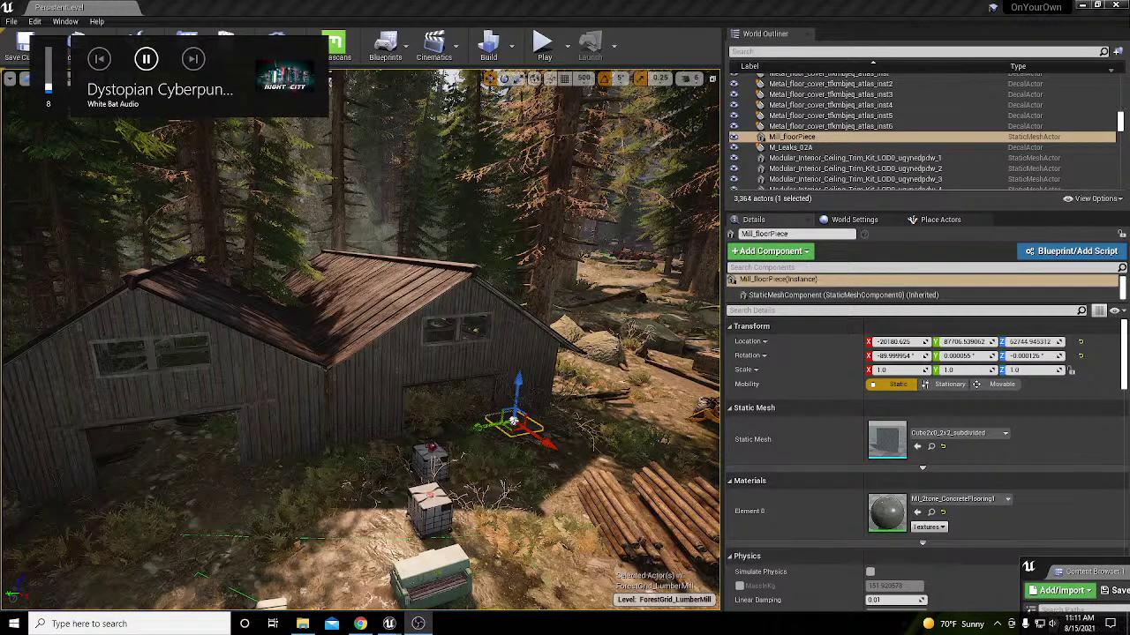
Step: Set the position grid snap size to 50 and enable grid snapping for moving objects
right_click_drag(583, 313, 547, 329)
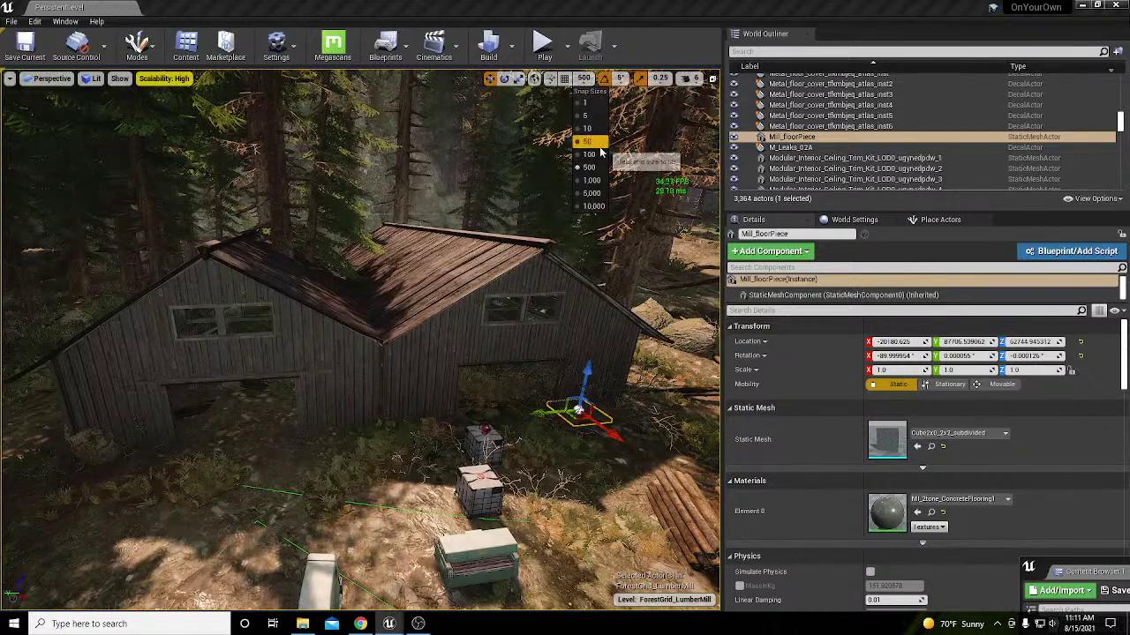
left_click(589, 142)
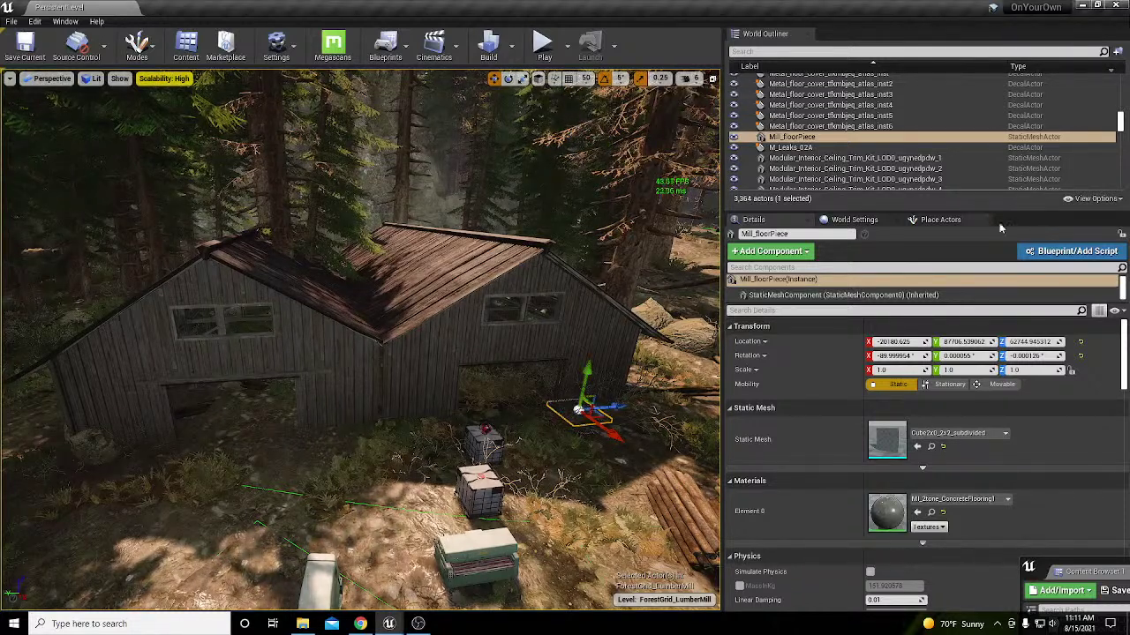
left_click(569, 80)
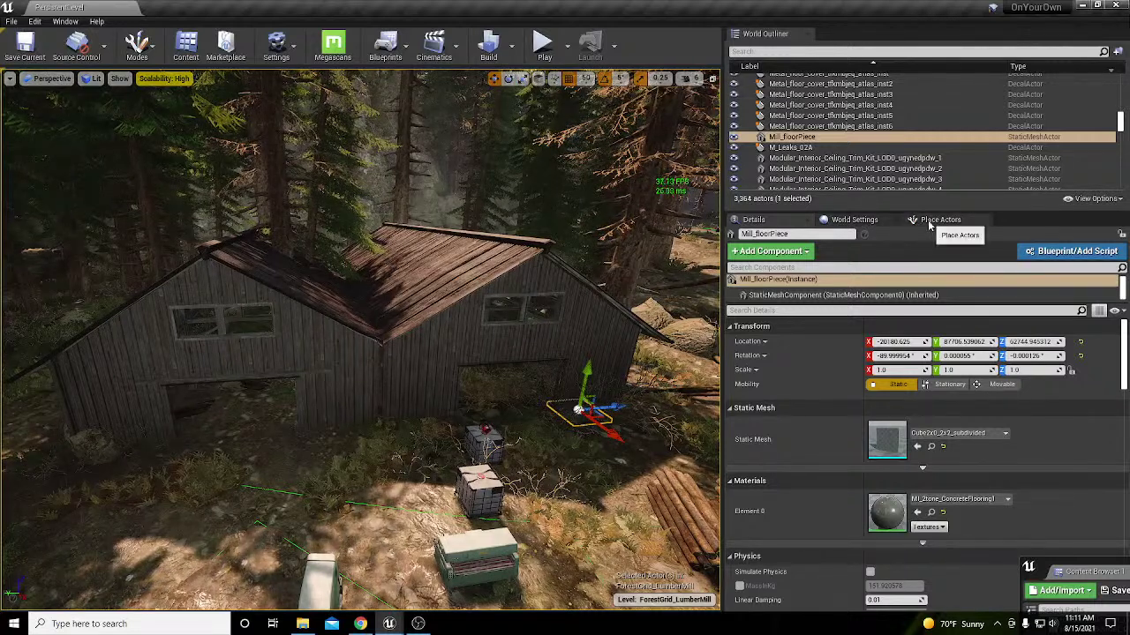
Step: Set the Mill_floorPiece location to X -20100 and Y 87700
left_click(874, 222)
left_click(753, 220)
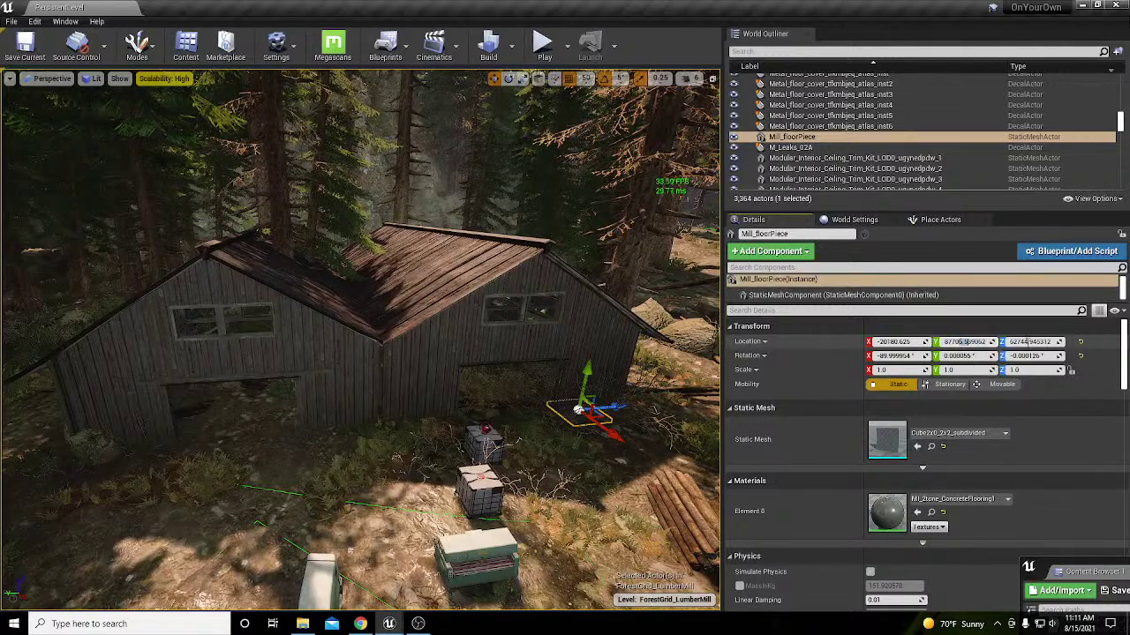
type("0")
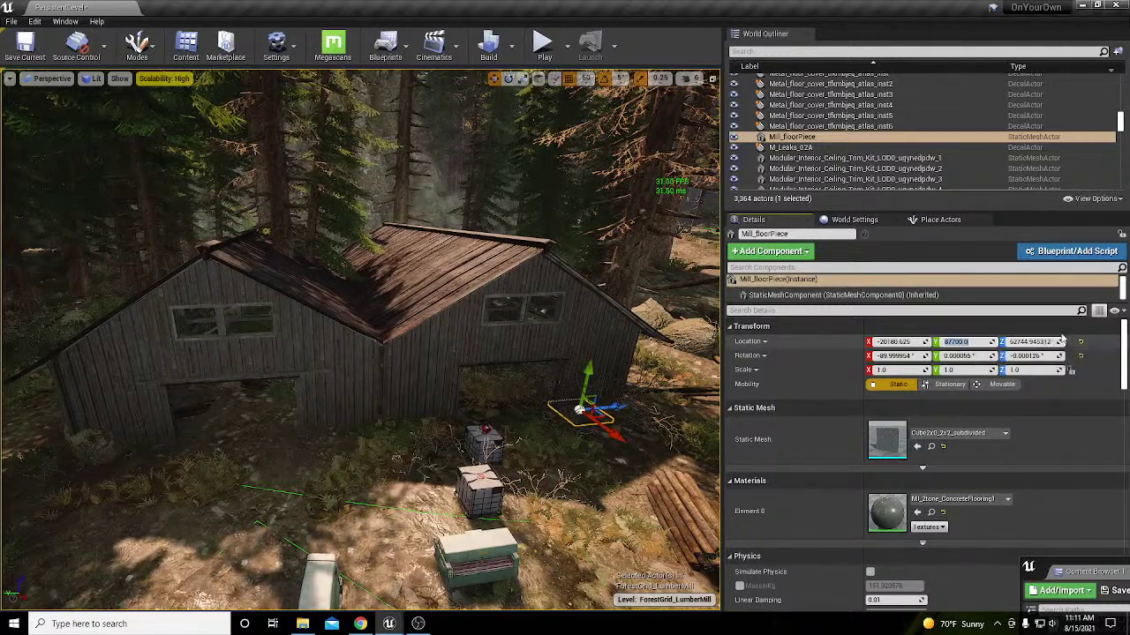
key("Return")
left_click(901, 342)
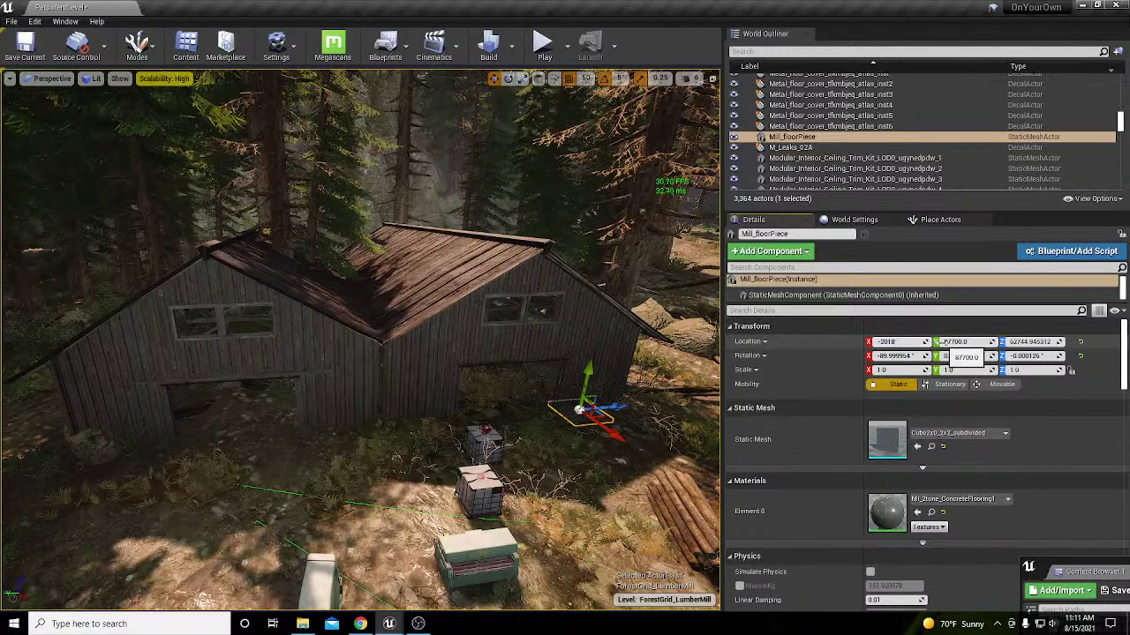
key("Return")
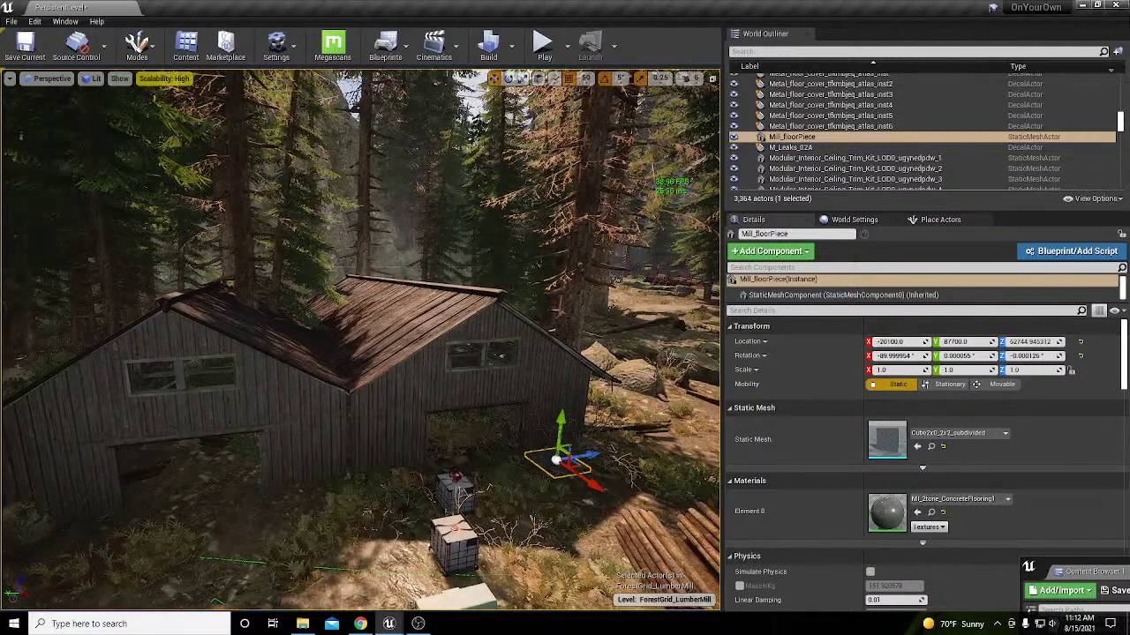
Step: Find the foliage actors and place a Procedural Foliage Blocking Volume on the ground in front of the mill barn
left_click(937, 220)
left_click(776, 236)
type("foliage")
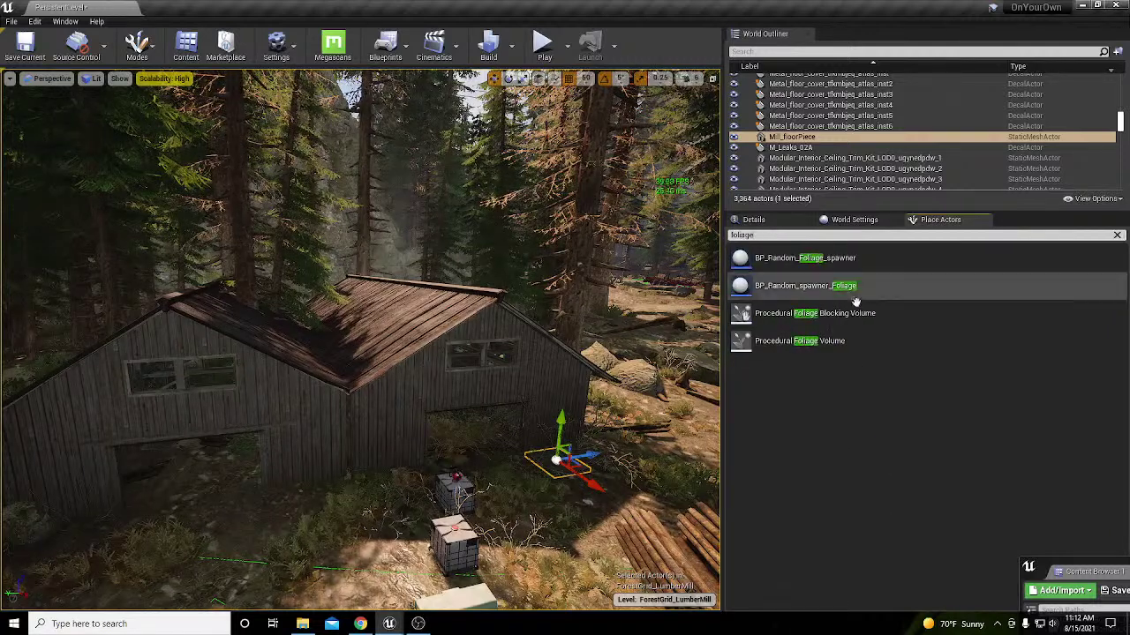
left_click_drag(548, 428, 549, 430)
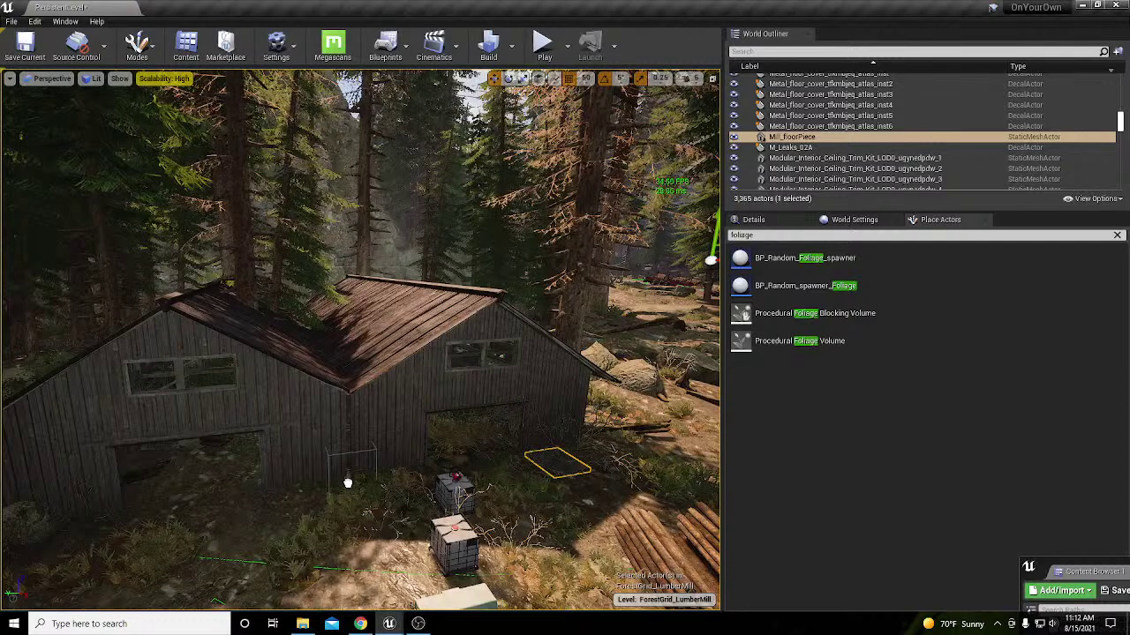
key("End")
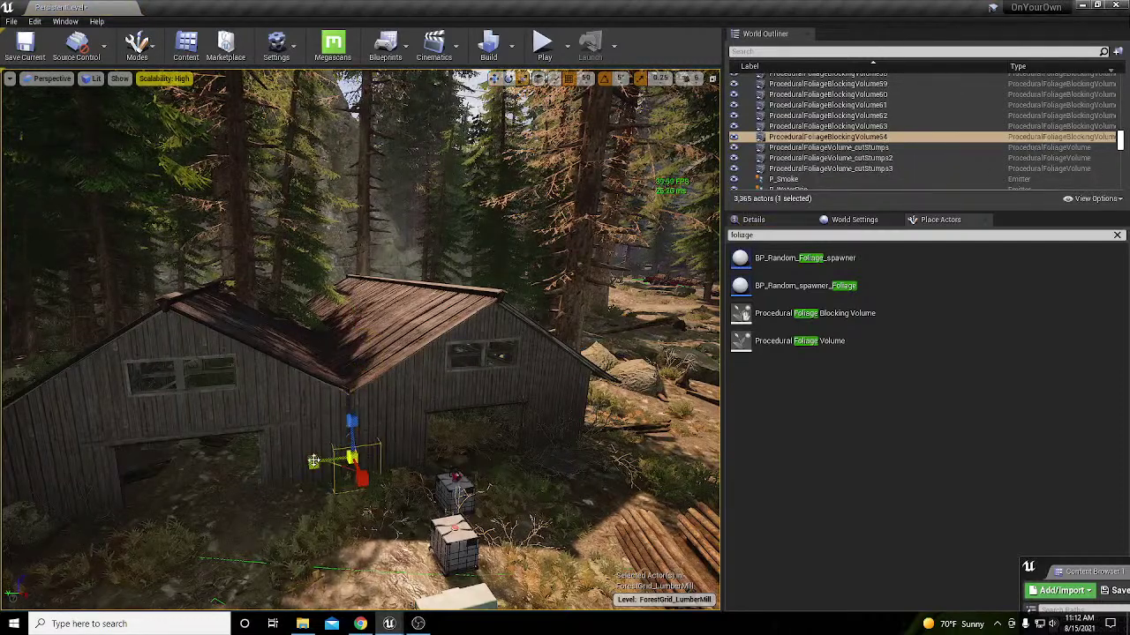
Step: Widen the blocking volume across both barn fronts and shift it to line up with the outer side walls
left_click_drag(313, 459, 212, 468)
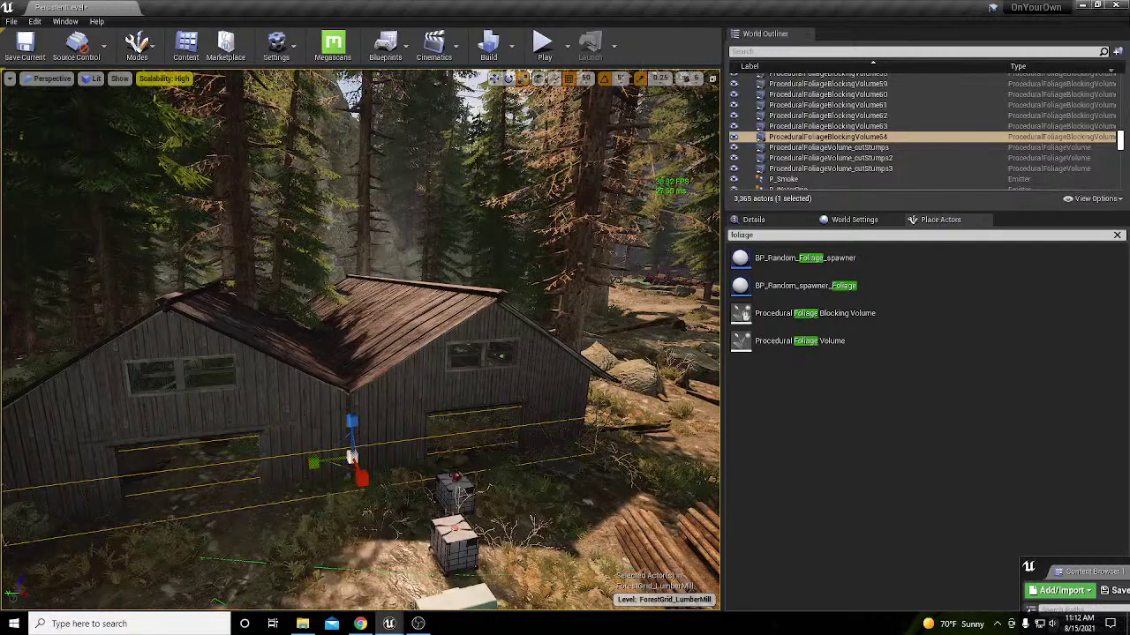
right_click_drag(353, 415, 283, 441)
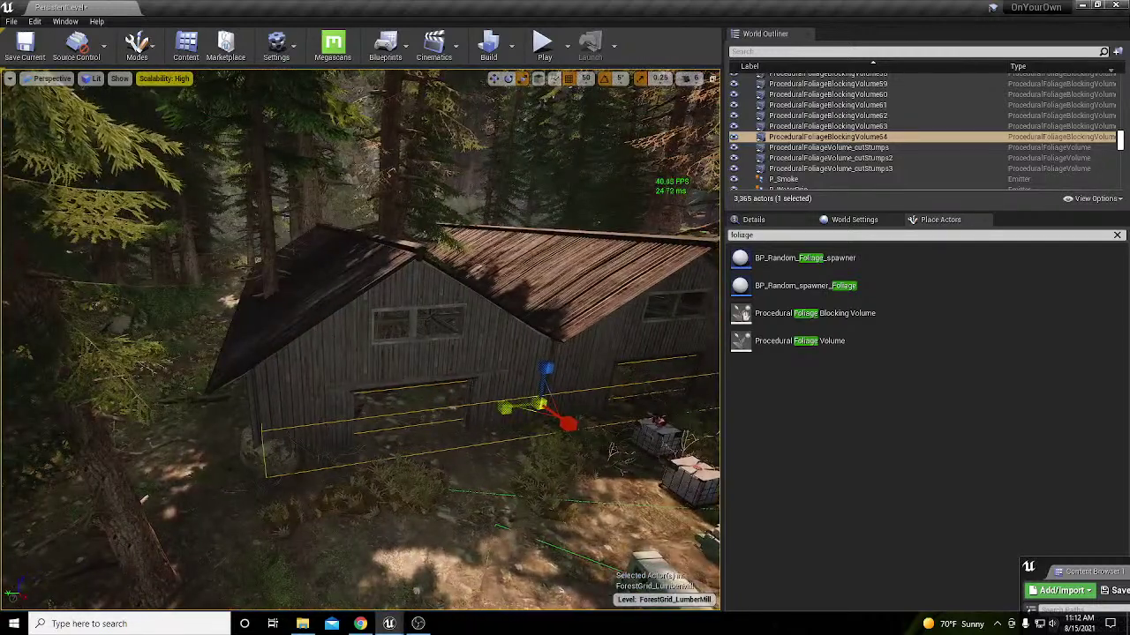
left_click_drag(505, 409, 501, 408)
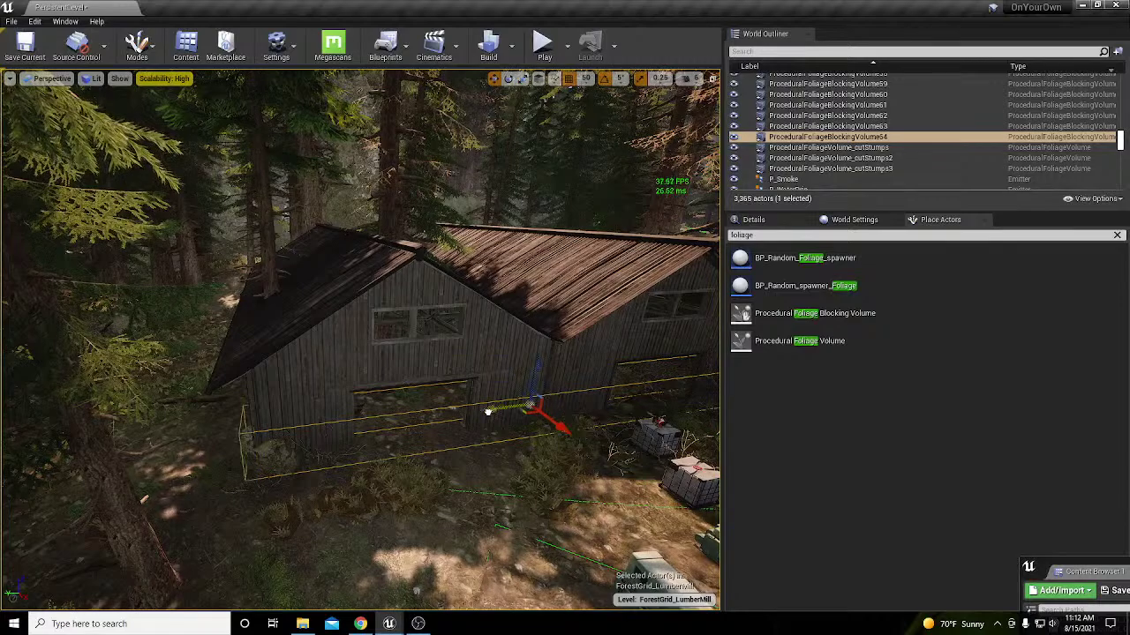
right_click_drag(487, 406, 617, 415)
mouse_move(420, 397)
right_mouse_down()
mouse_move(349, 399)
mouse_move(420, 397)
right_mouse_up()
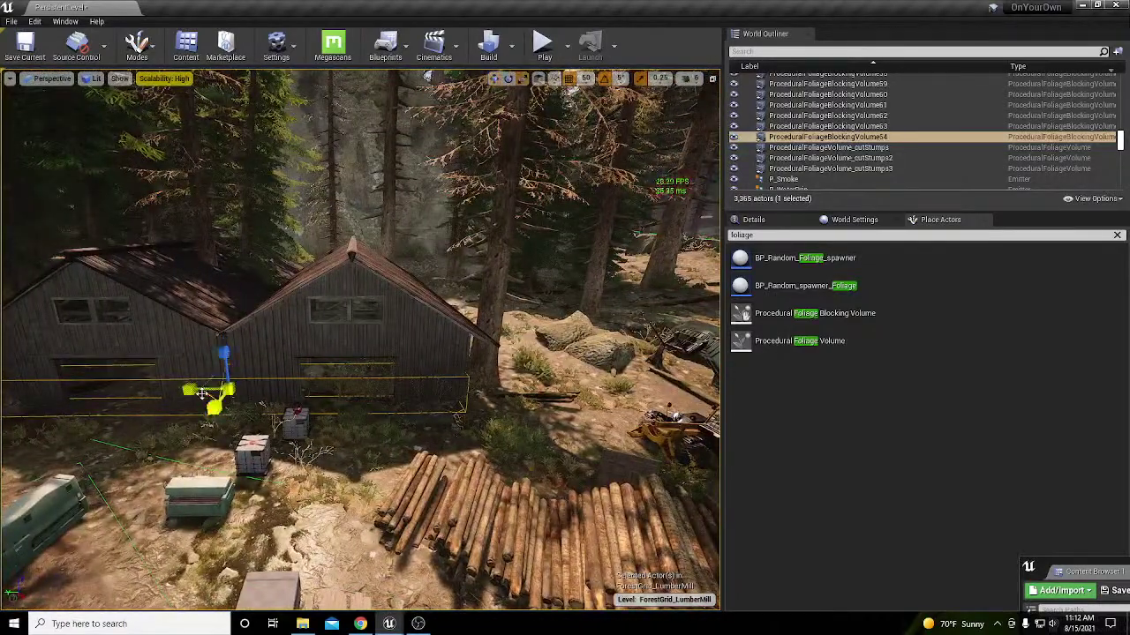
left_click_drag(189, 389, 186, 389)
Step: Extend the blocking volume along the barn's depth so it encloses the whole building footprint
right_click_drag(248, 391, 283, 395)
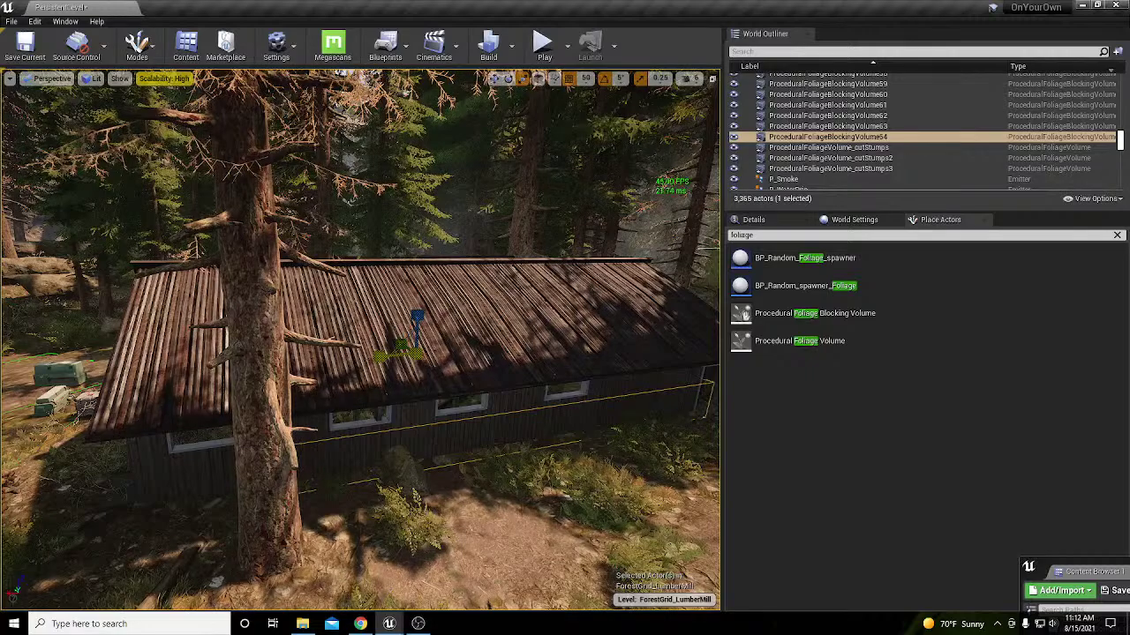
right_click_drag(360, 339, 331, 347)
left_click_drag(331, 347, 329, 348)
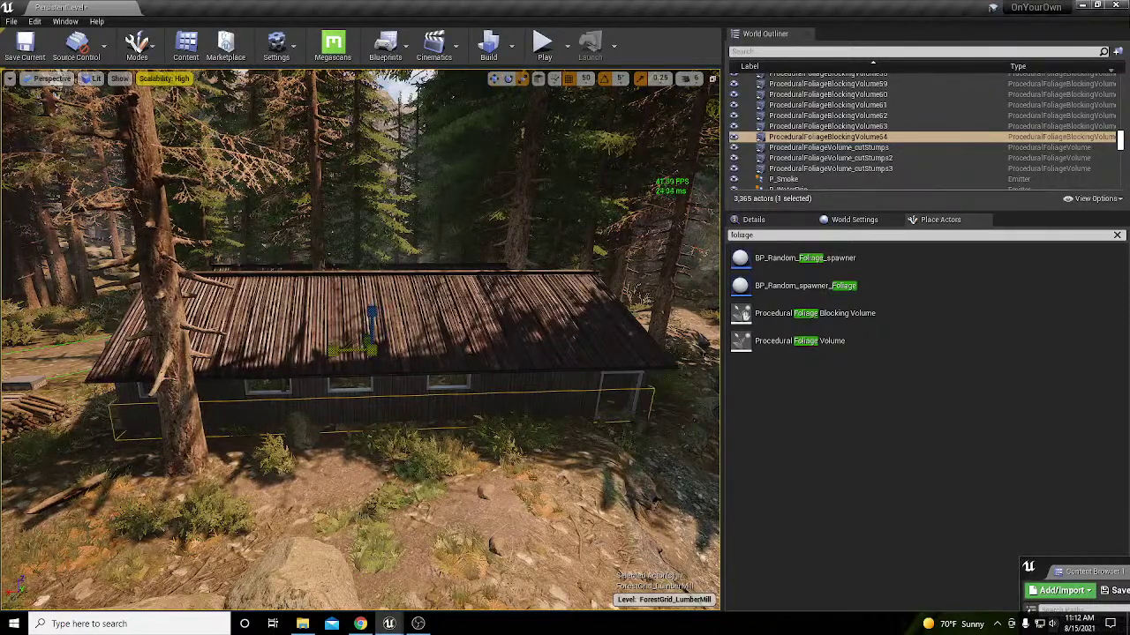
mouse_move(331, 347)
right_mouse_down()
mouse_move(353, 349)
mouse_move(332, 346)
right_mouse_up()
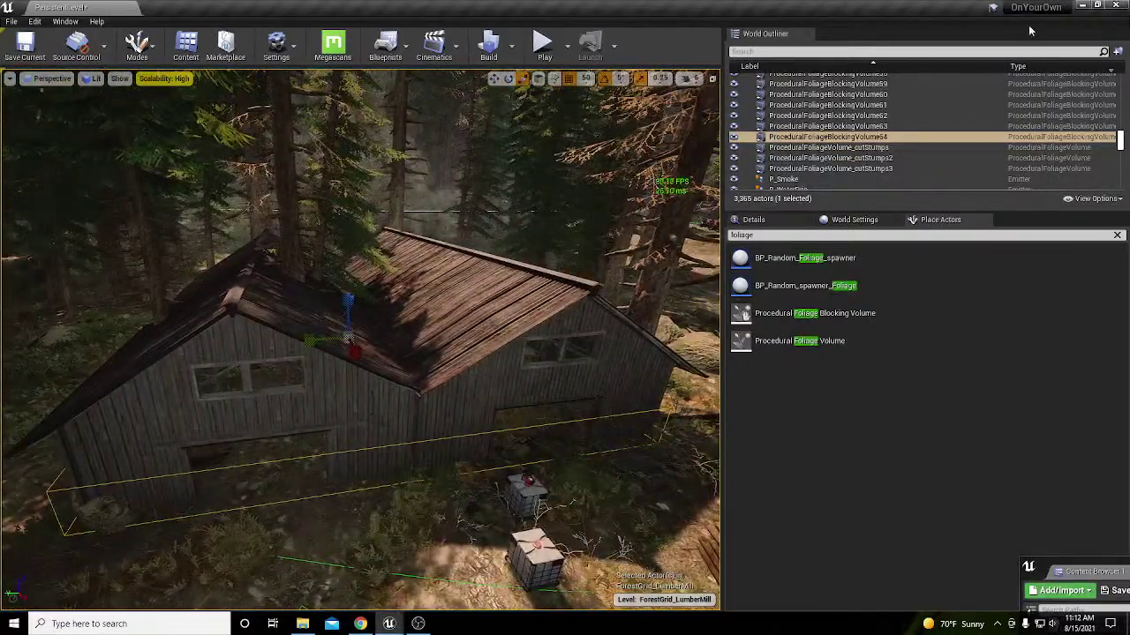
Step: Filter the level's actors by "lumbermi" and resimulate the ProceduralLargeTrees_lumbermill foliage volume
left_click(776, 51)
type("lumber")
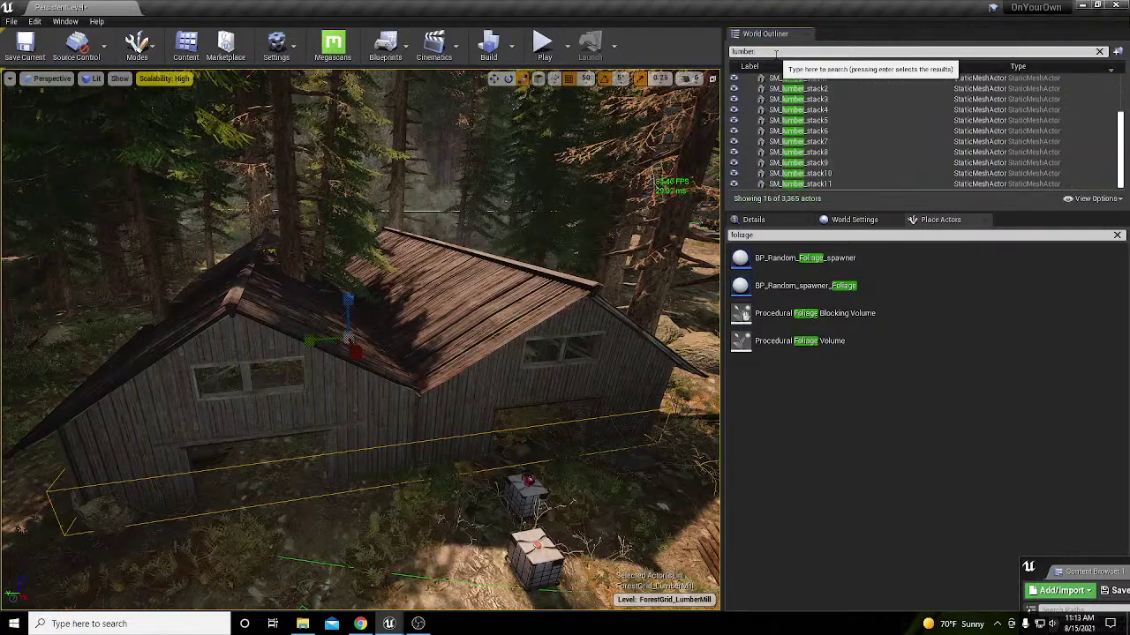
type("mi")
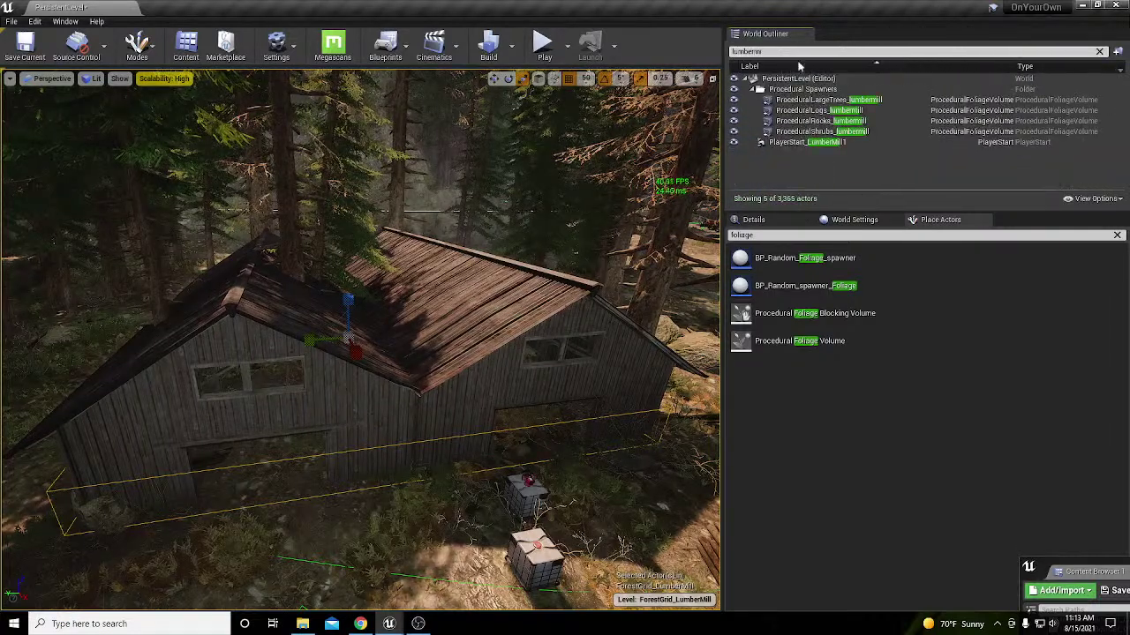
left_click(834, 100)
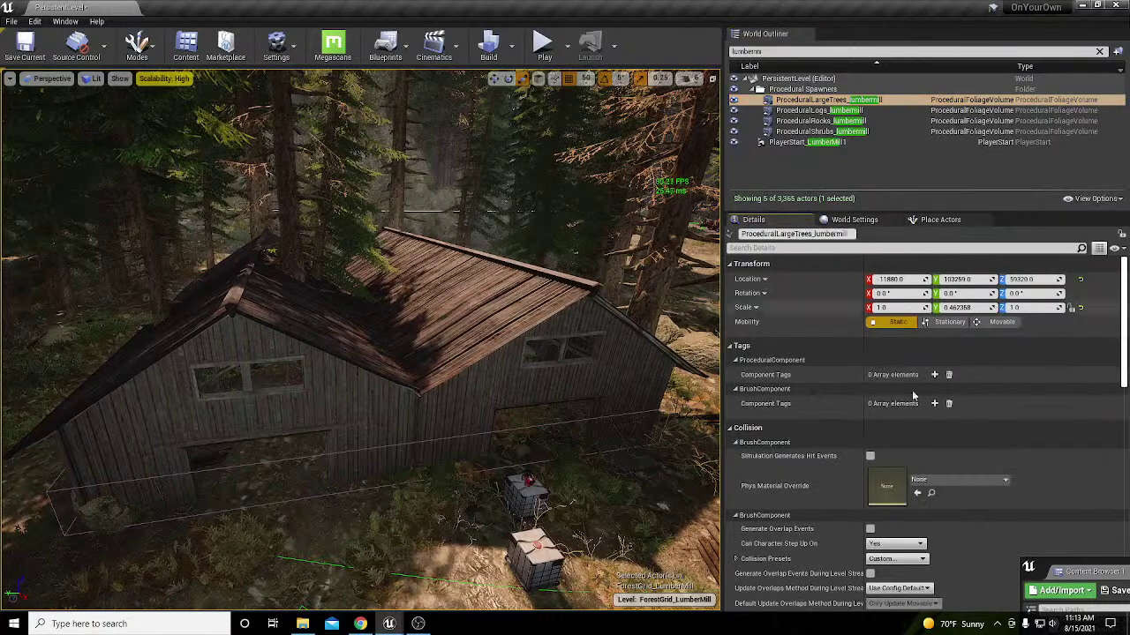
scroll(926, 424, "down", 5)
scroll(931, 434, "down", 6)
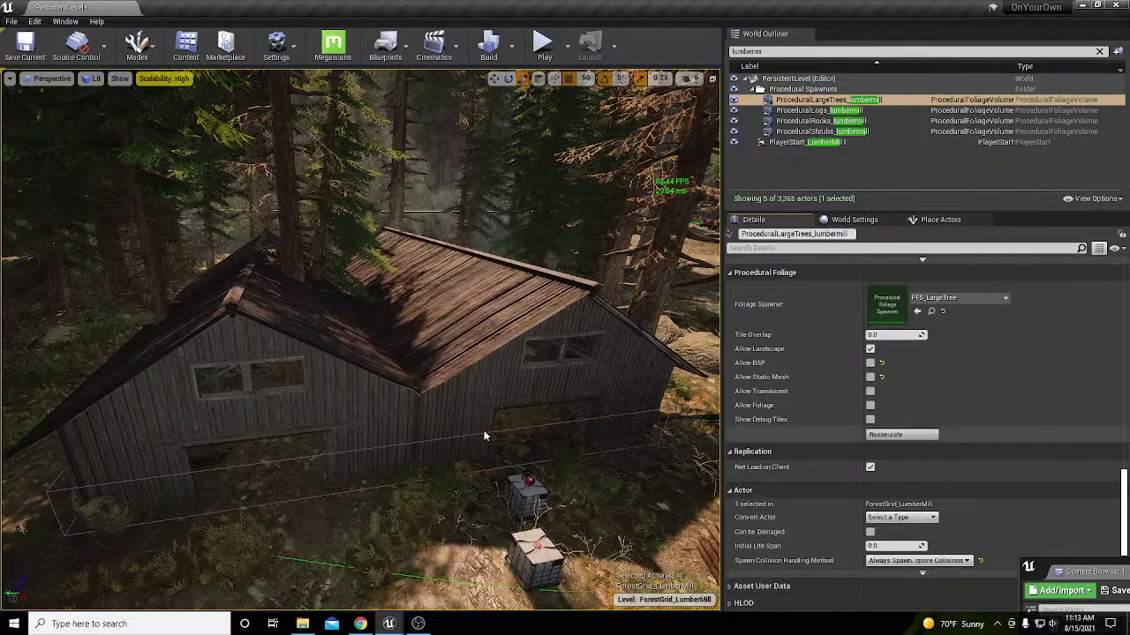
right_click_drag(360, 340, 711, 349)
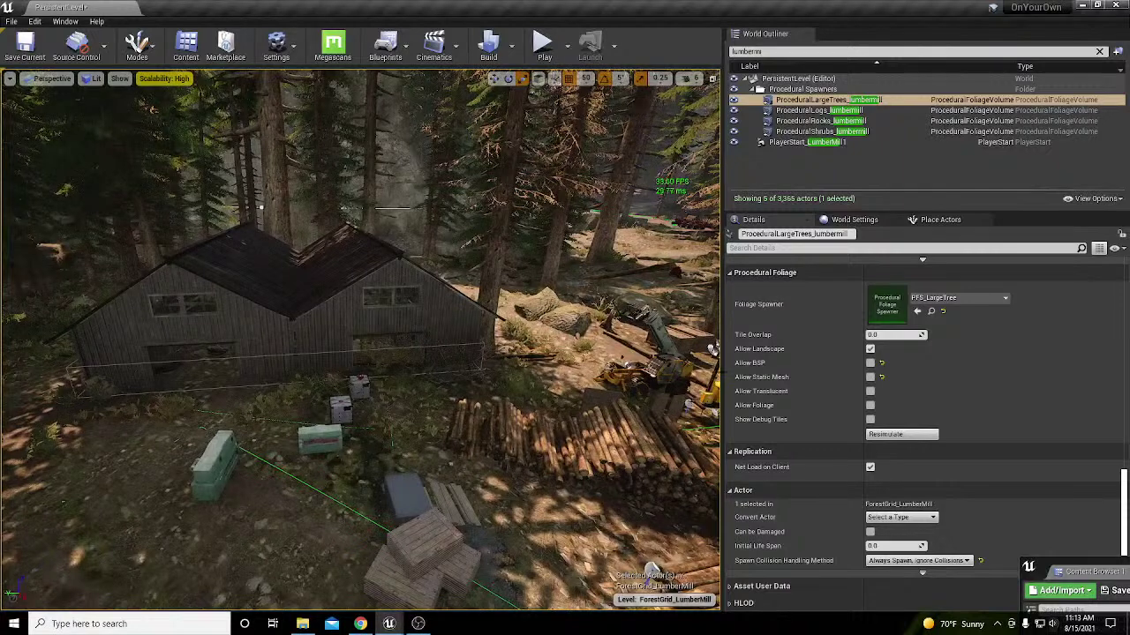
Step: Resimulate the ProceduralLogs_lumbermill, ProceduralRocks_lumbermill and ProceduralShrubs_lumbermill foliage volumes
left_click(882, 111)
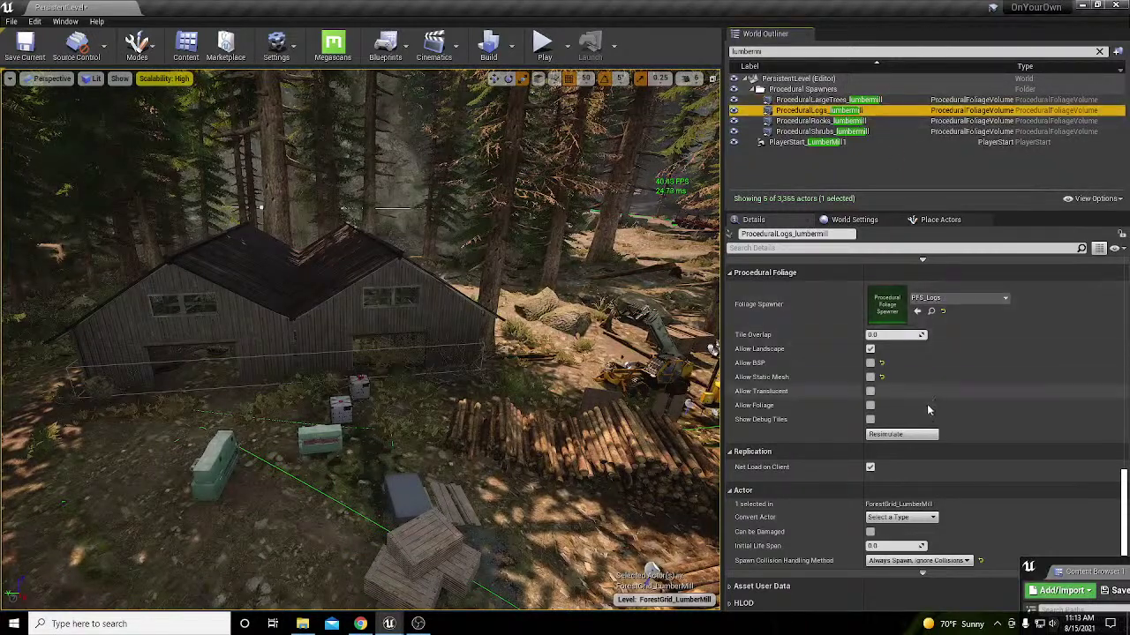
left_click(908, 436)
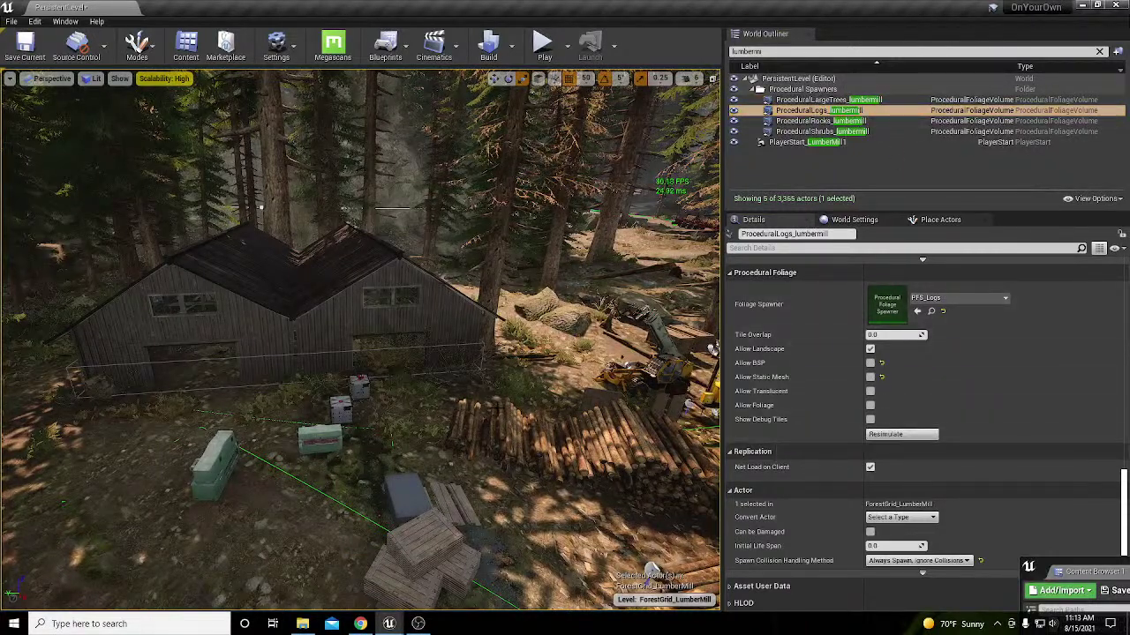
left_click(813, 122)
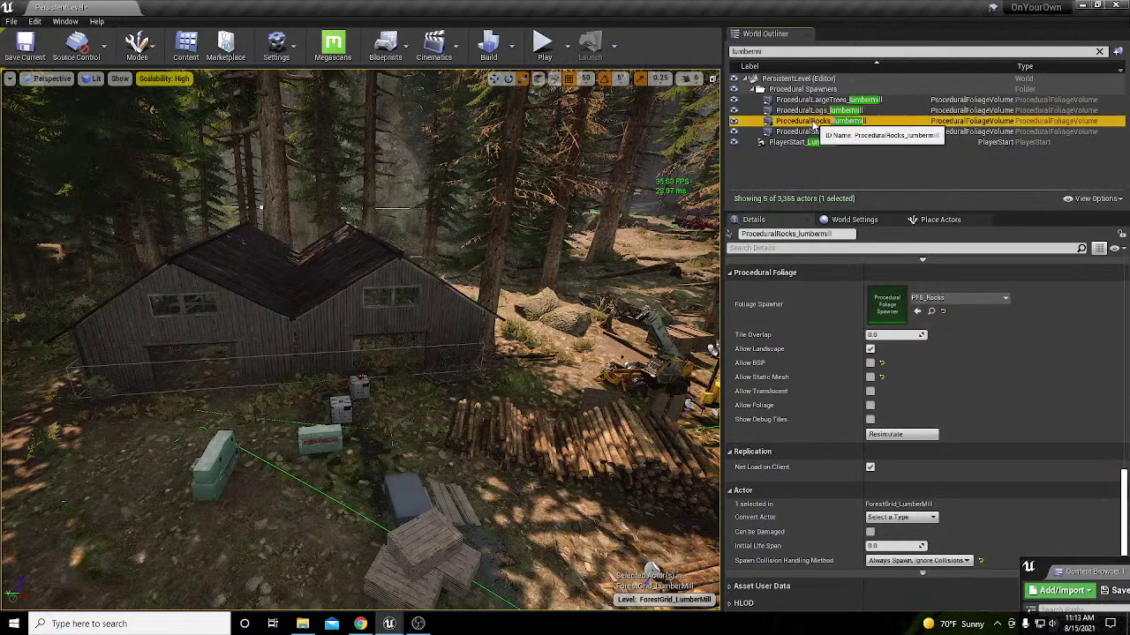
left_click(902, 434)
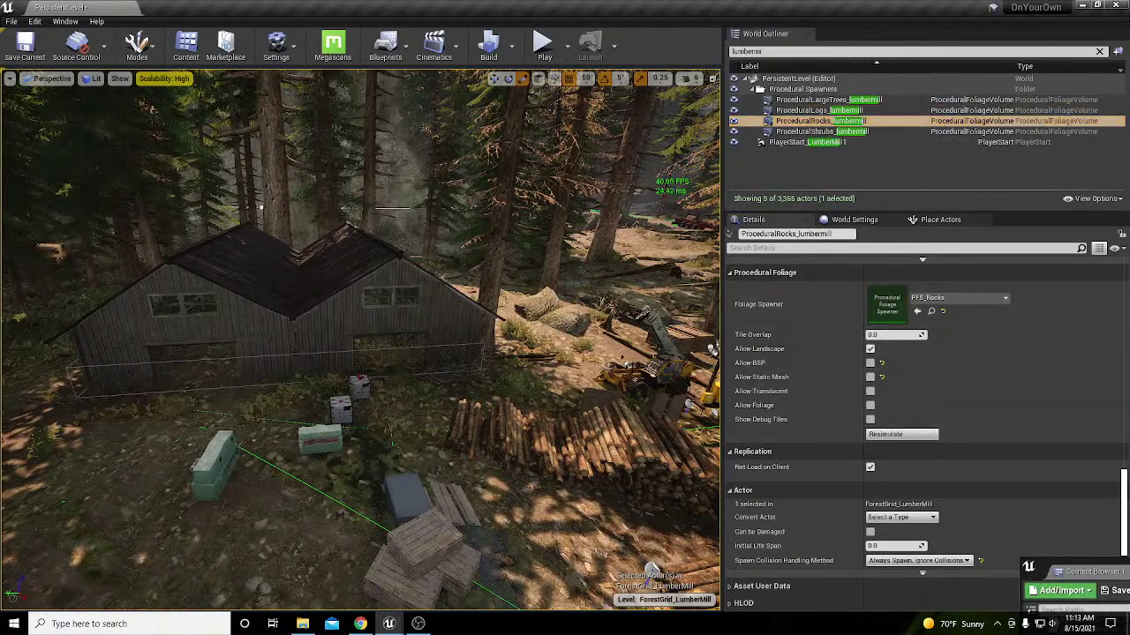
left_click(821, 132)
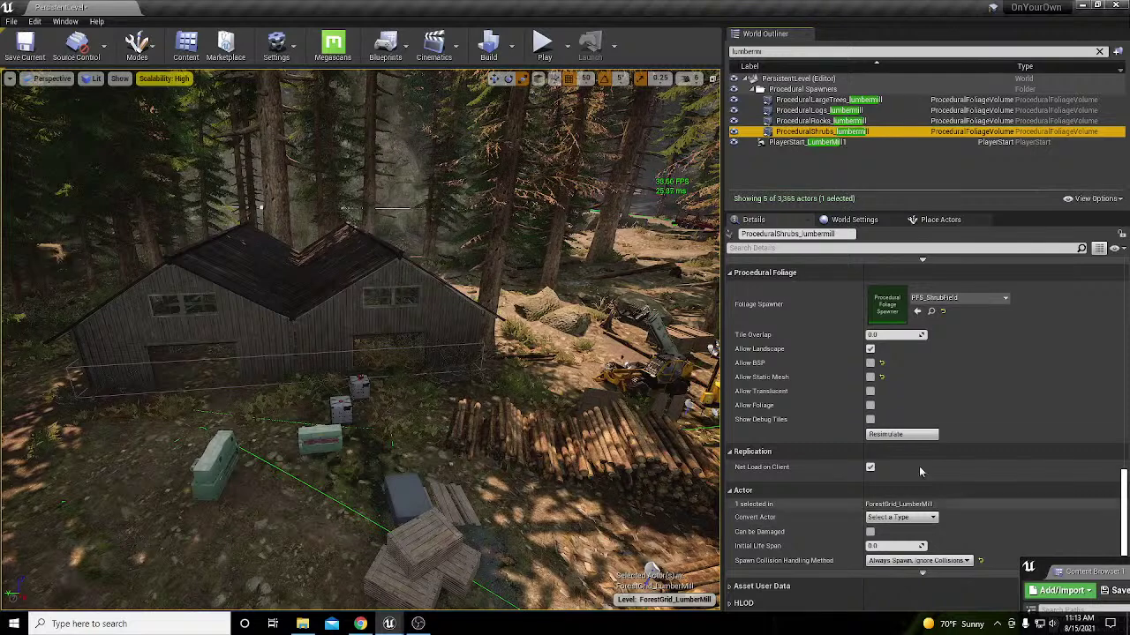
left_click(905, 435)
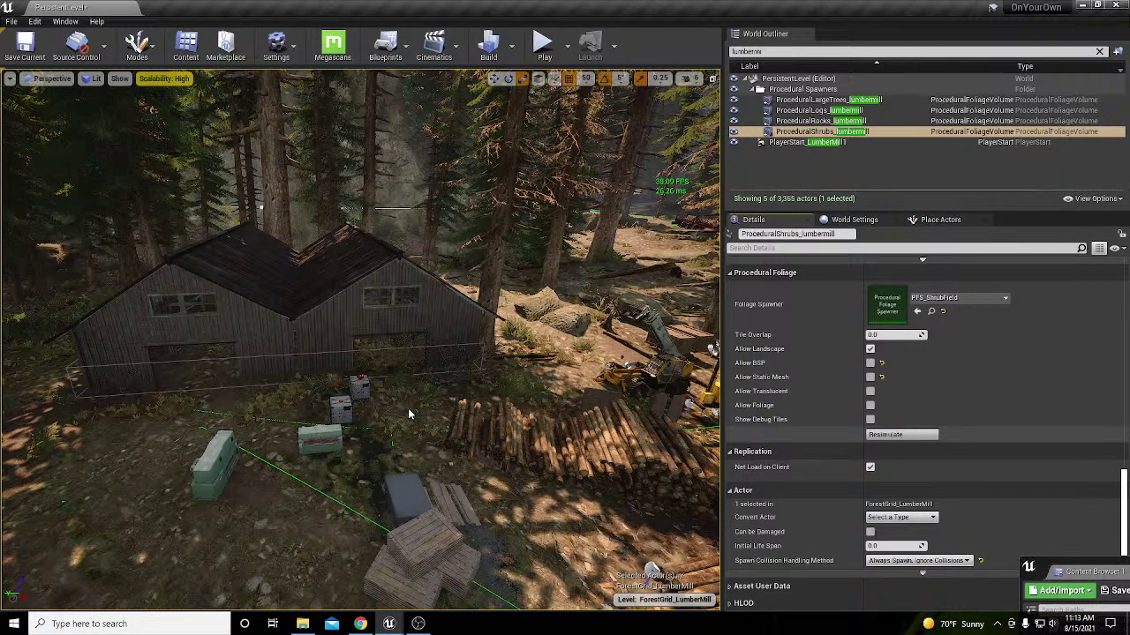
Step: Select Landscape3 in Landscape mode and sample the ground height at the barn's doorway as the Flatten tool's target
key("a")
right_click_drag(409, 414, 374, 436)
key("w")
key("s")
key("w")
key("s")
key("w")
left_click(374, 436)
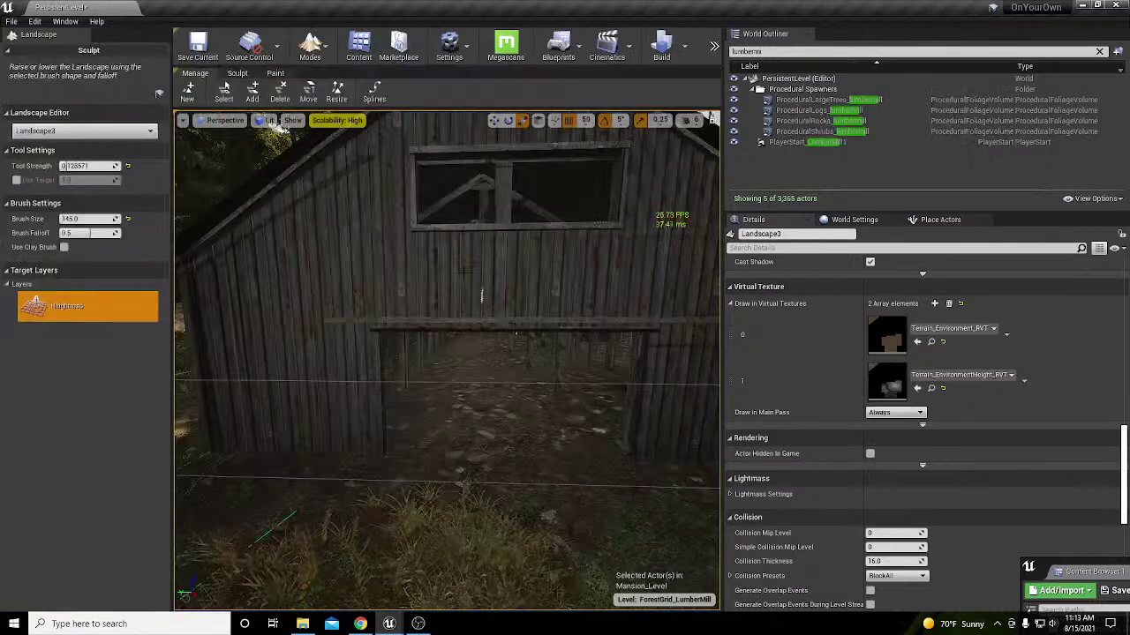
key("shift+2")
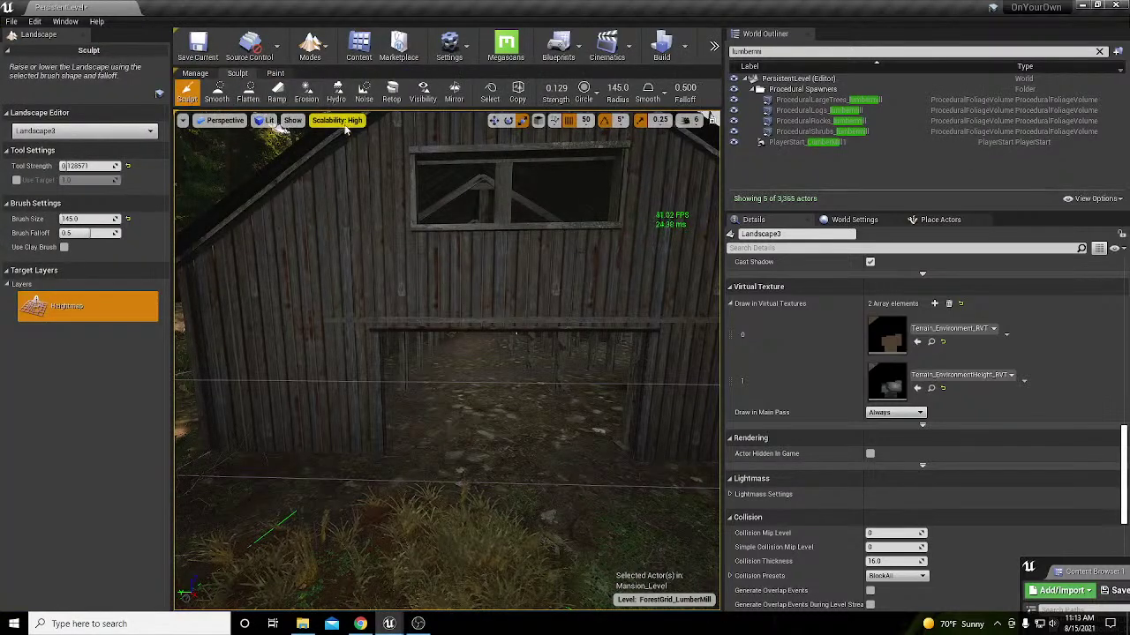
left_click(248, 91)
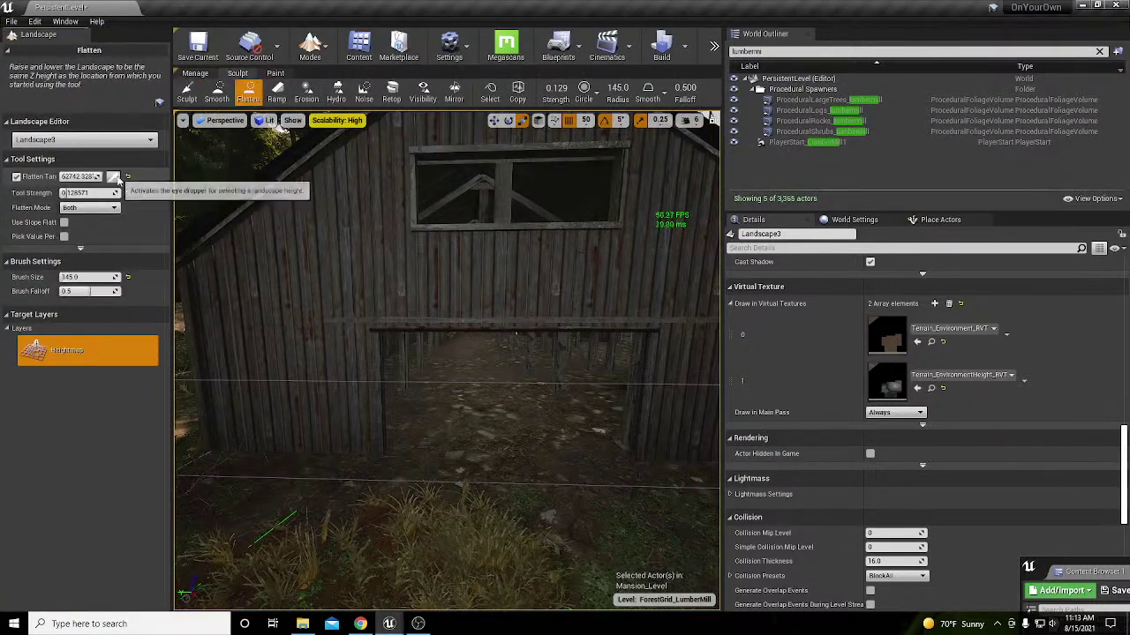
left_click(394, 445)
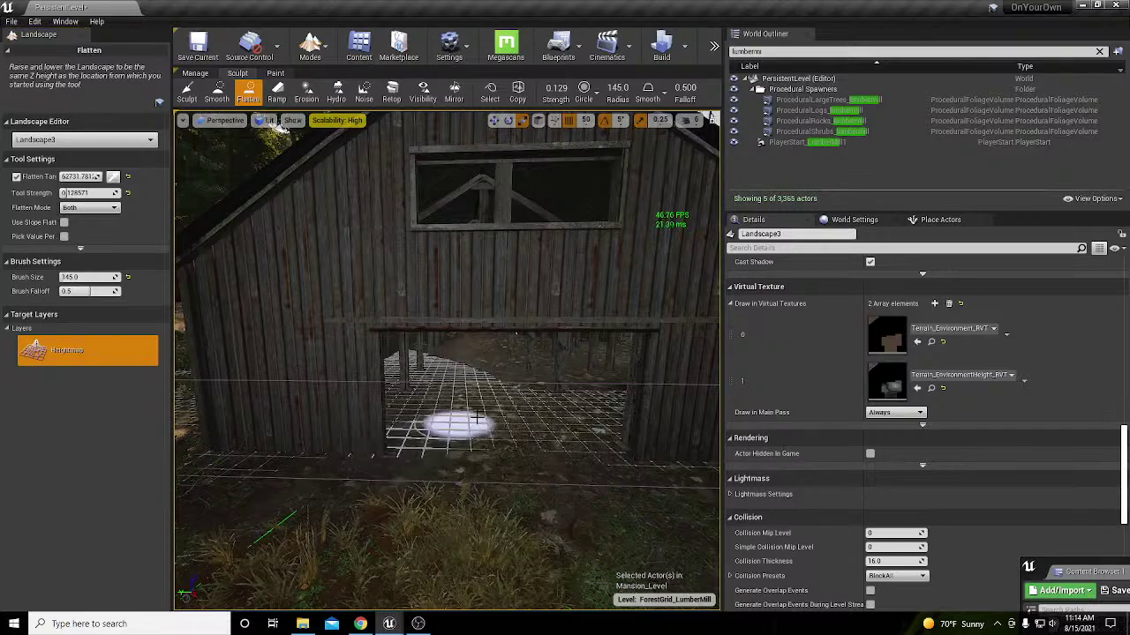
Step: Enlarge the Flatten brush to a size of 913 for the terrain under the mill barn
key("s")
mouse_move(459, 424)
right_mouse_down()
mouse_move(423, 494)
mouse_move(441, 459)
mouse_move(446, 389)
mouse_move(446, 441)
mouse_move(459, 406)
right_mouse_up()
key("s")
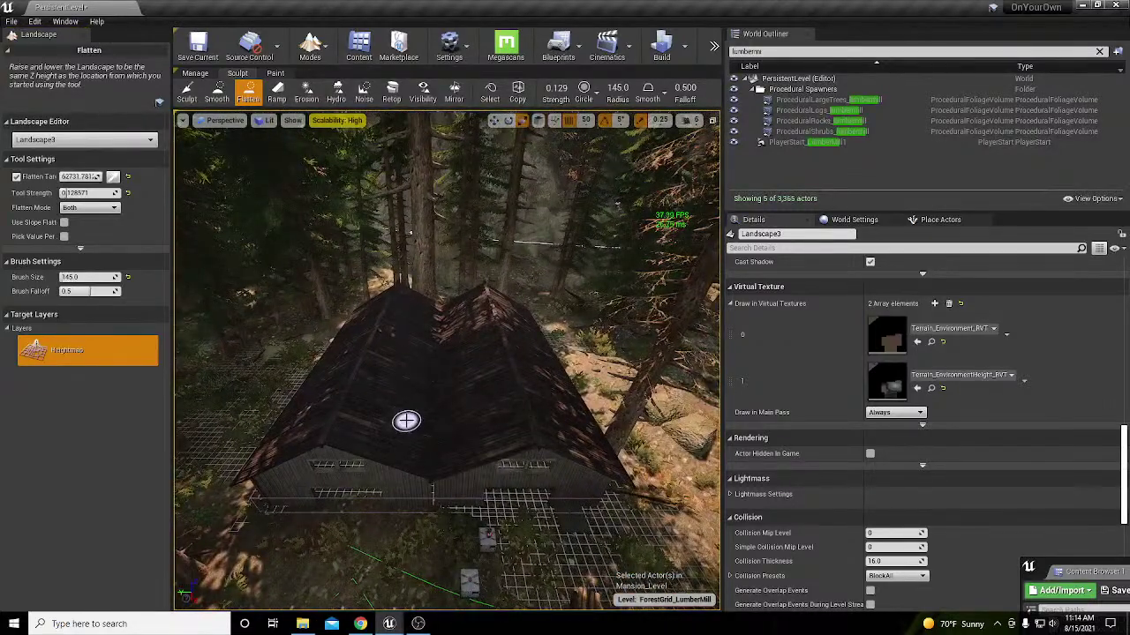
key("bracketright")
key("bracketright")
key("bracketright")
key("bracketright")
key("bracketright")
key("bracketright")
key("bracketright")
key("bracketright")
key("bracketright")
key("bracketright")
key("bracketright")
key("bracketright")
key("bracketright")
key("bracketright")
key("bracketright")
key("bracketright")
key("bracketright")
key("bracketright")
key("bracketright")
key("bracketright")
key("bracketright")
key("bracketright")
key("bracketright")
key("bracketright")
key("bracketright")
key("bracketright")
key("bracketright")
key("bracketright")
key("bracketright")
key("bracketright")
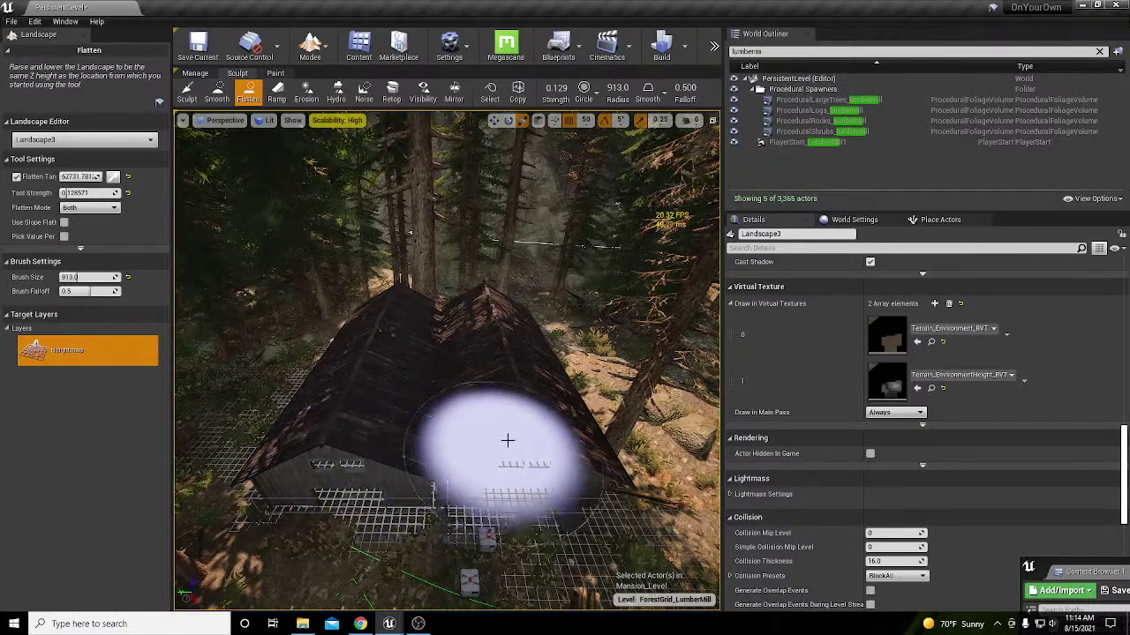
key("d")
mouse_move(501, 359)
right_mouse_down()
mouse_move(309, 375)
mouse_move(540, 375)
right_mouse_up()
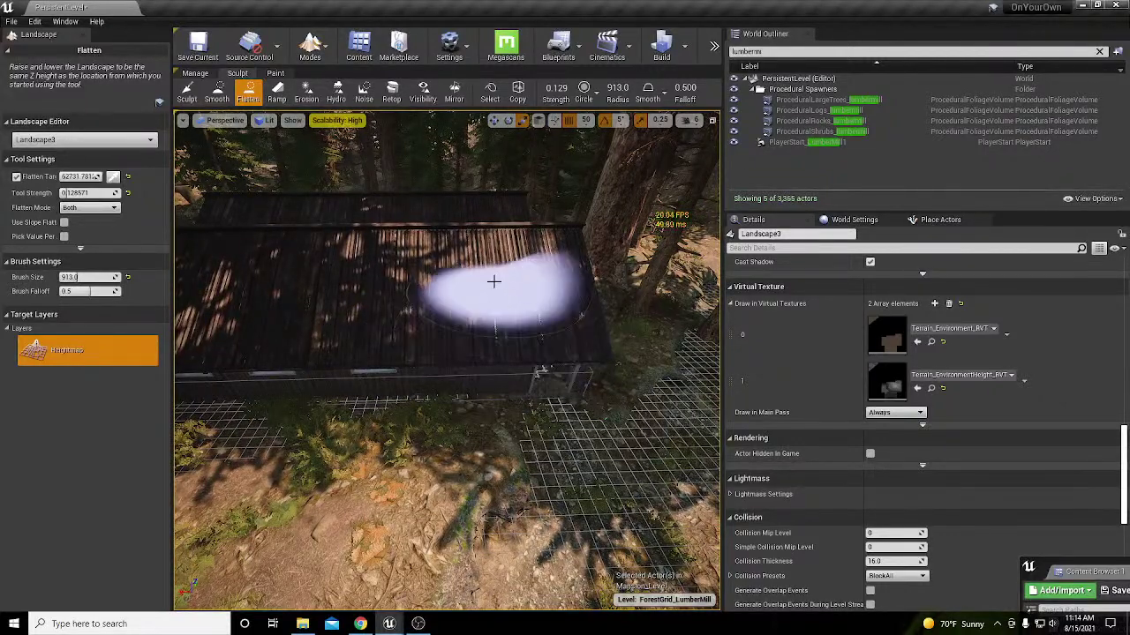
Step: Flatten the terrain inside and around the mill barn to the sampled height, and leave Landscape mode
key("a")
mouse_move(493, 282)
right_mouse_down()
mouse_move(807, 295)
mouse_move(480, 403)
right_mouse_up()
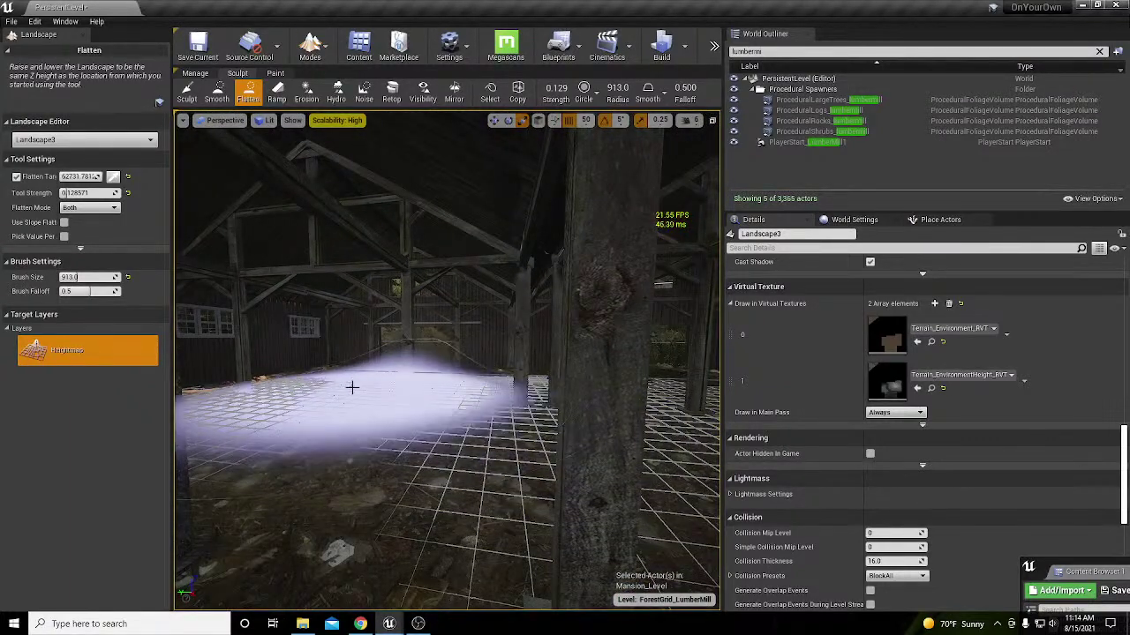
key("w")
mouse_move(358, 402)
right_mouse_down()
mouse_move(296, 419)
mouse_move(198, 415)
mouse_move(313, 391)
right_mouse_up()
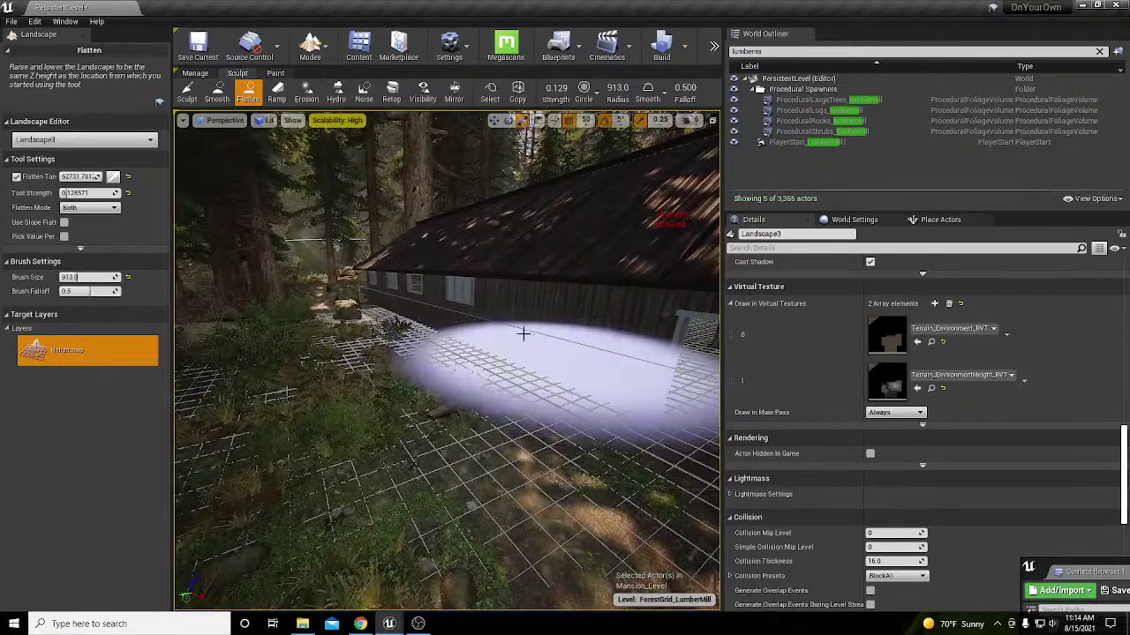
key("s")
mouse_move(454, 326)
right_mouse_down()
mouse_move(564, 339)
mouse_move(453, 327)
right_mouse_up()
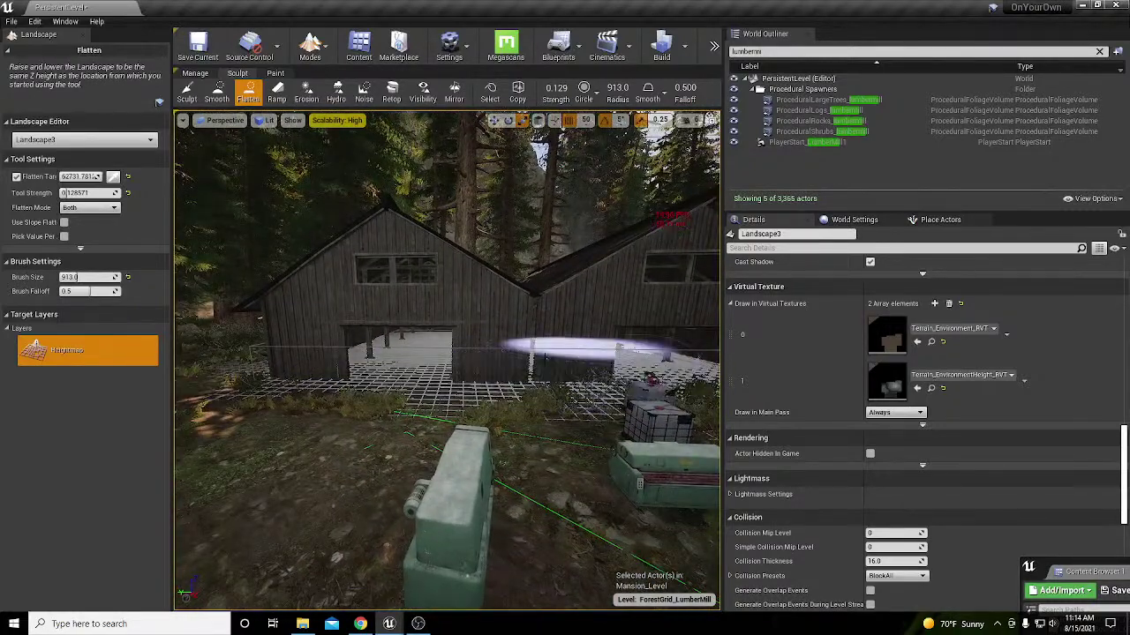
right_click_drag(556, 346, 587, 346)
key("shift+1")
Step: Select the Mill_floorPiece slab outside the barn's front doorway and move it to the corner beside the doorway
left_click(300, 222)
mouse_move(300, 223)
right_mouse_down()
mouse_move(327, 220)
mouse_move(295, 219)
right_mouse_up()
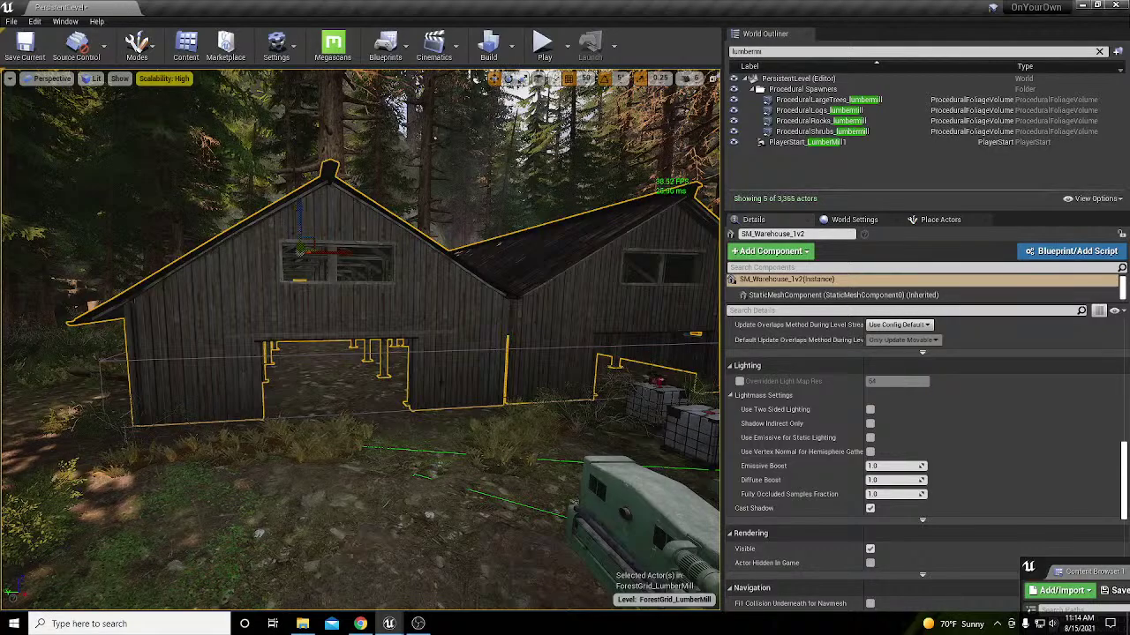
right_click_drag(295, 219, 380, 222)
scroll(574, 508, "up", 2)
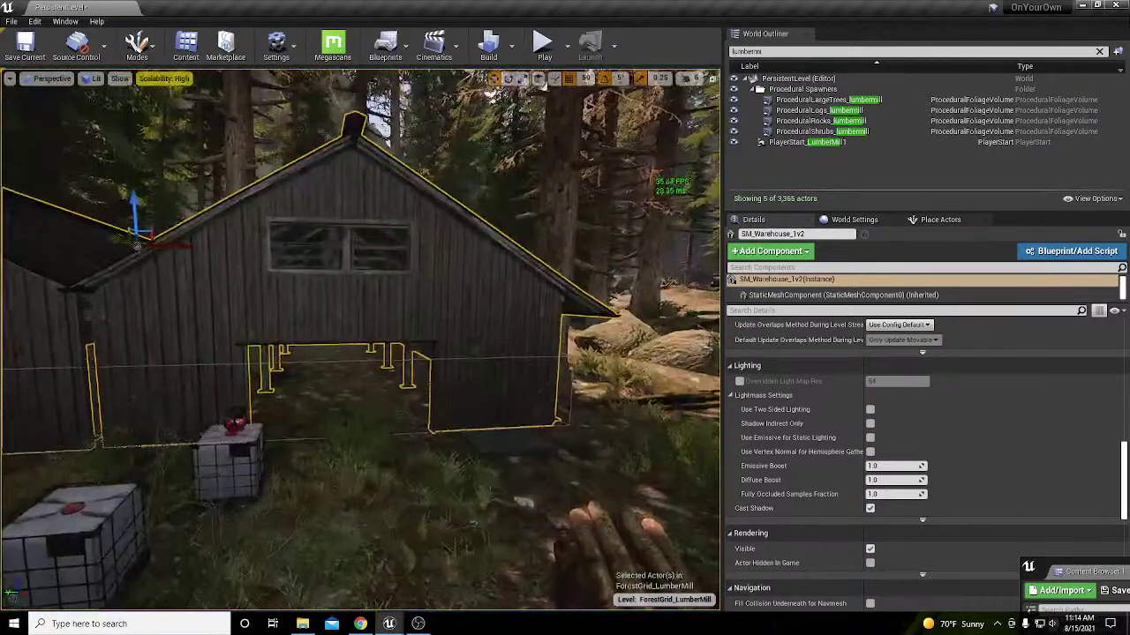
left_click(498, 442)
scroll(574, 507, "up", 3)
right_click_drag(567, 487, 567, 512)
left_click_drag(587, 492, 439, 428)
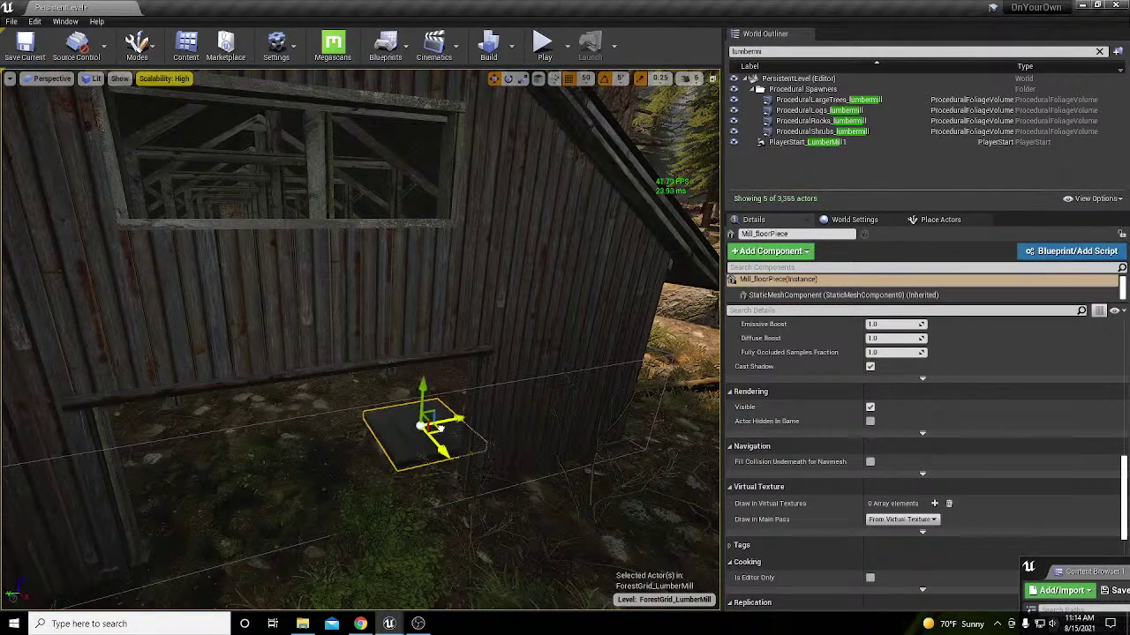
Step: Try to stretch the floor piece with an X scale of 2.0, and undo the change
scroll(929, 360, "up", 10)
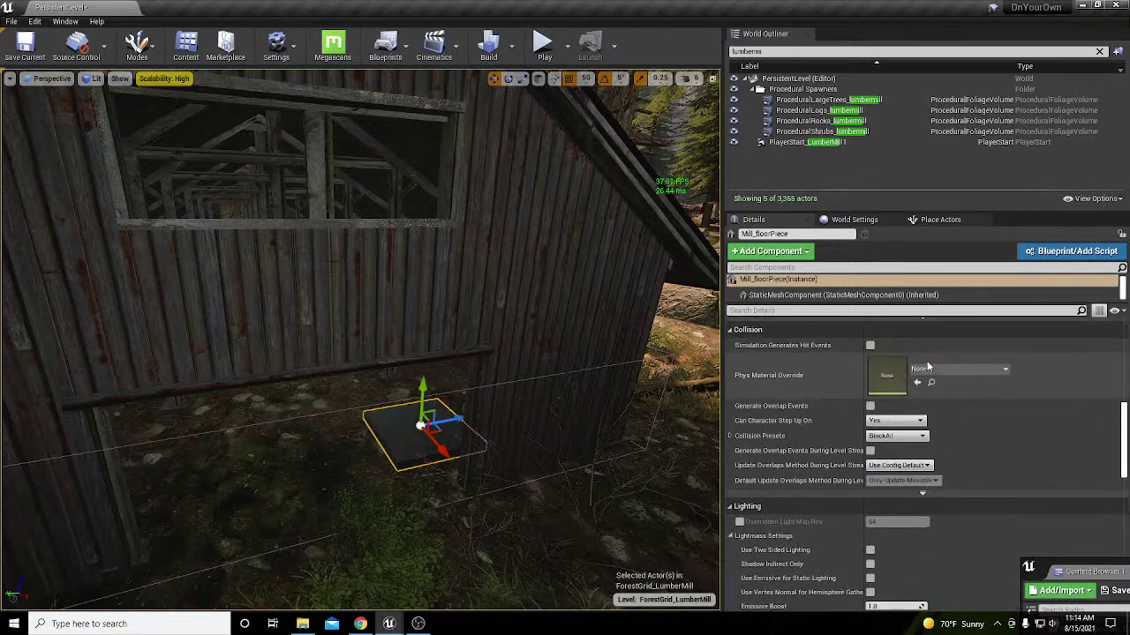
scroll(921, 361, "up", 5)
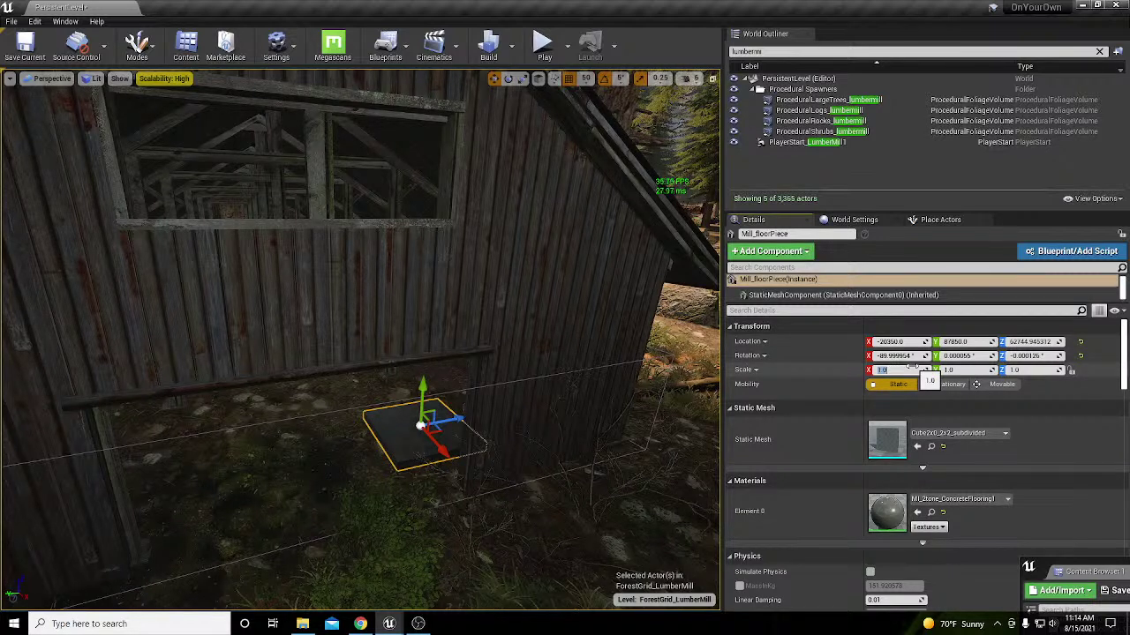
key("Return")
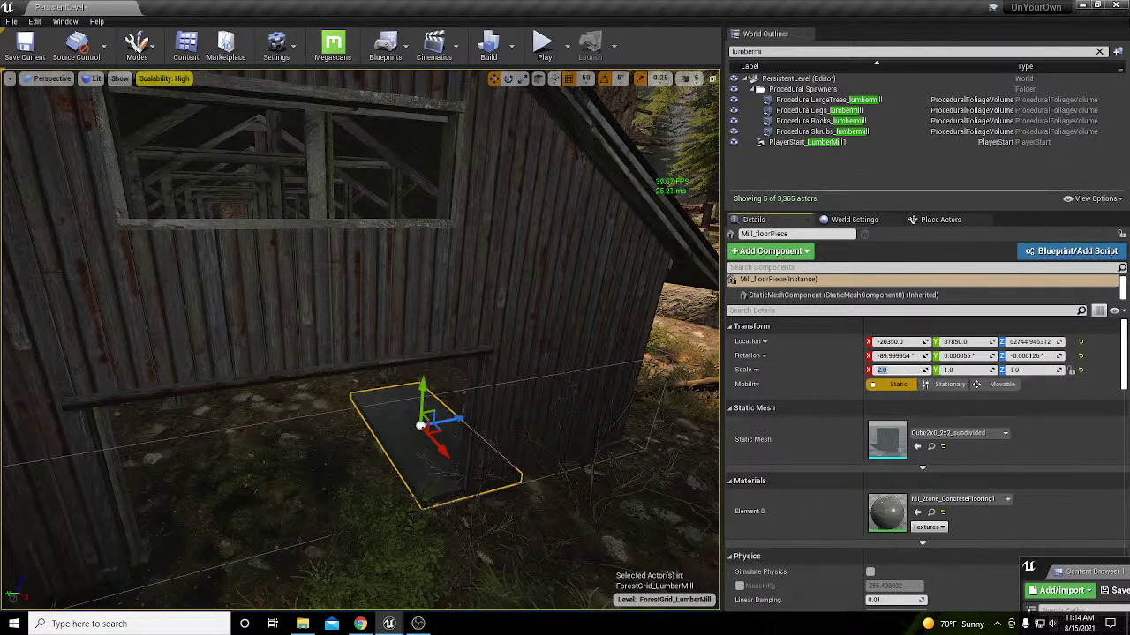
right_click_drag(564, 414, 582, 409)
key("ctrl+z")
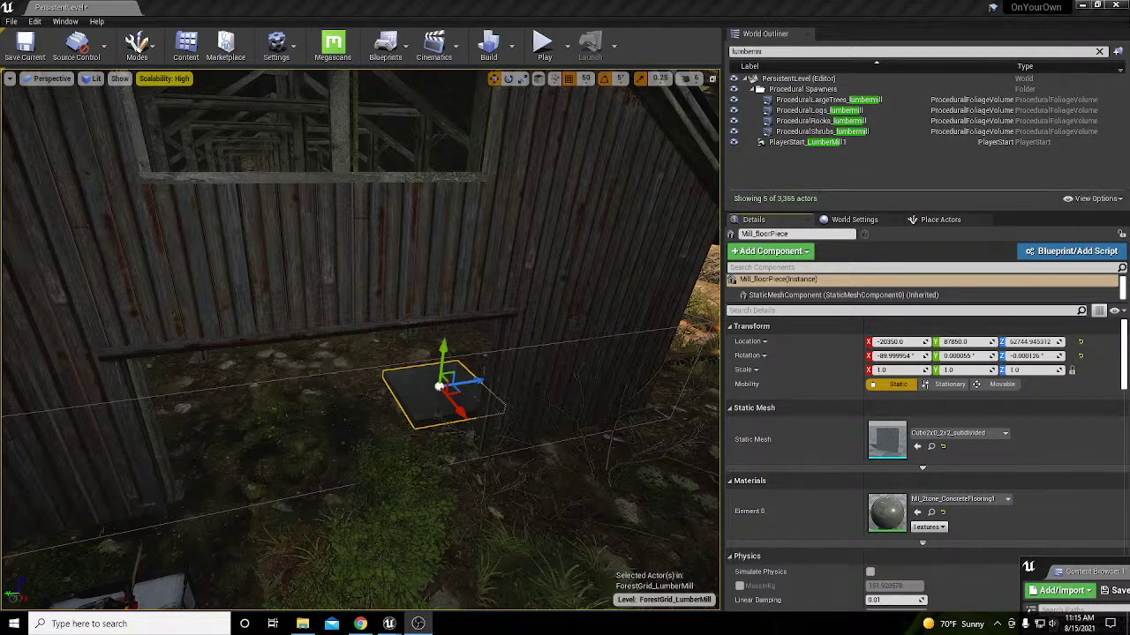
Step: Scale the floor piece uniformly to 2.0 and shift it to Y 87700 toward the barn's side wall
left_click(914, 371)
type("2")
key("Return")
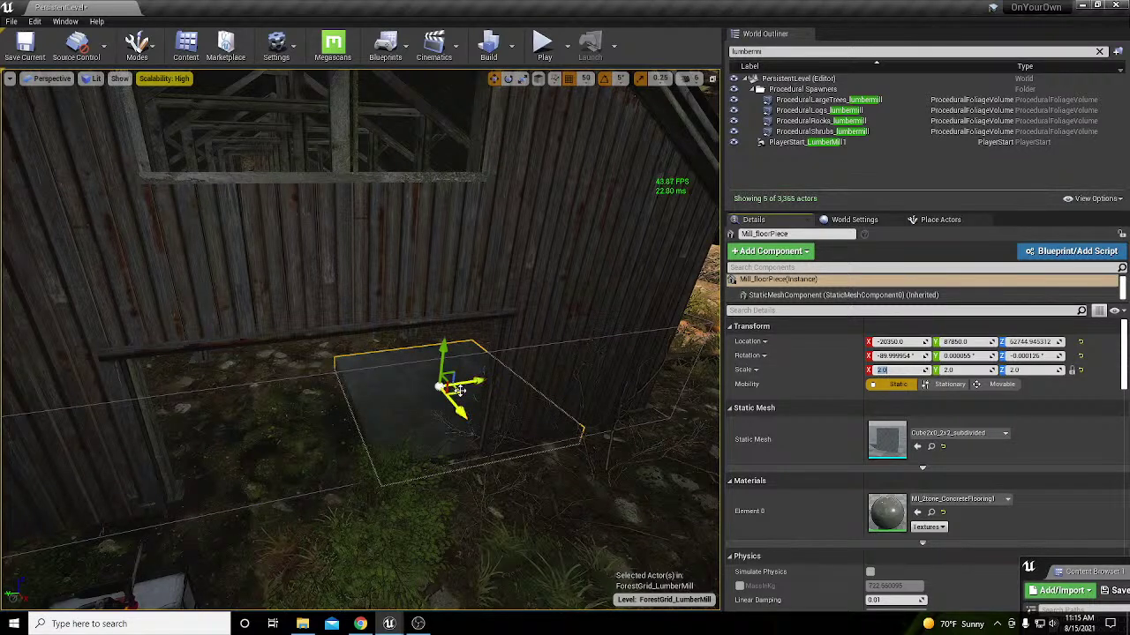
left_click_drag(456, 391, 507, 379)
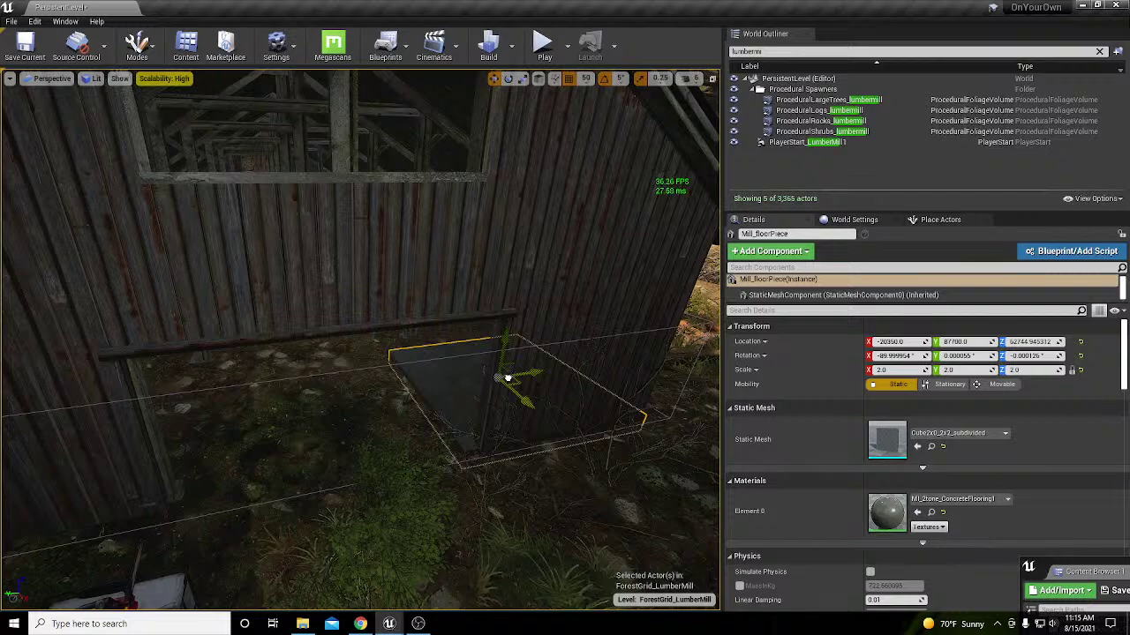
Step: Try to raise the floor piece to about Z 62795, and undo the move
mouse_move(507, 378)
right_mouse_down()
mouse_move(521, 381)
mouse_move(494, 380)
mouse_move(547, 399)
mouse_move(526, 406)
mouse_move(503, 375)
mouse_move(486, 377)
right_mouse_up()
mouse_move(451, 424)
right_mouse_down()
mouse_move(468, 418)
mouse_move(451, 433)
right_mouse_up()
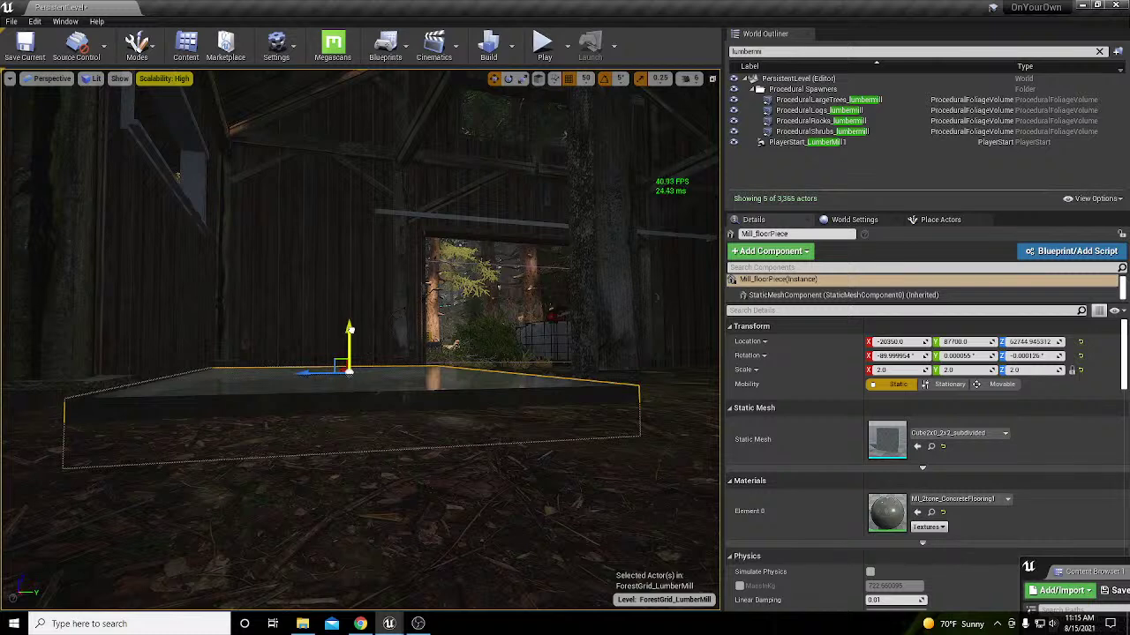
left_click_drag(350, 324, 353, 311)
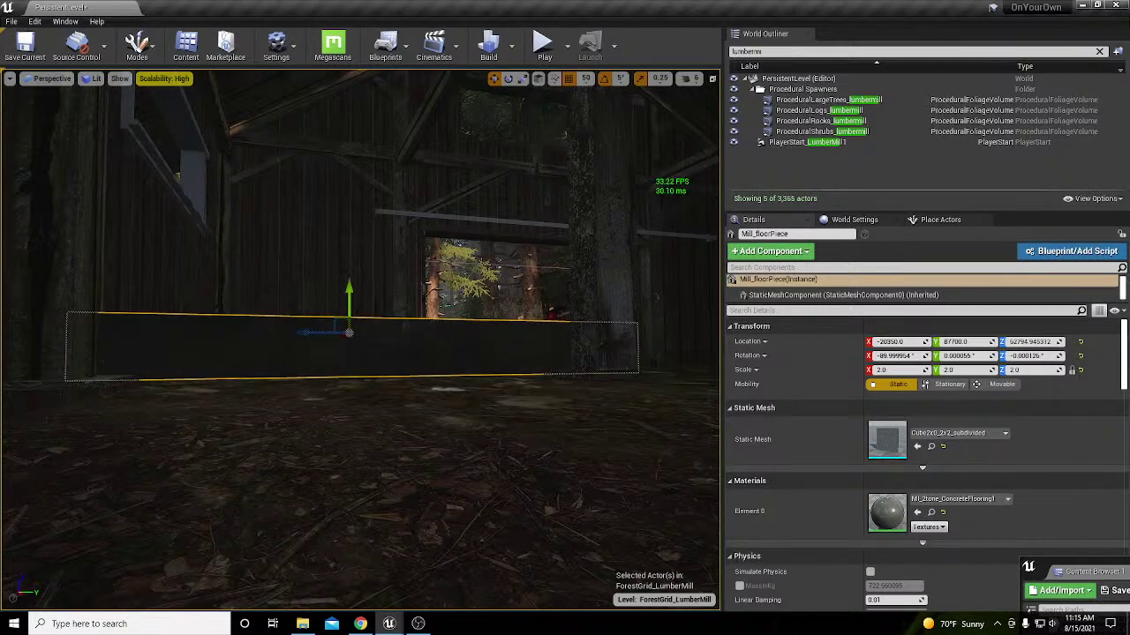
key("ctrl+z")
key("ctrl+z")
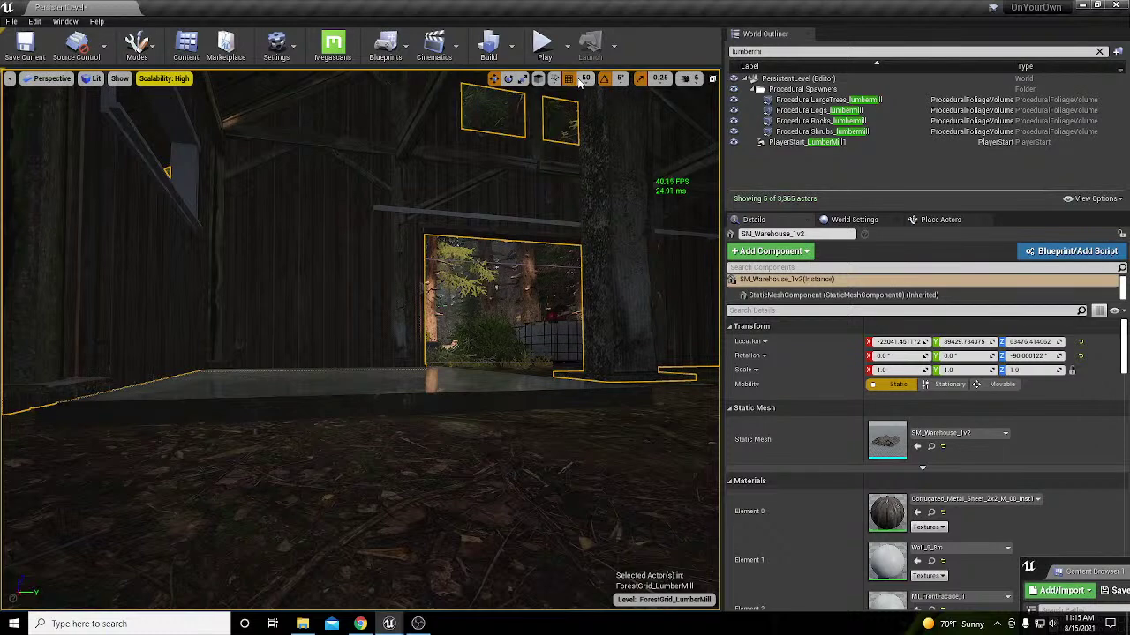
Step: Hide the viewport's frame-rate display
right_click_drag(529, 265, 503, 287)
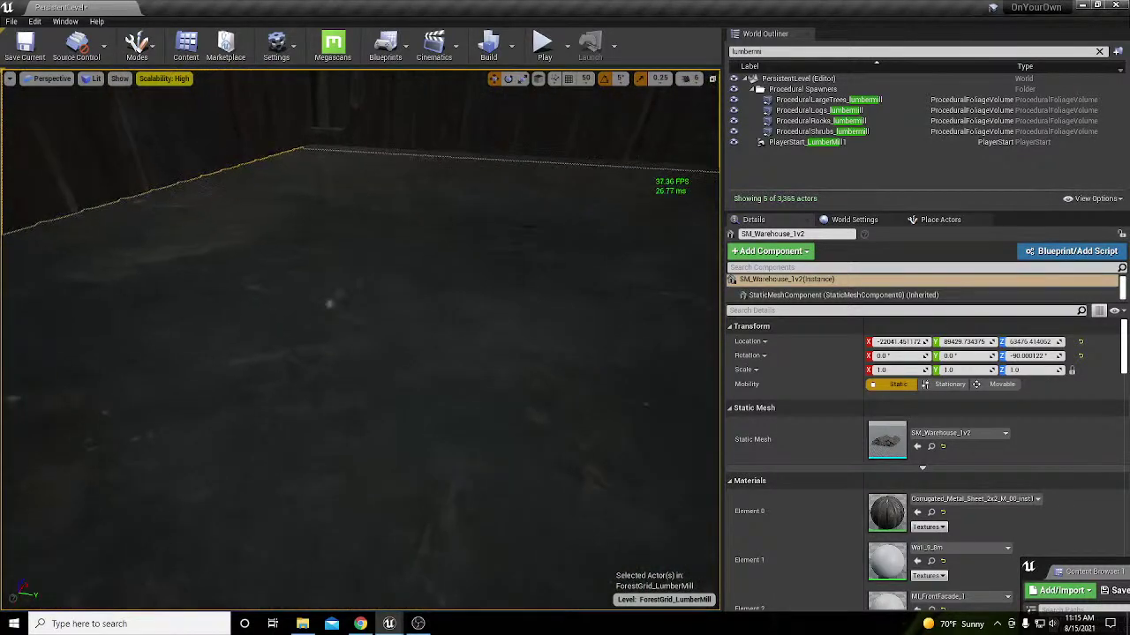
left_click(10, 79)
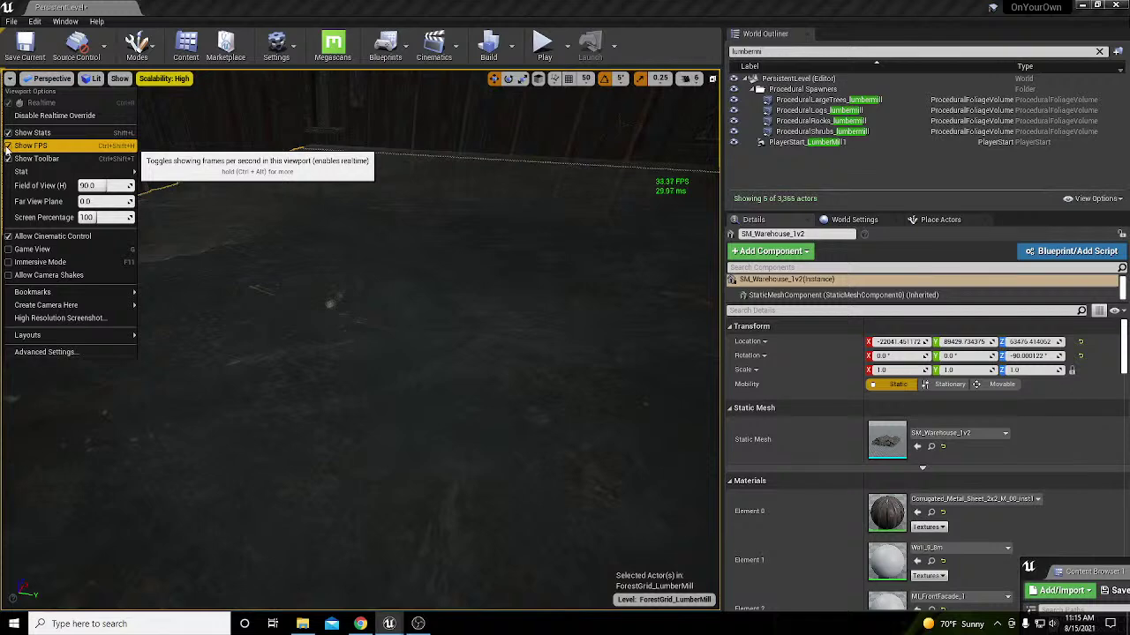
Step: Duplicate the floor piece along the side wall, placing the copy edge to edge at X -20750
right_click_drag(353, 309, 337, 288)
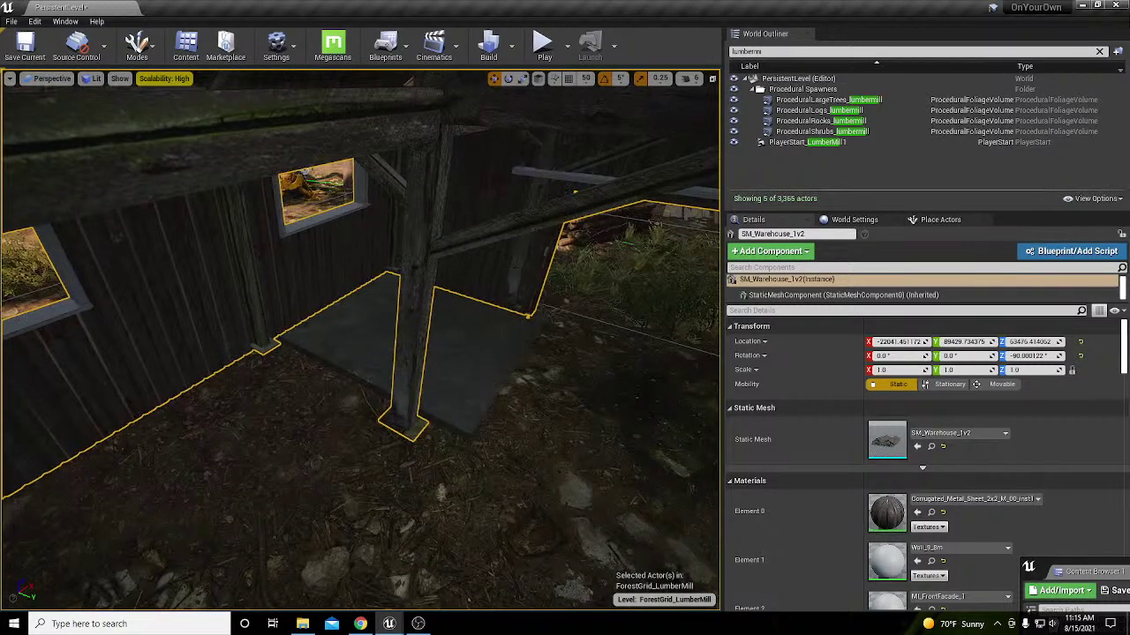
left_click(458, 322)
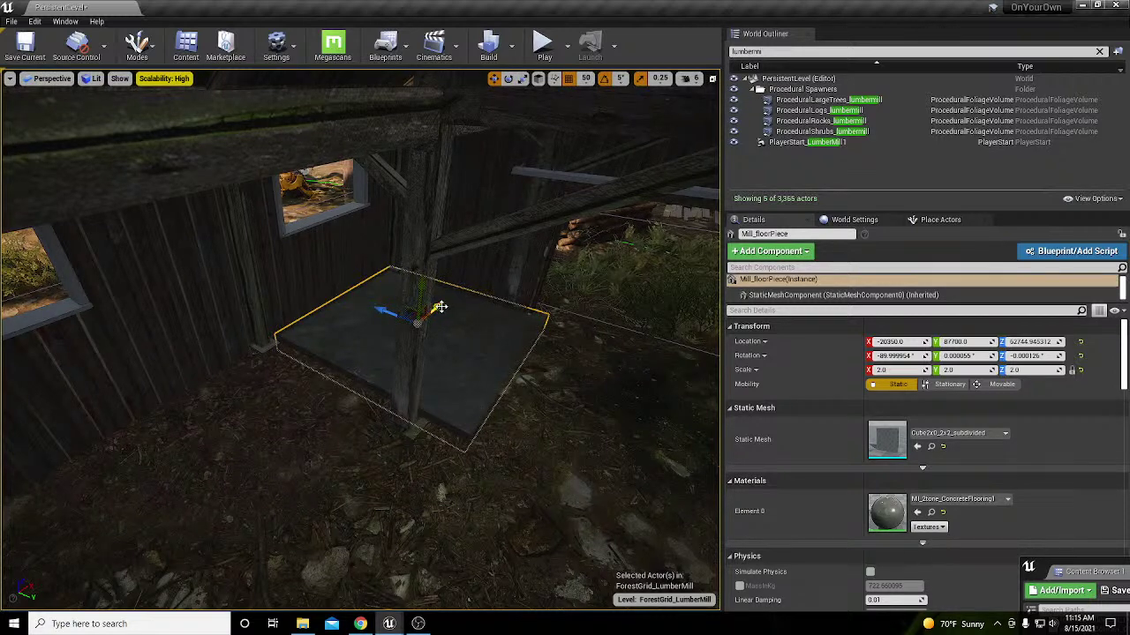
left_click_drag(441, 307, 275, 407, "alt")
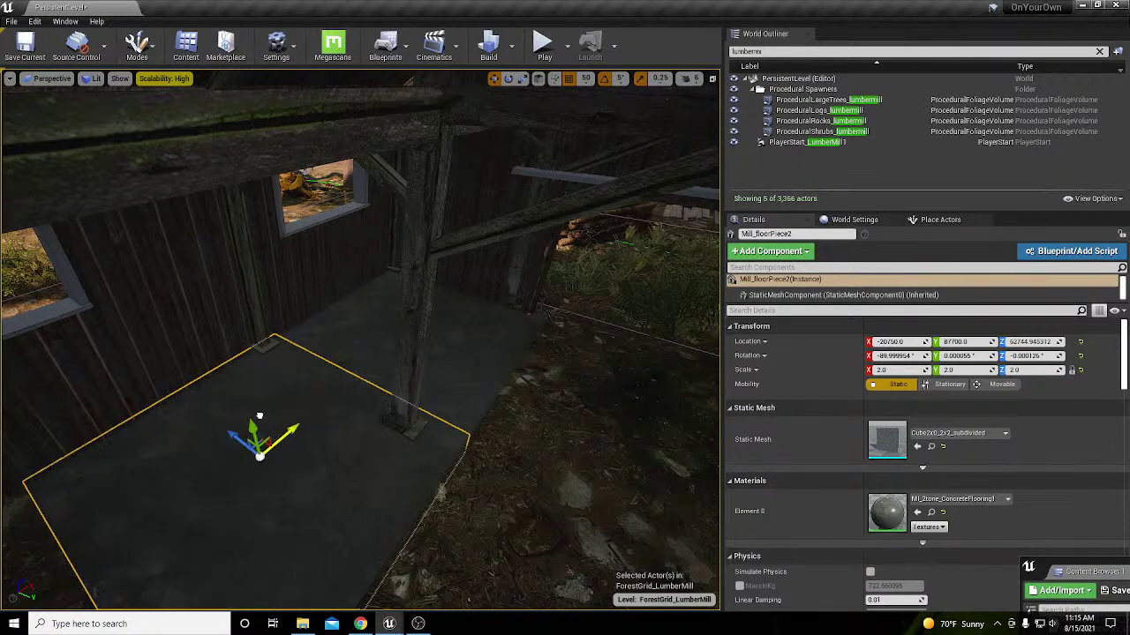
Step: Lower the SM_Warehouse_1v2 building to about Z 63463.5 so its post bases sit on the concrete floor
right_click_drag(344, 381, 305, 385)
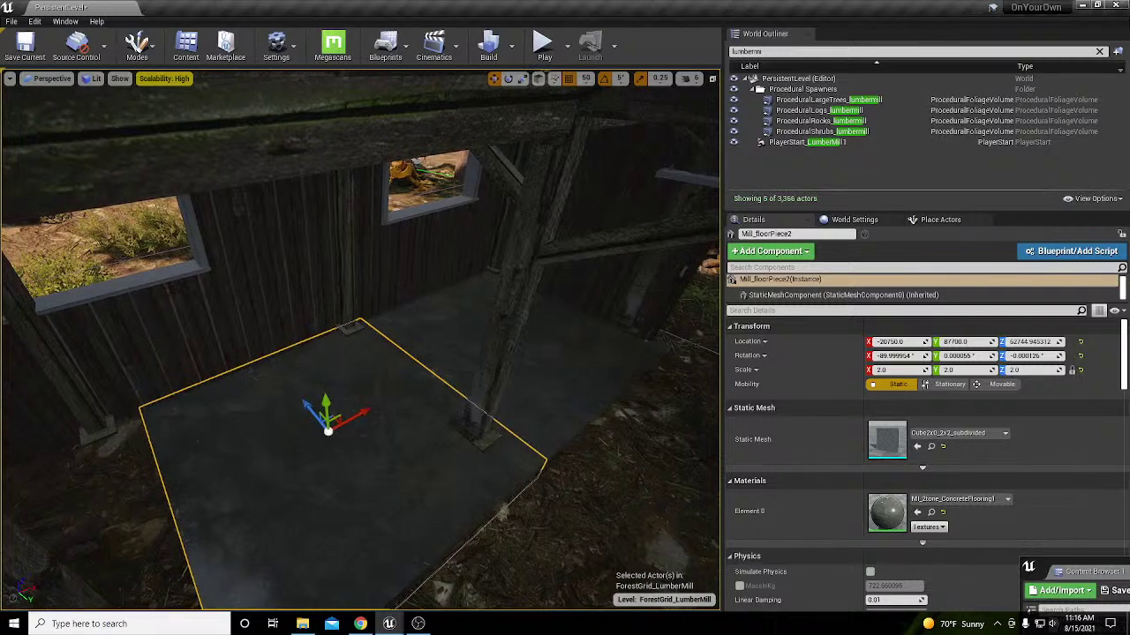
left_click(348, 328)
mouse_move(348, 355)
right_mouse_down()
mouse_move(351, 381)
mouse_move(328, 381)
mouse_move(348, 379)
mouse_move(362, 350)
right_mouse_up()
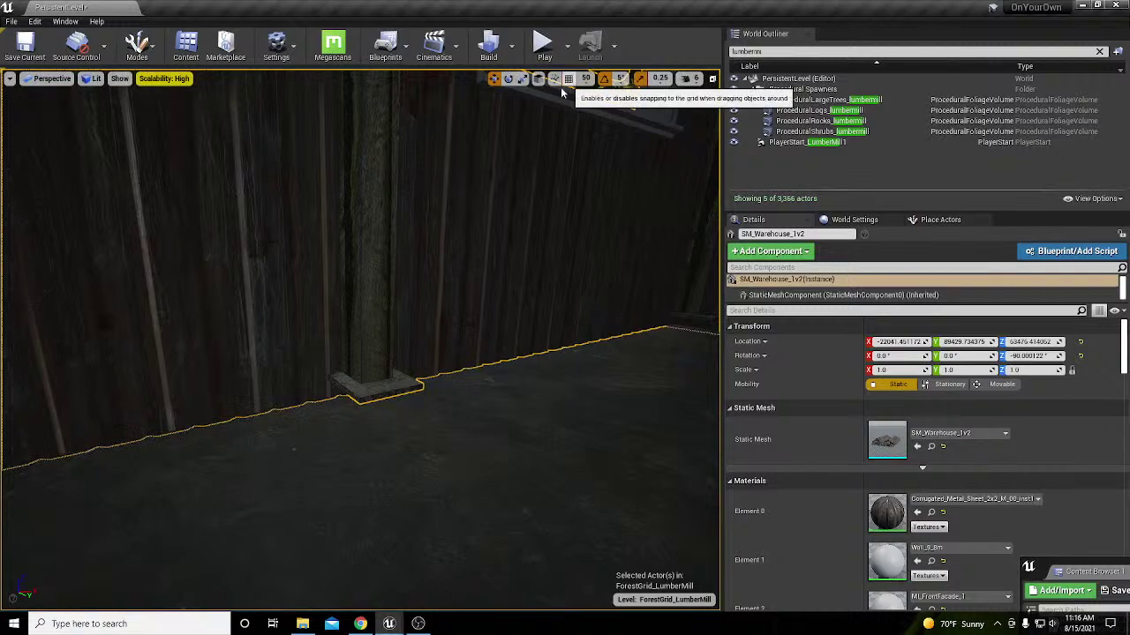
right_click_drag(547, 97, 475, 99)
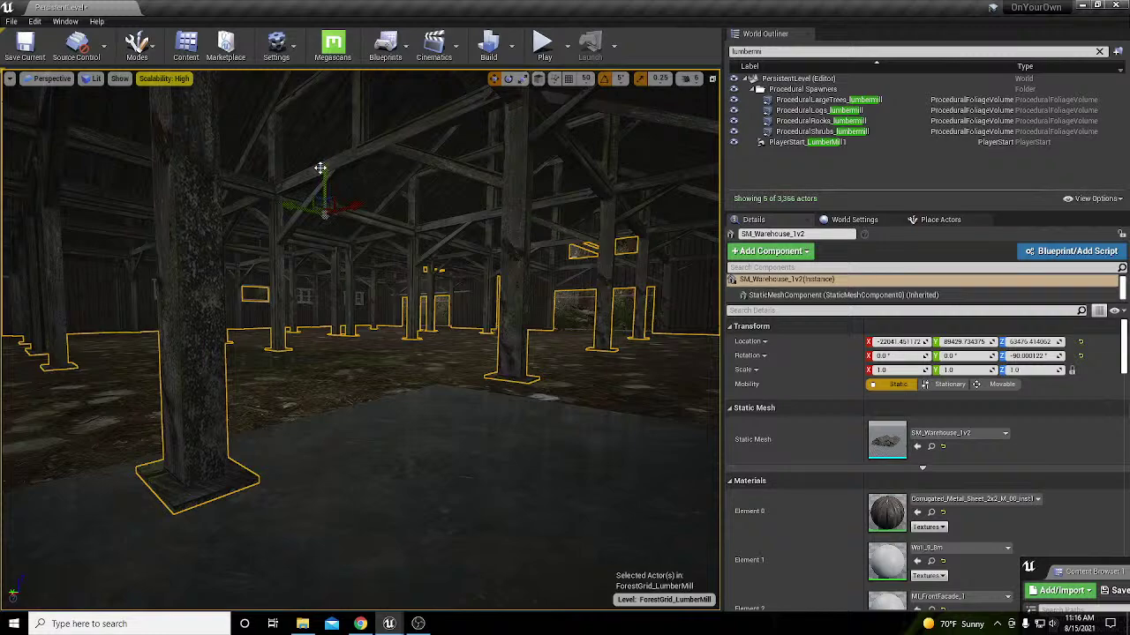
left_click_drag(323, 167, 322, 170)
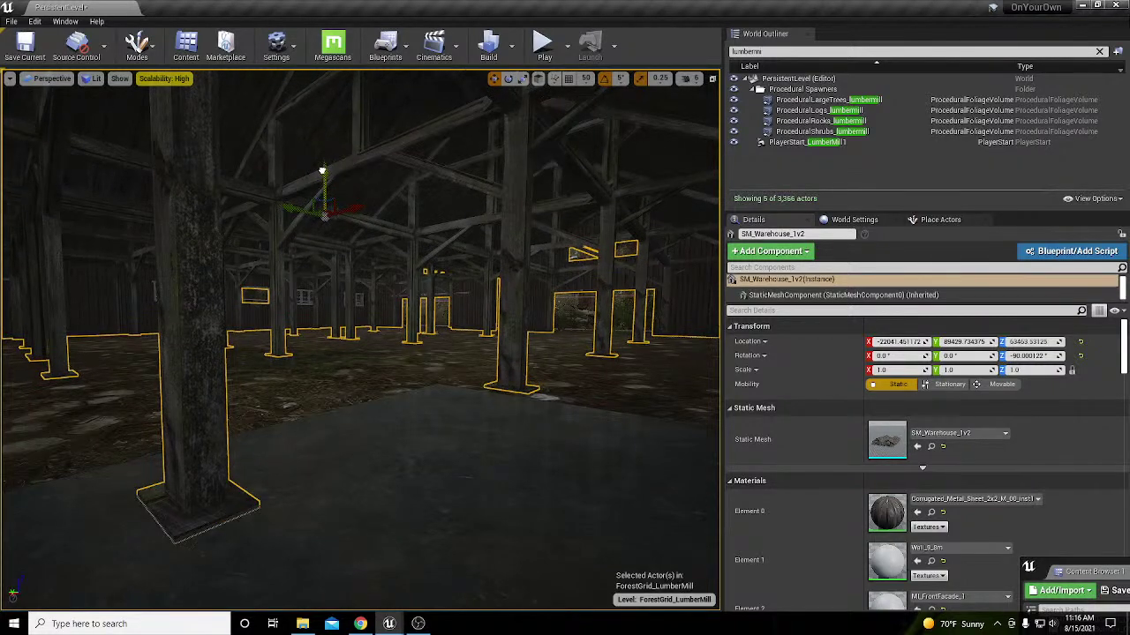
Step: Select both floor pieces and duplicate the pair twice along X to extend the concrete strip beside the side wall
mouse_move(323, 171)
right_mouse_down()
mouse_move(322, 159)
mouse_move(291, 190)
mouse_move(309, 176)
right_mouse_up()
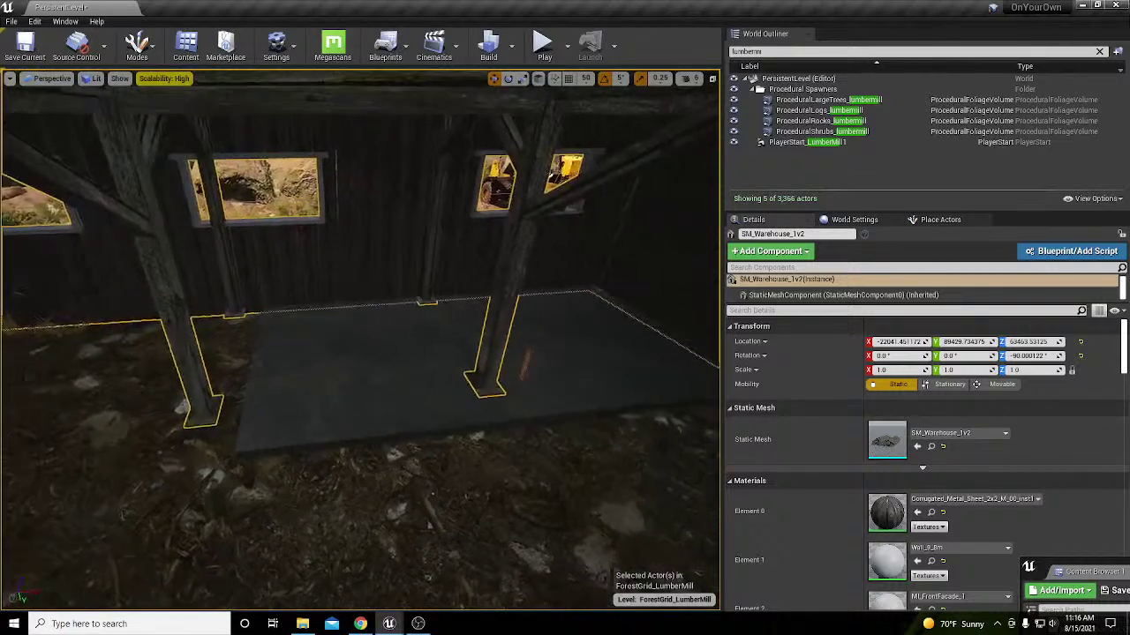
left_click(417, 382)
left_click(530, 352, "ctrl")
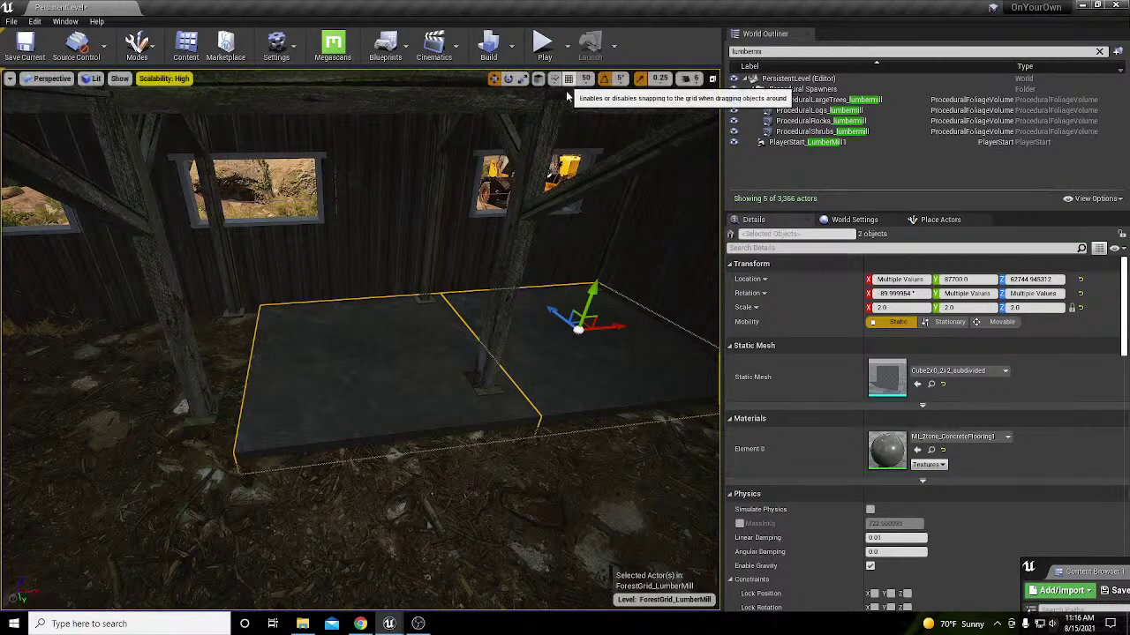
left_click_drag(618, 327, 205, 347)
right_click_drag(205, 347, 75, 344)
left_click_drag(373, 339, 238, 275)
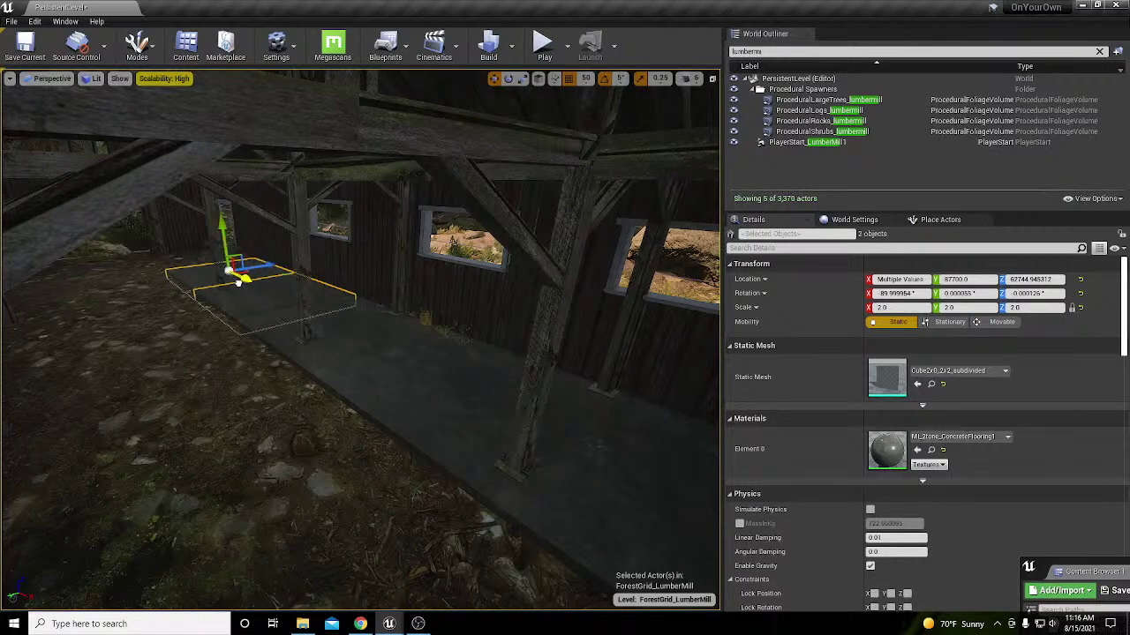
Step: Delete the SM_MossyRocks42 mesh and the grass strip at the doorway from the barn's floor area
right_click_drag(239, 291, 295, 296)
left_click(233, 422)
right_click_drag(233, 422, 265, 380)
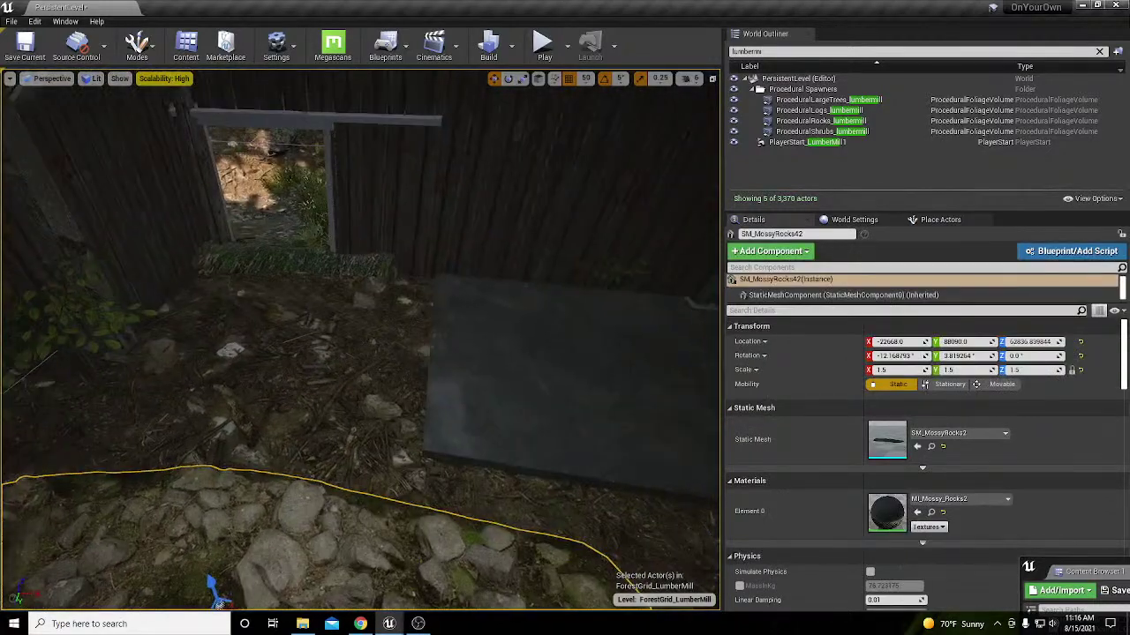
key("Delete")
Step: Duplicate the end floor piece to X -22750 so the strip reaches past the doorway at the barn's far end
mouse_move(362, 298)
right_mouse_down()
mouse_move(292, 300)
mouse_move(371, 305)
right_mouse_up()
left_click(428, 350)
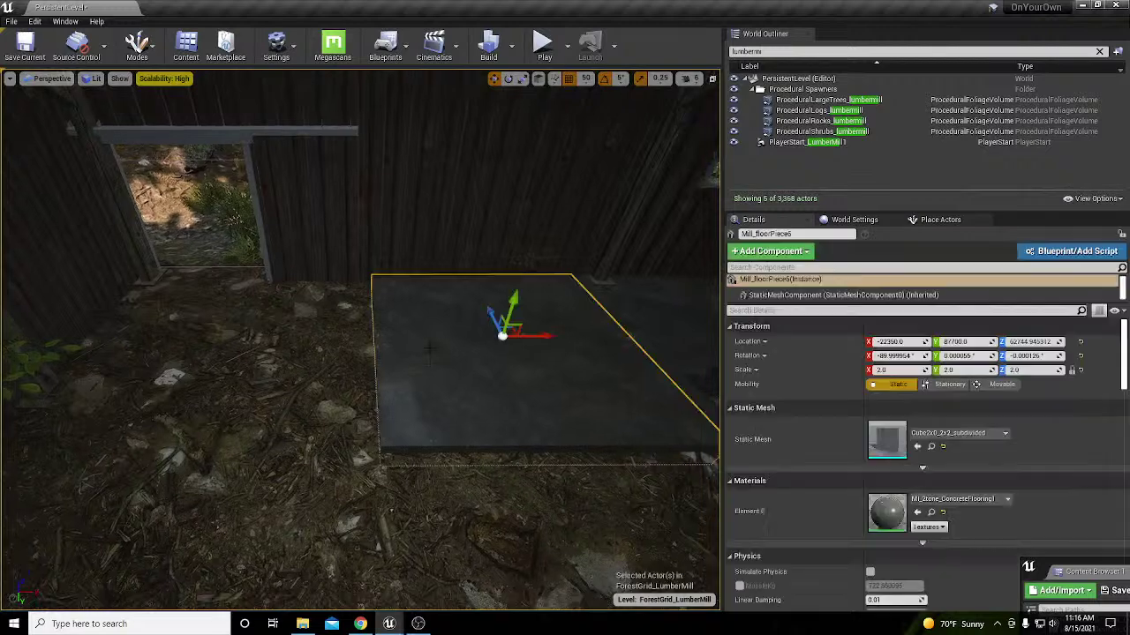
left_click_drag(547, 335, 276, 338, "alt")
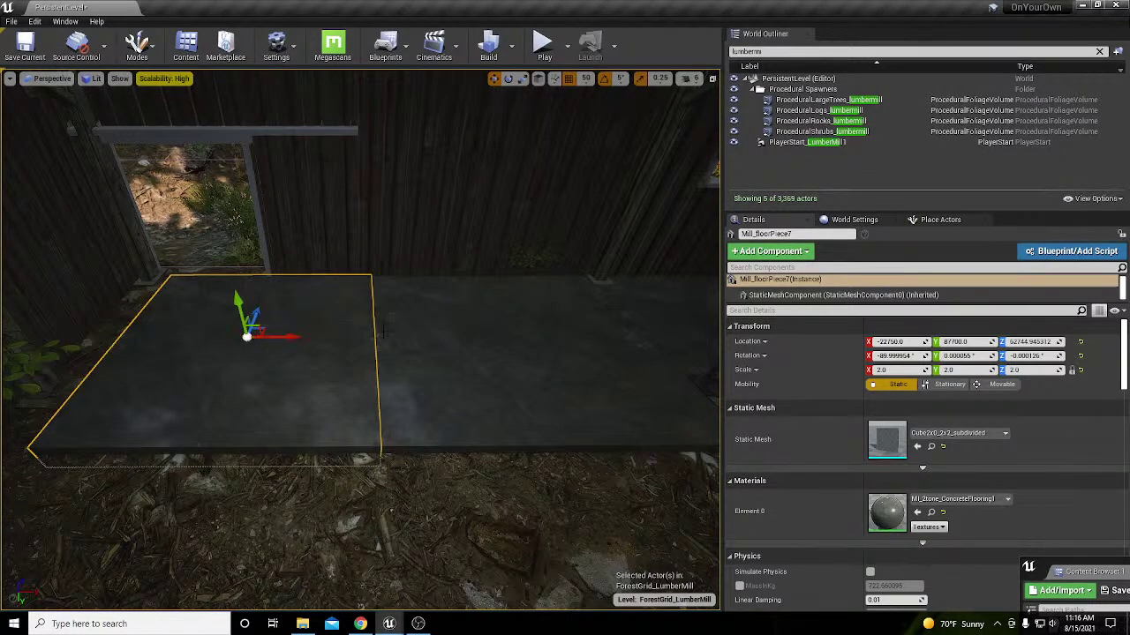
Step: Select all seven floor pieces beside the side wall and duplicate the strip along Y to 88300
right_click_drag(382, 332, 467, 353)
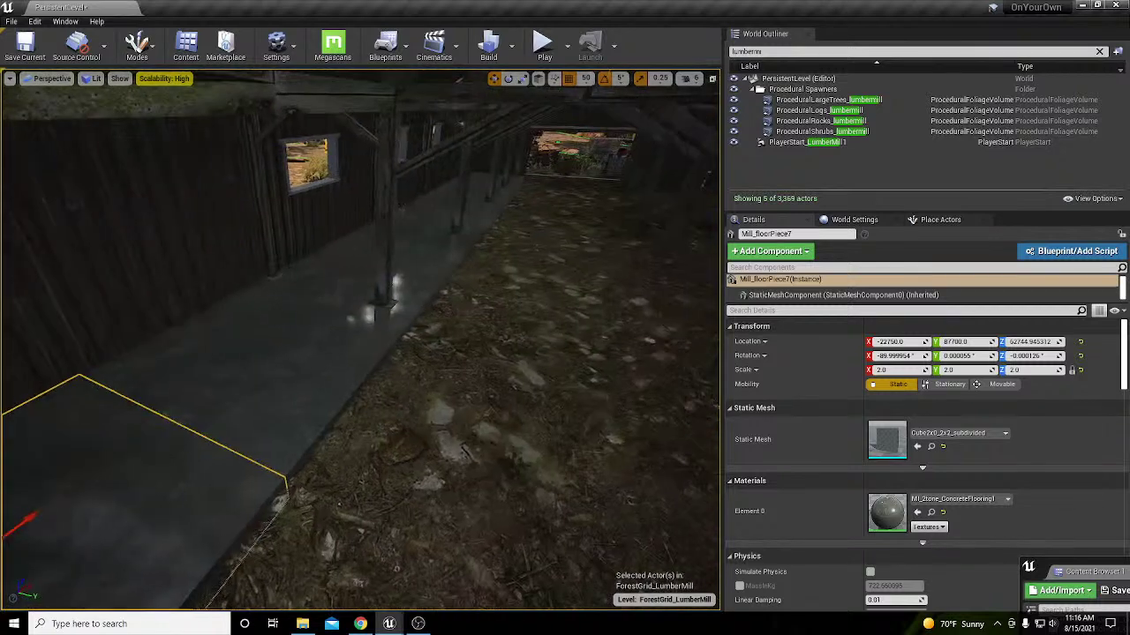
left_click(292, 353, "ctrl")
left_click(366, 265, "ctrl")
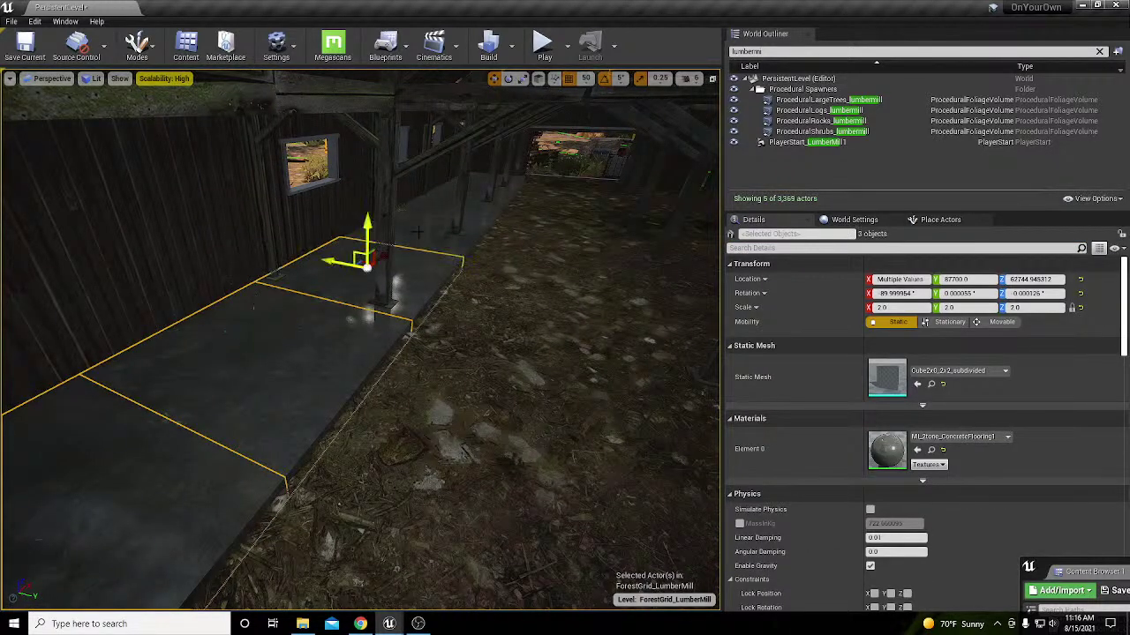
left_click(414, 231, "ctrl")
left_click(448, 202, "ctrl")
left_click(475, 184, "ctrl")
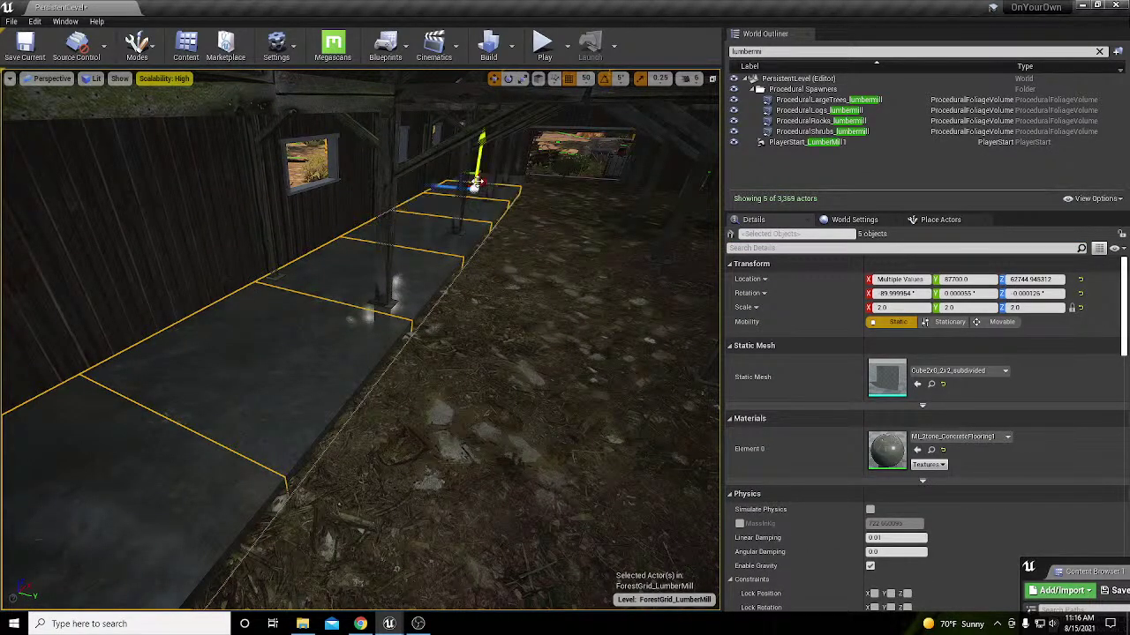
left_click(487, 177, "ctrl")
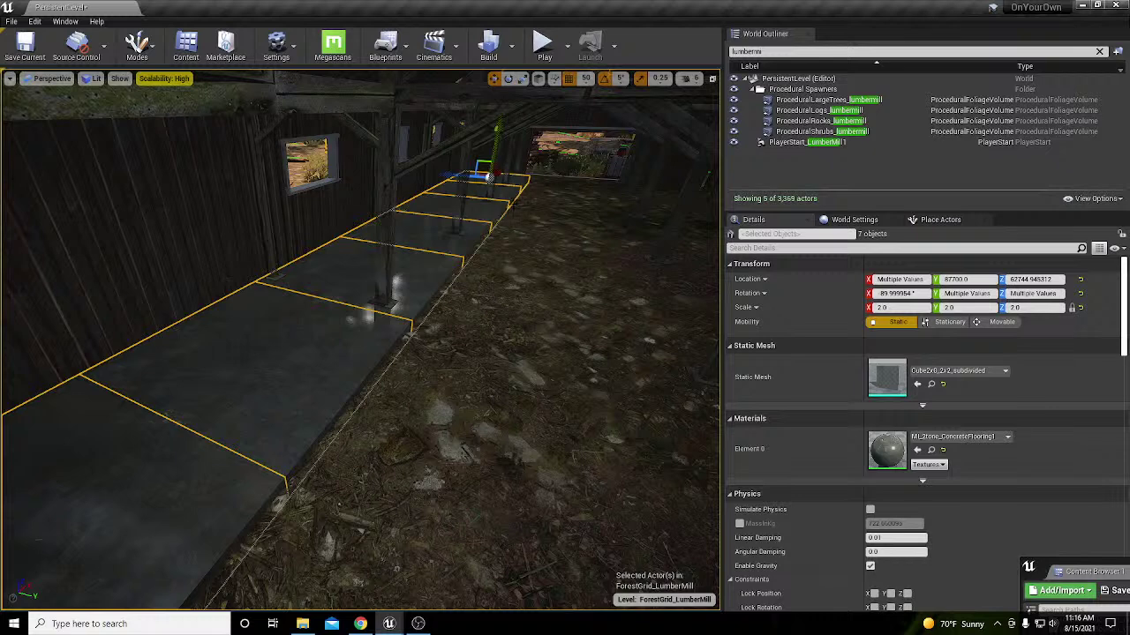
key("f")
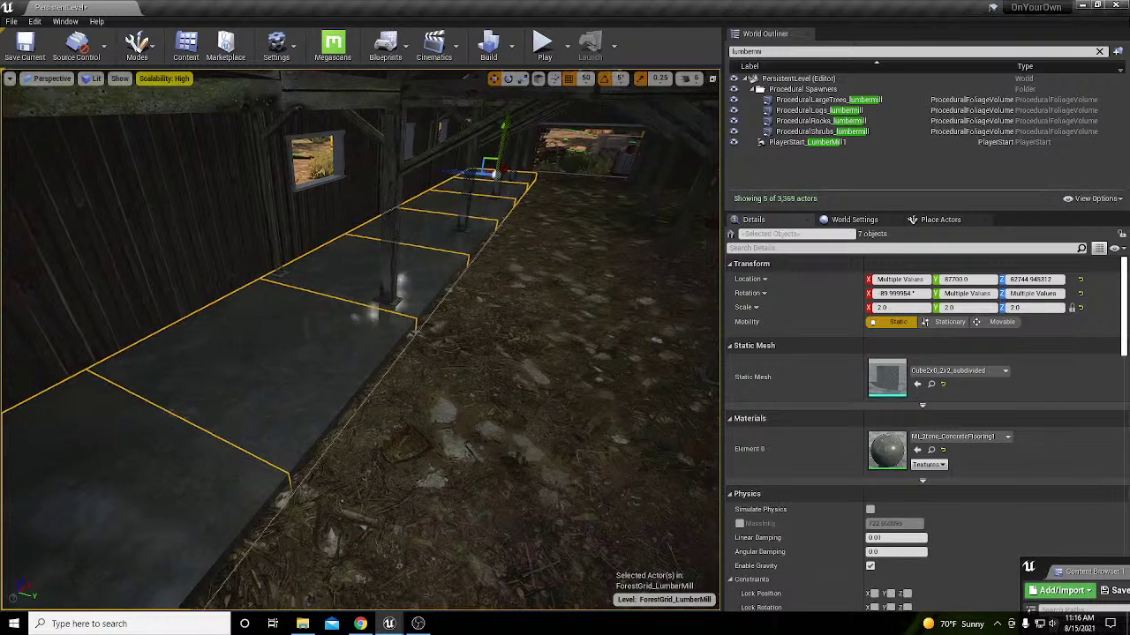
right_click_drag(487, 265, 623, 227)
key("ctrl+z")
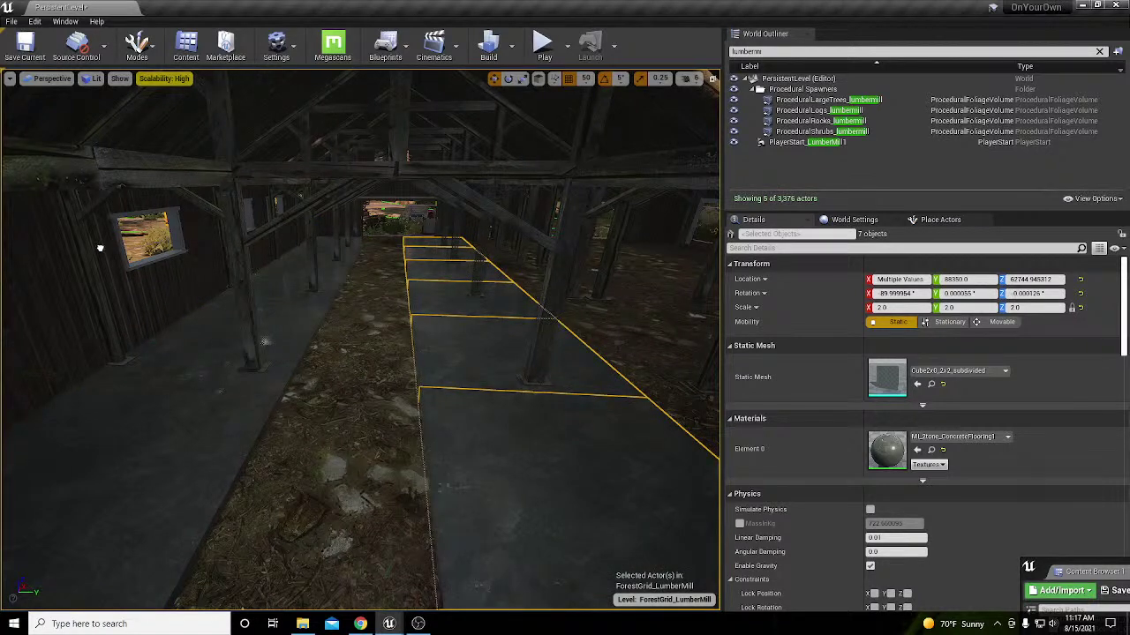
left_click_drag(434, 232, 568, 228)
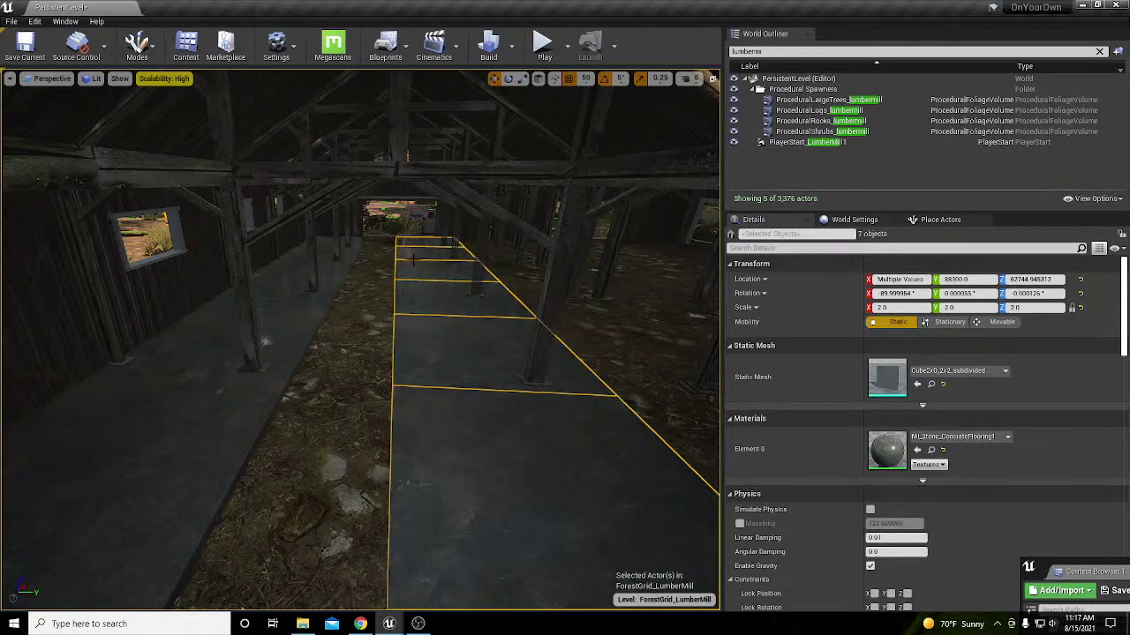
Step: Align the copied strip edge to edge with the first at Y 88100 and duplicate it again to Y 88500
right_click_drag(413, 261, 693, 367)
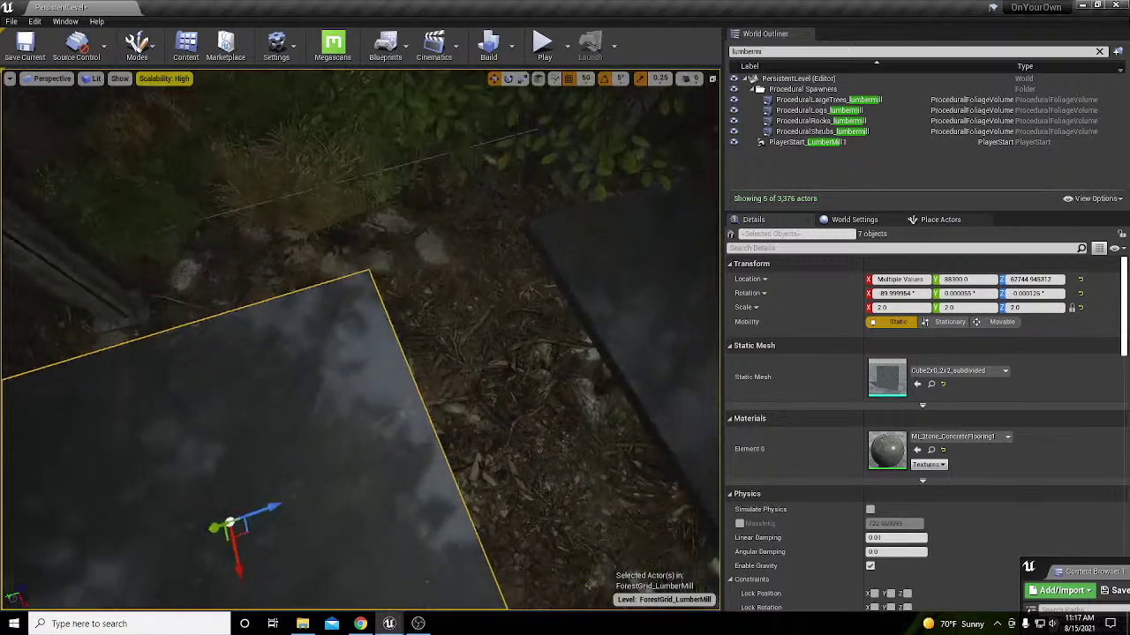
right_click_drag(288, 363, 288, 371)
left_click_drag(274, 499, 15, 472)
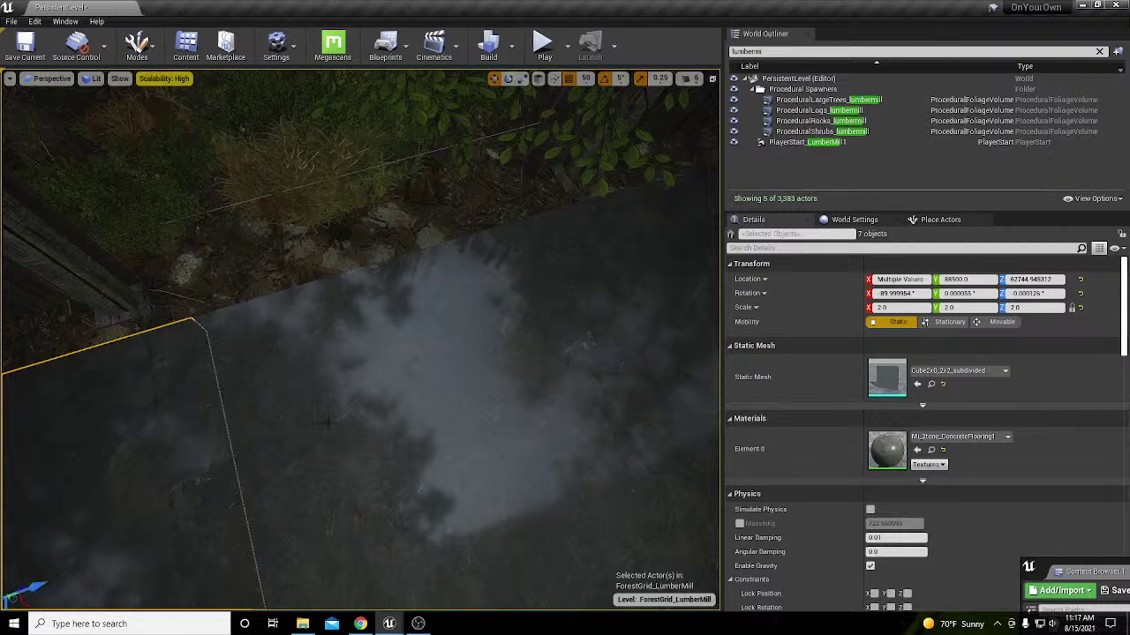
Step: Duplicate the newest seven-piece strip once more along Y to 88900 to extend the floor across the barn
key("f")
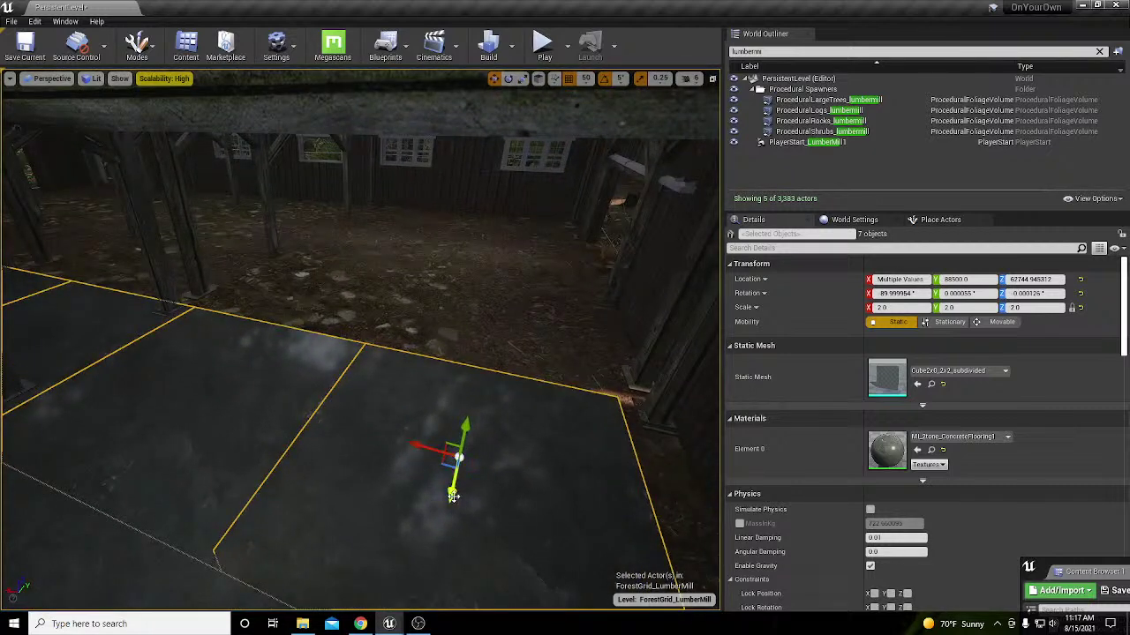
left_click_drag(452, 496, 524, 330, "alt")
right_click_drag(516, 346, 485, 380)
key("w")
Step: Select Mill_floorPiece12 in the middle of the floor and examine its mesh subdivisions in wireframe view
left_click(473, 417)
key("s")
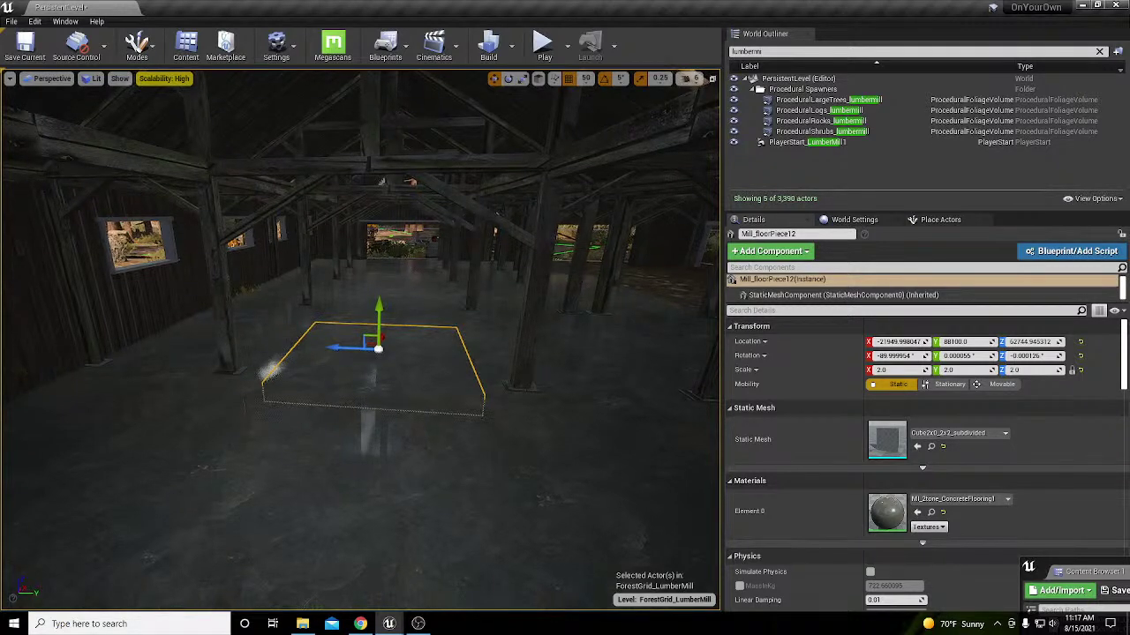
key("alt+2")
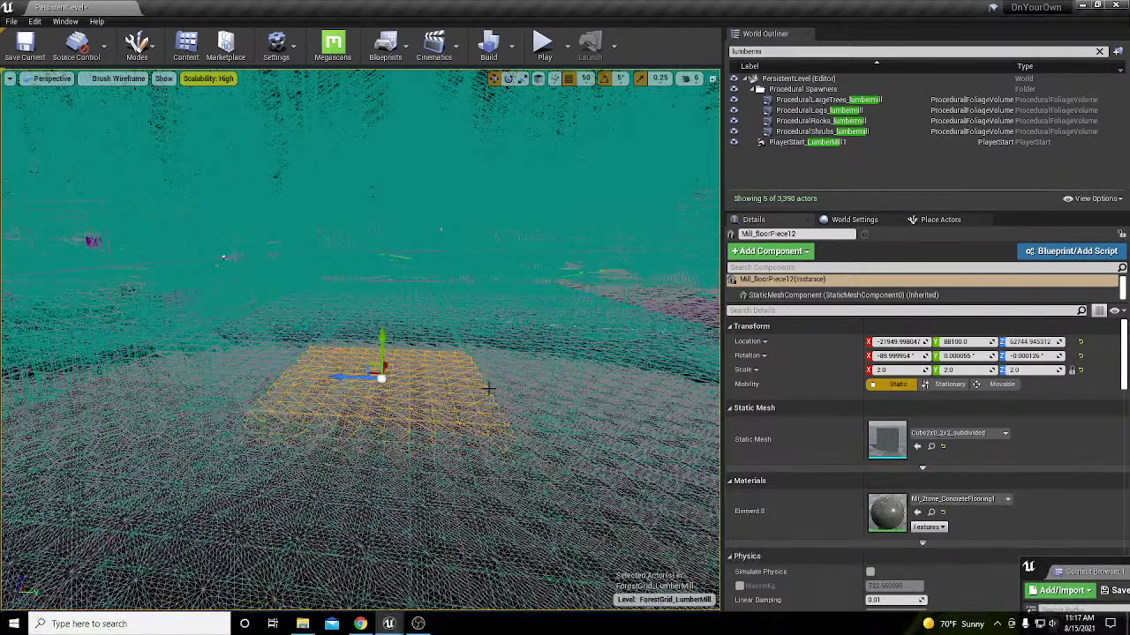
key("alt+4")
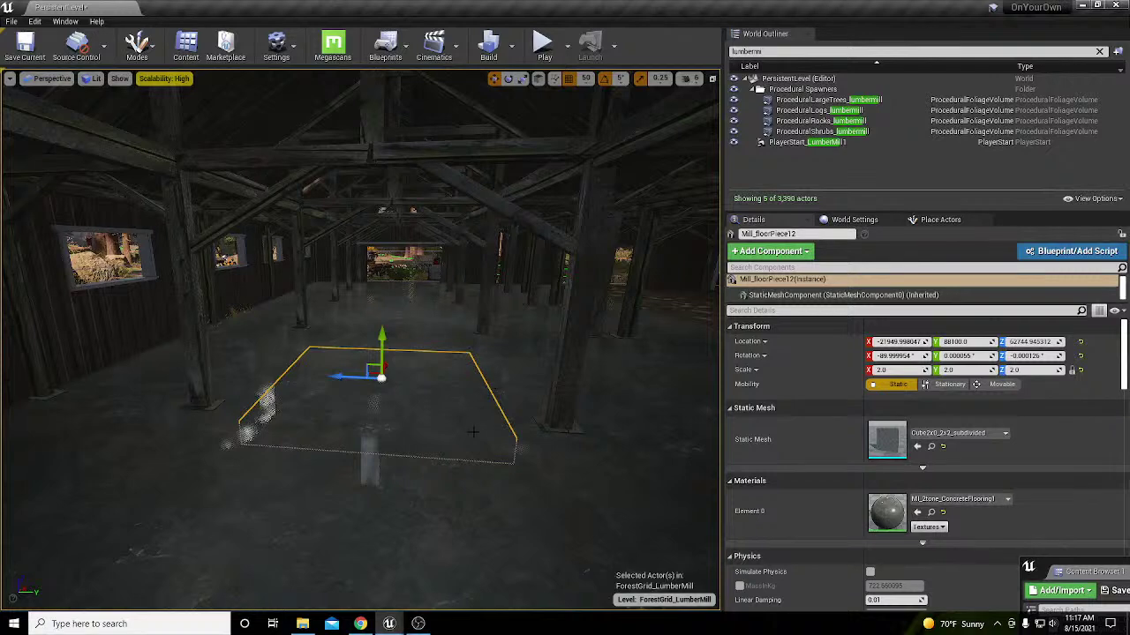
key("w")
right_click_drag(474, 432, 475, 503)
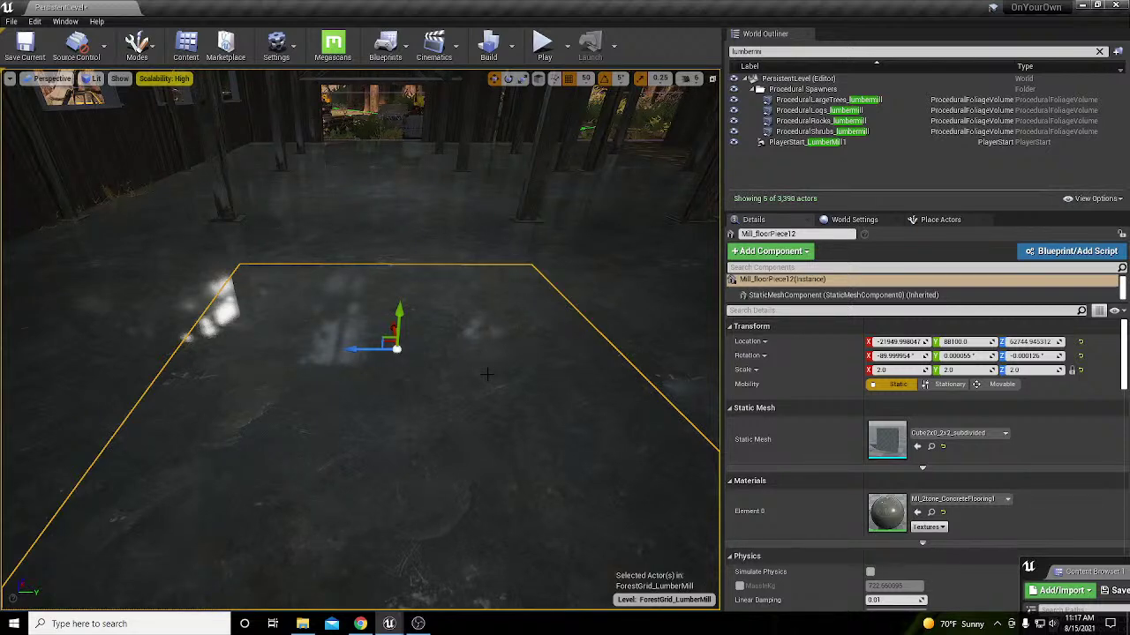
Step: Vertex-paint white over Mill_floorPiece12, enlarging the brush to size 1.0, to blend in the lighter concrete
key("shift+2")
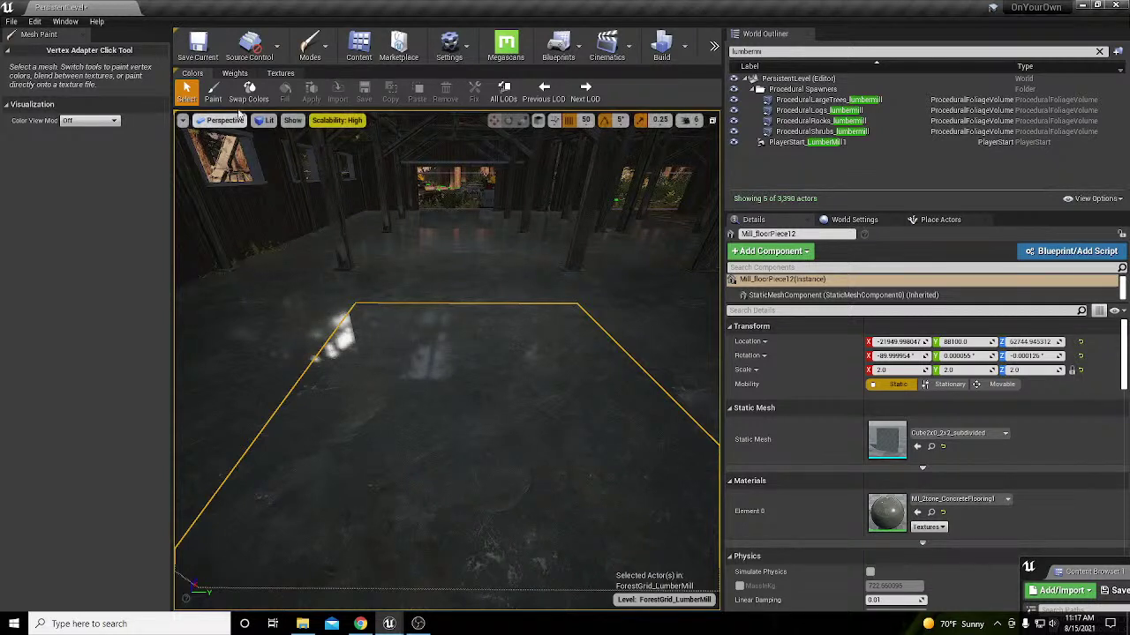
left_click(213, 89)
left_click_drag(412, 358, 378, 400)
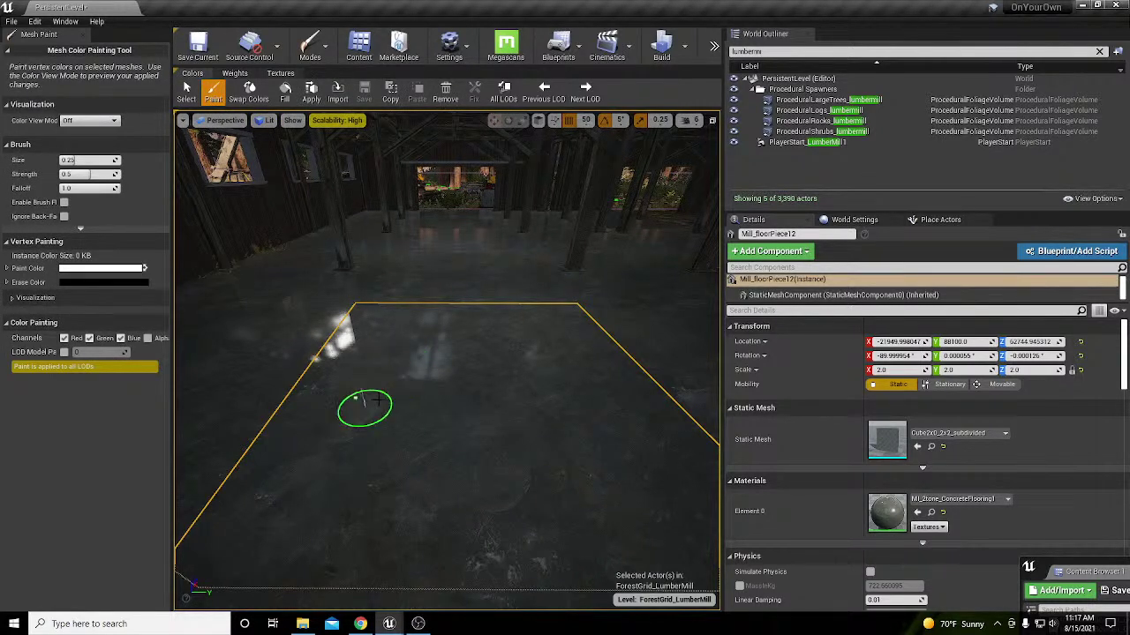
key("bracketright")
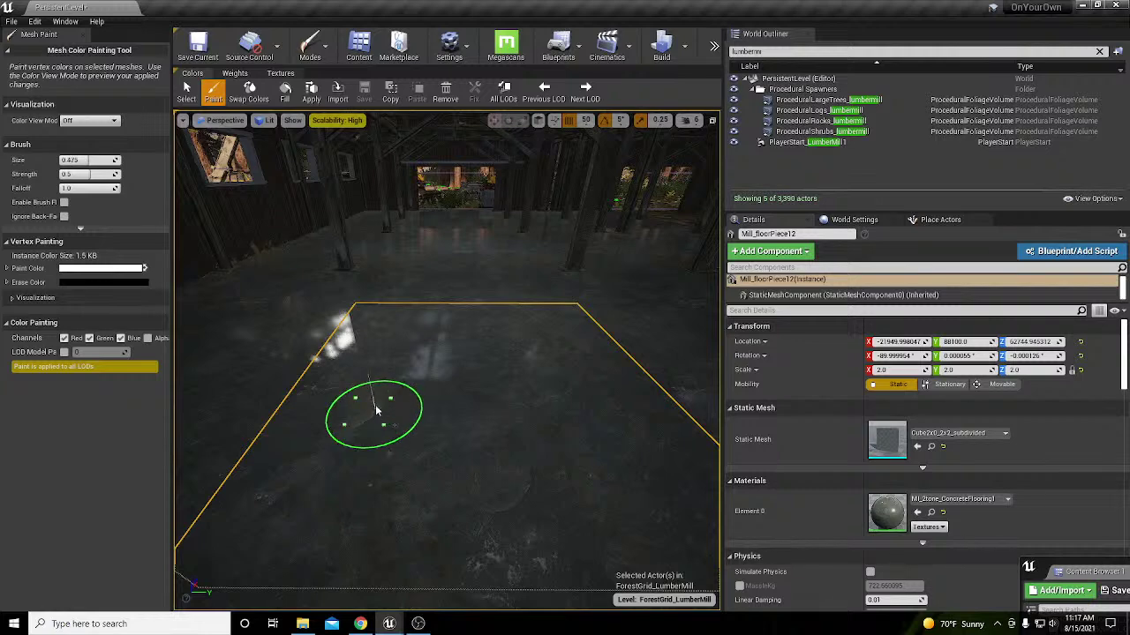
mouse_move(397, 383)
left_mouse_down()
mouse_move(427, 322)
mouse_move(392, 349)
mouse_move(454, 339)
mouse_move(378, 381)
mouse_move(432, 416)
mouse_move(524, 373)
mouse_move(565, 415)
mouse_move(578, 397)
mouse_move(590, 446)
mouse_move(518, 355)
mouse_move(454, 328)
mouse_move(395, 349)
mouse_move(367, 477)
mouse_move(336, 472)
mouse_move(353, 465)
left_mouse_up()
left_click_drag(442, 459, 545, 432, "shift")
scroll(553, 440, "up", 3)
scroll(584, 449, "down", 4)
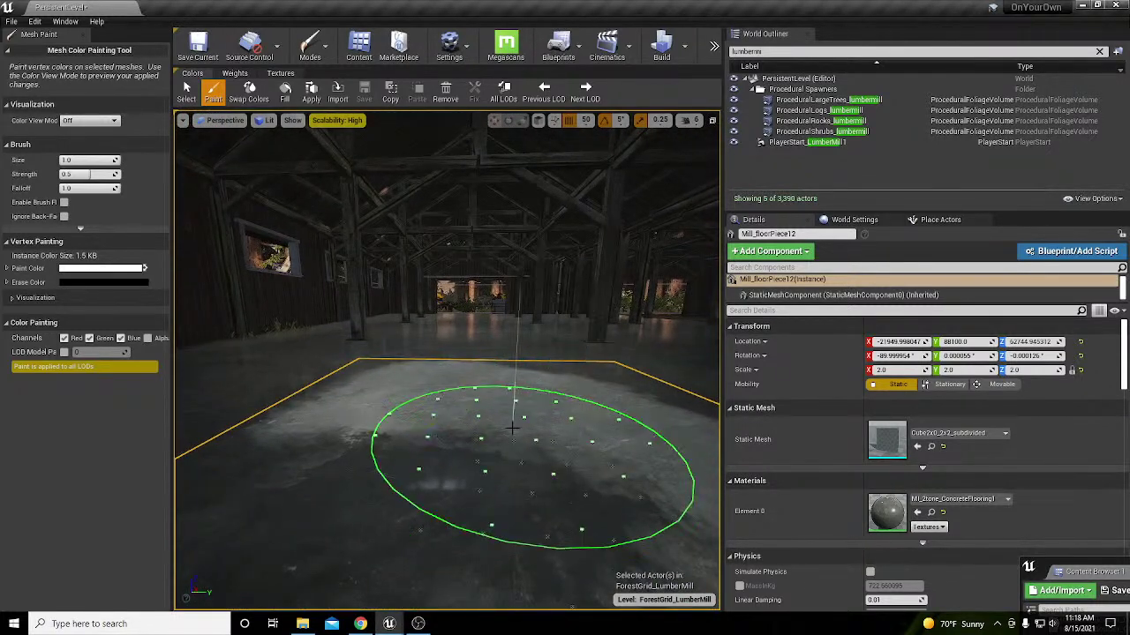
key("shift+1")
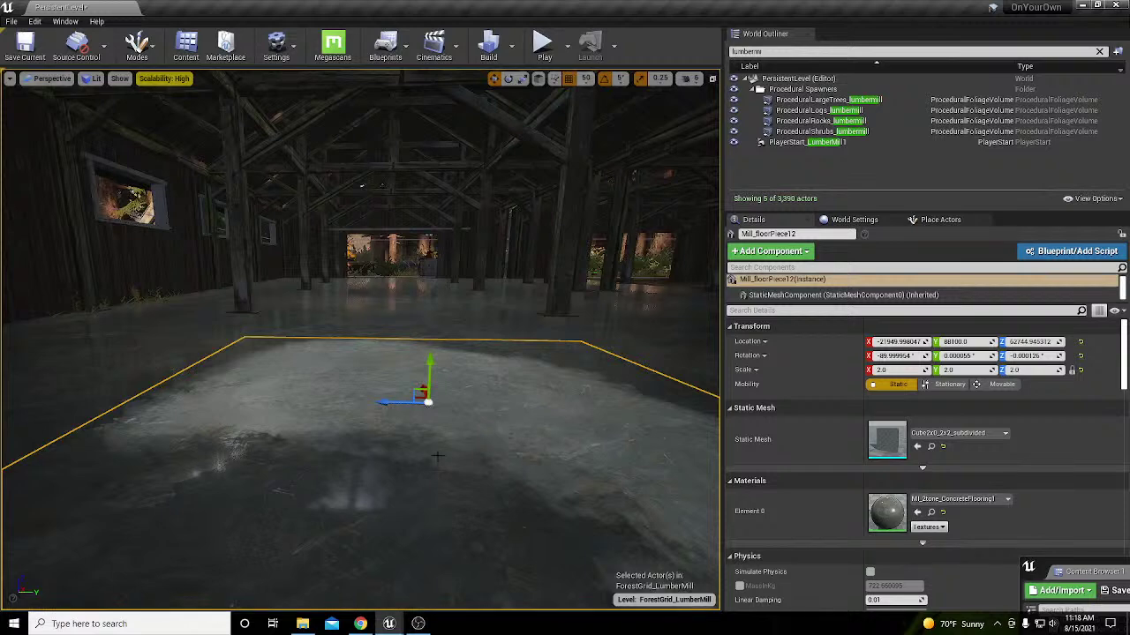
Step: Select nine floor pieces in the middle of the barn, including the painted one, and delete them
key("f")
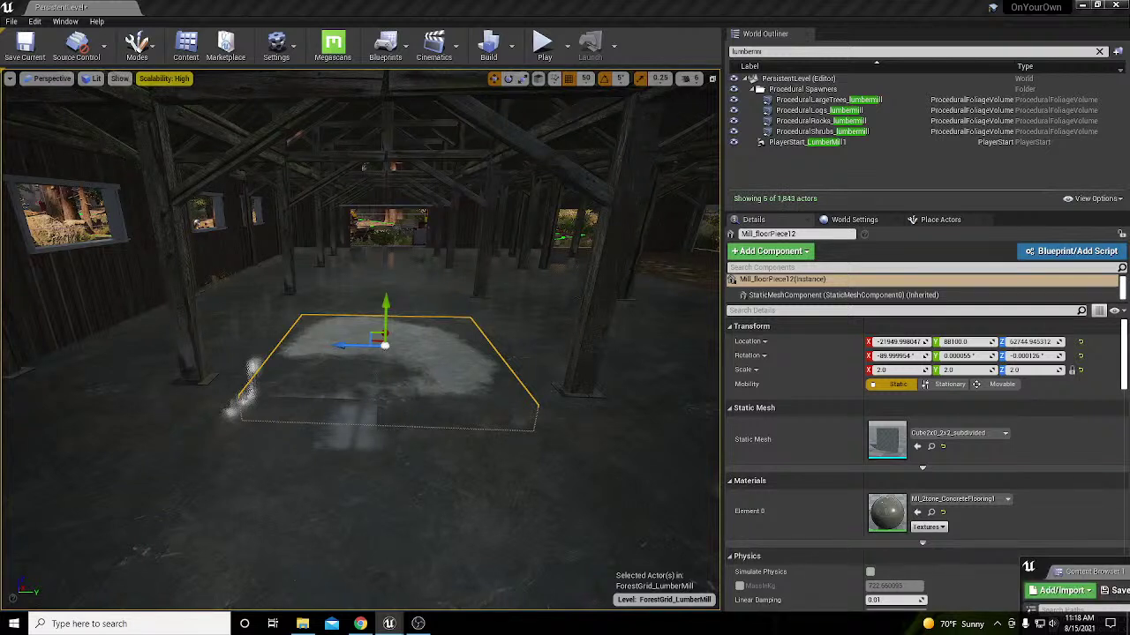
left_click(422, 291)
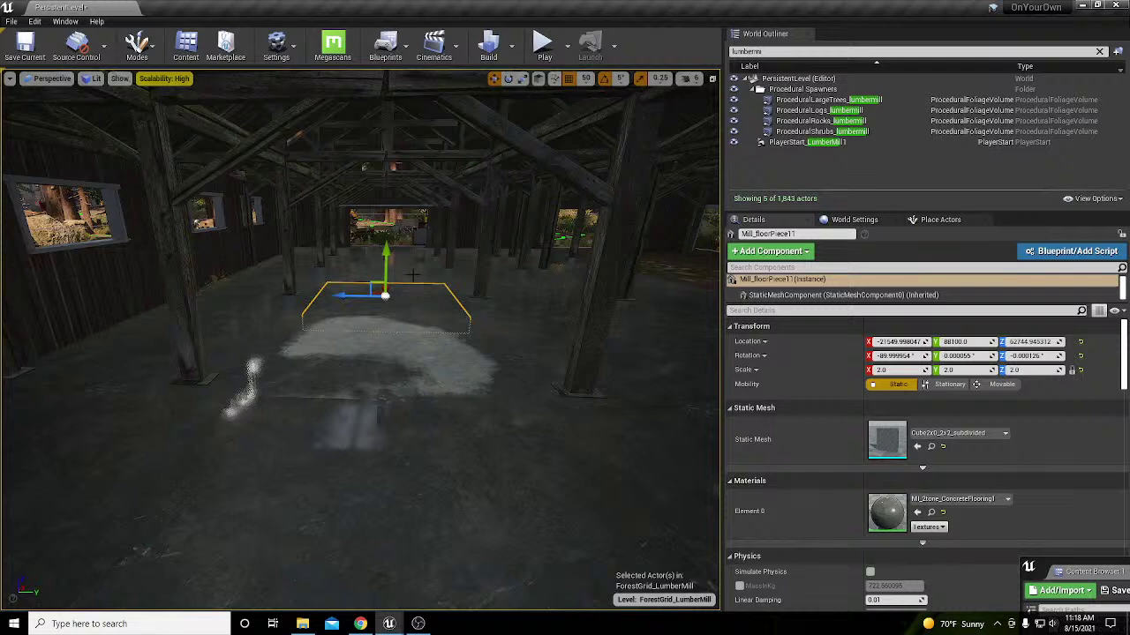
left_click(411, 272, "ctrl")
left_click(406, 254, "ctrl")
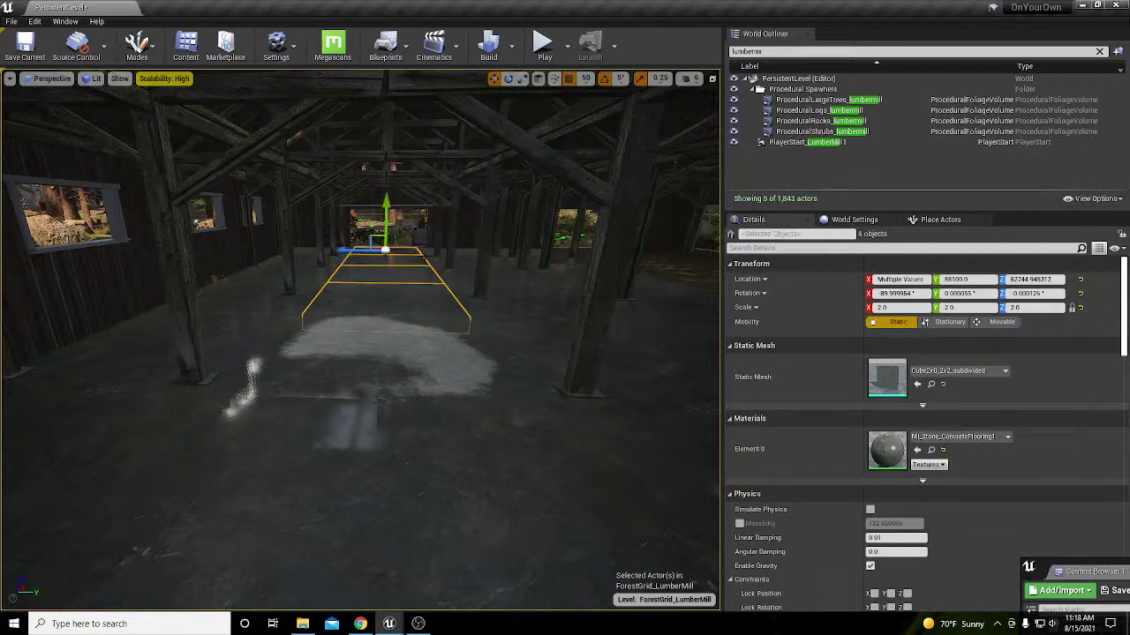
left_click(458, 254, "ctrl")
left_click(445, 274, "ctrl")
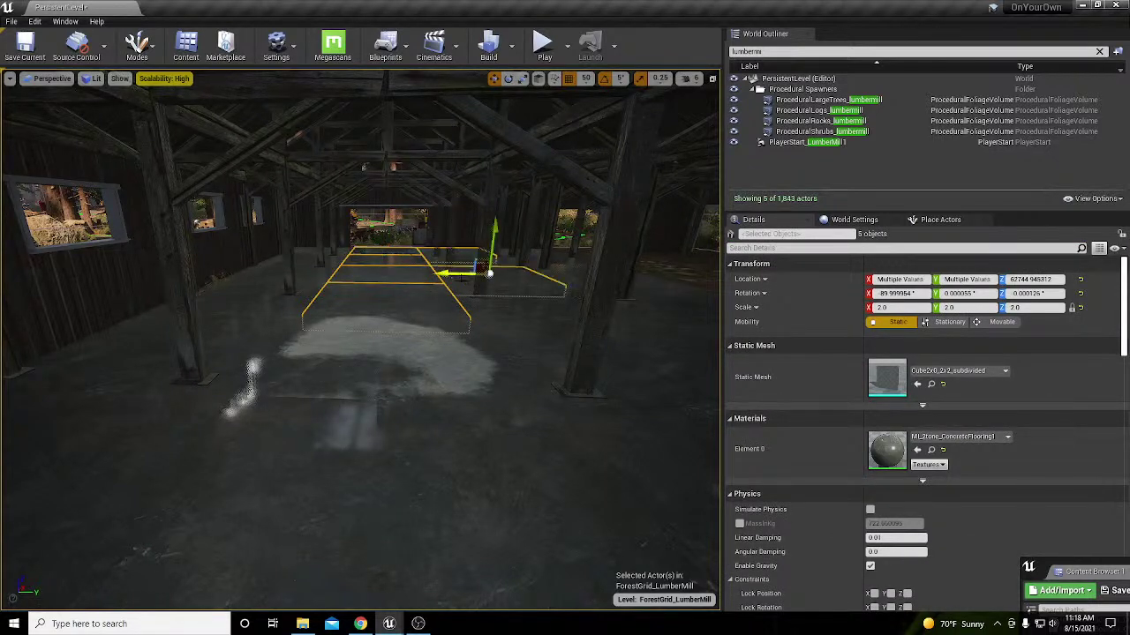
left_click(488, 311, "ctrl")
left_click(396, 348, "ctrl")
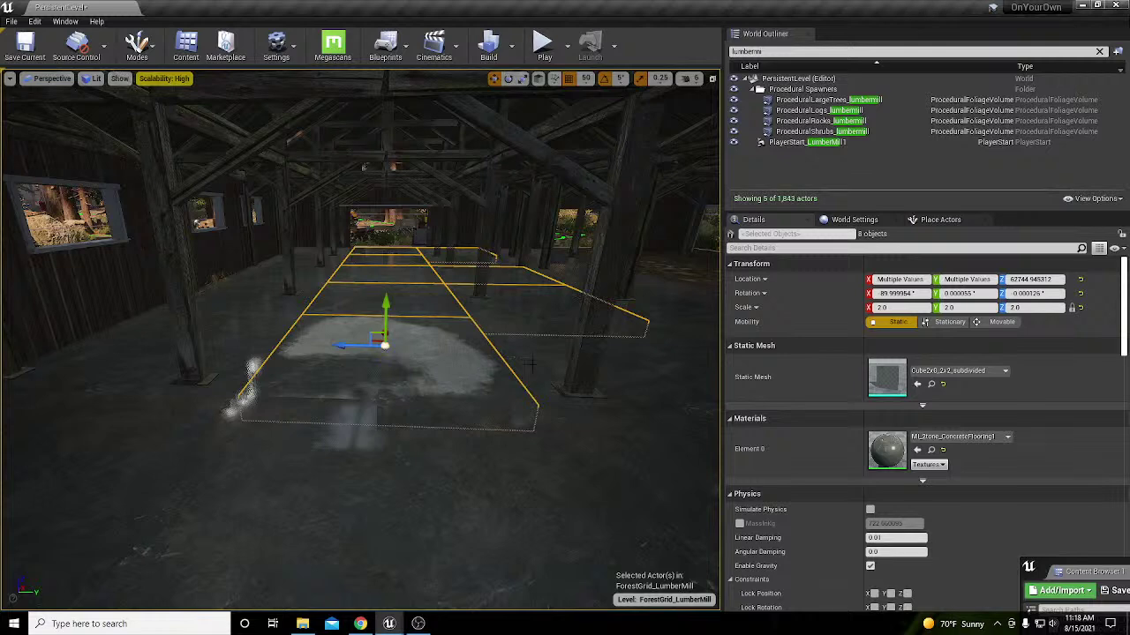
left_click(509, 352, "ctrl")
key("Delete")
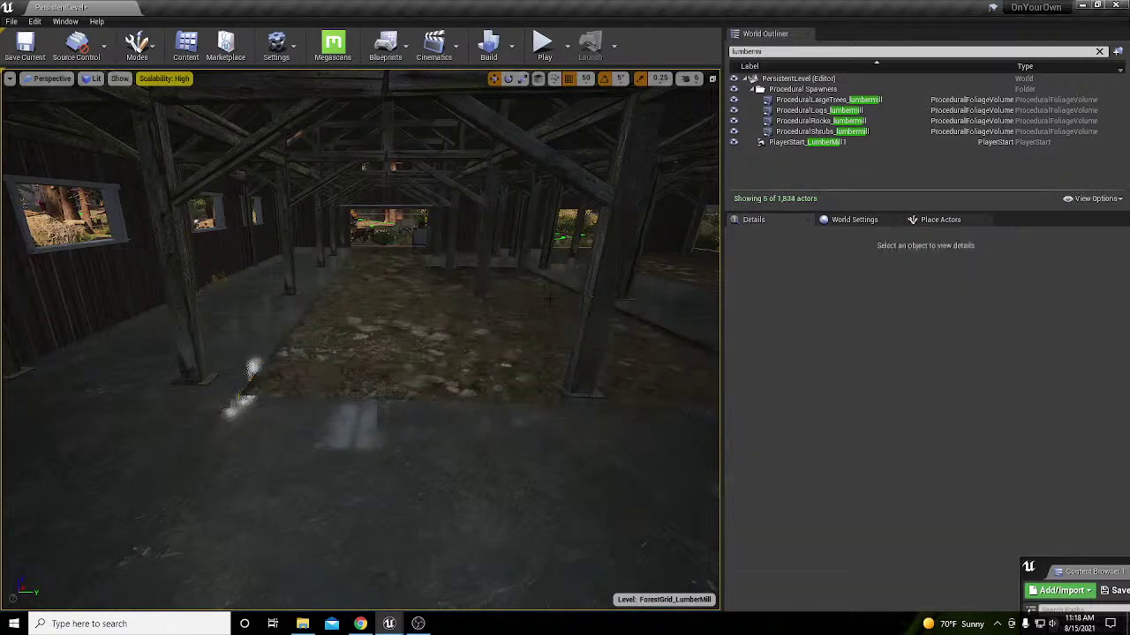
Step: Select the six remaining floor pieces around the posts on the barn's far side and delete them
right_click_drag(509, 351, 573, 291)
key("w")
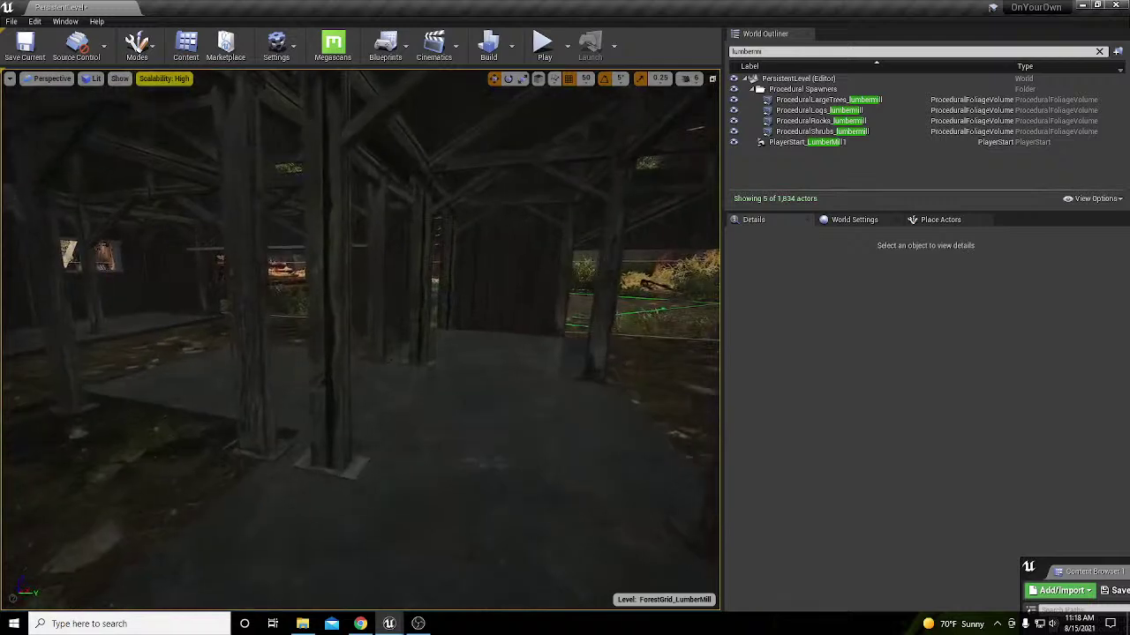
left_click(481, 360)
left_click(515, 347, "ctrl")
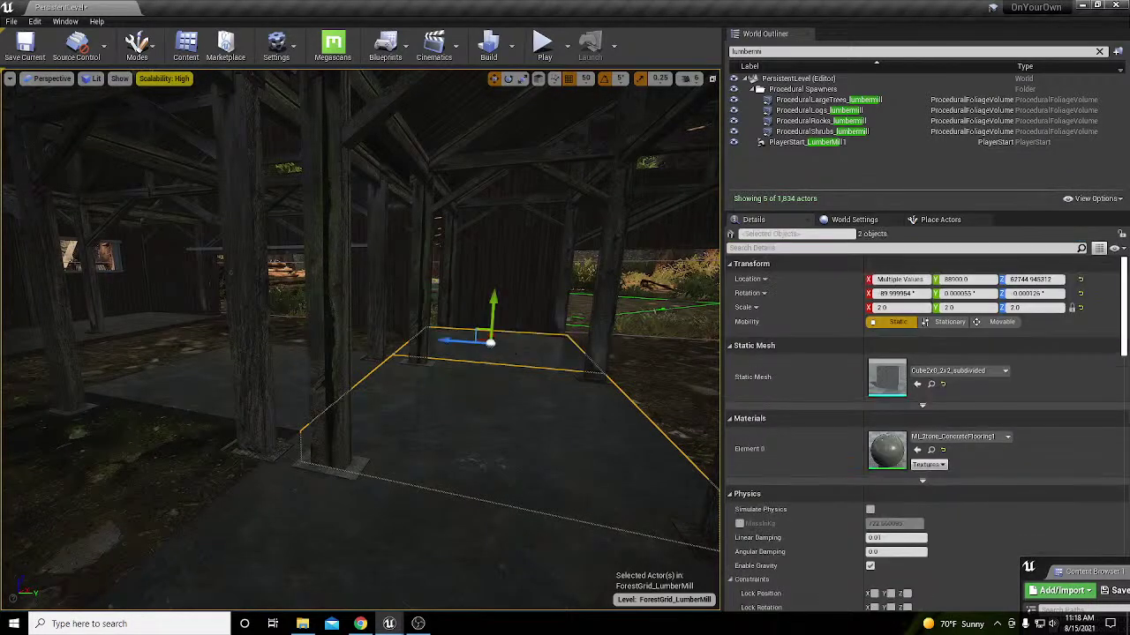
left_click(280, 391, "ctrl")
right_click_drag(281, 391, 359, 401)
left_click(383, 390, "ctrl")
left_click(234, 317, "ctrl")
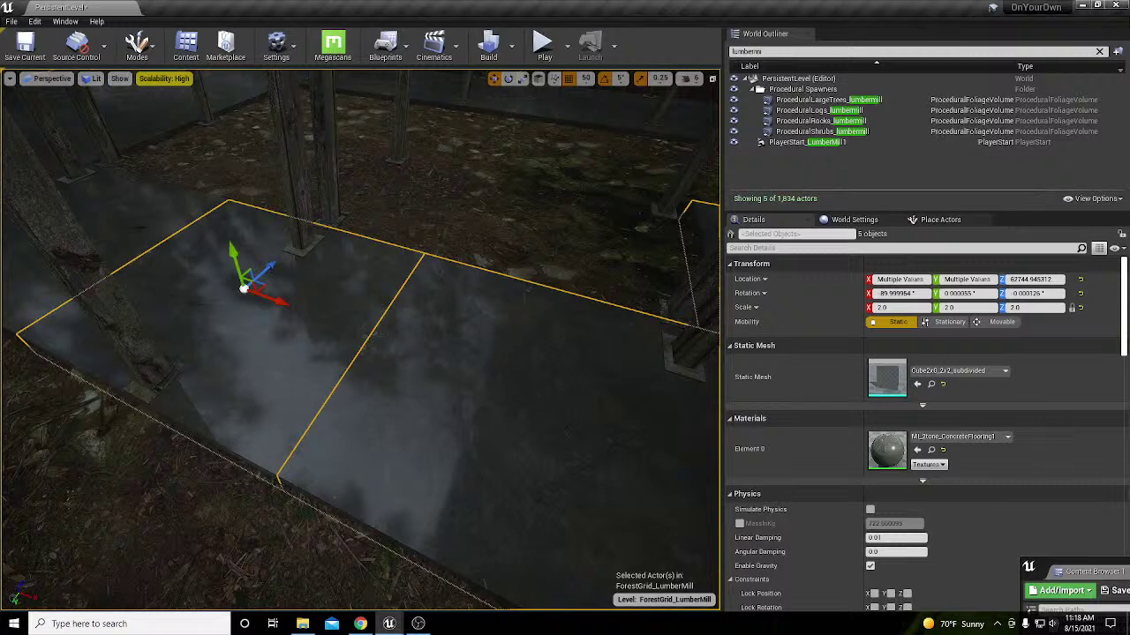
left_click(132, 218, "ctrl")
key("Delete")
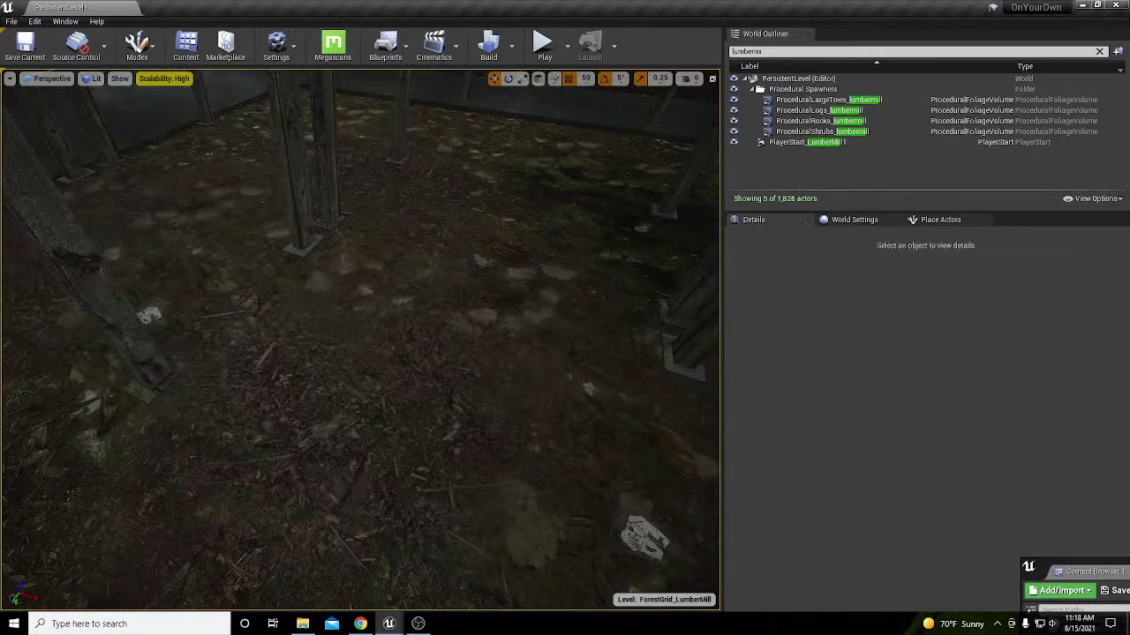
Step: Select the twelve floor pieces at the doorway end and beside the side wall, sparing only Mill_floorPiece, and delete them
right_click_drag(132, 218, 105, 180)
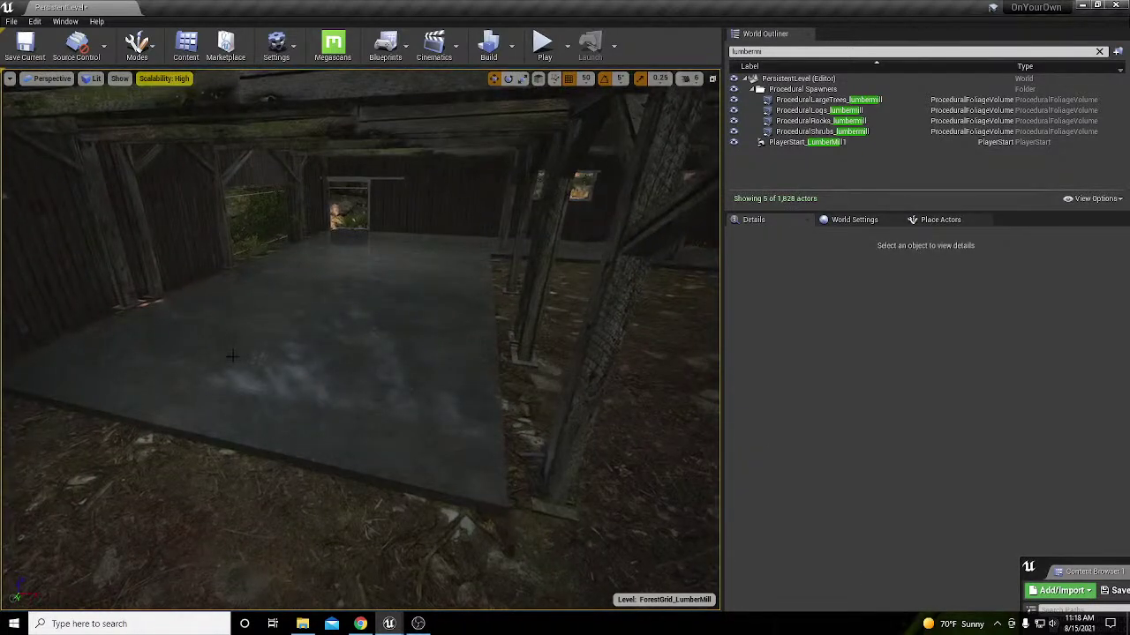
left_click(240, 354)
left_click(296, 305, "ctrl")
left_click(371, 293, "ctrl")
left_click(383, 359, "ctrl")
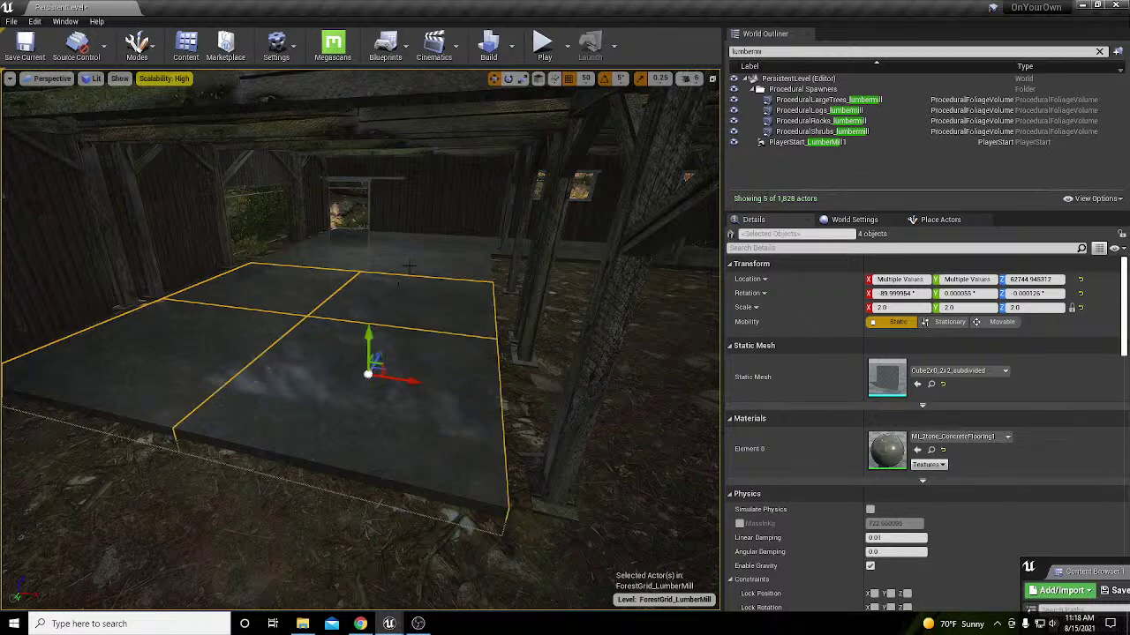
left_click(428, 262, "ctrl")
left_click(328, 253, "ctrl")
left_click(356, 239, "ctrl")
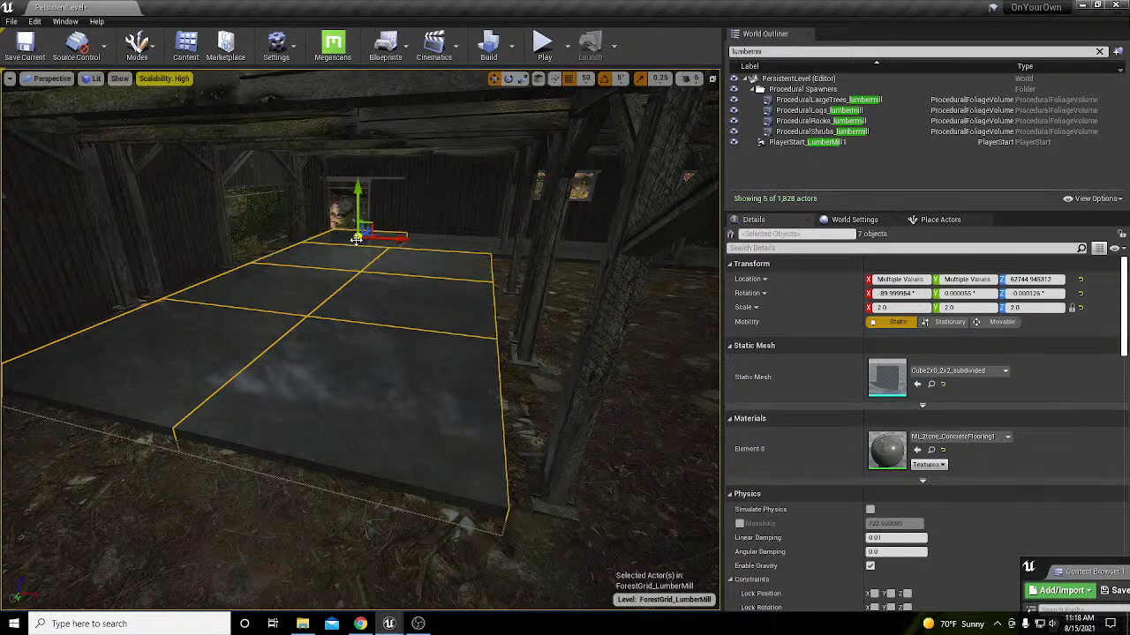
left_click(424, 247, "ctrl")
mouse_move(579, 288)
right_mouse_down()
mouse_move(565, 291)
mouse_move(583, 293)
right_mouse_up()
left_click(507, 352, "ctrl")
right_click_drag(515, 353, 495, 345)
left_click(407, 371, "ctrl")
left_click(528, 354, "ctrl")
left_click(377, 346, "ctrl")
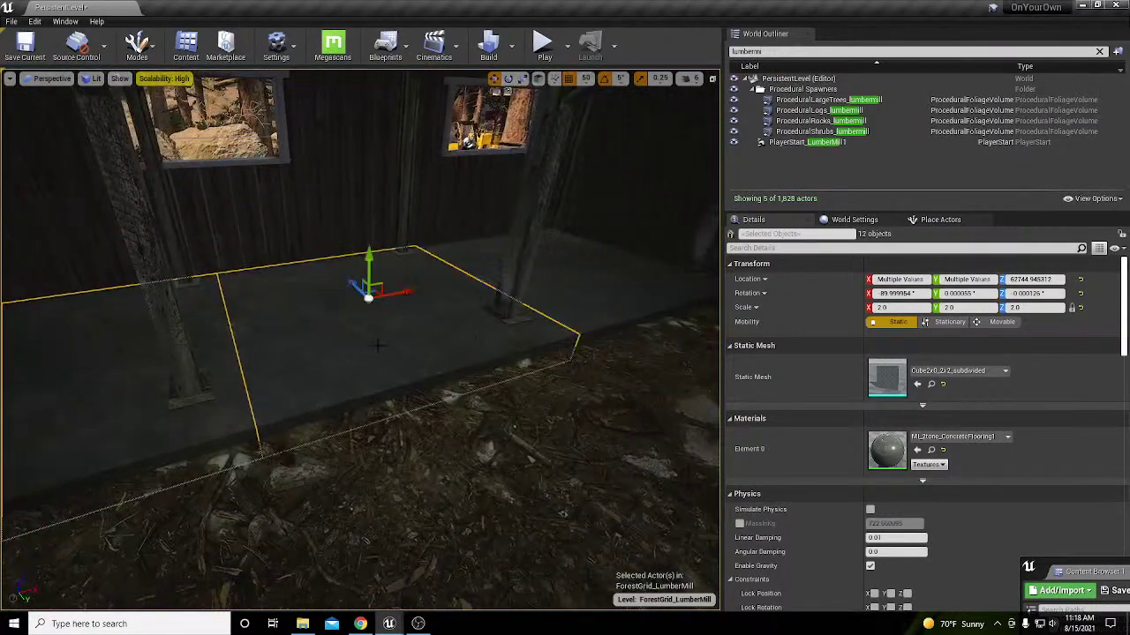
key("Delete")
Step: Scale Mill_floorPiece uniformly to 4.0 and move it across the barn's doorway end to X -20550, Y 87900
left_click(582, 304)
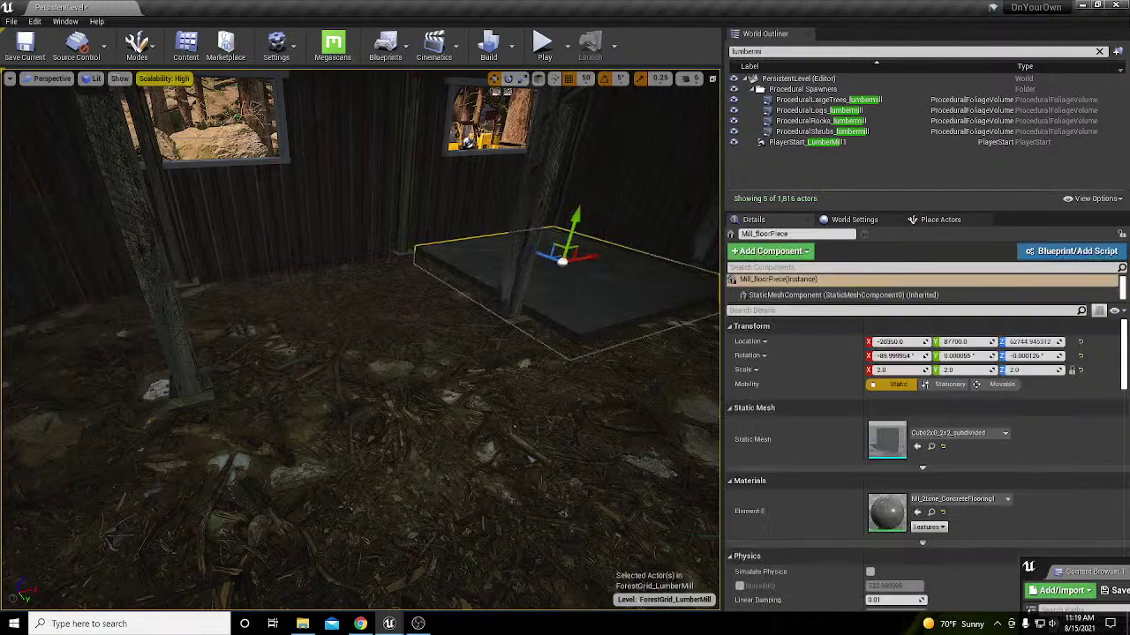
left_click(882, 370)
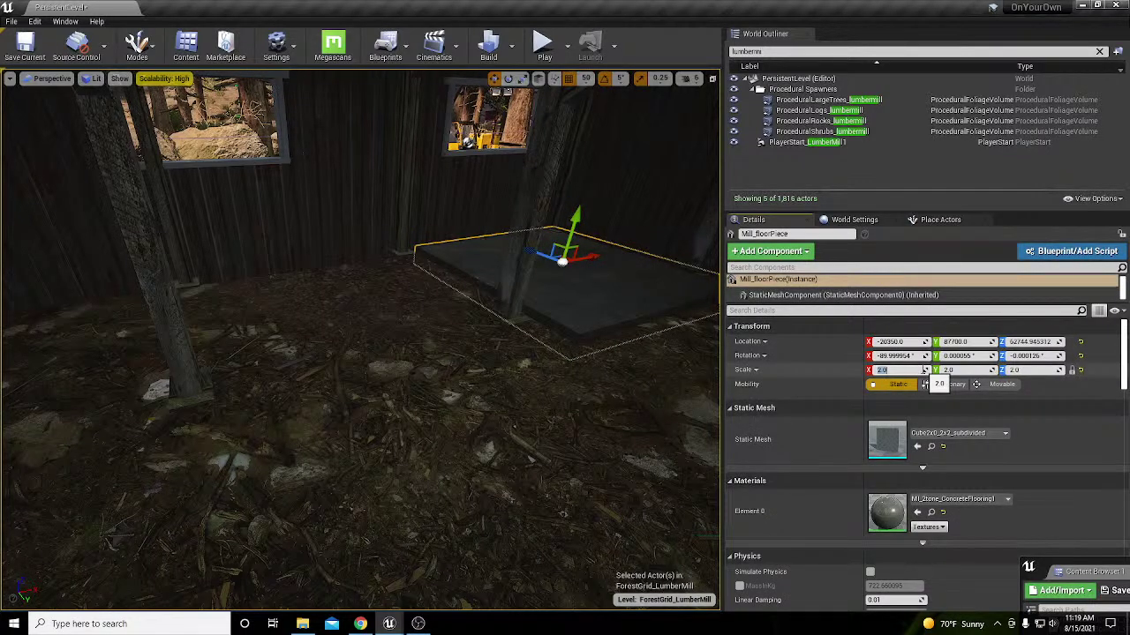
type("4")
key("Return")
scroll(360, 339, "up", 3)
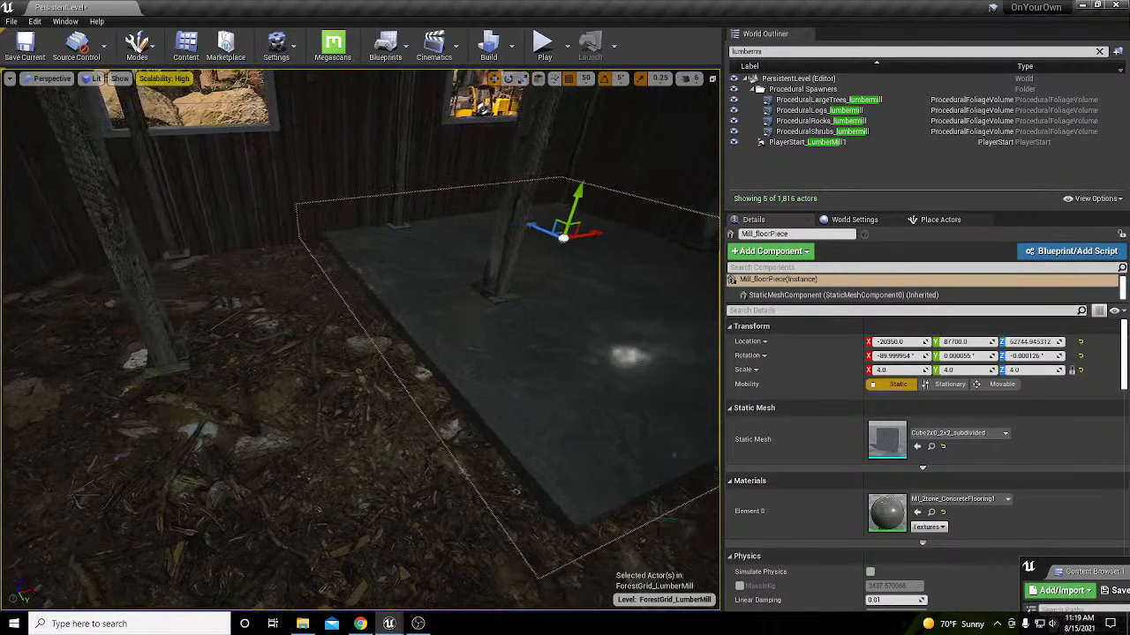
mouse_move(432, 299)
right_mouse_down()
mouse_move(485, 392)
mouse_move(431, 298)
right_mouse_up()
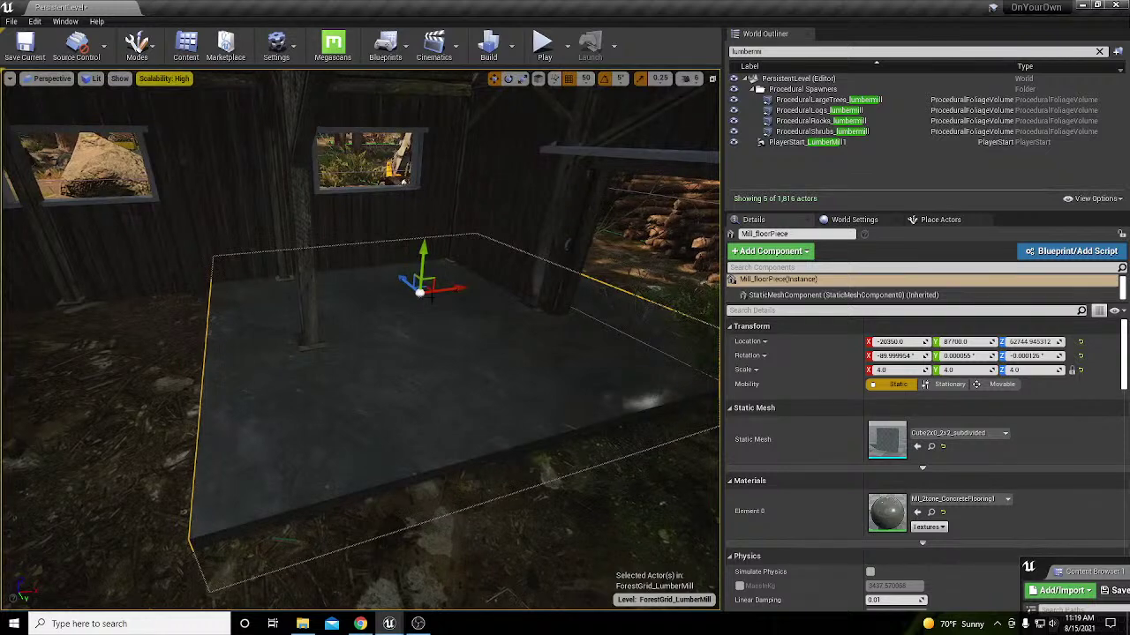
left_click_drag(422, 291, 340, 351)
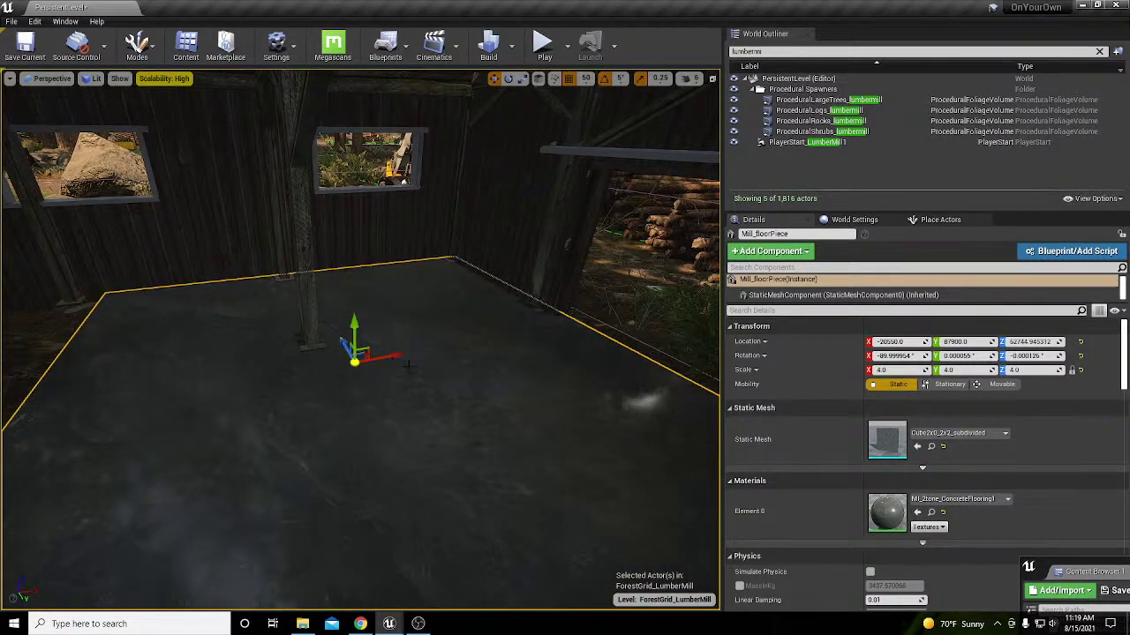
Step: Duplicate the enlarged floor piece twice along the barn's length, placing the copies at Y 88700 and Y 89500
mouse_move(344, 346)
right_mouse_down()
mouse_move(265, 389)
mouse_move(291, 415)
mouse_move(337, 406)
mouse_move(371, 380)
mouse_move(327, 362)
mouse_move(379, 367)
mouse_move(353, 353)
mouse_move(362, 344)
right_mouse_up()
left_click_drag(182, 324, 498, 311, "alt")
right_click_drag(498, 310, 485, 305)
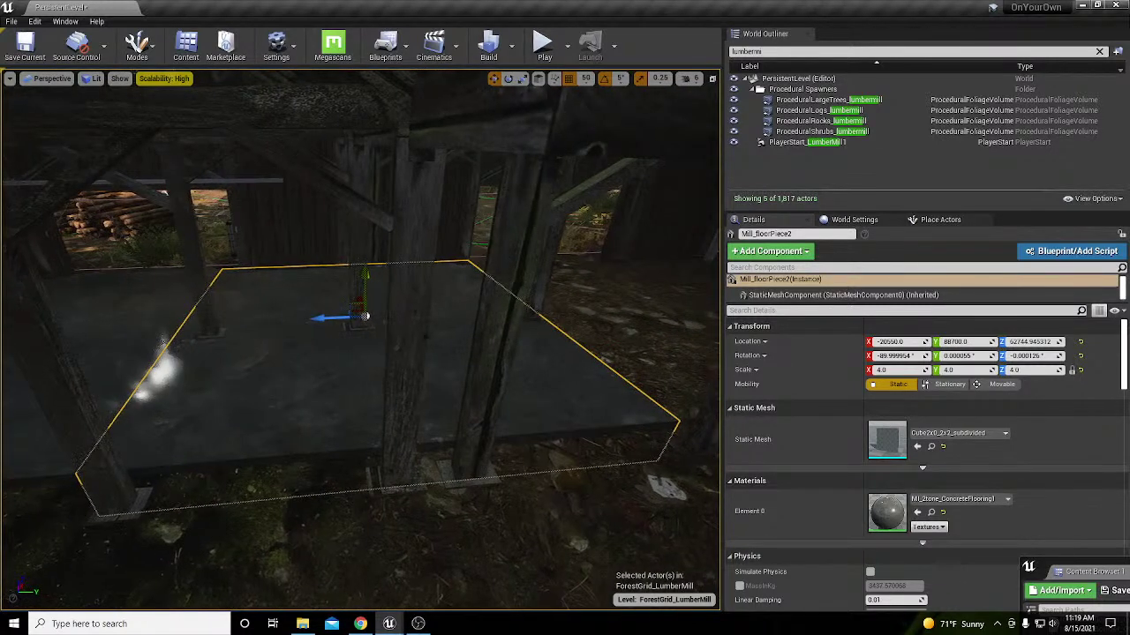
left_click_drag(320, 318, 655, 296, "alt")
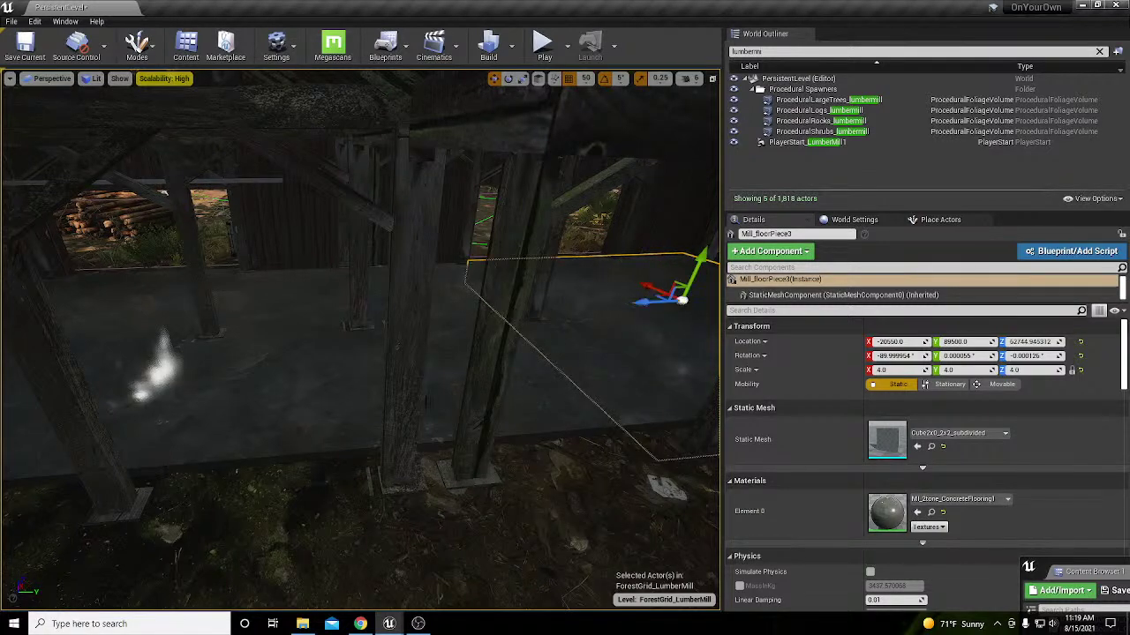
Step: Select all three large floor pieces, reduce the selection to Mill_floorPiece, and switch to Mesh Paint mode
right_click_drag(487, 304, 424, 311)
left_click(477, 344, "ctrl")
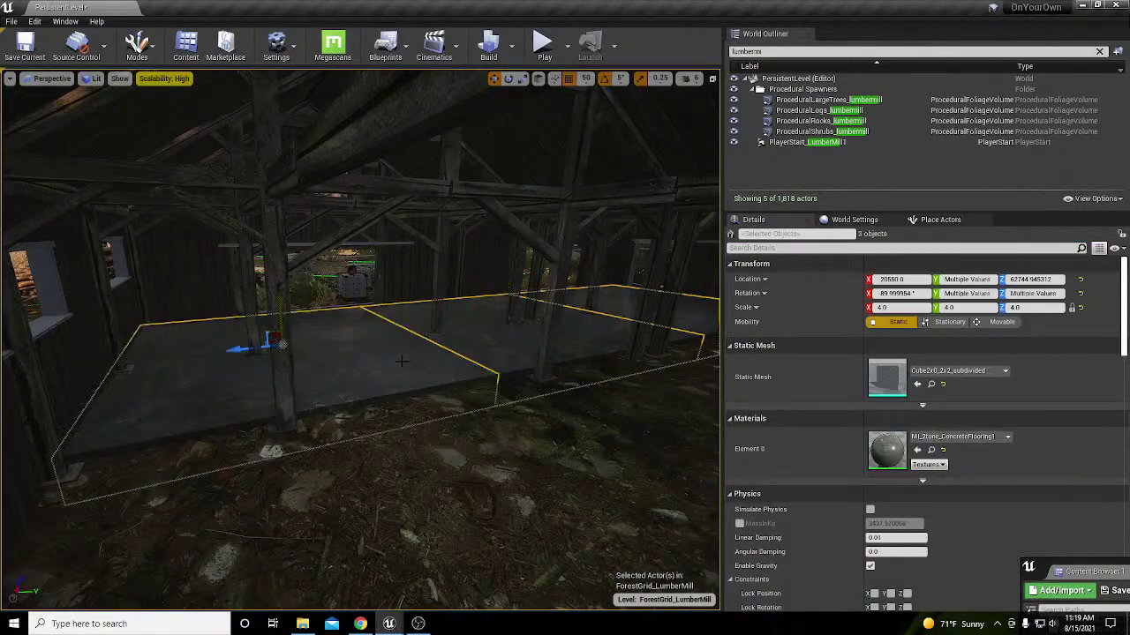
right_click_drag(401, 360, 399, 364)
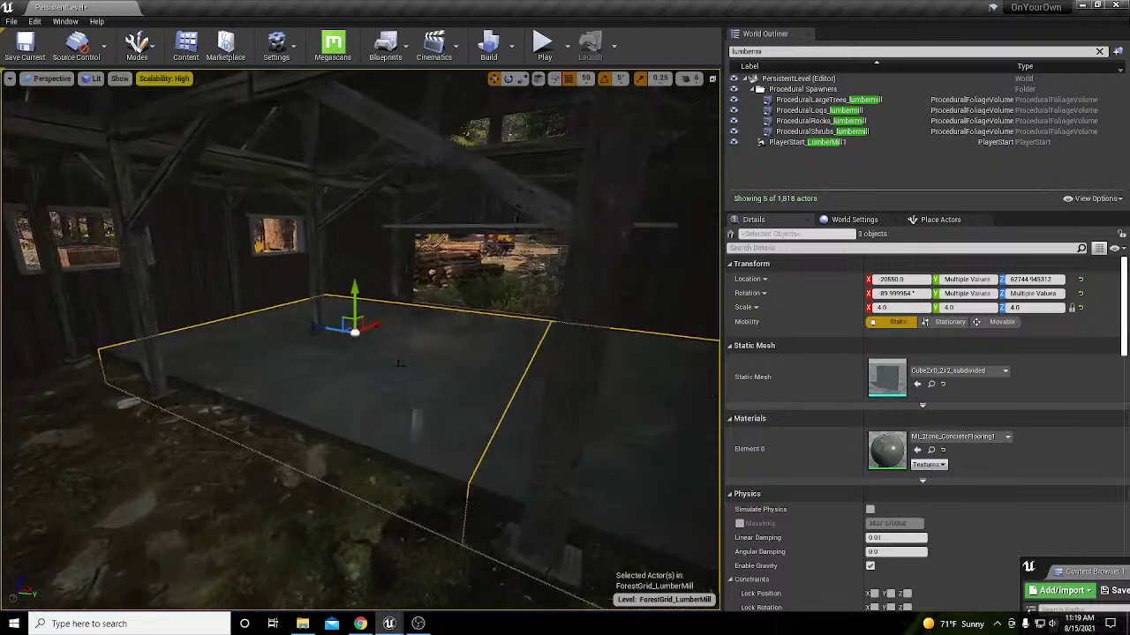
left_click(398, 364)
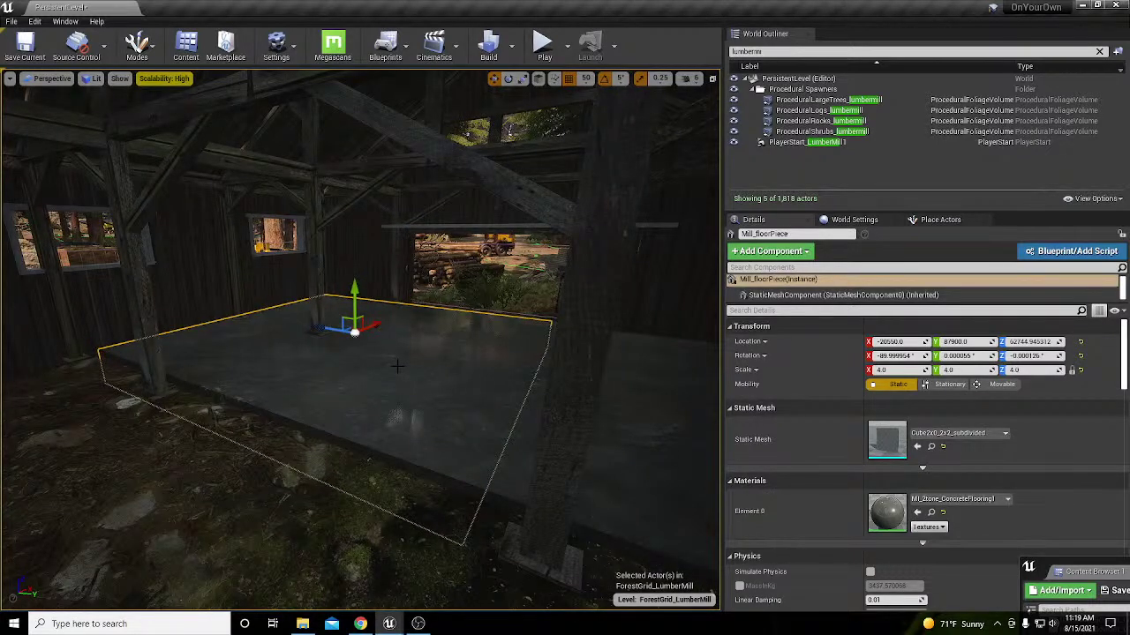
key("shift+2")
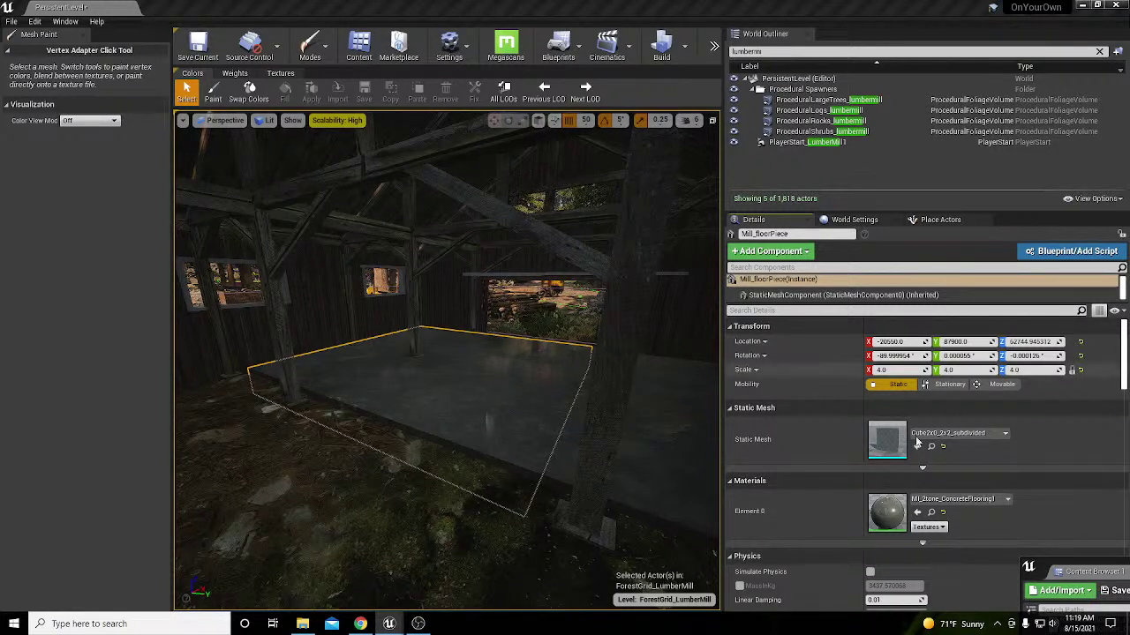
Step: Try the MI_2tone_dirtyLinoleum1 material on Mill_floorPiece and undo the change
left_click(917, 512)
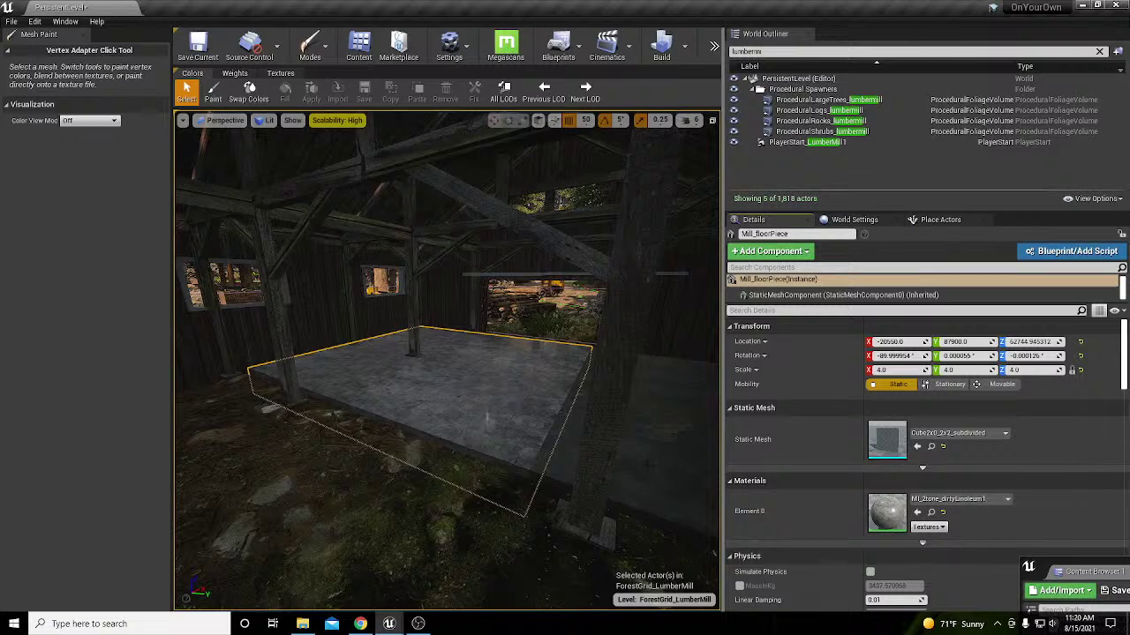
key("w")
right_click_drag(640, 459, 366, 477)
key("ctrl+z")
Step: Examine the concrete floor around the posts, the doorway and the length of the barn
key("s")
key("s")
key("s")
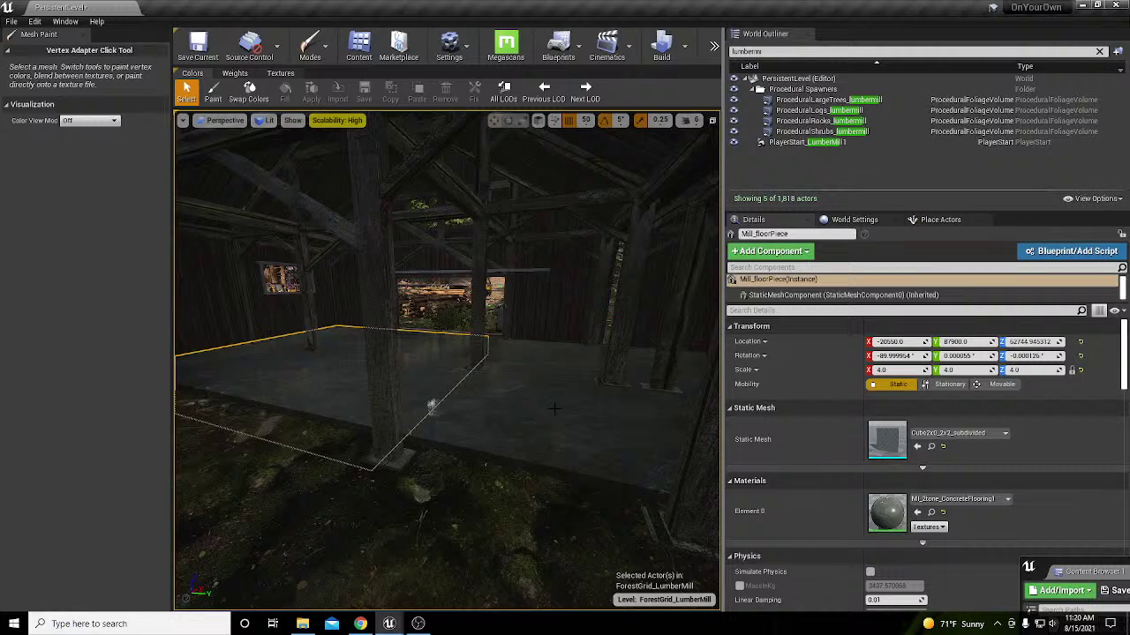
key("w")
right_click_drag(554, 408, 609, 420)
key("a")
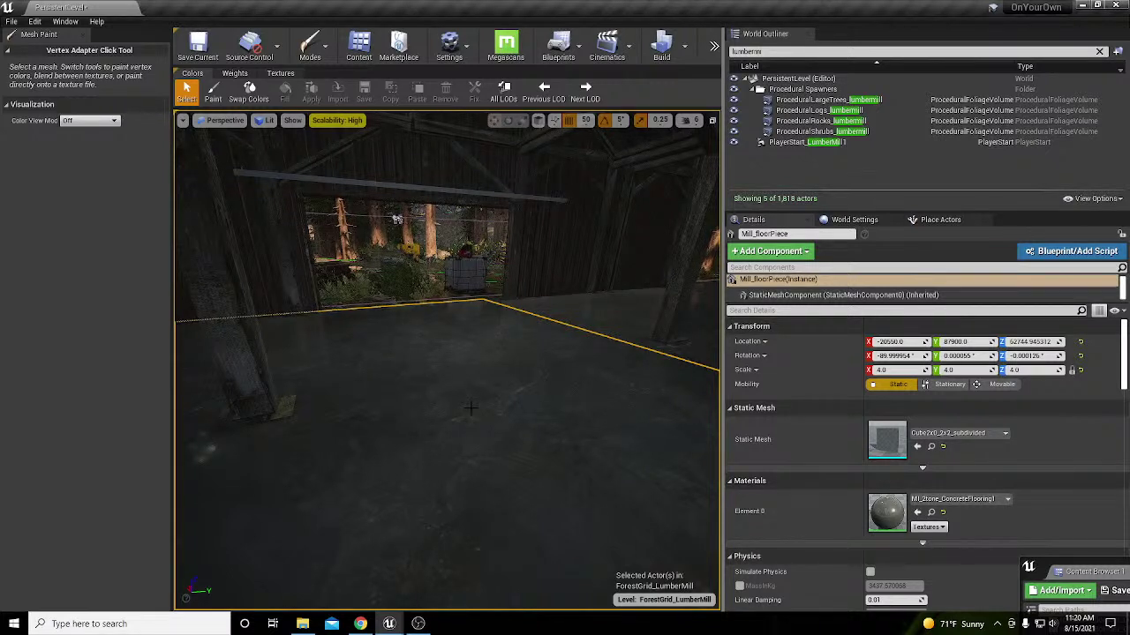
right_click_drag(494, 427, 706, 473)
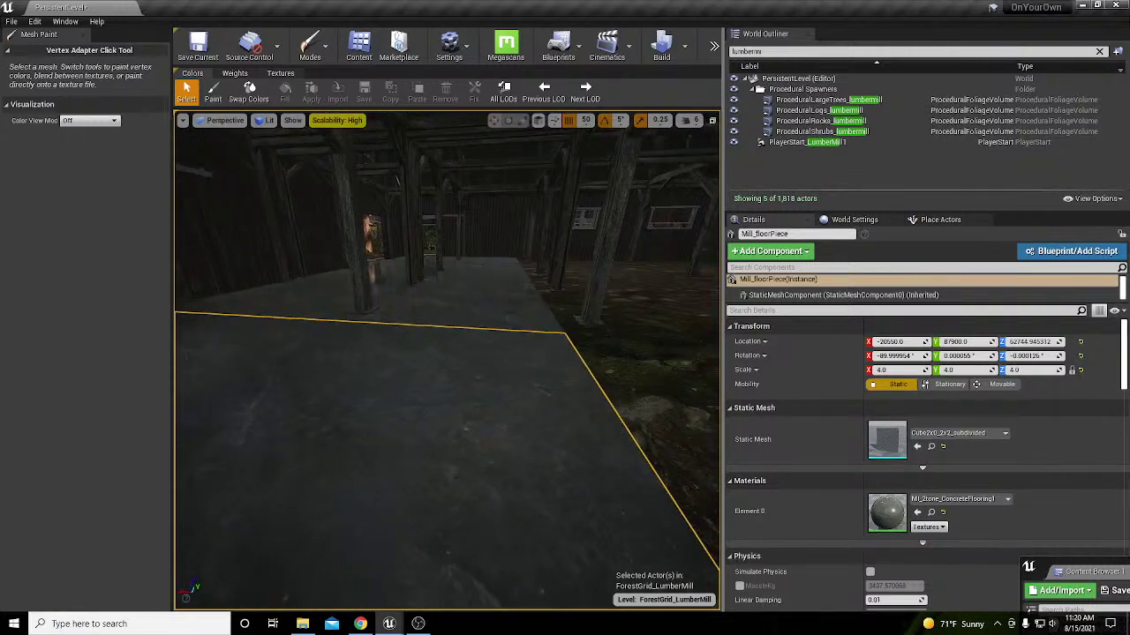
right_click_drag(495, 427, 300, 427)
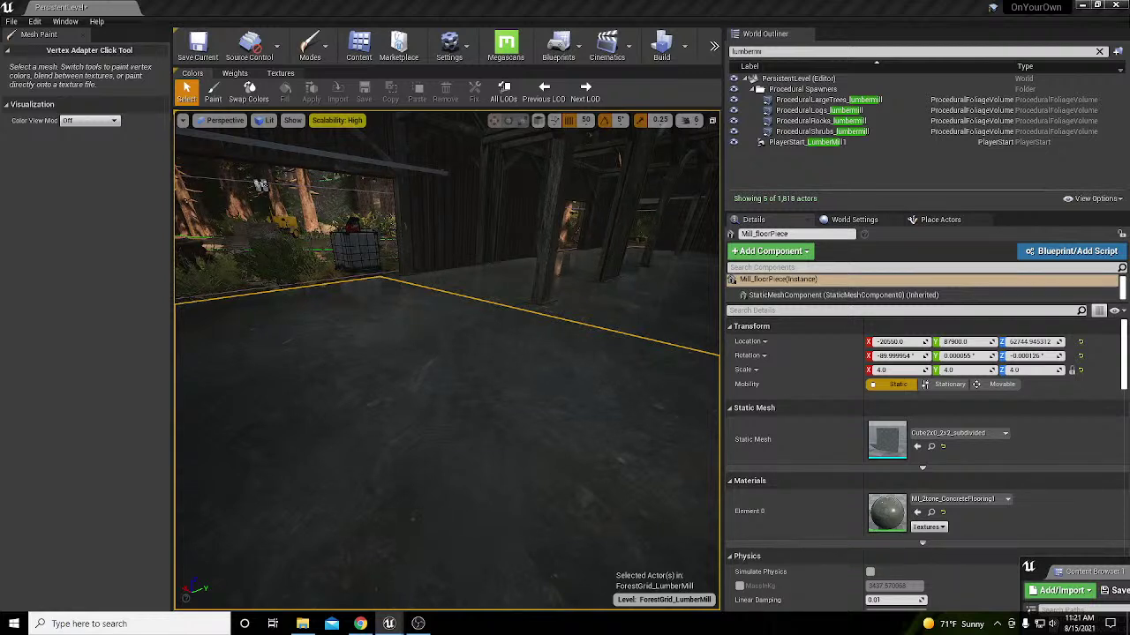
Step: Inspect the floor piece's altered concrete material from several angles near the doorway
right_click_drag(552, 381, 427, 406)
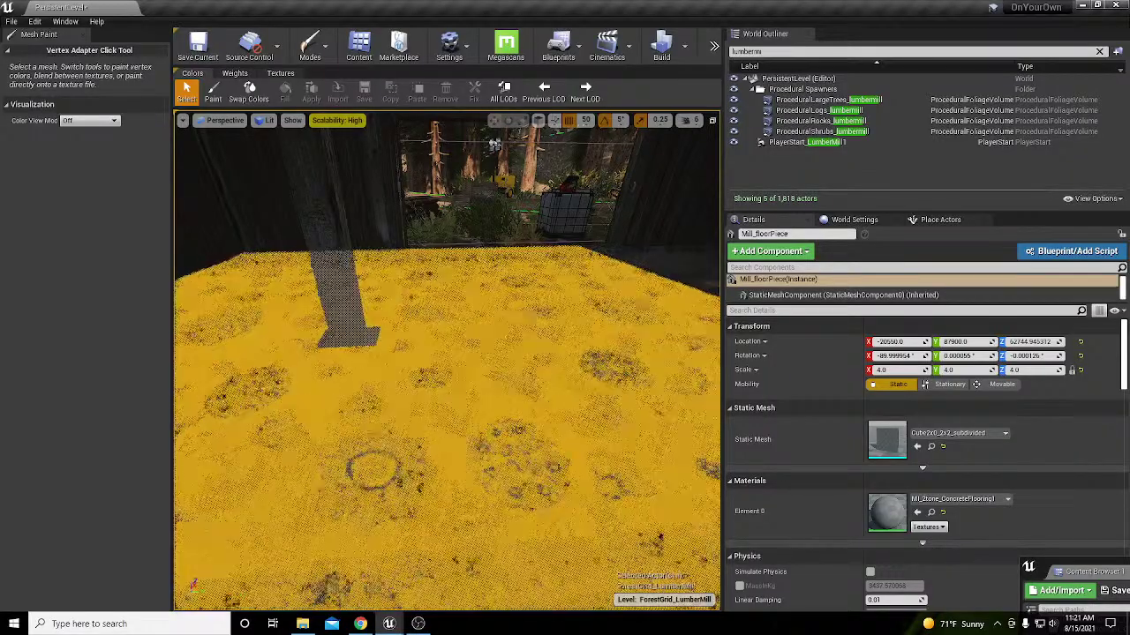
right_click_drag(462, 407, 515, 366)
scroll(515, 366, "down", 1)
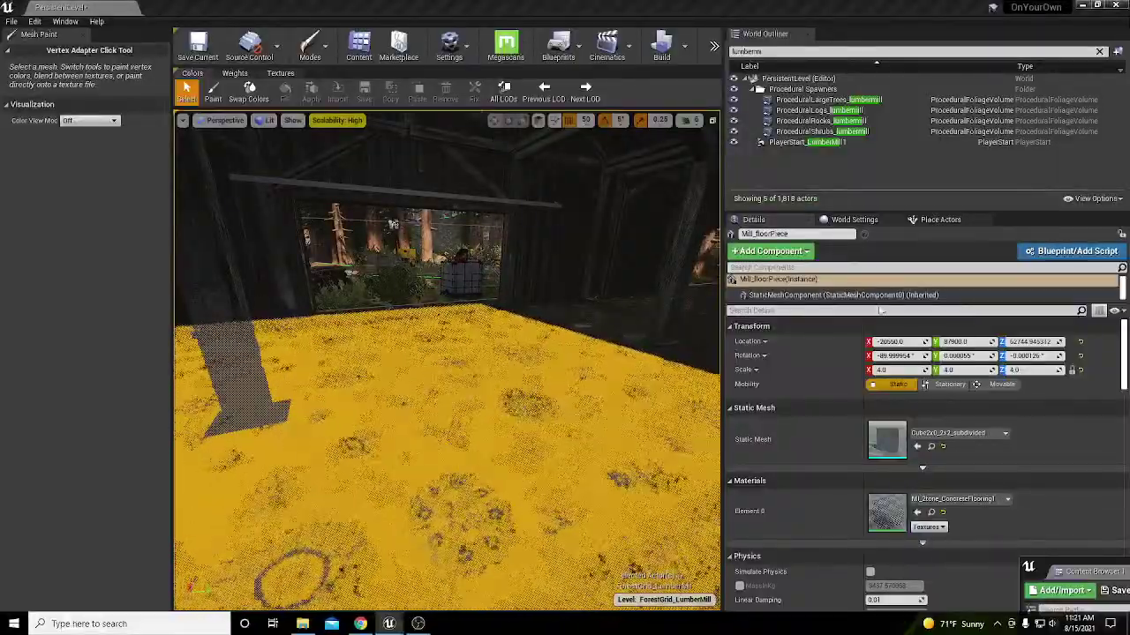
right_click_drag(662, 300, 609, 312)
key("ctrl+z")
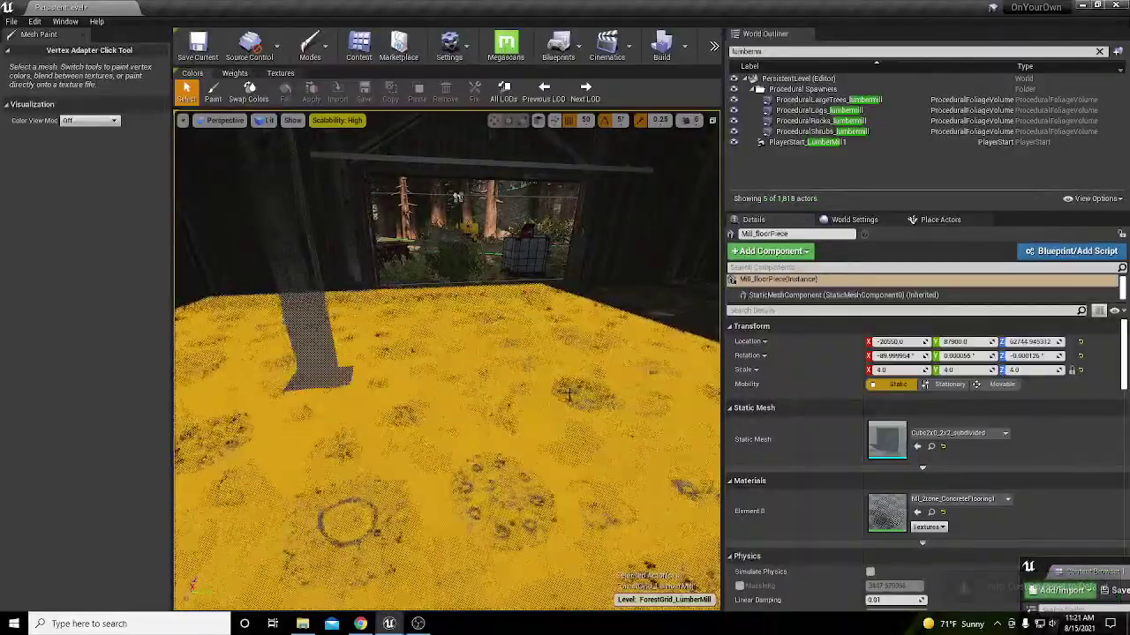
right_click_drag(671, 411, 575, 385)
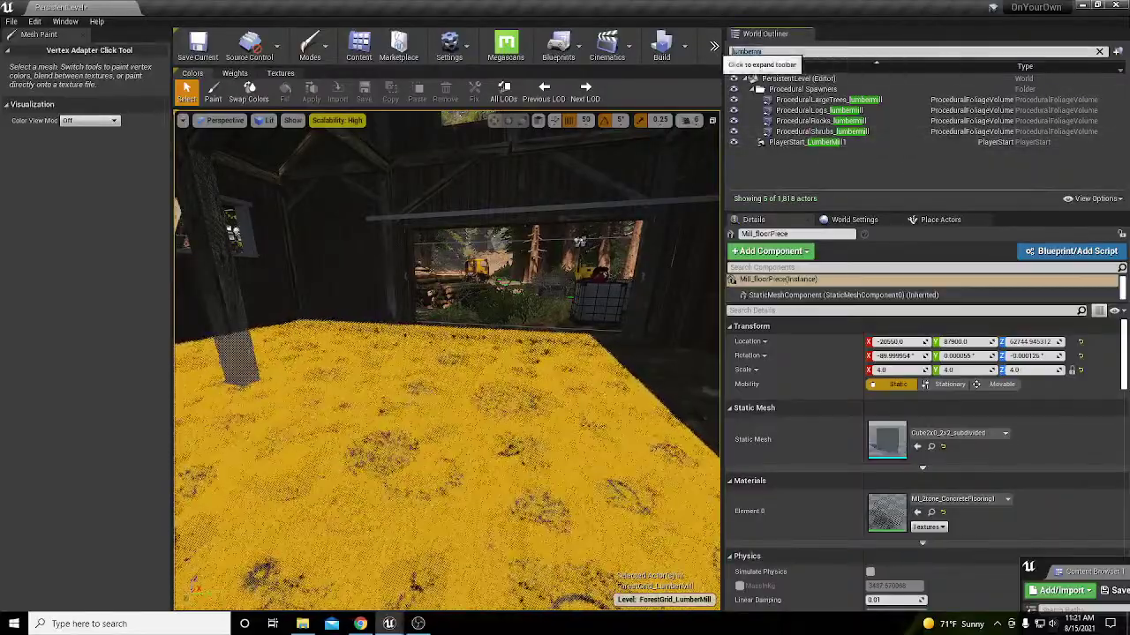
Step: Filter the level's actors by "stumps" and review the procedural foliage settings of the first cut stumps volume
key("Escape")
type("stumps")
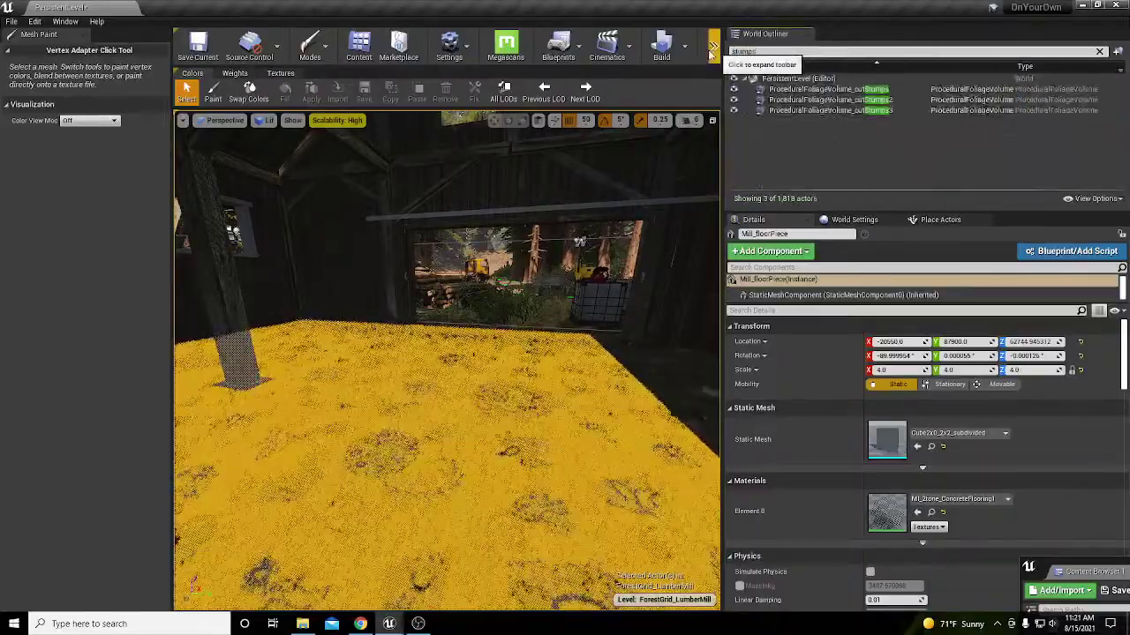
left_click(806, 91)
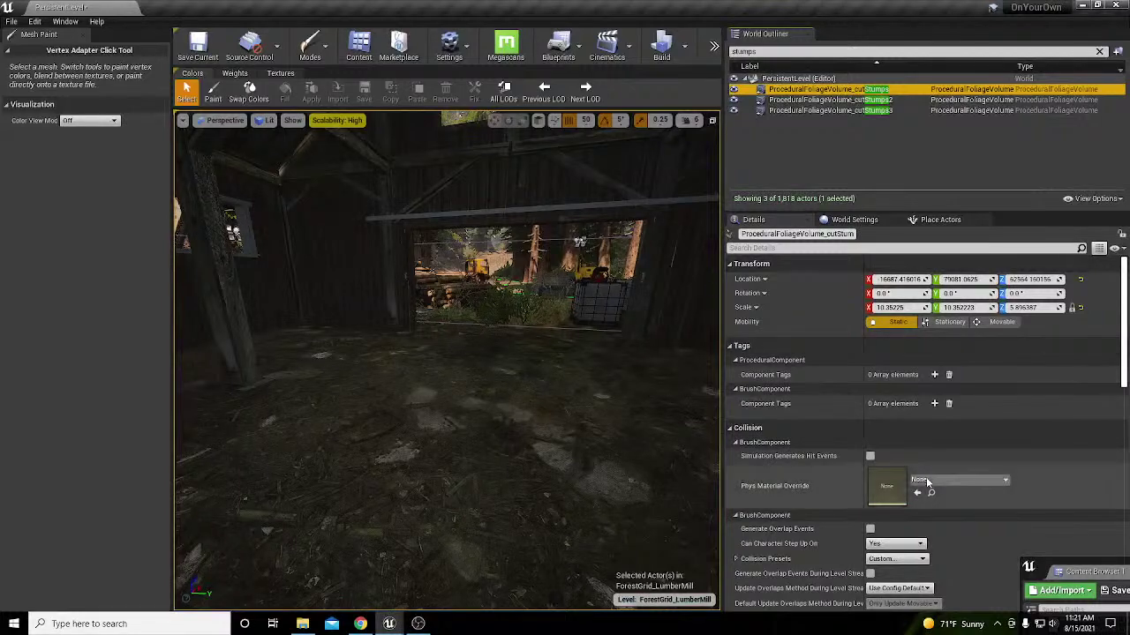
scroll(927, 476, "down", 10)
scroll(926, 484, "down", 3)
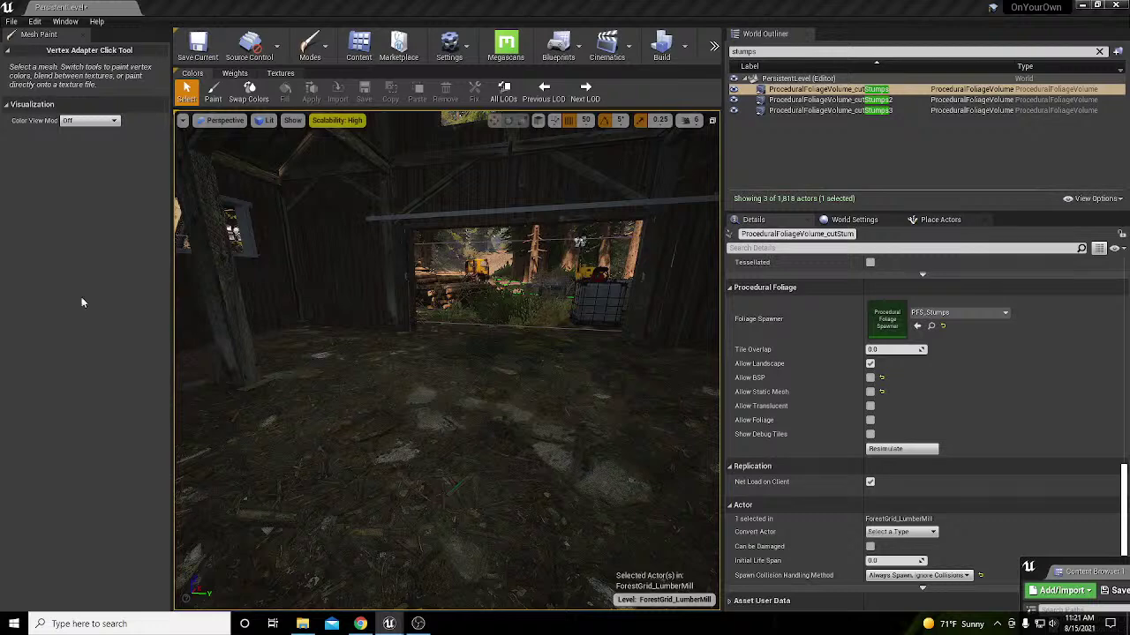
right_click_drag(580, 241, 732, 244)
right_click_drag(548, 265, 512, 266)
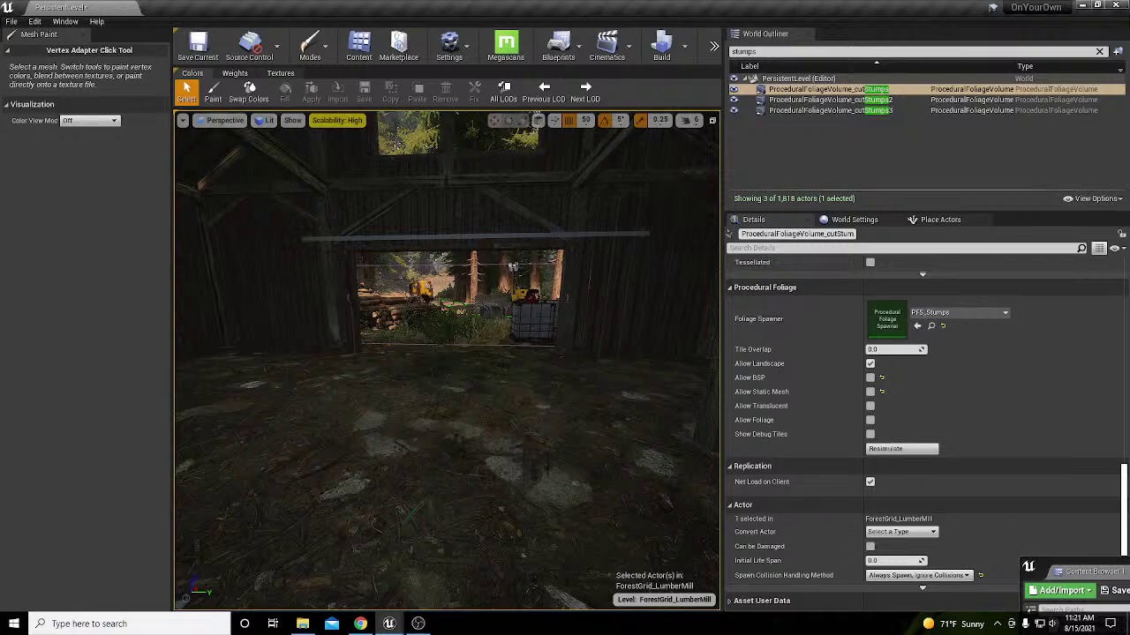
Step: In the MI_2tone concrete floor material instance, set main_base to the Scattered_Wood_Chips albedo and Mask to the Scattered_Wood_Chips opacity texture
mouse_move(389, 624)
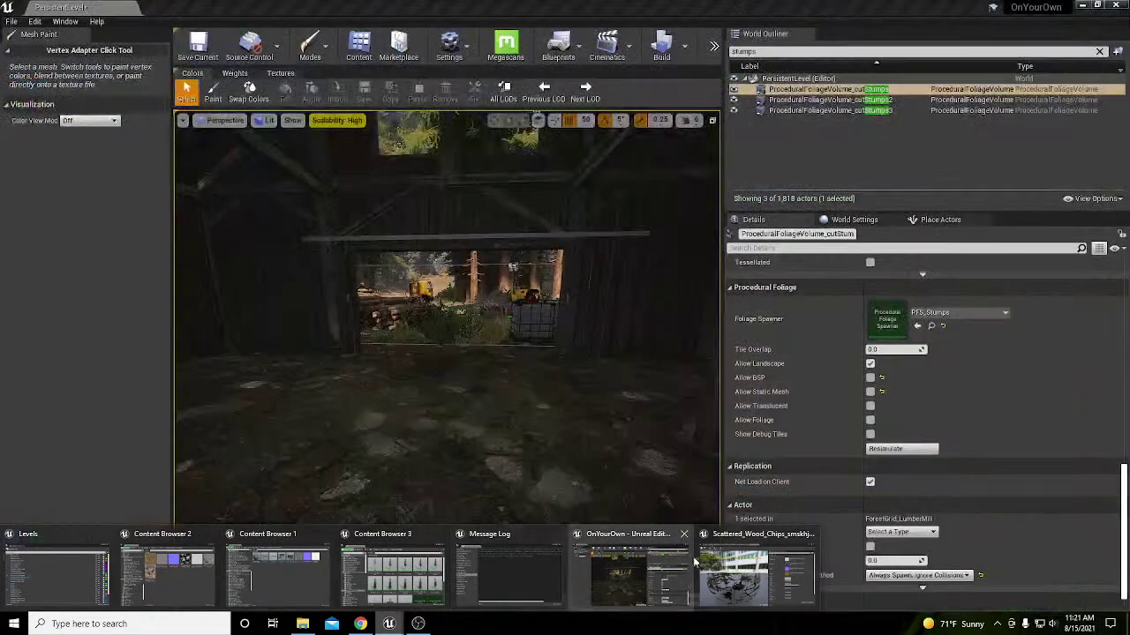
left_click(654, 568)
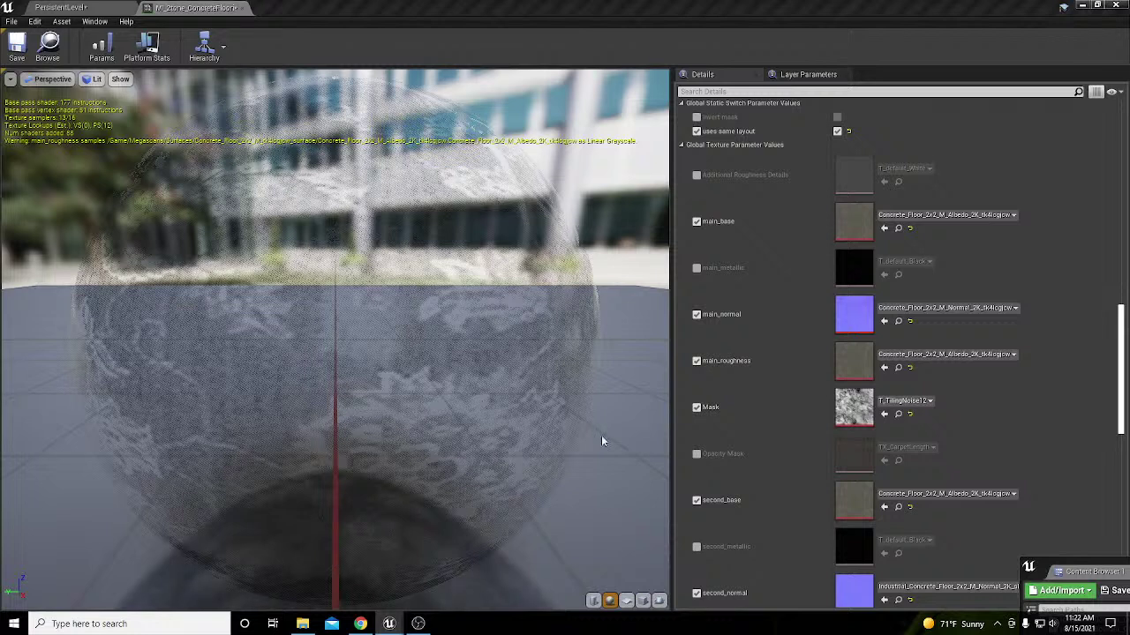
left_click(884, 228)
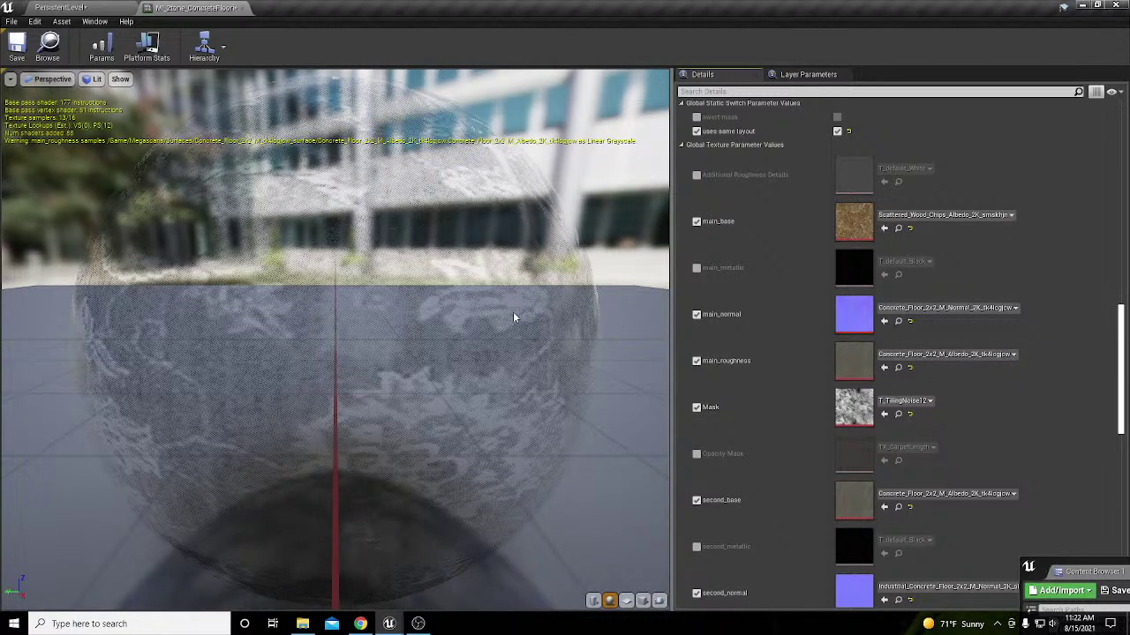
left_click(884, 414)
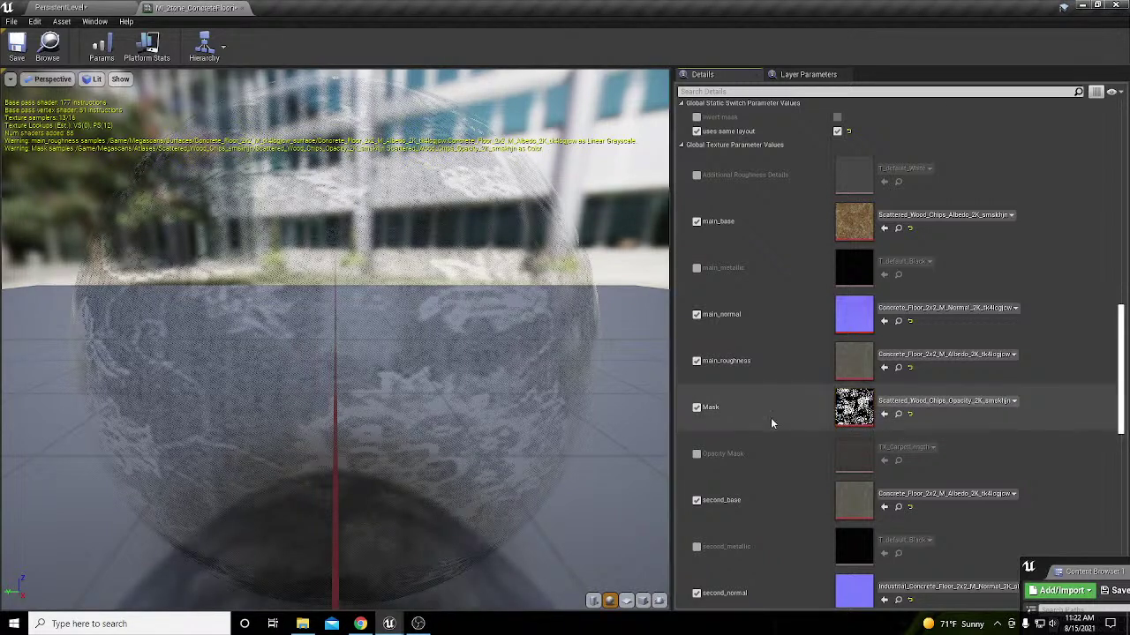
Step: Enable the Opacity Mask parameter and assign the Scattered_Wood_Chips opacity texture to it
left_click(697, 455)
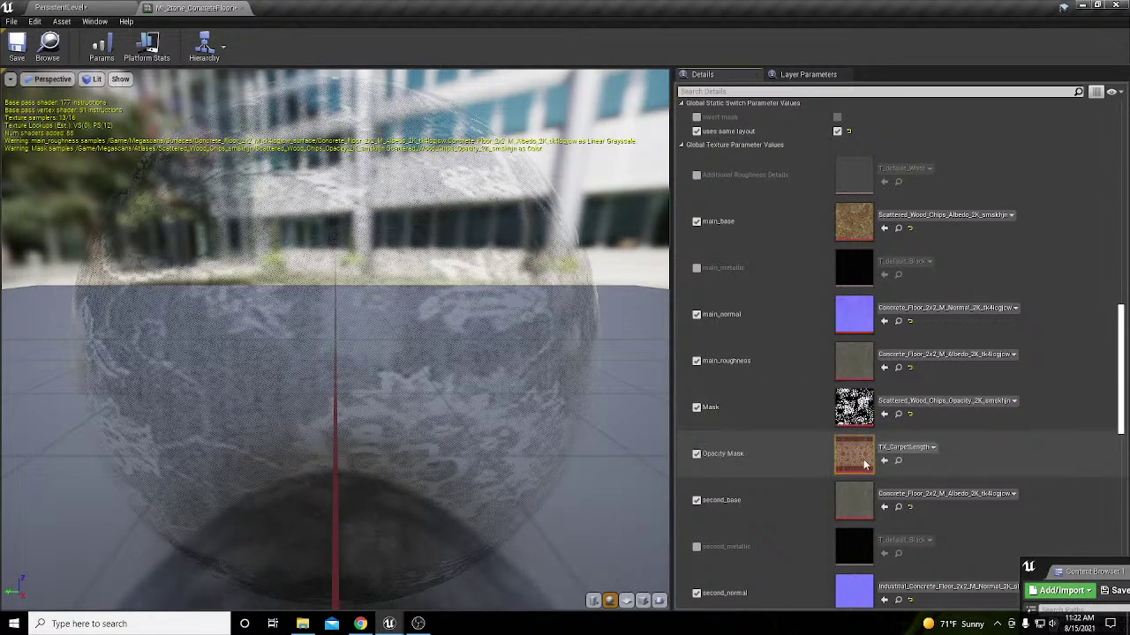
left_click(885, 460)
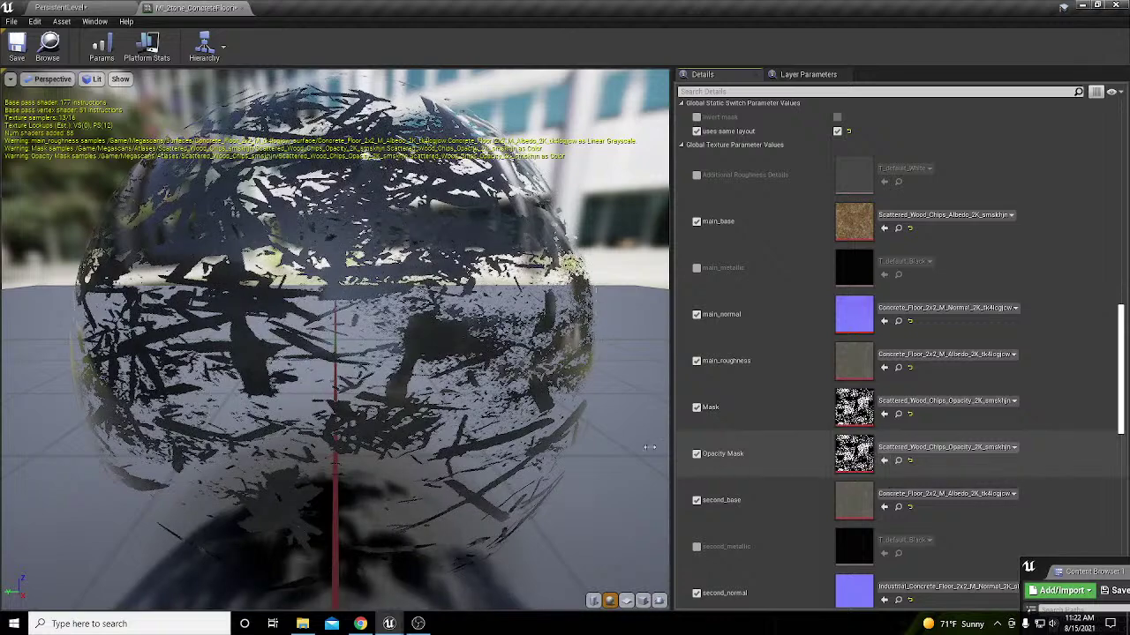
left_click_drag(659, 360, 660, 360)
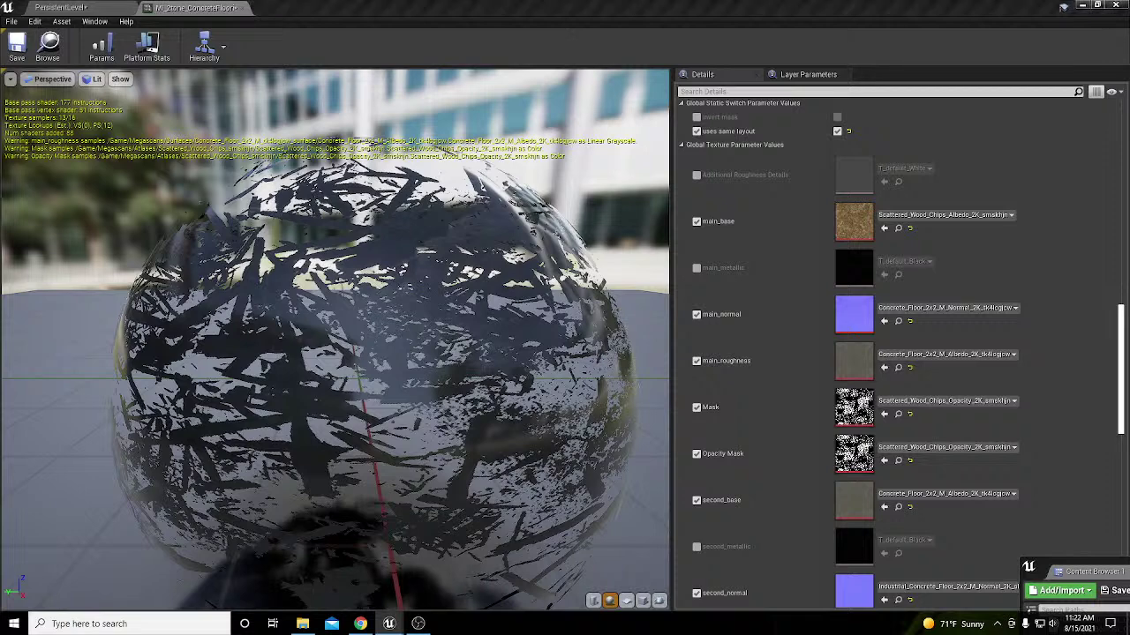
Step: Set main_normal to the Scattered_Wood_Chips normal texture and reset main_roughness to the default clouds texture
left_click(883, 323)
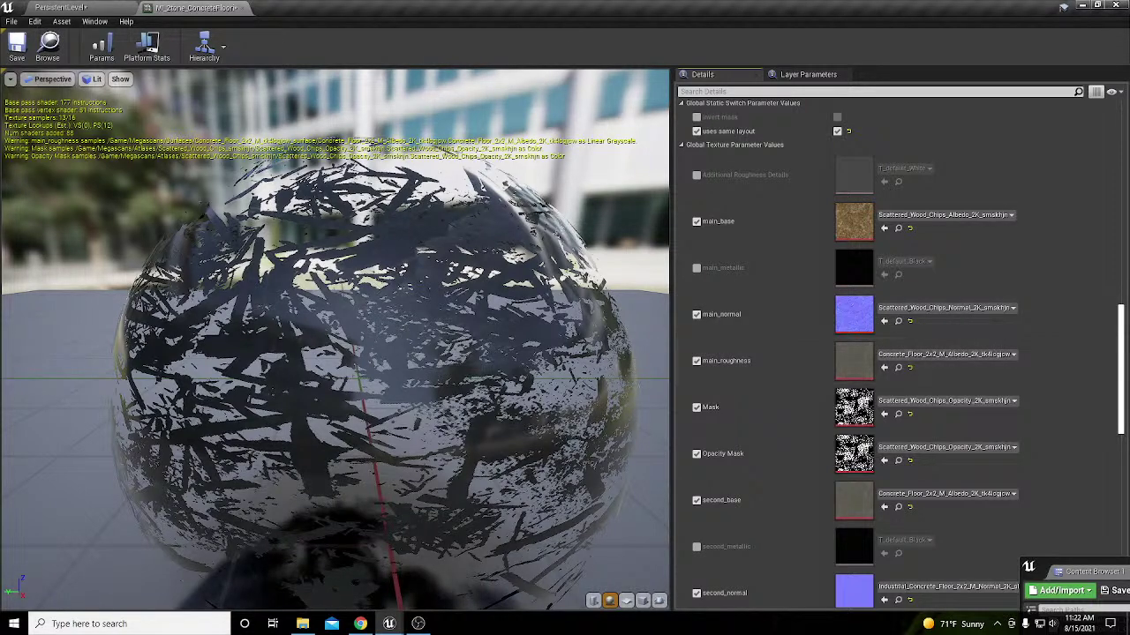
left_click(910, 368)
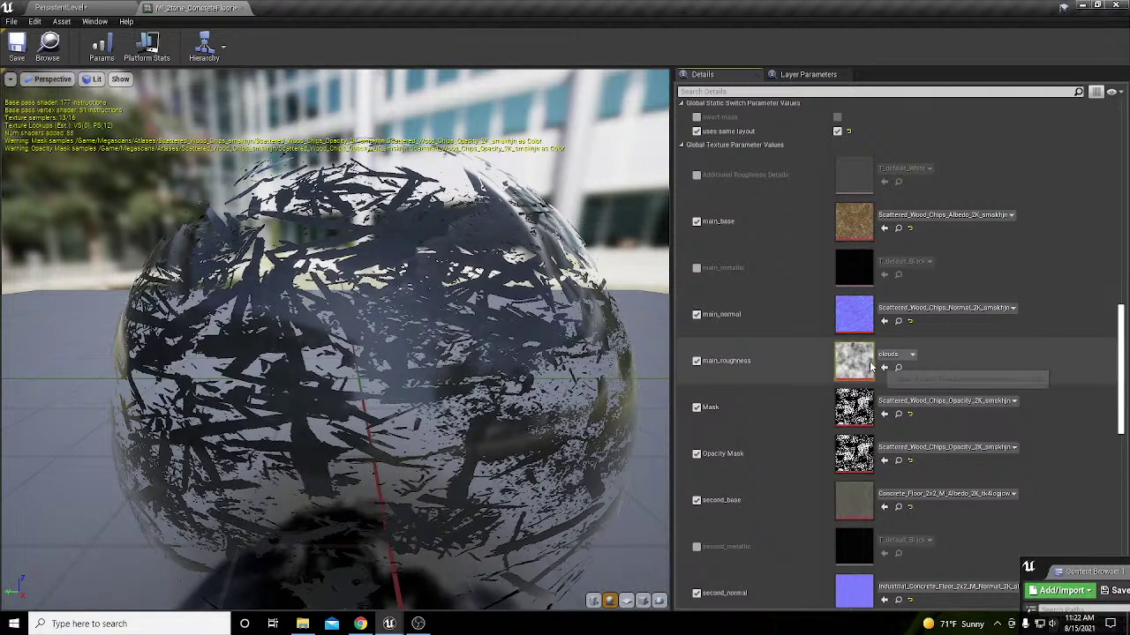
left_click_drag(569, 371, 608, 291)
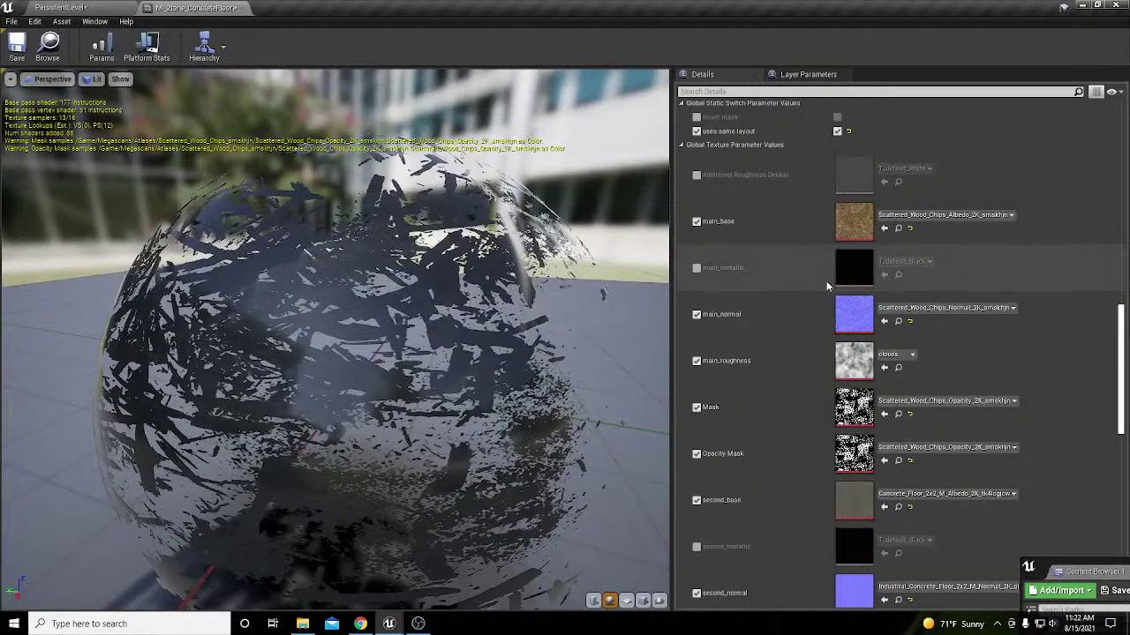
scroll(808, 302, "down", 2)
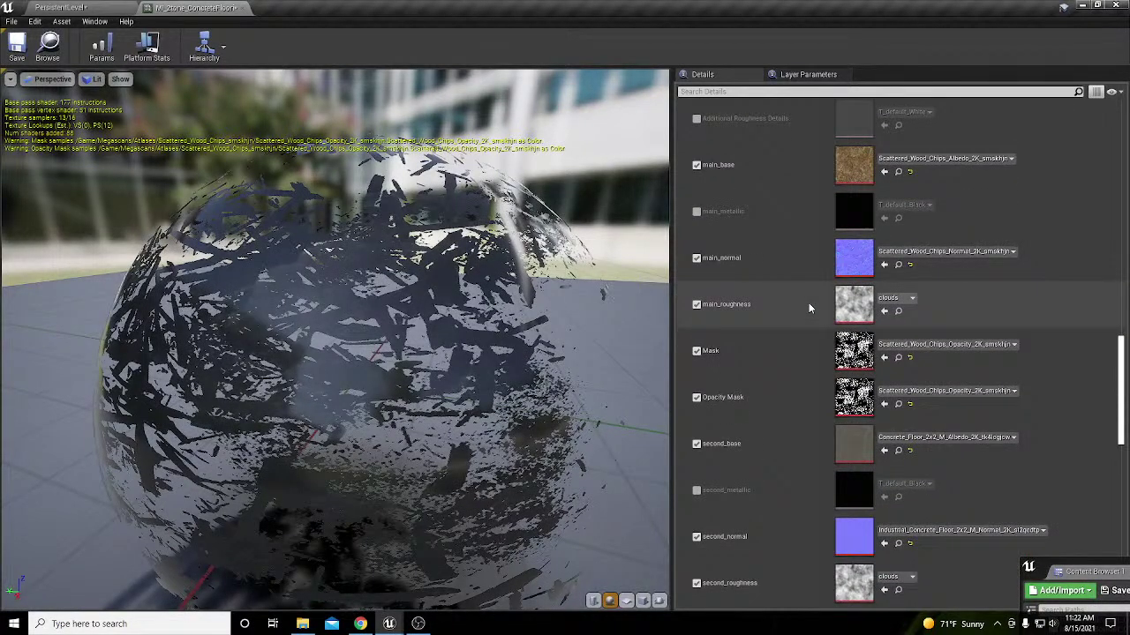
Step: Set second_base of the concrete floor material instance to the Scattered_Wood_Chips albedo texture
scroll(808, 303, "down", 3)
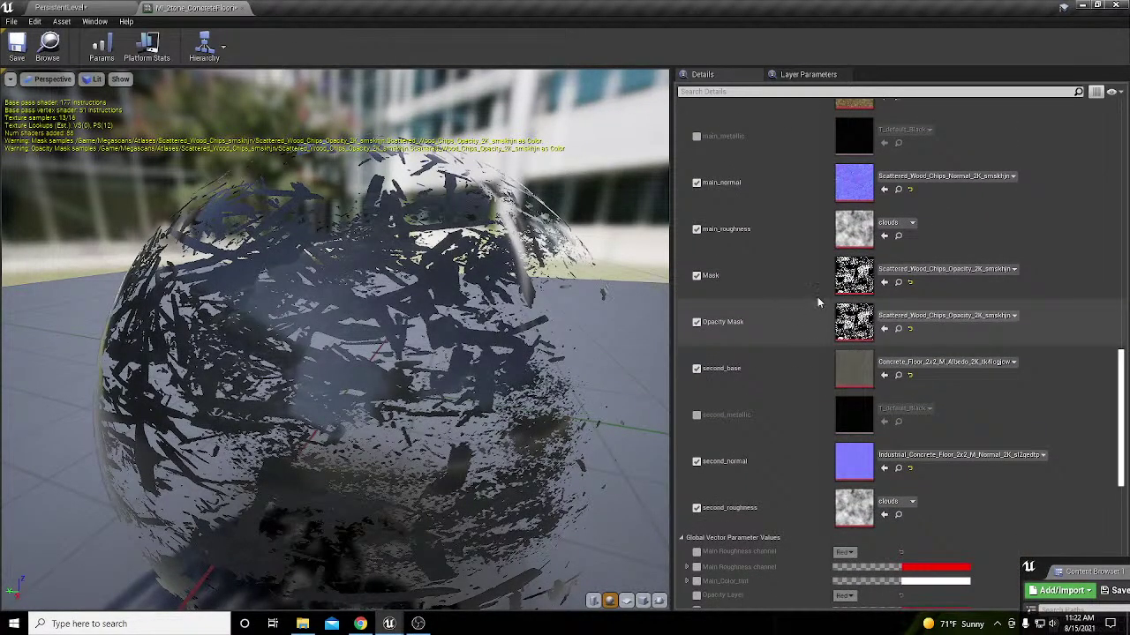
scroll(888, 204, "up", 1)
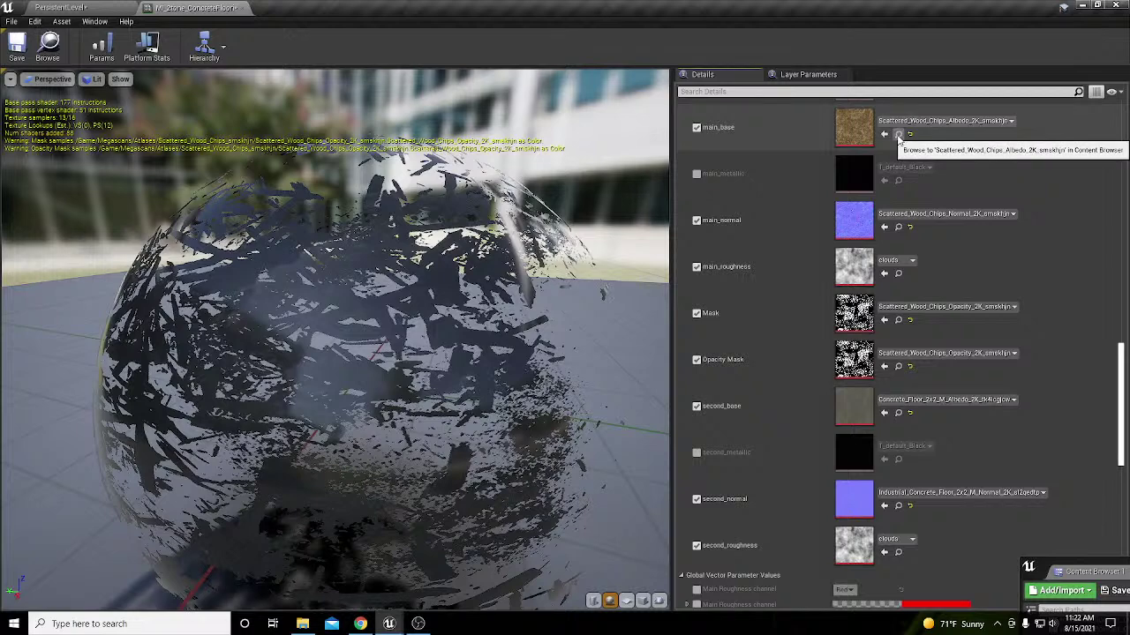
left_click(884, 418)
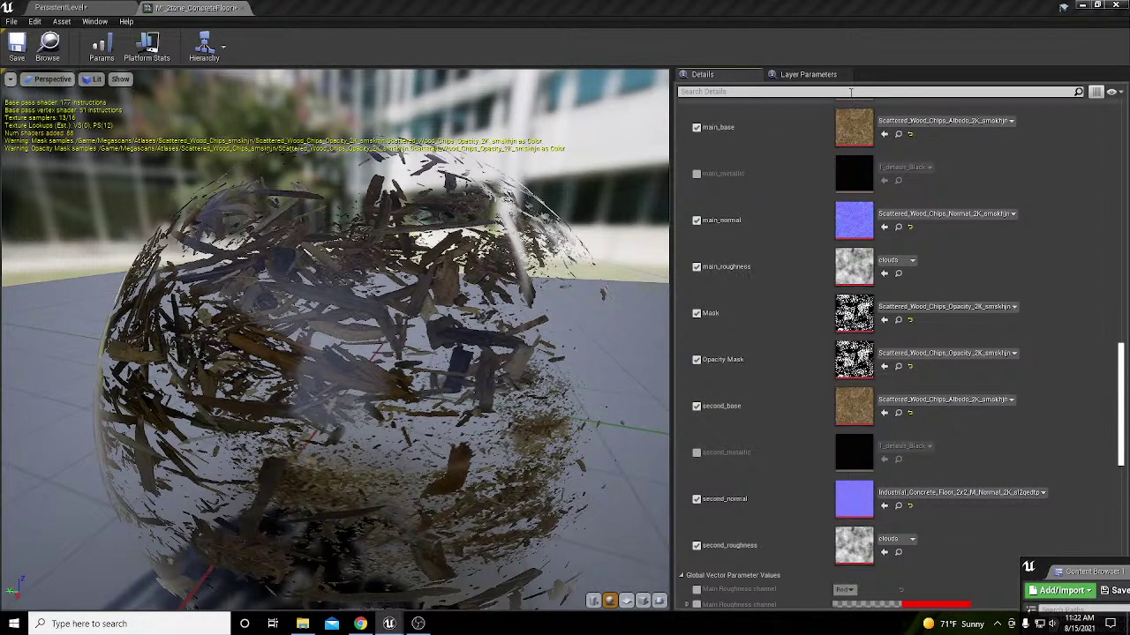
Step: Set main_base, main_normal and main_roughness to the matching Industrial_Concrete_Floor_2x2_M albedo, normal and roughness textures
left_click(883, 133)
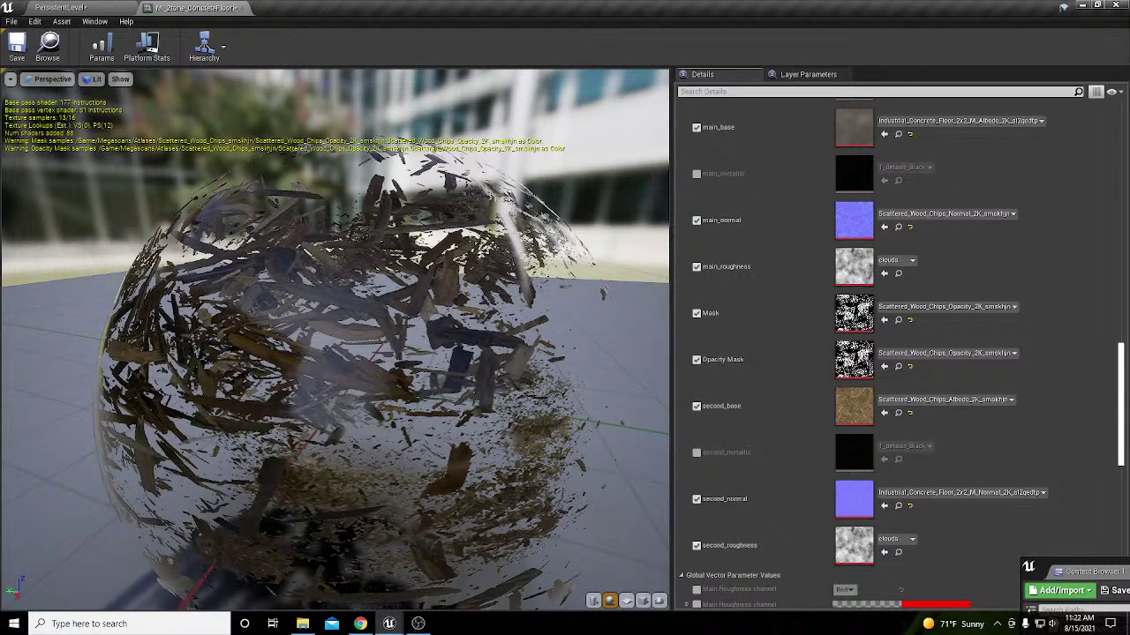
left_click(883, 226)
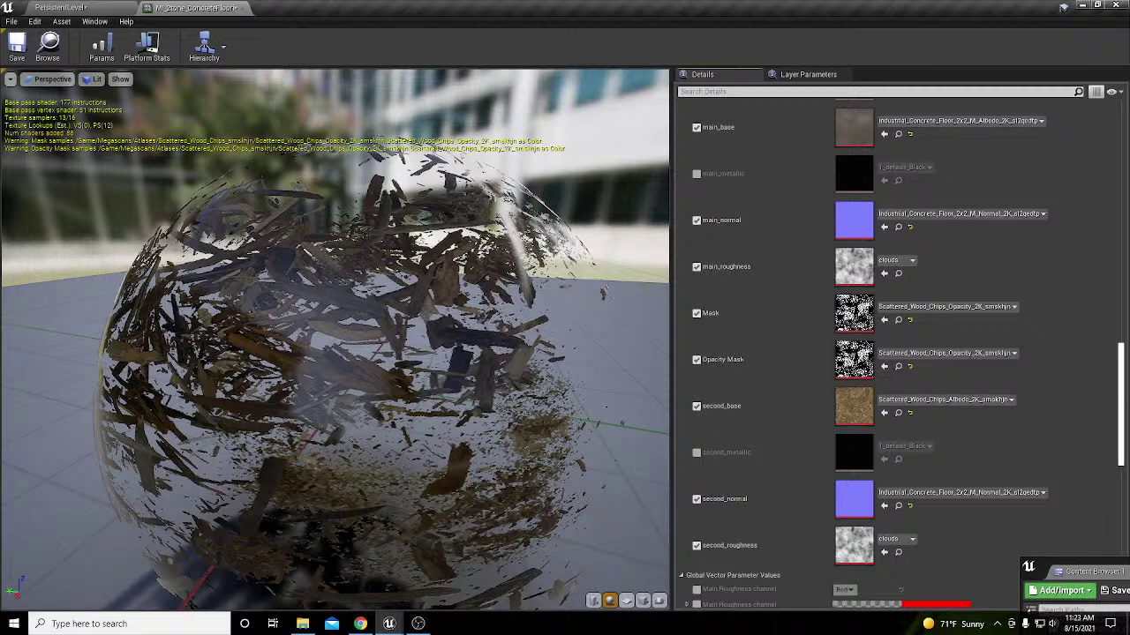
left_click(883, 273)
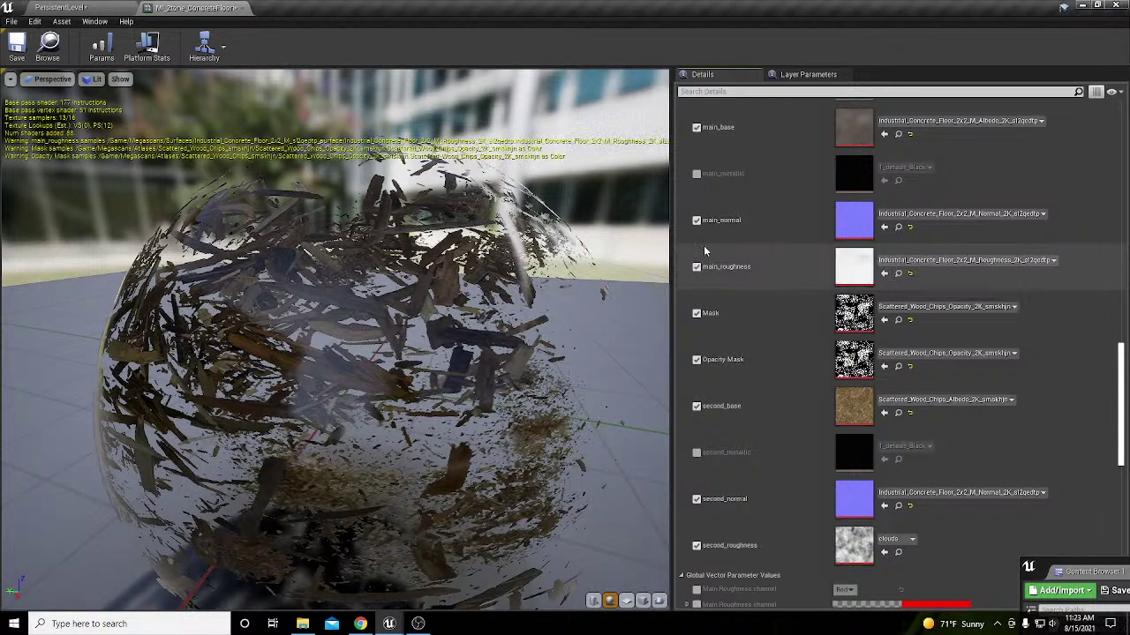
Step: Set second_normal to the Scattered_Wood_Chips normal texture and second_roughness_multi to 1
scroll(967, 405, "down", 2)
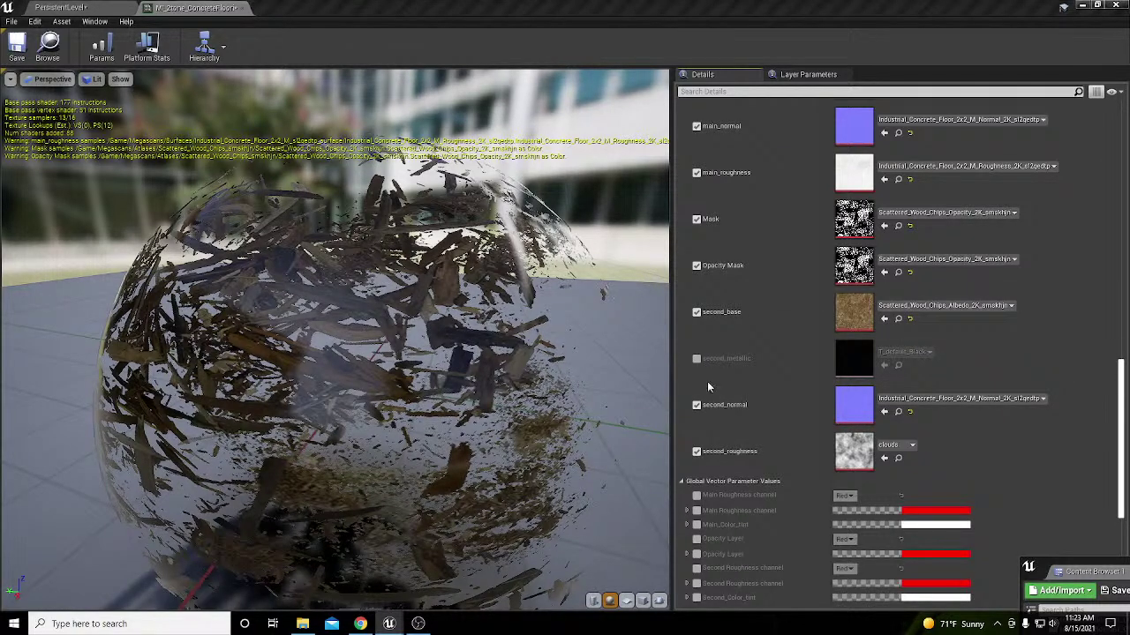
left_click(885, 411)
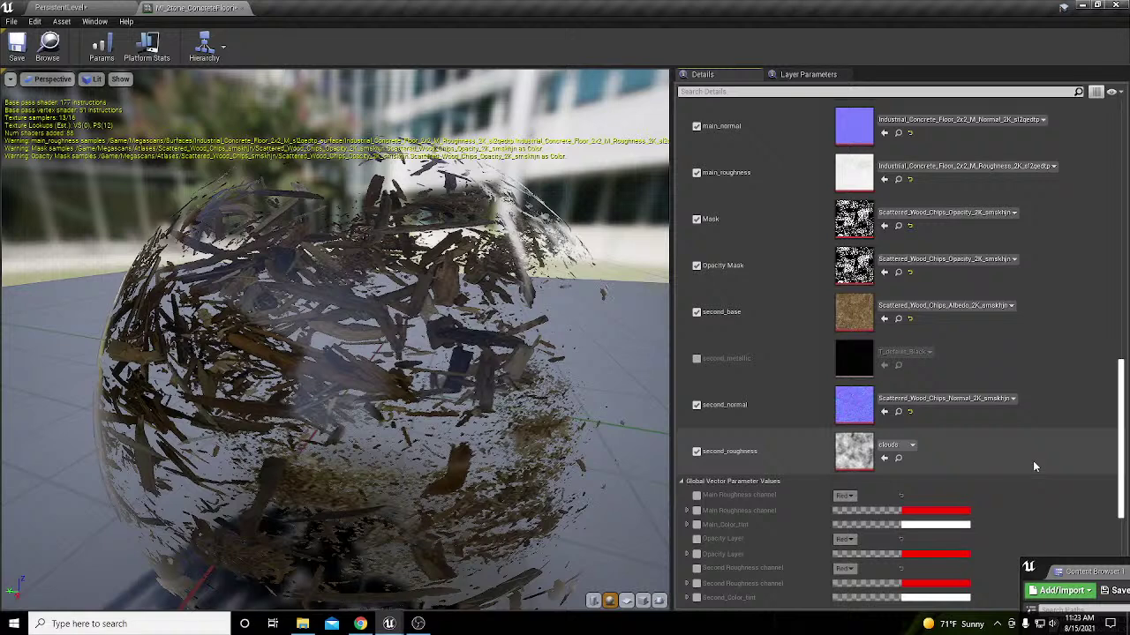
scroll(1033, 461, "up", 8)
scroll(1032, 462, "up", 2)
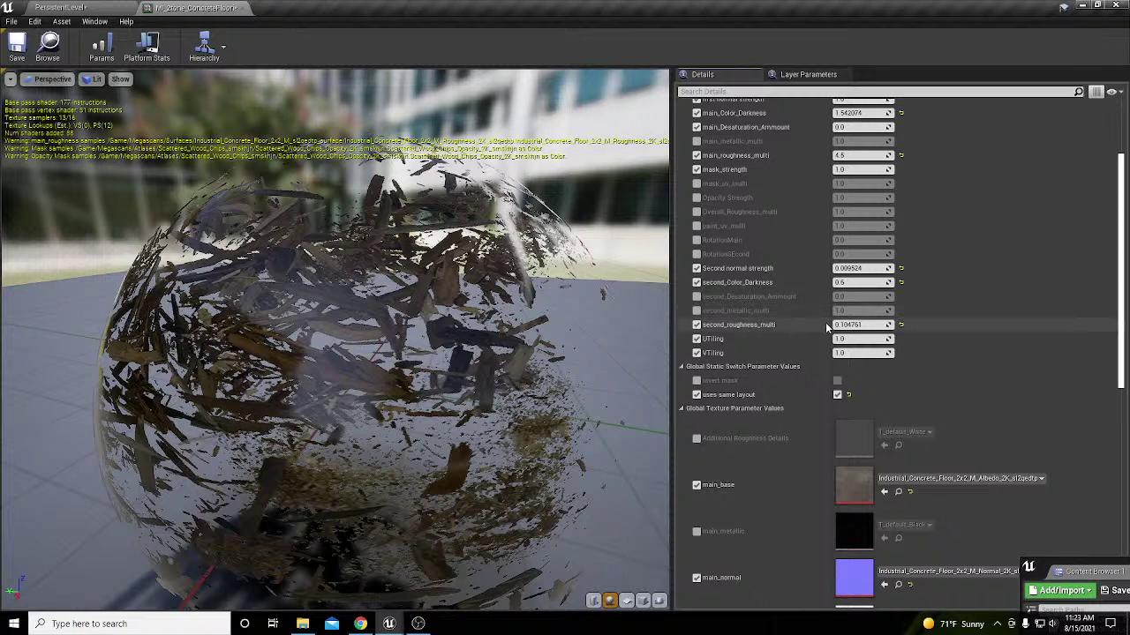
type("1")
key("Return")
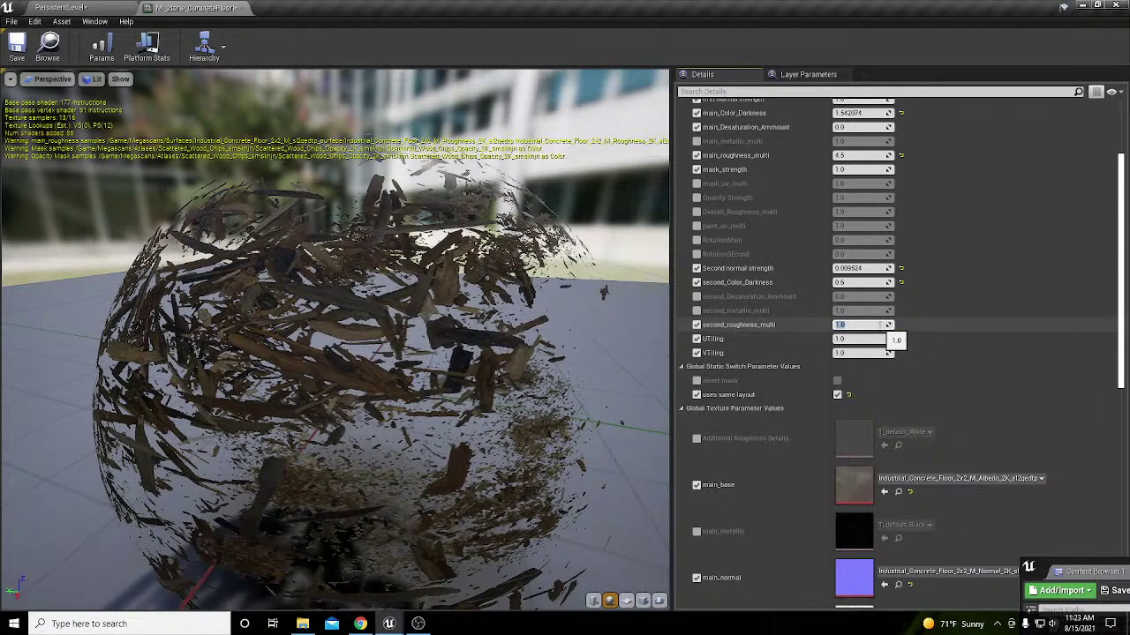
Step: Save the concrete floor material instance
scroll(861, 338, "up", 2)
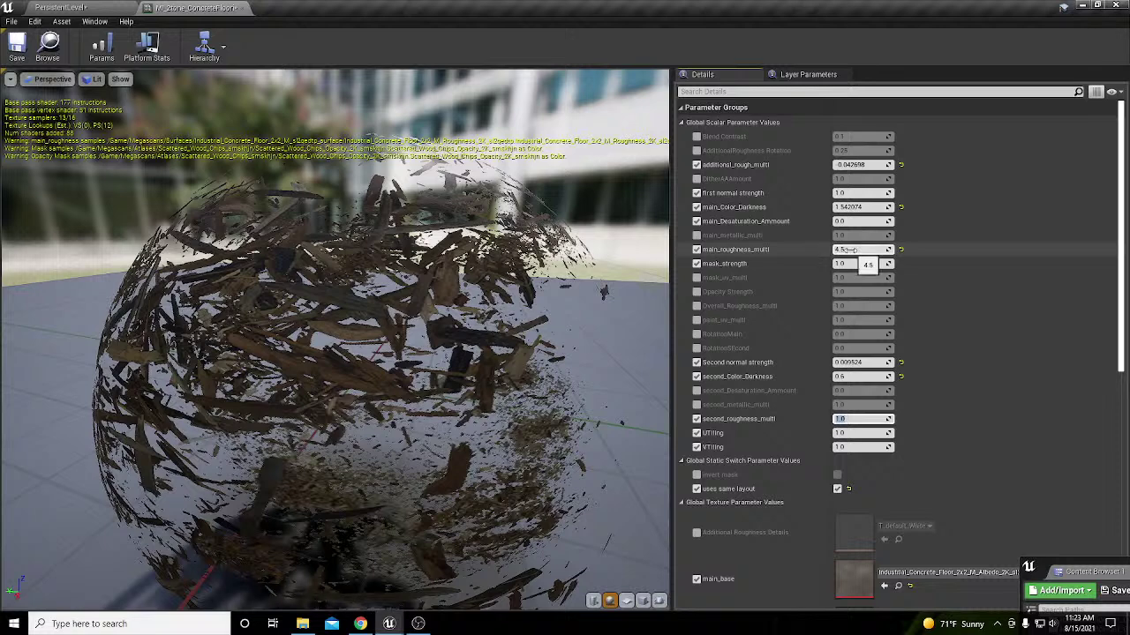
left_click_drag(847, 249, 849, 250)
left_click(14, 51)
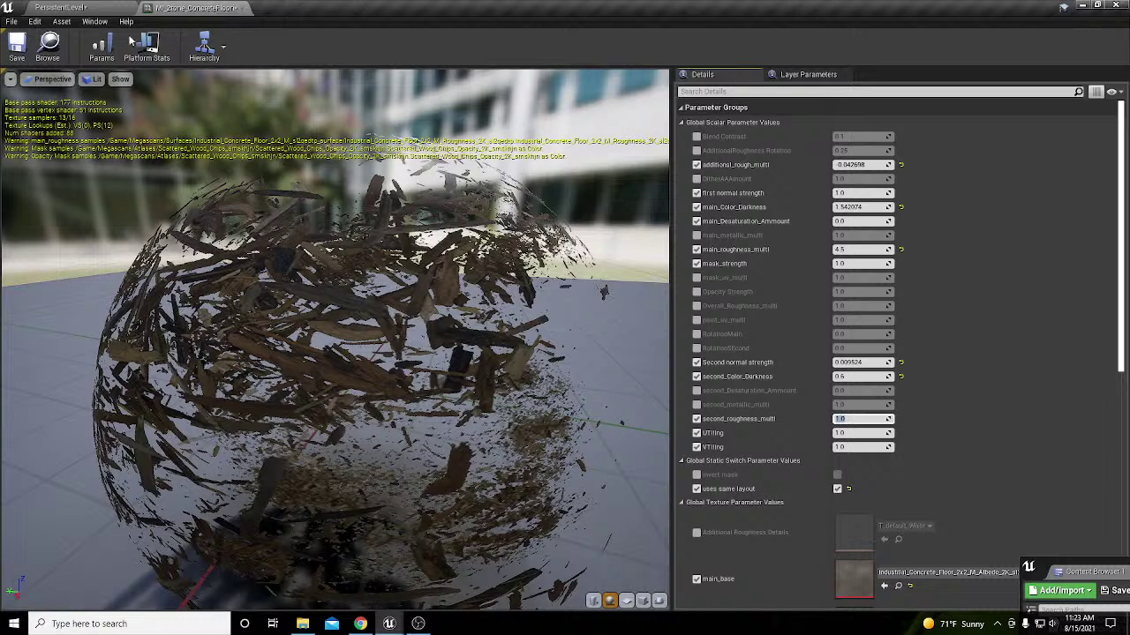
left_click(21, 46)
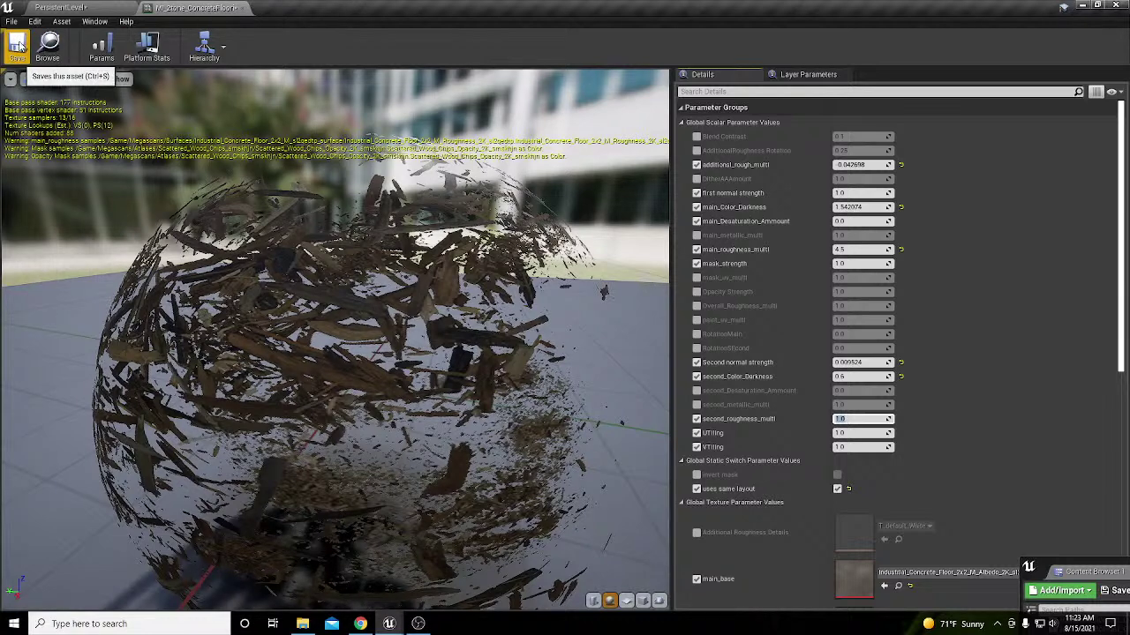
Step: Return to the PersistentLevel and examine how the wood chips look on the barn floor
left_click(71, 7)
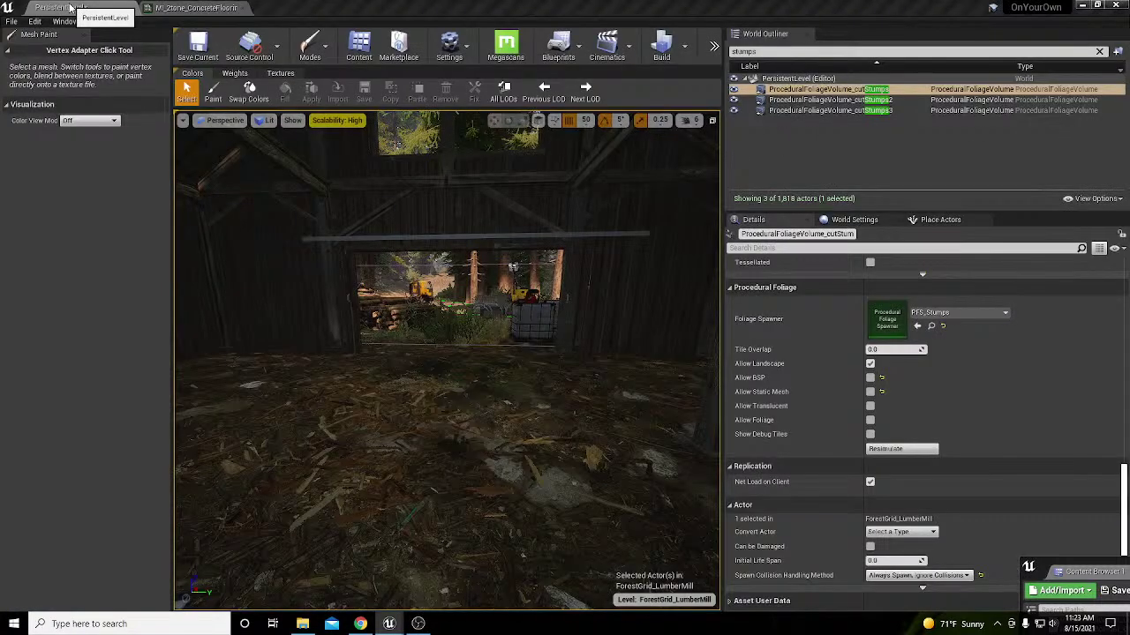
right_click_drag(520, 406, 433, 442)
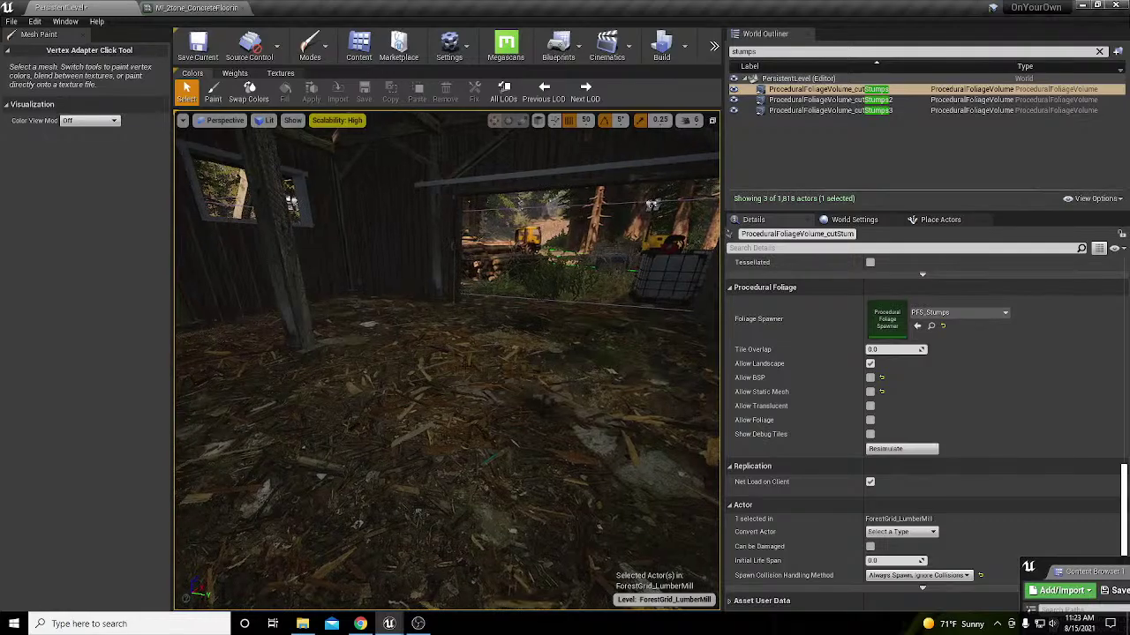
left_click(521, 406)
right_click_drag(521, 406, 527, 354)
key("shift+2")
mouse_move(292, 403)
right_mouse_down()
mouse_move(260, 445)
mouse_move(291, 428)
right_mouse_up()
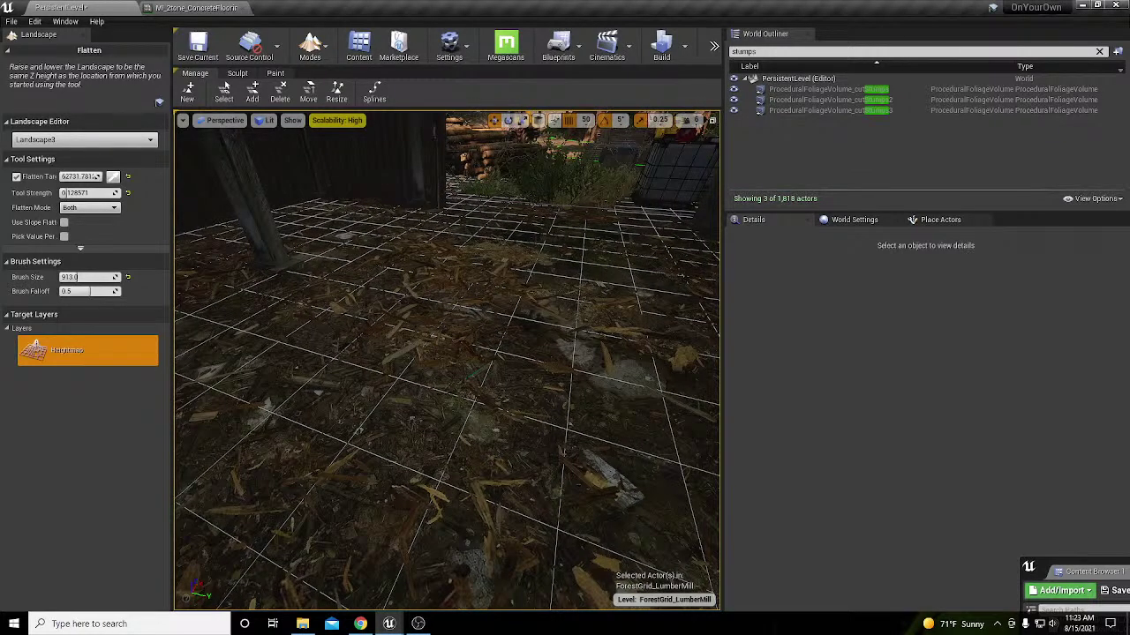
left_click(472, 347)
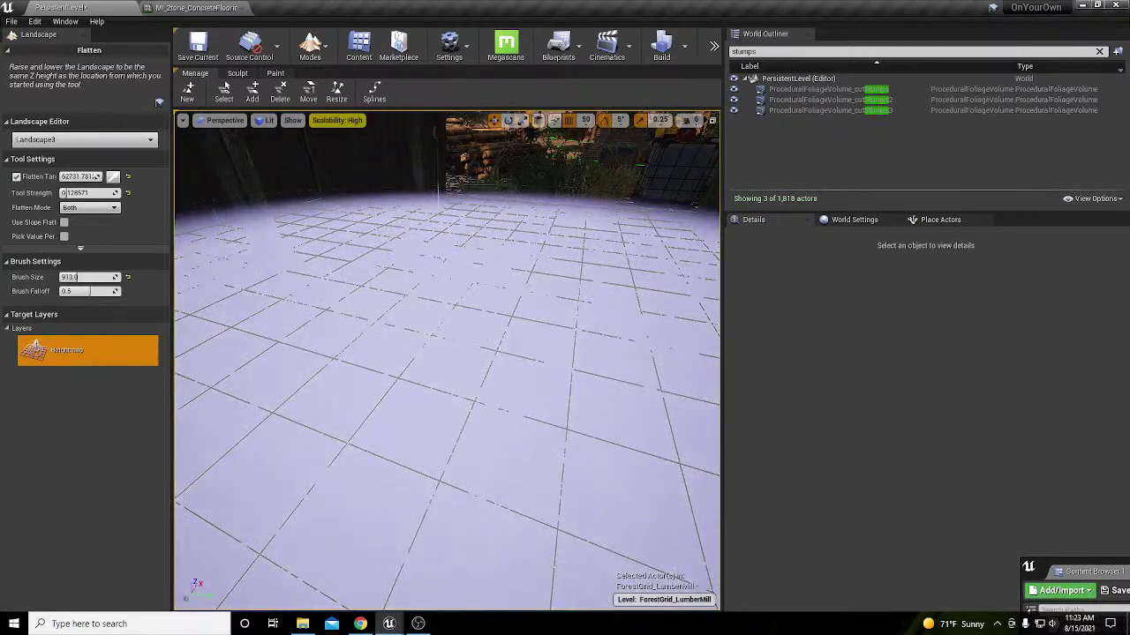
key("shift+4")
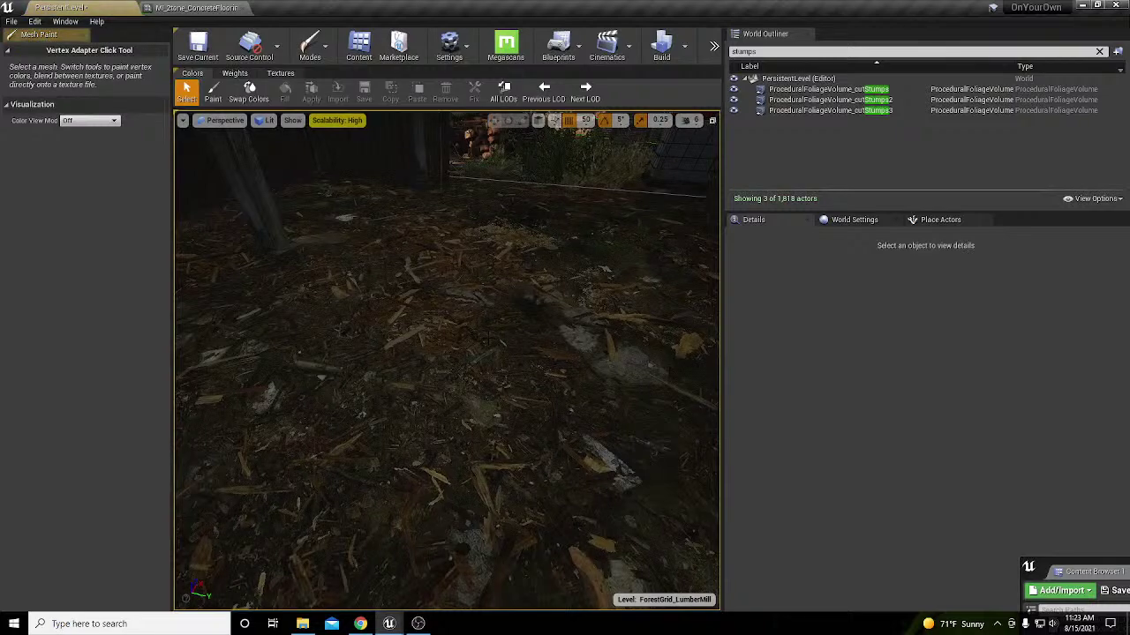
left_click(475, 356)
left_click(213, 92)
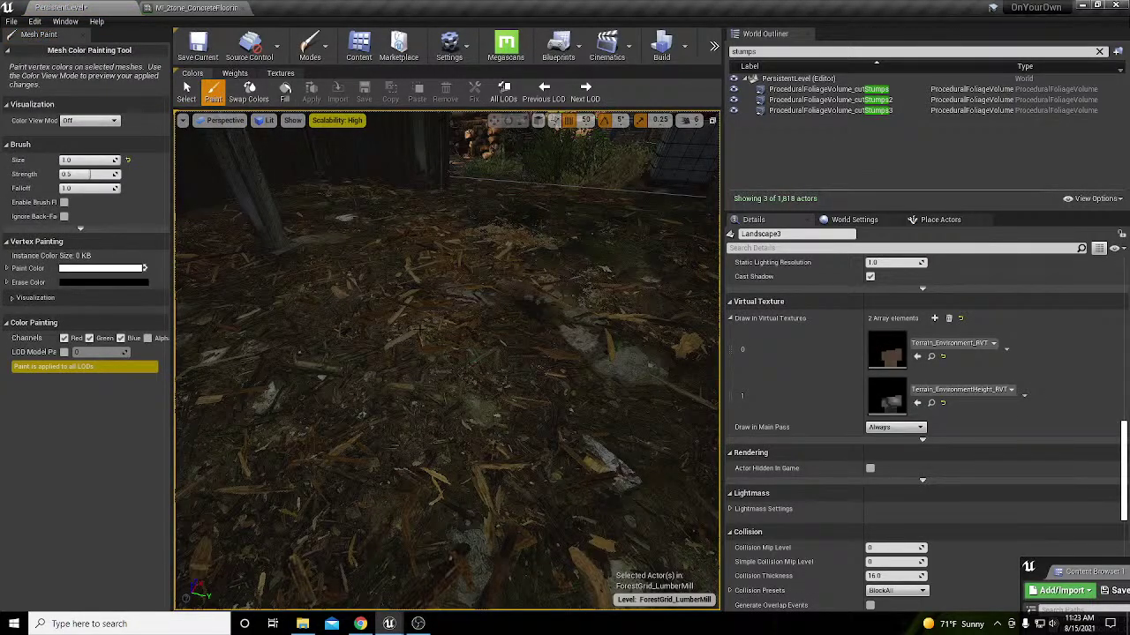
Step: Select the Mill_floorPiece in the barn and paint white vertex colors over its middle with brush size 1.0 and strength 0.5
key("shift+1")
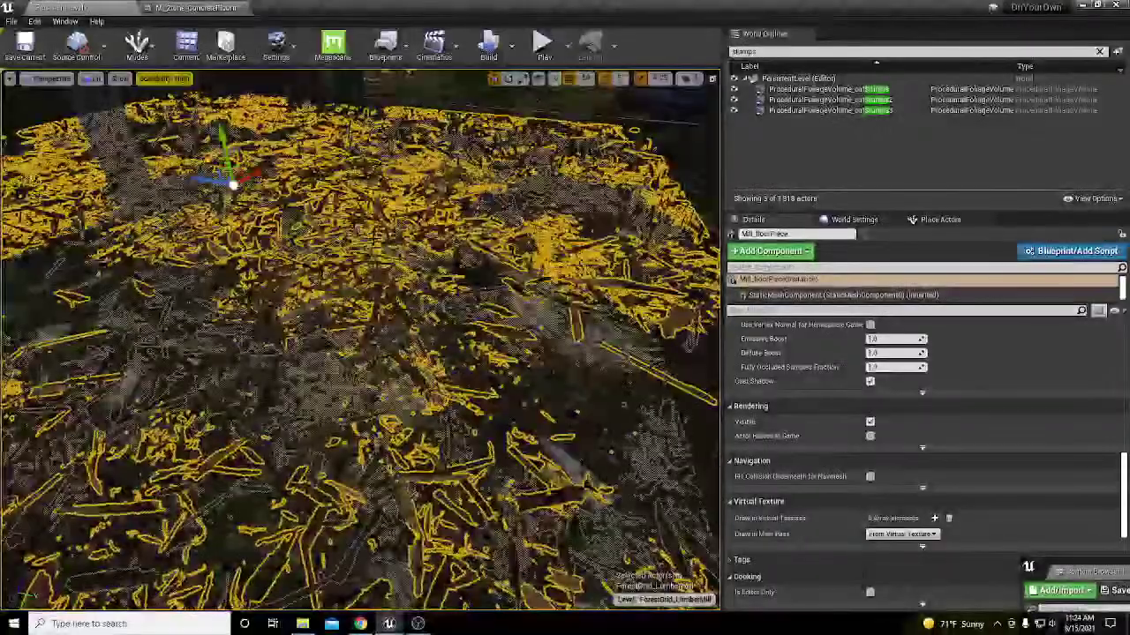
key("shift+4")
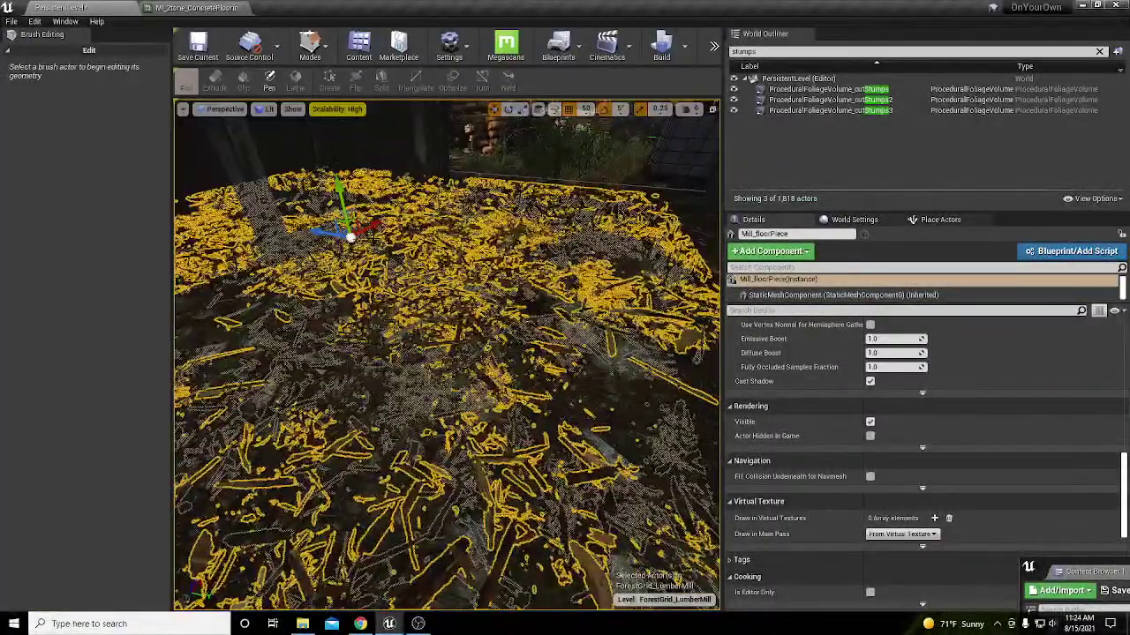
left_click(212, 92)
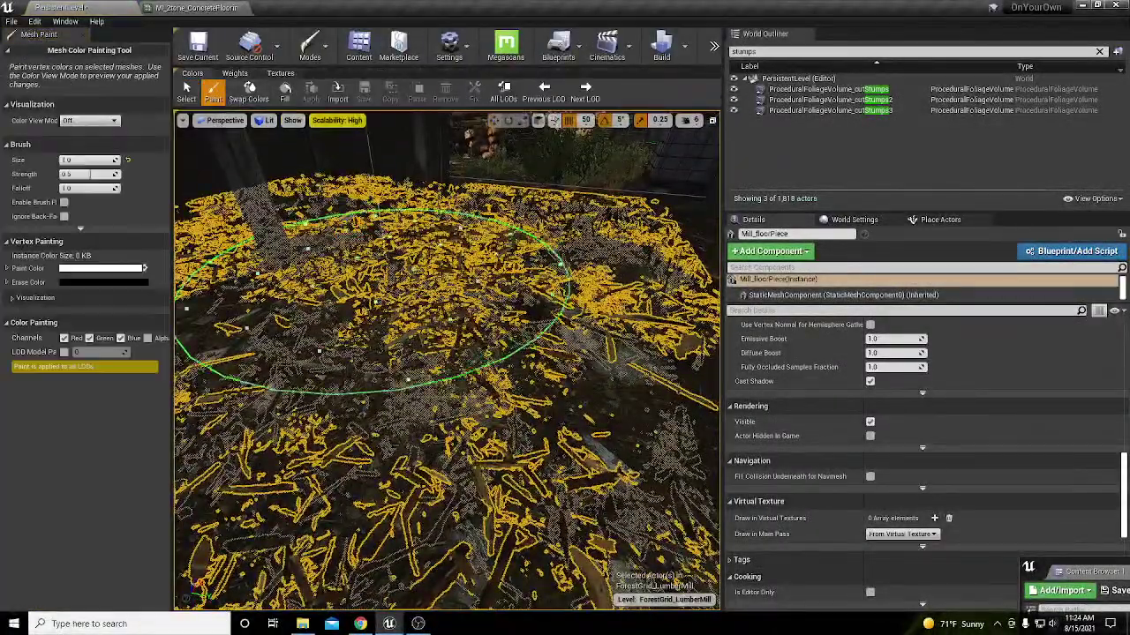
mouse_move(434, 363)
left_mouse_down()
mouse_move(430, 381)
mouse_move(496, 401)
left_mouse_up()
mouse_move(495, 360)
left_mouse_down()
mouse_move(399, 355)
mouse_move(371, 336)
mouse_move(425, 343)
mouse_move(447, 276)
left_mouse_up()
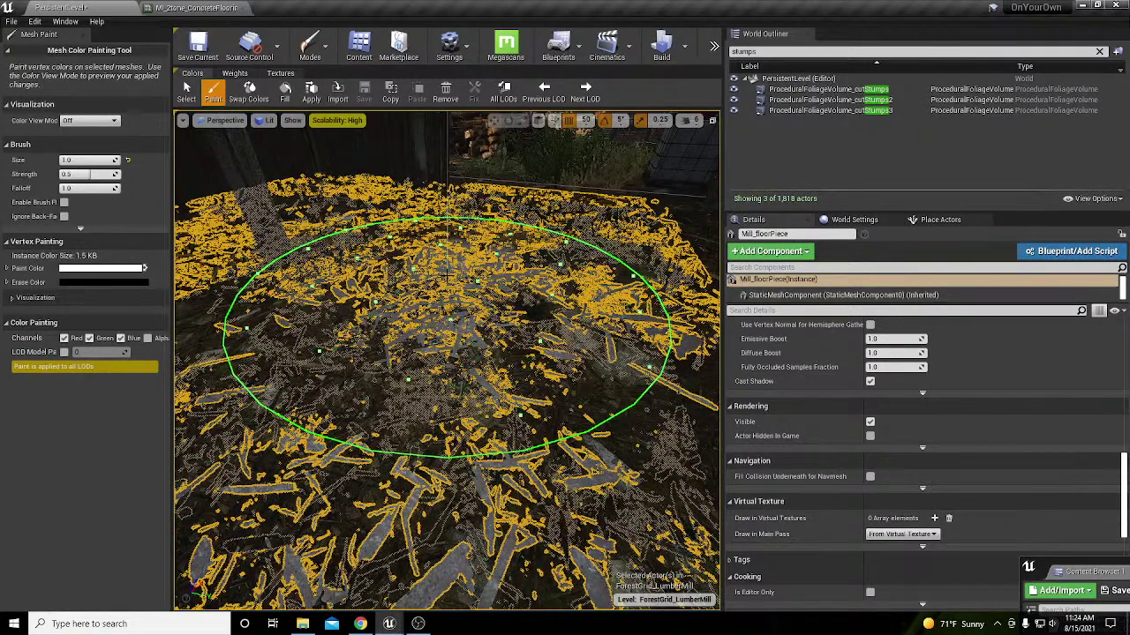
Step: Erase the painted vertex colors on the near part of the barn floor piece and check the chips up close
key("XF86AudioLowerVolume")
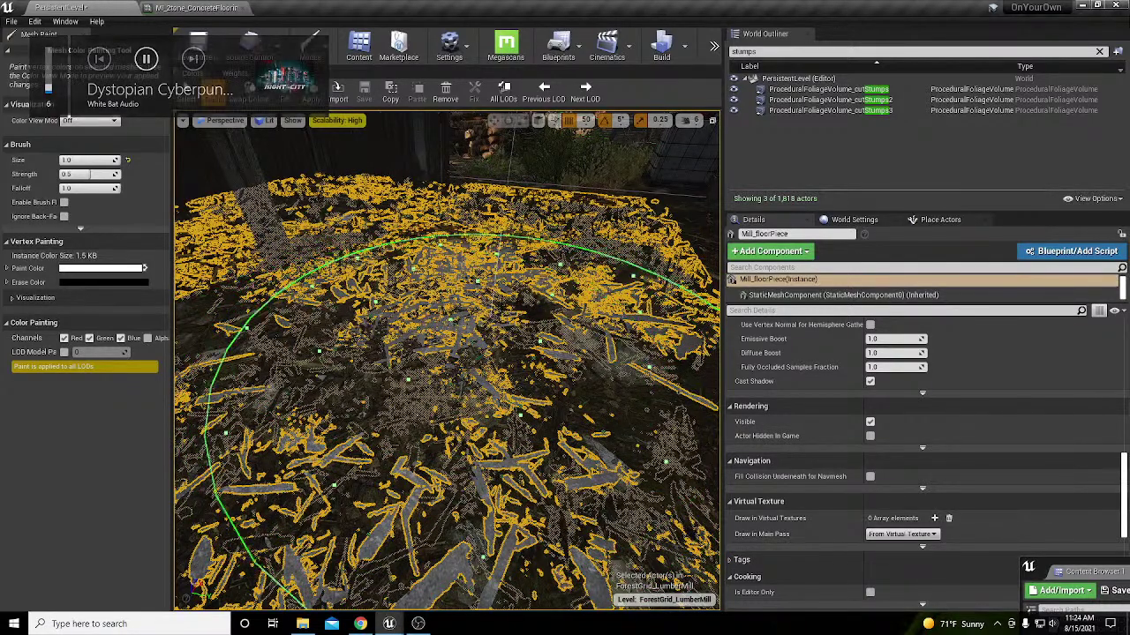
right_click_drag(523, 250, 499, 248)
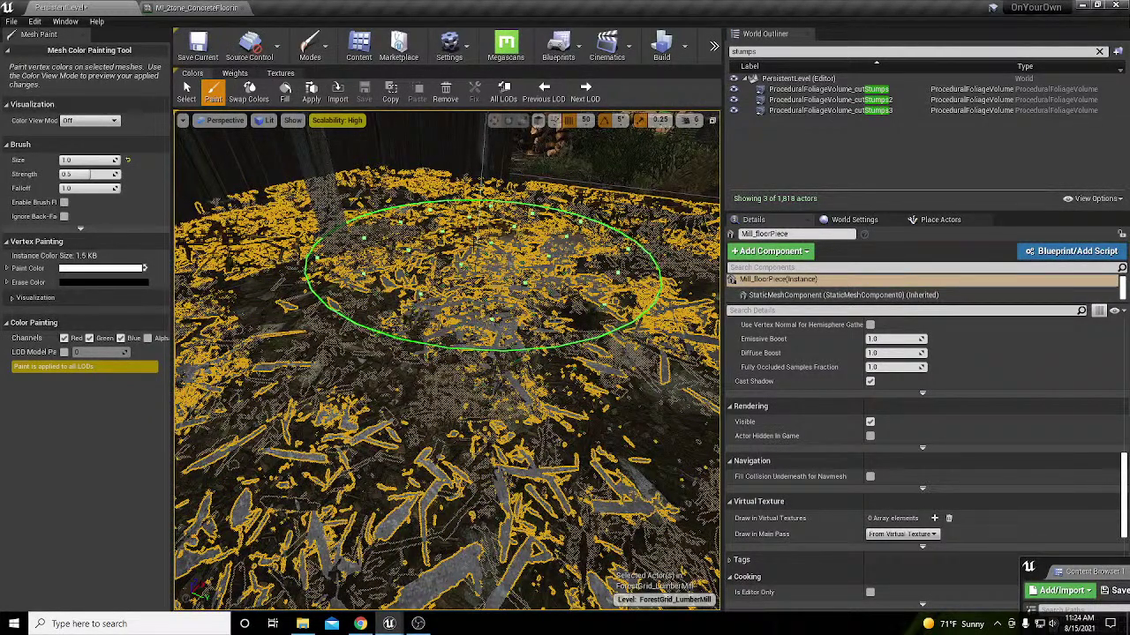
right_click_drag(446, 269, 440, 289)
left_click(438, 287)
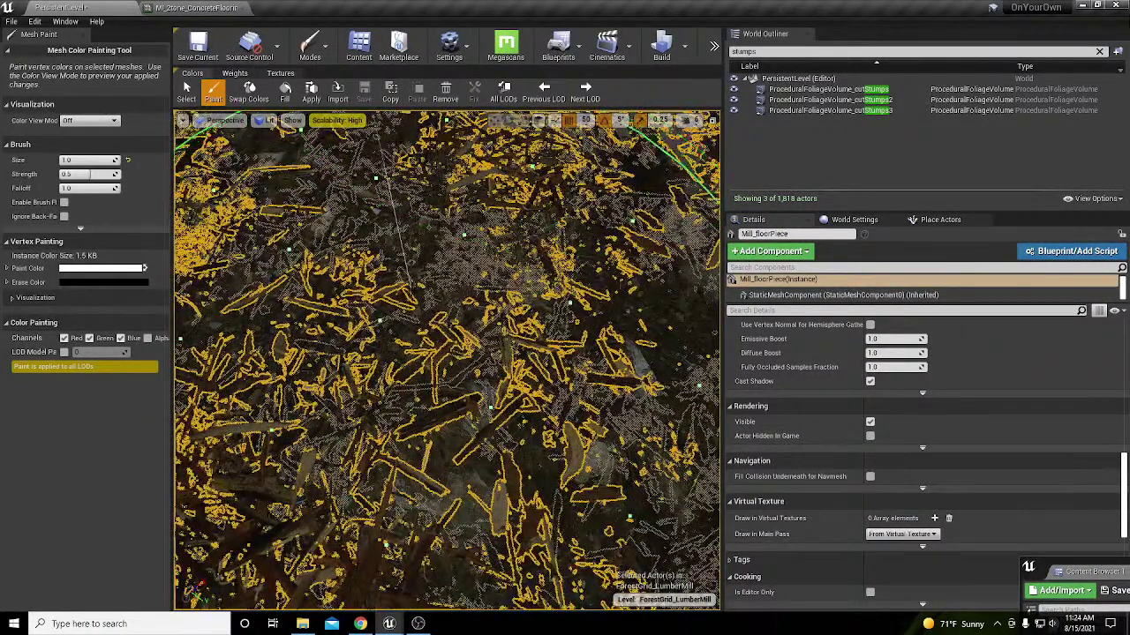
left_click(421, 321, "shift")
left_click(420, 322)
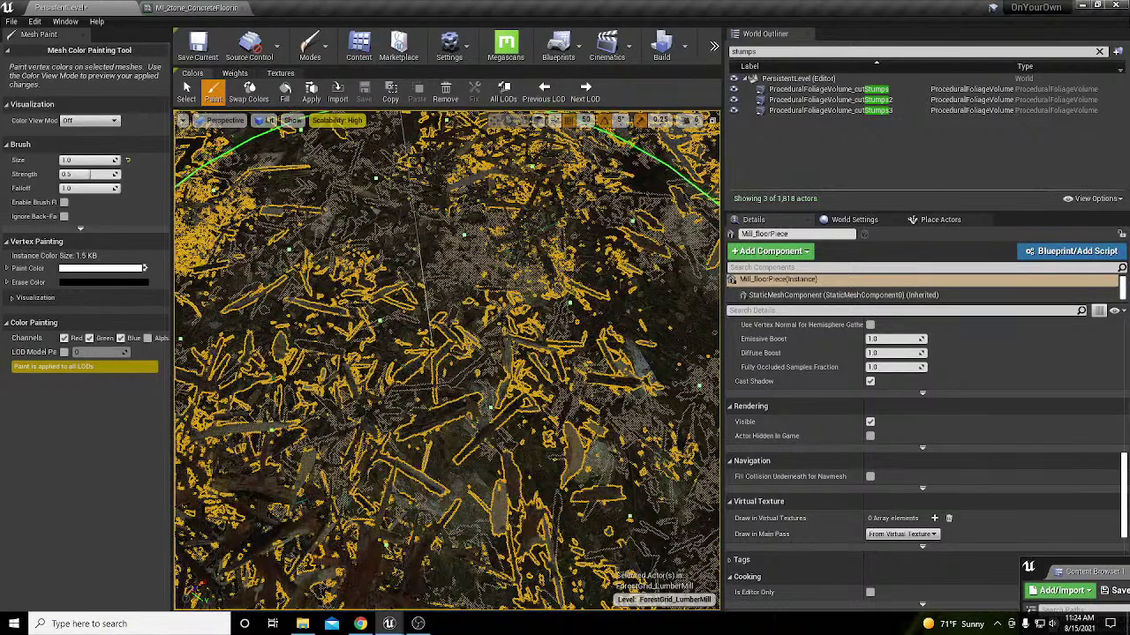
mouse_move(421, 322)
right_mouse_down()
mouse_move(463, 398)
mouse_move(468, 360)
right_mouse_up()
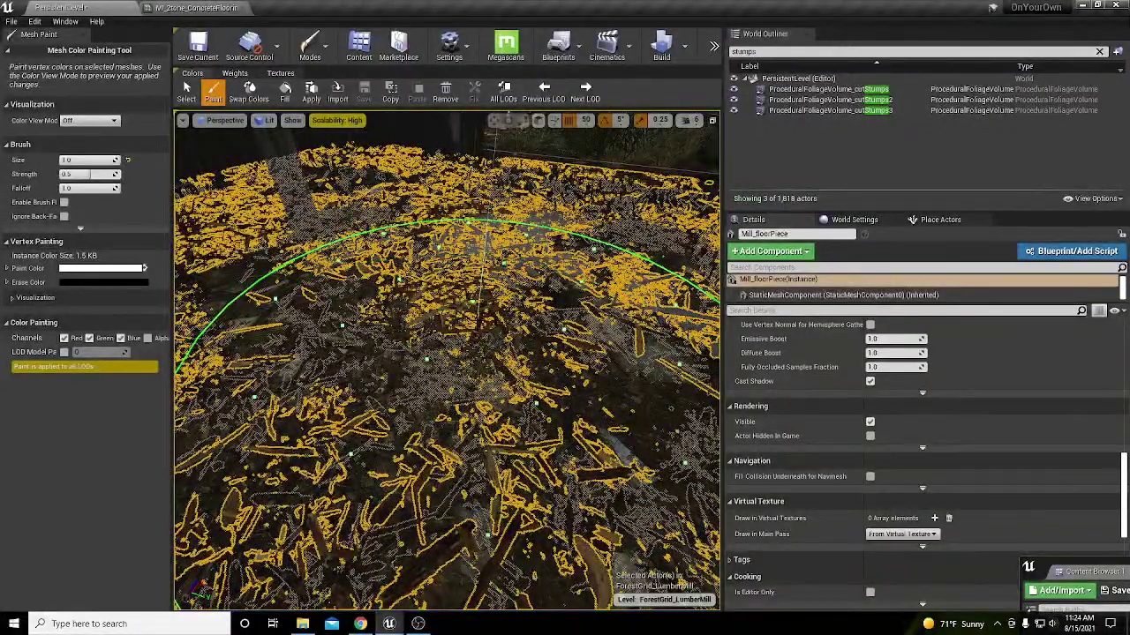
Step: Go back to the concrete floor material instance and undo the recent edits, from the vertex painting back through the main_roughness change
left_click(196, 7)
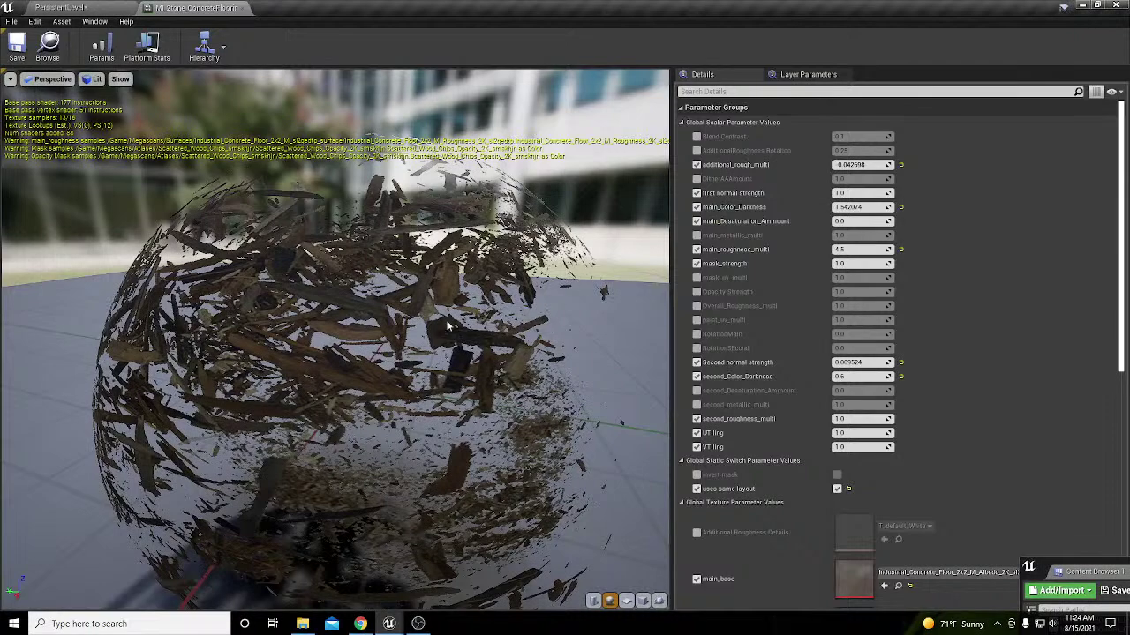
left_click_drag(448, 326, 357, 315)
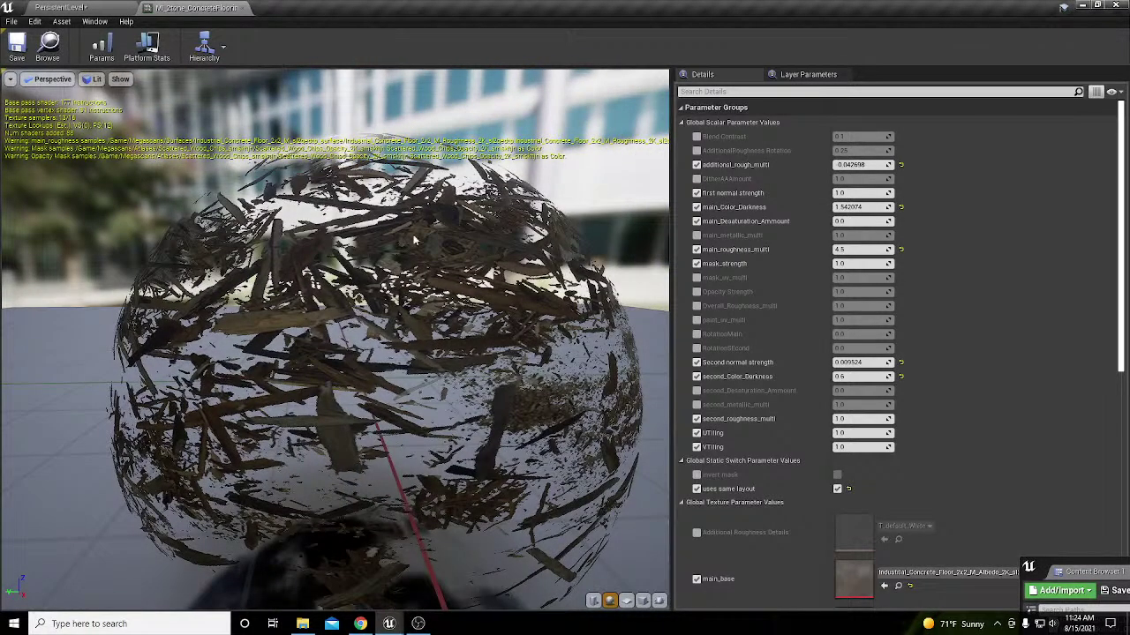
left_click(11, 21)
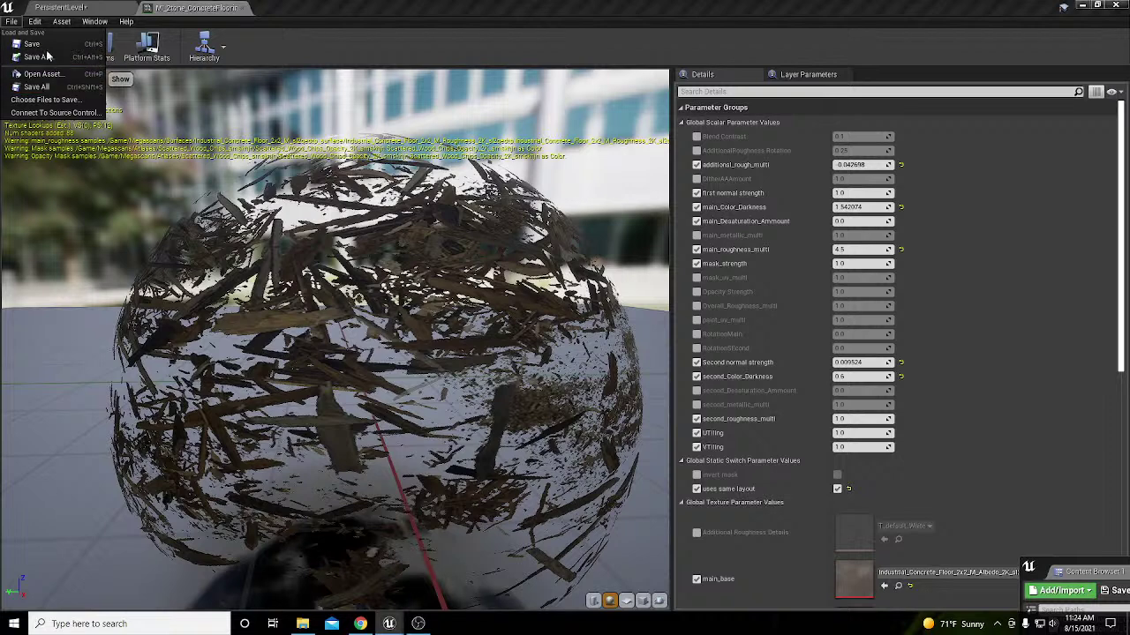
mouse_move(34, 21)
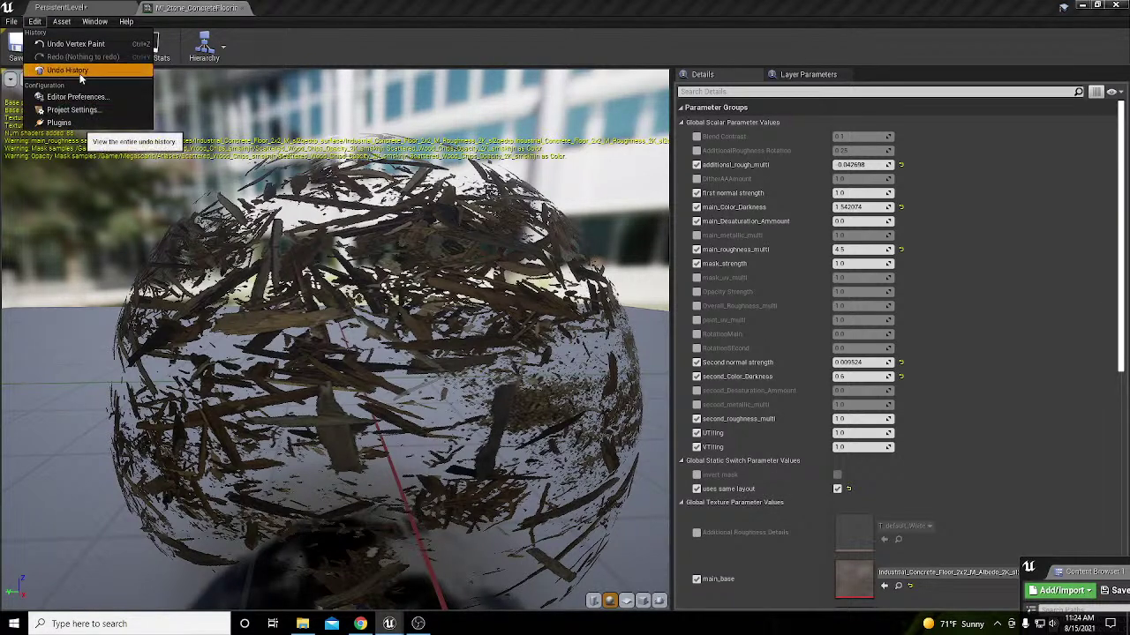
left_click(422, 141)
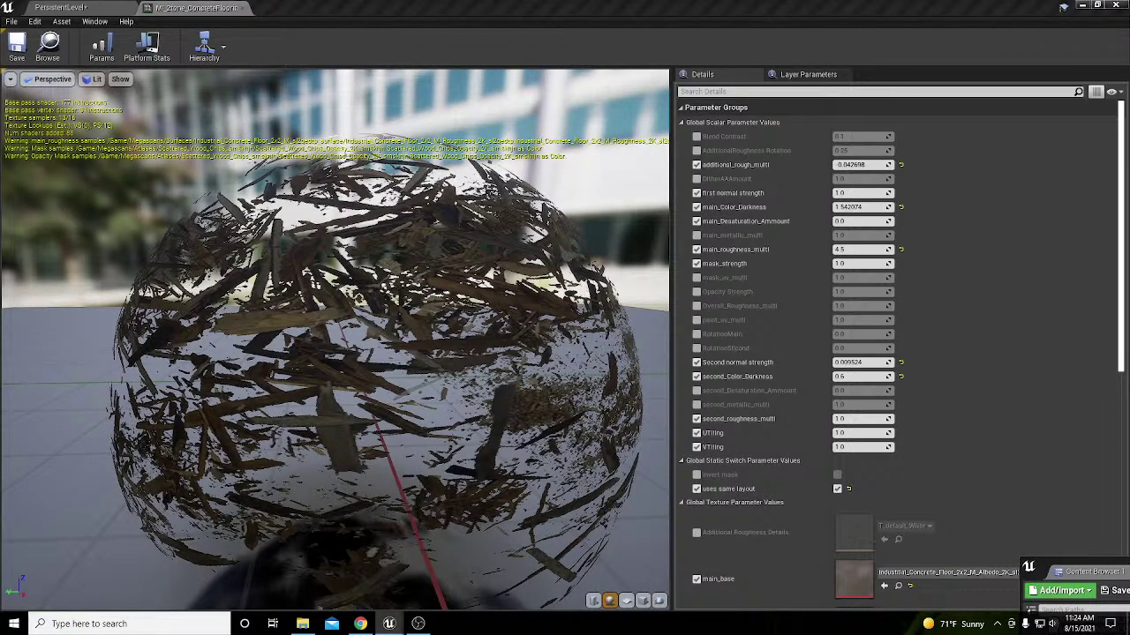
key("ctrl+z")
key("ctrl+z")
key("ctrl+z")
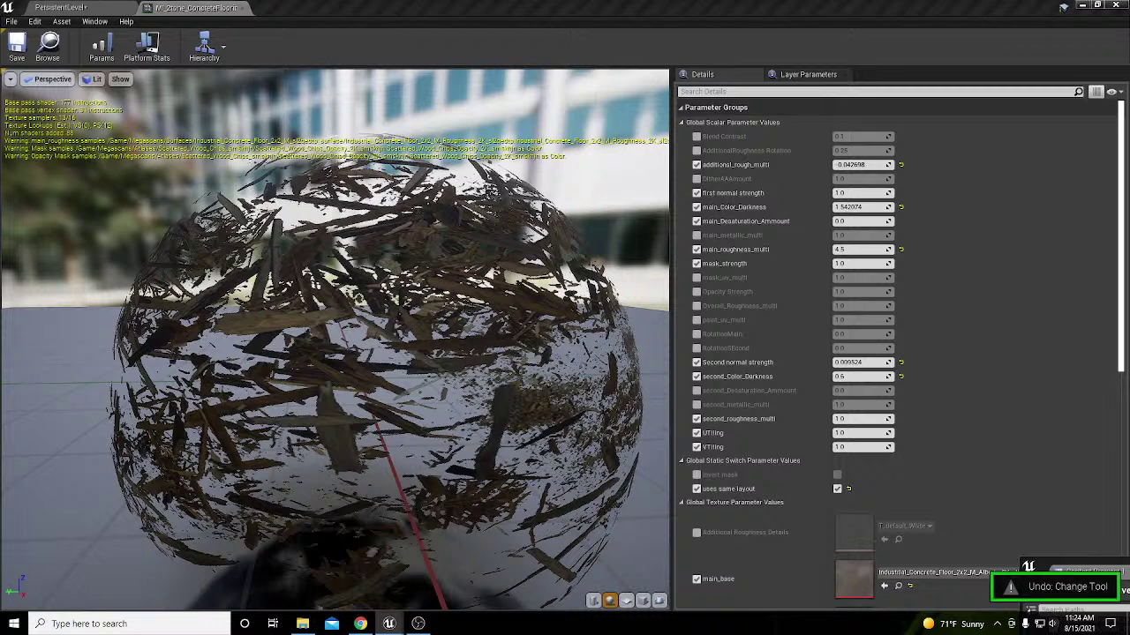
key("ctrl+z")
key("ctrl+z")
key("ctrl+z")
key("ctrl+z")
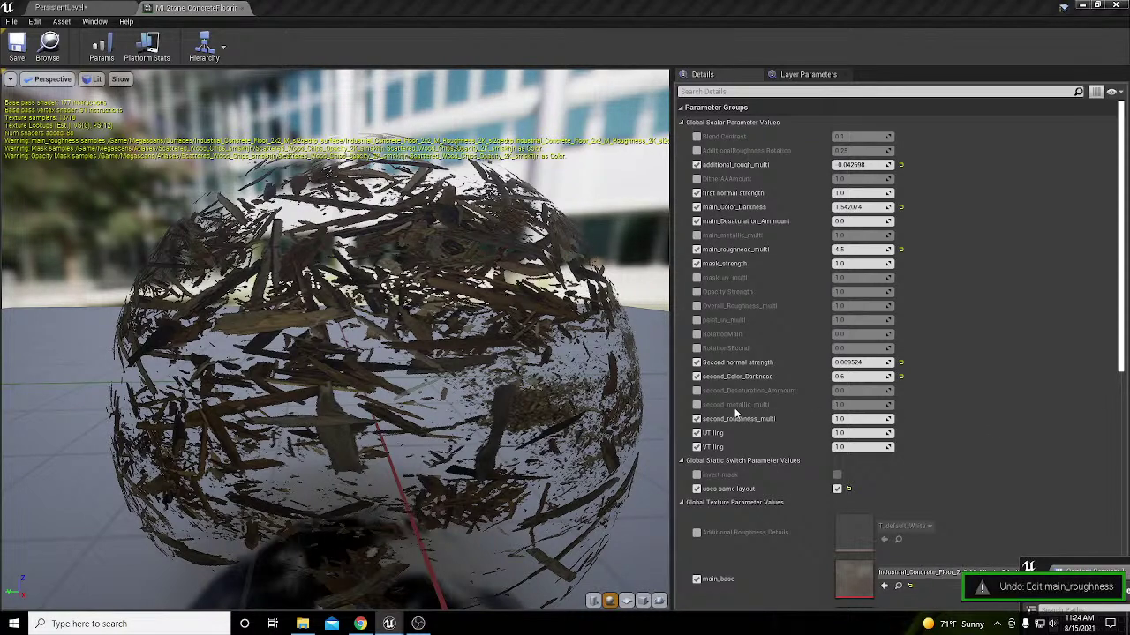
Step: Undo the earlier edits to the concrete floor material instance, from the main_roughness change back through the main_normal and Parent changes
key("ctrl+z")
key("ctrl+z")
key("ctrl+z")
key("ctrl+z")
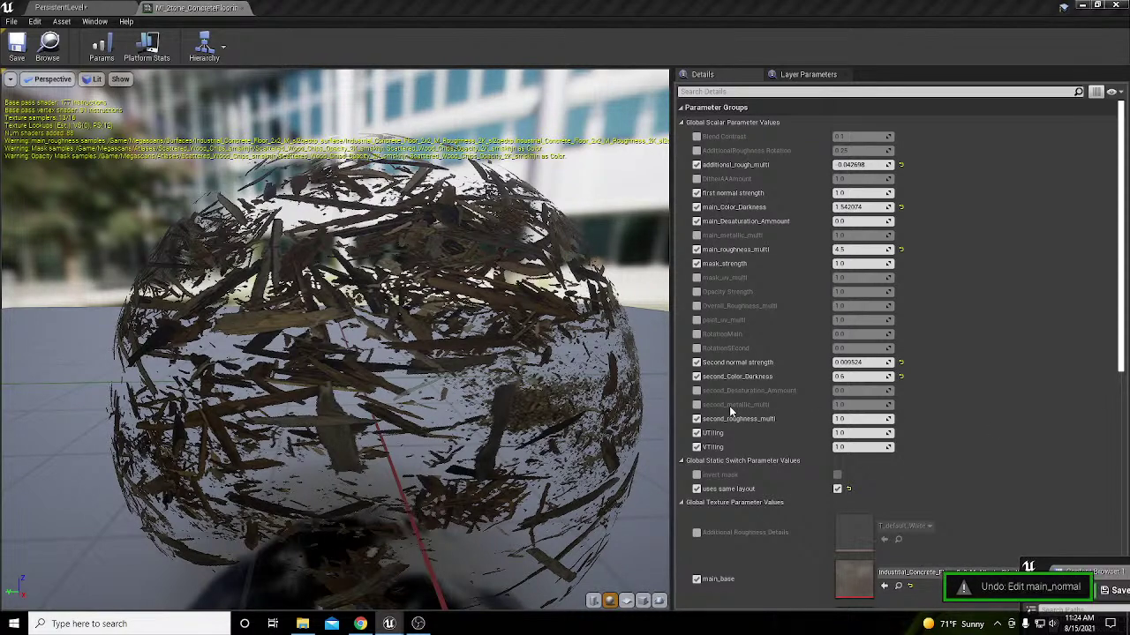
key("ctrl+z")
key("ctrl+z")
key("ctrl+z")
key("ctrl+z")
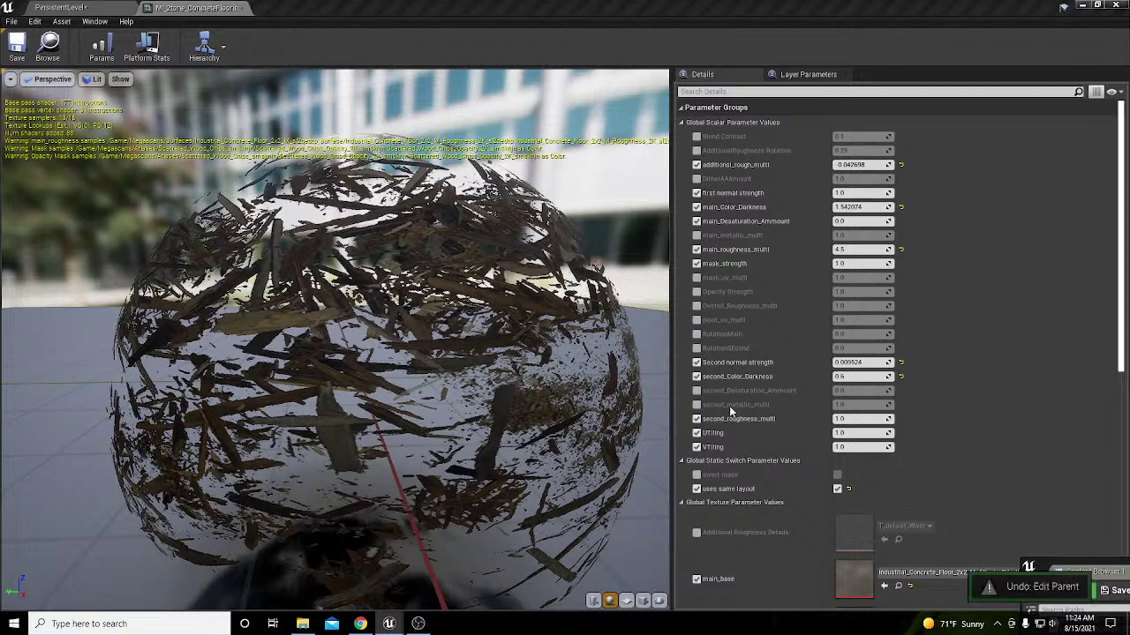
key("ctrl+z")
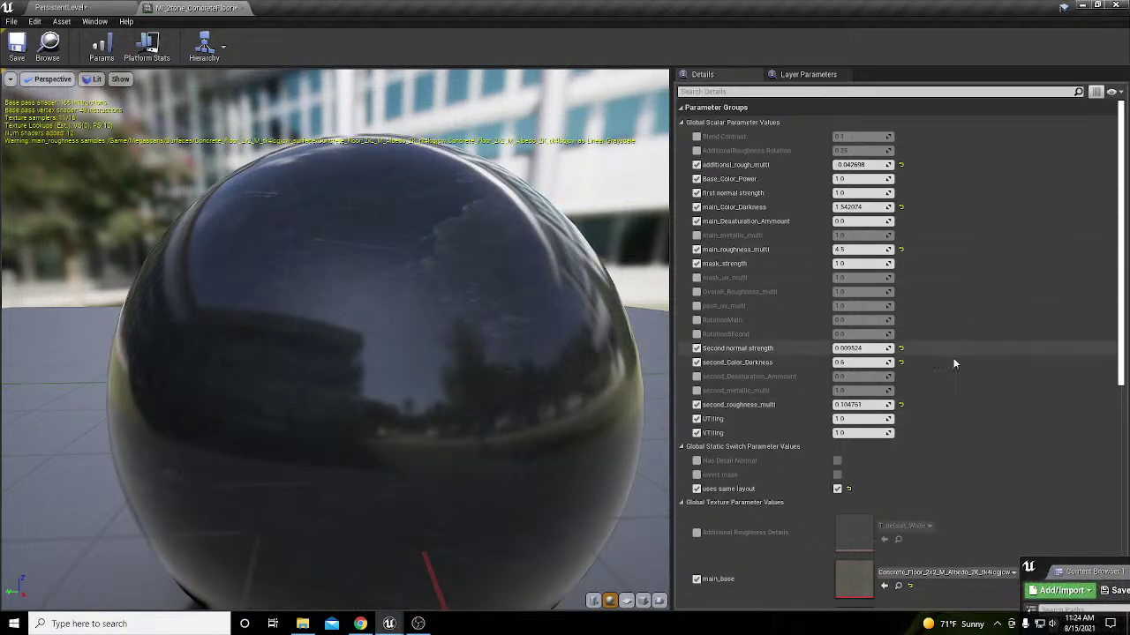
Step: Look over the restored material parameters and set second_roughness_multi to 1
scroll(952, 357, "down", 5)
scroll(952, 354, "down", 1)
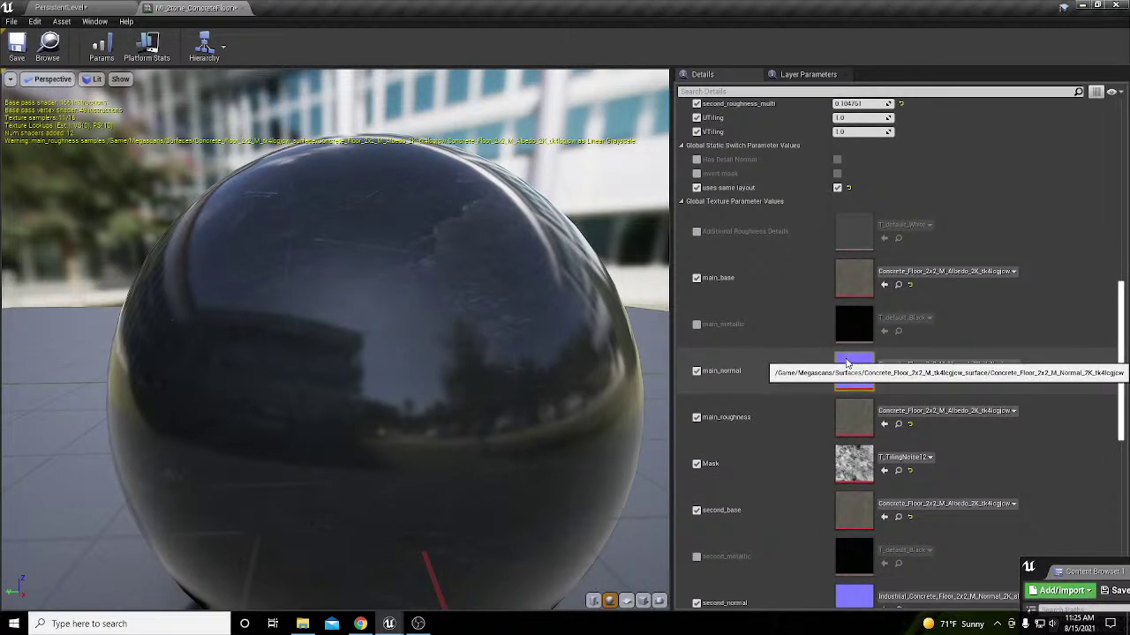
scroll(843, 363, "down", 2)
scroll(842, 366, "down", 5)
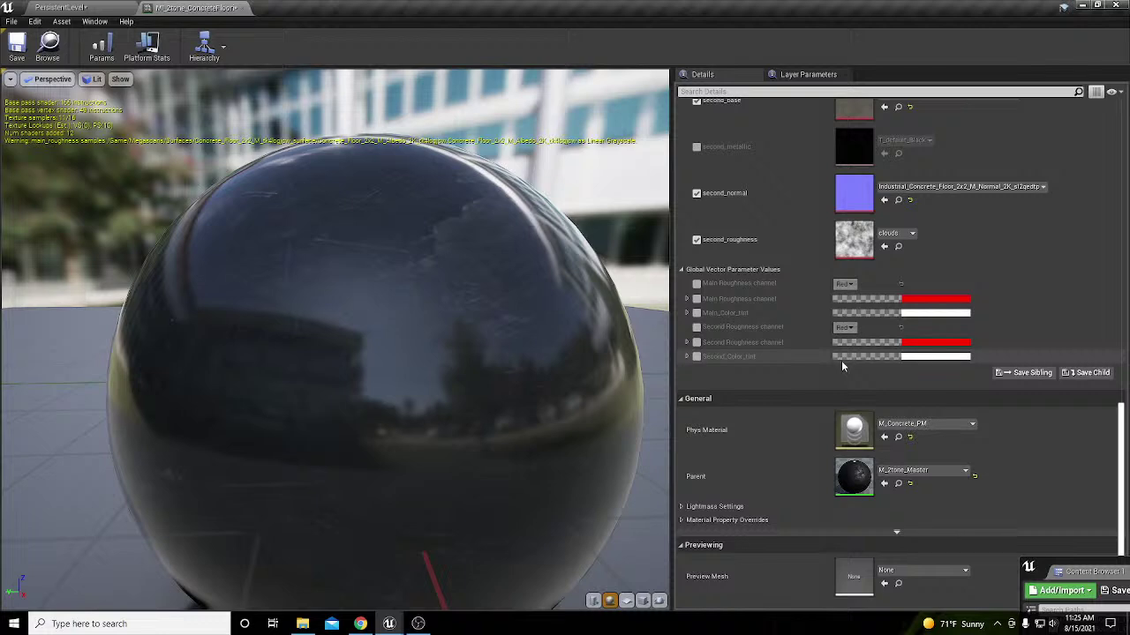
scroll(841, 360, "up", 4)
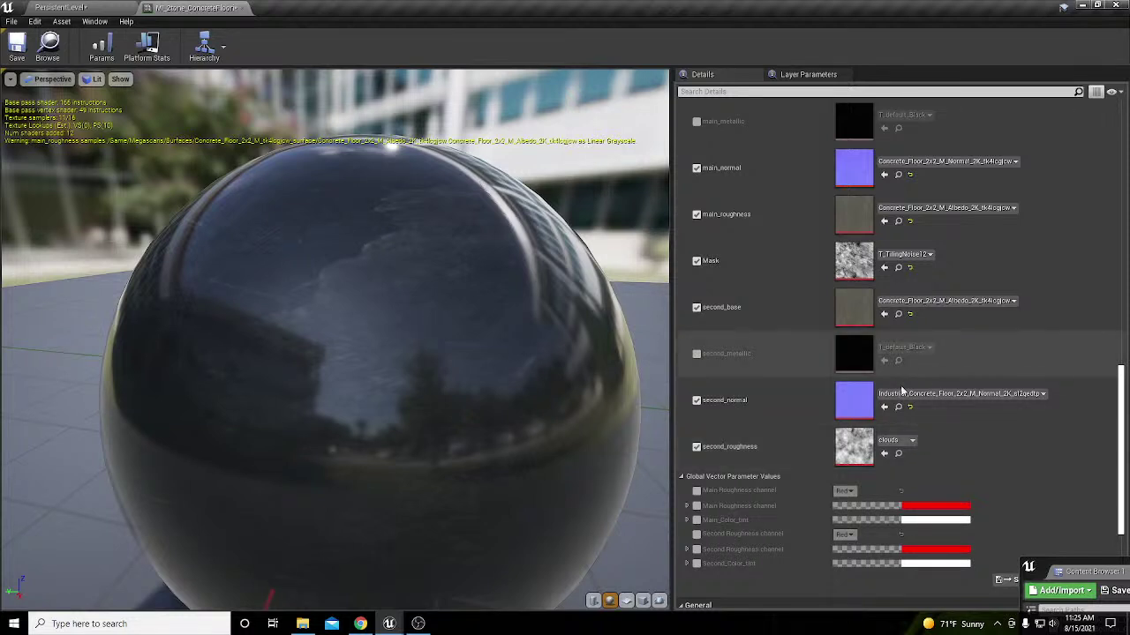
scroll(937, 436, "up", 5)
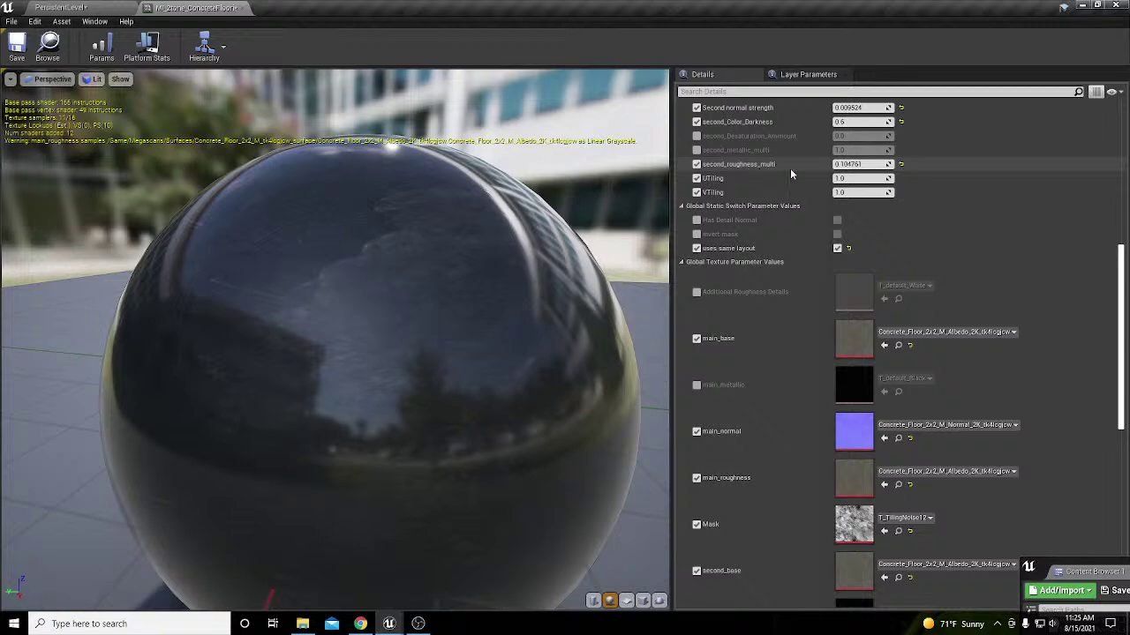
left_click(869, 164)
type("1")
key("Return")
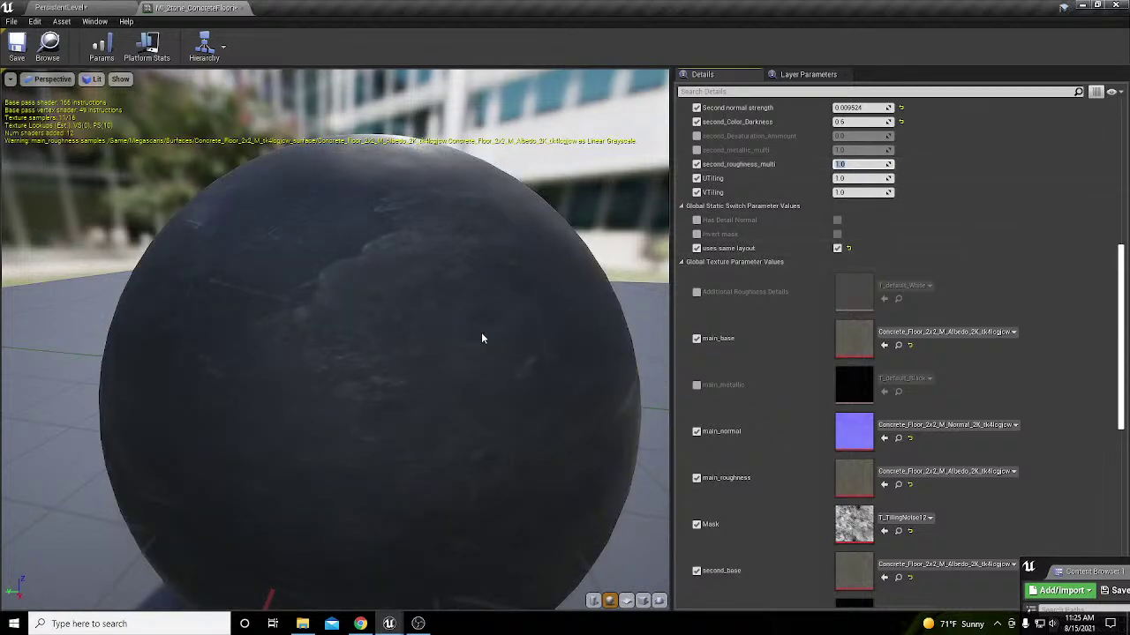
left_click_drag(482, 338, 380, 328)
Step: Assign the Concrete_Floor_2x2_M_Albedo_2K texture to second_roughness, then try second_roughness_multi at 5 and settle on 3
scroll(1007, 323, "down", 5)
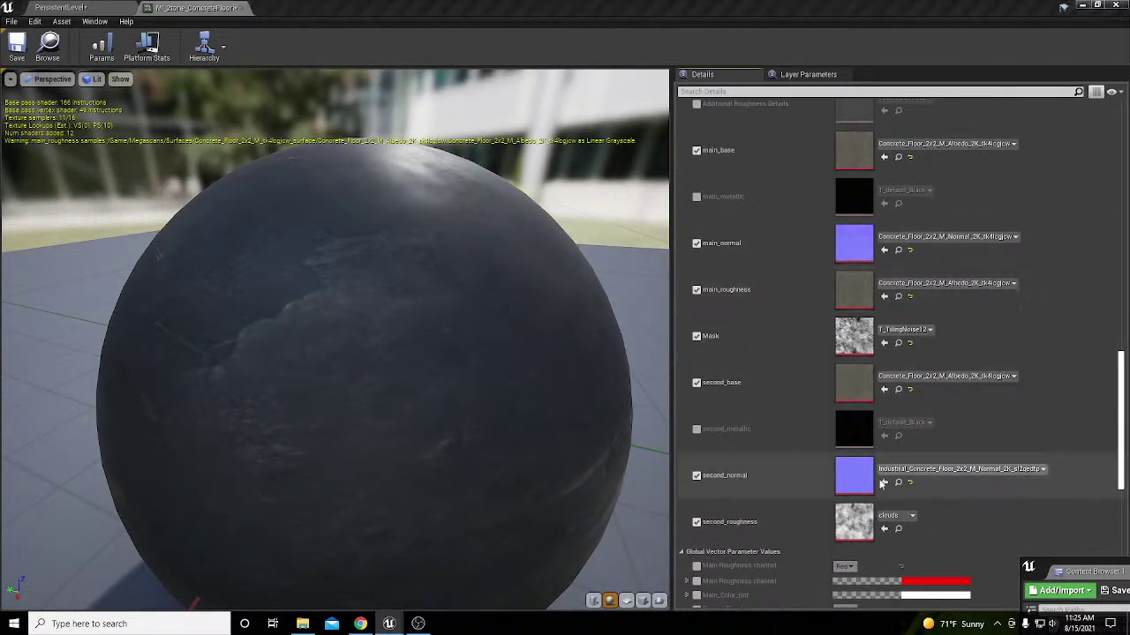
left_click(883, 528)
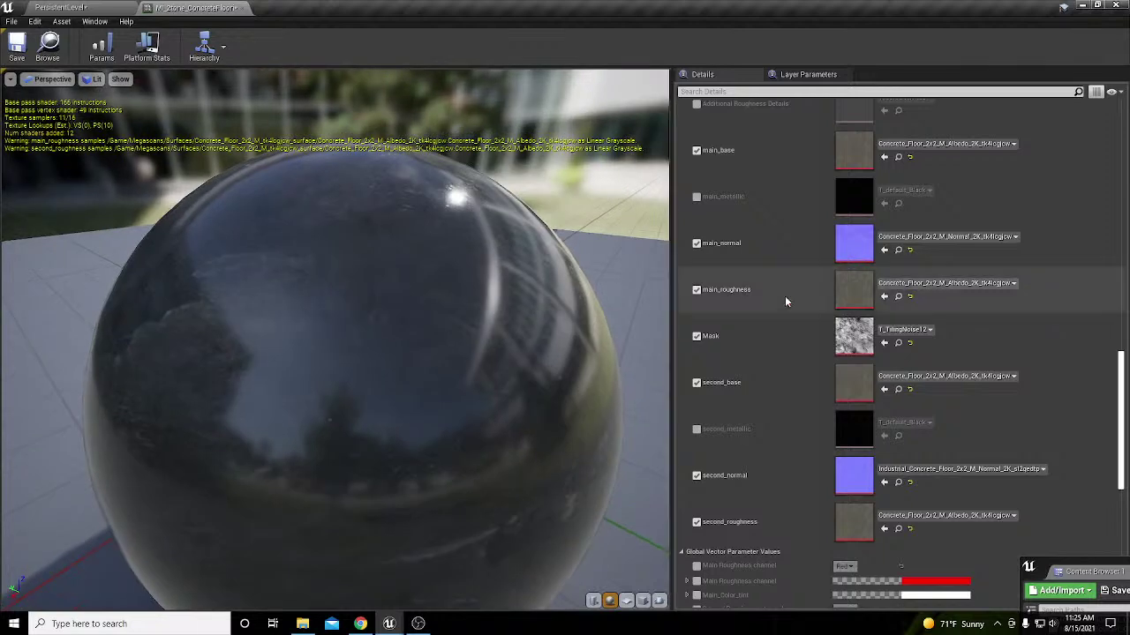
scroll(938, 339, "up", 6)
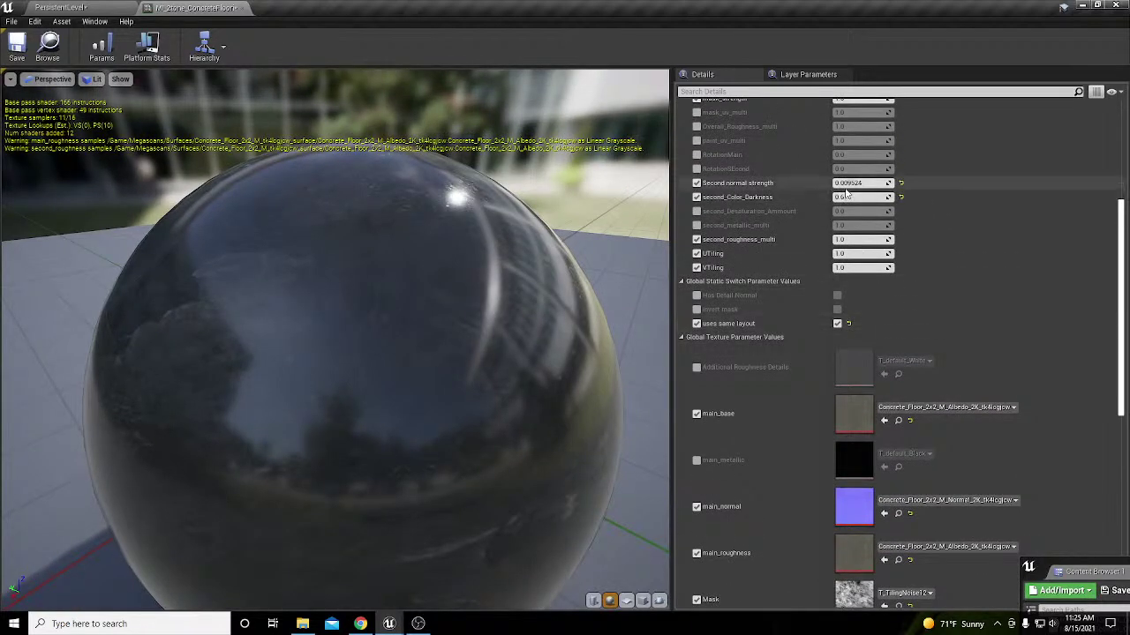
left_click(851, 239)
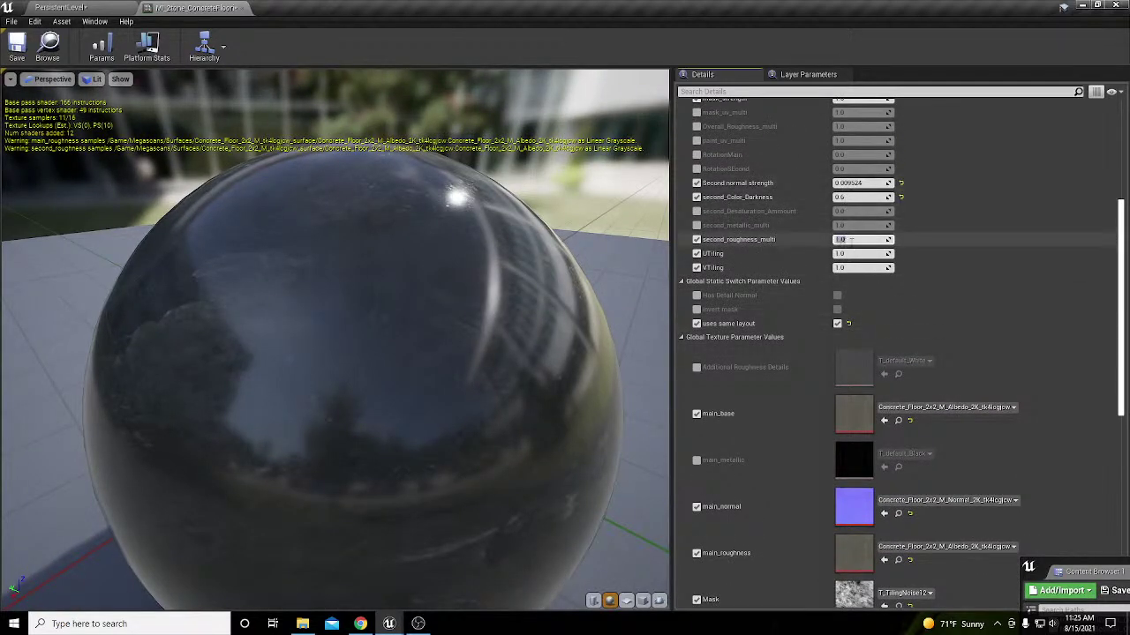
type("5")
key("Return")
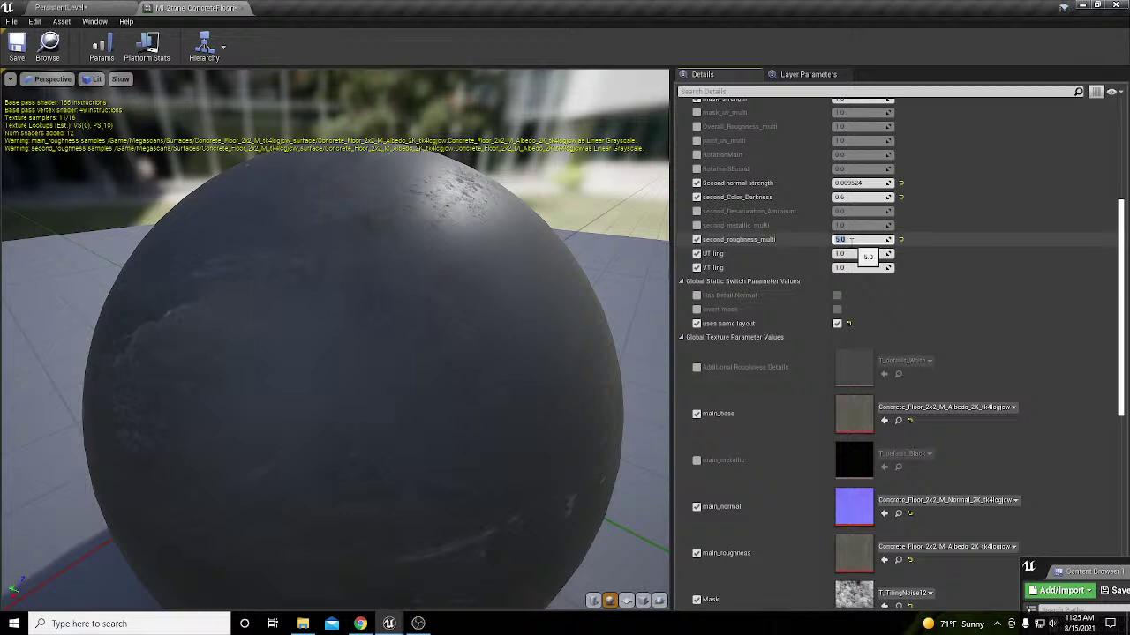
type("3")
key("Return")
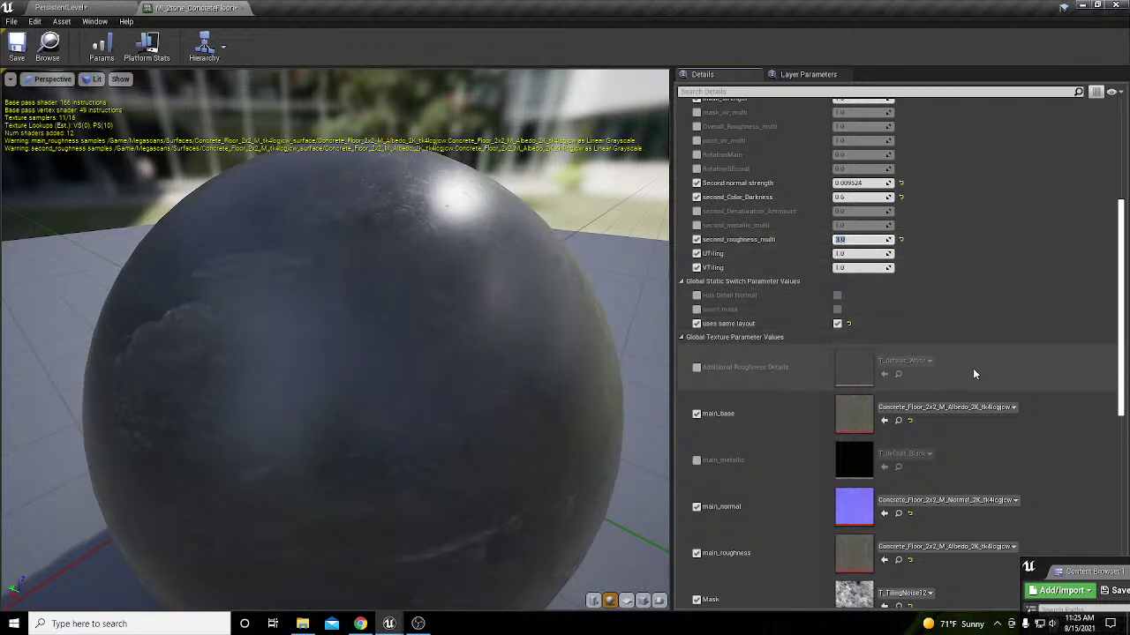
Step: Review the material instance's parameters, then return to the PersistentLevel and look at the floor inside the barn
scroll(987, 361, "down", 2)
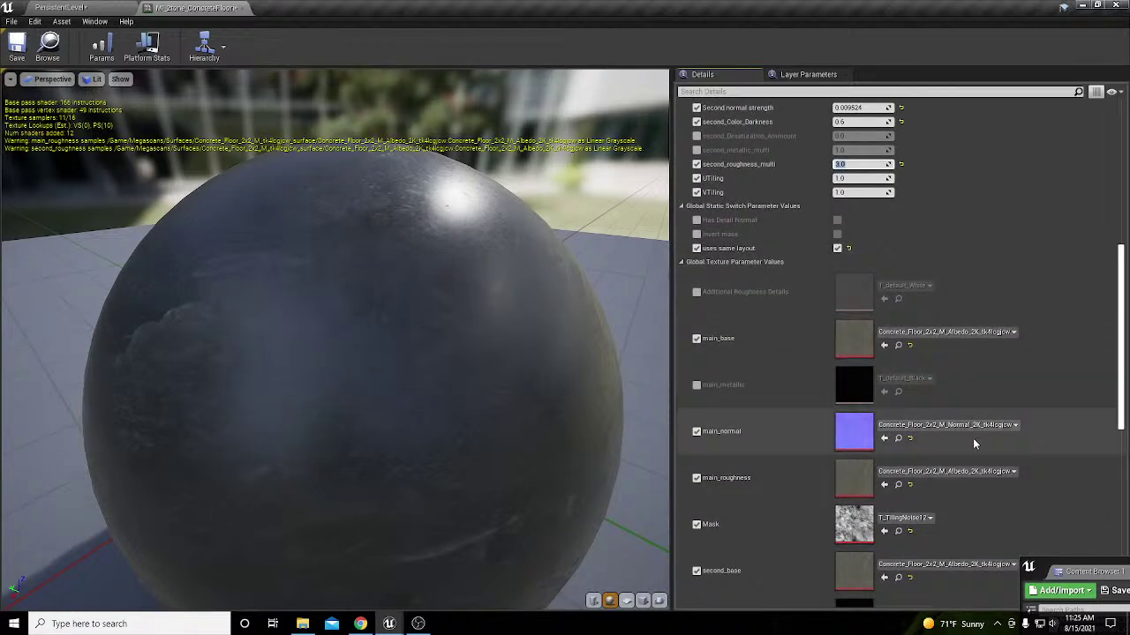
scroll(974, 444, "down", 2)
scroll(972, 441, "up", 3)
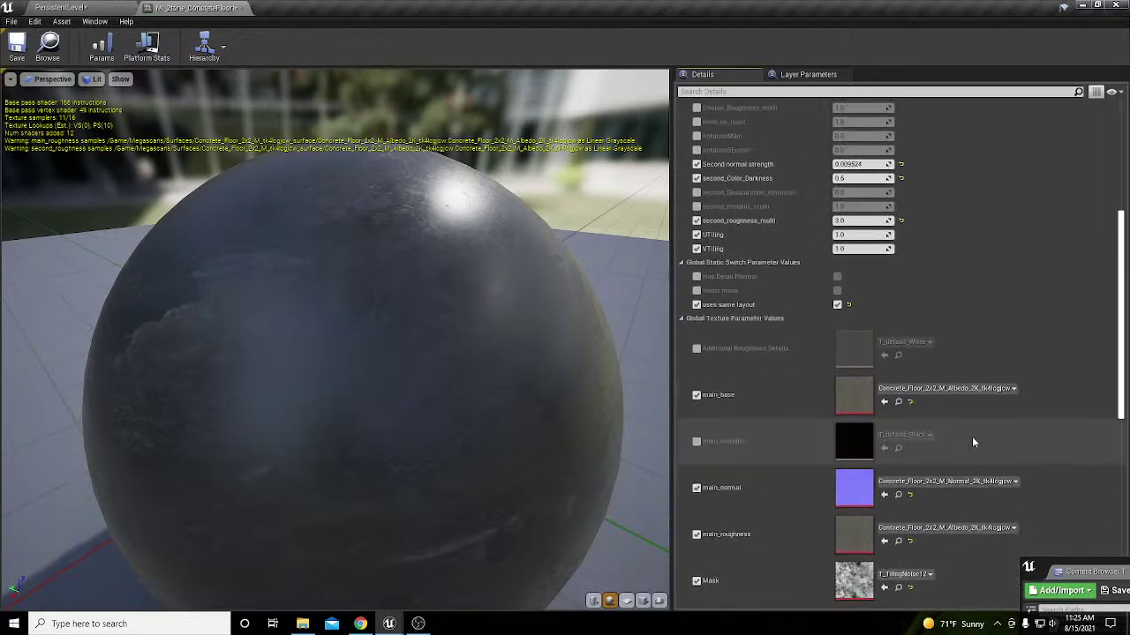
scroll(973, 443, "up", 5)
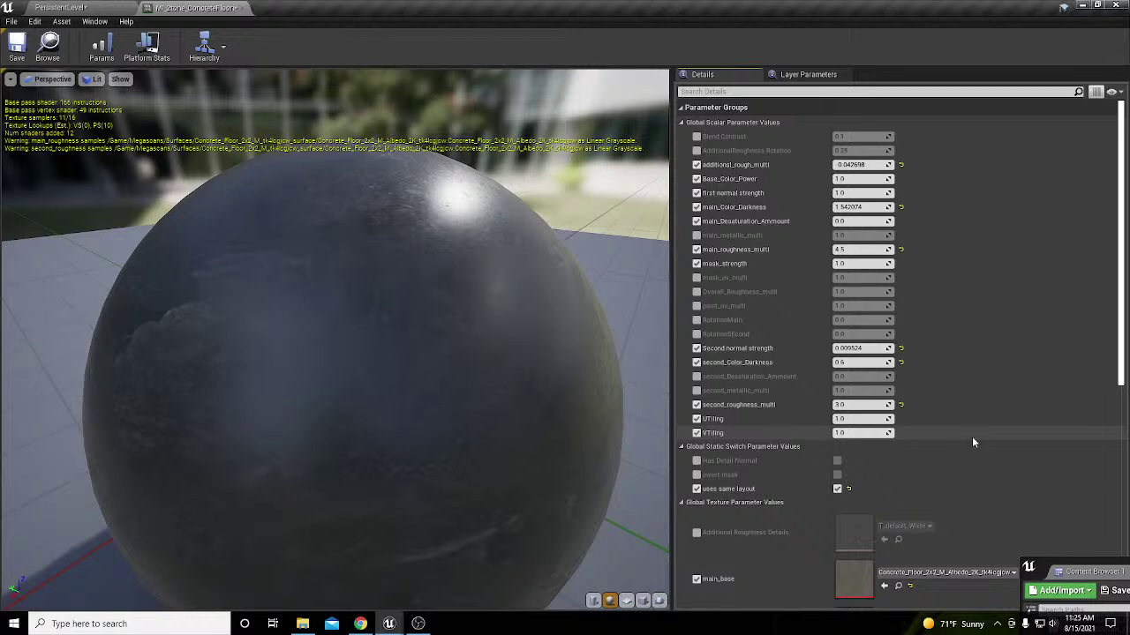
left_click(108, 8)
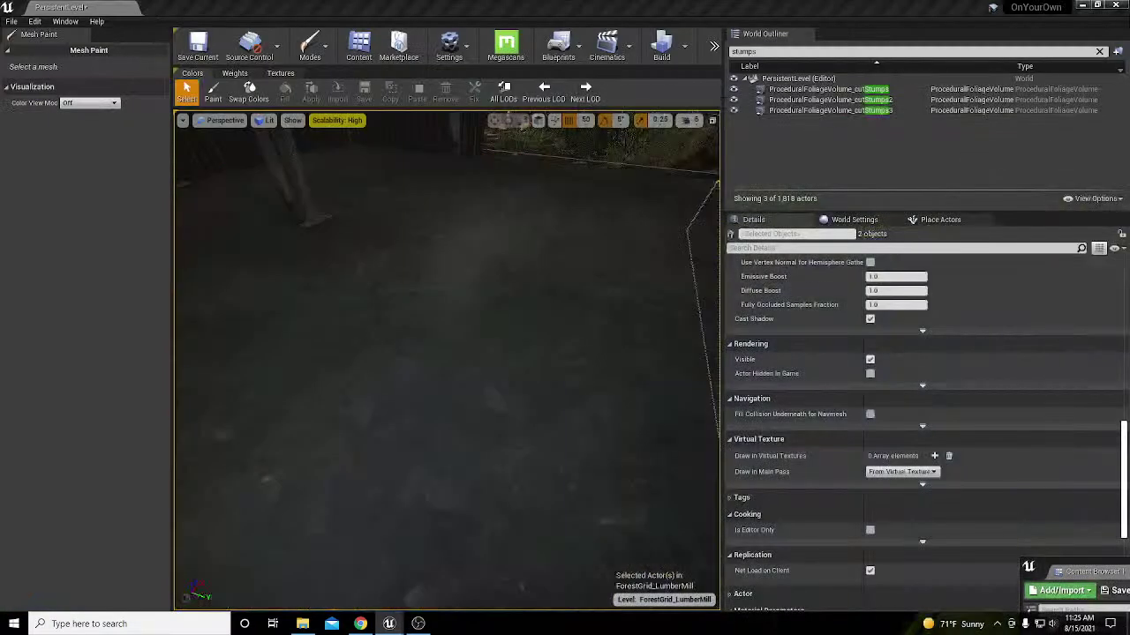
right_click_drag(484, 348, 498, 251)
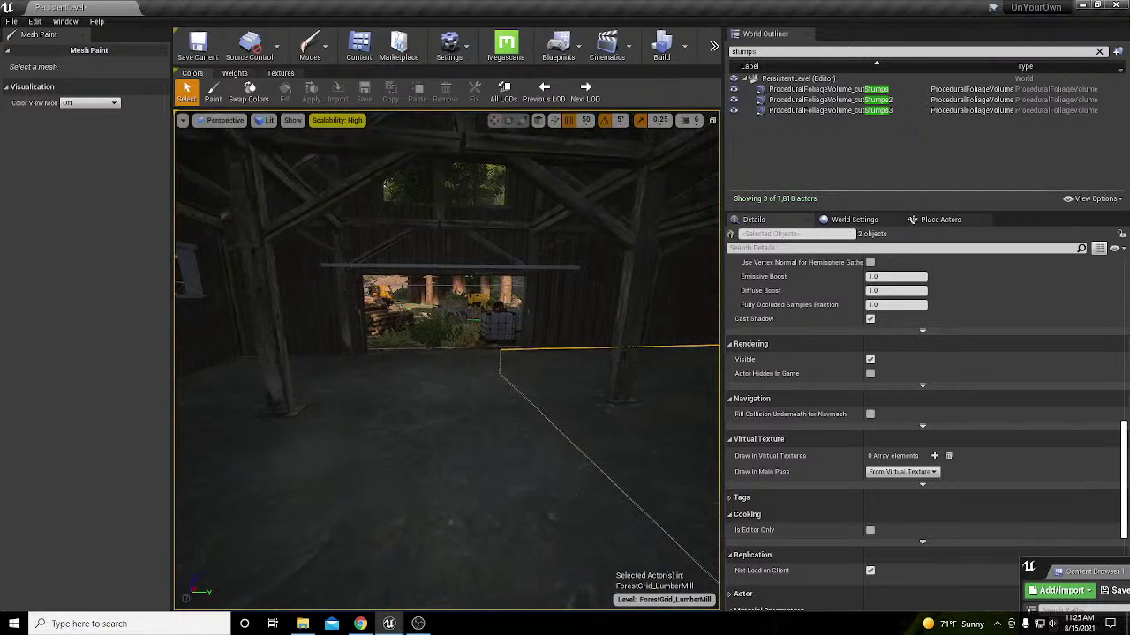
Step: Leave mesh painting, search the placeable actors for "neon", and place a BP_NeonLight02 near the barn's wooden post above the floor
left_click(940, 220)
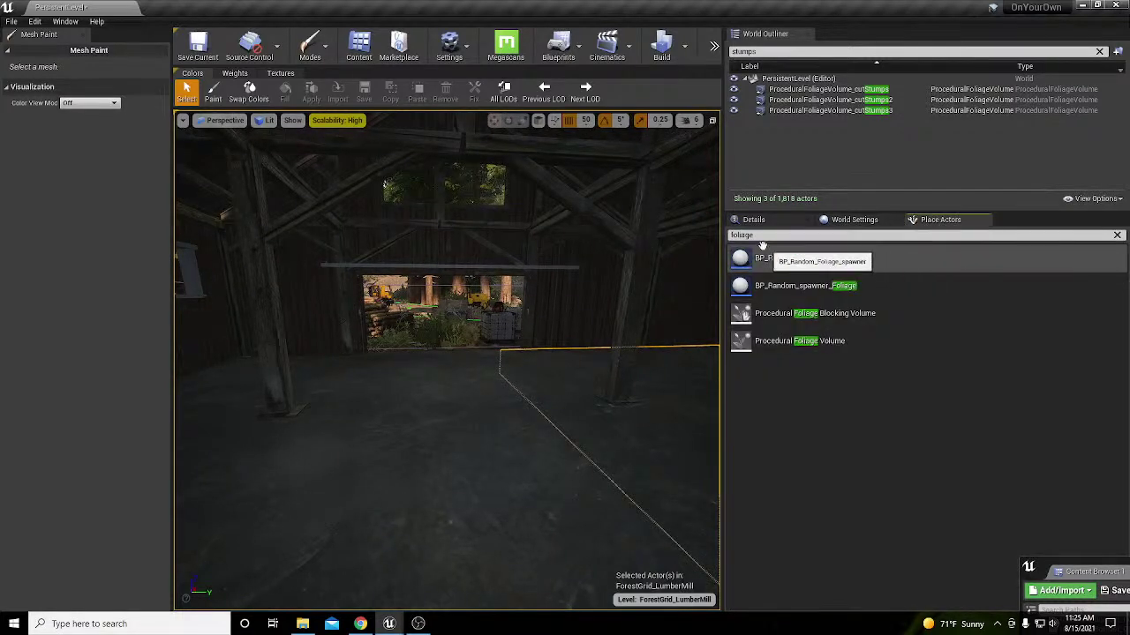
right_click_drag(403, 336, 400, 337)
key("shift+1")
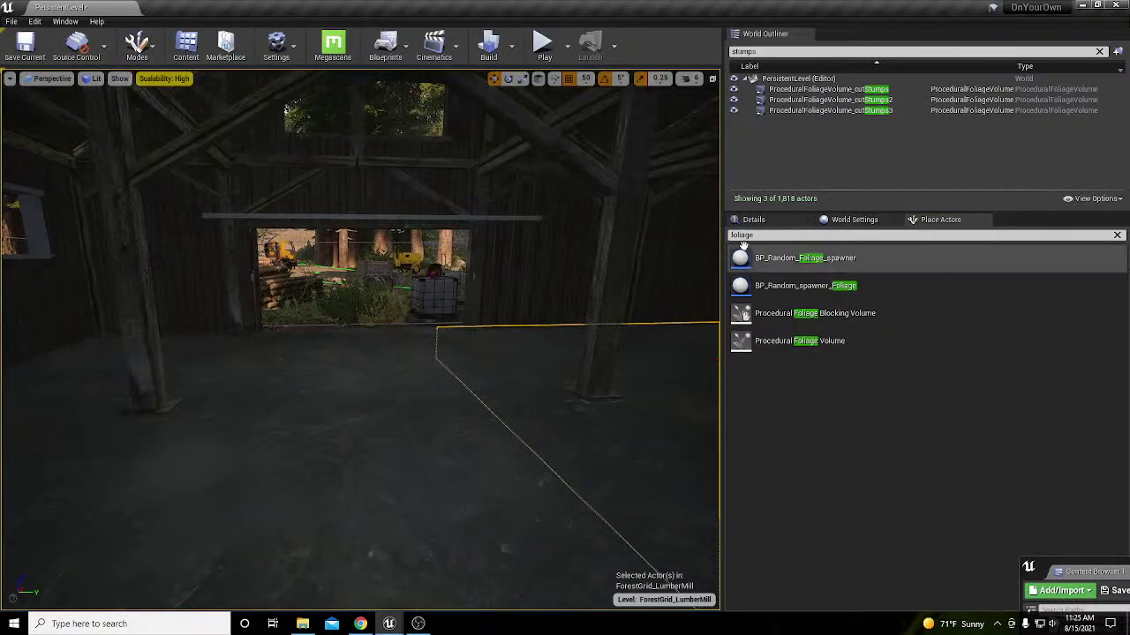
left_click(732, 235)
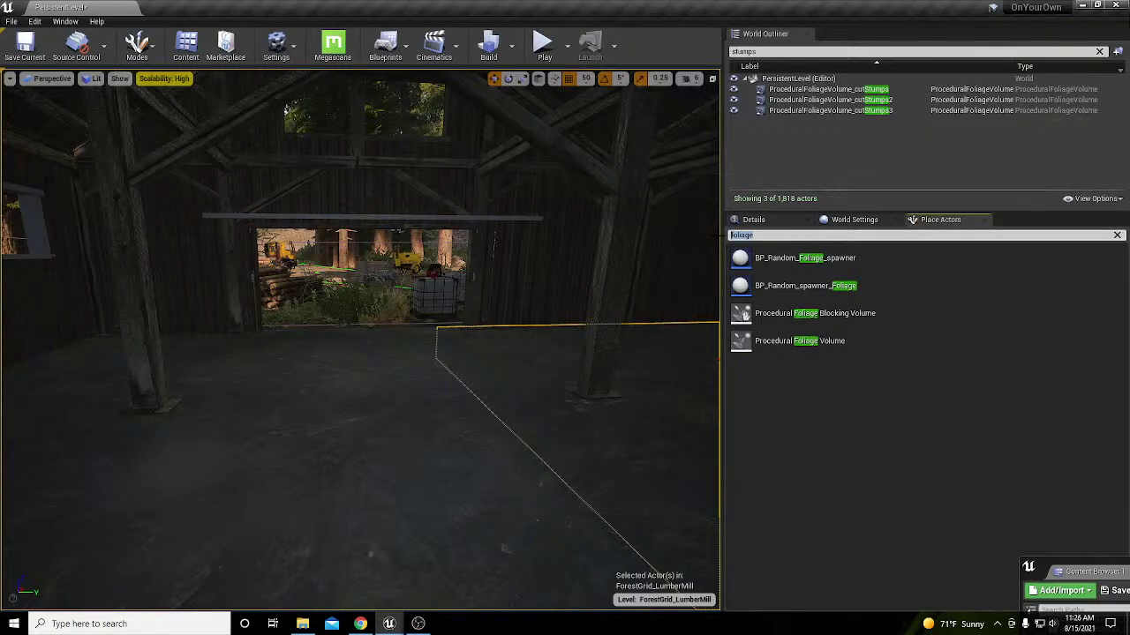
type("neon")
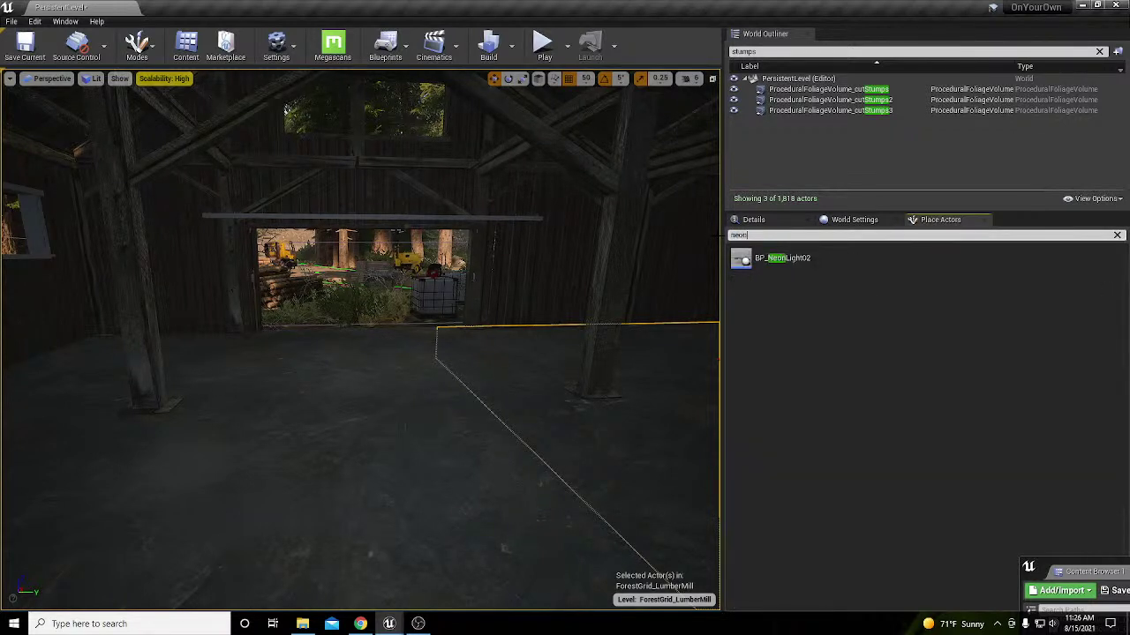
left_click_drag(747, 259, 222, 190)
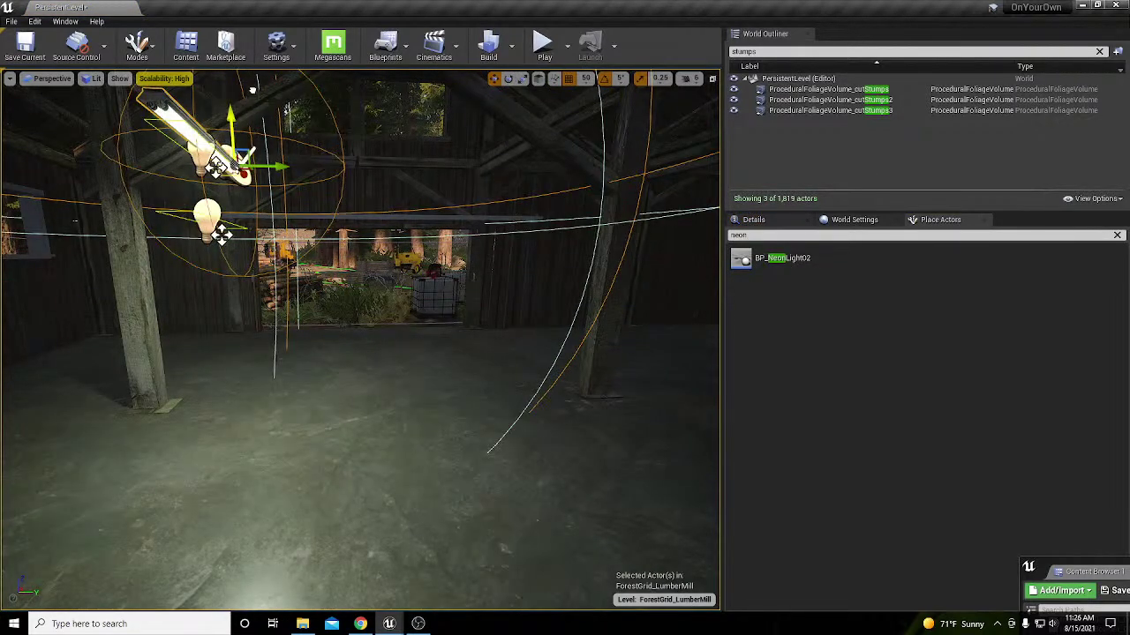
Step: Turn off Light Flicker on the placed BP_NeonLight02
right_click_drag(421, 339, 394, 379)
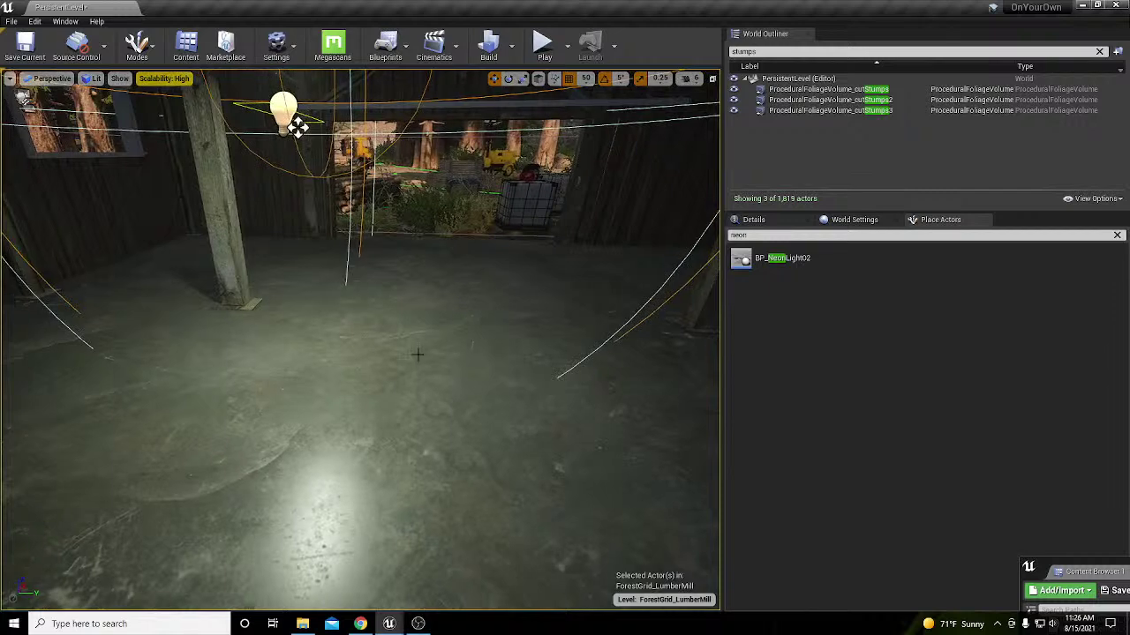
left_click(785, 222)
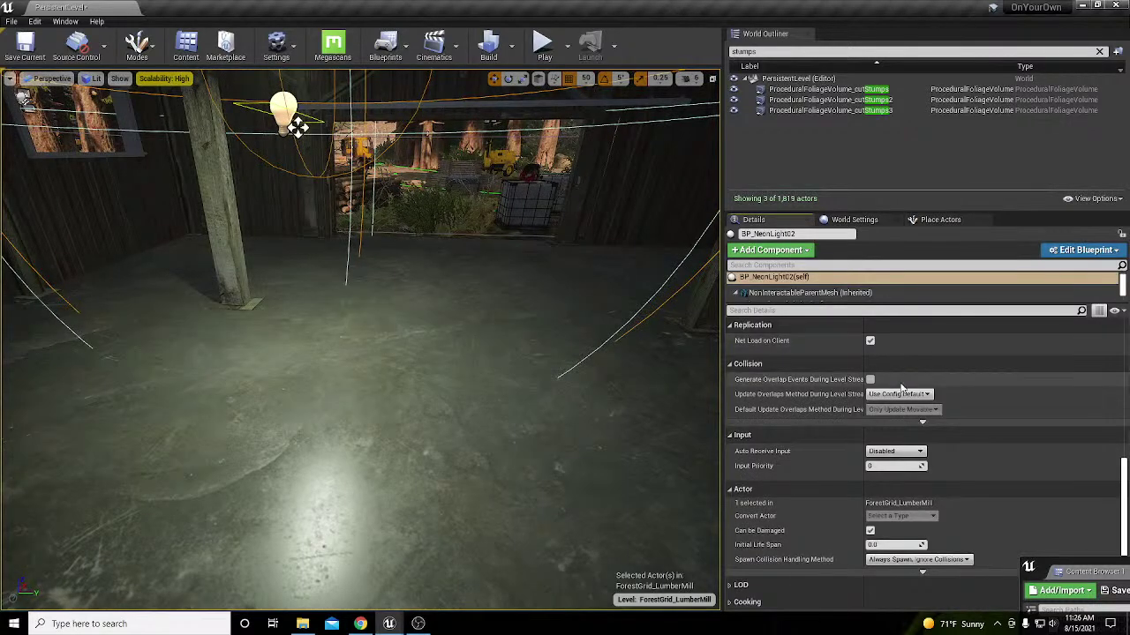
scroll(901, 390, "up", 5)
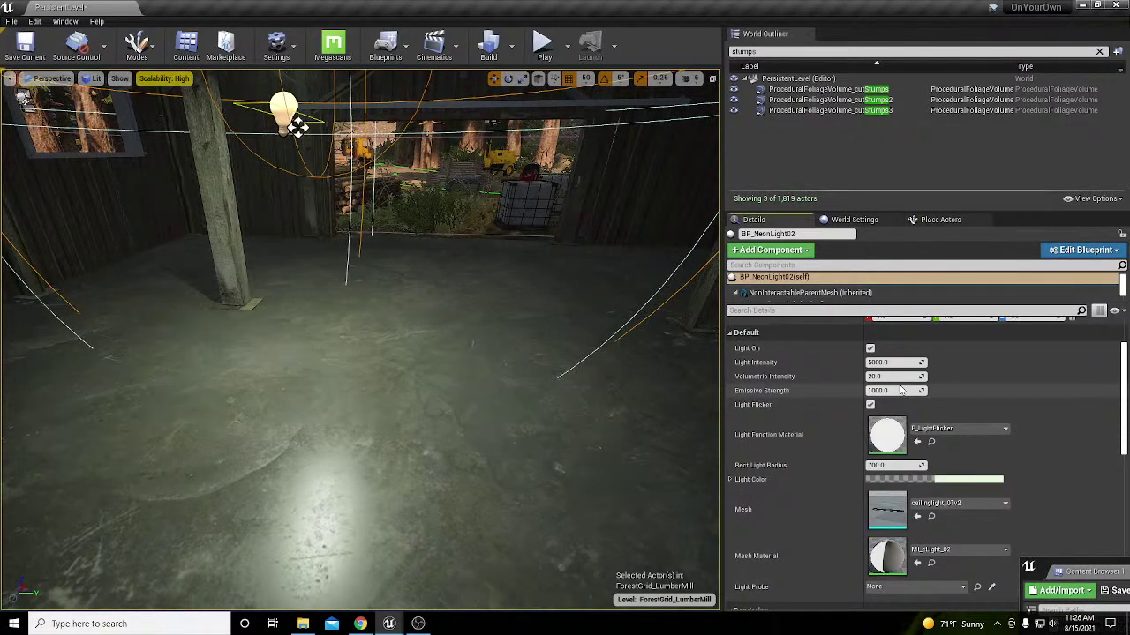
left_click(870, 404)
Step: Select Mill_floorPiece for mesh painting, then paint and erase white vertex colors beneath the neon light with brush size 1.0 and strength 0.5
mouse_move(507, 410)
right_mouse_down()
mouse_move(455, 406)
mouse_move(468, 405)
mouse_move(470, 422)
mouse_move(503, 426)
right_mouse_up()
left_click(435, 440)
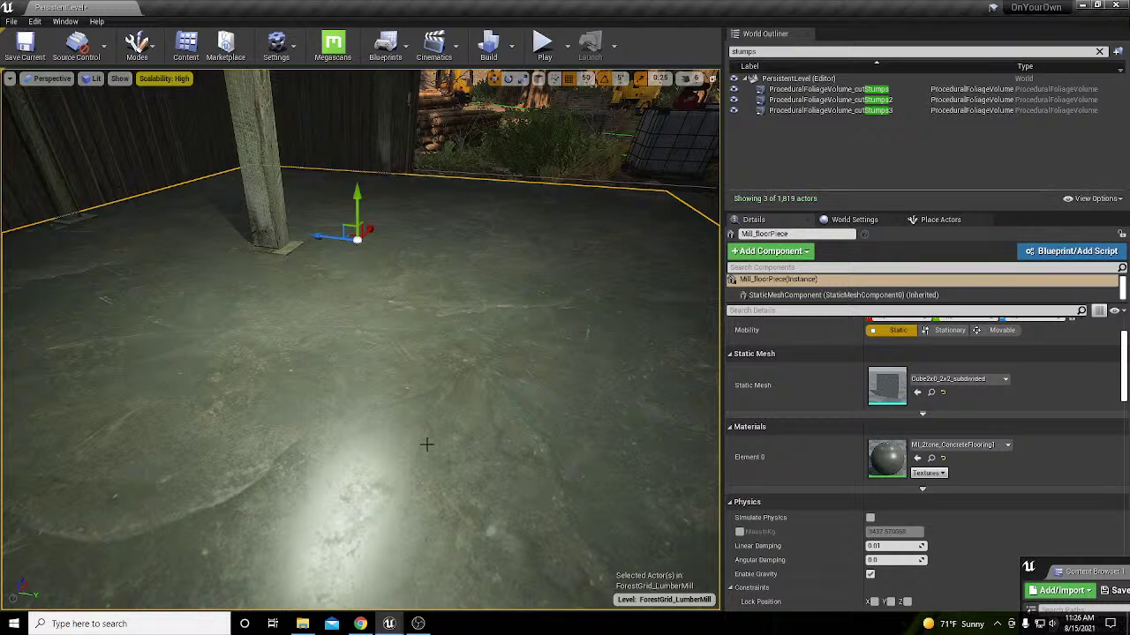
key("shift+4")
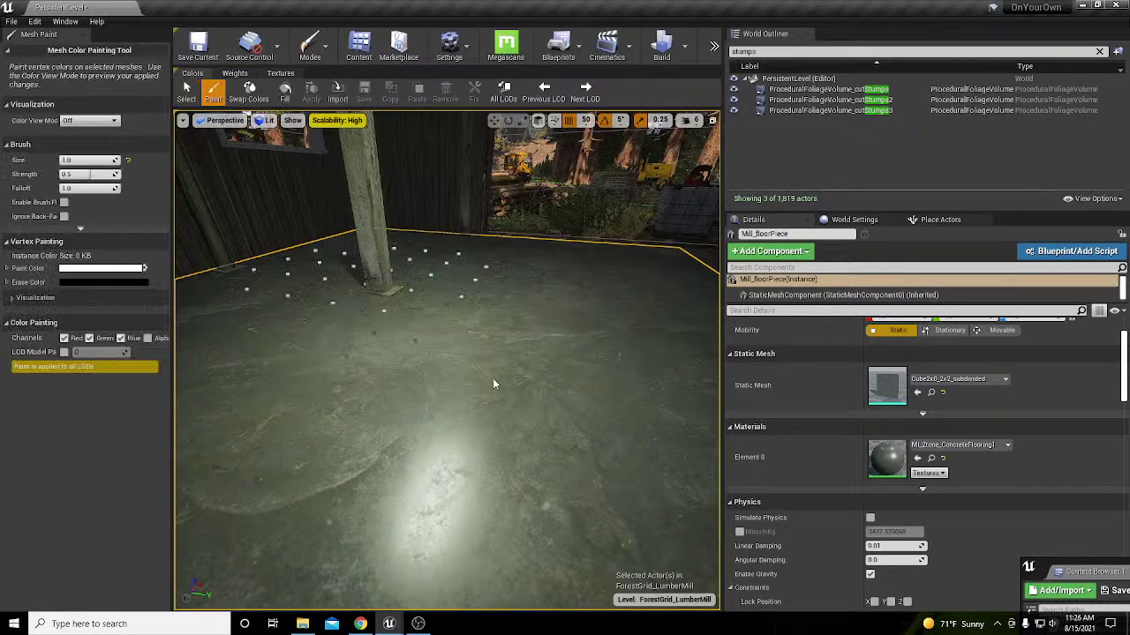
left_click(432, 366)
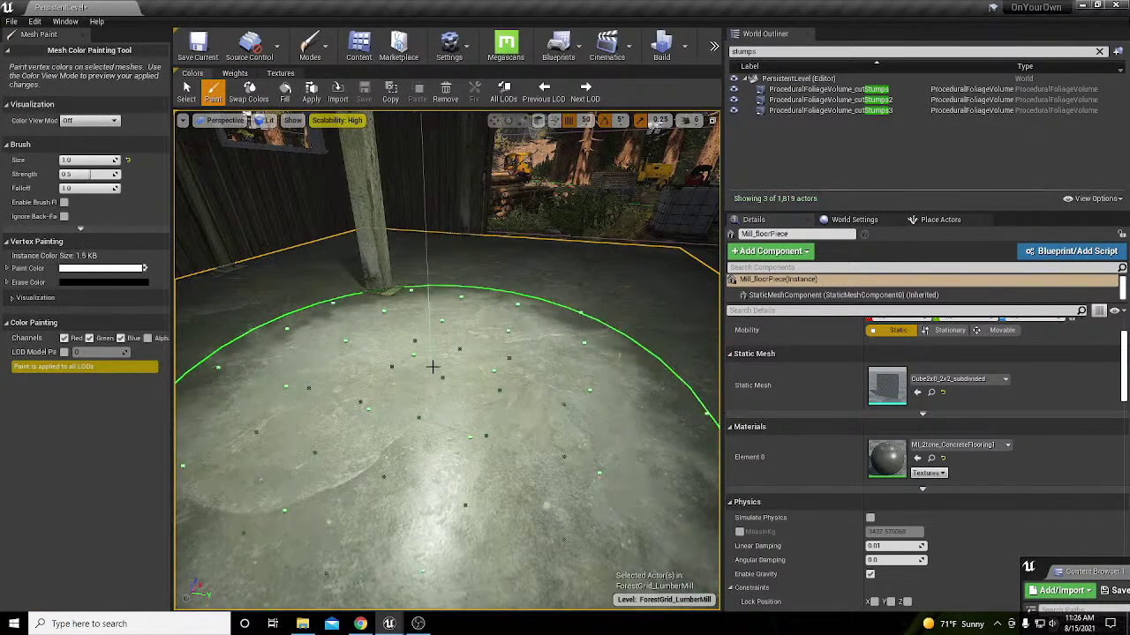
mouse_move(433, 367)
left_mouse_down("shift")
mouse_move(412, 391)
mouse_move(499, 351)
left_mouse_up("shift")
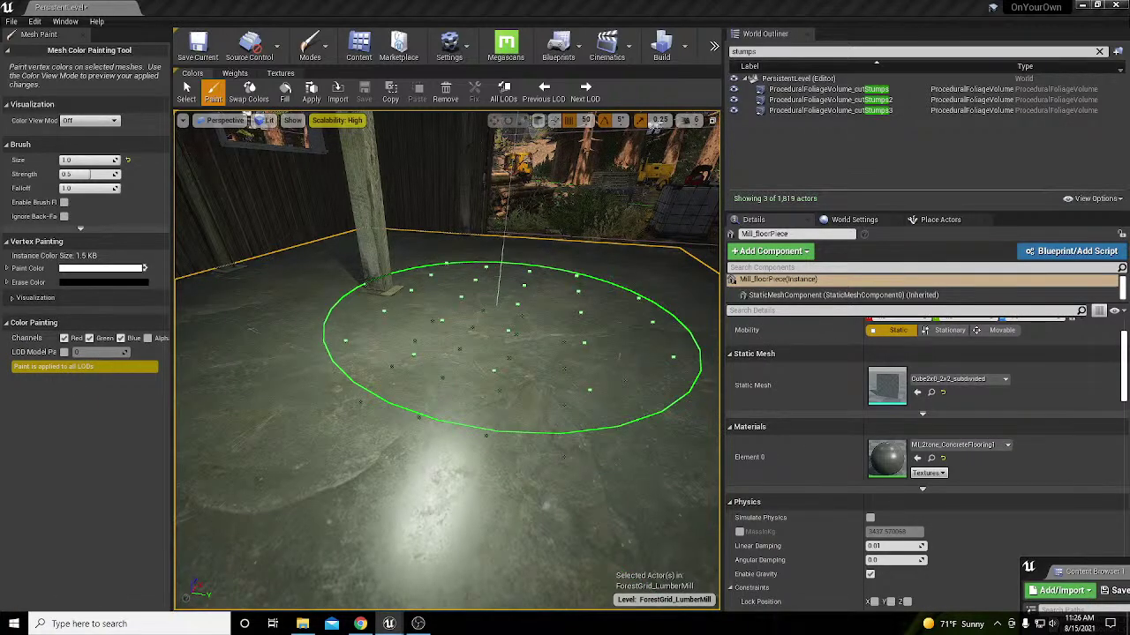
key("alt+Tab")
key("alt+Tab")
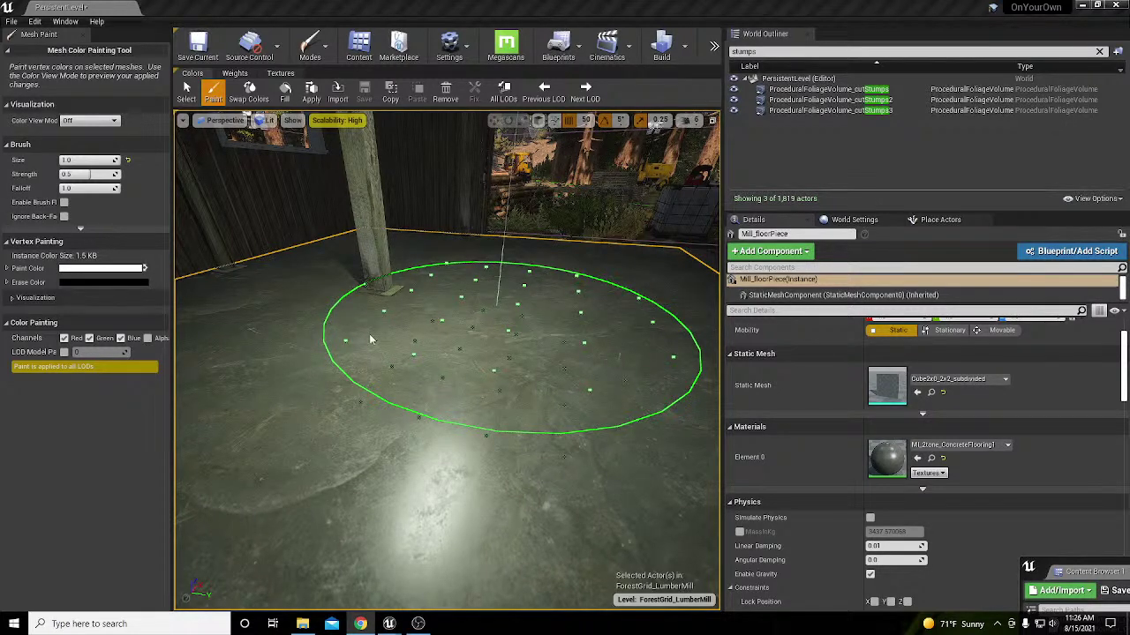
Step: Brush vertex colors on Mill_floorPiece around the neon light's reflection and check the concrete surface up close
scroll(512, 349, "up", 3)
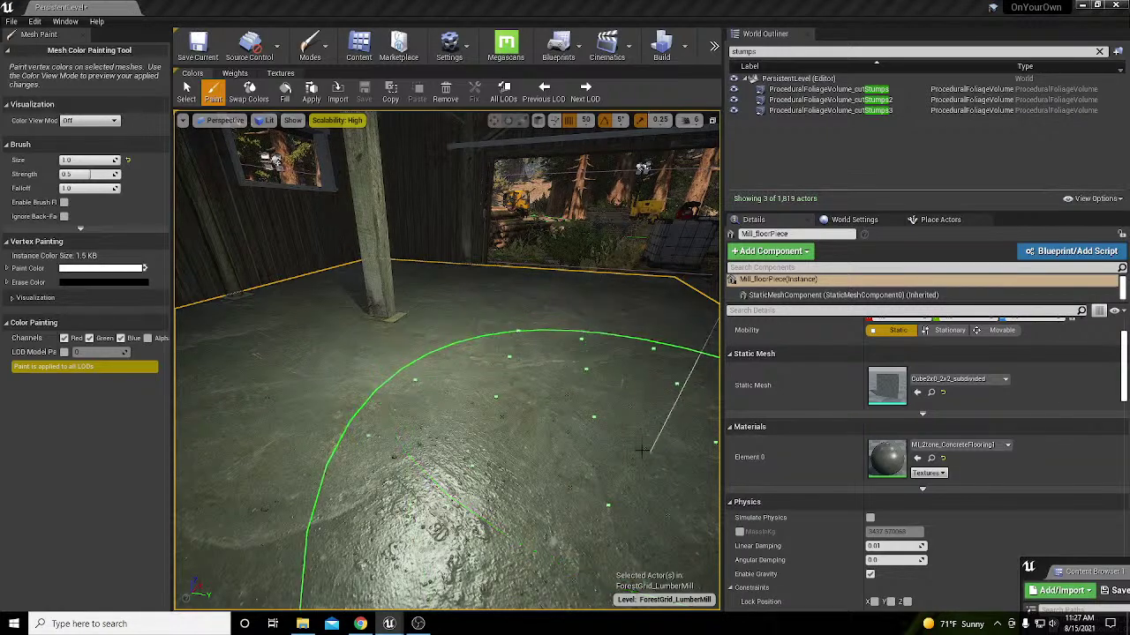
mouse_move(576, 355)
right_mouse_down()
mouse_move(555, 430)
mouse_move(582, 429)
mouse_move(552, 415)
right_mouse_up()
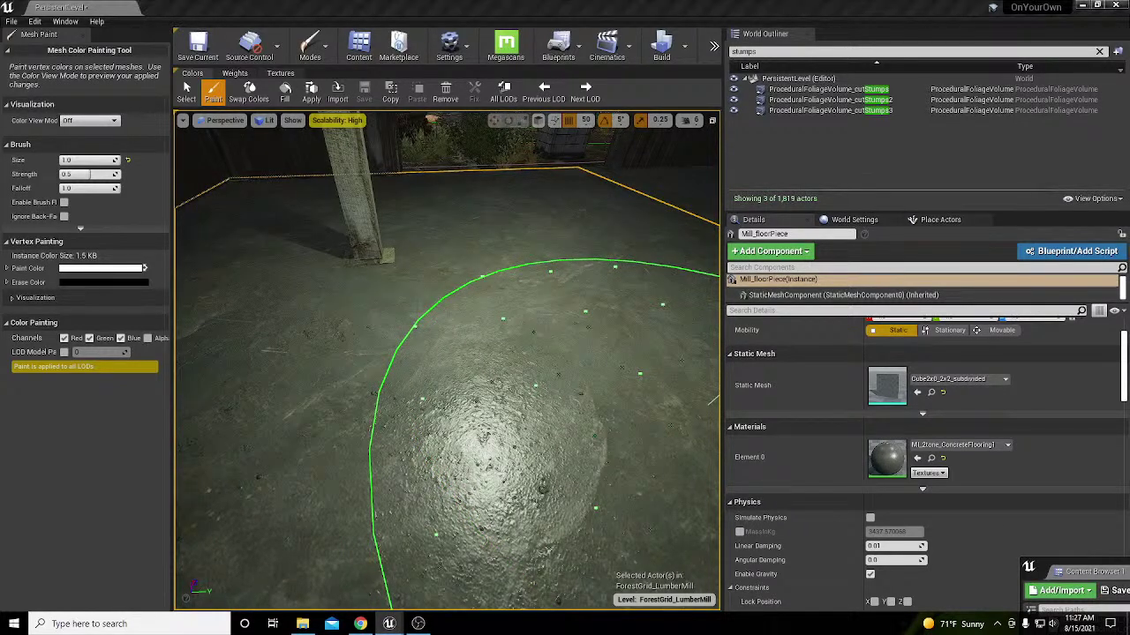
left_click(564, 432)
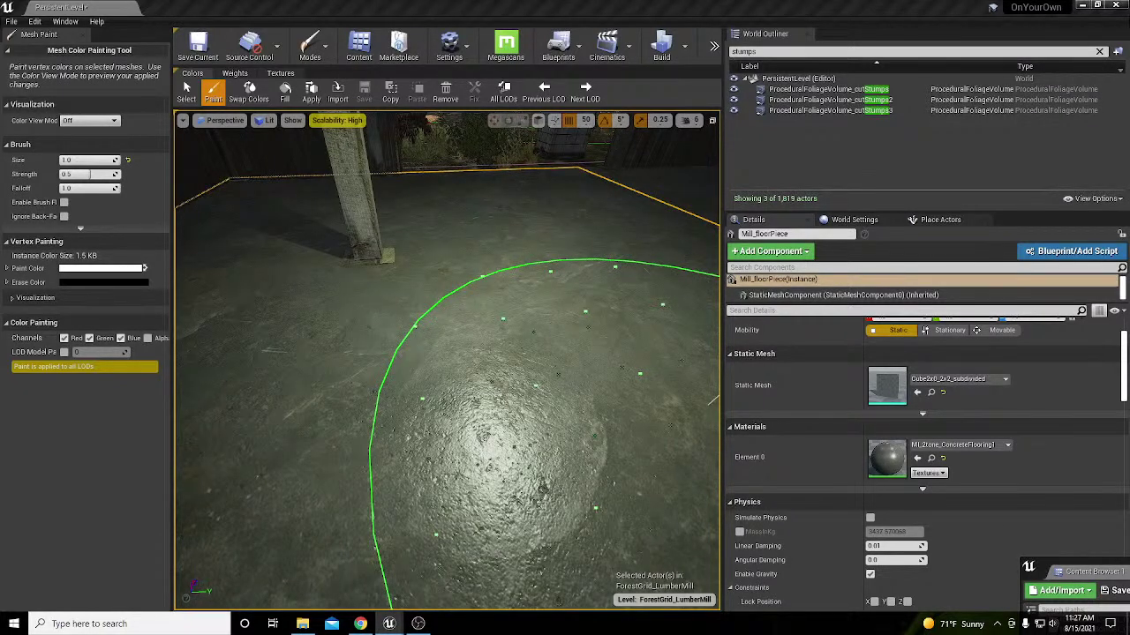
Step: Touch up the vertex colors on Mill_floorPiece around the neon light's reflection and leave mesh painting
left_click(565, 433)
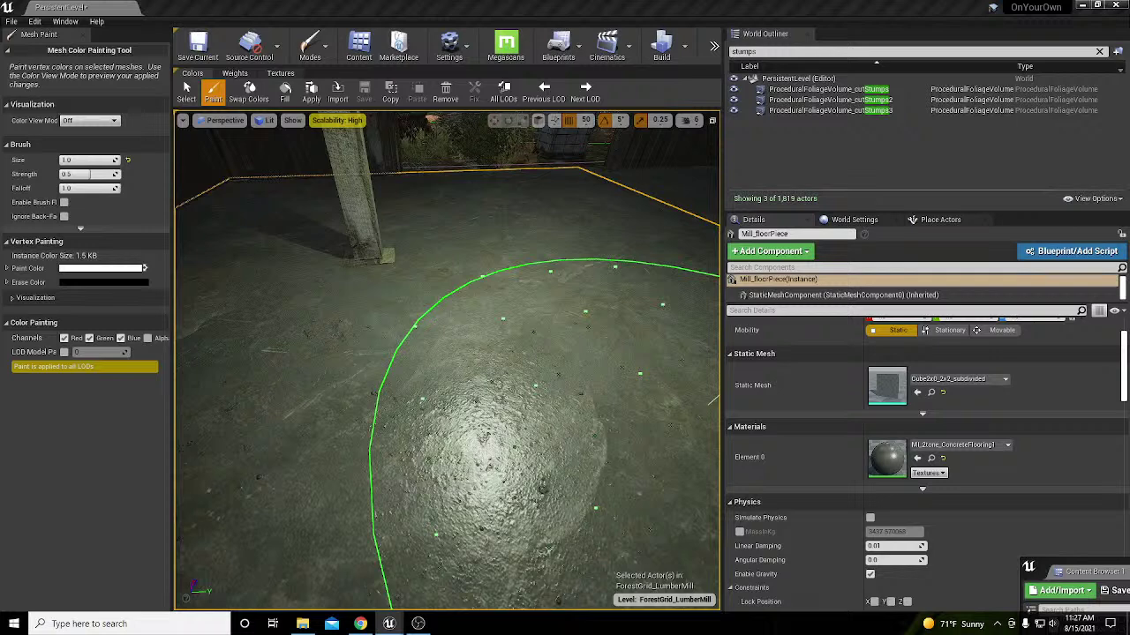
left_click(564, 433)
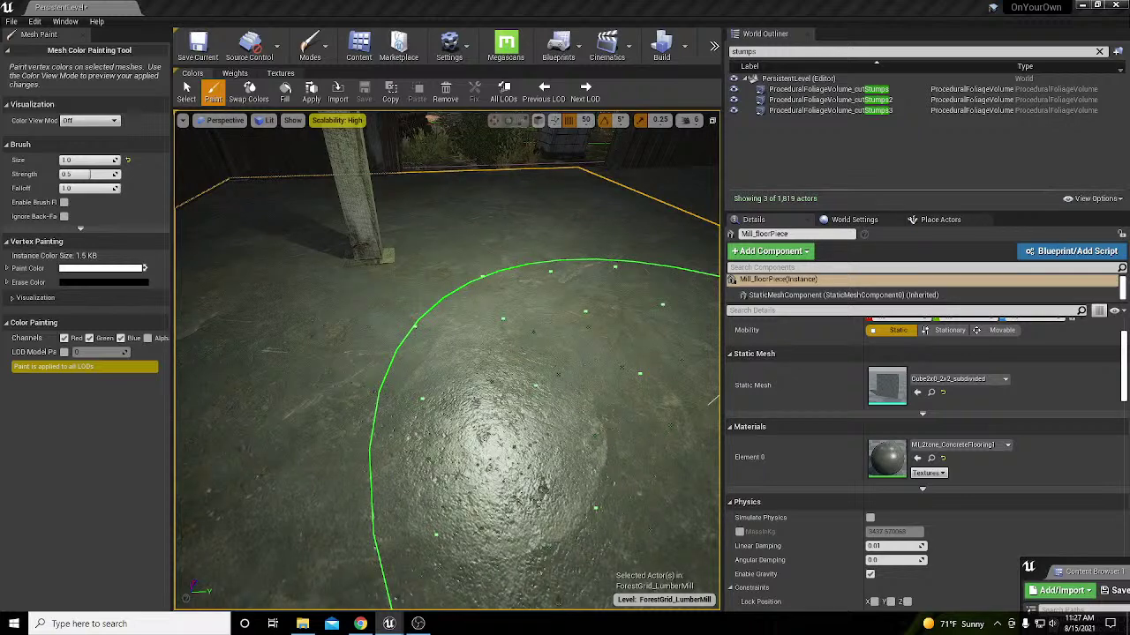
left_click(435, 323)
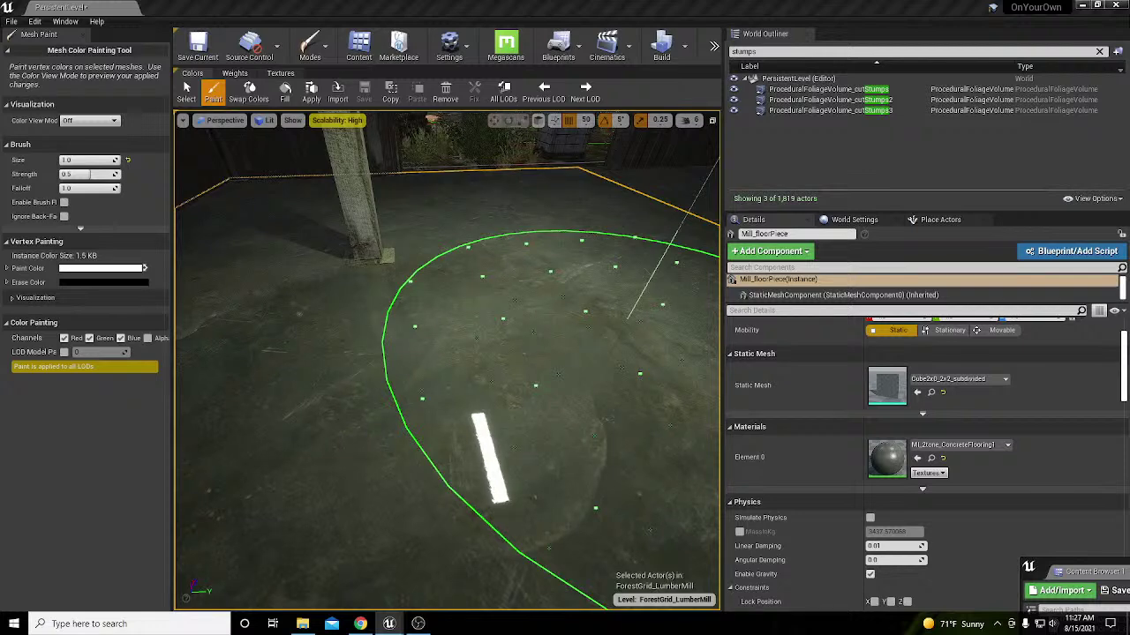
mouse_move(565, 300)
right_mouse_down()
mouse_move(512, 294)
mouse_move(536, 290)
right_mouse_up()
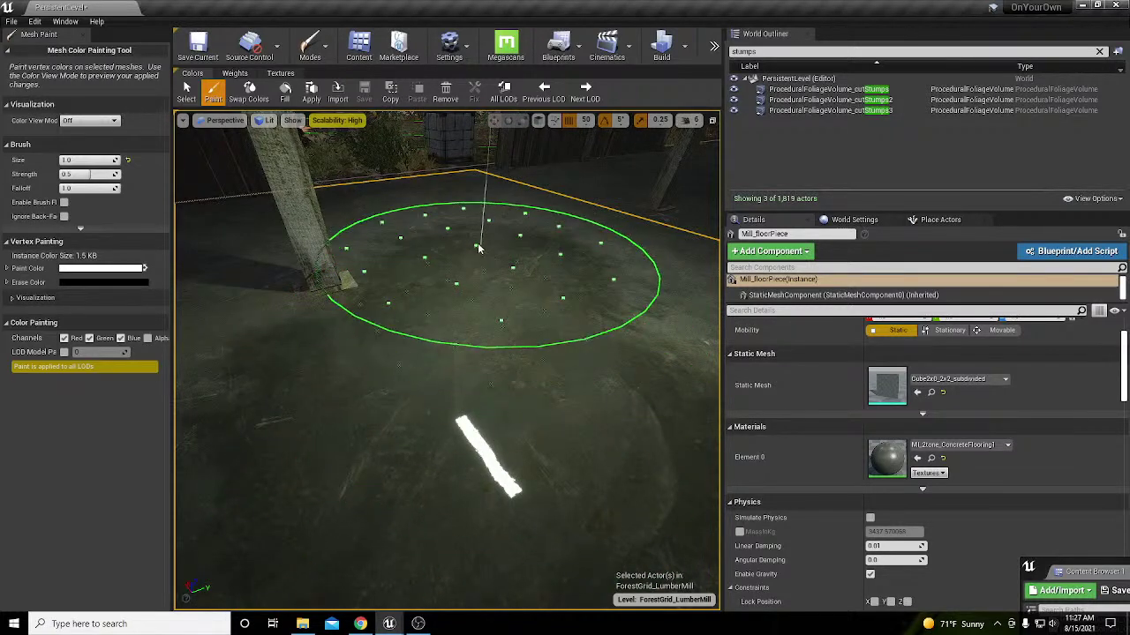
mouse_move(504, 320)
left_mouse_down()
mouse_move(381, 321)
mouse_move(391, 342)
mouse_move(487, 327)
left_mouse_up()
mouse_move(487, 327)
right_mouse_down()
mouse_move(569, 350)
mouse_move(477, 324)
mouse_move(382, 330)
mouse_move(388, 344)
mouse_move(599, 143)
right_mouse_up()
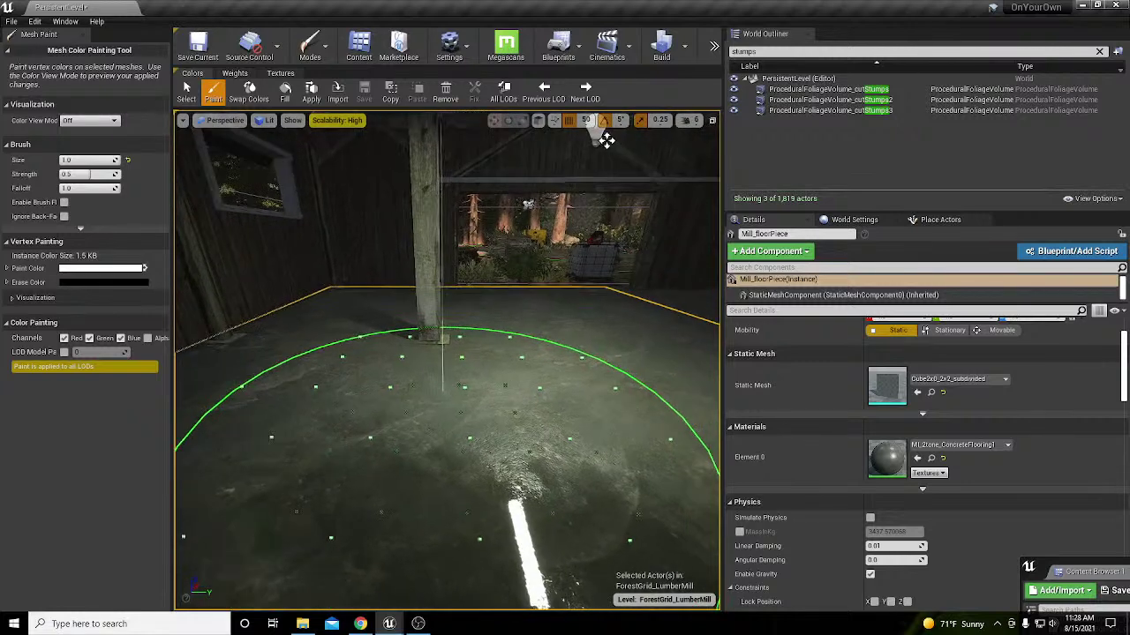
mouse_move(439, 392)
right_mouse_down()
mouse_move(462, 397)
mouse_move(436, 398)
right_mouse_up()
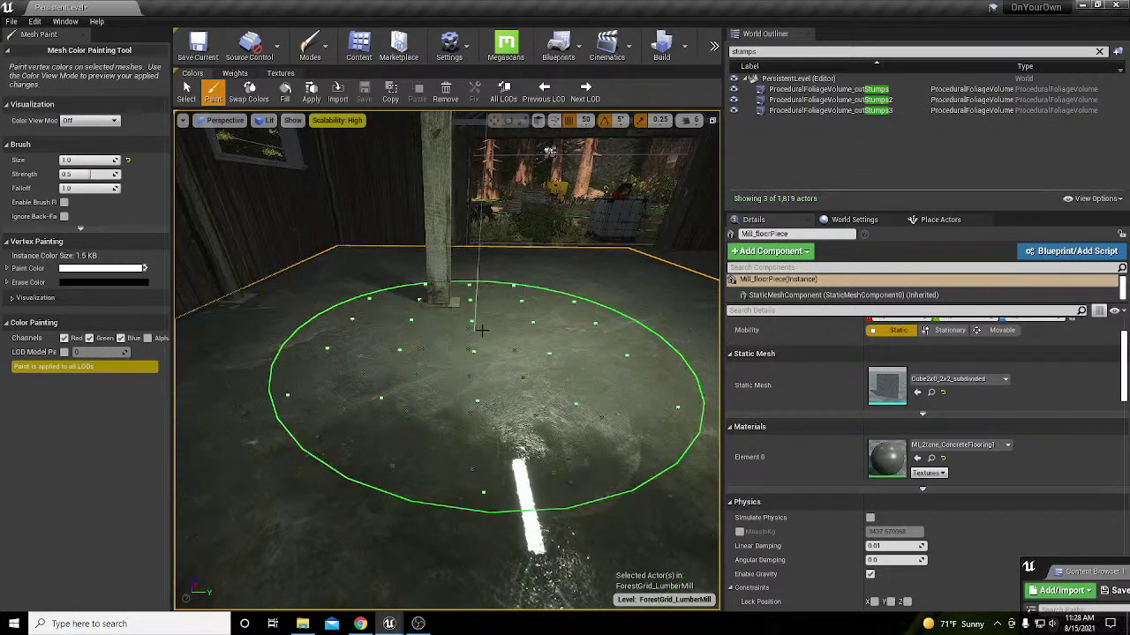
right_click_drag(491, 329, 494, 352)
key("shift+1")
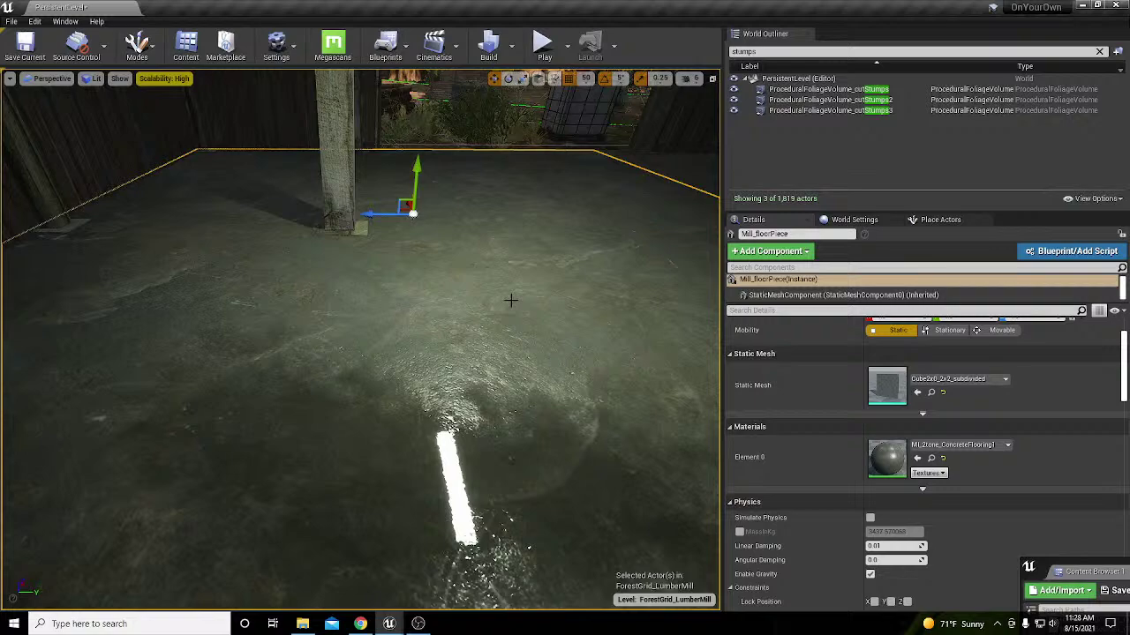
Step: Duplicate Mill_floorPiece onto the adjacent dirt area, with the copy's edge meeting the lit floor piece
key("s")
mouse_move(530, 294)
right_mouse_down()
mouse_move(486, 297)
mouse_move(516, 305)
right_mouse_up()
key("d")
key("s")
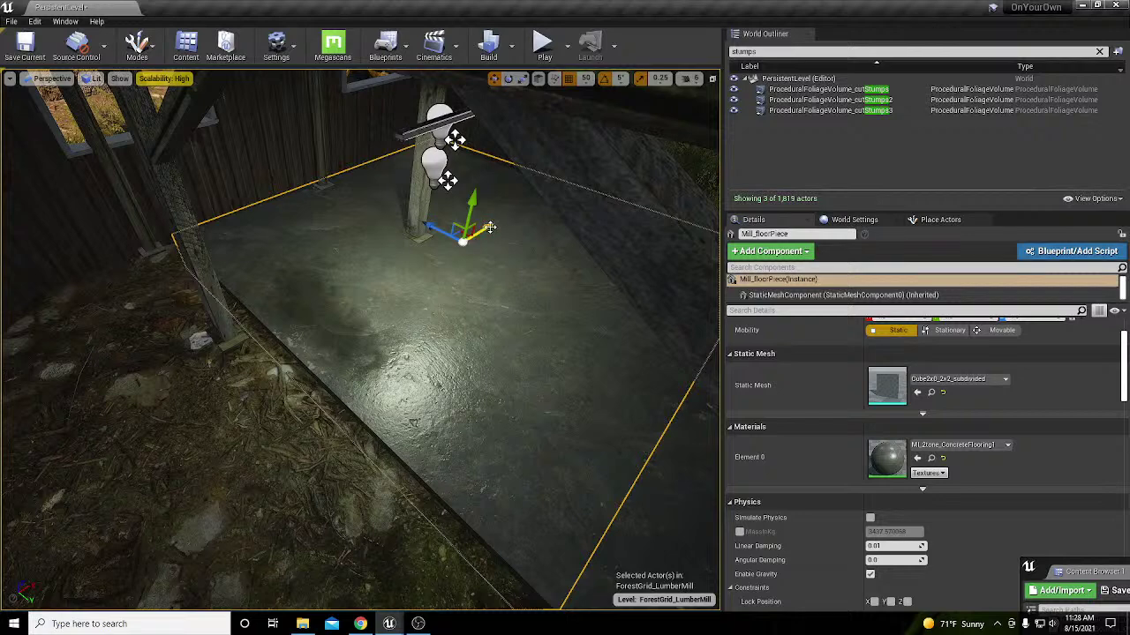
left_click_drag(489, 228, 75, 457, "alt")
key("f")
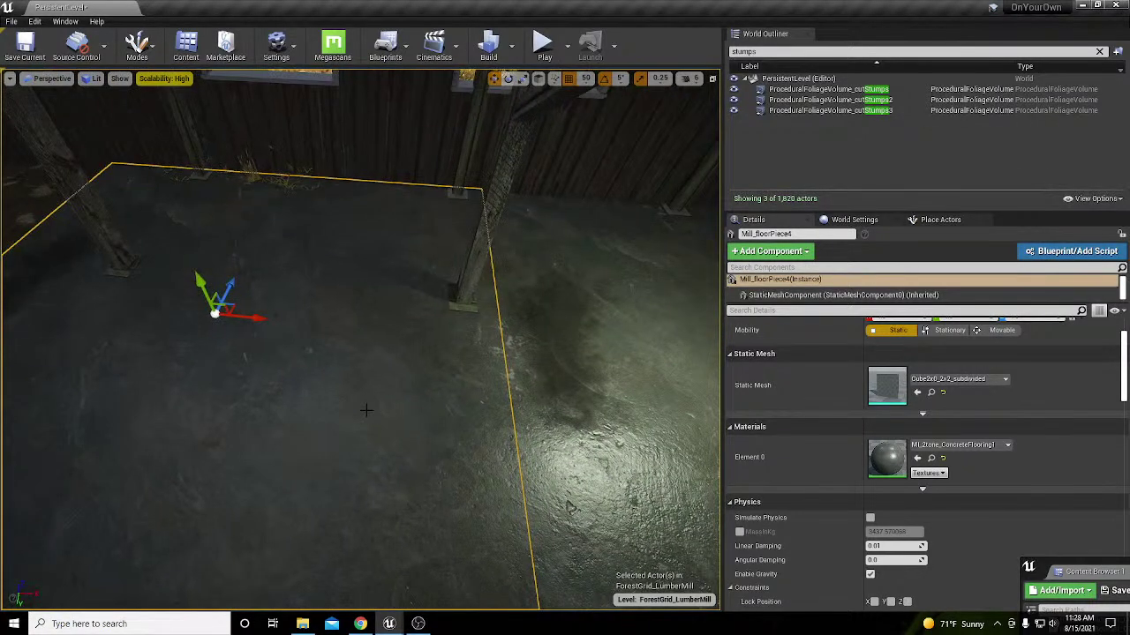
key("shift+4")
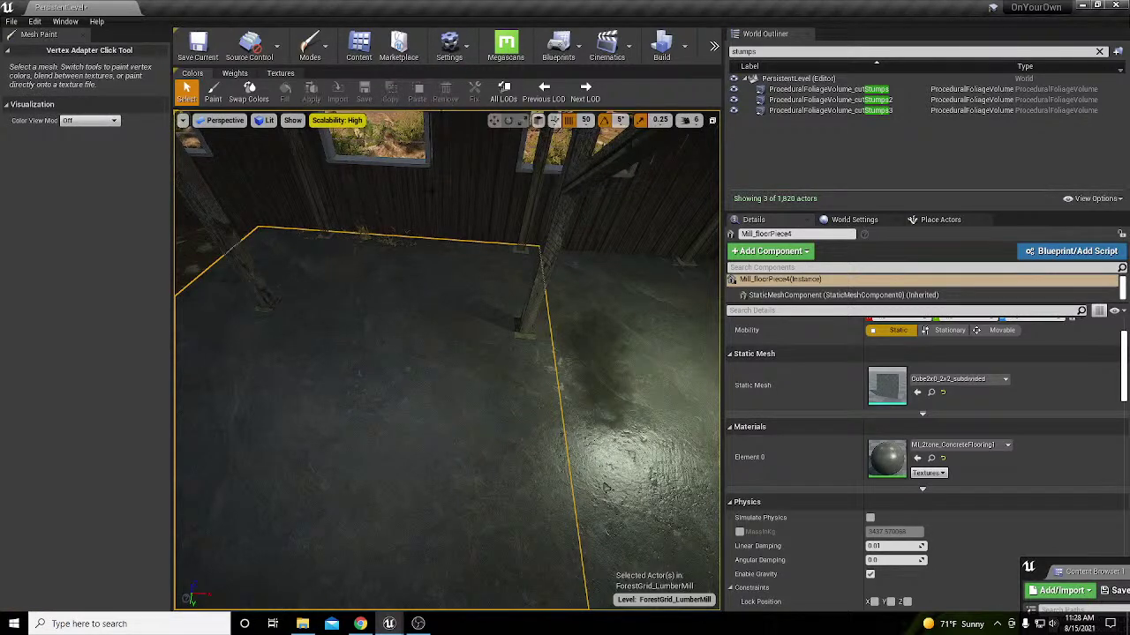
mouse_move(462, 300)
right_mouse_down()
mouse_move(397, 300)
mouse_move(618, 282)
mouse_move(618, 296)
mouse_move(671, 300)
right_mouse_up()
key("shift+1")
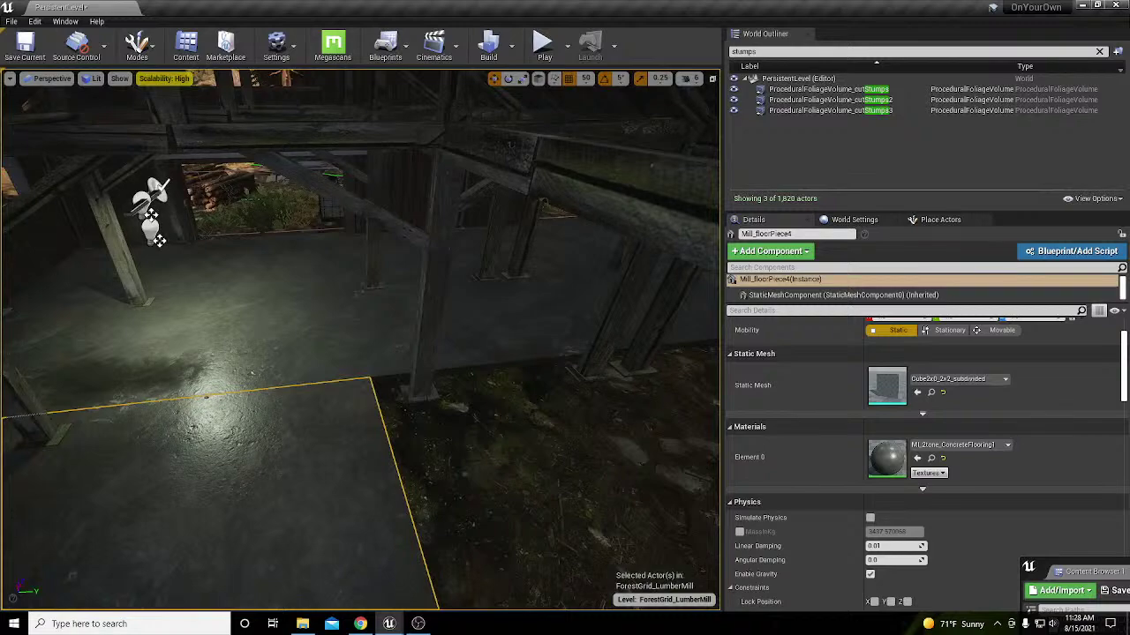
Step: Select two neighbouring floor pieces and duplicate them sideways over the bare dirt beside them
left_click(468, 311)
right_click_drag(468, 311, 503, 311)
left_click(525, 310, "ctrl")
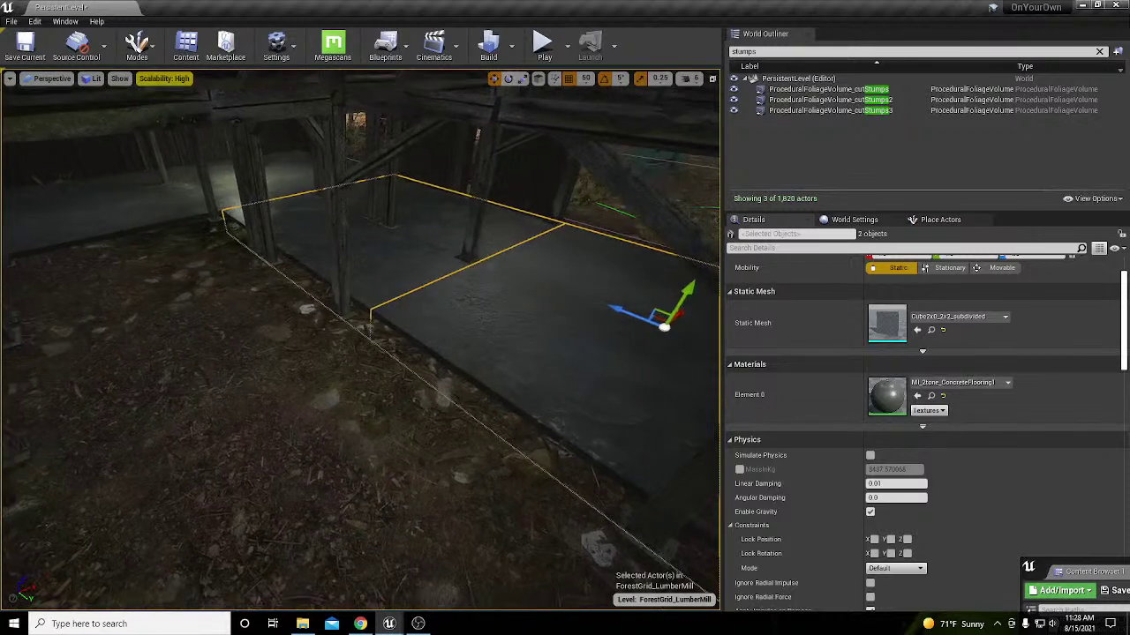
left_click_drag(682, 314, 427, 425, "alt")
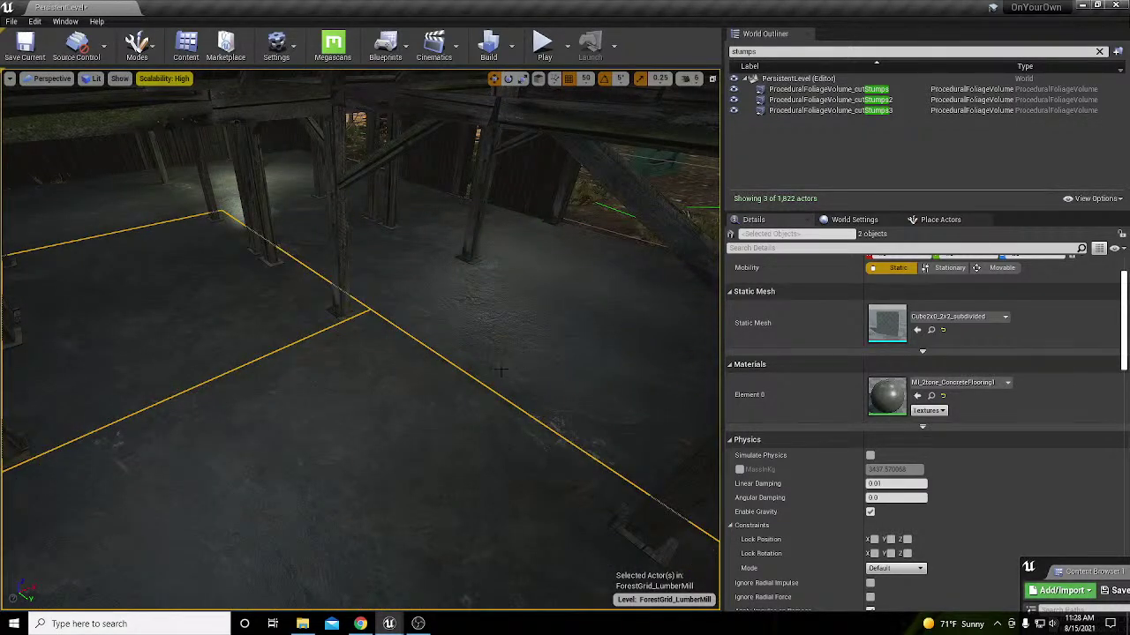
Step: Duplicate a row of three floor pieces, shift the copies toward the barn's far end, and copy that row sideways over the remaining dirt
right_click_drag(500, 370, 483, 362)
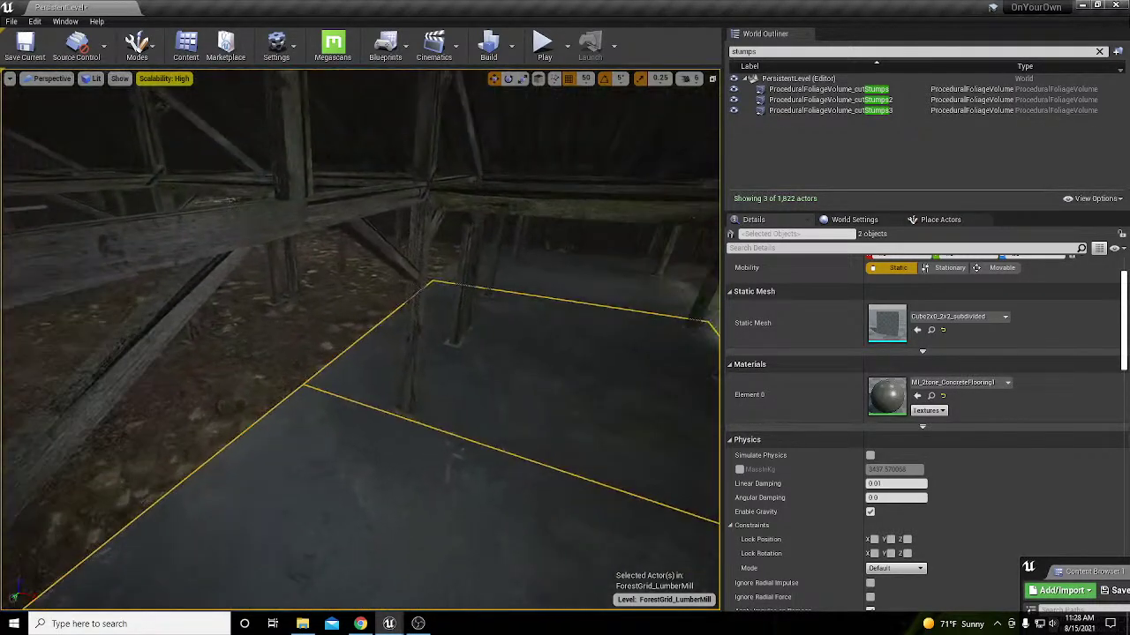
left_click(558, 288, "ctrl")
left_click_drag(610, 277, 551, 281, "alt")
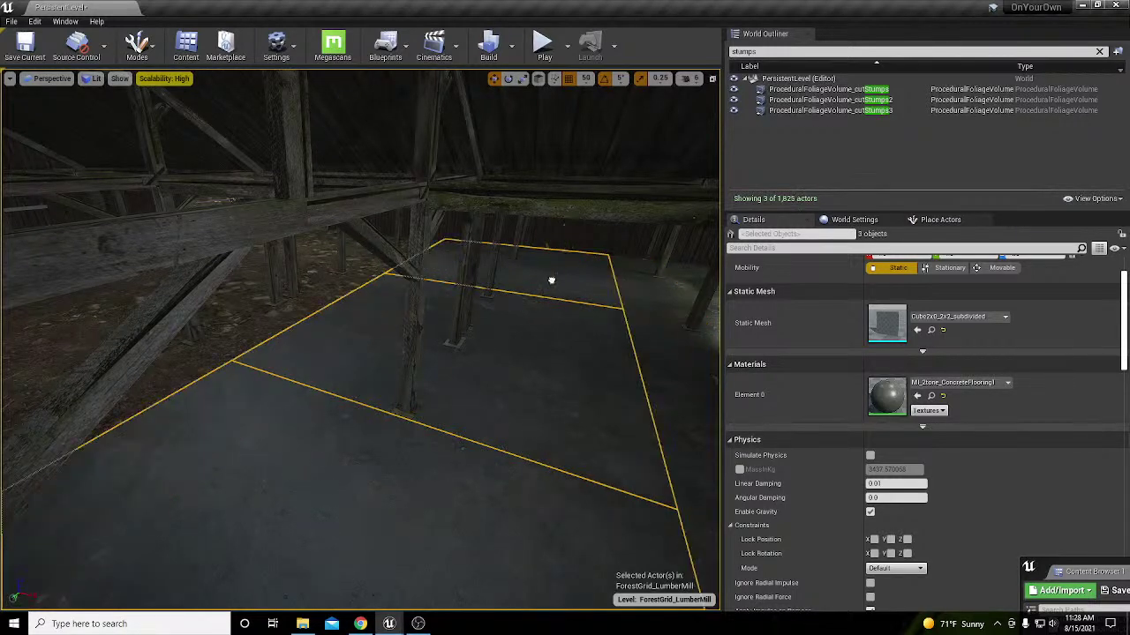
right_click_drag(528, 319, 379, 347)
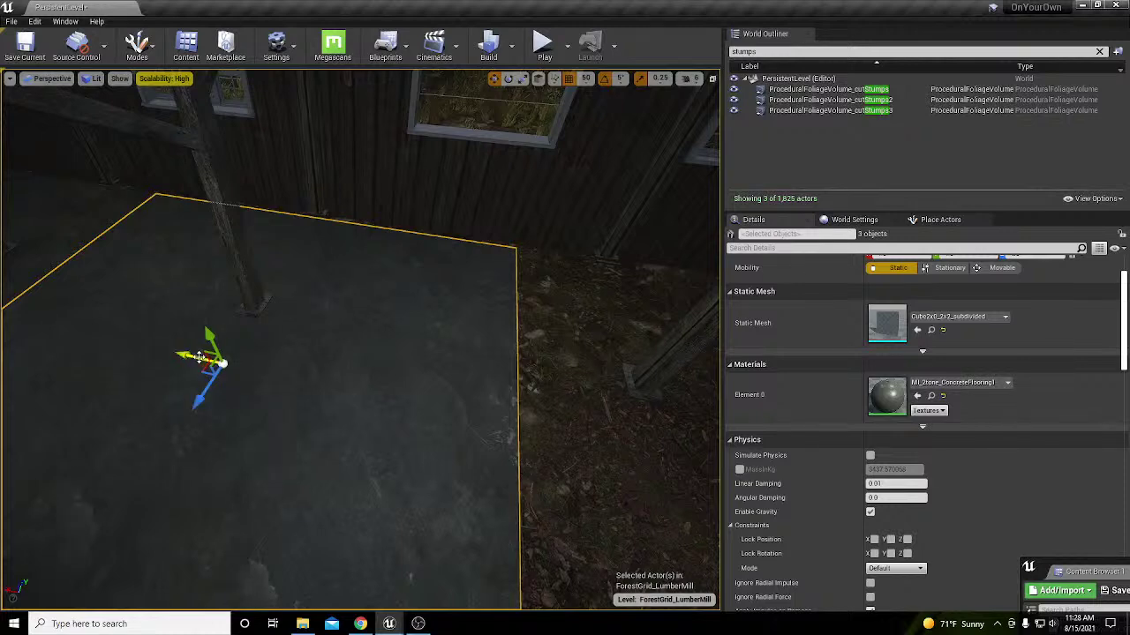
left_click_drag(199, 356, 649, 392)
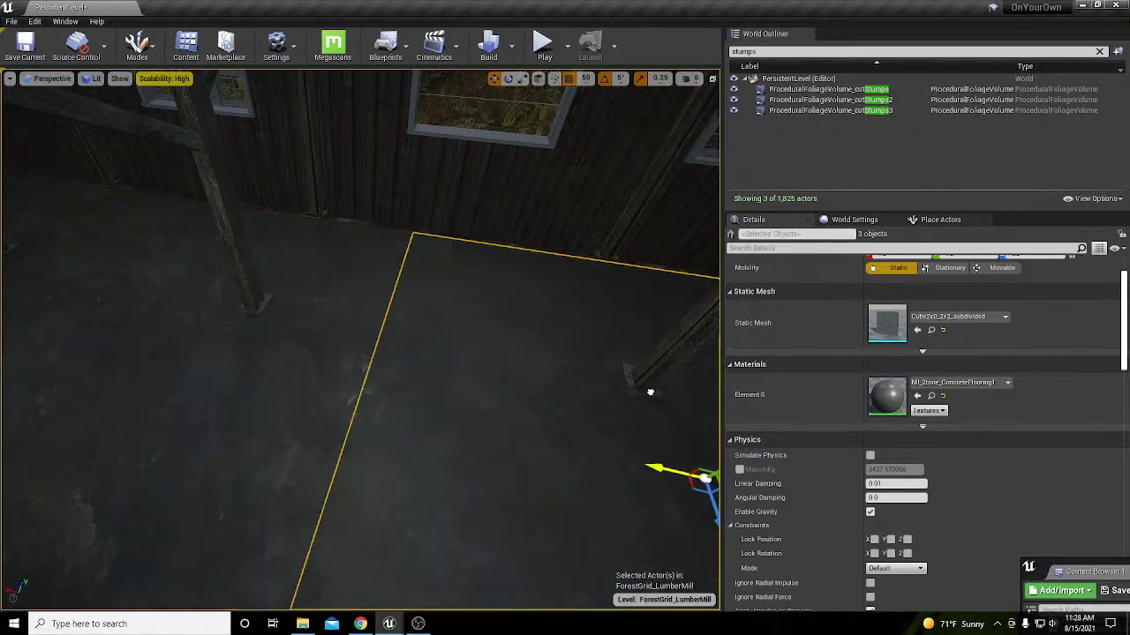
right_click_drag(529, 381, 559, 398)
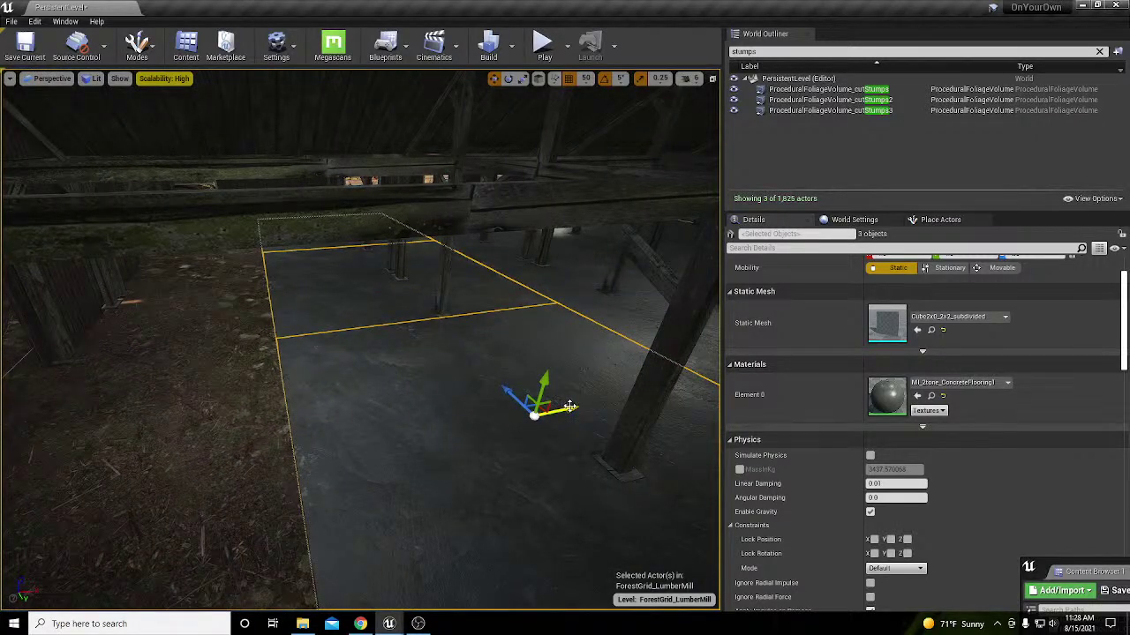
left_click_drag(569, 406, 15, 479, "alt")
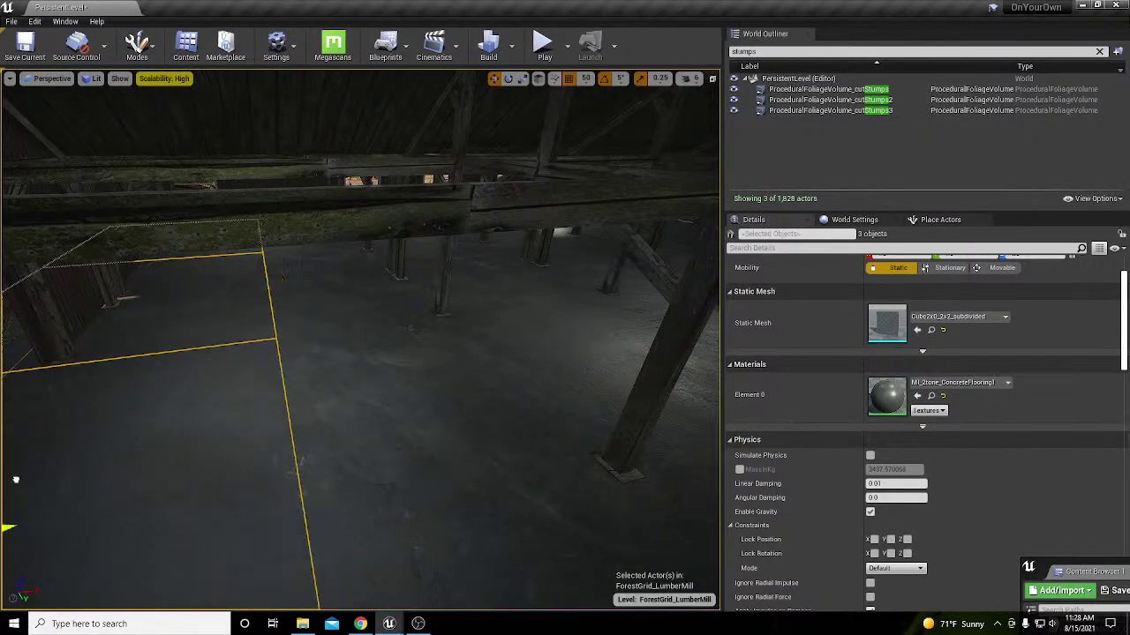
Step: Inspect the neon-lit barn interior in the Light Complexity view and return to Lit
key("a")
right_click_drag(105, 457, 276, 474)
key("w")
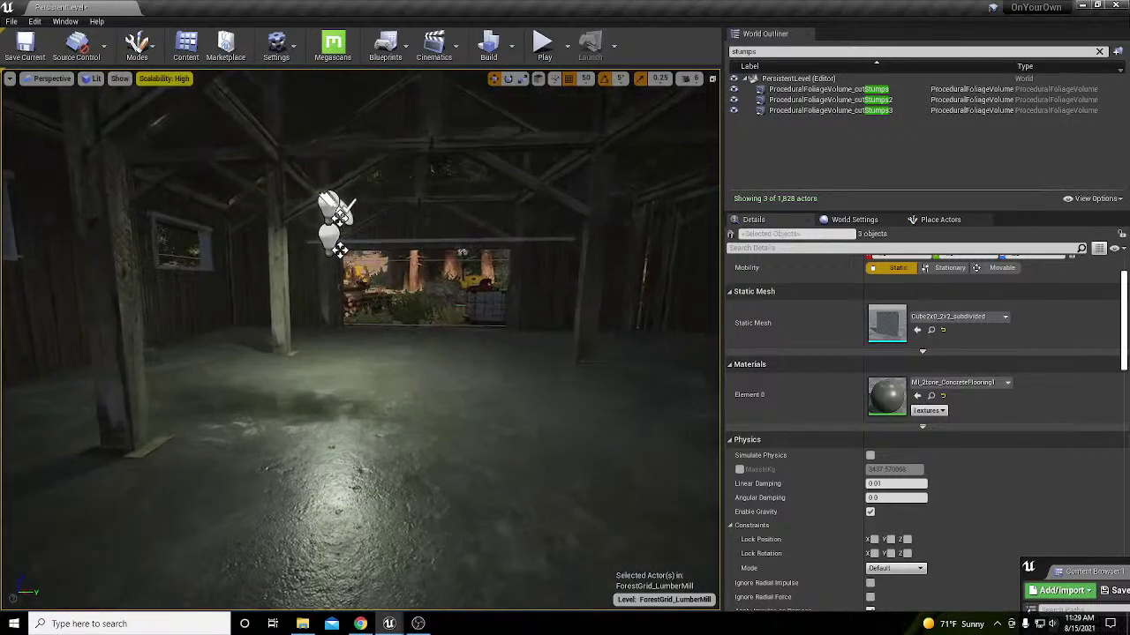
key("alt+7")
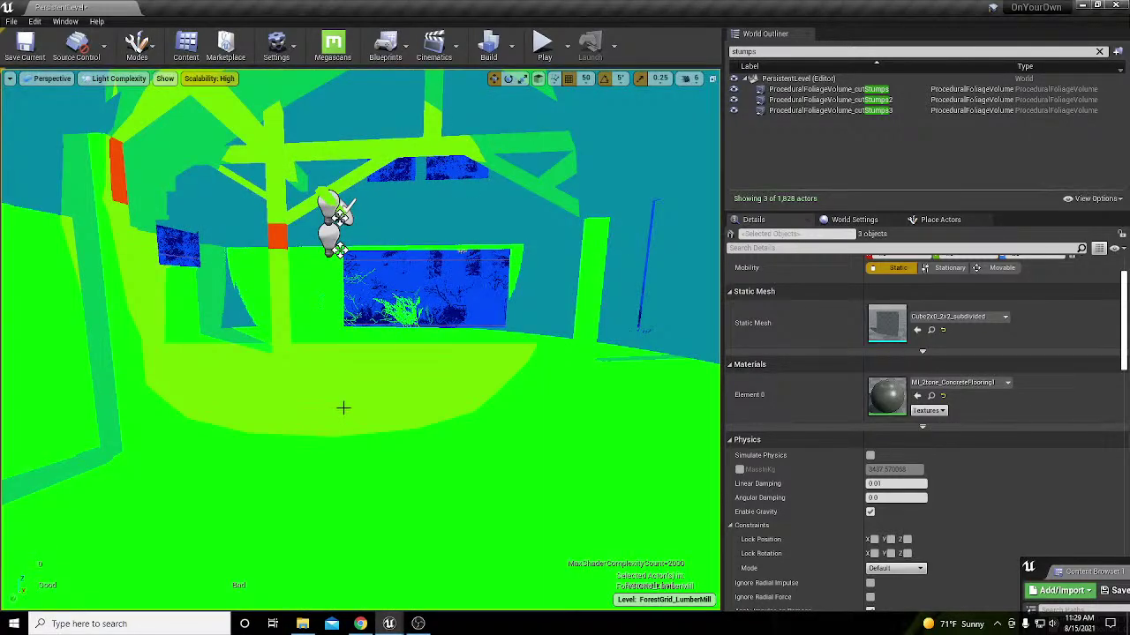
key("alt+4")
Step: Select the eight outdoor props, including the sanding machines, lumber stacks and planks, and duplicate them into the barn
right_click_drag(273, 476, 281, 429)
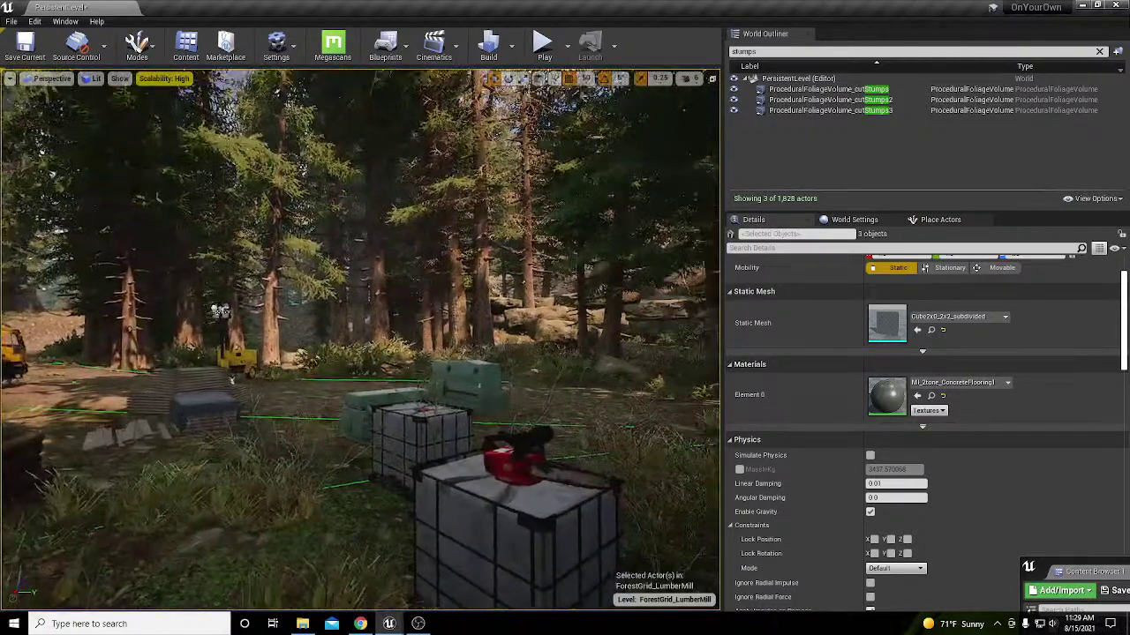
left_click(466, 382)
left_click(366, 419, "ctrl")
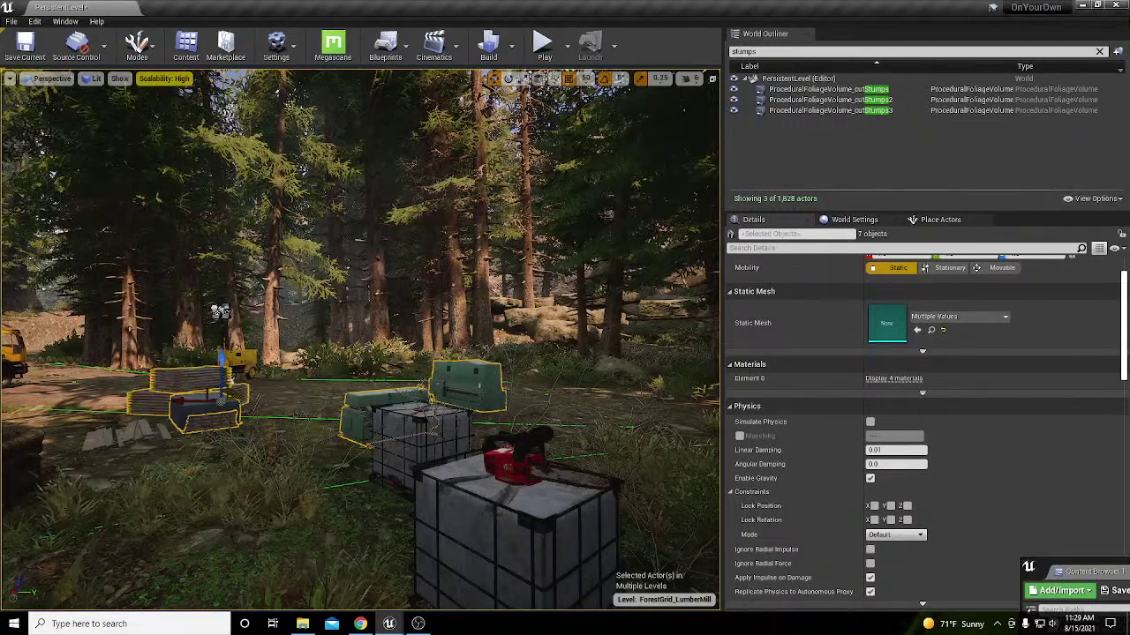
right_click_drag(280, 429, 281, 422)
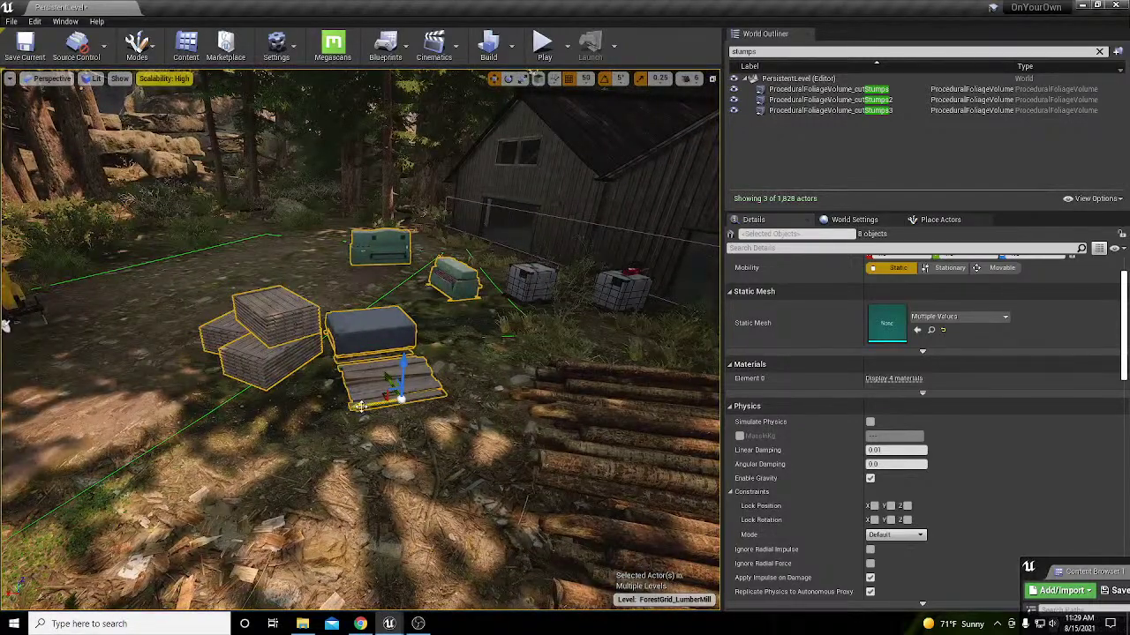
left_click_drag(360, 407, 697, 352, "alt")
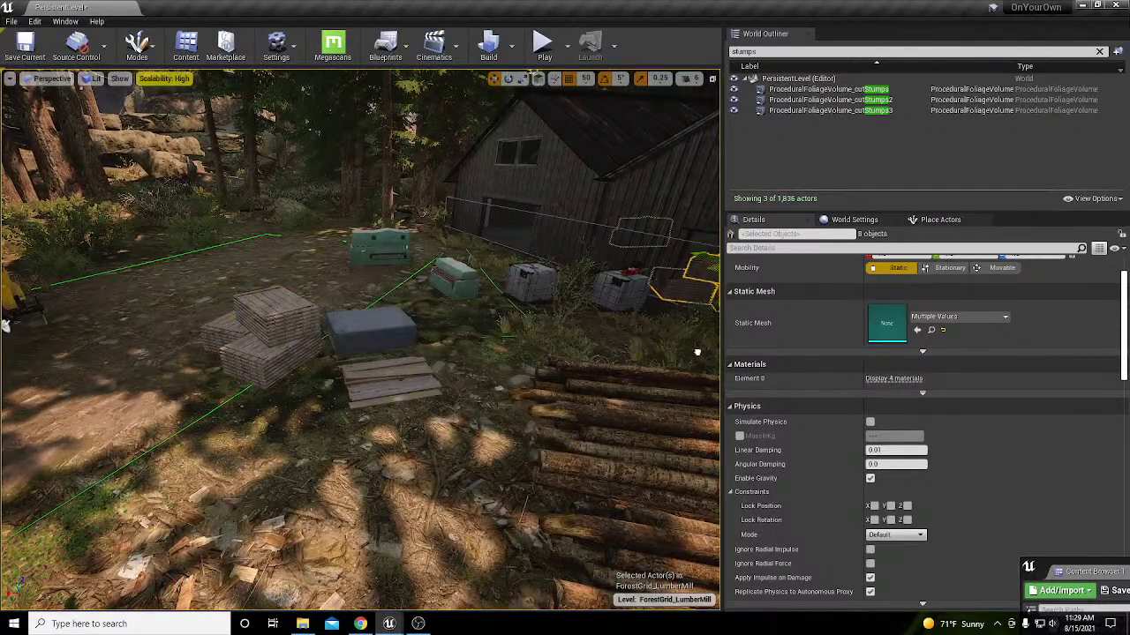
key("f")
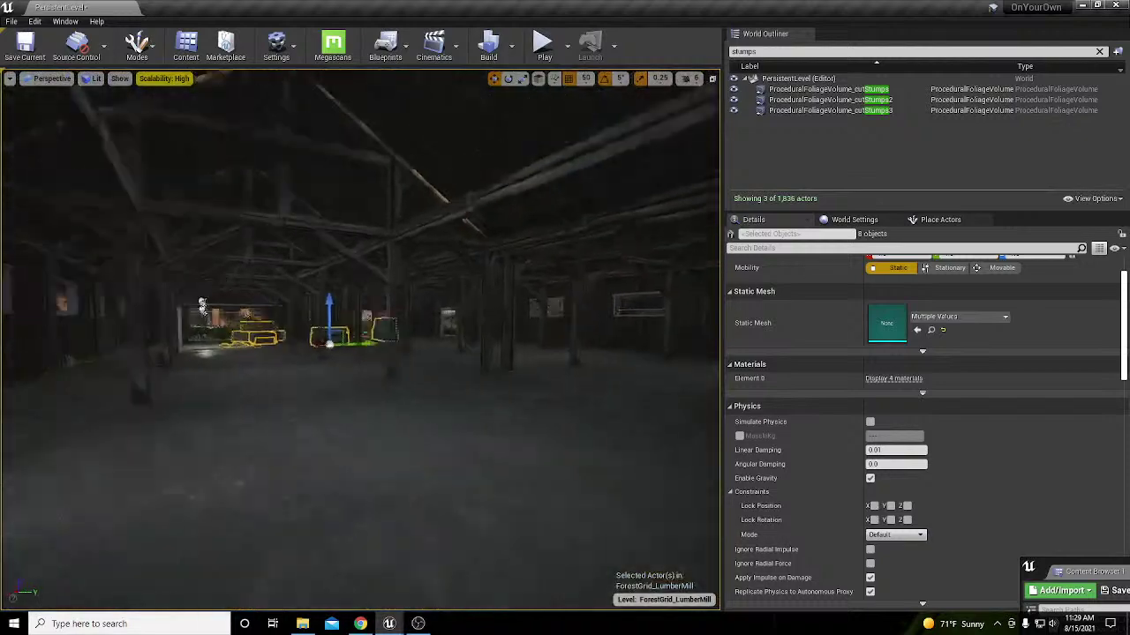
Step: Set the position grid snap to 5 and raise the duplicated props slightly above the barn floor's surface
key("w")
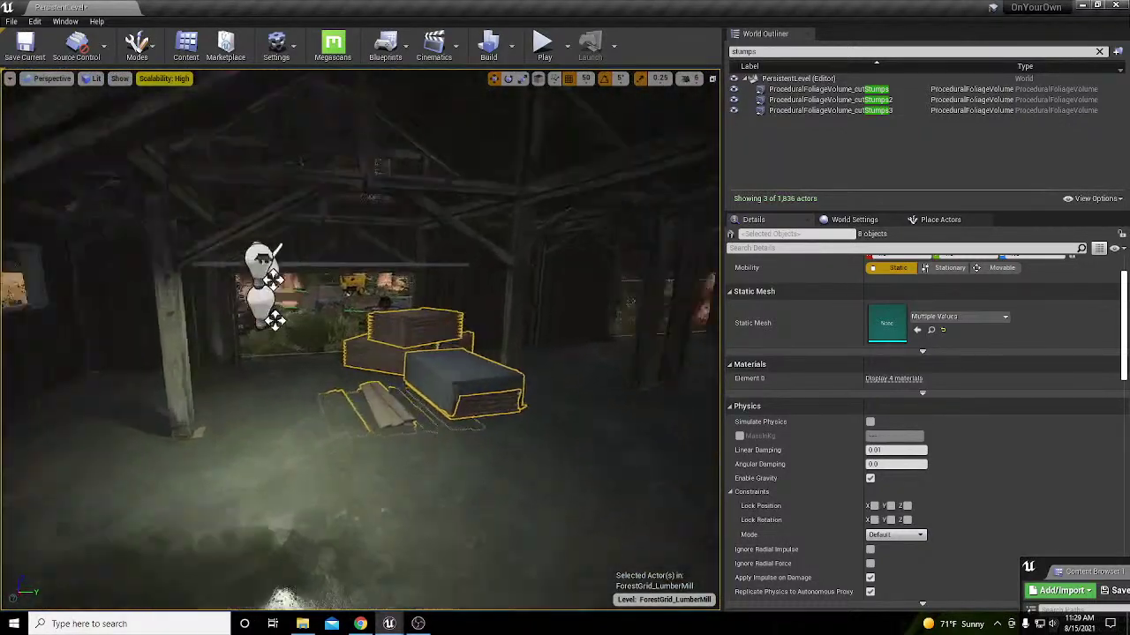
key("w")
key("s")
right_click_drag(360, 340, 494, 340)
key("w")
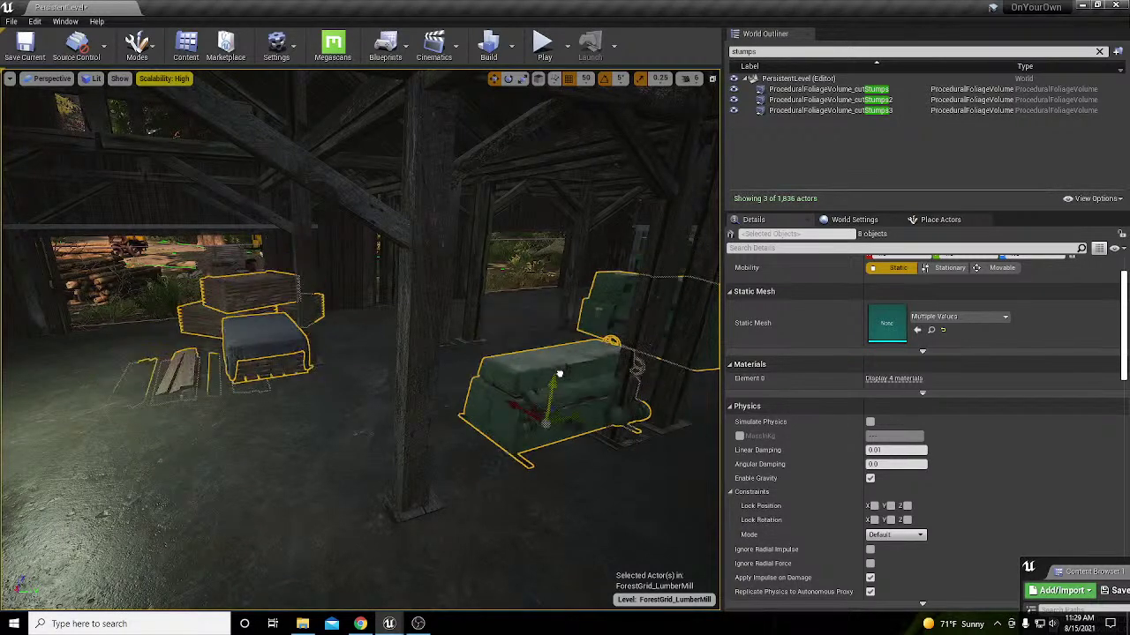
left_click(586, 78)
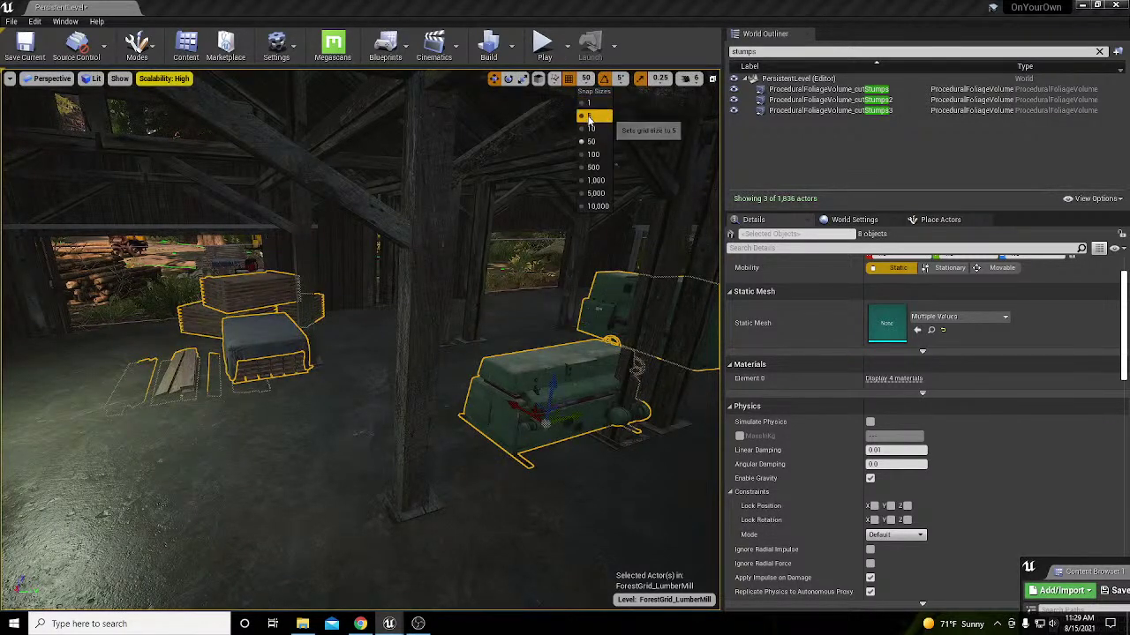
left_click(594, 113)
left_click_drag(552, 389, 557, 375)
Step: Move SandingMachine_2 across the barn past the neon light toward the windowed wall, snapping it down to the floor
left_click(565, 366)
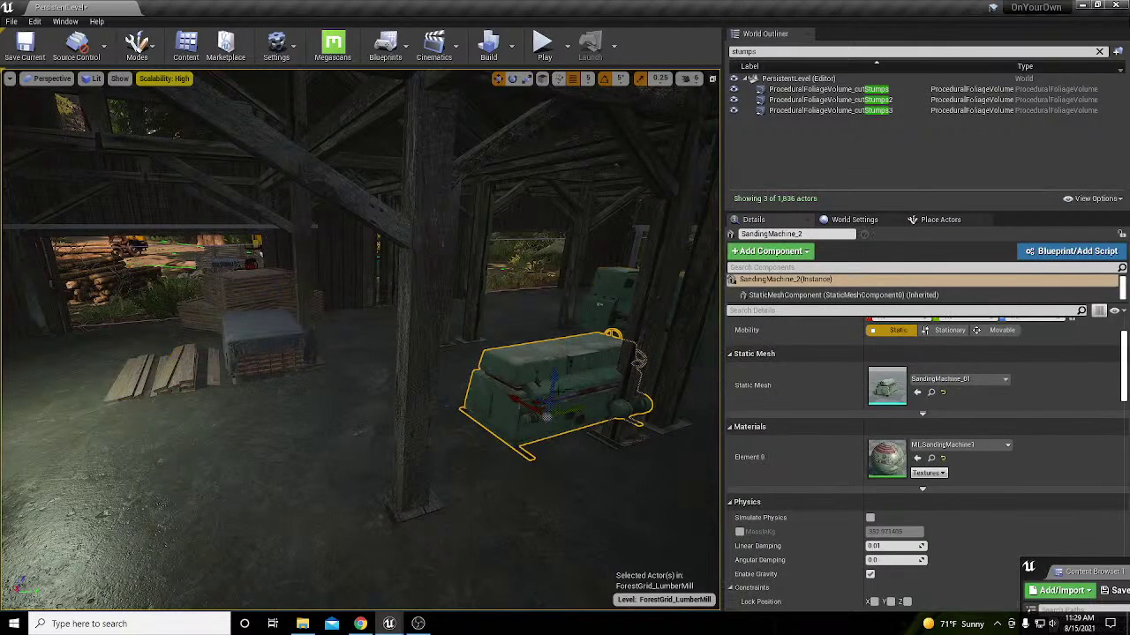
left_click_drag(553, 411, 21, 459)
right_click_drag(288, 437, 115, 437)
key("End")
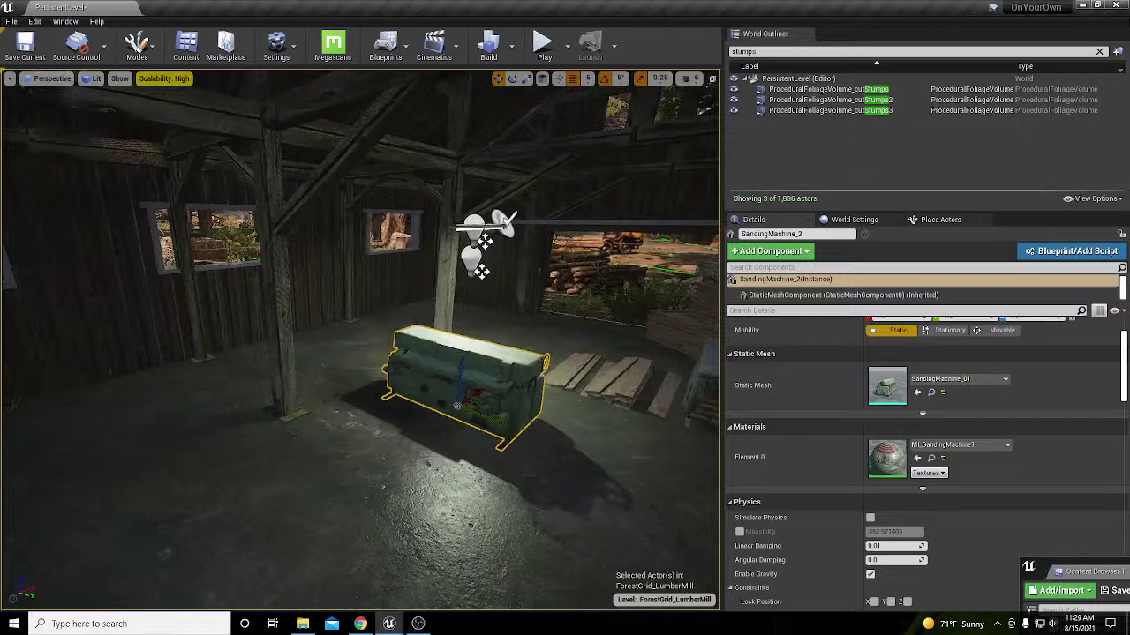
key("e")
right_click_drag(508, 412, 433, 442)
key("w")
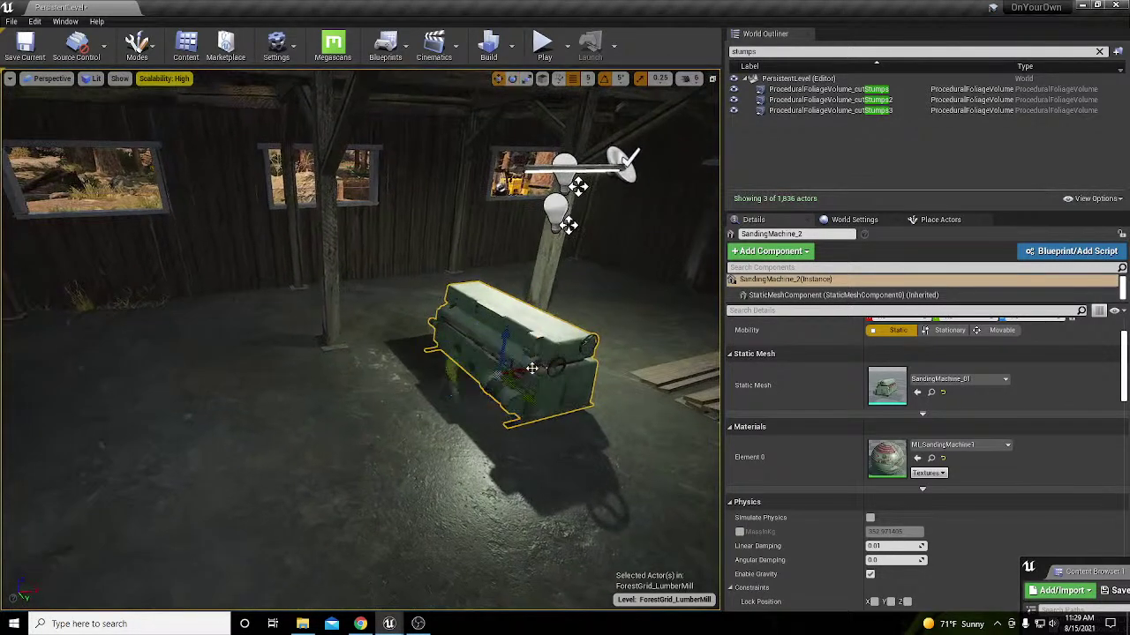
left_click_drag(517, 367, 98, 441)
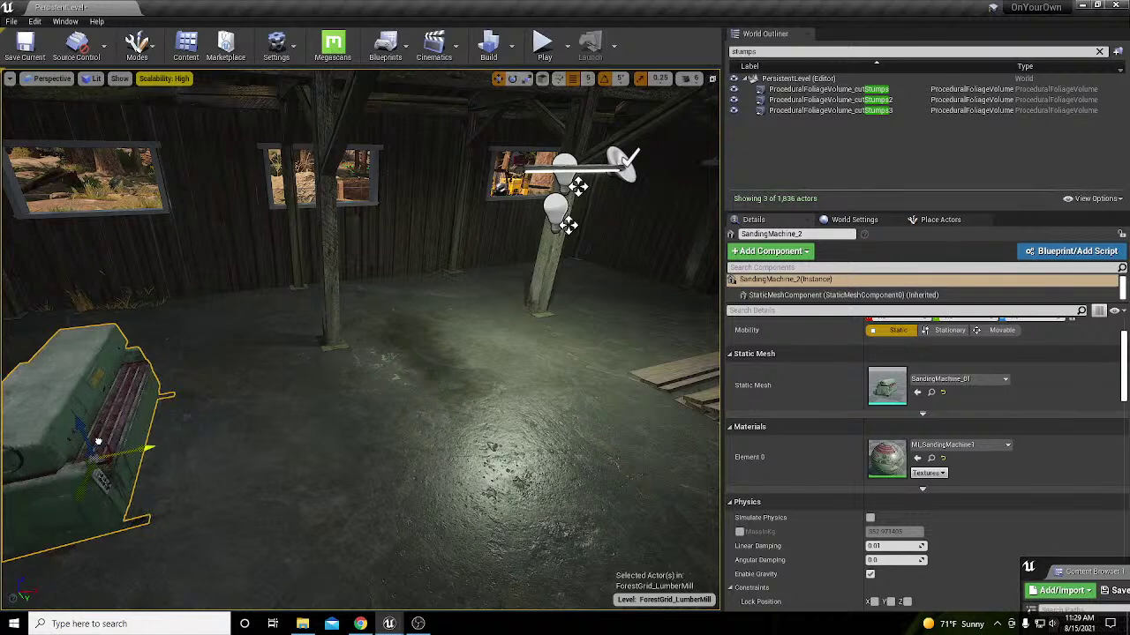
Step: Move SandingMachine_3 across the barn floor to stand near the other sanding machine on the windowed side
right_click_drag(215, 441, 415, 450)
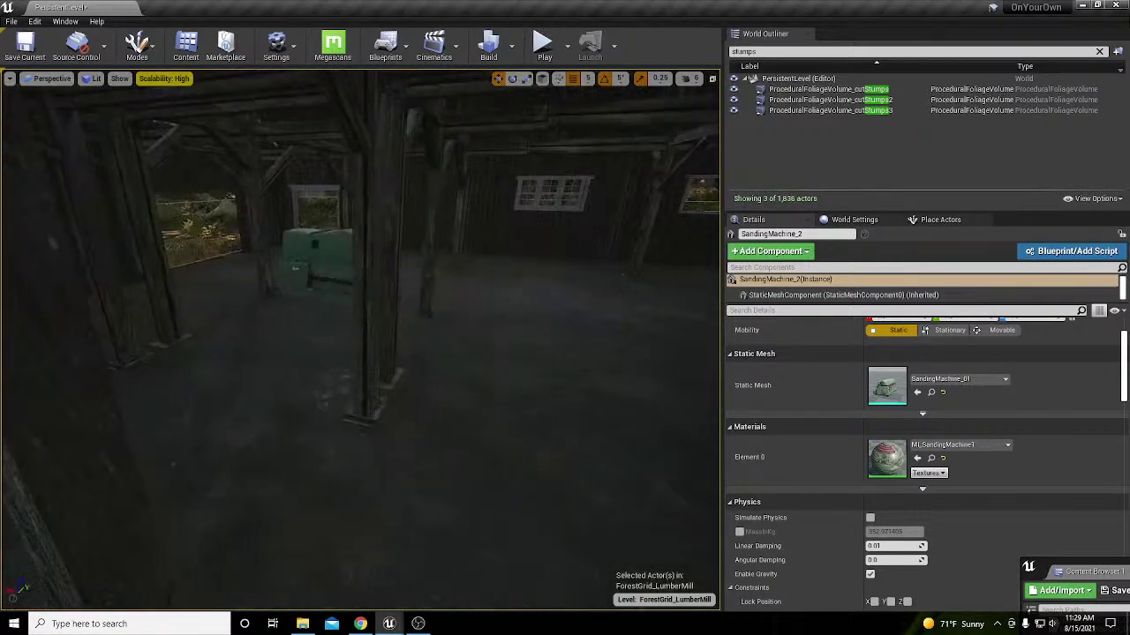
left_click(325, 252)
right_click_drag(325, 252, 300, 265)
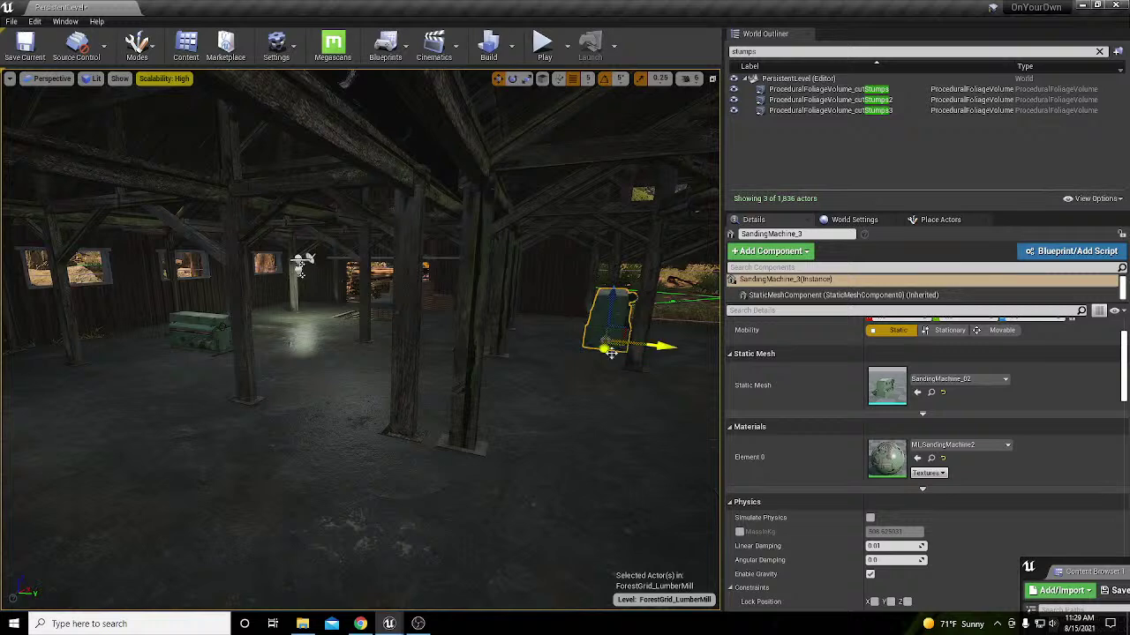
left_click_drag(611, 353, 331, 388)
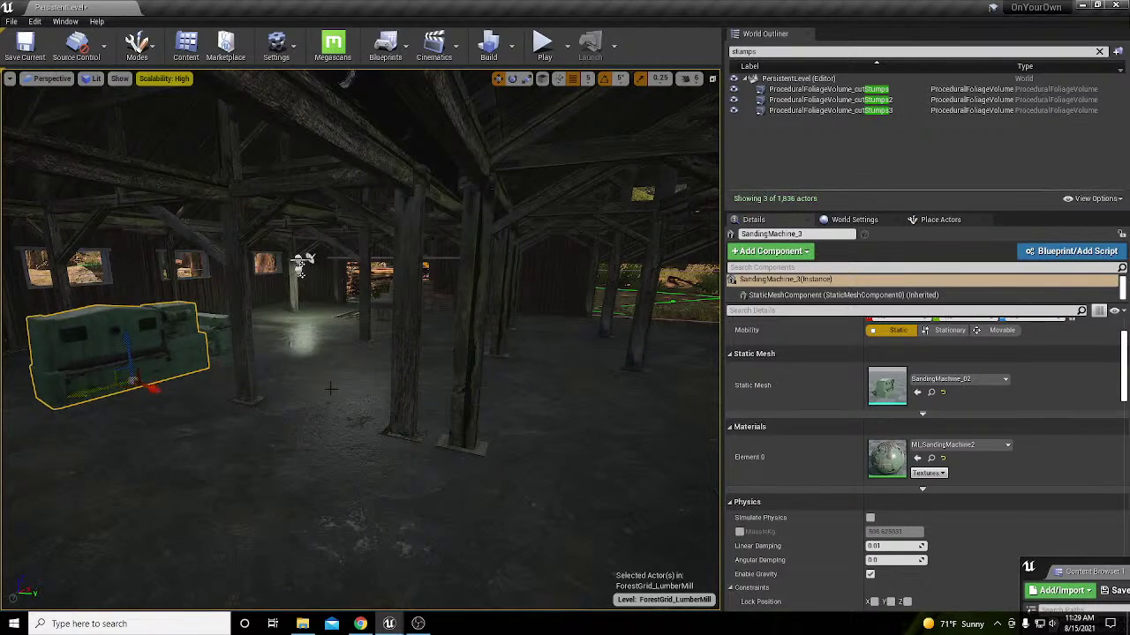
right_click_drag(354, 353, 388, 349)
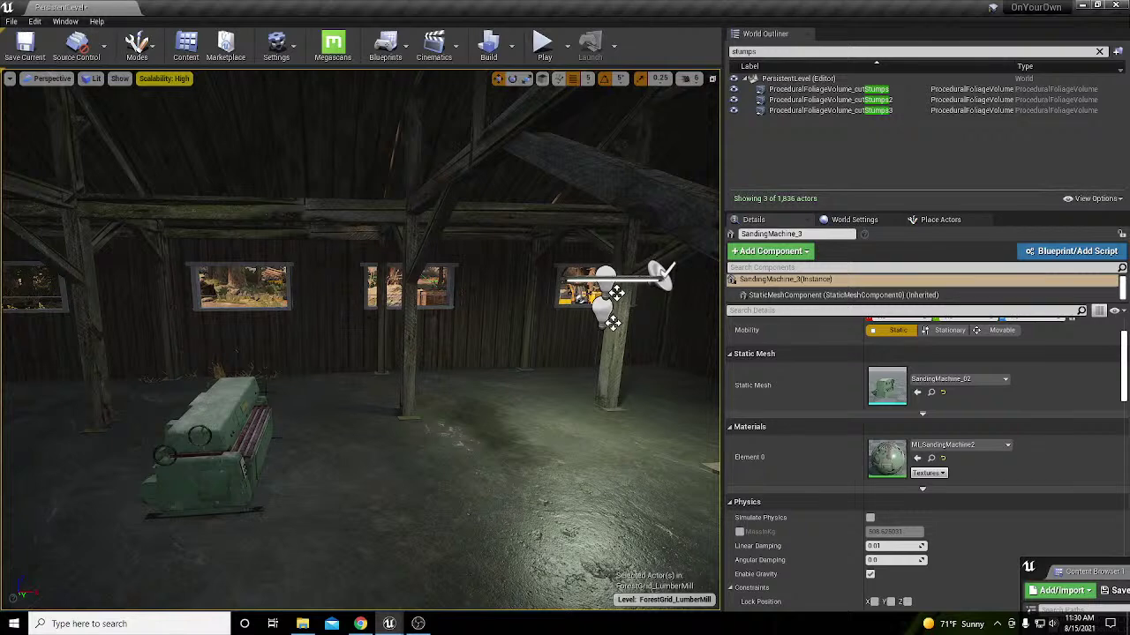
left_click(240, 420)
right_click_drag(320, 440, 348, 437)
Step: Select the three finished wood stacks near the barn doorway and move them together across the floor beside the sanding machines
left_click(582, 353)
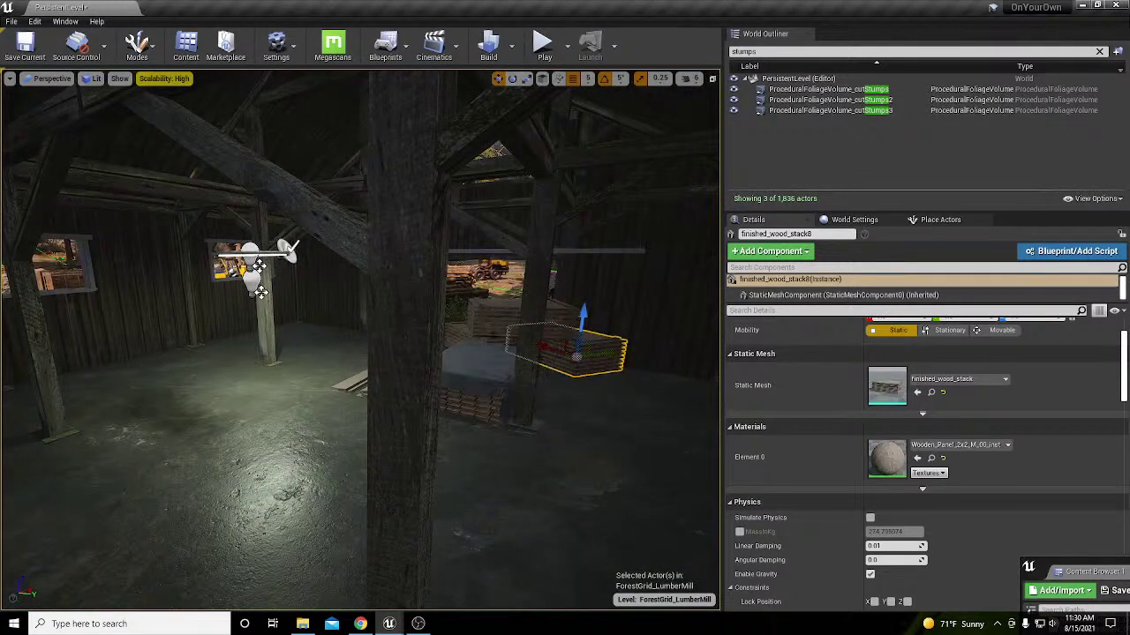
left_click(464, 340, "ctrl")
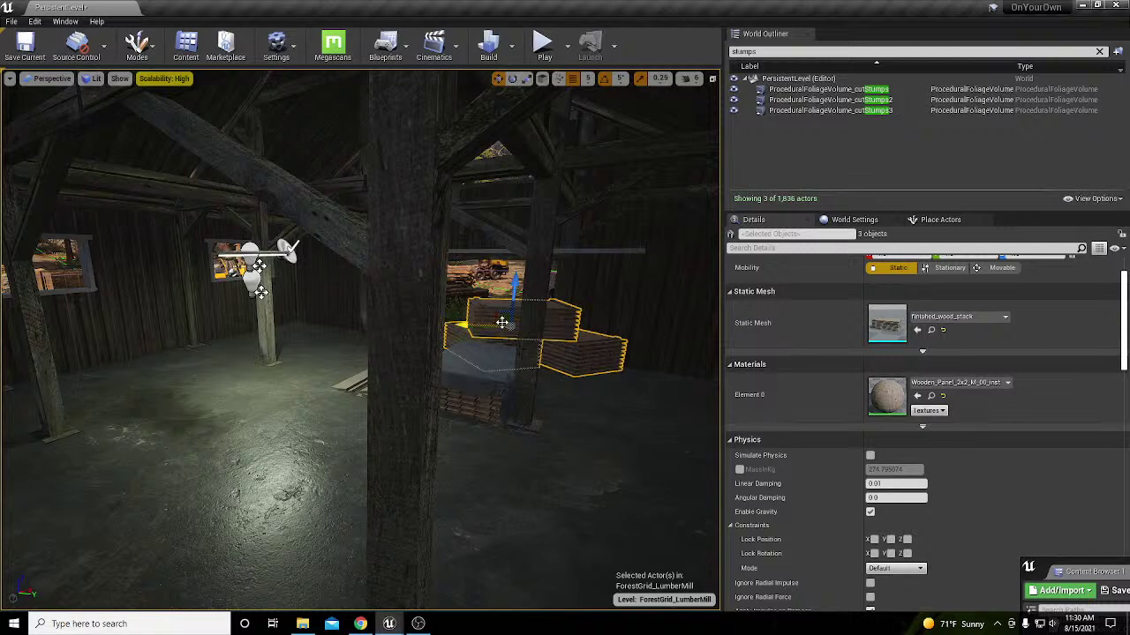
left_click_drag(501, 322, 28, 443)
right_click_drag(27, 443, 99, 481)
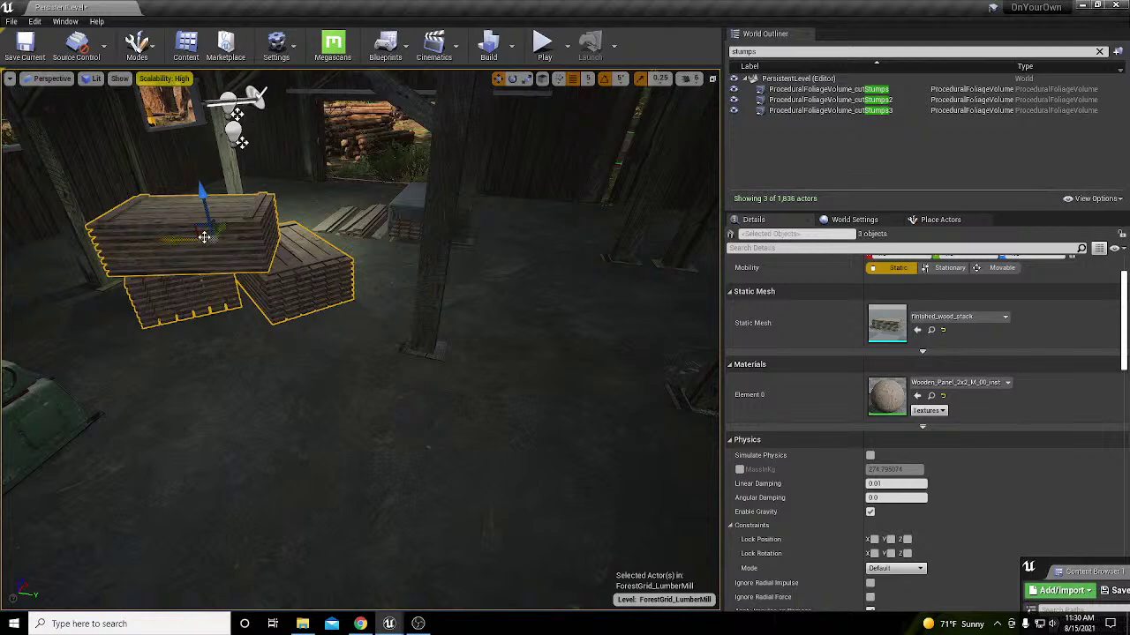
left_click_drag(204, 237, 308, 477)
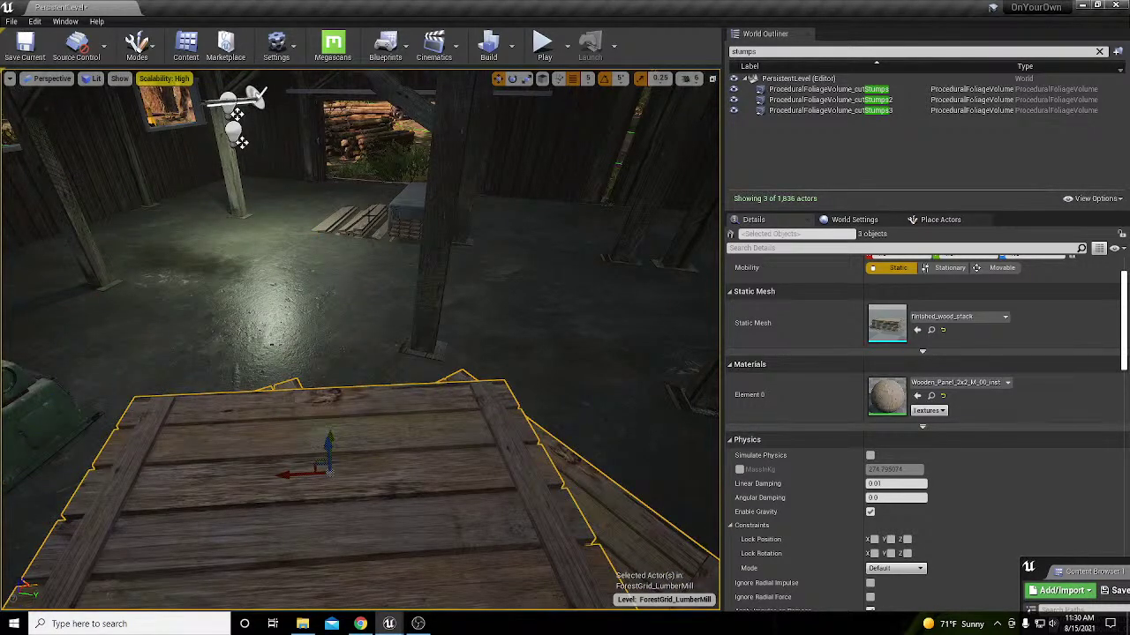
Step: Move the loose planks of finished_wood_stack_messy2 across the floor to just in front of the sanding machine
left_click(361, 220)
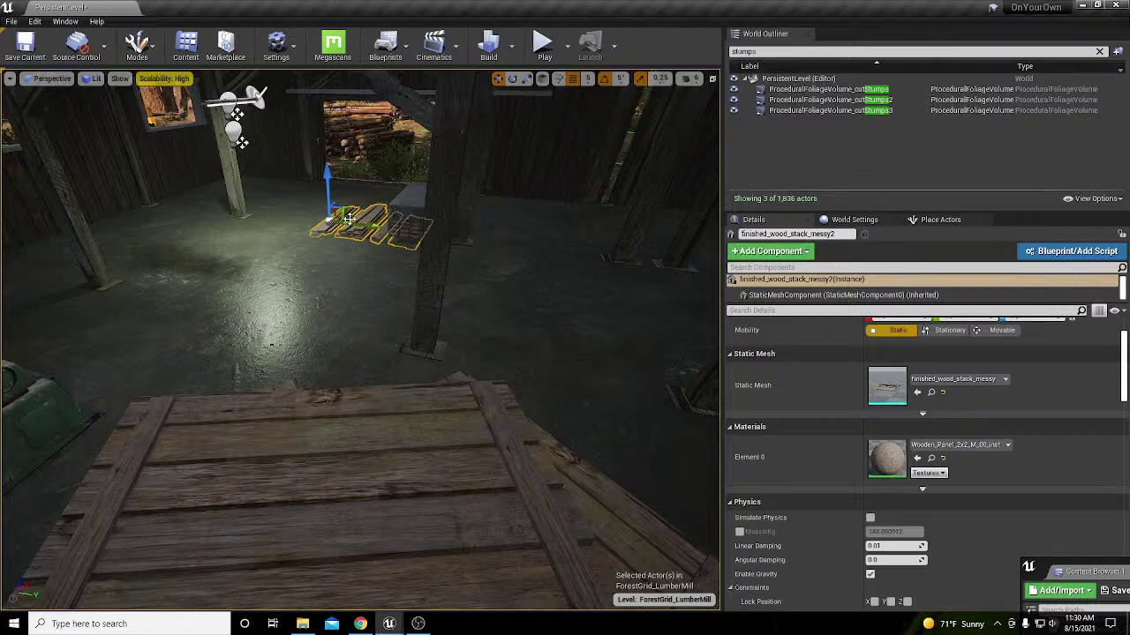
left_click_drag(349, 219, 116, 349)
left_click_drag(106, 294, 101, 277)
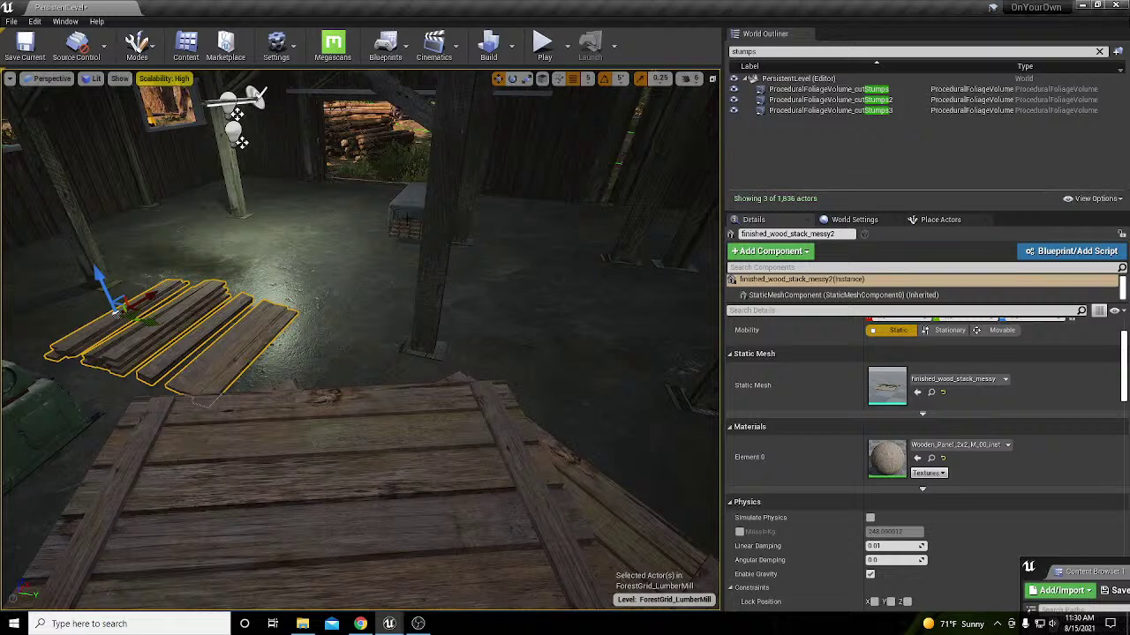
Step: Select both pieces of the covered lumber stack near the doorway, undo a first placement, and move them across the barn toward the wood stacks
left_click(451, 231)
left_click(452, 234, "ctrl")
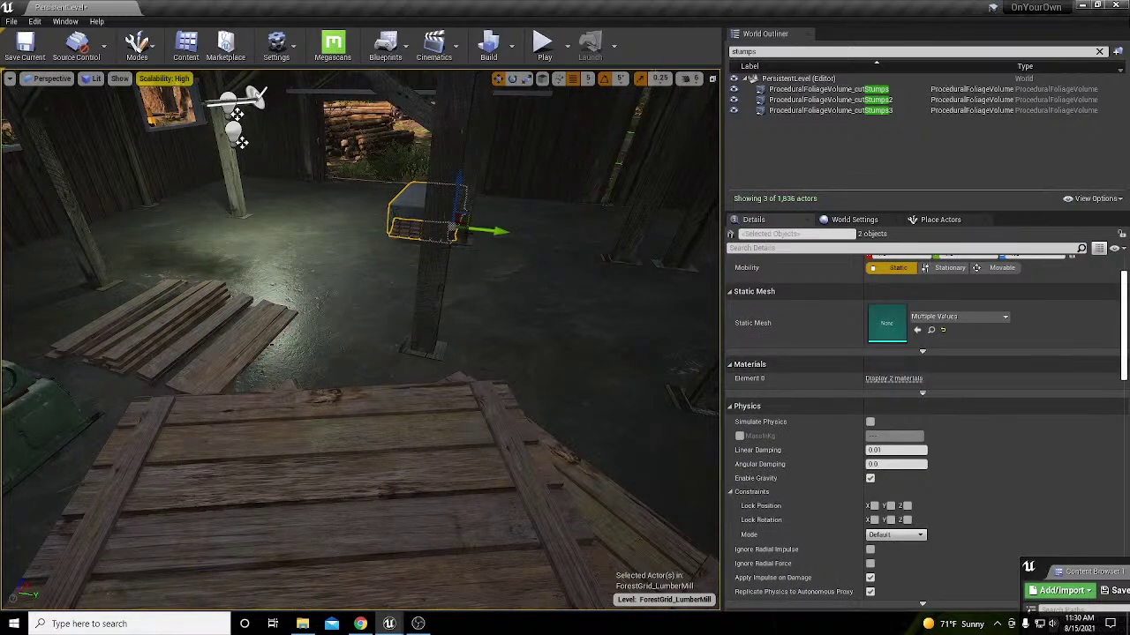
left_click_drag(453, 228, 613, 350)
key("ctrl+z")
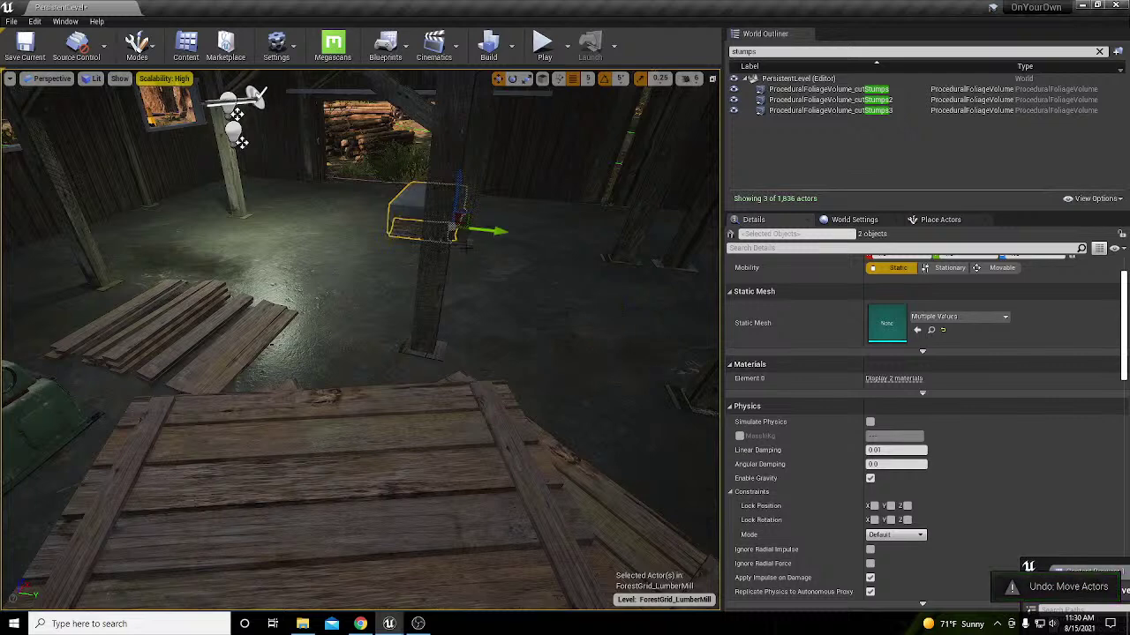
left_click_drag(574, 357, 698, 515)
right_click_drag(458, 424, 397, 380)
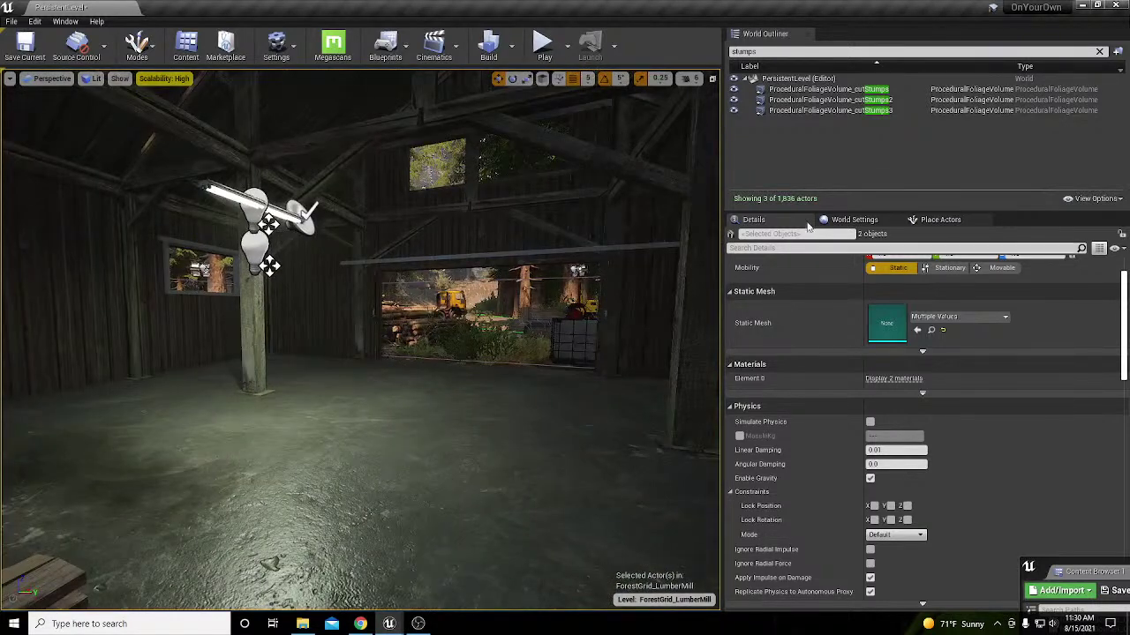
Step: Place SM_WoodChipsPile on the concrete floor at the ends of the loose planks and set its uniform scale to 0.5
left_click(860, 112)
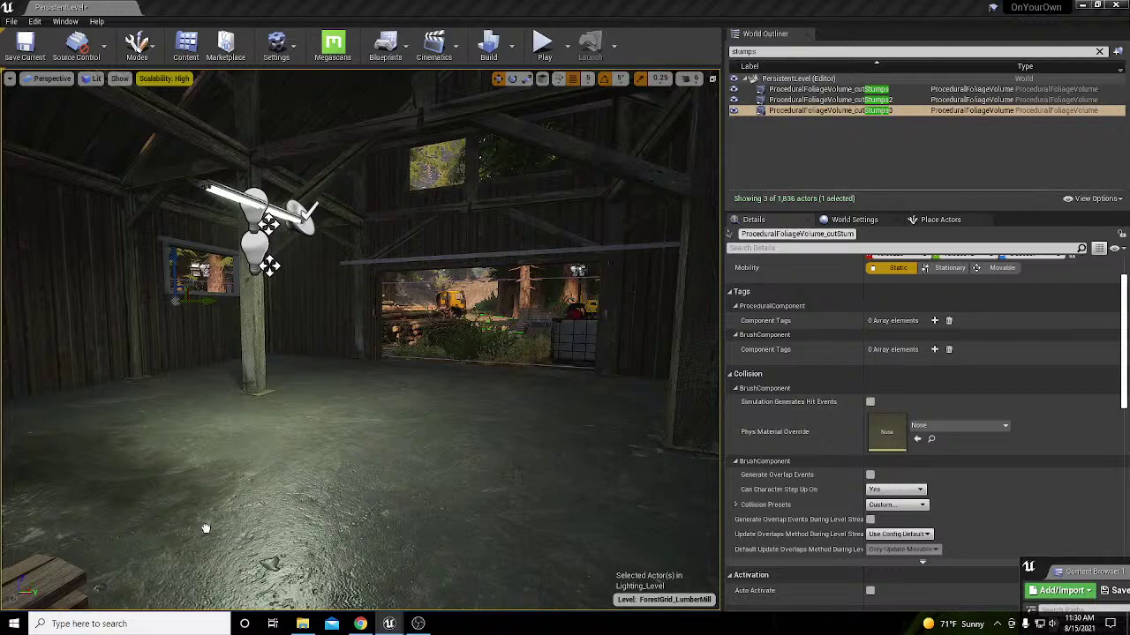
mouse_move(206, 529)
left_mouse_down()
mouse_move(233, 525)
mouse_move(192, 524)
left_mouse_up()
right_click_drag(192, 524, 301, 466)
left_click_drag(307, 395, 331, 374)
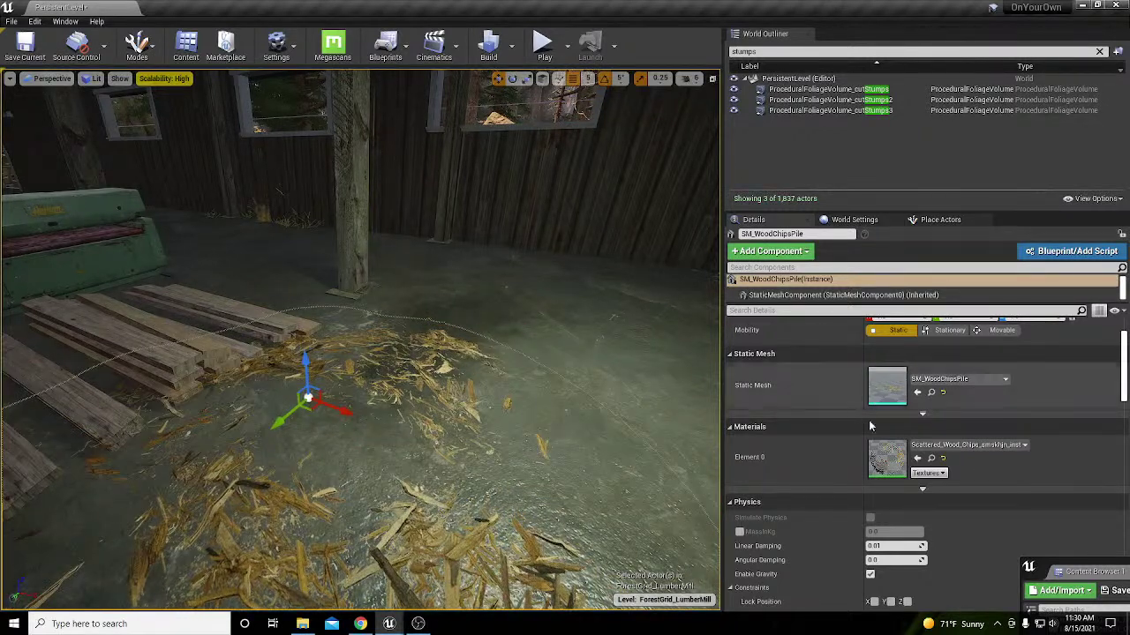
scroll(1015, 380, "up", 2)
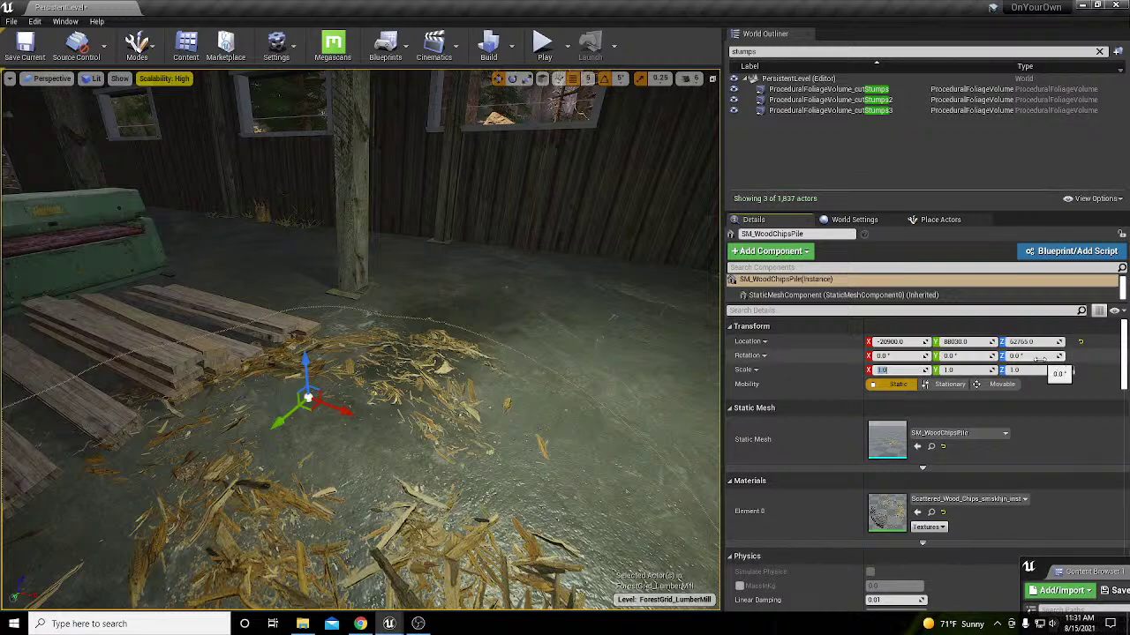
type("0.5")
key("Return")
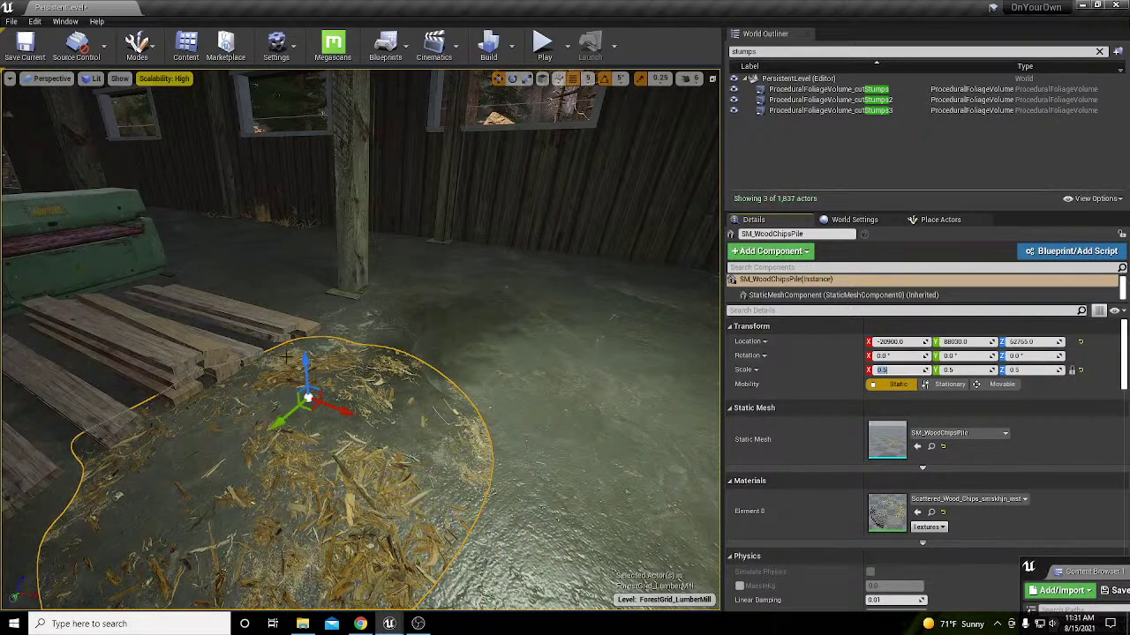
Step: Duplicate the wood chips pile beside the original in front of the planks and rotate the copy to about -125° around Z
right_click_drag(388, 403, 299, 434)
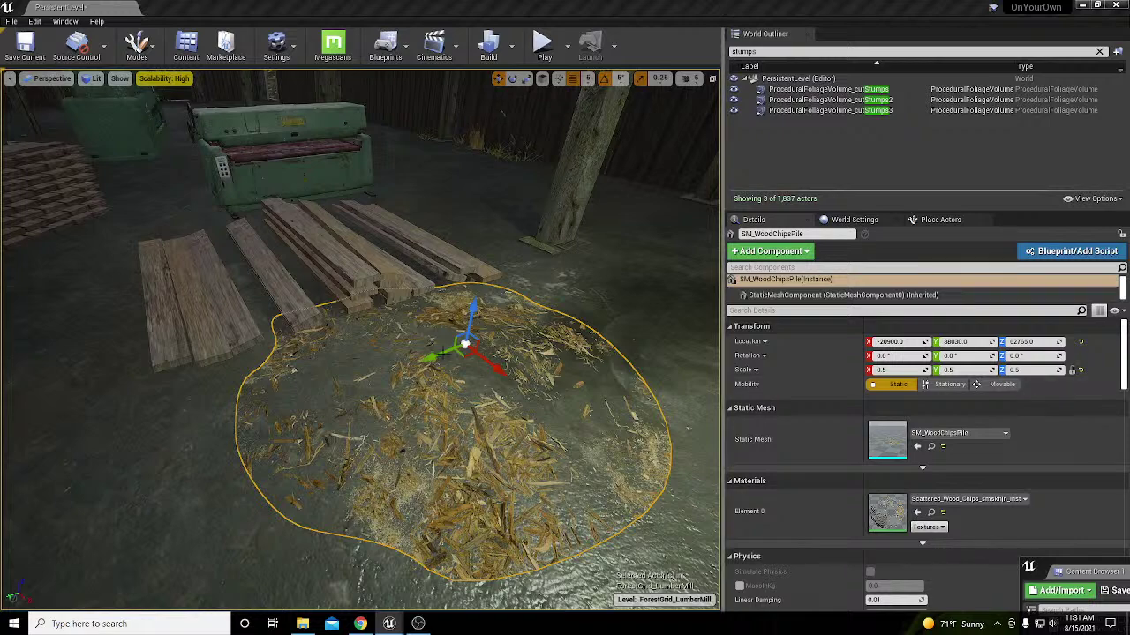
left_click_drag(465, 354, 249, 399, "alt")
key("e")
key("w")
Step: Filter the World Outliner by "chips", then select the original SM_WoodChipsPile and focus the view on it
left_click(496, 431, "ctrl")
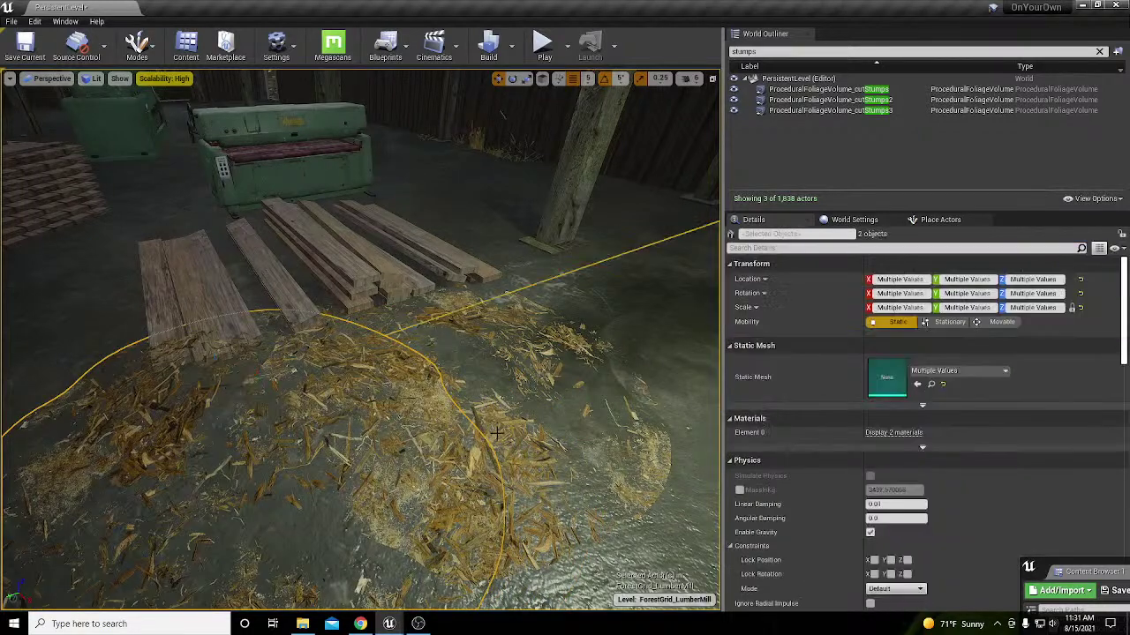
left_click(501, 432)
left_click_drag(500, 448, 504, 463)
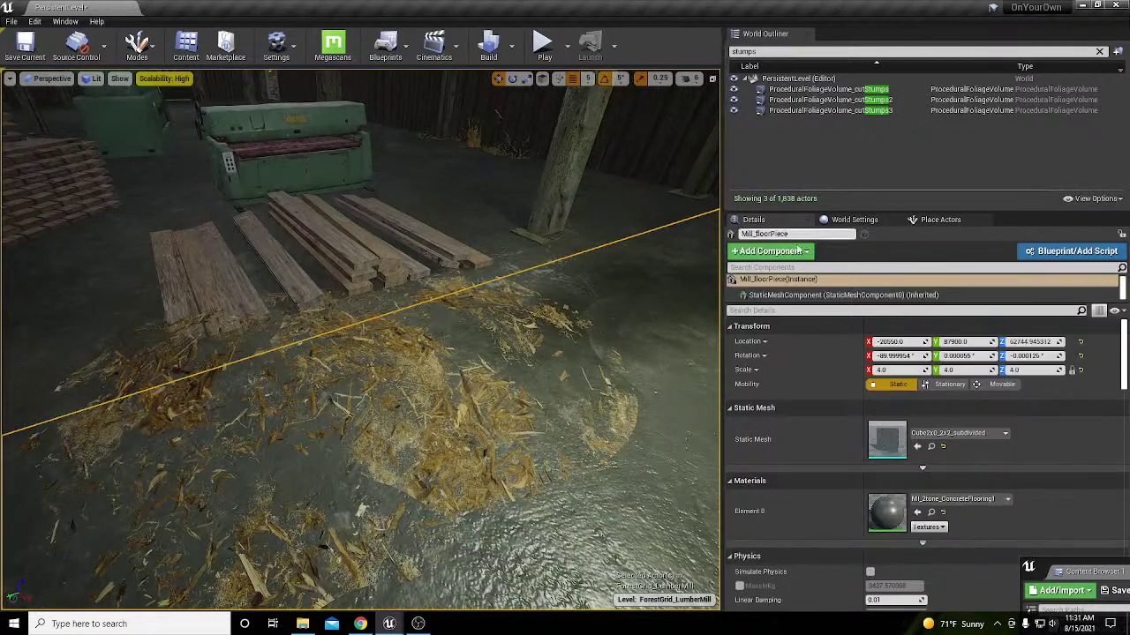
type("s")
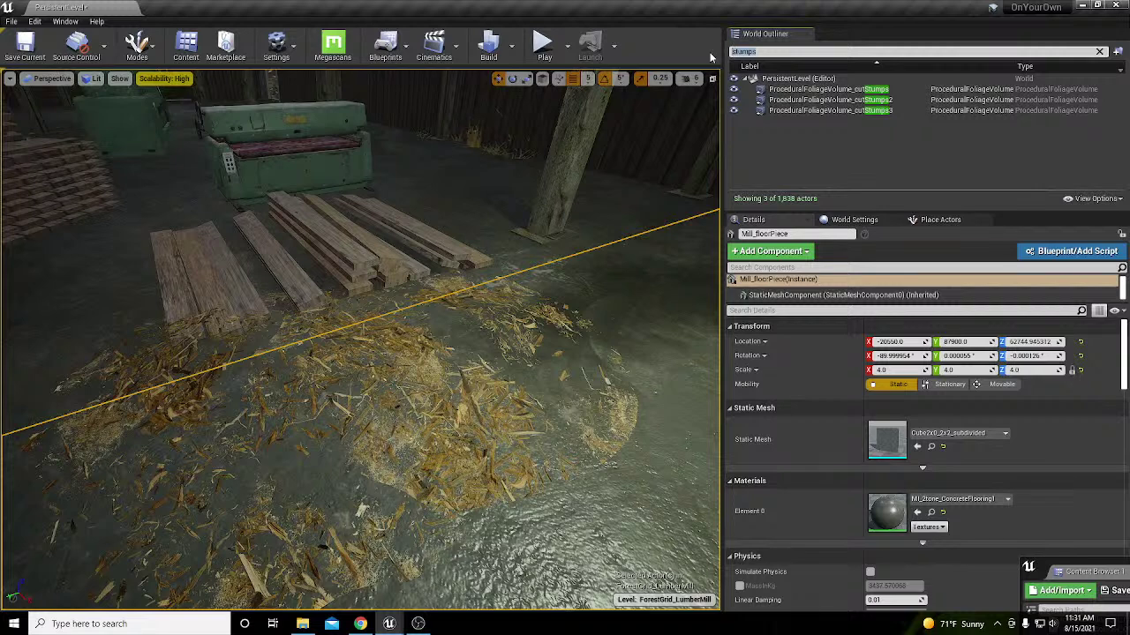
key("ctrl+a")
type("chips")
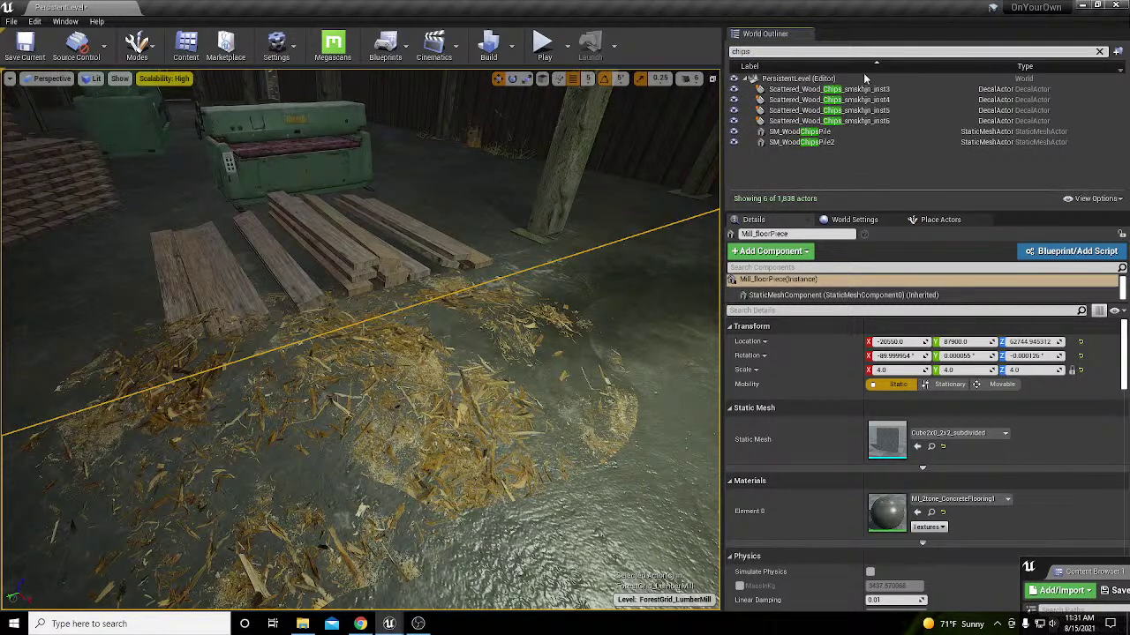
left_click(814, 131)
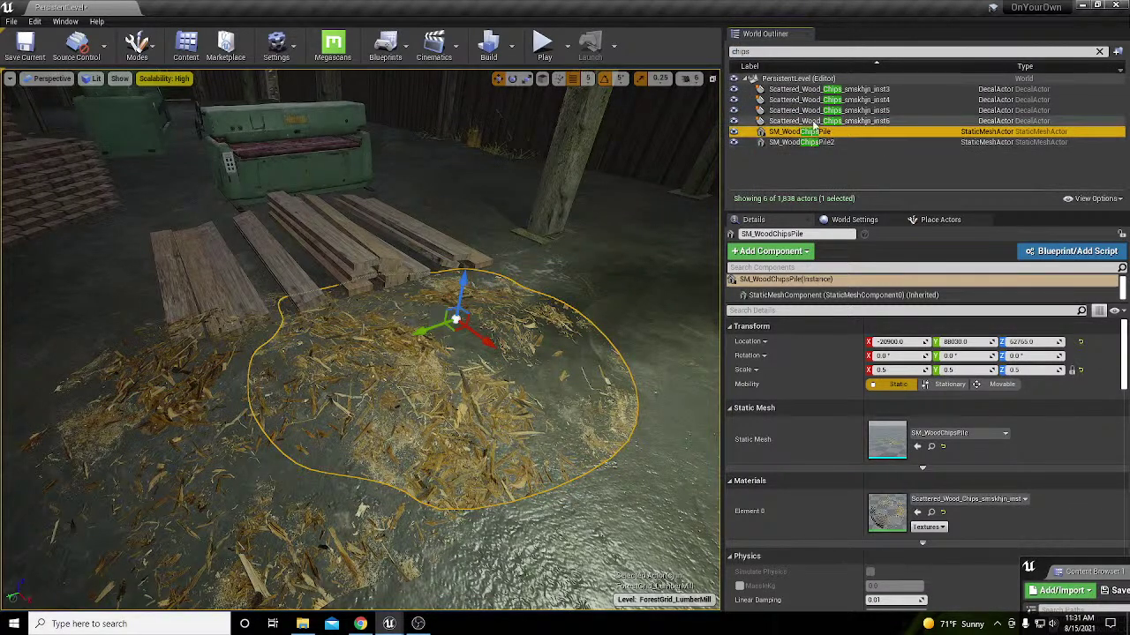
left_click(814, 121)
double_click(815, 123)
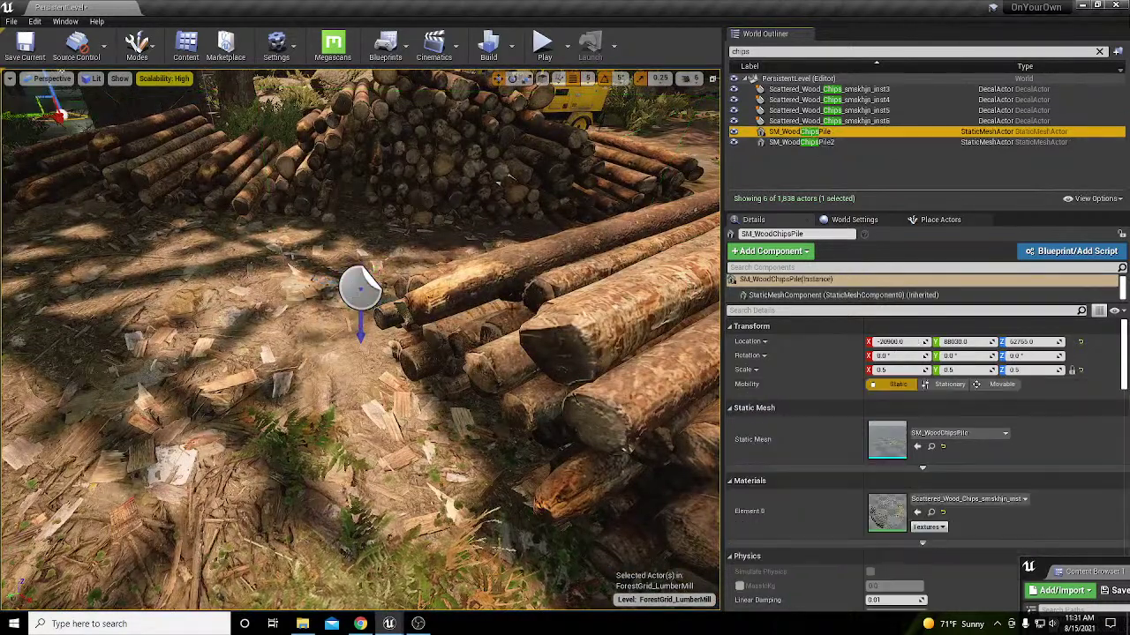
double_click(799, 131)
Step: Rotate SM_WoodChipsPile to about -75° around Z and flatten both wood chips piles to a Z scale of 0.25
key("e")
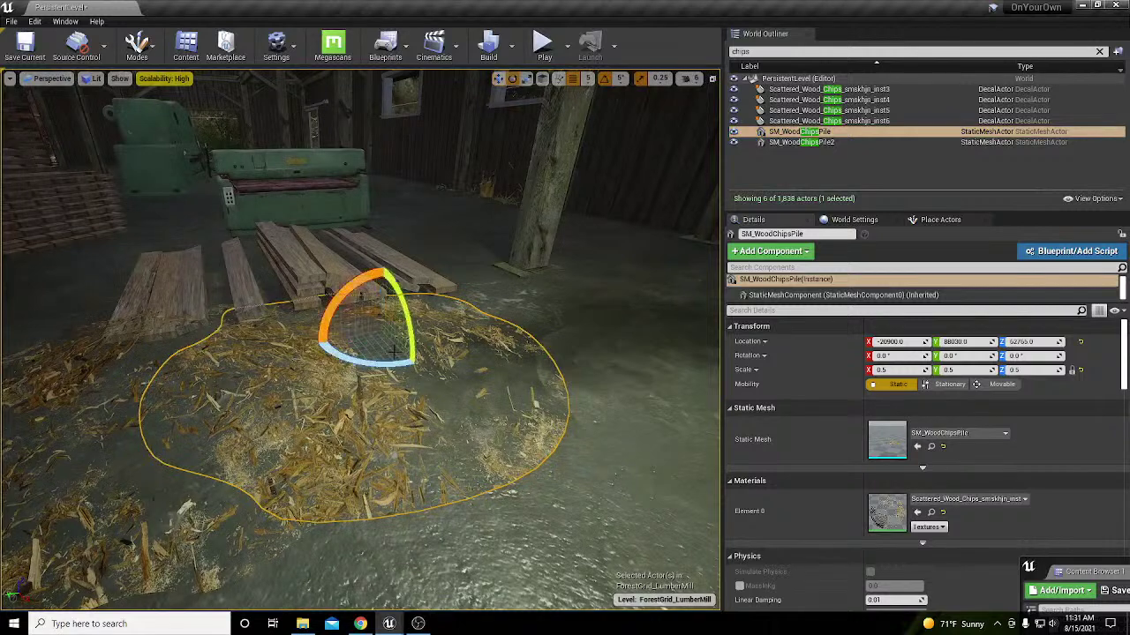
left_click_drag(362, 362, 418, 364)
key("w")
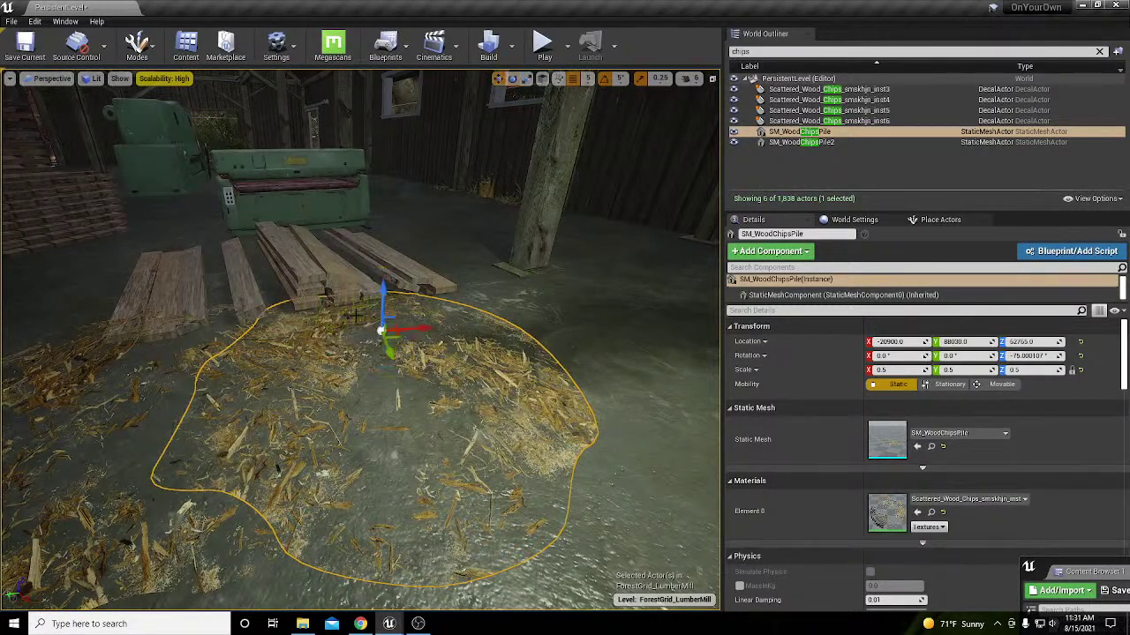
key("r")
left_click_drag(383, 293, 383, 305)
left_click(794, 142)
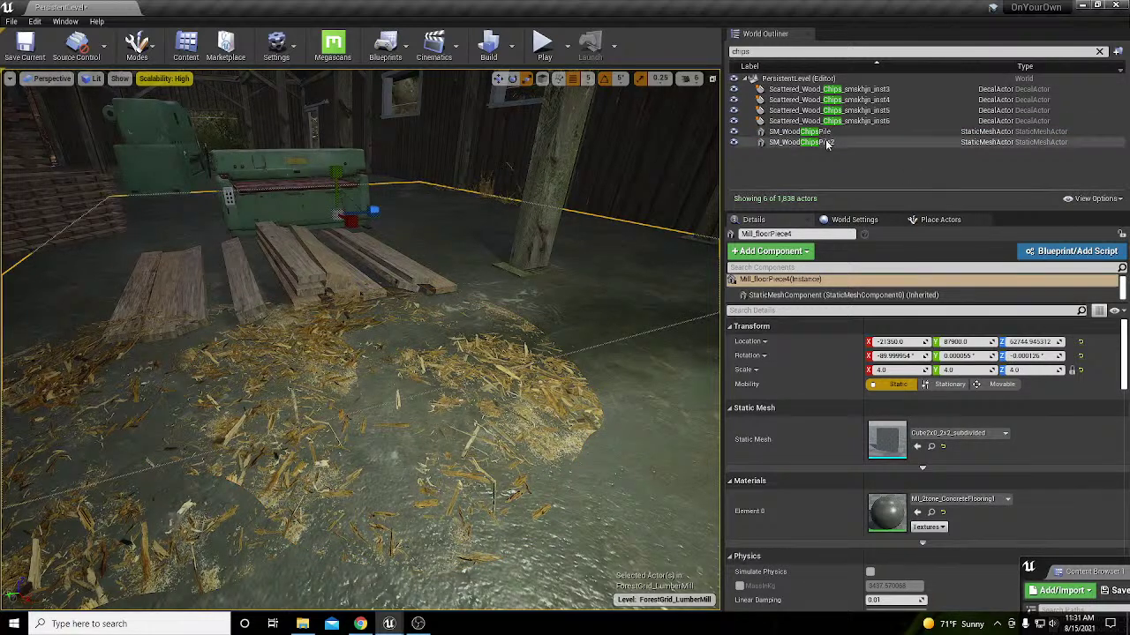
left_click_drag(130, 319, 129, 332)
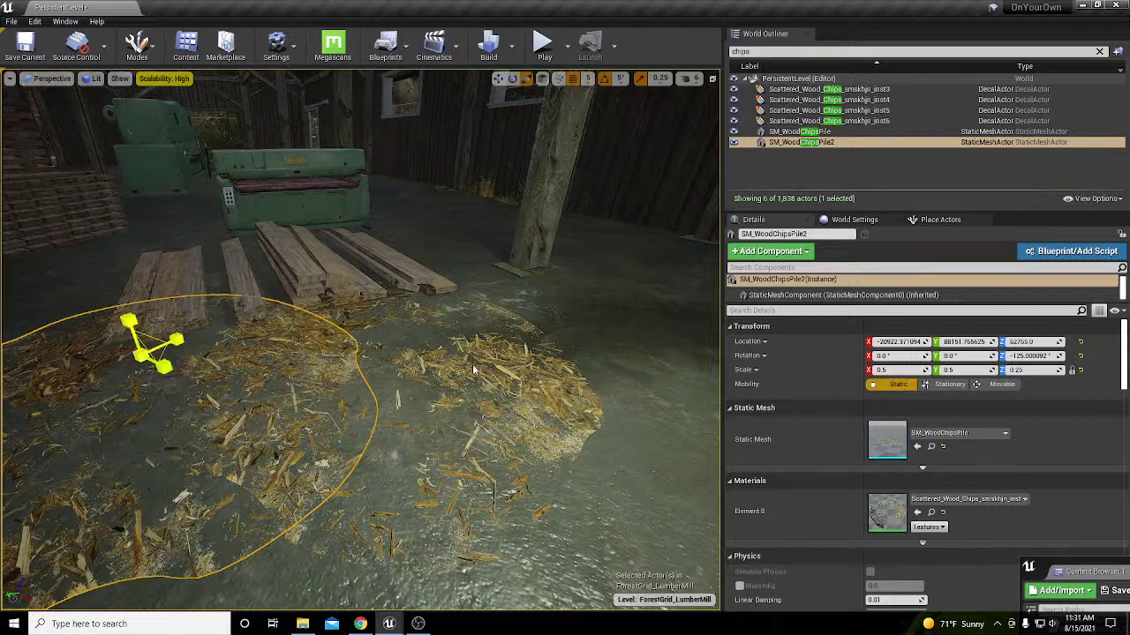
Step: Select both wood chips piles and try sinking them into the floor at Z 62750 before raising them to Z 62755
left_click(472, 366, "ctrl")
left_click_drag(382, 302, 381, 319)
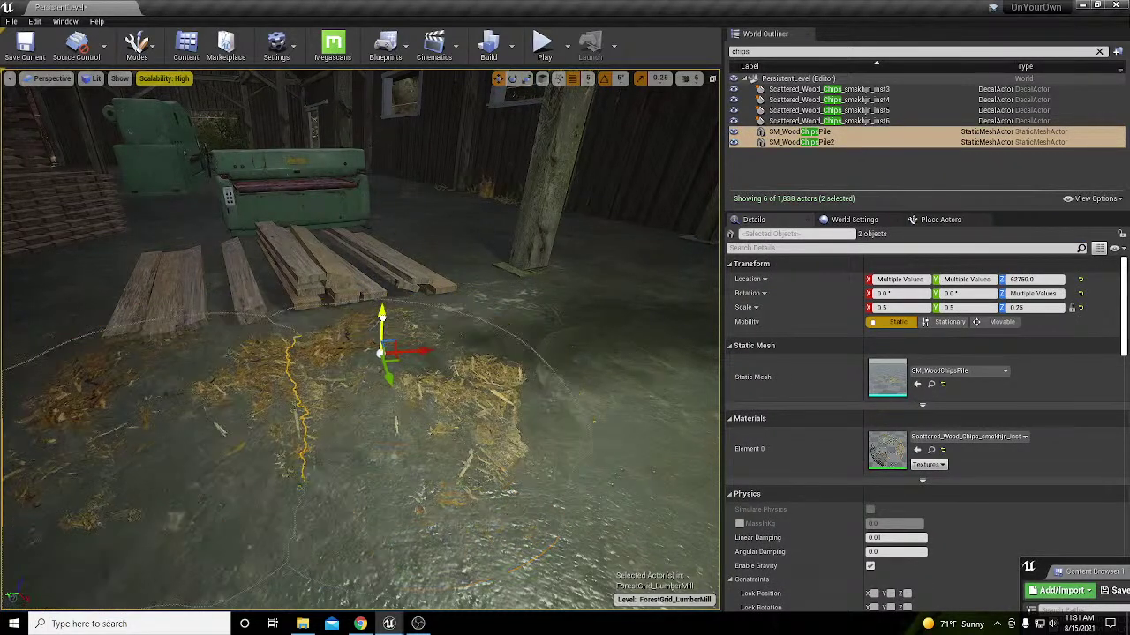
left_click_drag(381, 319, 381, 311)
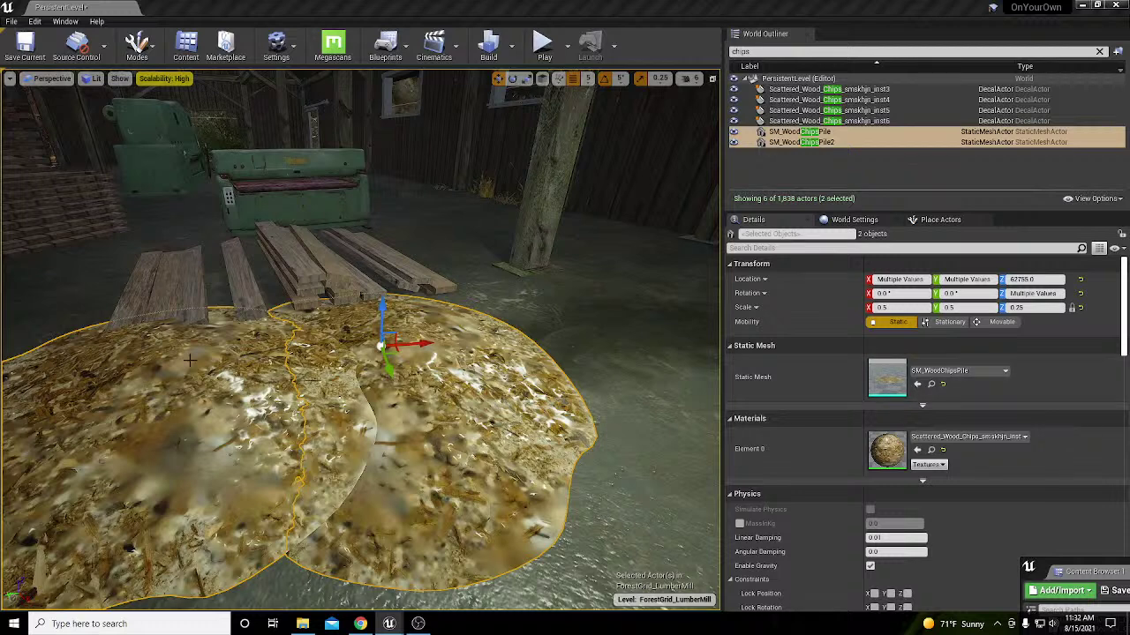
left_click_drag(2, 415, 1129, 393)
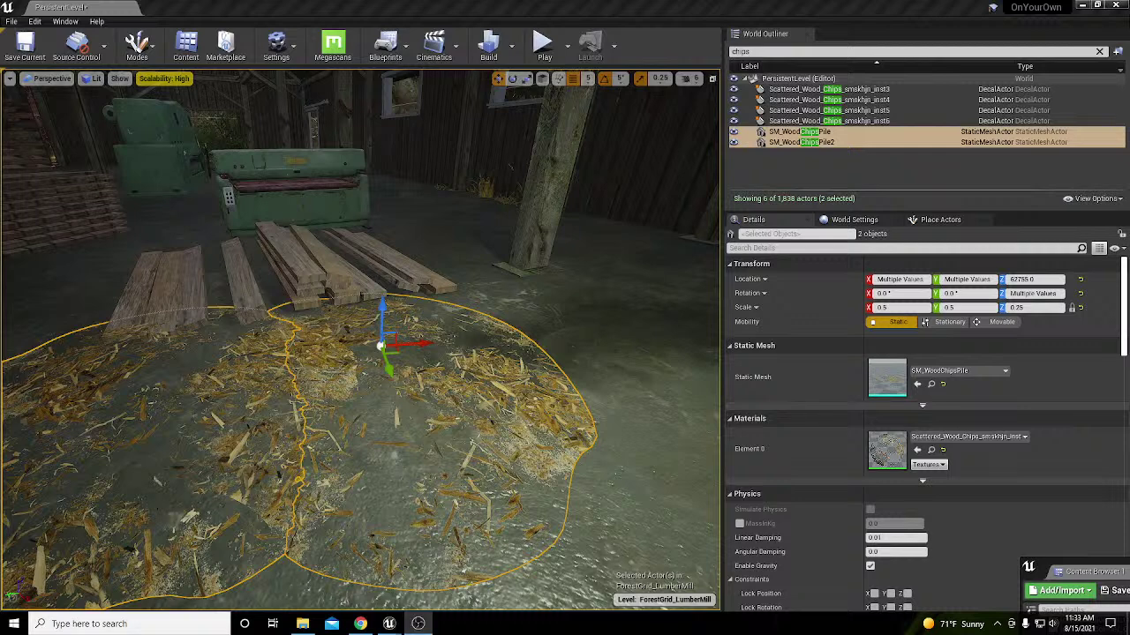
key("XF86AudioLowerVolume")
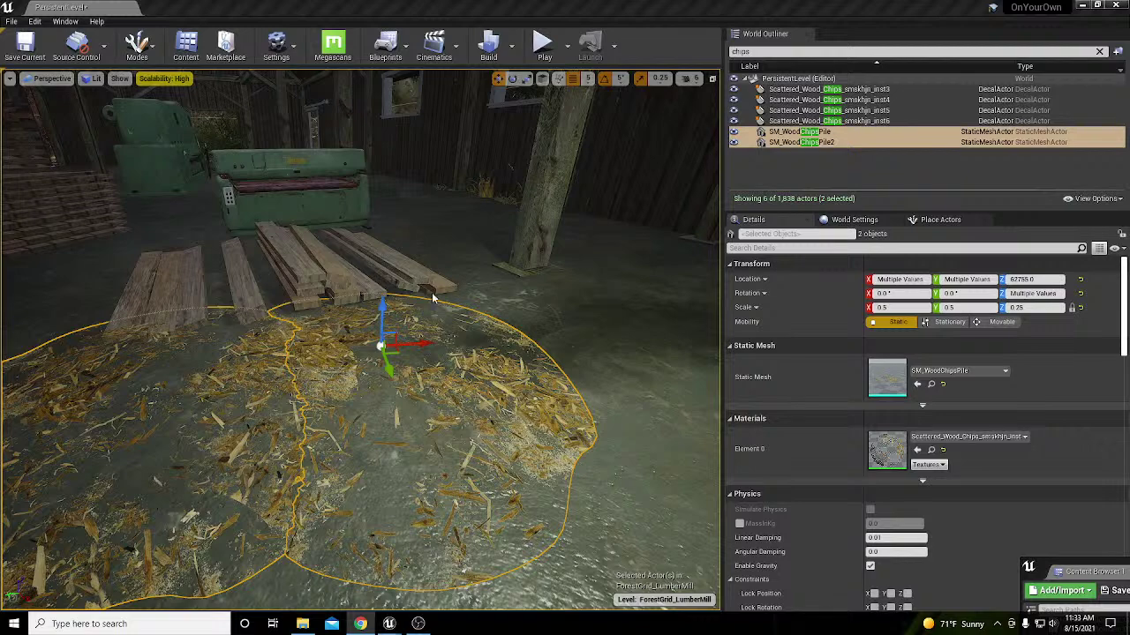
Step: Shift both wood chips piles together across the floor so they lie closer under the ends of the loose planks
mouse_move(423, 368)
right_mouse_down()
mouse_move(654, 139)
mouse_move(573, 265)
mouse_move(422, 378)
right_mouse_up()
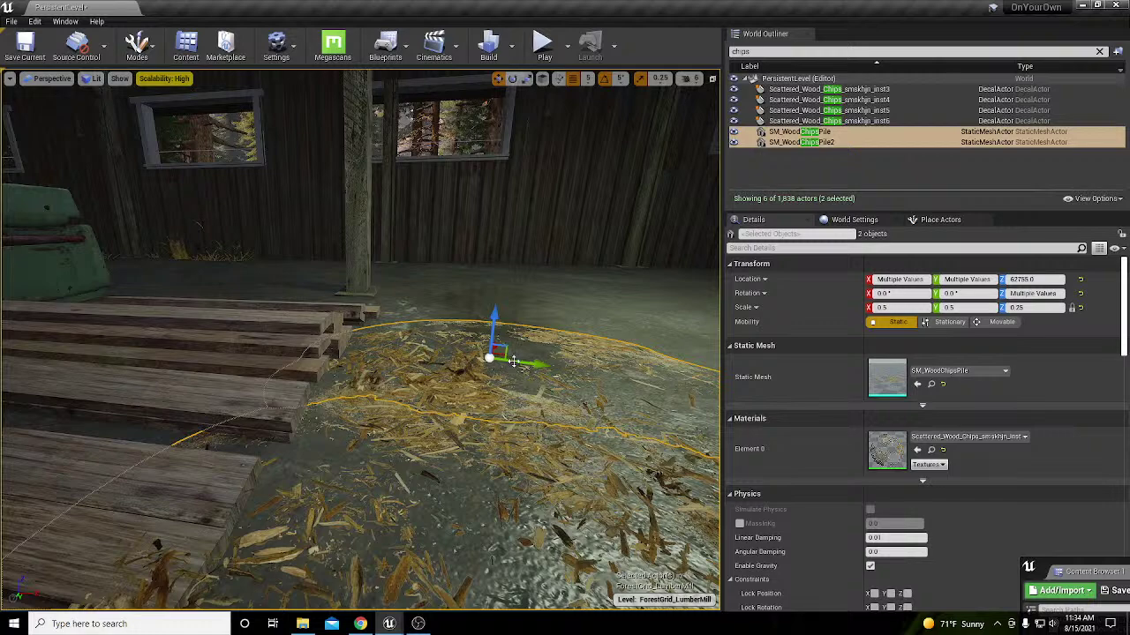
left_click_drag(522, 362, 433, 319)
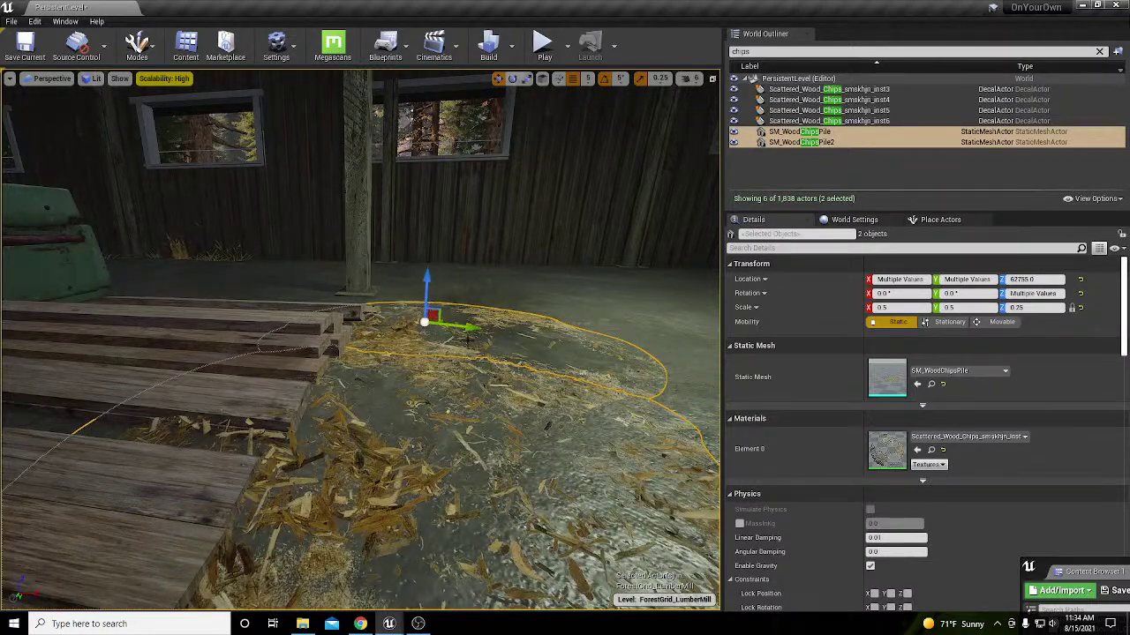
key("d")
right_click_drag(514, 346, 350, 365)
key("w")
key("s")
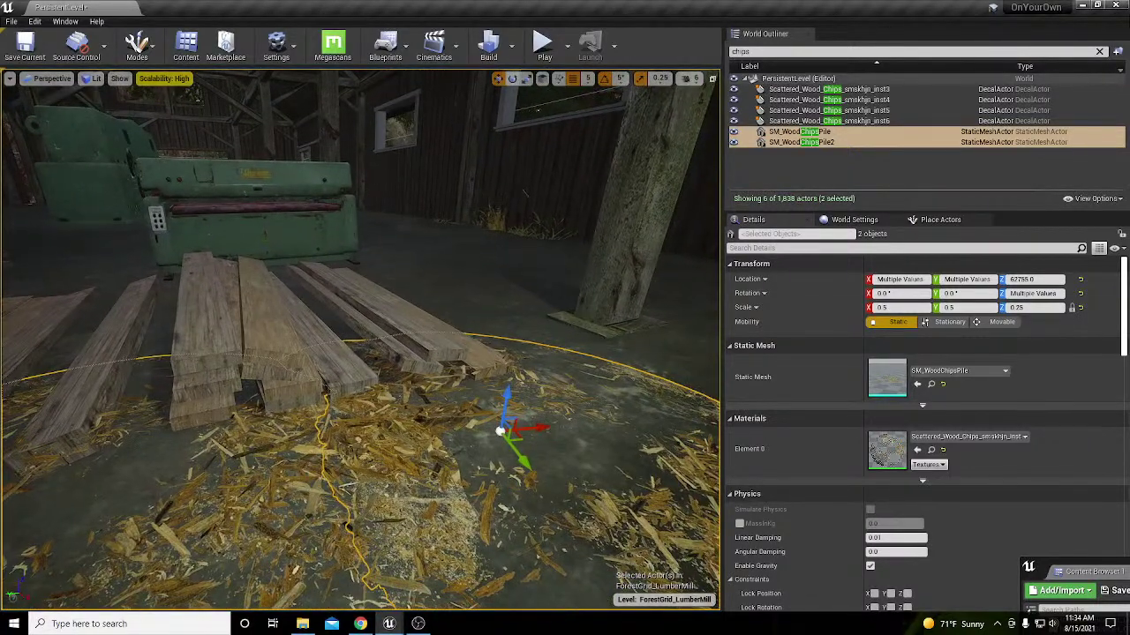
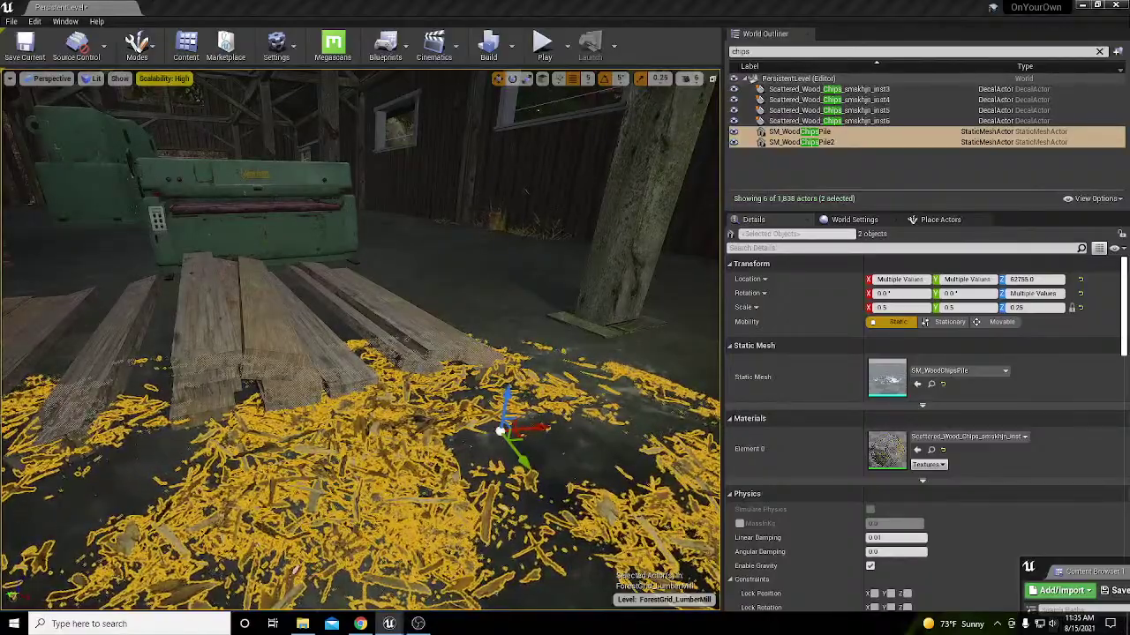
Step: Select both wood chips piles and lower them to a Z location of about 62753 with position snapping off
right_click_drag(360, 339, 335, 370)
key("Escape")
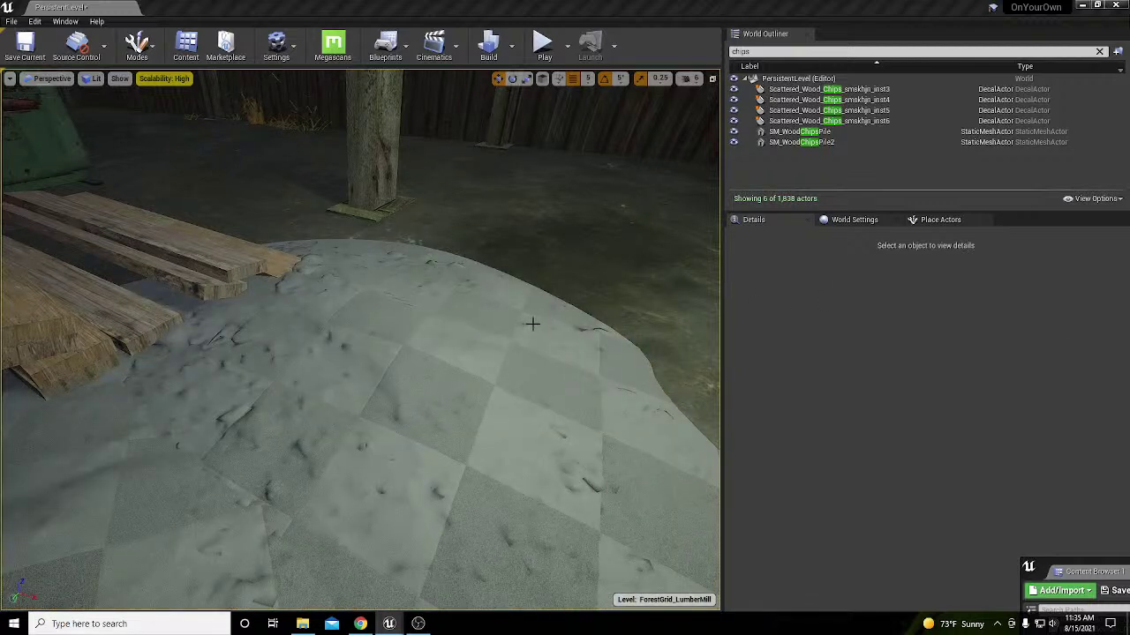
right_click_drag(533, 324, 415, 411)
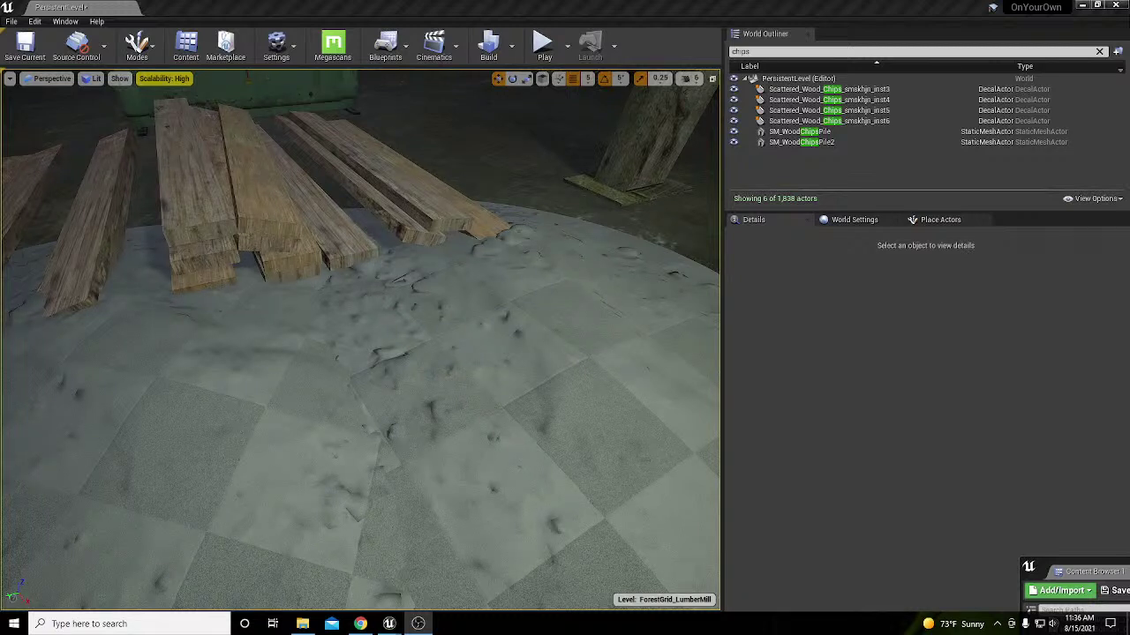
key("XF86AudioLowerVolume")
mouse_move(544, 400)
right_mouse_down()
mouse_move(485, 406)
mouse_move(533, 404)
right_mouse_up()
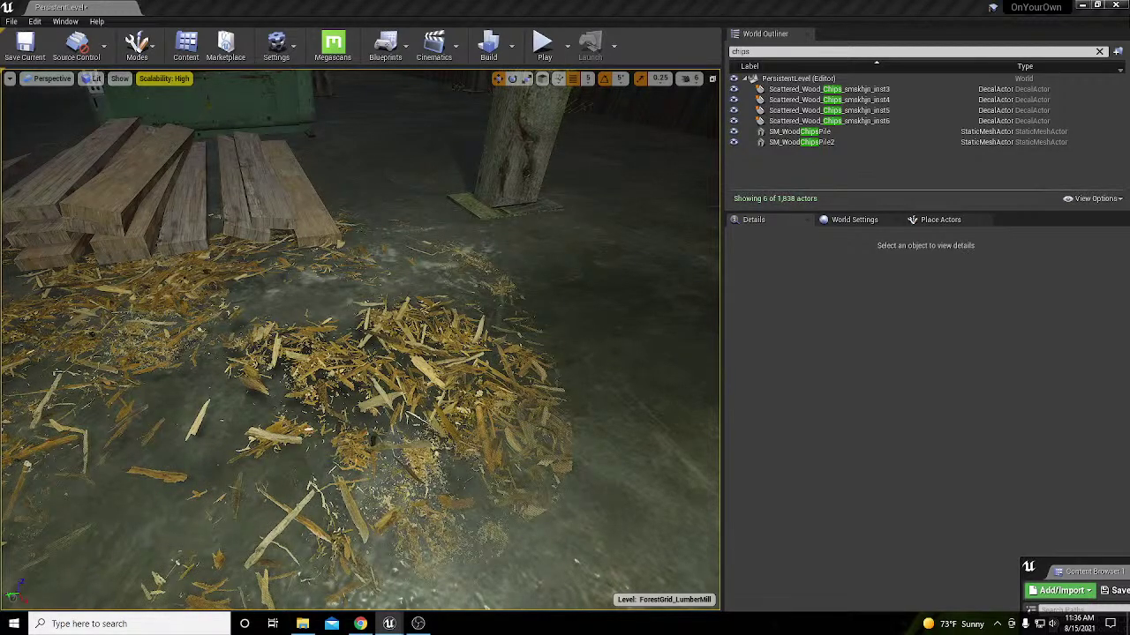
double_click(798, 132)
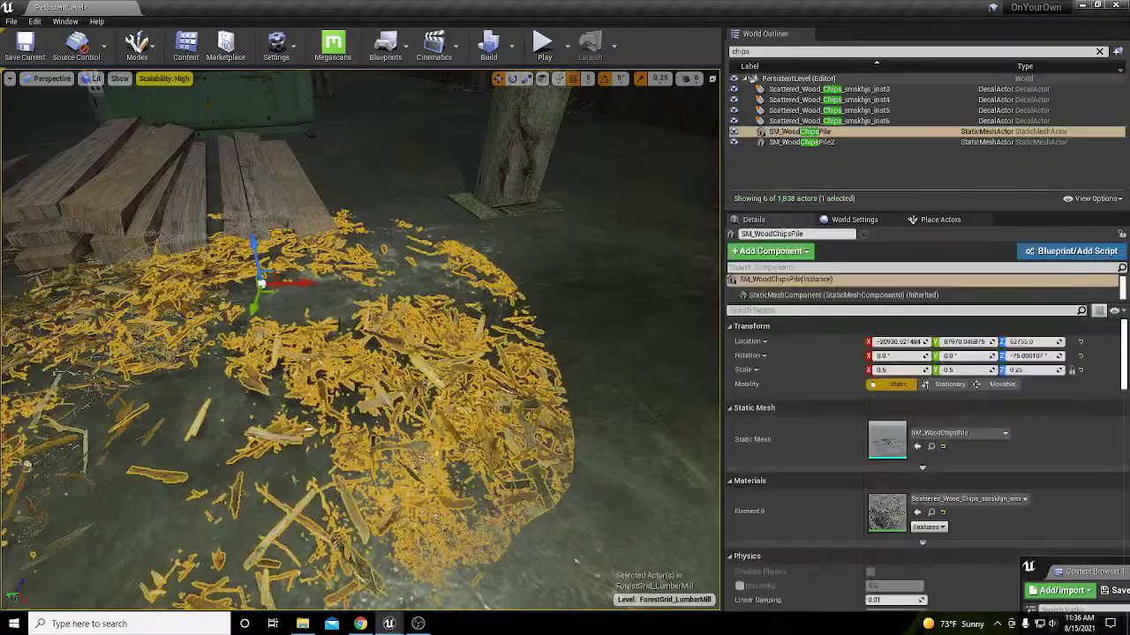
left_click(800, 142, "ctrl")
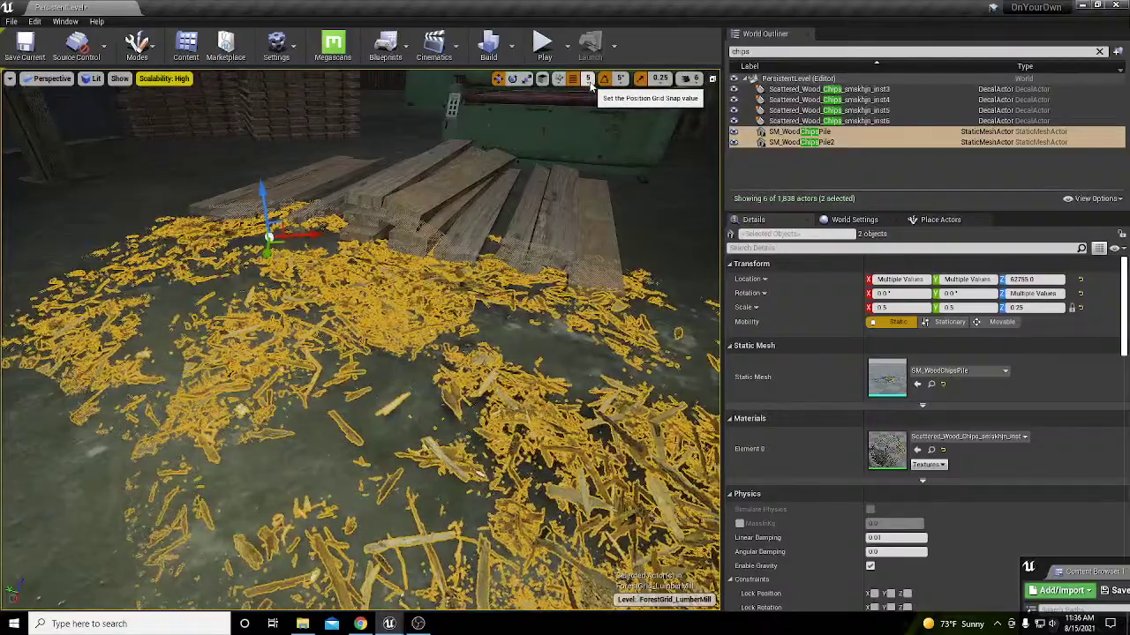
left_click_drag(262, 203, 262, 194)
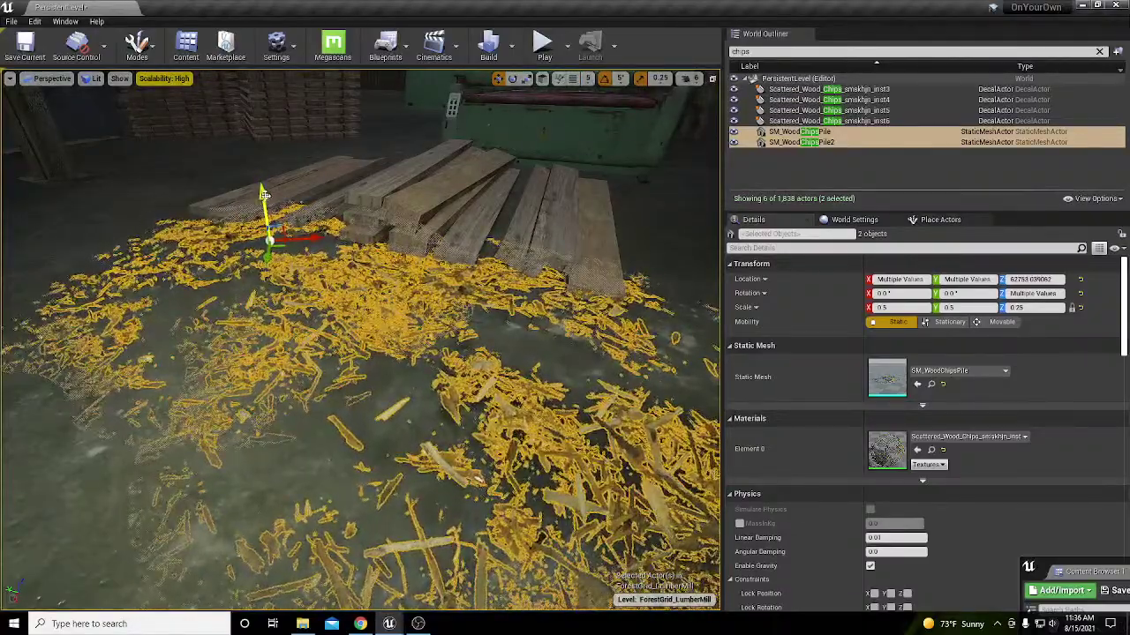
key("Escape")
Step: Select the two wood chips piles in front of the loose planks together again
right_click_drag(360, 340, 423, 307)
left_click(396, 322)
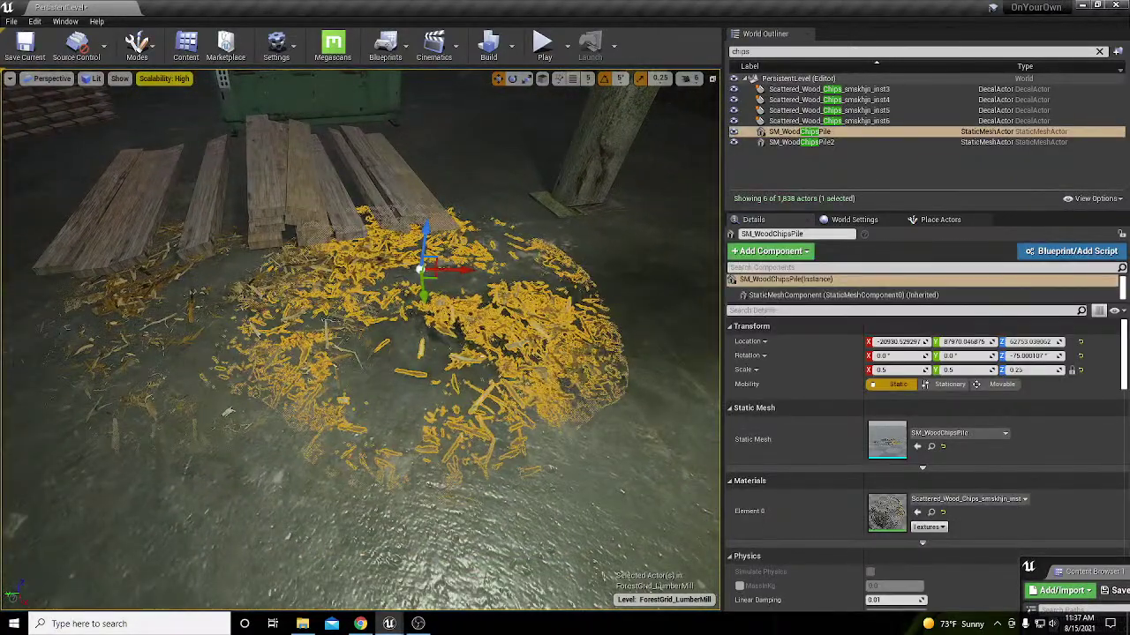
left_click(145, 302, "ctrl")
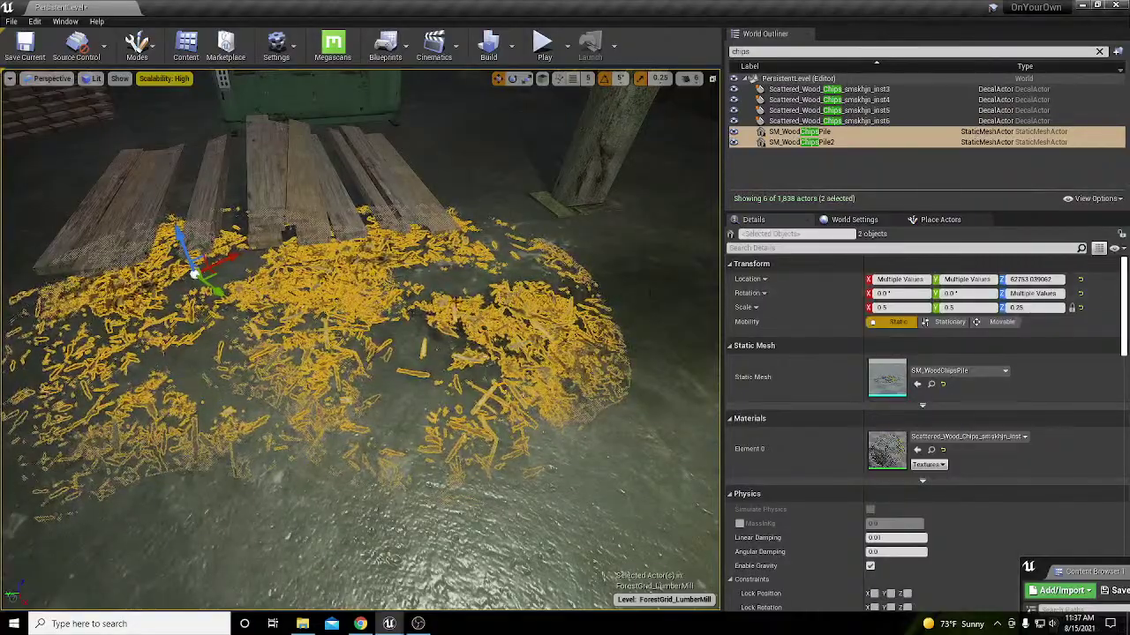
key("r")
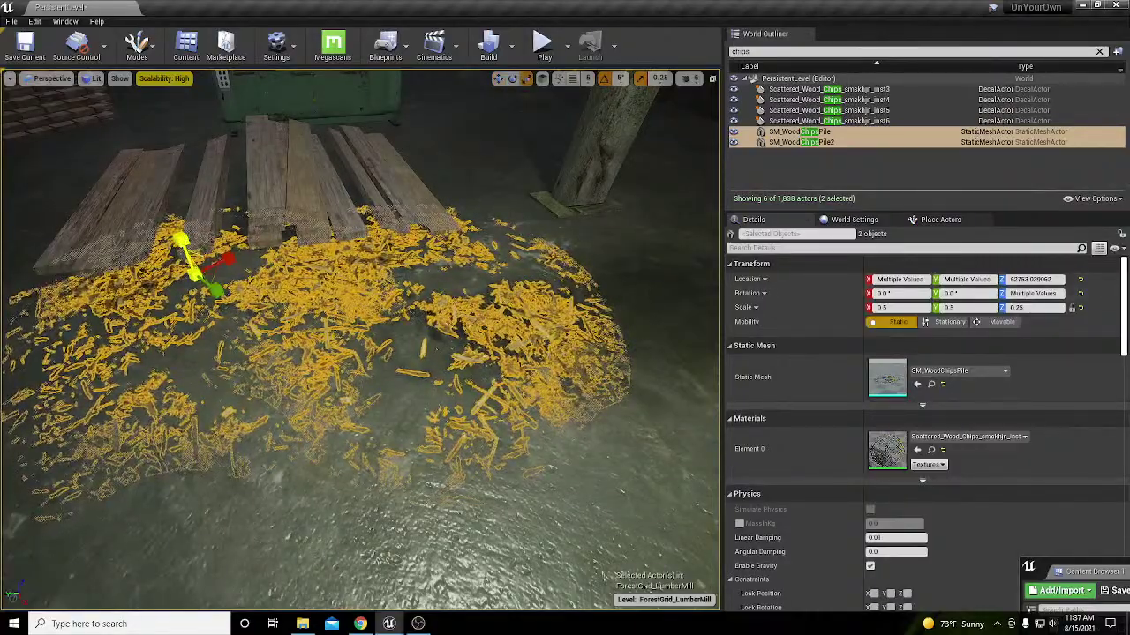
mouse_move(181, 239)
left_mouse_down()
mouse_move(185, 223)
mouse_move(192, 241)
left_mouse_up()
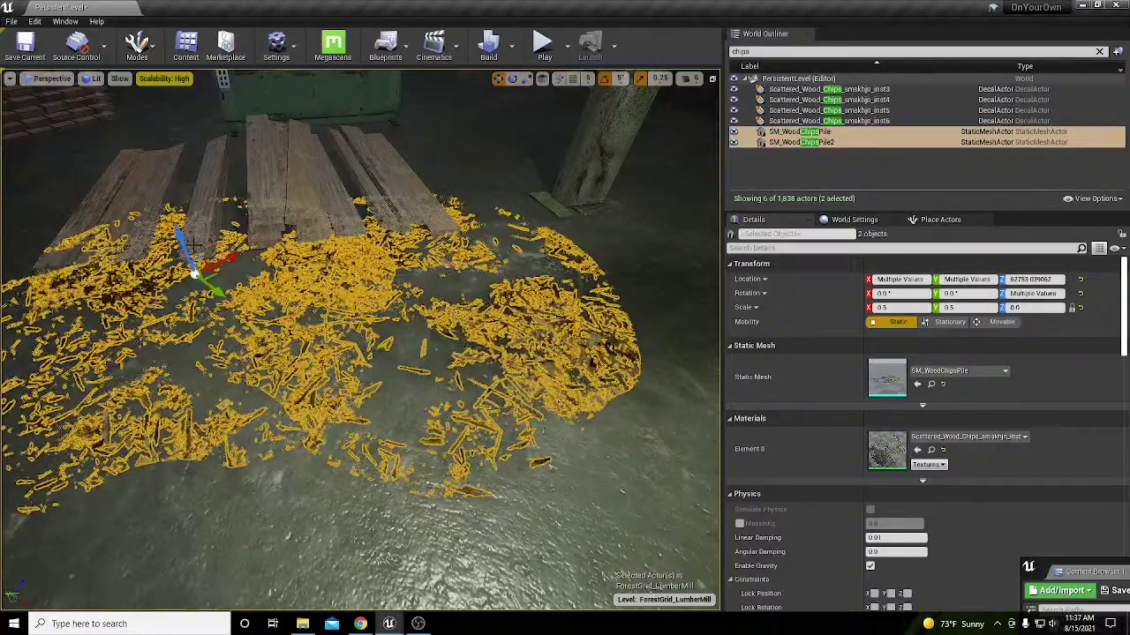
key("ctrl+z")
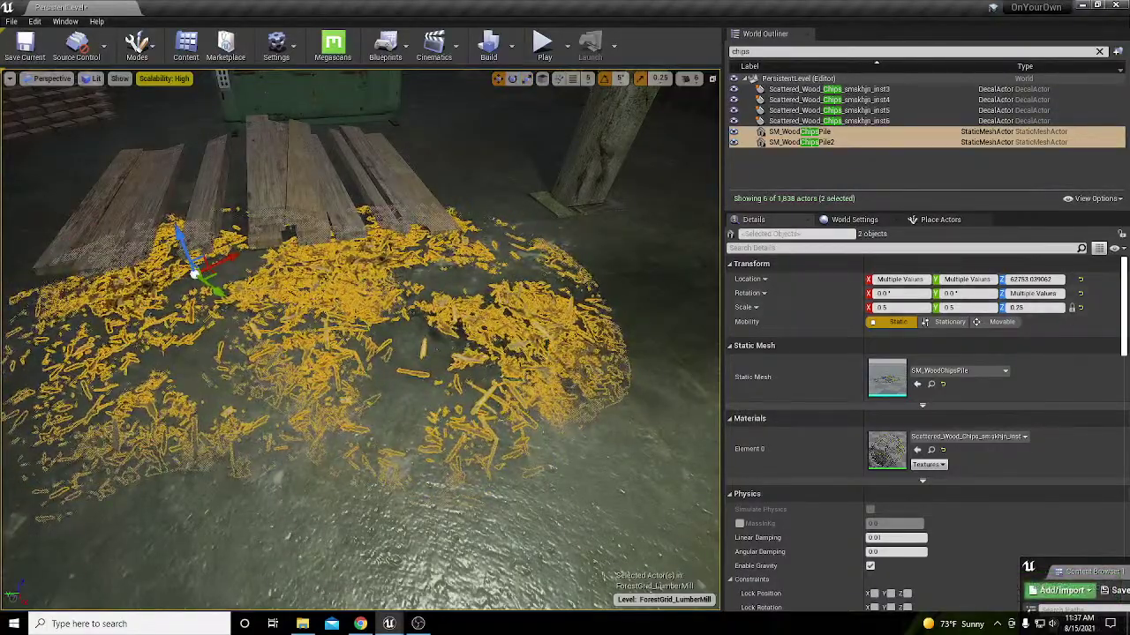
Step: Flatten both wood chips piles to a Z scale of about 0.142 and settle them at about Z 62750.66
key("e")
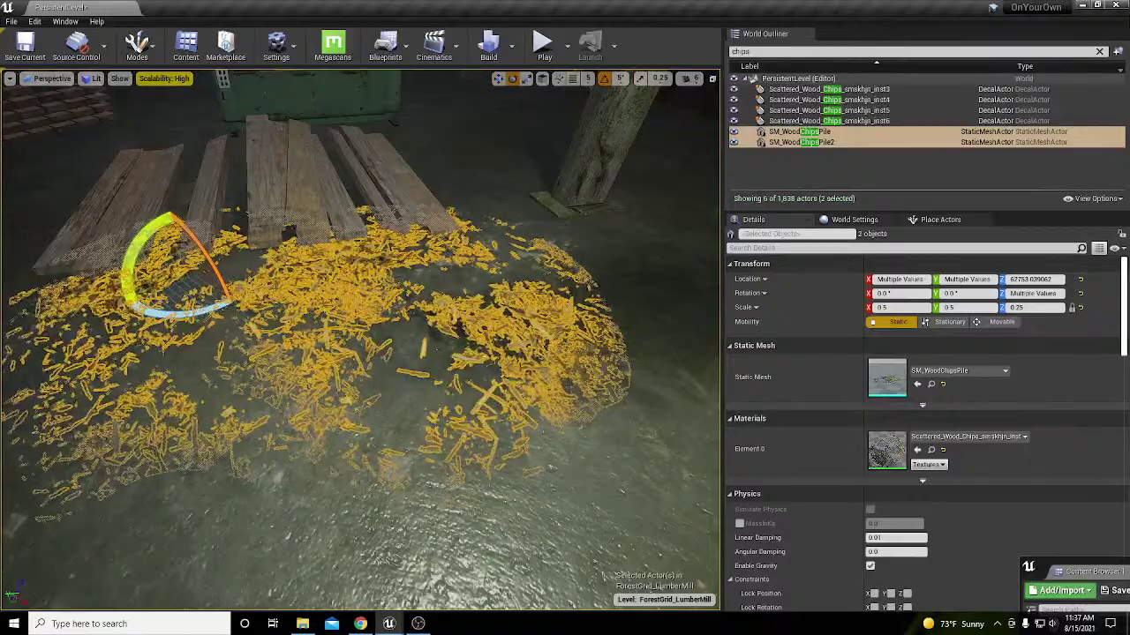
key("r")
mouse_move(180, 239)
left_mouse_down()
mouse_move(182, 259)
mouse_move(190, 250)
mouse_move(179, 239)
left_mouse_up()
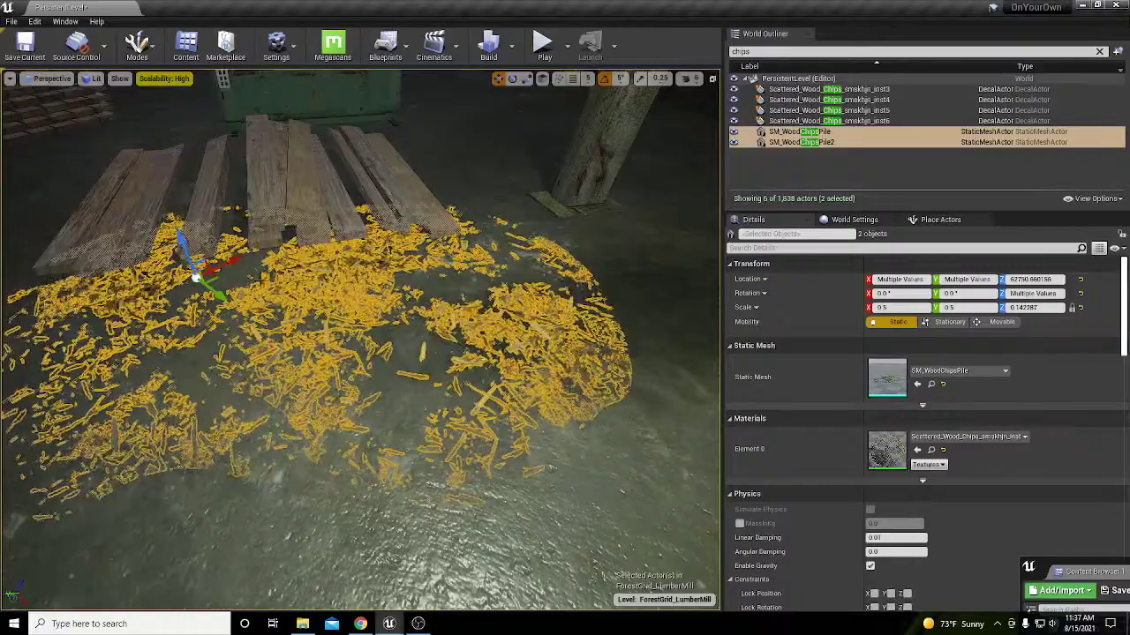
key("Escape")
Step: Select both flattened wood chips piles and duplicate them to the opposite side of the loose planks
right_click_drag(360, 339, 442, 343)
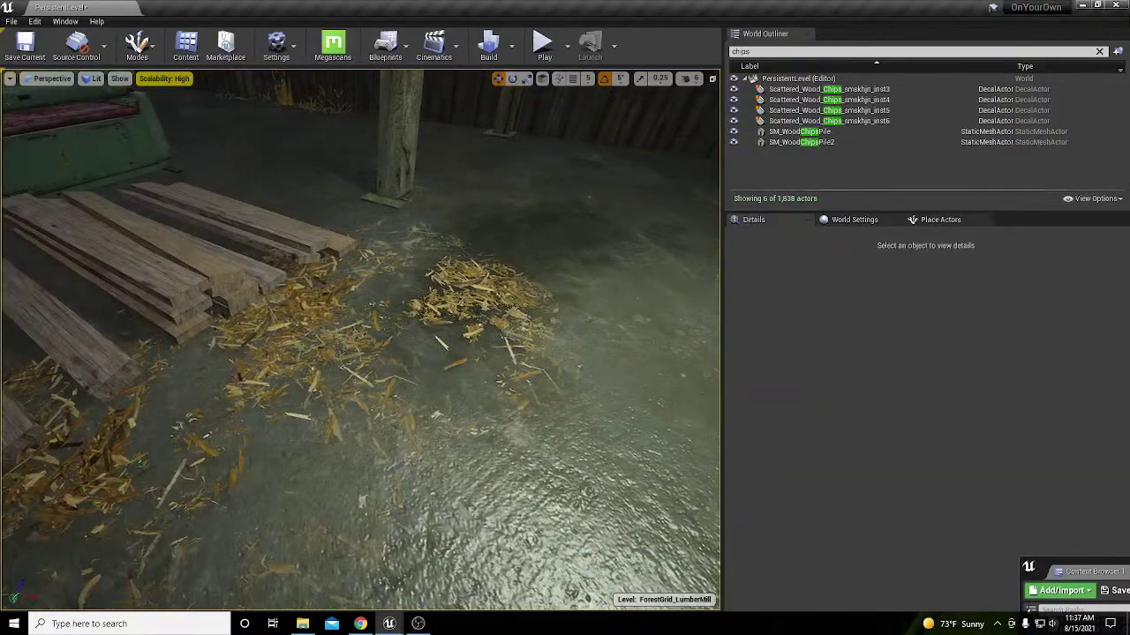
left_click(311, 324)
right_click_drag(311, 324, 281, 342)
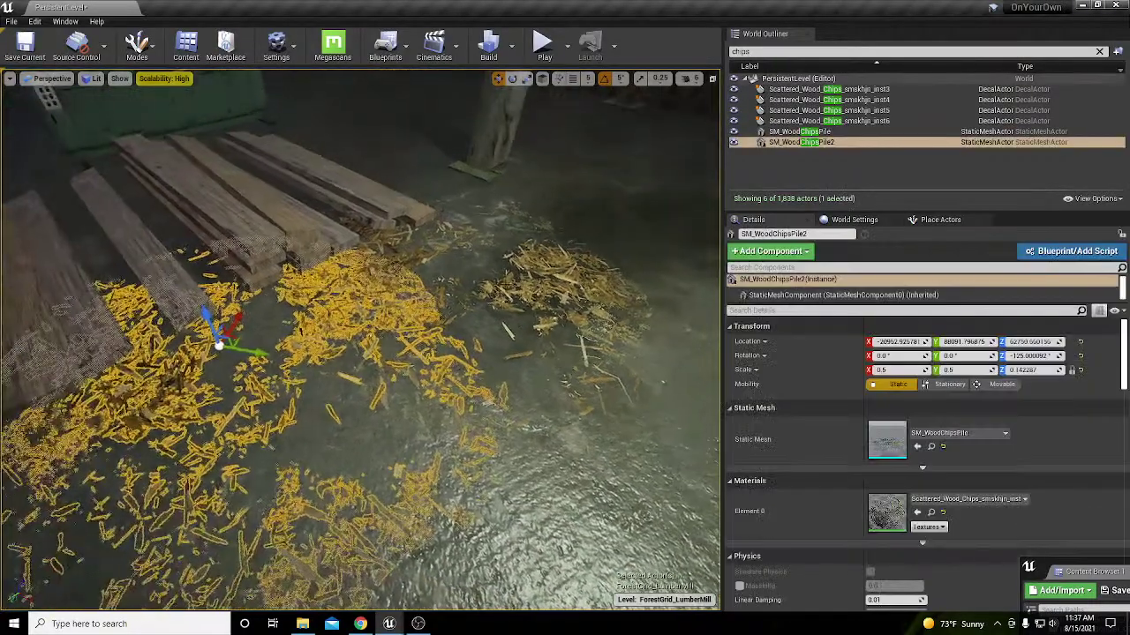
left_click(545, 263, "ctrl")
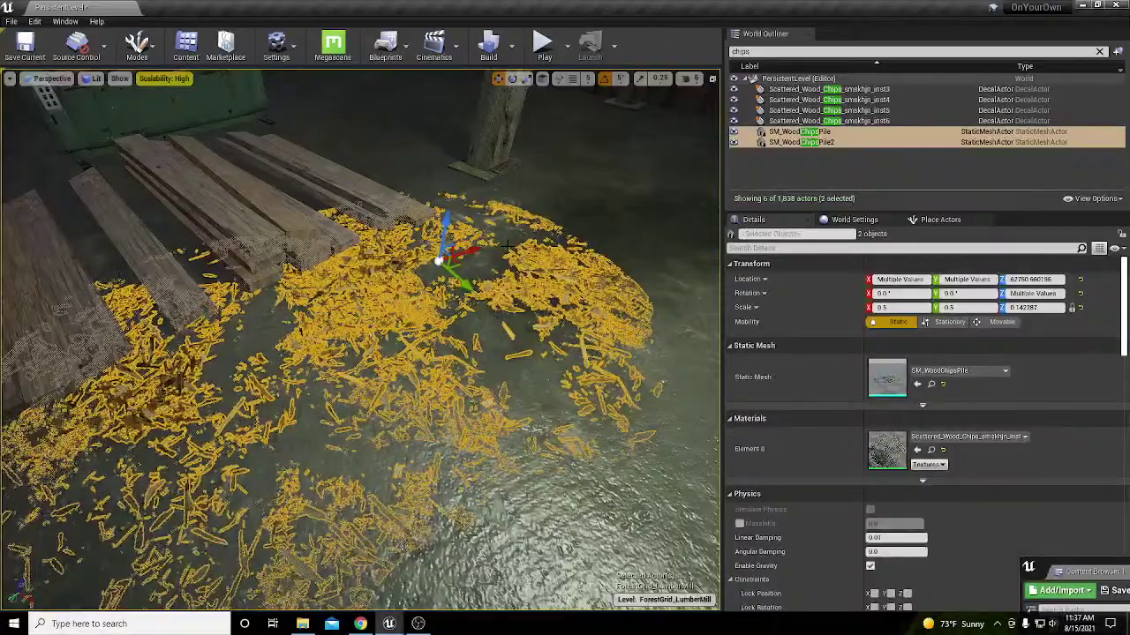
mouse_move(545, 324)
right_mouse_down()
mouse_move(402, 323)
mouse_move(564, 331)
right_mouse_up()
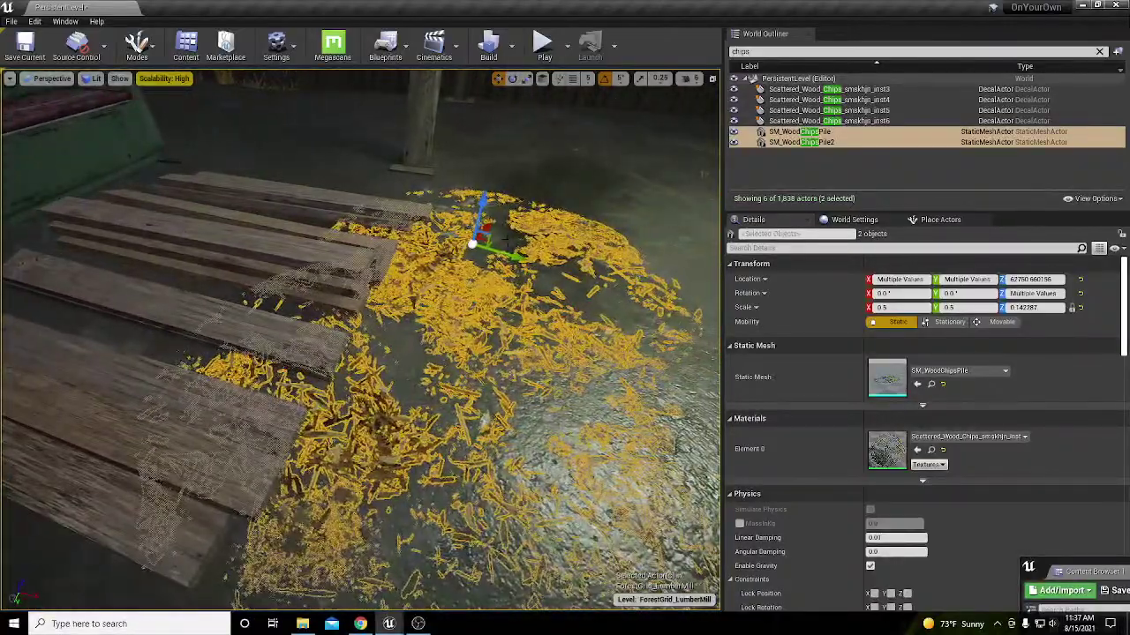
left_click_drag(494, 241, 55, 316, "alt")
right_click_drag(202, 294, 132, 292)
Step: Duplicate the pair of chips piles again, rotating the copies and placing them between the planks and the wooden post
key("e")
left_click_drag(196, 272, 505, 158)
key("w")
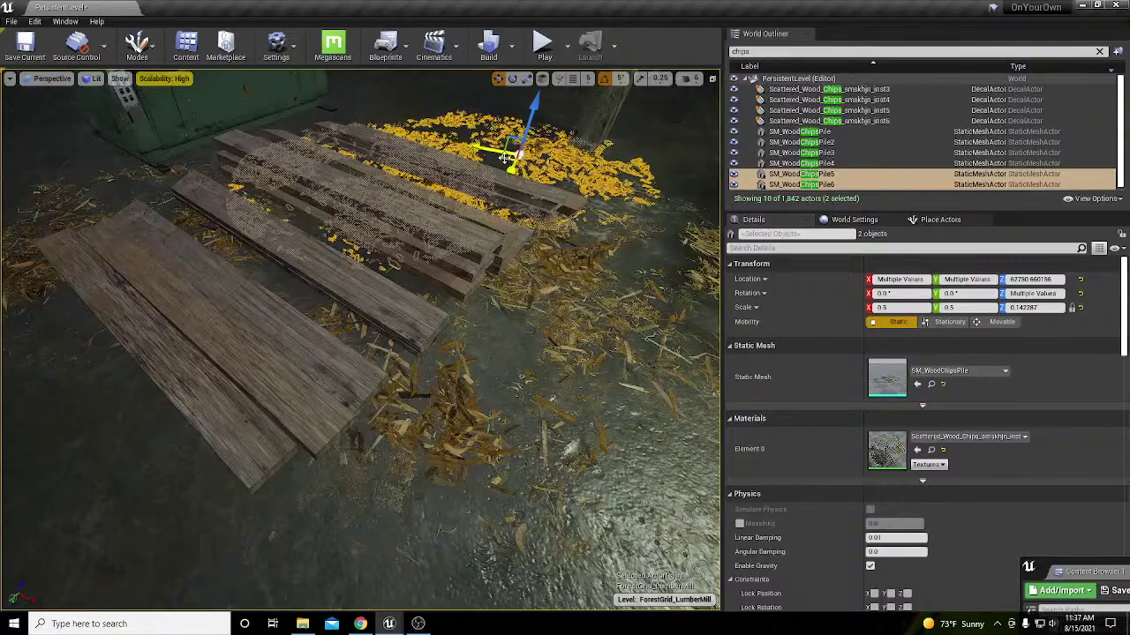
Step: Duplicate the chips piles beside the post once more, placing the turned copies on the floor between the sanding machine and the post
right_click_drag(505, 158, 609, 106)
key("w")
key("s")
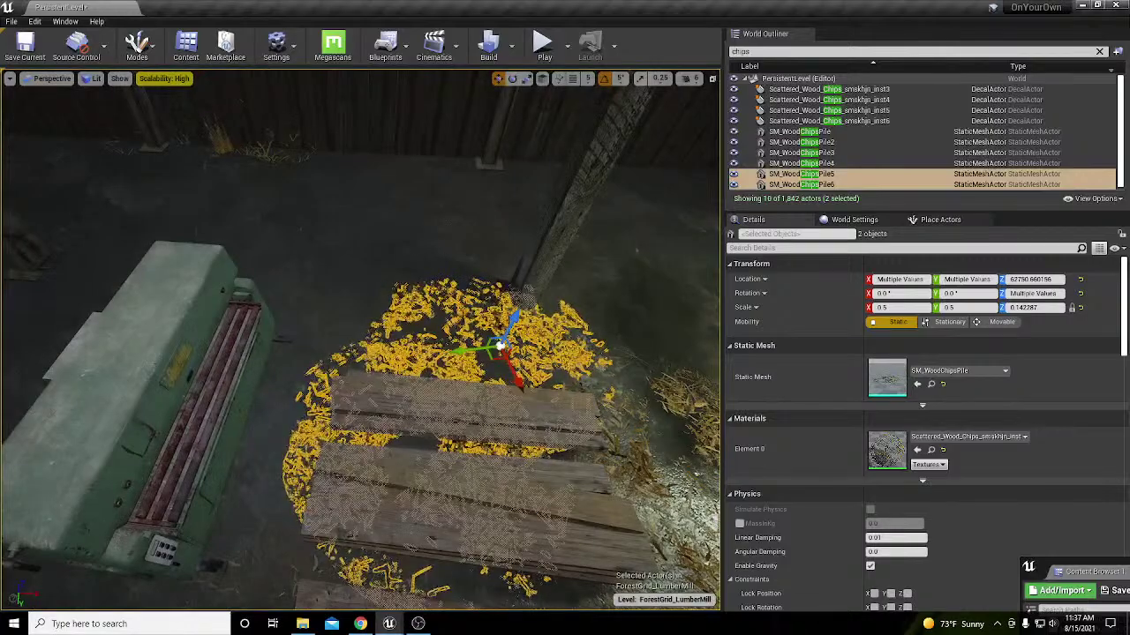
left_click_drag(492, 354, 291, 353, "alt")
key("e")
key("w")
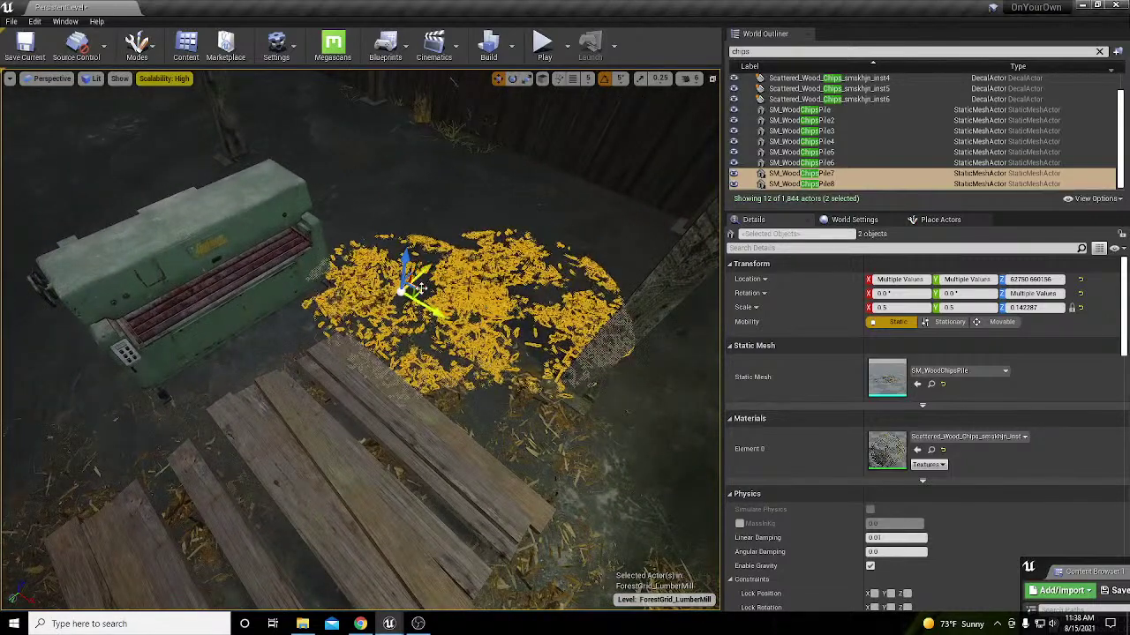
key("Escape")
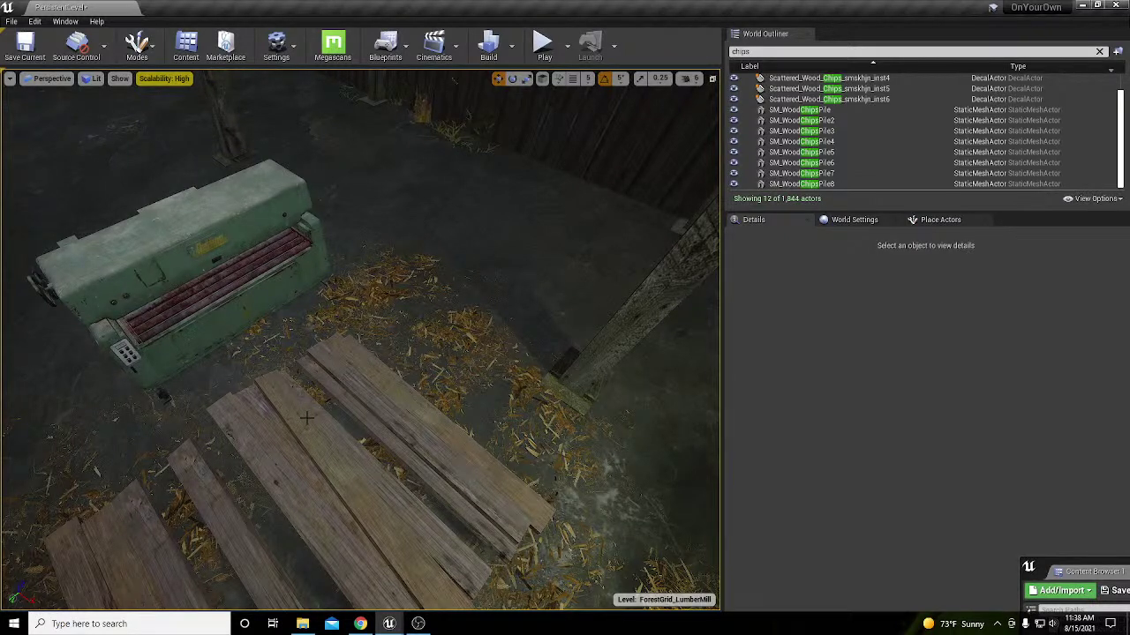
Step: Rotate SandingMachine_3, the taller machine behind the roller sander, by -100° to about 0° around Z
right_click_drag(307, 418, 252, 357)
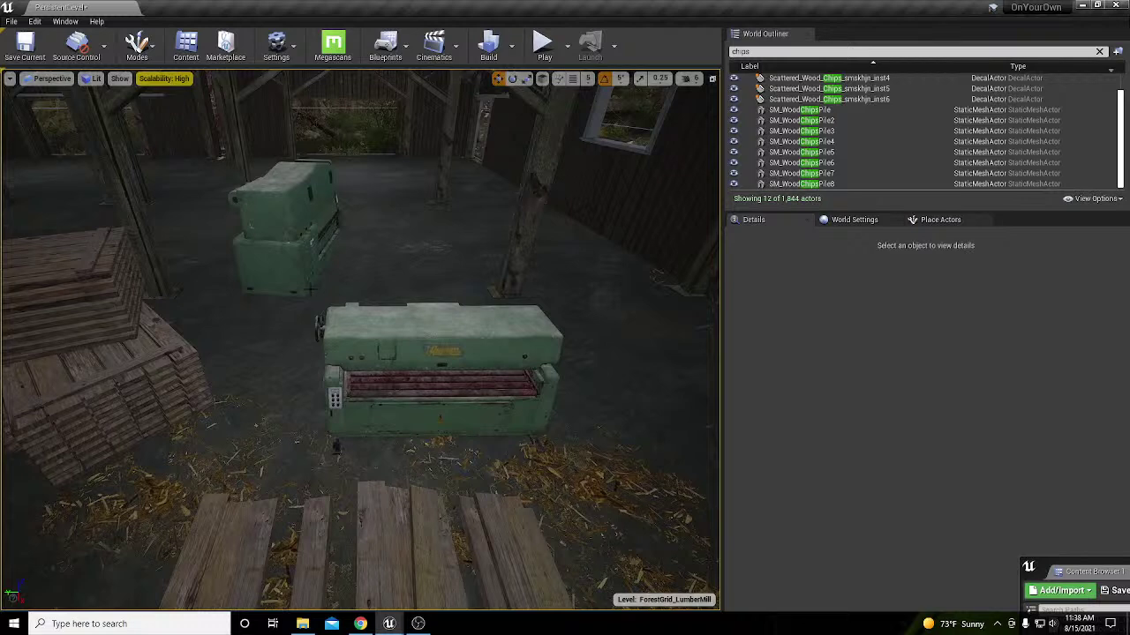
left_click(309, 288)
key("e")
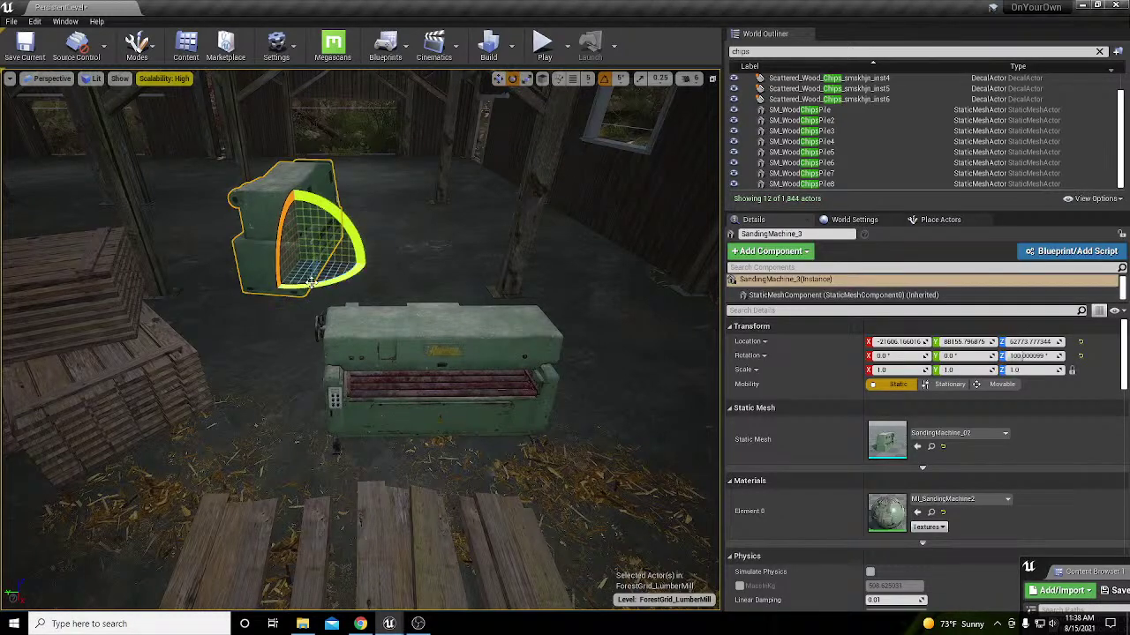
left_click_drag(311, 283, 289, 289)
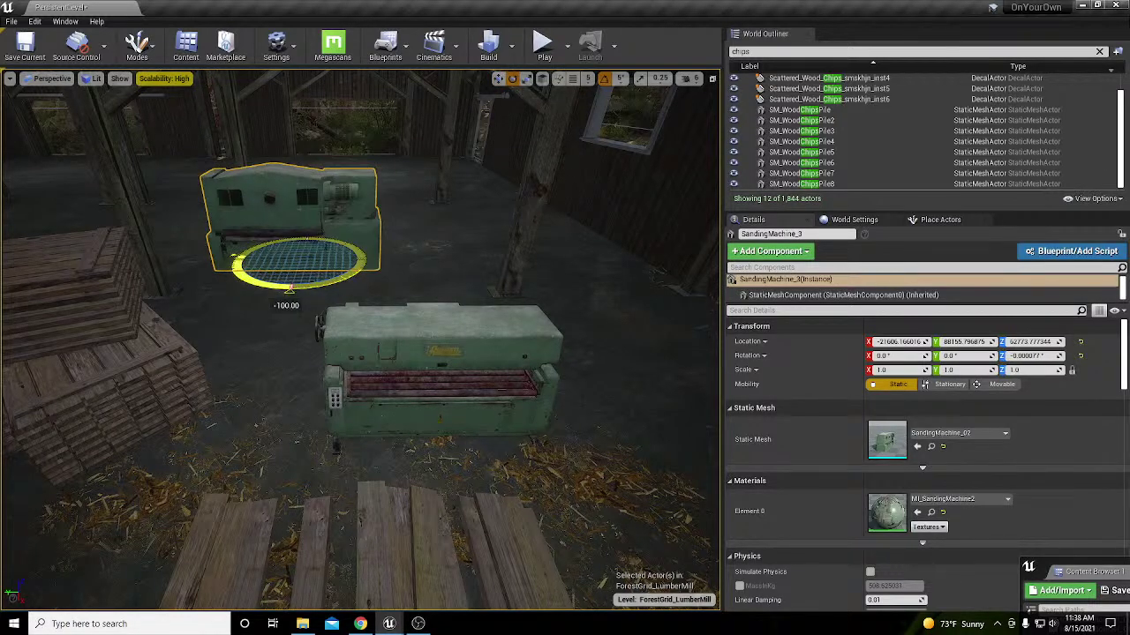
key("w")
Step: Drop SandingMachine_3 onto the floor and move it farther from the roller sander, to about X -21718, Y 87981
right_click_drag(351, 307, 433, 265)
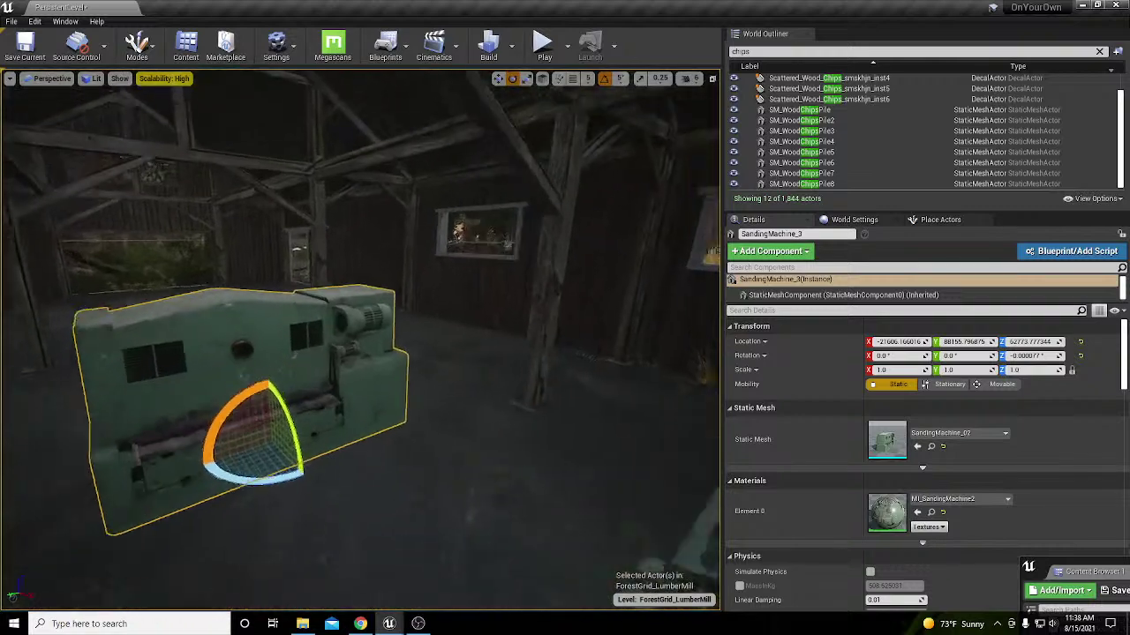
left_click_drag(433, 265, 552, 172, "alt")
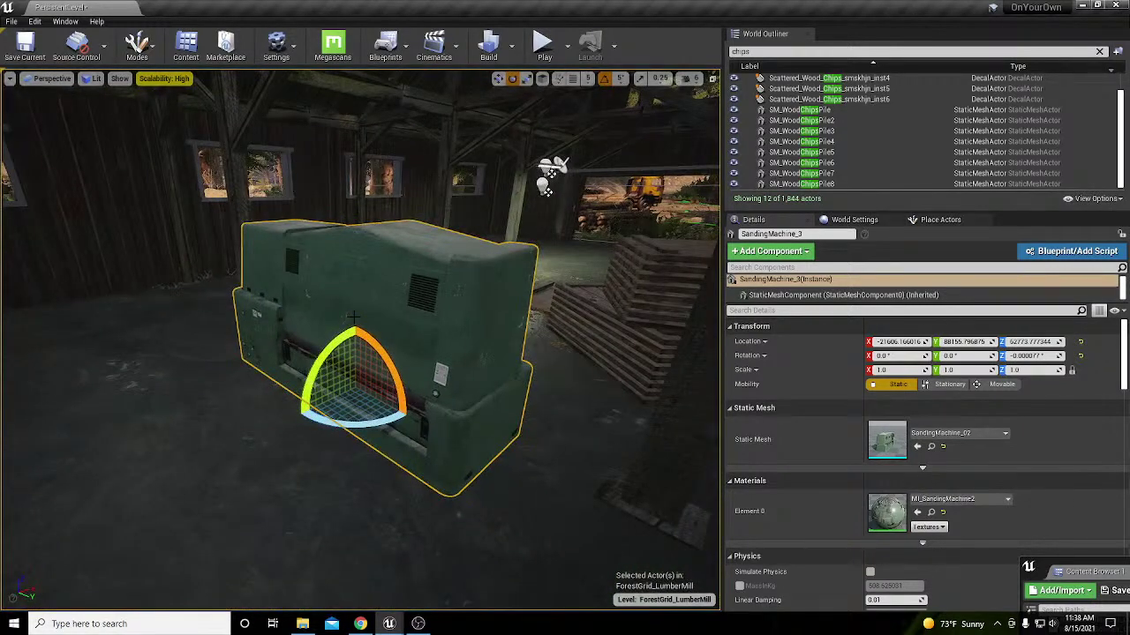
key("End")
key("w")
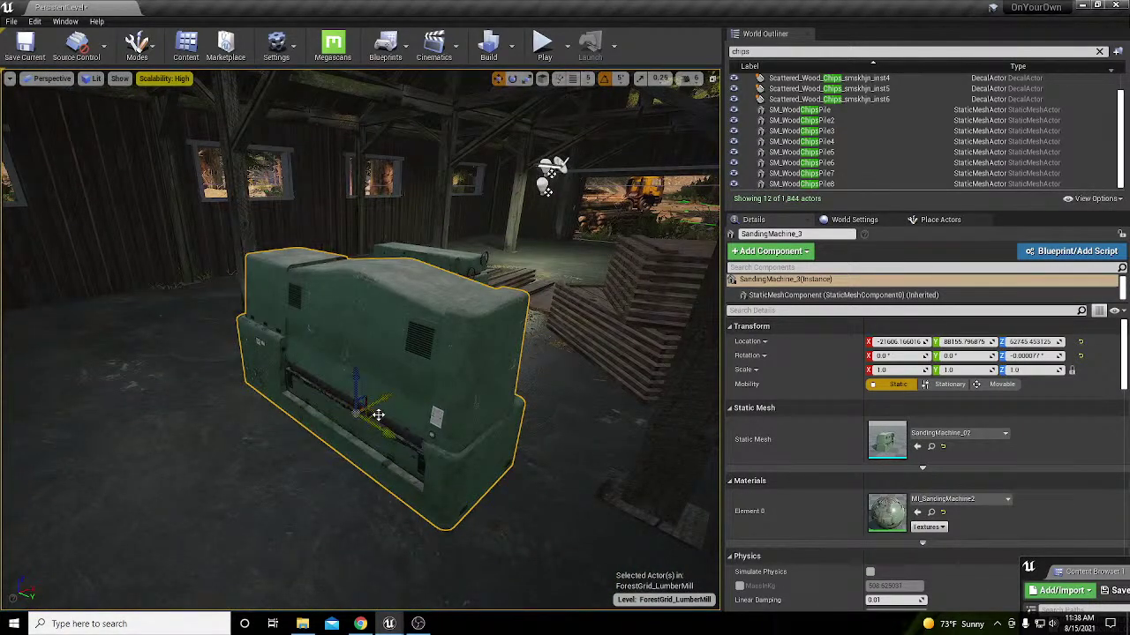
left_click_drag(377, 415, 180, 386)
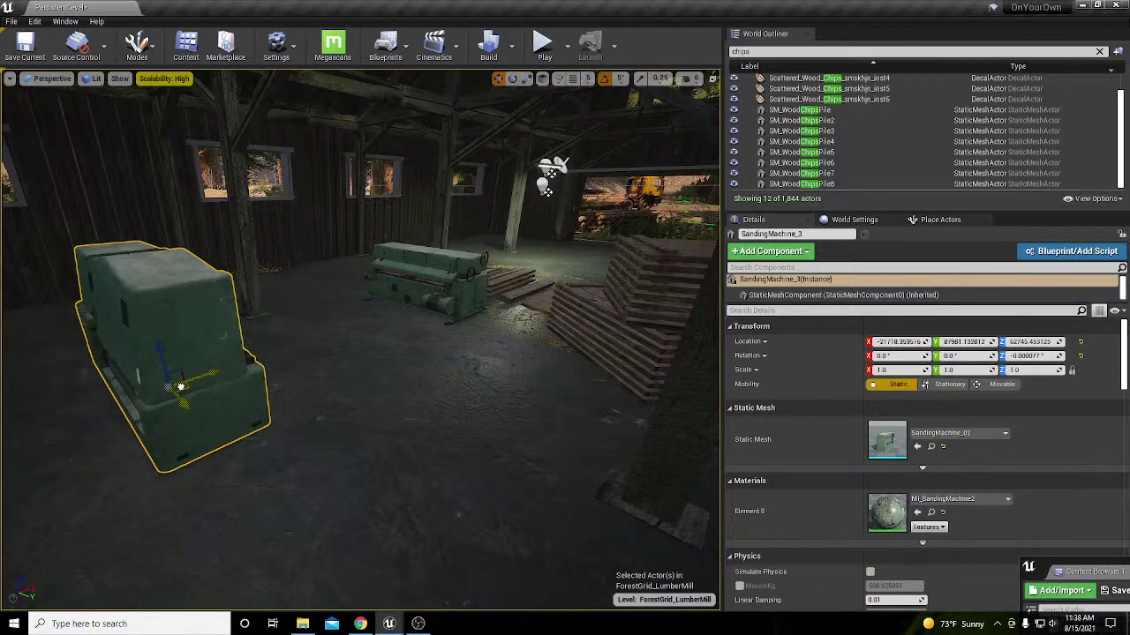
Step: Duplicate the two chips piles beside the roller sander, placing the copies on the floor along its opposite side
left_click_drag(550, 357, 713, 152)
key("w")
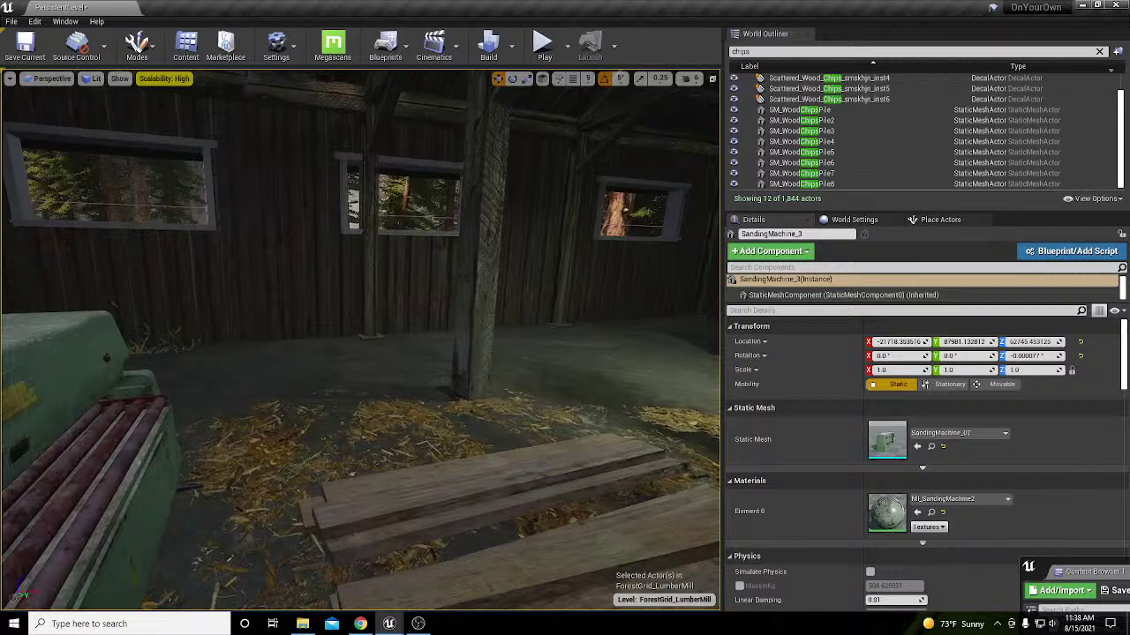
mouse_move(544, 355)
right_mouse_down()
mouse_move(495, 353)
mouse_move(543, 355)
right_mouse_up()
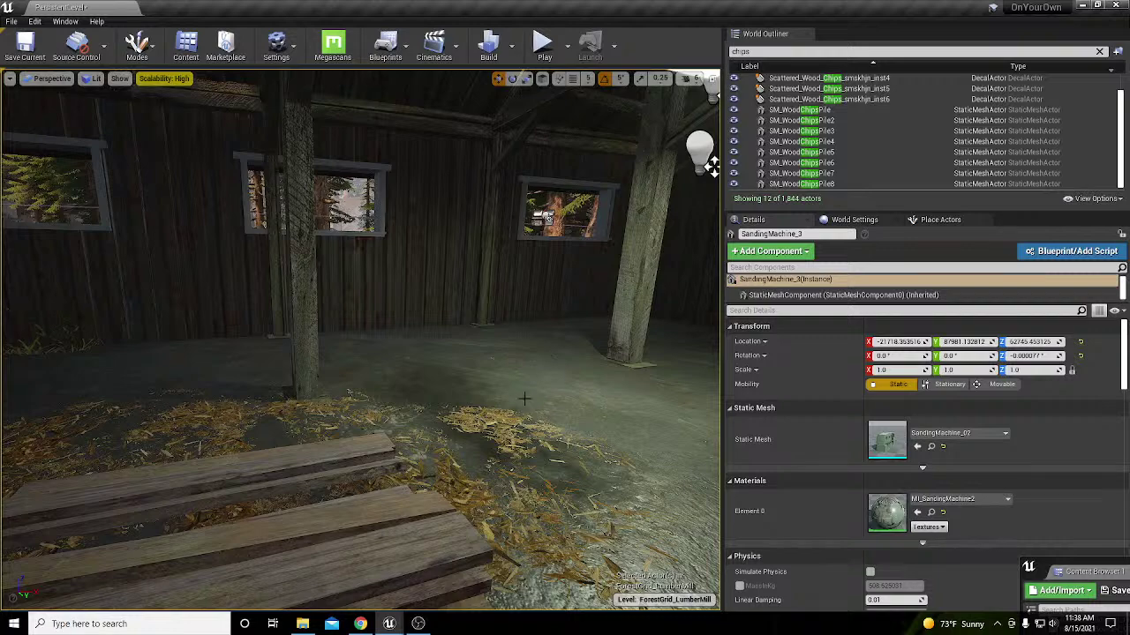
key("s")
right_click_drag(524, 399, 482, 411)
key("a")
left_click(441, 351)
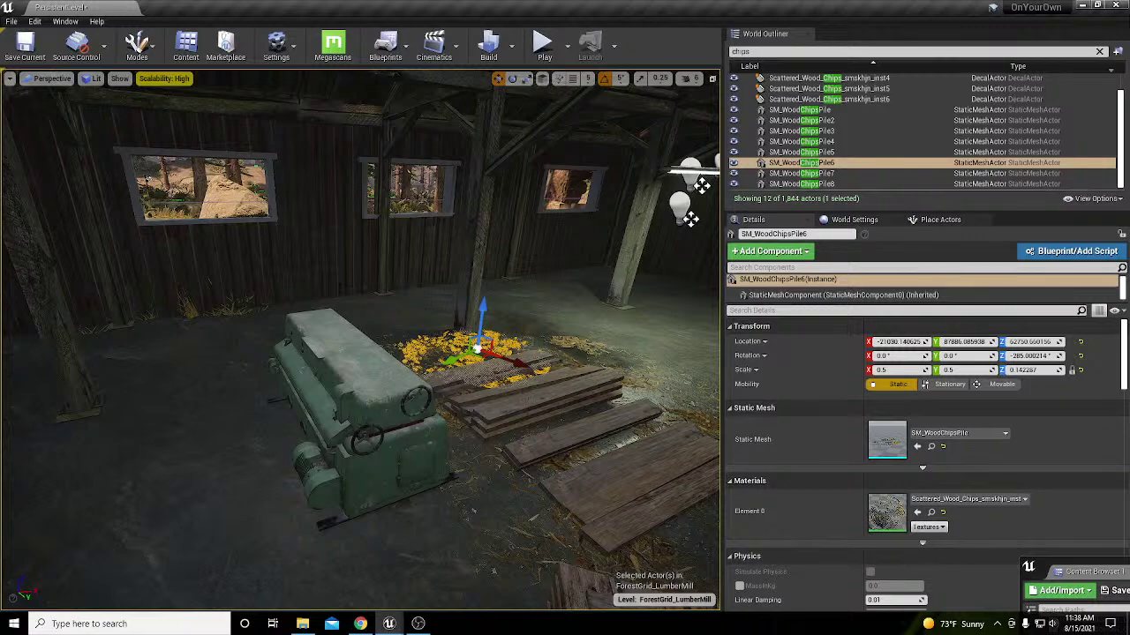
left_click(565, 399)
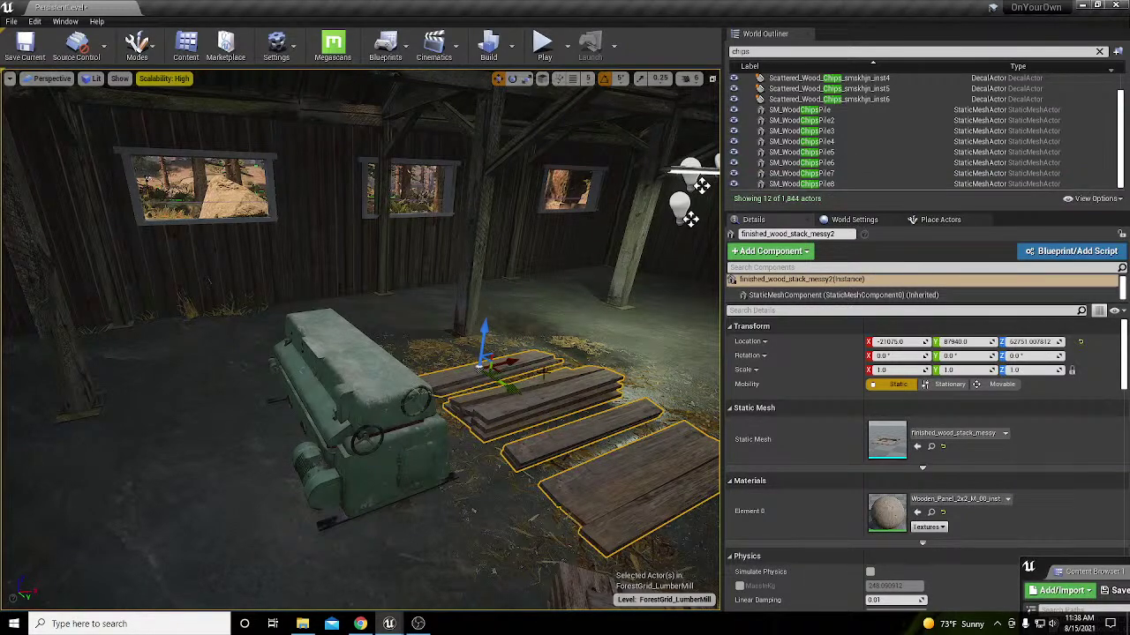
key("w")
right_click_drag(481, 367, 481, 389)
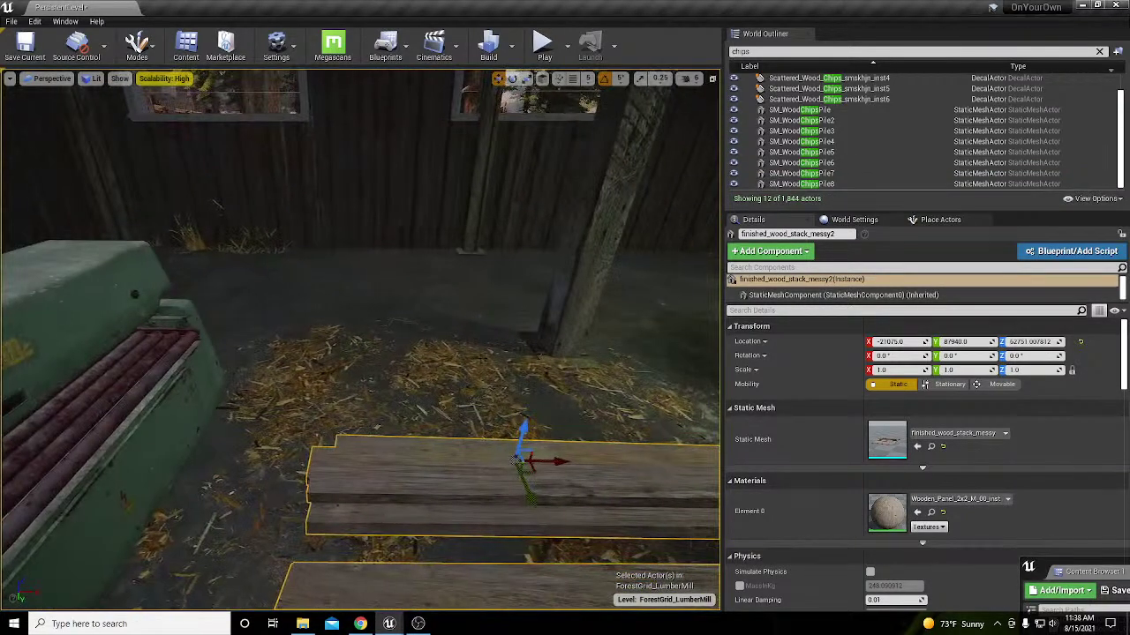
left_click(481, 389)
left_click(180, 471, "ctrl")
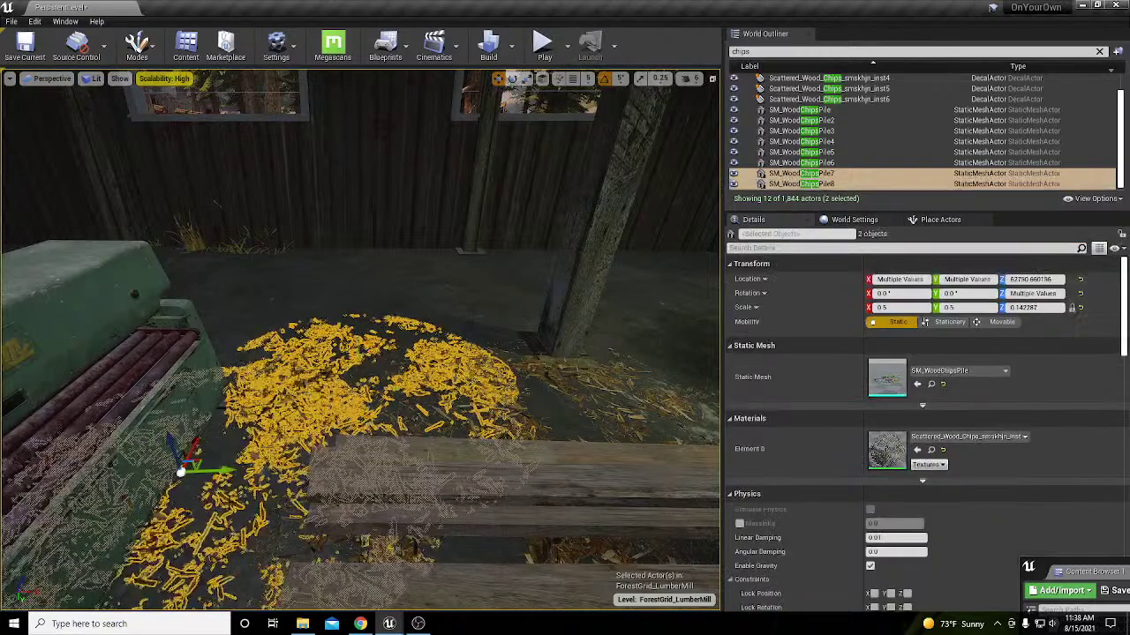
key("a")
right_click_drag(366, 440, 367, 440)
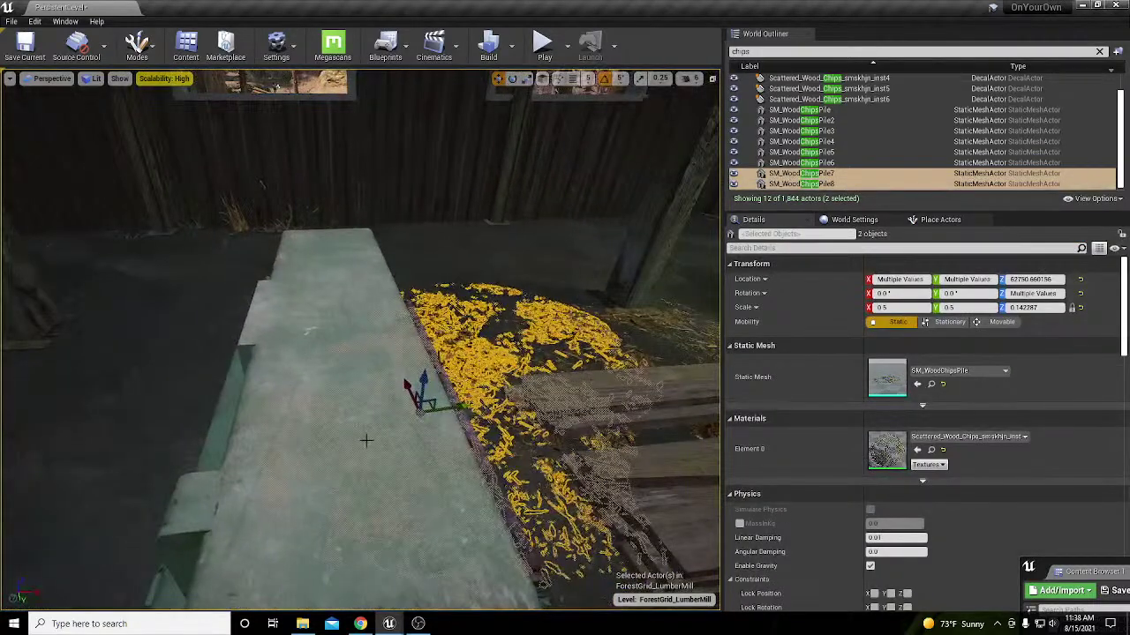
scroll(369, 416, "down", 3)
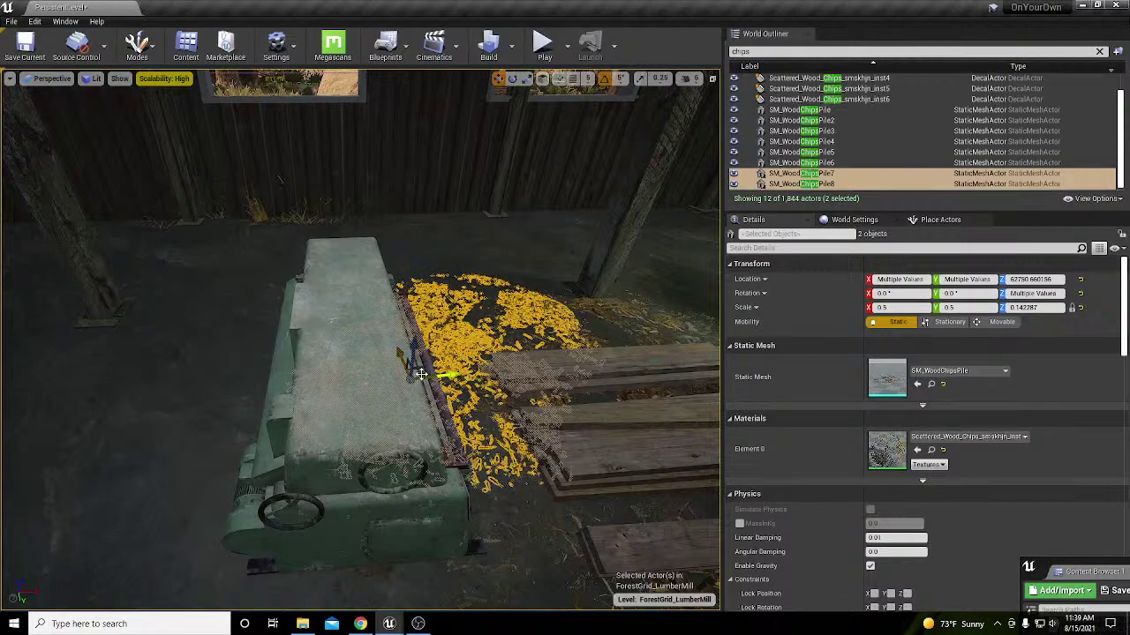
left_click_drag(421, 374, 139, 445, "alt")
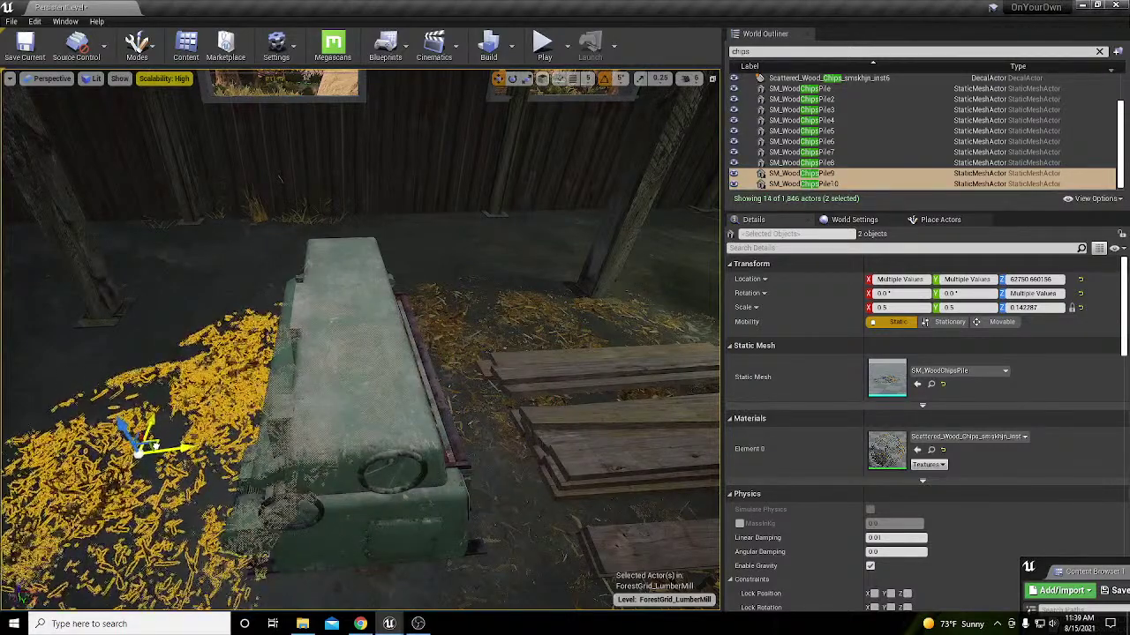
Step: Duplicate the pair of chips piles again beside the taller sanding machine and rotate the copies about -35°
key("f")
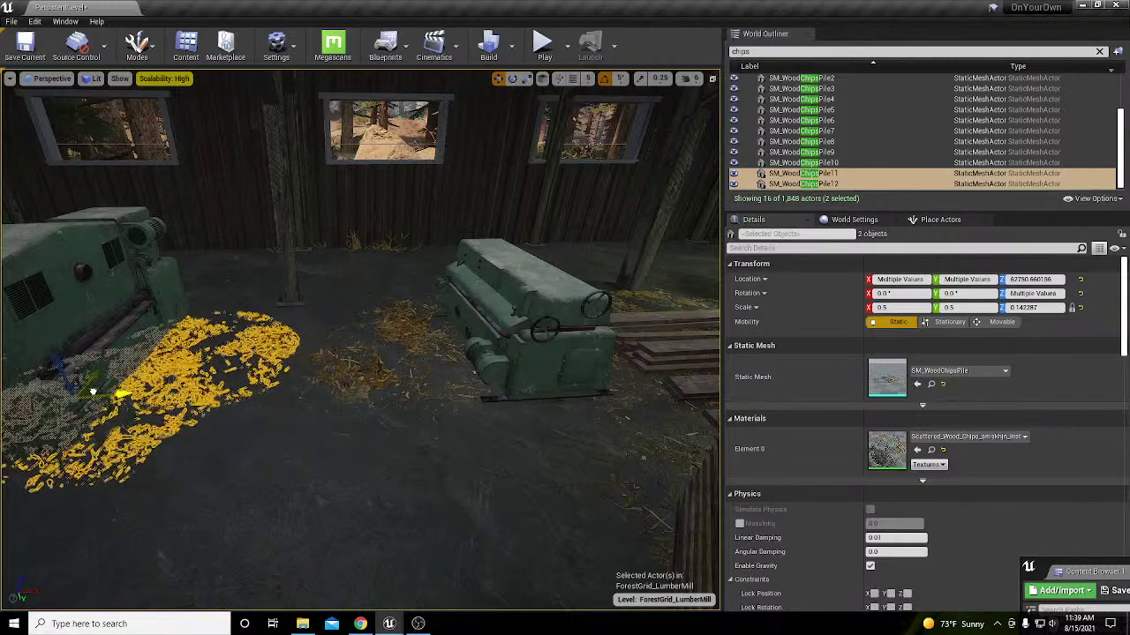
left_click_drag(100, 422, 87, 427)
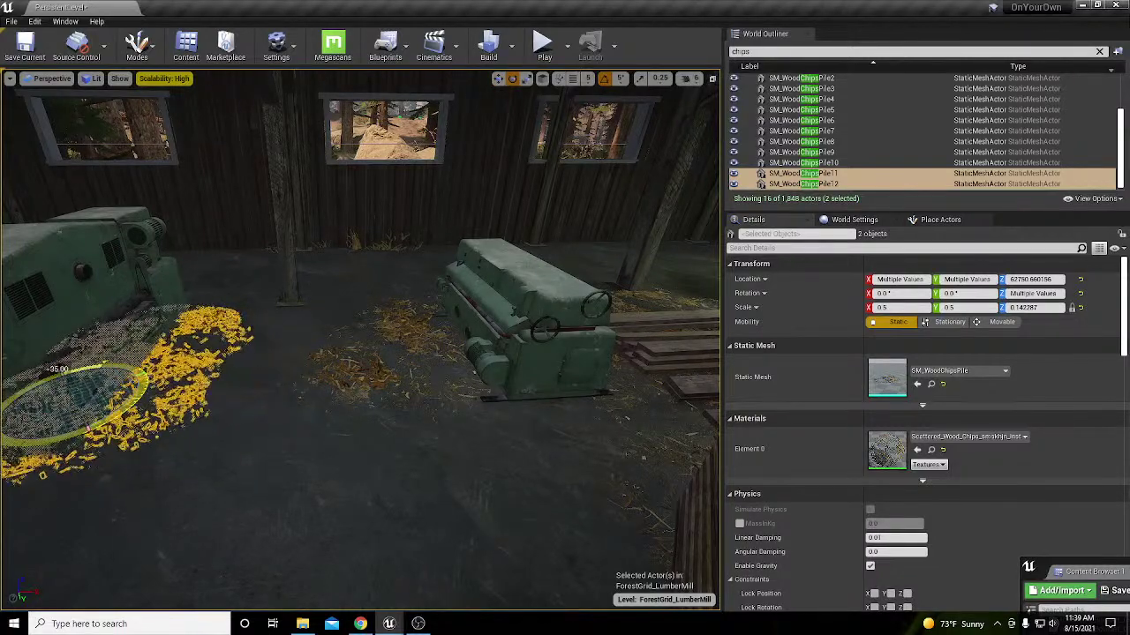
key("f")
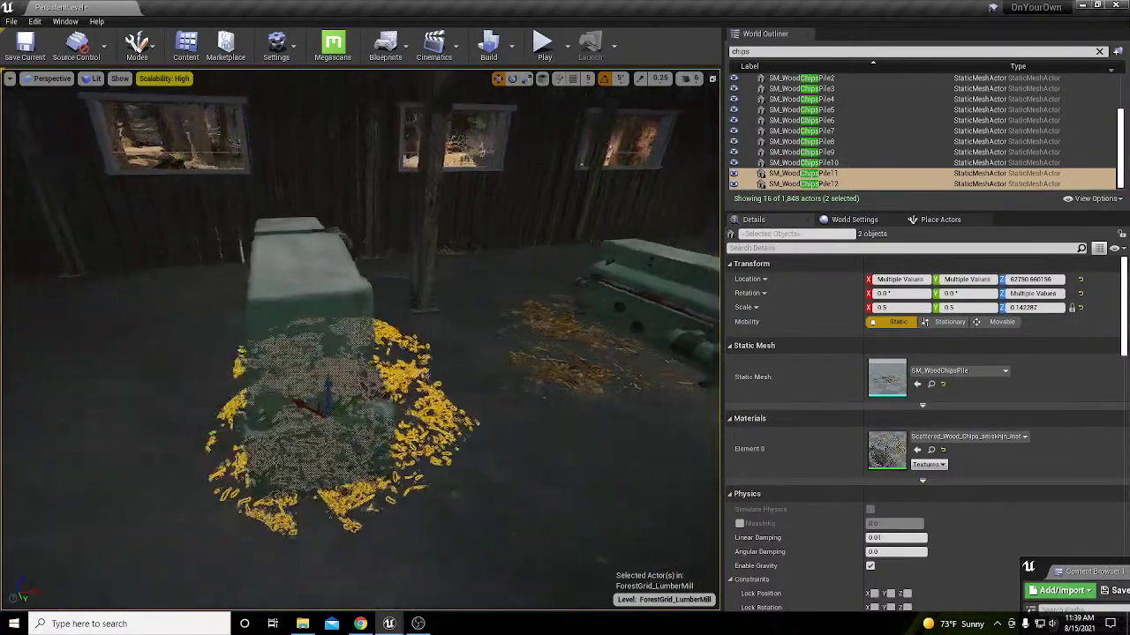
Step: Duplicate the pair of chips piles three more times, spreading the copies along the side of the taller sanding machine facing away from the roller sander
left_click_drag(356, 408, 21, 501, "alt")
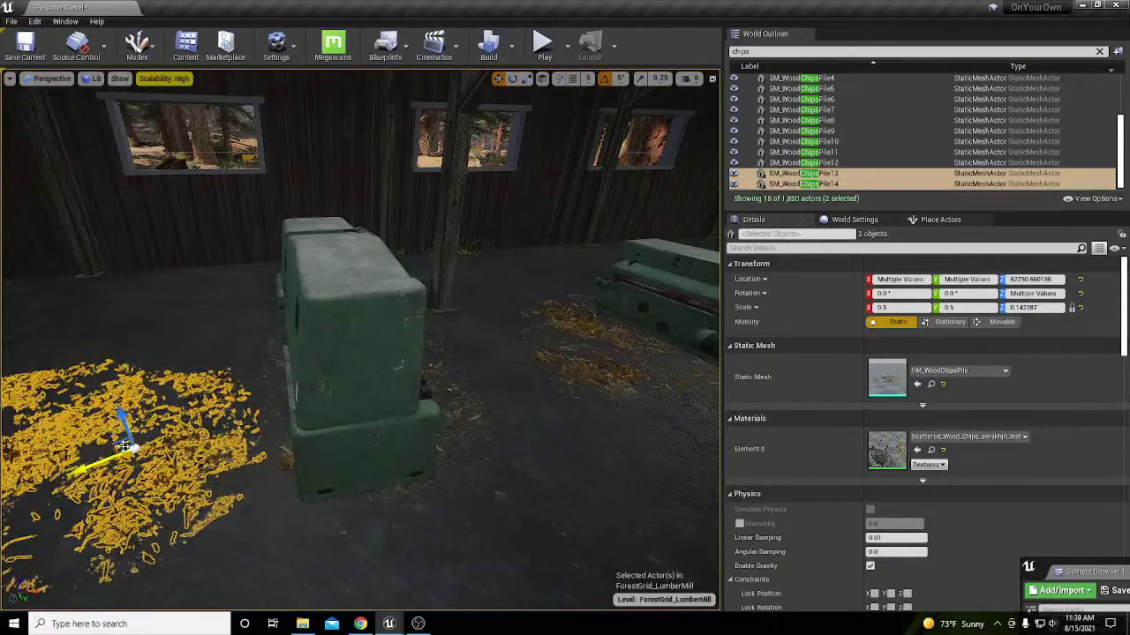
left_click_drag(124, 447, 449, 503)
right_click_drag(448, 504, 538, 512)
scroll(538, 494, "down", 4)
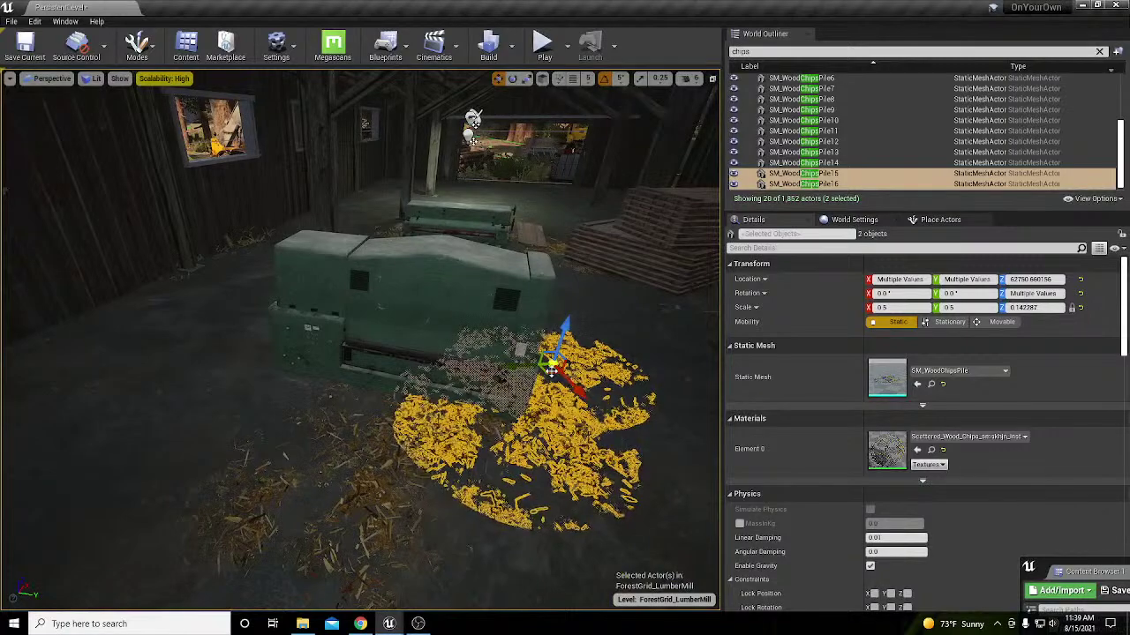
left_click_drag(543, 388, 231, 381, "alt")
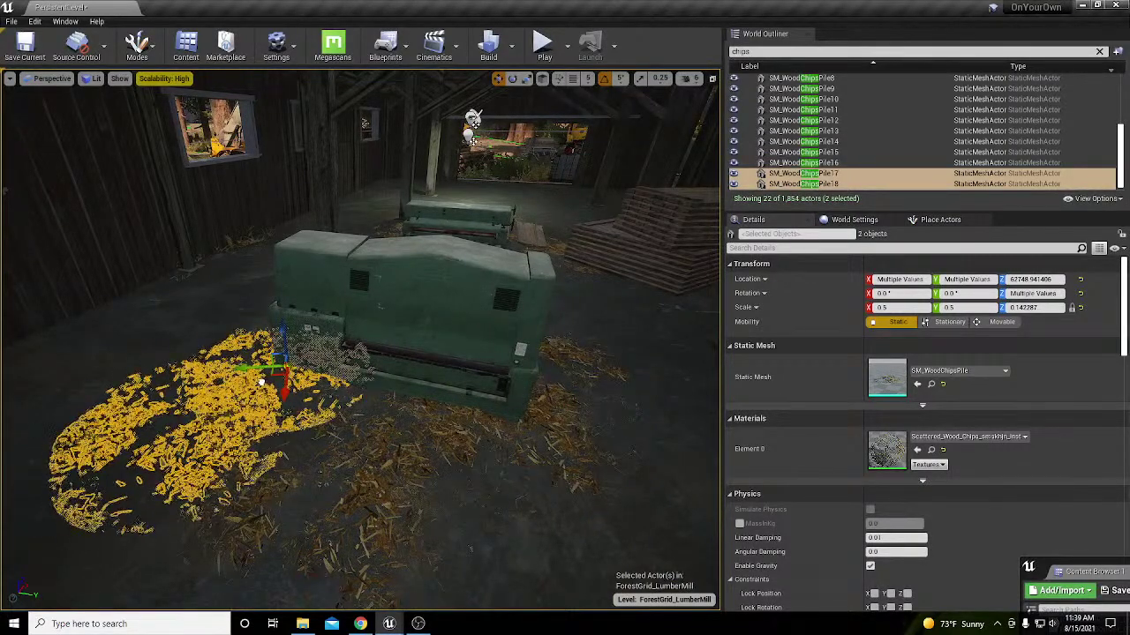
key("Delete")
Step: Duplicate the pile of three finished lumber stacks and place the rotated copies across from the taller sanding machine, beyond the wooden post
right_click_drag(470, 548, 512, 516)
right_click_drag(500, 232, 426, 287)
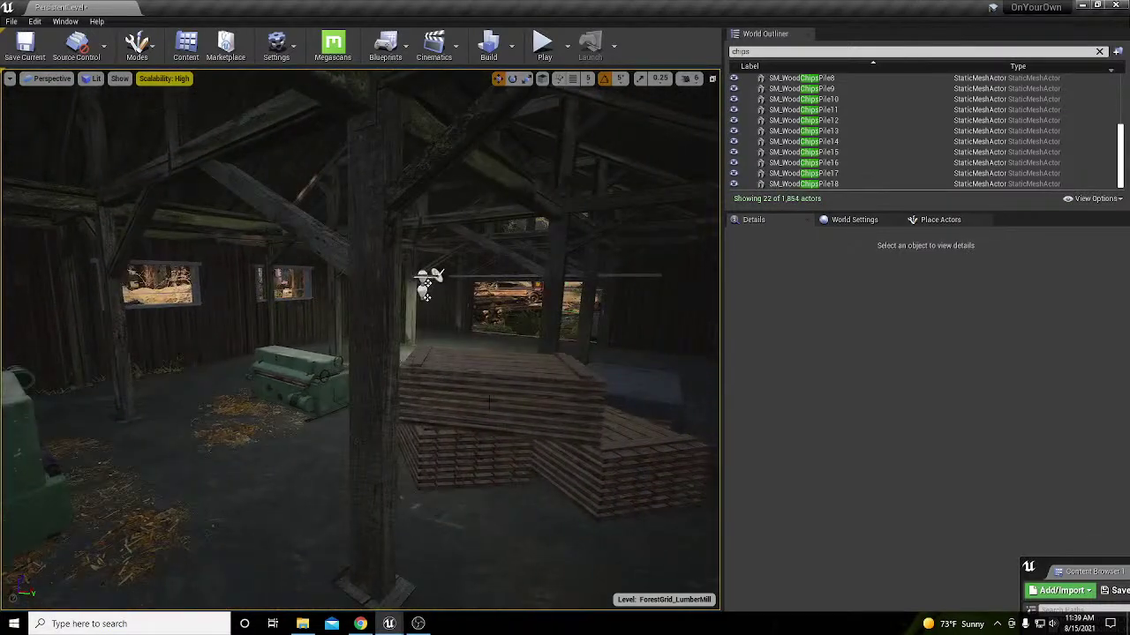
left_click(488, 403)
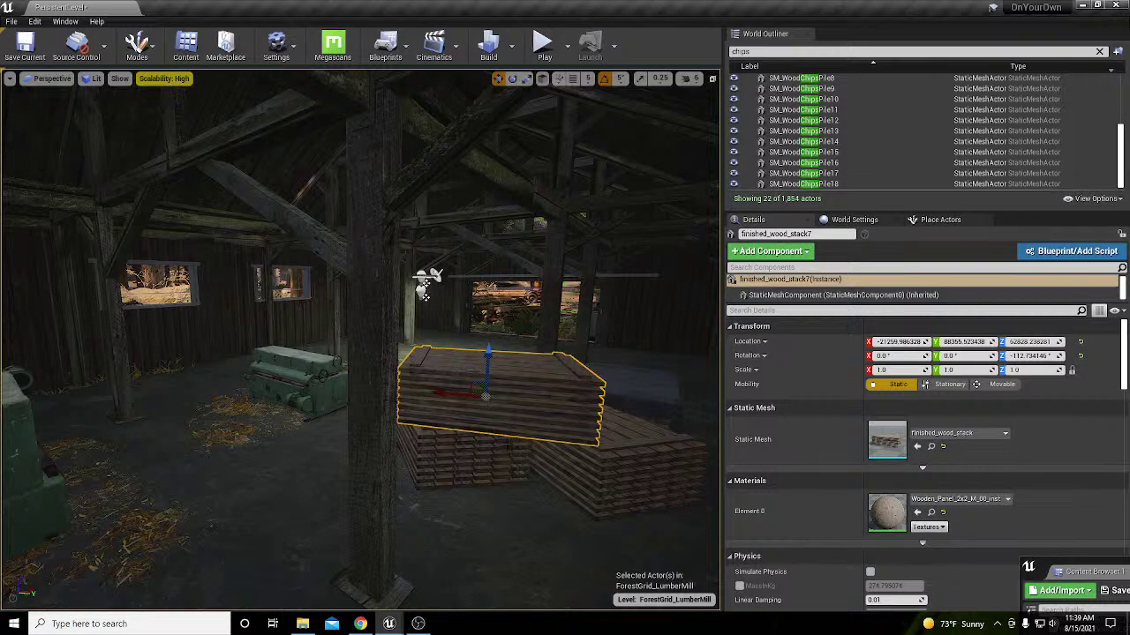
right_click_drag(423, 283, 431, 268)
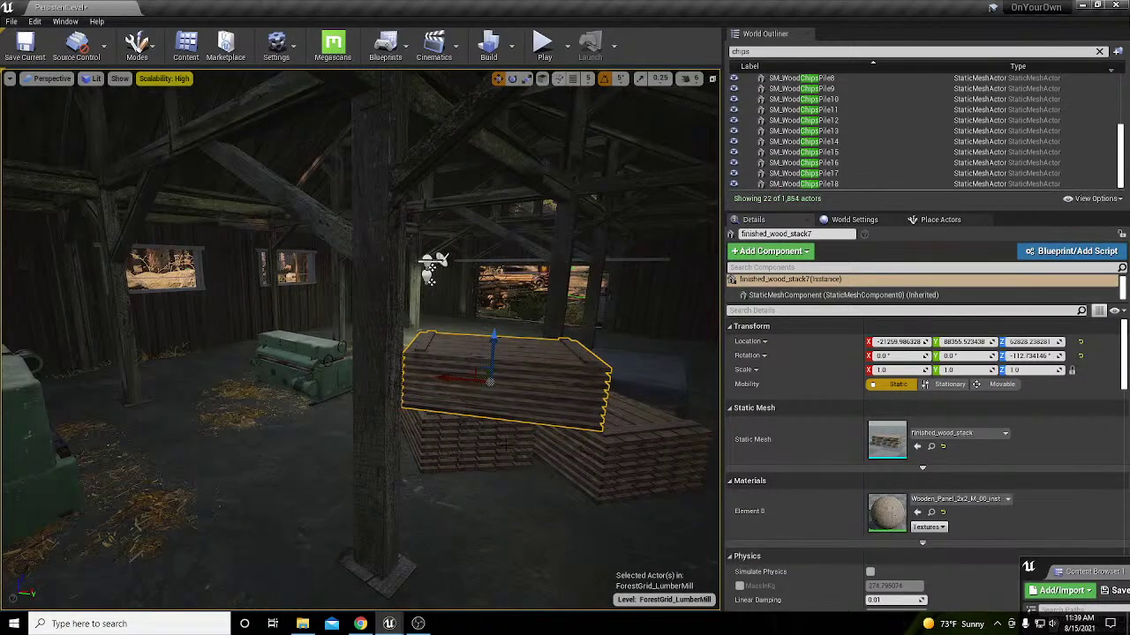
left_click(482, 443, "ctrl")
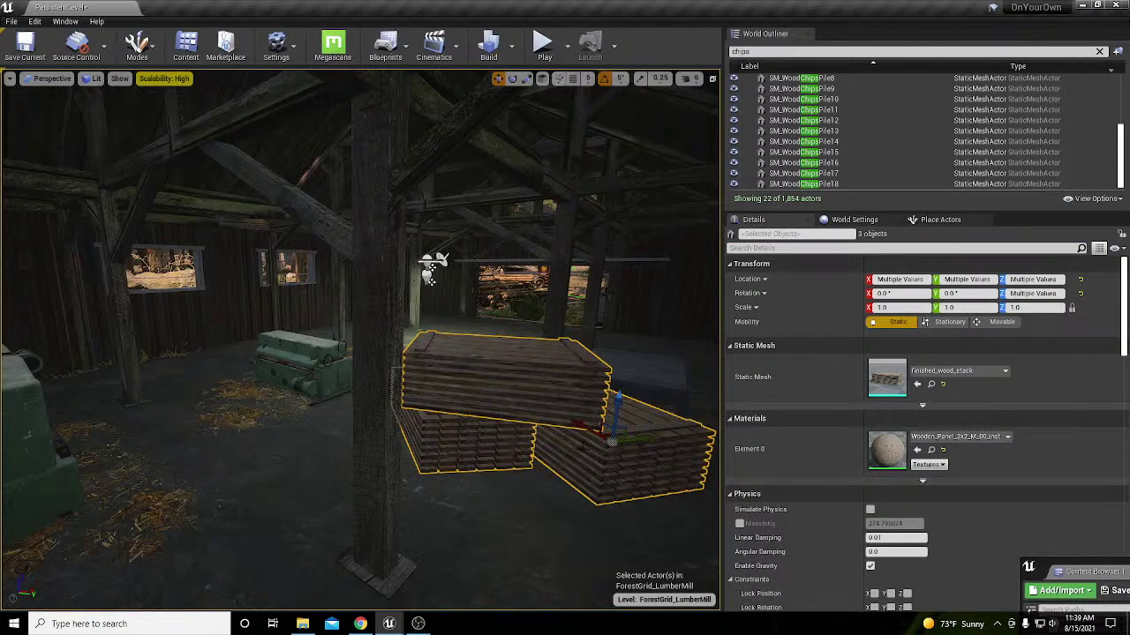
right_click_drag(424, 283, 415, 279)
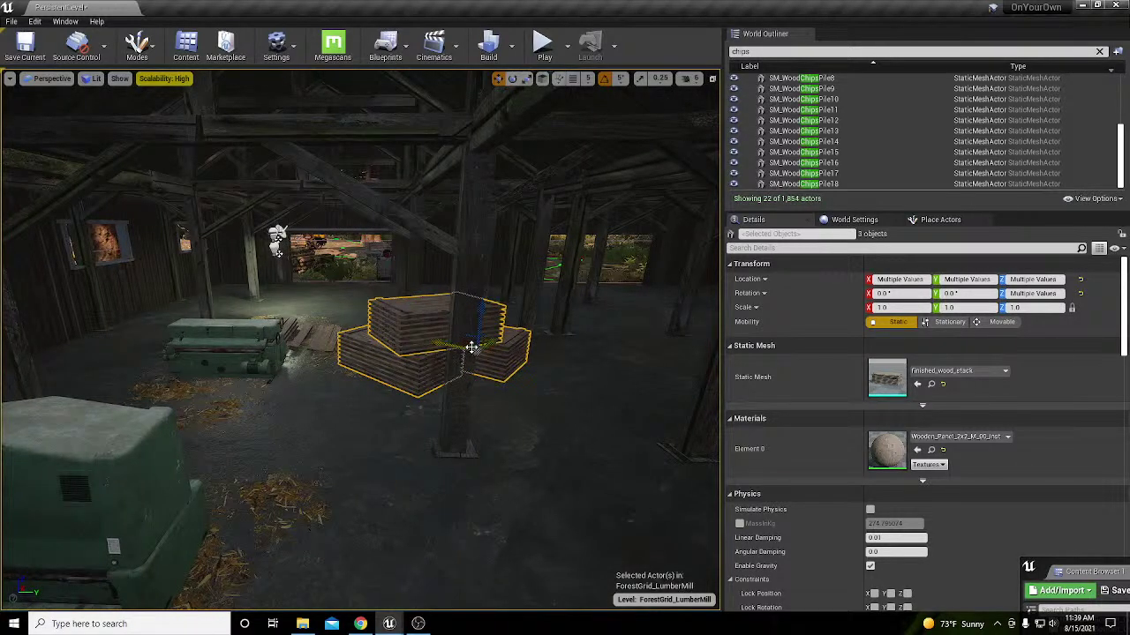
left_click_drag(471, 346, 521, 501, "alt")
key("e")
left_click_drag(530, 553, 467, 566)
key("w")
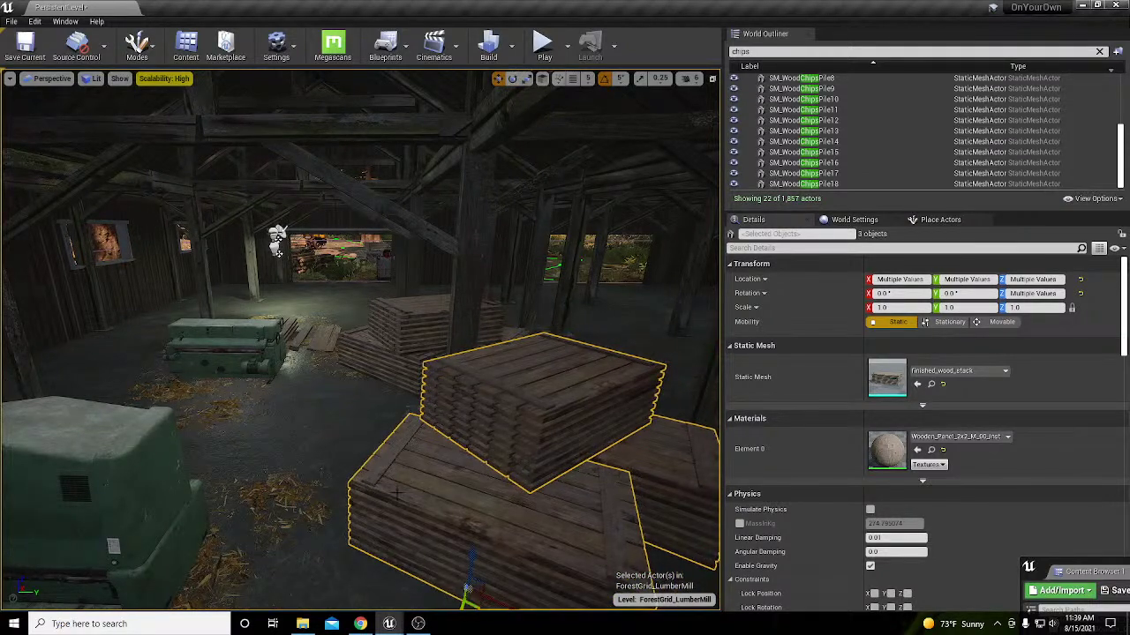
Step: Rotate the top stack of the copied lumber pile by 15° around Z and move it to about X -21700, Y 88429
mouse_move(467, 567)
right_mouse_down()
mouse_move(530, 561)
mouse_move(336, 560)
mouse_move(485, 558)
right_mouse_up()
left_click(364, 404)
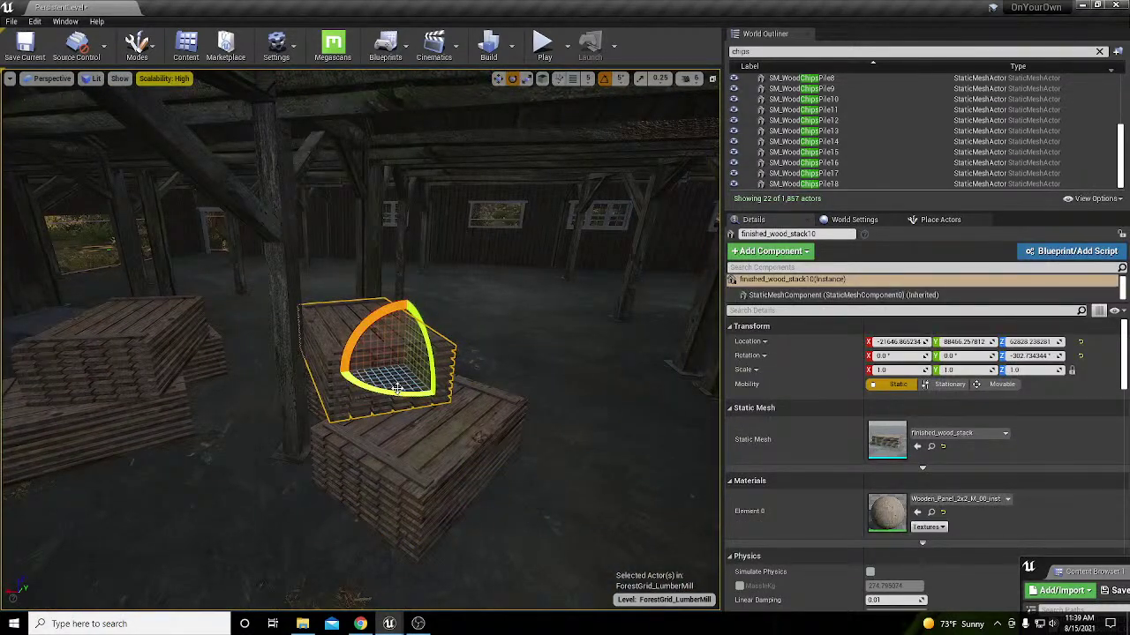
key("w")
left_click_drag(396, 392, 454, 378)
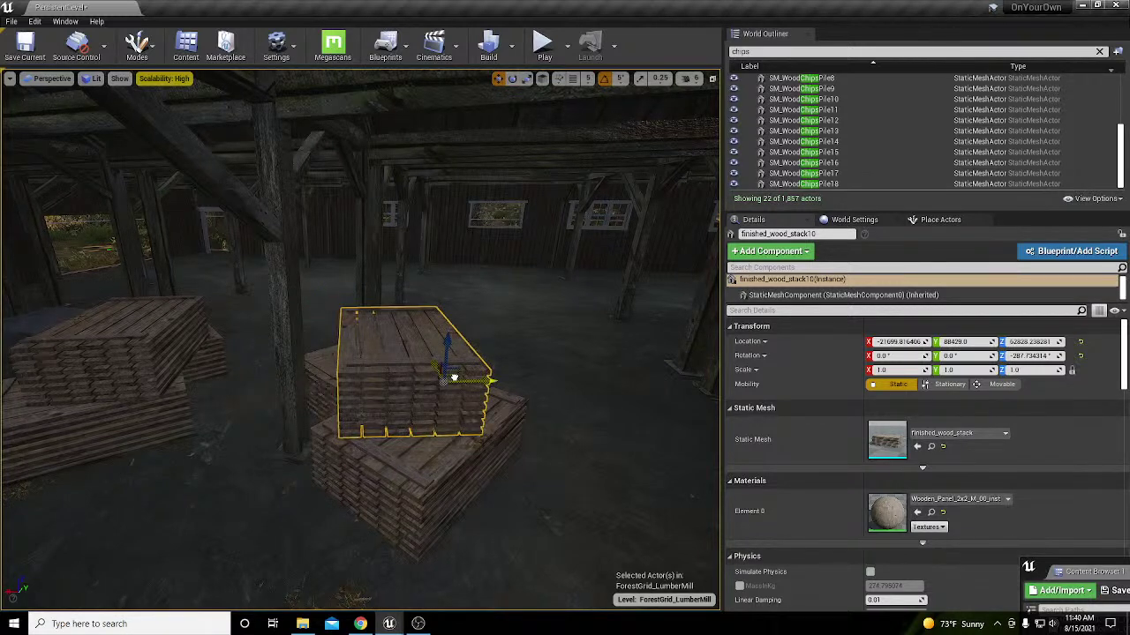
Step: Delete the top lumber stack of the original pile near the roller sander and save the map
right_click_drag(424, 474, 273, 474)
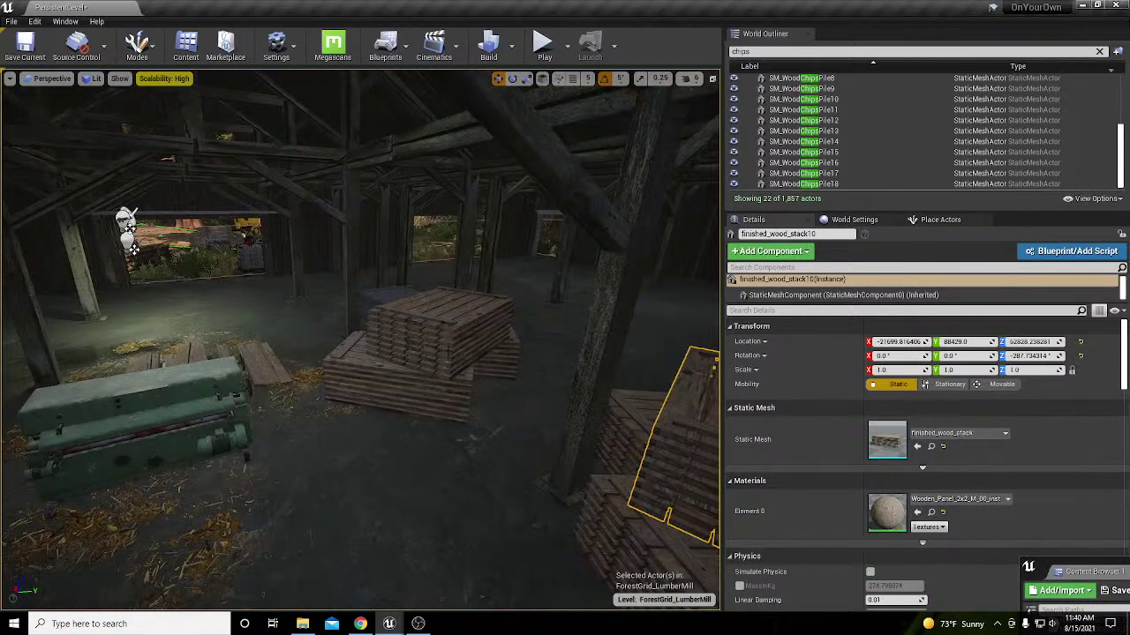
key("Delete")
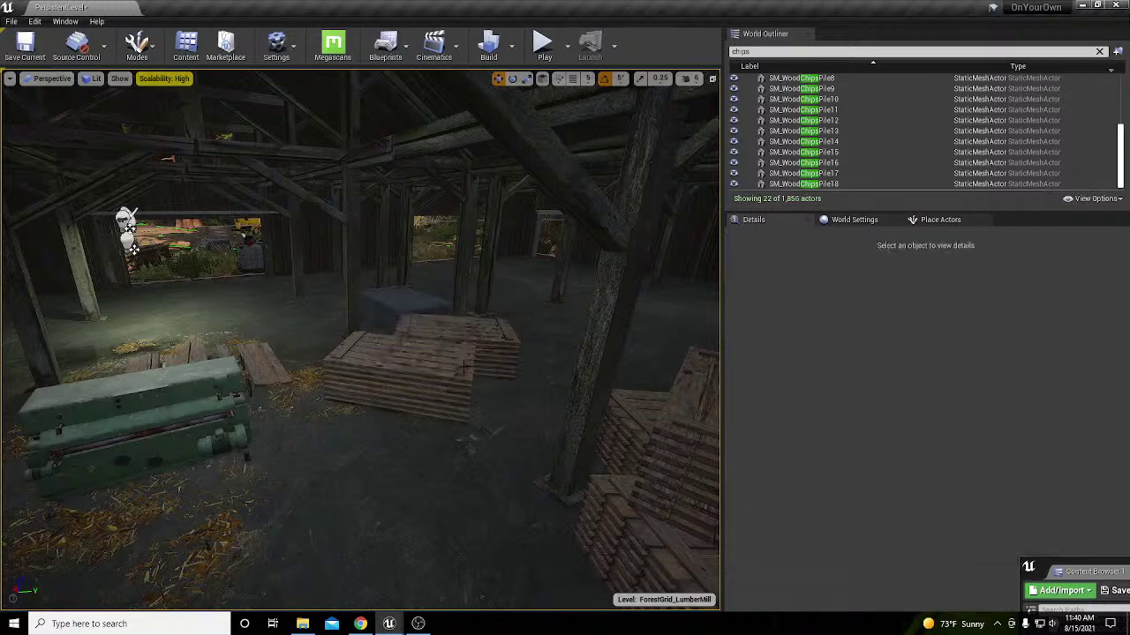
right_click_drag(423, 423, 510, 394)
key("ctrl+s")
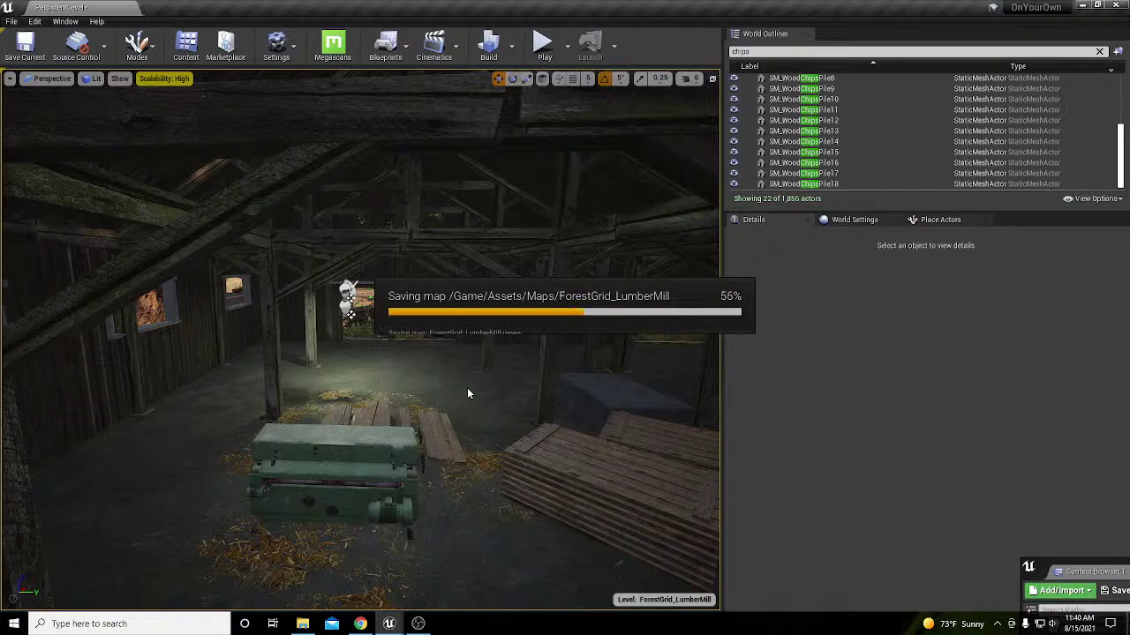
Step: Start a play test of the level and run through the forest towards the lumber mill
right_click_drag(482, 399, 412, 348)
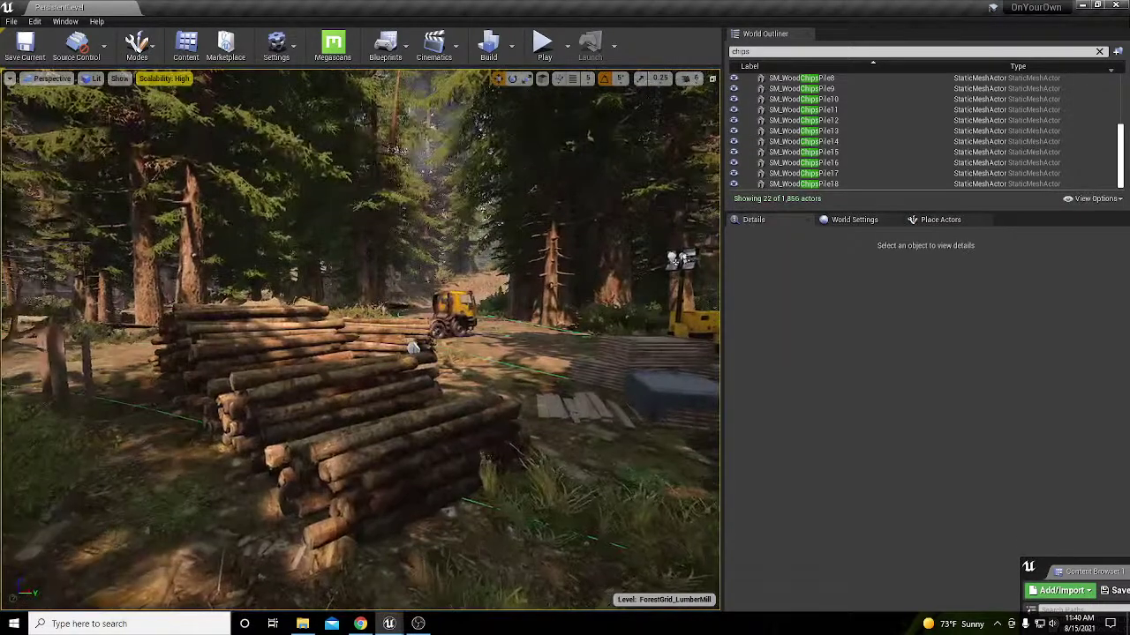
key("alt+p")
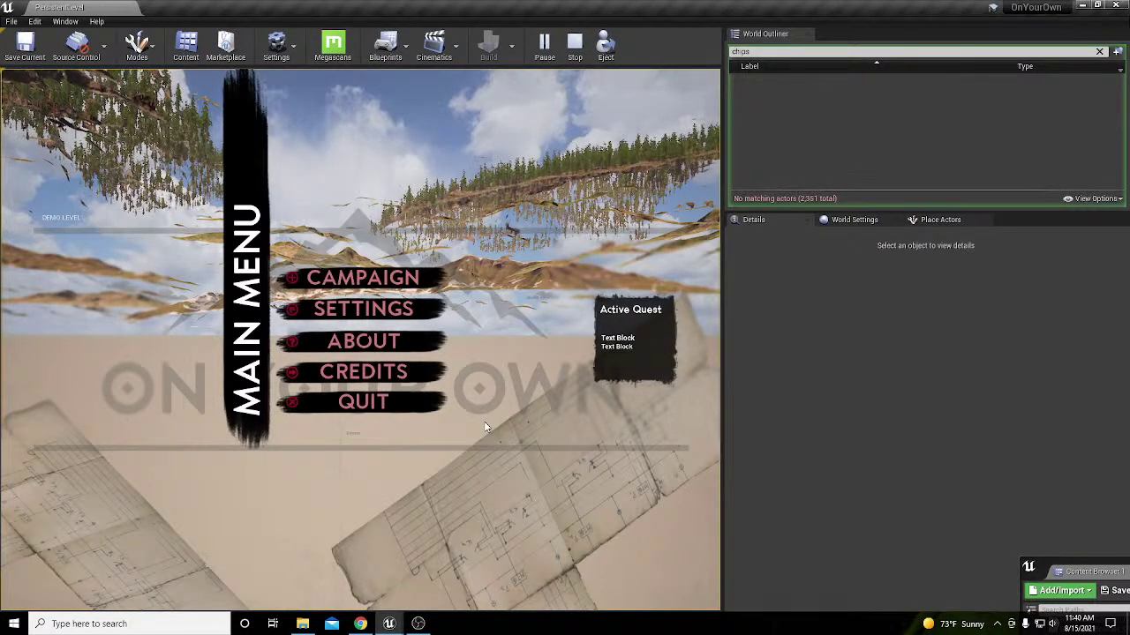
key("w")
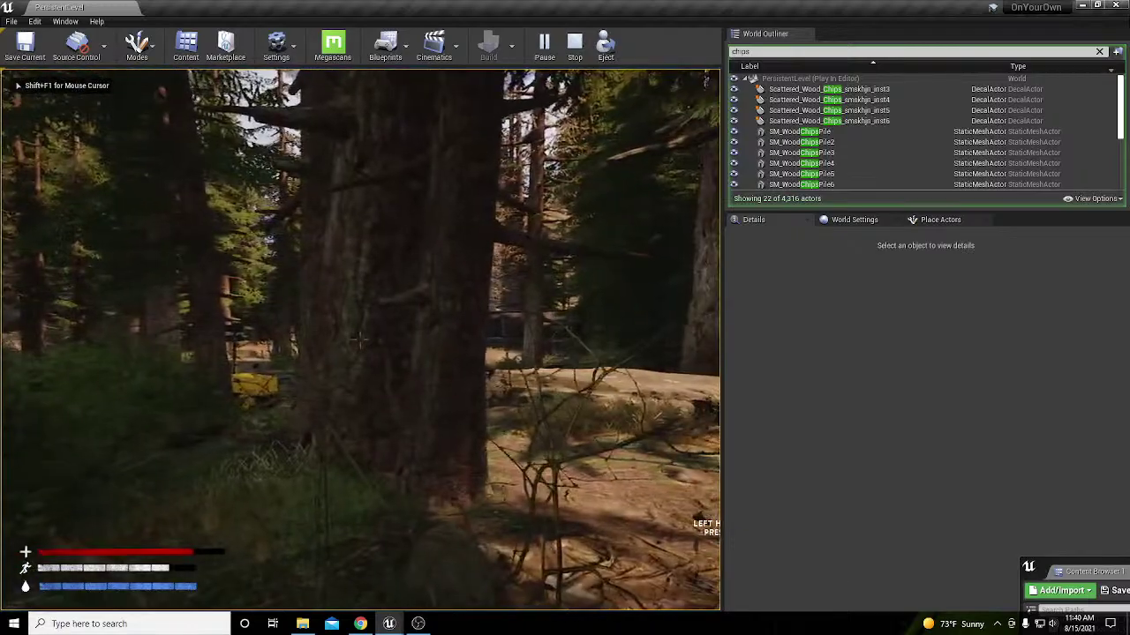
key("w")
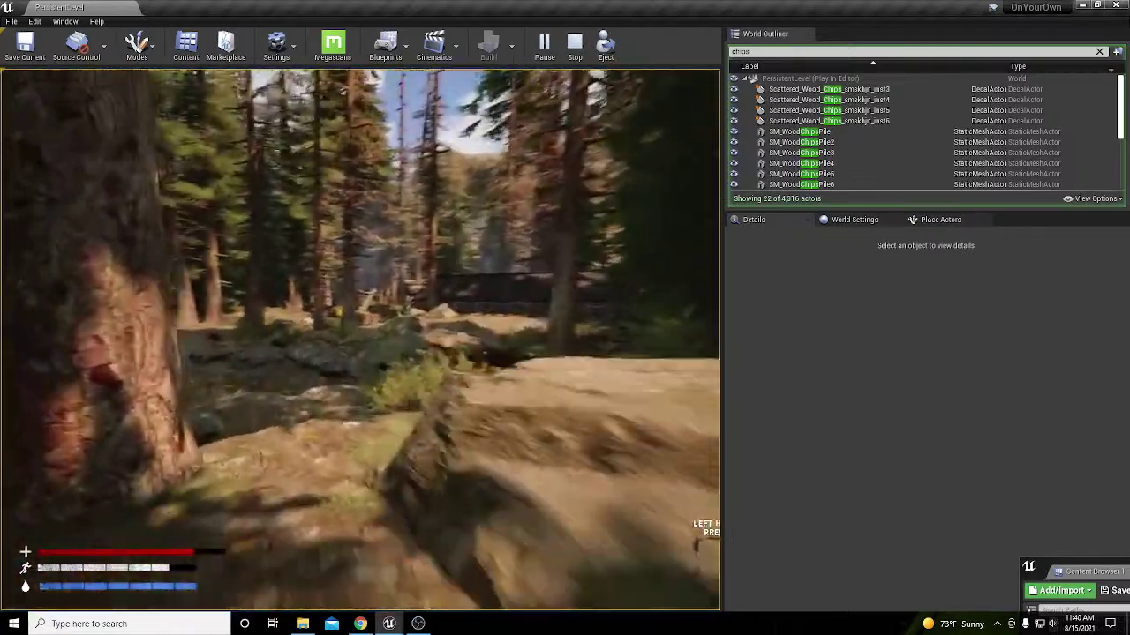
key("w")
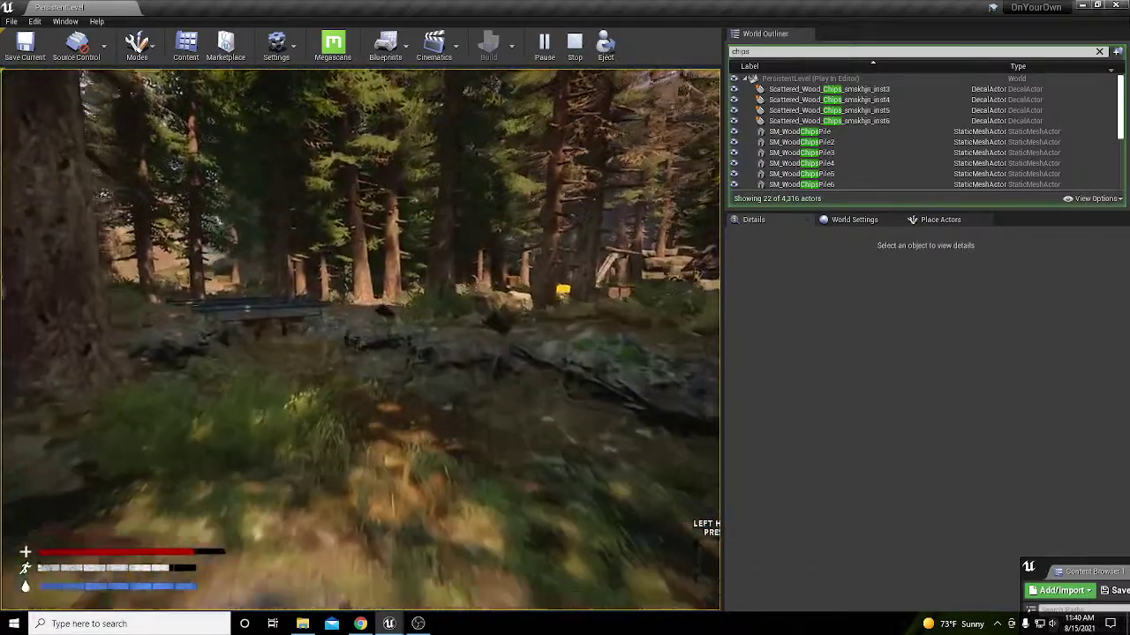
key("w")
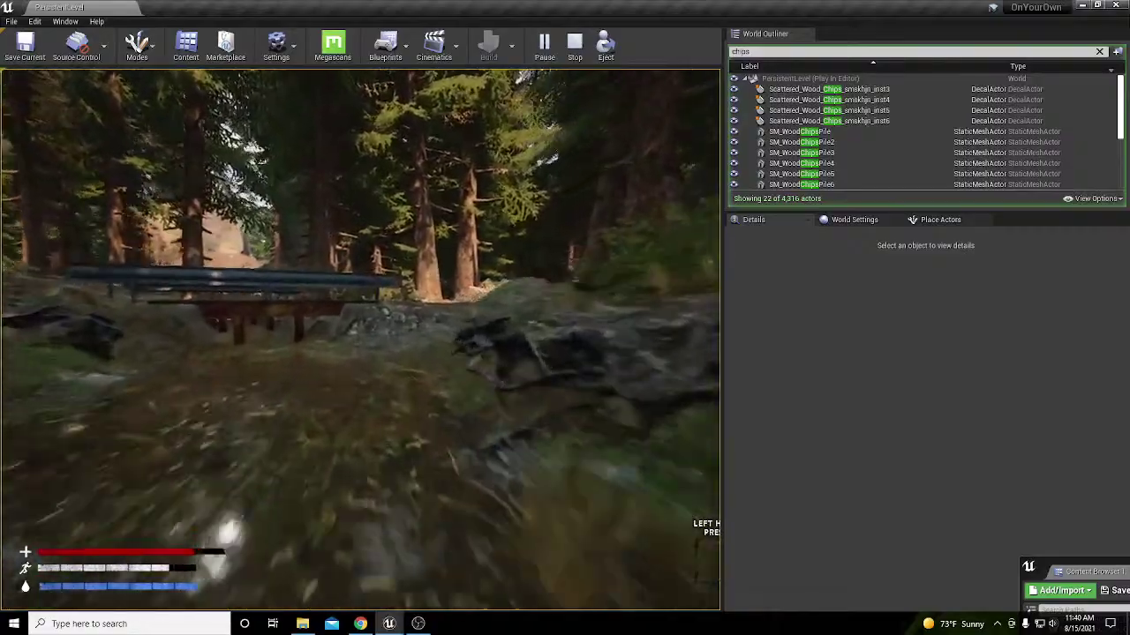
key("w")
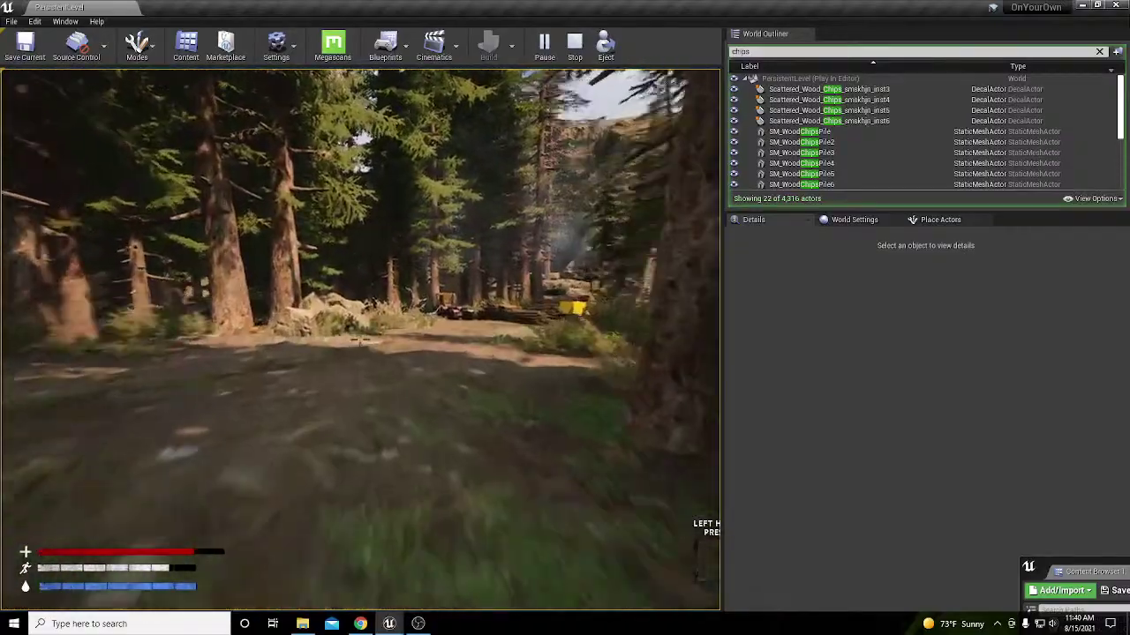
Step: Walk through the forest into the lumber mill in play mode, examine the sanding machines' size beside the character, and end the play session
key("w")
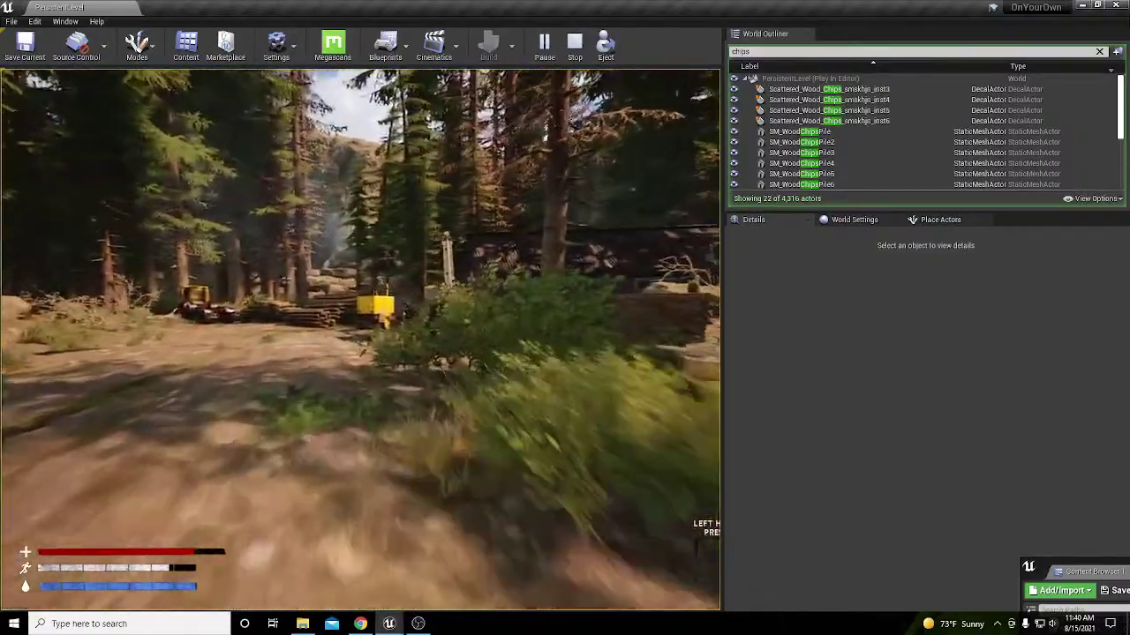
key("w")
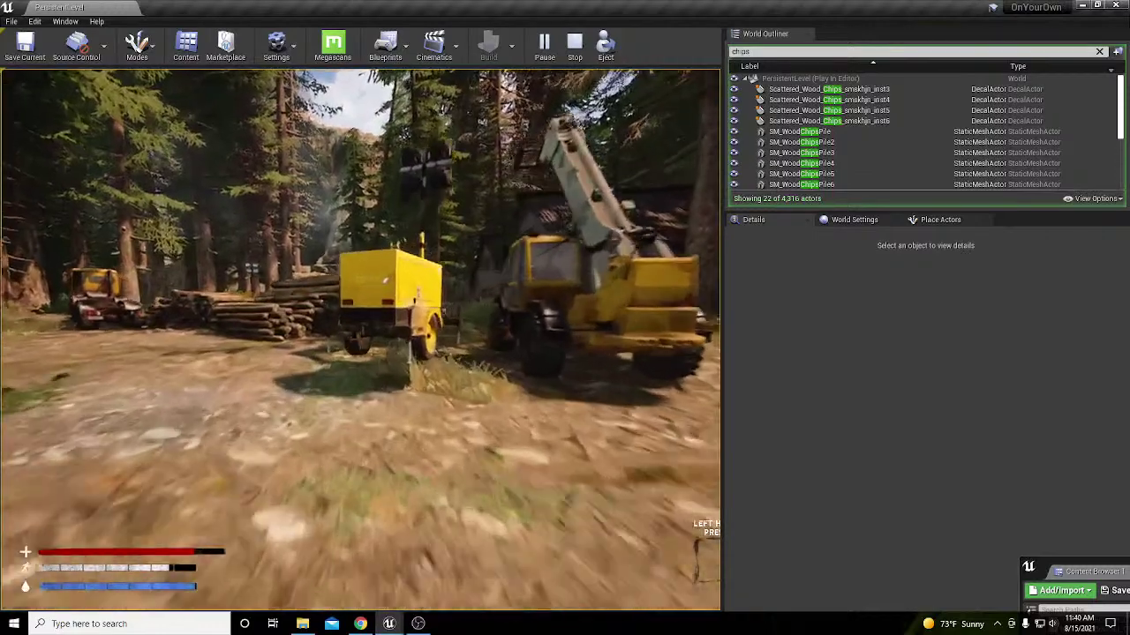
key("w")
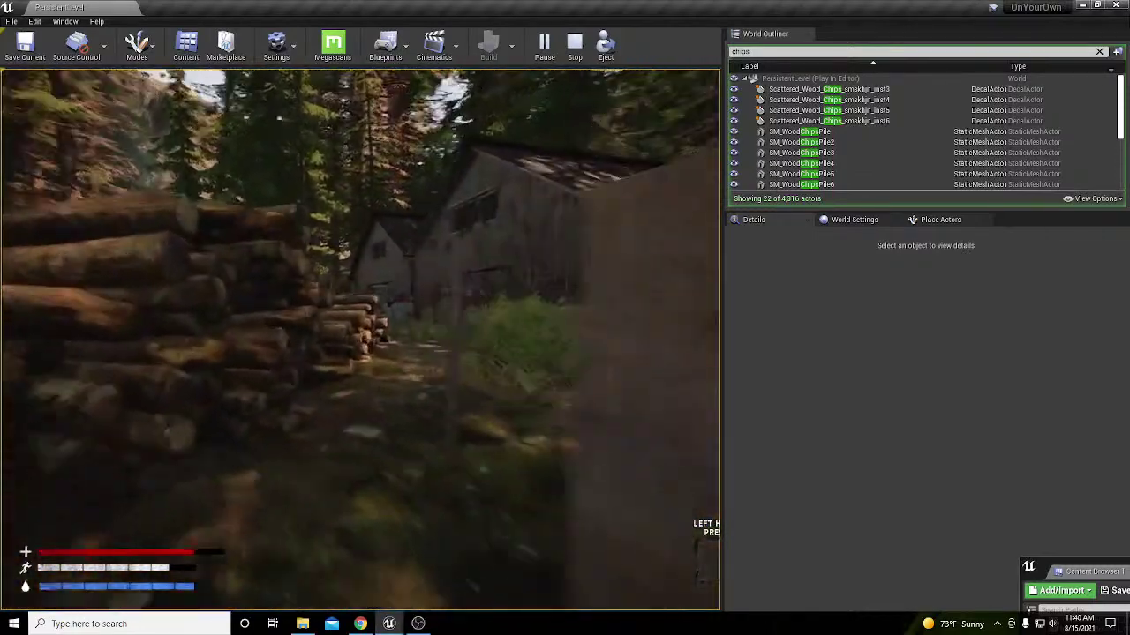
key("w")
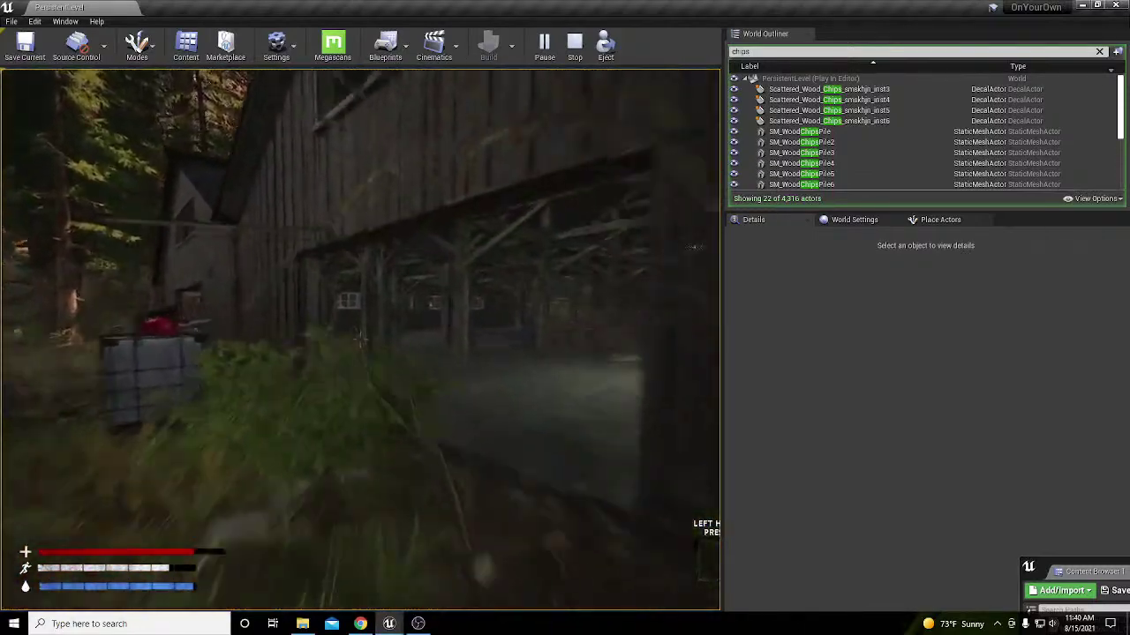
key("w")
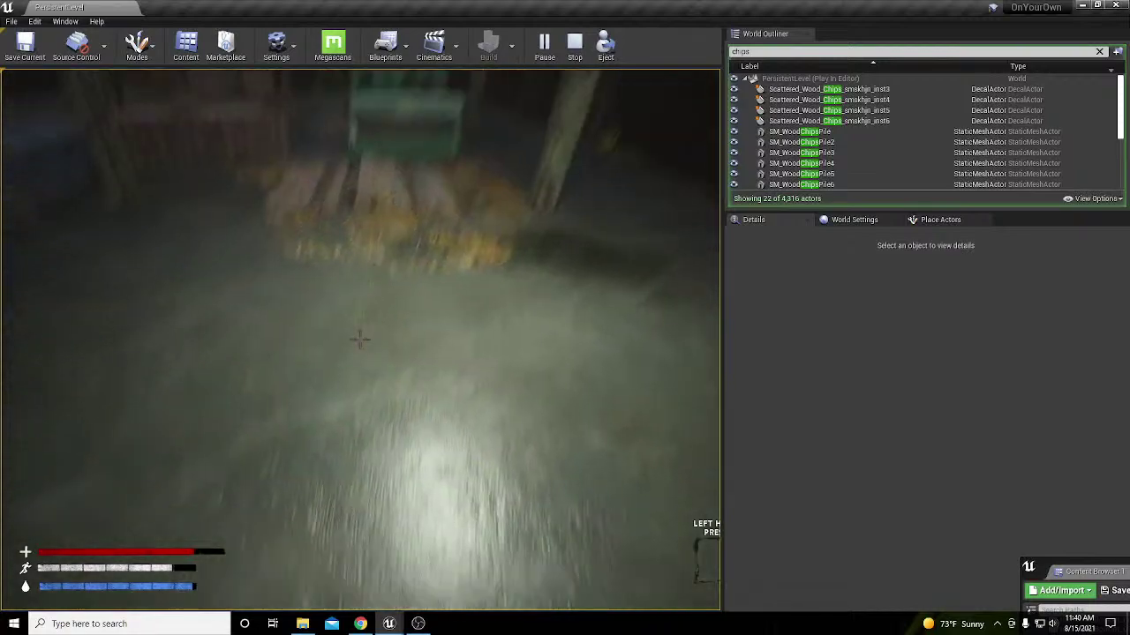
key("w")
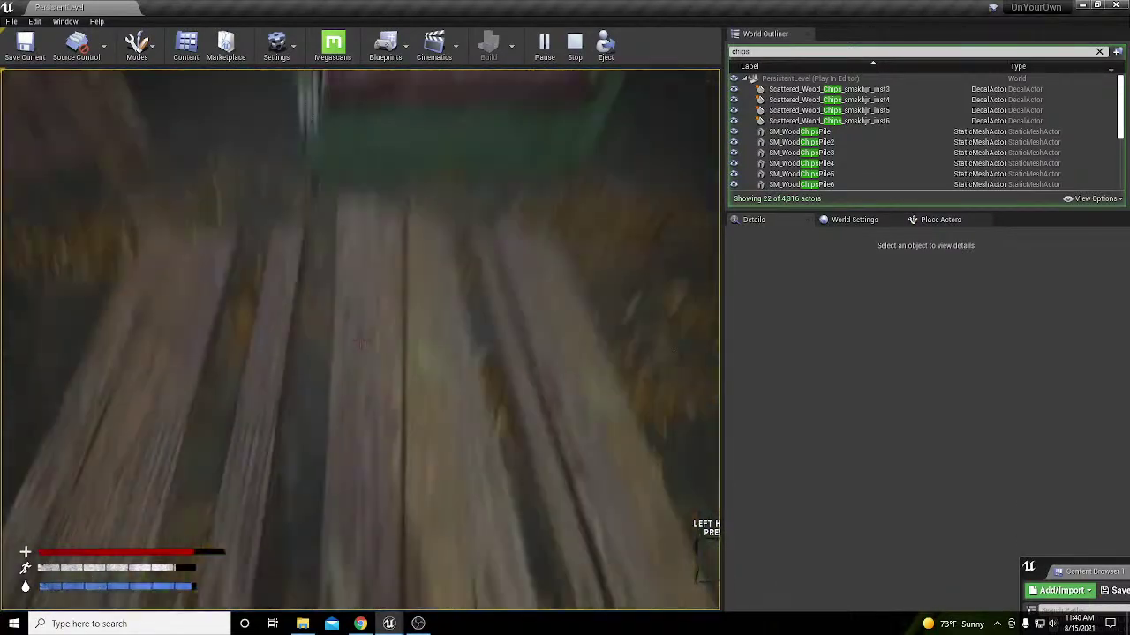
key("w")
key("w")
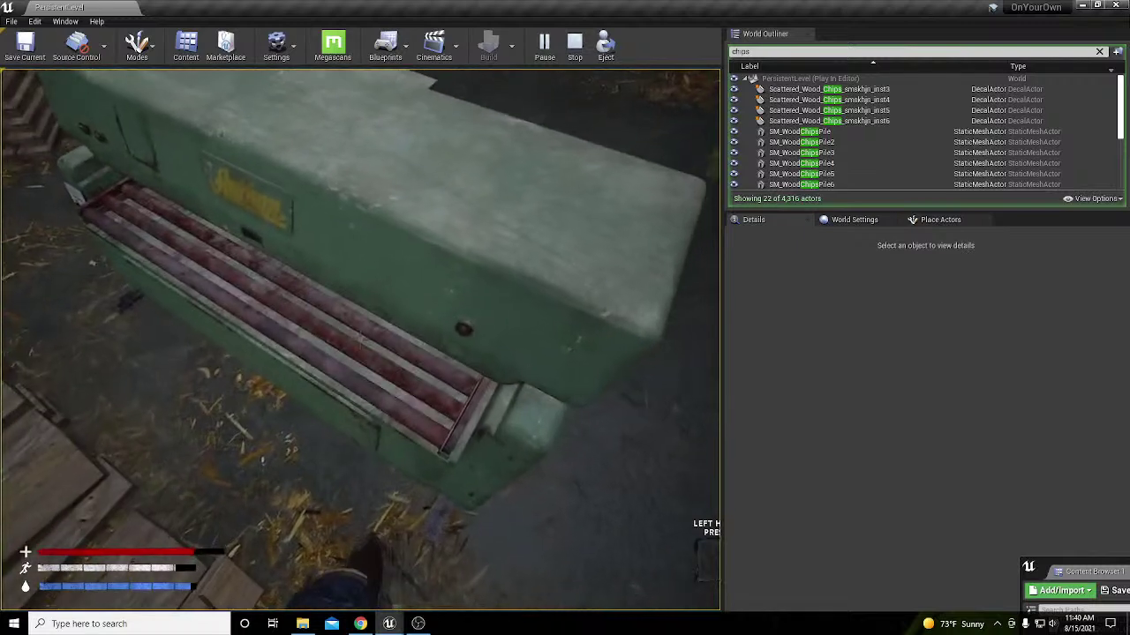
key("w")
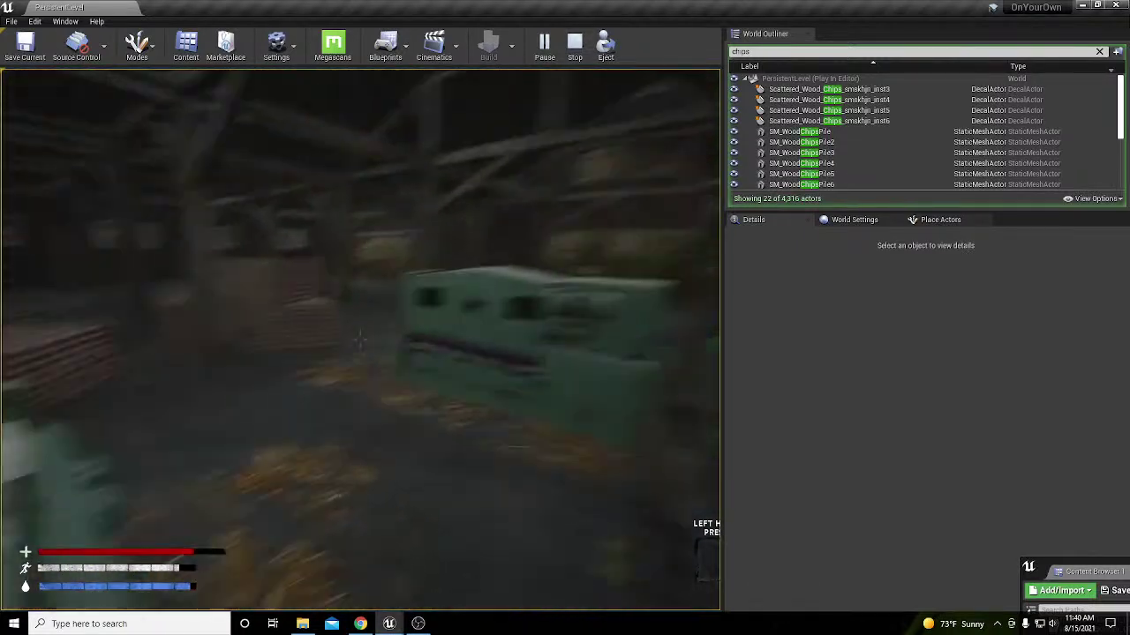
key("w")
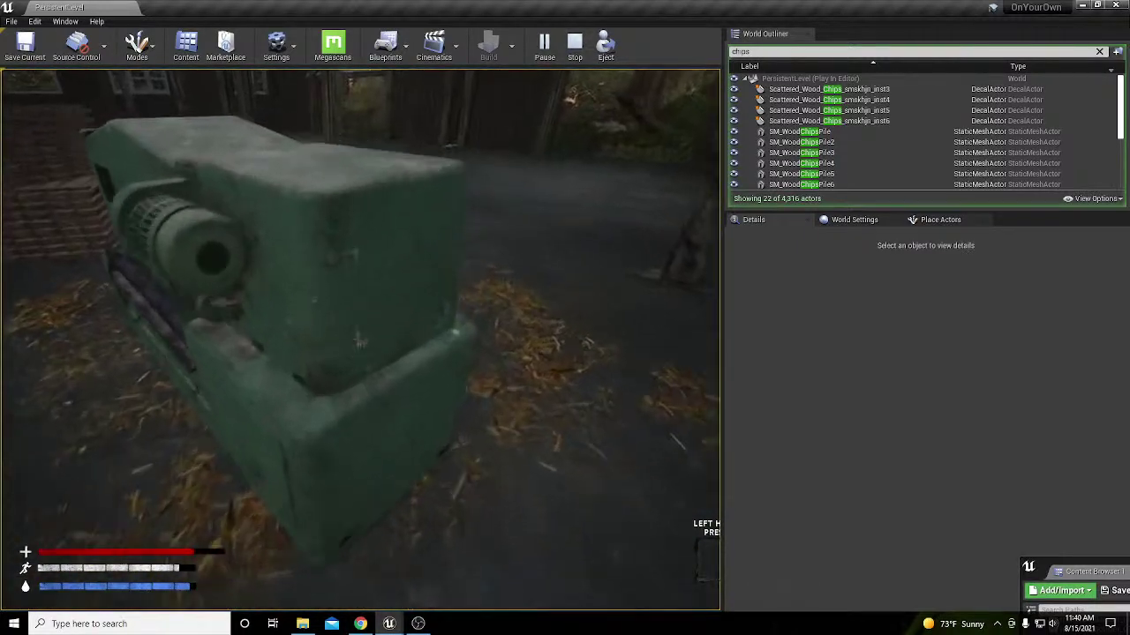
key("s")
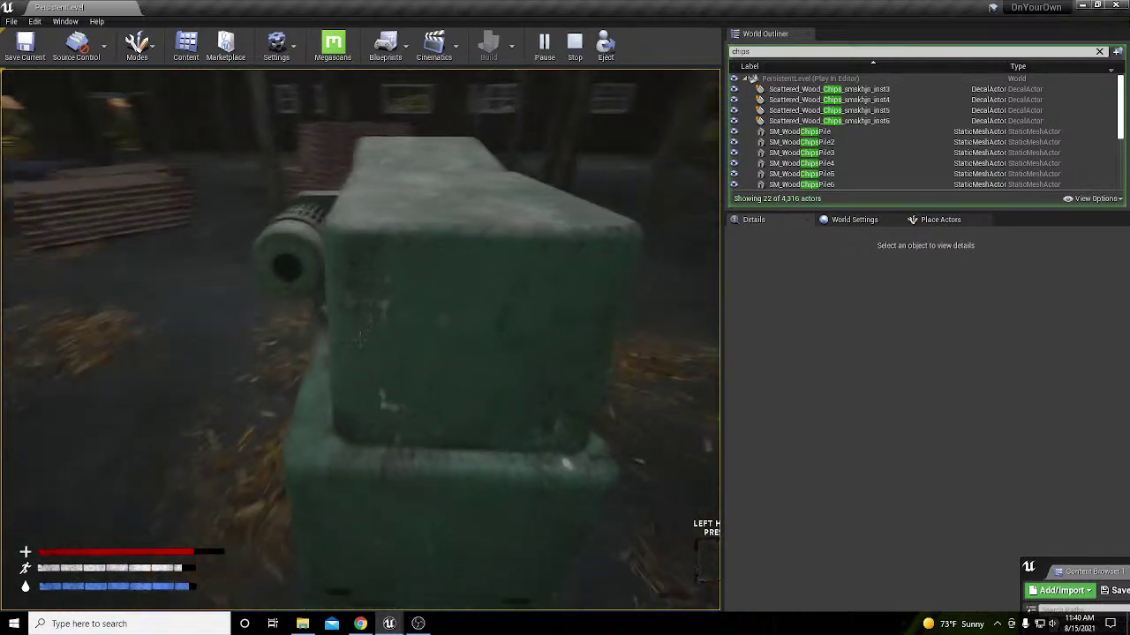
key("Escape")
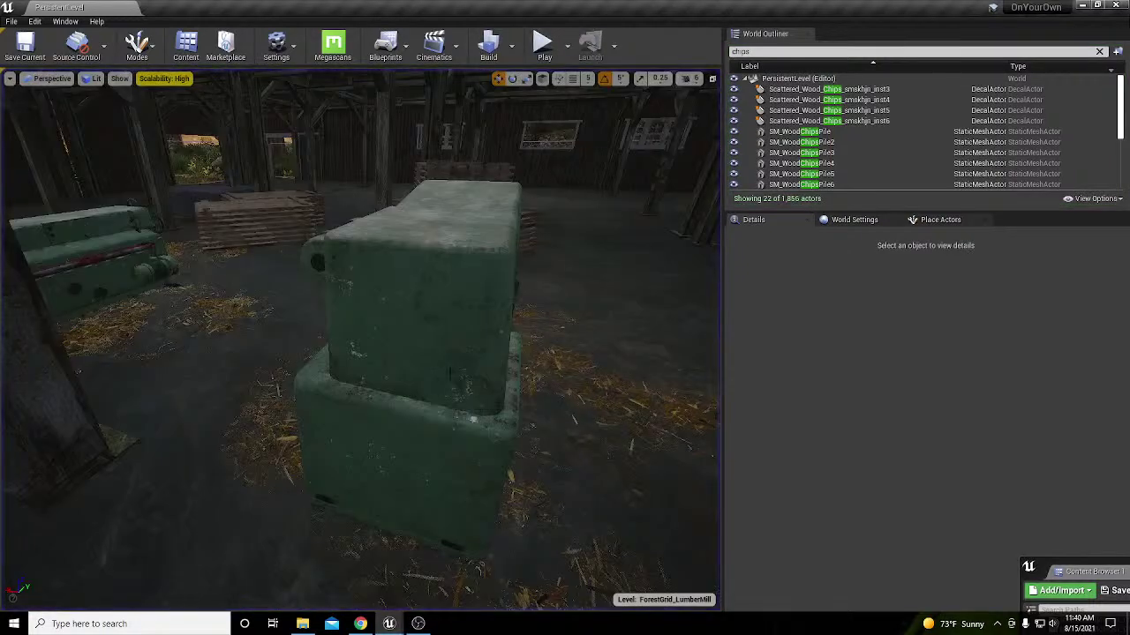
Step: Set the uniform scale of SandingMachine_2, the machine beside the loose planks, to 2.0
key("w")
right_click_drag(450, 374, 256, 331)
key("s")
left_click(419, 401)
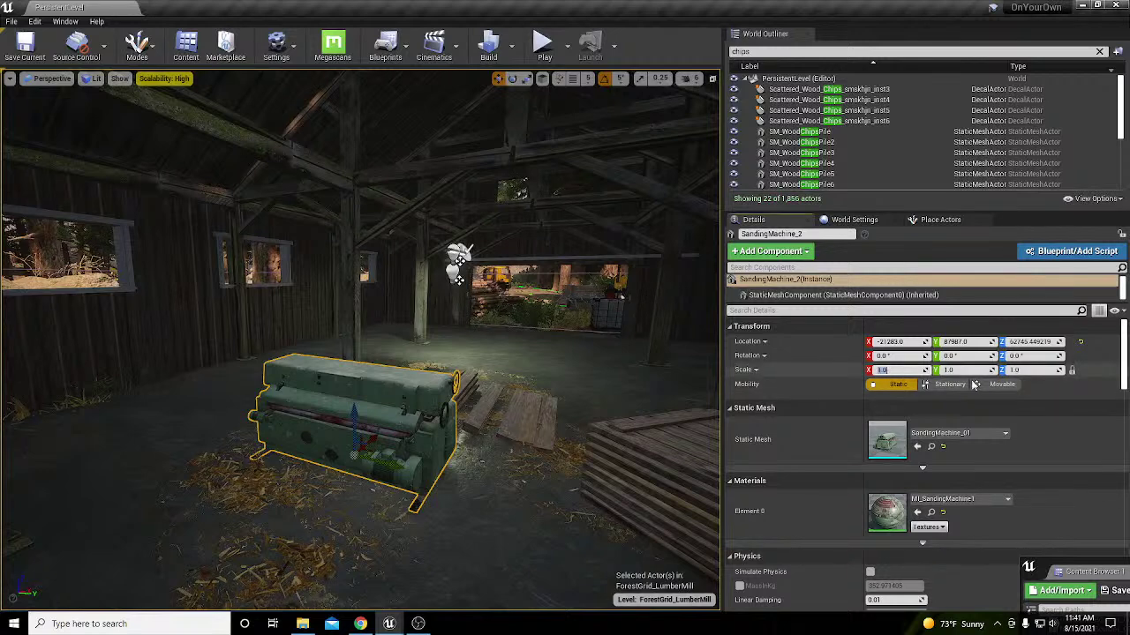
type("2")
key("Return")
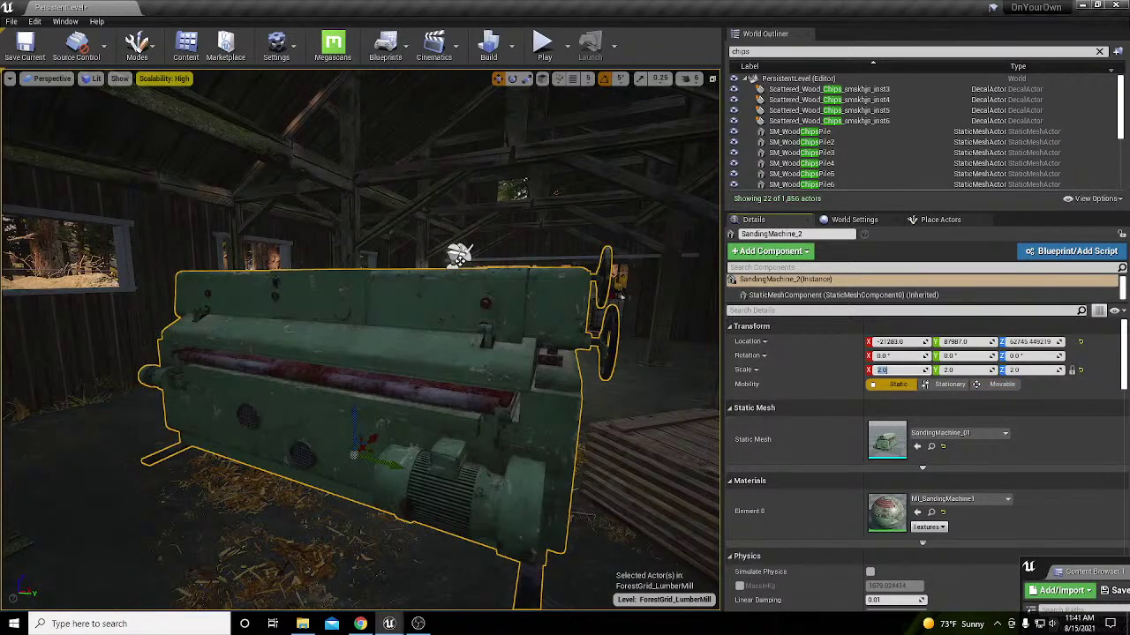
Step: Set the uniform scale of SandingMachine_3, the neighbouring green machine, to 2.0
key("s")
right_click_drag(459, 256, 527, 272)
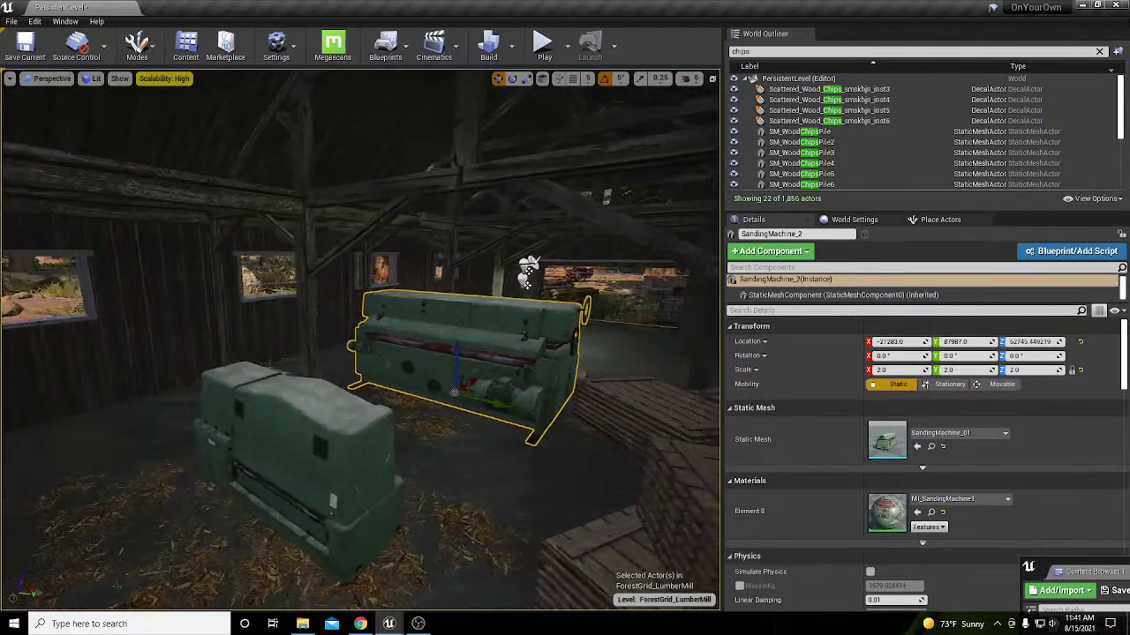
left_click(339, 442)
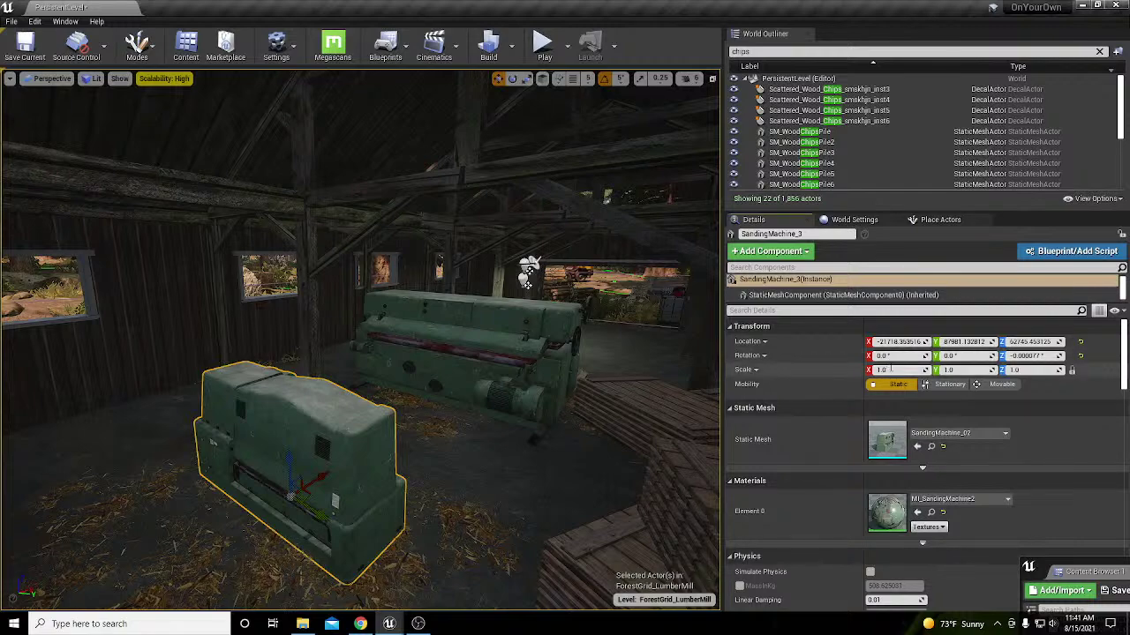
type("2")
key("Return")
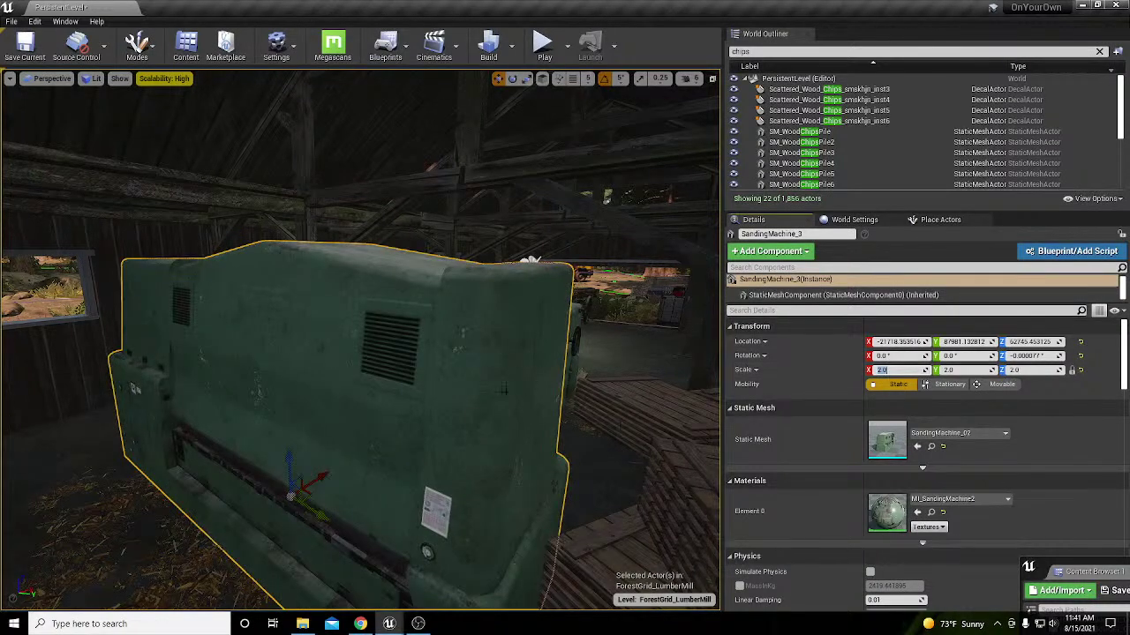
Step: Move the messy finished wood stack away from the enlarged sanding machine and rotate it about 20° around Z
key("d")
right_click_drag(504, 389, 399, 419)
left_click(399, 419)
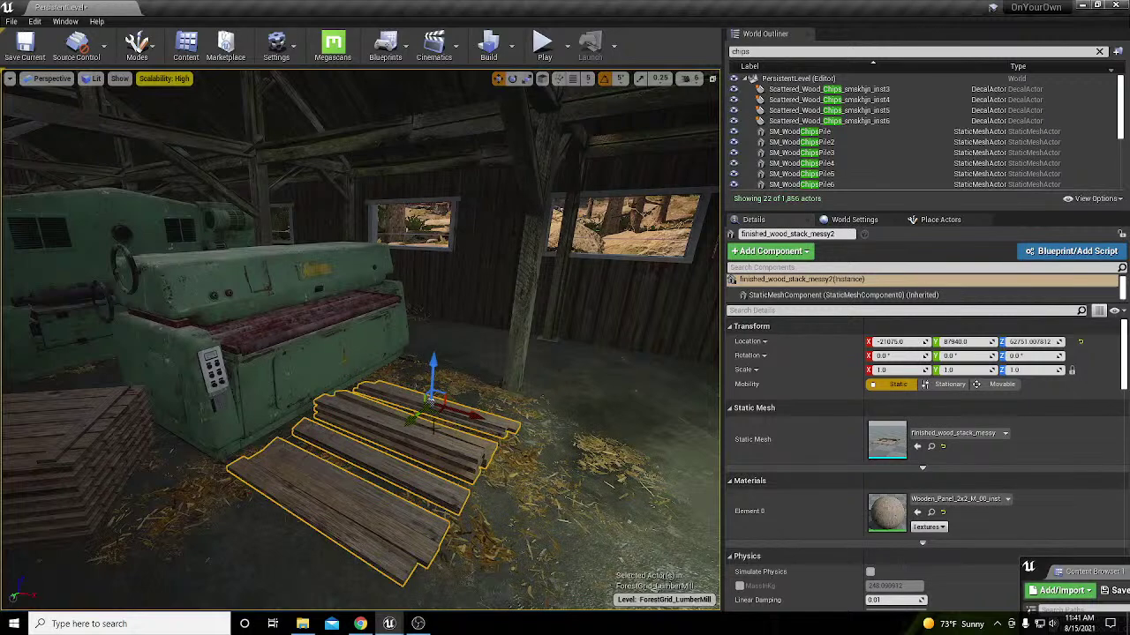
left_click_drag(439, 412, 505, 420)
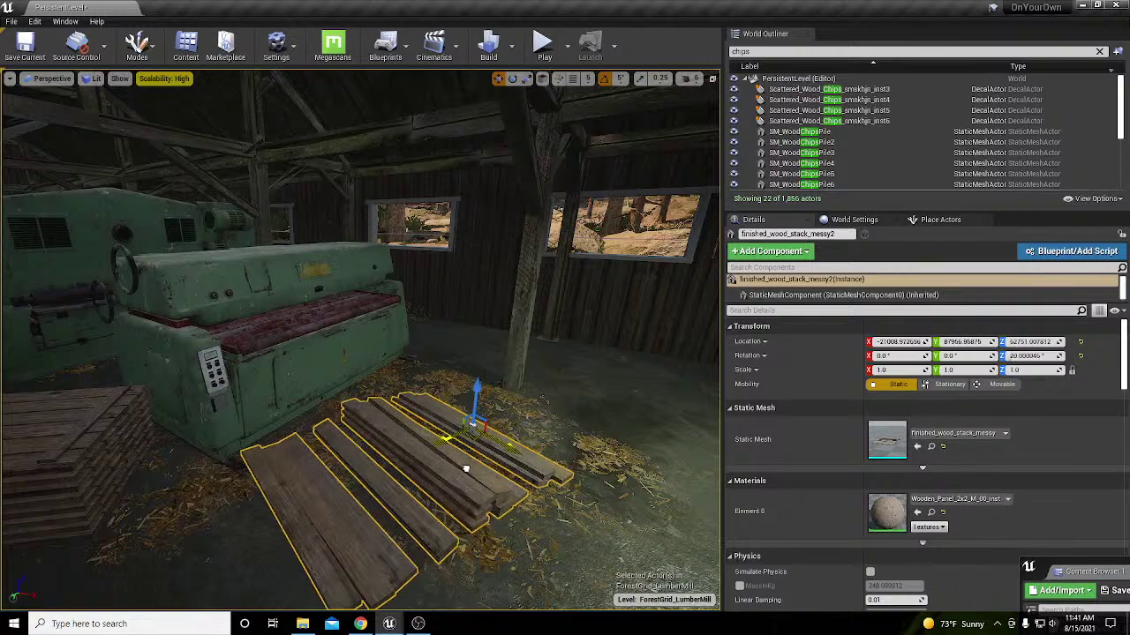
Step: Move wood chip piles 14 and 13 out from the base of SandingMachine_3 onto the open floor in front of it
right_click_drag(472, 426, 334, 375)
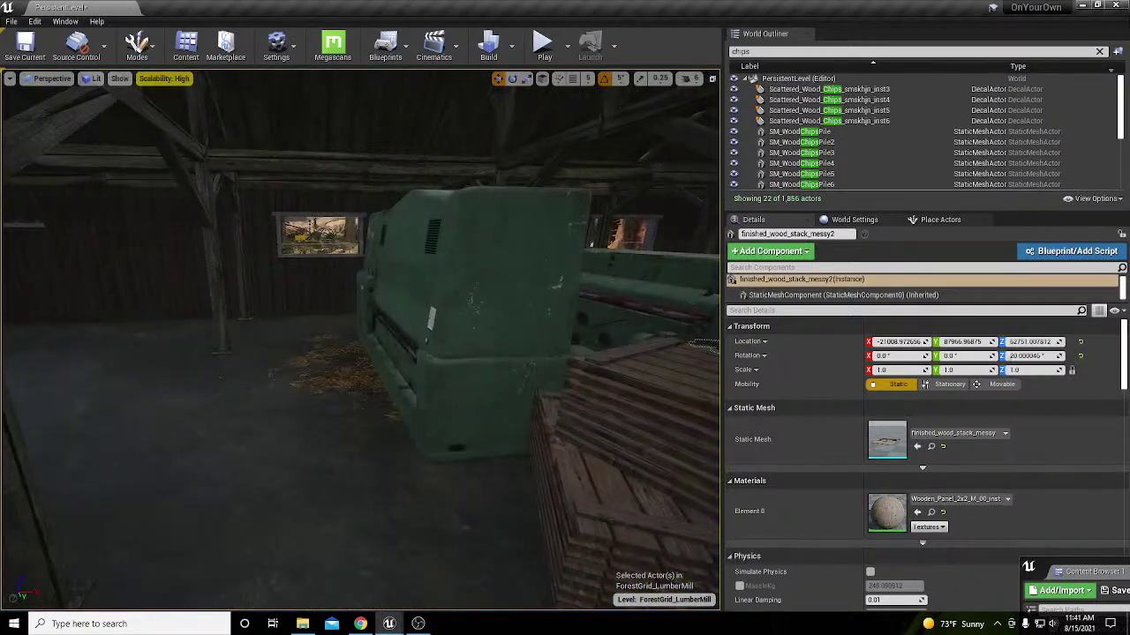
left_click(333, 375)
key("f")
right_click_drag(445, 388, 472, 344)
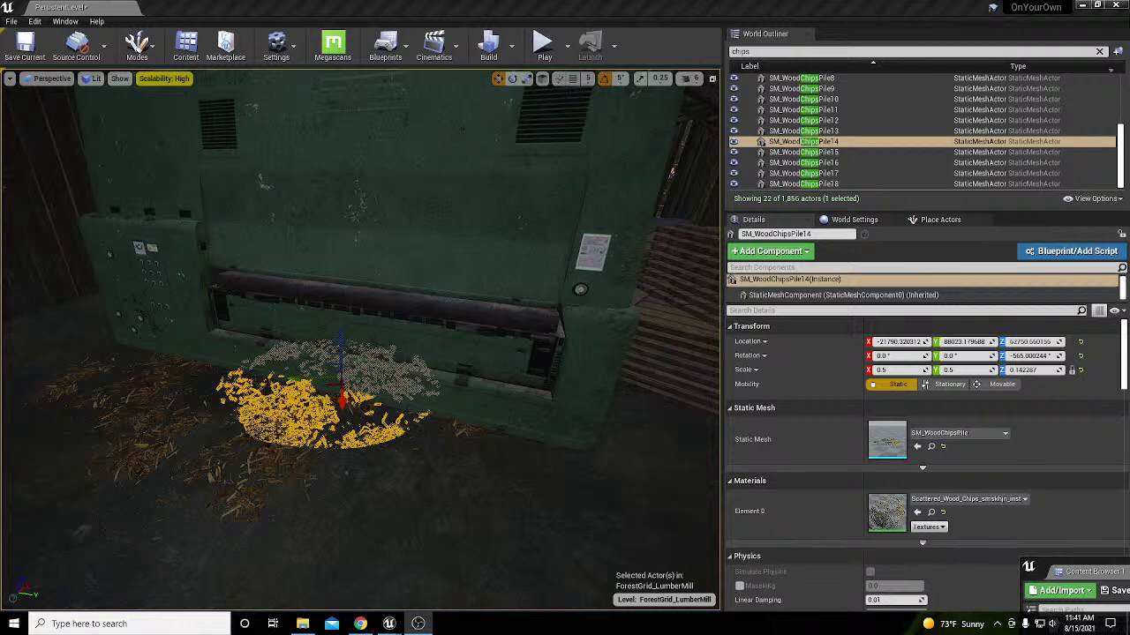
key("XF86AudioLowerVolume")
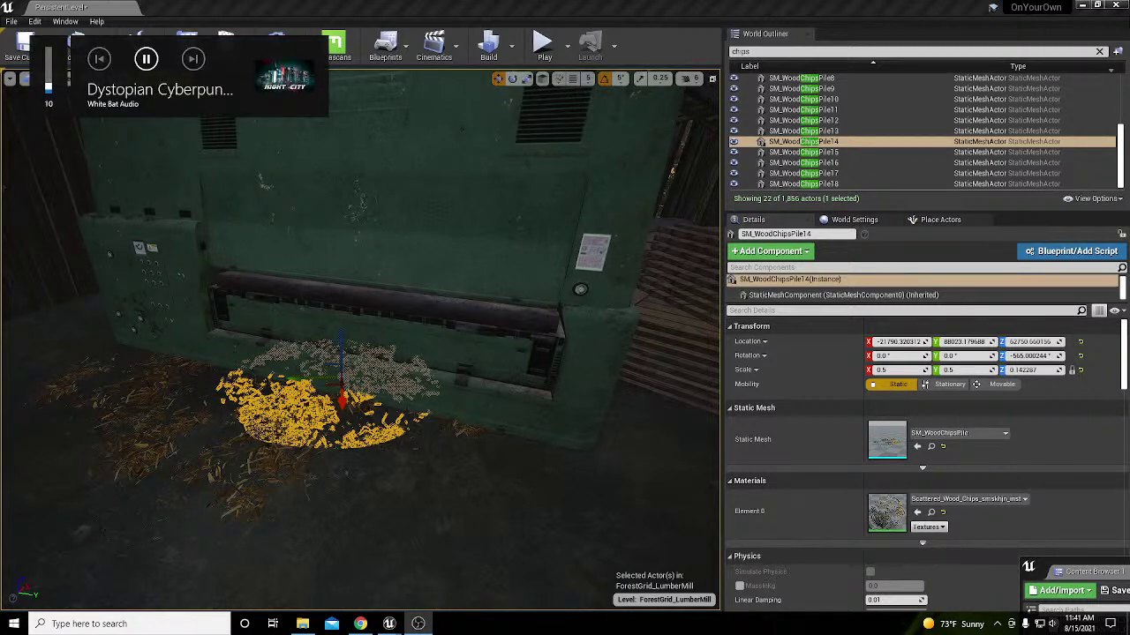
right_click_drag(415, 360, 345, 388)
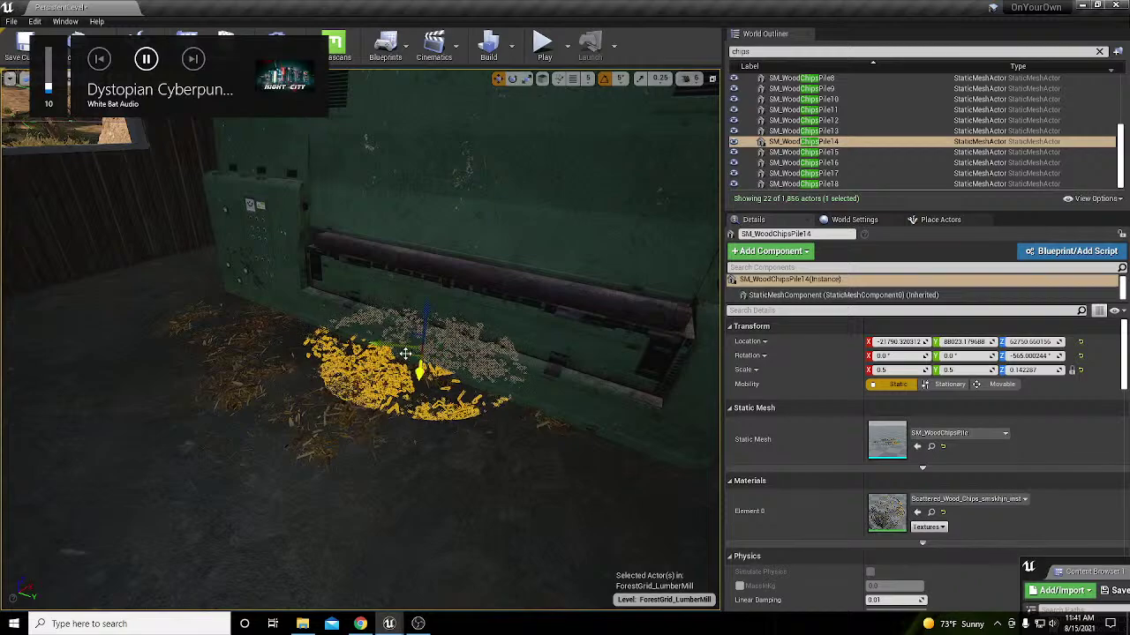
left_click_drag(412, 362, 520, 472)
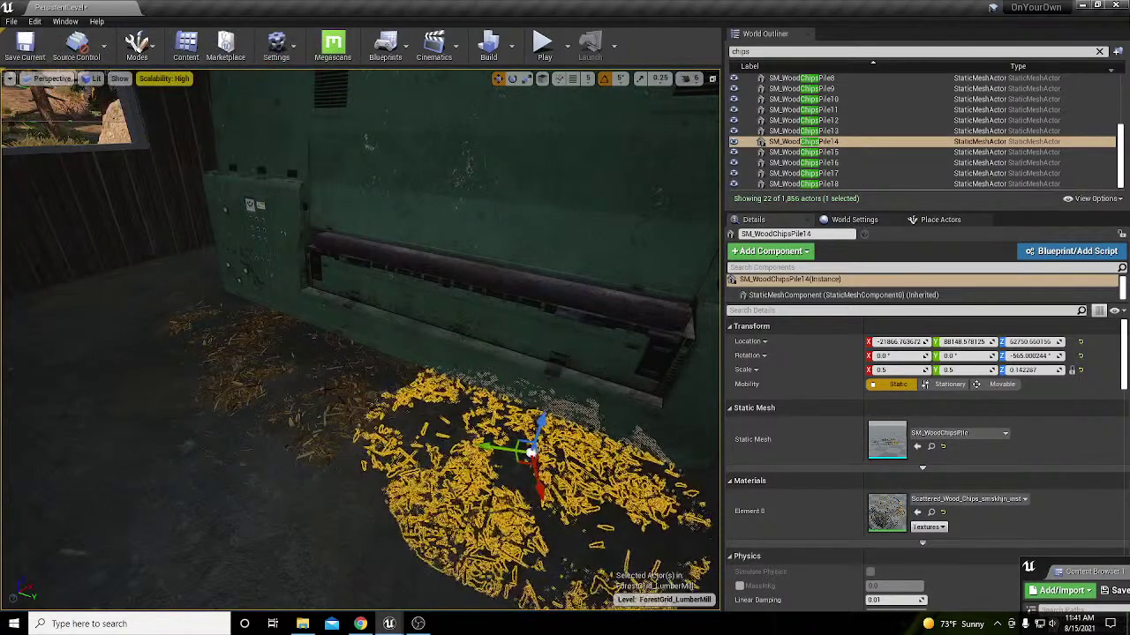
left_click(331, 413)
left_click_drag(310, 390, 246, 406)
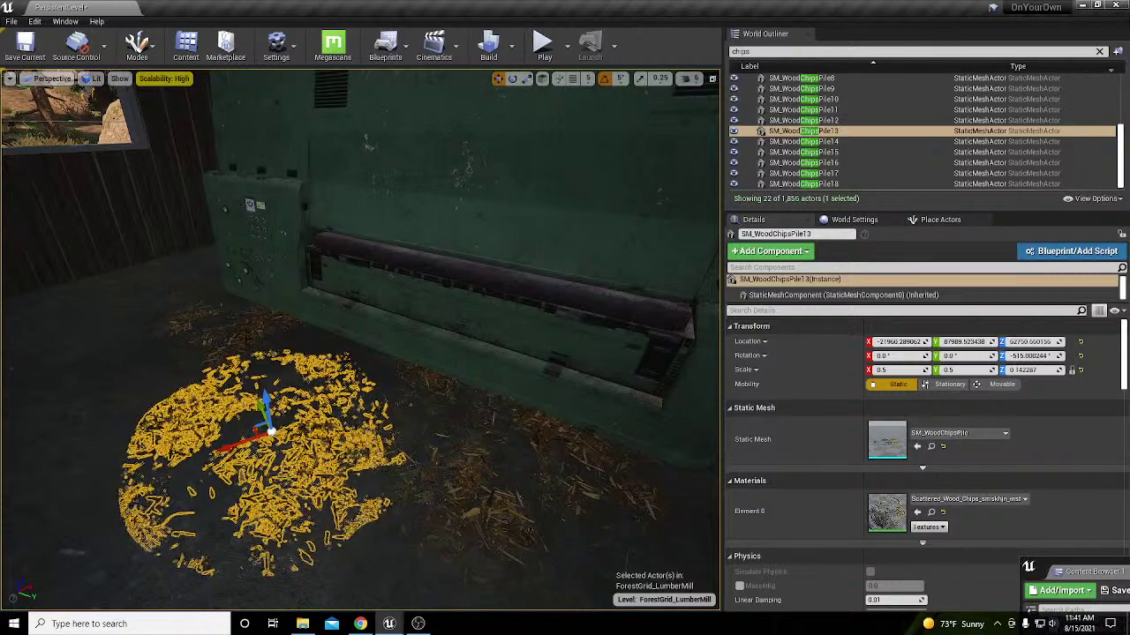
Step: Scale wood chip pile 17 up to 1.0 and move it in front of SandingMachine_3's roller opening
left_click(228, 325)
left_click_drag(214, 323, 181, 332)
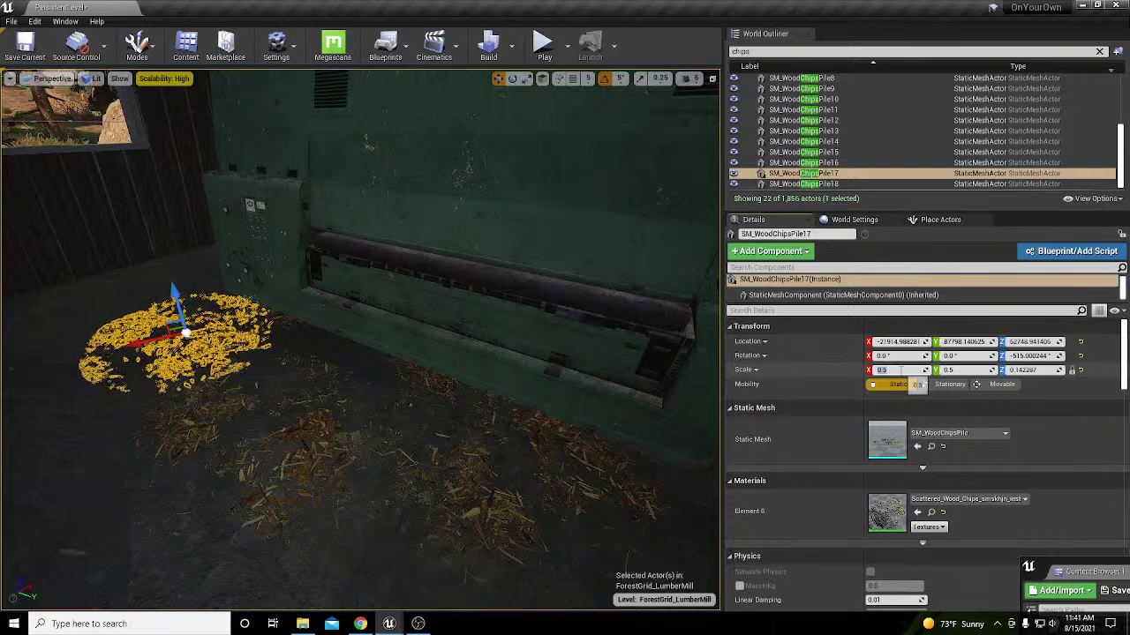
key("Return")
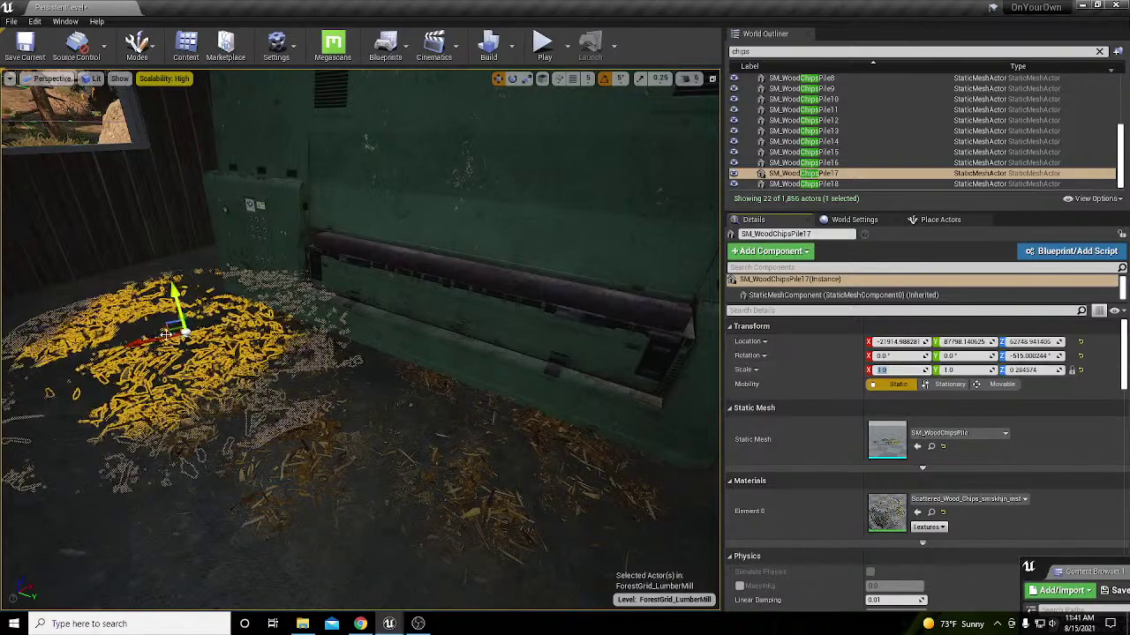
left_click_drag(175, 328, 302, 344)
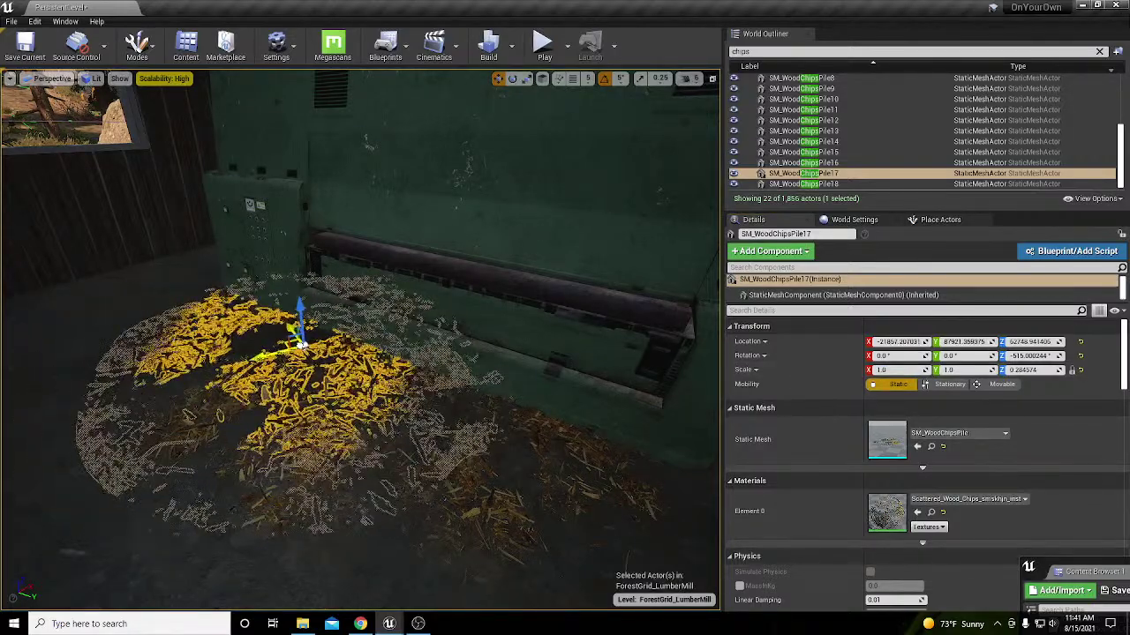
Step: Duplicate the enlarged wood chip pile and place the copy on the floor farther out from SandingMachine_3, undoing a badly placed first copy
key("s")
right_click_drag(303, 344, 228, 346)
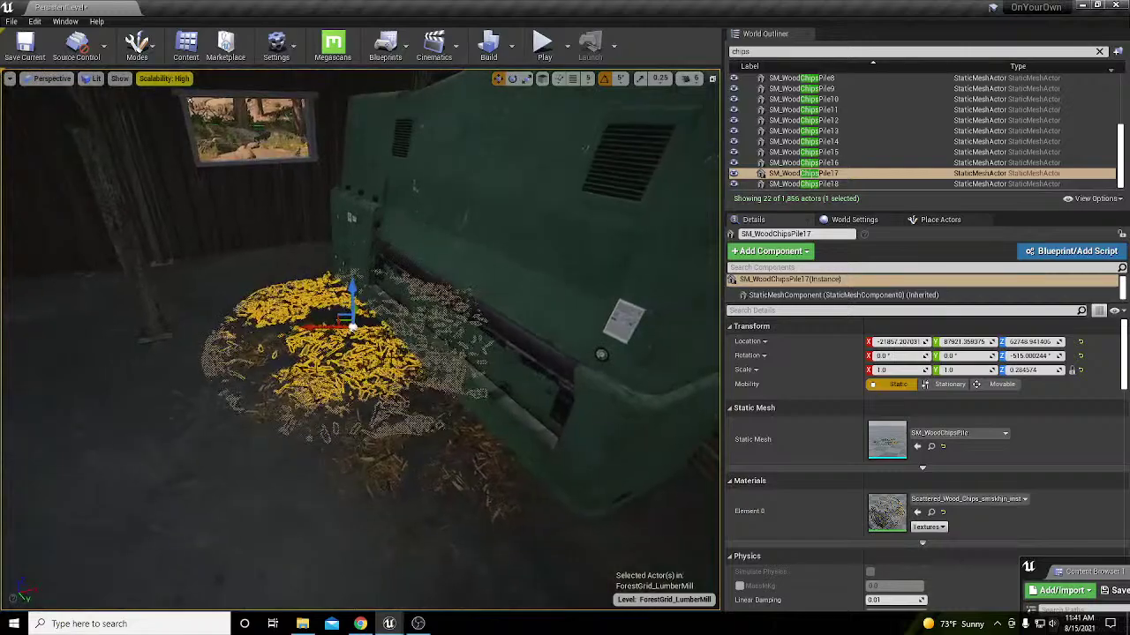
left_click_drag(344, 322, 137, 451, "alt")
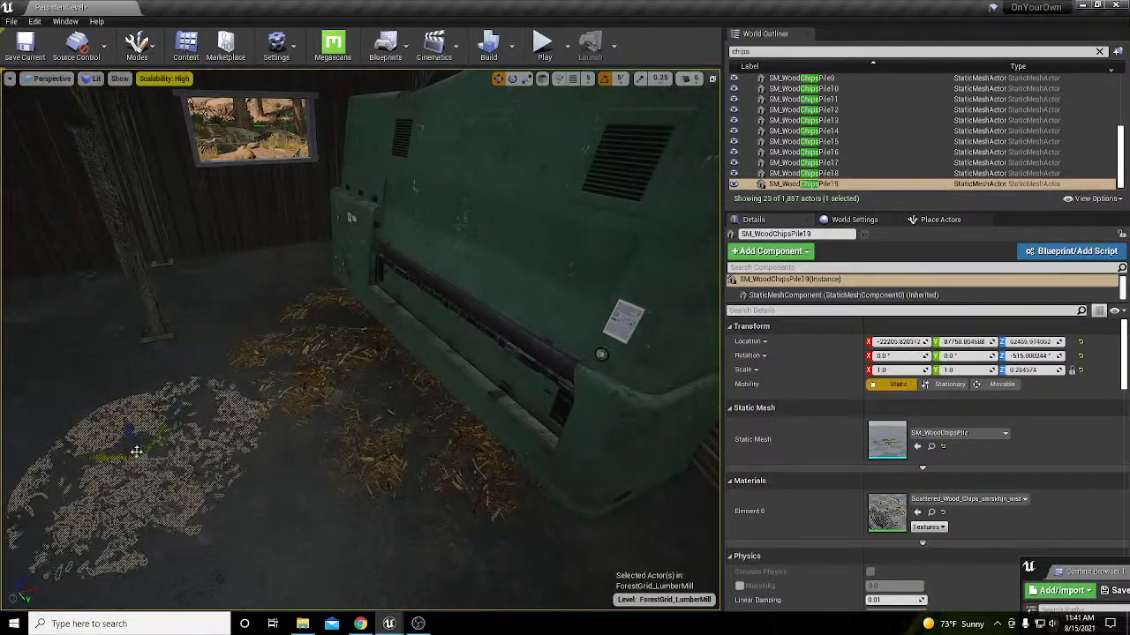
key("ctrl+z")
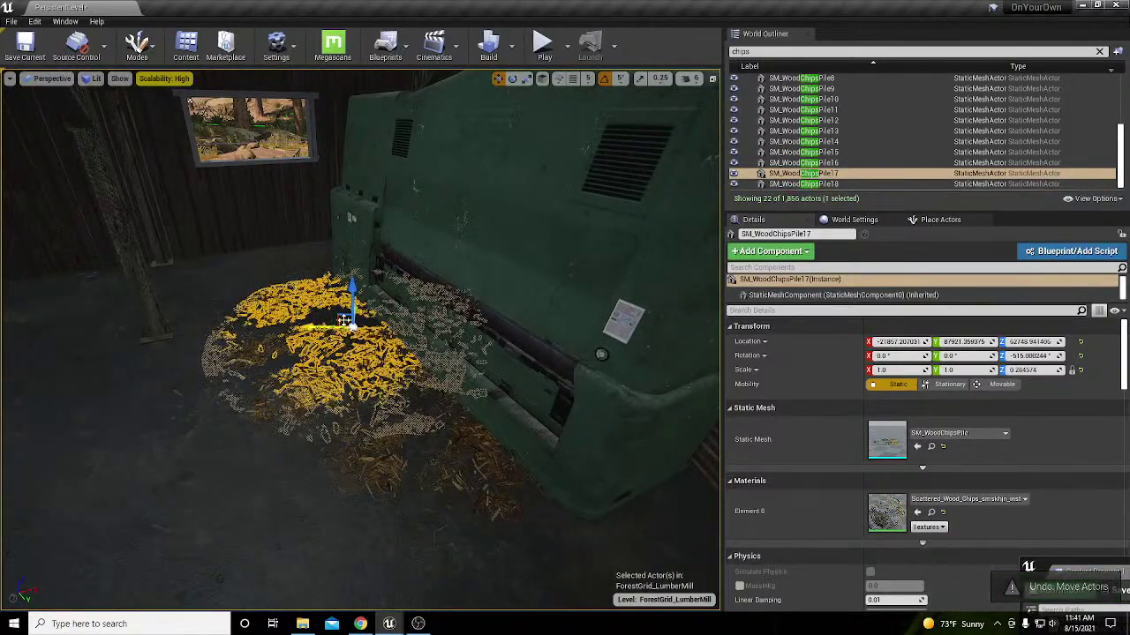
left_click_drag(351, 322, 115, 441, "alt")
Step: Duplicate the scattered wood chips decal from the log yard and place the copy on the mill floor near the planks, rotated about 140° in X
right_click_drag(114, 441, 79, 409)
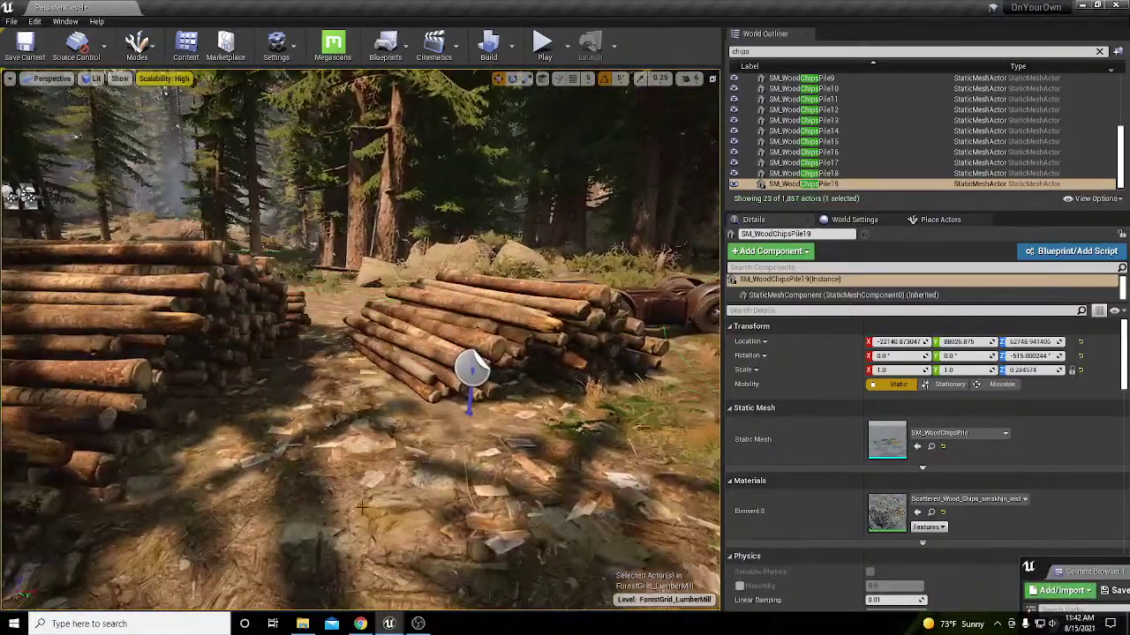
left_click(467, 380)
right_click_drag(467, 380, 502, 371)
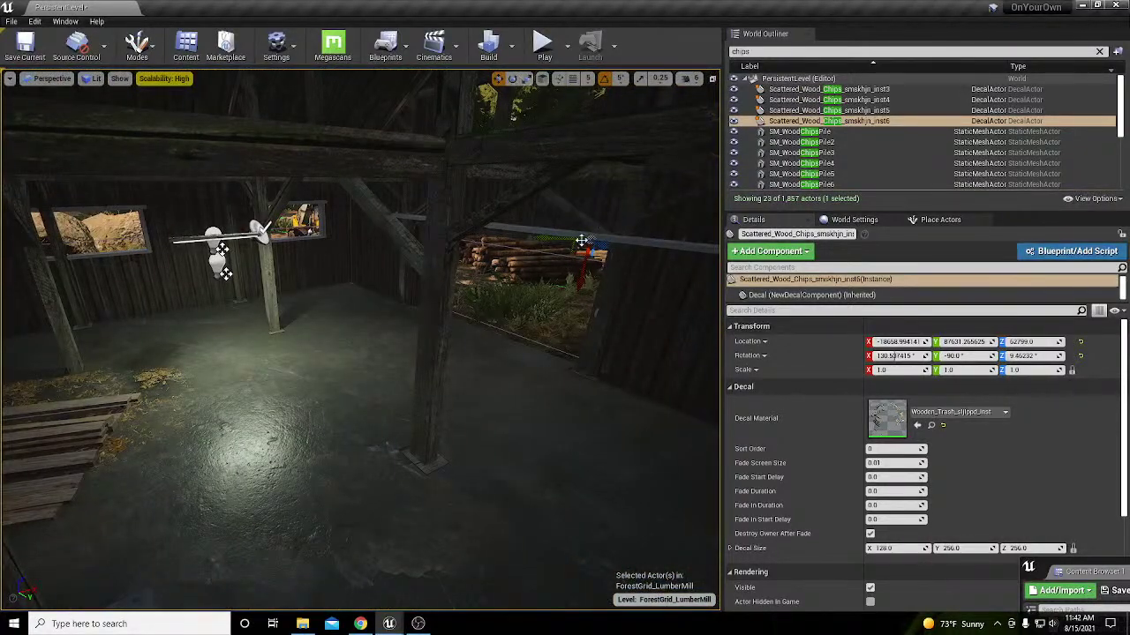
left_click_drag(582, 242, 168, 411, "alt")
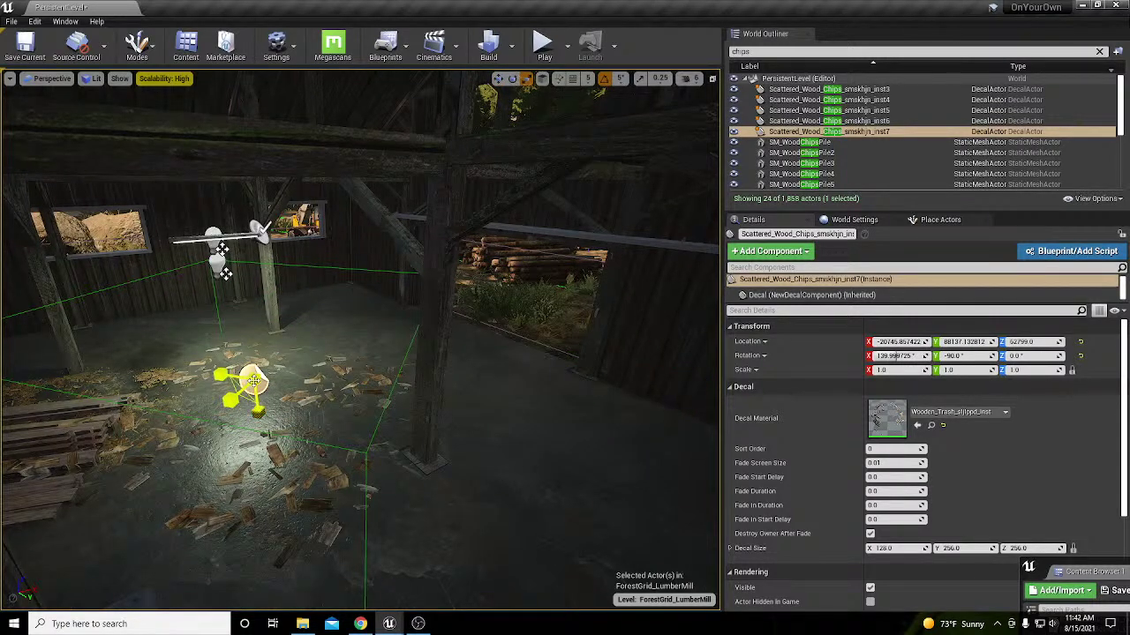
Step: Try shrinking the copied wood chips decal on the mill floor, and undo the scaling
left_click_drag(254, 380, 237, 409)
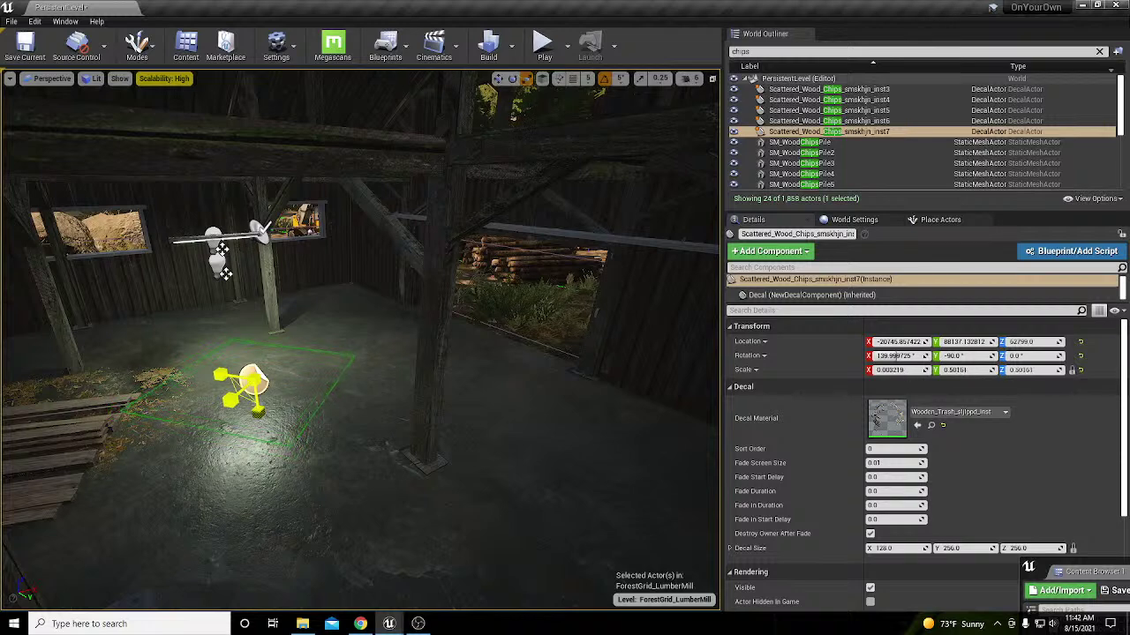
key("ctrl+z")
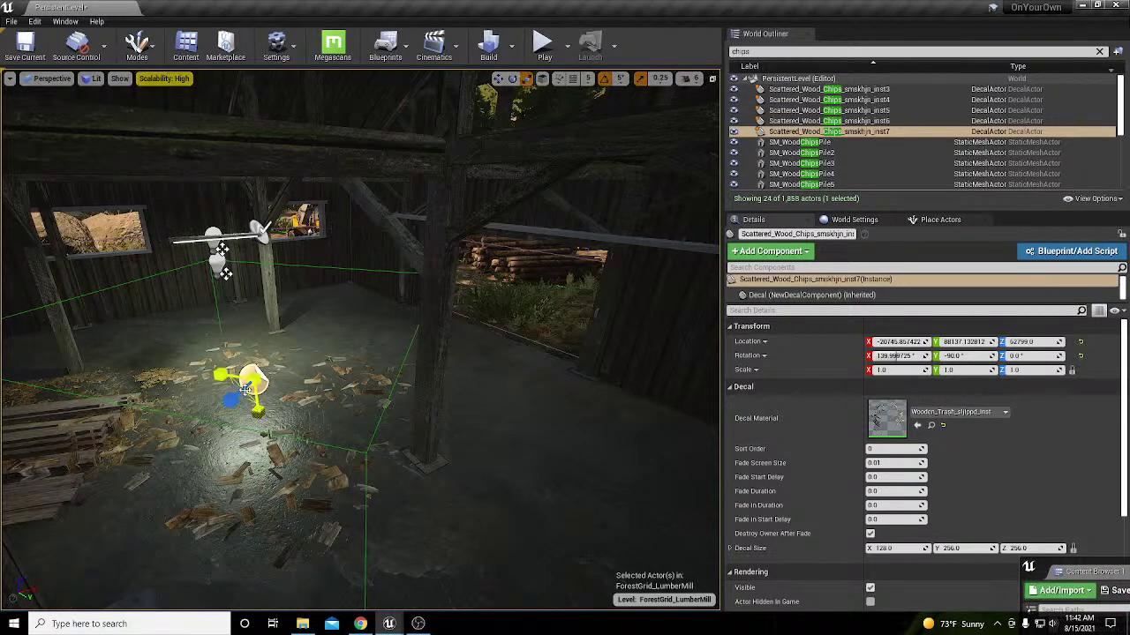
Step: Scale the copied wood chips decal down to about 0.084 × 0.433 × 0.433 and lower it onto the mill floor
left_click_drag(232, 385, 209, 417)
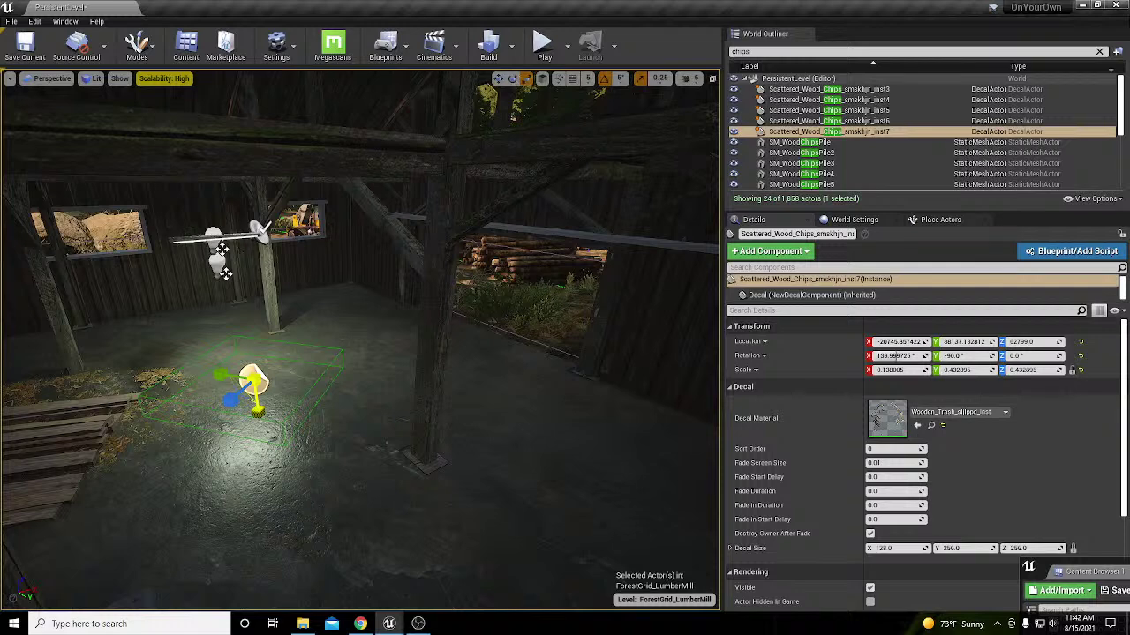
left_click_drag(254, 400, 259, 439)
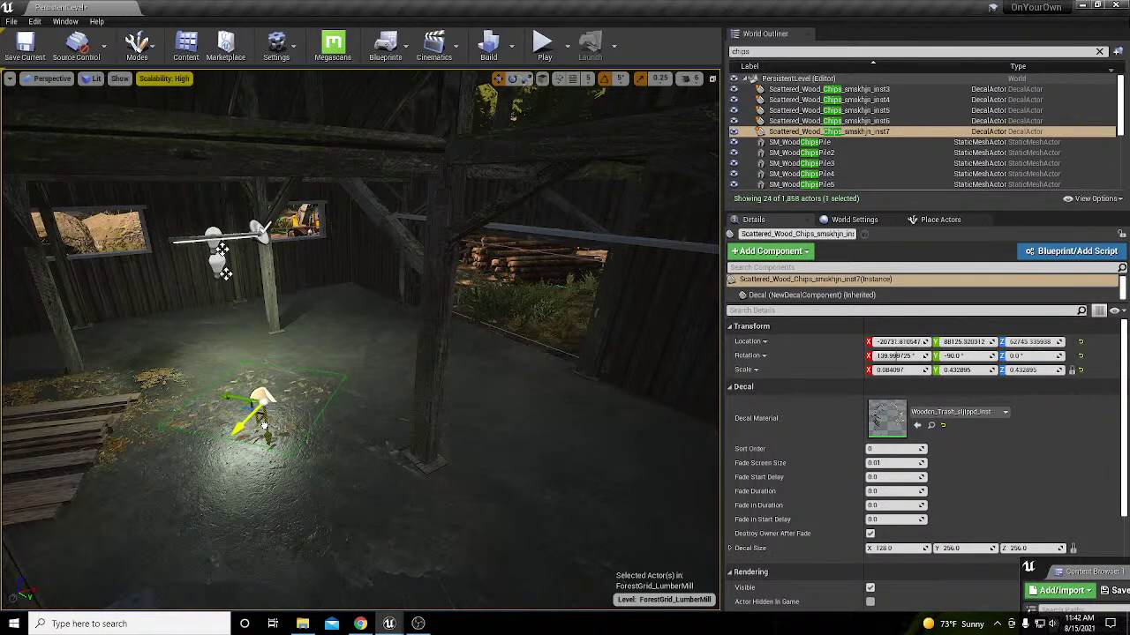
key("w")
mouse_move(344, 447)
right_mouse_down()
mouse_move(283, 446)
mouse_move(287, 486)
mouse_move(322, 512)
mouse_move(344, 439)
right_mouse_up()
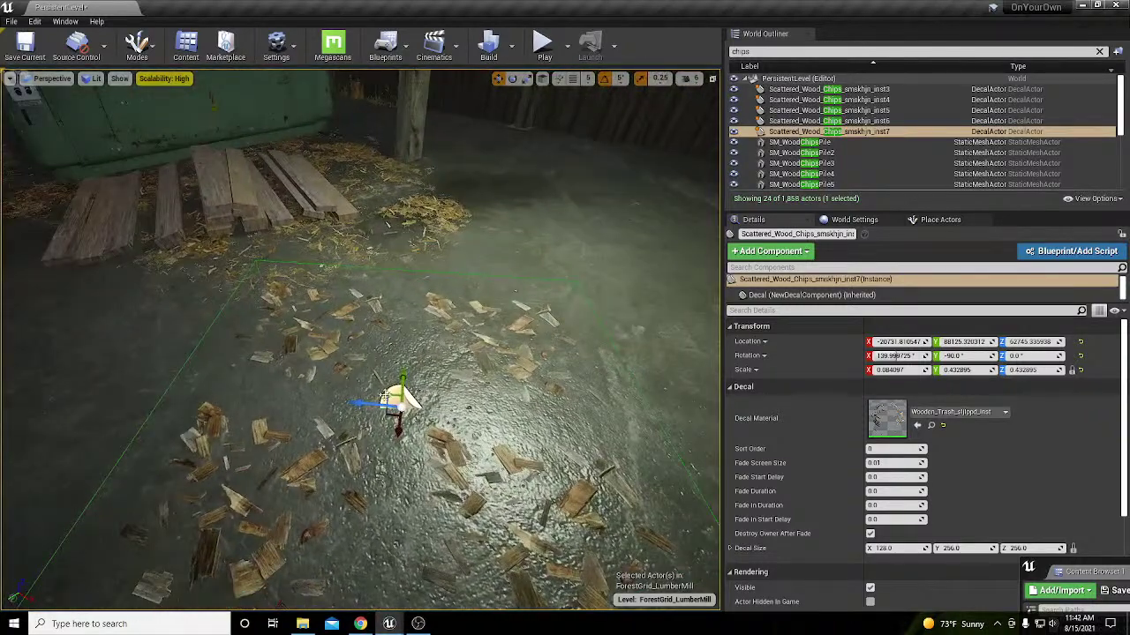
Step: Duplicate the shrunken wood chips decal twice across the floor in front of the planks, rotating each copy differently to vary the debris
left_click_drag(399, 402, 95, 310, "alt")
key("e")
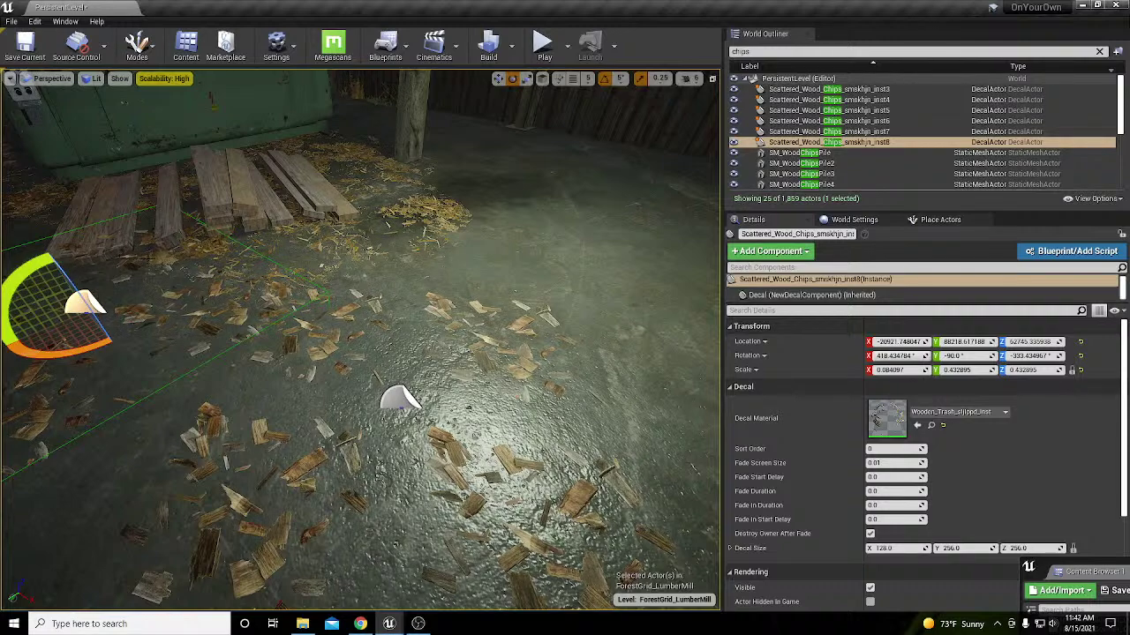
right_click_drag(354, 353, 388, 340)
key("w")
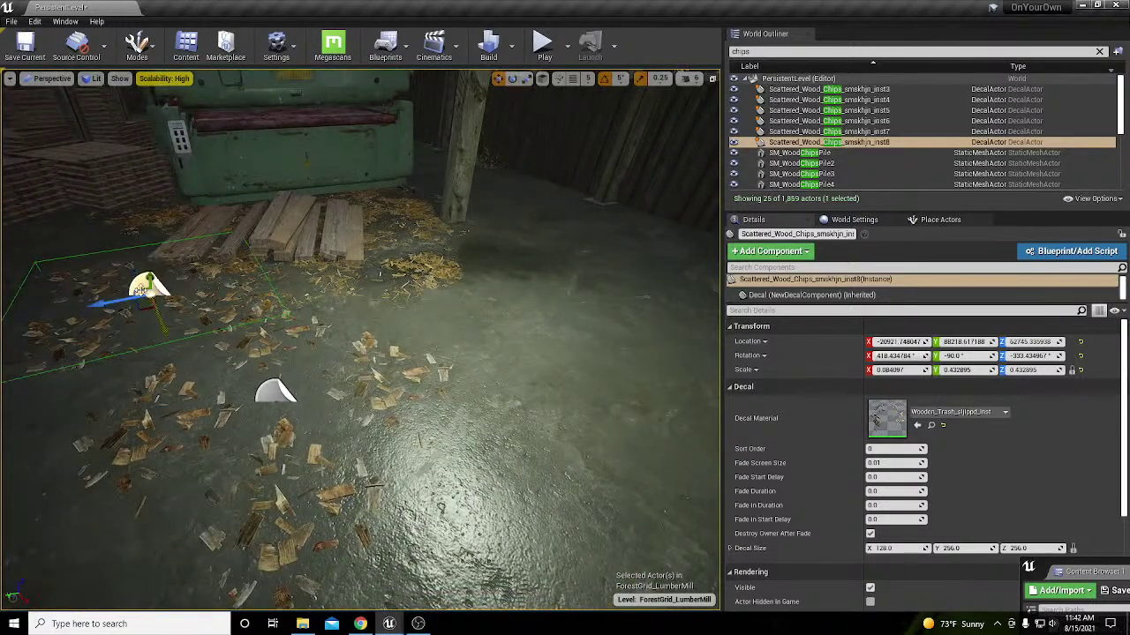
left_click_drag(149, 299, 530, 295, "alt")
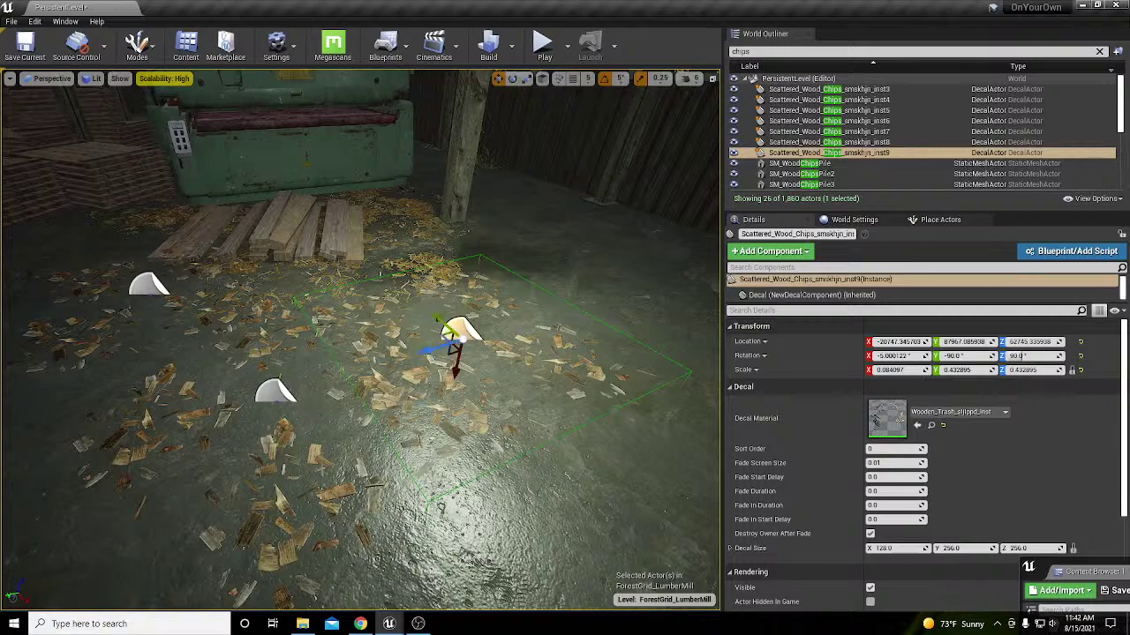
Step: Move SandingMachine_3 farther across the mill floor and rotate it to −90° in Z
right_click_drag(388, 339, 477, 363)
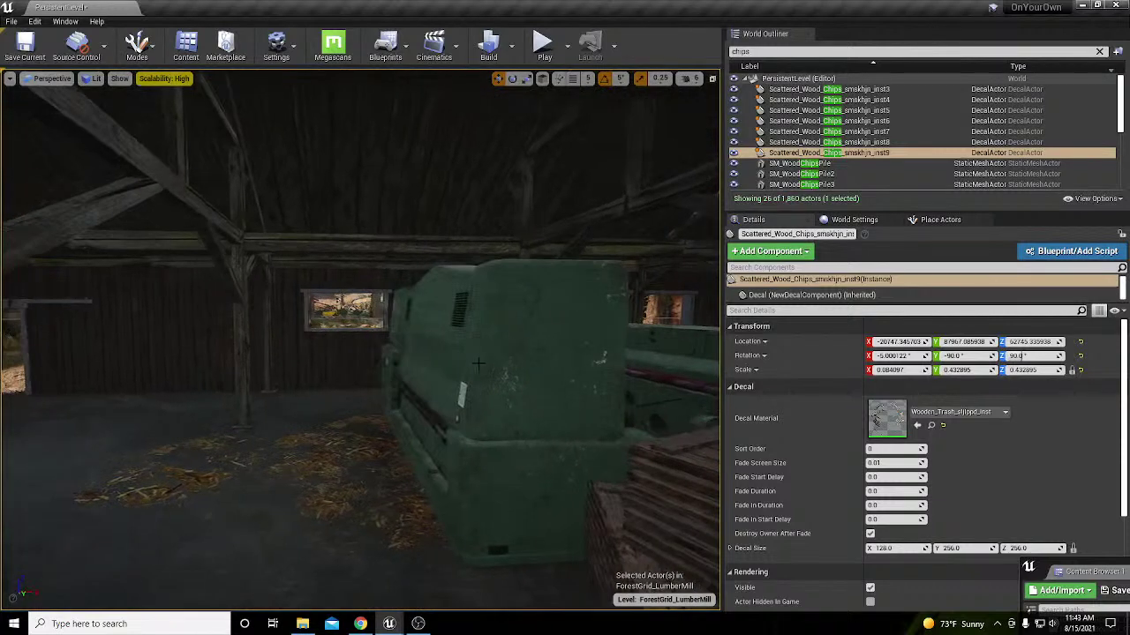
left_click(475, 451)
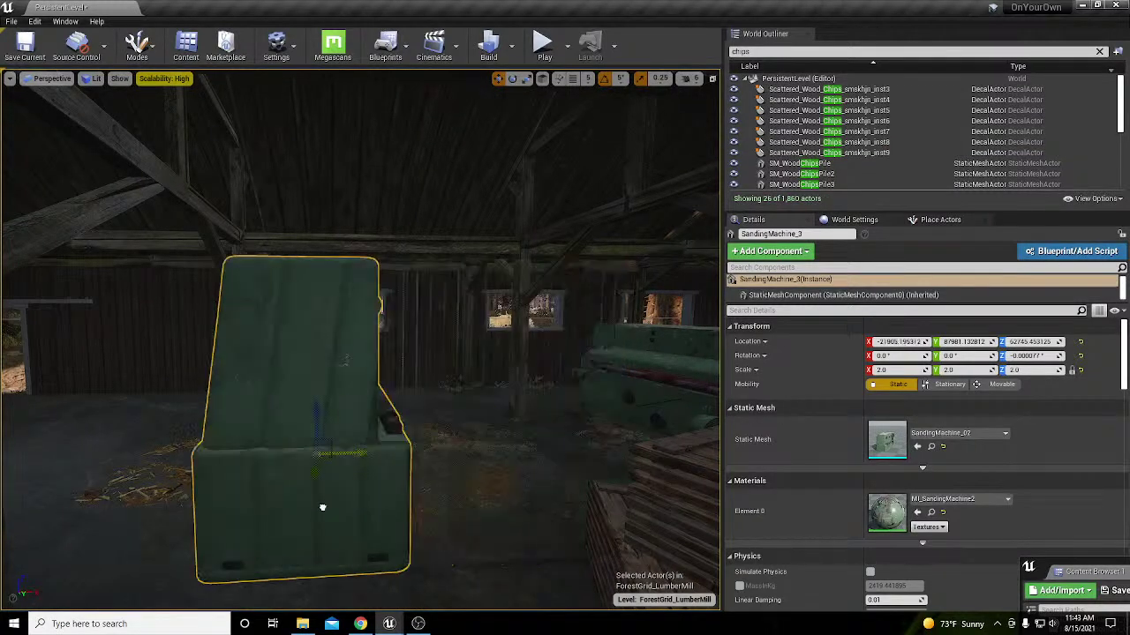
left_click_drag(322, 508, 86, 535)
right_click_drag(87, 535, 31, 533)
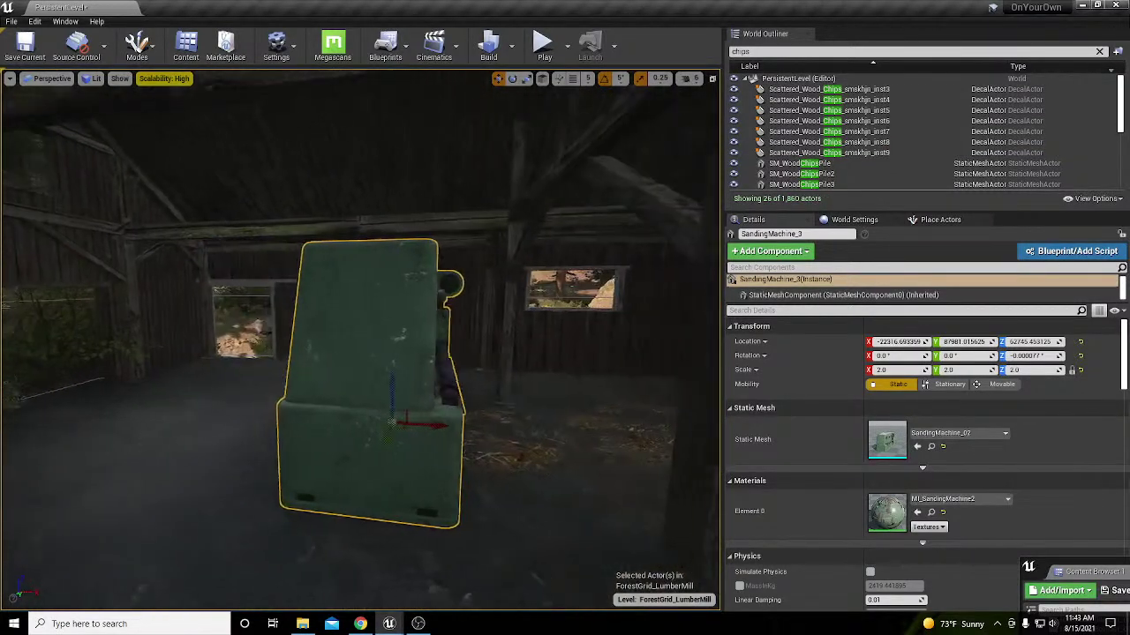
key("e")
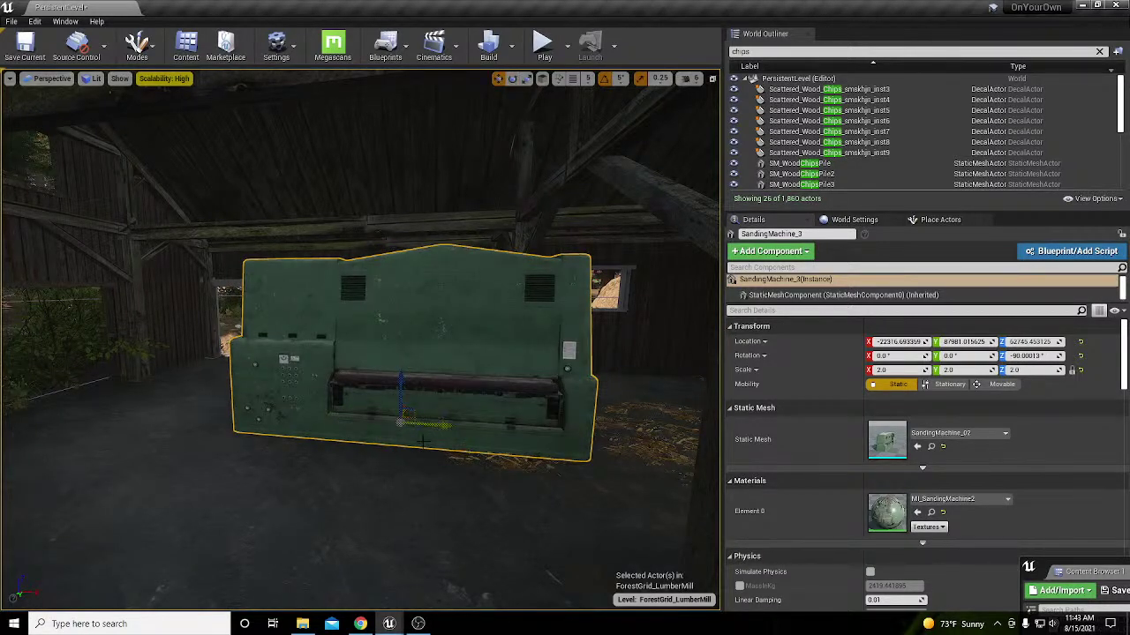
Step: Shift SandingMachine_3 in the open floor area to about X −22477, Y 88039
right_click_drag(423, 442, 486, 436)
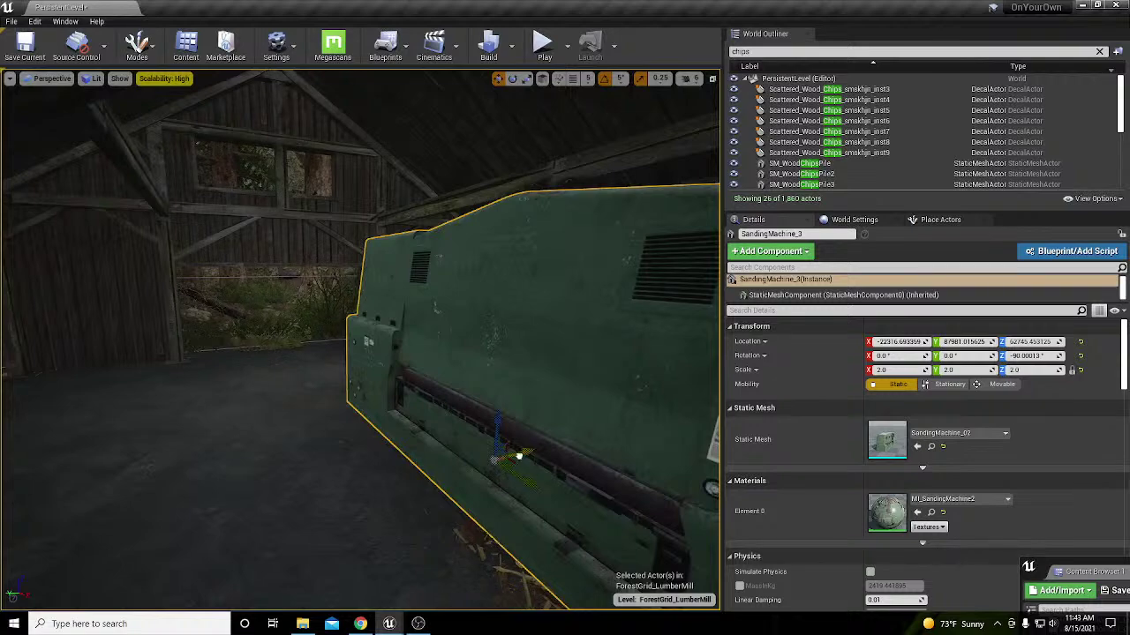
left_click_drag(519, 456, 384, 494)
right_click_drag(384, 494, 266, 503)
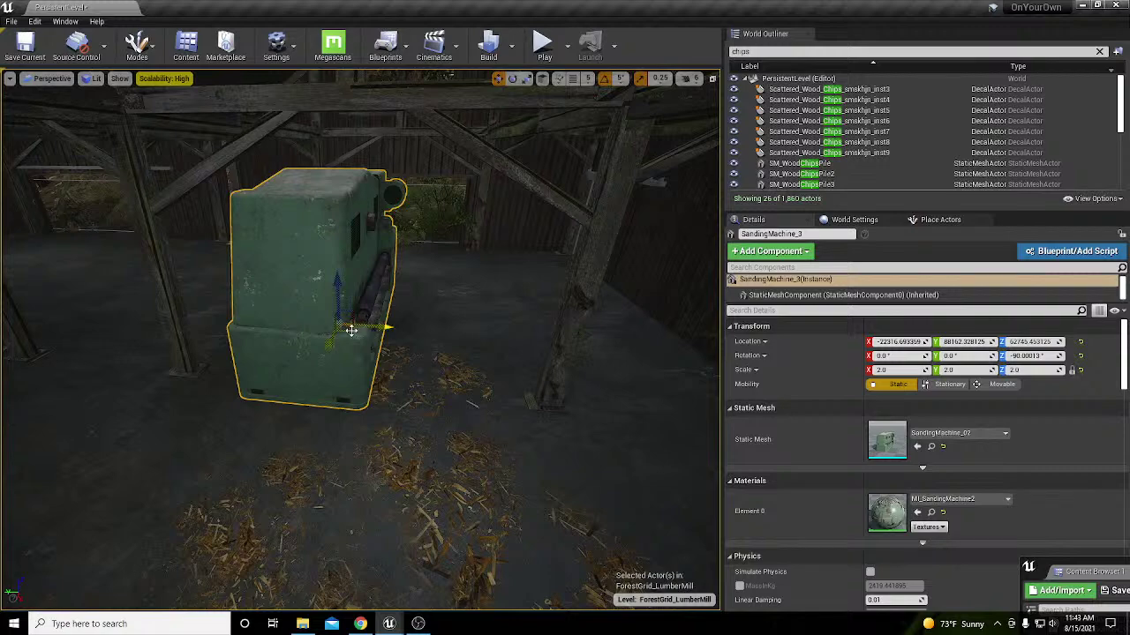
left_click_drag(350, 331, 412, 305)
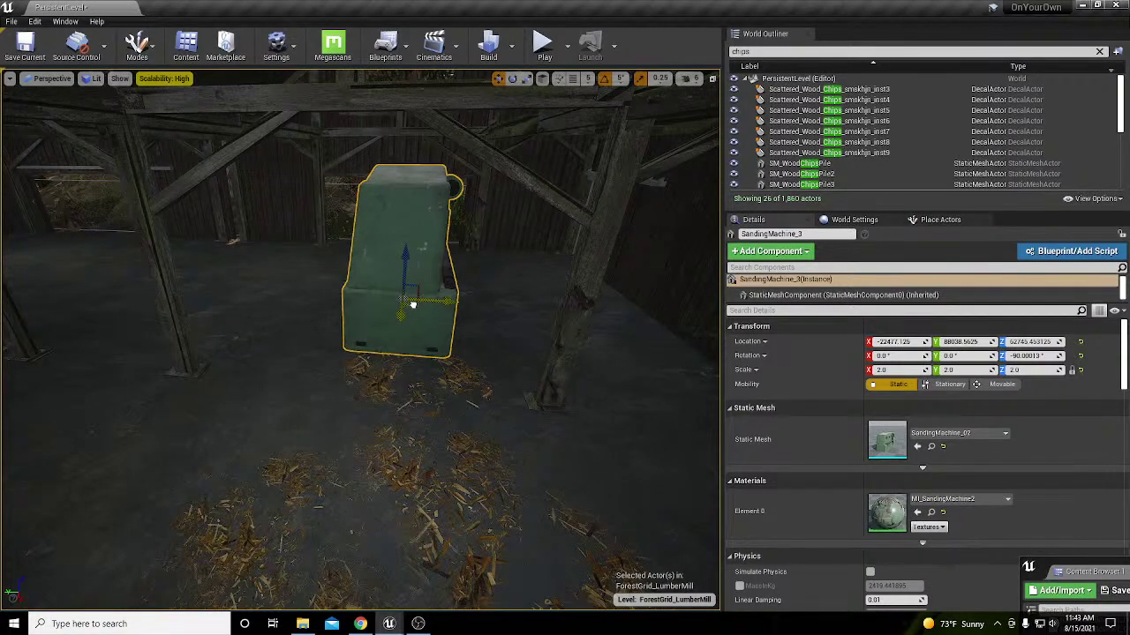
mouse_move(266, 503)
right_mouse_down()
mouse_move(247, 504)
mouse_move(265, 503)
right_mouse_up()
Step: Select wood chip piles 15 and 17 and move them together over to SandingMachine_3's new position
mouse_move(680, 247)
right_mouse_down()
mouse_move(700, 255)
mouse_move(680, 253)
mouse_move(694, 243)
right_mouse_up()
left_click(399, 424)
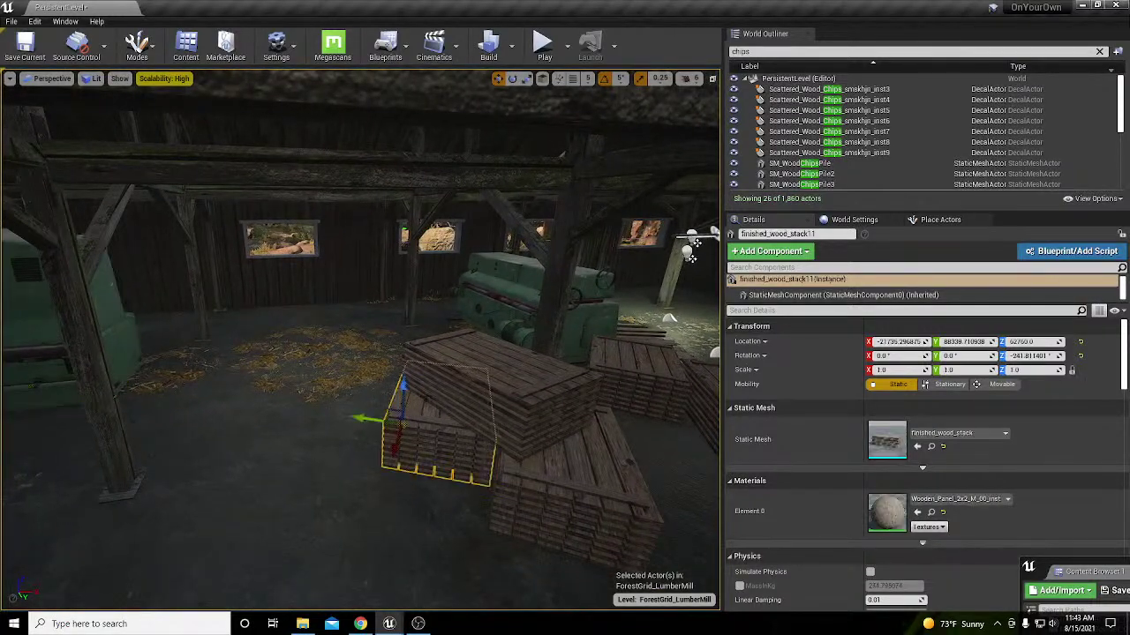
left_click(288, 351)
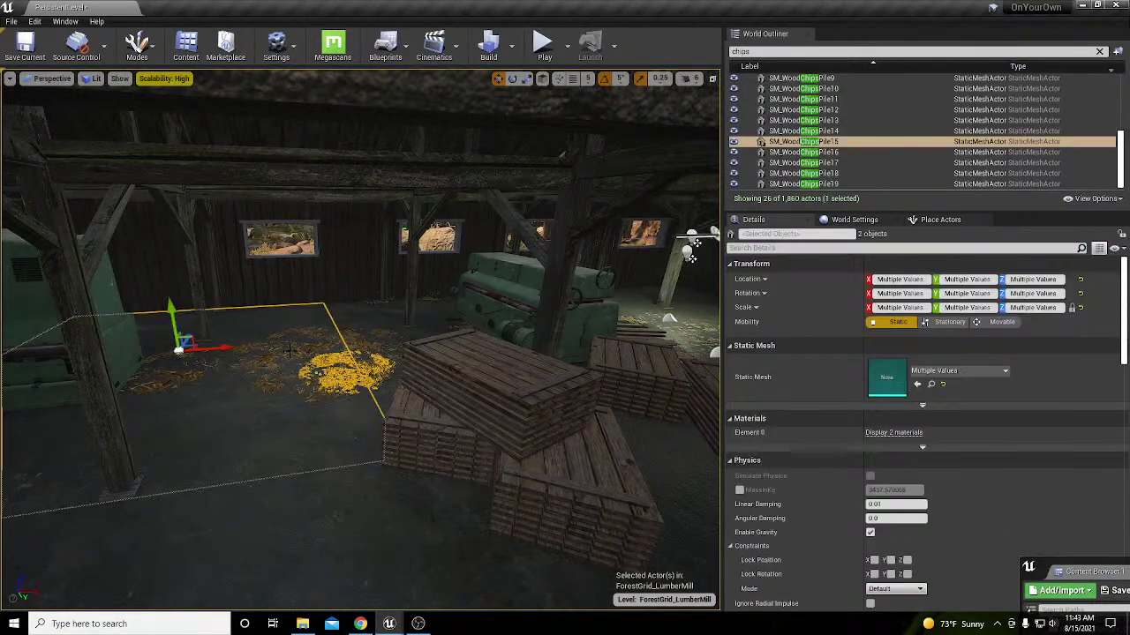
right_click_drag(289, 352, 329, 366)
left_click(463, 411)
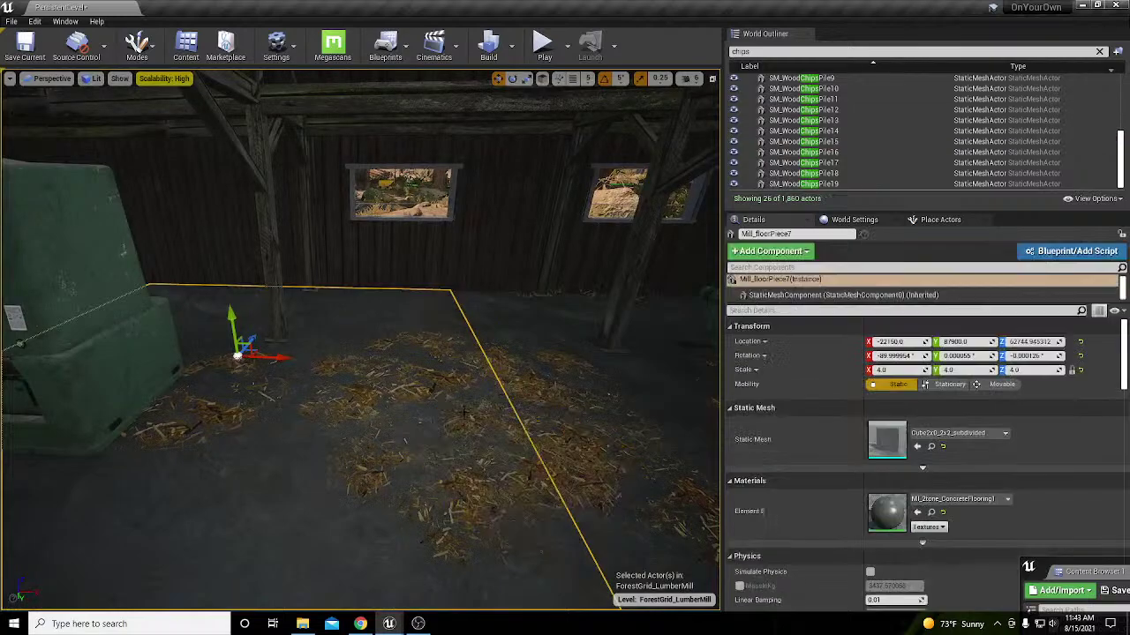
left_click(514, 441)
left_click(410, 383, "ctrl")
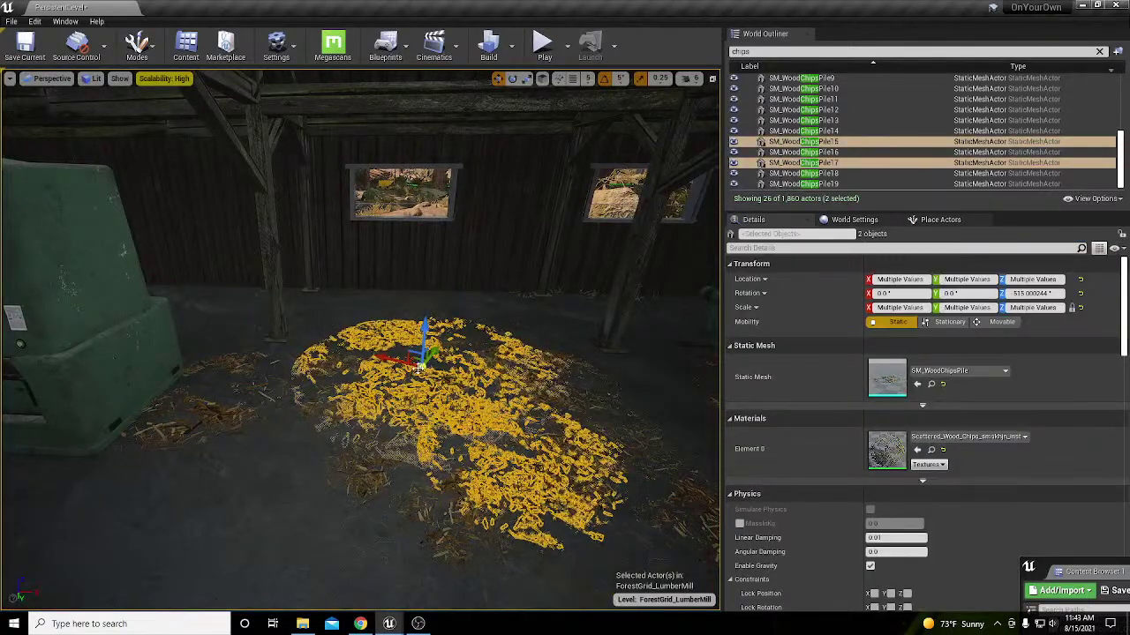
left_click_drag(415, 359, 1, 473)
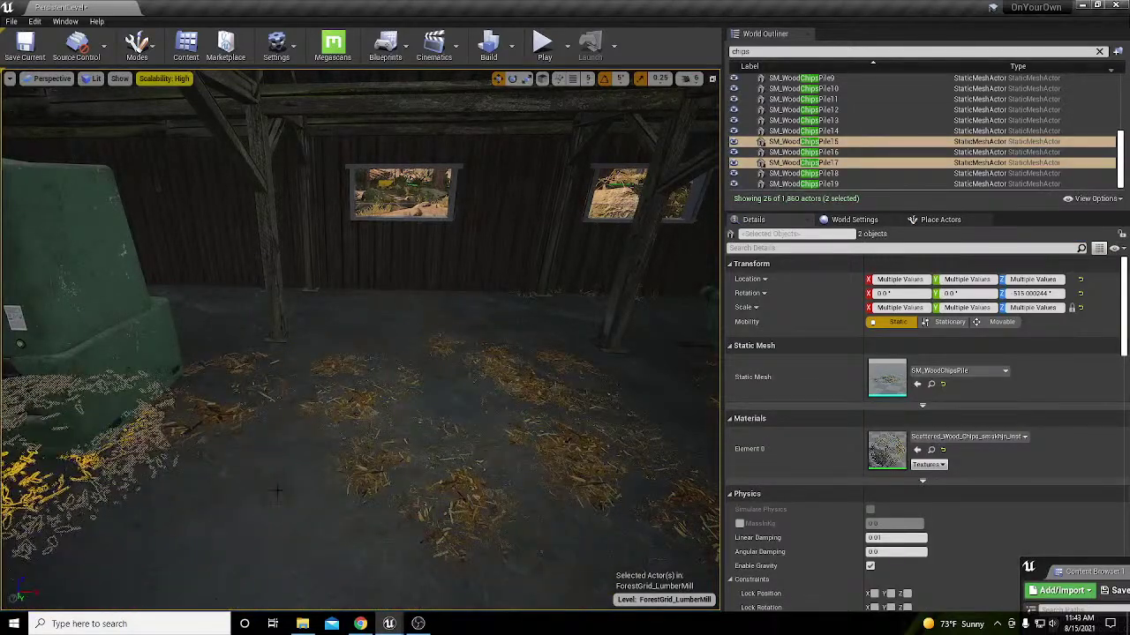
Step: Rotate wood chip piles 15 and 17 together by 115° and shift them in front of SandingMachine_3's roller opening
right_click_drag(353, 362, 231, 344)
key("e")
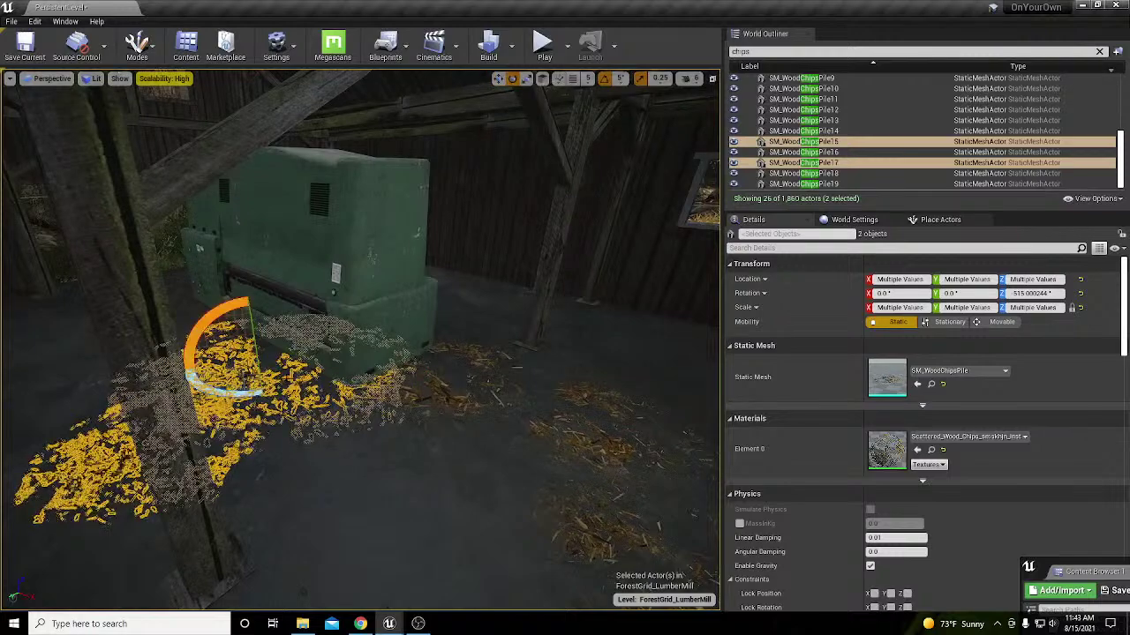
mouse_move(221, 391)
left_mouse_down()
mouse_move(221, 496)
mouse_move(231, 423)
mouse_move(209, 405)
left_mouse_up()
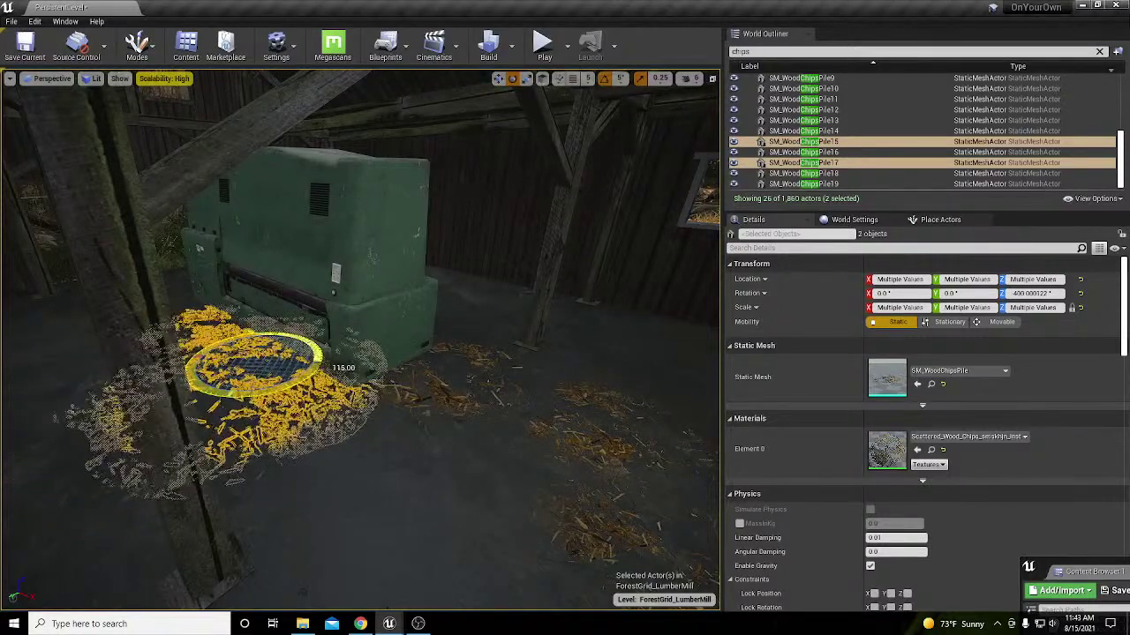
key("w")
left_click_drag(256, 357, 217, 344)
right_click_drag(216, 345, 300, 335)
Step: Select wood chip piles 11 and 12 and move them together across the floor towards SandingMachine_3
left_click(689, 441)
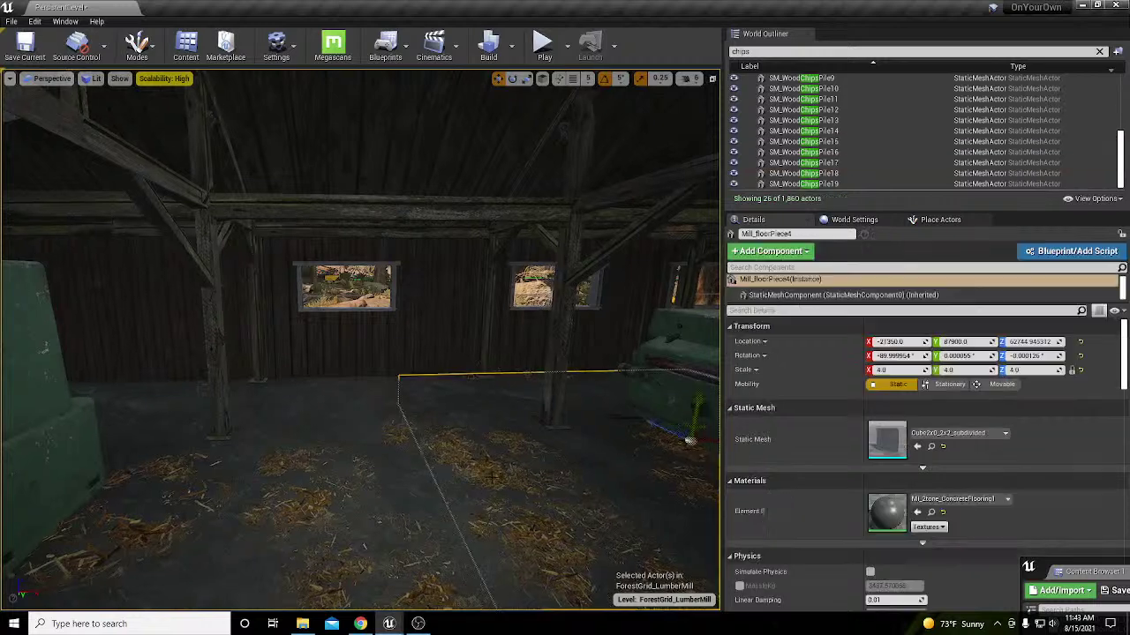
right_click_drag(537, 473, 685, 292)
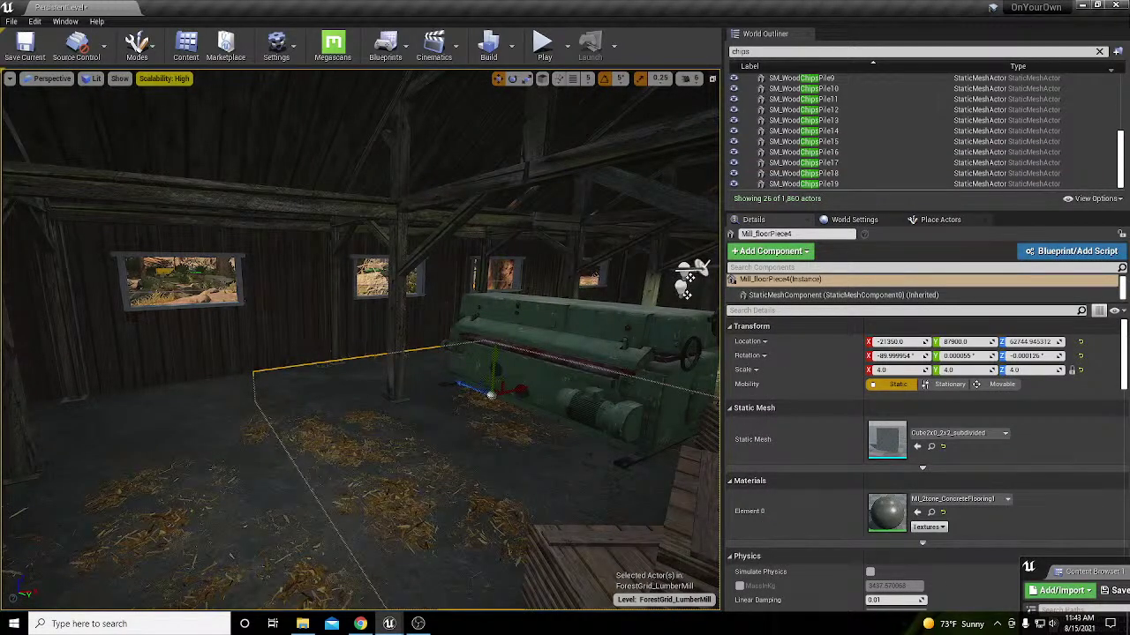
right_click_drag(548, 424, 406, 472)
left_click(547, 490)
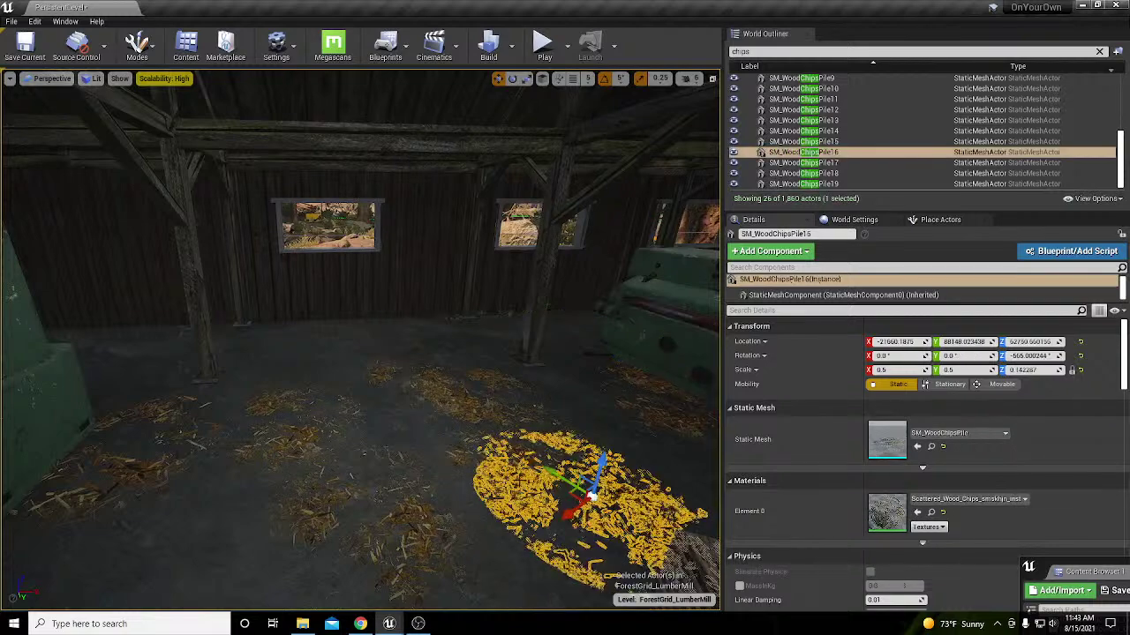
left_click(521, 441, "ctrl")
left_click(511, 441)
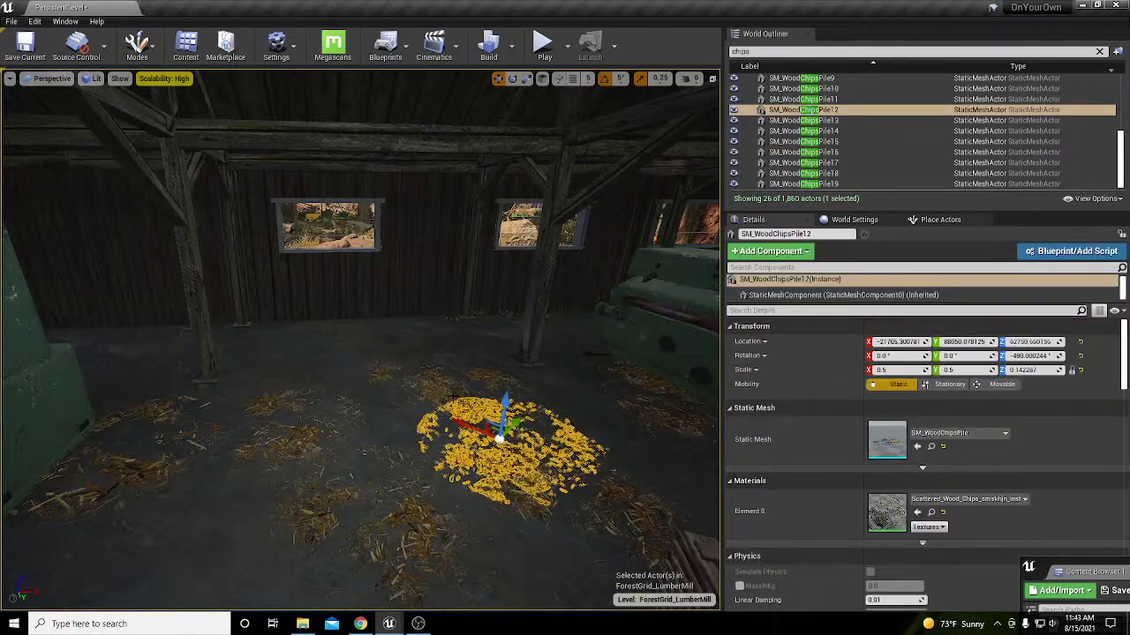
left_click(457, 393, "ctrl")
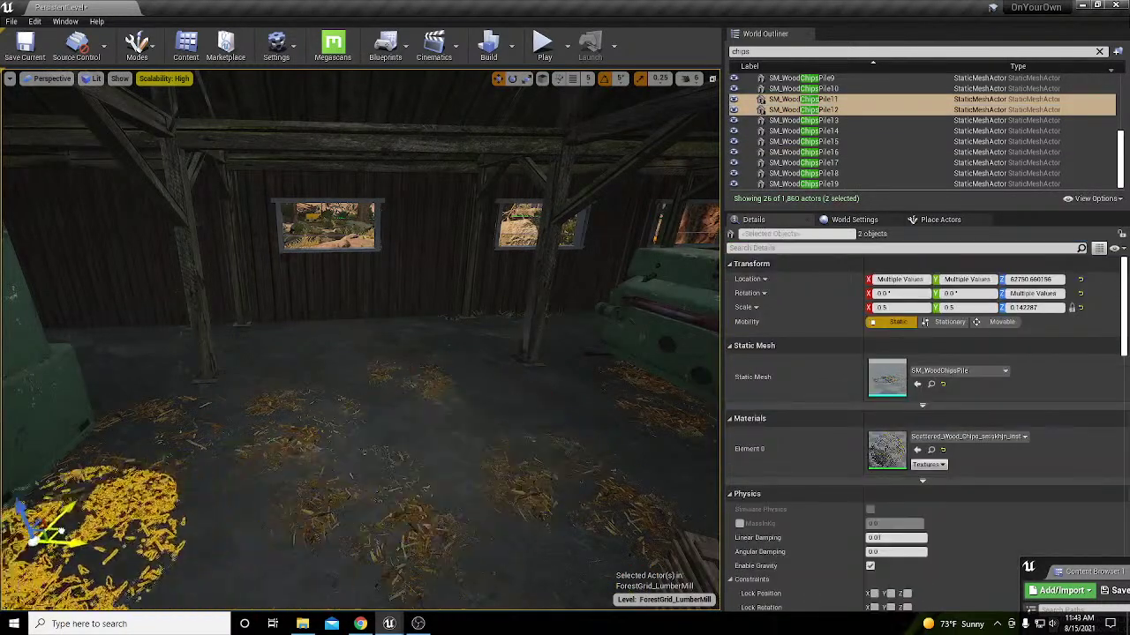
left_click(379, 516)
left_click_drag(380, 516, 177, 529)
Step: Scale wood chip pile 12 up to 1.0 beside SandingMachine_3 and rotate it about −10° around Z
right_click_drag(507, 481, 584, 504)
key("Escape")
left_click(450, 459)
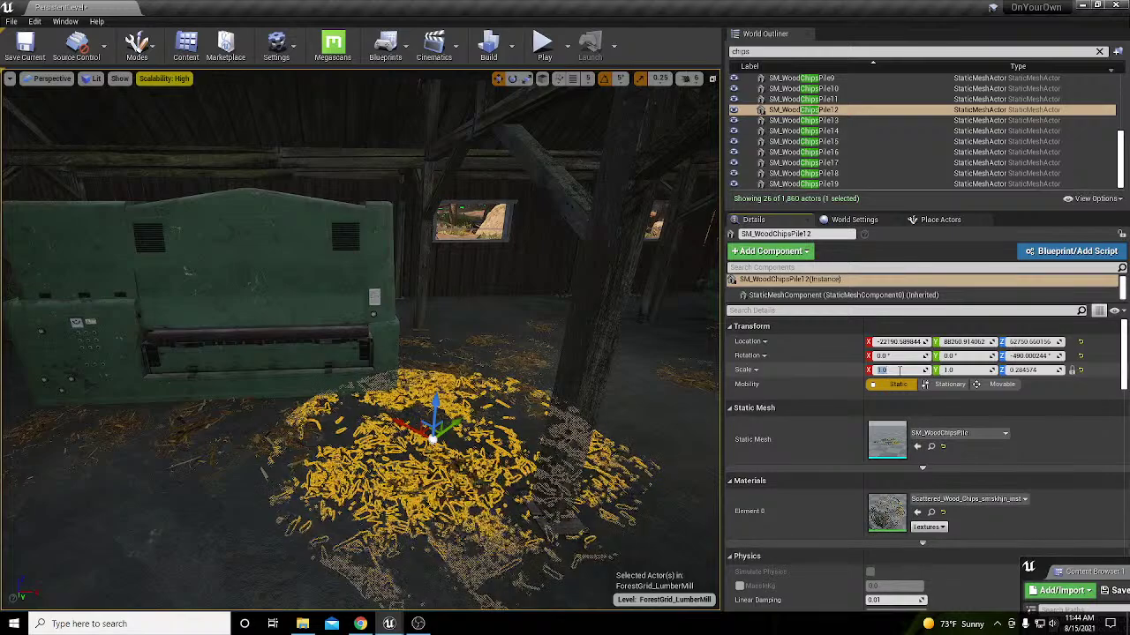
right_click_drag(600, 424, 569, 445)
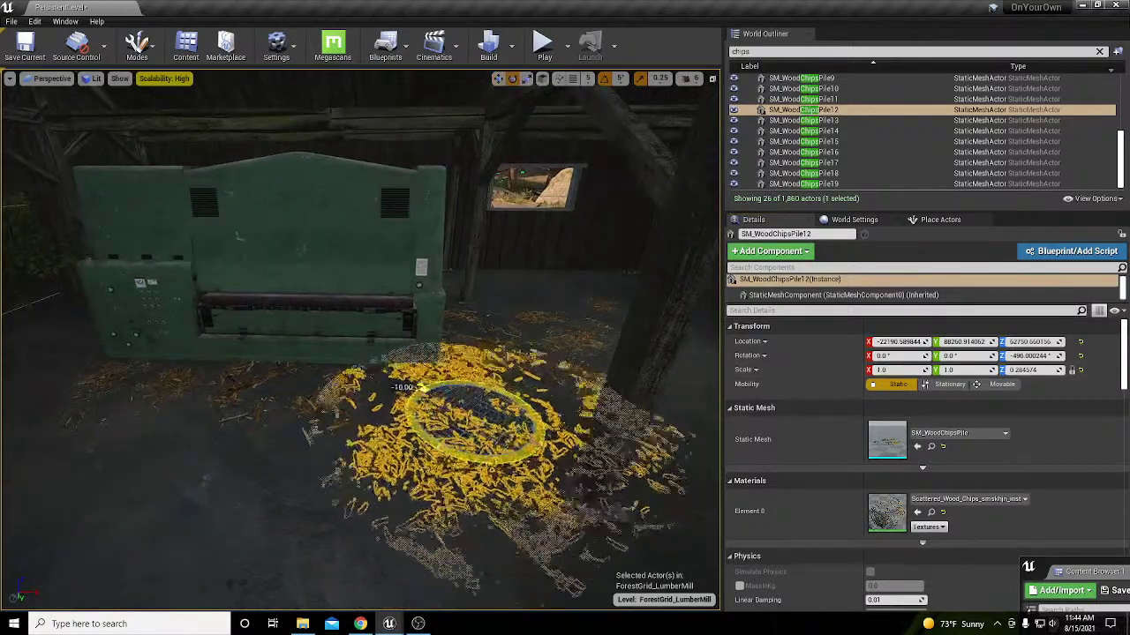
key("Escape")
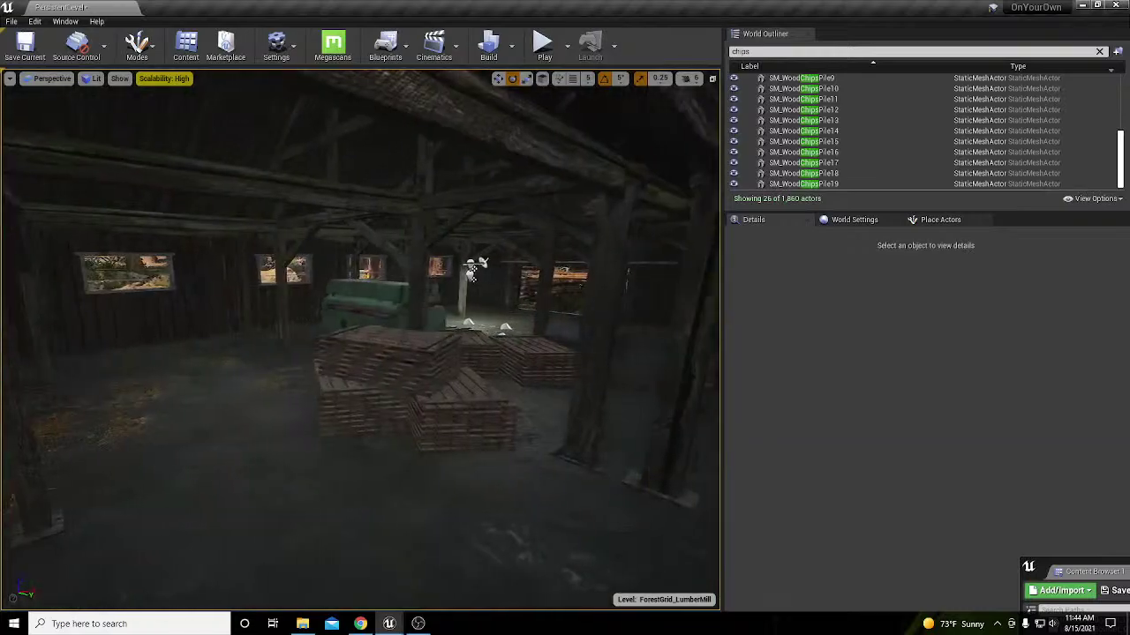
right_click_drag(529, 397, 384, 397)
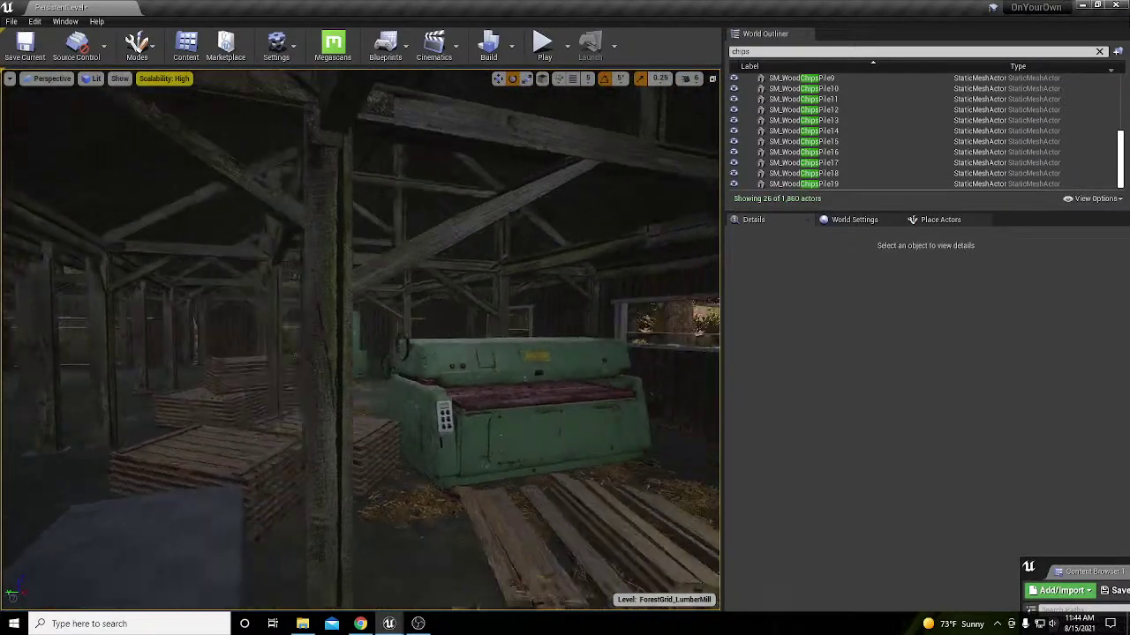
right_click_drag(384, 398, 389, 397)
left_click(394, 474)
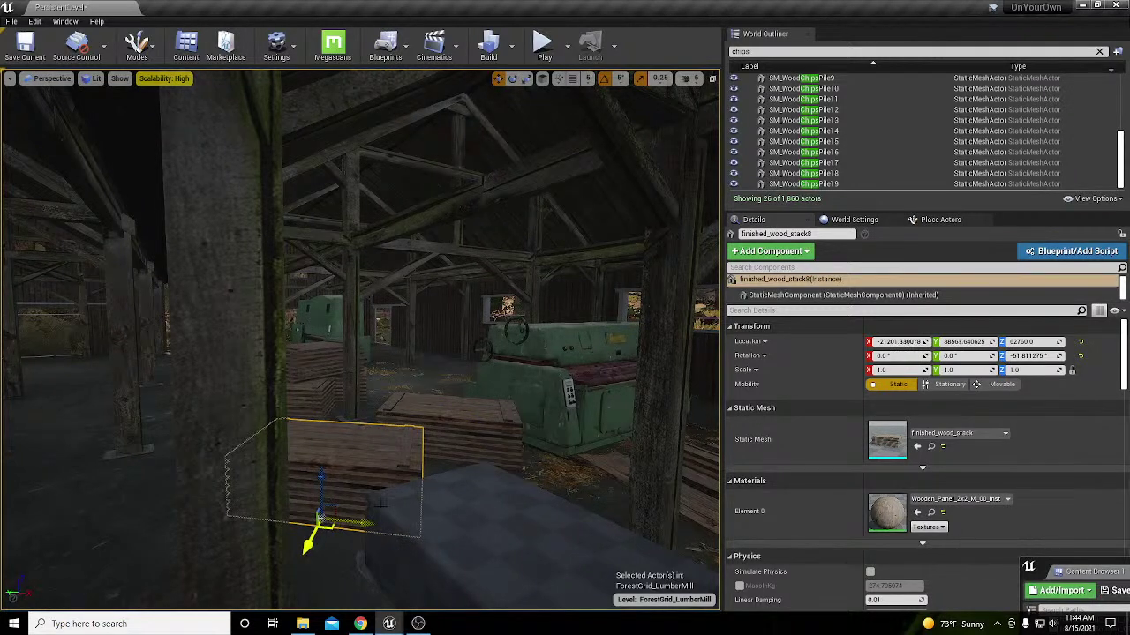
left_click(483, 455)
right_click_drag(484, 465, 485, 465)
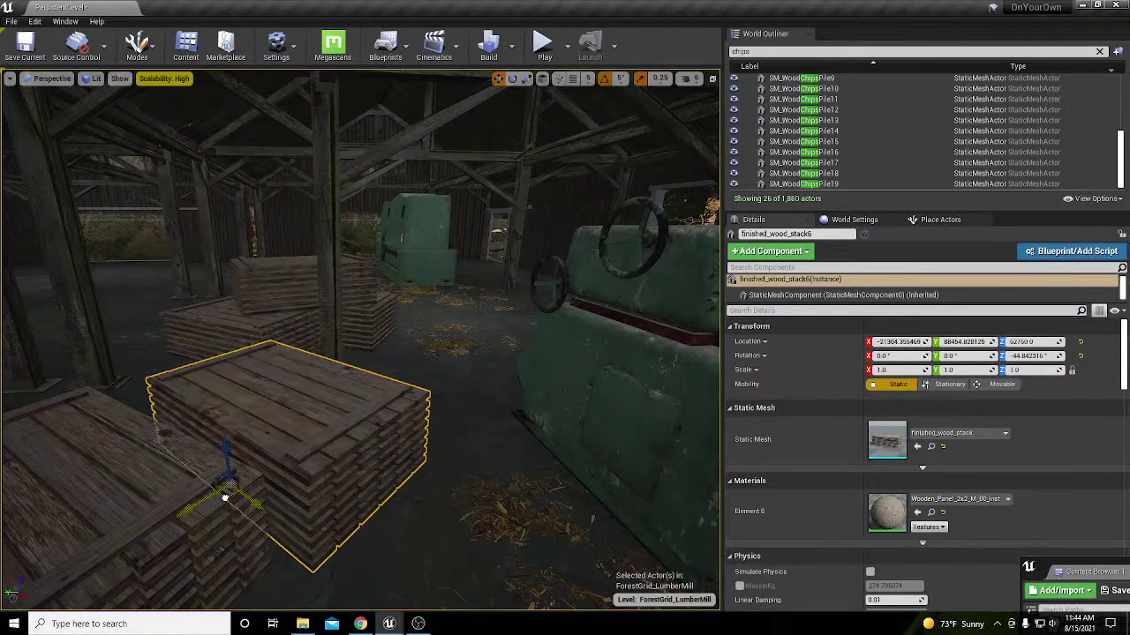
right_click_drag(416, 521, 417, 520)
Step: Duplicate the messy finished wood stack twice, placing the copies around SandingMachine_3, the one before its roller opening rotated to −85° in Z
mouse_move(448, 503)
right_mouse_down()
mouse_move(583, 507)
mouse_move(423, 507)
mouse_move(451, 499)
right_mouse_up()
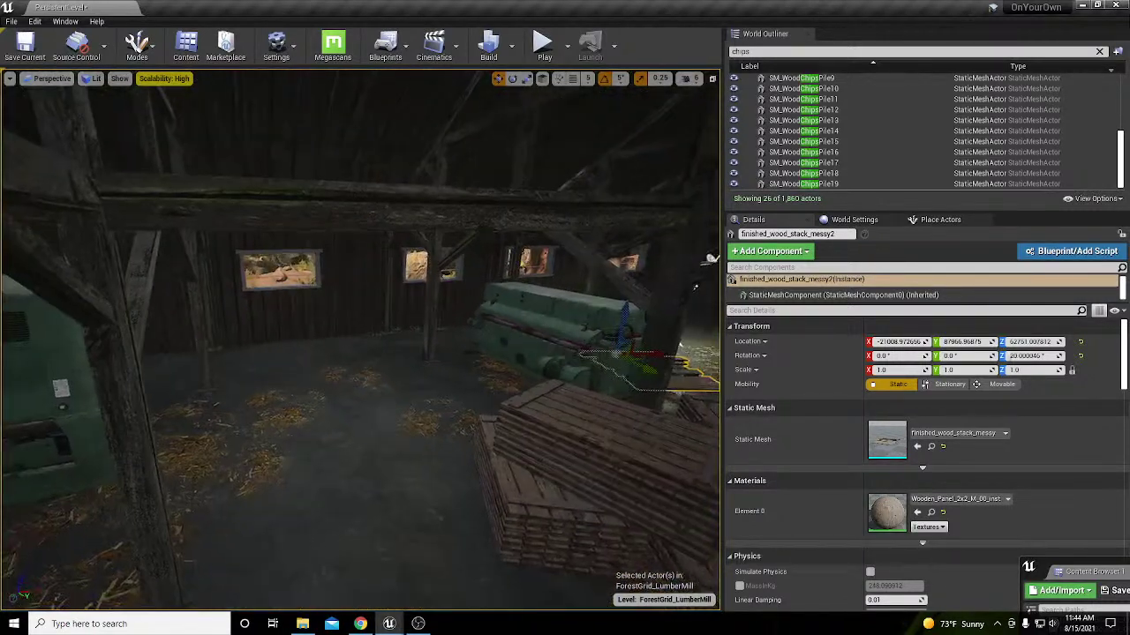
left_click_drag(639, 359, 18, 565, "alt")
key("e")
key("w")
key("f")
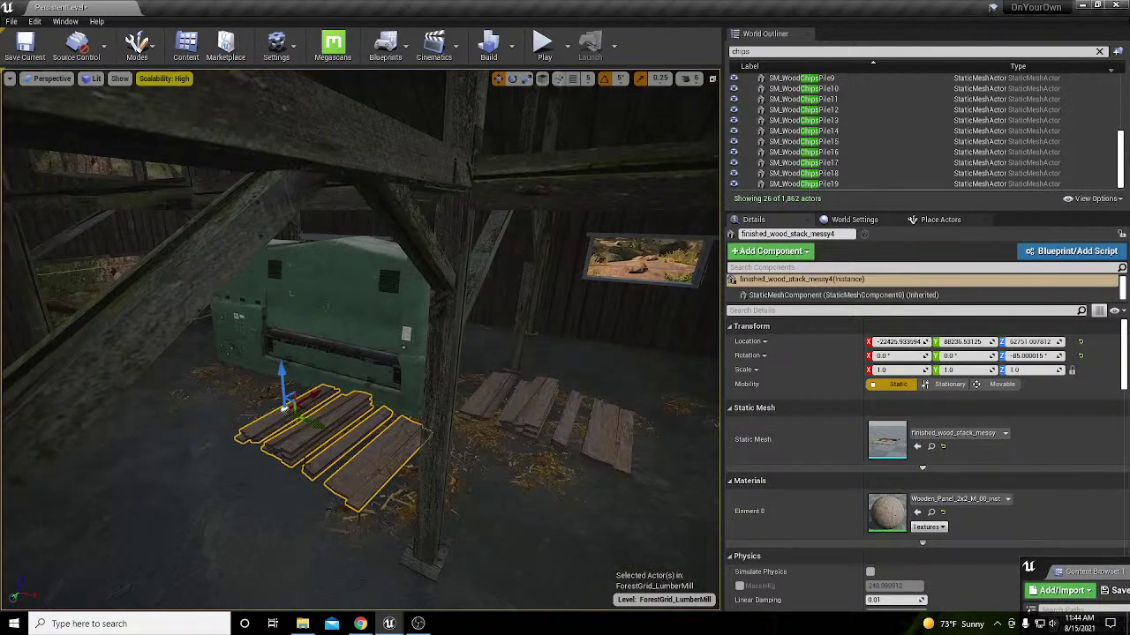
Step: Rotate the messy wood stack in front of SandingMachine_3 to 70° in Z and lower it to about Z 62740.57
key("e")
left_click_drag(315, 445, 281, 376)
key("w")
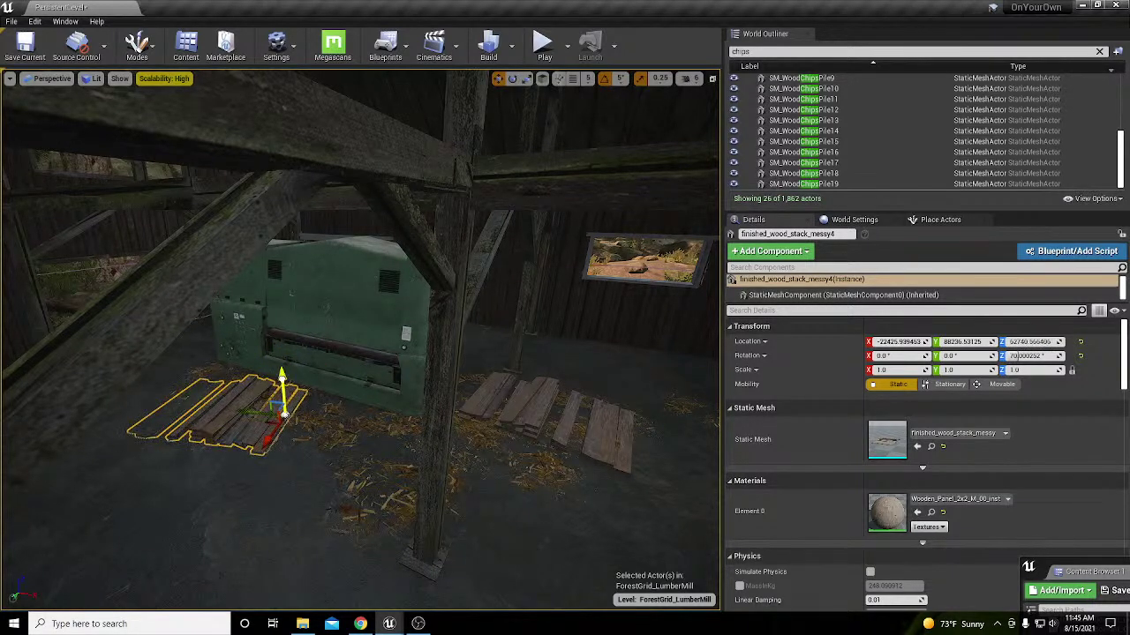
key("f")
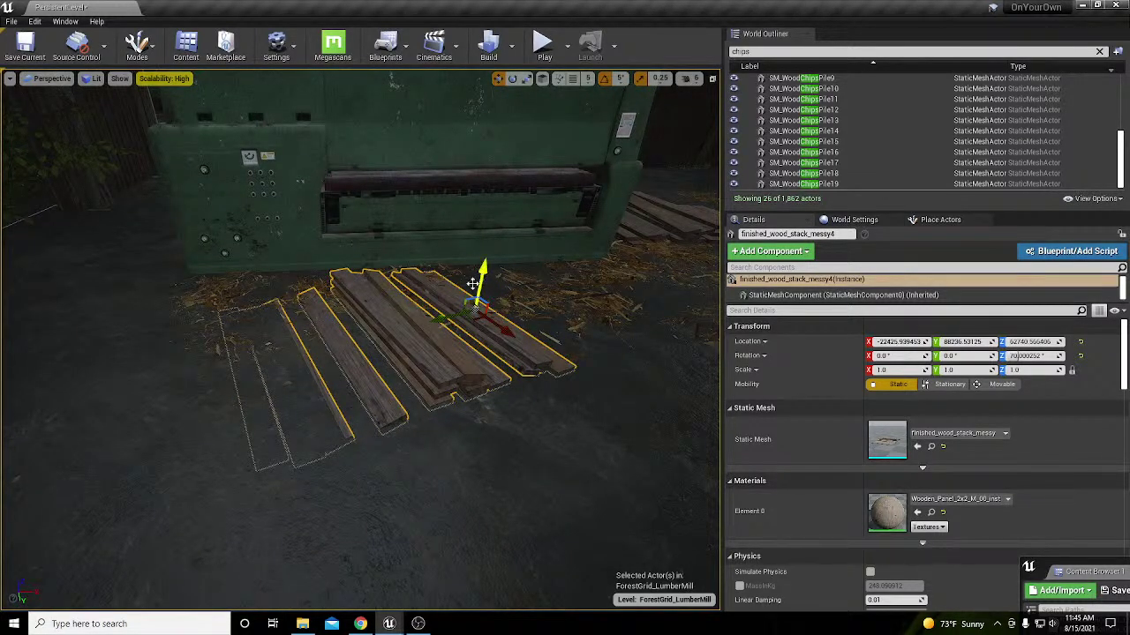
Step: Tilt the messy wood stack before SandingMachine_3 about 2.7° around X and raise it to about Z 62747.7, then deselect it
key("e")
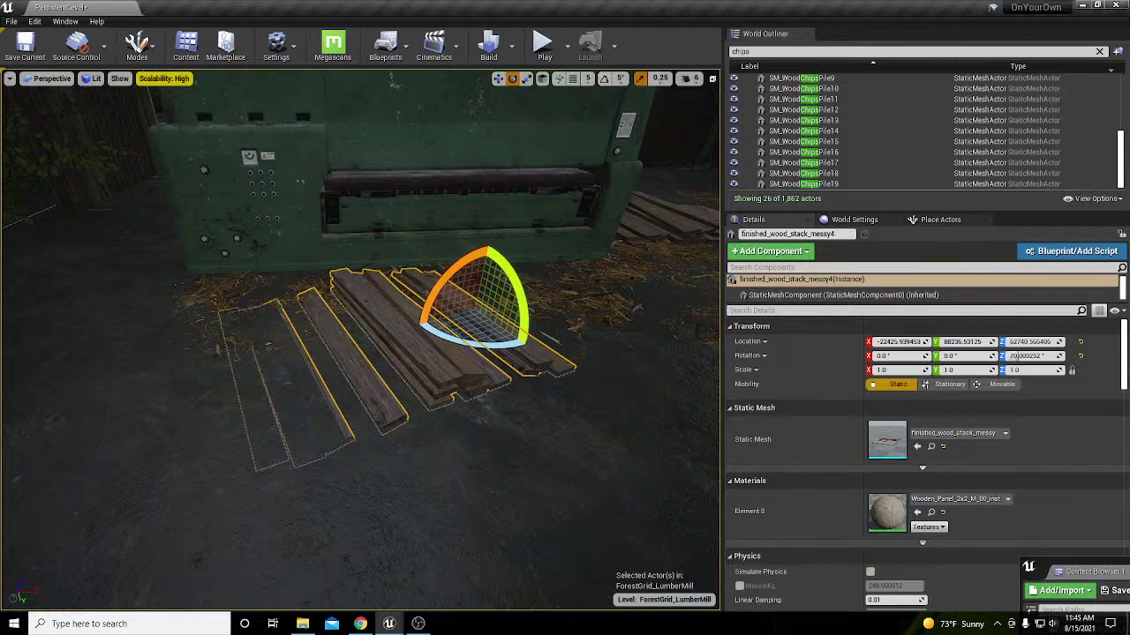
left_click_drag(452, 271, 479, 263)
key("w")
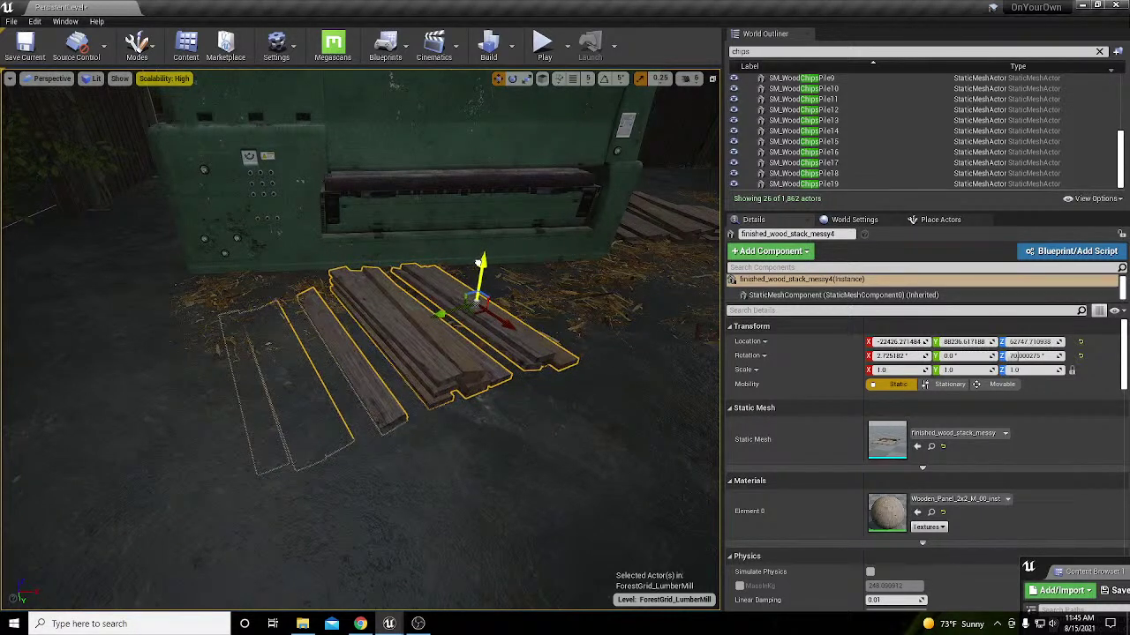
key("Escape")
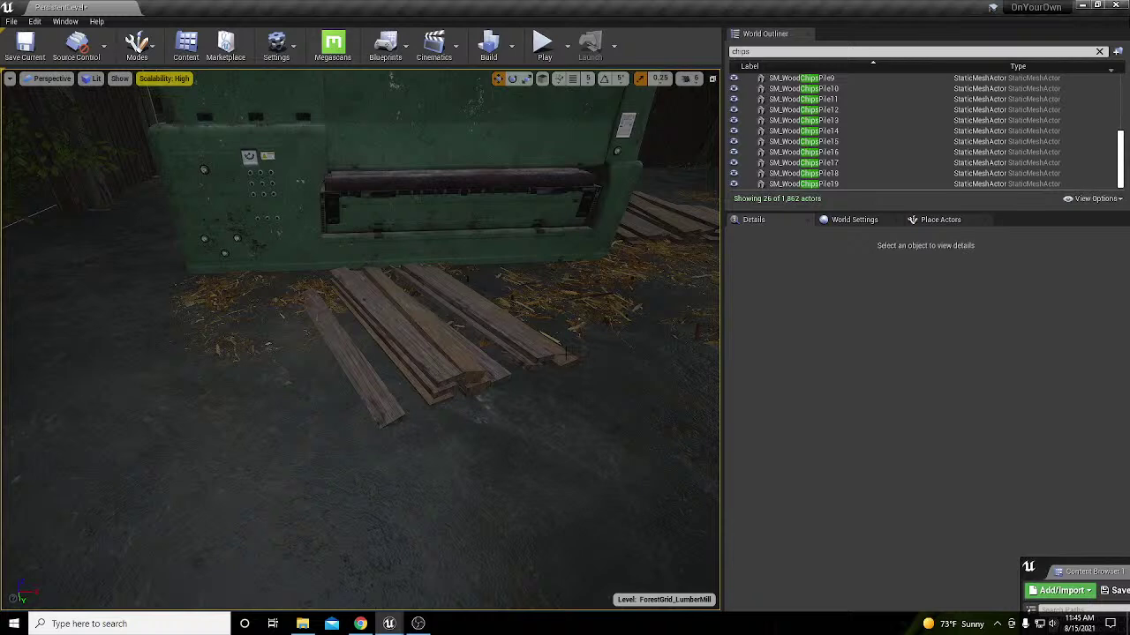
right_click_drag(477, 265, 476, 217)
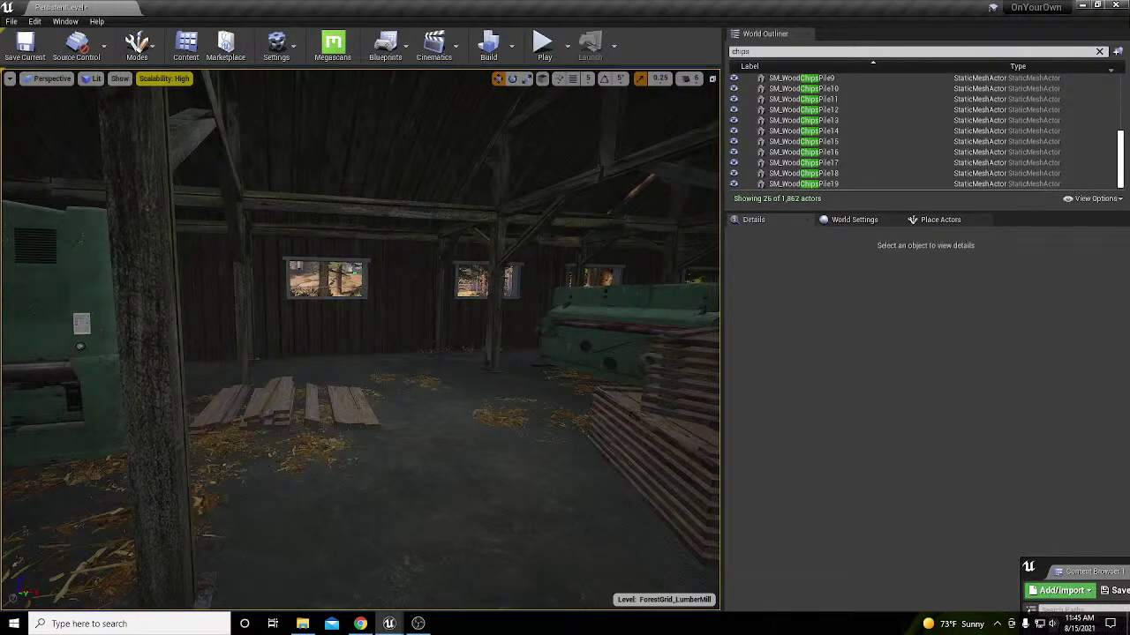
Step: Open the mill floor piece's two-tone concrete material instance and review its roughness, normal, mask and texture parameters
left_click(530, 457)
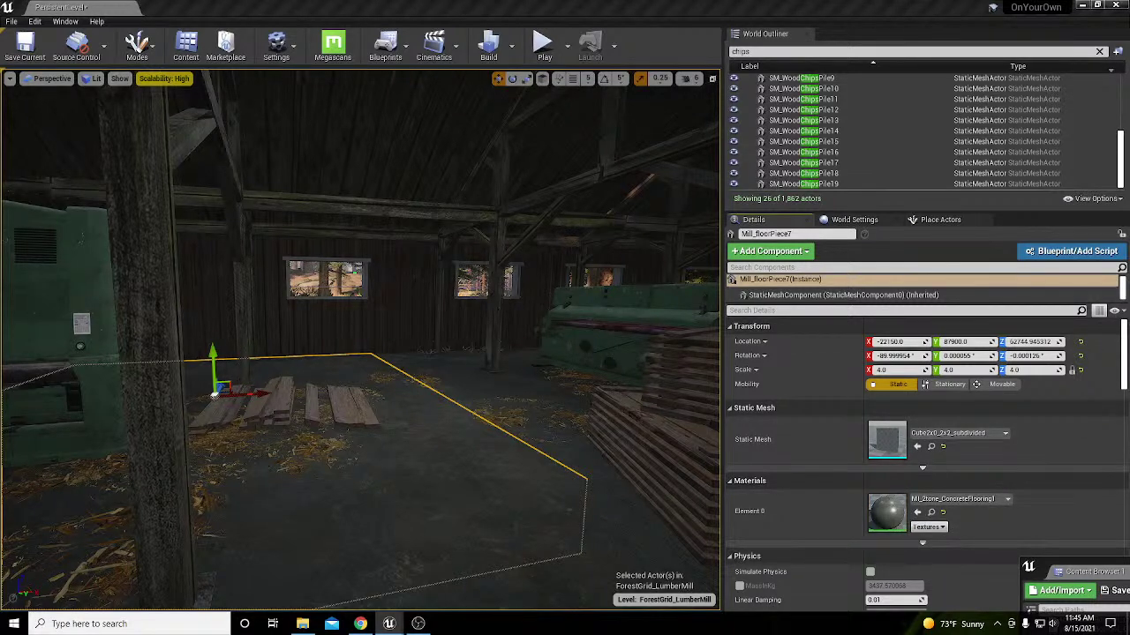
left_click_drag(414, 2, 387, 3)
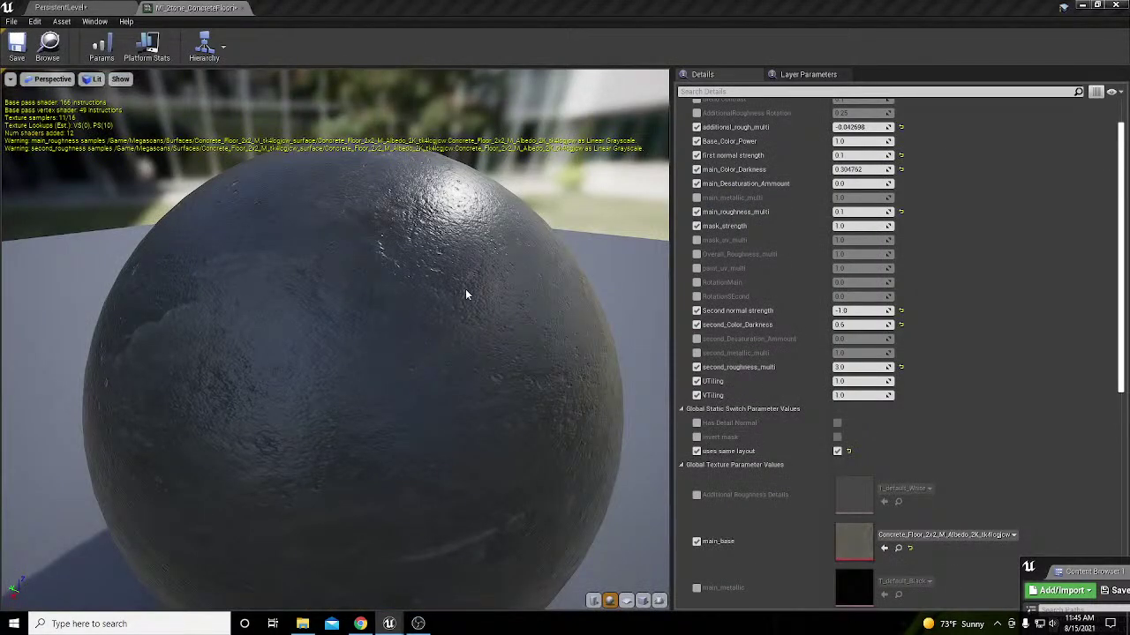
left_click_drag(465, 289, 465, 290)
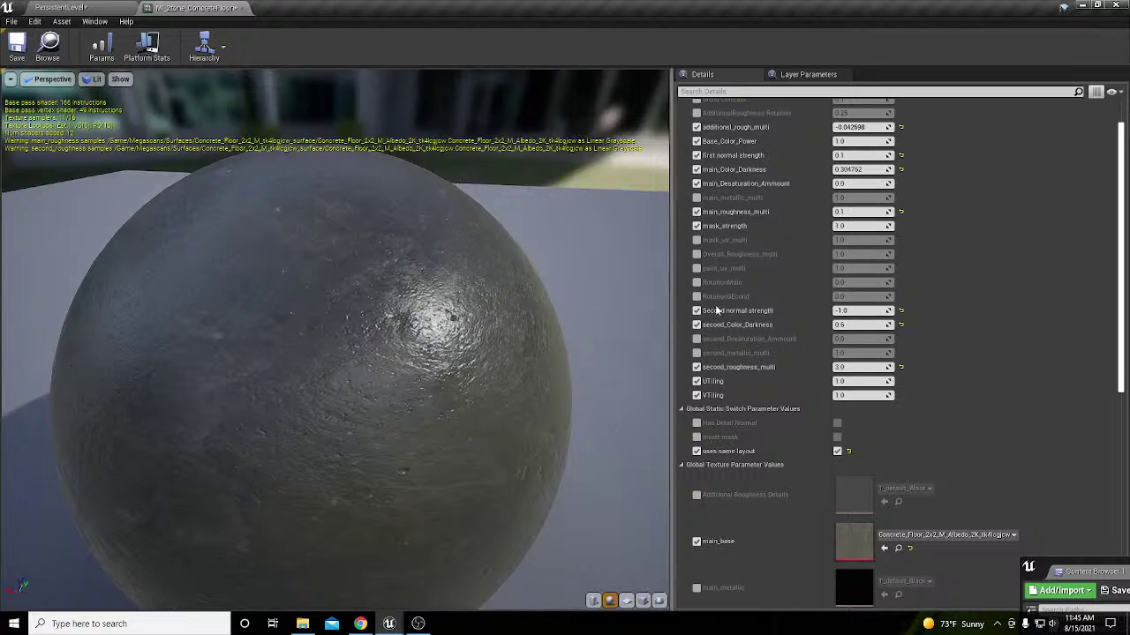
scroll(879, 285, "down", 2)
scroll(879, 285, "down", 10)
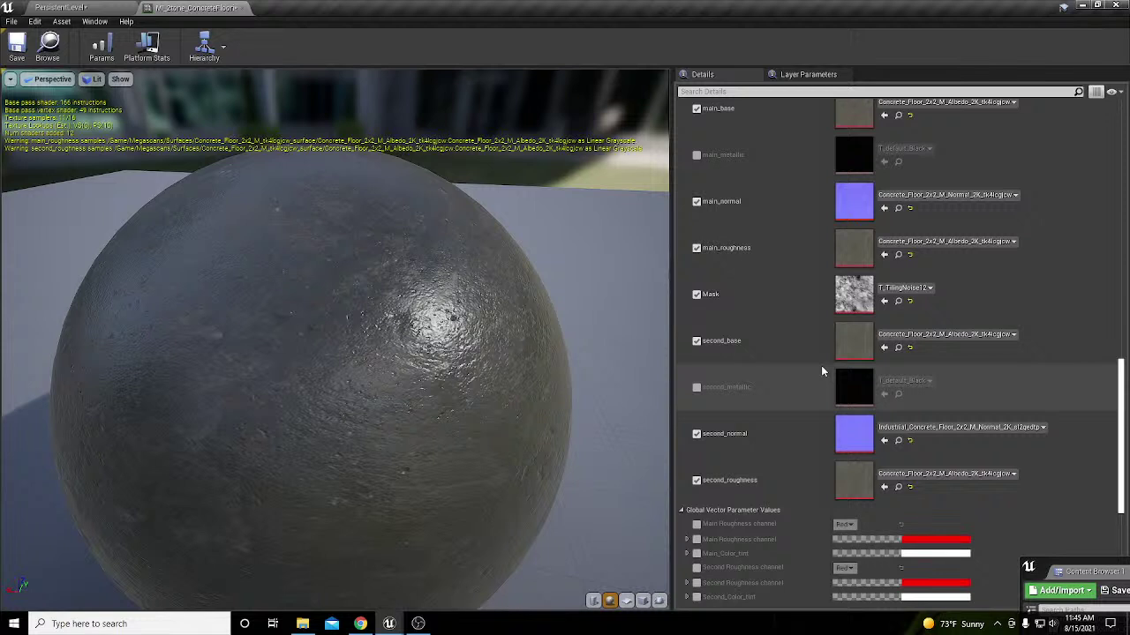
scroll(821, 371, "down", 5)
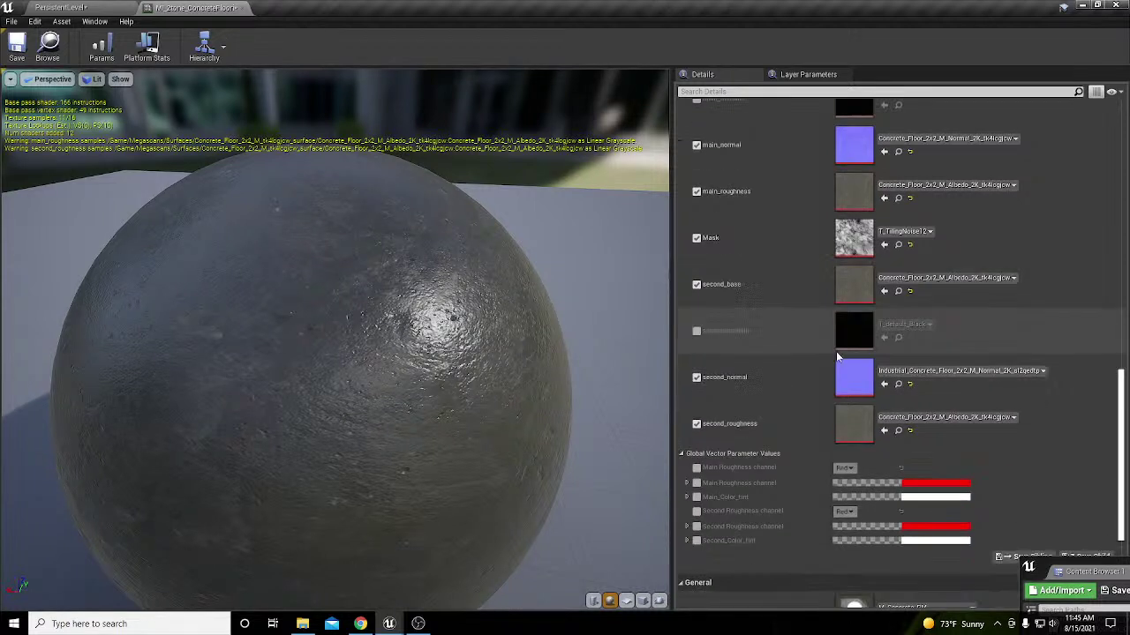
Step: Open the parent material M_2tone_Master_masked and examine its HeightLerp, opacity mask and overall roughness node chains feeding the output
left_click(904, 489)
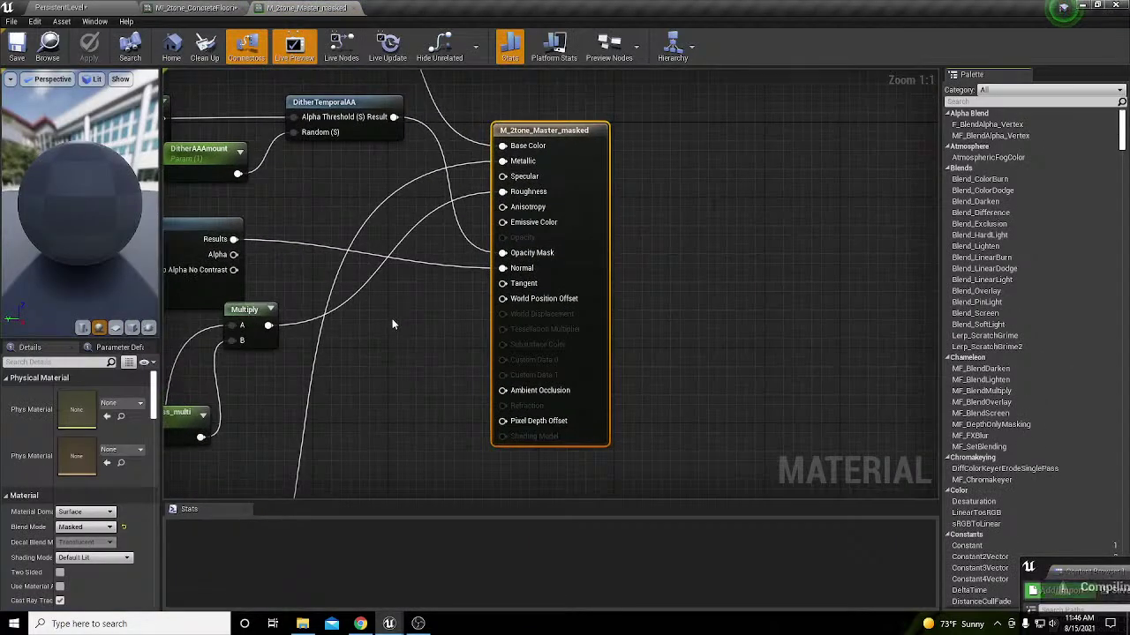
right_click_drag(392, 319, 726, 236)
scroll(755, 305, "down", 5)
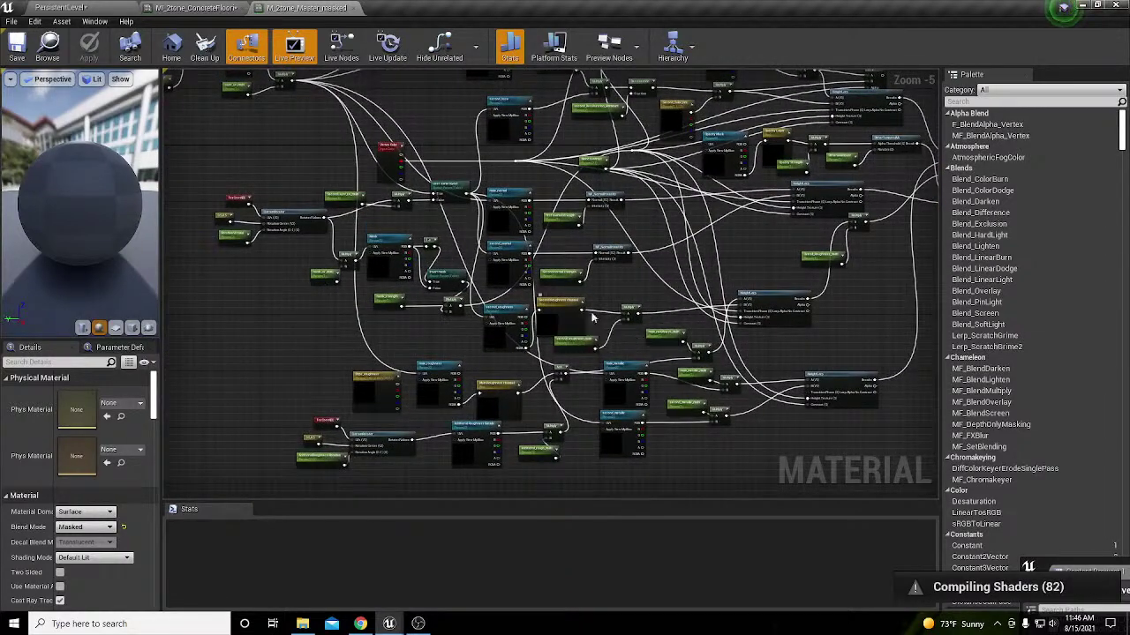
scroll(748, 242, "up", 4)
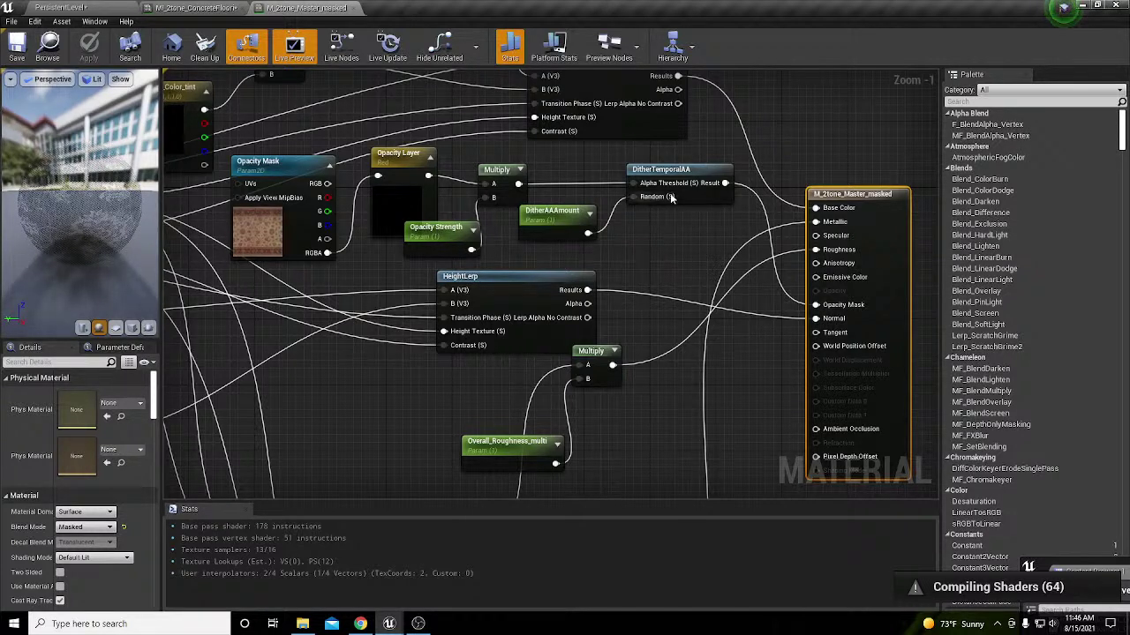
scroll(676, 270, "down", 2)
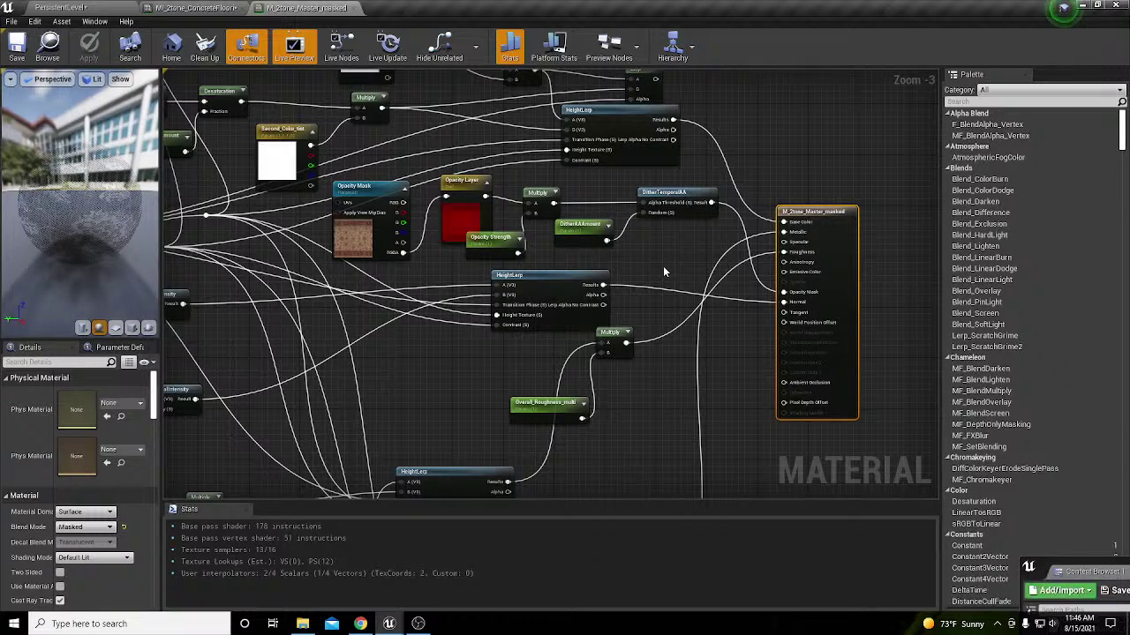
right_click_drag(664, 272, 656, 285)
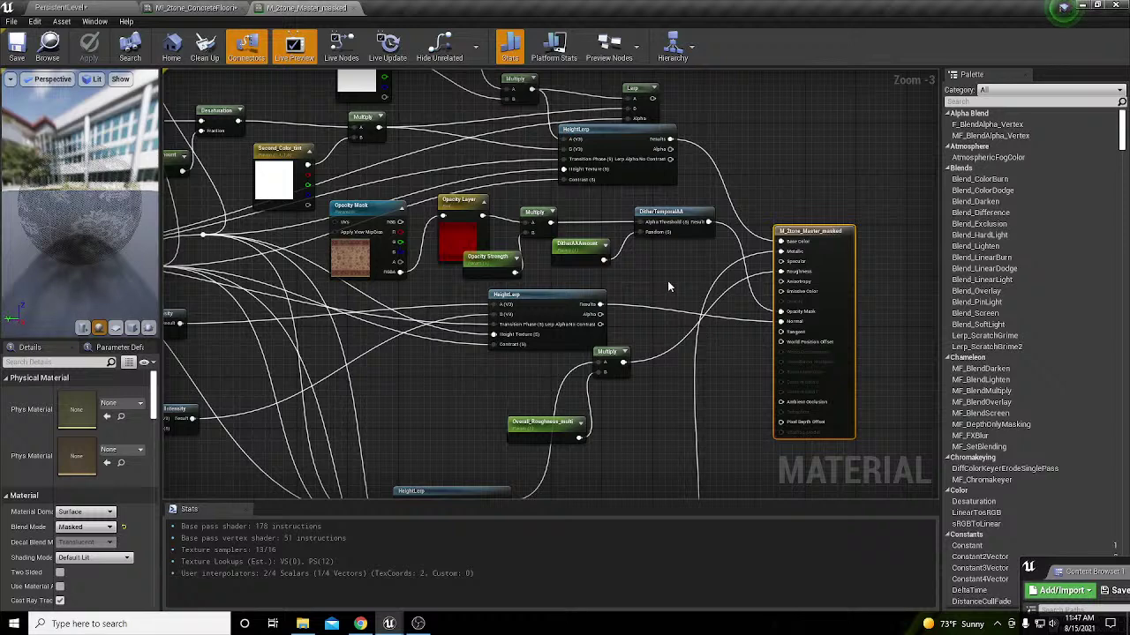
right_click_drag(667, 280, 674, 302)
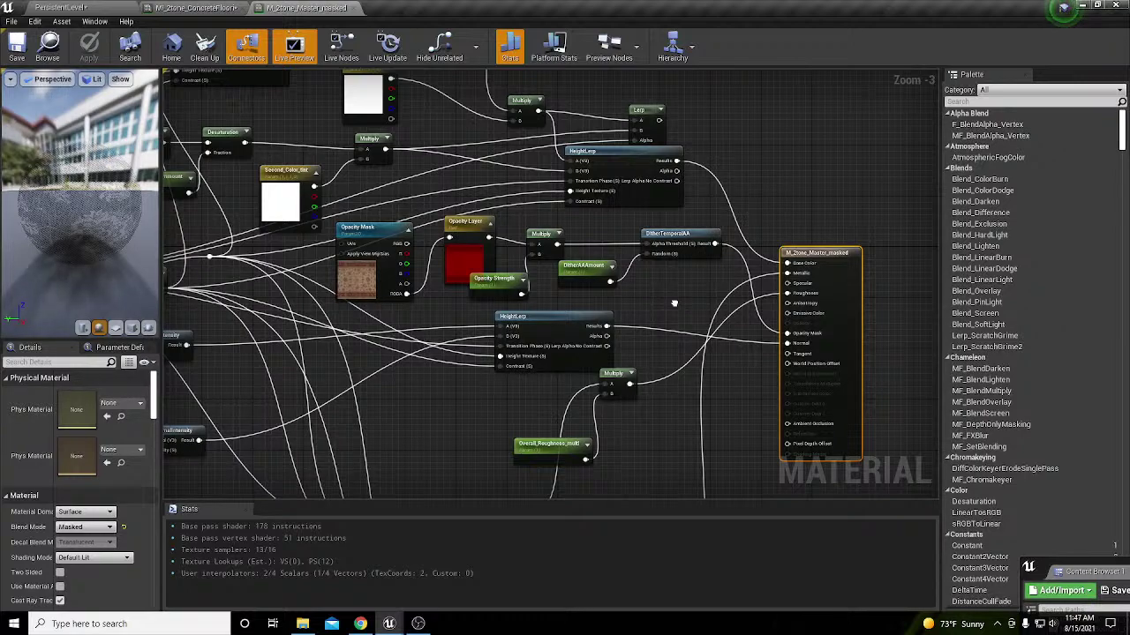
right_click_drag(675, 303, 721, 300)
scroll(729, 235, "down", 1)
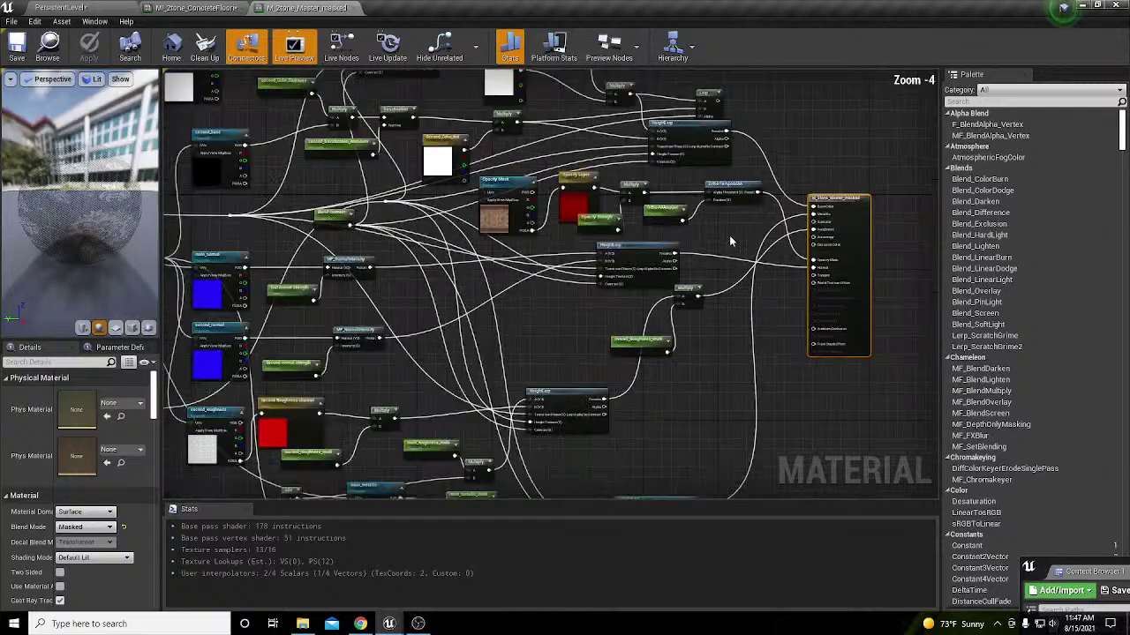
scroll(625, 377, "up", 2)
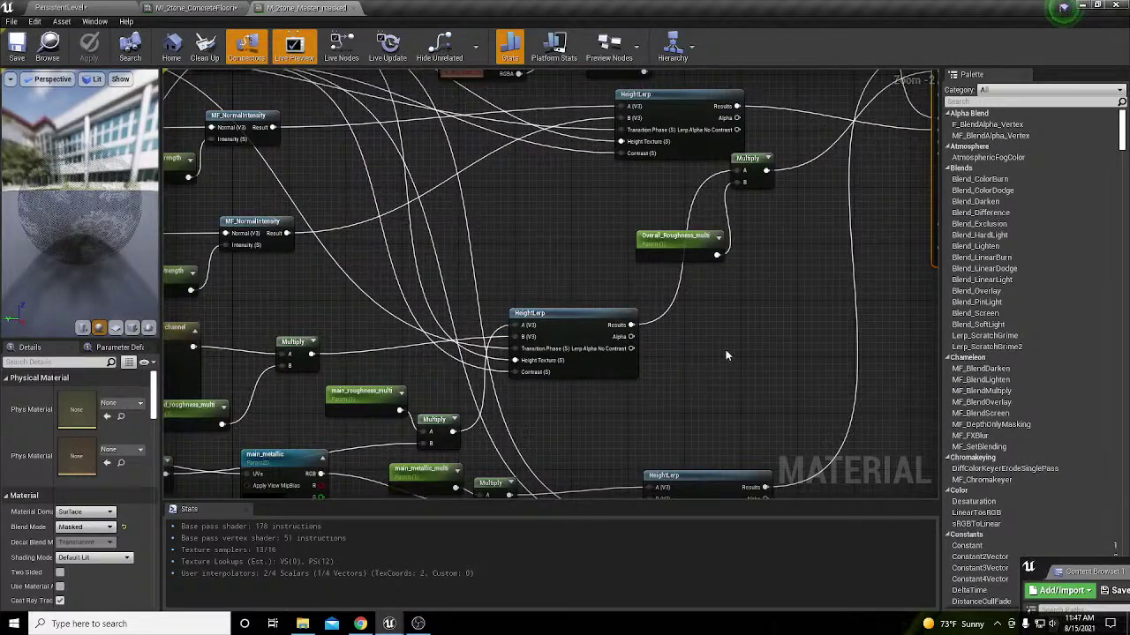
right_click_drag(764, 319, 617, 382)
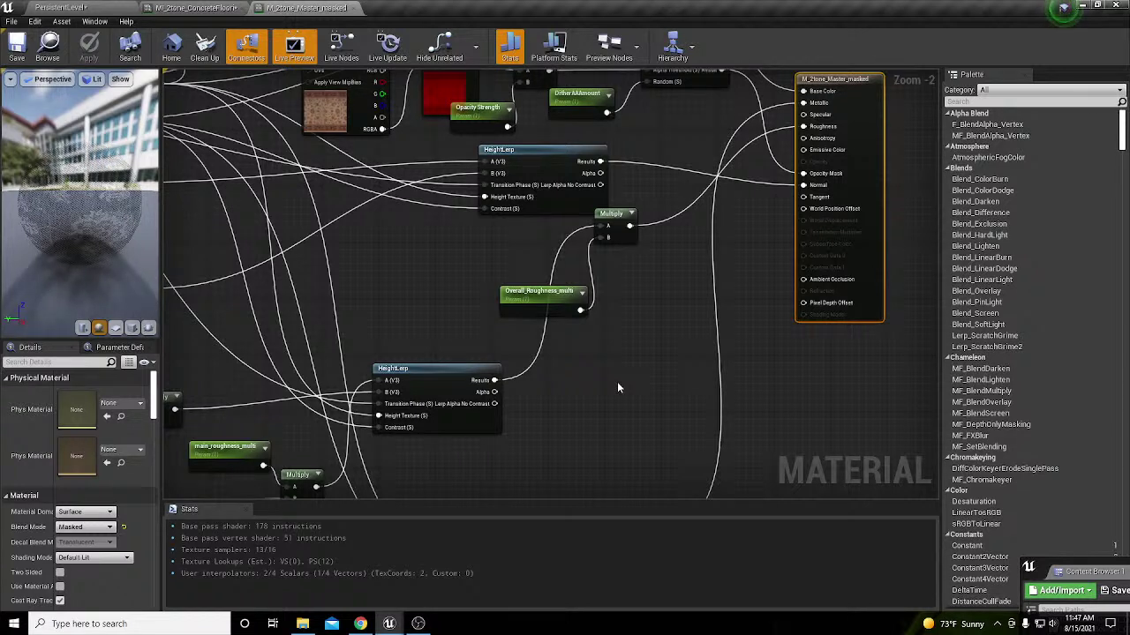
right_click_drag(645, 329, 647, 377)
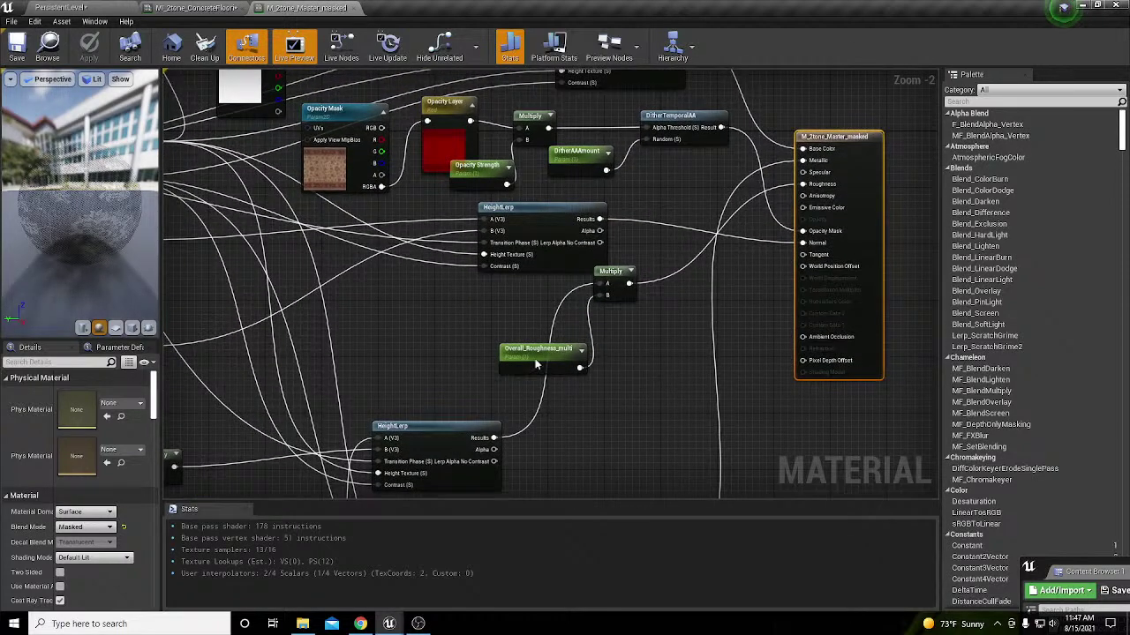
Step: Return to the level and duplicate BP_NeonLight02, placing the copy near the messy wood stack at about X -22061
left_click(80, 6)
right_click_drag(501, 371, 561, 354)
left_click(605, 318)
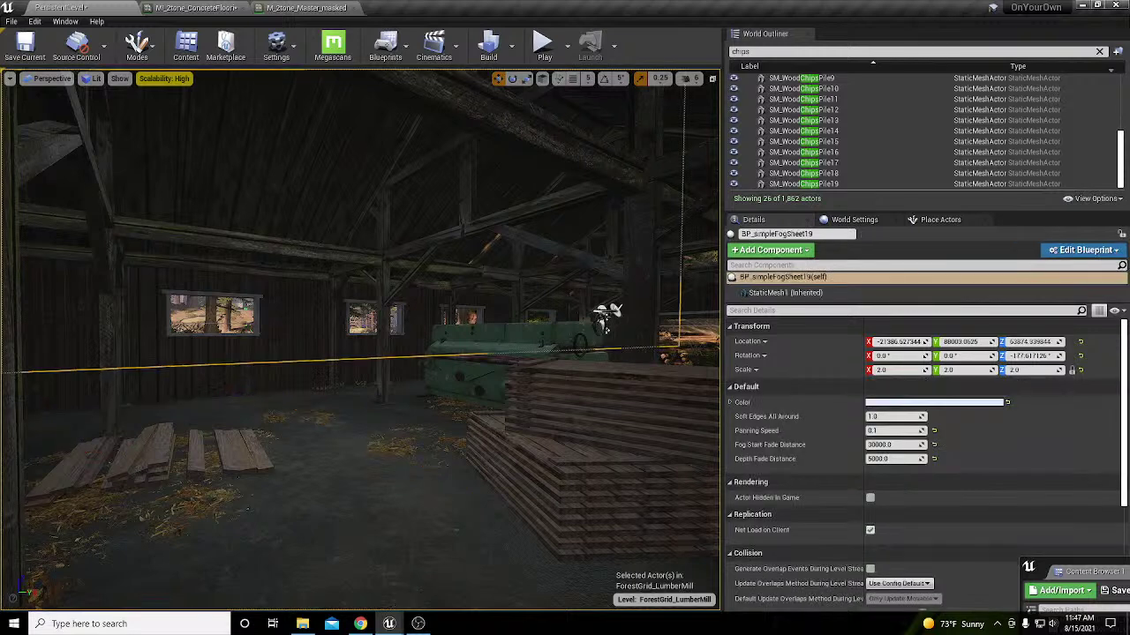
left_click(605, 316)
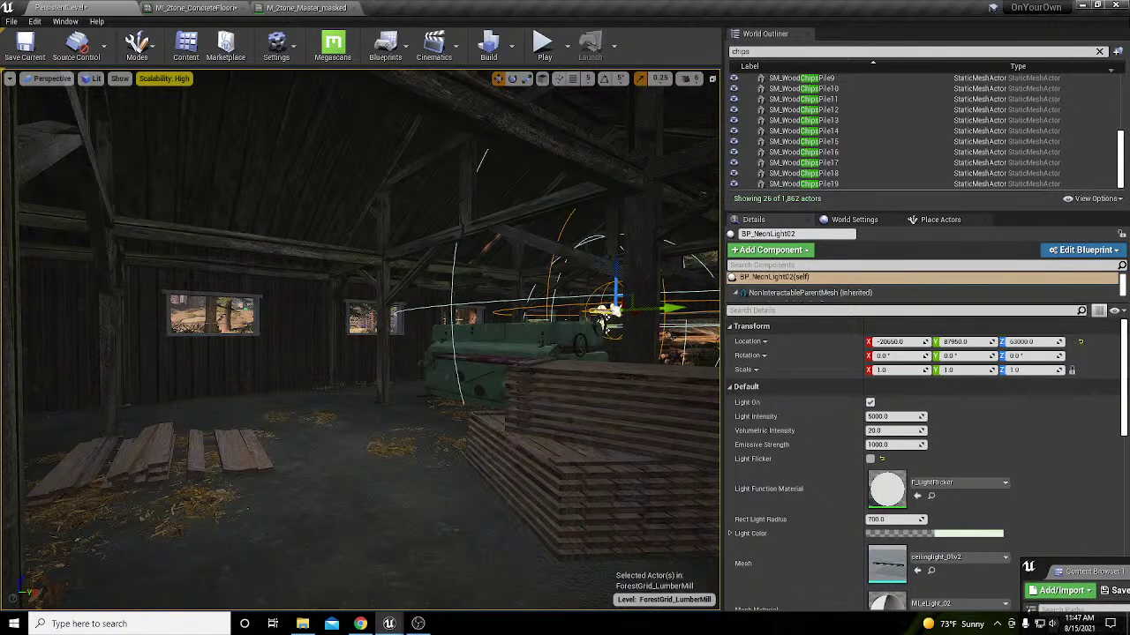
left_click_drag(635, 314, 88, 326, "alt")
left_click_drag(159, 314, 150, 315, "alt")
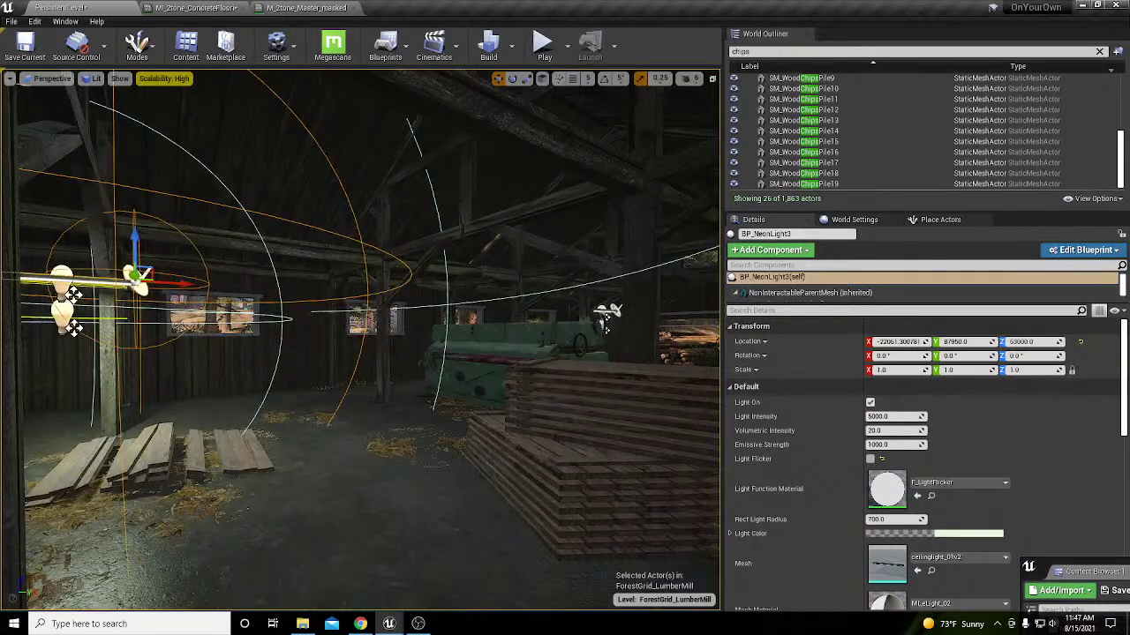
Step: Shift the duplicated neon light along X to about -22008 so it hangs closer to the messy wood stack
right_click_drag(150, 315, 87, 334)
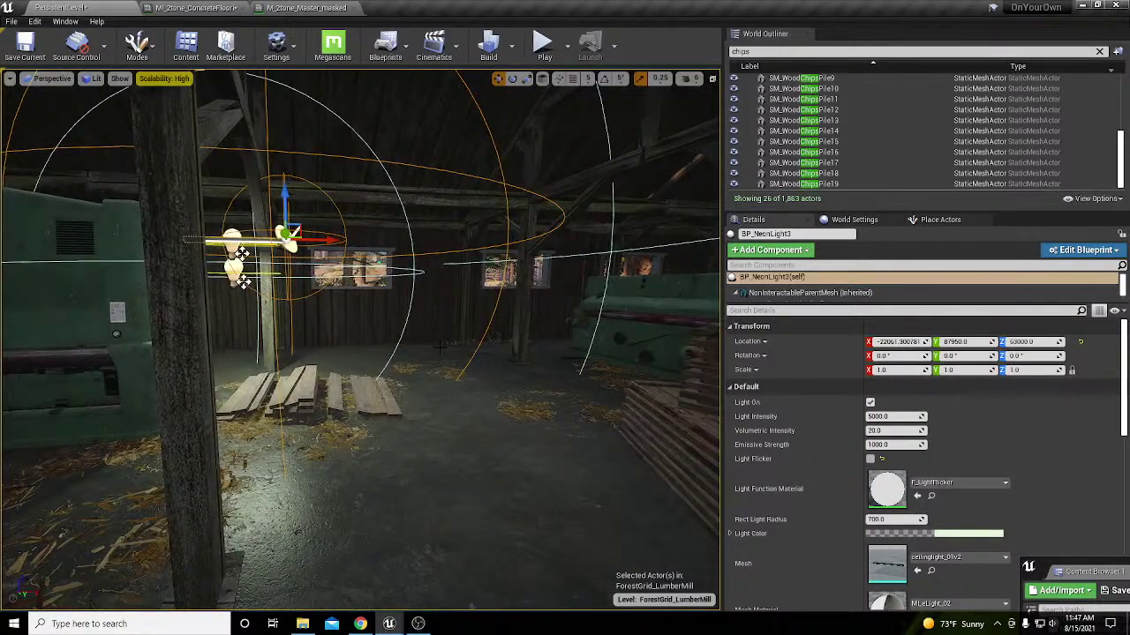
right_click_drag(442, 381, 342, 373)
key("d")
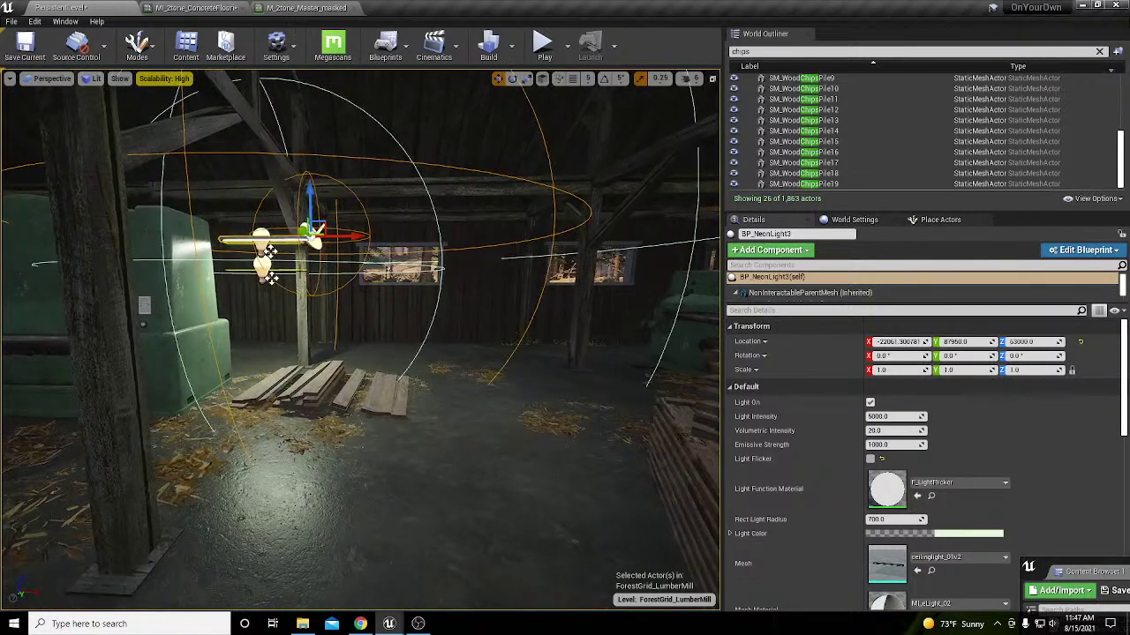
left_click_drag(353, 237, 391, 233)
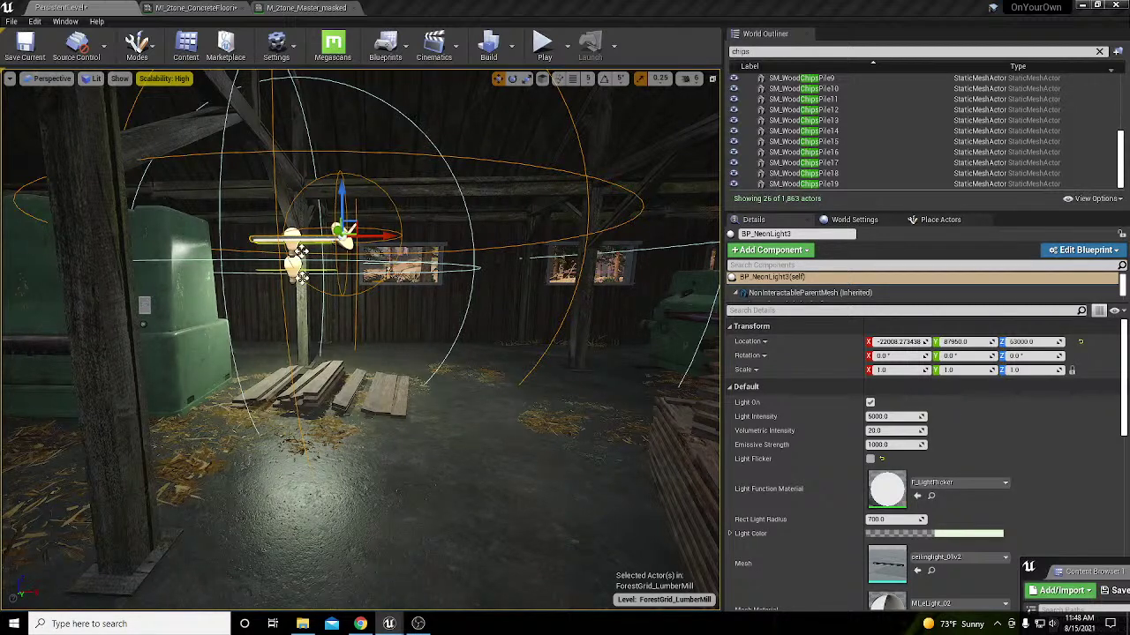
Step: Select a rusty pillar post in the mansion interior as the mesh source and return to the lit sanding machine
right_click_drag(361, 340, 351, 256)
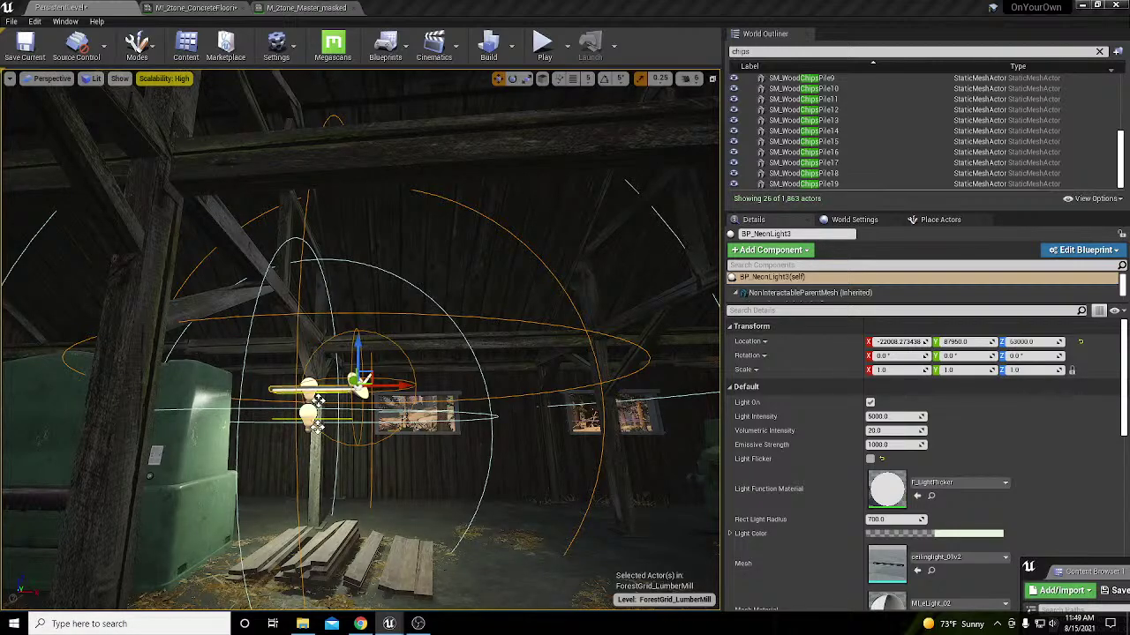
right_click_drag(132, 444, 121, 398)
key("w")
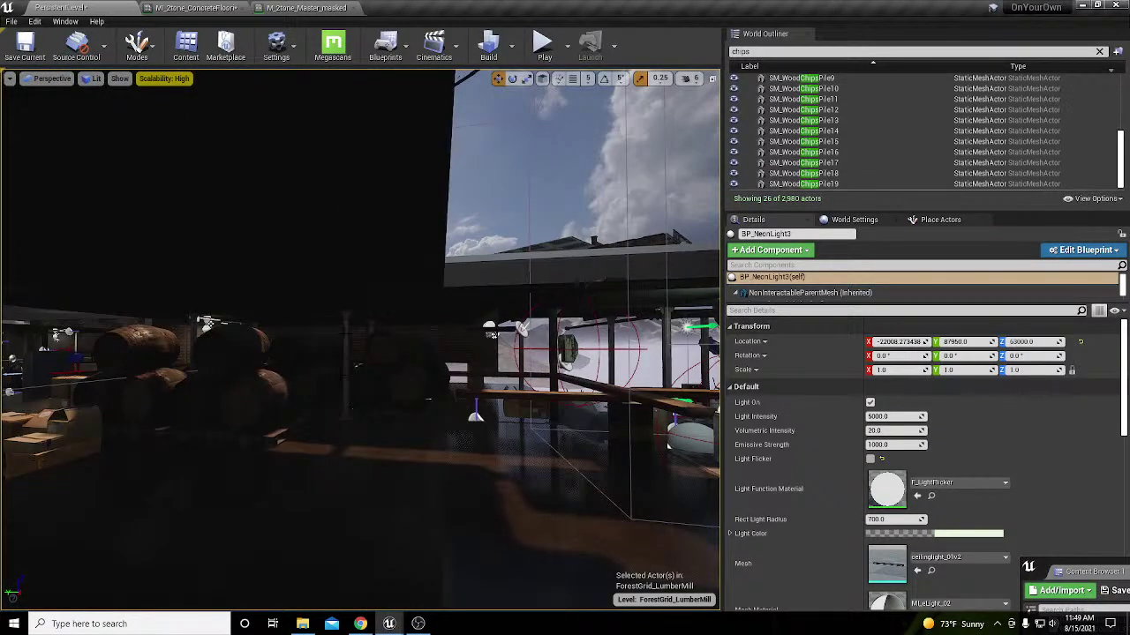
left_click(356, 366)
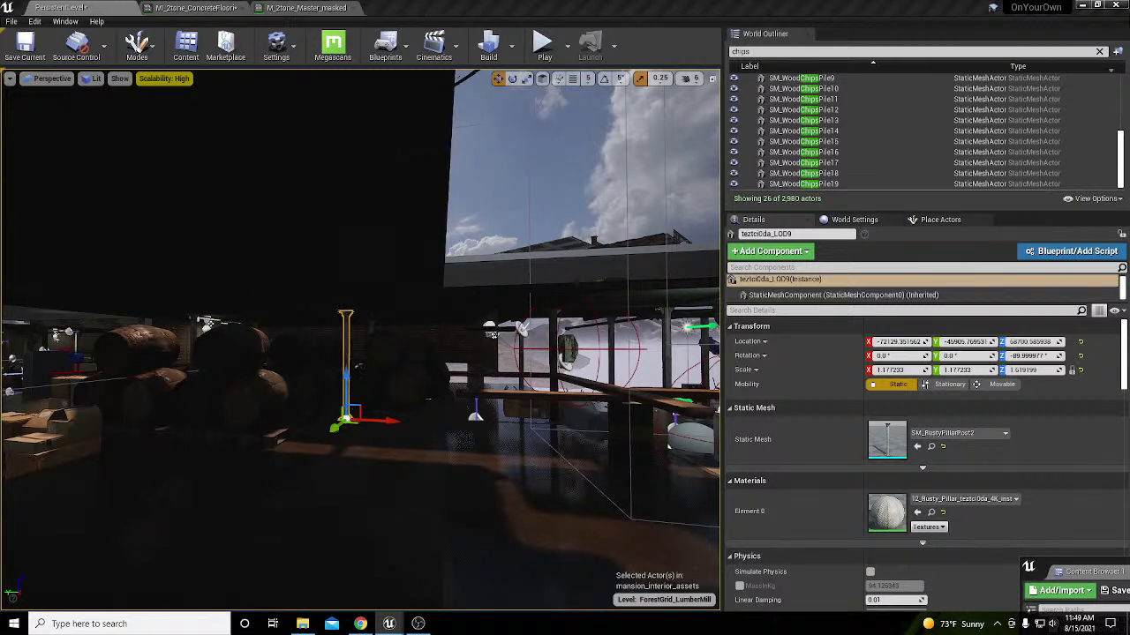
key("ctrl+s")
right_click_drag(394, 391, 395, 391)
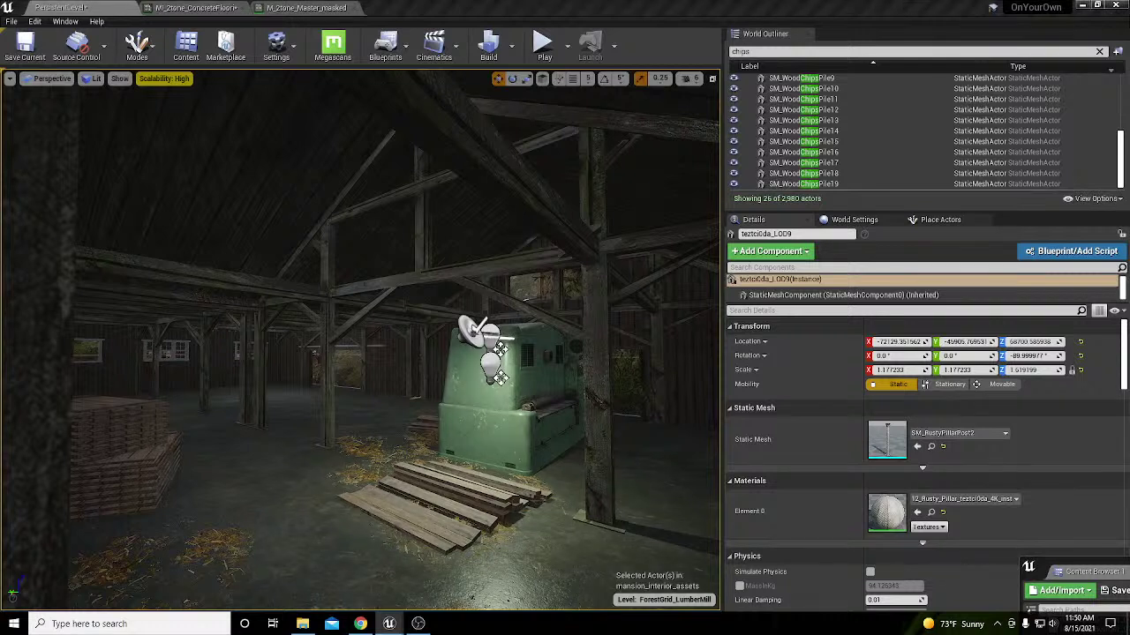
Step: Place the SM_RustyPillarPost2 mesh on the mill floor beside the wooden post and scale it uniformly to 2.0
left_click_drag(886, 439, 586, 541)
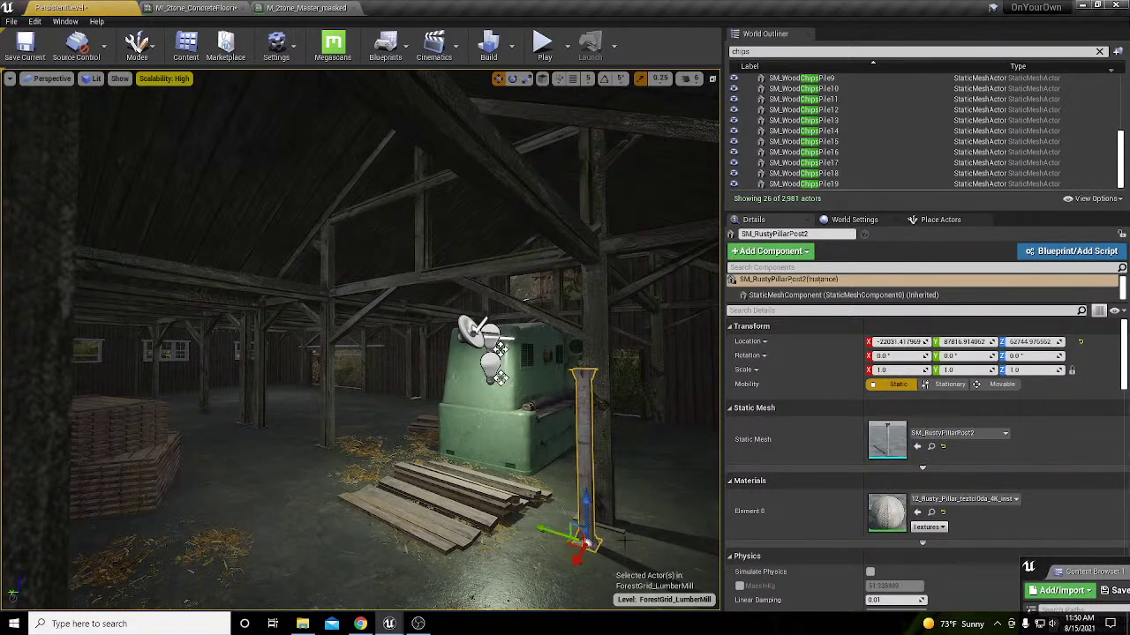
left_click(887, 370)
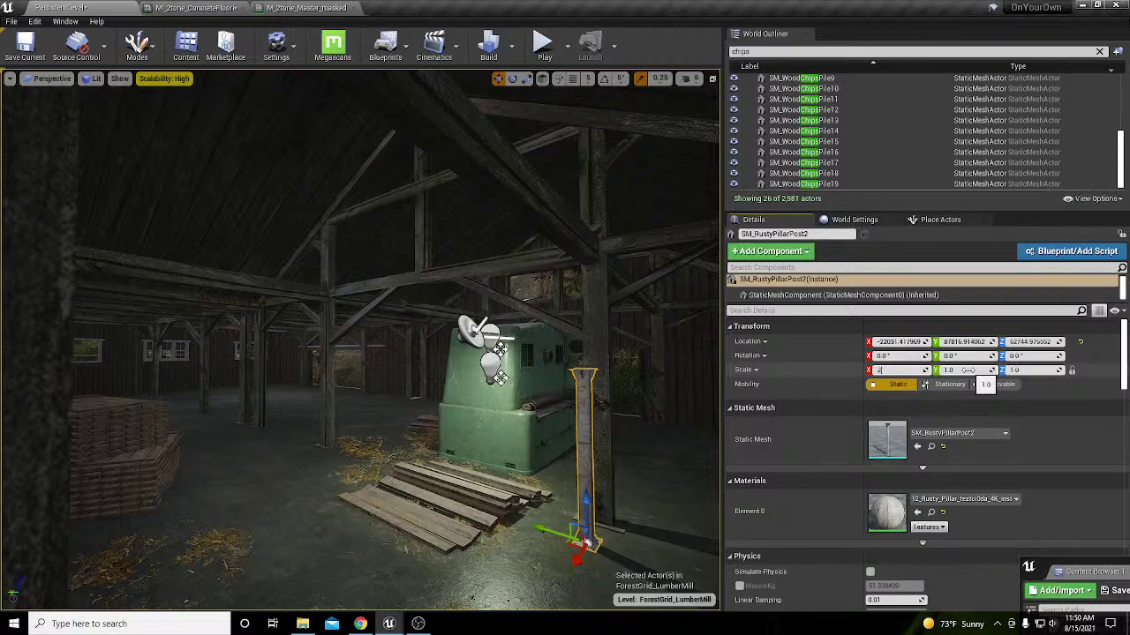
type("2")
key("Return")
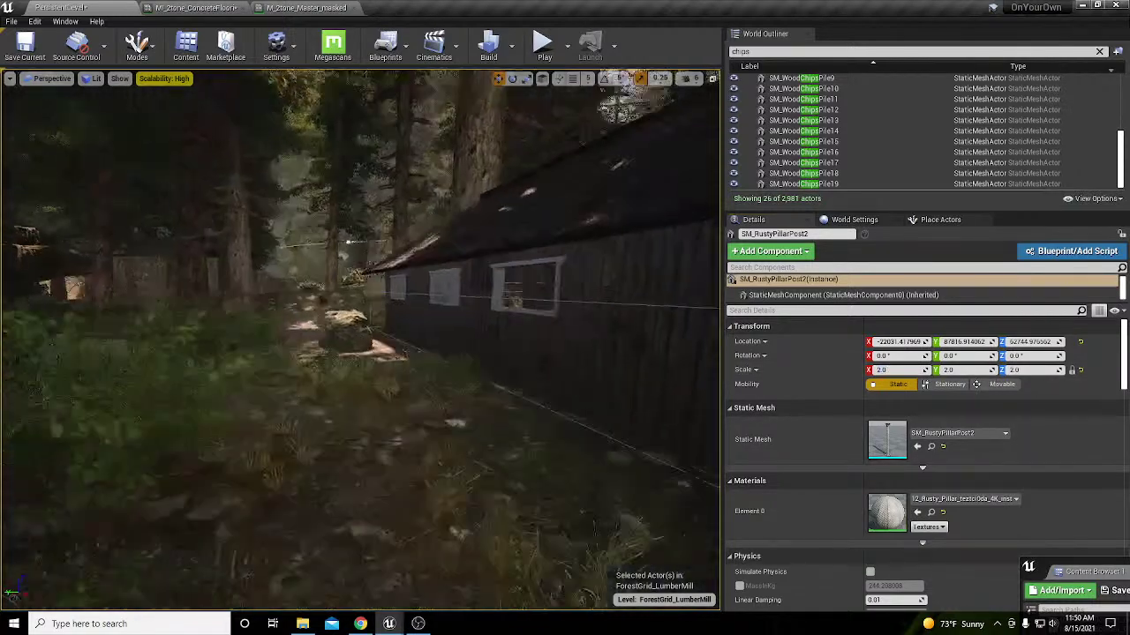
Step: Move the rusty pillar along X to about -22105, aligning it with the wooden post behind the neon light
key("f")
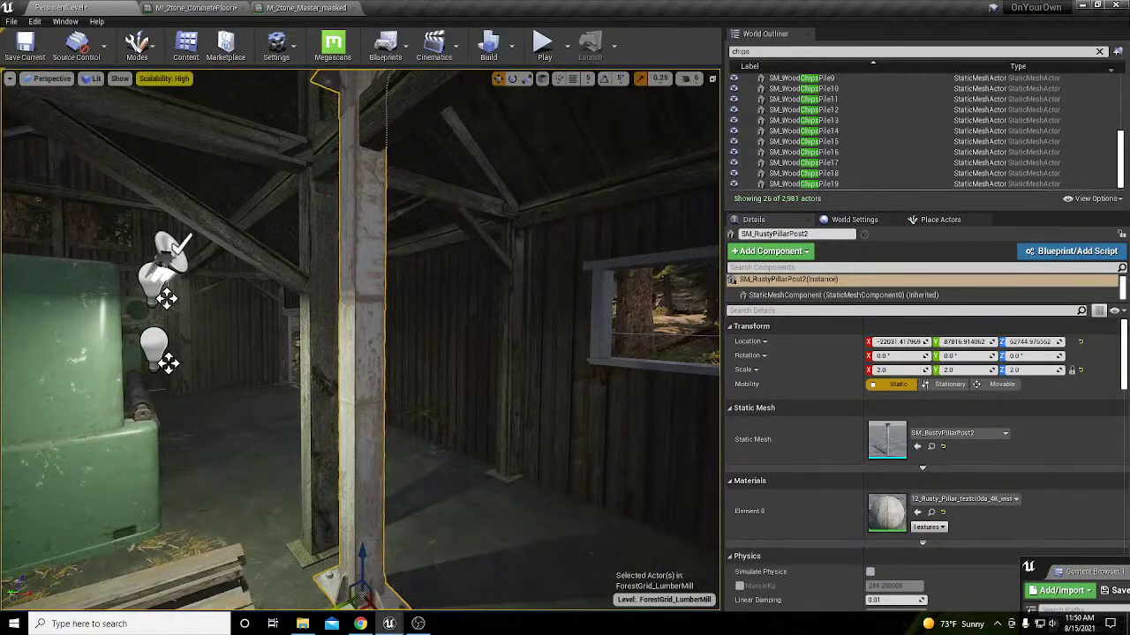
right_click_drag(362, 340, 428, 503)
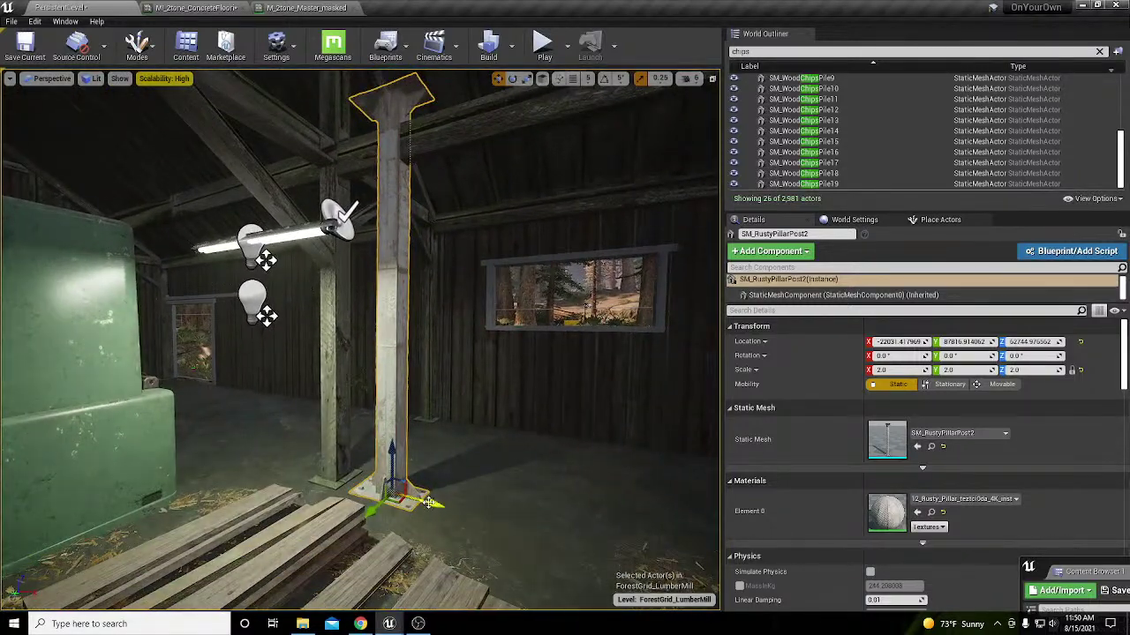
left_click_drag(428, 503, 363, 493)
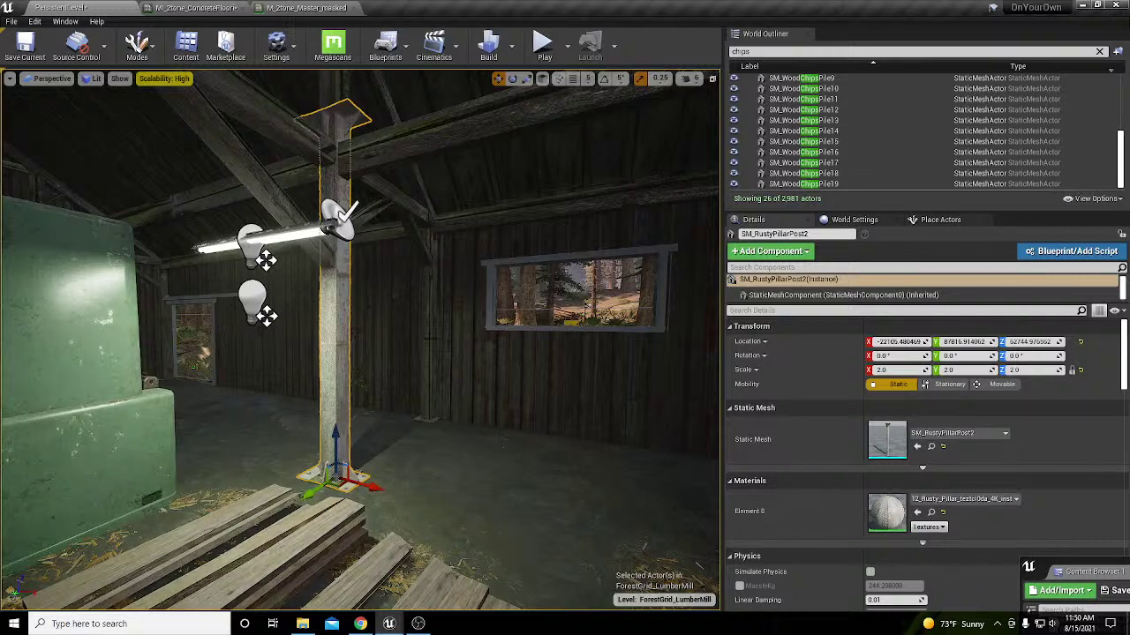
Step: Duplicate the rusty pillar along Y to about 88368, beside the opposite wooden post
right_click_drag(360, 353, 261, 369)
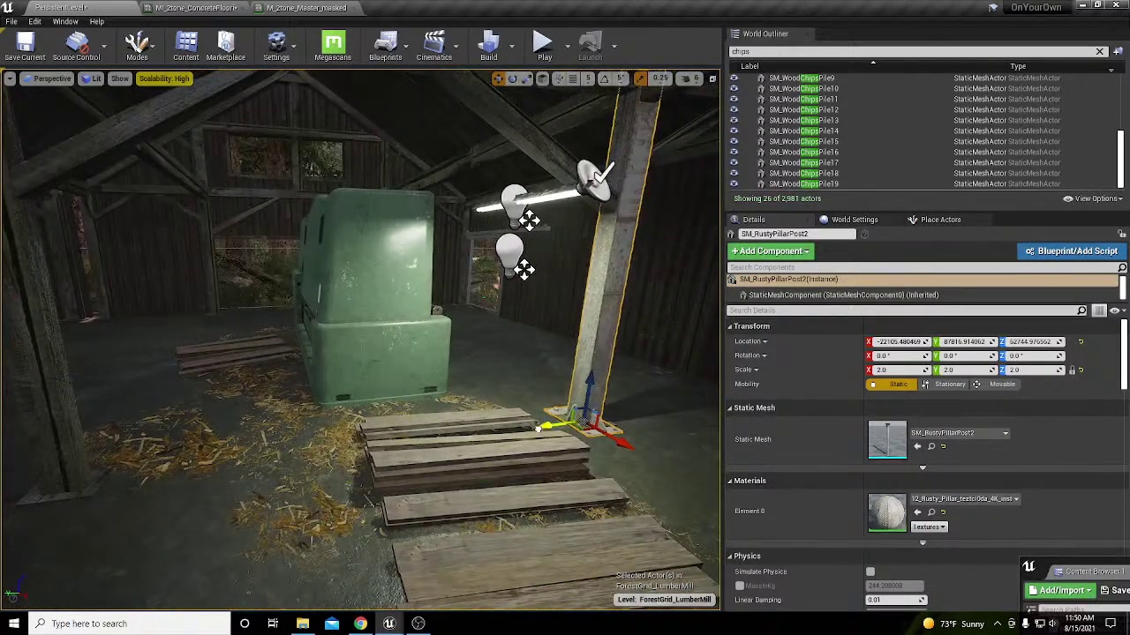
left_click_drag(549, 428, 7, 481, "alt")
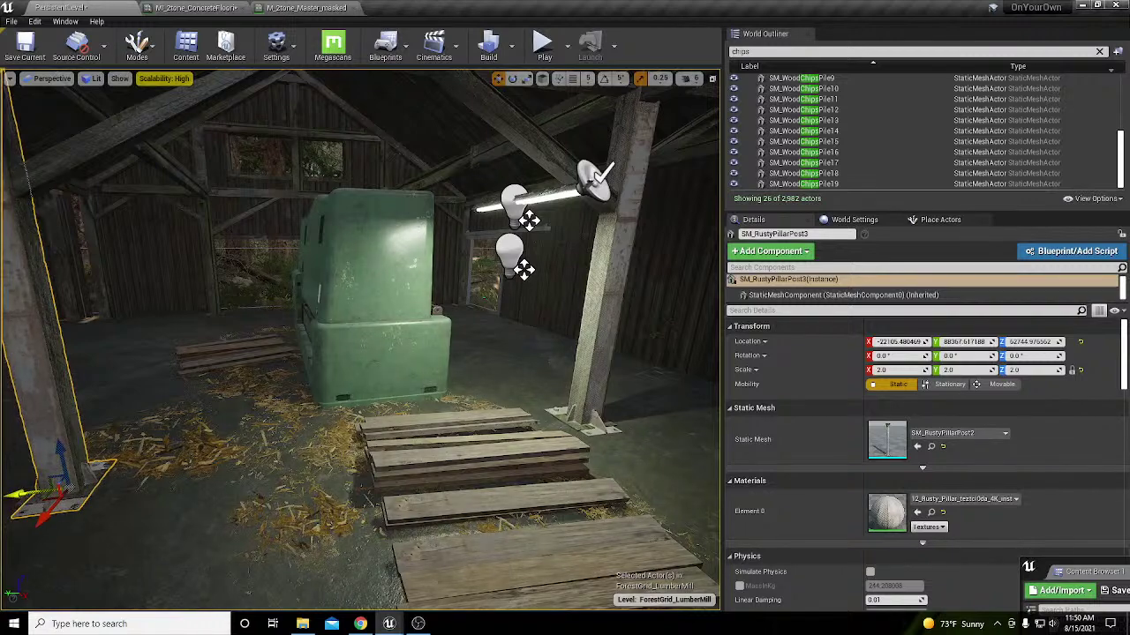
Step: Place the metal_walkway_beam mesh up between the two rusty pillars and scale it uniformly to 2.0
right_click_drag(353, 353, 446, 252)
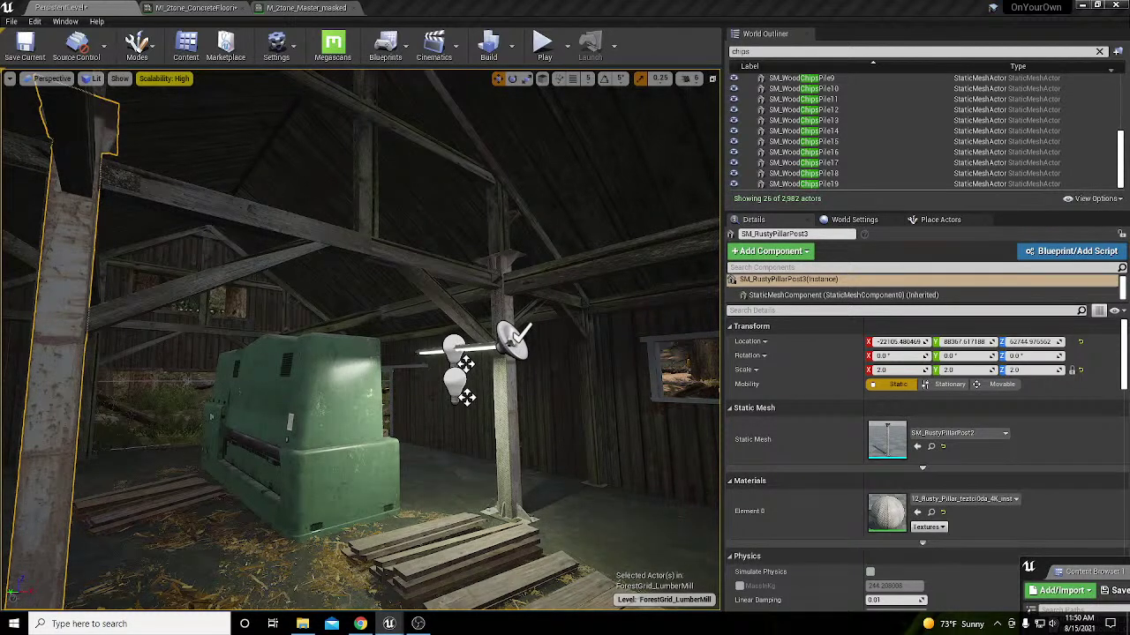
left_click_drag(1128, 609, 500, 235)
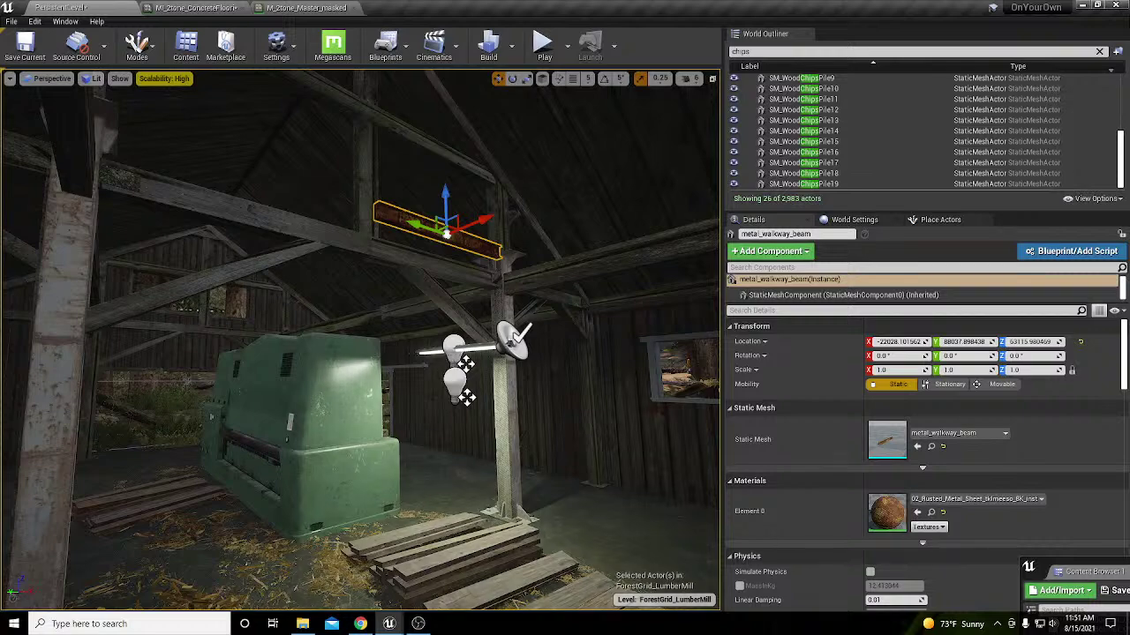
key("f")
right_click_drag(602, 407, 602, 407)
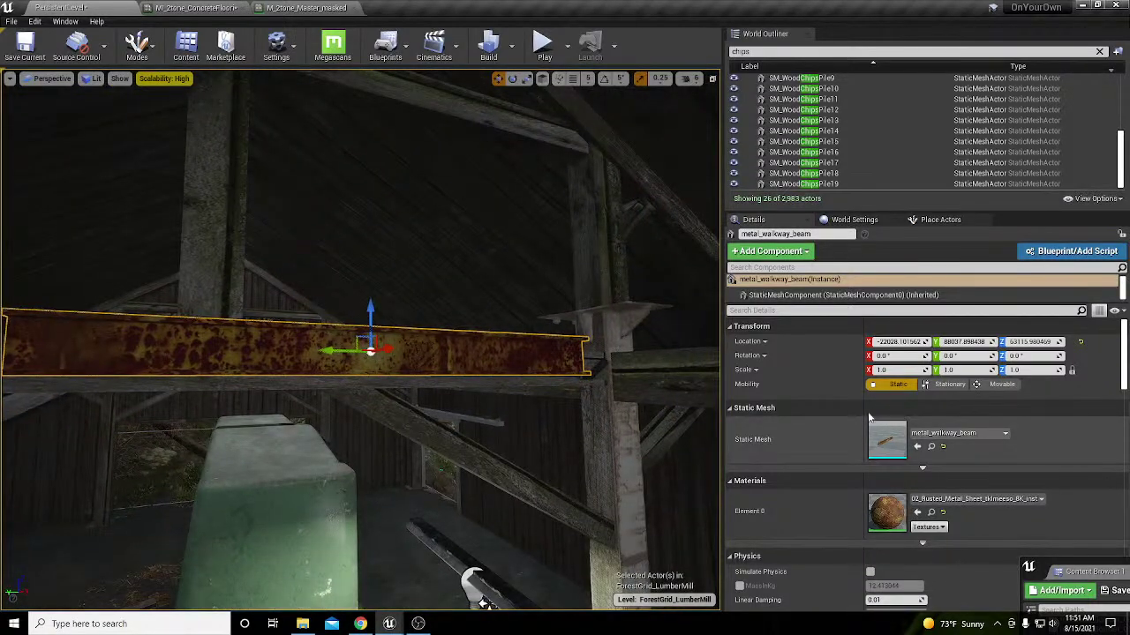
left_click(896, 369)
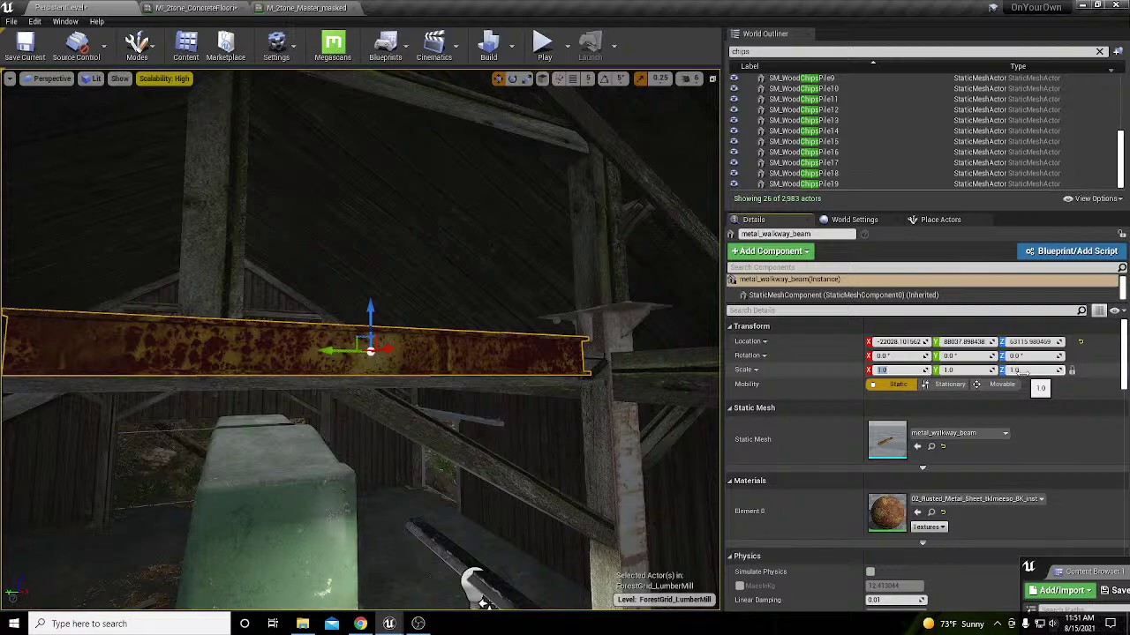
type("2")
key("Return")
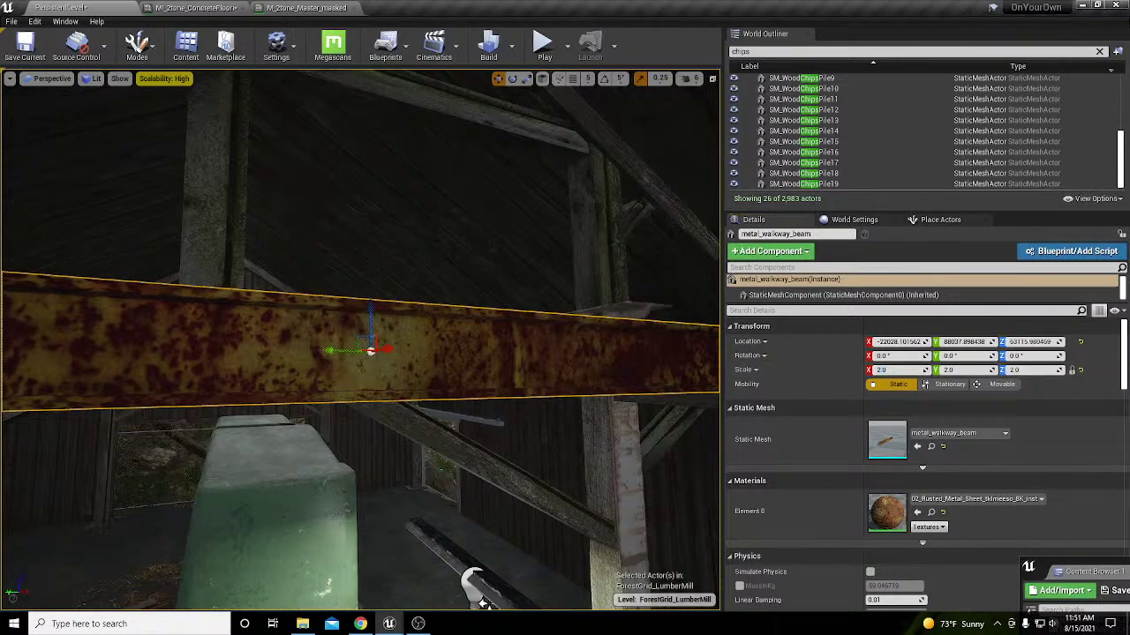
Step: Stretch the metal walkway beam lengthwise by setting its Y scale to 3.0
right_click_drag(582, 403, 582, 403)
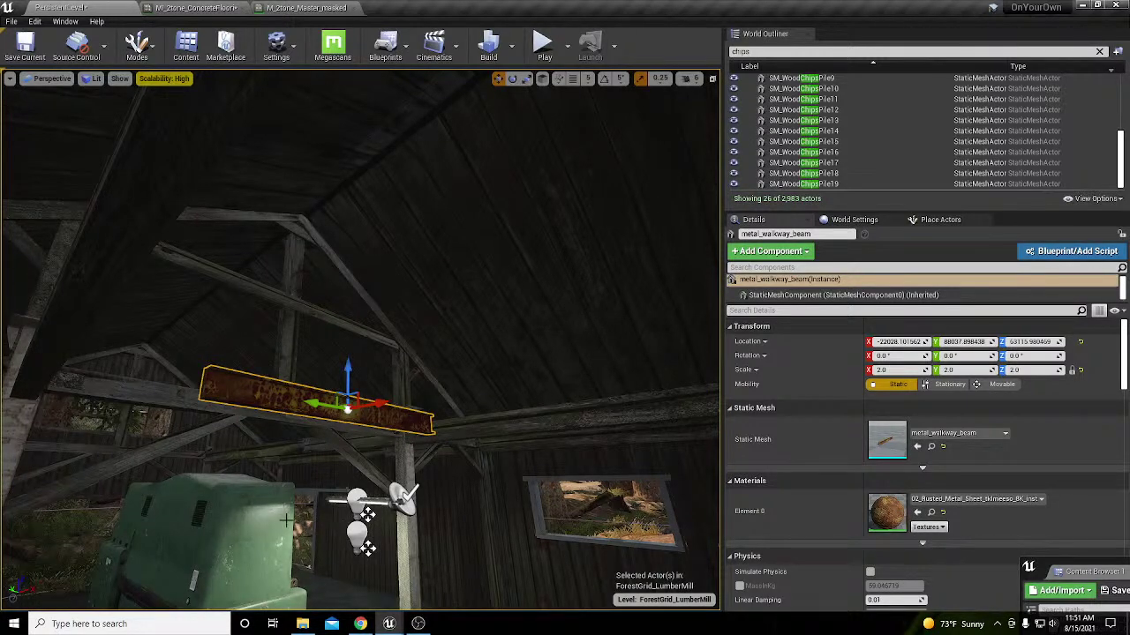
right_click_drag(400, 454, 385, 472)
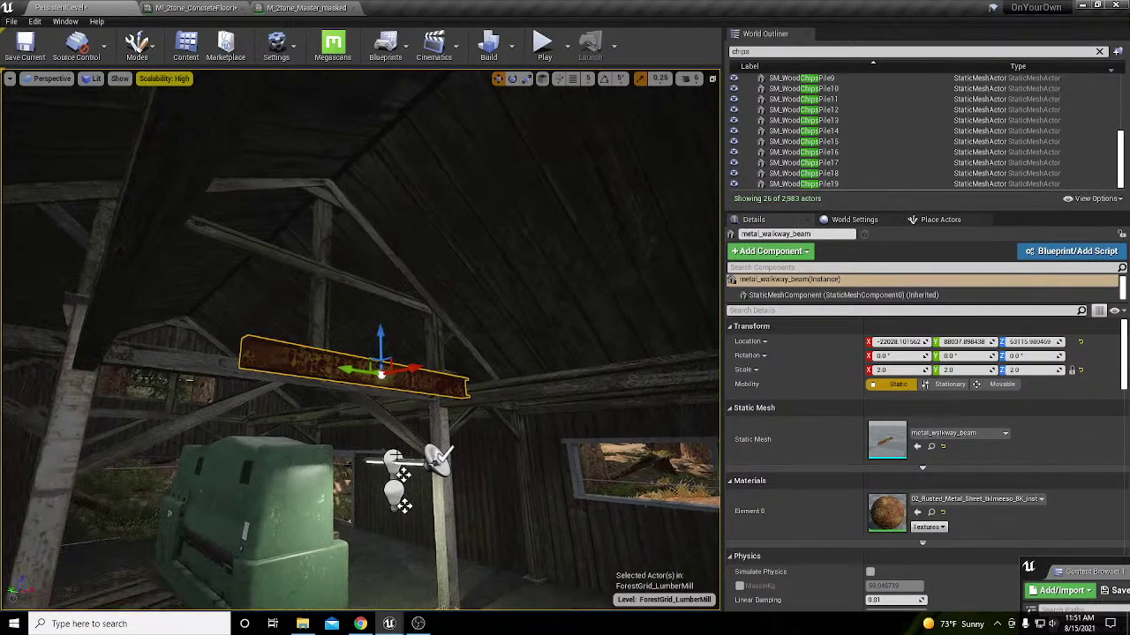
key("space")
key("space")
left_click_drag(351, 368, 295, 364)
key("space")
Step: Move the walkway beam above the two pillars at about X -22105, Y 88089, Z 63176 and reduce its Y scale to 2.75
mouse_move(512, 347)
right_mouse_down()
mouse_move(494, 353)
mouse_move(512, 346)
right_mouse_up()
left_click_drag(512, 347, 485, 316)
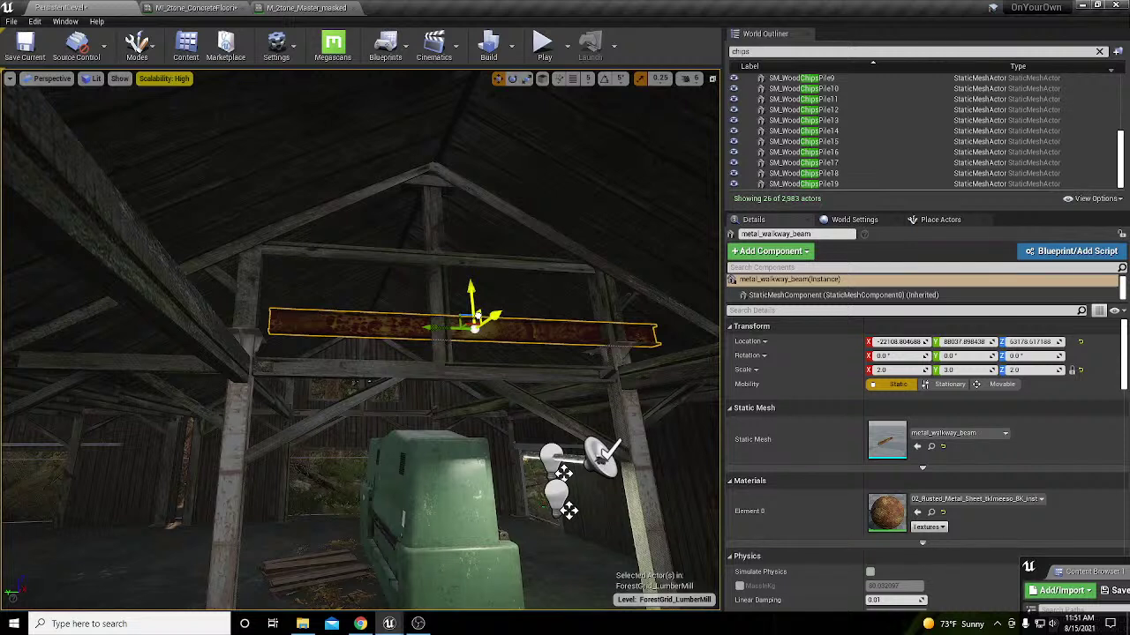
left_click_drag(477, 316, 408, 328)
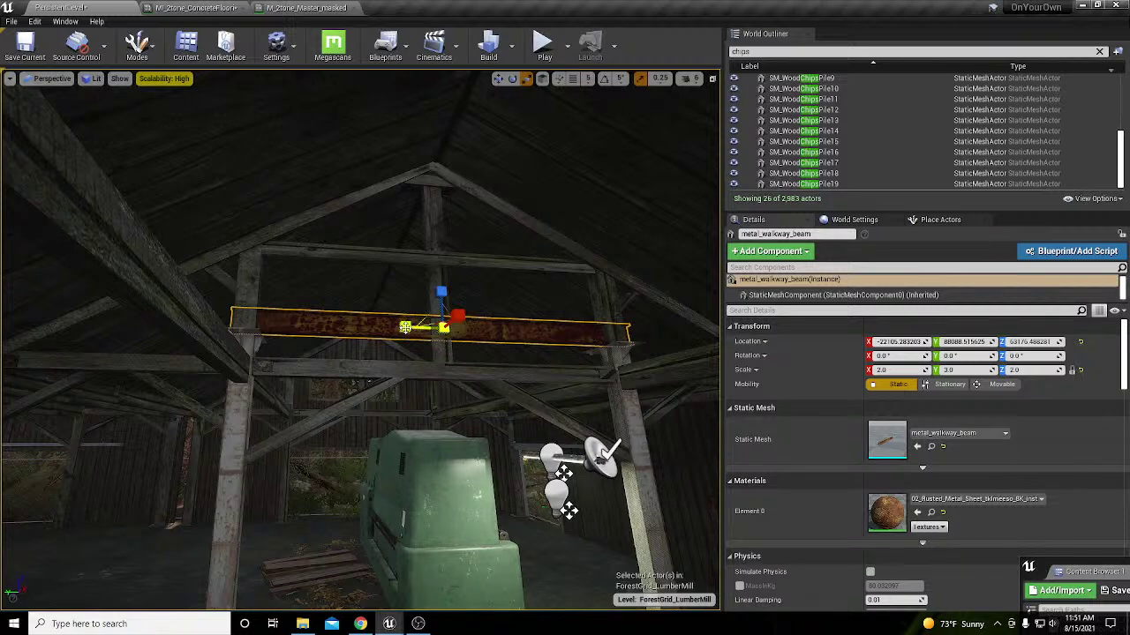
left_click_drag(408, 327, 418, 327)
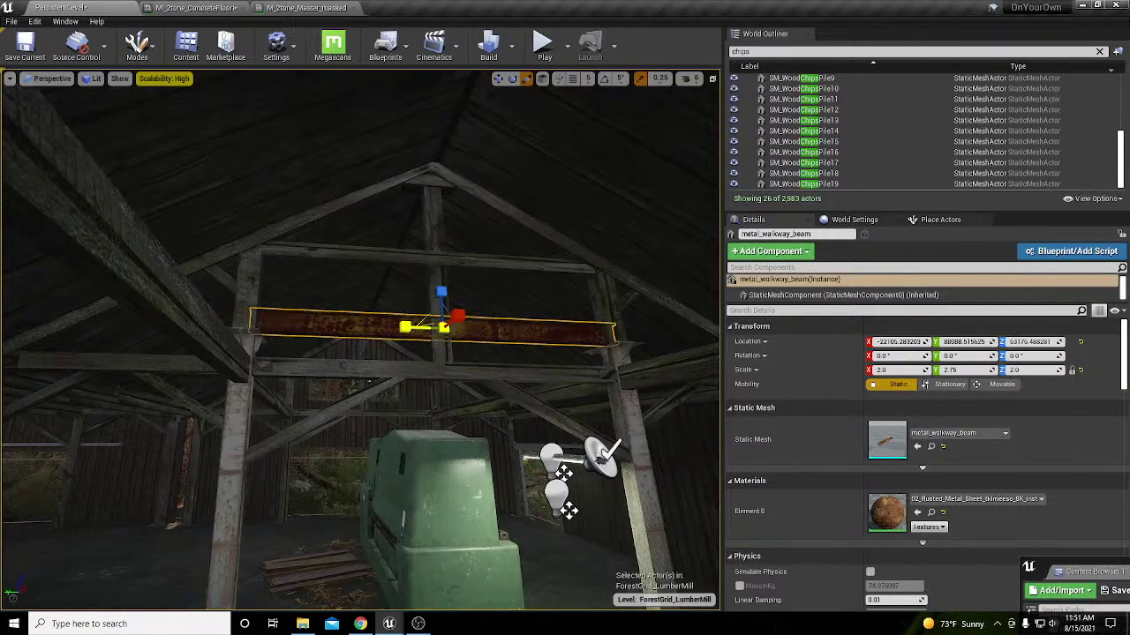
Step: Duplicate the pair of rusty pillars along X to about -21532, at the next row of wooden posts by the lumber stacks
right_click_drag(415, 371, 477, 399)
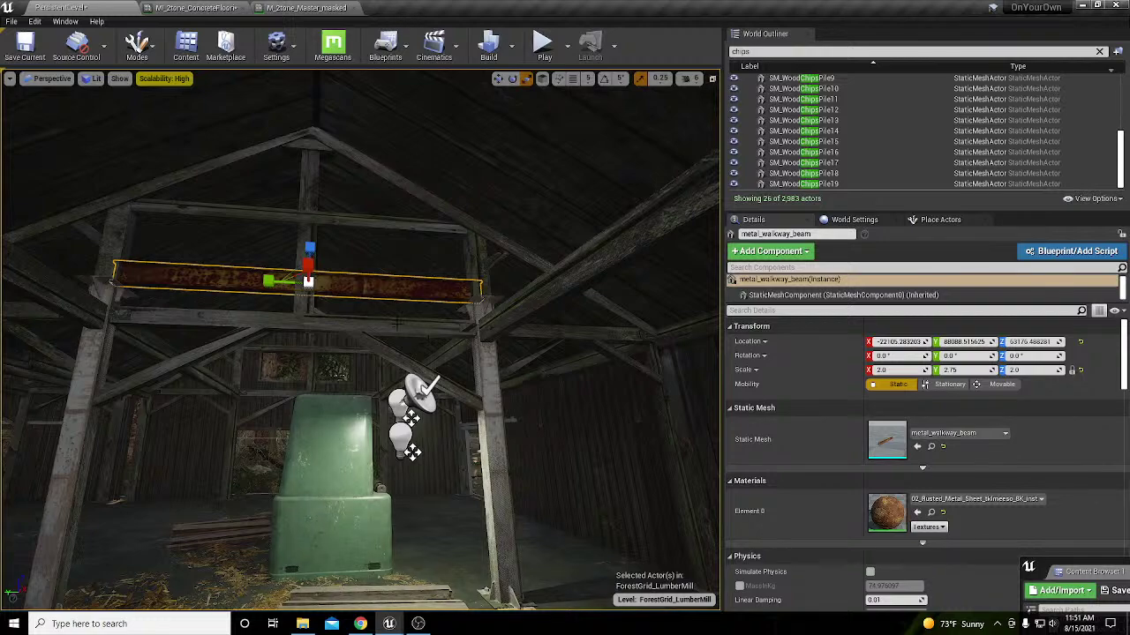
left_click(441, 350)
key("s")
right_click_drag(441, 350, 318, 410)
left_click_drag(205, 188, 207, 186)
right_click_drag(220, 212, 322, 189)
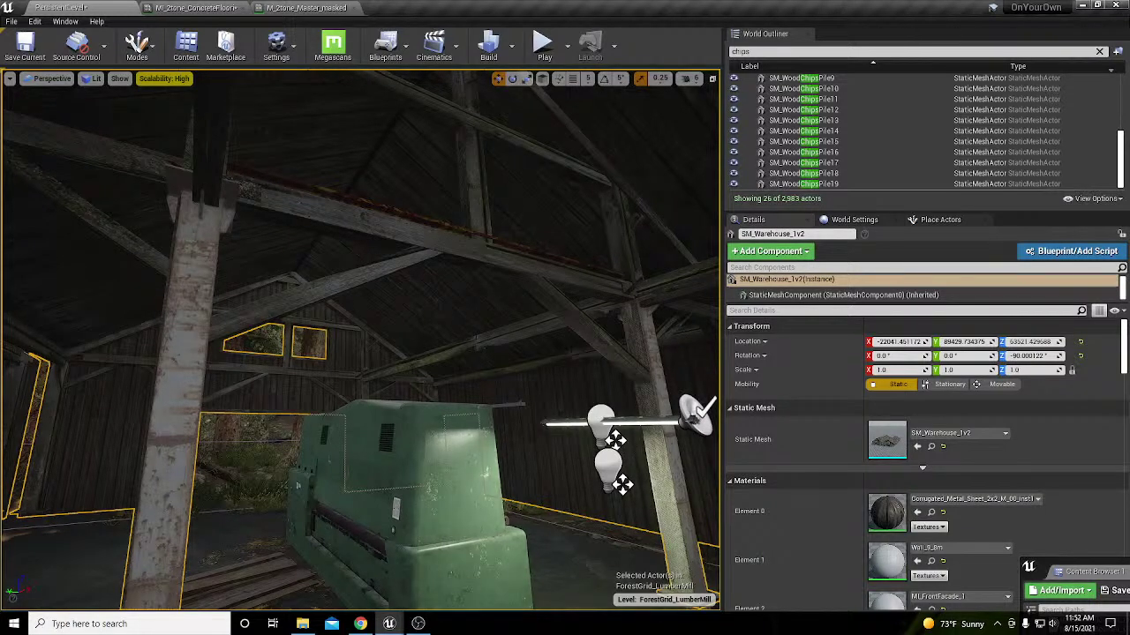
right_click_drag(322, 189, 357, 187)
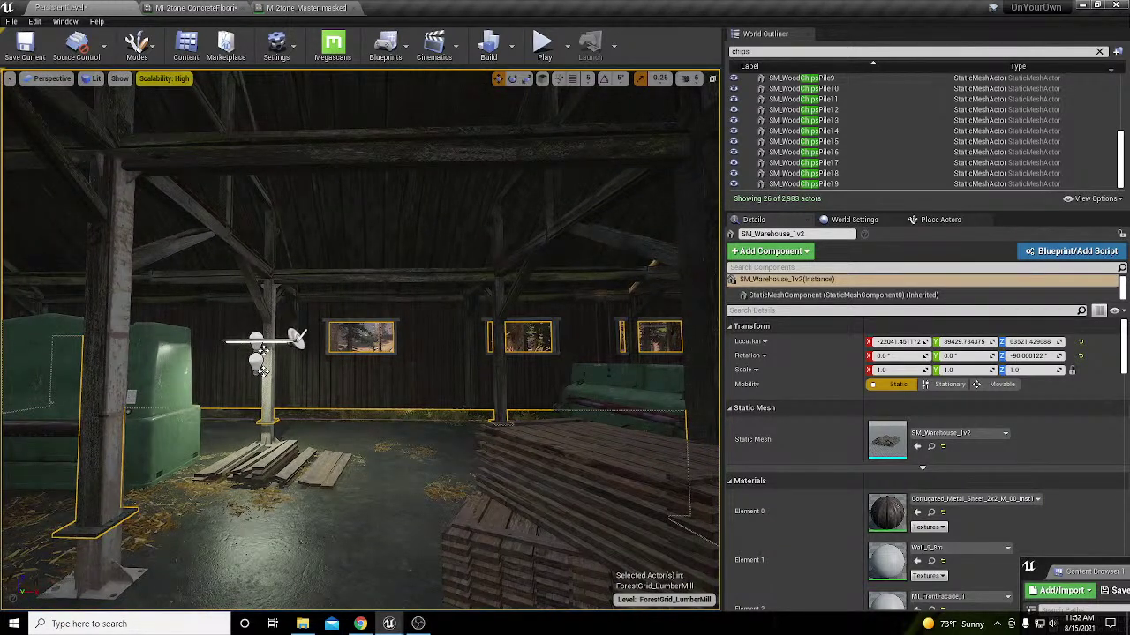
left_click(123, 529)
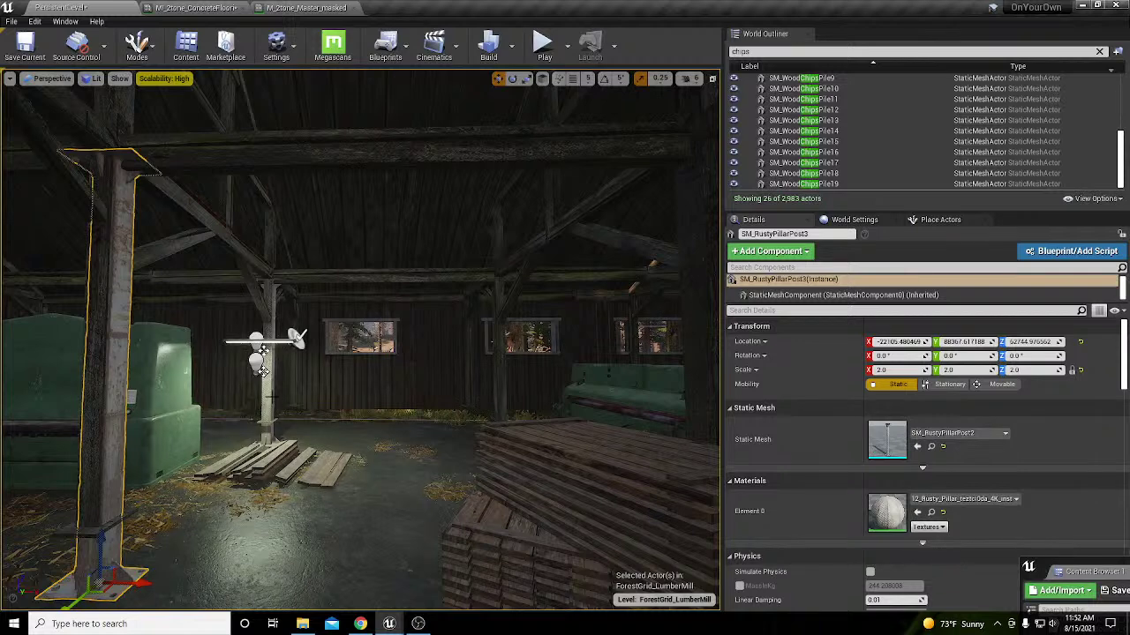
left_click_drag(101, 574, 451, 587, "alt")
left_click_drag(558, 440, 679, 437, "alt")
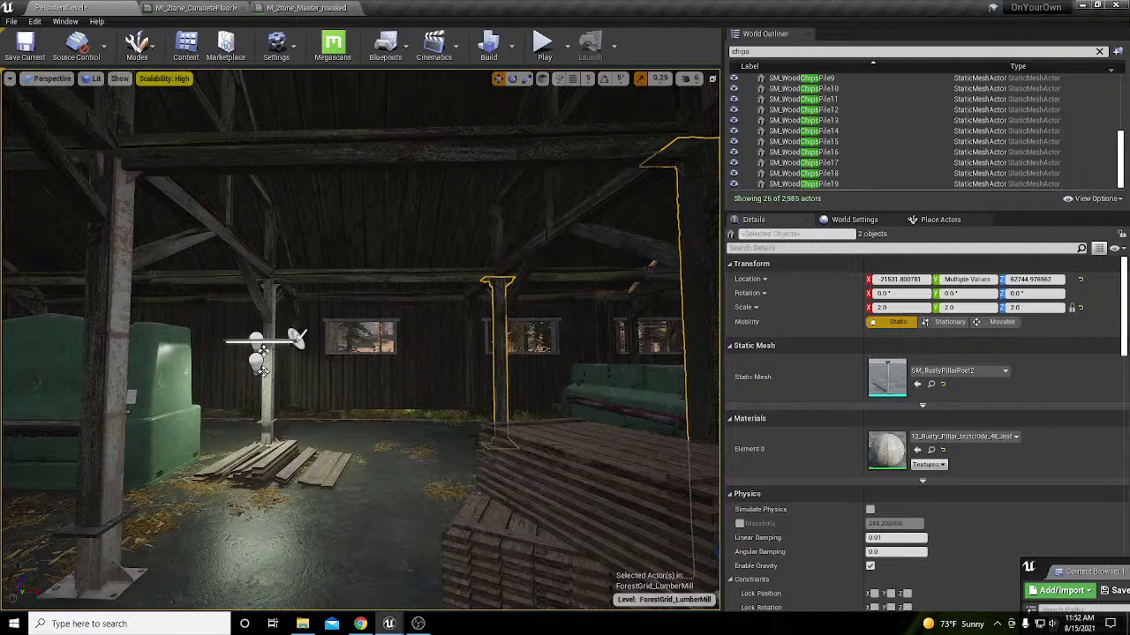
Step: Duplicate the metal walkway beam to about X -21817, Y 87759 and rotate the copy to -90° with rotation snapping enabled
mouse_move(573, 397)
right_mouse_down()
mouse_move(671, 398)
mouse_move(565, 399)
right_mouse_up()
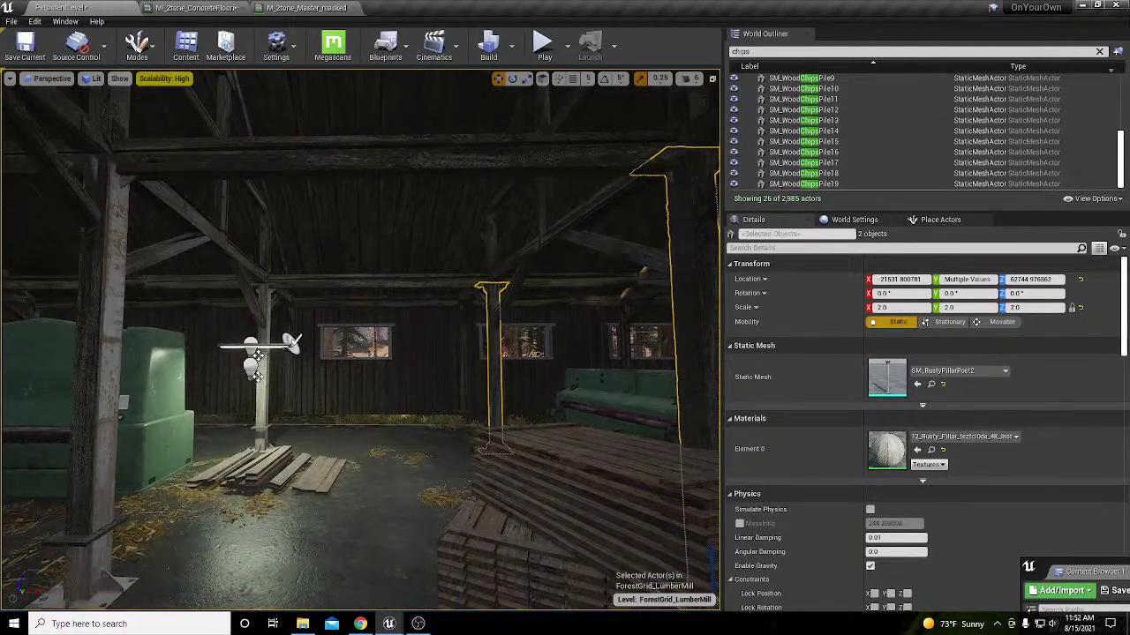
left_click(216, 195)
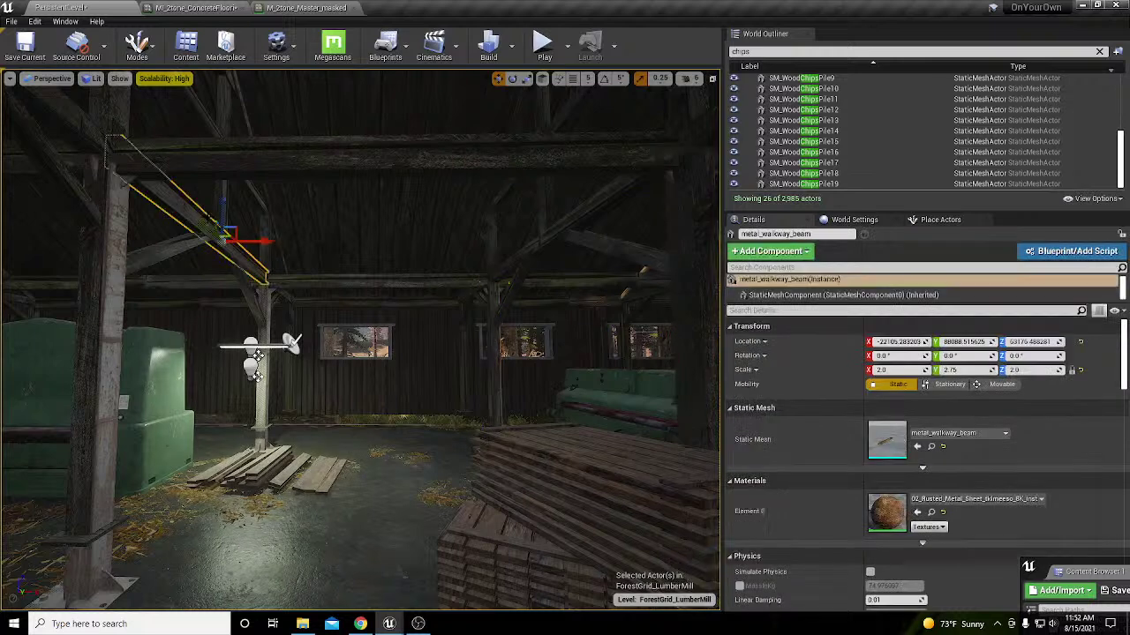
left_click_drag(280, 245, 445, 281, "alt")
key("e")
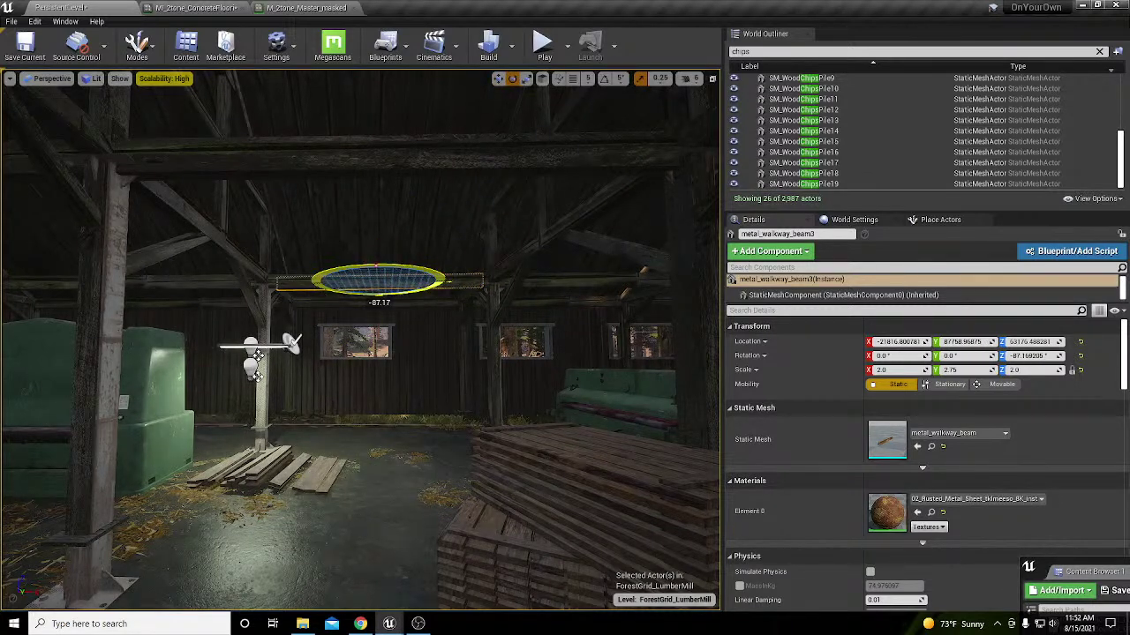
key("ctrl+z")
left_click(603, 78)
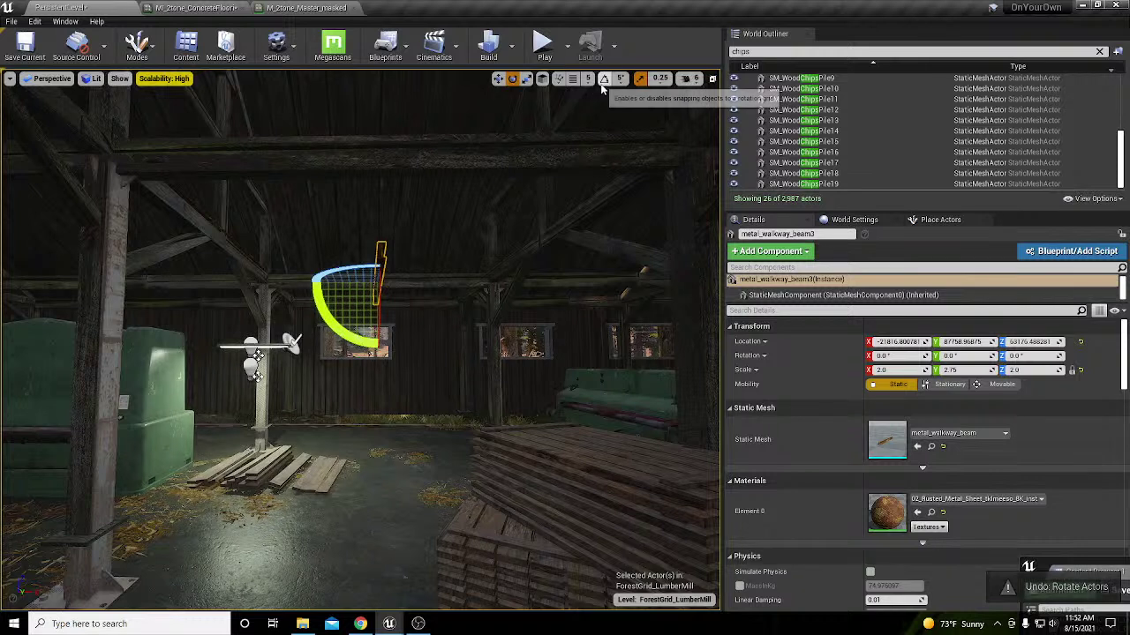
left_click_drag(349, 268, 484, 284)
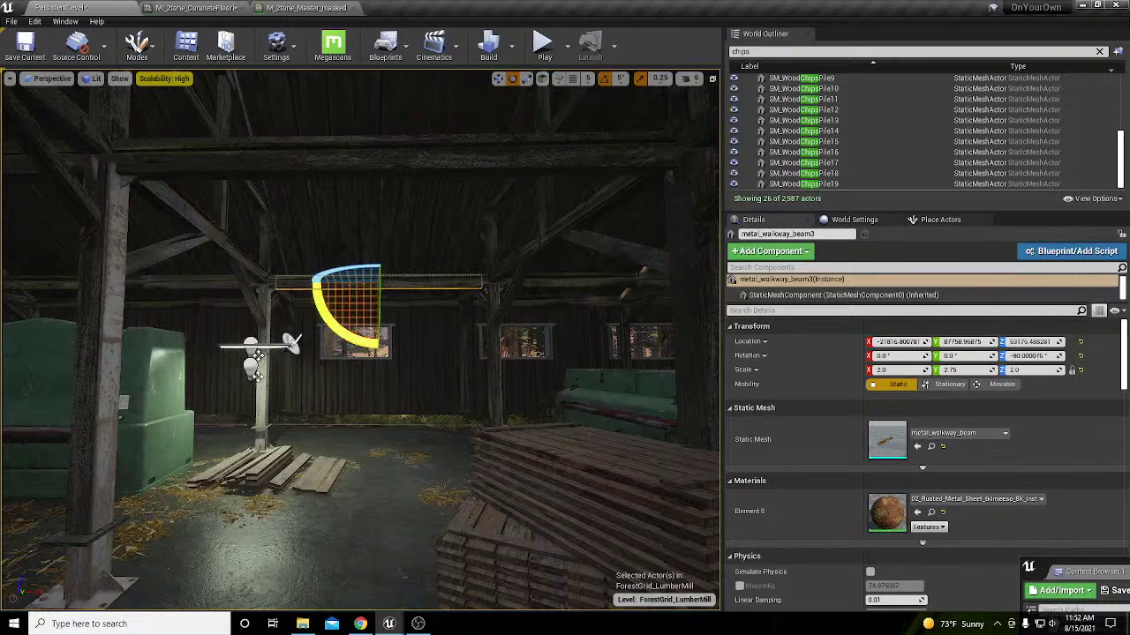
Step: Select the SM_Warehouse_1v2 building, launch Blender and dismiss its splash screen
left_click(688, 261)
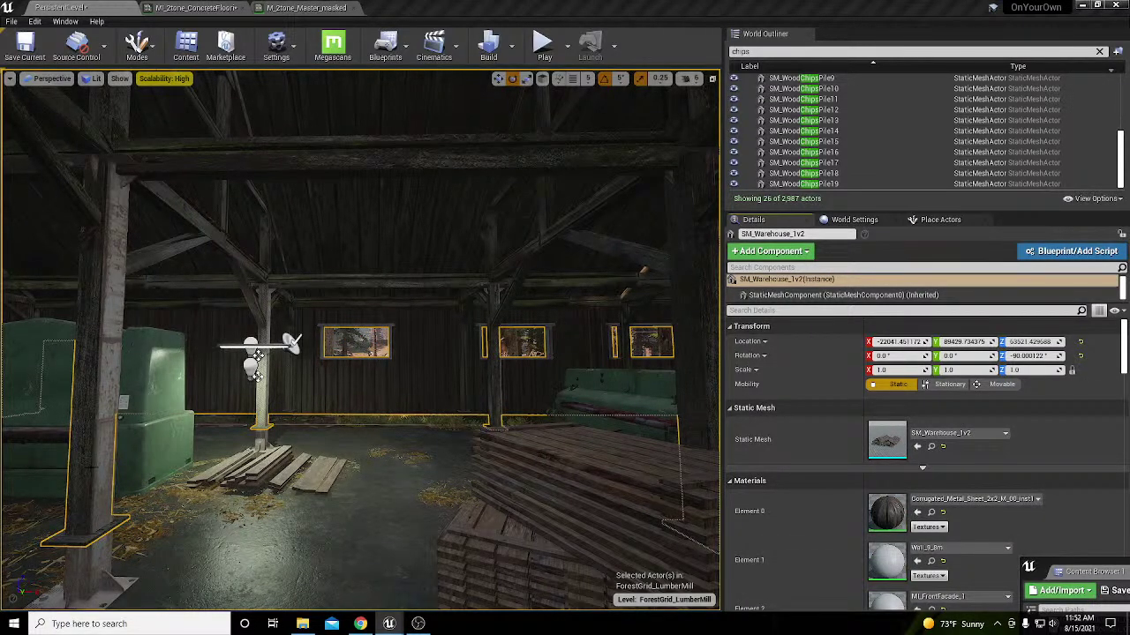
left_click(221, 623)
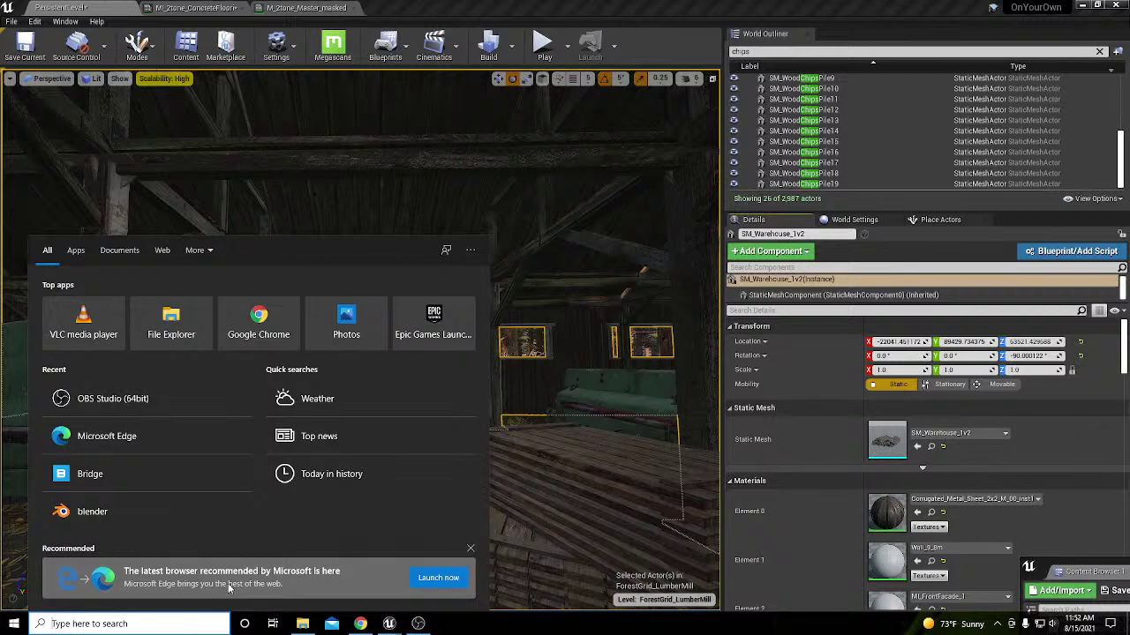
type("blen")
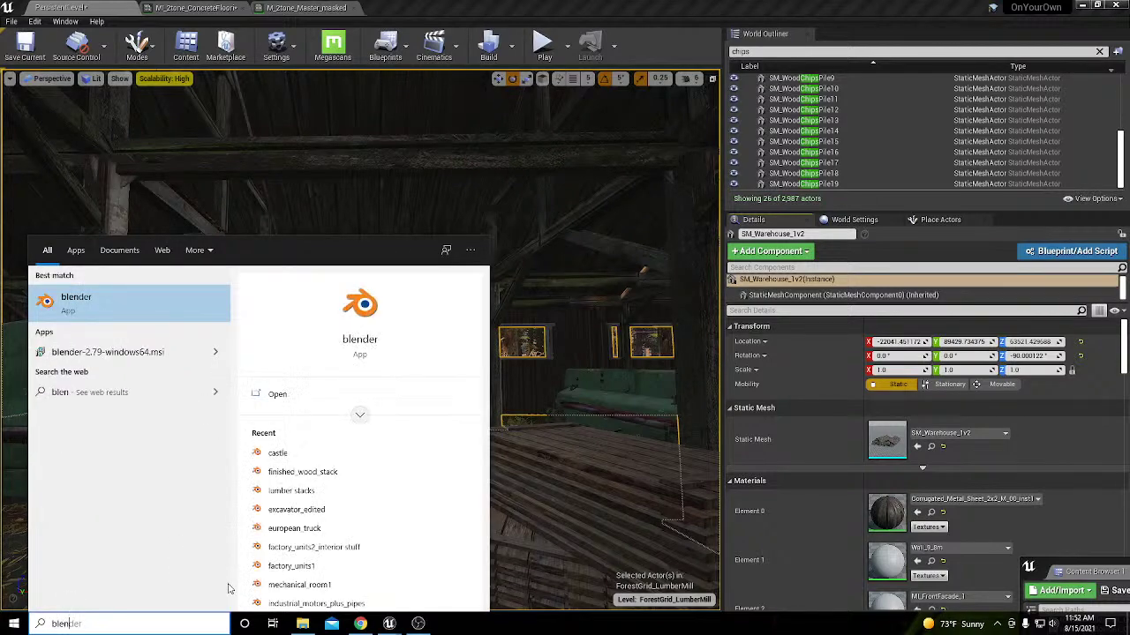
left_click(108, 305)
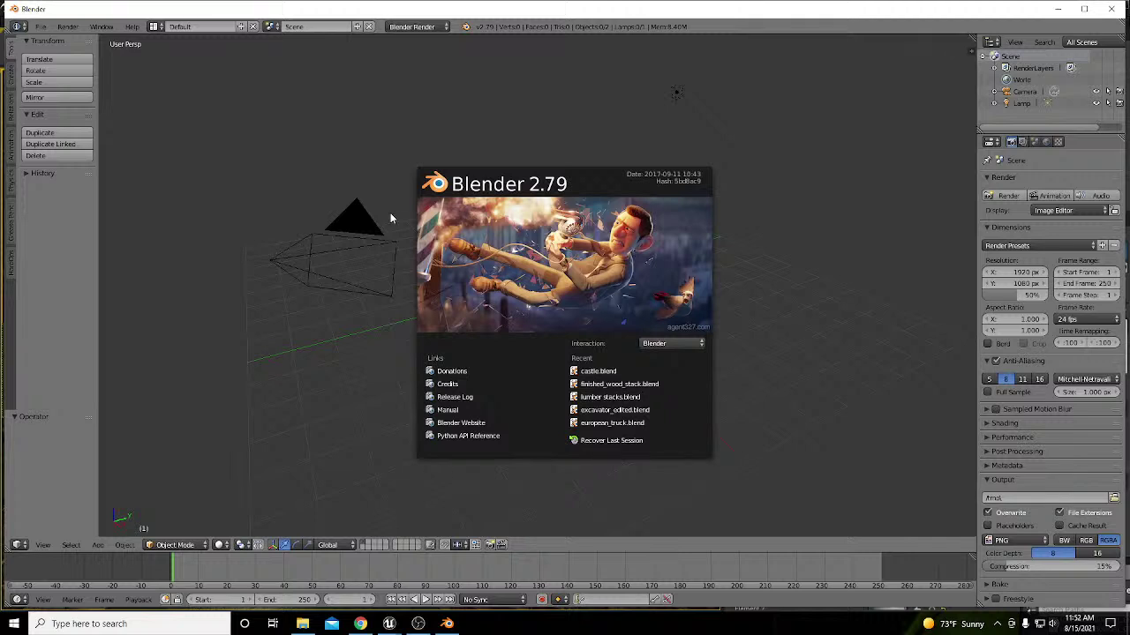
left_click(769, 308)
left_click(40, 27)
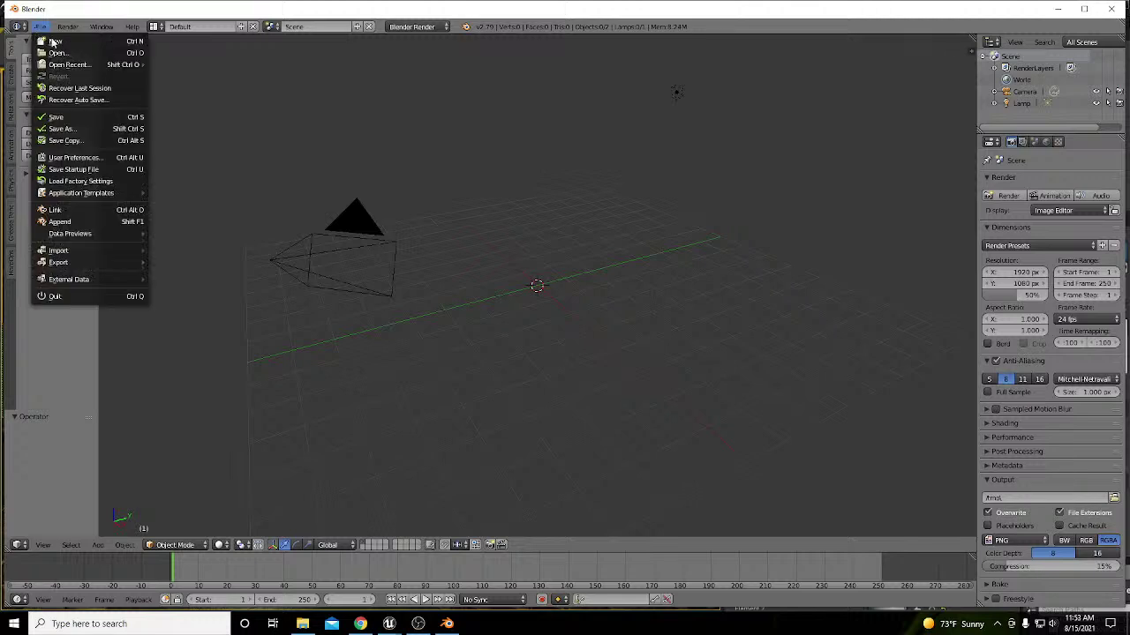
mouse_move(87, 69)
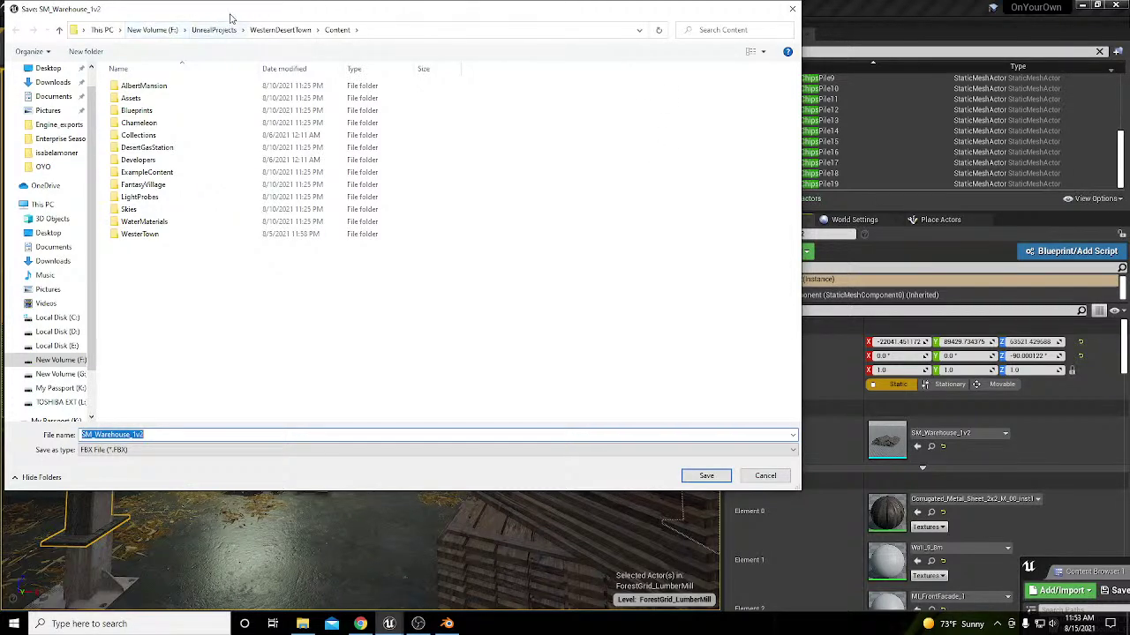
Step: Export SM_Warehouse_1v2 from Unreal Editor as an FBX 2013 file into the Buildings/barn folder
key("Escape")
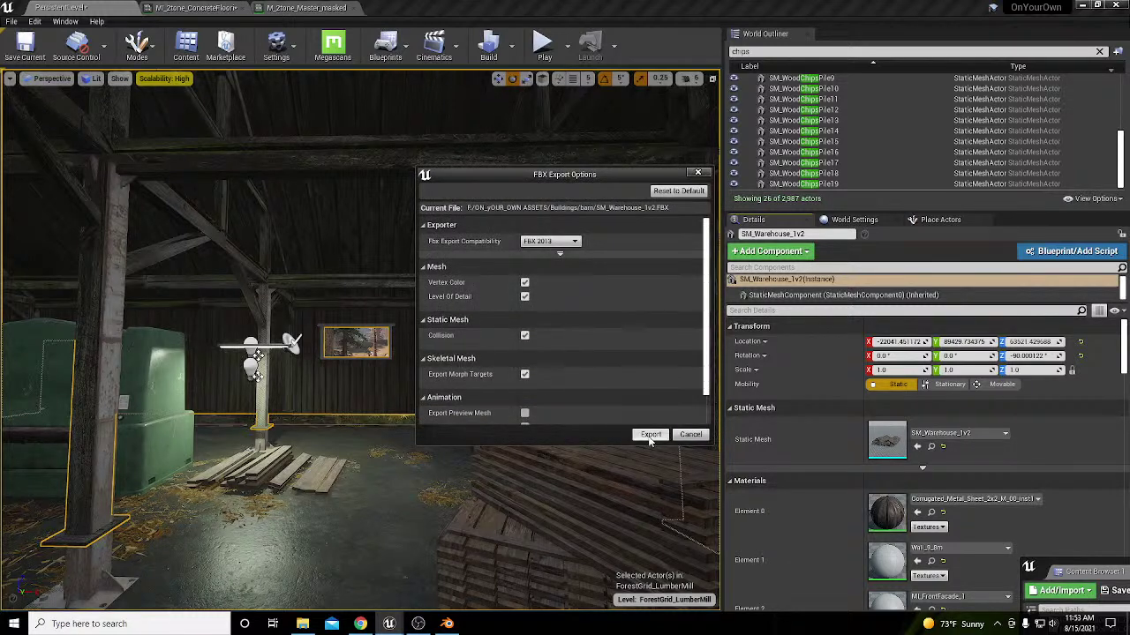
left_click(649, 434)
Step: Switch to Blender and open the file browser for importing an FBX file
left_click(446, 624)
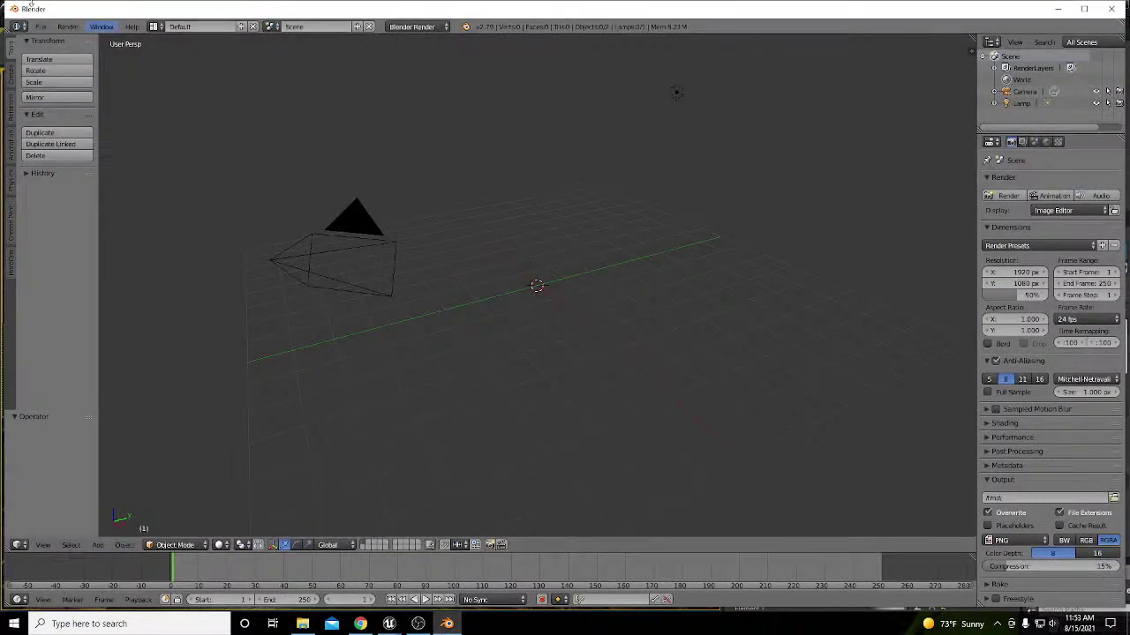
left_click(39, 27)
mouse_move(90, 250)
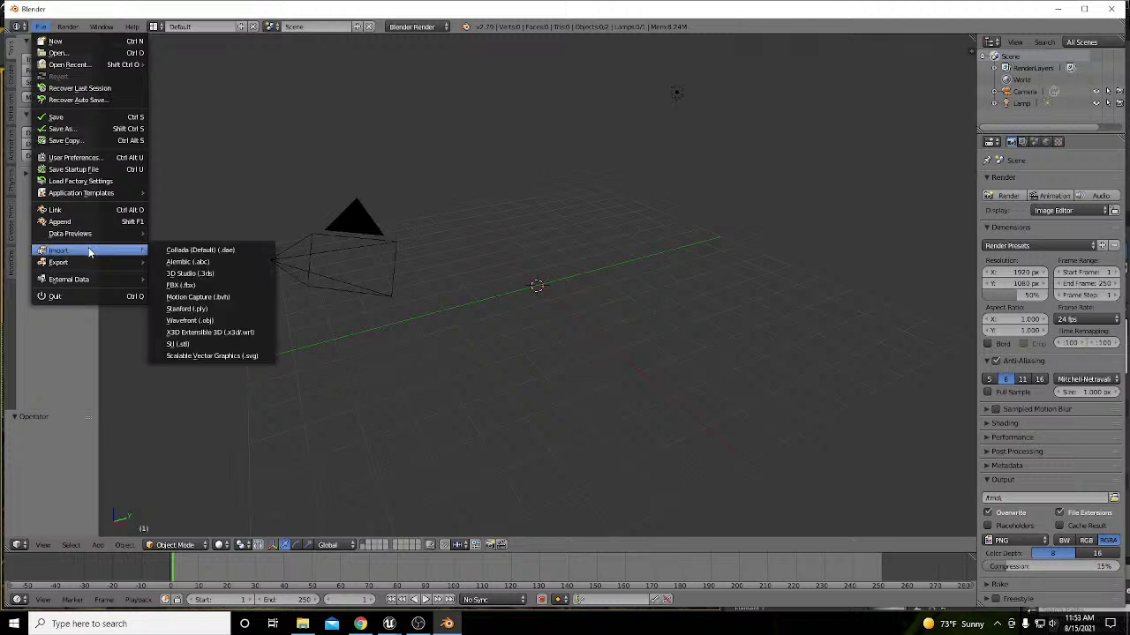
left_click(206, 287)
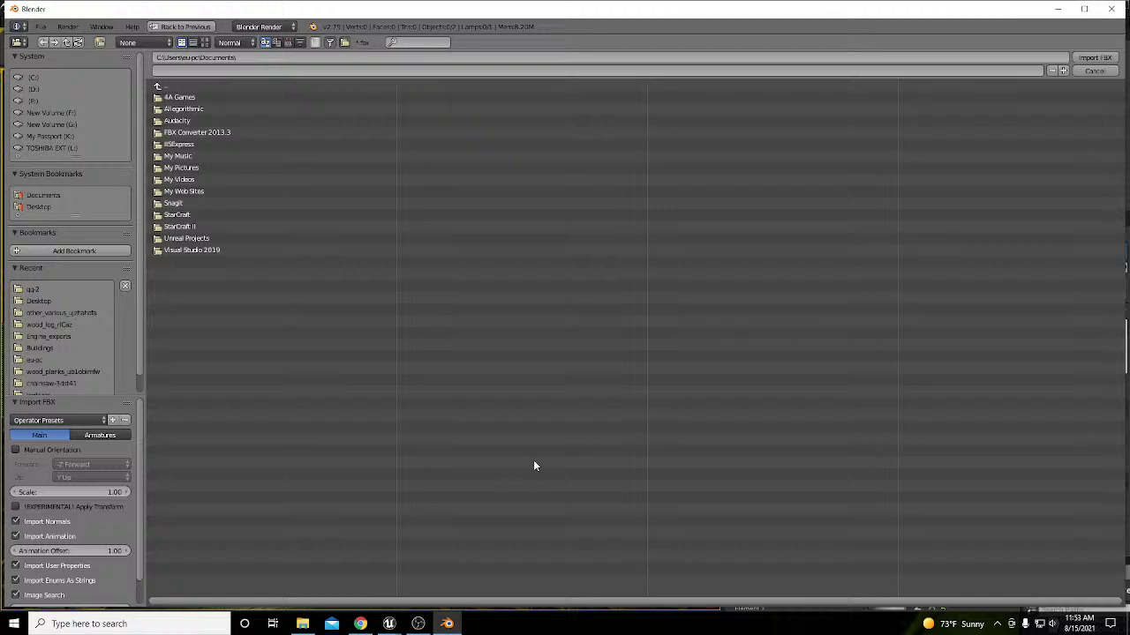
Step: Check the OYO project folder in File Explorer and return to the mill level in Unreal Editor
left_click(302, 624)
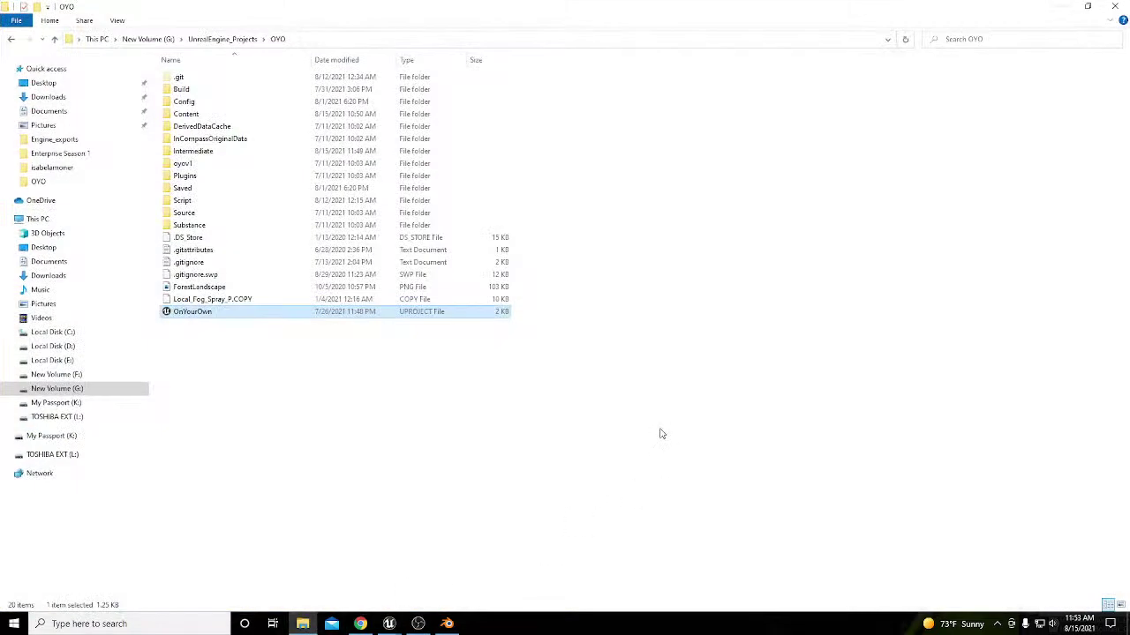
left_click(1063, 10)
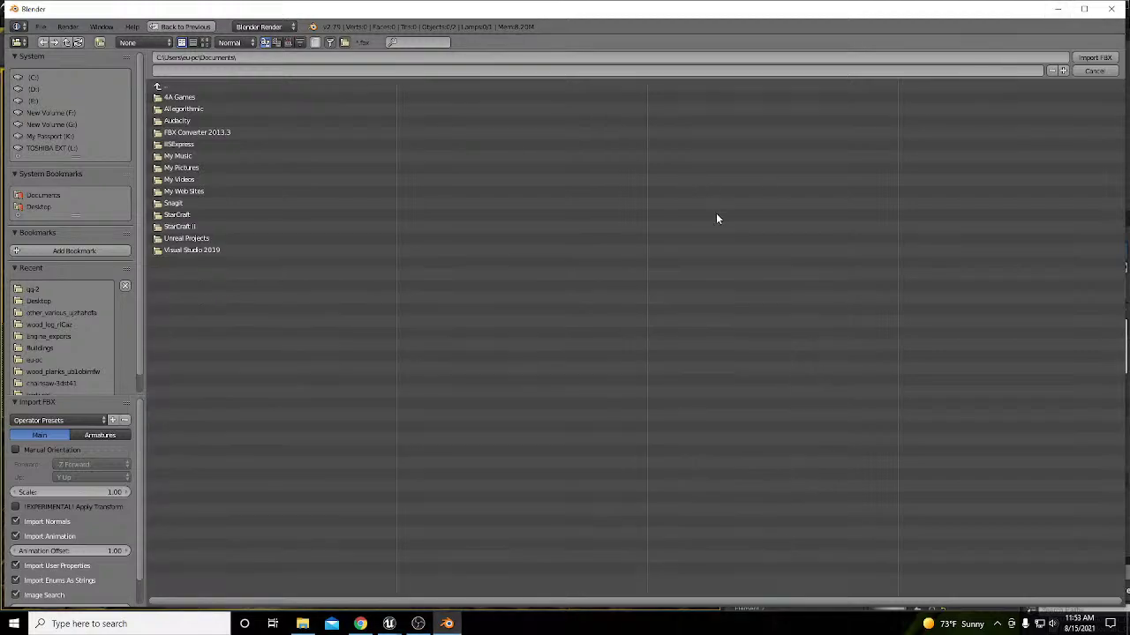
key("alt+Tab")
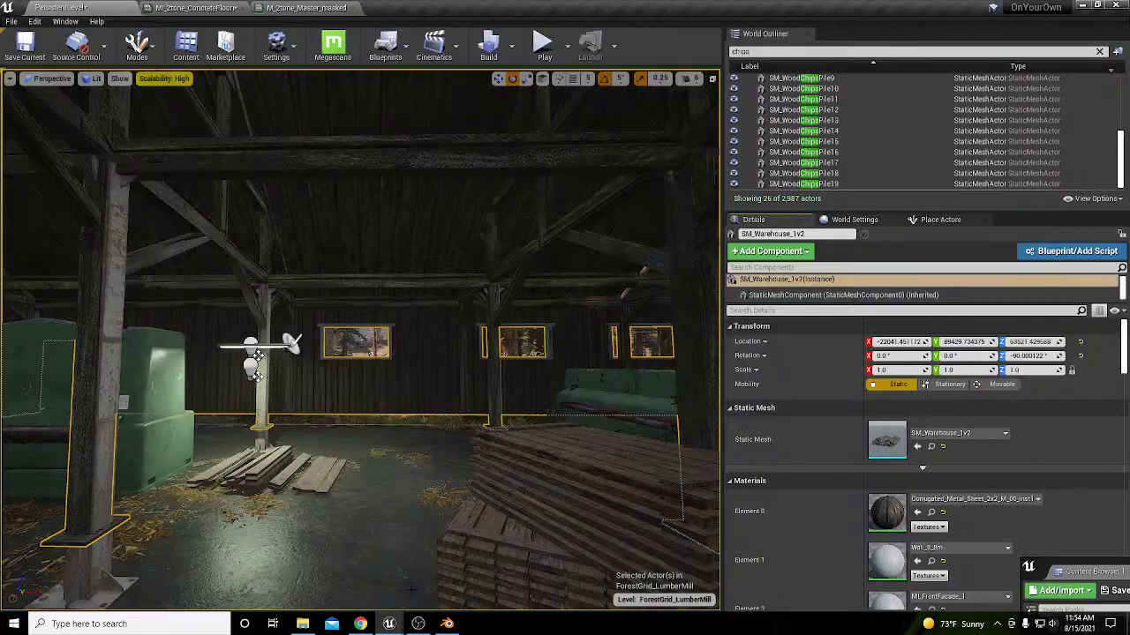
Step: Switch to Blender and import SM_Warehouse_1v2.FBX from the Buildings/barn folder
left_click(447, 624)
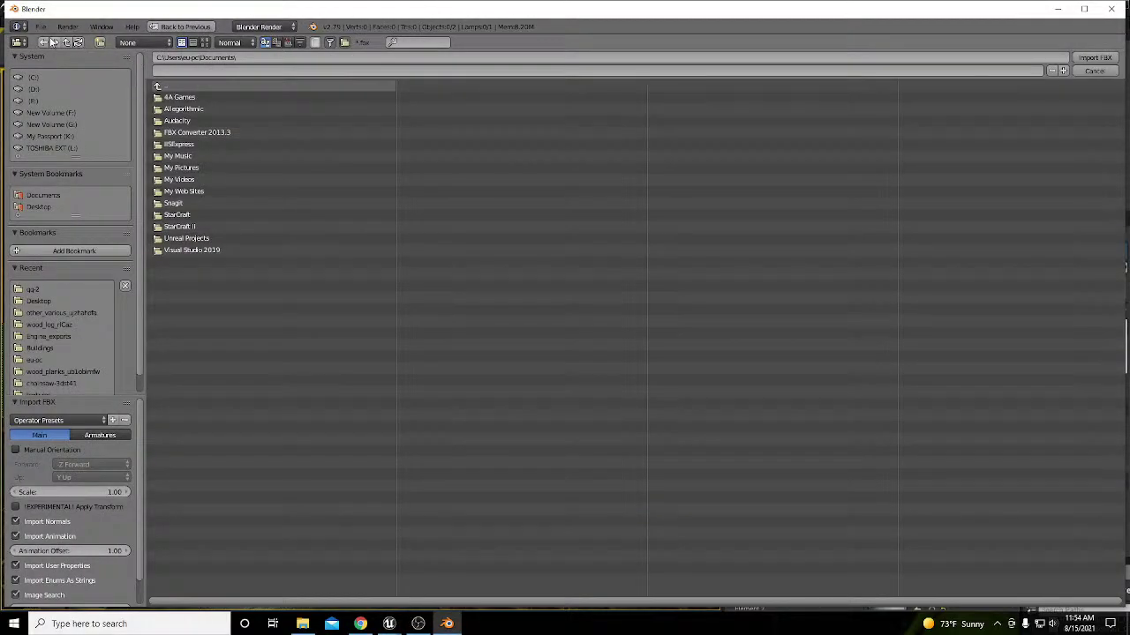
left_click(274, 58)
type("F:\\DR_YOUR_OWN_ASSETS\\Buildings\\")
key("Return")
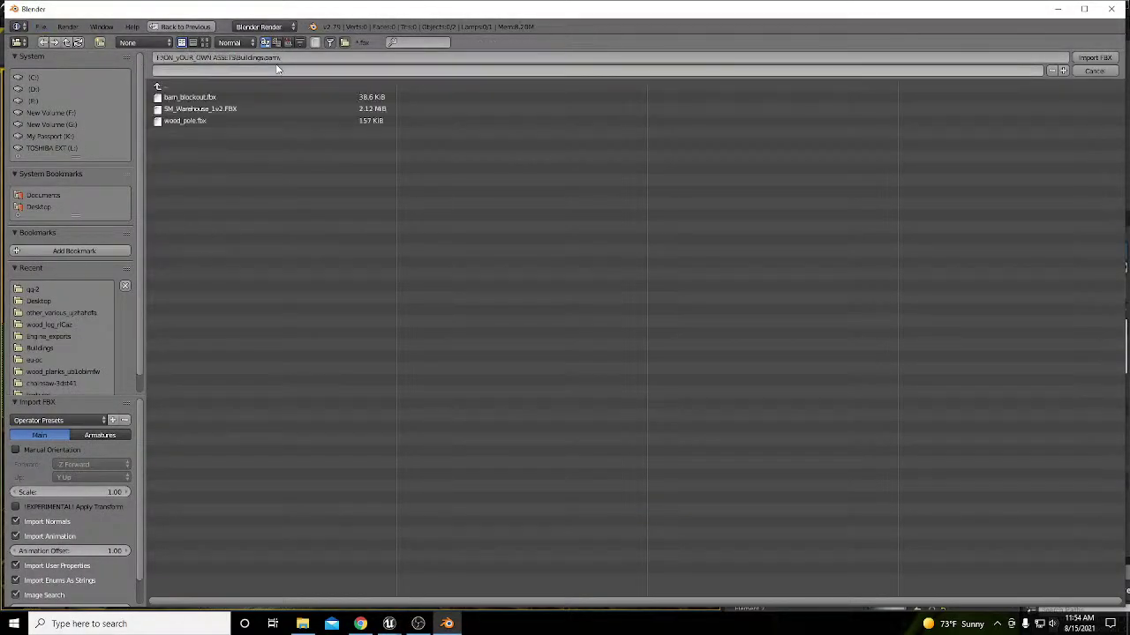
left_click(210, 111)
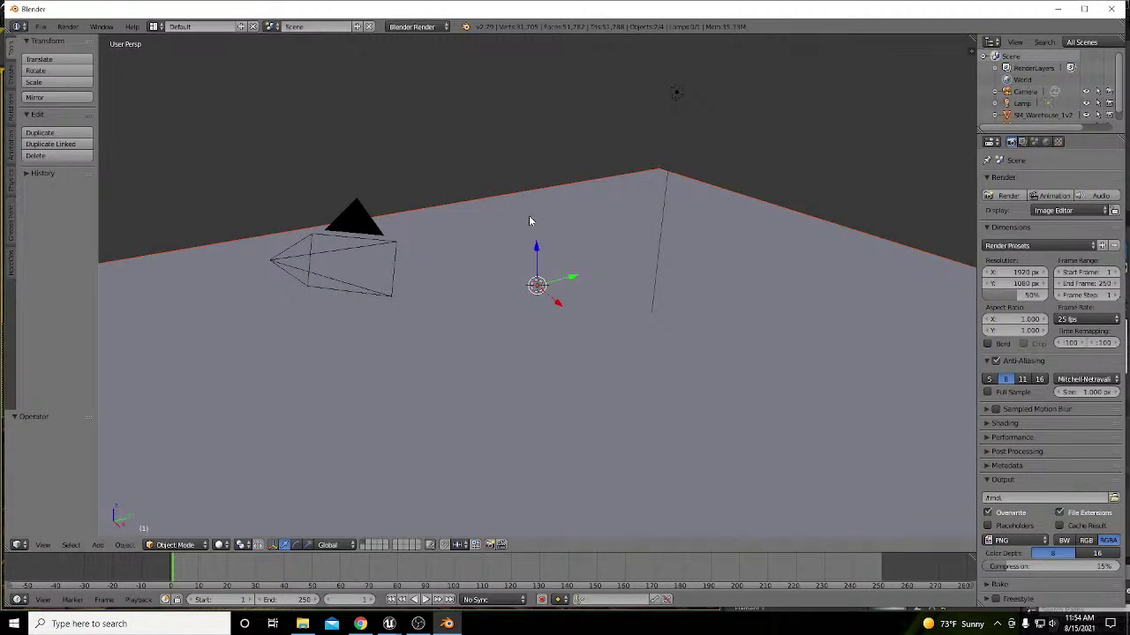
Step: Delete the UCX_SM_Warehouse_1v2 collision box covering the top of the imported warehouse
scroll(529, 216, "down", 11)
middle_click_drag(542, 244, 543, 229)
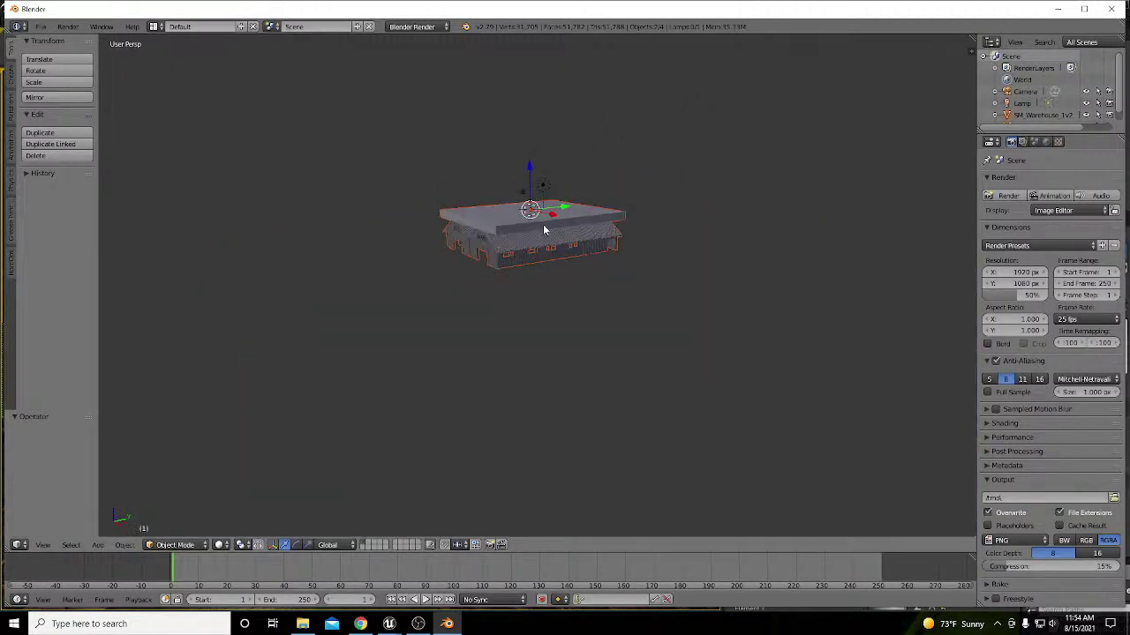
key("z")
scroll(494, 227, "up", 4)
key("z")
right_click(387, 200)
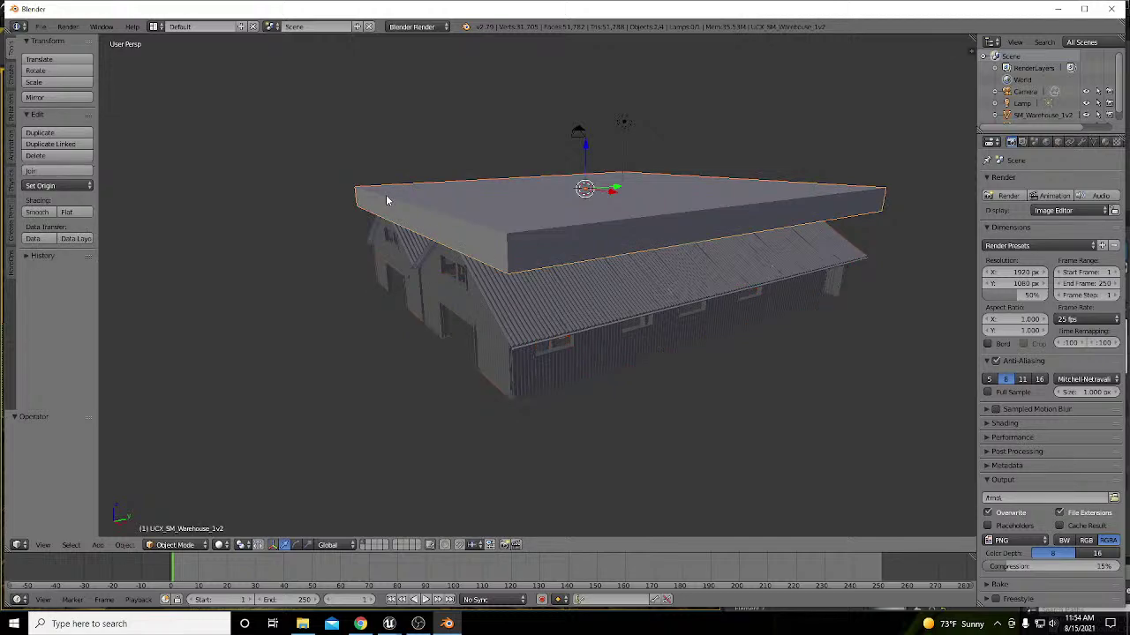
key("x")
left_click(386, 200)
Step: Select the warehouse building, enter Edit Mode and deselect all of its geometry
right_click(484, 289)
middle_click_drag(484, 288, 660, 271)
key("Tab")
scroll(660, 271, "up", 6)
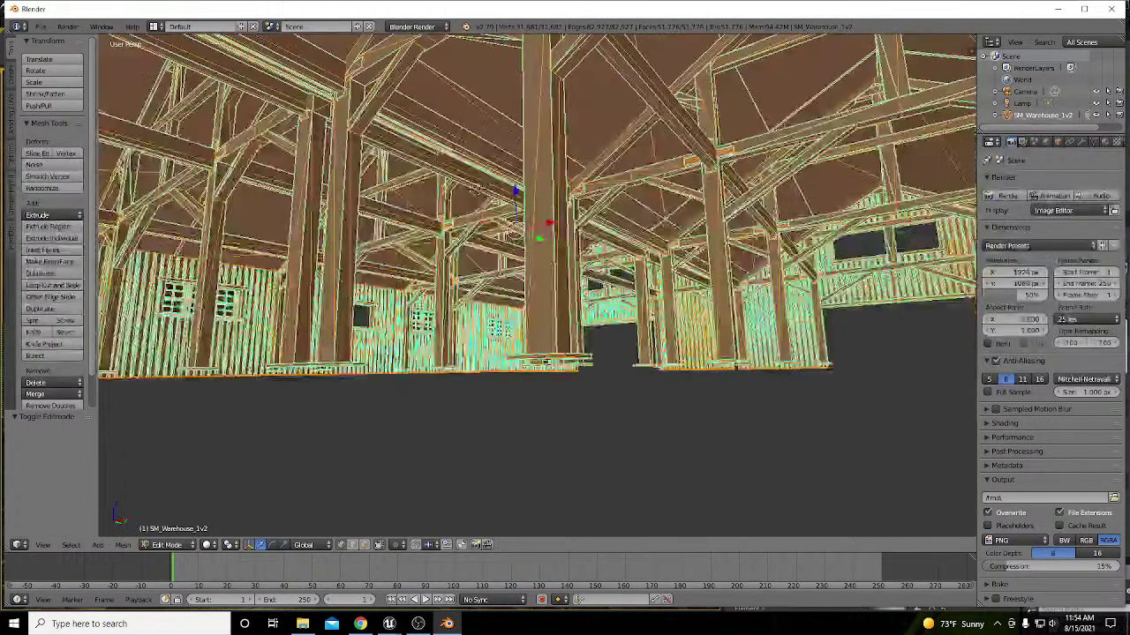
key("a")
scroll(545, 299, "down", 5)
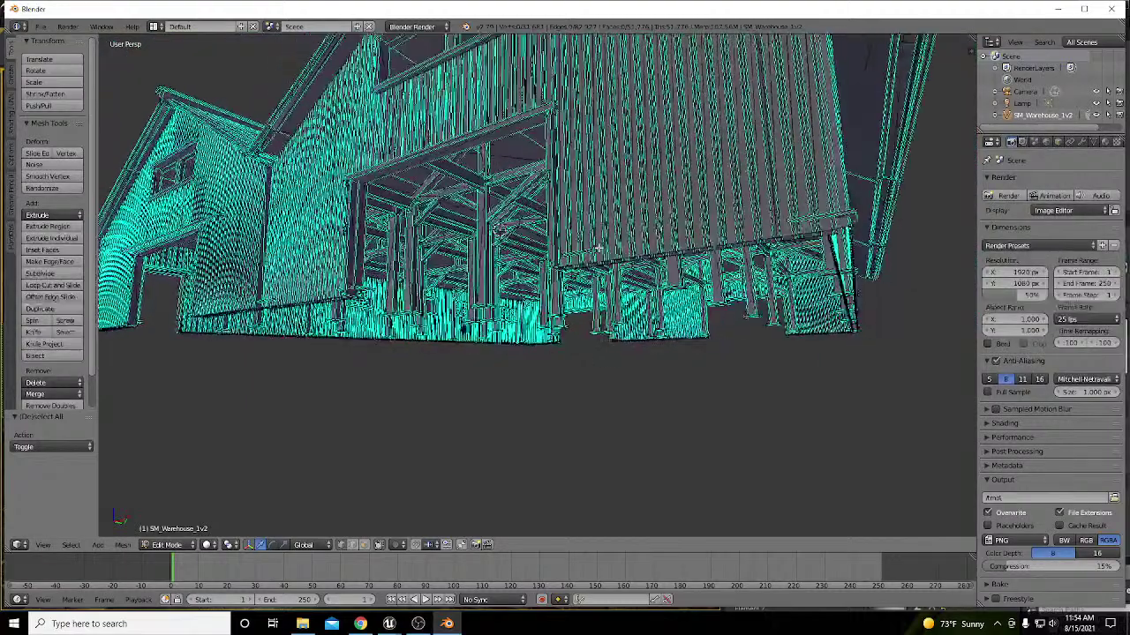
middle_click_drag(590, 227, 594, 259)
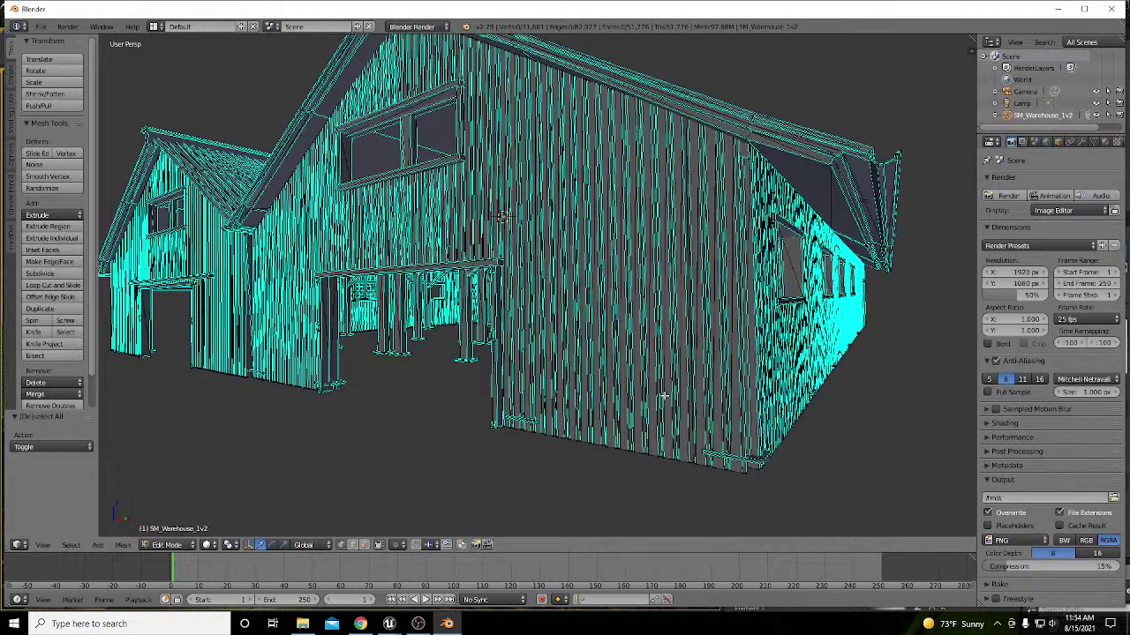
Step: In a front orthographic wireframe view, box-select the vertices along the bottom edge of all the corrugated walls
key("KP_1")
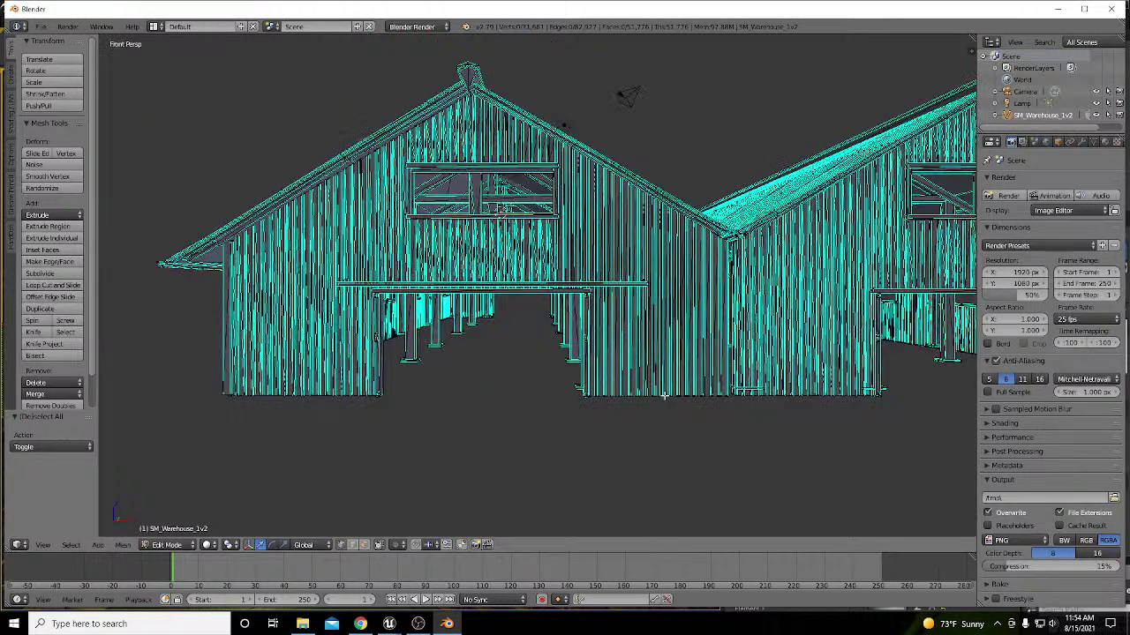
key("KP_5")
key("z")
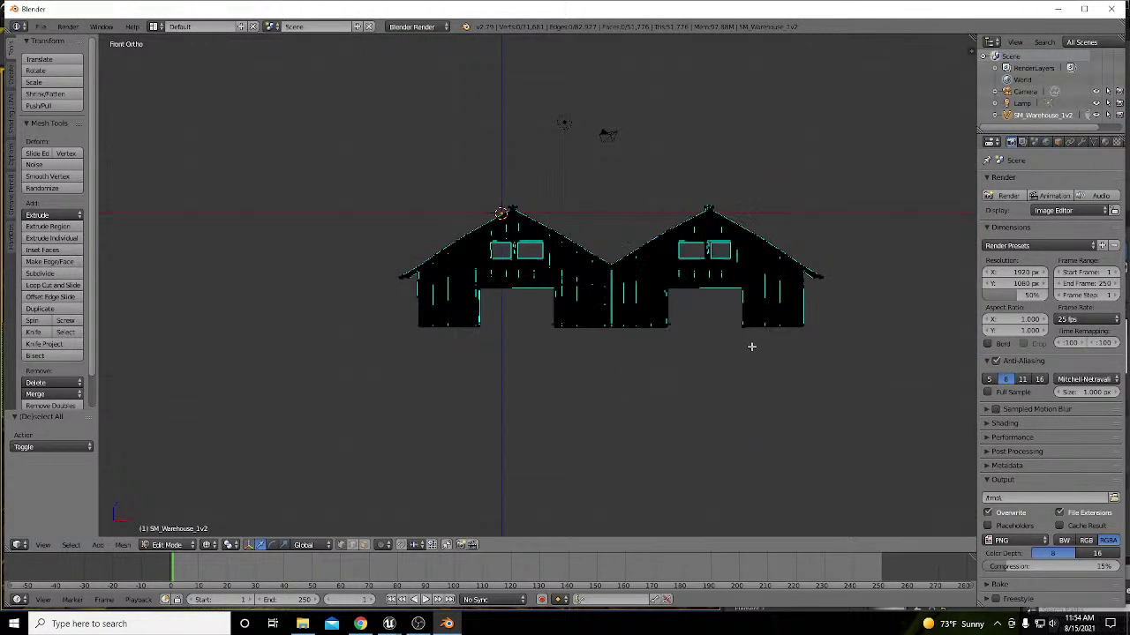
scroll(751, 346, "up", 6)
scroll(757, 306, "down", 2)
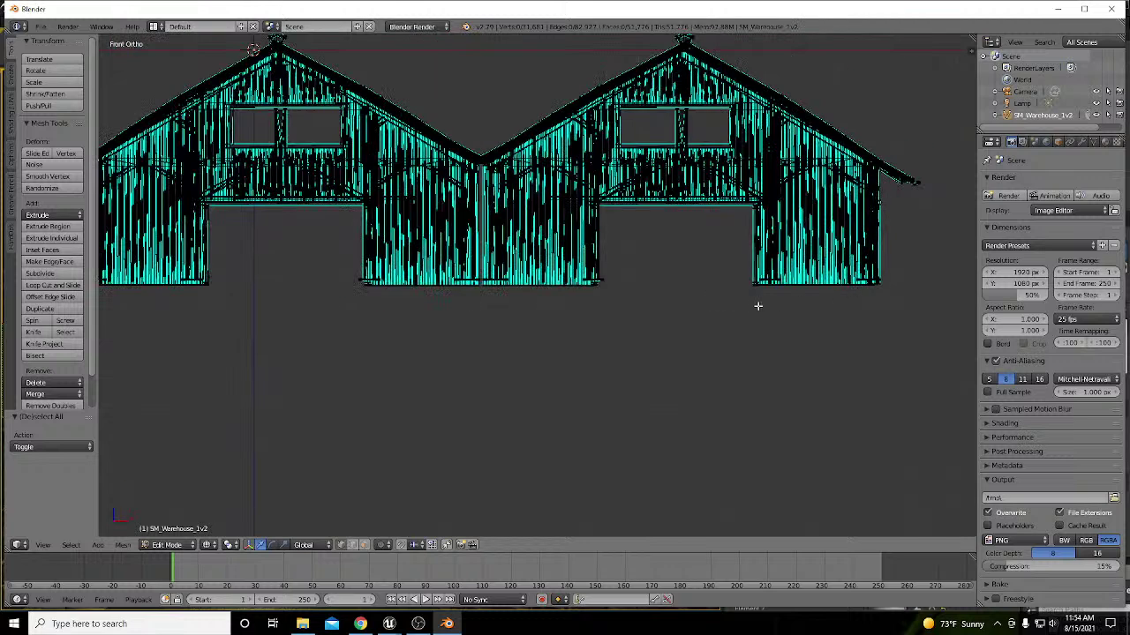
key("ctrl+Tab")
left_click(719, 306)
scroll(720, 298, "down", 2)
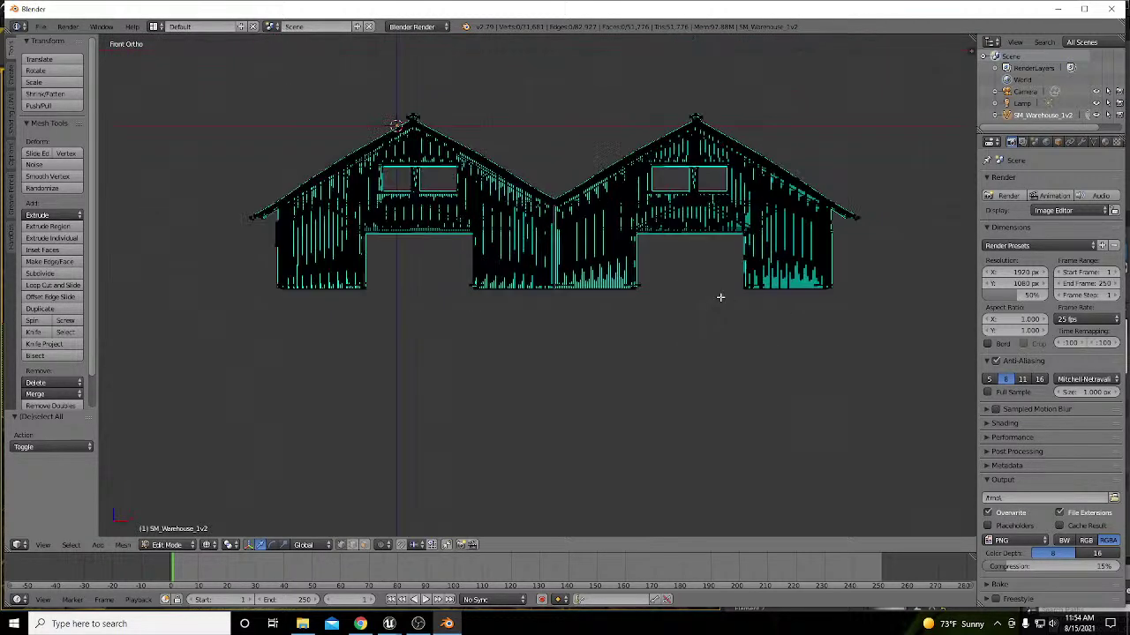
scroll(634, 304, "up", 1)
key("b")
left_click_drag(183, 282, 940, 331)
scroll(886, 289, "up", 8)
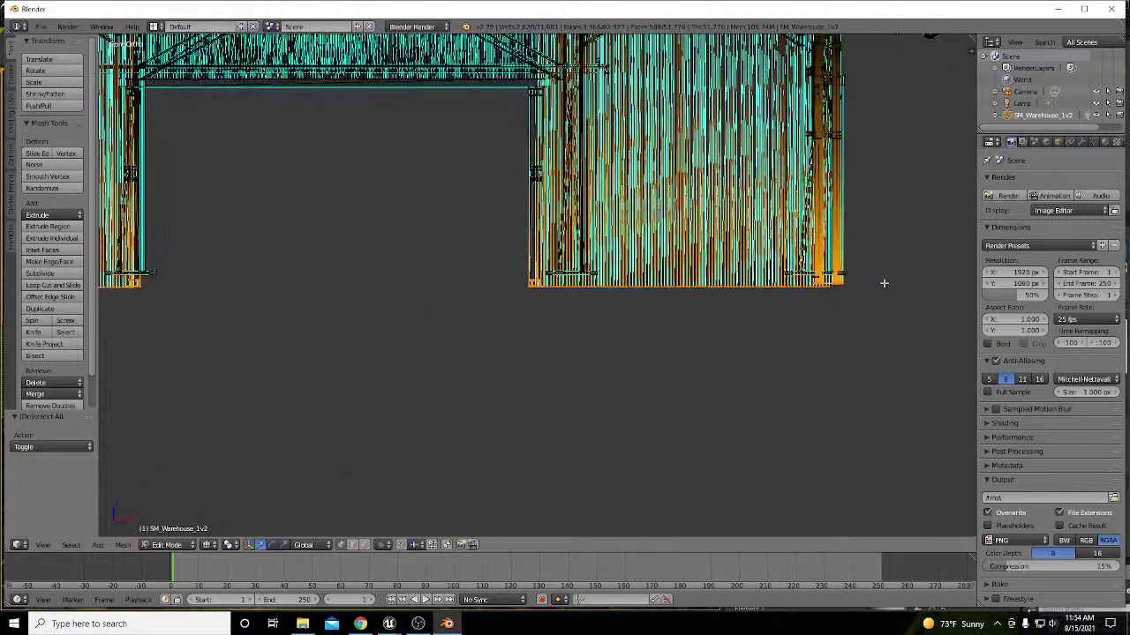
Step: Move the selected bottom wall vertices down about 1.82 units along the Z axis
scroll(850, 305, "down", 5)
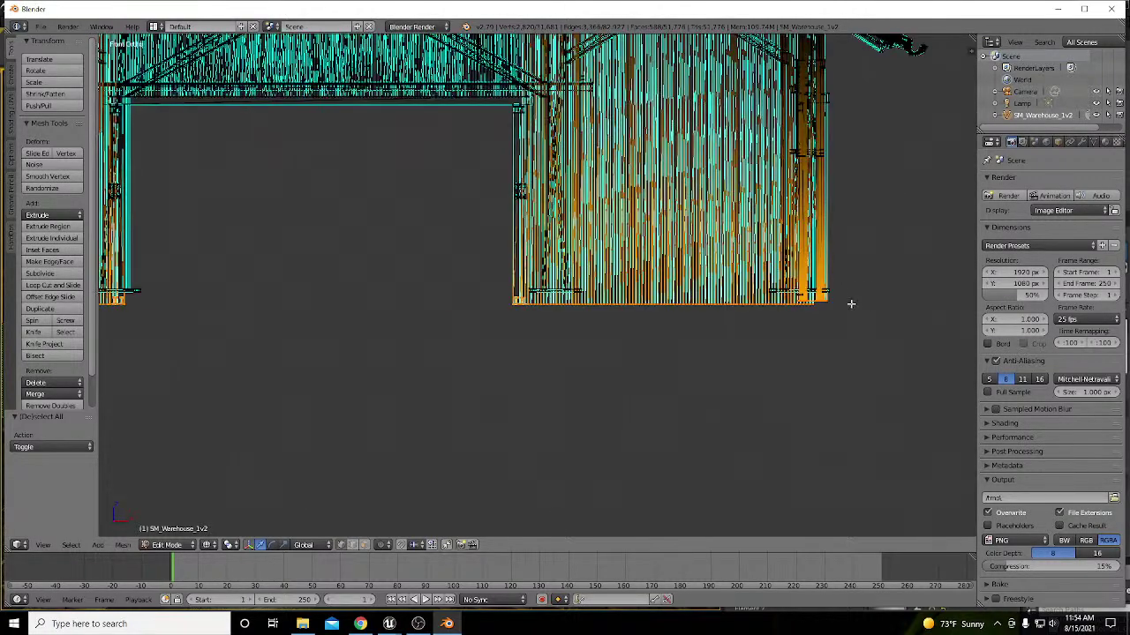
key("g")
key("z")
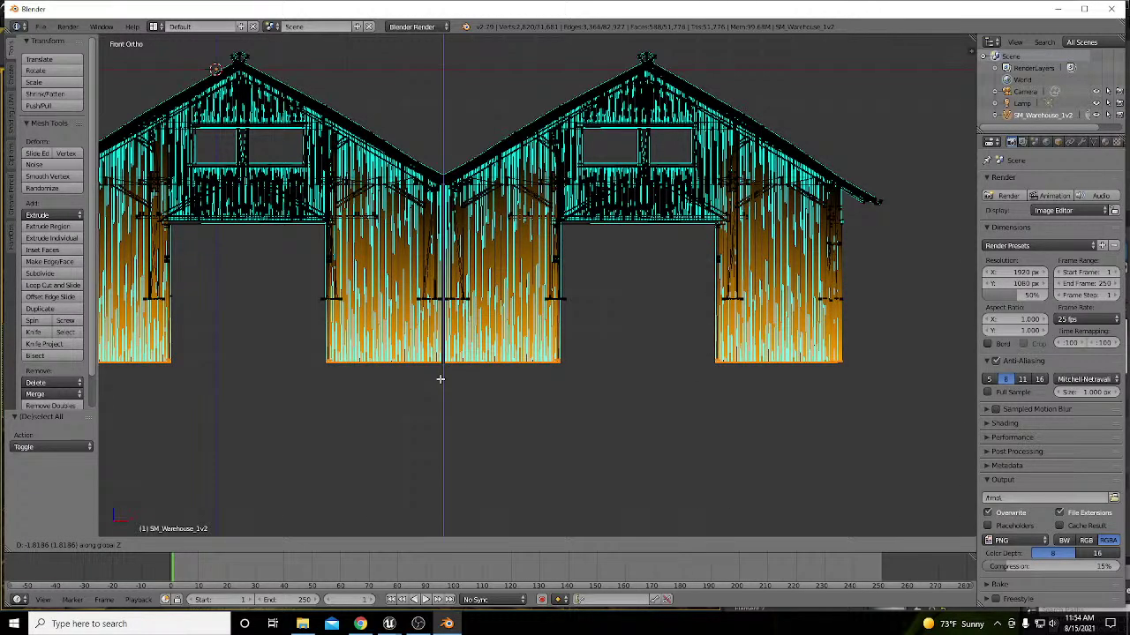
left_click(441, 379)
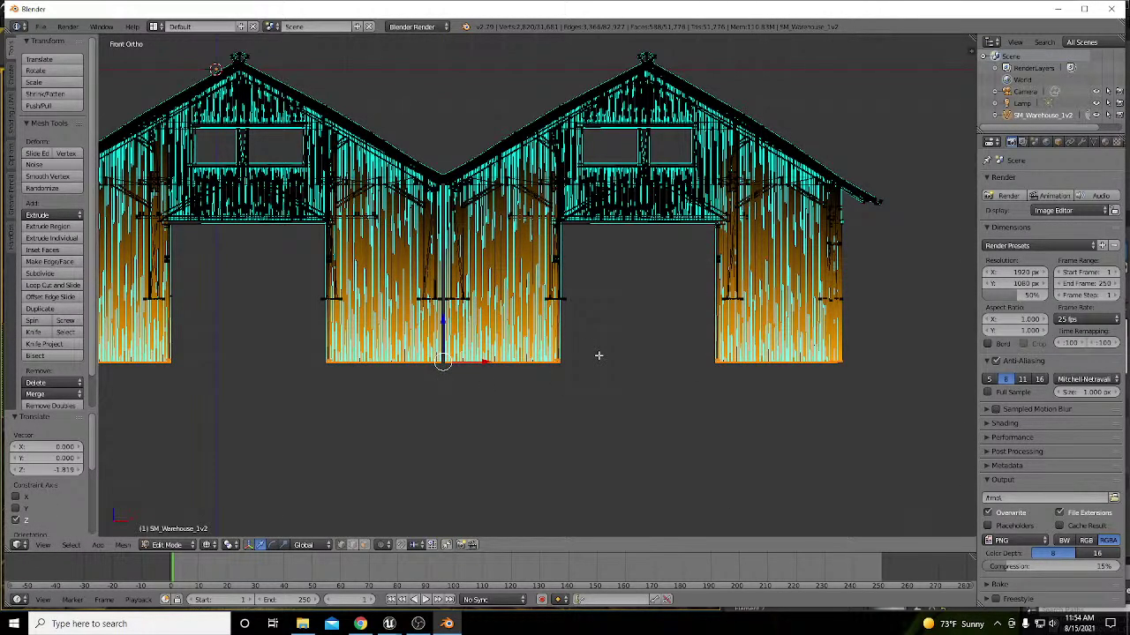
Step: Extend the selection to all the wall geometry linked to the moved bottom vertices
key("ctrl+l")
key("shift+space")
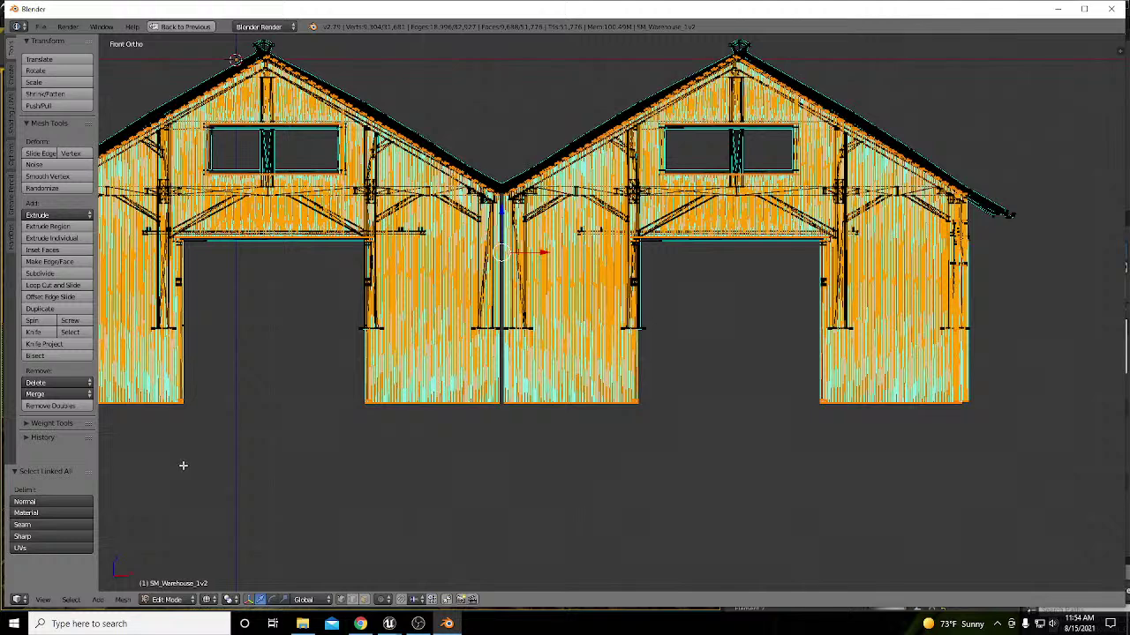
key("shift+space")
Step: Split the 3D view in two, hide the tool shelves and show the walls' UV layout in a UV/Image Editor
left_click_drag(10, 548, 494, 478)
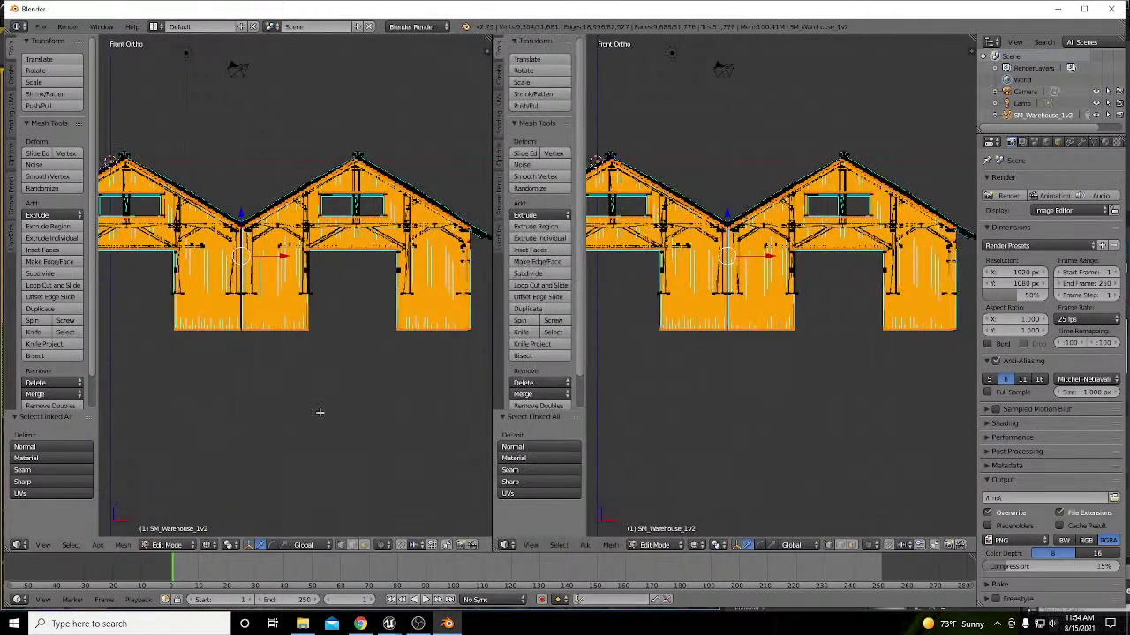
key("t")
key("t")
left_click(25, 543)
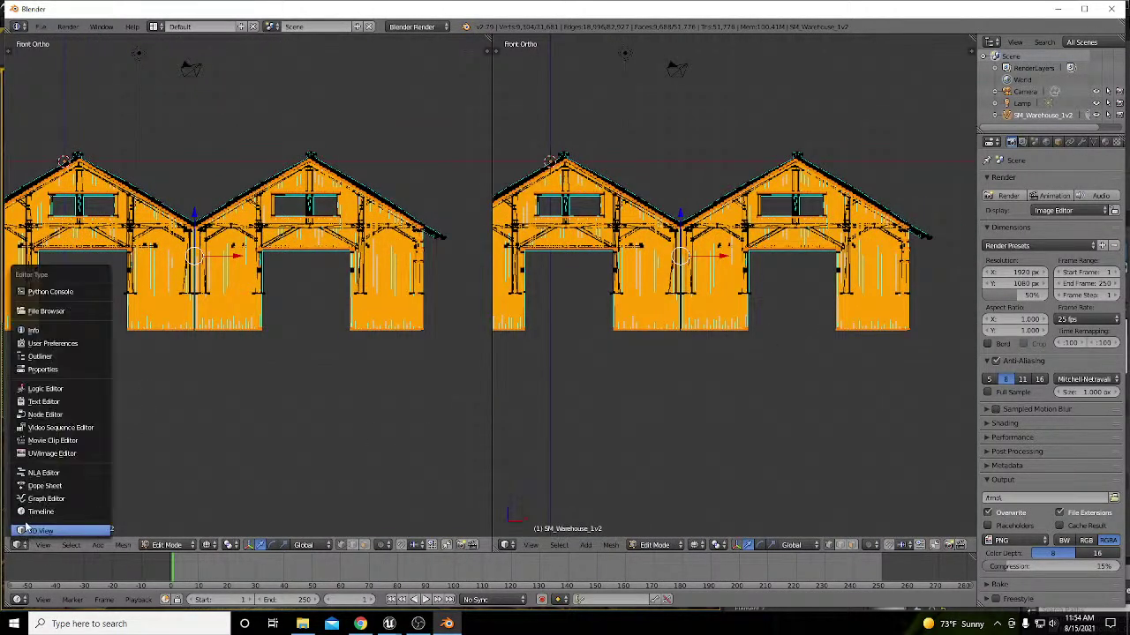
left_click(46, 461)
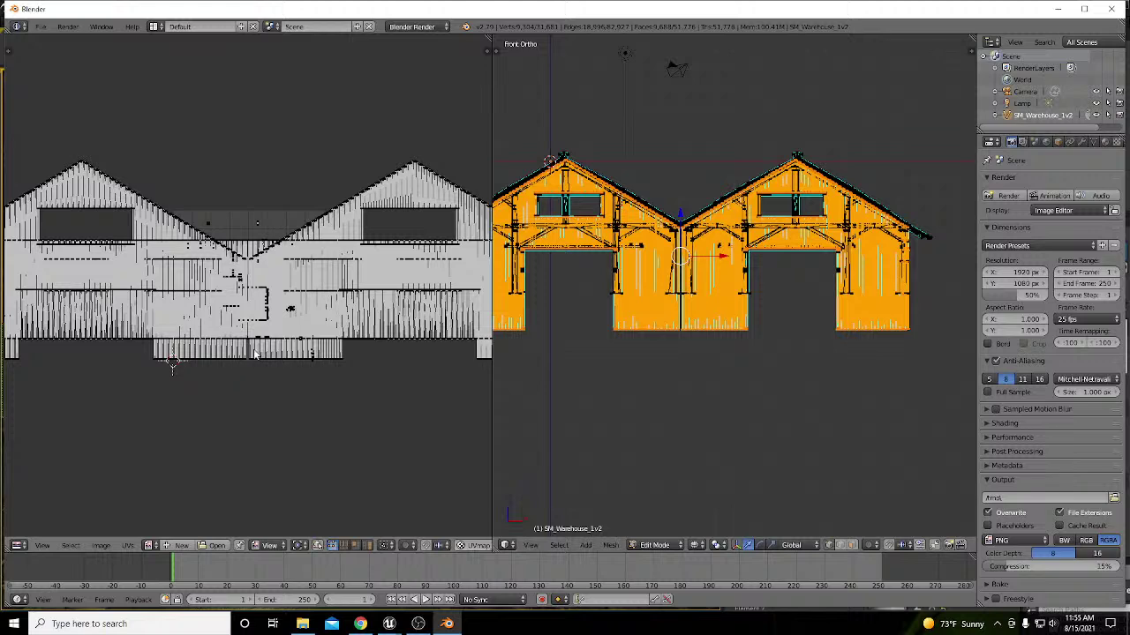
scroll(258, 347, "down", 2)
scroll(264, 351, "down", 1)
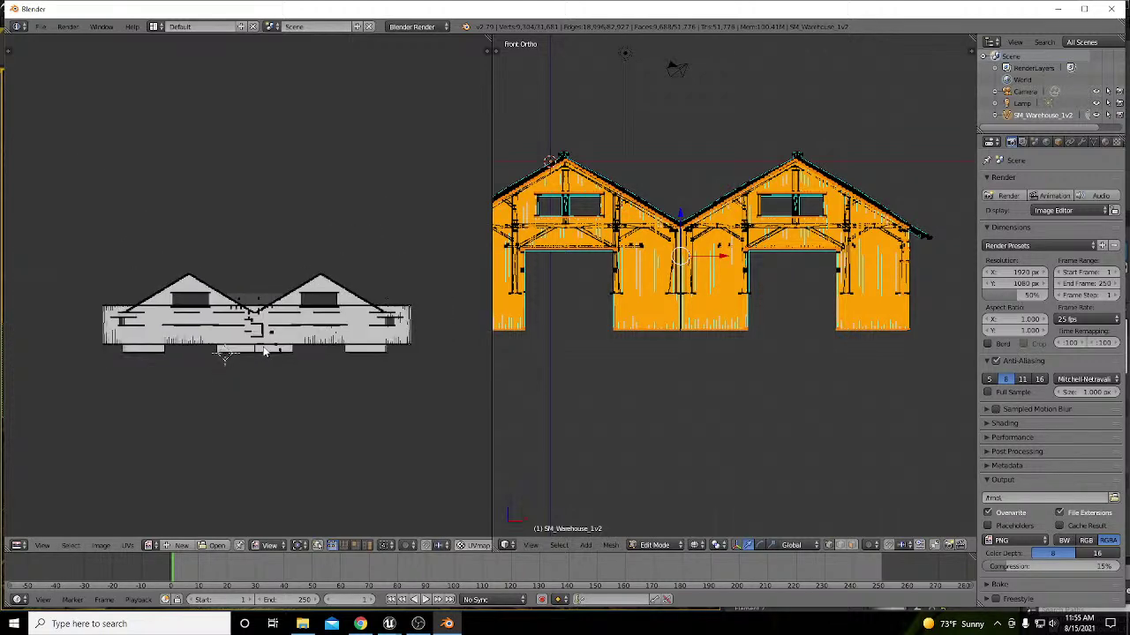
scroll(295, 330, "up", 3)
scroll(324, 395, "up", 4)
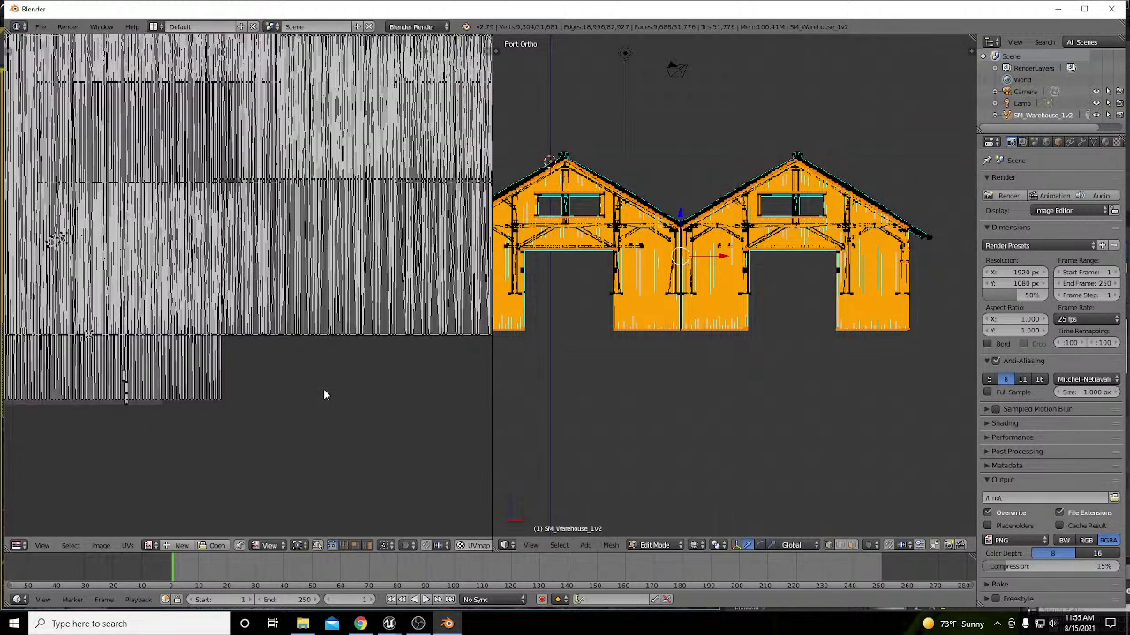
Step: Turn off wireframe display and create a new 1024 by 1024 px UV grid test image for the selected wall faces
key("alt+z")
scroll(830, 281, "up", 8)
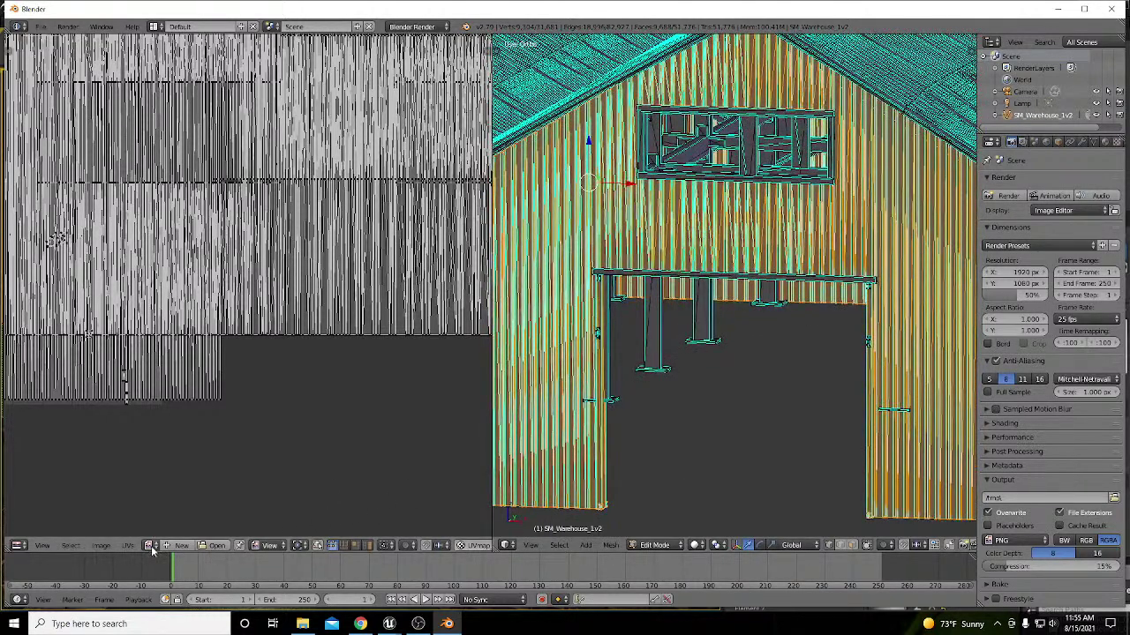
left_click(150, 545)
left_click(181, 545)
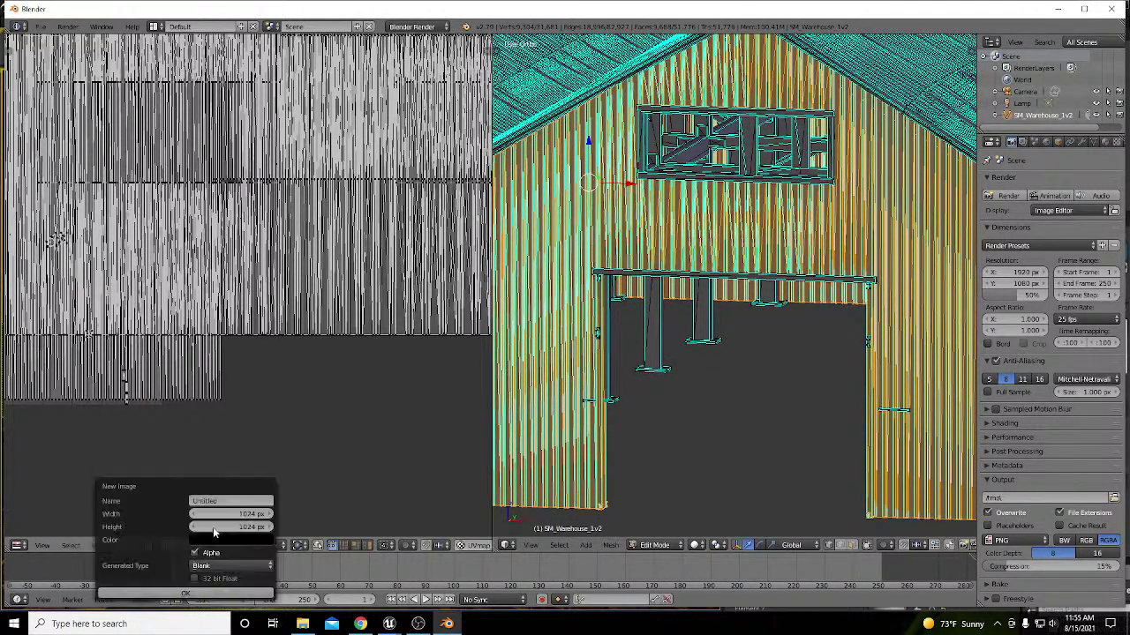
left_click(226, 566)
left_click(227, 534)
left_click(185, 593)
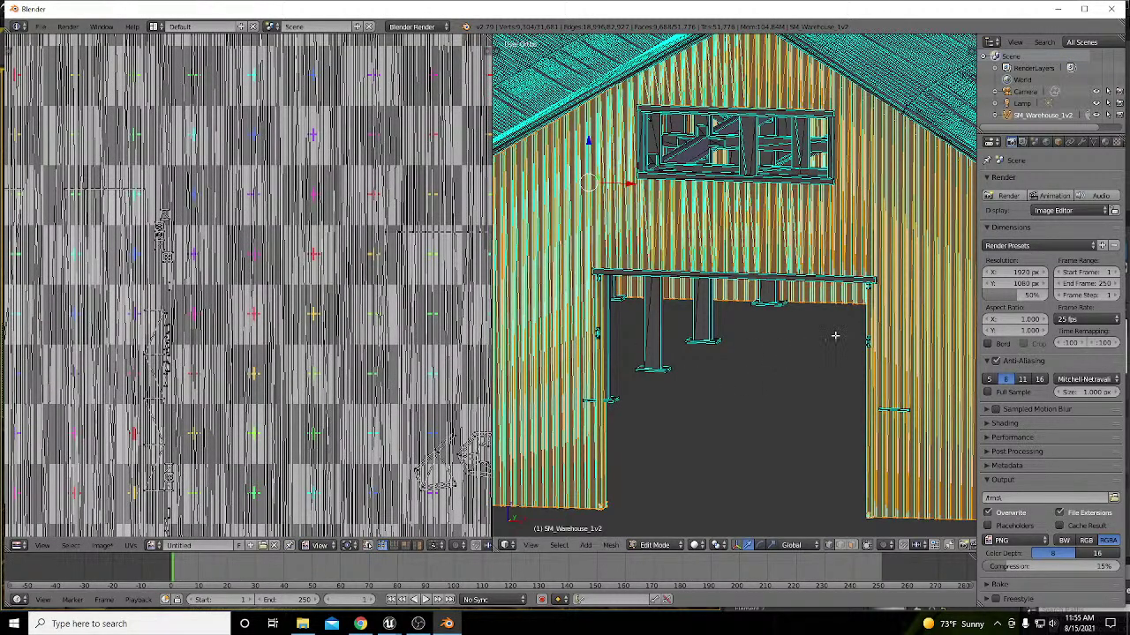
Step: Enable Textured Solid shading in the 3D view to display the grid image on the walls
key("n")
key("n")
scroll(349, 377, "down", 5)
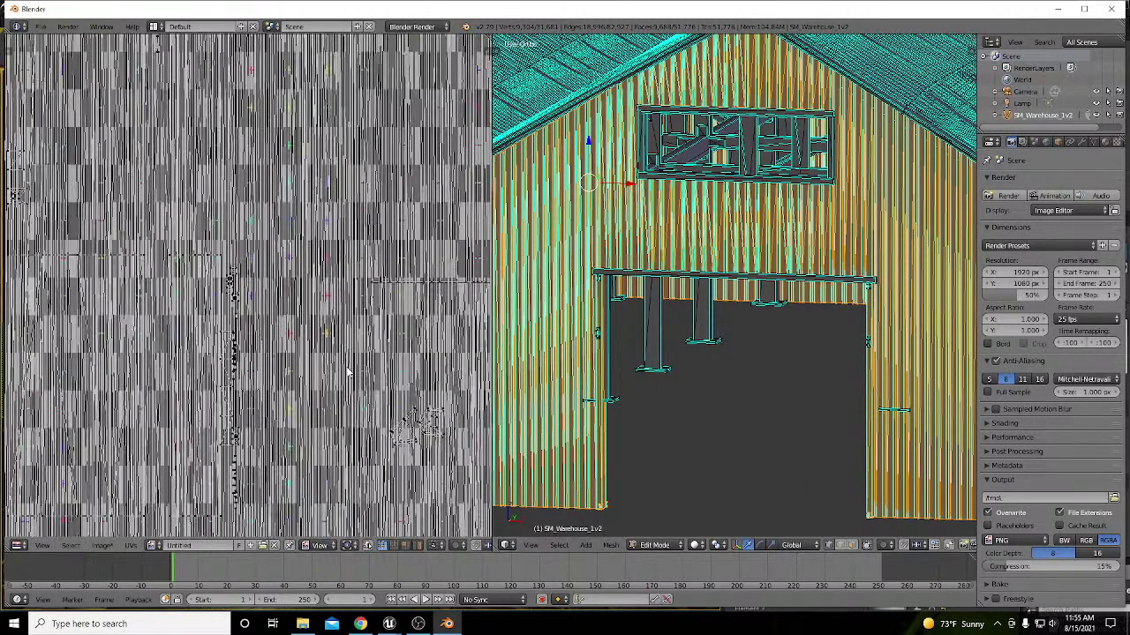
scroll(713, 251, "up", 5)
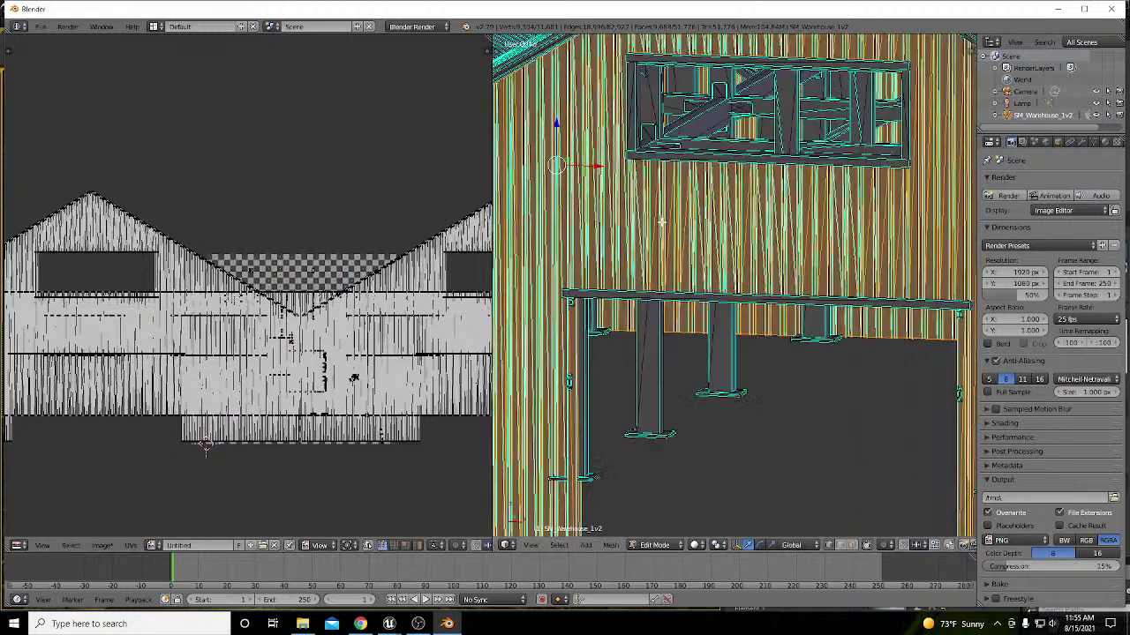
key("n")
scroll(917, 367, "down", 2)
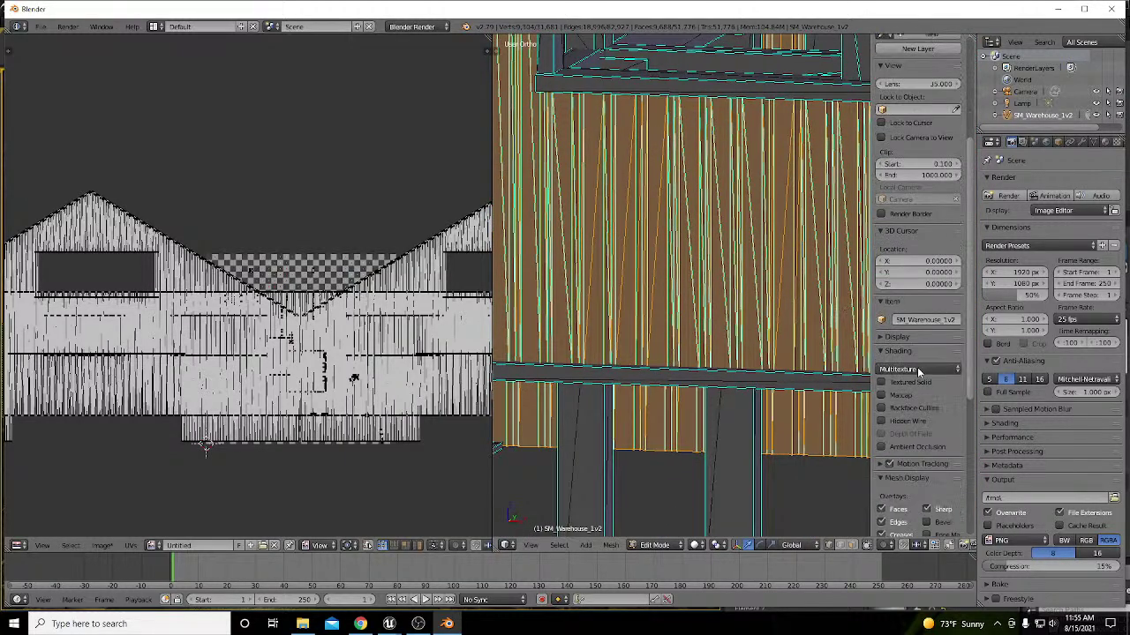
left_click(901, 382)
key("n")
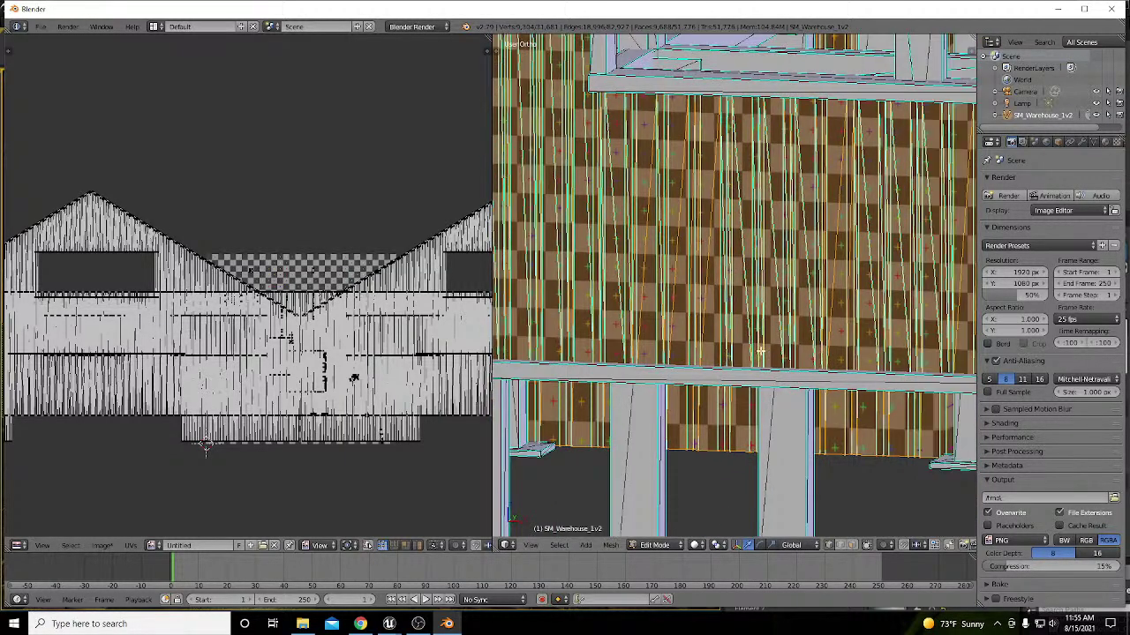
Step: Inspect the checker pattern on the extended walls in Object Mode for stretching, and return to Edit Mode
scroll(766, 352, "down", 4)
scroll(777, 349, "down", 3, "ctrl")
scroll(648, 370, "down", 4)
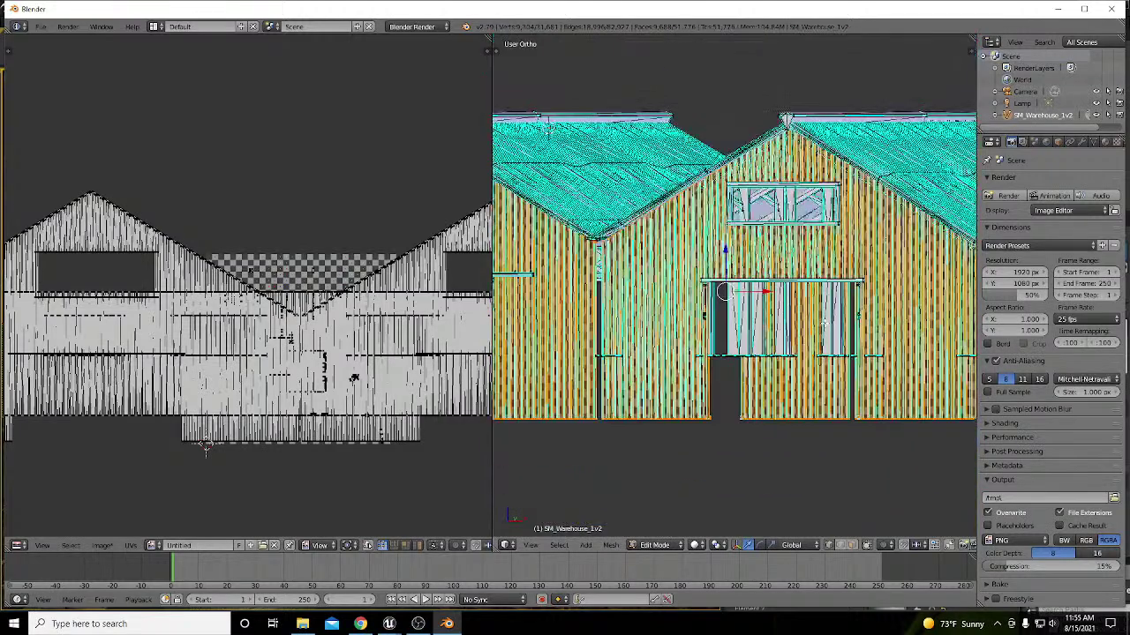
key("Tab")
scroll(648, 370, "up", 6)
scroll(648, 378, "down", 5)
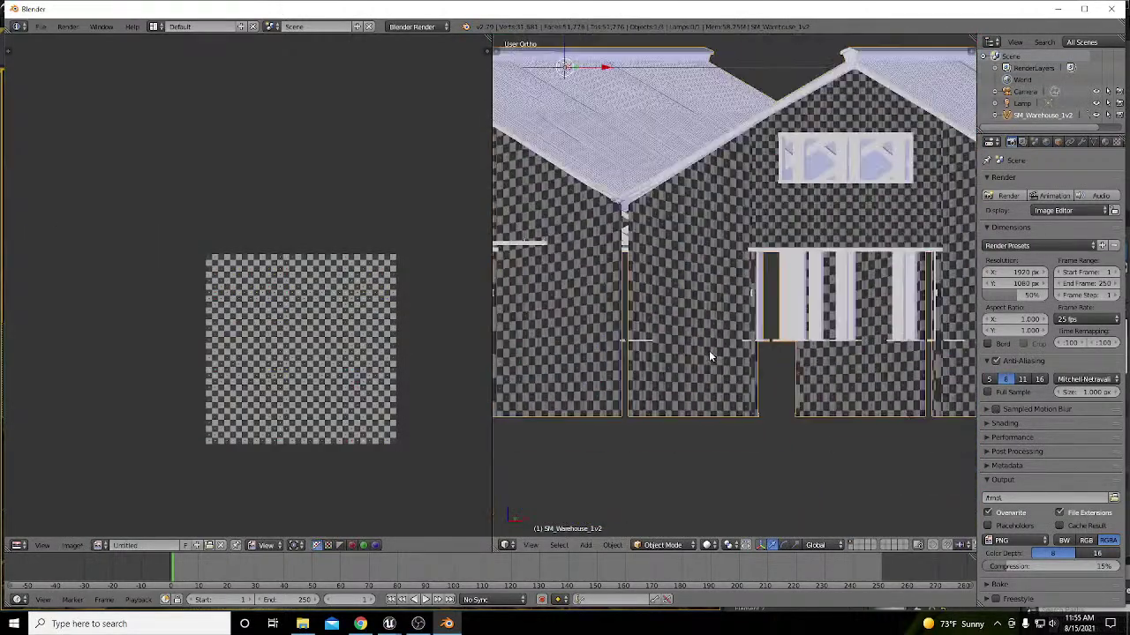
middle_click_drag(708, 350, 748, 351)
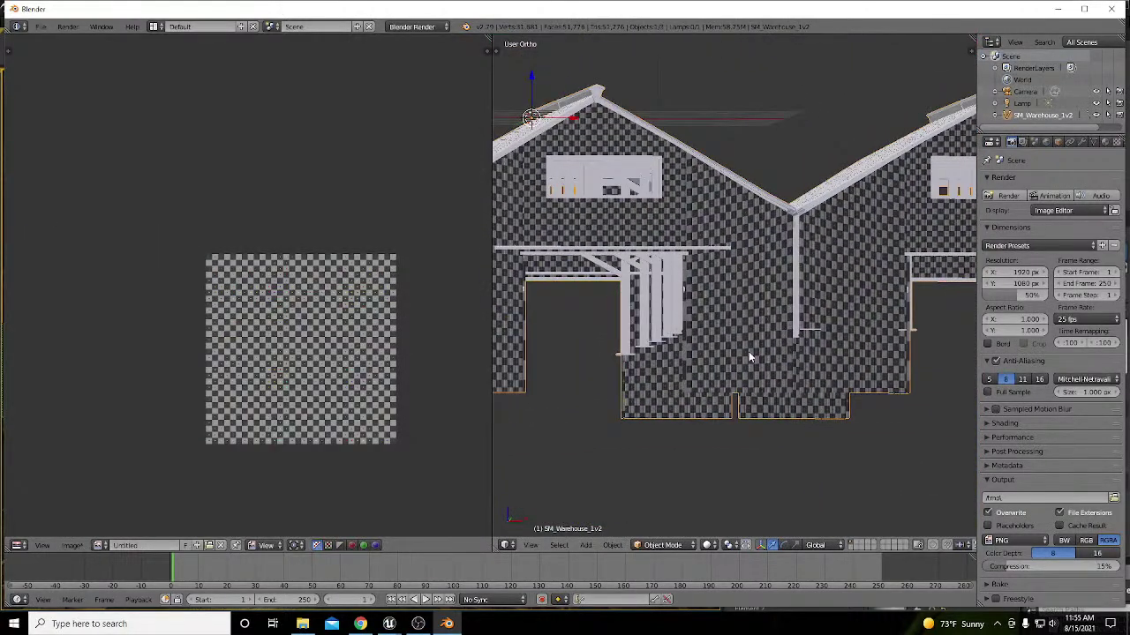
scroll(747, 382, "up", 4)
scroll(746, 381, "down", 4)
key("Tab")
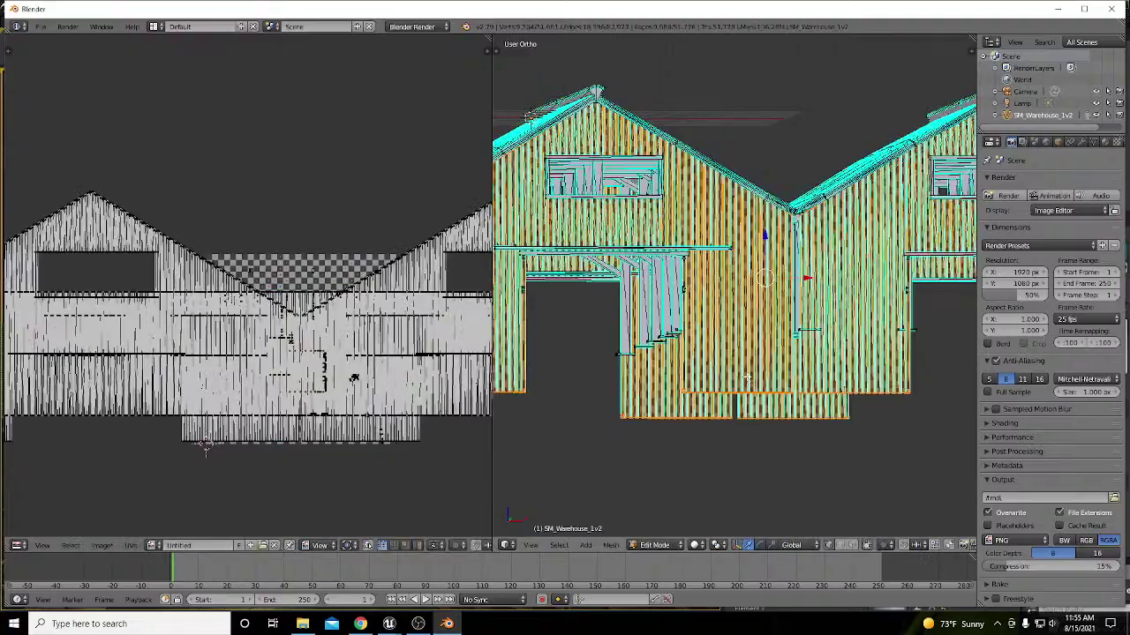
Step: Hide the selected walls and show the remaining posts and roof from the front in a maximized 3D view
middle_click_drag(747, 381, 759, 334)
key("h")
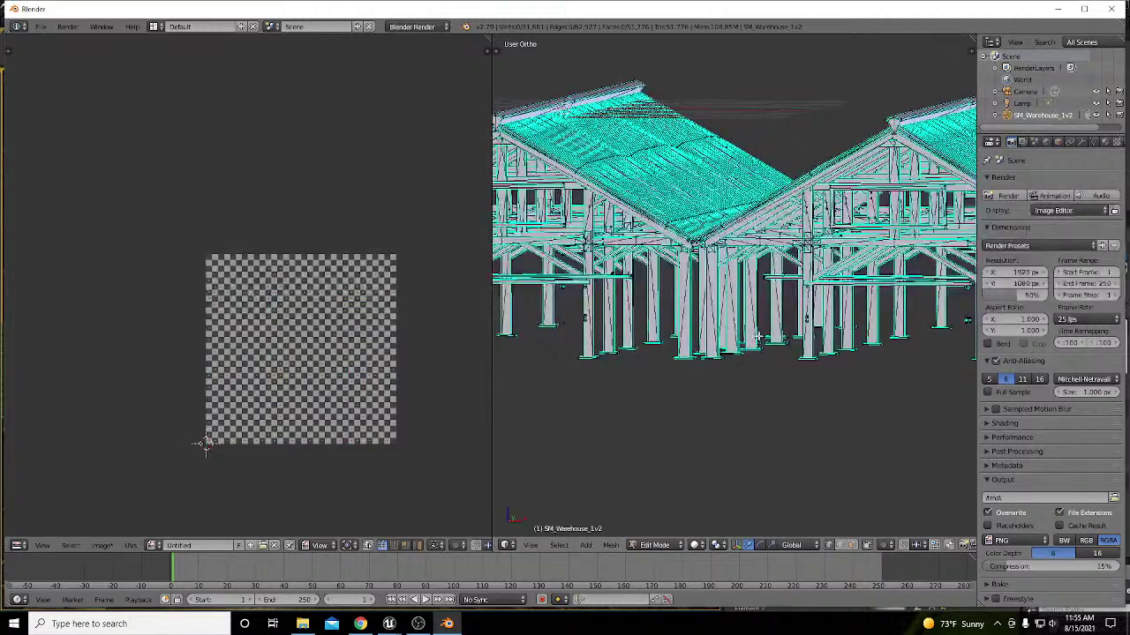
key("KP_1")
key("ctrl+Up")
scroll(759, 336, "down", 3)
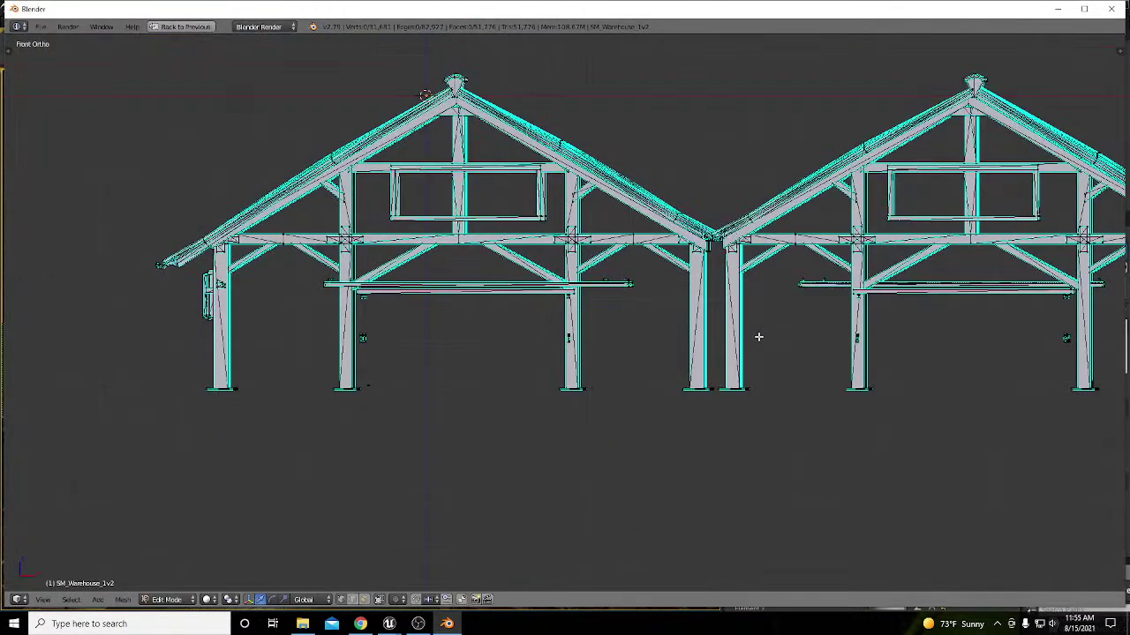
Step: Select the base plates of all the warehouse posts and extend the selection to the linked post geometry
key("b")
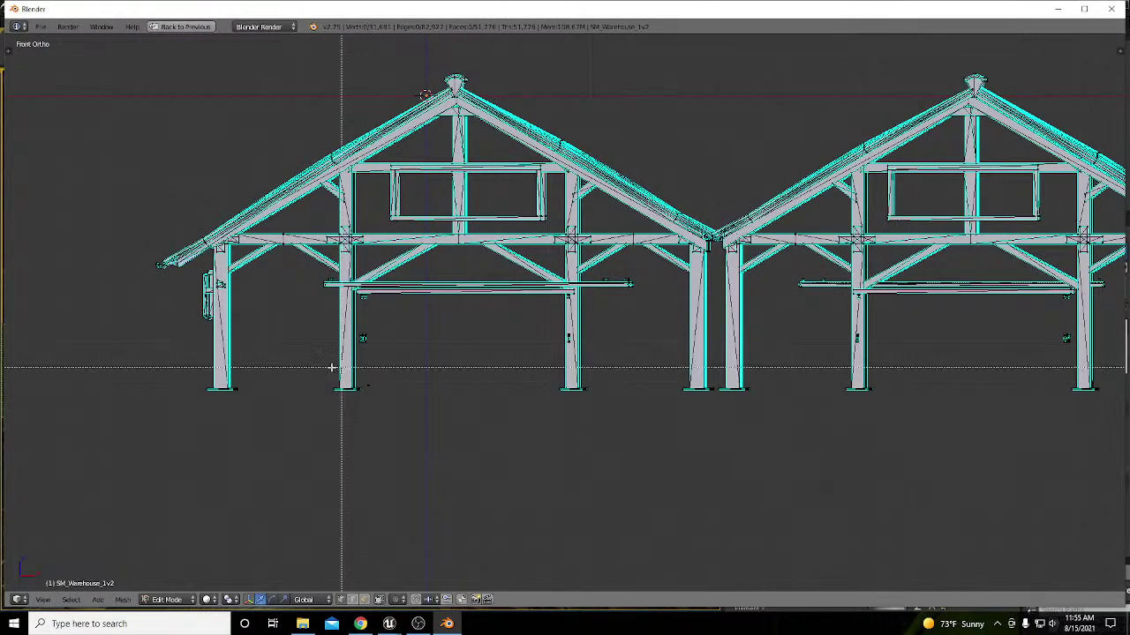
left_click_drag(193, 375, 1107, 429)
scroll(806, 398, "down", 3)
scroll(926, 399, "up", 5)
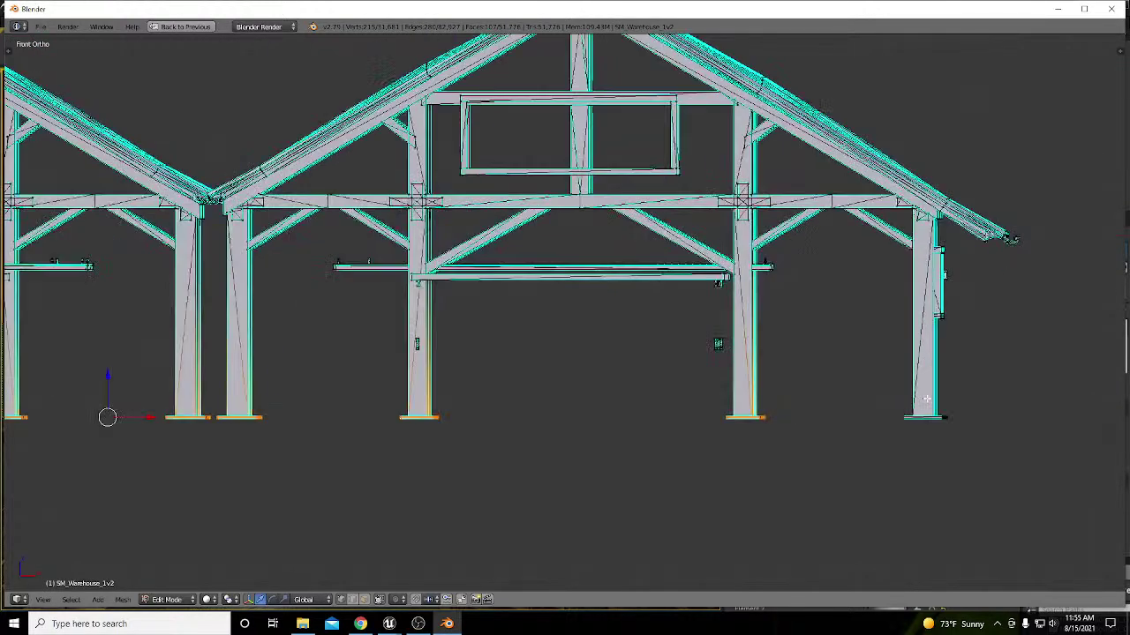
left_click_drag(889, 408, 961, 437)
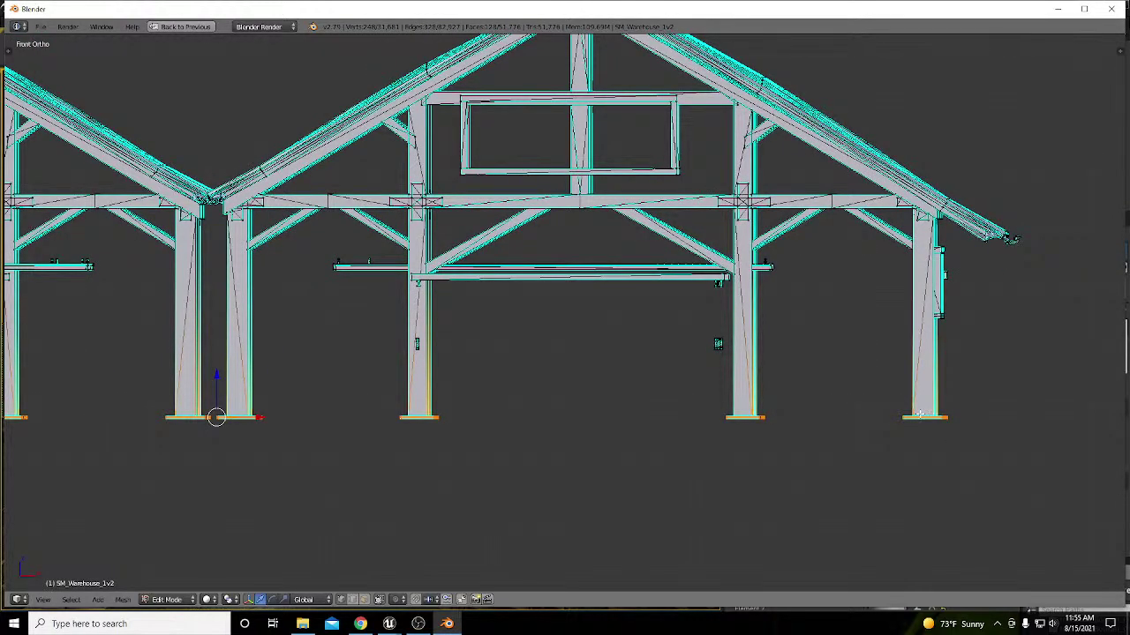
key("ctrl+l")
Step: Examine the selected posts and crossbeams from several angles beneath and around the warehouse roof
middle_click_drag(864, 389, 841, 328)
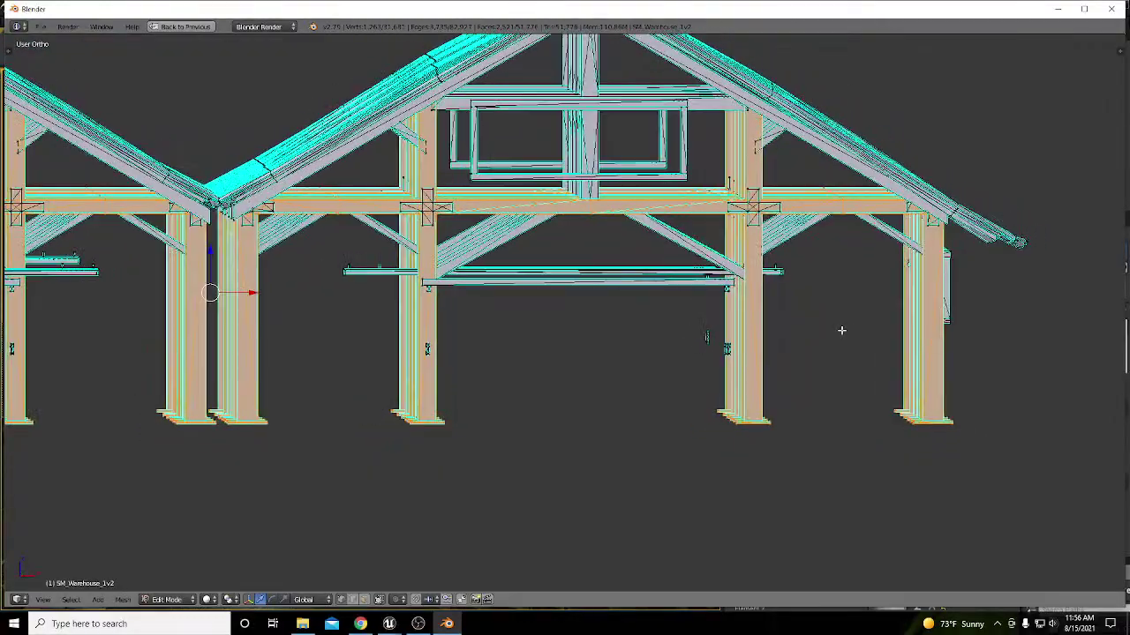
middle_click_drag(844, 333, 1091, 212)
middle_click_drag(836, 302, 768, 361)
scroll(944, 323, "down", 5)
scroll(711, 373, "up", 6)
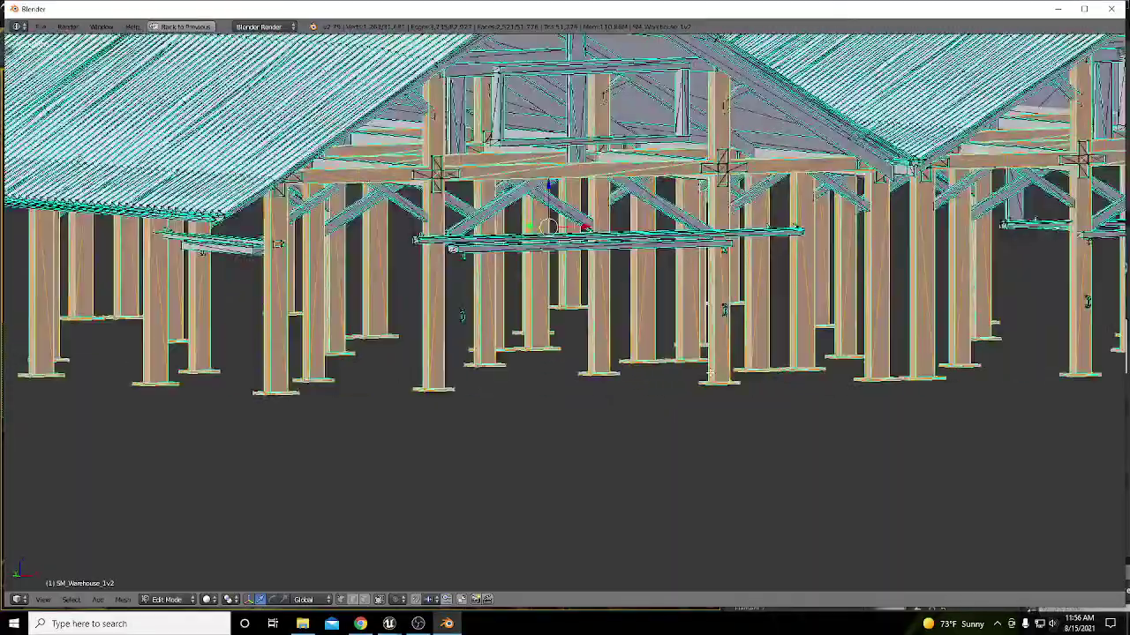
scroll(710, 372, "down", 4)
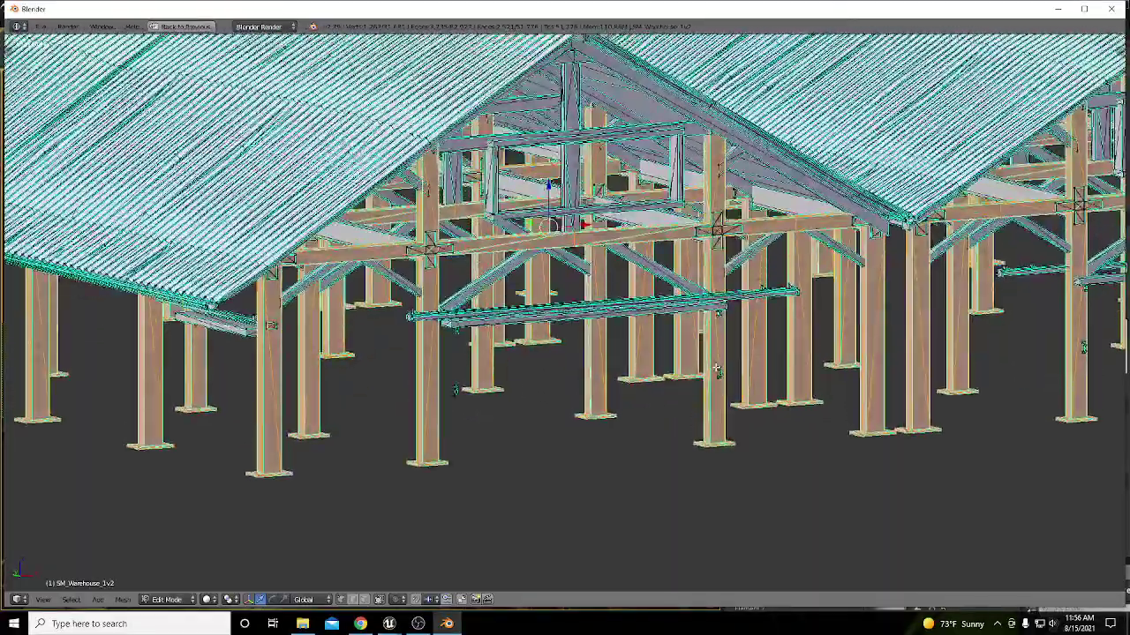
scroll(713, 367, "up", 3)
middle_click_drag(714, 368, 704, 365)
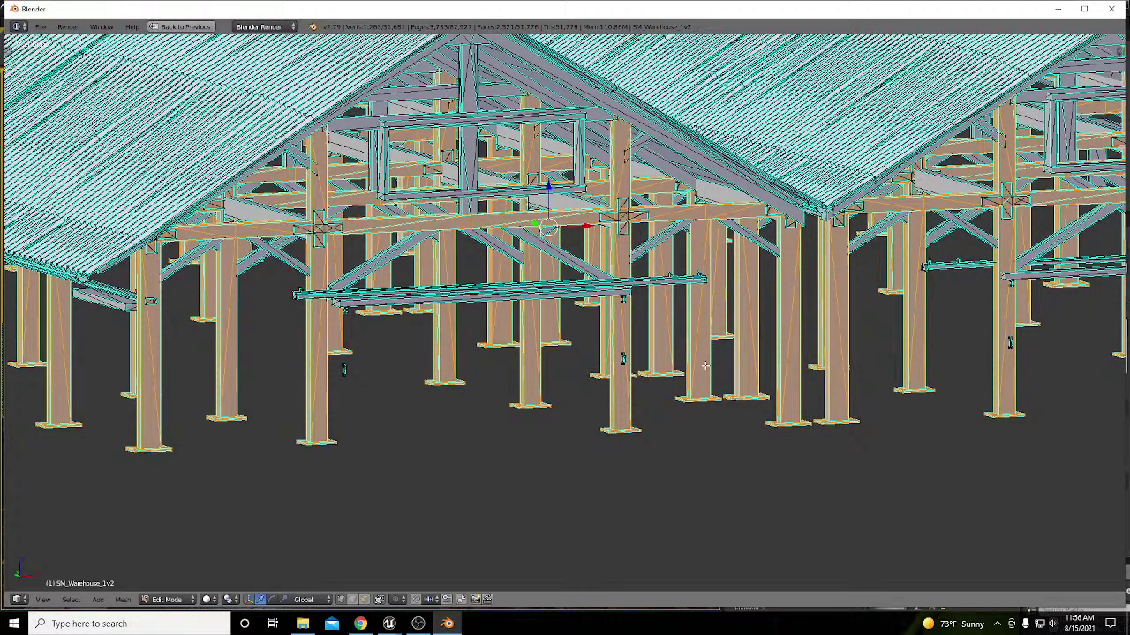
Step: Switch to Unreal Editor and delete the metal walkway beam spanning the two pillars in front of the green machine
mouse_move(389, 624)
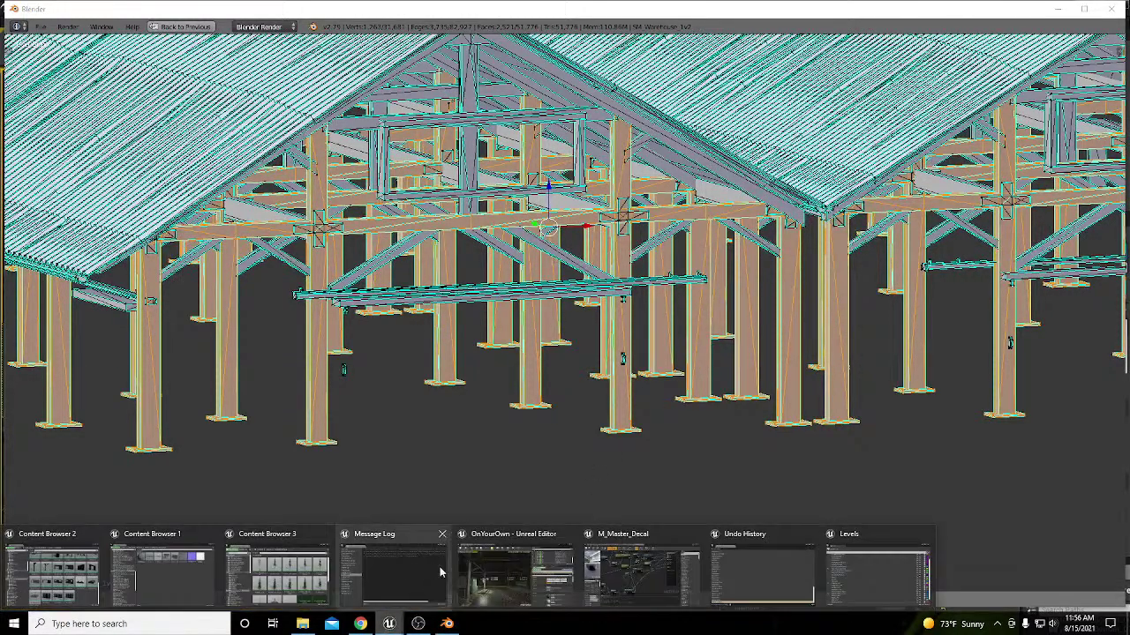
left_click(477, 574)
right_click_drag(499, 401, 364, 378)
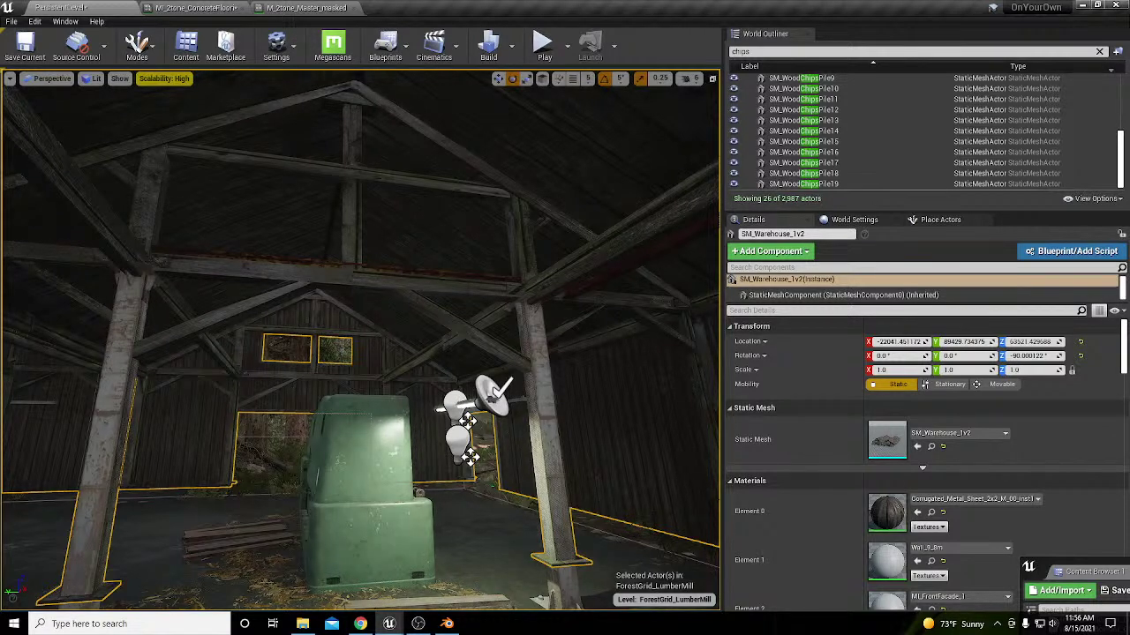
left_click(392, 271)
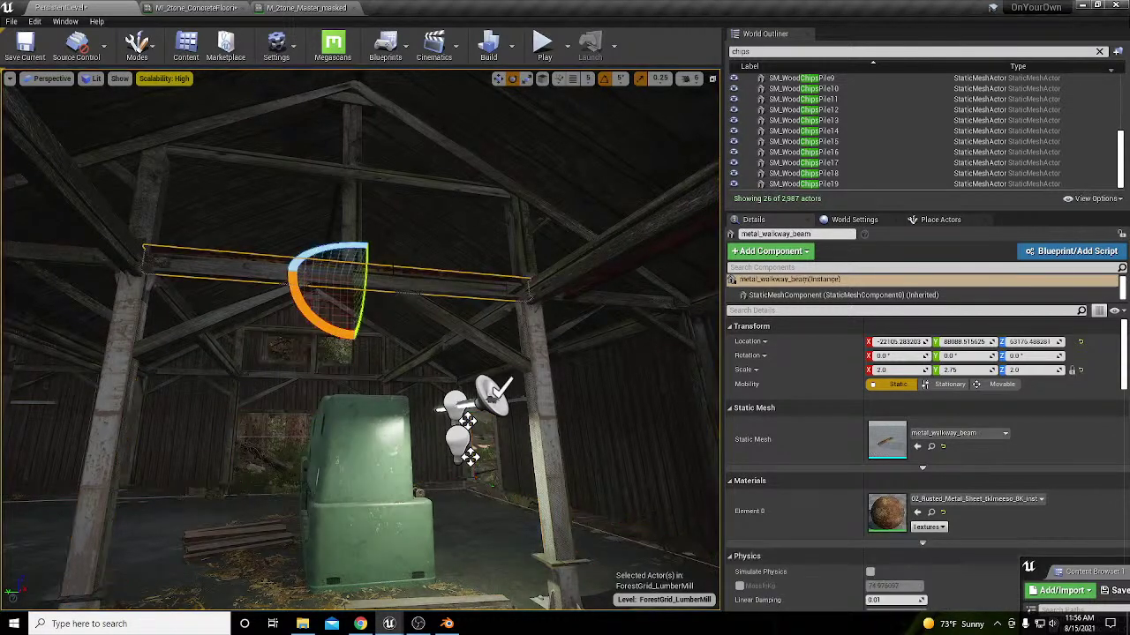
key("Delete")
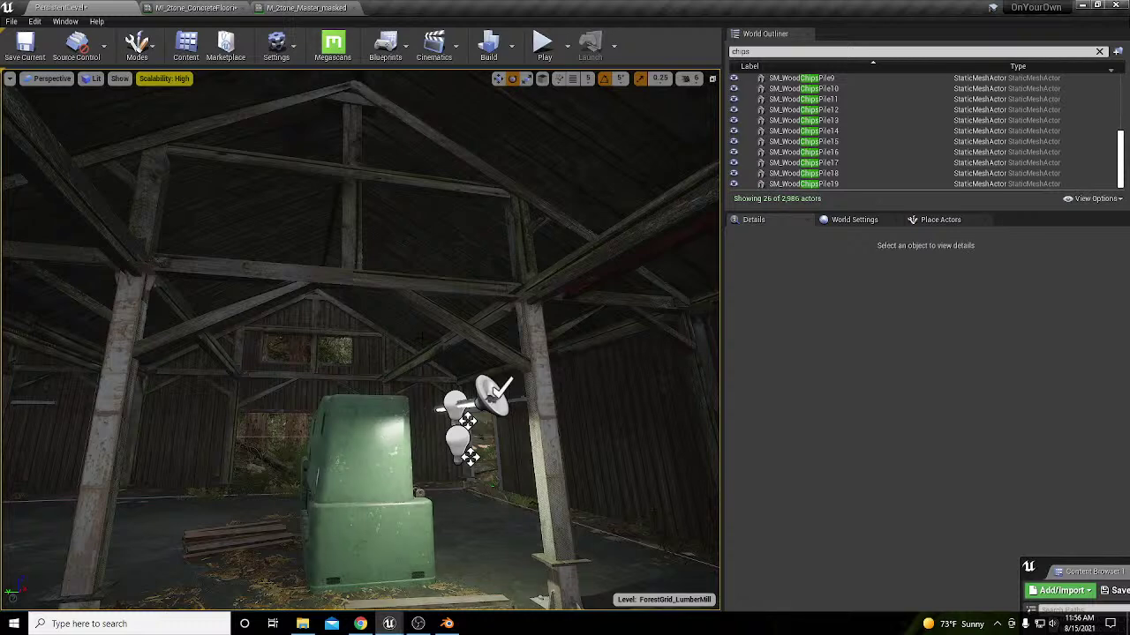
Step: Delete the two other metal walkway beams running along the timber crossbeams around the machine area
right_click_drag(442, 367, 671, 375)
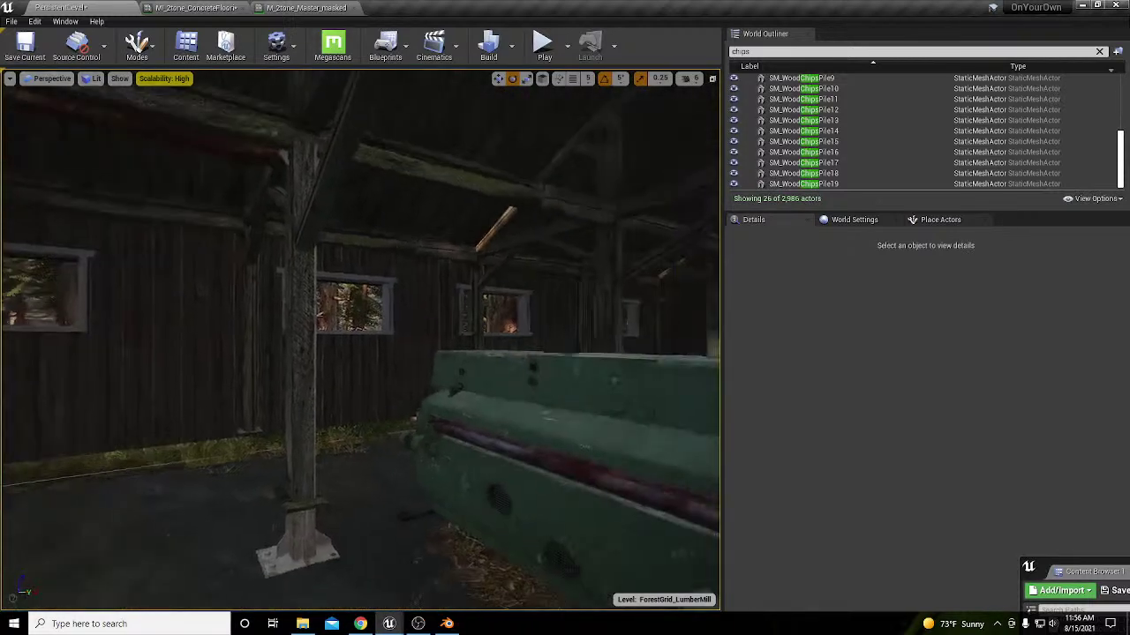
right_click_drag(442, 367, 684, 331)
key("ctrl+z")
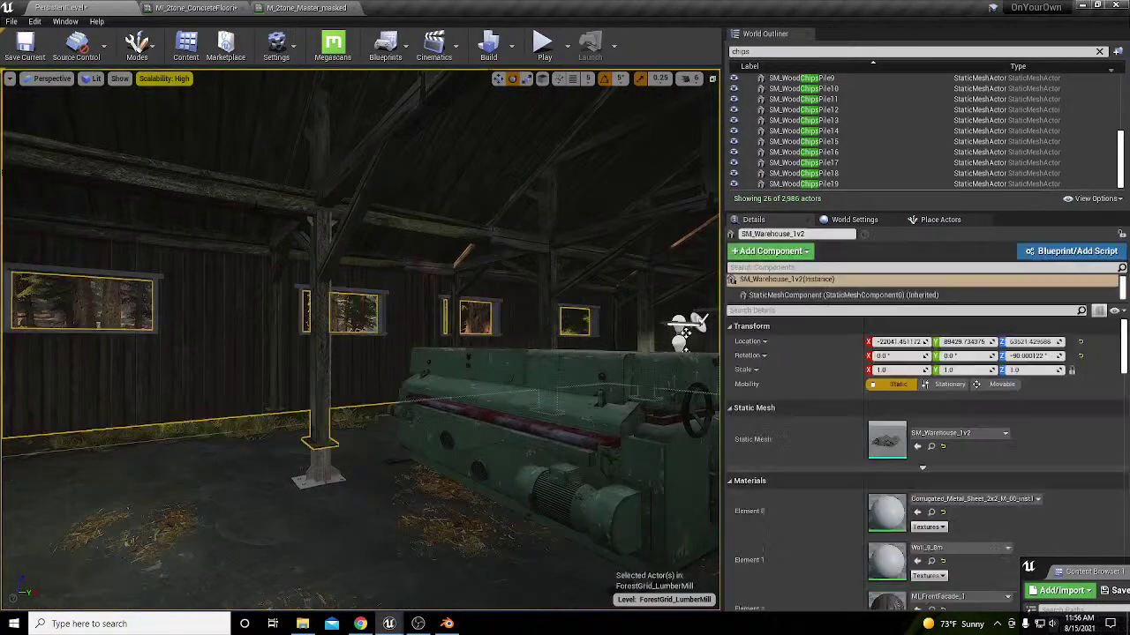
right_click_drag(442, 367, 530, 367)
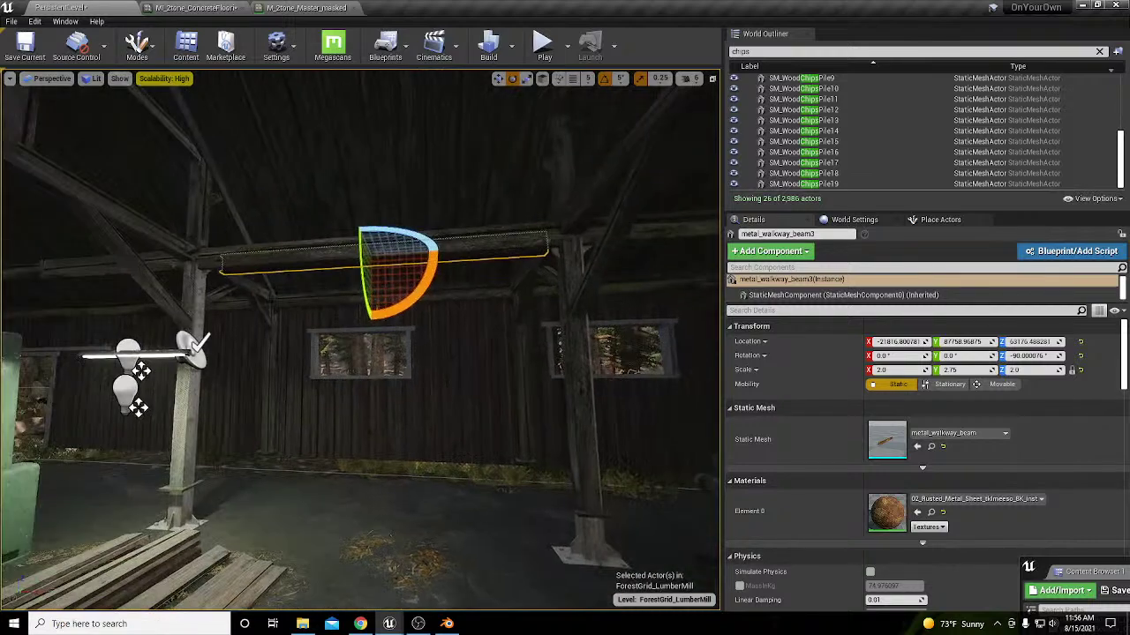
key("Delete")
right_click_drag(442, 367, 353, 371)
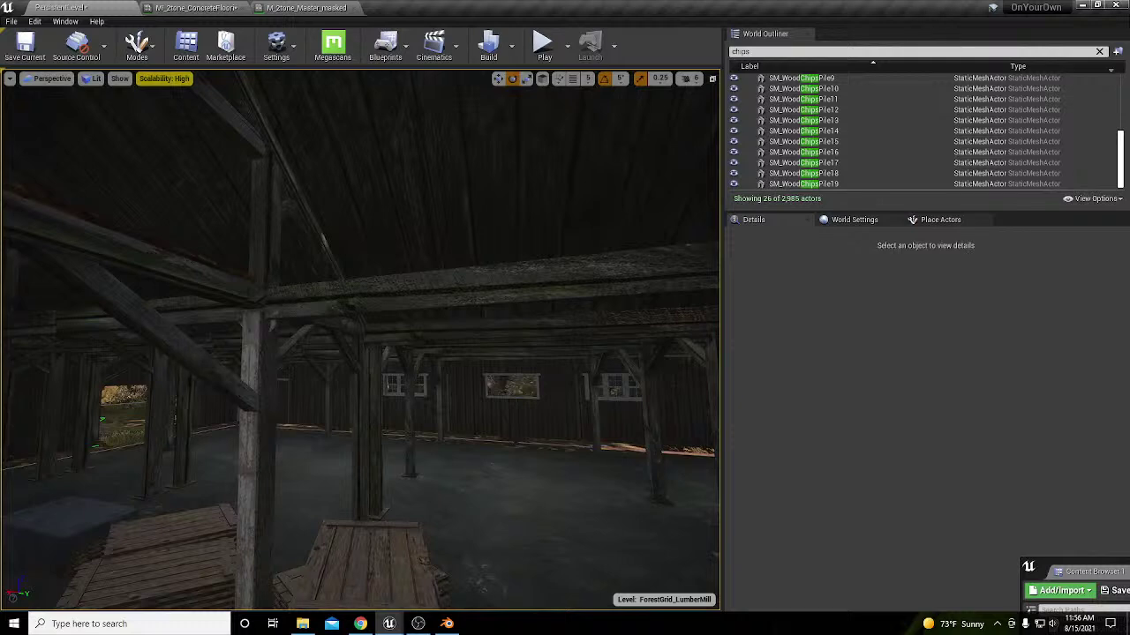
left_click(97, 221)
key("Delete")
Step: Take the messy wood stack's Wooden_Panel_2x2_M_00_inst as the source material and select the warehouse mesh to receive it
right_click_drag(97, 221, 216, 230)
mouse_move(316, 370)
right_mouse_down()
mouse_move(365, 410)
mouse_move(373, 434)
mouse_move(371, 340)
mouse_move(318, 372)
mouse_move(346, 369)
mouse_move(344, 353)
mouse_move(308, 333)
mouse_move(298, 360)
mouse_move(311, 363)
right_mouse_up()
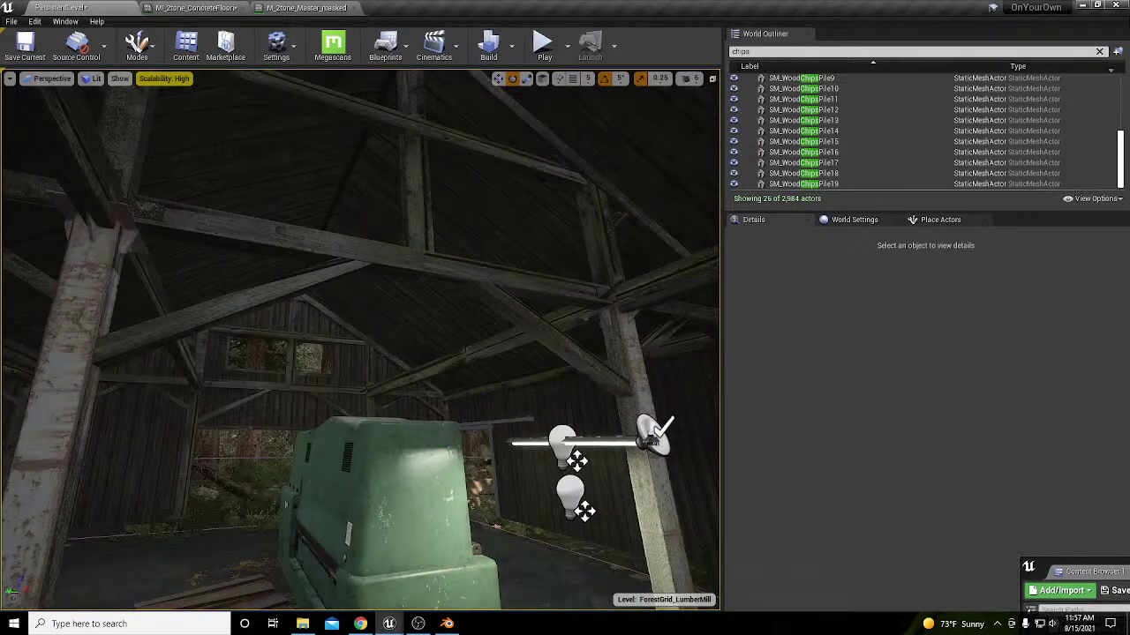
left_click(339, 249)
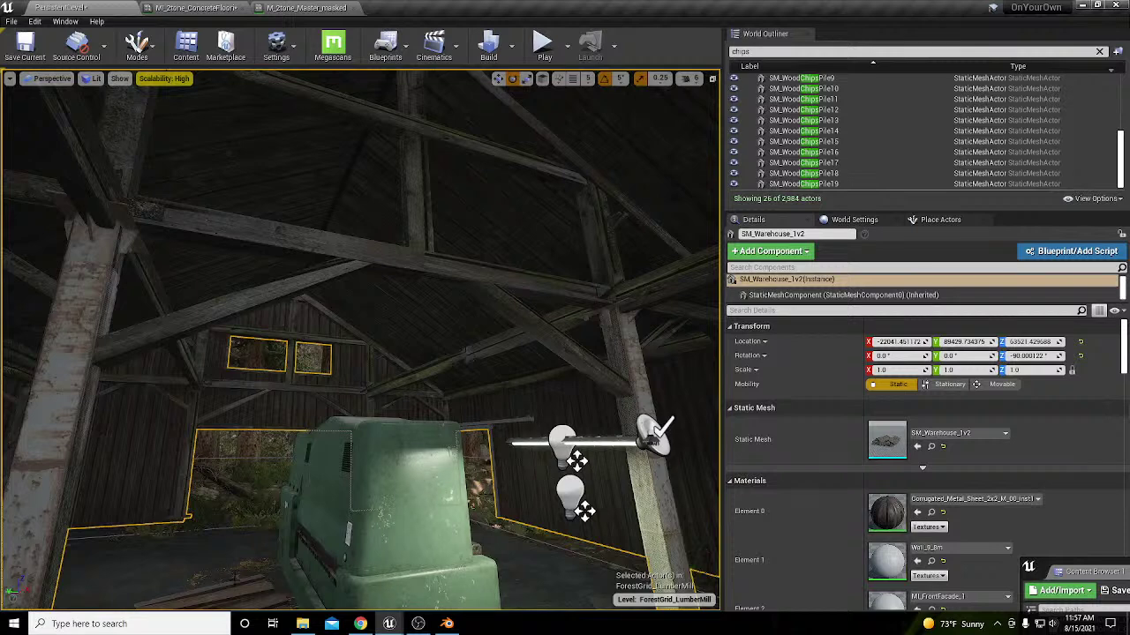
left_click(231, 583)
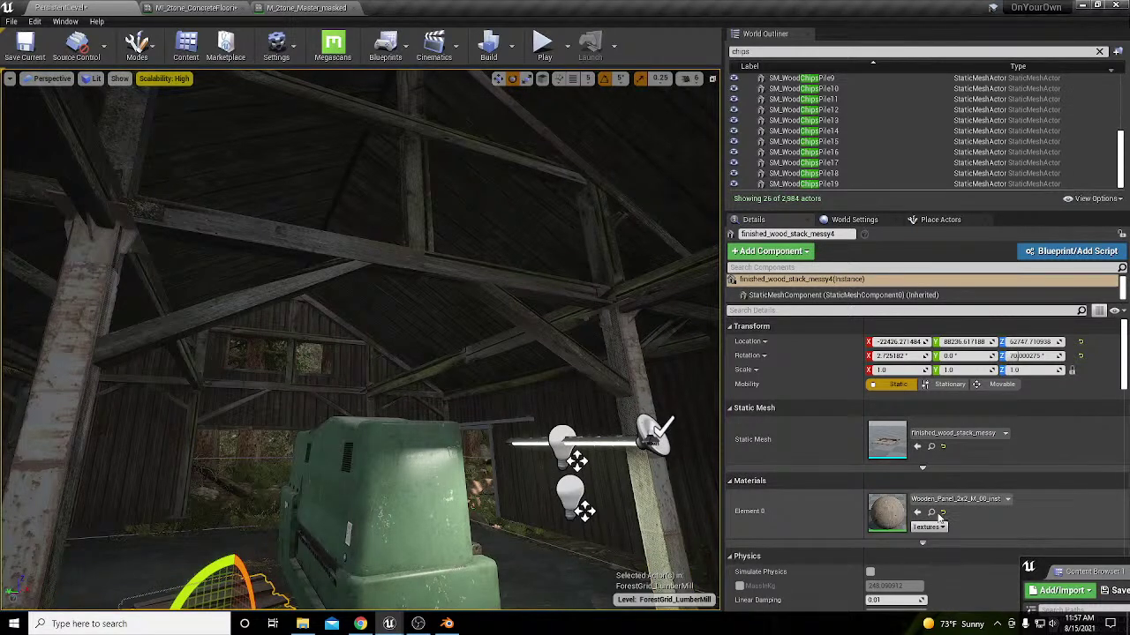
left_click(535, 288)
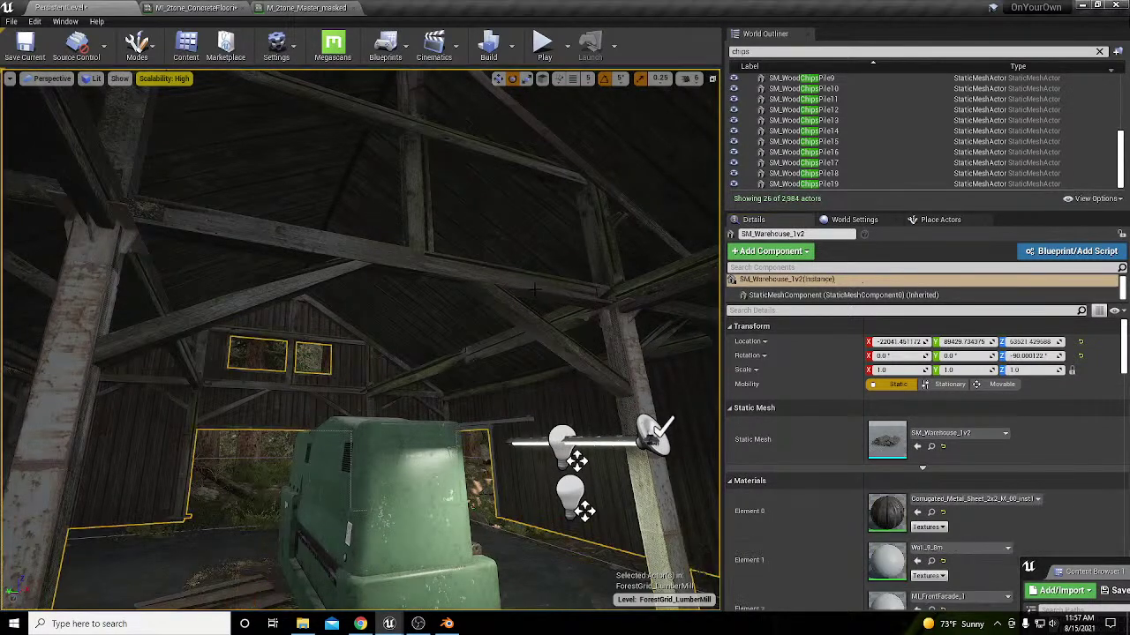
Step: Assign Wooden_Panel_2x2_M_00_inst to material Elements 3, 4 and 10 of the warehouse
scroll(1003, 508, "down", 5)
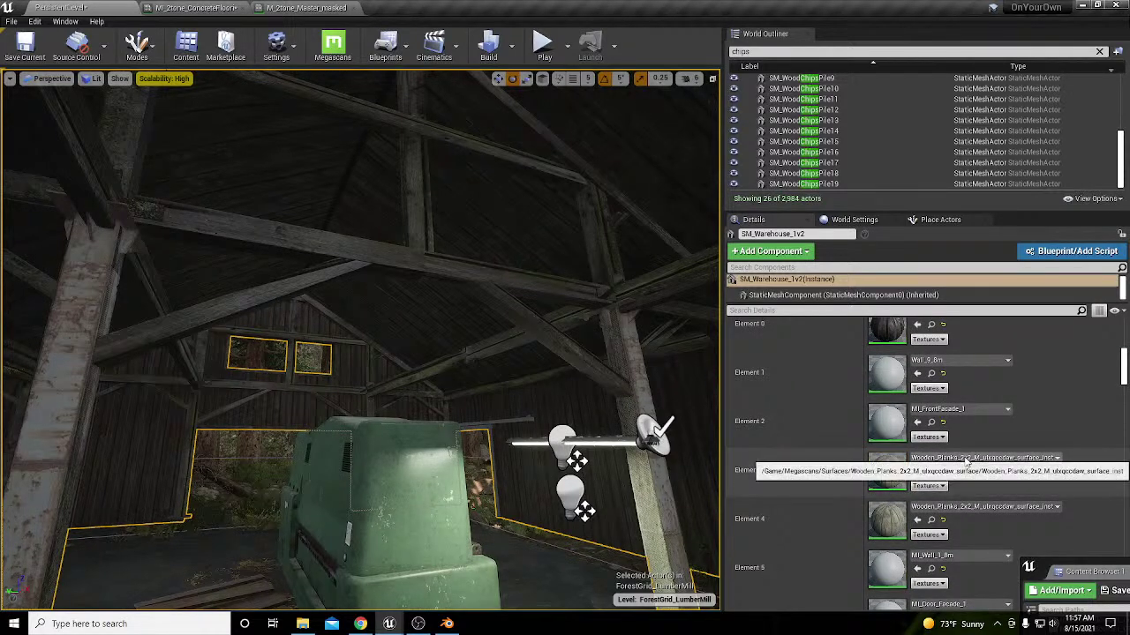
left_click(917, 470)
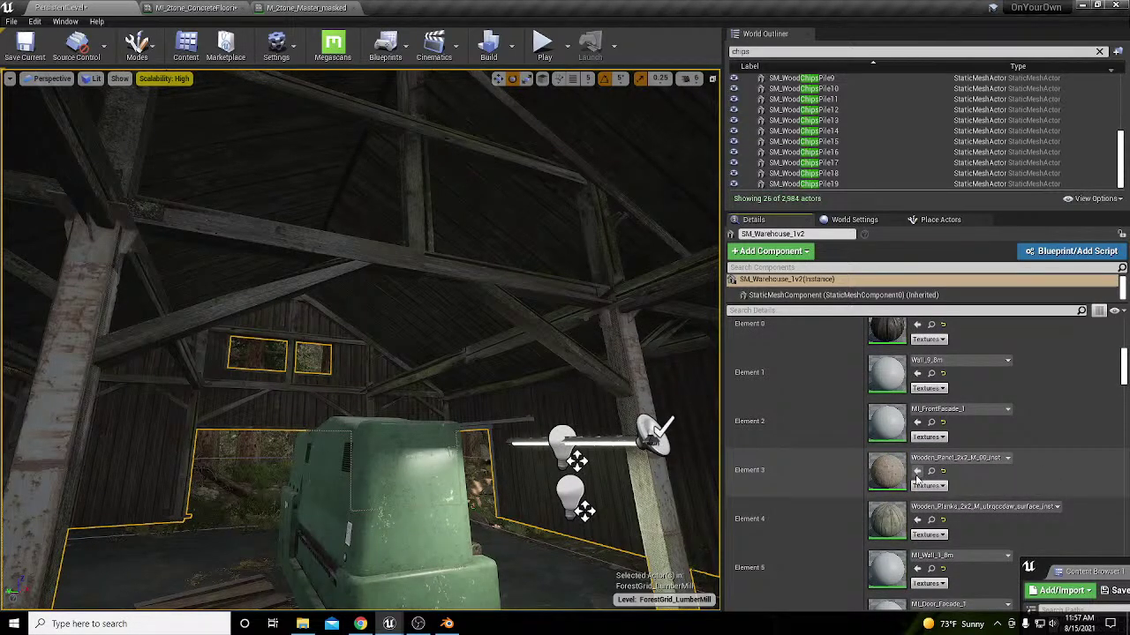
left_click(917, 521)
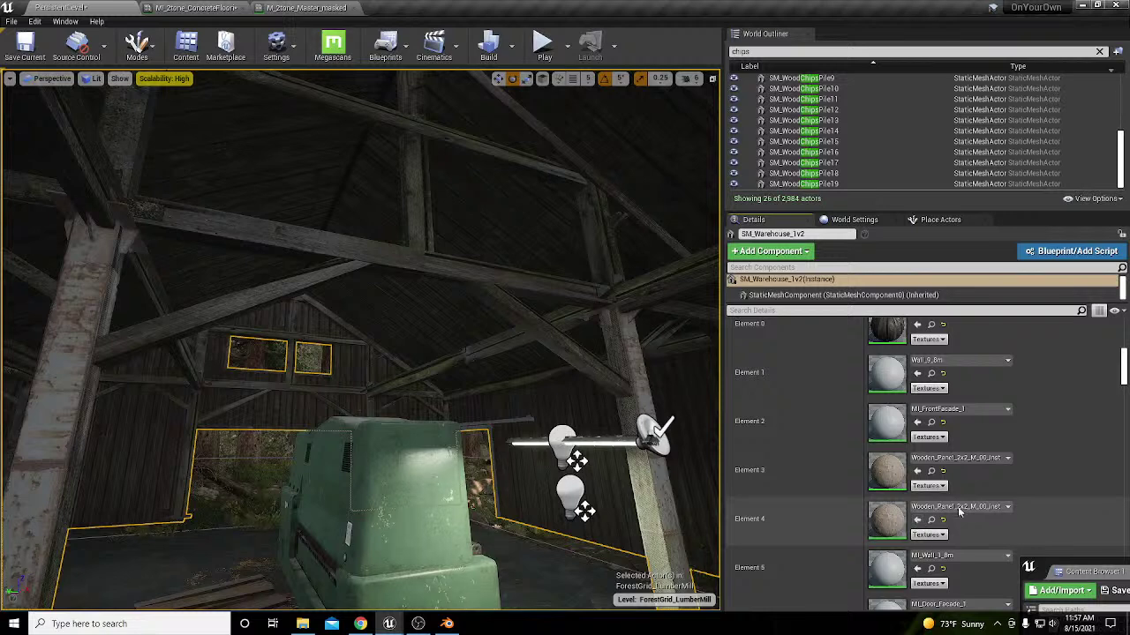
scroll(964, 510, "down", 3)
scroll(964, 509, "down", 3)
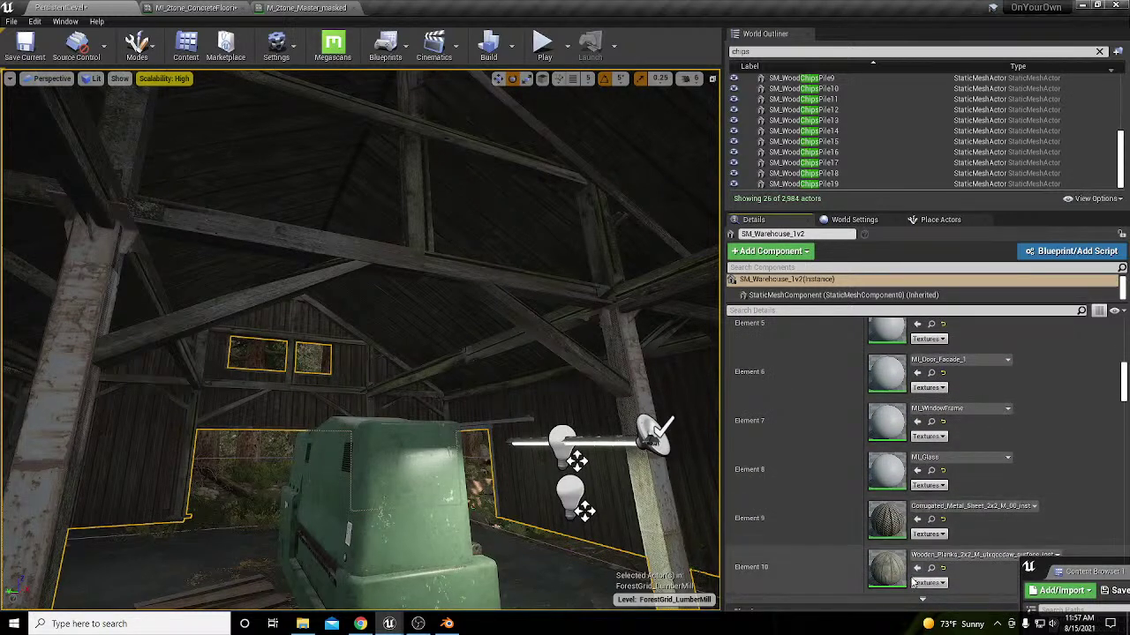
left_click(917, 570)
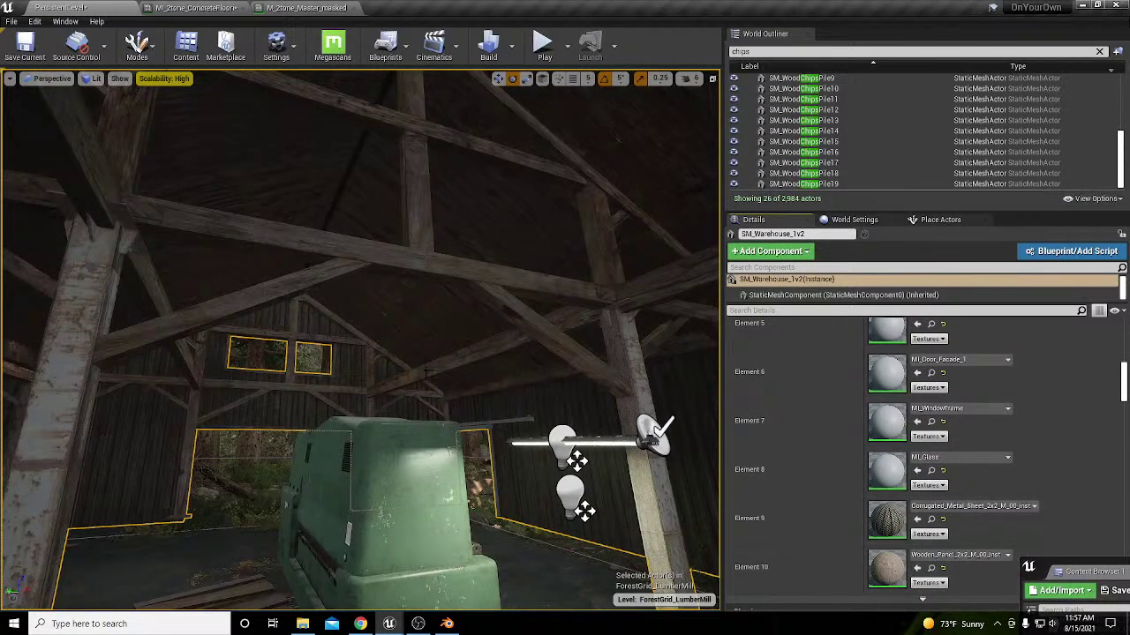
right_click_drag(646, 447, 665, 442)
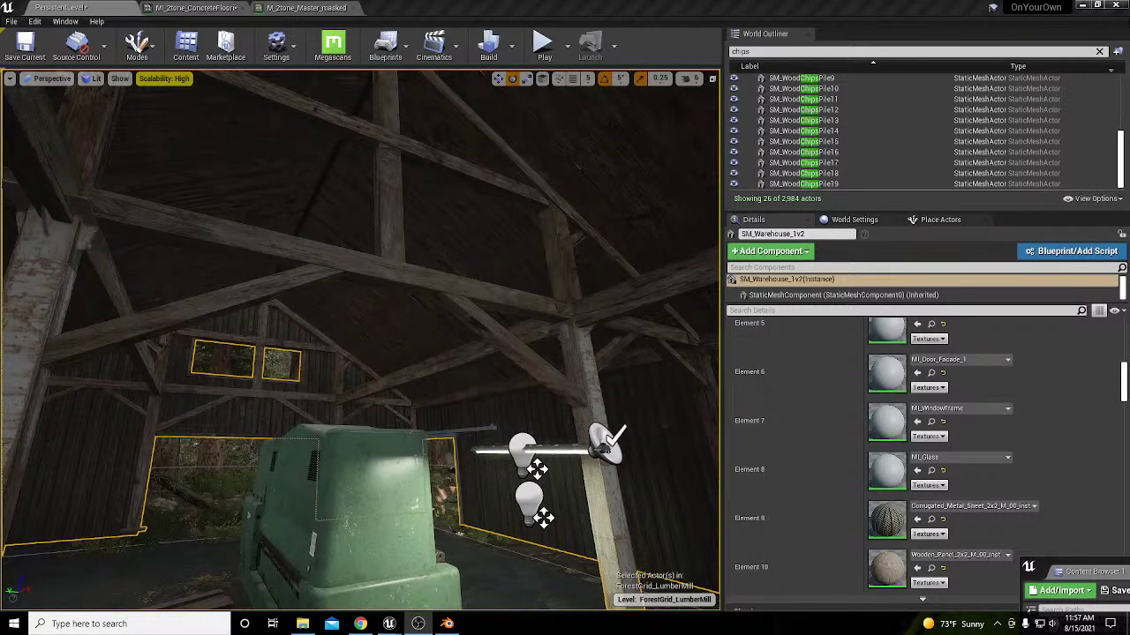
key("XF86AudioLowerVolume")
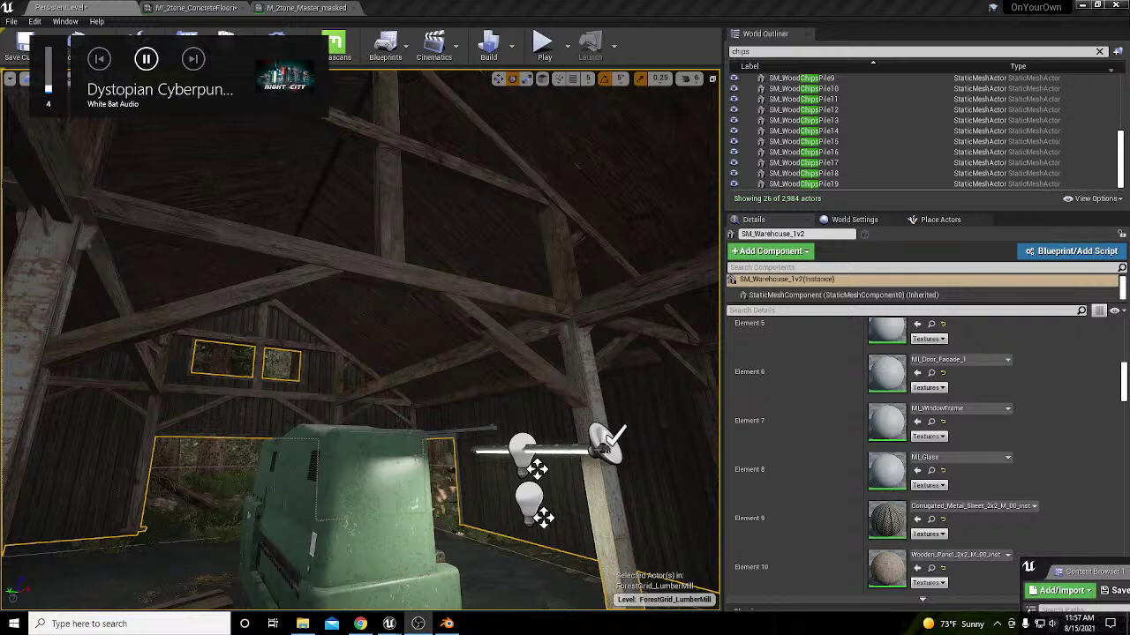
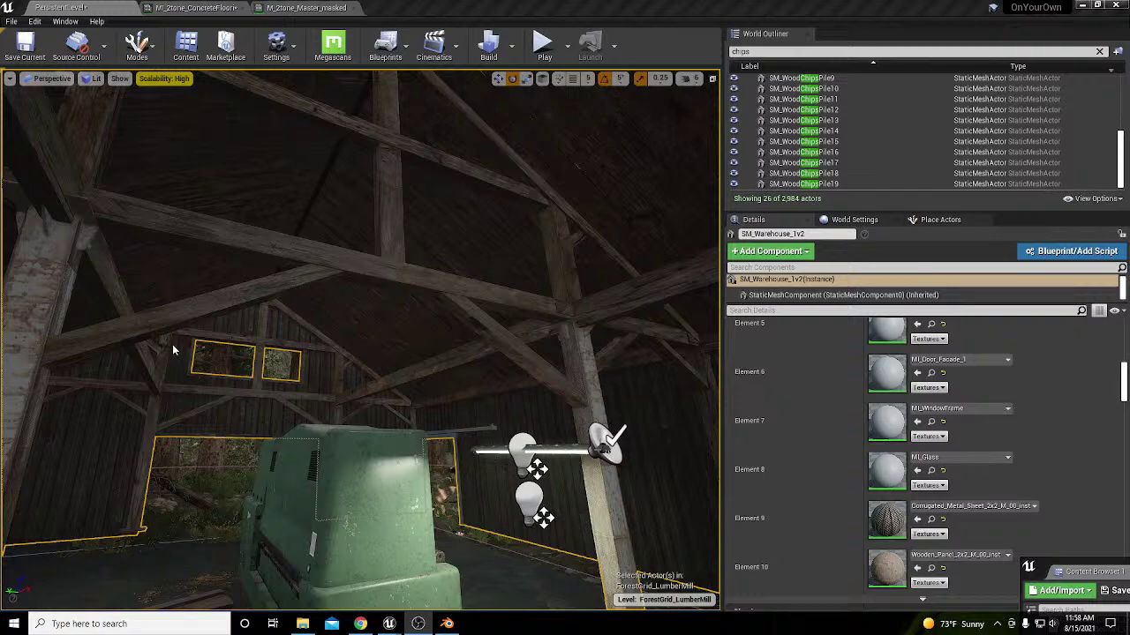
Step: Try hiding the warehouse around the green machine, and undo the hide
right_click_drag(361, 340, 297, 460)
key("s")
key("w")
key("s")
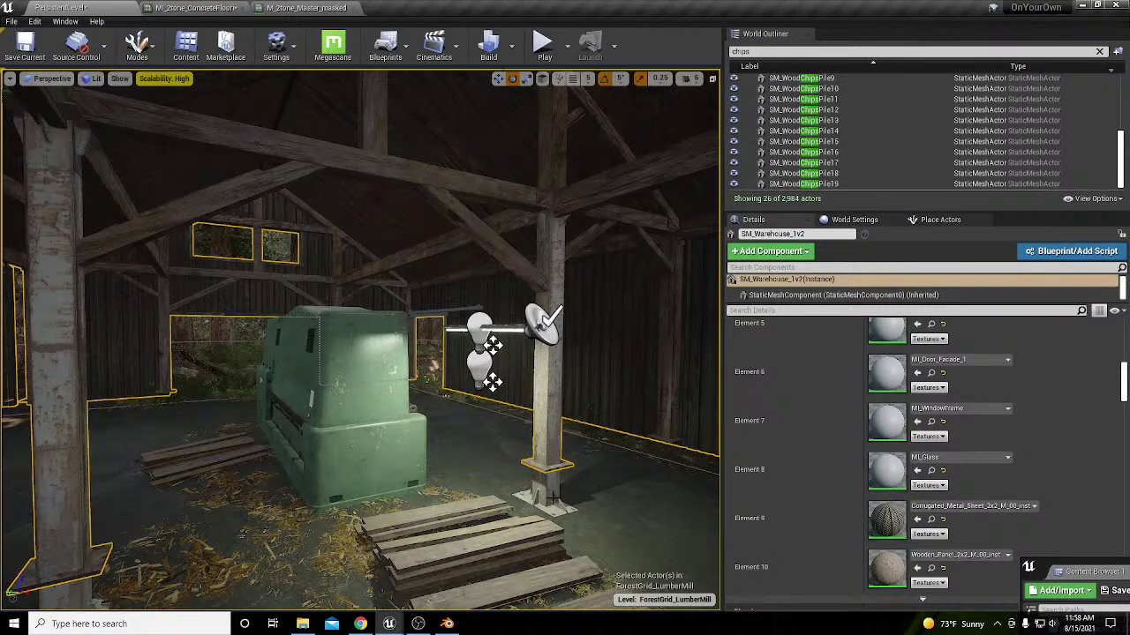
key("Delete")
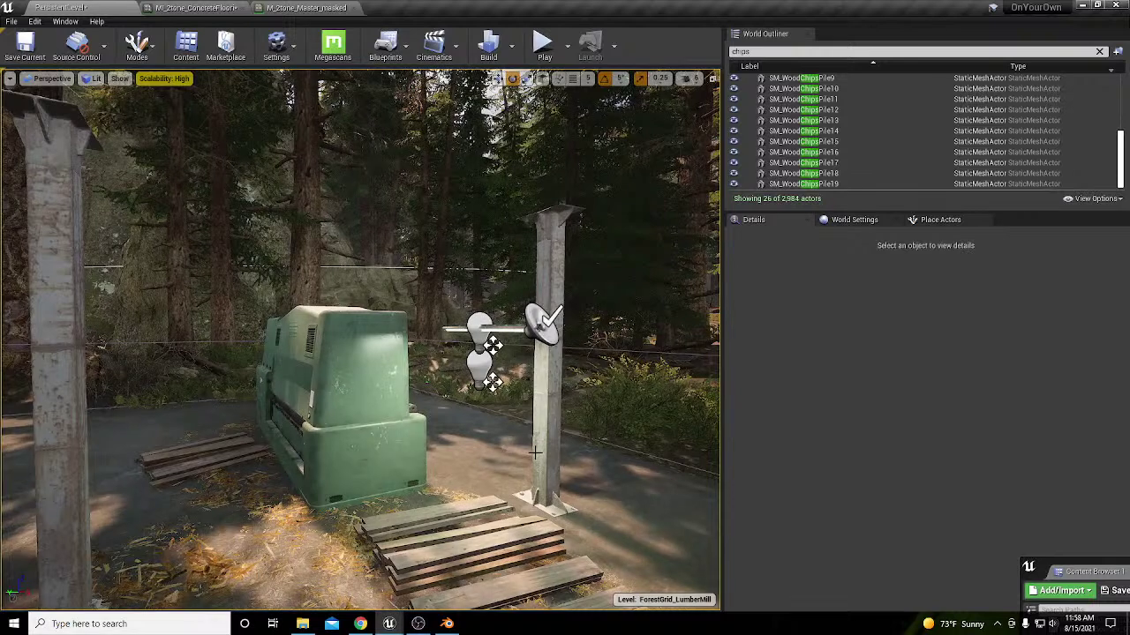
key("ctrl+z")
Step: Temporarily hide the rusty pillar post beside the machine to examine the timber post behind it, and restore the pillar
left_click(549, 454)
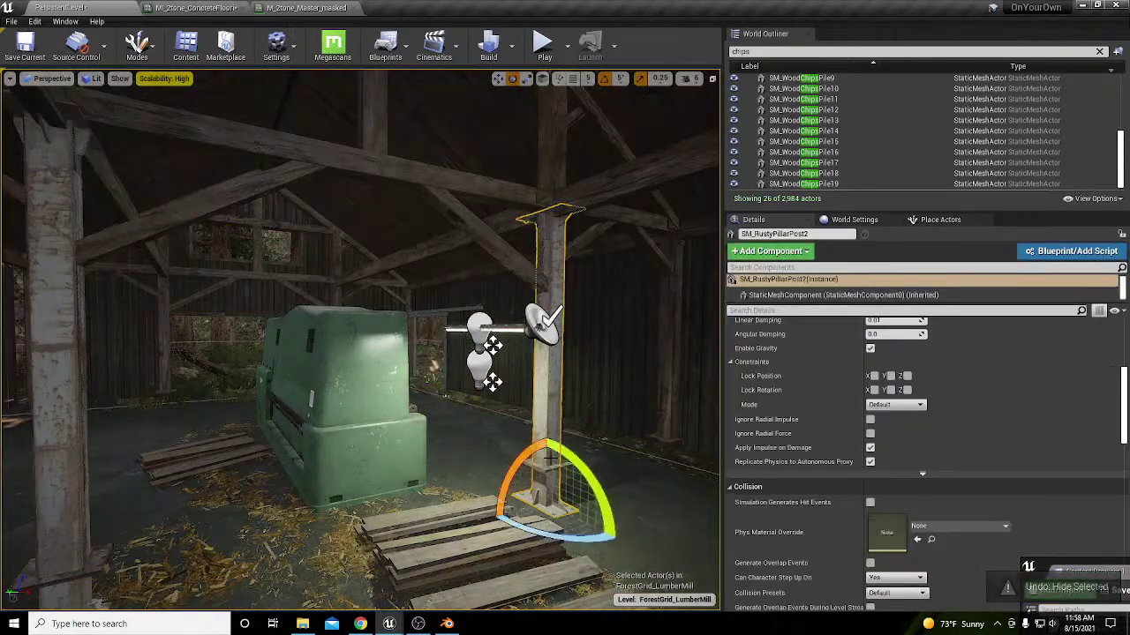
key("Escape")
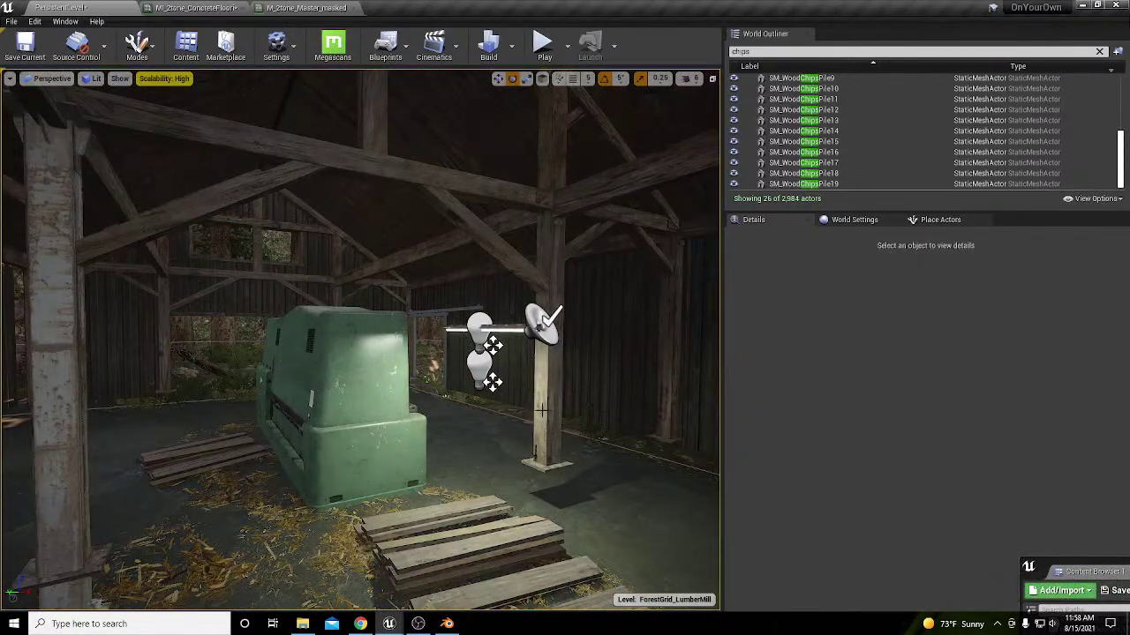
right_click_drag(542, 409, 521, 370)
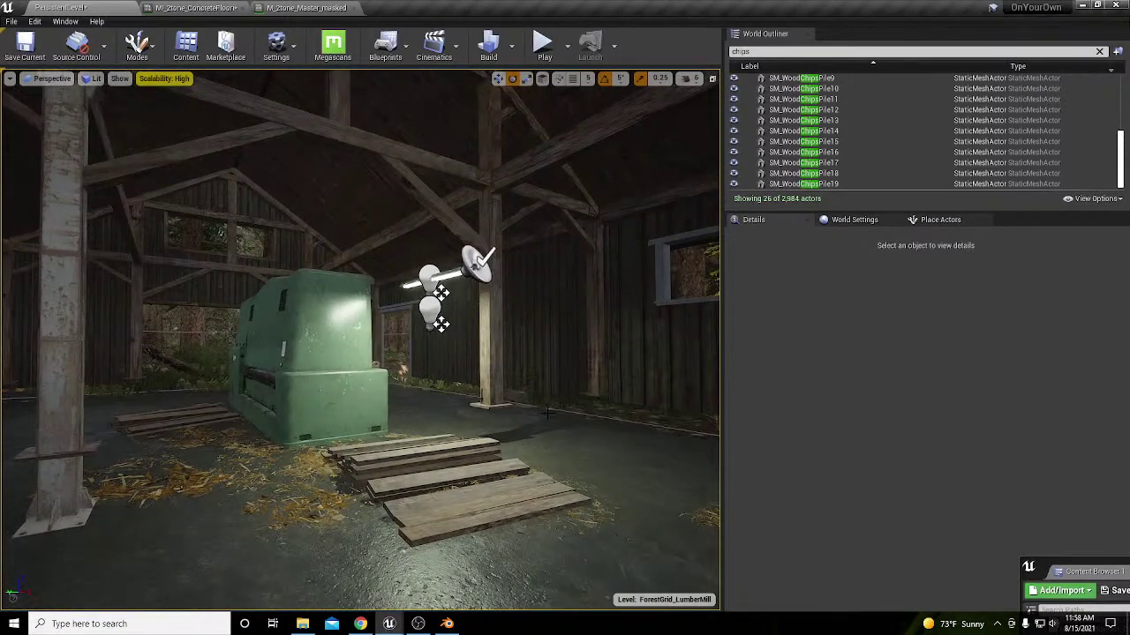
key("ctrl+z")
right_click_drag(546, 412, 533, 381)
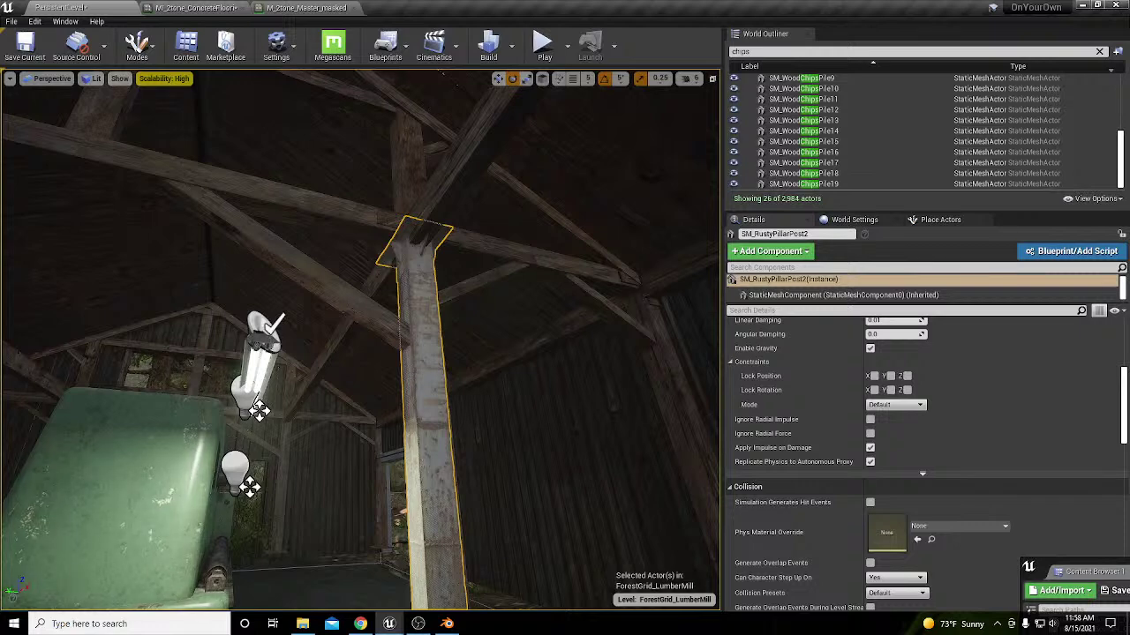
right_click_drag(532, 381, 528, 381)
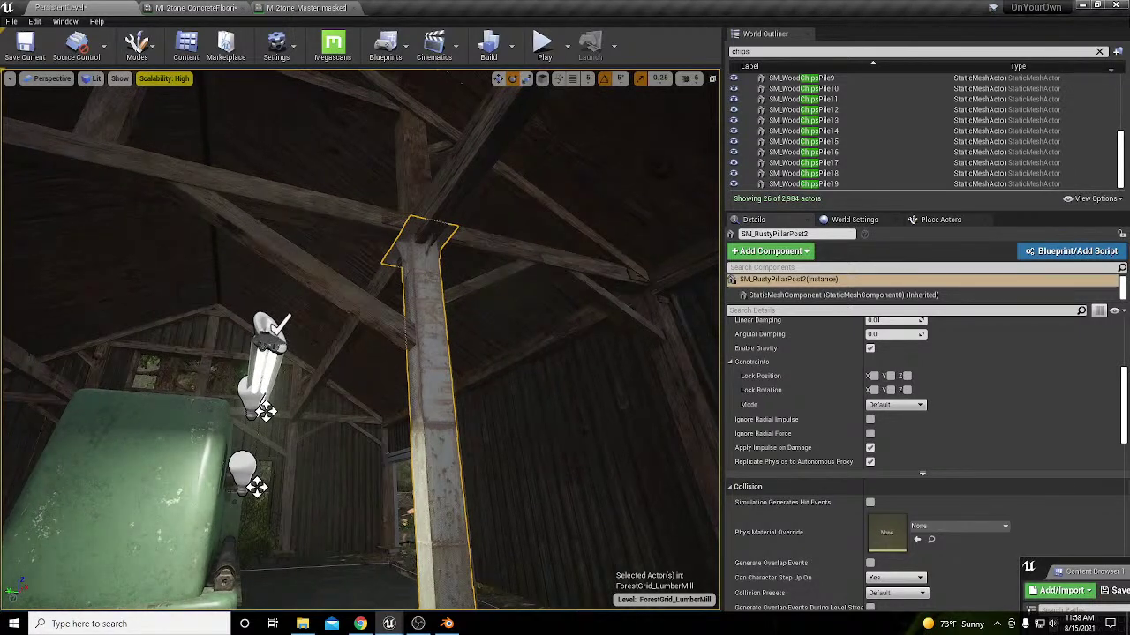
right_click_drag(527, 381, 511, 424)
key("e")
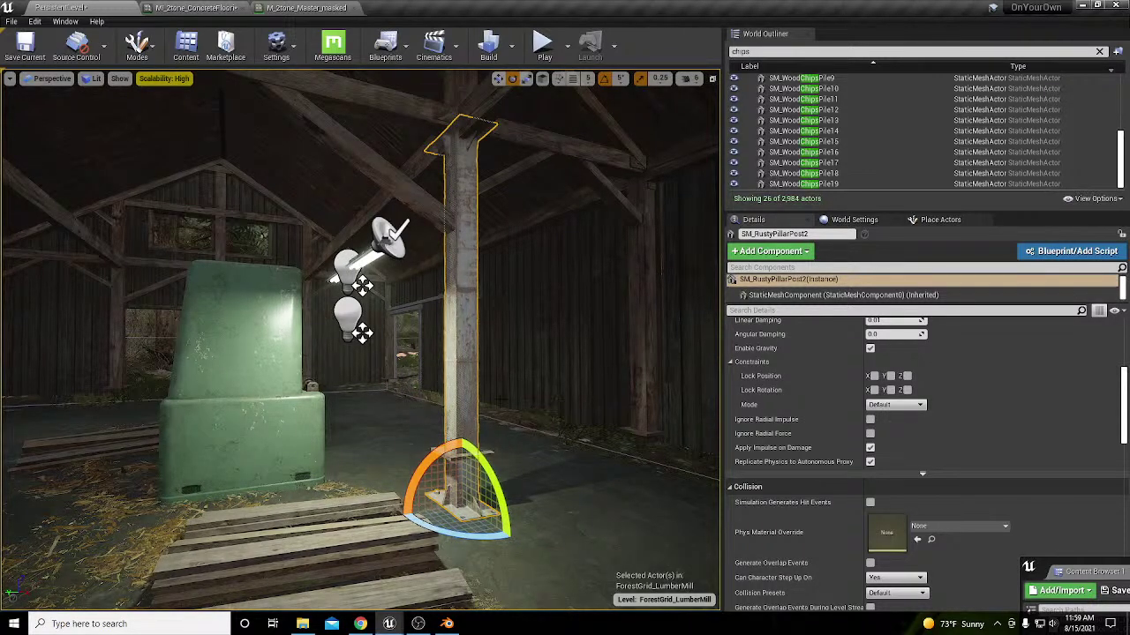
Step: Examine the rusty pillar posts and the warehouse's timber posts and their floor plates around the green machine
right_click_drag(556, 403, 552, 452)
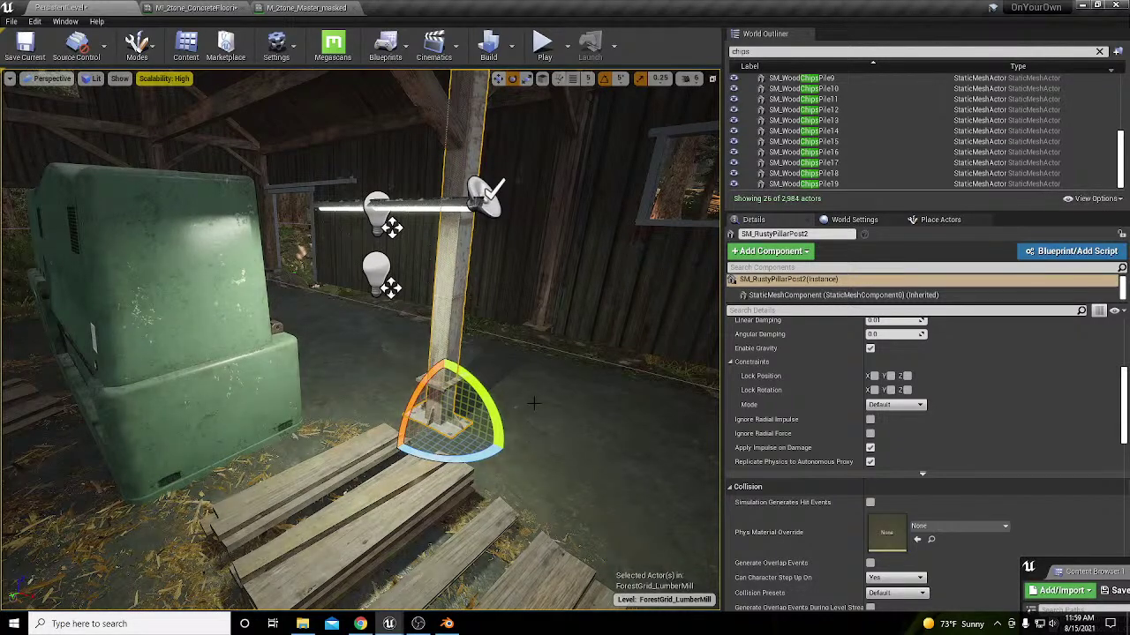
mouse_move(533, 402)
right_mouse_down()
mouse_move(556, 403)
mouse_move(494, 404)
mouse_move(521, 403)
right_mouse_up()
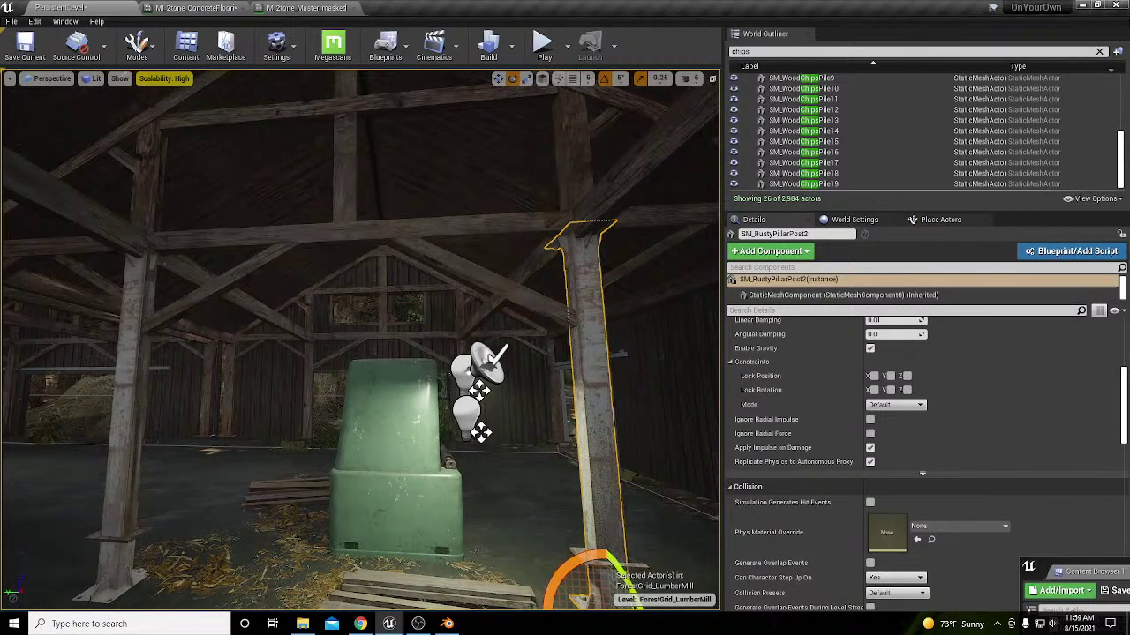
right_click_drag(521, 403, 494, 411)
key("w")
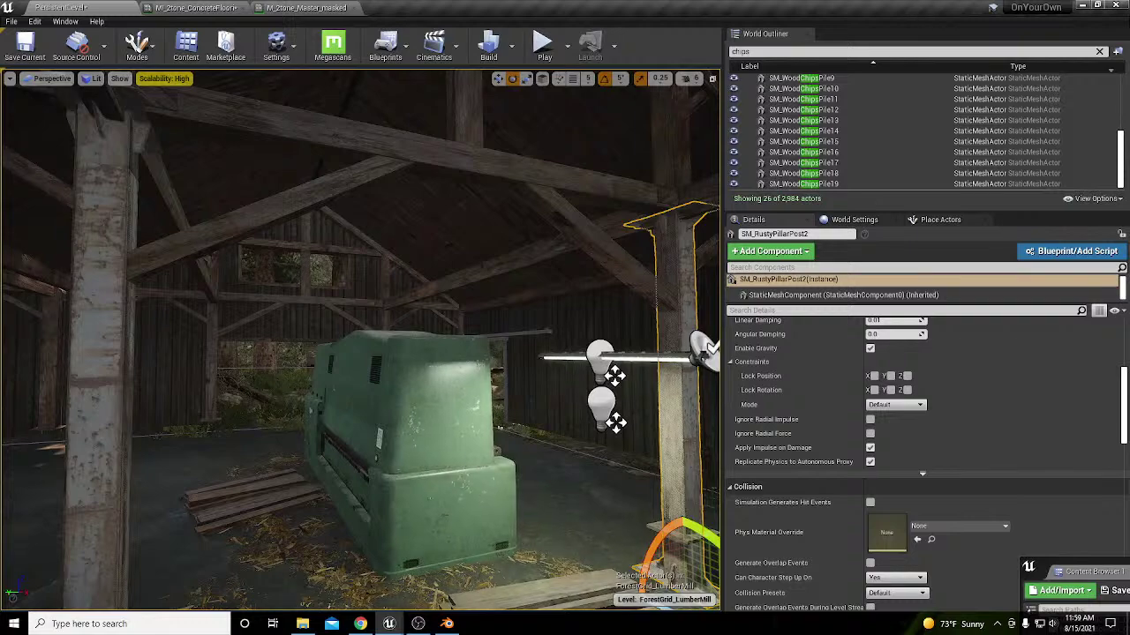
key("s")
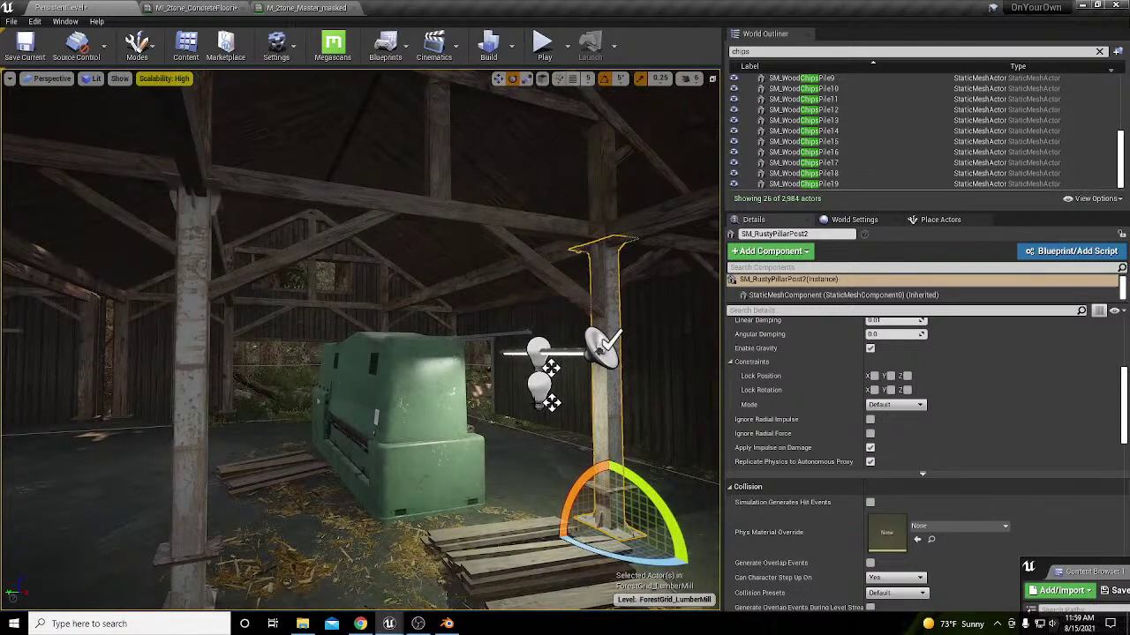
left_click(606, 411)
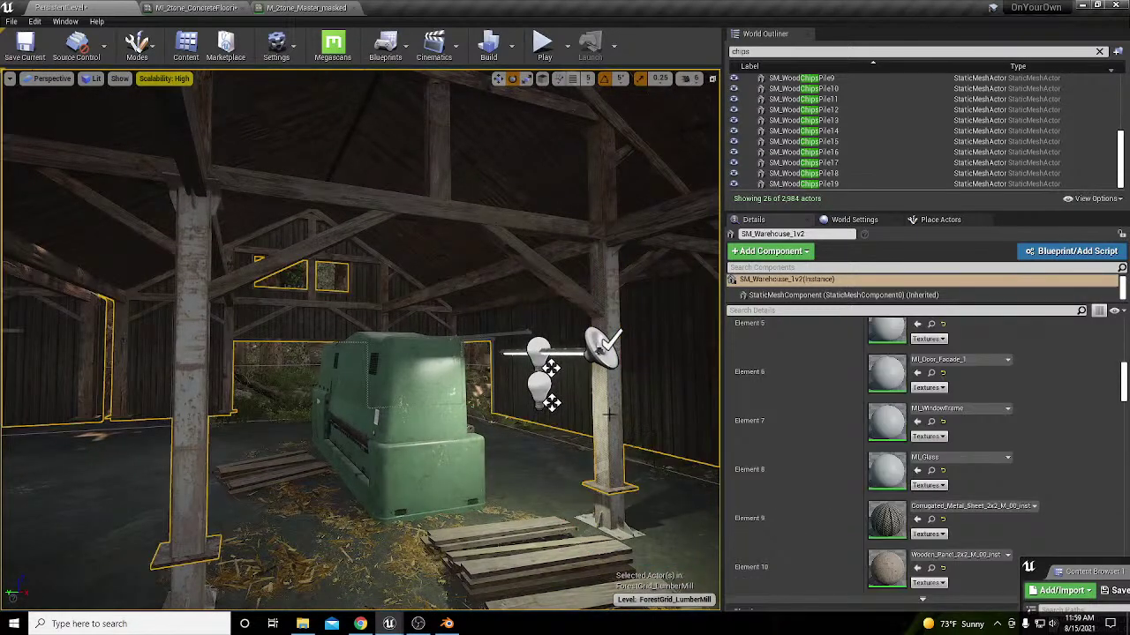
right_click_drag(606, 411, 671, 408)
key("w")
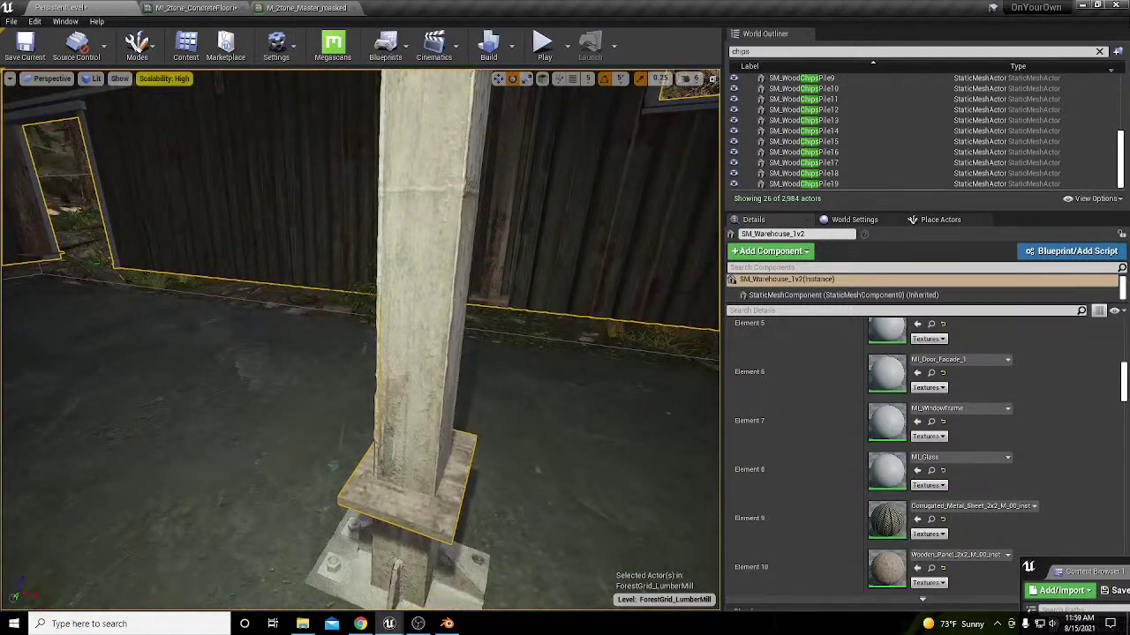
right_click_drag(577, 520, 508, 468)
key("s")
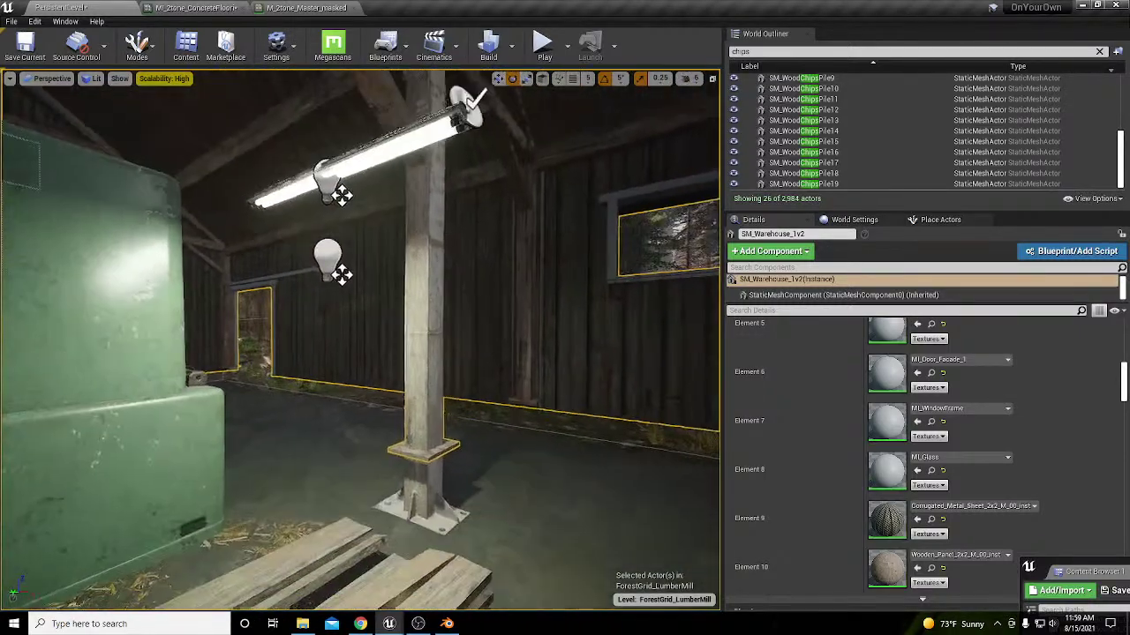
Step: Delete the rusty pillar post that wraps the timber post beside the green machine
left_click(436, 488)
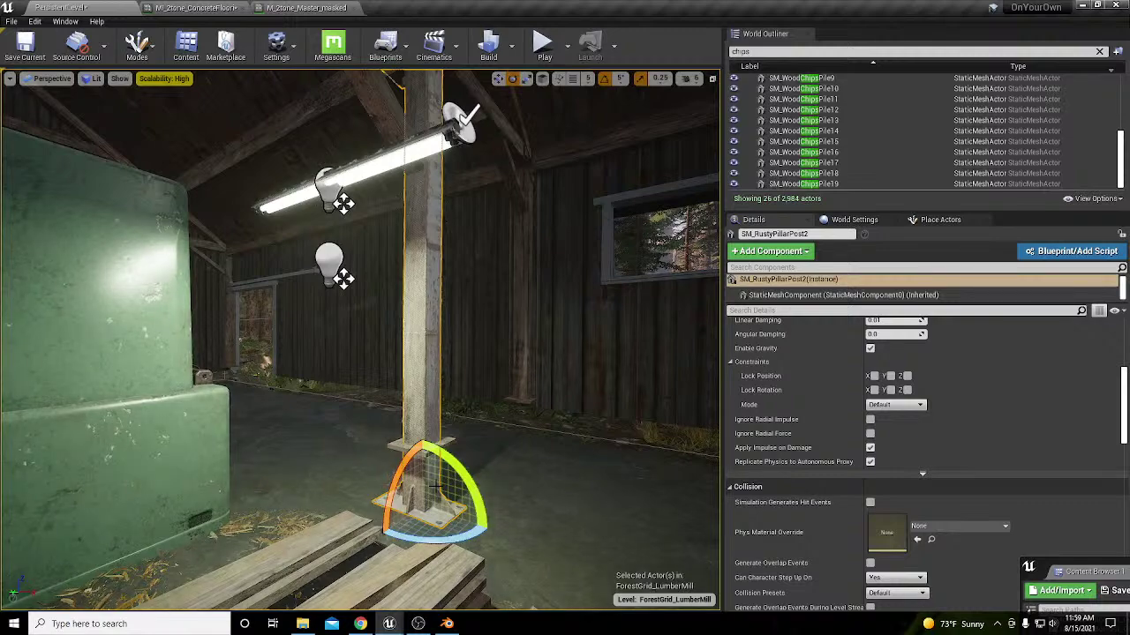
key("Escape")
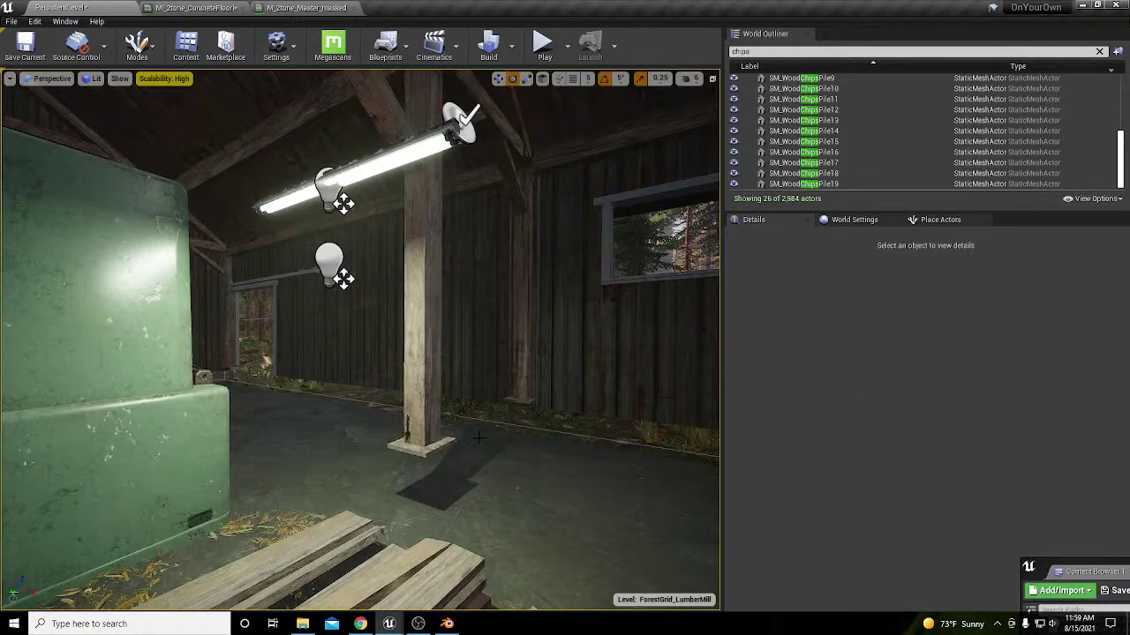
key("ctrl+z")
right_click_drag(477, 436, 353, 433)
key("Delete")
Step: Delete the other rusty pillar posts standing around the machine
left_click(420, 477)
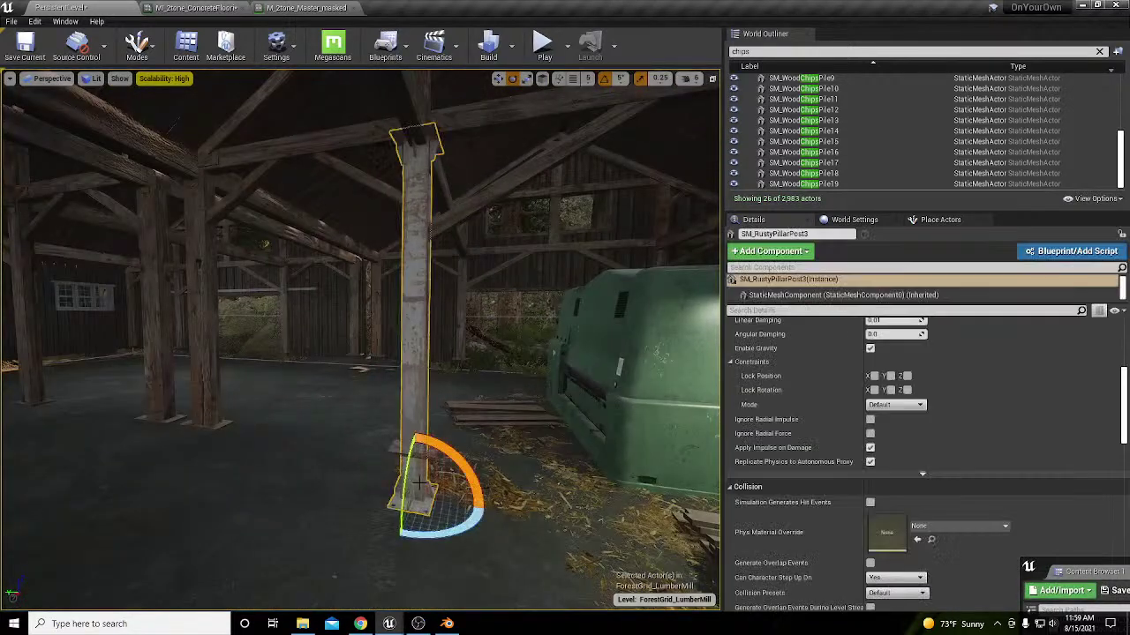
key("Delete")
right_click_drag(465, 436, 654, 436)
key("ctrl+z")
key("Escape")
left_click(434, 389)
right_click_drag(434, 388, 410, 600)
key("Delete")
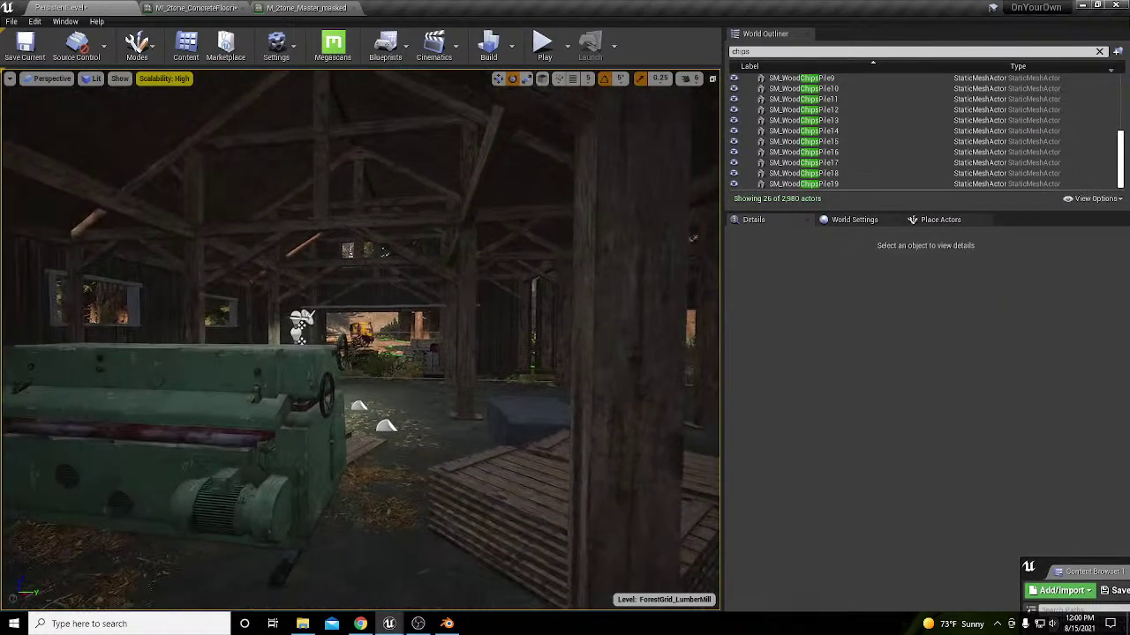
Step: Switch to Blender and box-select the bottom ends of all the warehouse posts in the front wireframe view
left_click(447, 624)
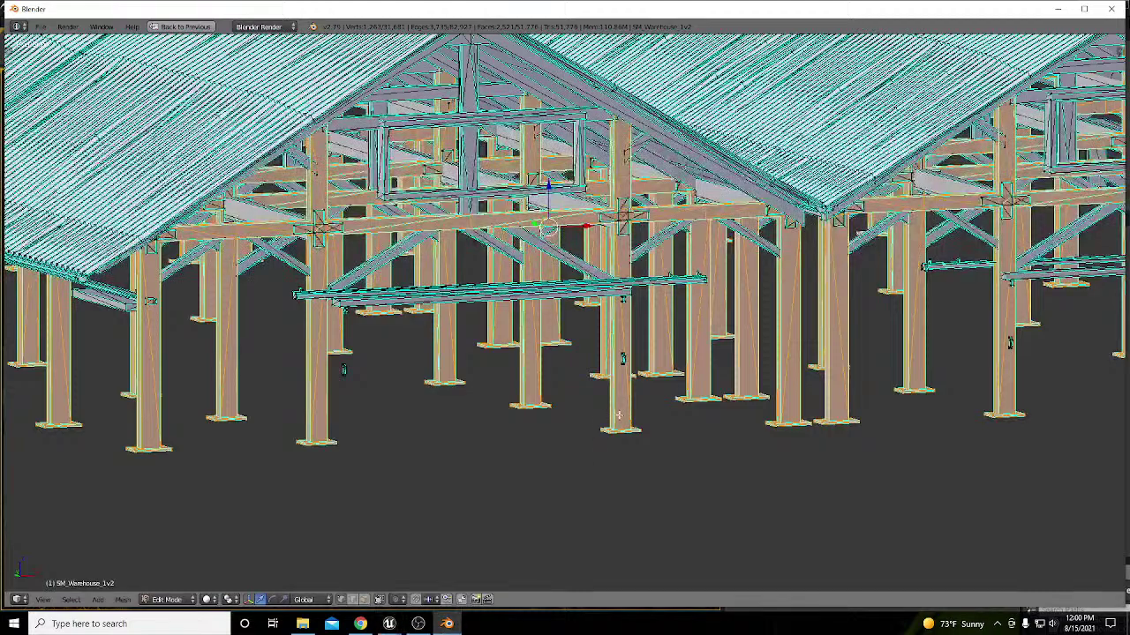
scroll(618, 417, "down", 5)
middle_click_drag(618, 417, 610, 374)
key("KP_1")
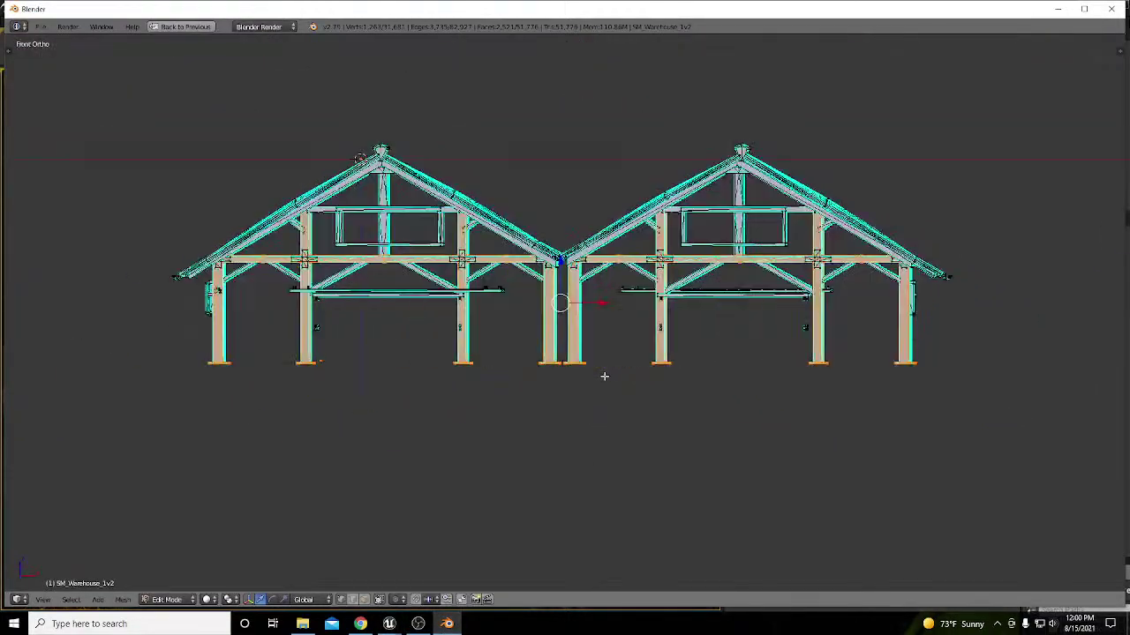
key("a")
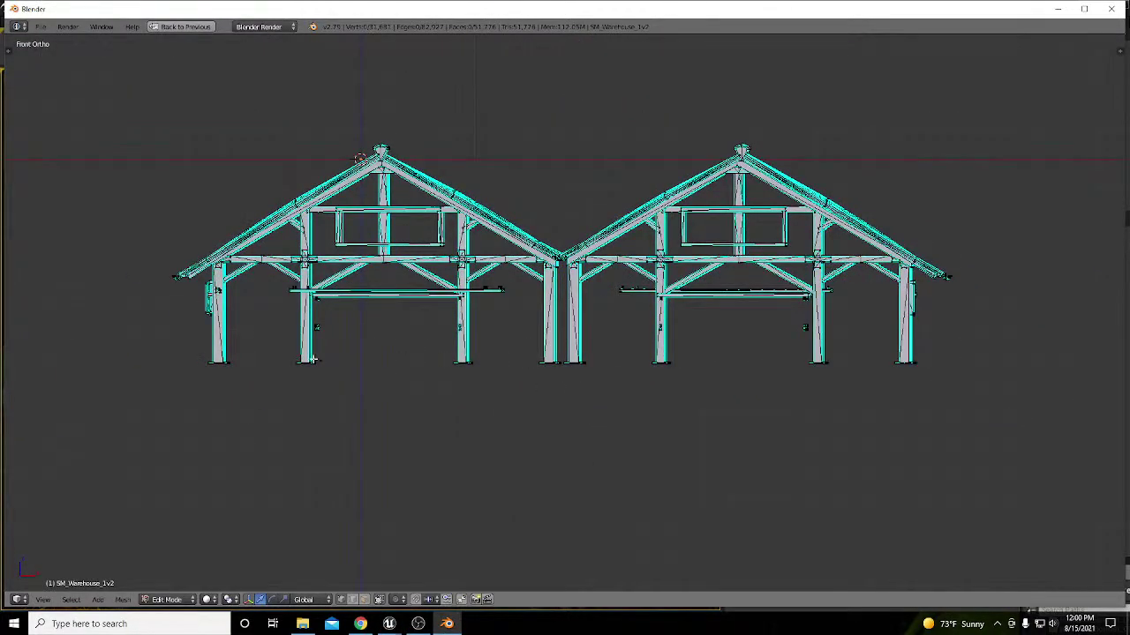
key("z")
key("b")
left_click_drag(189, 354, 967, 394)
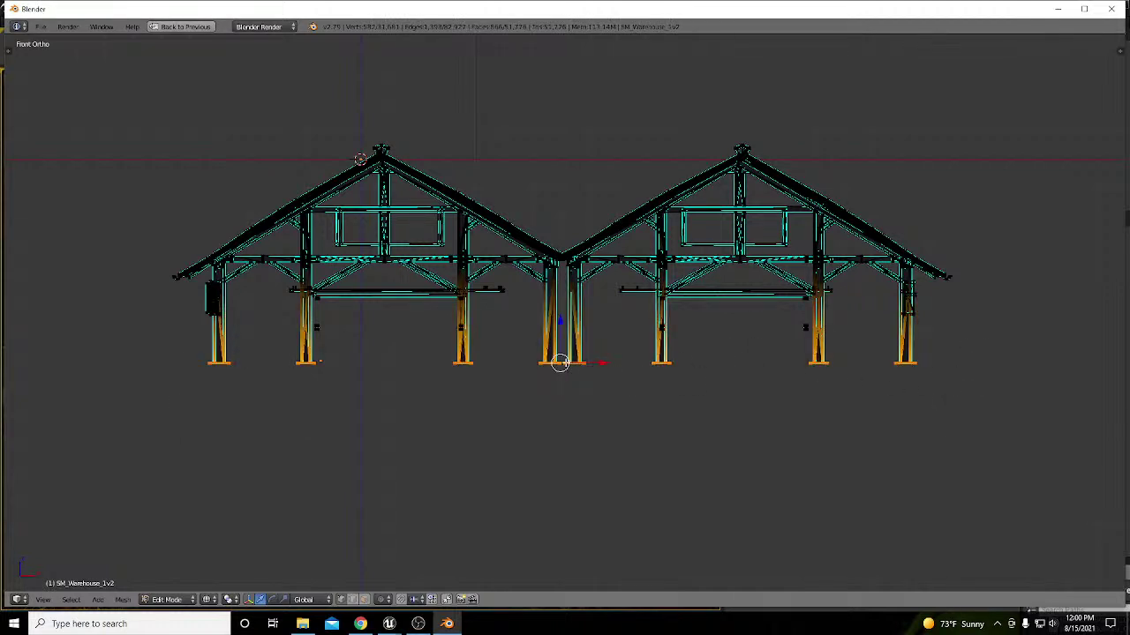
Step: Expand the post-base selection to all linked geometry
scroll(560, 363, "up", 2)
key("ctrl+h")
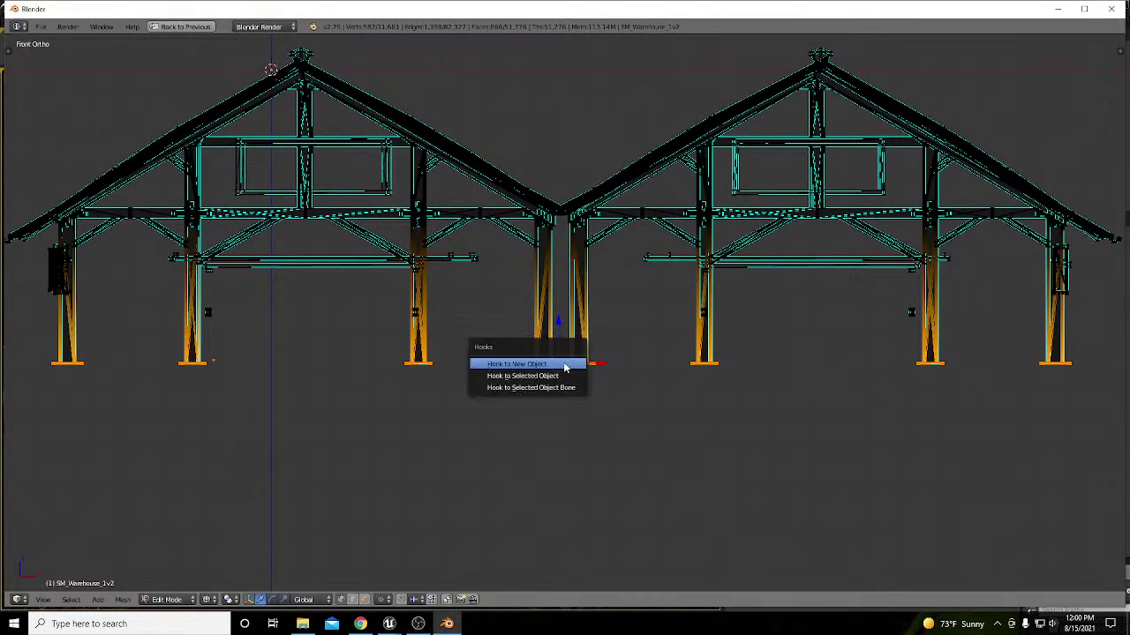
key("ctrl+l")
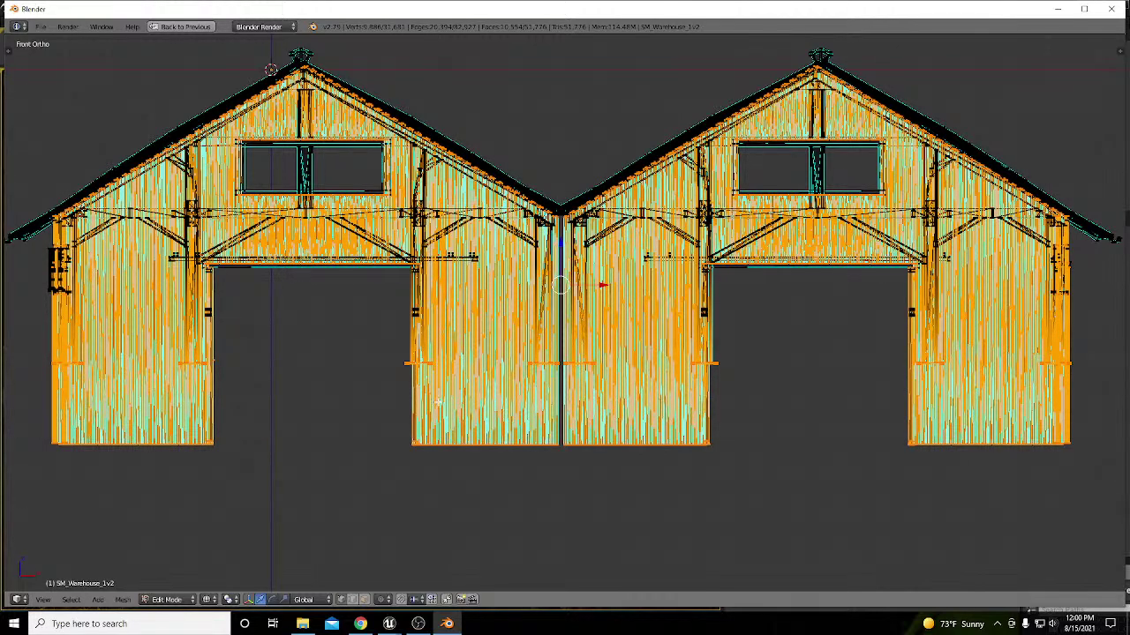
Step: Deselect the left building's rear wall panels and switch the mesh to face selection in solid shading
key("shift+l")
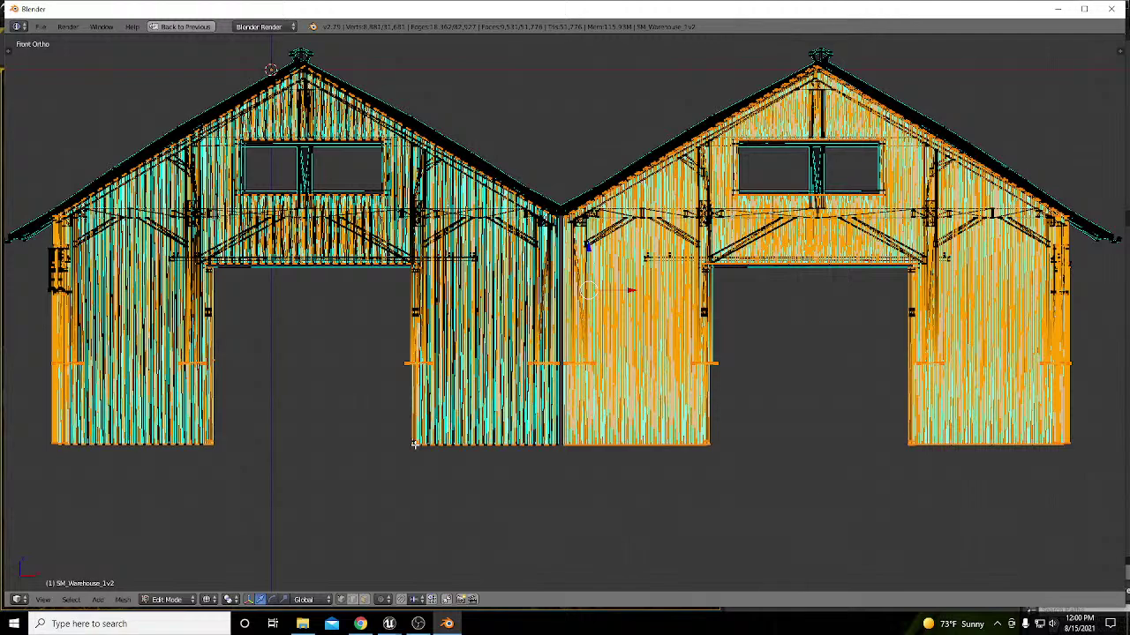
key("ctrl+Tab")
left_click(389, 467)
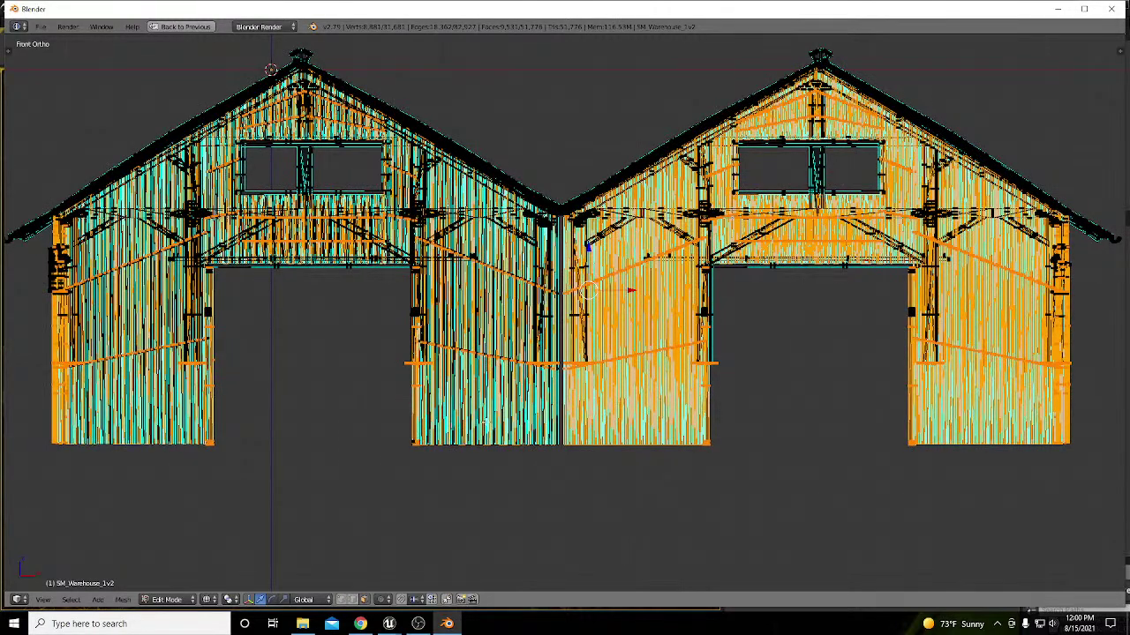
middle_click_drag(500, 420, 488, 423)
key("z")
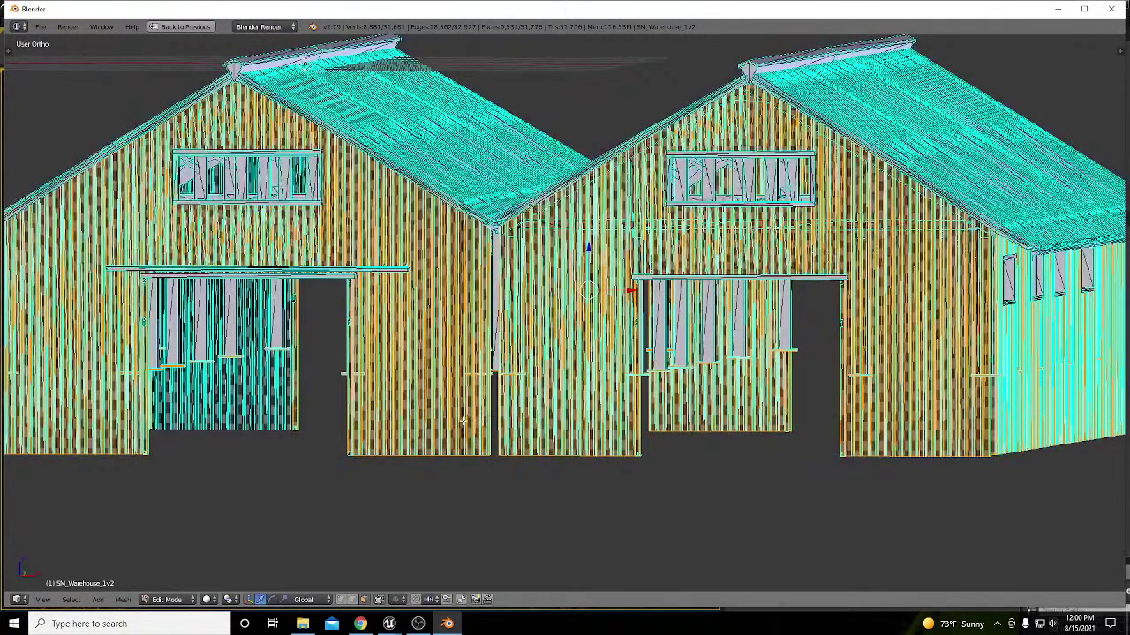
key("ctrl+l")
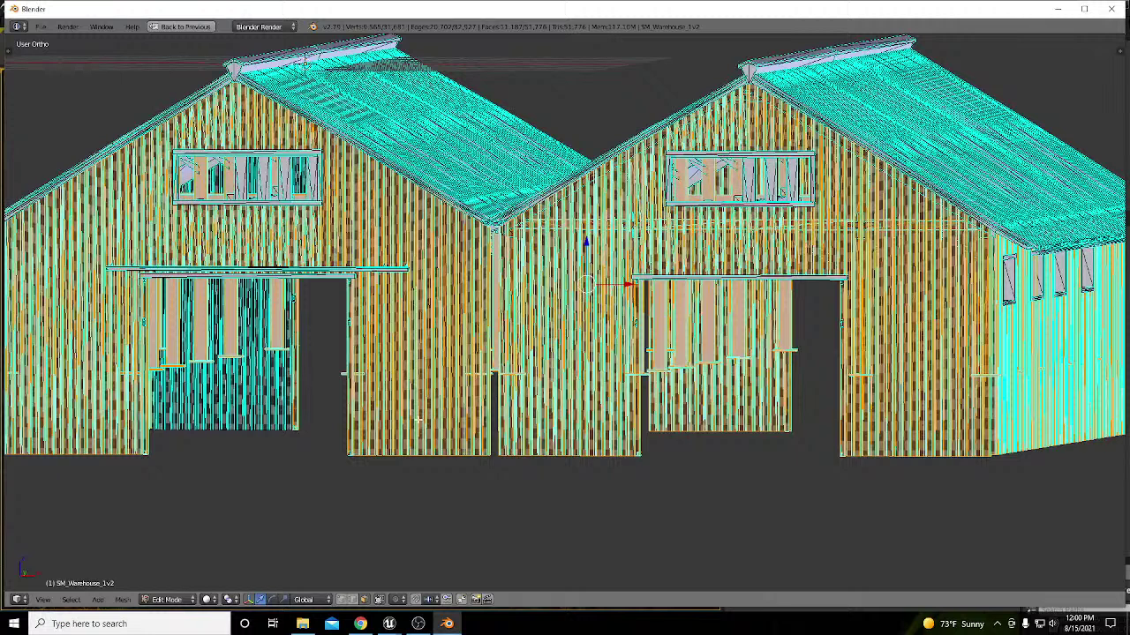
key("ctrl+z")
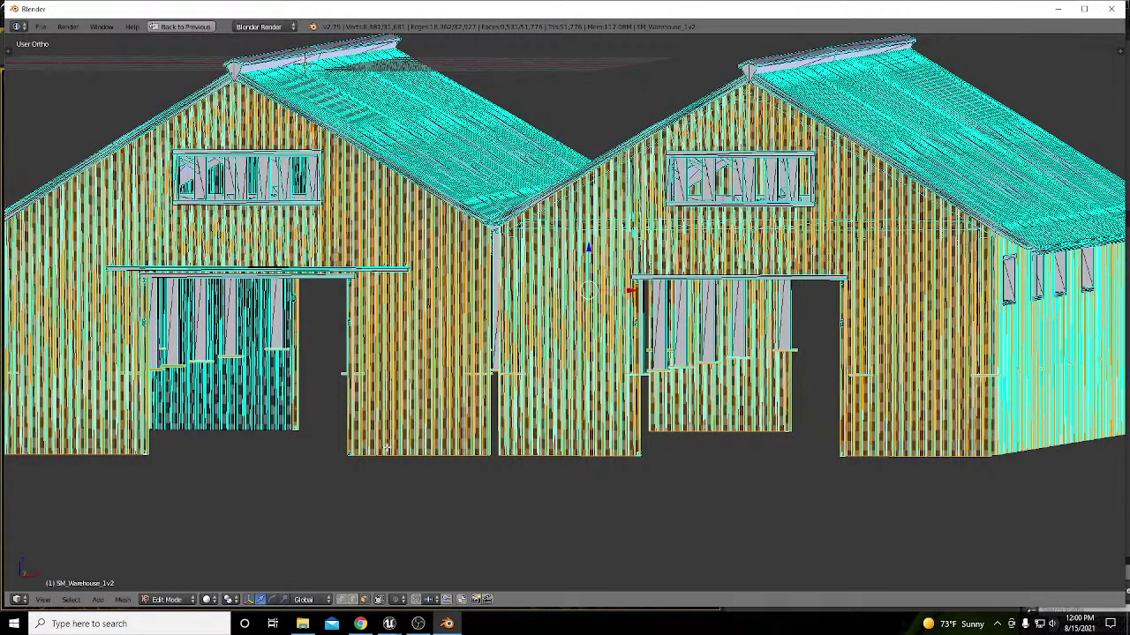
Step: Deselect the left building's front wall panels beside the doorway and around the gable window
key("shift+l")
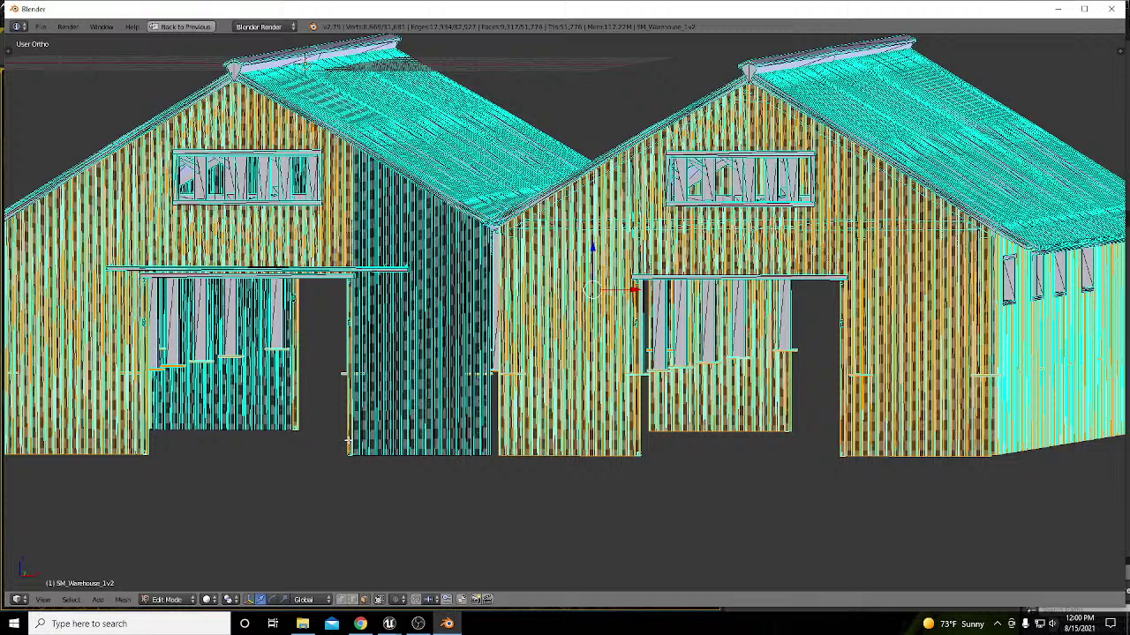
key("shift+l")
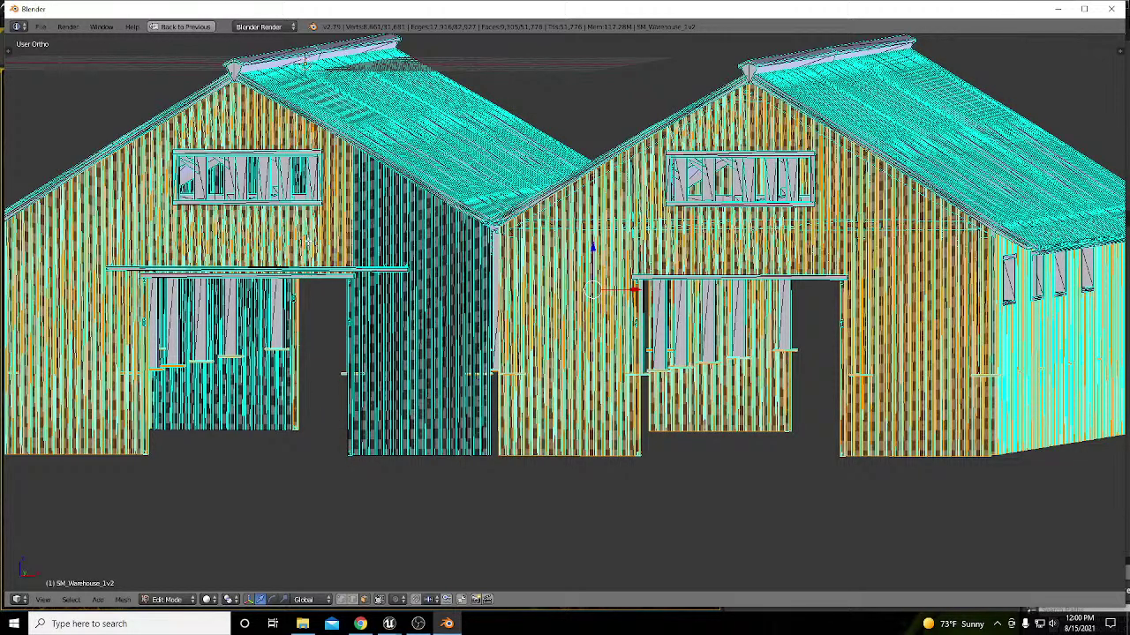
key("shift+l")
key("shift+l")
key("shift+l")
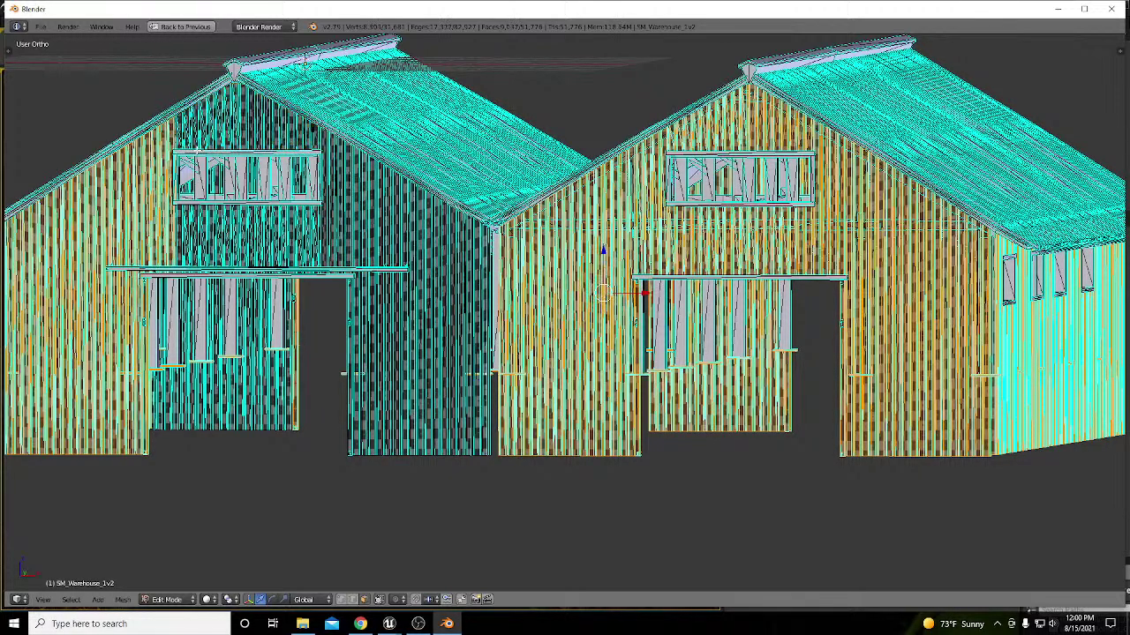
key("shift+l")
key("shift+l")
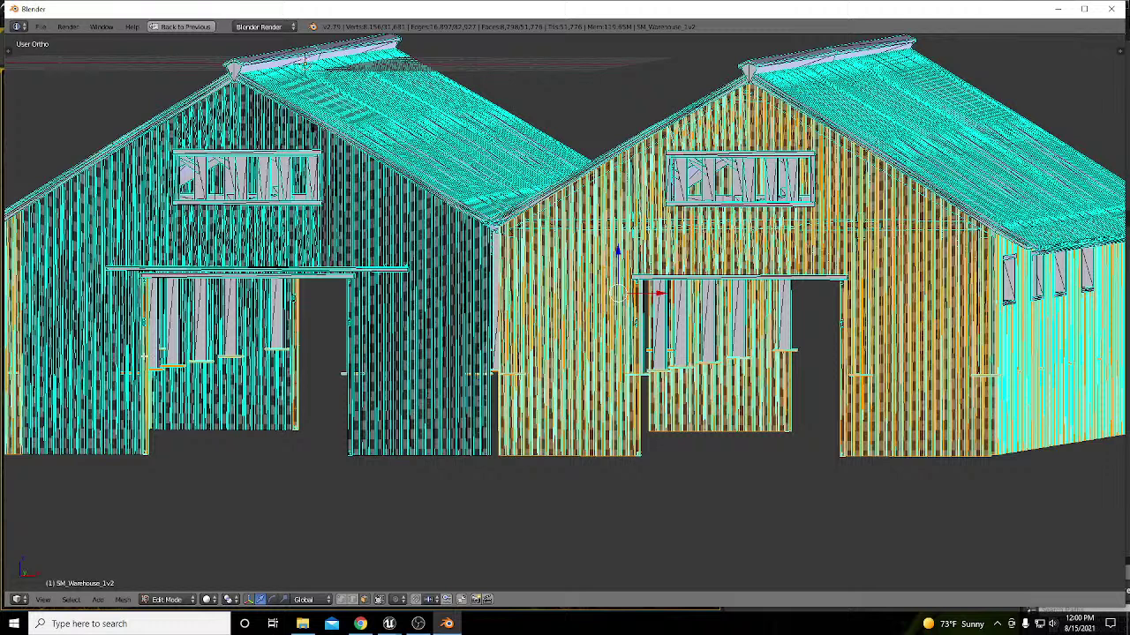
Step: Deselect the right building's front wall panels on both sides of the doorway and in the gable
key("shift+l")
key("shift+l")
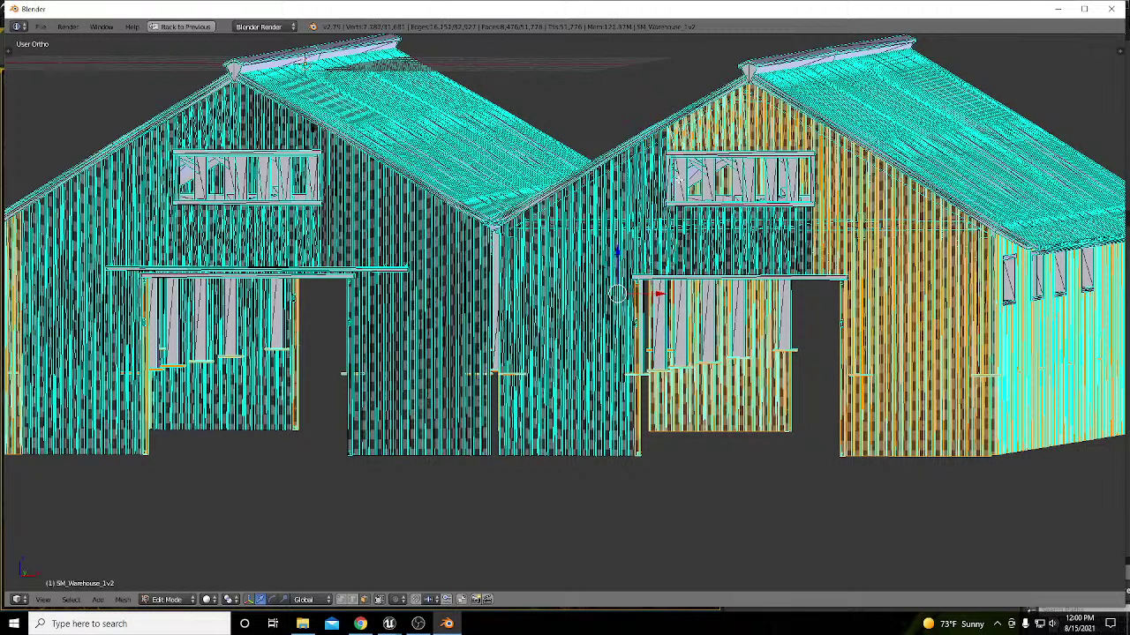
key("shift+l")
key("shift+l")
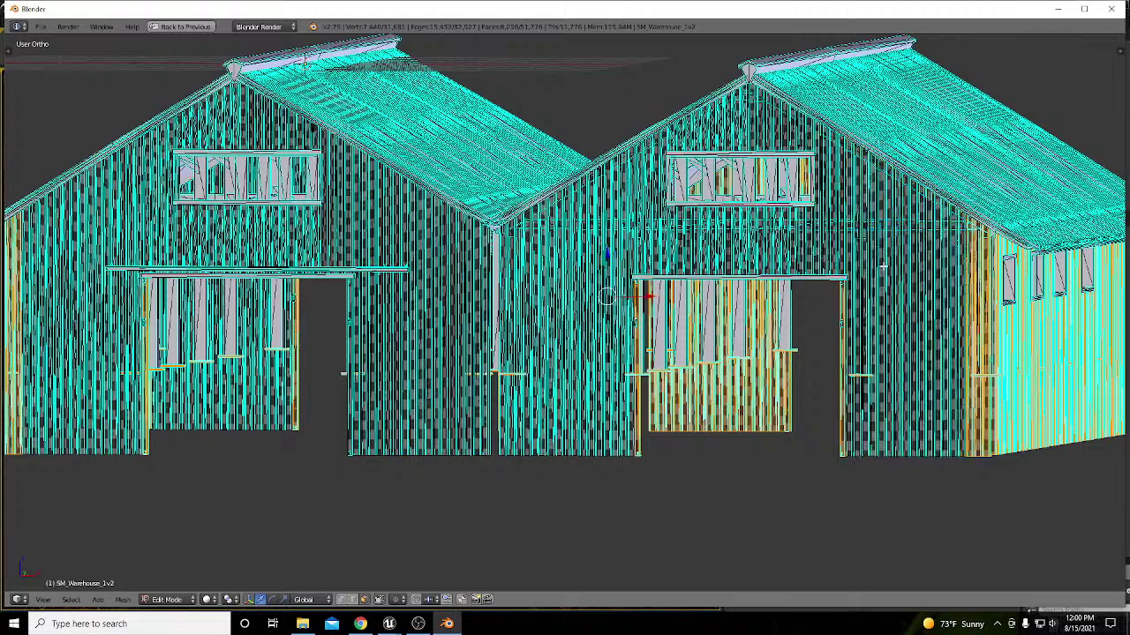
Step: Deselect the right building's rear wall panels on the outer side of the doorway in wireframe
scroll(915, 350, "down", 3)
mouse_move(908, 344)
middle_mouse_down()
mouse_move(942, 330)
mouse_move(944, 302)
mouse_move(931, 327)
middle_mouse_up()
key("z")
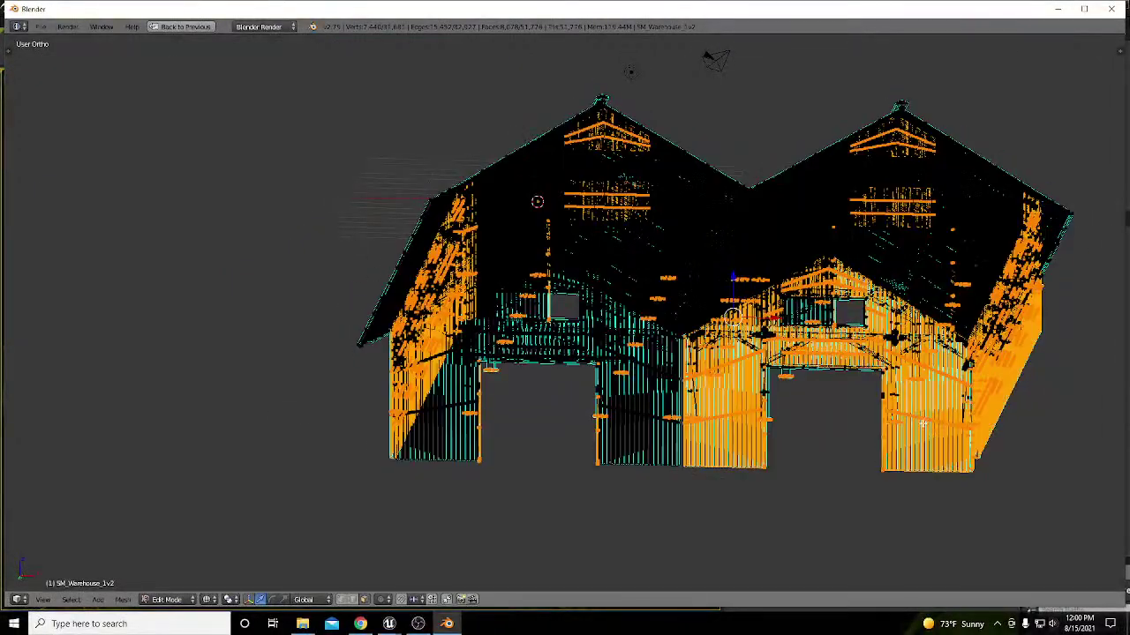
key("shift+l")
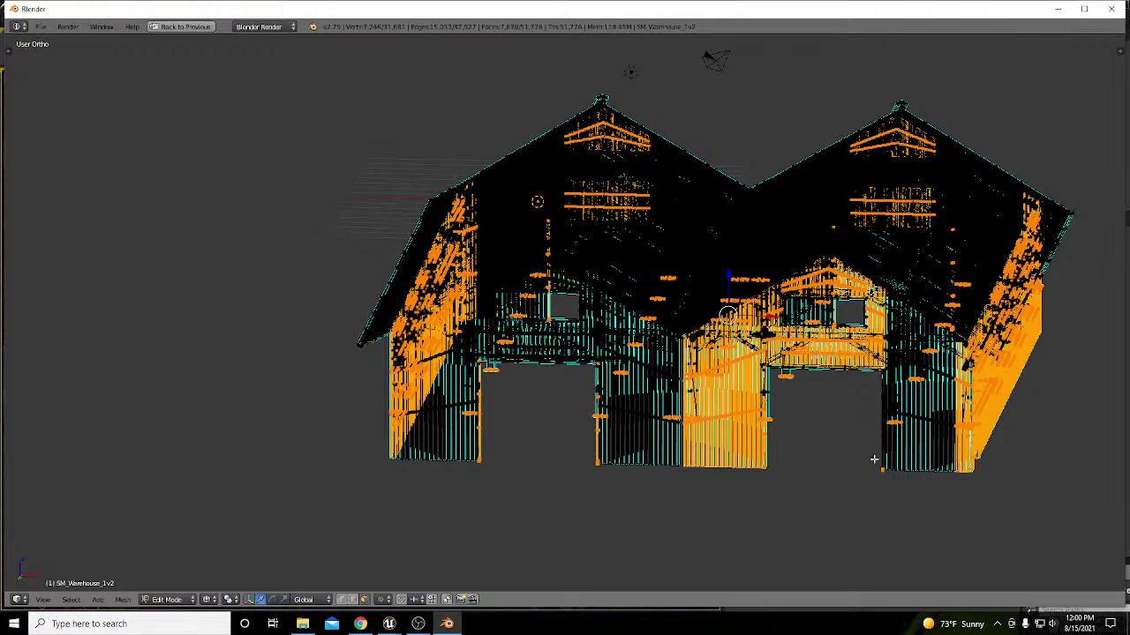
key("shift+l")
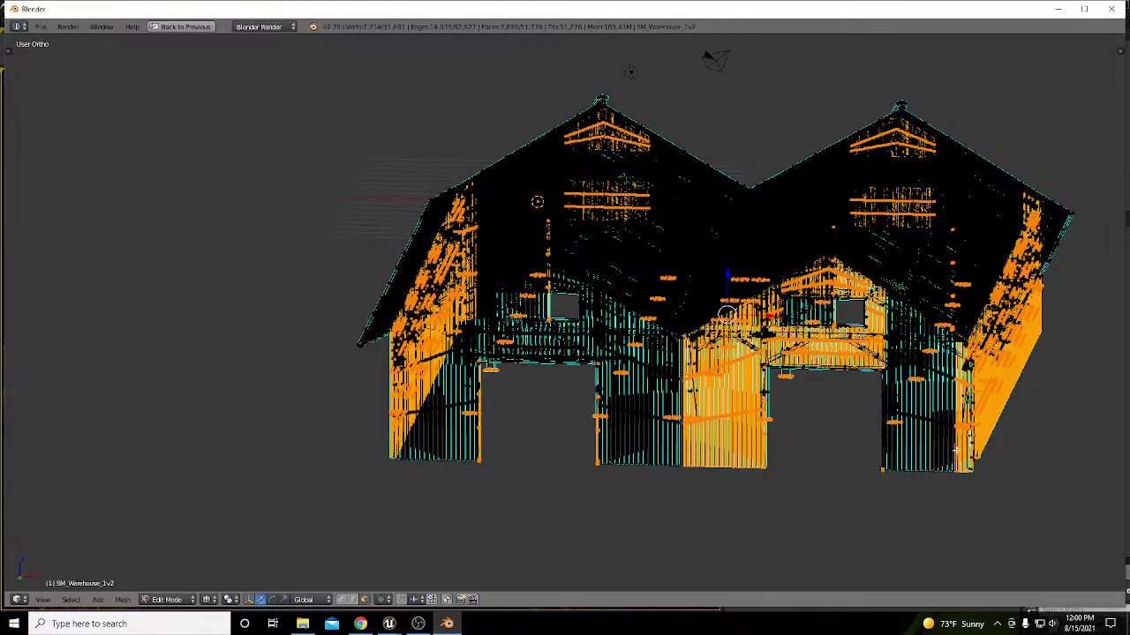
Step: Inspect the warehouse from several angles in wireframe and solid shading to check which wall parts and posts are selected
middle_click_drag(958, 448, 929, 439)
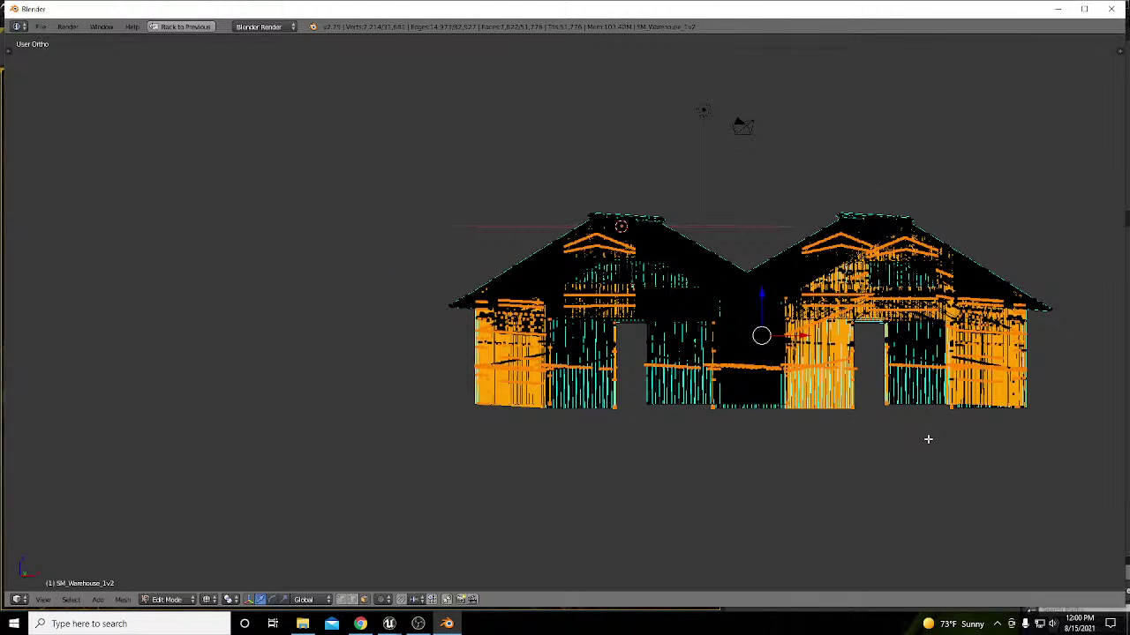
middle_click_drag(838, 408, 795, 385)
key("Tab")
key("Tab")
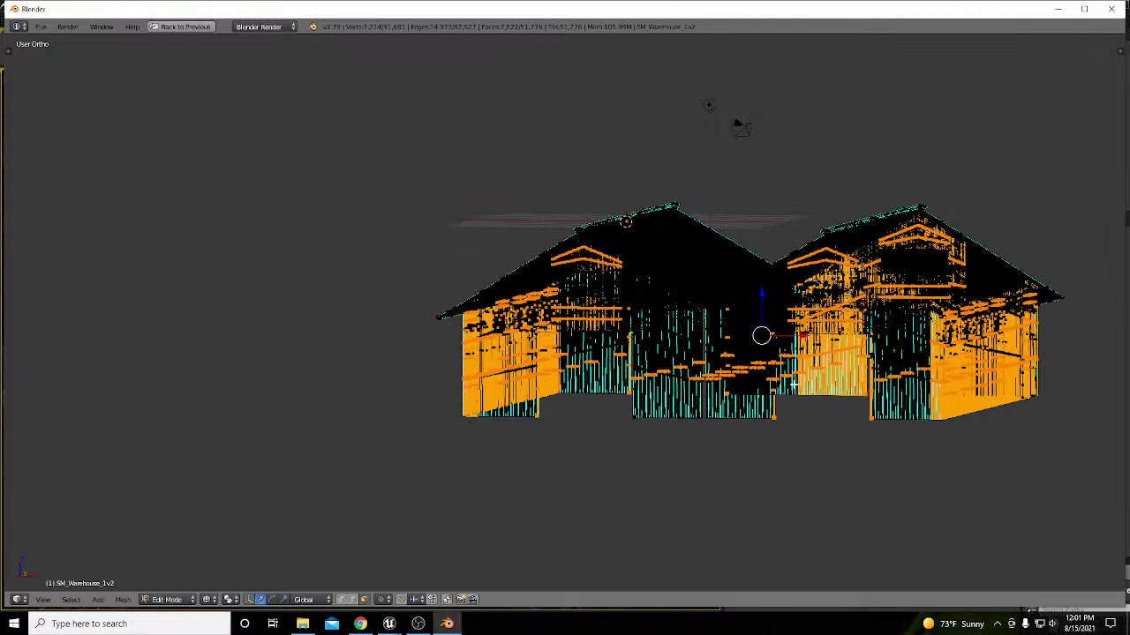
key("a")
key("l")
middle_click_drag(777, 382, 788, 380)
key("KP_1")
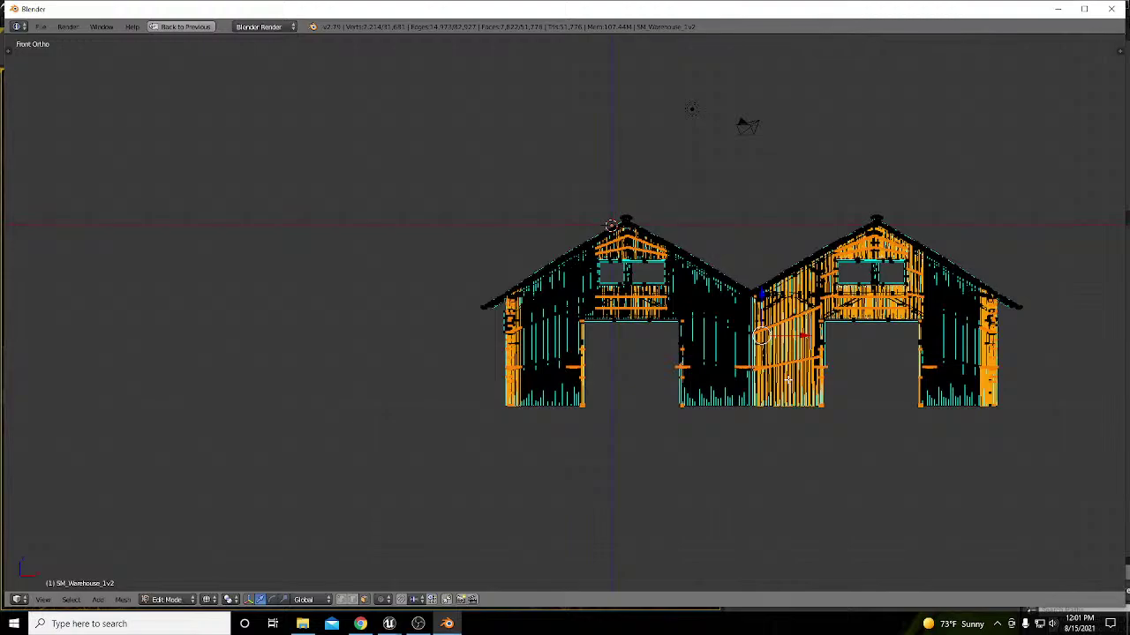
key("z")
middle_click_drag(881, 441, 846, 423)
scroll(733, 126, "up", 5)
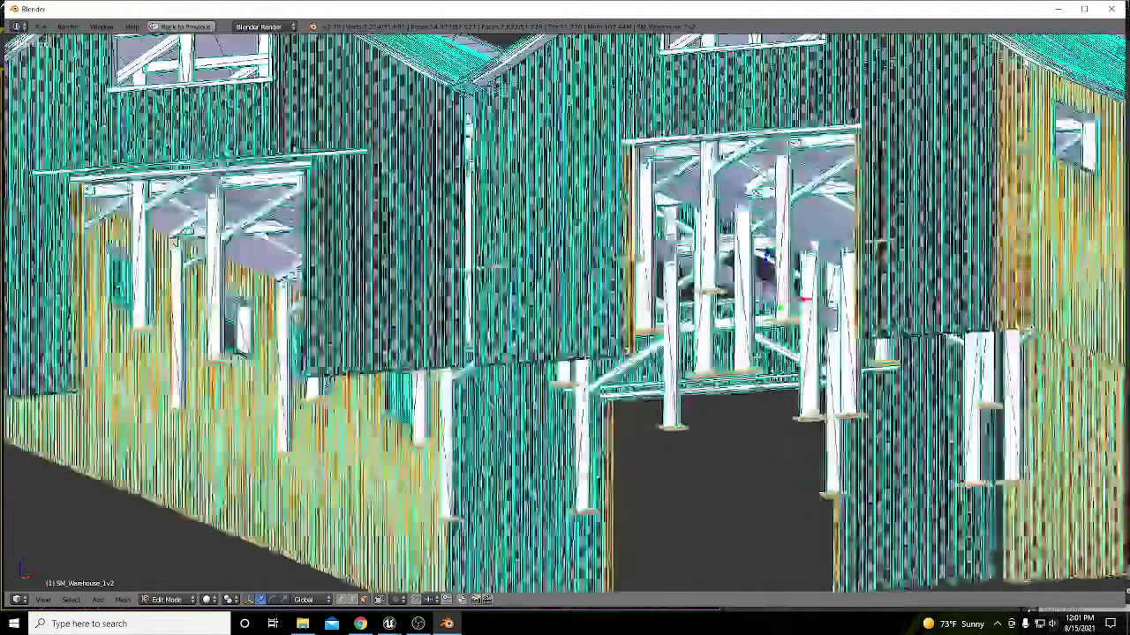
Step: Deselect the corrugated panels along the right building's long outer side wall and at its adjoining far corner
scroll(732, 126, "down", 2)
scroll(1019, 111, "up", 3)
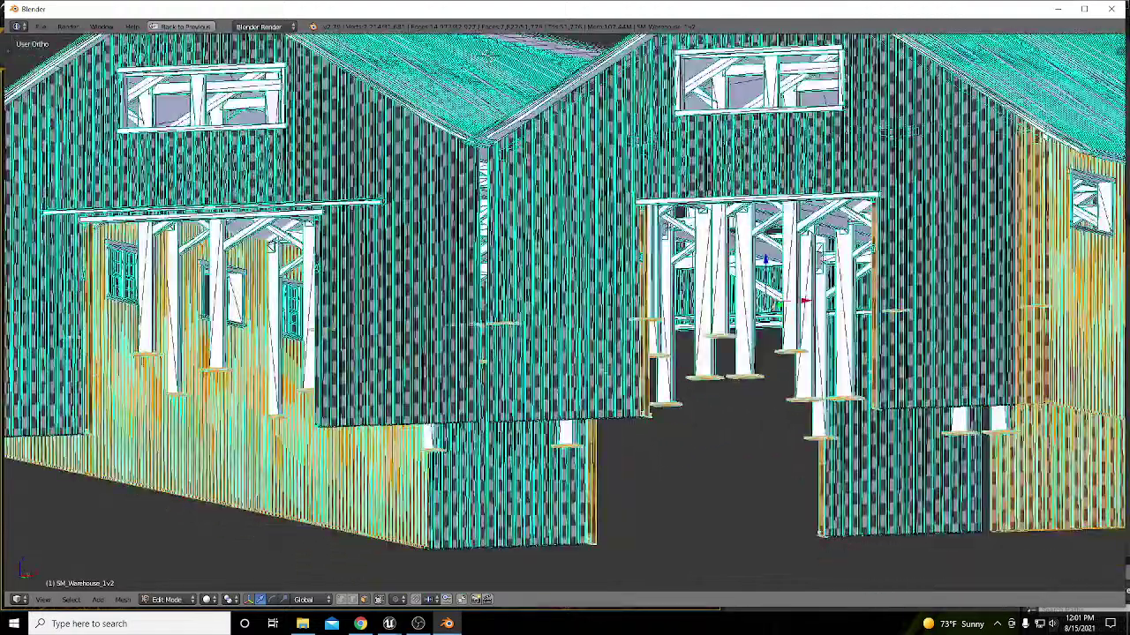
middle_click_drag(777, 209, 716, 189)
scroll(715, 189, "down", 1)
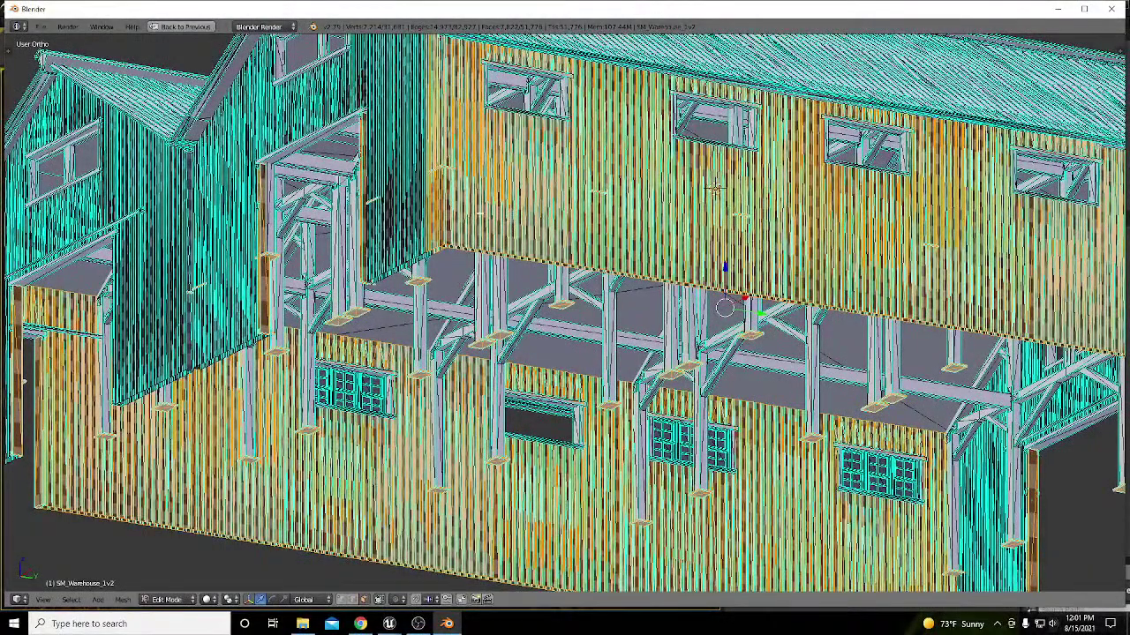
key("shift+l")
key("shift+l")
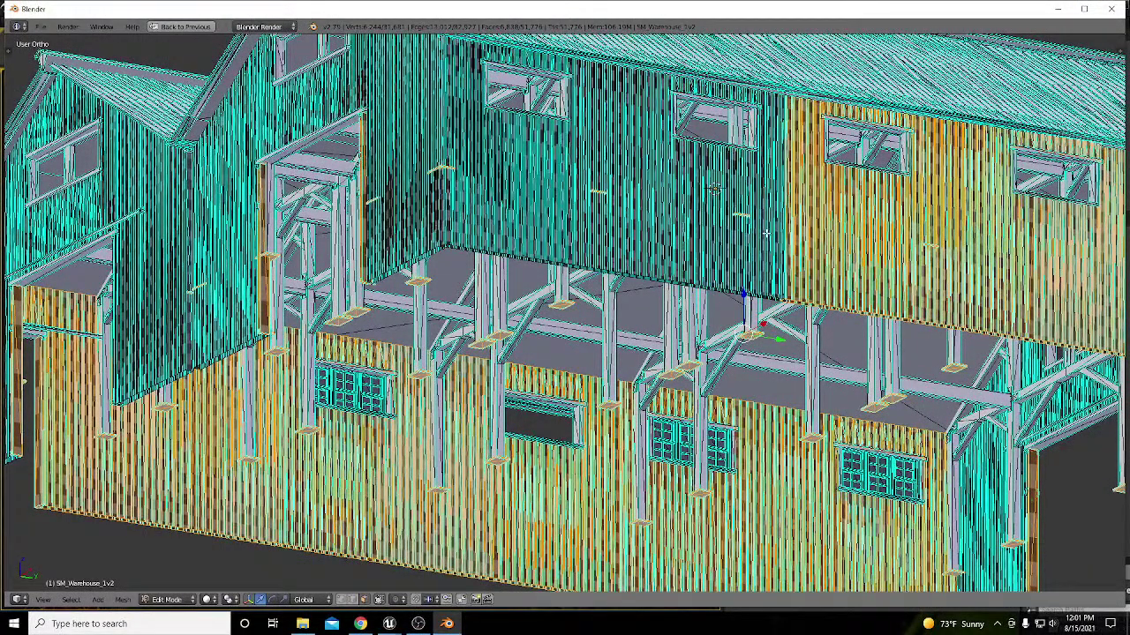
key("shift+l")
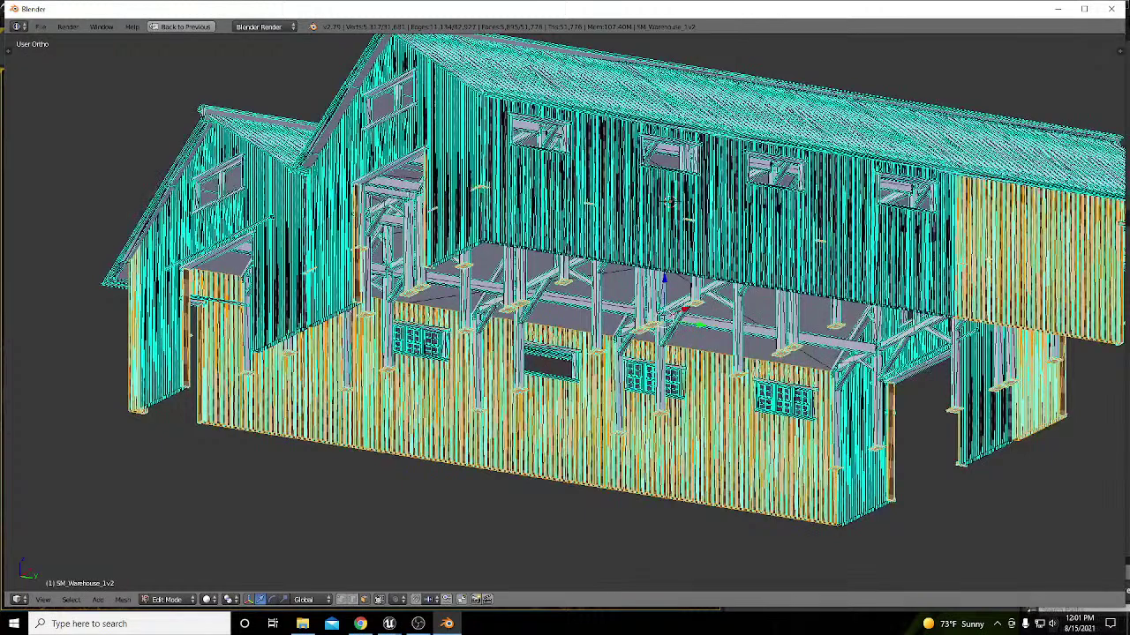
key("shift+l")
key("shift+l")
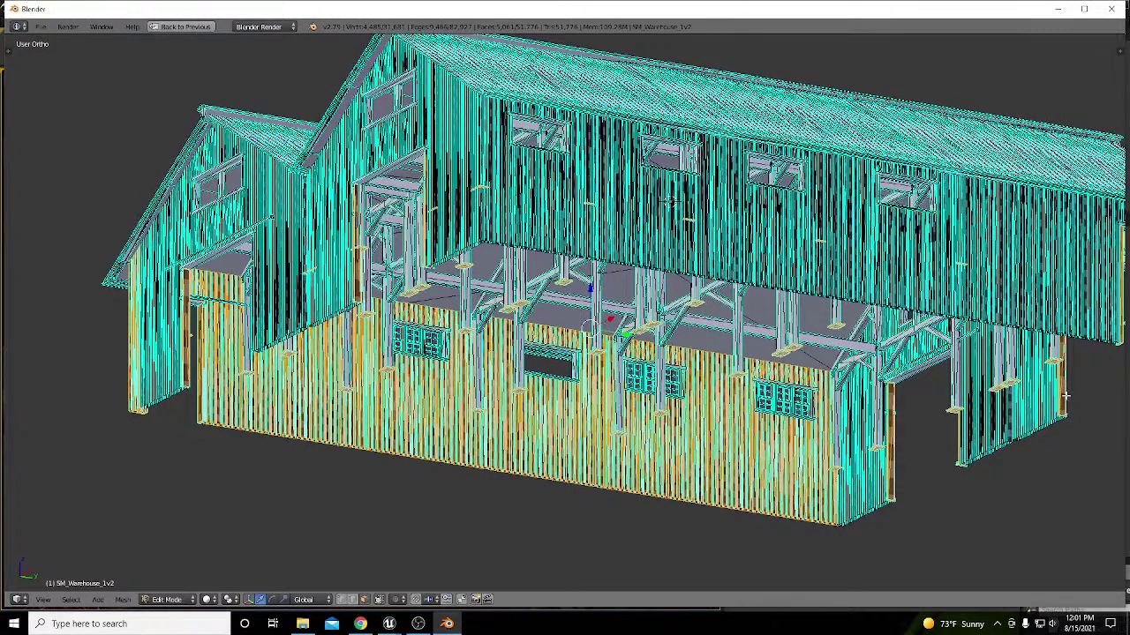
Step: Deselect the lower corrugated wall panels along the left building's long side
key("shift+l")
key("shift+l")
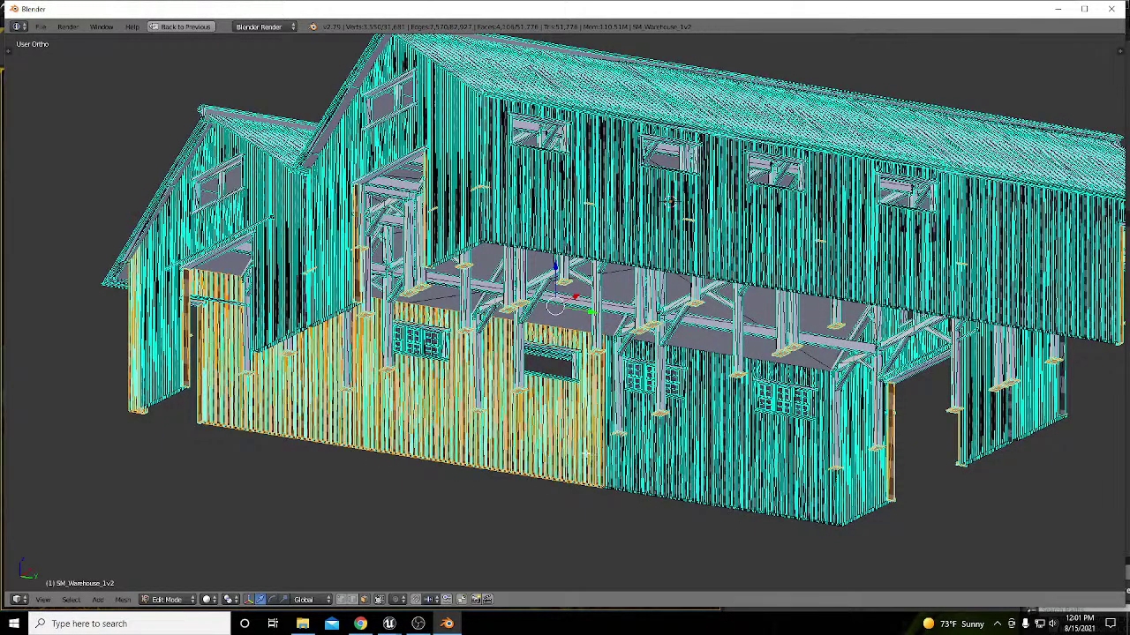
key("shift+l")
key("shift+l")
Step: Deselect the edge strips on both sides of the left building's front doorway and the panel at its outer corner
scroll(200, 413, "up", 5)
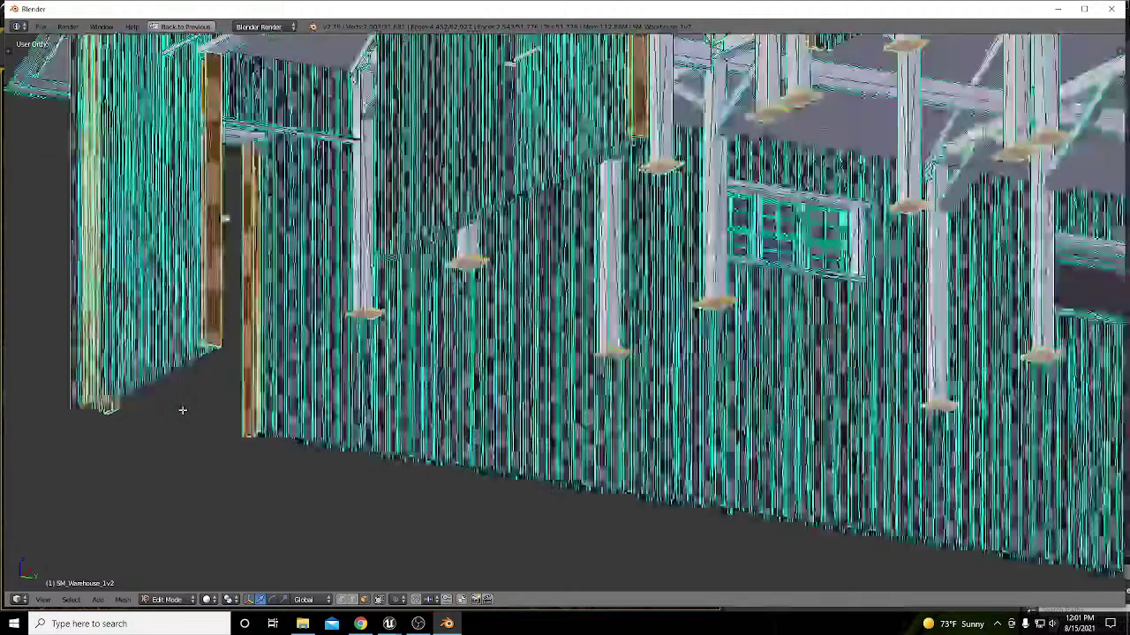
key("shift+l")
key("shift+l")
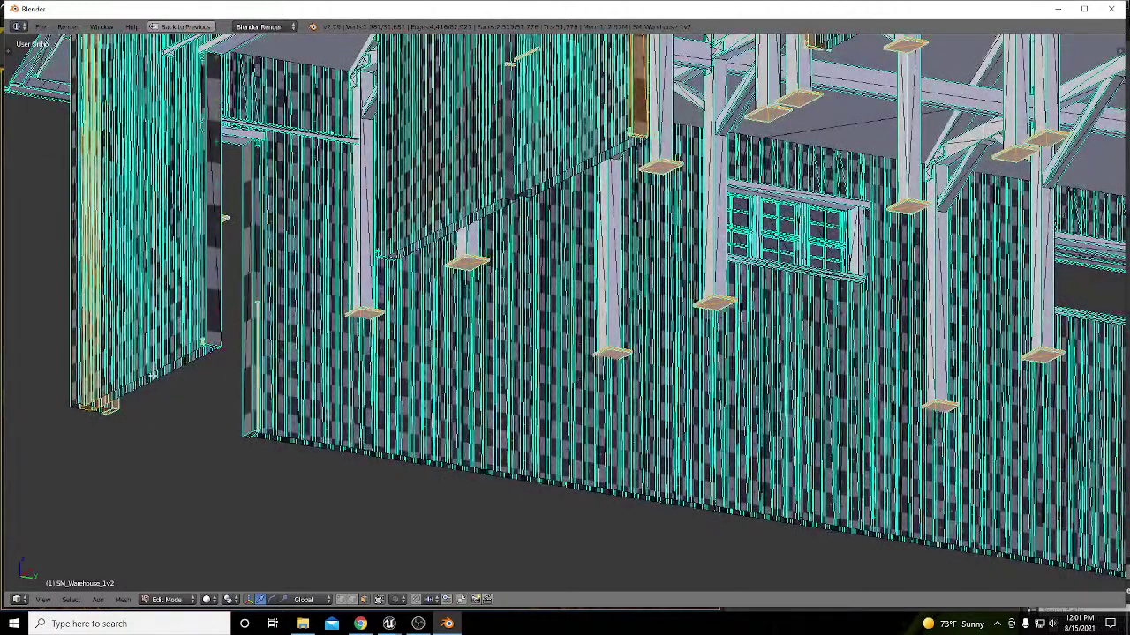
key("shift+l")
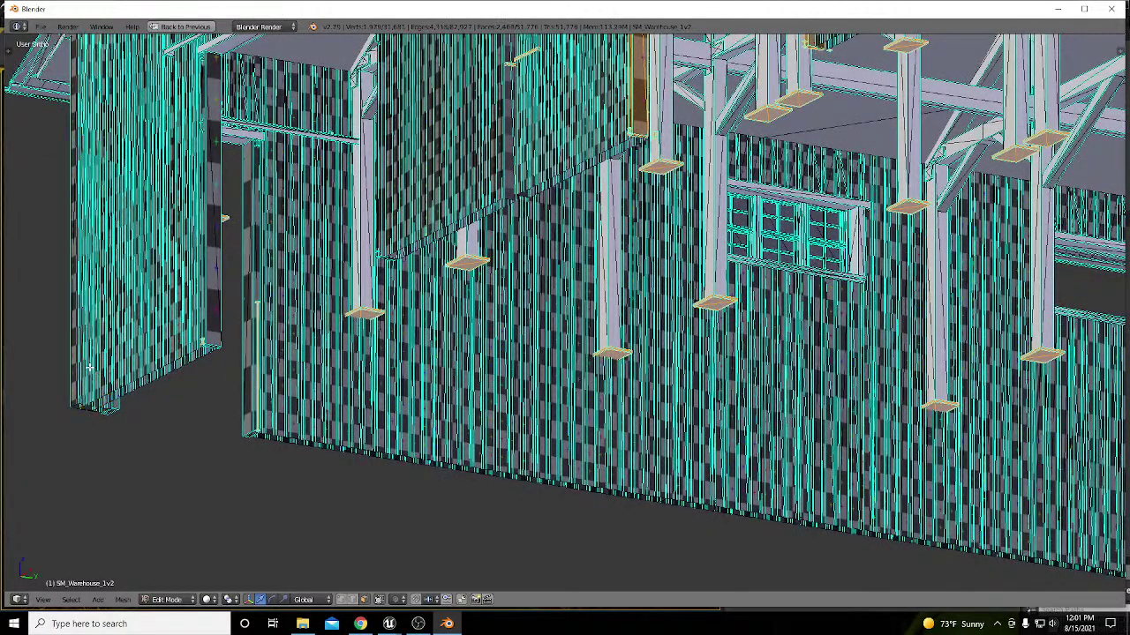
Step: Deselect the narrow edge strips on both sides of the right building's front doorway
scroll(138, 403, "down", 5)
scroll(337, 200, "up", 10)
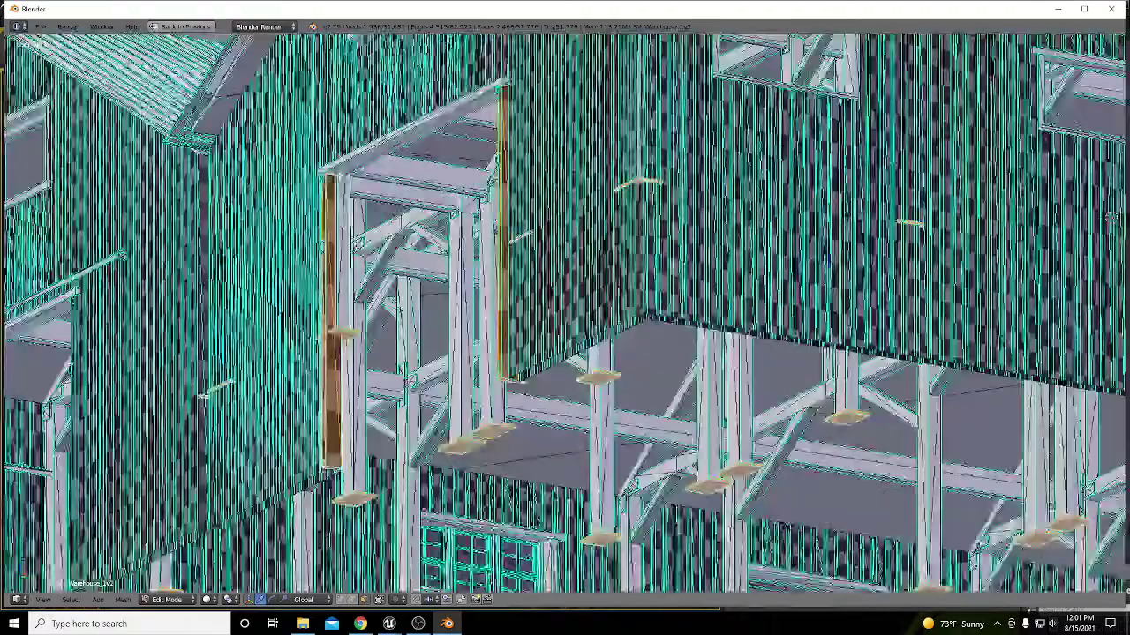
scroll(337, 200, "down", 2)
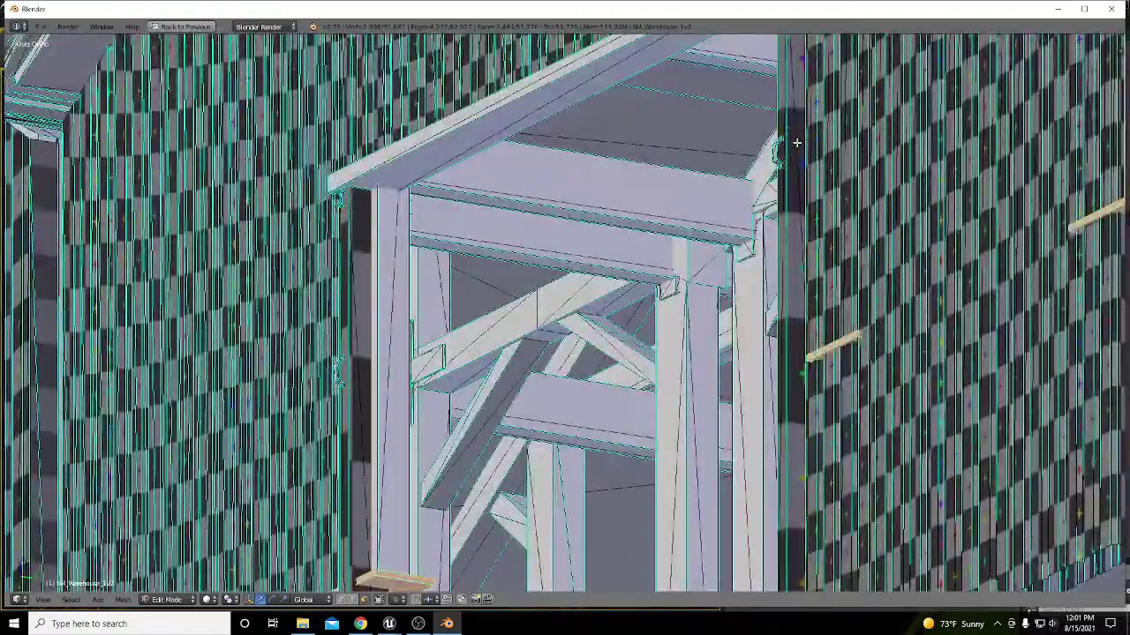
Step: Deselect the right building's rear gable panels around the window, the strip near its corner and the side doorway's edge strip
scroll(337, 201, "down", 4)
scroll(337, 200, "down", 5)
middle_click_drag(565, 318, 565, 282)
scroll(565, 317, "up", 5)
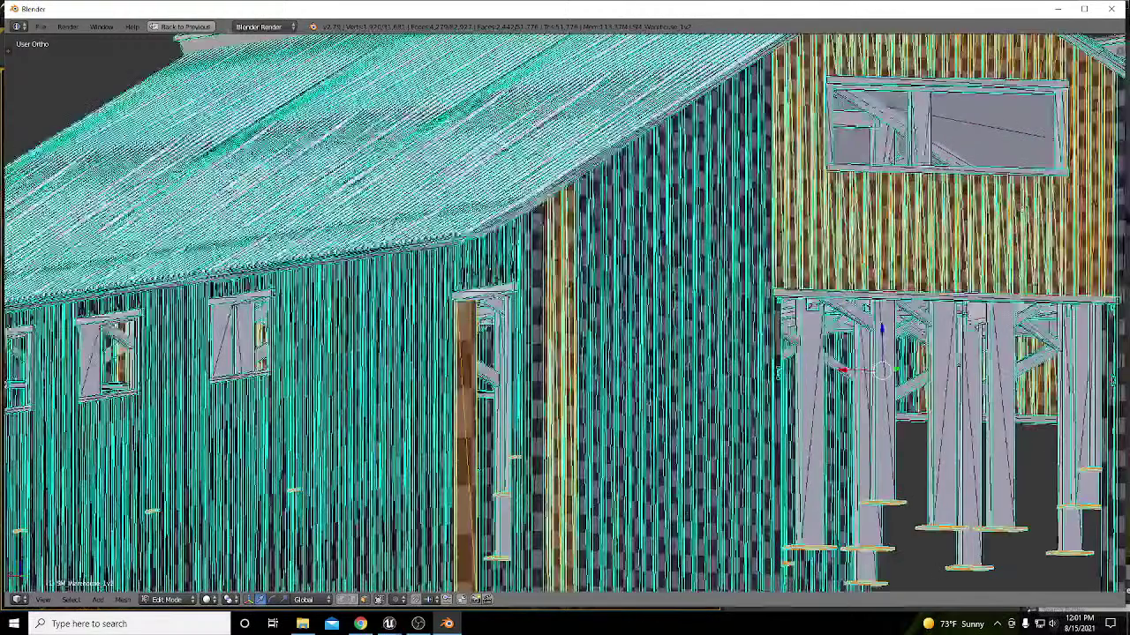
key("shift+l")
key("shift+l")
key("shift+l")
key("shift+l")
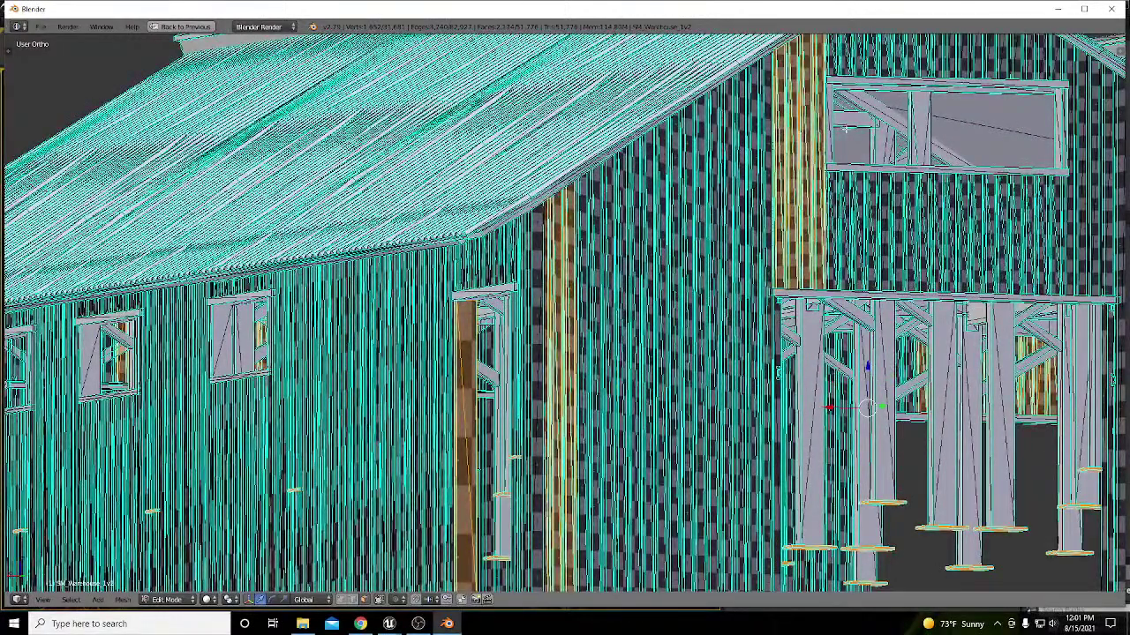
key("shift+l")
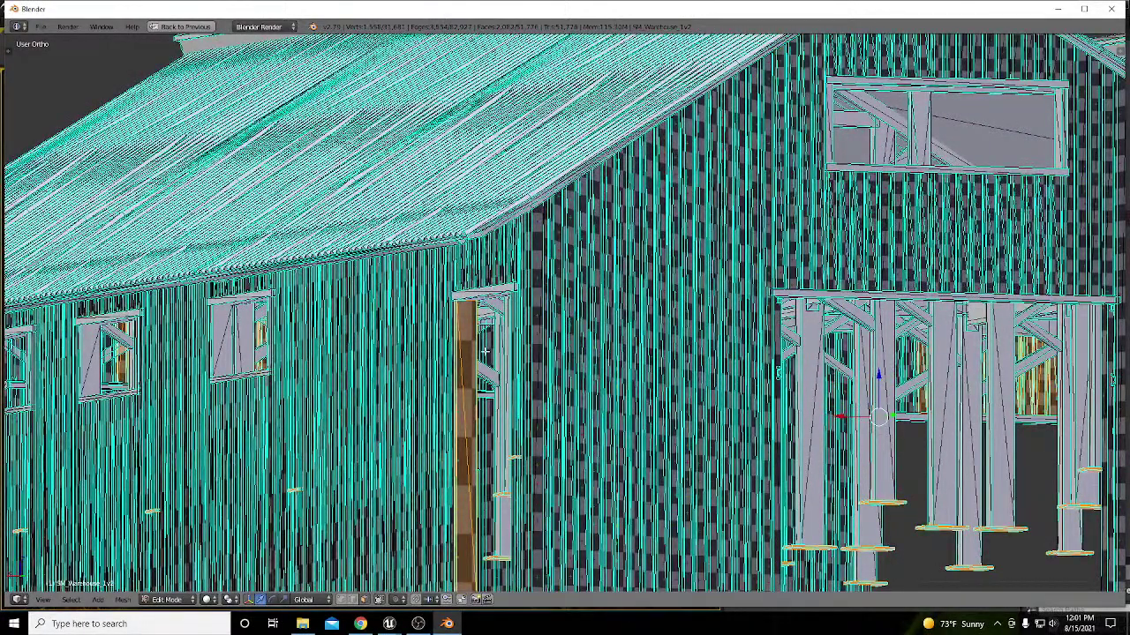
key("shift+l")
Step: Deselect the edge strips on both sides of the doorway beneath the long sliding rail
scroll(468, 358, "down", 4)
middle_click_drag(468, 357, 547, 353)
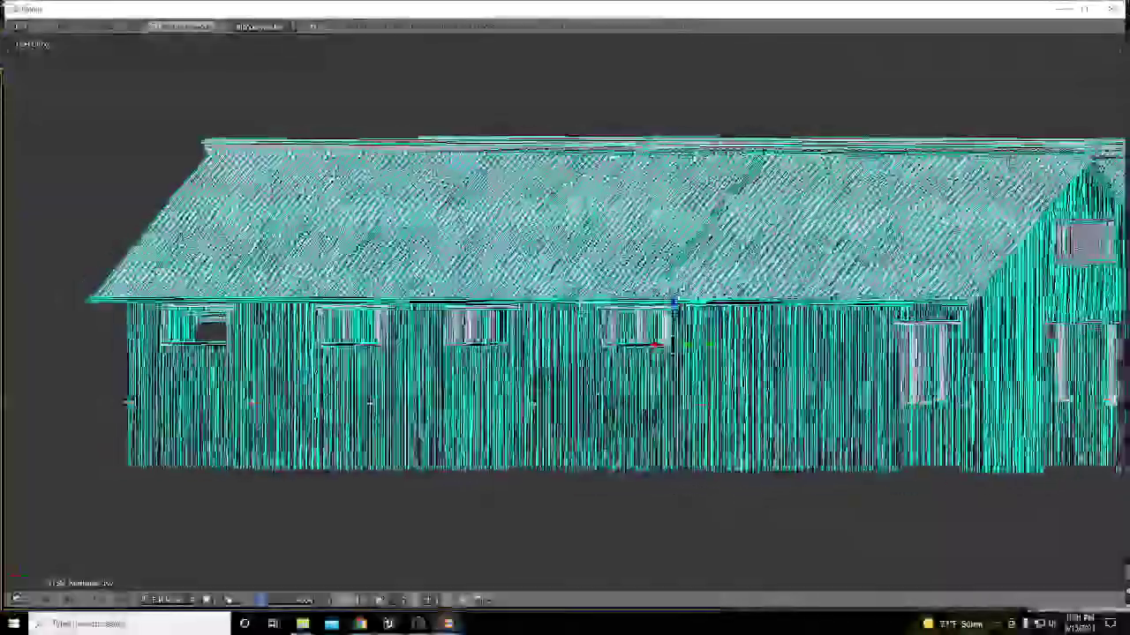
scroll(508, 304, "down", 3)
scroll(958, 330, "up", 9)
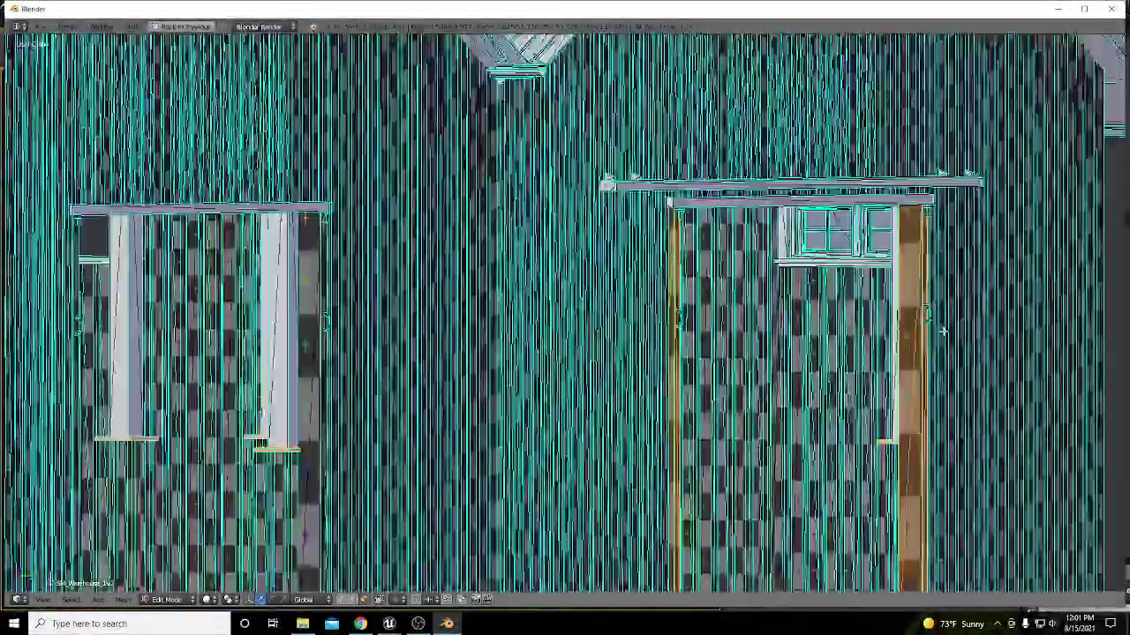
scroll(943, 331, "down", 3)
Step: Deselect the selected panels above the doorways and in the gables, working from inside between the roof trusses
middle_click_drag(943, 331, 797, 285)
scroll(457, 310, "down", 3)
scroll(468, 325, "up", 8)
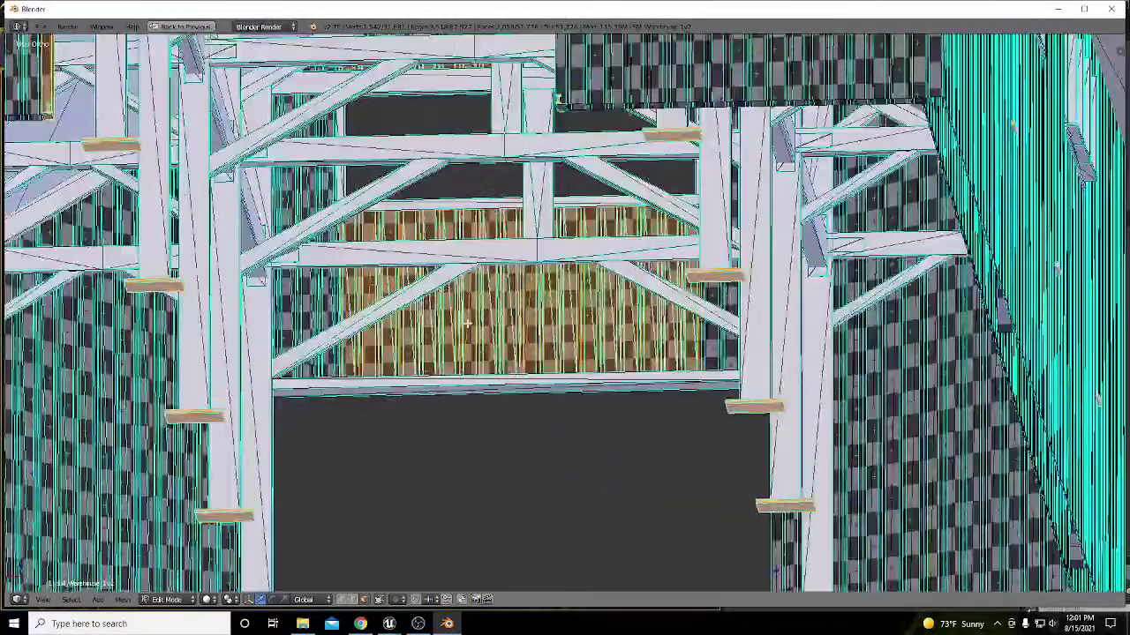
scroll(468, 324, "down", 3)
middle_click_drag(468, 325, 243, 346)
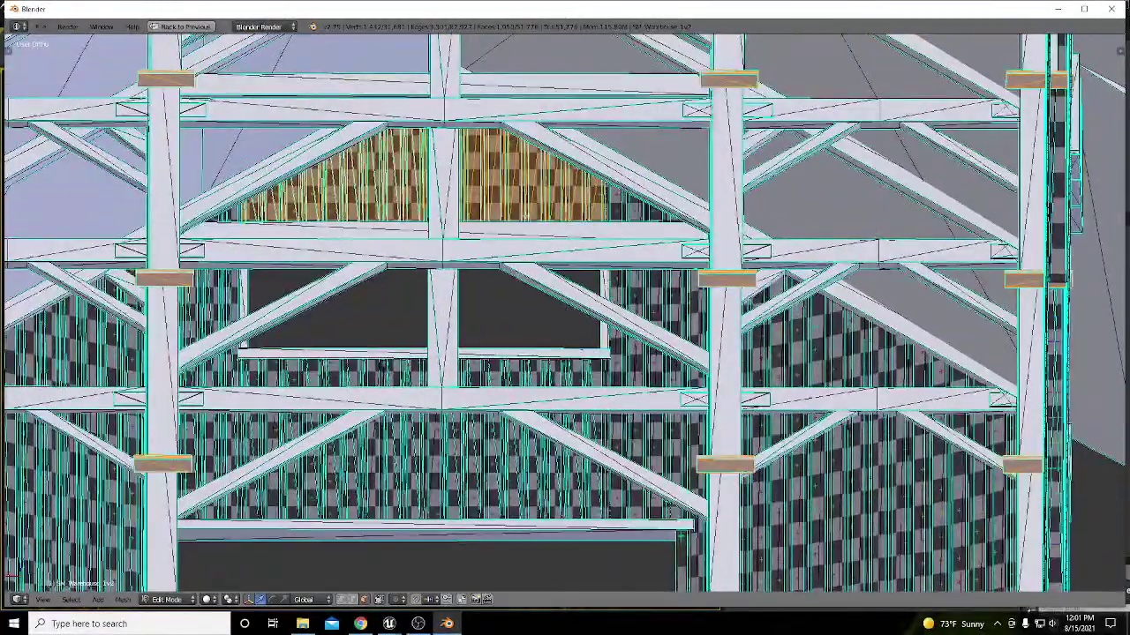
scroll(531, 204, "down", 5)
scroll(267, 287, "up", 5)
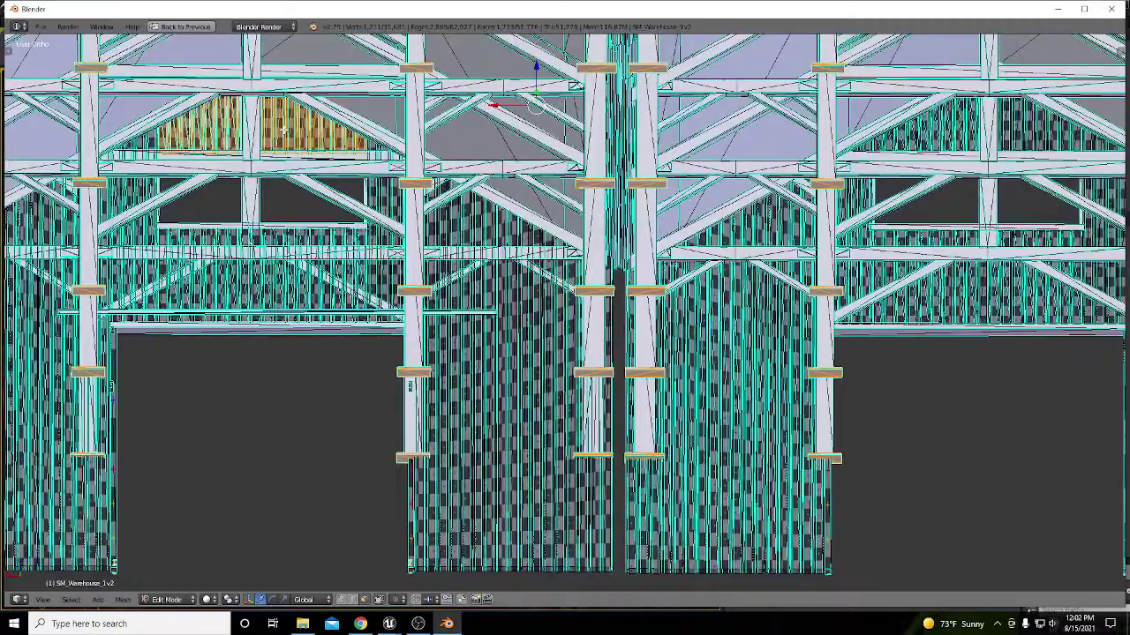
right_click(277, 135, "shift")
Step: Deselect the end wall's doorway edge strips and the last panels above the opposite doorway and in its gable
scroll(501, 277, "down", 5)
middle_click_drag(502, 276, 265, 92)
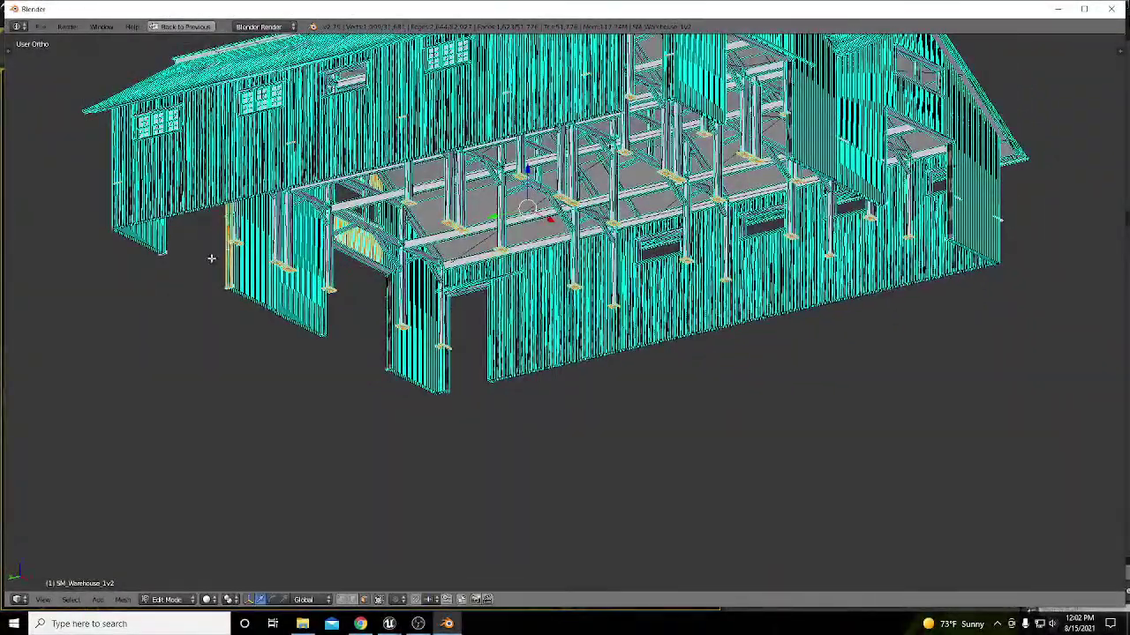
scroll(212, 259, "up", 5)
right_click(303, 265, "shift")
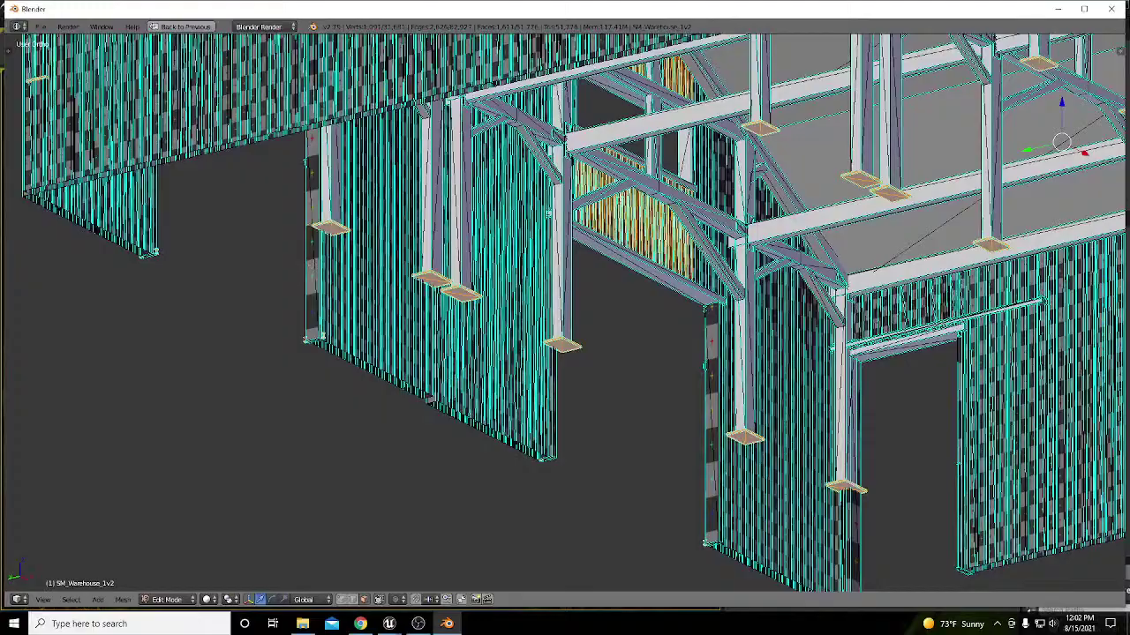
right_click(644, 236, "shift")
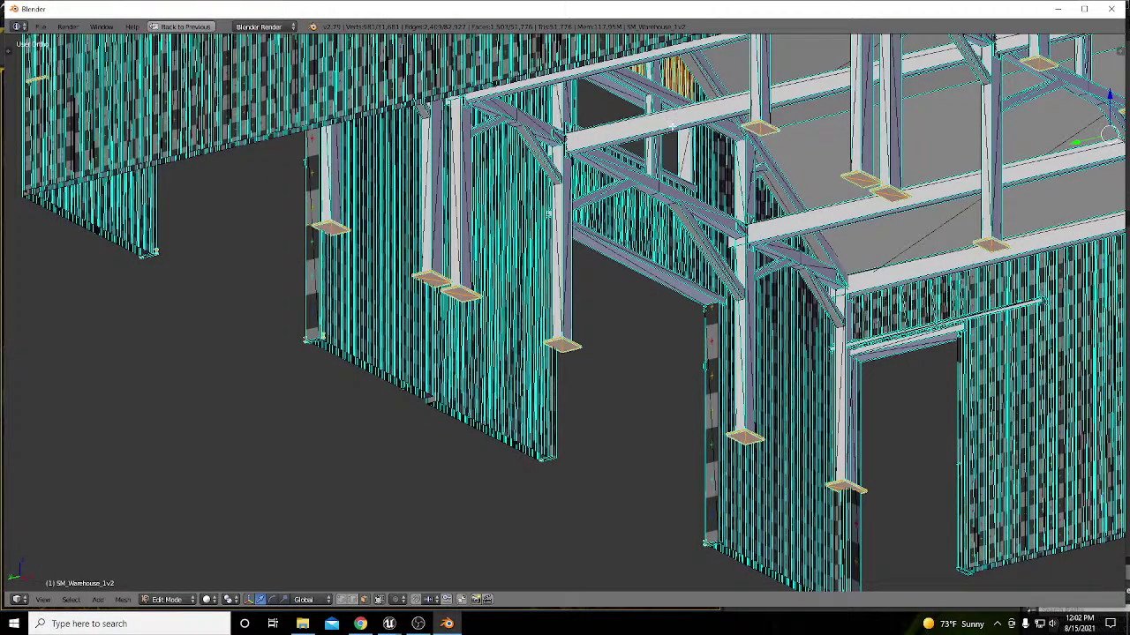
middle_click_drag(565, 318, 530, 265)
middle_click_drag(565, 318, 565, 265)
scroll(565, 318, "down", 4)
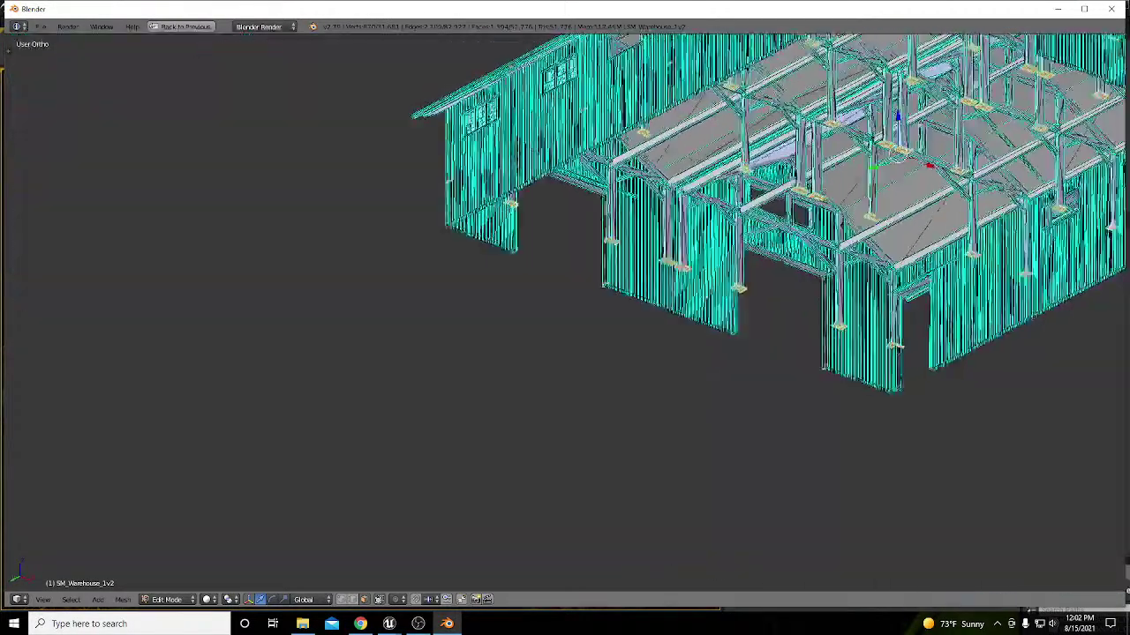
Step: Box-deselect the stray vertices along the bottom edge of the walls in front wireframe view
middle_click_drag(617, 212, 691, 212)
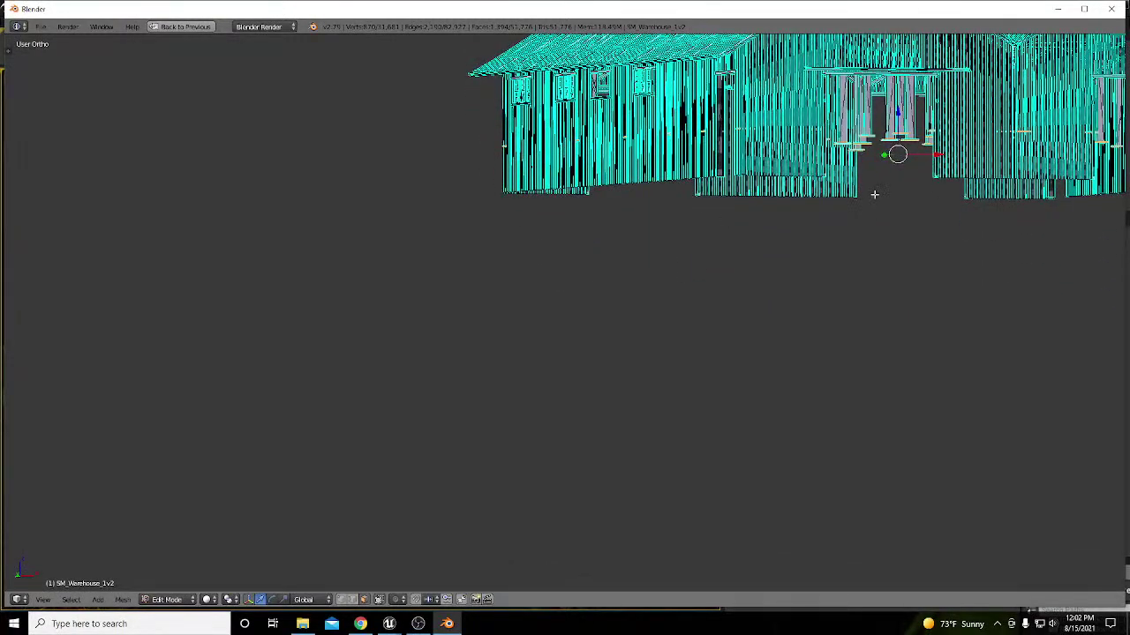
key("KP_1")
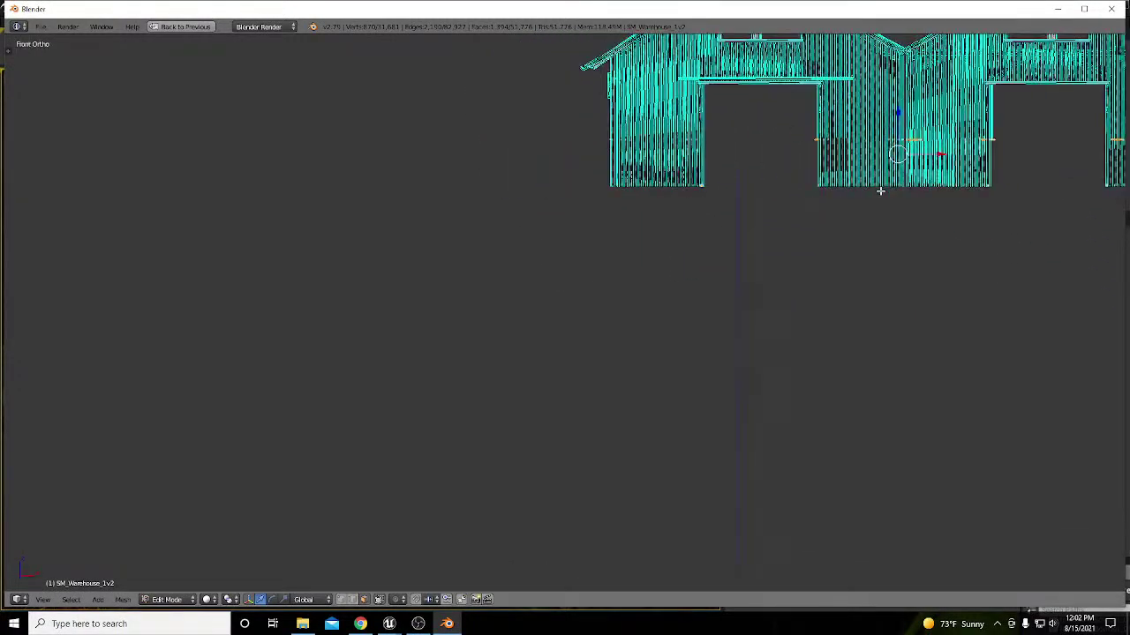
scroll(684, 193, "up", 7)
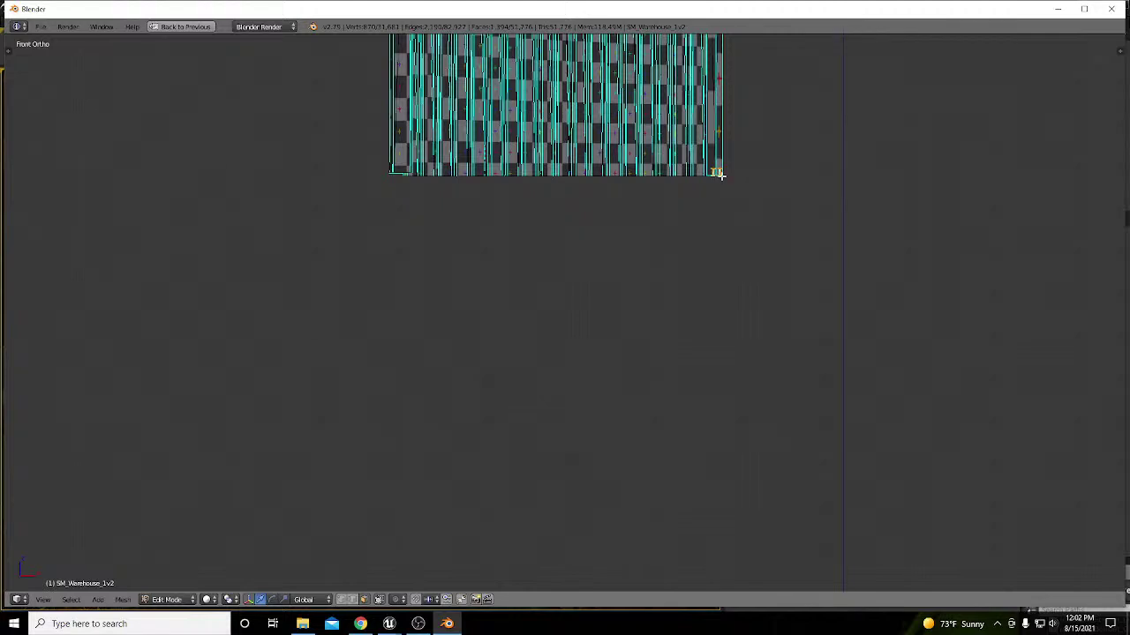
scroll(689, 183, "down", 4)
scroll(516, 190, "down", 3)
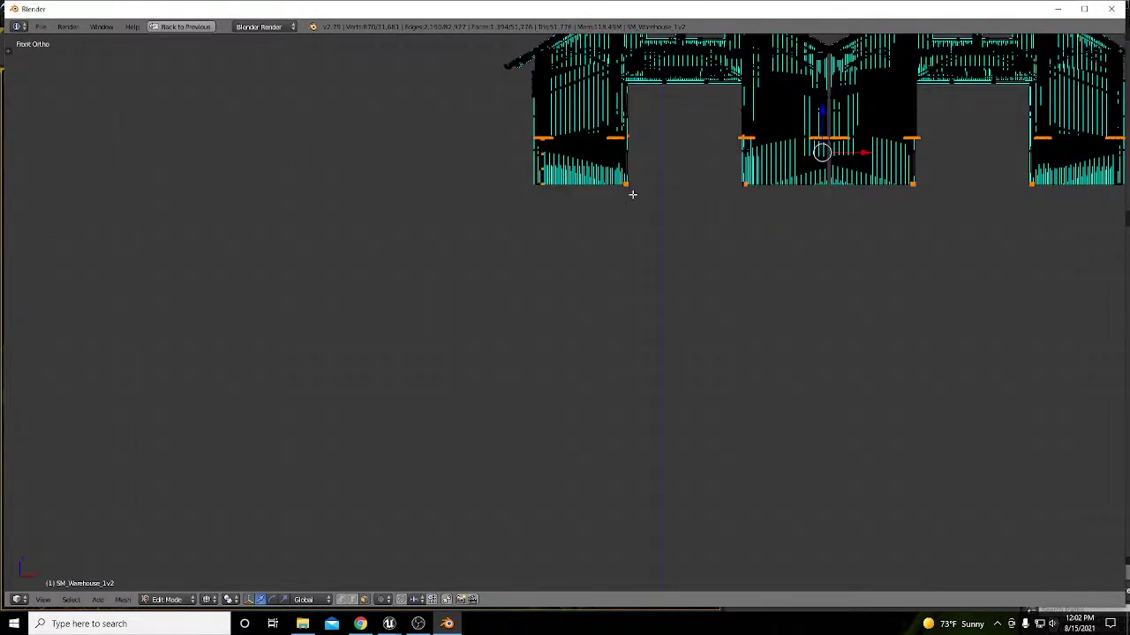
key("b")
left_click_drag(504, 169, 1127, 233)
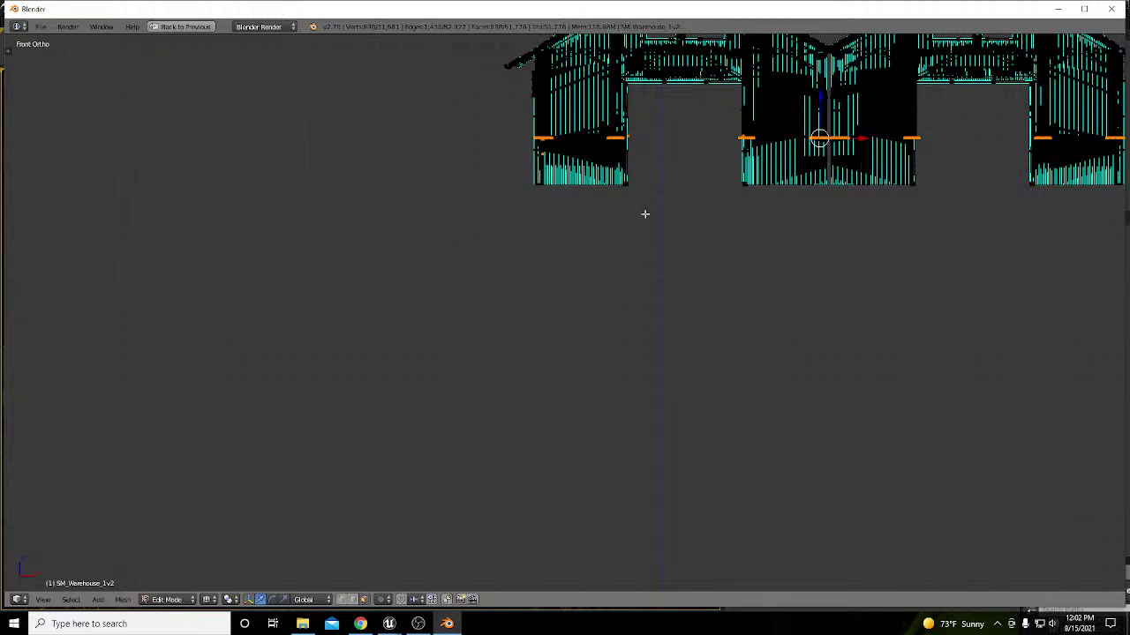
Step: Deselect the remaining stray vertices near the right building's outer bottom corner, keeping the post bases selected
scroll(807, 217, "down", 5)
scroll(881, 215, "up", 6)
scroll(768, 146, "up", 6)
scroll(919, 231, "down", 5)
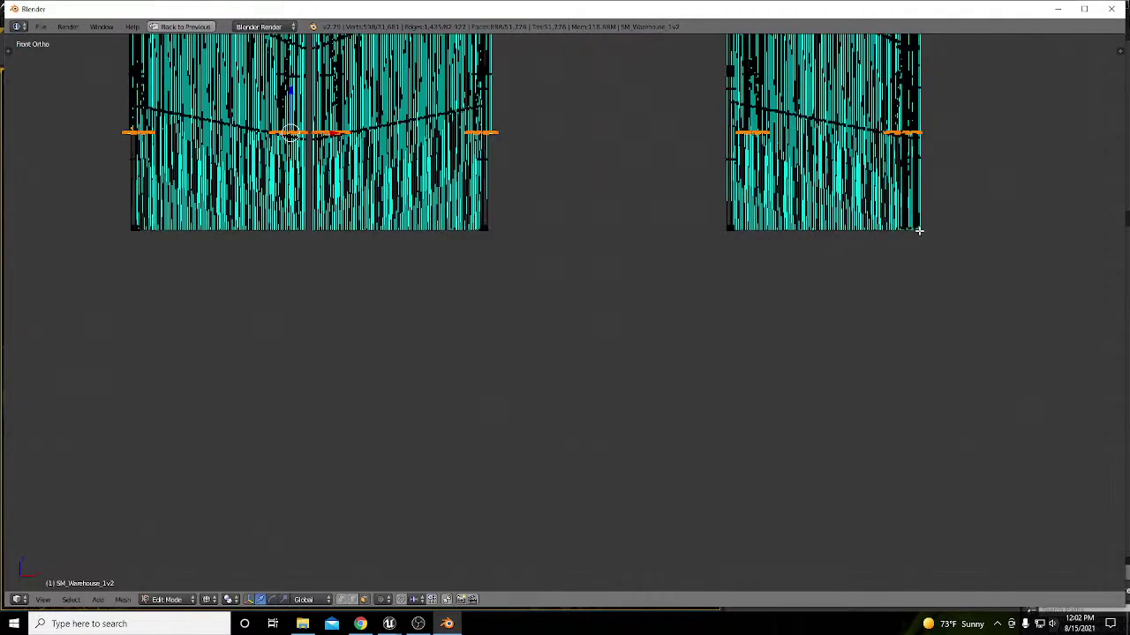
scroll(742, 152, "up", 5)
scroll(937, 194, "down", 4)
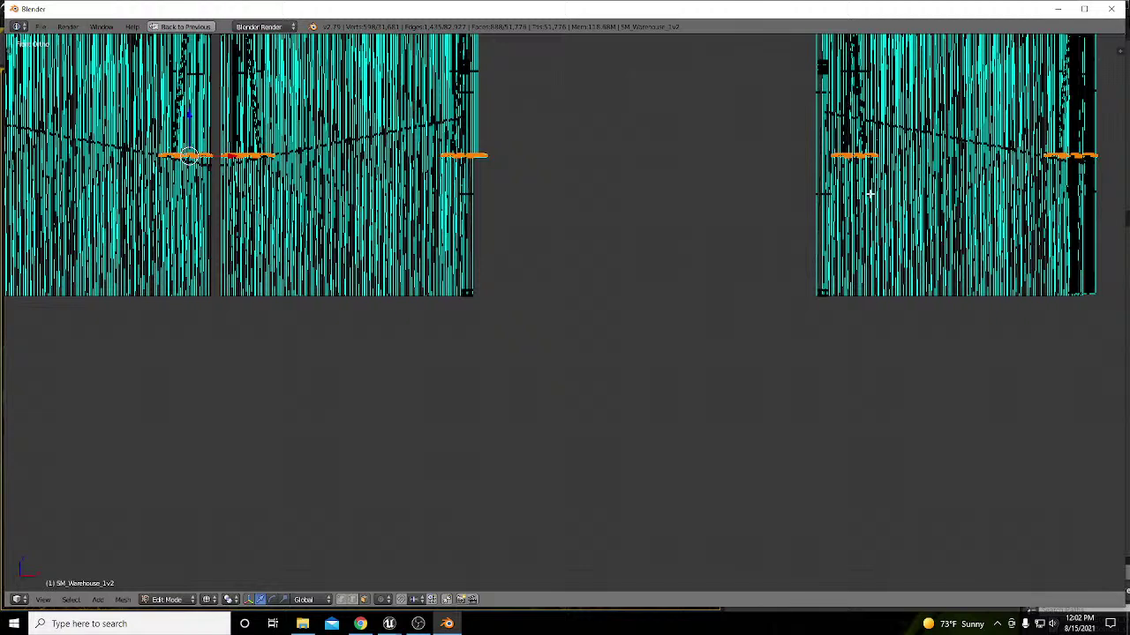
scroll(907, 198, "down", 4)
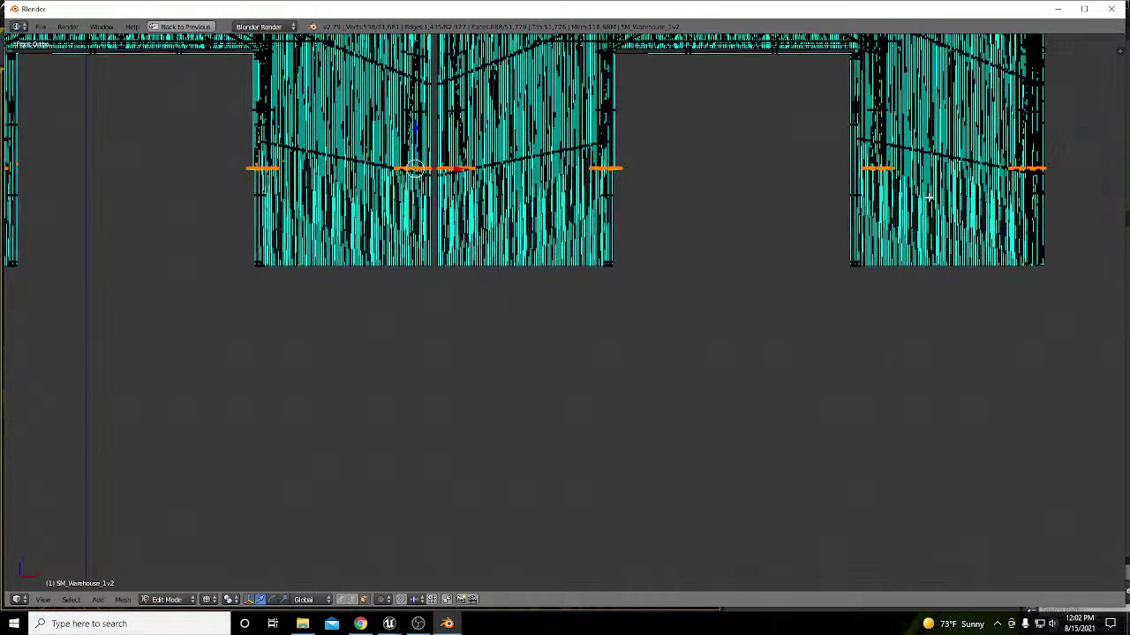
Step: Deselect the small stray piece beside the left building's inner wall edge, just above the post base level
scroll(771, 208, "up", 3)
scroll(388, 207, "down", 3)
scroll(390, 196, "up", 6)
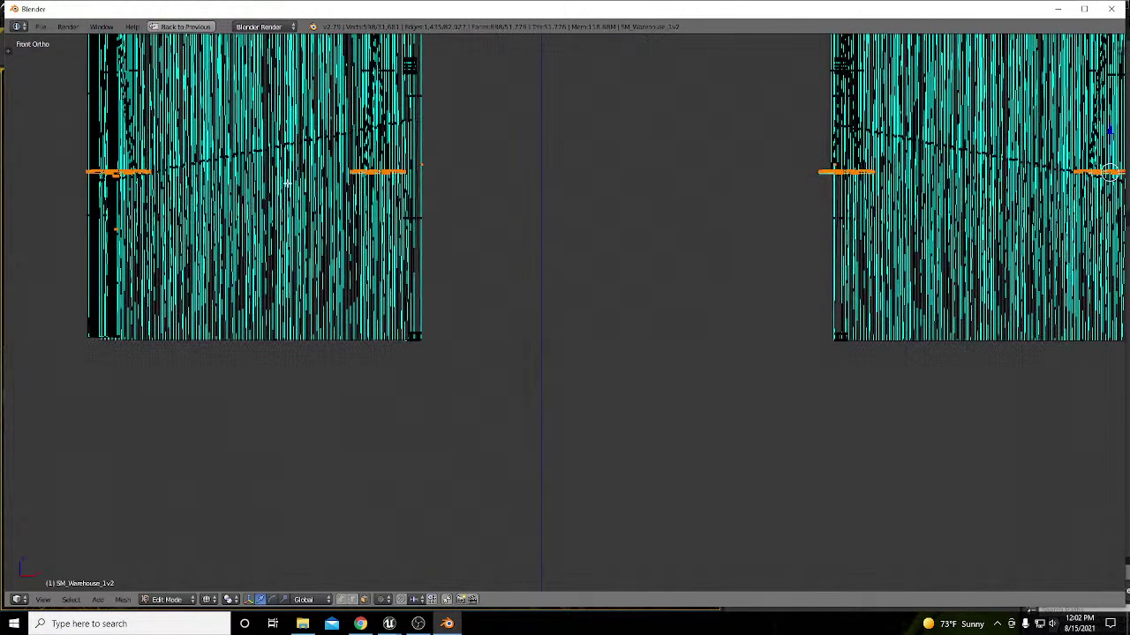
scroll(374, 185, "up", 4)
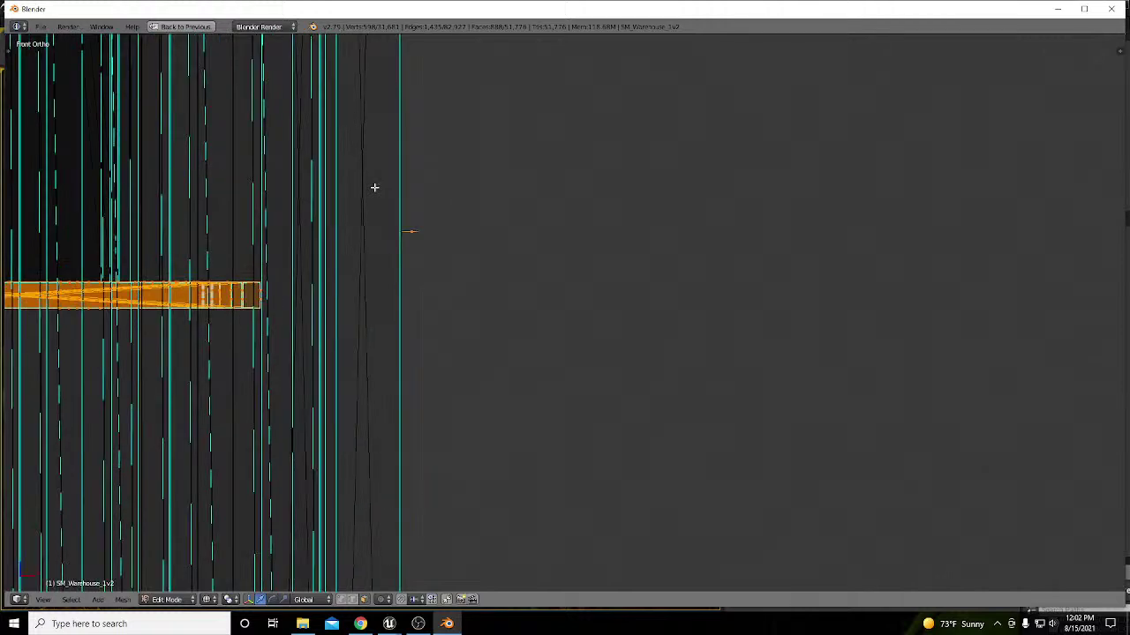
scroll(540, 193, "down", 2)
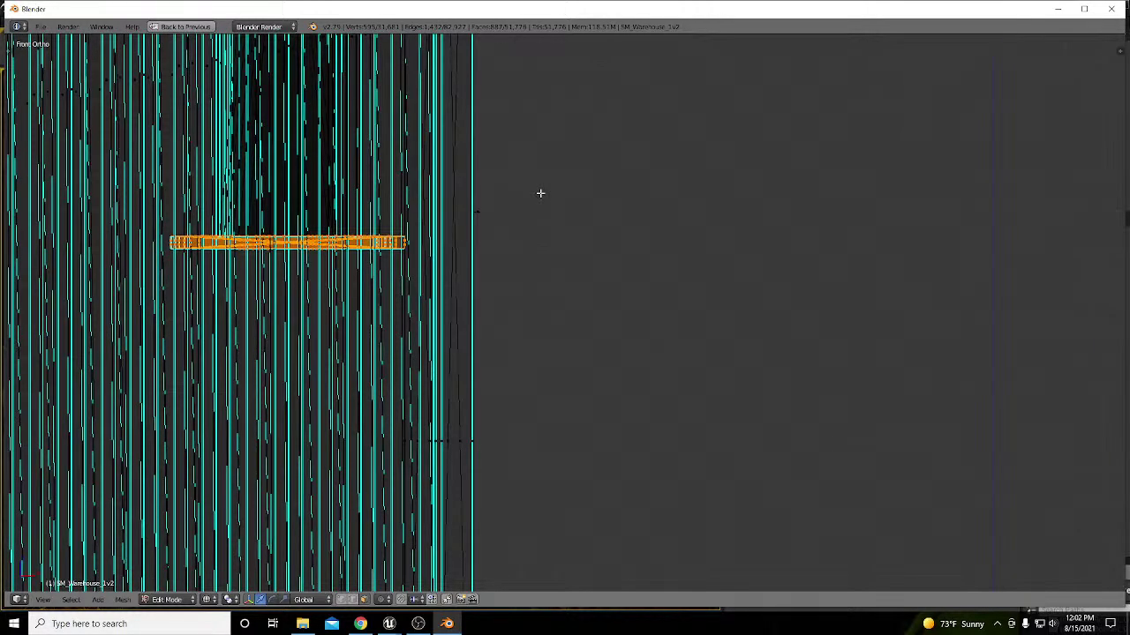
scroll(541, 192, "down", 3)
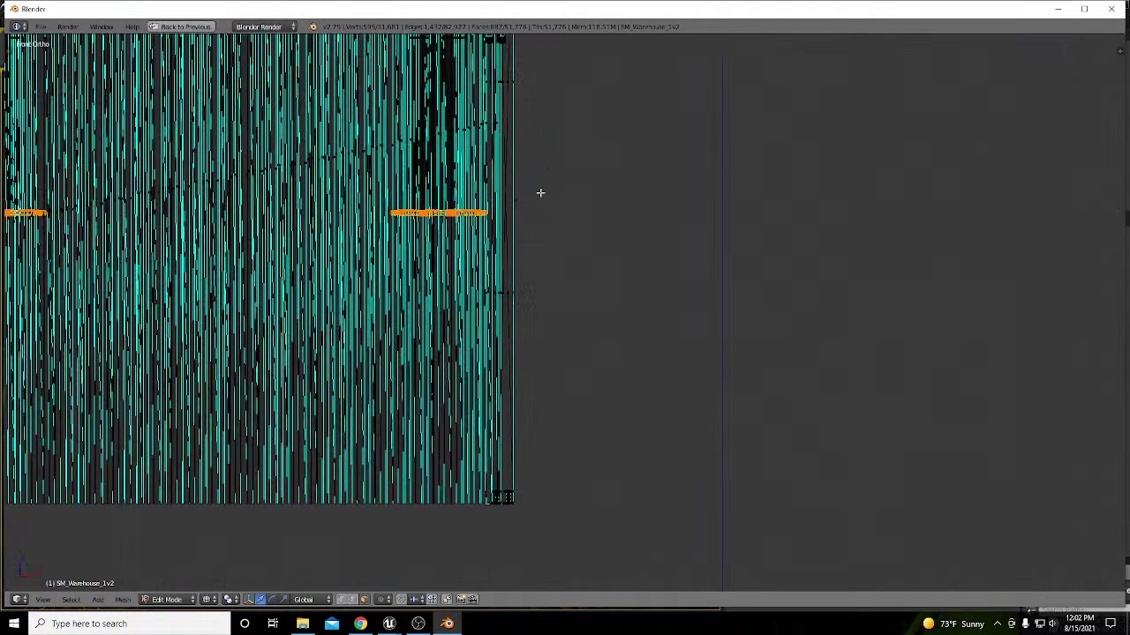
Step: Box-deselect the stray pieces just below the leftmost post bases and further down along the same post, keeping only the bases selected
scroll(182, 203, "up", 5)
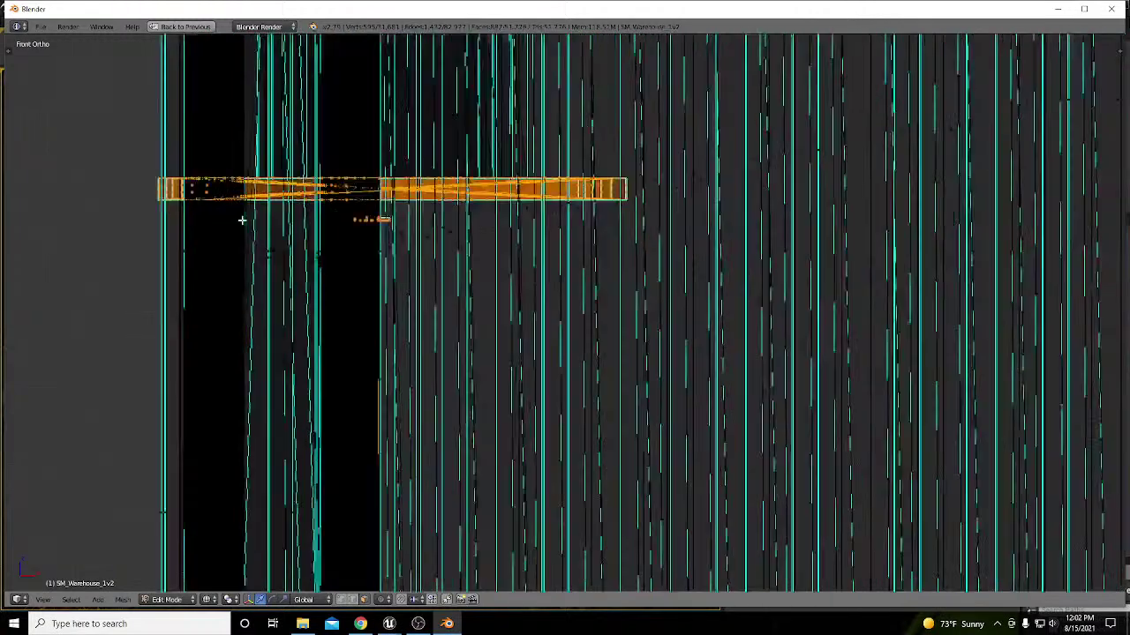
key("b")
left_click_drag(334, 210, 437, 254)
scroll(388, 203, "down", 5)
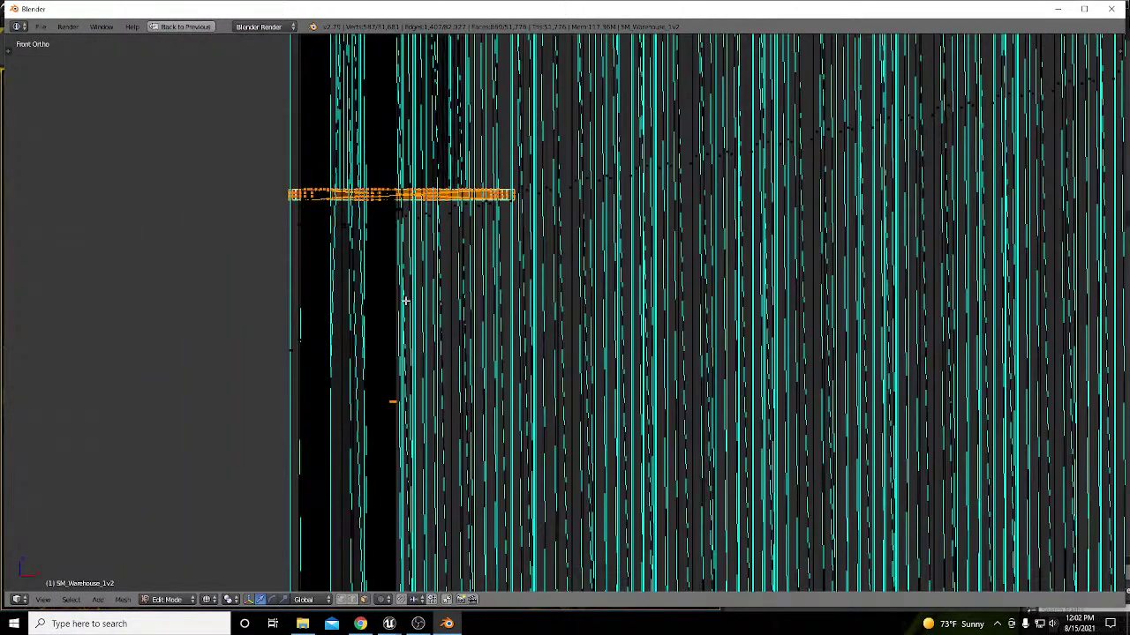
scroll(390, 300, "down", 1)
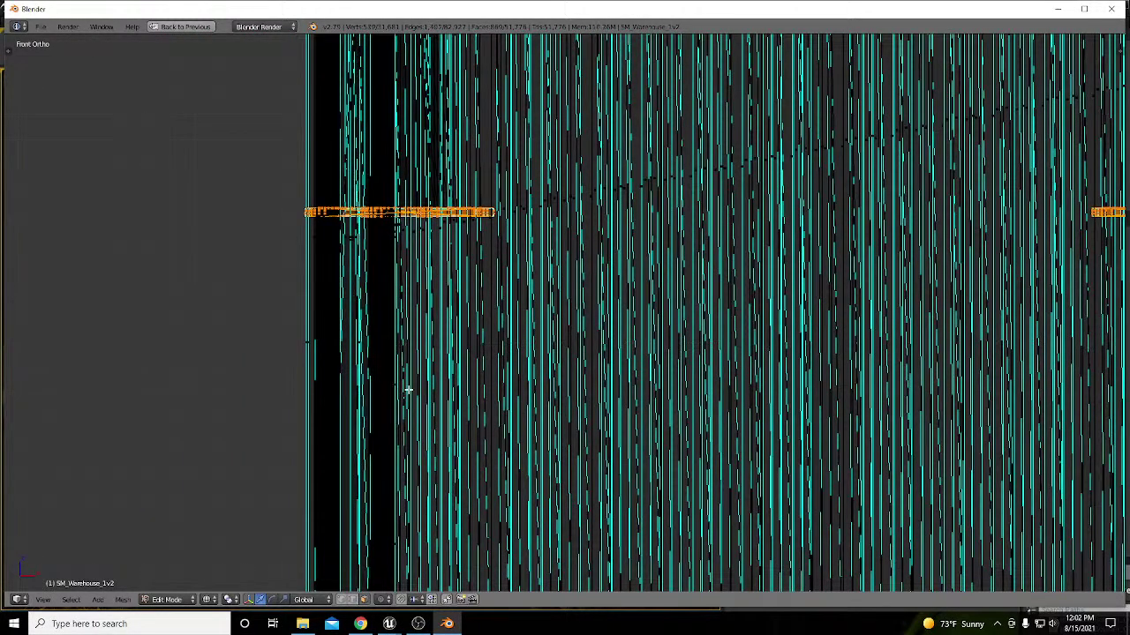
scroll(389, 358, "down", 6)
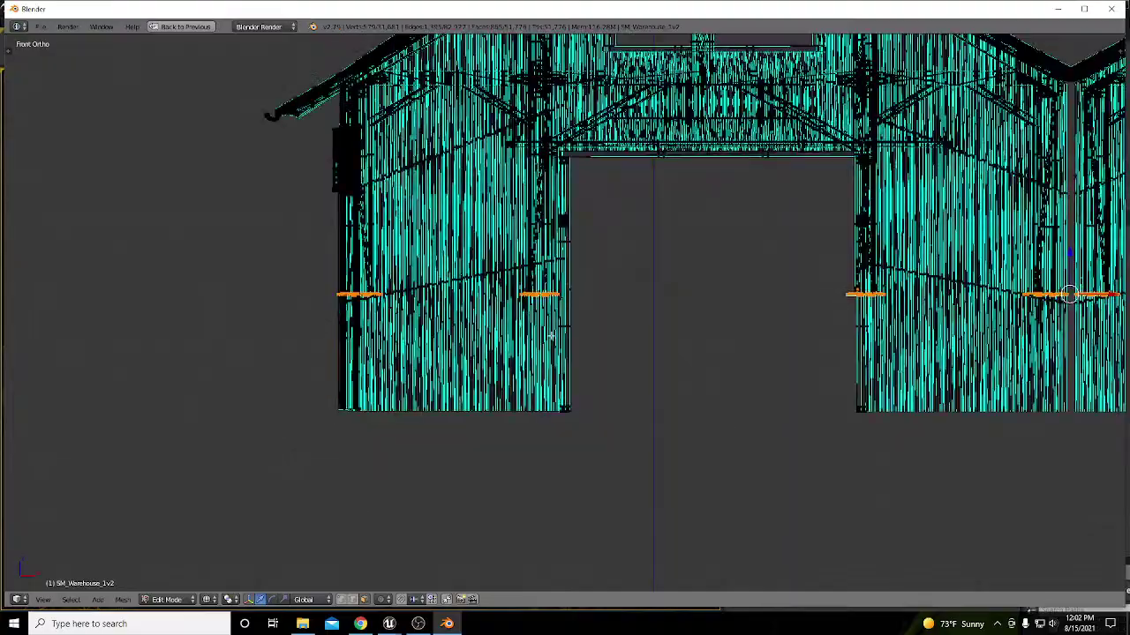
Step: Move the selected post bases down along the global Z axis by about 1.98 units to meet the bottom edge of the walls
middle_click_drag(551, 337, 818, 360)
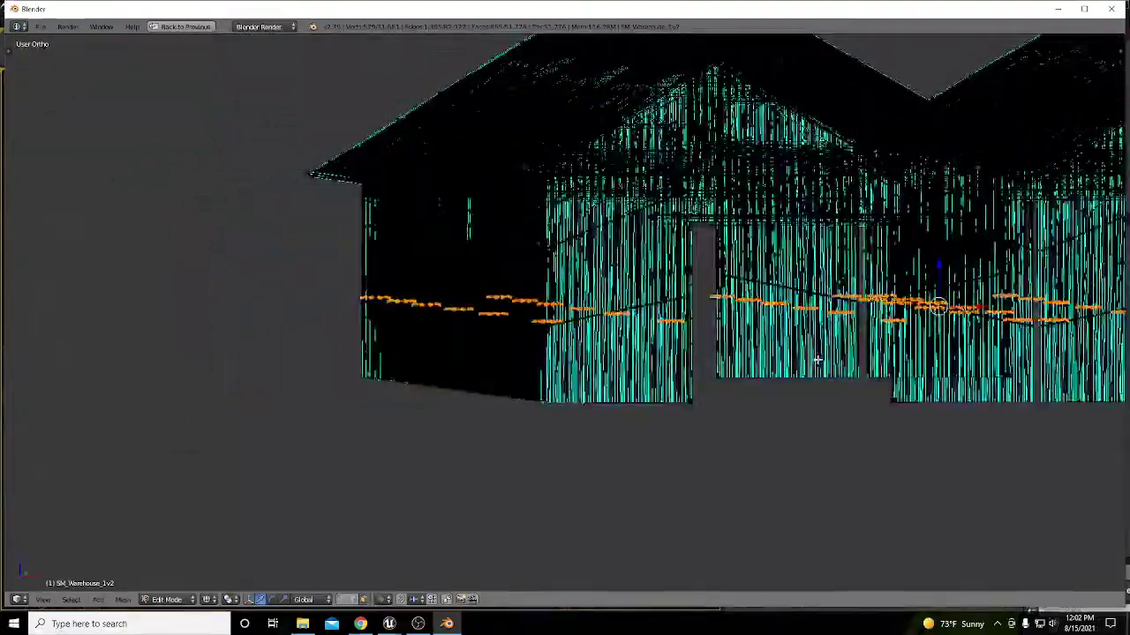
key("KP_1")
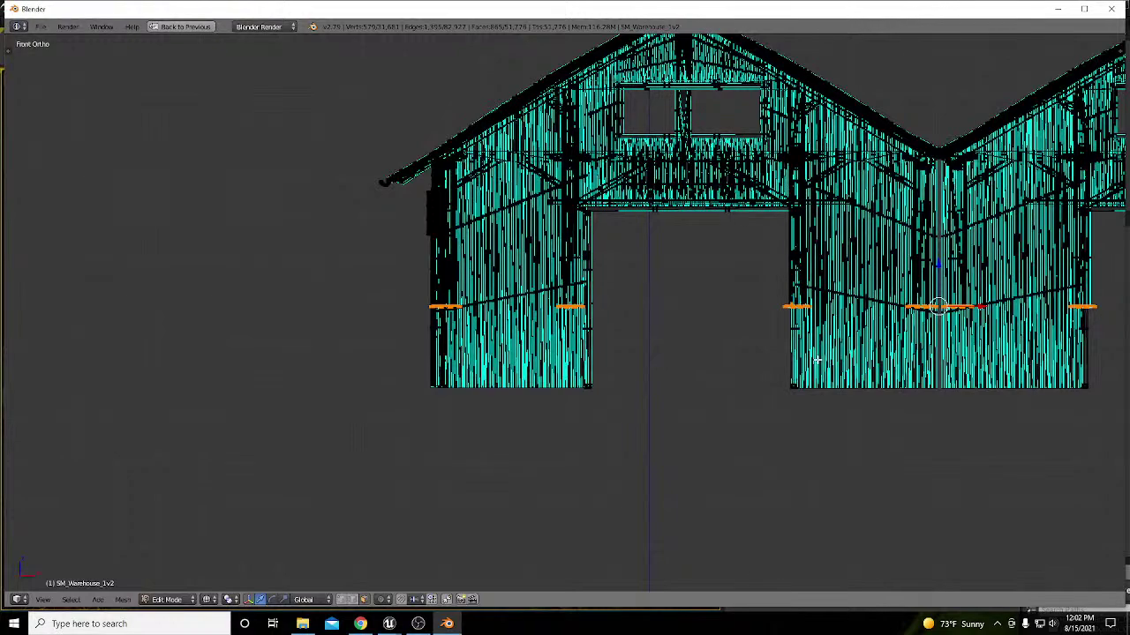
key("g")
key("z")
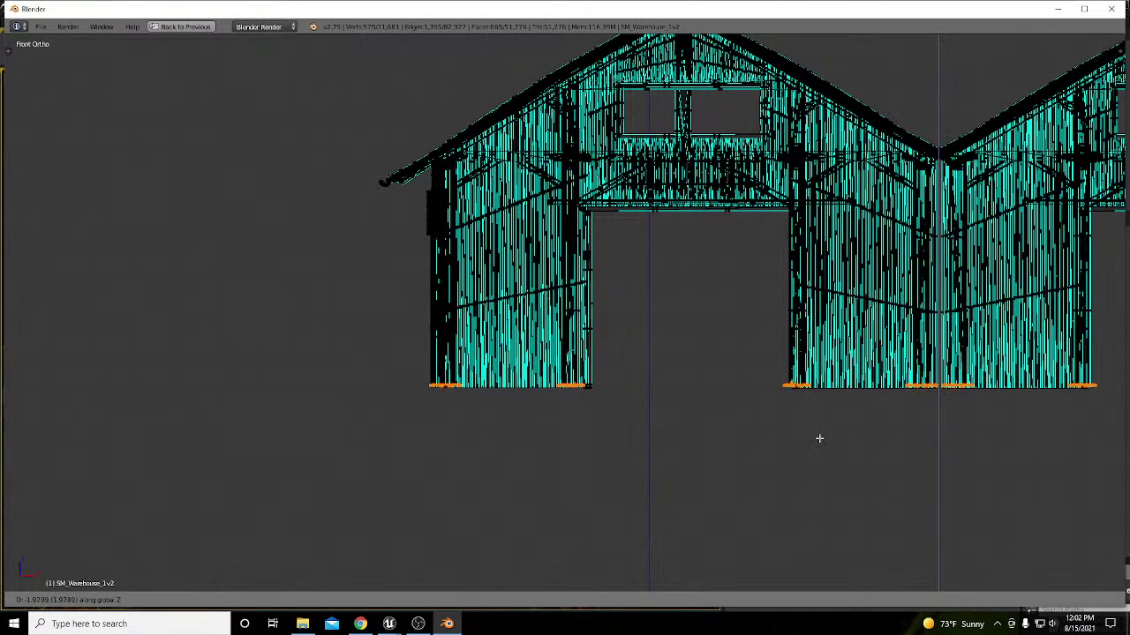
left_click(819, 439)
middle_click_drag(789, 403, 695, 344)
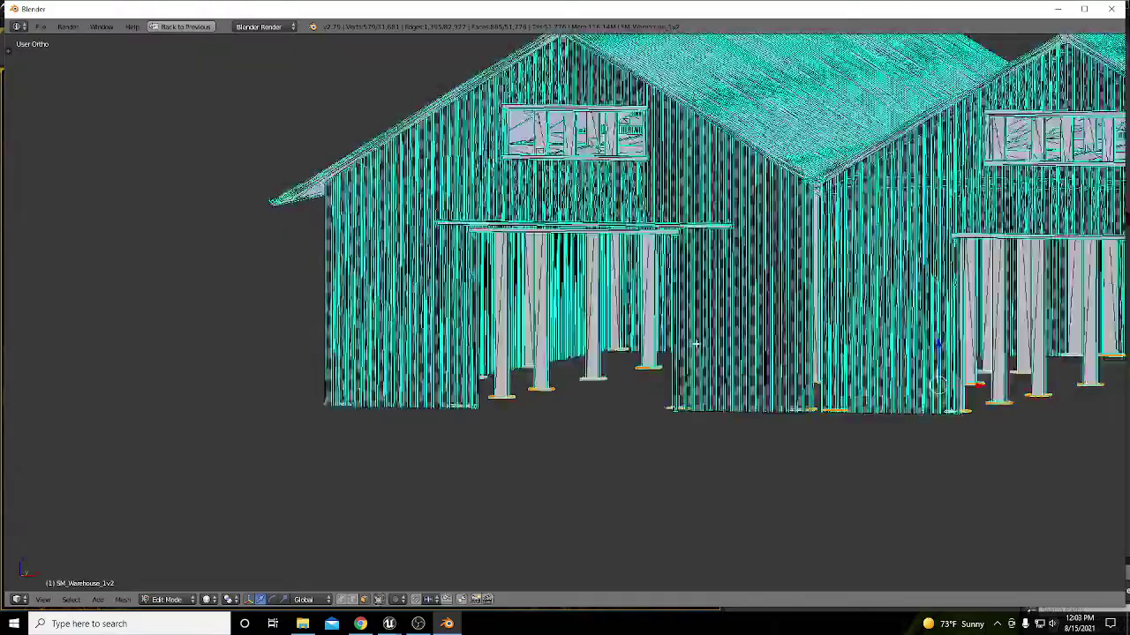
middle_click_drag(551, 316, 587, 329)
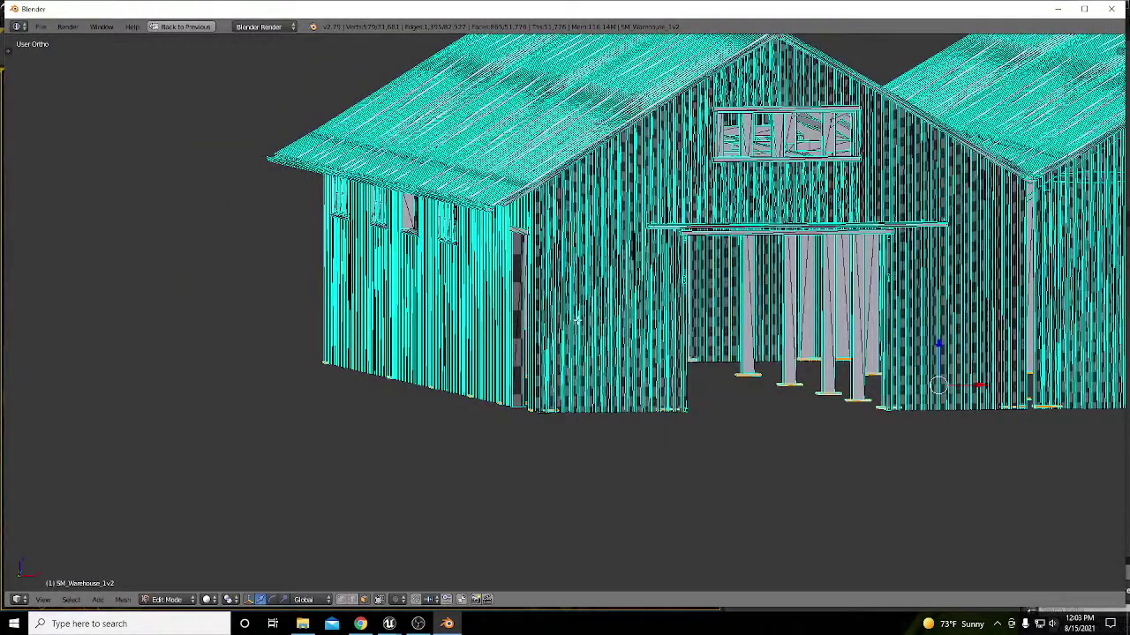
middle_click_drag(578, 320, 774, 298)
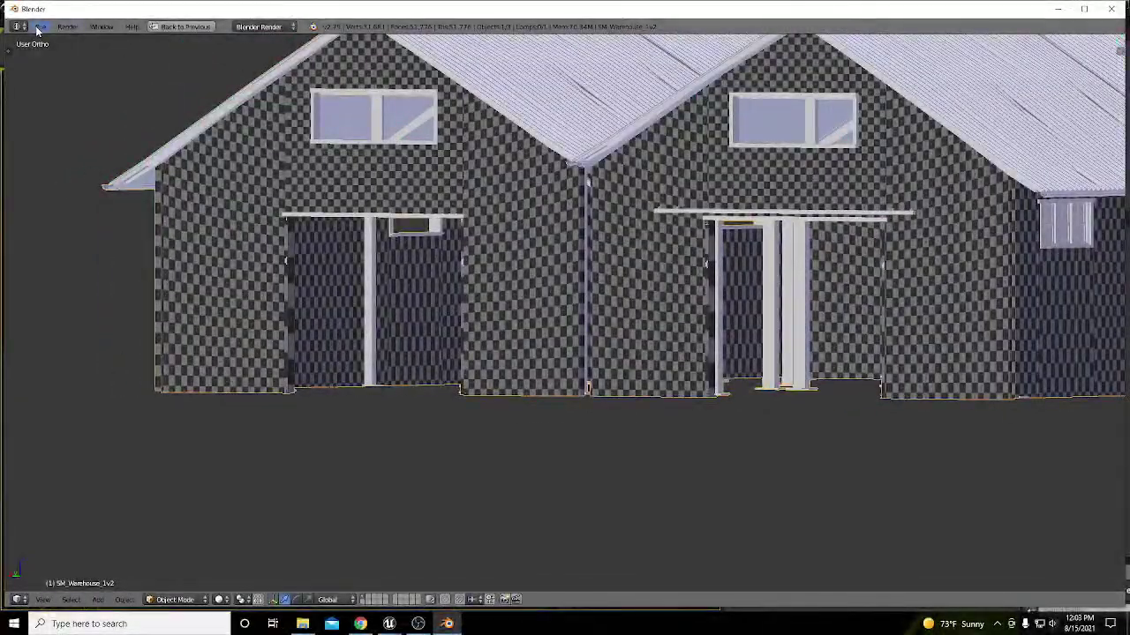
Step: Export the warehouse as FBX over SM_Warehouse_1v2.FBX in the barn folder, with baked animation off
left_click(38, 26)
mouse_move(79, 263)
left_click(212, 305)
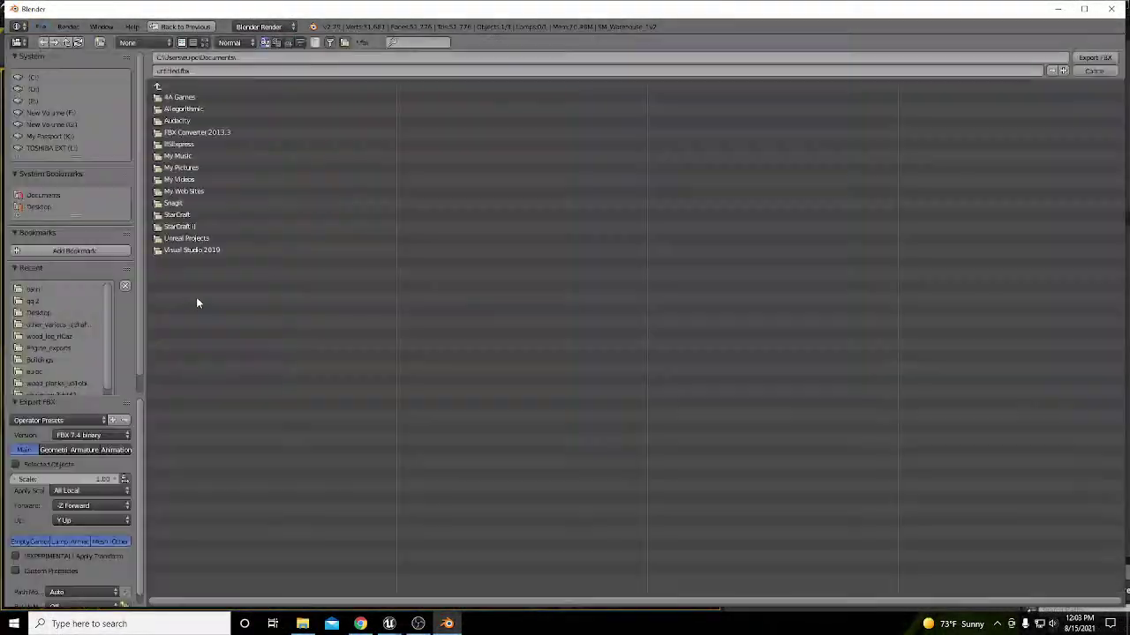
left_click(123, 450)
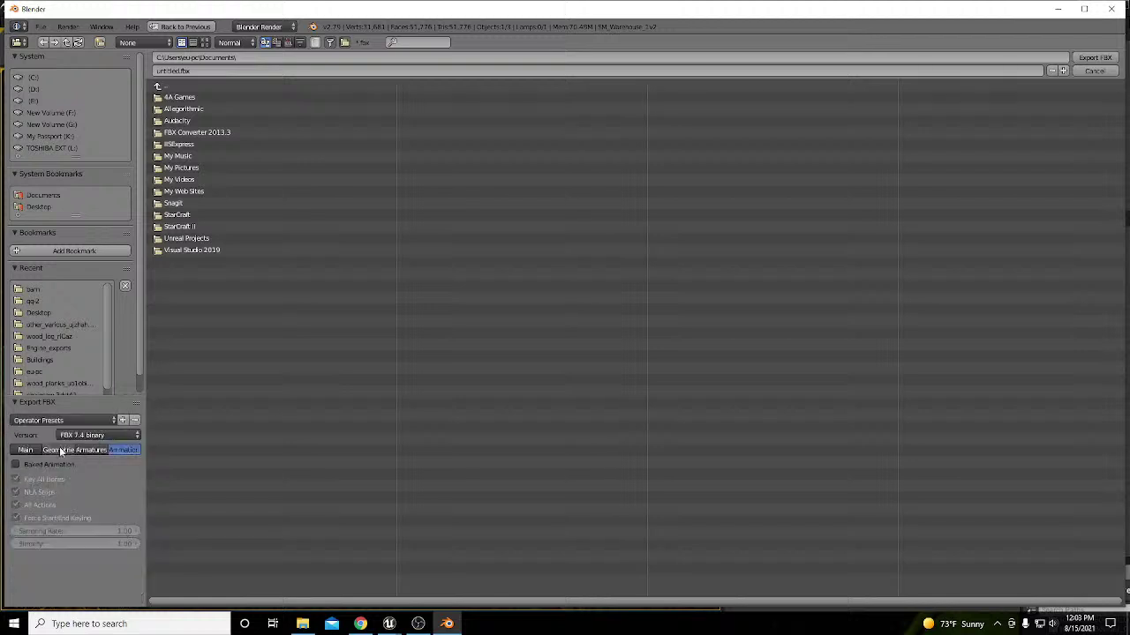
left_click(32, 289)
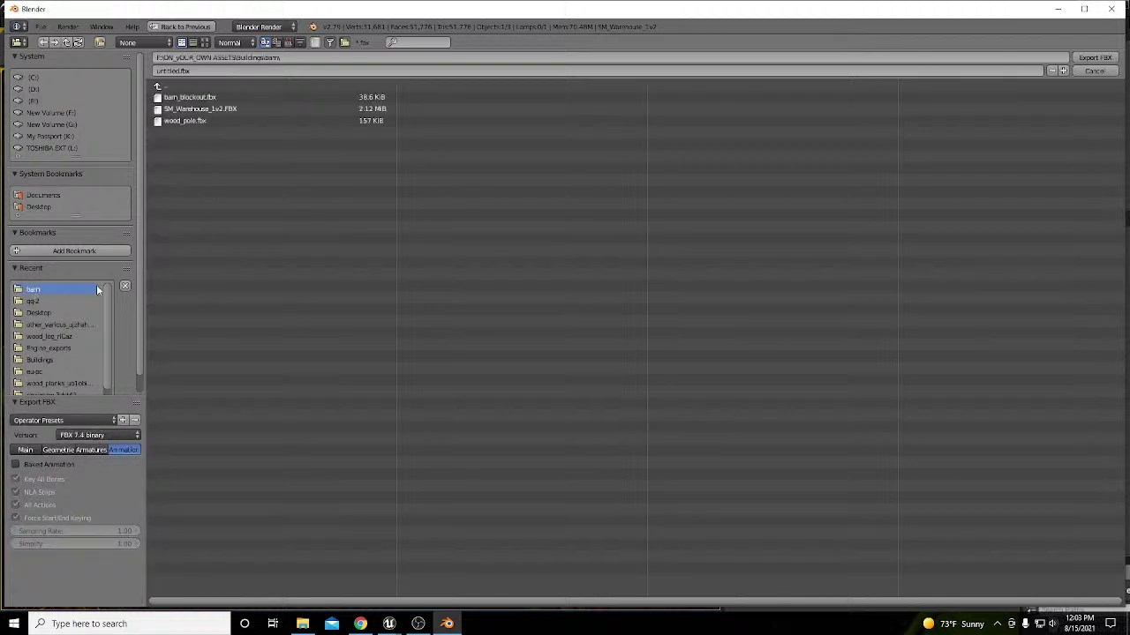
left_click(302, 58)
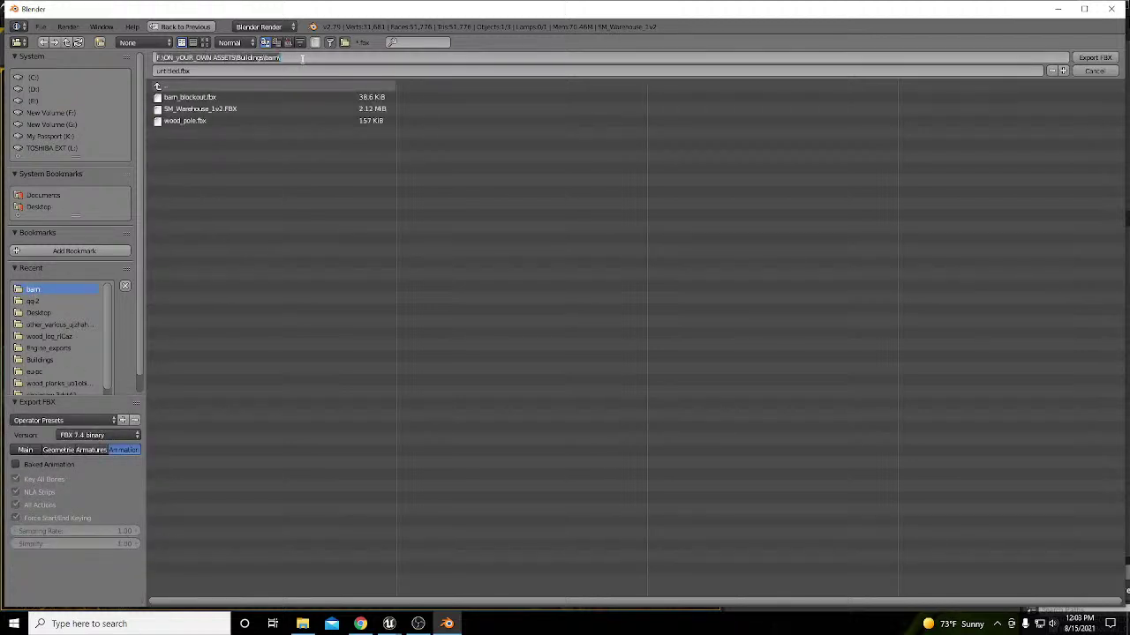
left_click(221, 109)
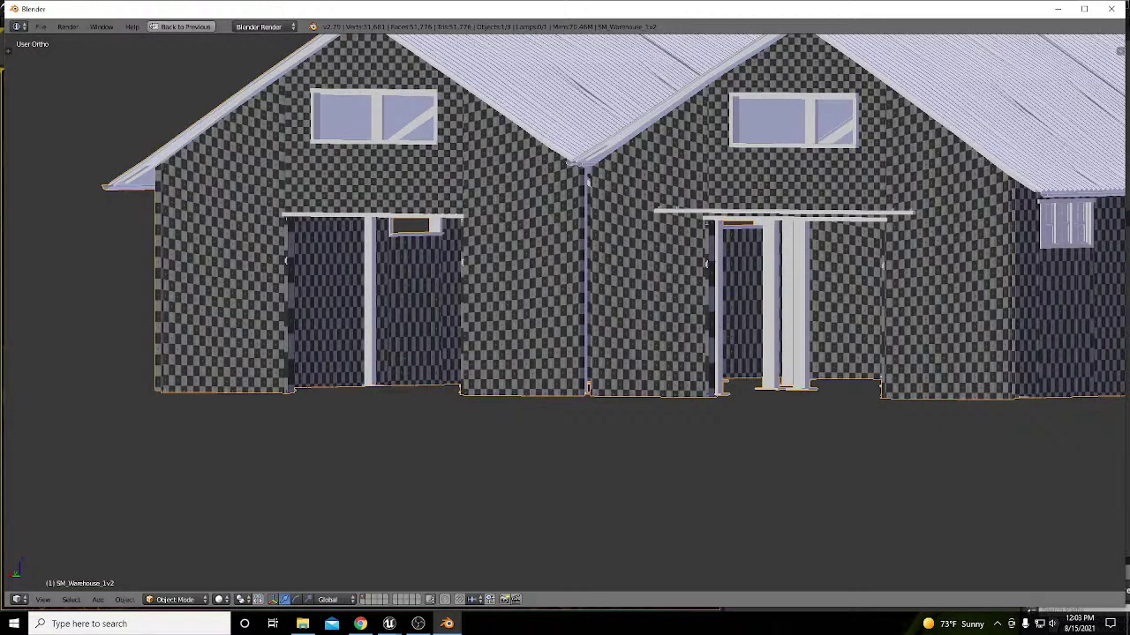
Step: In Unreal, open the warehouse's static mesh SM_Warehouse_1v2 and reimport its base mesh, accepting the proposed material matches
key("alt+Tab")
left_click(439, 256)
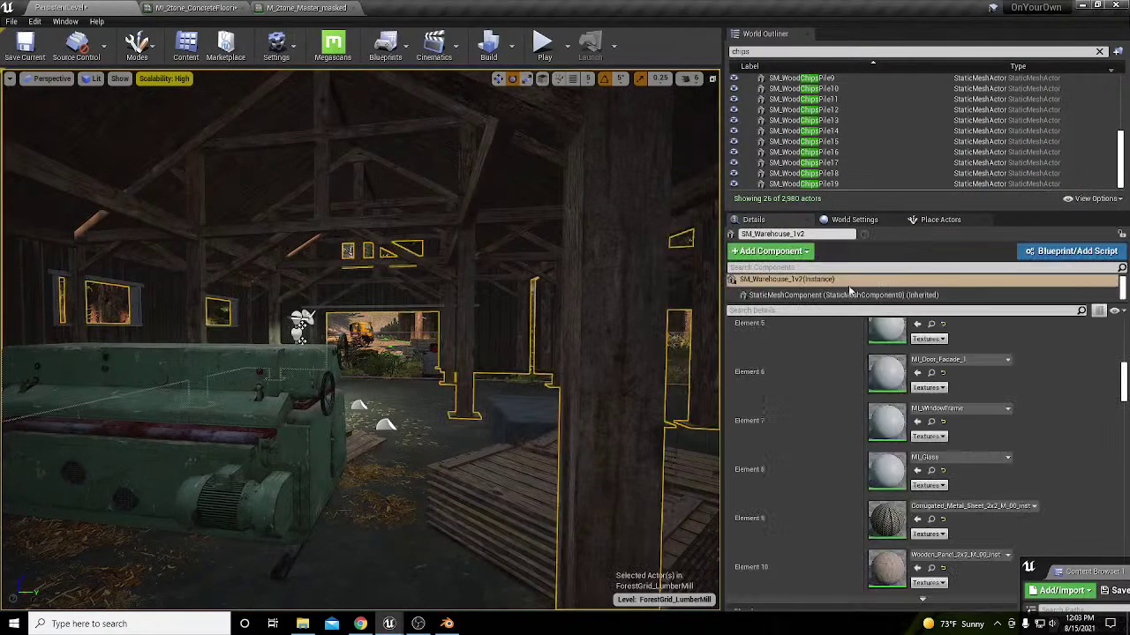
scroll(942, 478, "up", 9)
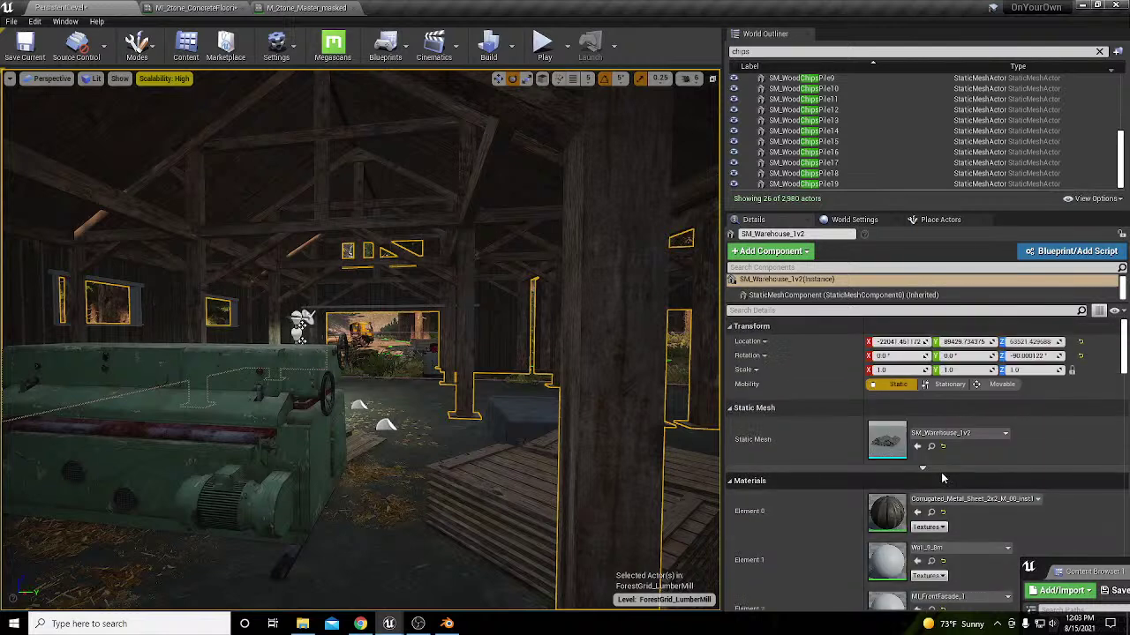
double_click(887, 439)
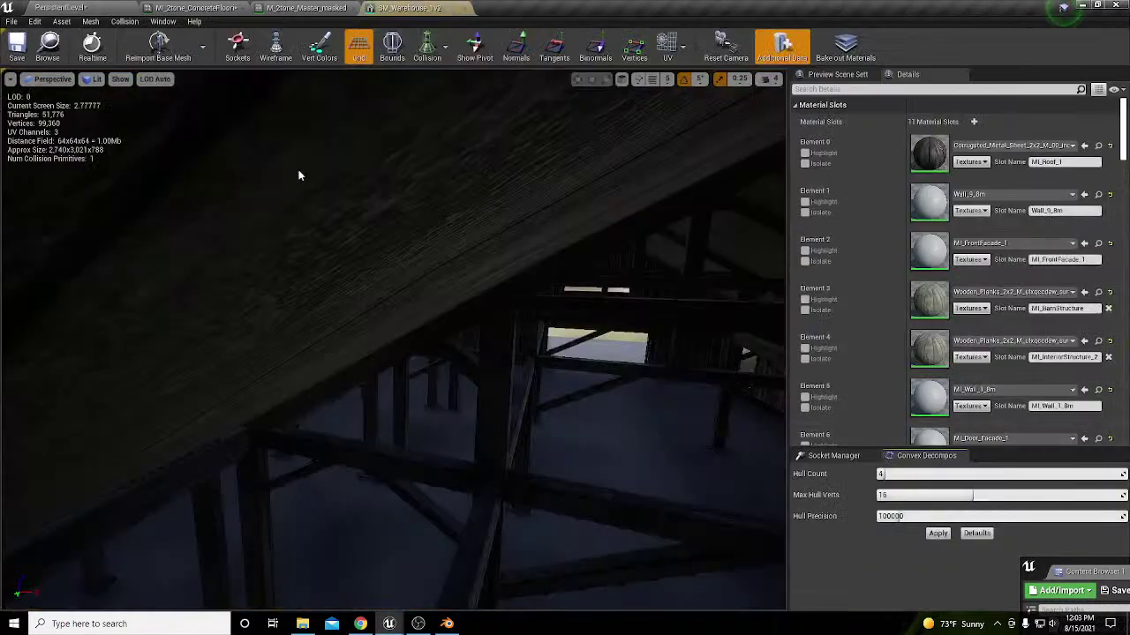
left_click(159, 46)
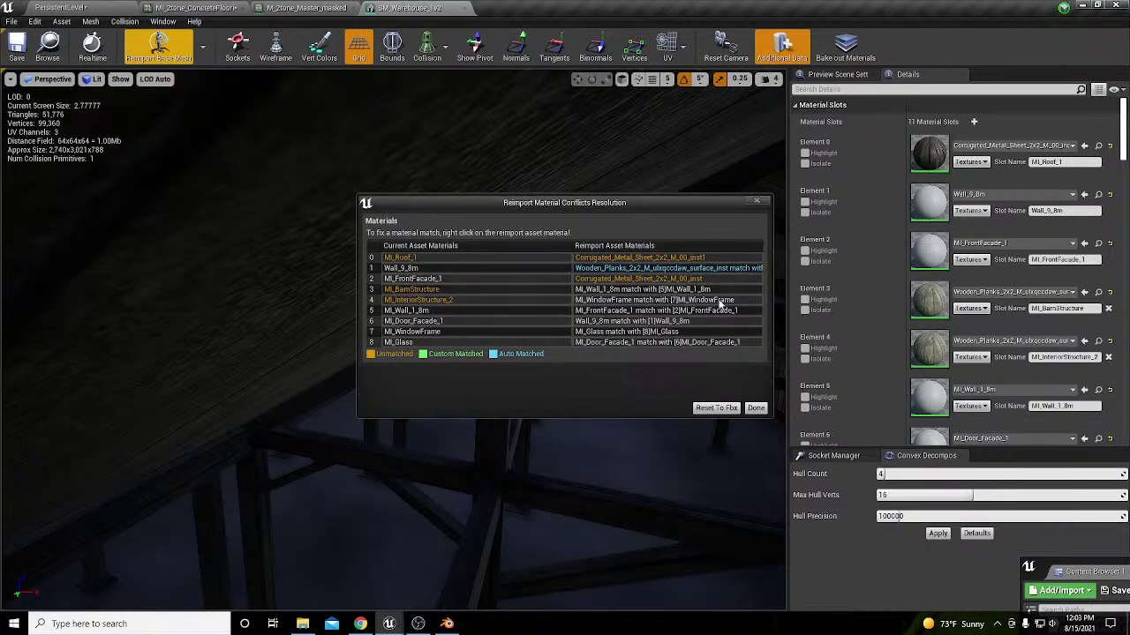
left_click(755, 408)
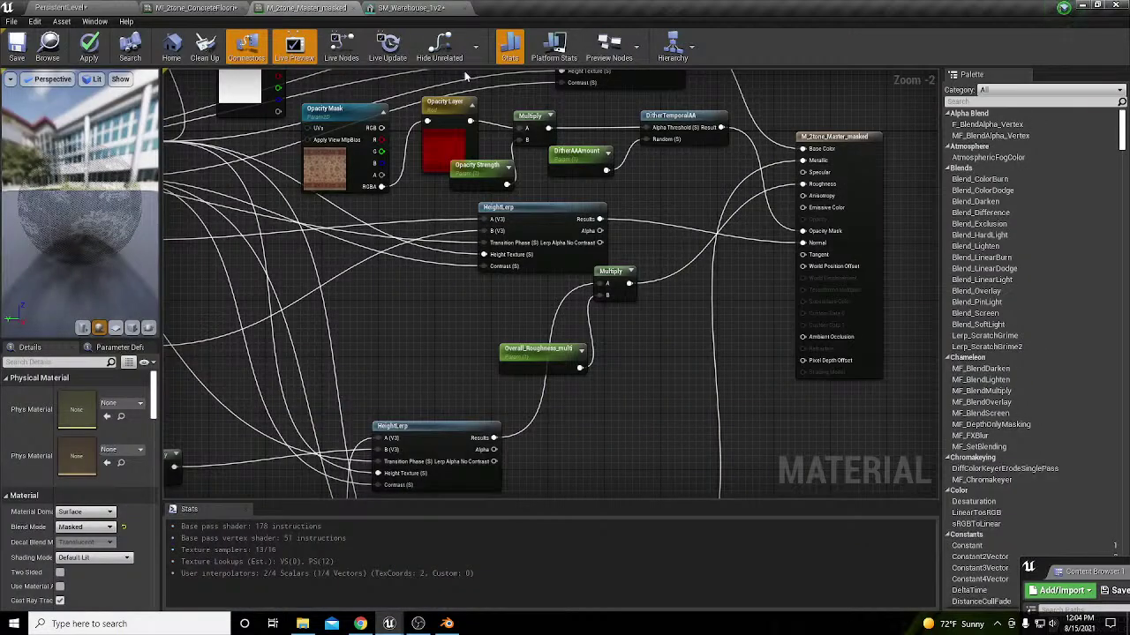
left_click(415, 8)
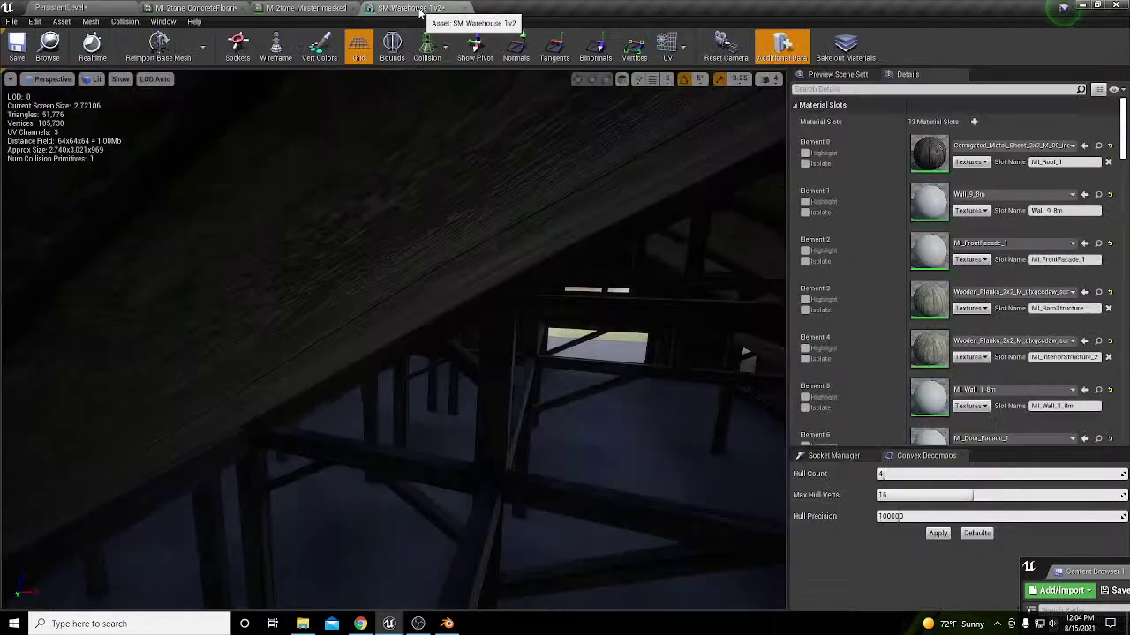
key("s")
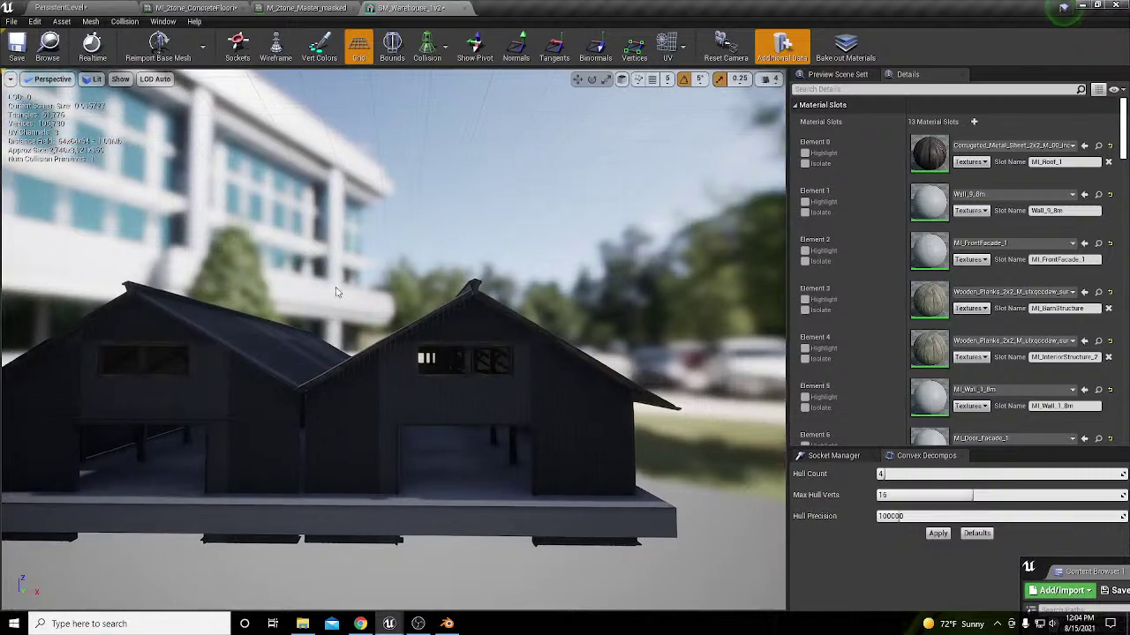
Step: Raise the warehouse in the level to a Z location of about 63555 so its post bases sit on the floor, and deselect it
left_click(71, 8)
key("s")
right_click_drag(412, 388, 671, 388)
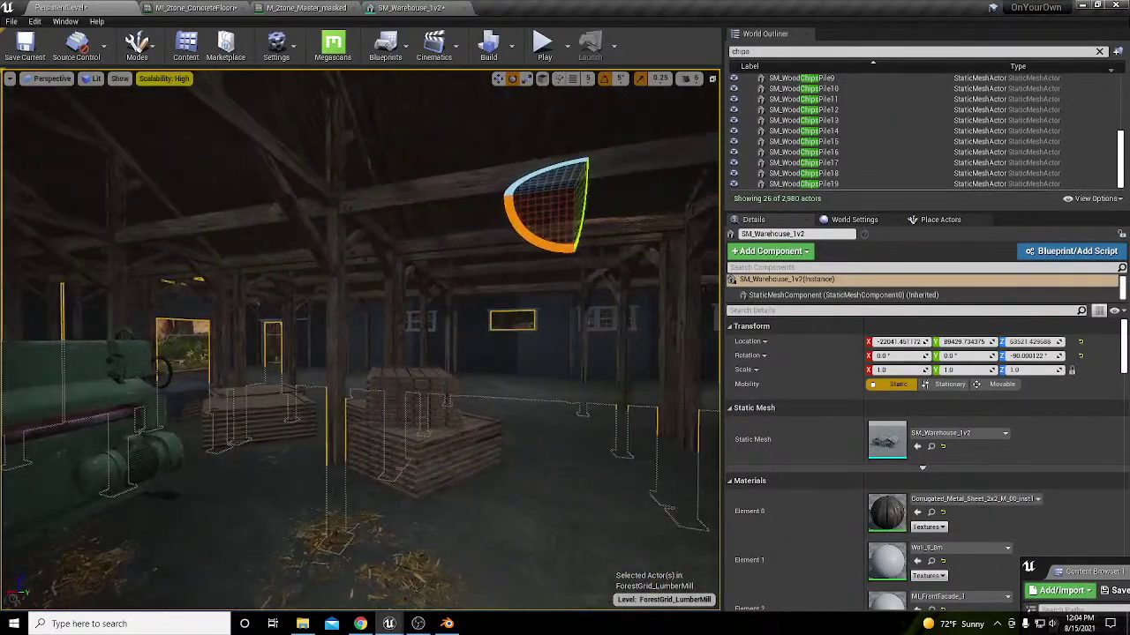
key("w")
left_click_drag(575, 171, 575, 122)
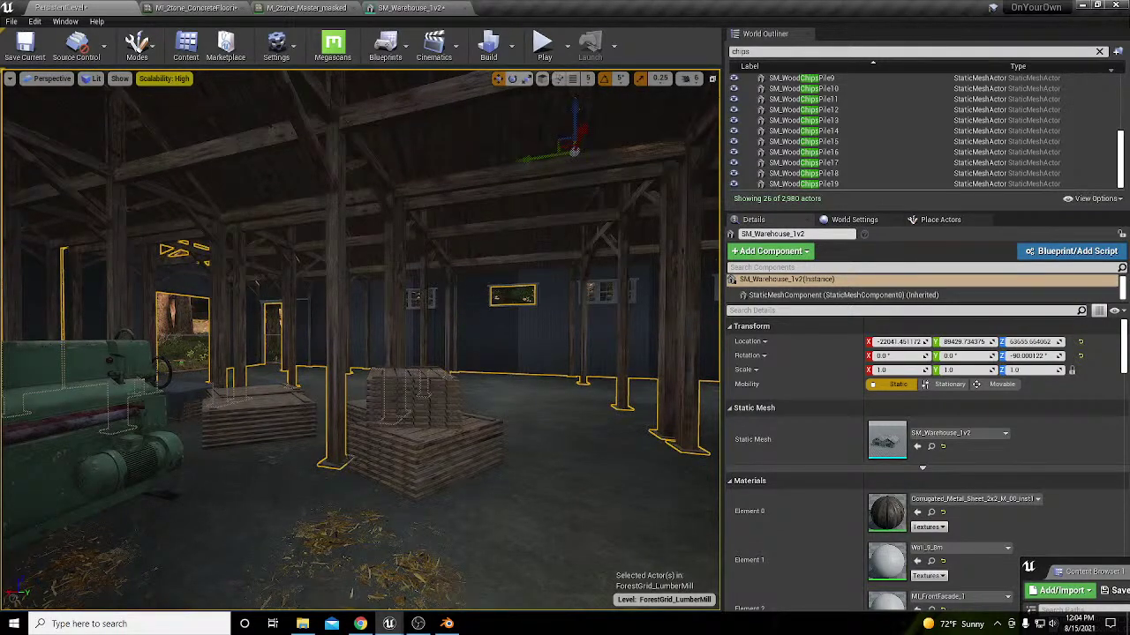
right_click_drag(575, 123, 720, 134)
key("a")
key("s")
key("Escape")
Step: Raise the two neon ceiling lights towards the roof beams, placing BP_NeonLight3 at a Z location of about 63243
middle_click_drag(318, 335, 454, 310)
right_click_drag(362, 339, 415, 343)
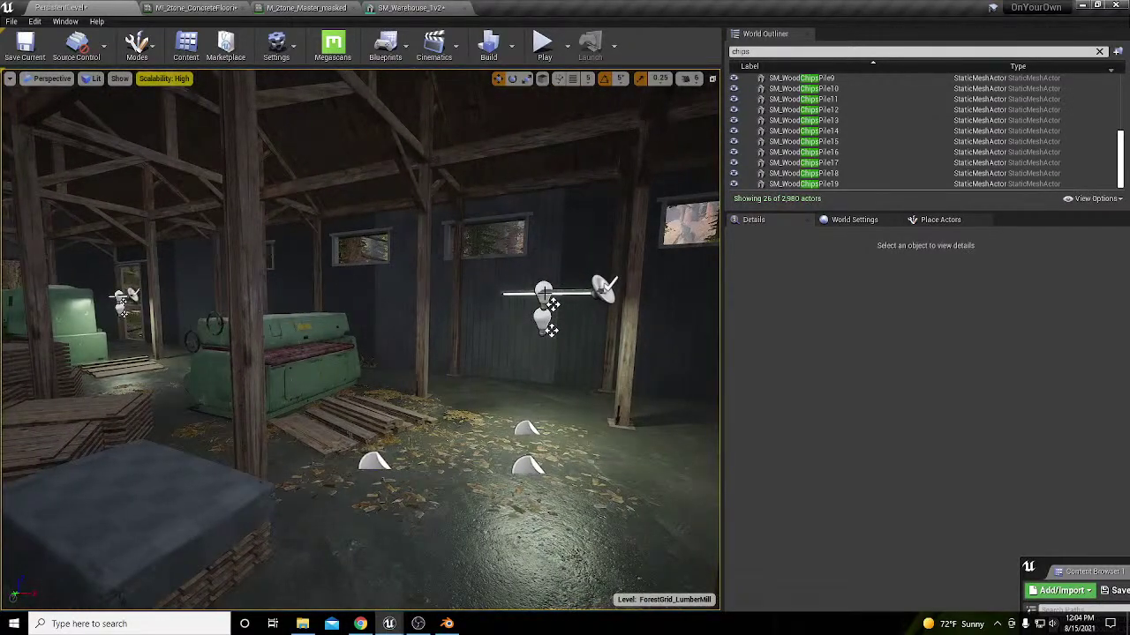
left_click(602, 289)
left_click_drag(607, 242, 613, 72)
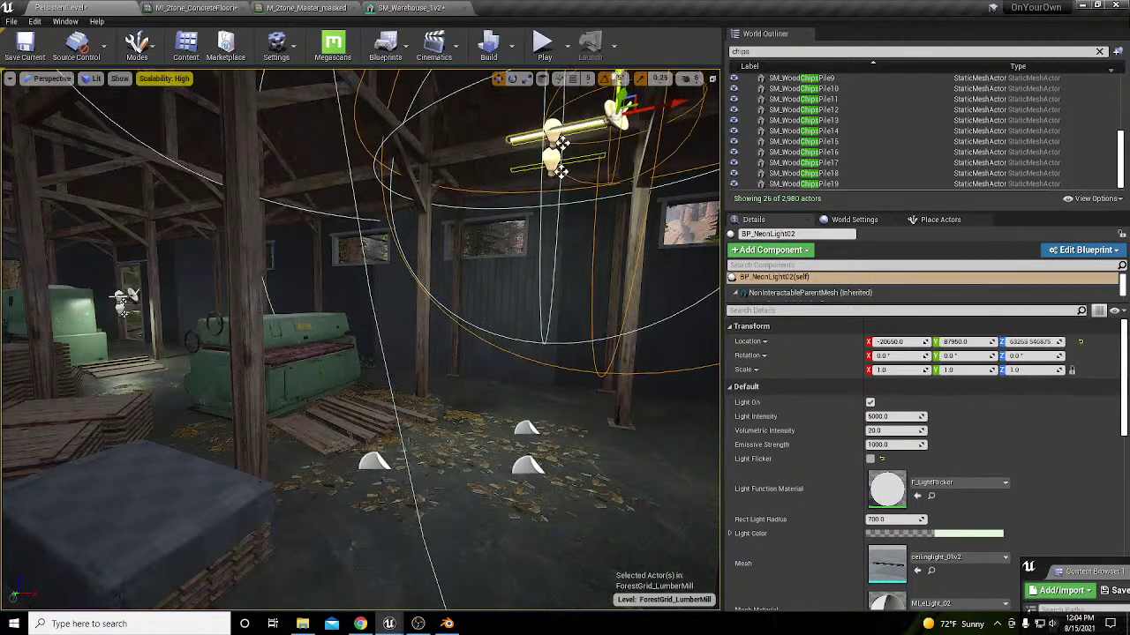
left_click(123, 299)
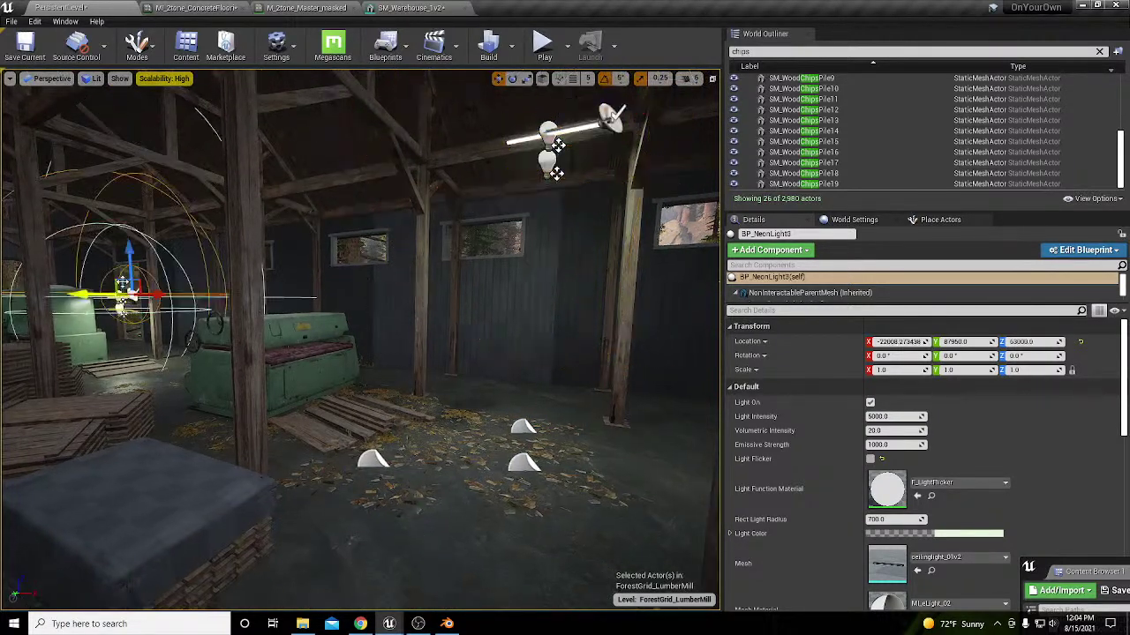
left_click_drag(127, 246, 139, 168)
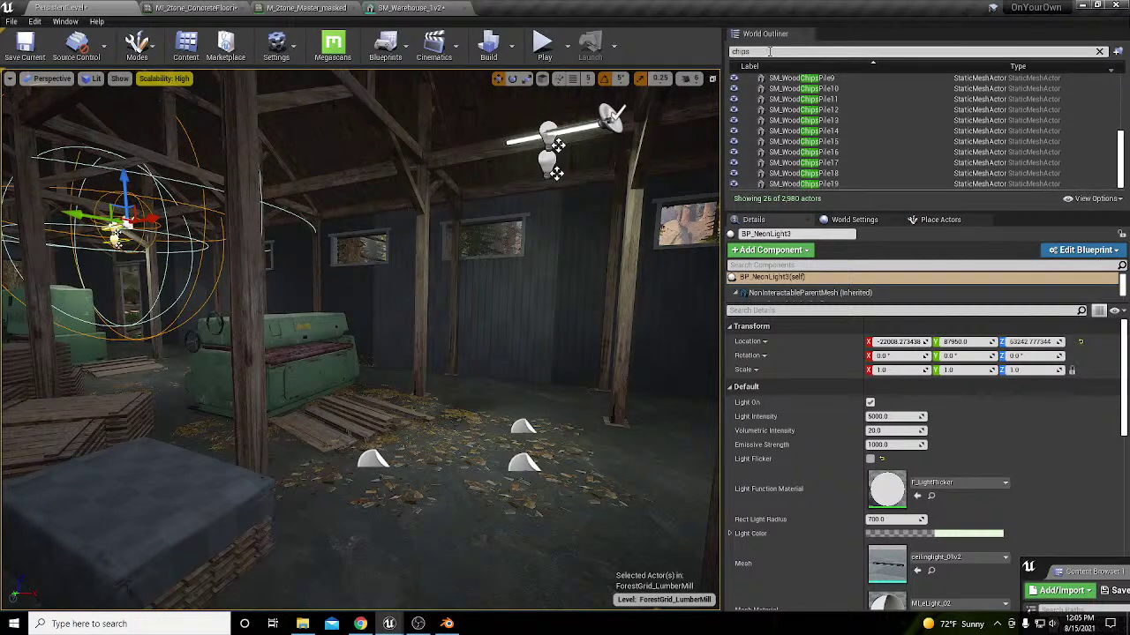
Step: Examine the extended posts and their bases, the wood chips and the floor throughout the mill interior
left_click(741, 52)
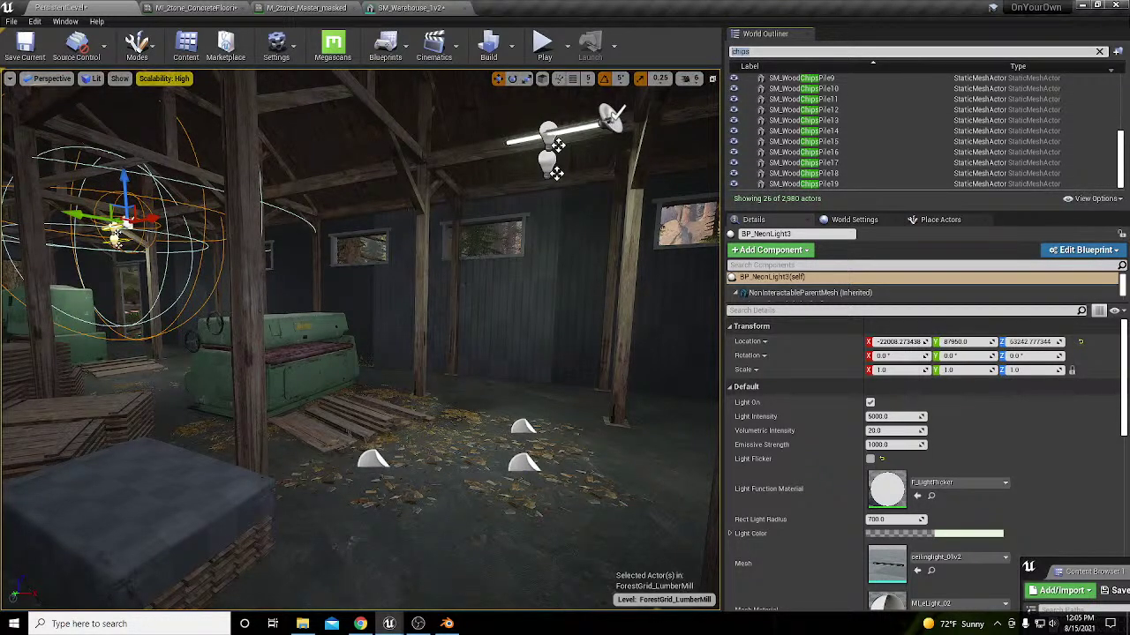
mouse_move(444, 387)
right_mouse_down()
mouse_move(434, 408)
mouse_move(361, 441)
mouse_move(455, 445)
mouse_move(443, 387)
right_mouse_up()
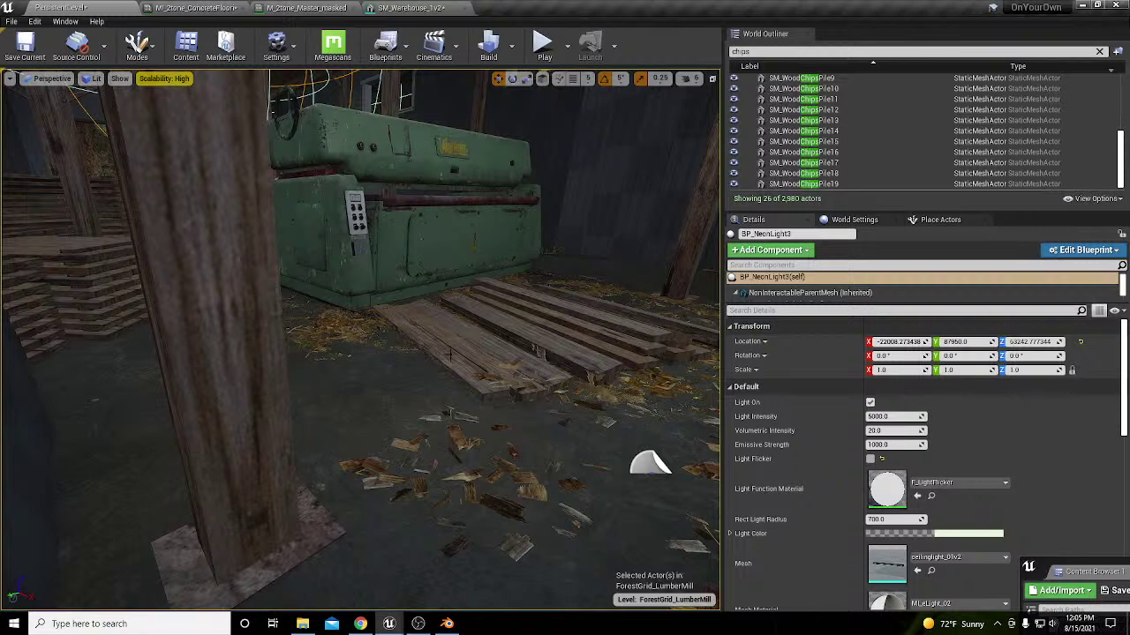
mouse_move(481, 352)
right_mouse_down()
mouse_move(419, 356)
mouse_move(481, 351)
right_mouse_up()
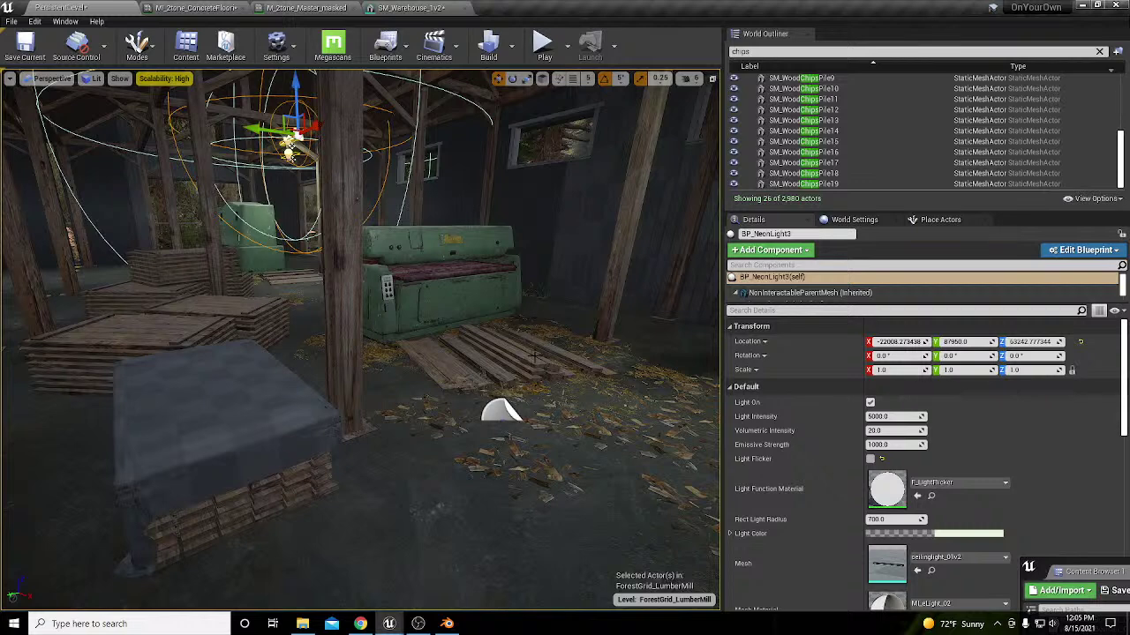
right_click_drag(535, 356, 601, 357)
mouse_move(529, 339)
right_mouse_down()
mouse_move(507, 339)
mouse_move(529, 339)
right_mouse_up()
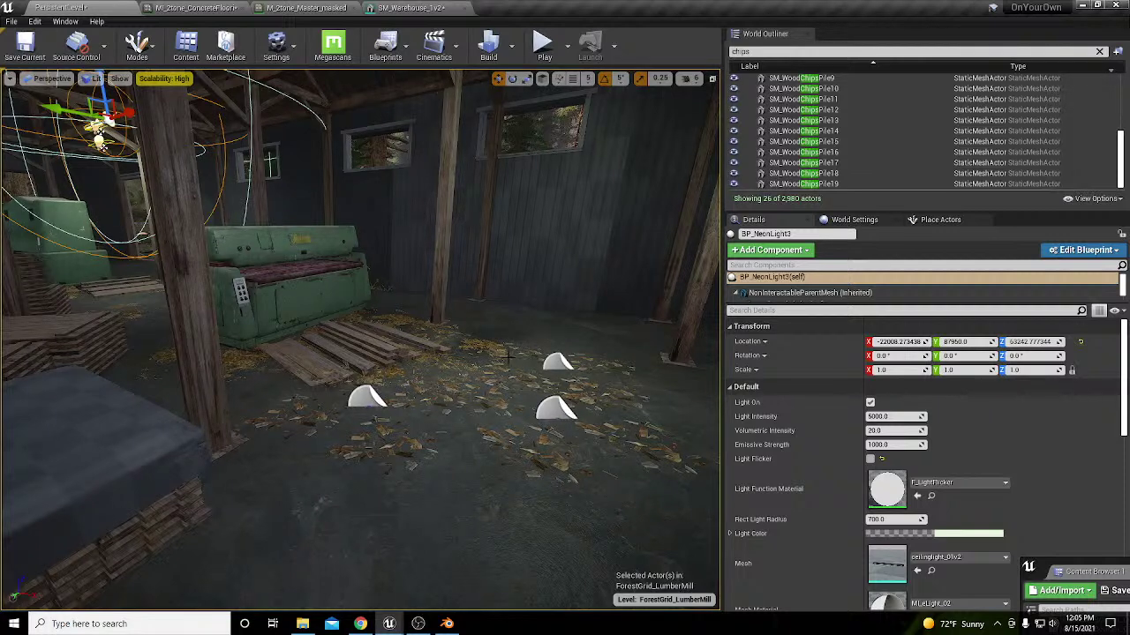
scroll(507, 355, "down", 2)
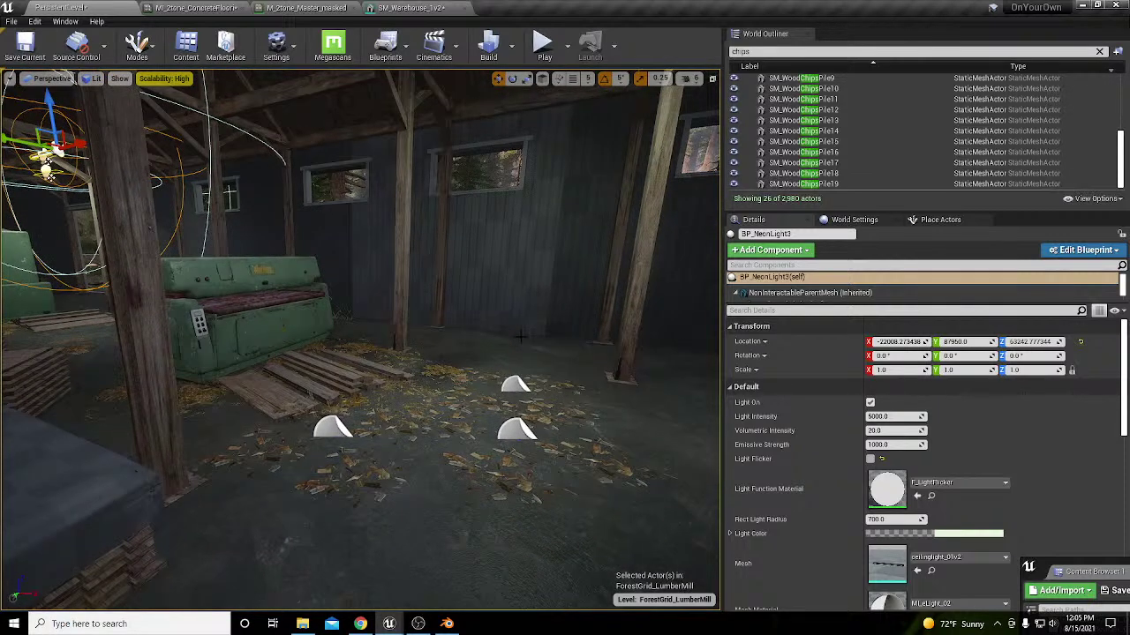
right_click_drag(521, 338, 485, 279)
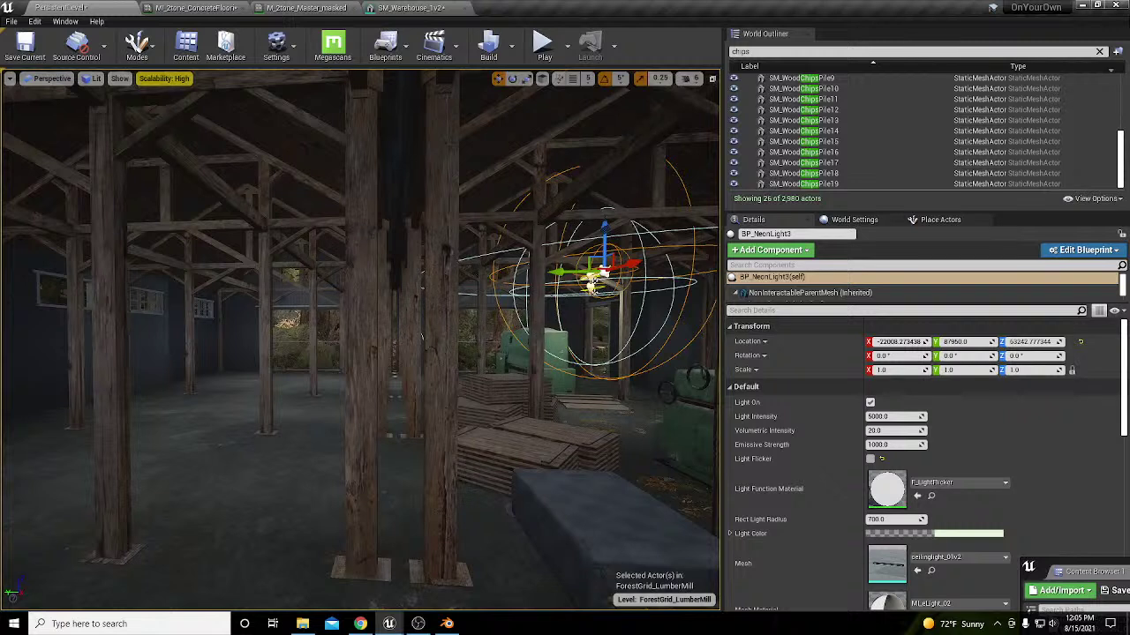
Step: Switch to Blender and examine the warehouse mesh's posts, beams and wall bases from below, including its wireframe in Edit Mode
left_click(446, 624)
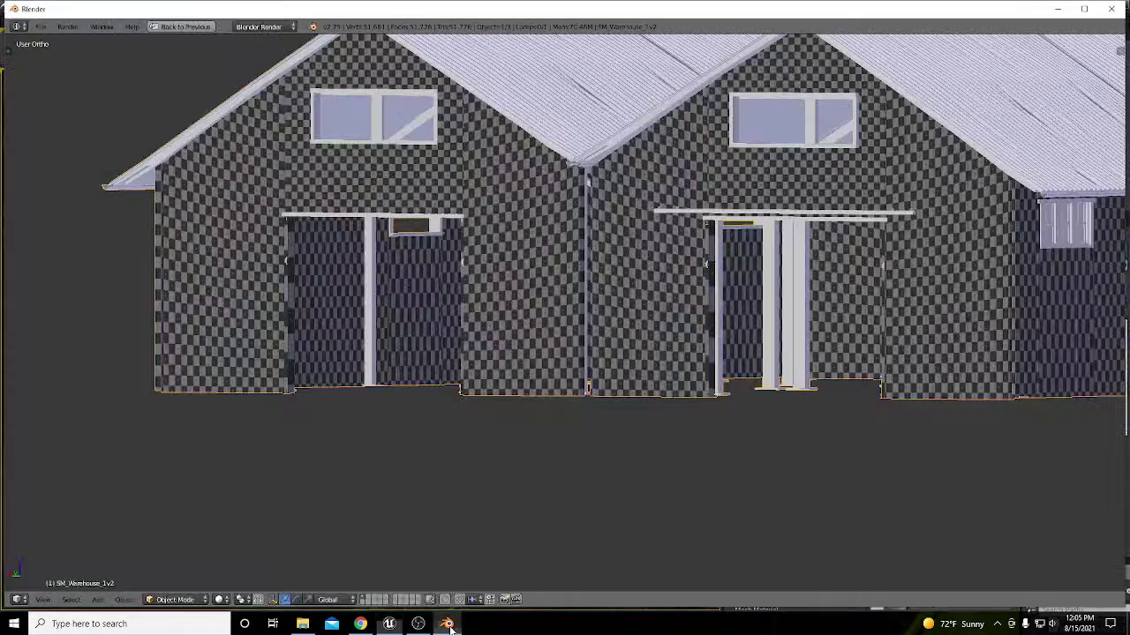
middle_click_drag(580, 324, 689, 307)
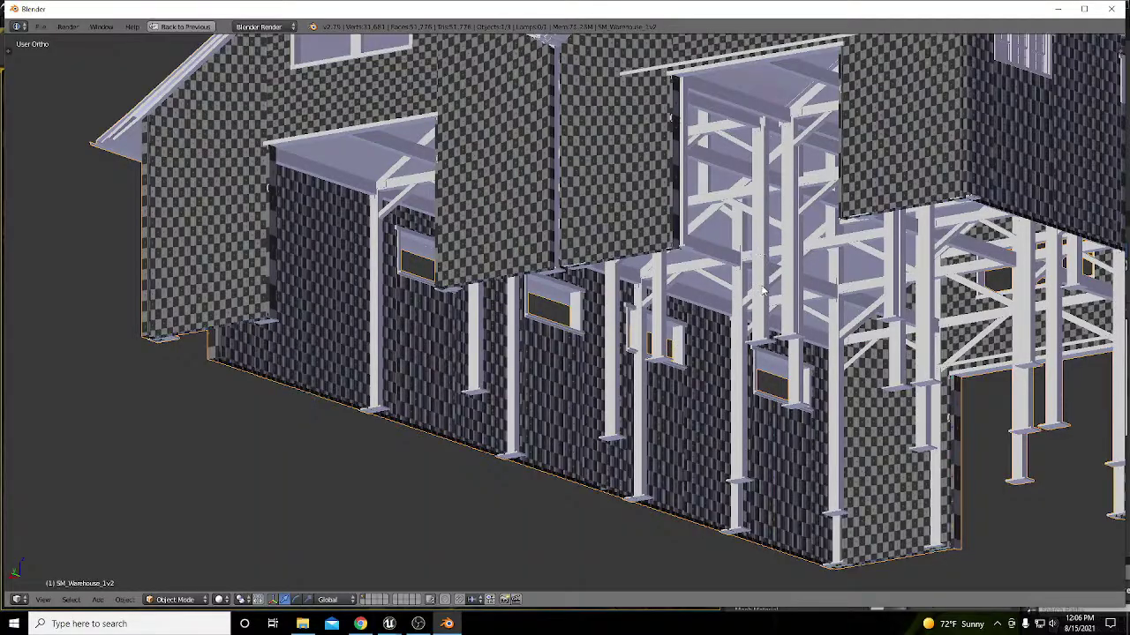
middle_click_drag(761, 252, 556, 300)
key("Tab")
scroll(794, 309, "down", 6)
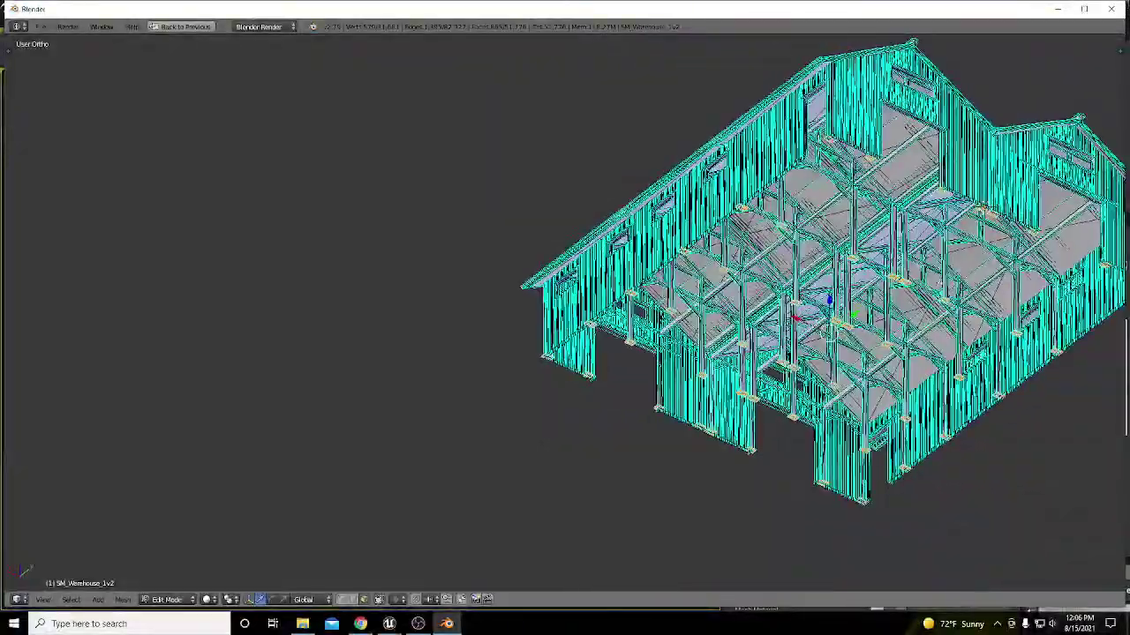
scroll(794, 309, "up", 6)
scroll(795, 309, "down", 2)
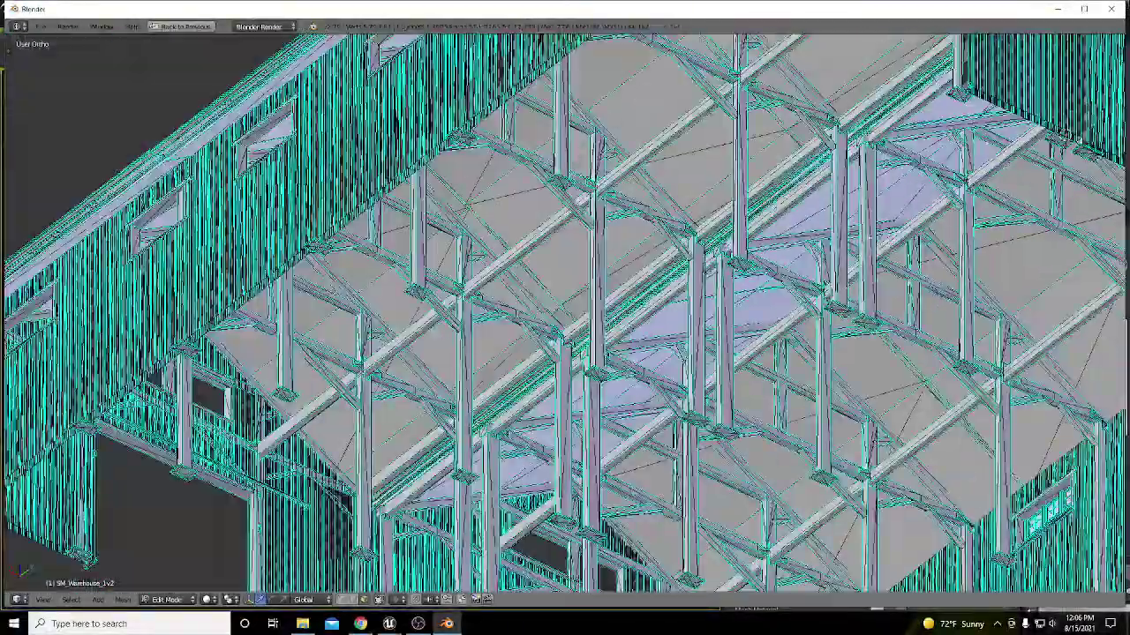
middle_click_drag(867, 233, 744, 249)
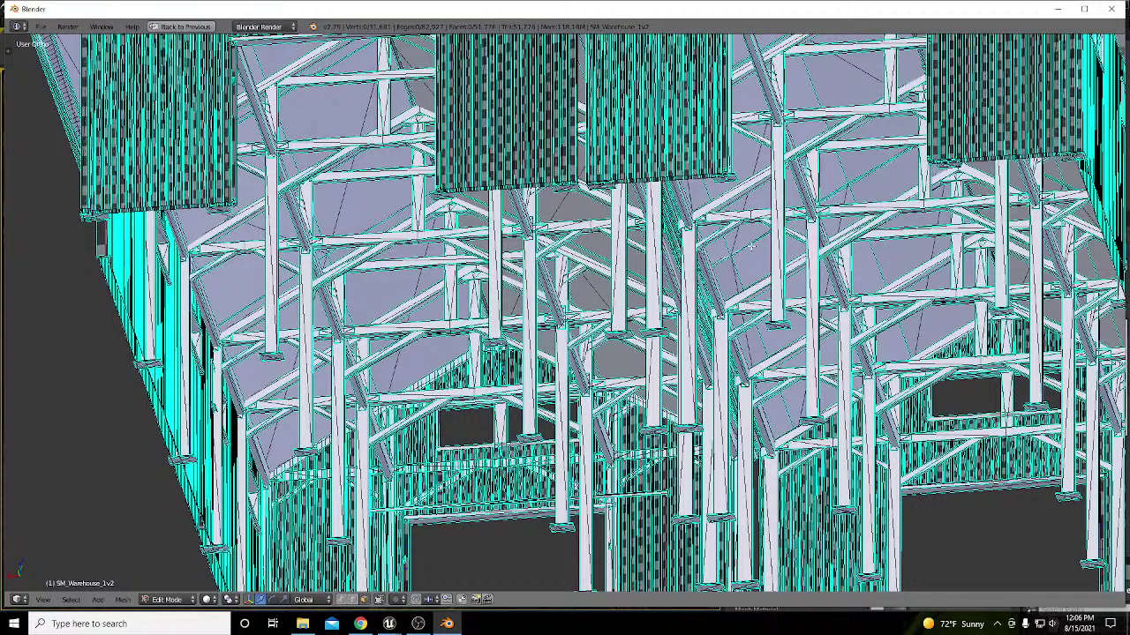
middle_click_drag(744, 249, 704, 253)
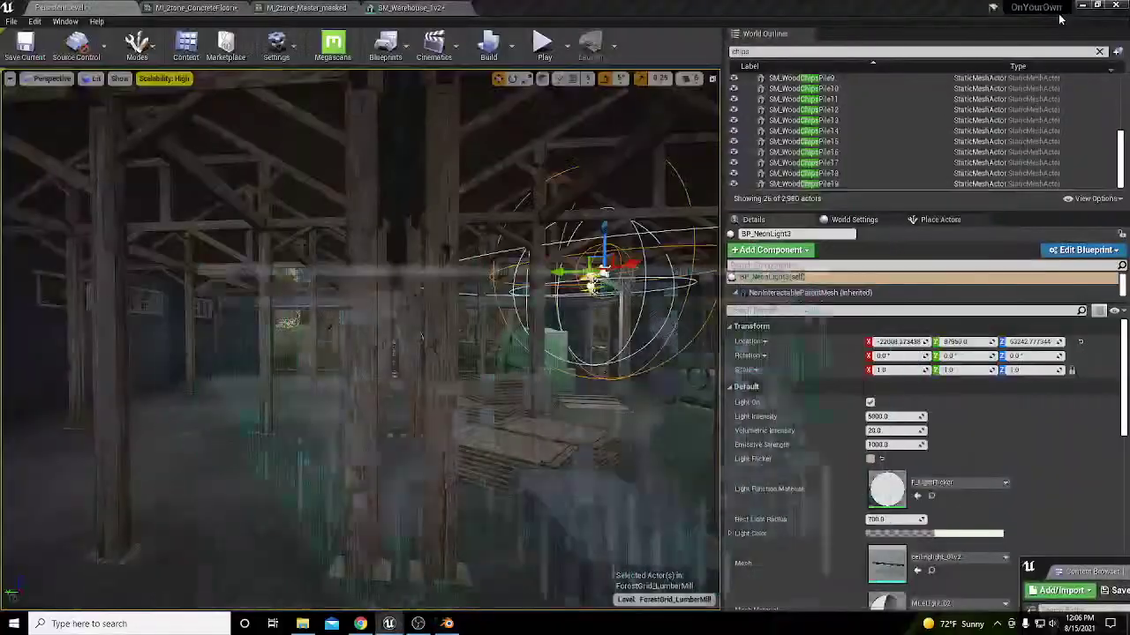
Step: Back in Unreal, shift finished_wood_stack6 to a location of about X -21322, Y 88475 on the lower stack, and save
key("d")
right_click_drag(362, 339, 374, 507)
key("w")
key("a")
left_click(361, 491)
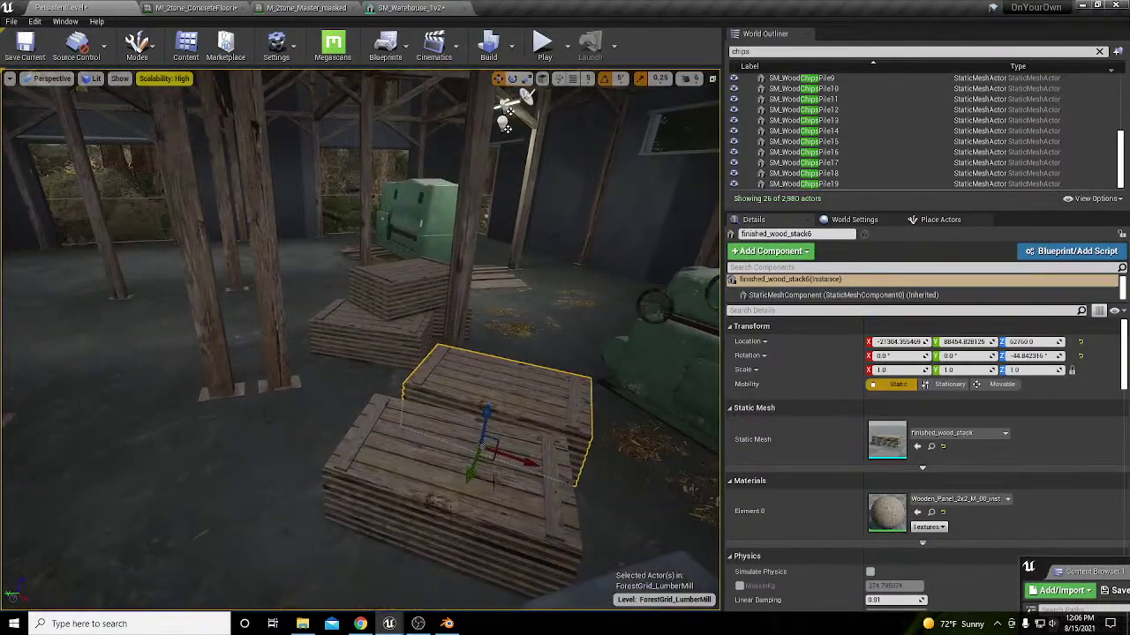
left_click_drag(489, 459, 466, 453)
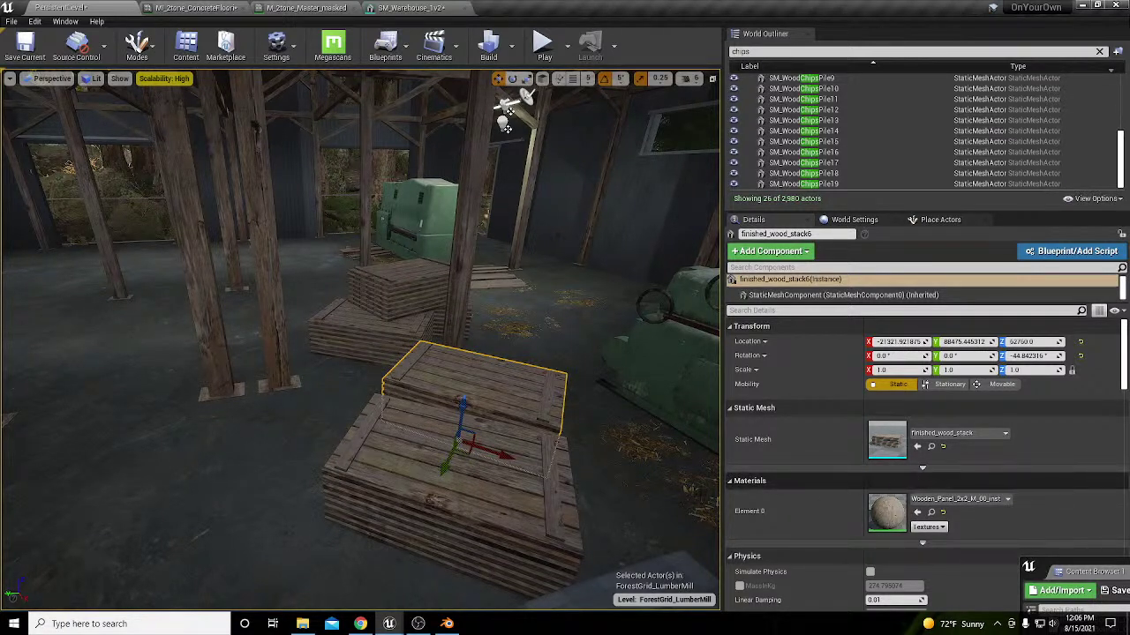
key("ctrl+s")
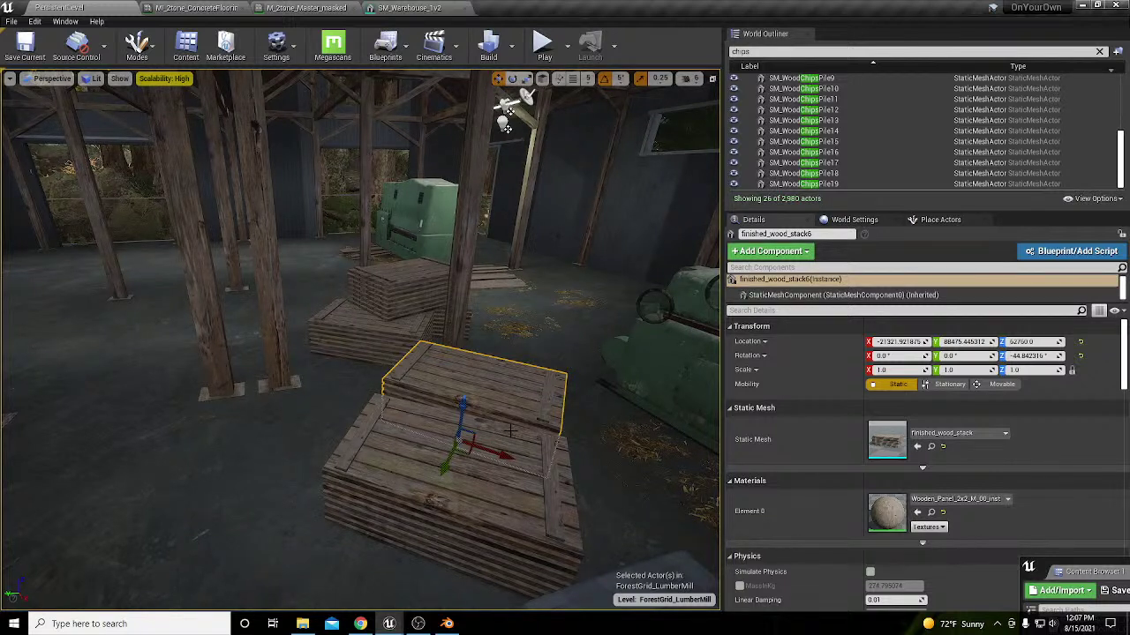
Step: Find the Procedural Foliage Volume among the placeable actors, try placing one in the mill, and delete it
left_click(944, 220)
left_click(747, 235)
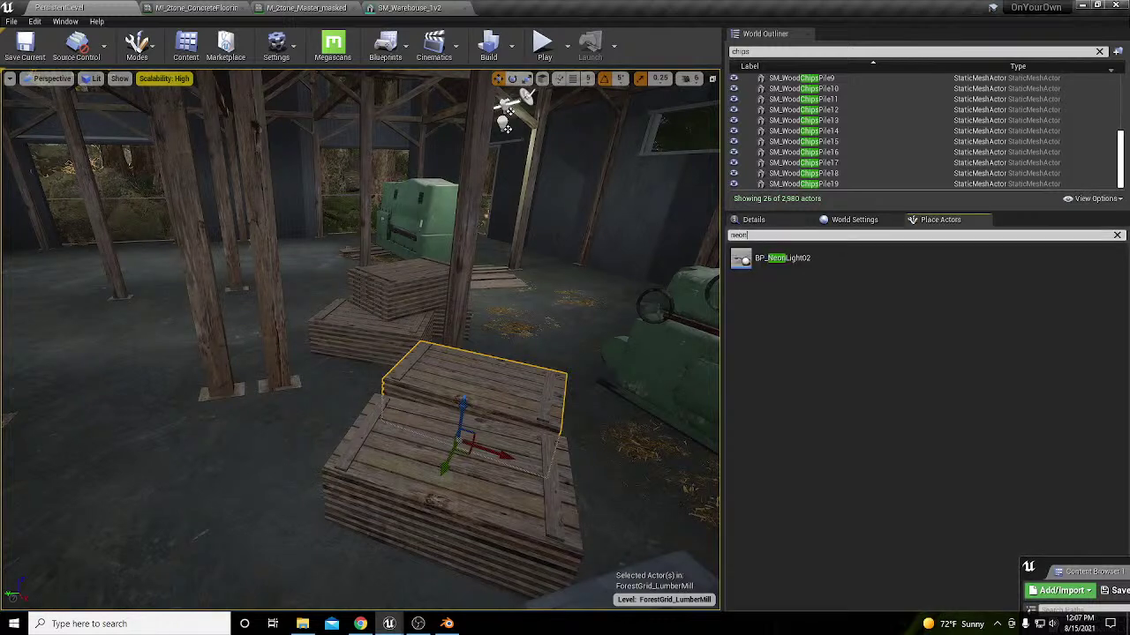
type("proced")
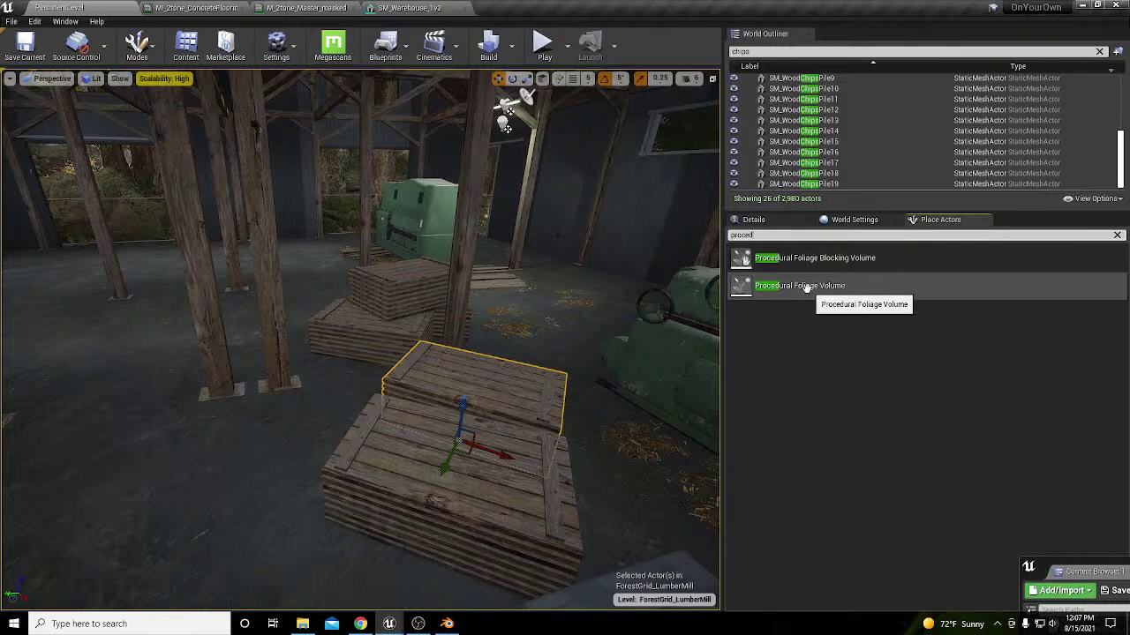
left_click_drag(783, 285, 304, 391)
key("Delete")
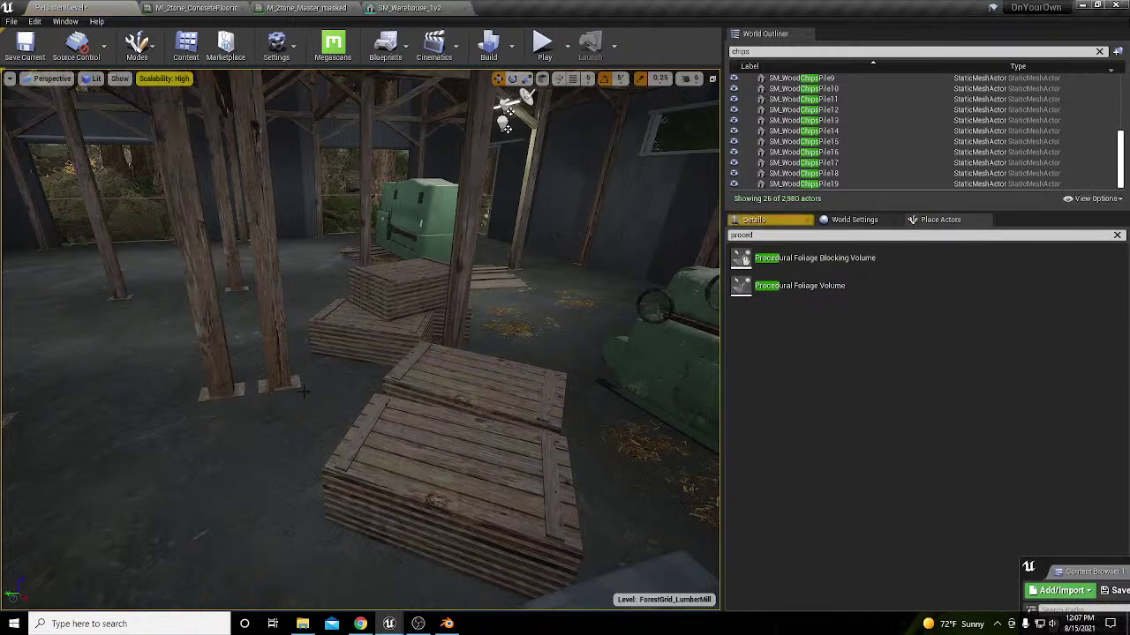
right_click_drag(303, 391, 304, 391)
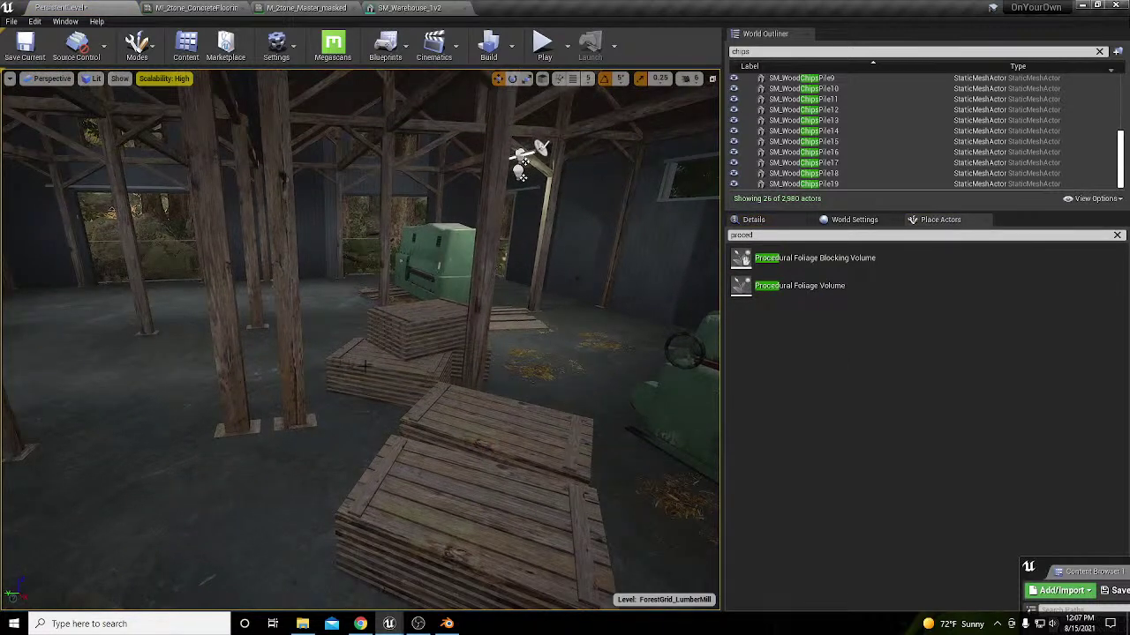
key("ctrl+z")
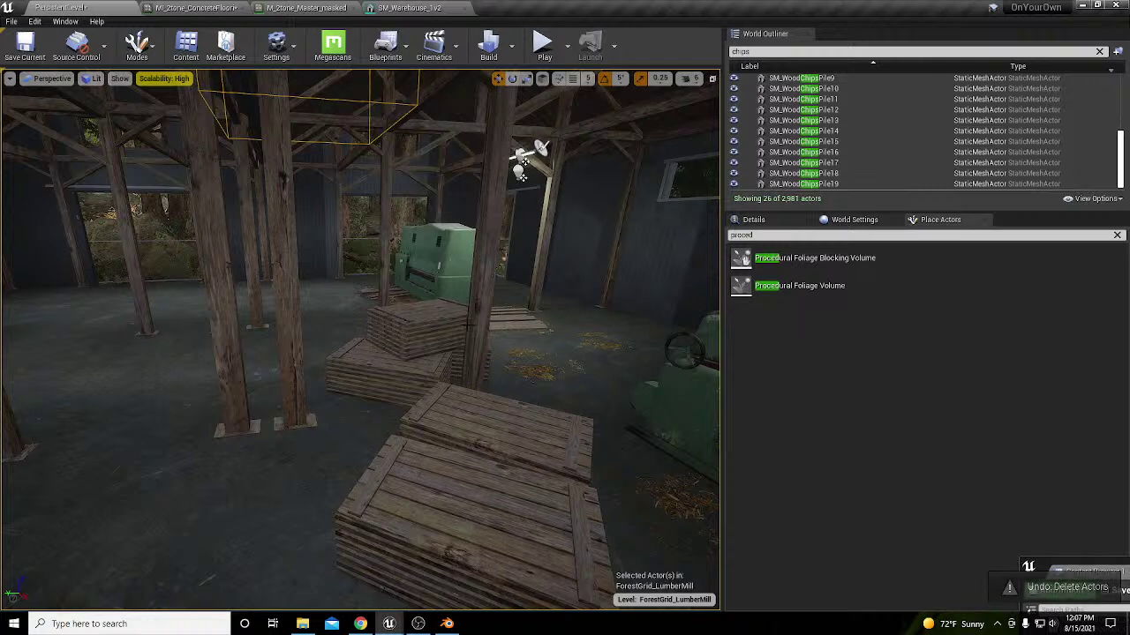
key("Delete")
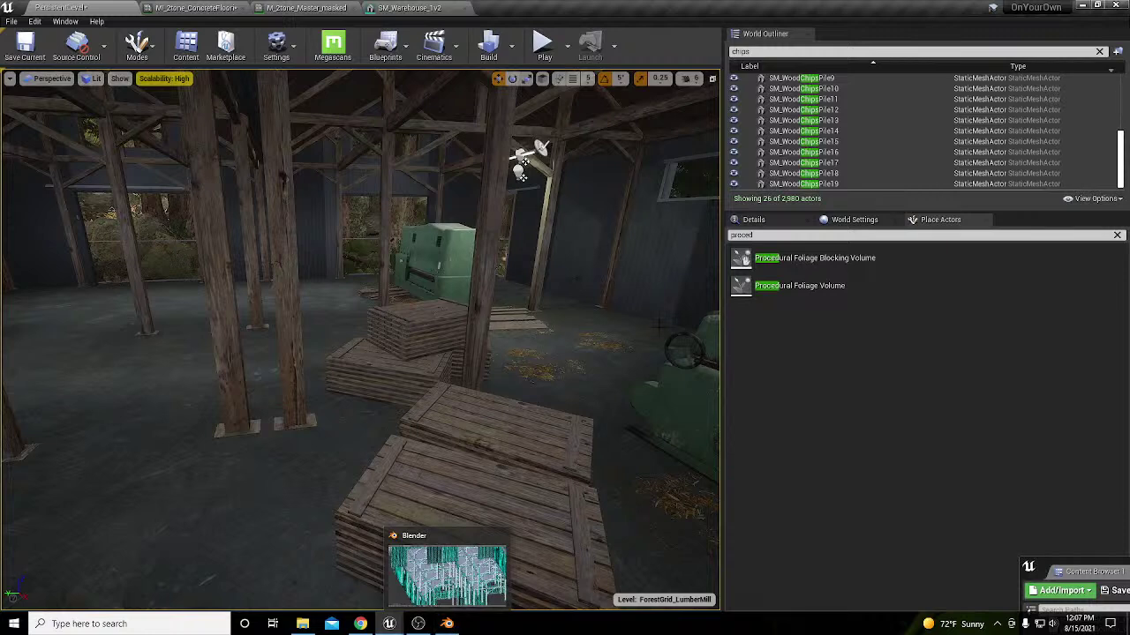
right_click_drag(468, 397, 538, 367)
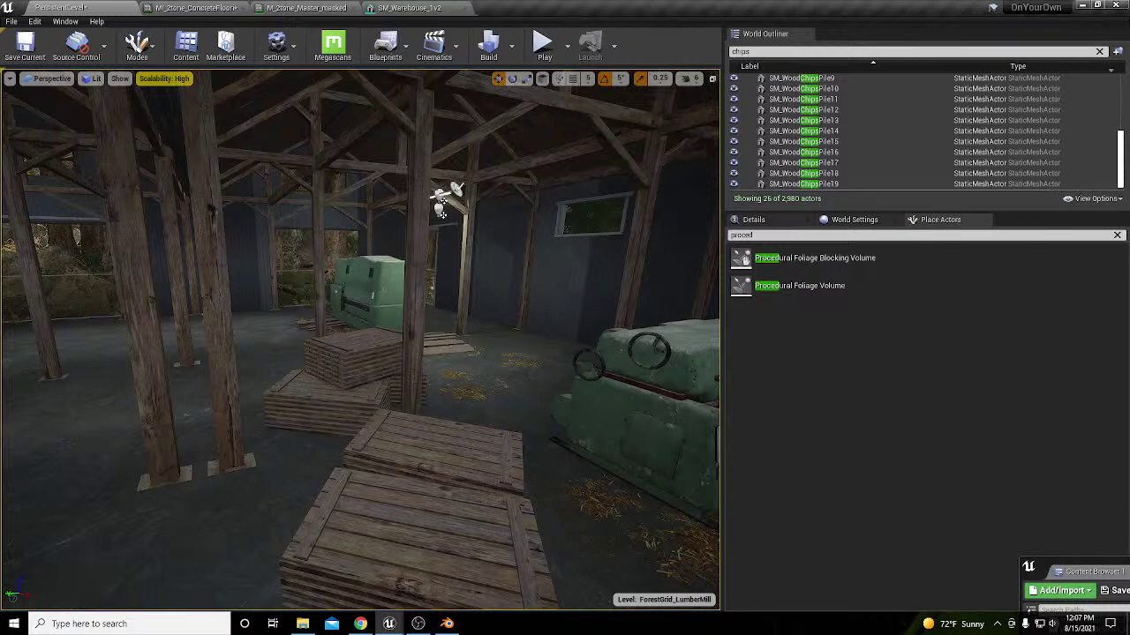
right_click_drag(539, 366, 527, 368)
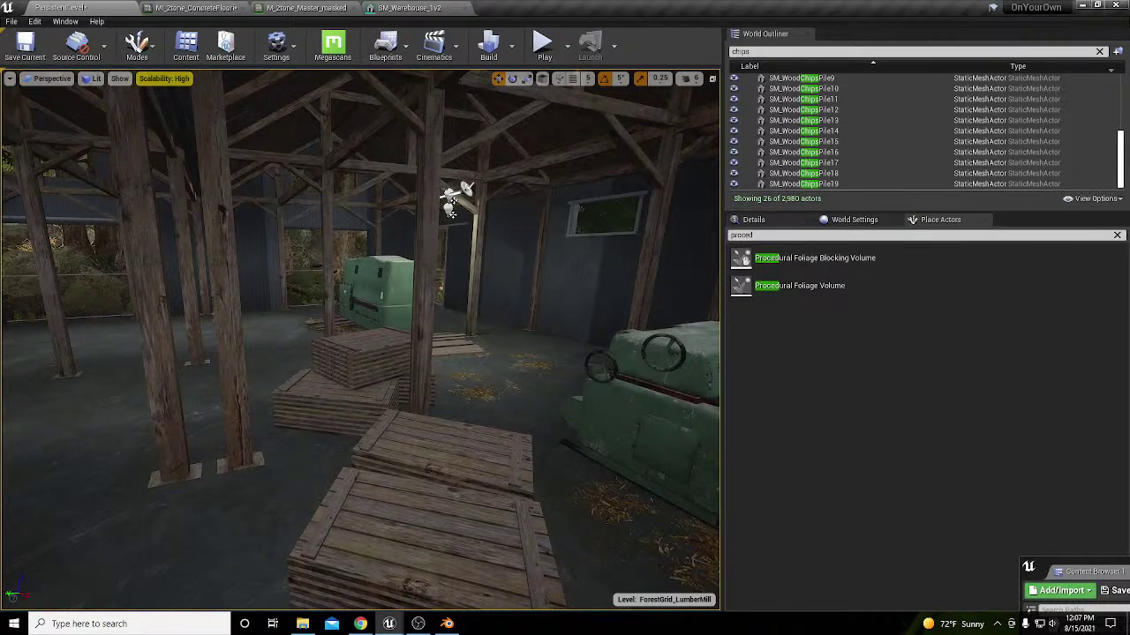
right_click_drag(528, 367, 393, 362)
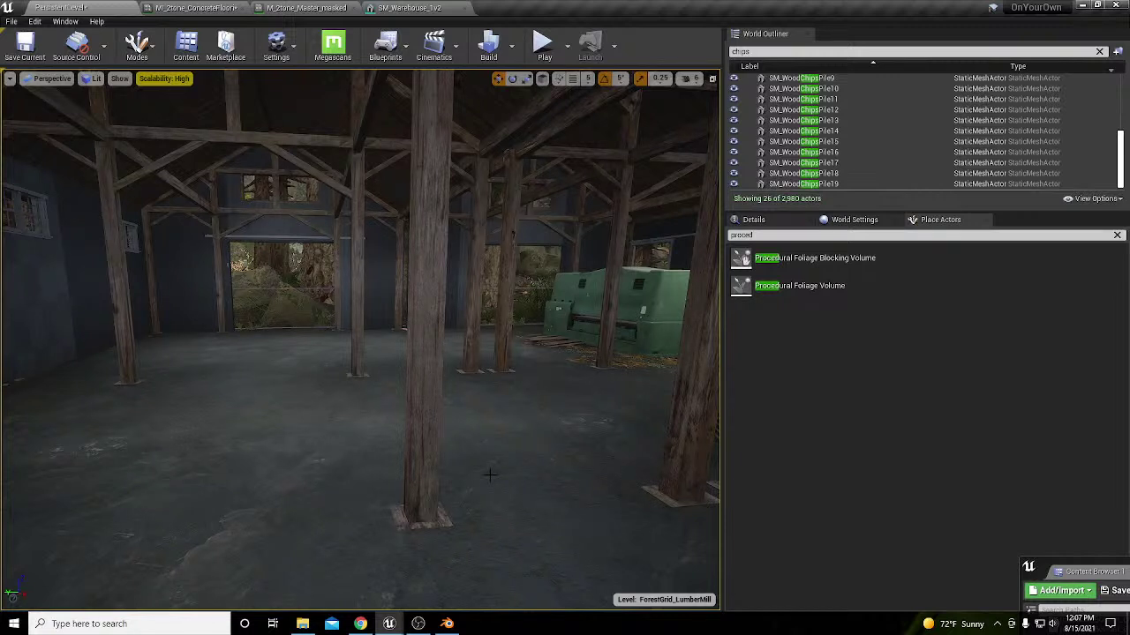
Step: Place two flat wooden pallets on the concrete floor beside the lumber stacks, with the second one rotated at an angle
right_click_drag(515, 410, 470, 446)
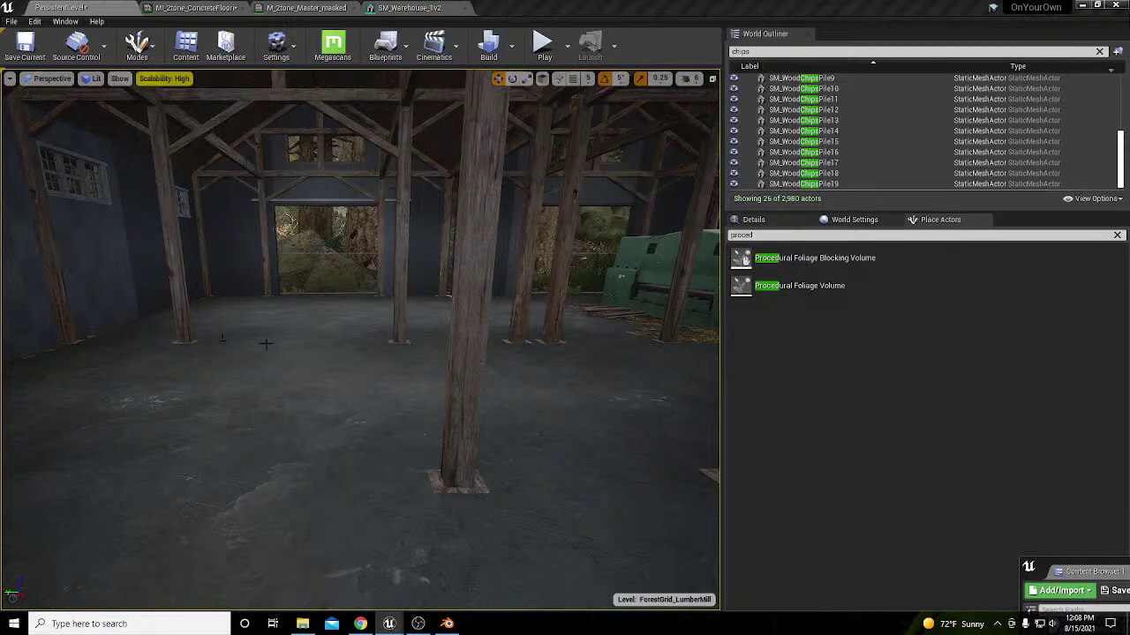
right_click_drag(266, 344, 413, 404)
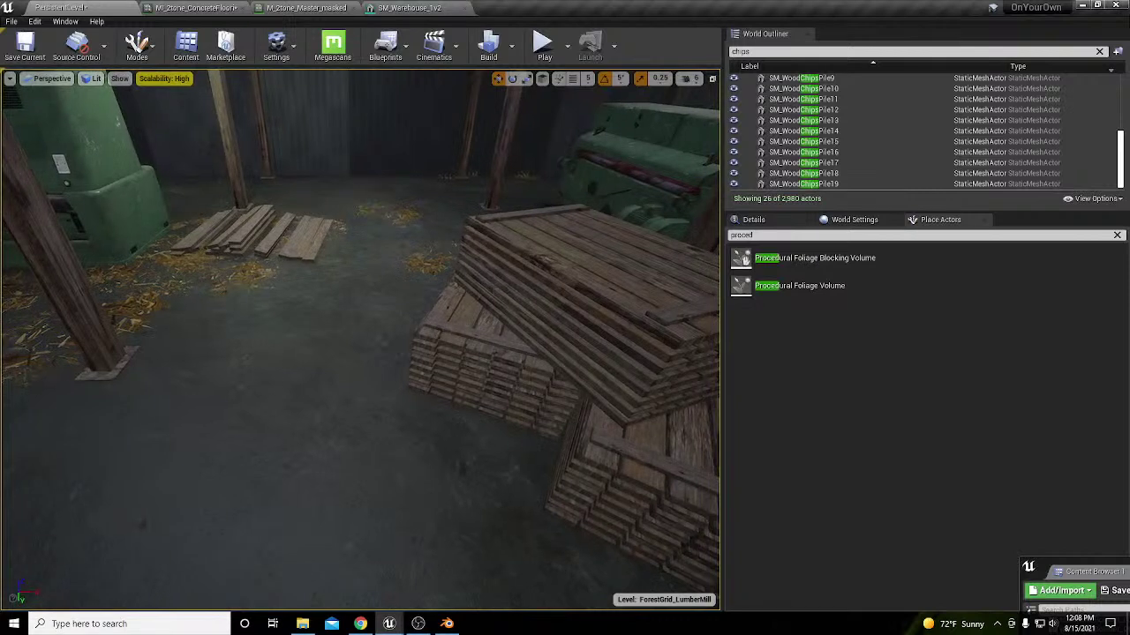
left_click_drag(424, 469, 547, 588)
key("e")
key("w")
right_click_drag(502, 529, 521, 564)
left_click_drag(545, 584, 558, 604)
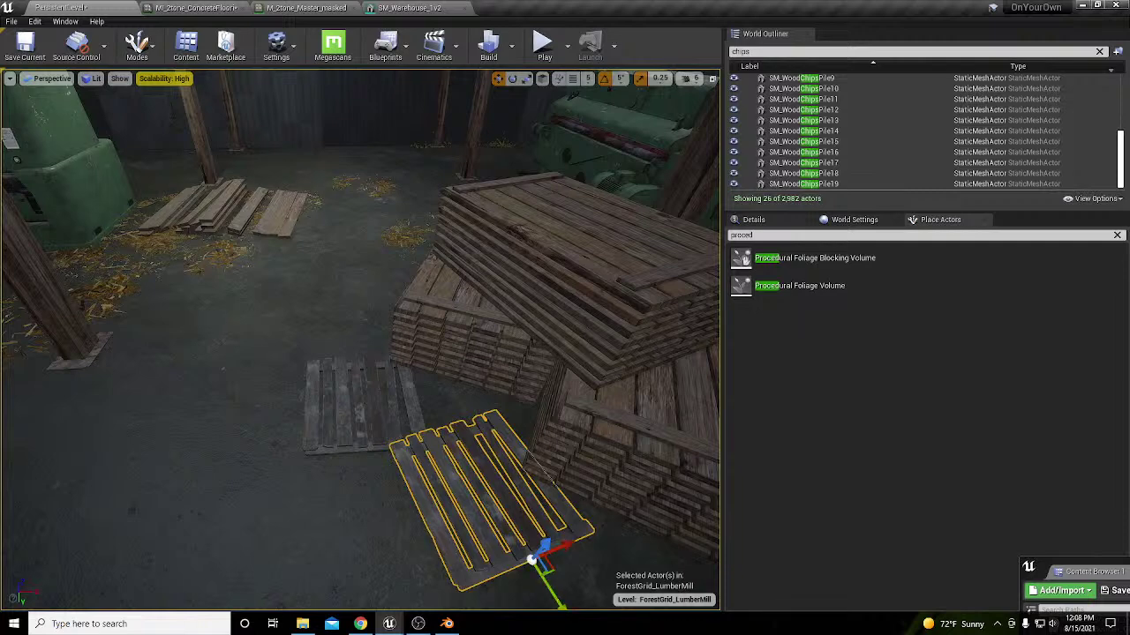
right_click_drag(549, 534, 558, 559)
left_click_drag(536, 510, 523, 550)
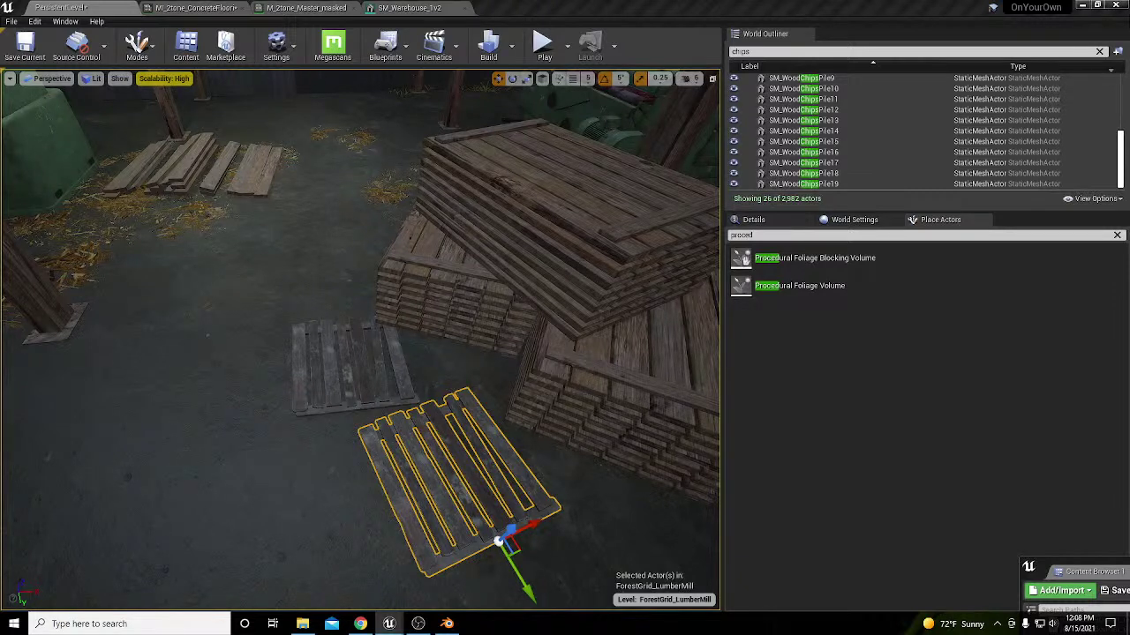
Step: Add a thick wooden pallet beside the three piled lumber stacks and raise the stacks to make room beneath them
left_click_drag(2, 402, 327, 273)
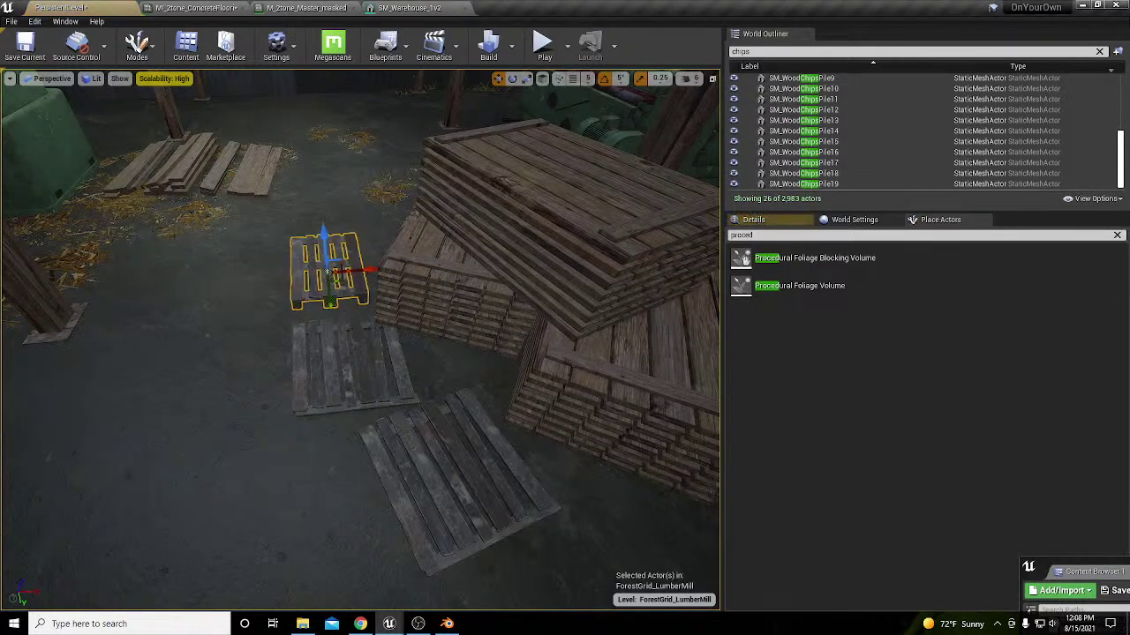
left_click(459, 301)
left_click(564, 212, "ctrl")
left_click(618, 415, "ctrl")
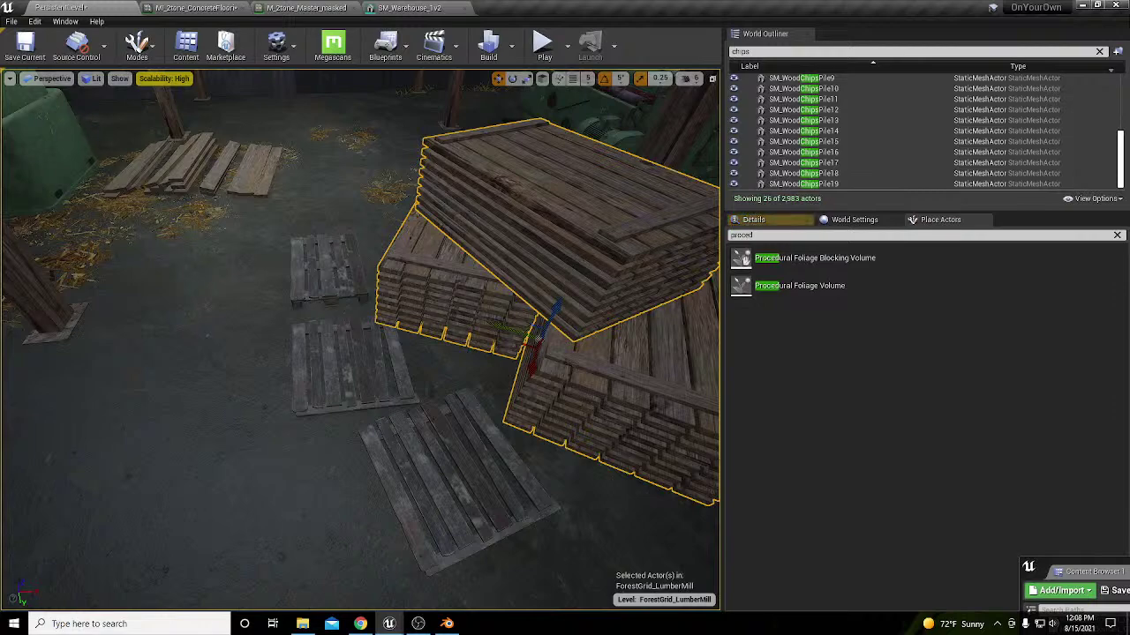
right_click_drag(442, 333, 456, 332)
left_click_drag(456, 331, 355, 310)
right_click_drag(355, 310, 349, 284)
Step: Position and rotate the thick pallet under a lower lumber stack and add a copy of it beneath the stacks
left_click(384, 358)
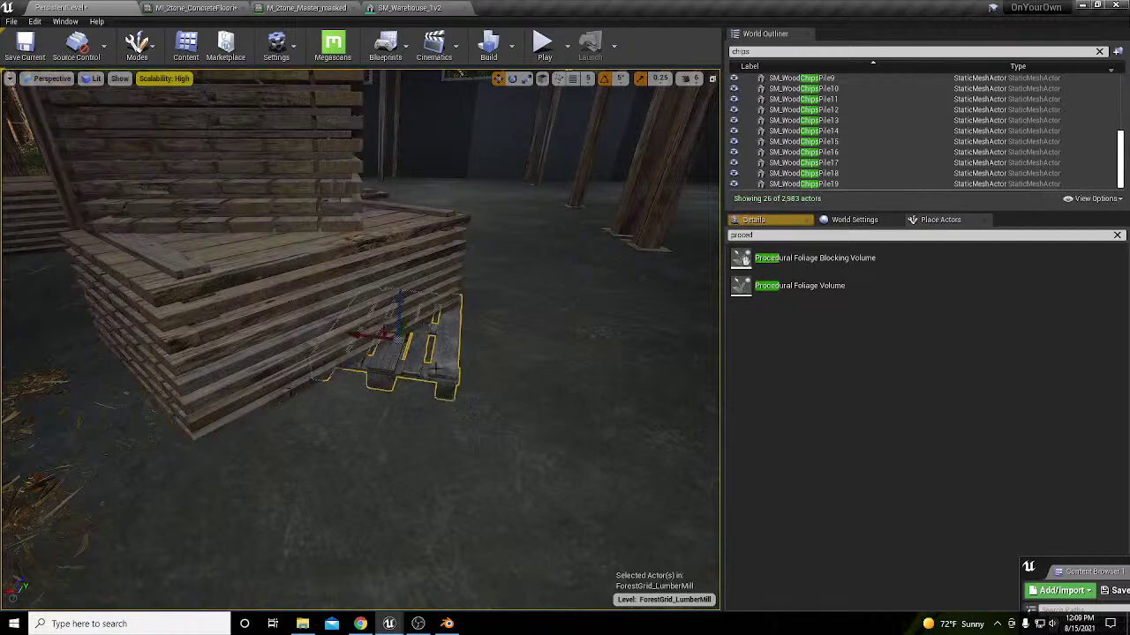
key("e")
left_click_drag(403, 353, 220, 419)
key("w")
key("e")
left_click_drag(227, 464, 286, 411)
key("w")
right_click_drag(285, 409, 399, 388)
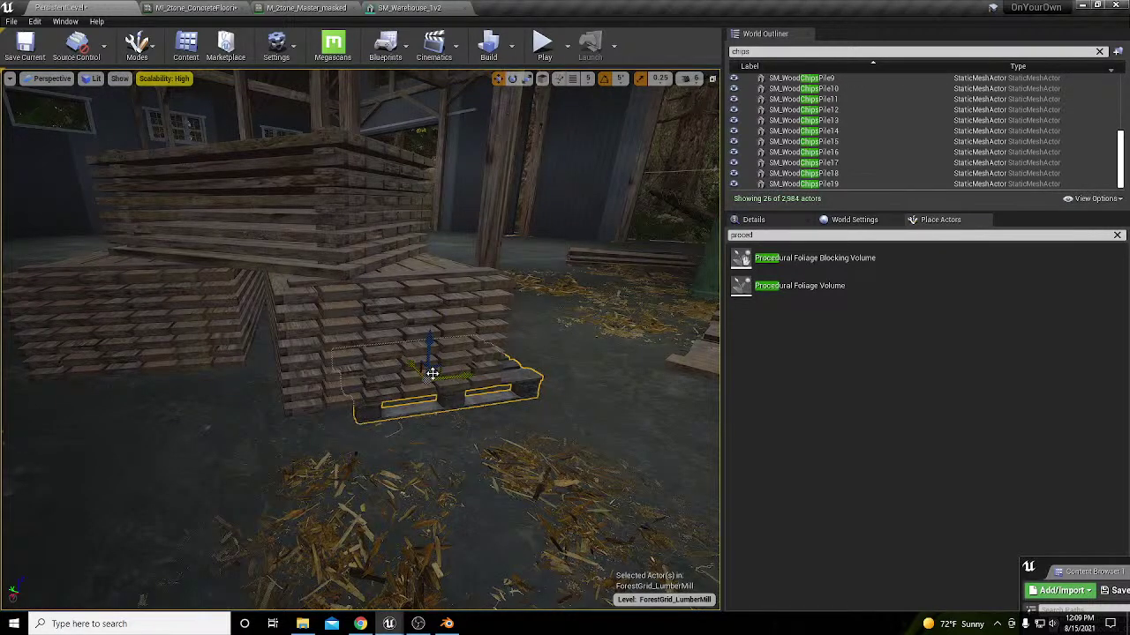
Step: Duplicate the thick pallet twice more and place the copies under the lower lumber stacks
left_click_drag(441, 380, 235, 398, "alt")
right_click_drag(234, 398, 344, 415)
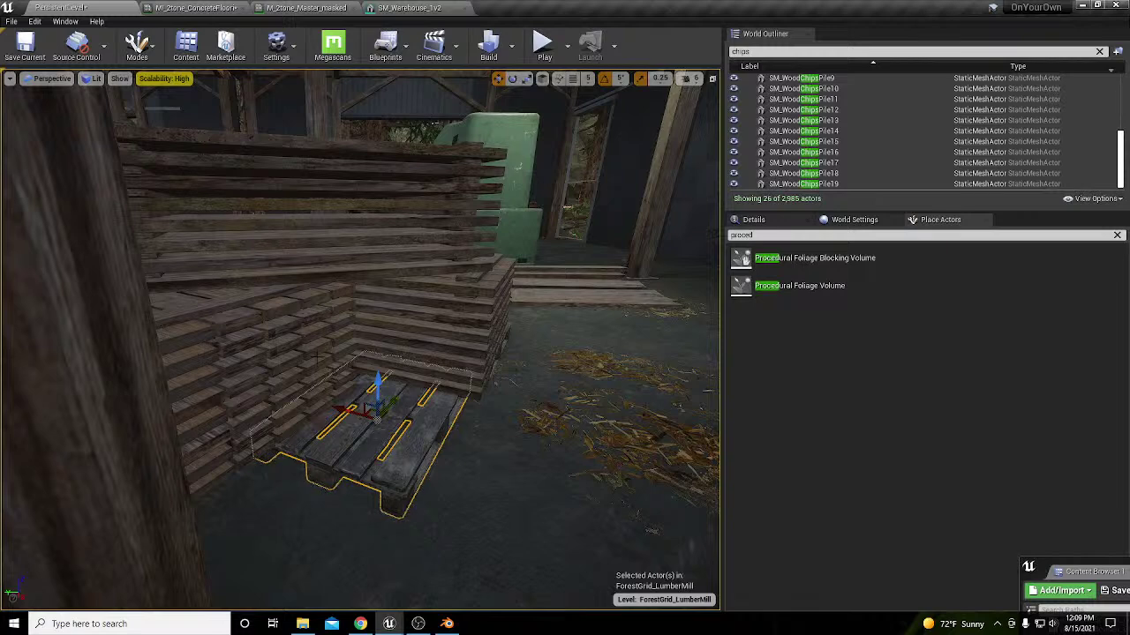
left_click_drag(349, 414, 242, 412, "alt")
right_click_drag(242, 412, 132, 415)
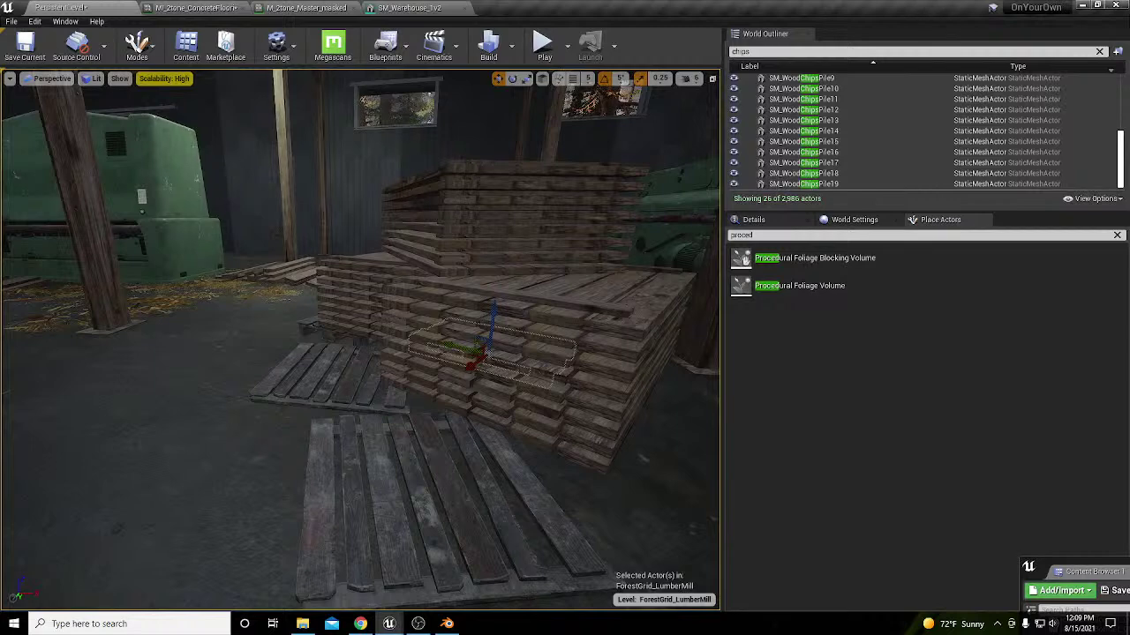
Step: Move the front flat pallet sideways, away from the lumber stacks
left_click(382, 491)
left_click_drag(471, 601, 299, 602)
left_click(304, 397)
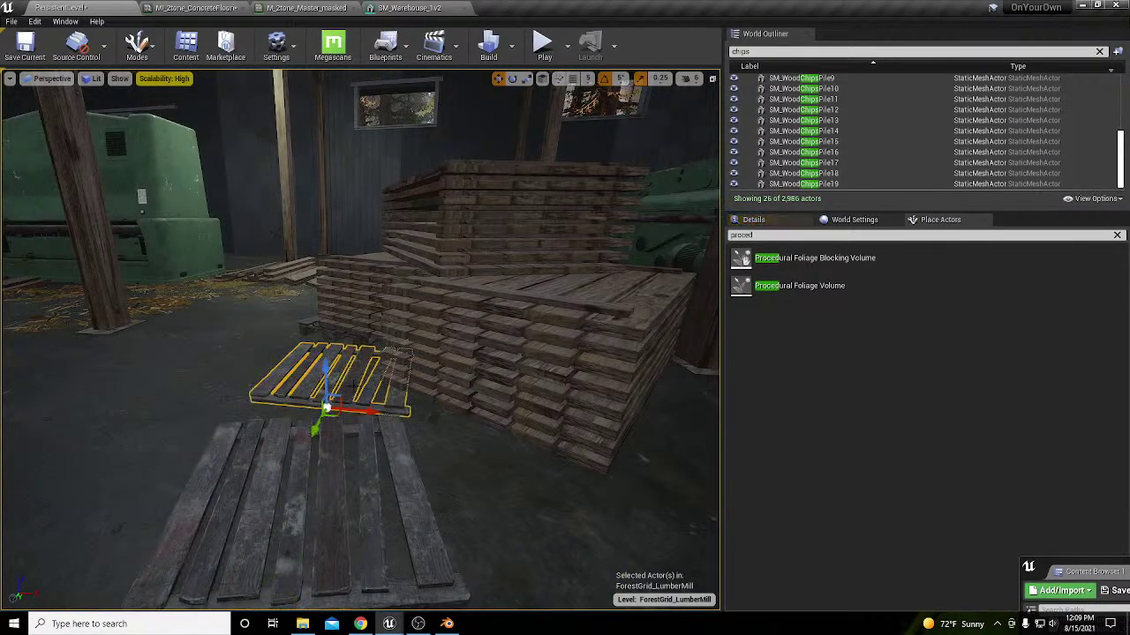
right_click_drag(430, 444, 424, 402)
key("d")
left_click(429, 444)
key("Delete")
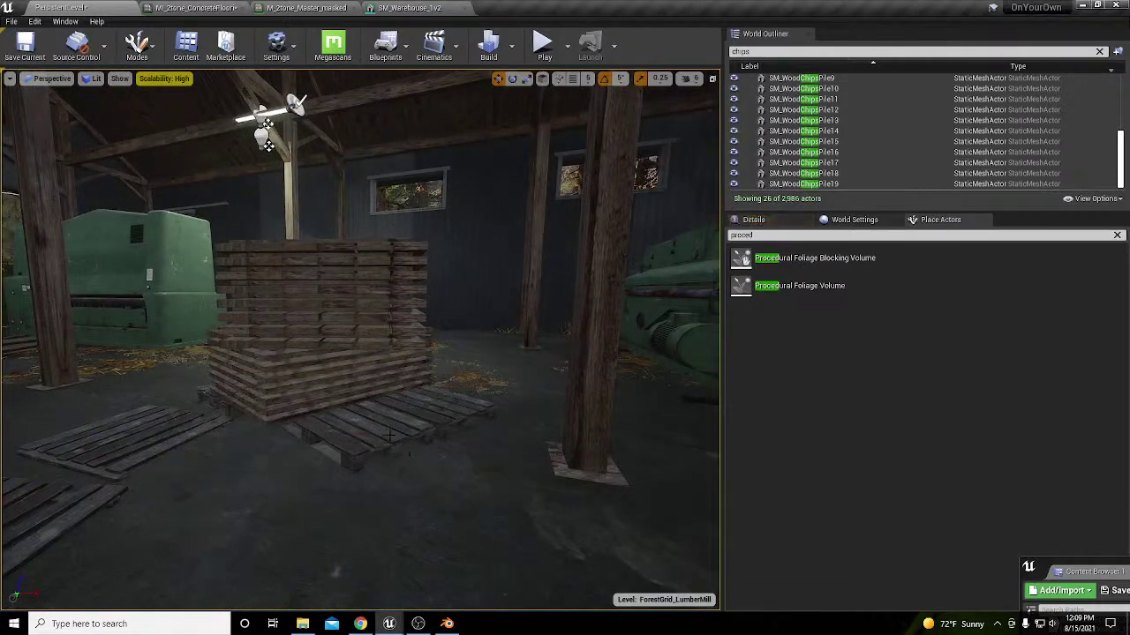
Step: Shift the thick pallet at the front corner of the pile along beneath the lower lumber stack
left_click(323, 441)
left_click_drag(323, 442, 203, 470)
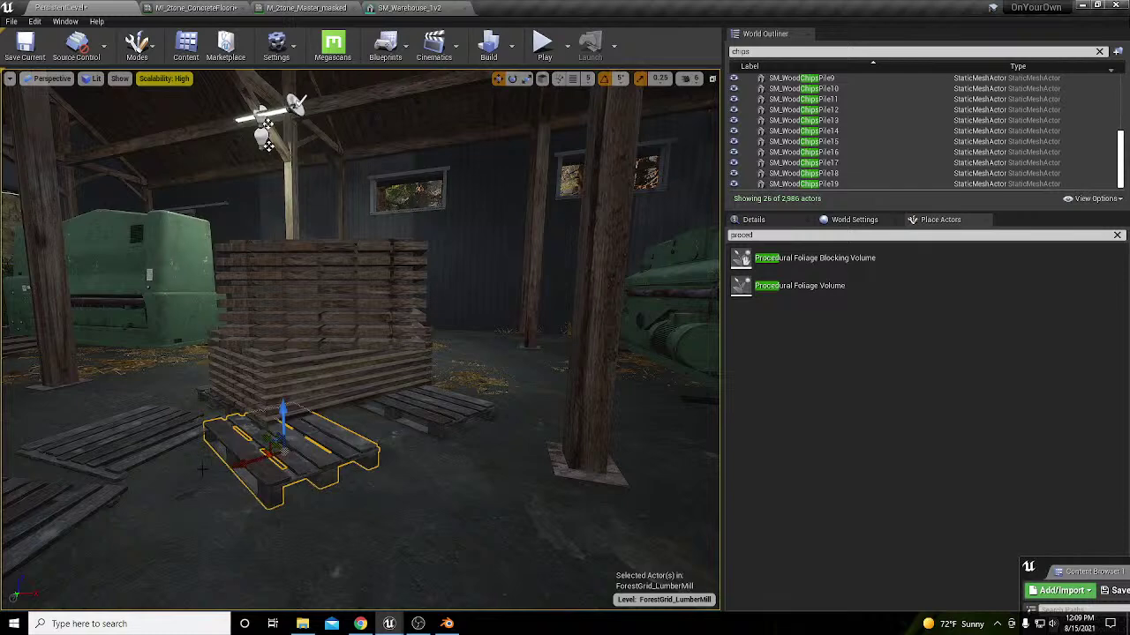
key("ctrl+h")
right_click_drag(192, 542, 362, 548)
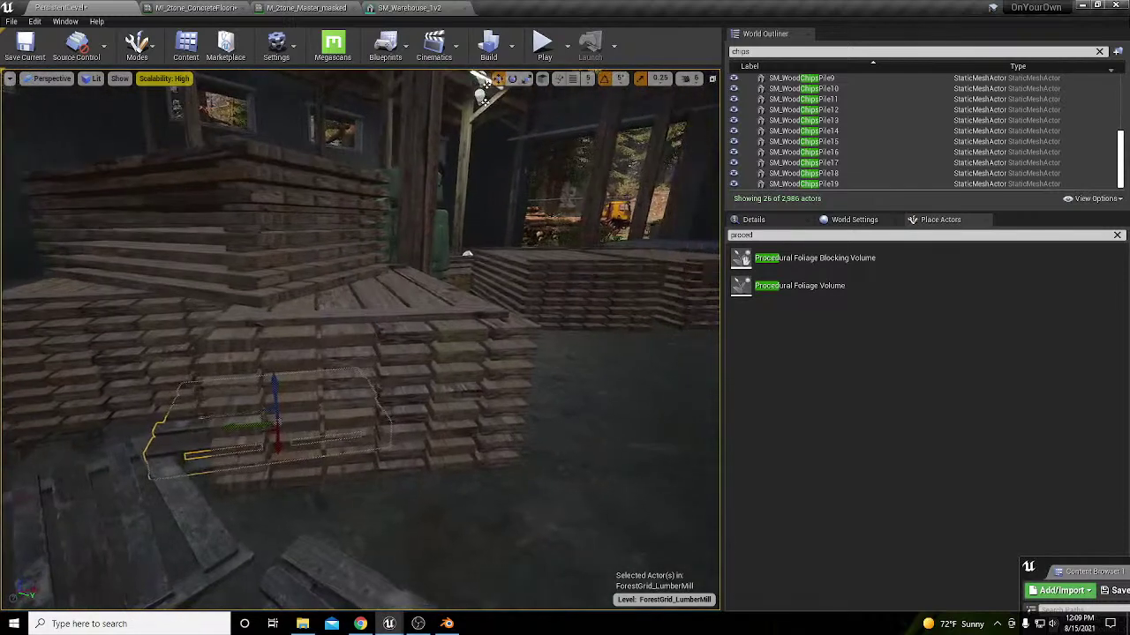
Step: Duplicate the thick pallet twice more and set the rotated copies under the two ends of the front lumber stack
left_click_drag(266, 433, 503, 522, "alt")
key("e")
right_click_drag(513, 515, 348, 495)
key("w")
left_click_drag(275, 466, 514, 445, "alt")
key("e")
key("w")
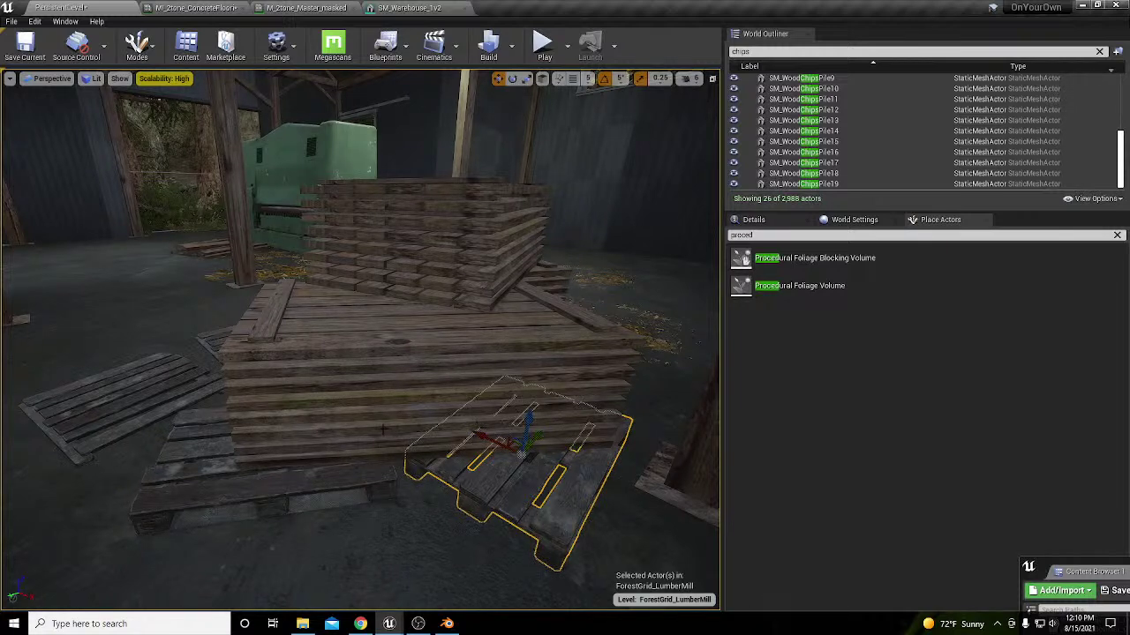
Step: Raise the two neighboring lumber stacks and the tarp-covered stack together slightly off the floor
mouse_move(382, 430)
right_mouse_down()
mouse_move(296, 420)
mouse_move(295, 383)
mouse_move(278, 382)
mouse_move(360, 431)
right_mouse_up()
left_click(332, 421)
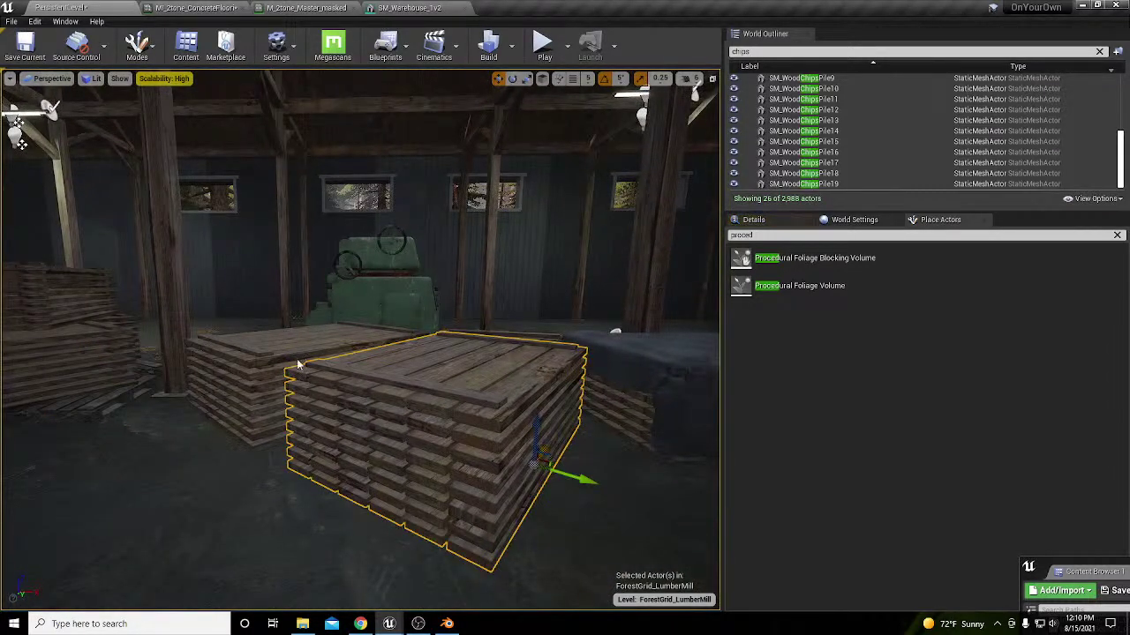
left_click(298, 364, "ctrl")
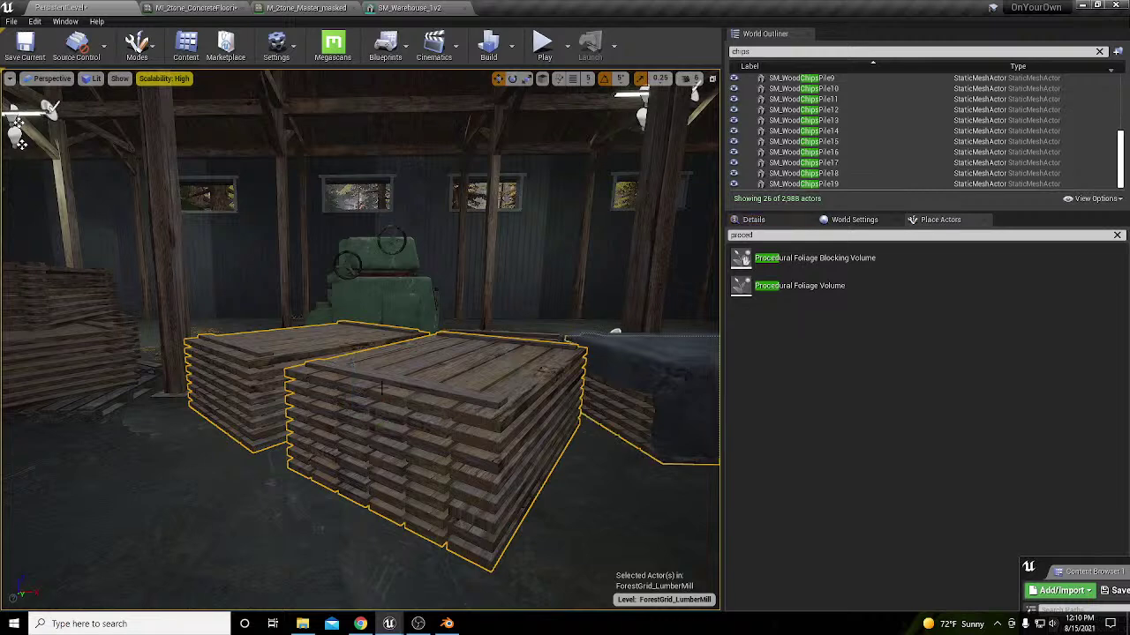
right_click_drag(625, 204, 654, 205)
left_click(569, 372, "ctrl")
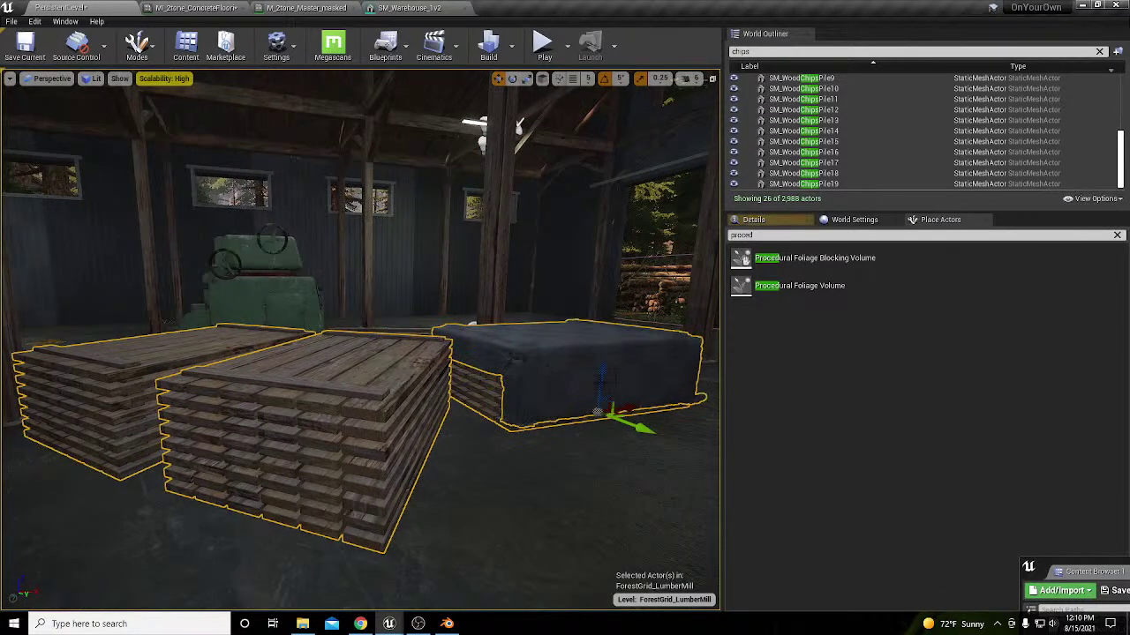
left_click_drag(603, 379, 603, 365)
right_click_drag(419, 402, 370, 401)
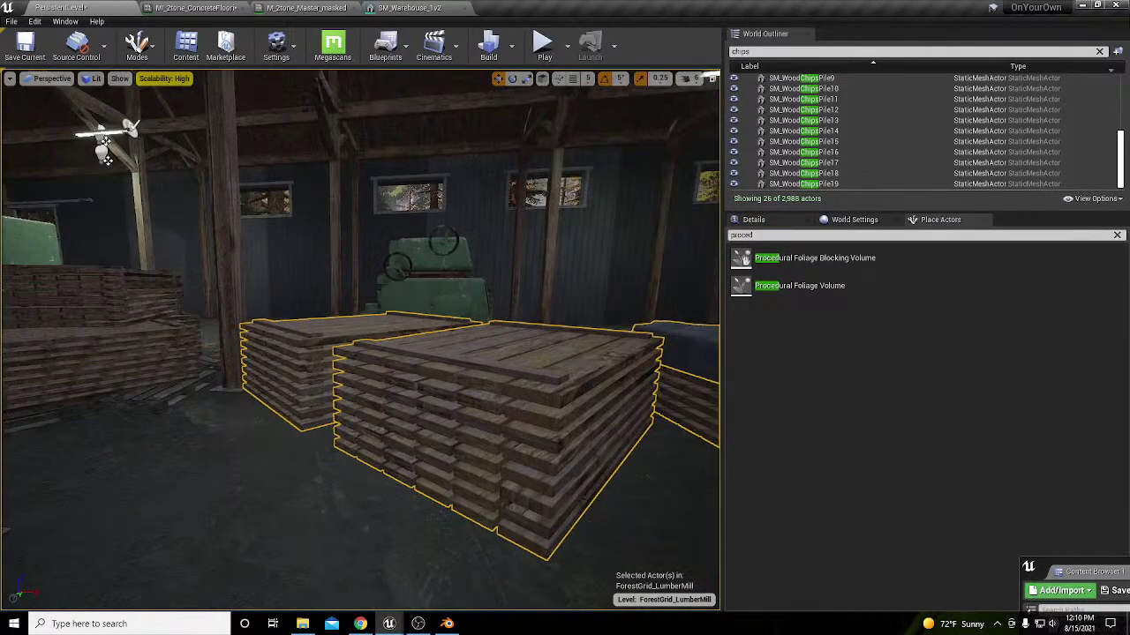
key("Escape")
Step: Copy a thick pallet under the front lumber stack of the second group, fit it, and duplicate it under the adjacent stack
left_click(150, 390)
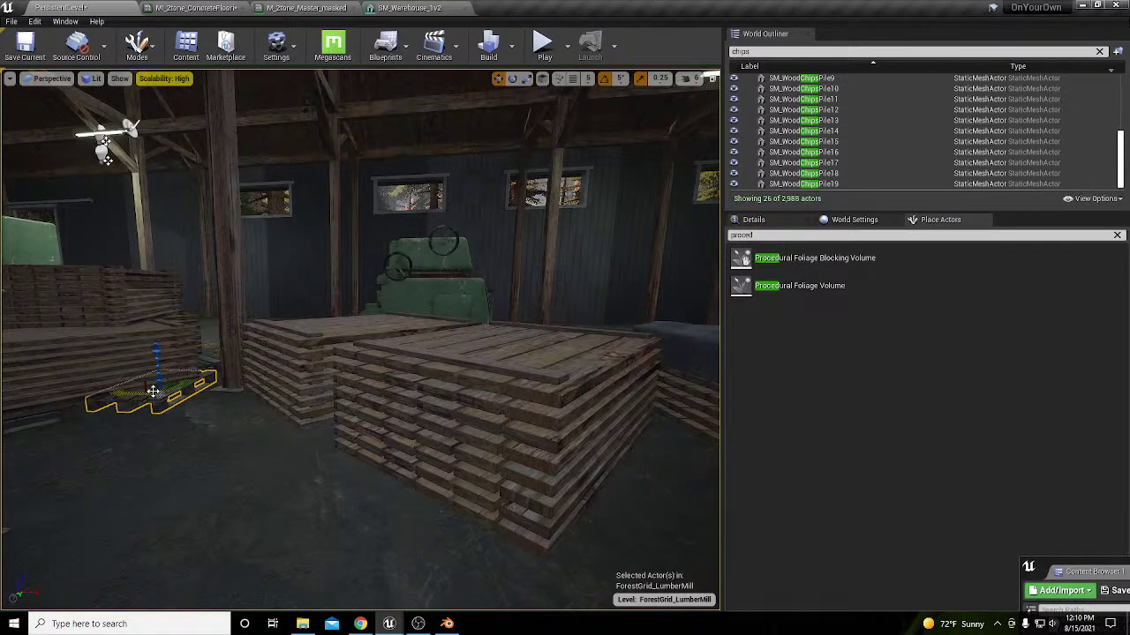
left_click_drag(154, 391, 525, 510)
key("e")
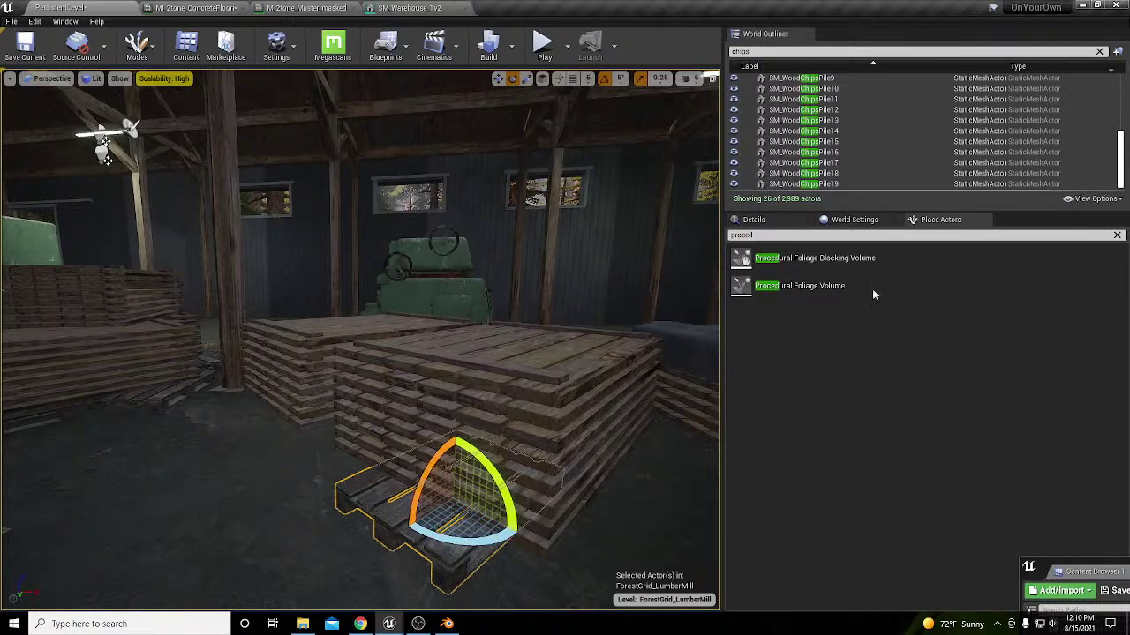
right_click_drag(390, 438, 472, 459)
key("r")
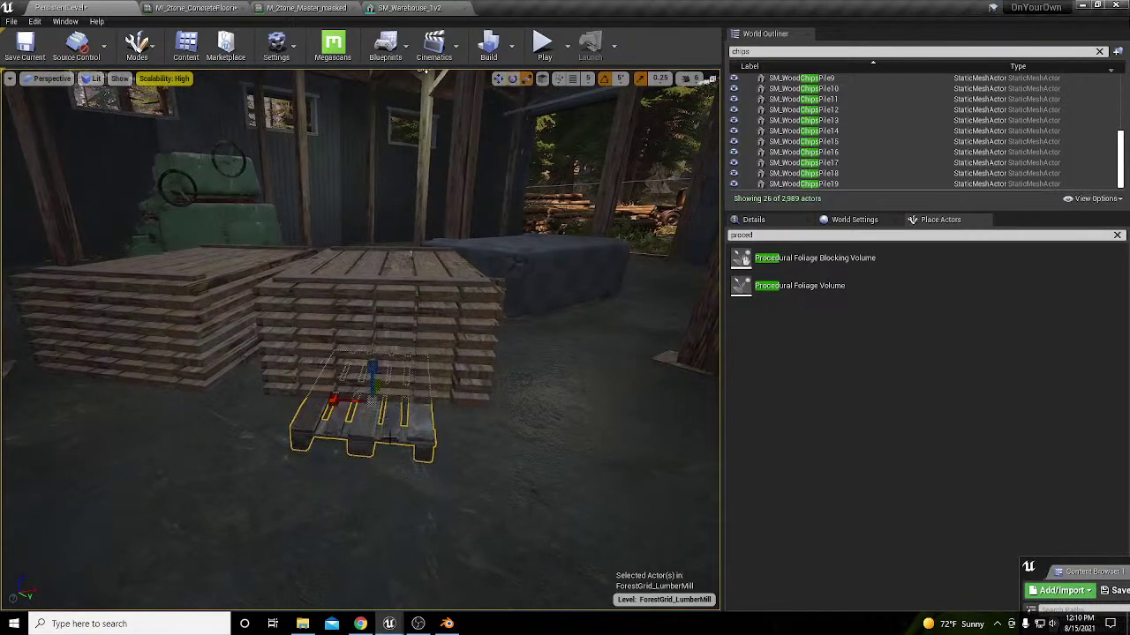
left_click_drag(363, 394, 196, 389)
key("w")
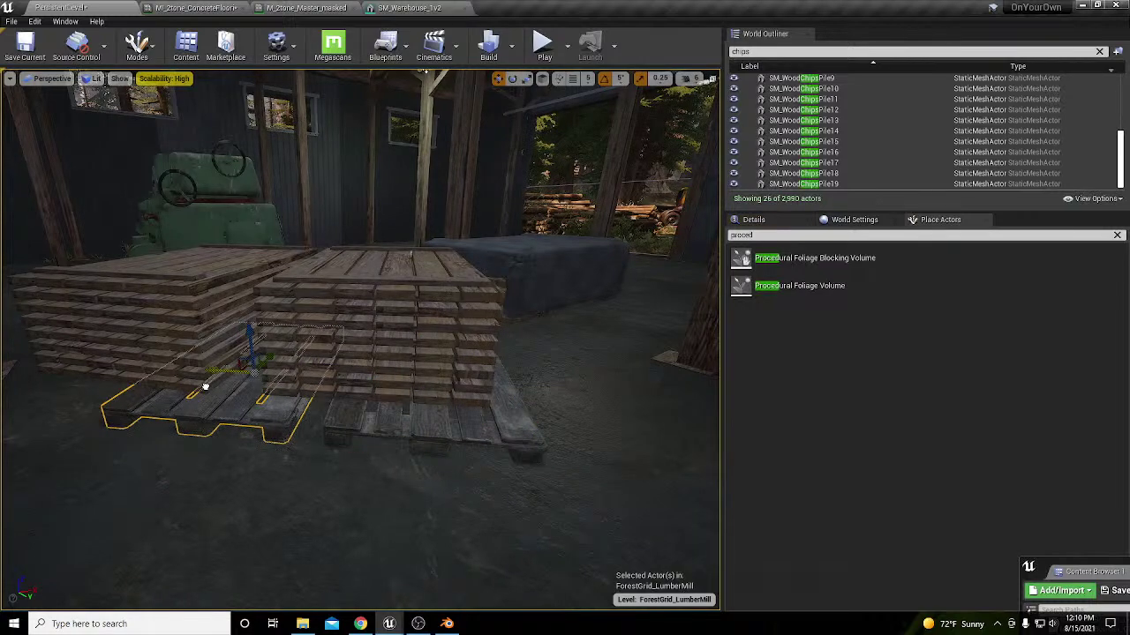
Step: Rotate the new pallet 90 degrees and slide it into place beneath the adjacent lumber stack
key("e")
right_click_drag(411, 256, 605, 295)
right_click_drag(392, 94, 395, 77)
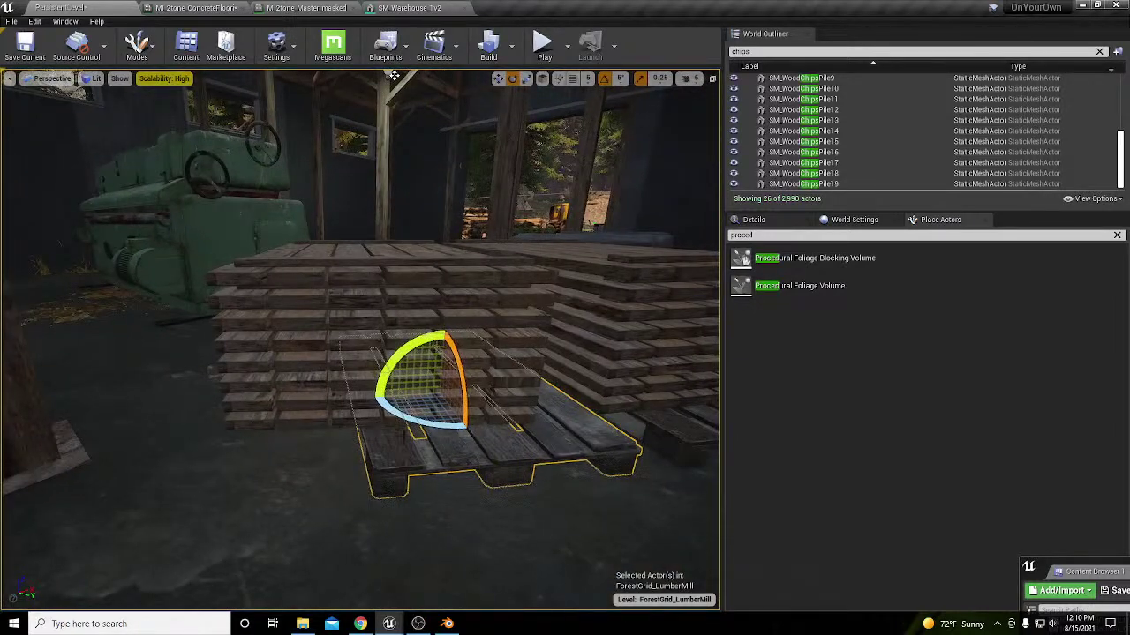
left_click_drag(464, 425, 387, 409)
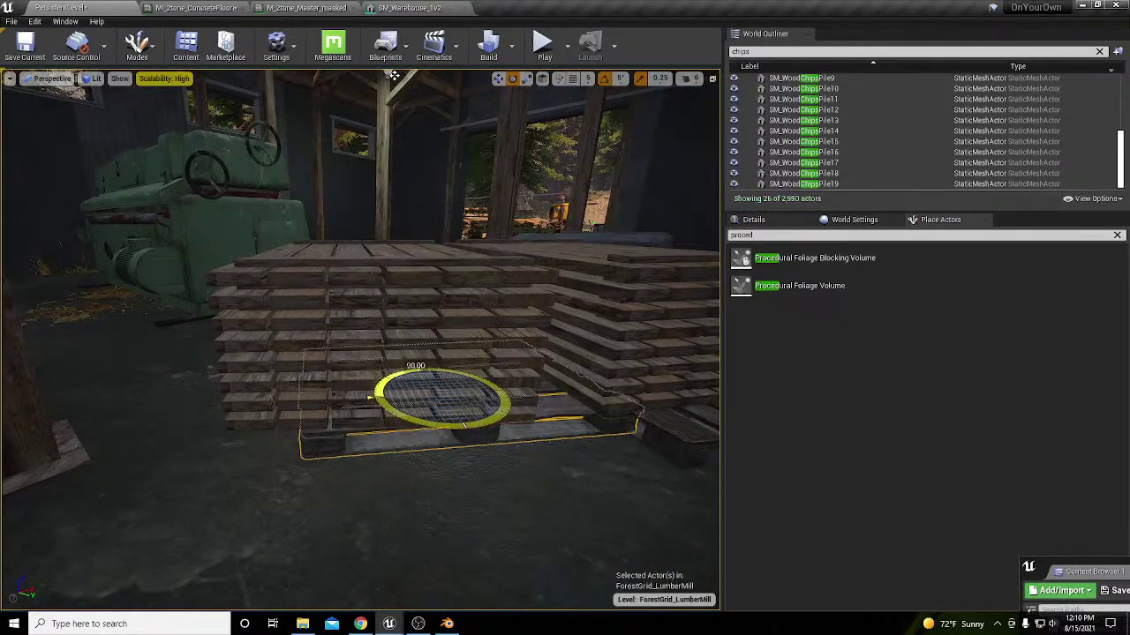
key("w")
left_click_drag(449, 389, 370, 422)
right_click_drag(371, 422, 547, 442)
right_click_drag(500, 397, 506, 397)
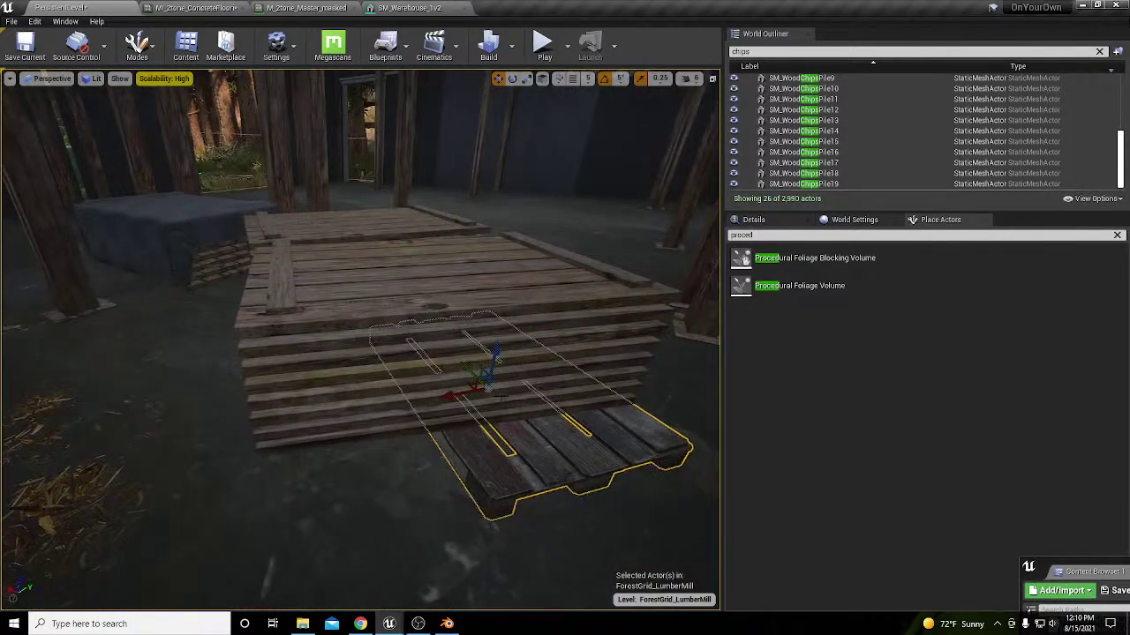
Step: Duplicate the pallet further along under the same lumber stack and save the level
left_click_drag(468, 384, 383, 406, "alt")
key("e")
right_click_drag(383, 406, 421, 417)
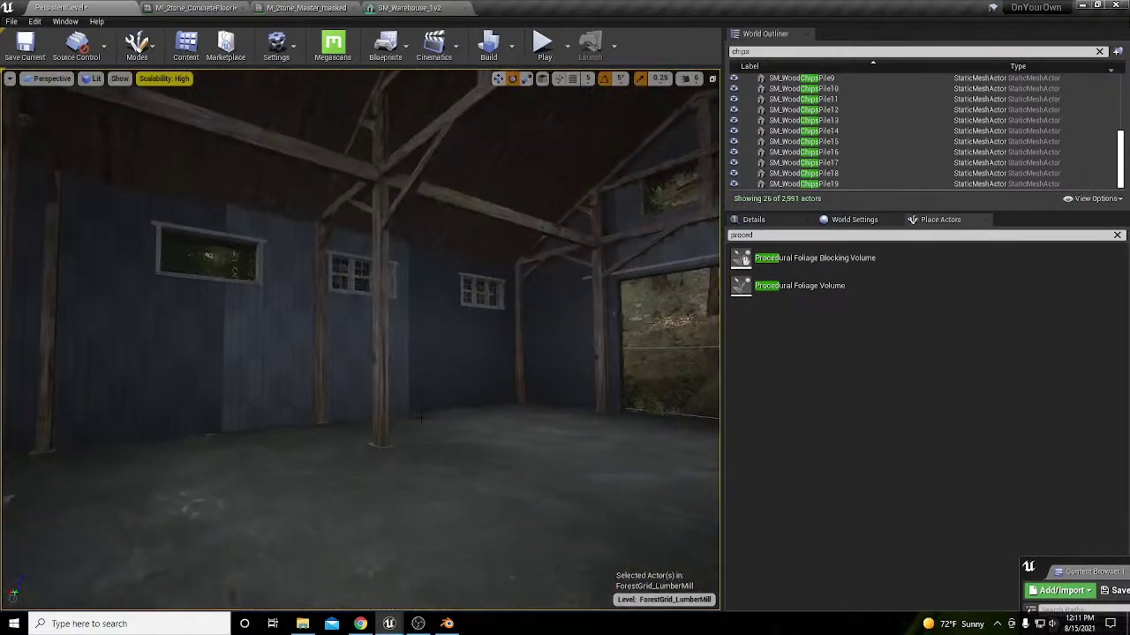
key("ctrl+s")
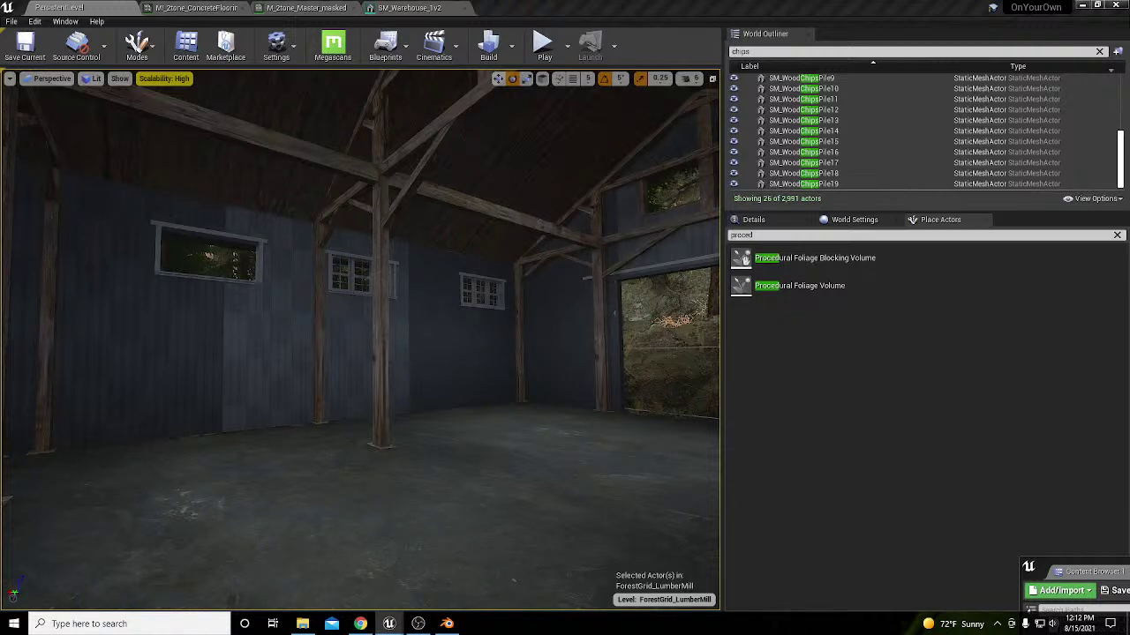
Step: Place a control console mesh on the empty floor near the windowed wall and shift it sideways
left_click_drag(1129, 547, 258, 517)
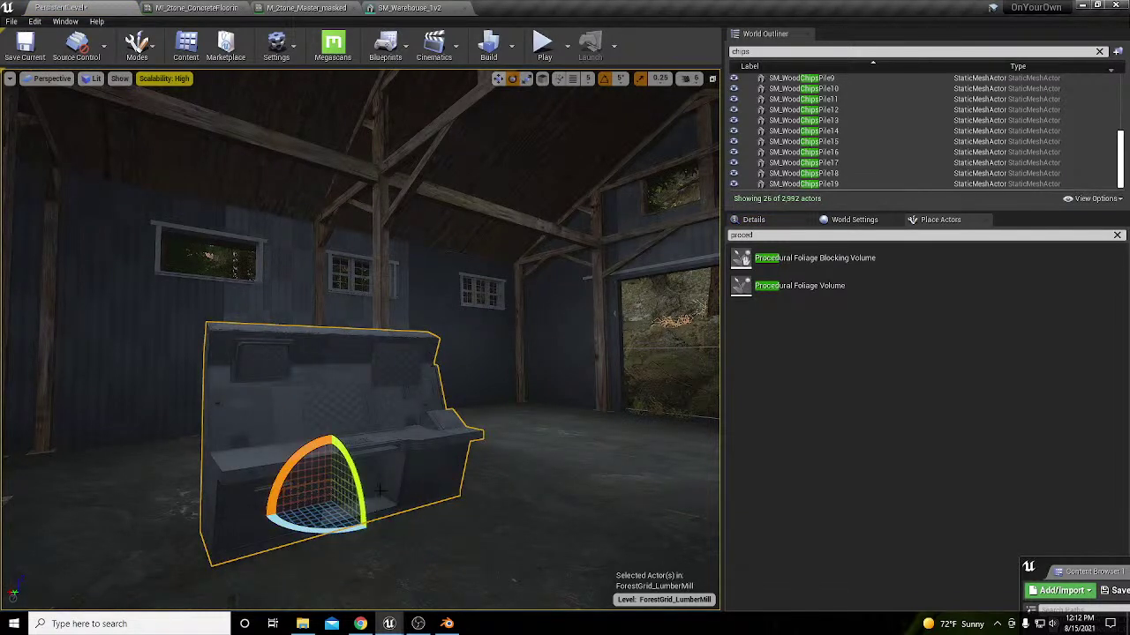
key("w")
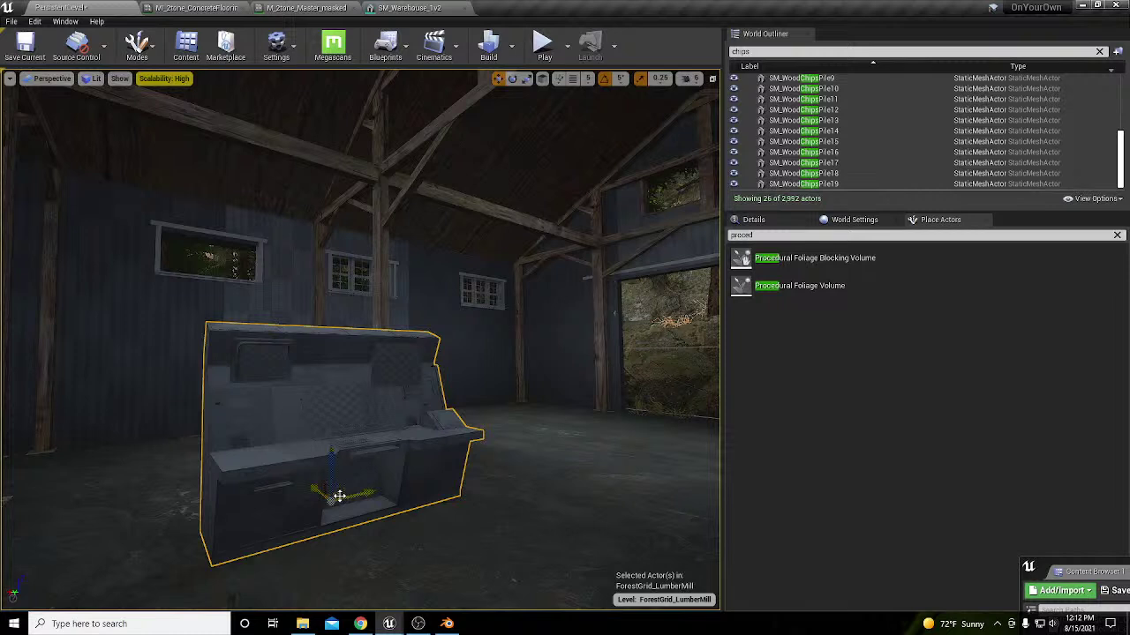
mouse_move(340, 493)
left_mouse_down()
mouse_move(226, 475)
mouse_move(243, 432)
mouse_move(260, 492)
mouse_move(287, 493)
mouse_move(280, 500)
left_mouse_up()
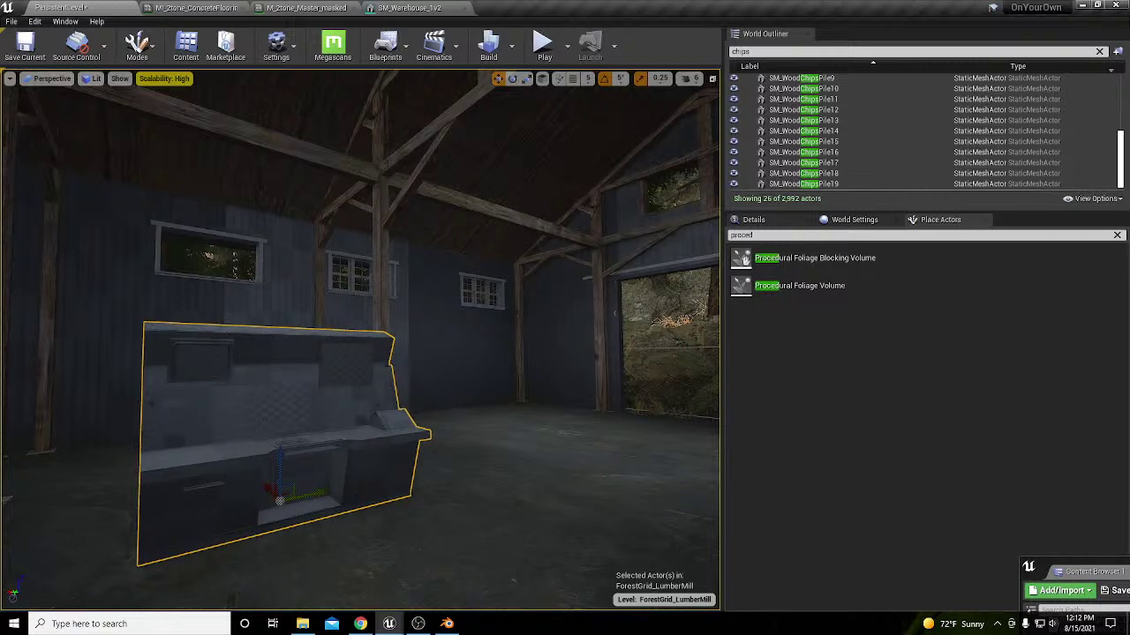
Step: Add the curved console section, turn it around, and line it up with the end of the straight console
left_click_drag(800, 285, 441, 433)
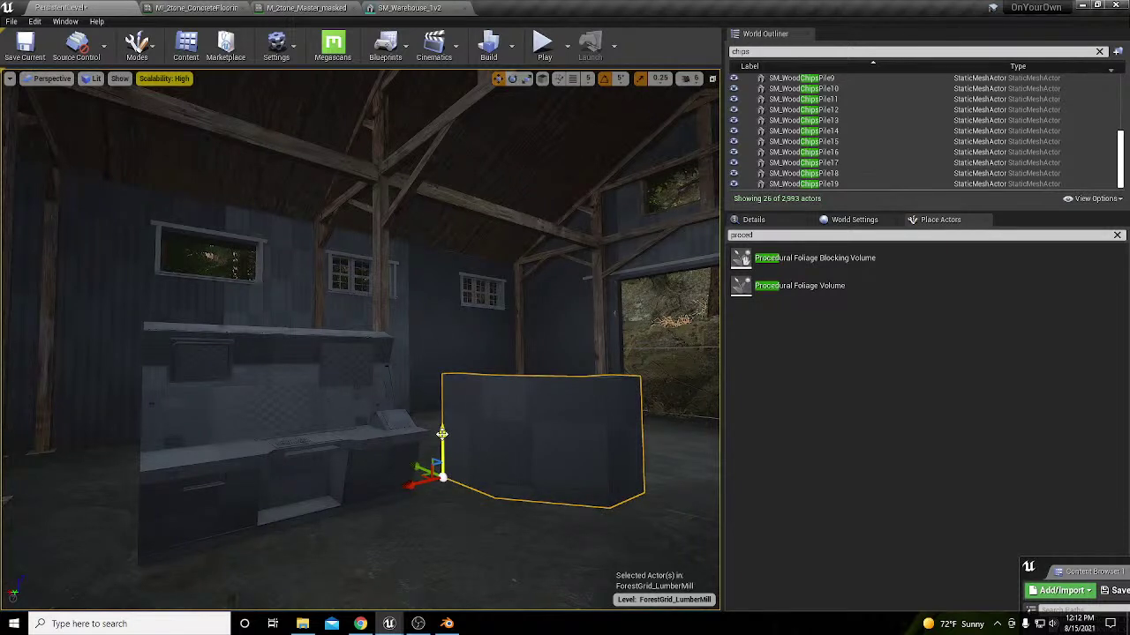
left_click_drag(441, 434, 443, 433)
key("e")
left_click_drag(459, 483, 354, 487)
left_click_drag(477, 464, 609, 488)
key("w")
right_click_drag(539, 442, 451, 459)
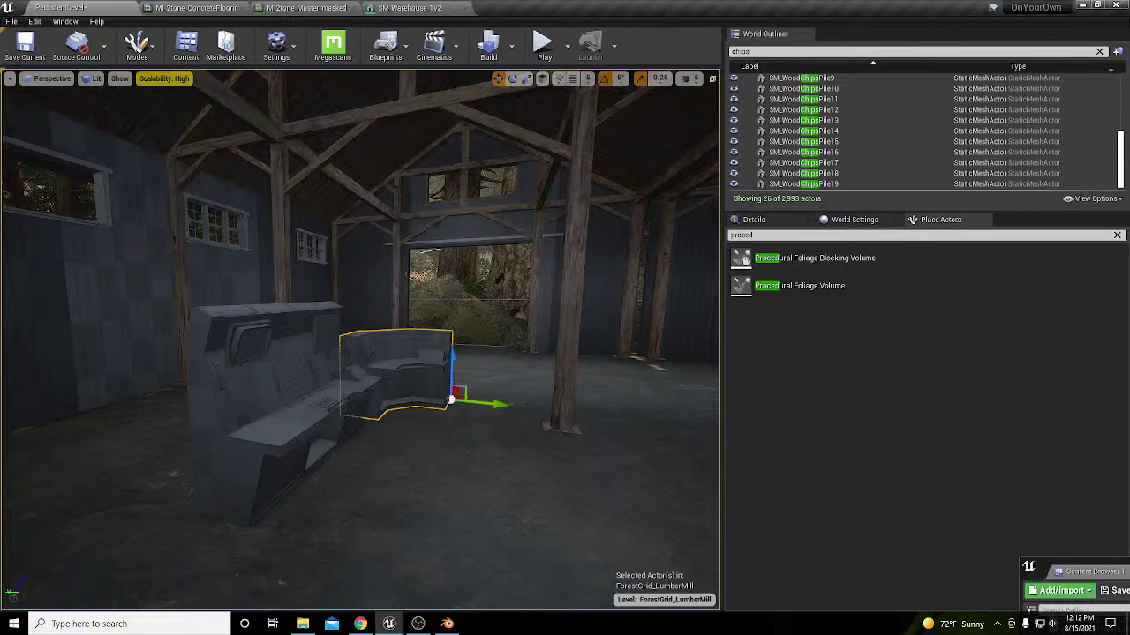
Step: Place a cluster of stacked crates on the open floor near the wooden posts and lumber stacks
right_click_drag(451, 458, 649, 450)
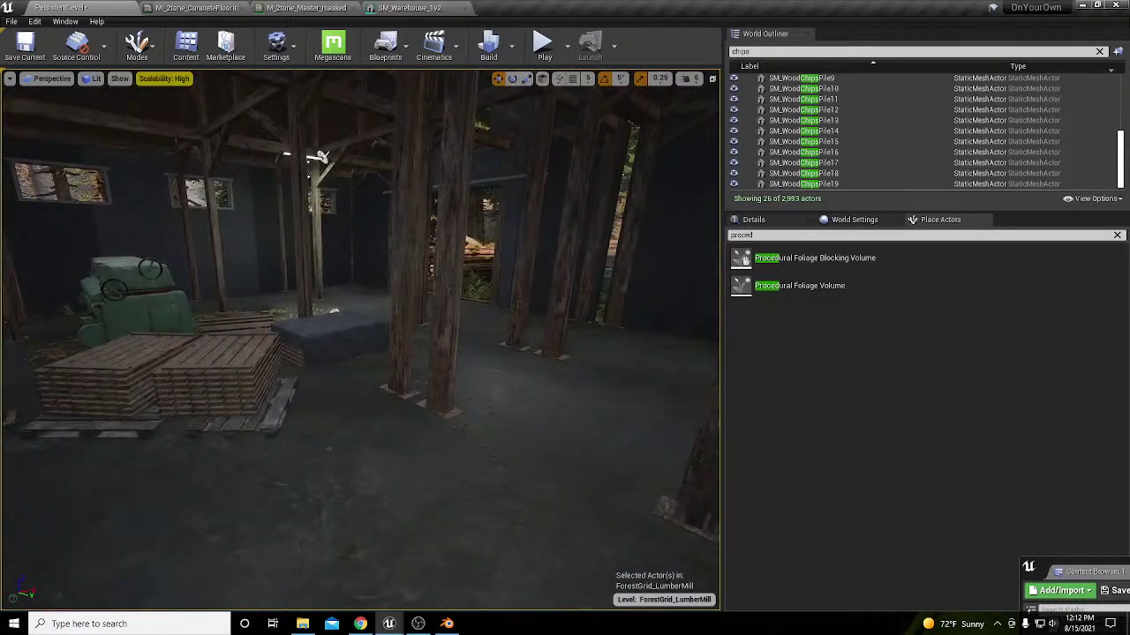
left_click_drag(341, 492, 406, 463)
right_click_drag(463, 485, 399, 377)
key("f")
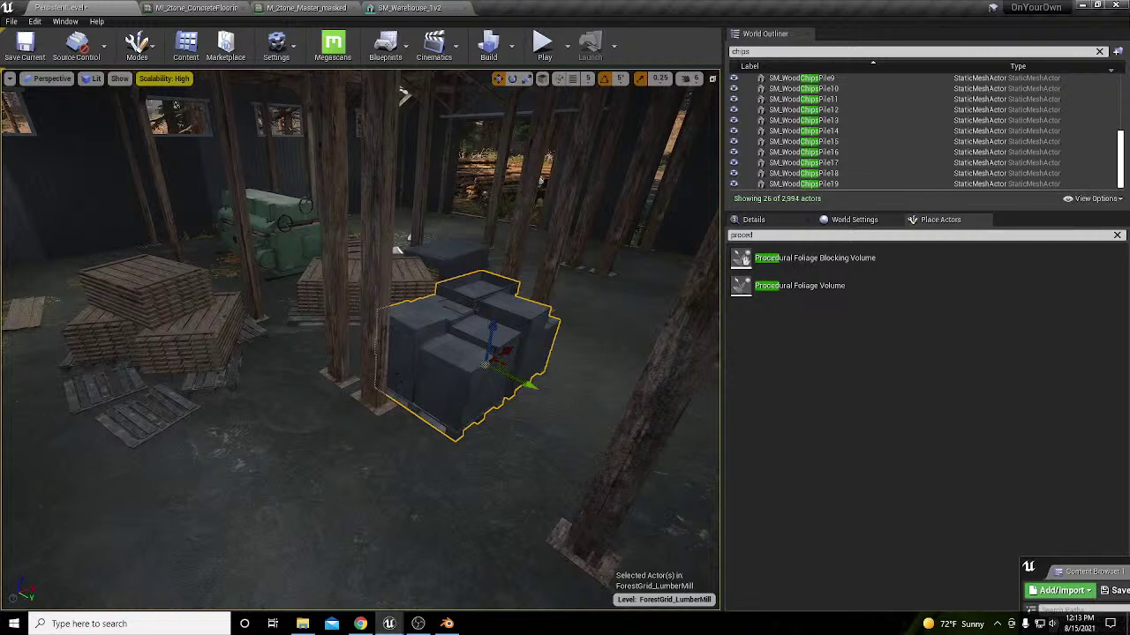
Step: Place a second cluster of crates on the open floor beside the first one
left_click_drag(18, 530, 295, 484)
right_click_drag(261, 480, 53, 424)
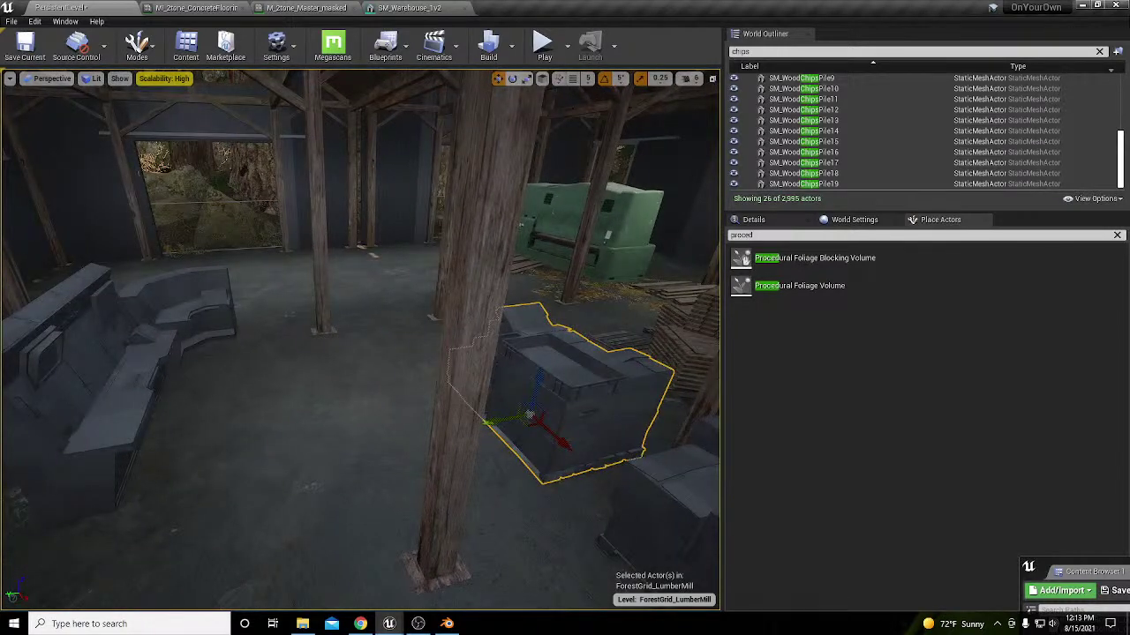
Step: Place the yellow container machine behind the console and an air conditioner unit on the floor near the windowed wall
left_click_drag(240, 334, 163, 280)
scroll(391, 269, "up", 3)
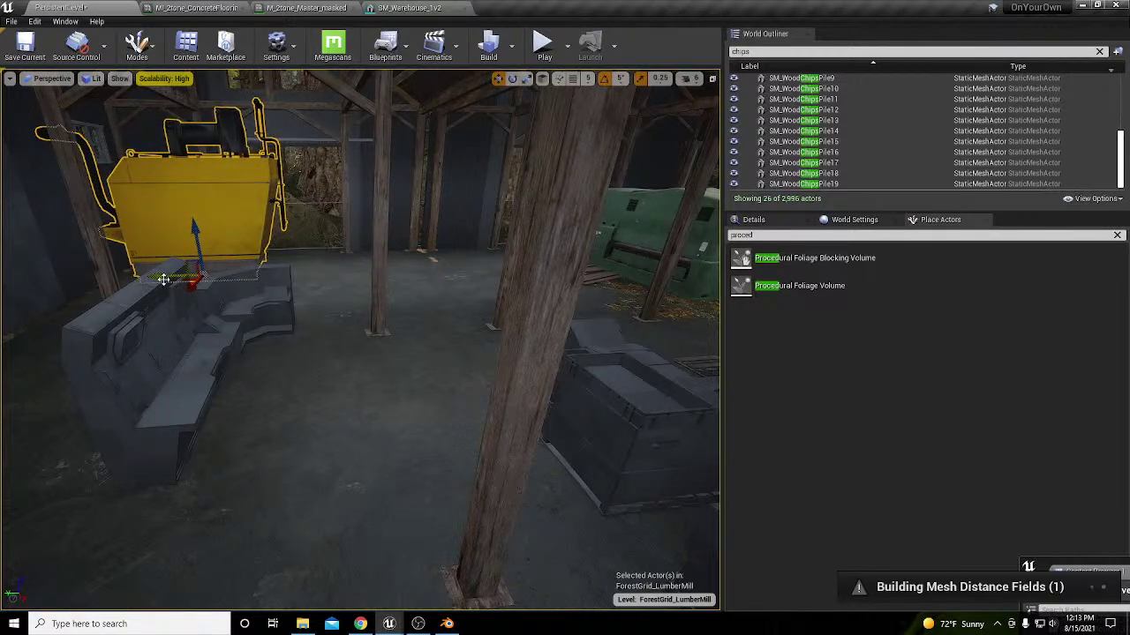
right_click_drag(282, 266, 220, 266)
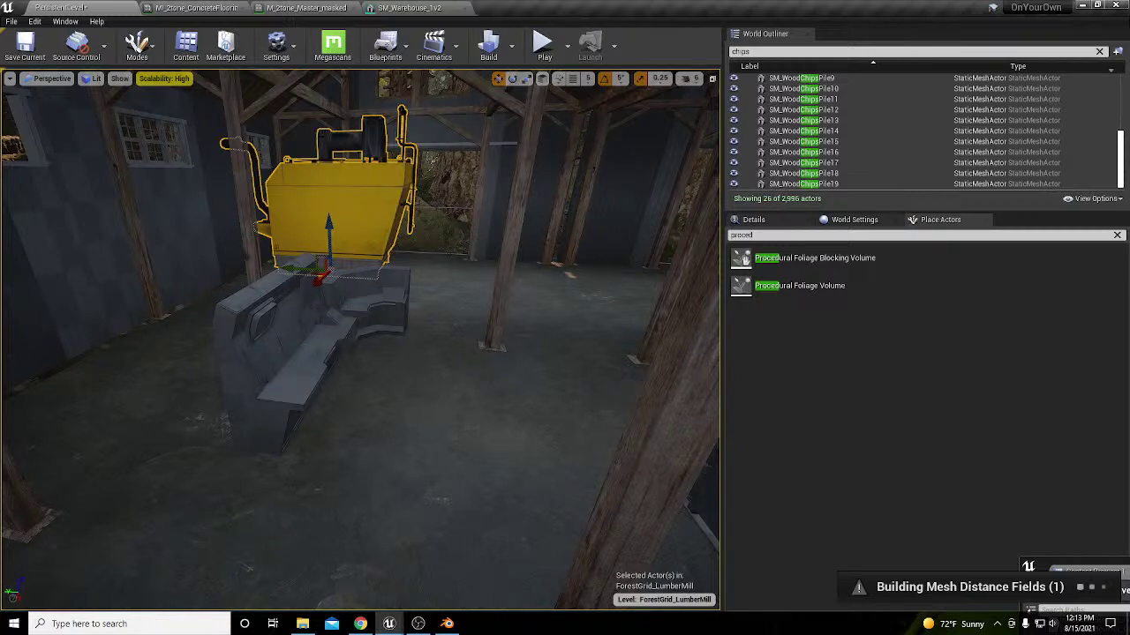
left_click_drag(112, 409, 98, 468)
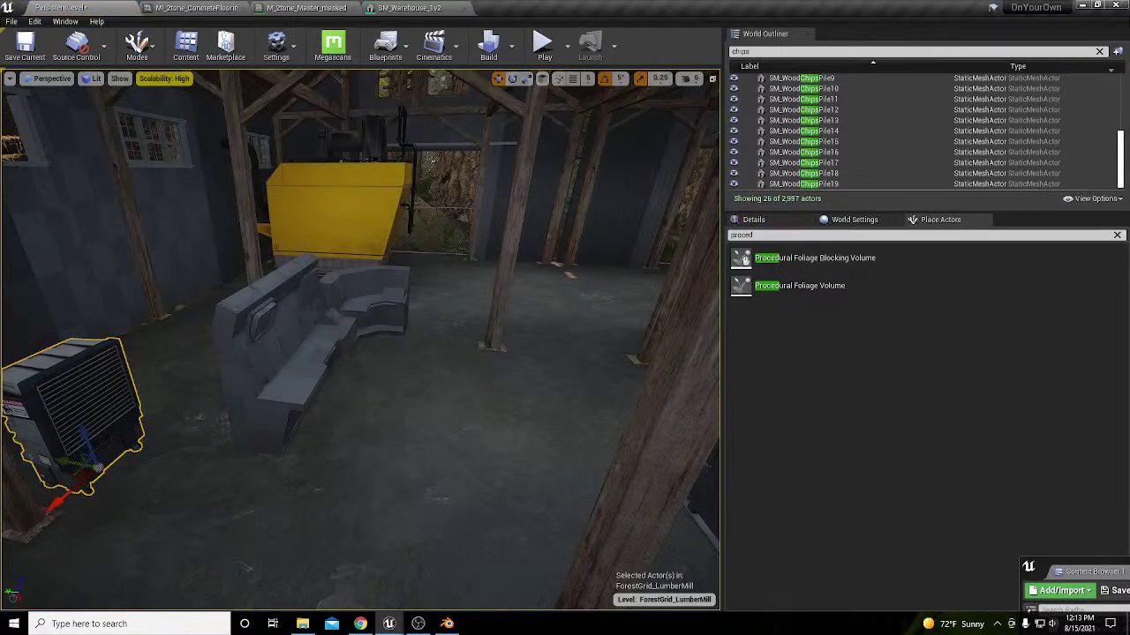
Step: Rotate the yellow container machine 90 degrees about its vertical axis
key("w")
right_click_drag(411, 307, 376, 278)
left_click(427, 300)
key("e")
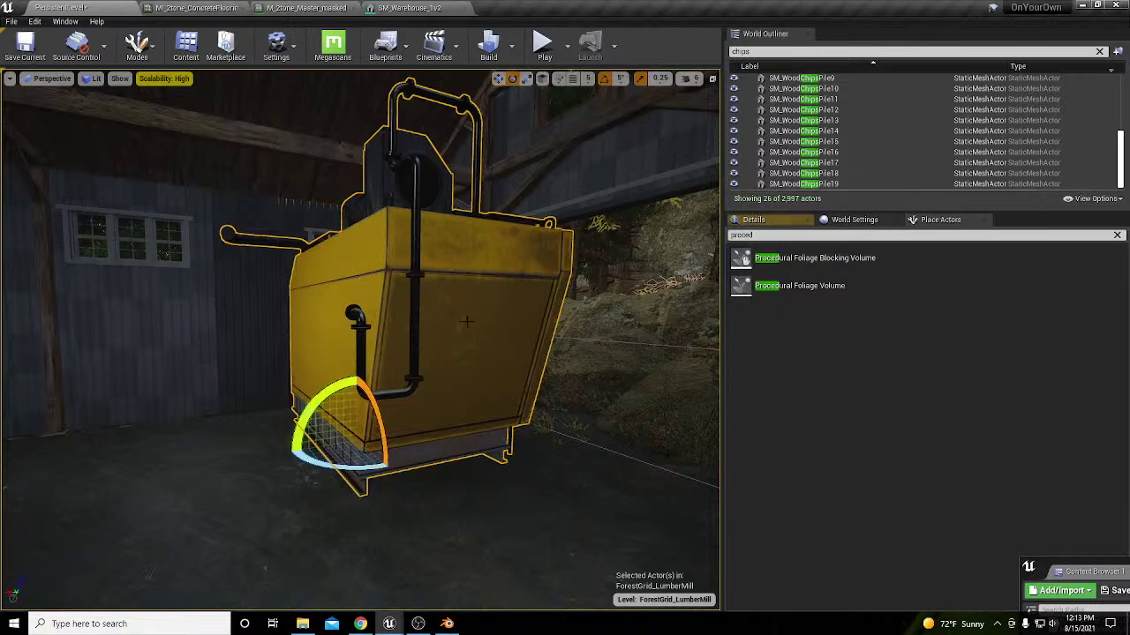
left_click_drag(327, 408, 432, 411)
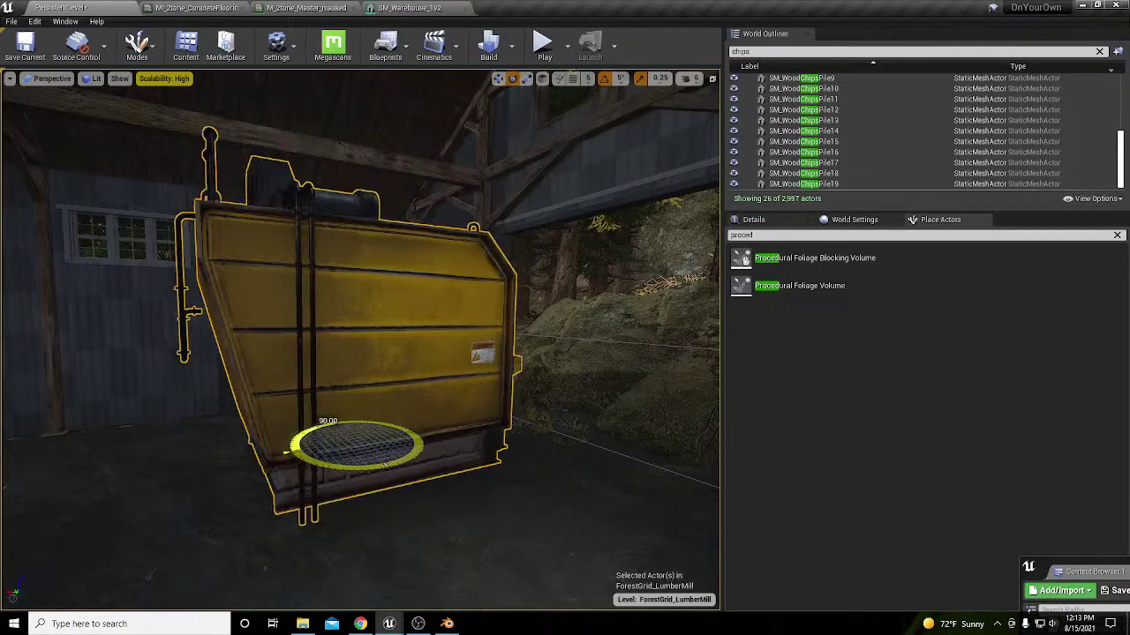
Step: Slide the yellow container machine into position between the windowed wall and the open doorway
key("a")
right_click_drag(437, 449, 472, 446)
key("w")
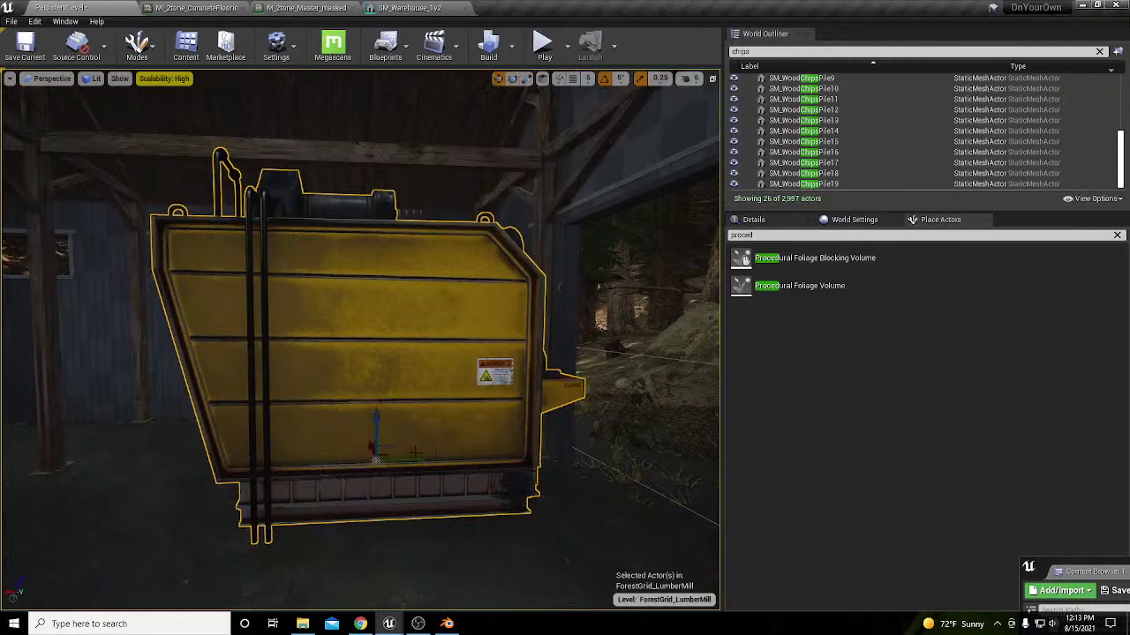
left_click_drag(388, 456, 256, 438)
right_click_drag(256, 438, 164, 436)
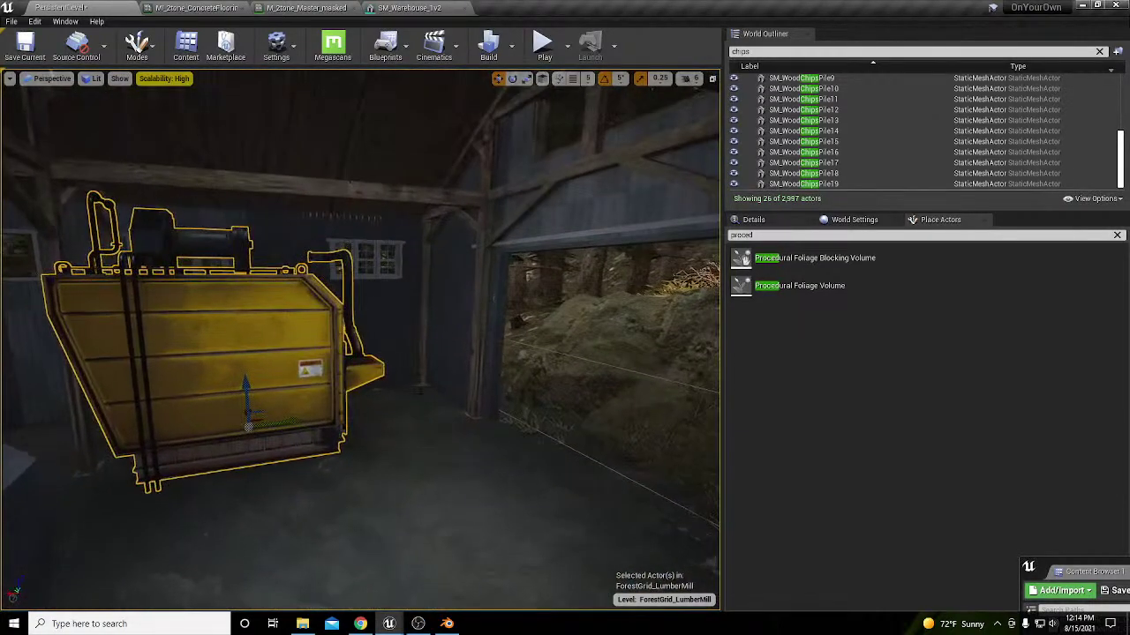
right_click_drag(256, 422, 319, 426)
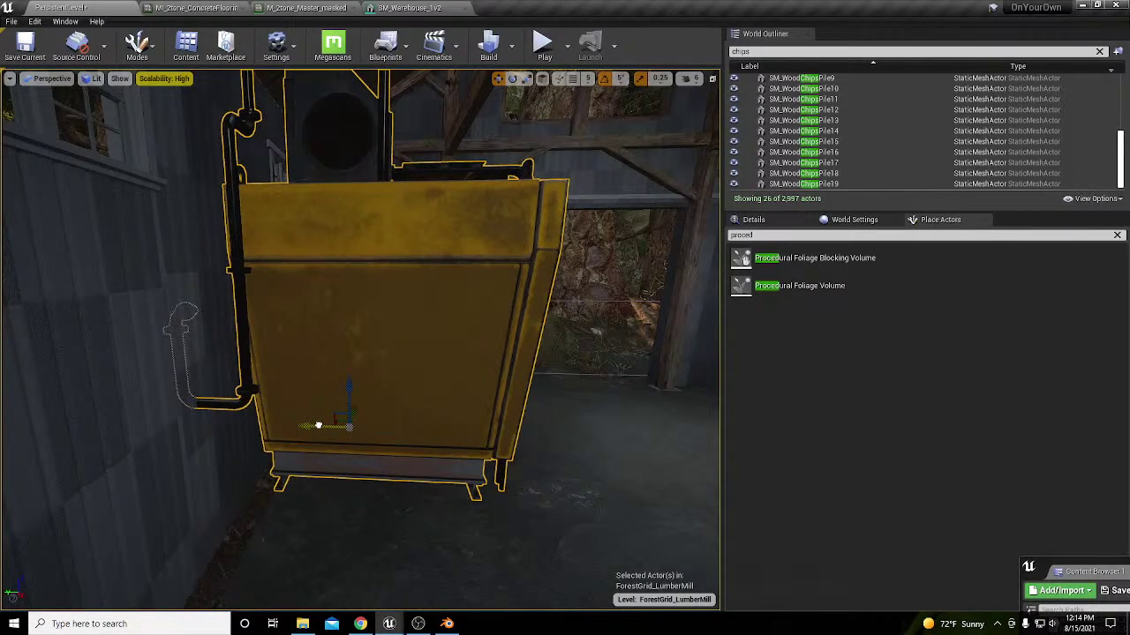
right_click_drag(365, 374, 163, 378)
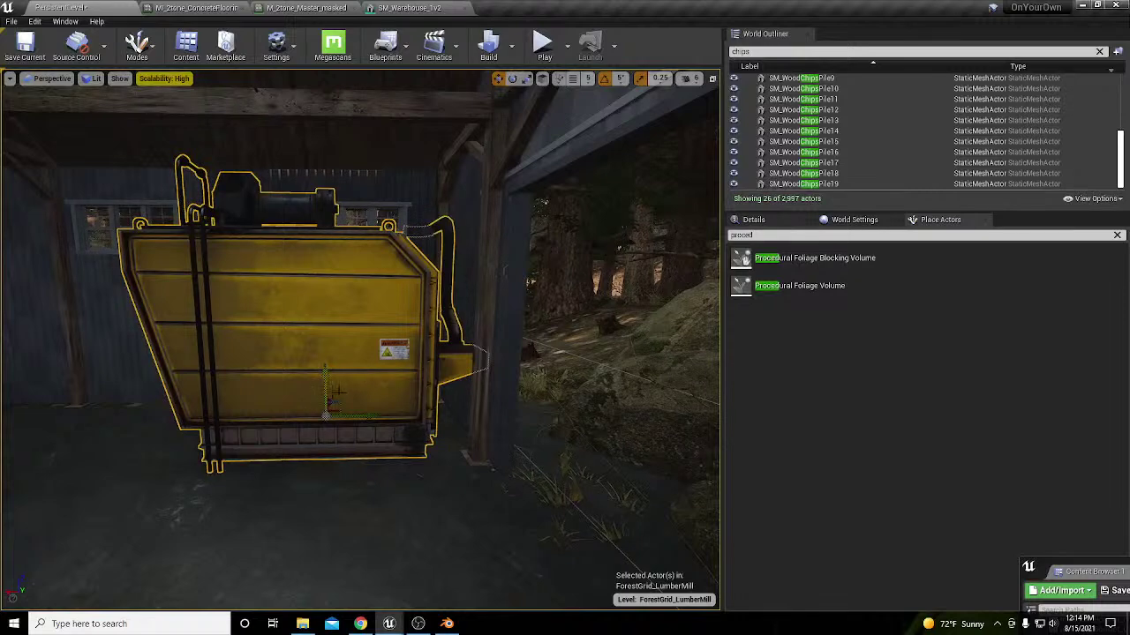
left_click_drag(370, 414, 346, 417)
right_click_drag(349, 418, 192, 418)
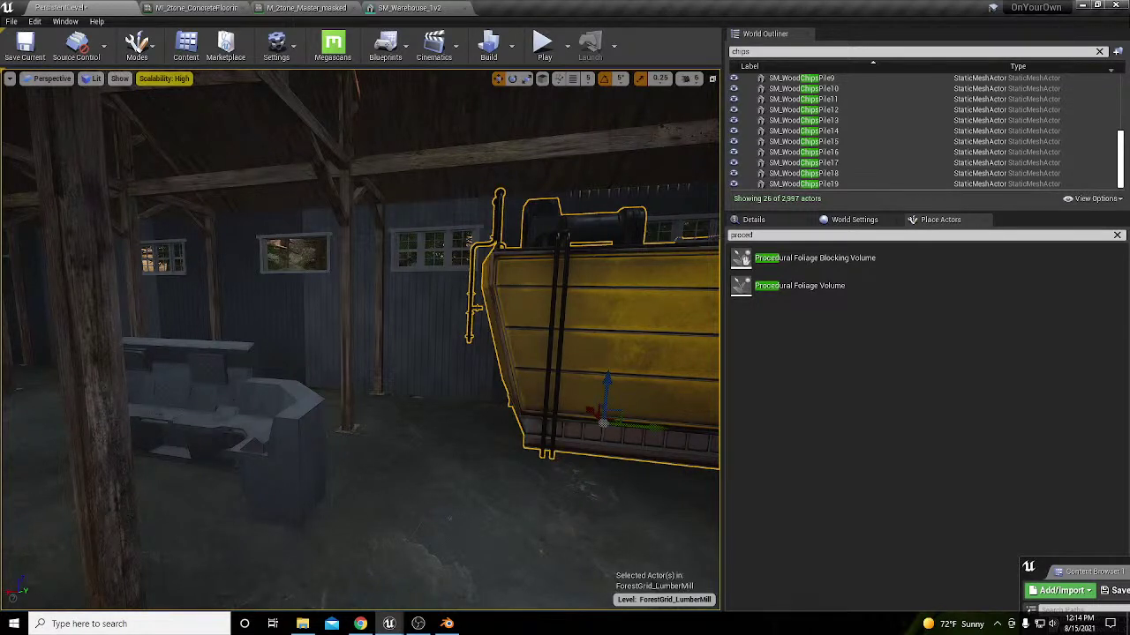
Step: Place another mesh in the area beside the yellow container machine and rotate it
left_click_drag(417, 434, 520, 249)
right_click_drag(520, 248, 547, 186)
key("e")
left_click_drag(459, 358, 428, 374)
right_click_drag(427, 374, 239, 460)
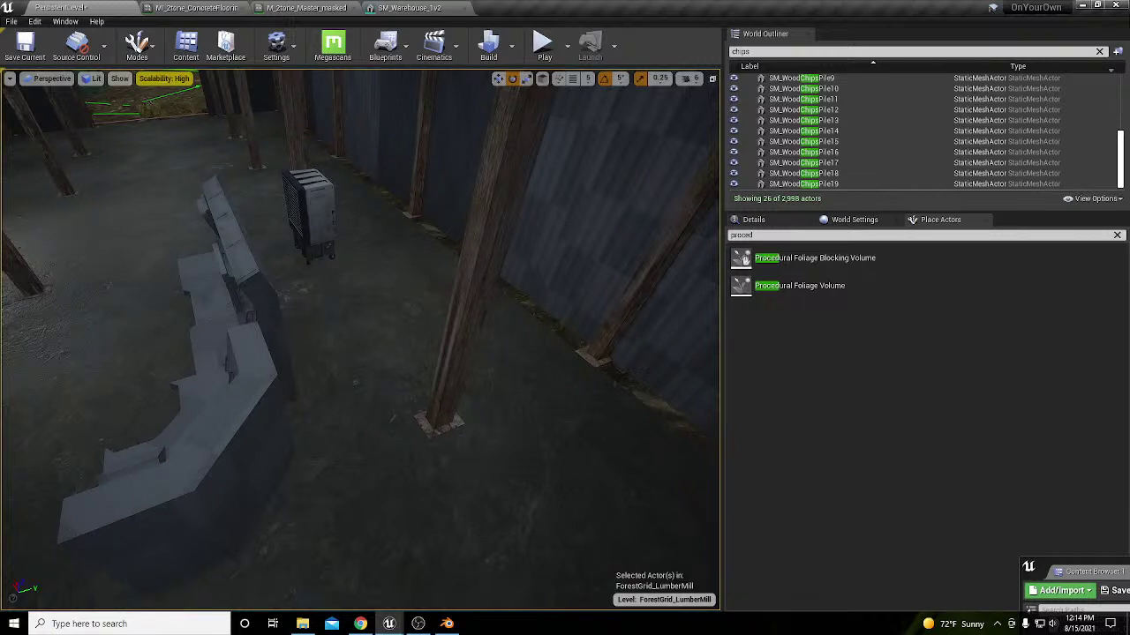
Step: Place the long, thin knobbly mesh by the wooden post, then raise it above the yellow container machine and shift it sideways
left_click_drag(1129, 564, 406, 421)
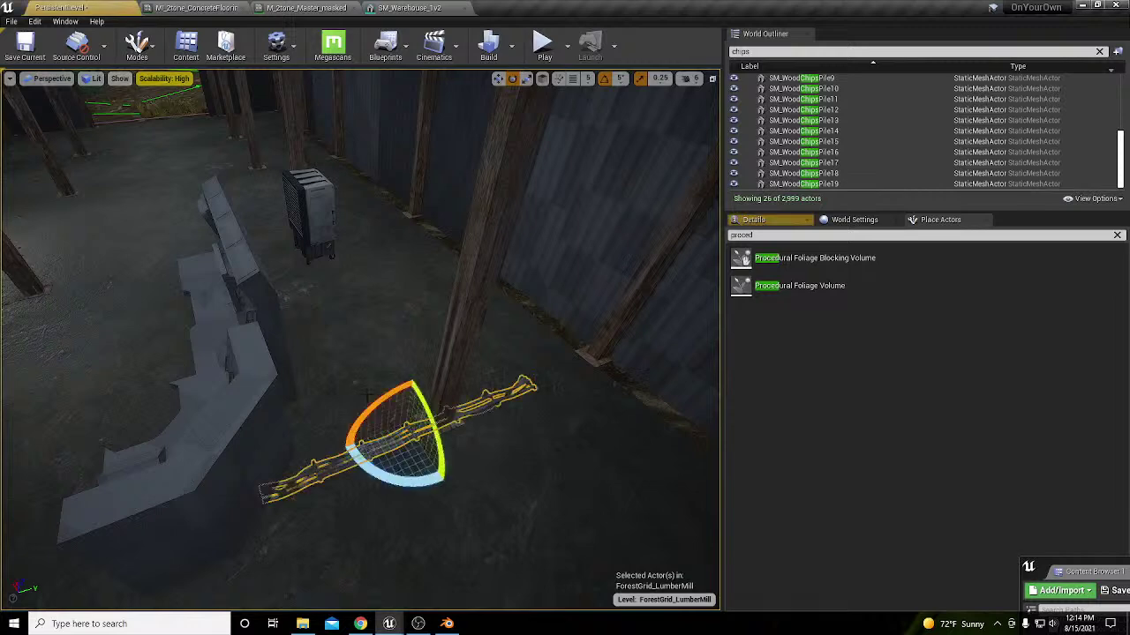
key("w")
right_click_drag(369, 395, 706, 353)
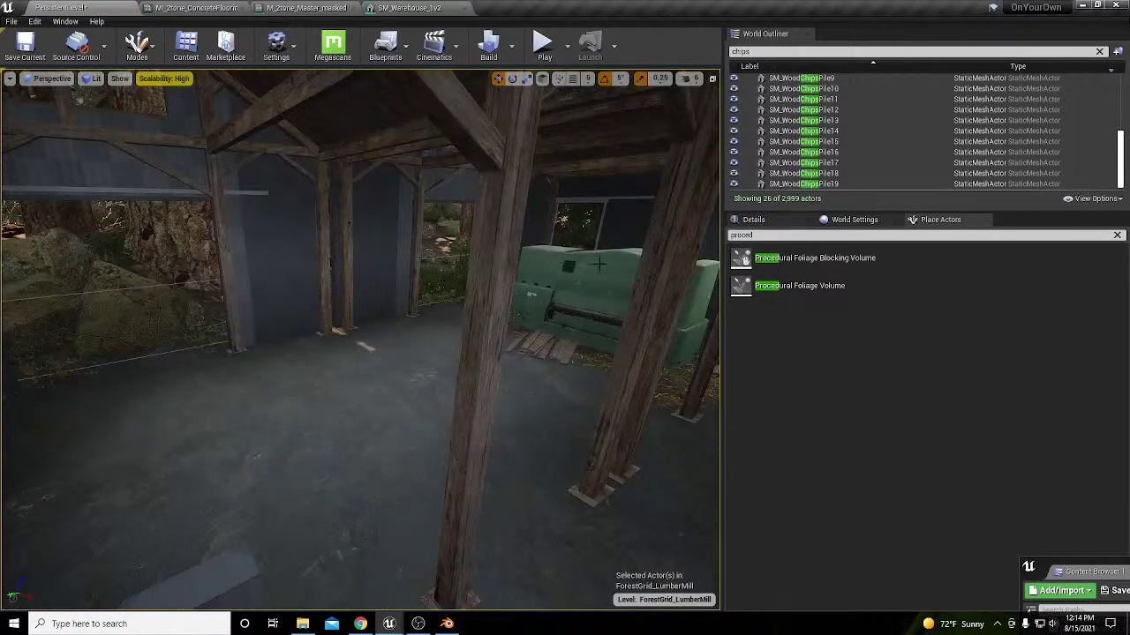
right_click_drag(609, 270, 282, 287)
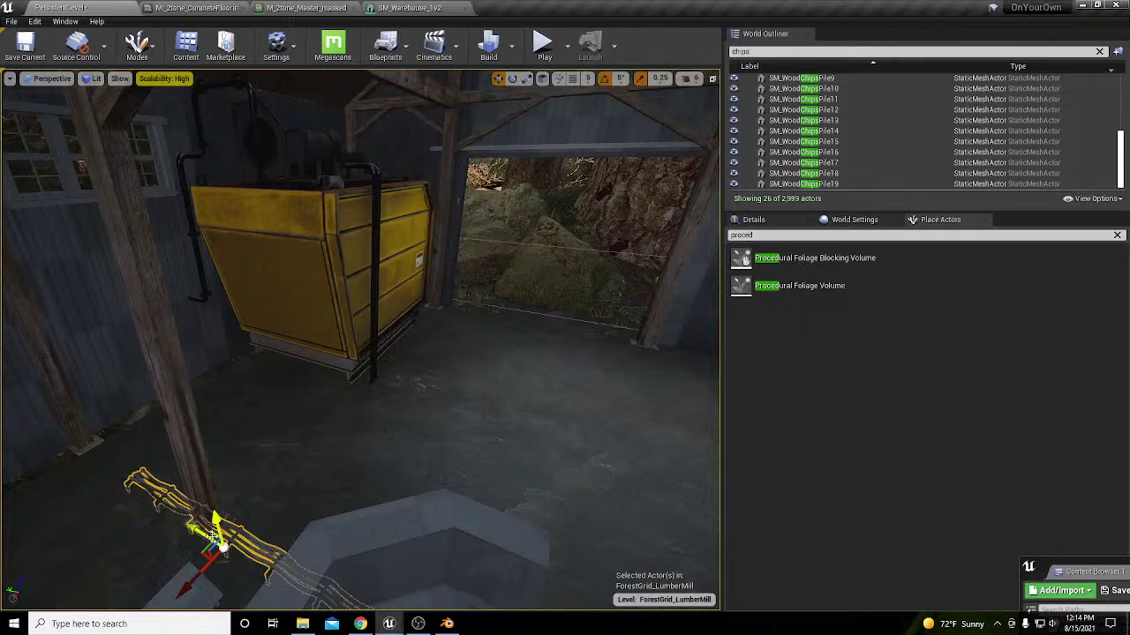
left_click_drag(212, 535, 367, 159)
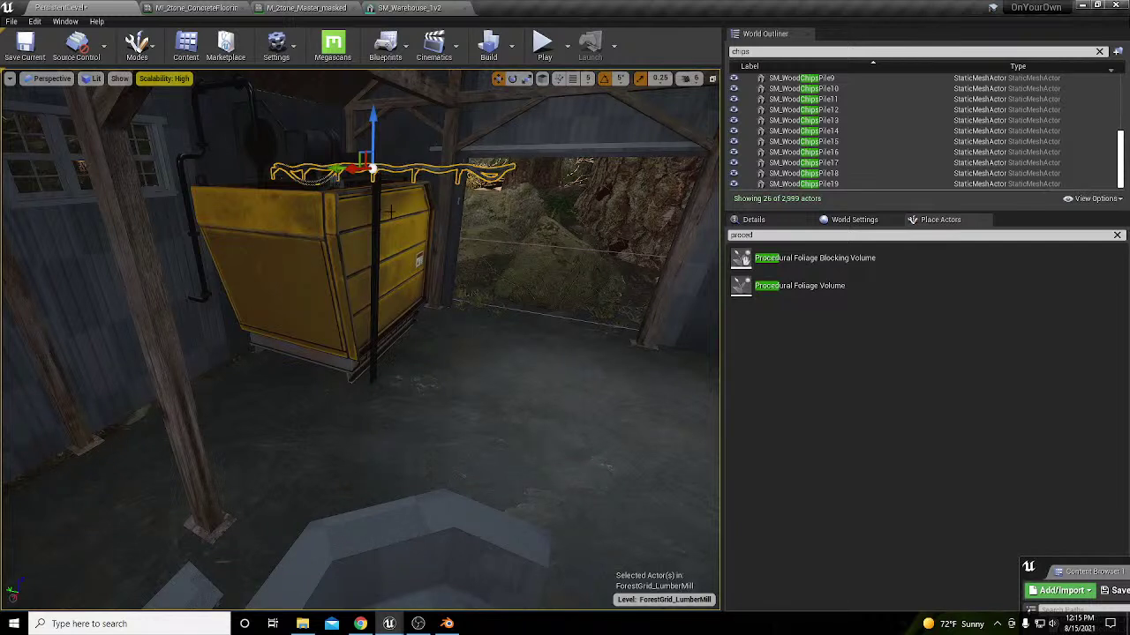
left_click_drag(339, 168, 436, 177)
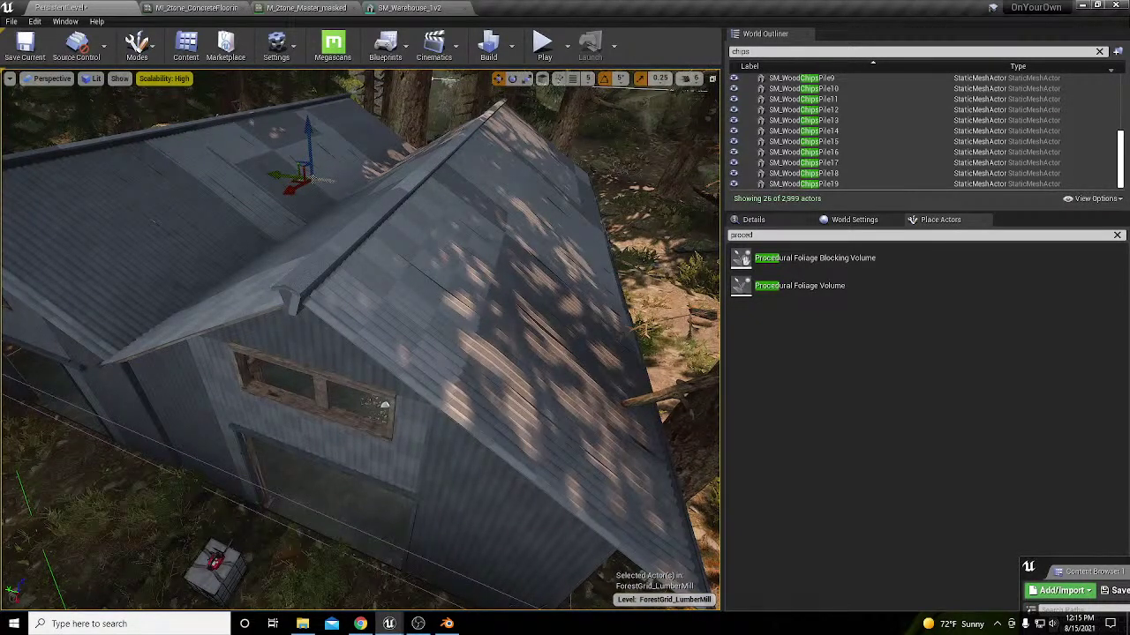
Step: Place a satellite dish on the warehouse roof near the gable edge and rotate it to face outward
left_click_drag(469, 424, 481, 403)
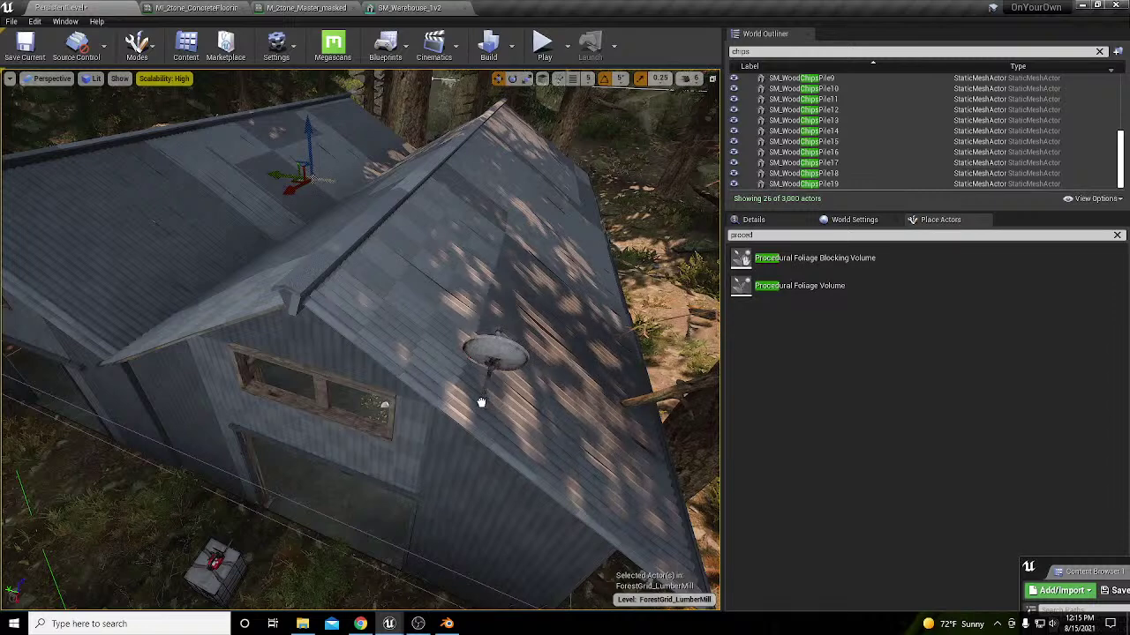
key("e")
left_click_drag(427, 427, 405, 416)
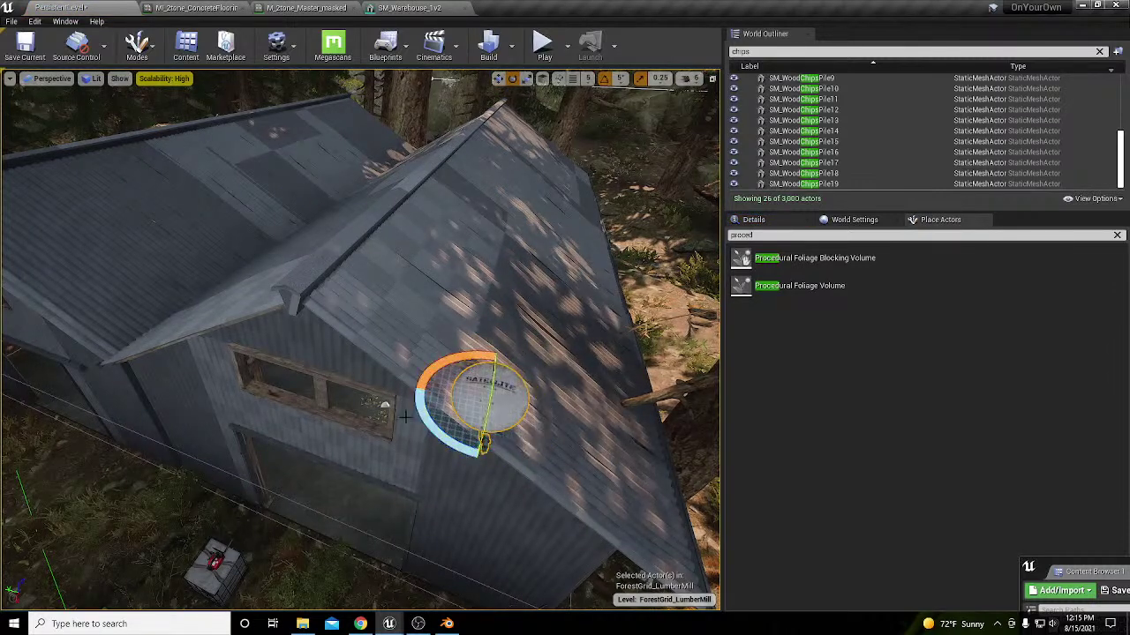
Step: Duplicate the satellite dish further along the roof slope and turn the copy in a different direction
key("w")
left_click_drag(501, 399, 581, 262, "alt")
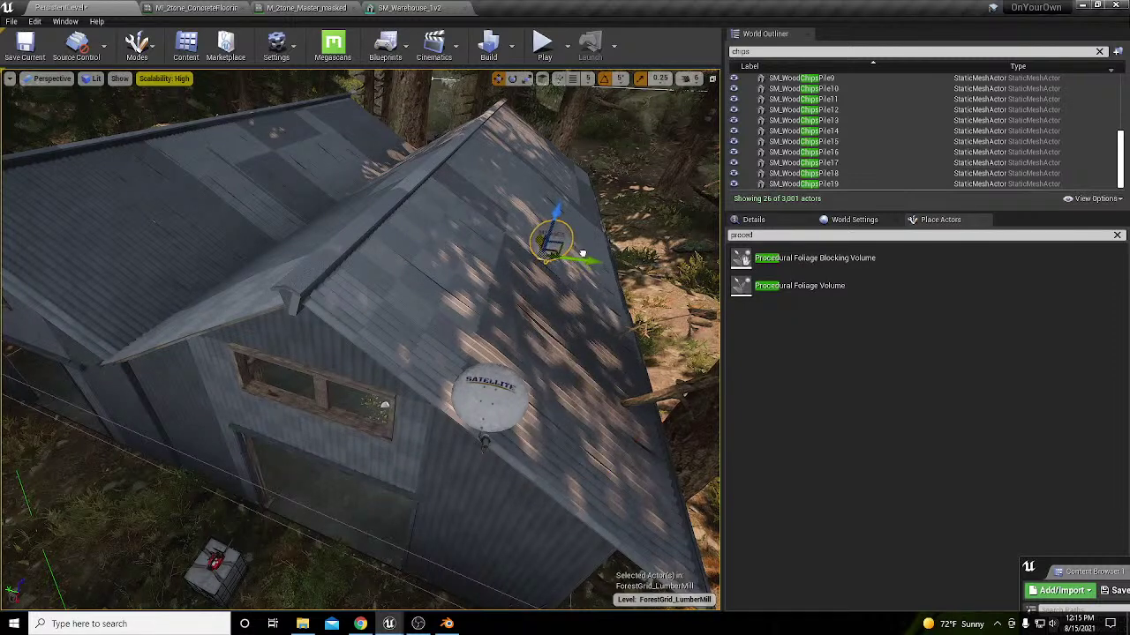
key("e")
left_click_drag(531, 227, 457, 244)
Step: Select both satellite dishes and set their scale to 2.0 on all axes
left_click(497, 395, "ctrl")
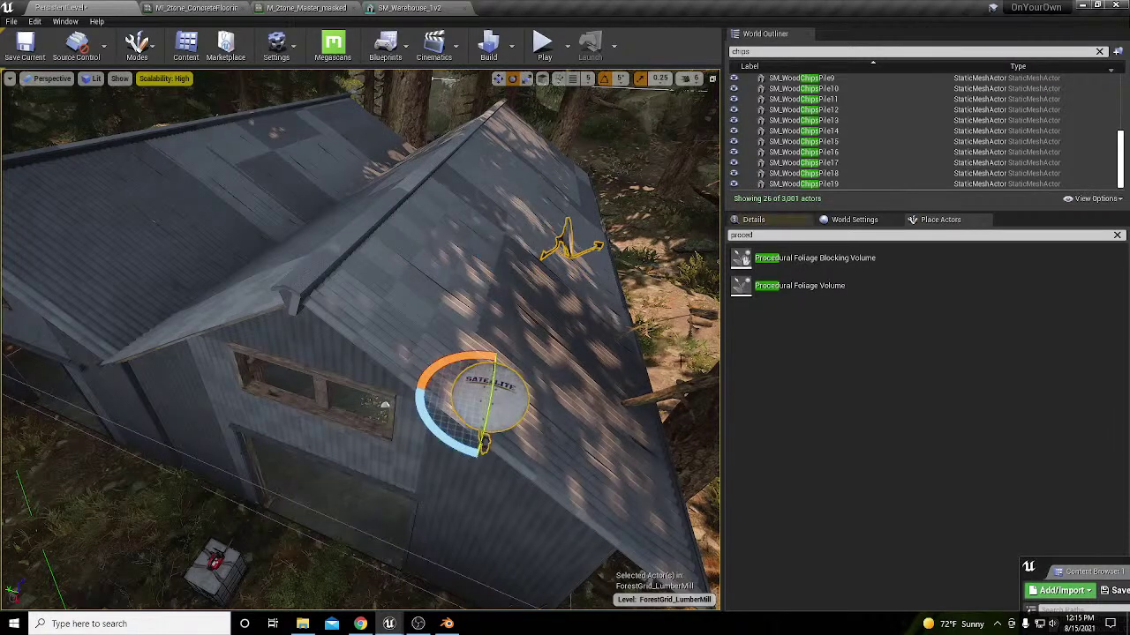
left_click(753, 218)
left_click(895, 308)
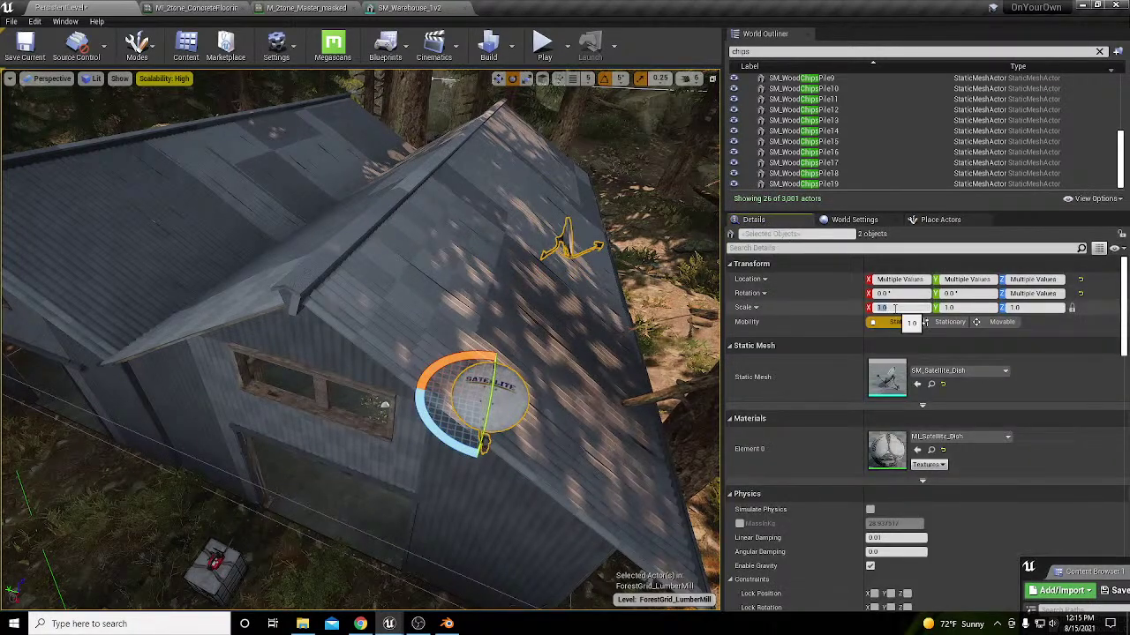
type("2")
key("Return")
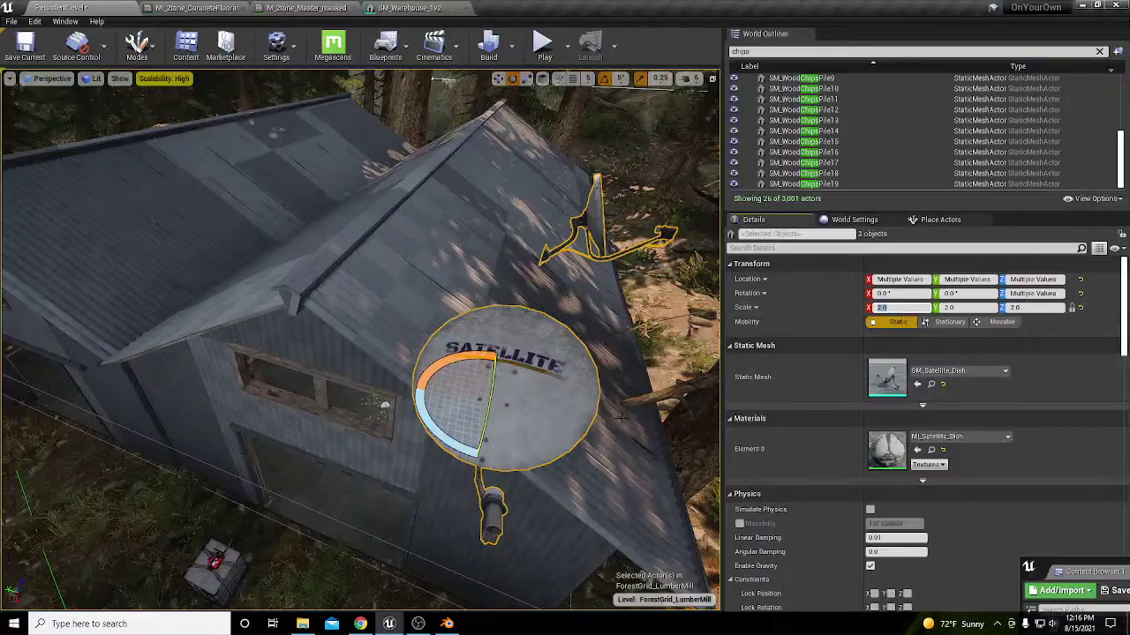
Step: Reposition the enlarged satellite dishes so they sit on the warehouse roof
key("s")
right_click_drag(620, 418, 582, 326)
key("w")
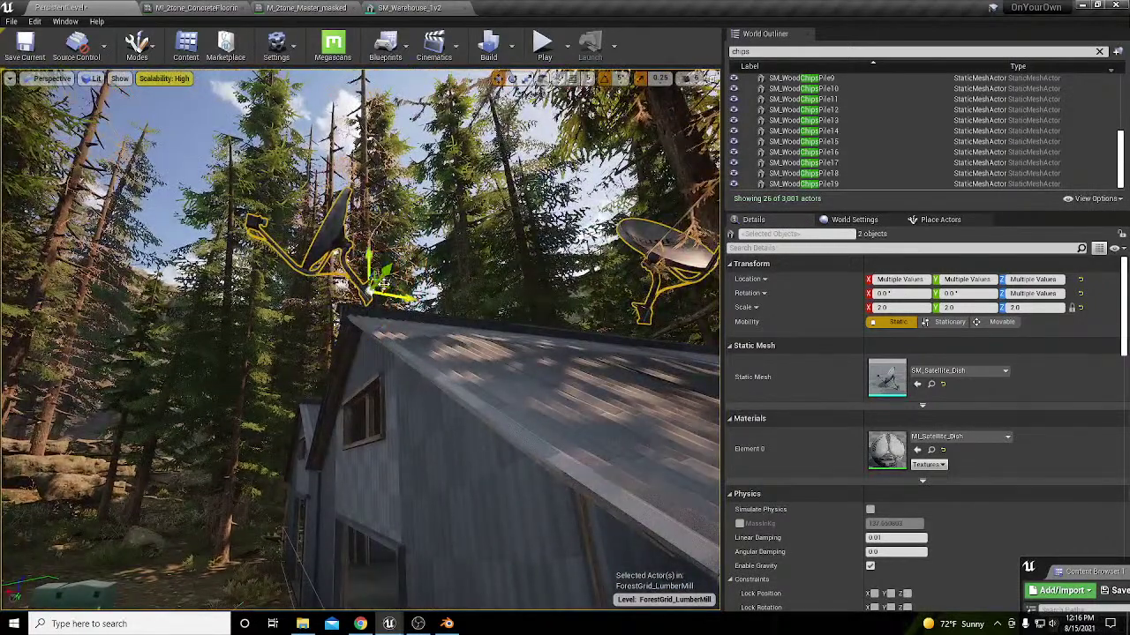
mouse_move(404, 342)
left_mouse_down()
mouse_move(419, 345)
mouse_move(405, 333)
left_mouse_up()
right_click_drag(405, 332, 499, 452)
left_click(552, 372)
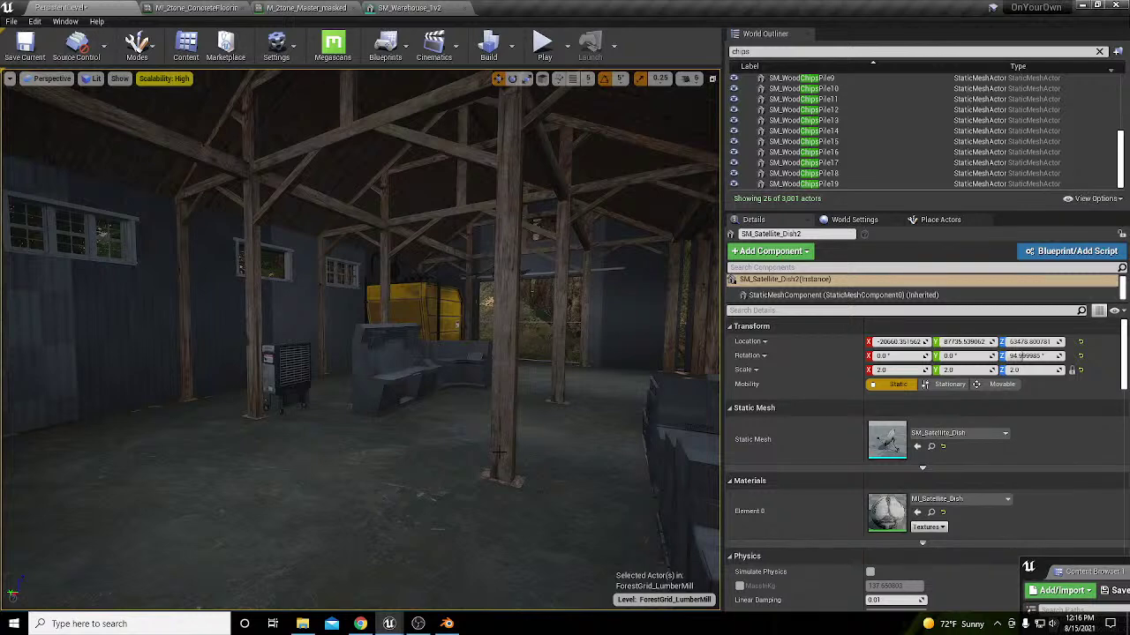
Step: Place the SM_Boxes_group_17 crate stack inside the warehouse and move it against the windowed wall near the air conditioner
right_click_drag(438, 410, 415, 413)
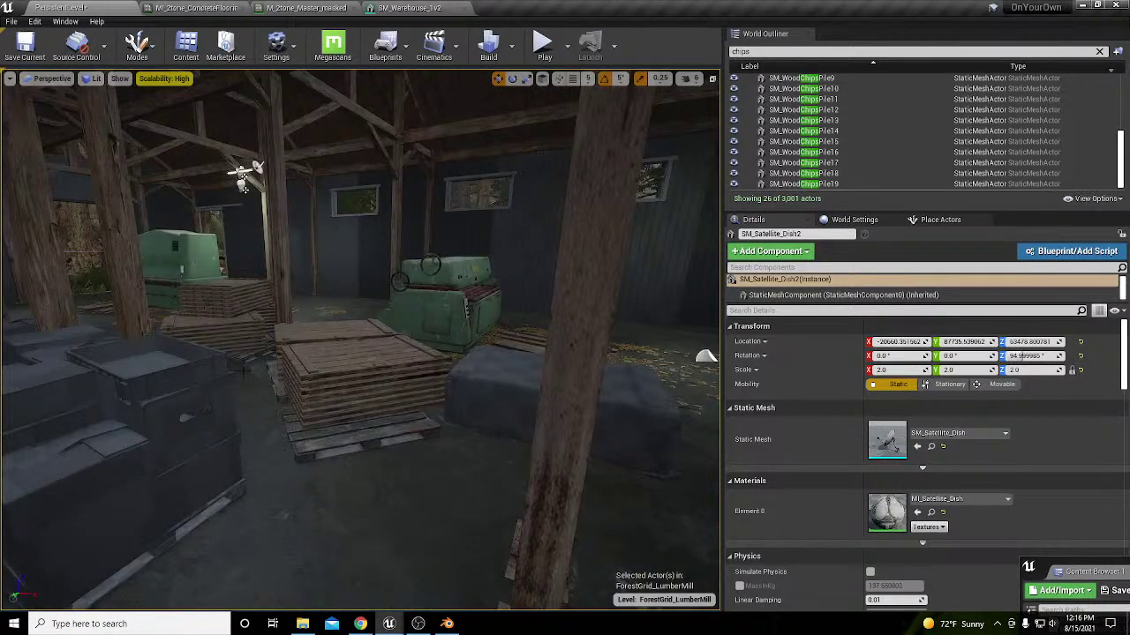
left_click(176, 353)
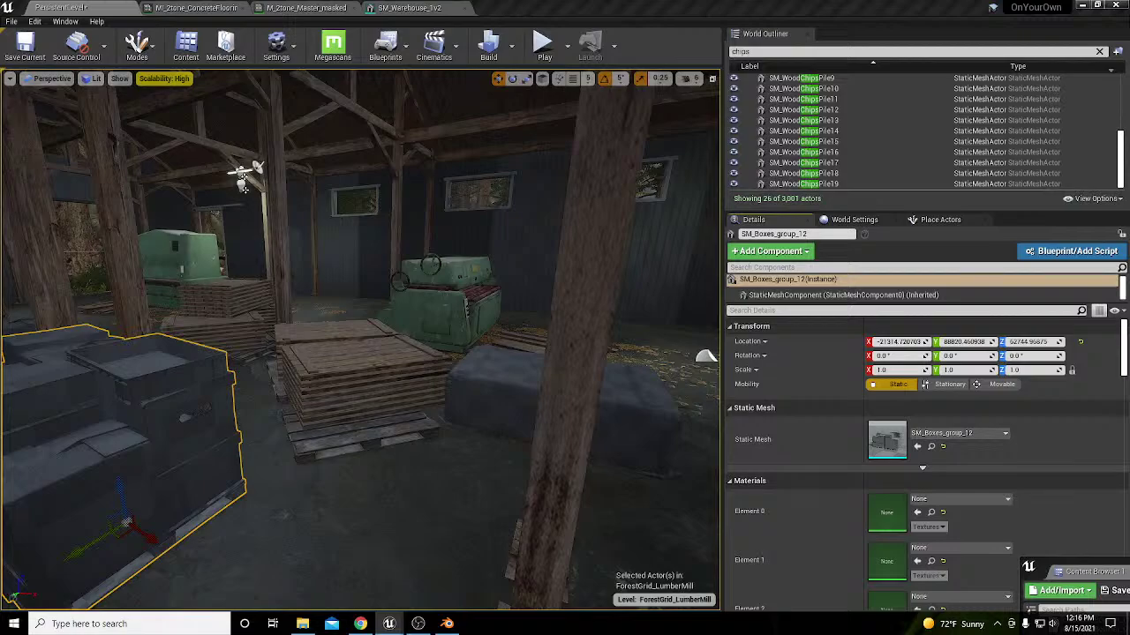
right_click_drag(244, 188, 304, 214)
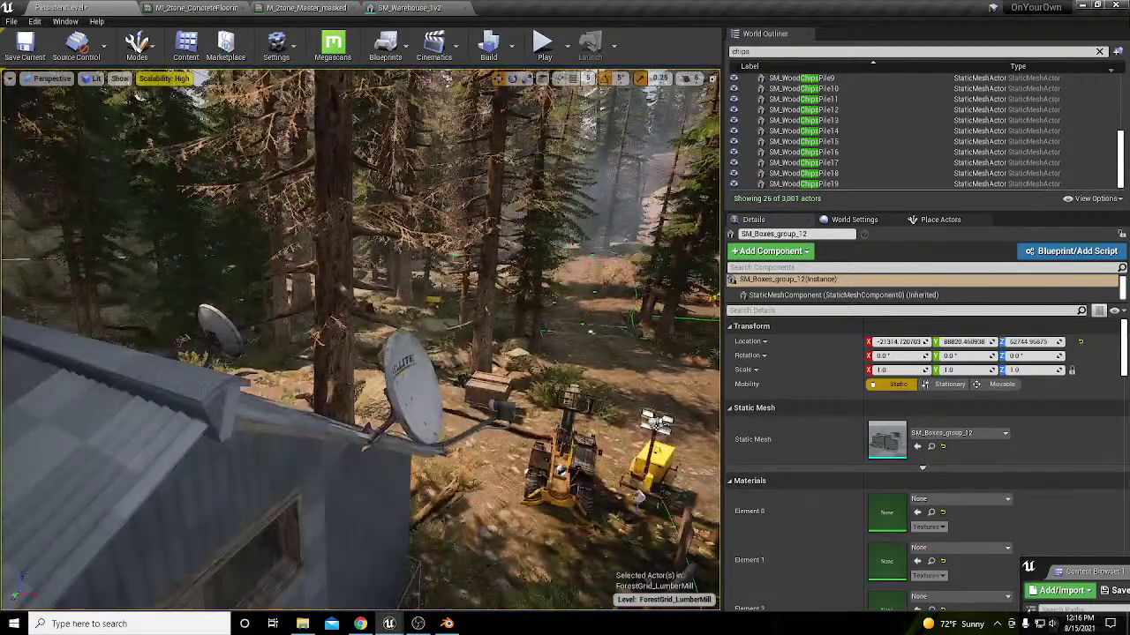
key("f")
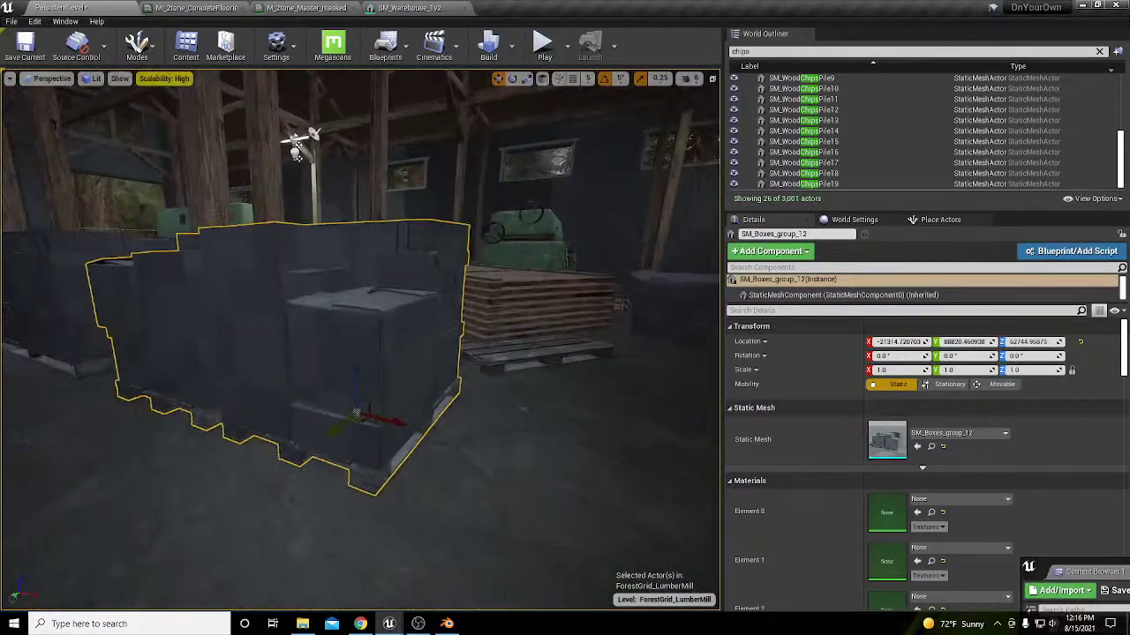
right_click_drag(292, 380, 227, 379)
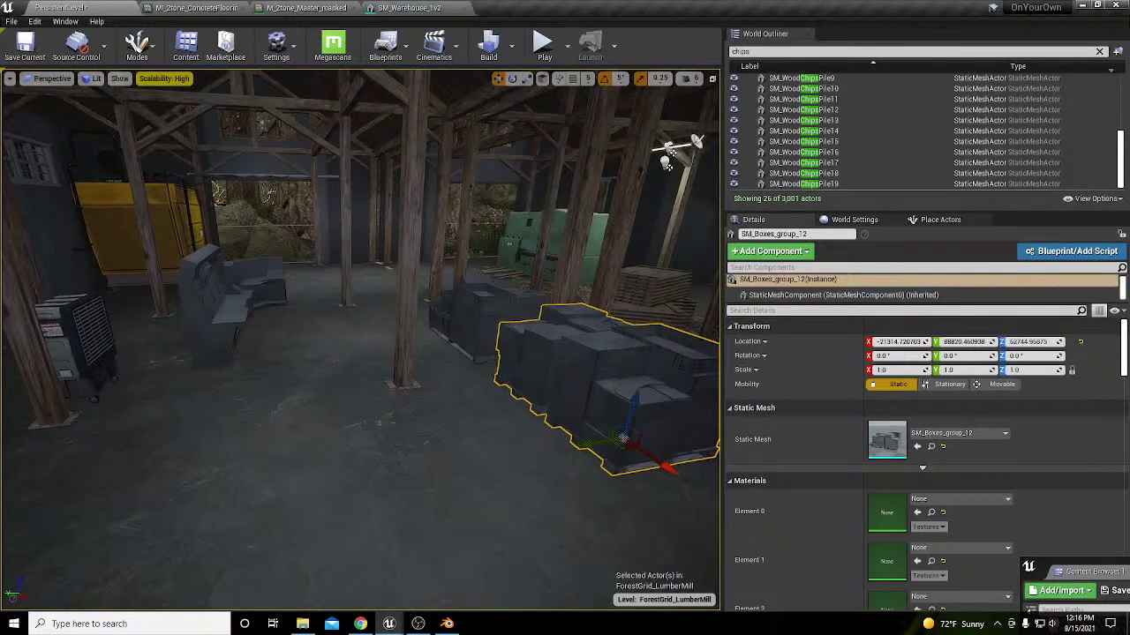
left_click_drag(887, 438, 112, 475)
key("f")
left_click_drag(335, 411, 225, 350)
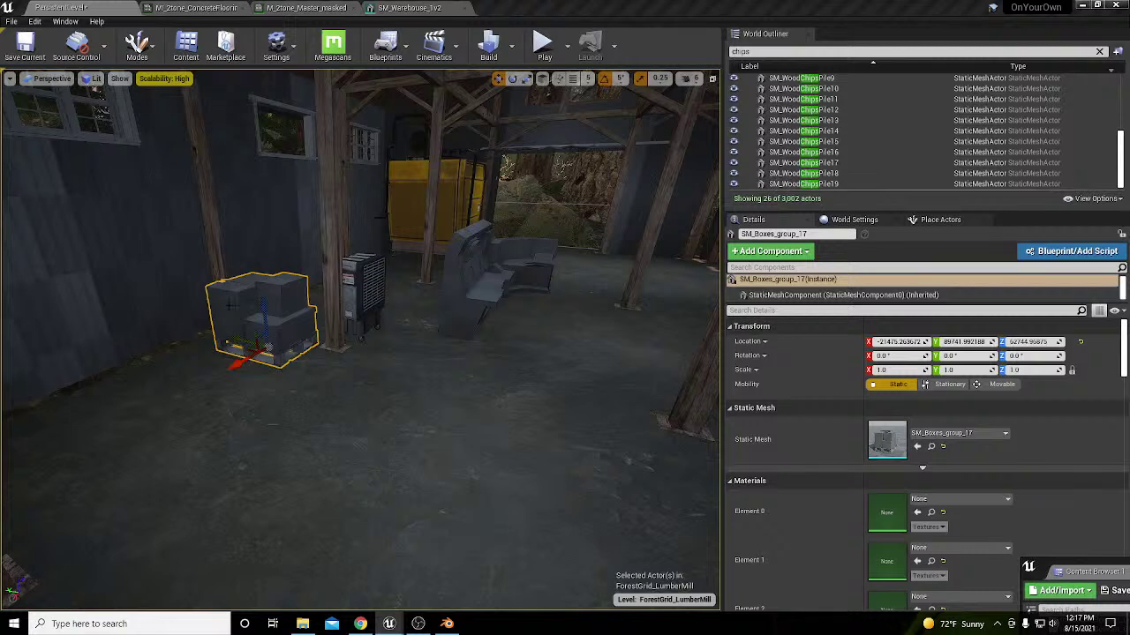
Step: Save the level and clear the actor list's search filter
right_click_drag(505, 396, 565, 385)
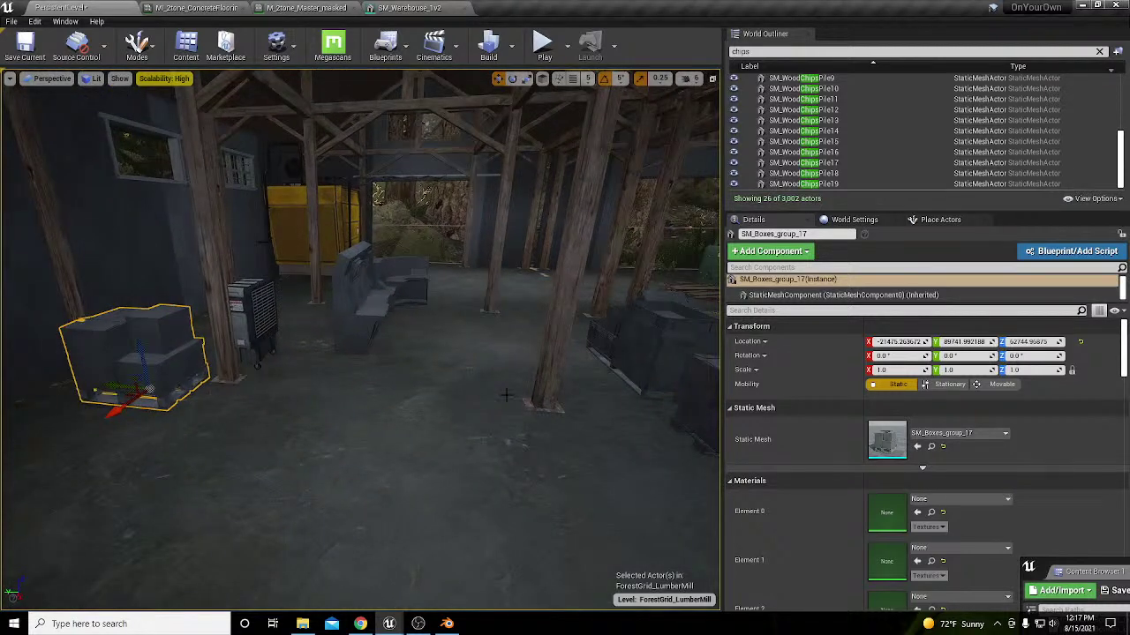
key("ctrl+s")
left_click(1098, 51)
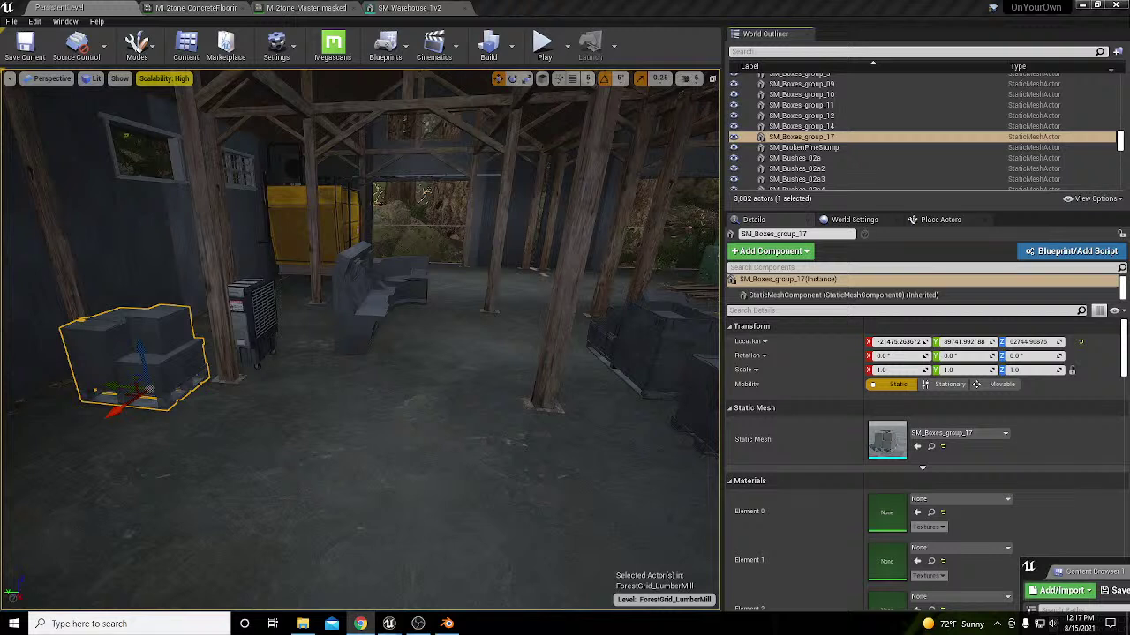
key("XF86AudioLowerVolume")
Step: Select the air conditioner beside the wooden post and nudge it slightly along the X axis
left_click(238, 369)
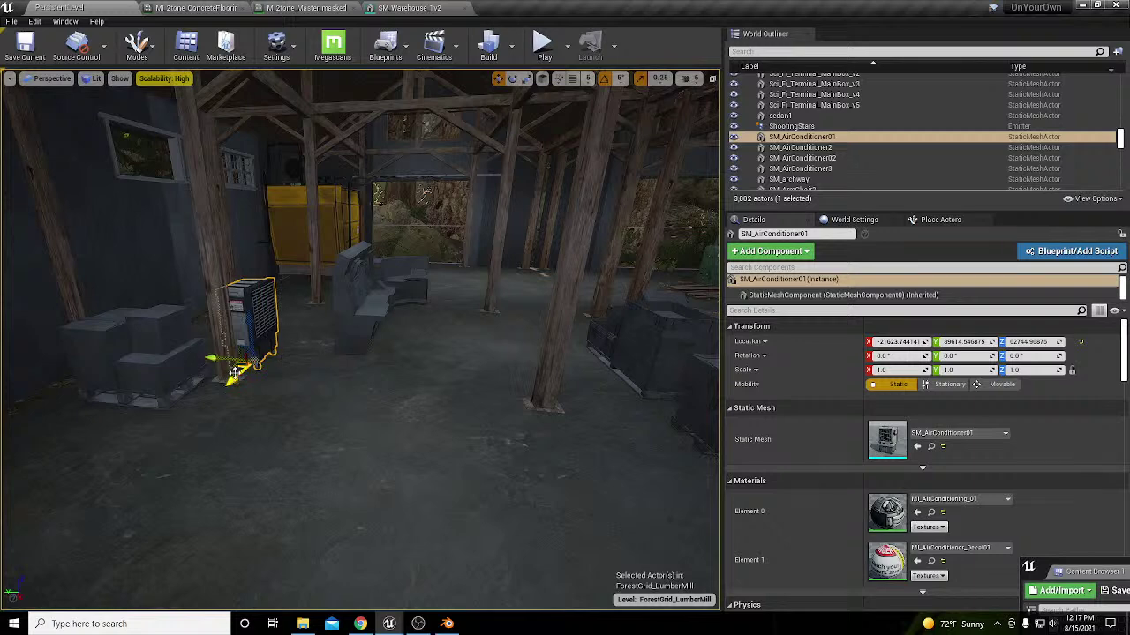
left_click_drag(235, 371, 242, 364)
right_click_drag(314, 345, 232, 308)
left_click_drag(364, 420, 335, 438)
right_click_drag(251, 390, 702, 195)
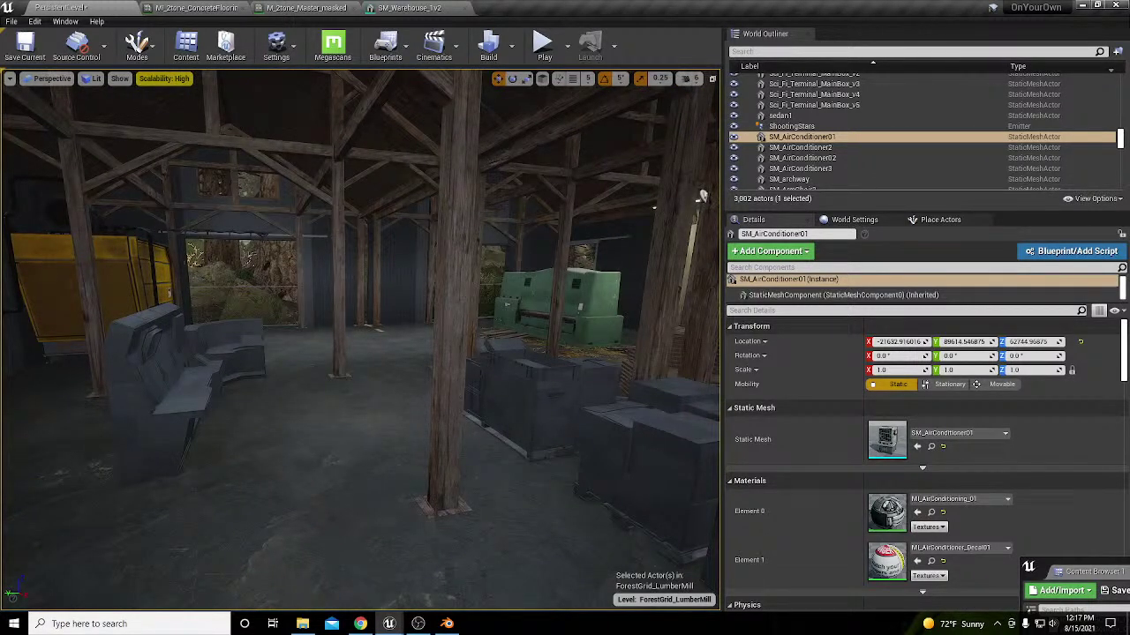
Step: Place the SM_OfficeChair01 chair at the console, rotated to about -165°, and select the SM_Cables01 cable run near the doorway
right_click_drag(355, 475, 177, 479)
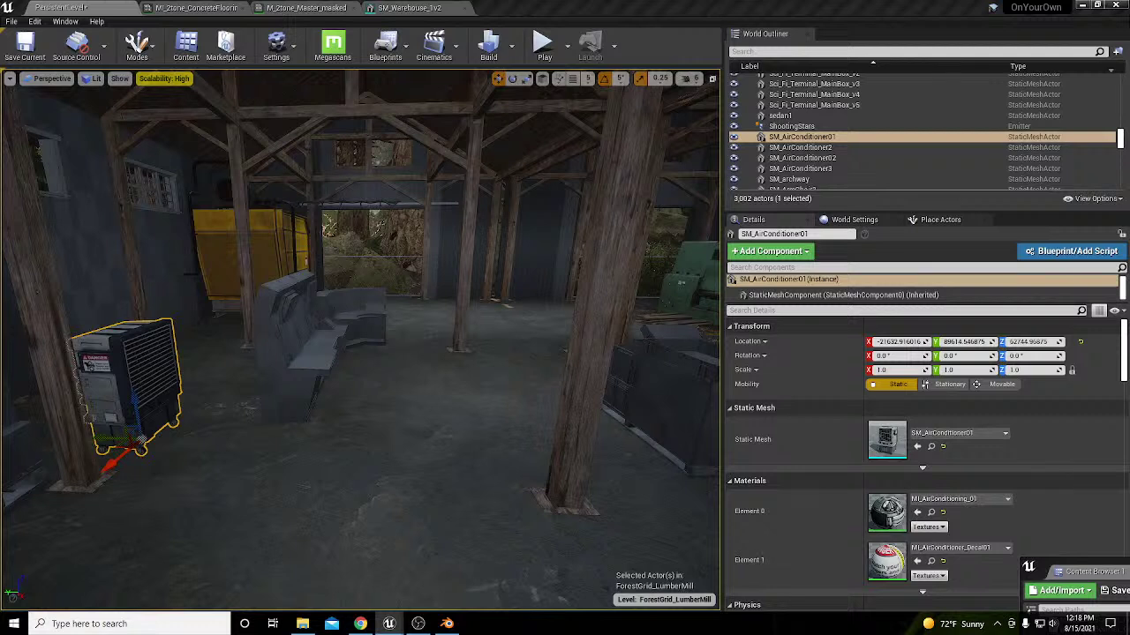
left_click_drag(887, 439, 388, 402)
key("e")
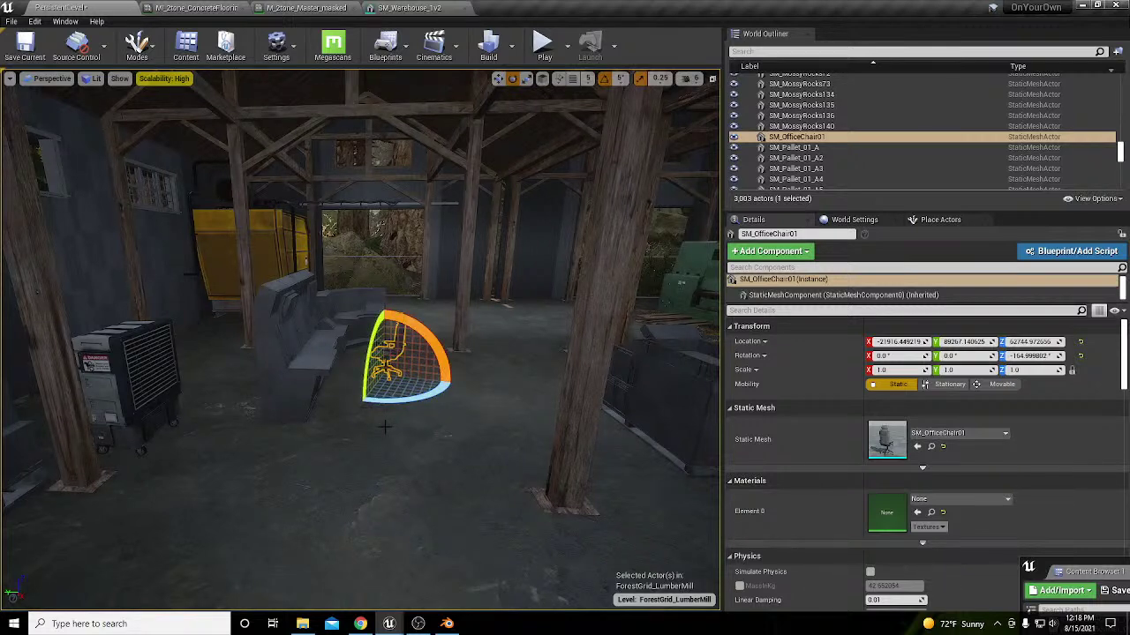
key("w")
right_click_drag(485, 468, 459, 462)
left_click(308, 392)
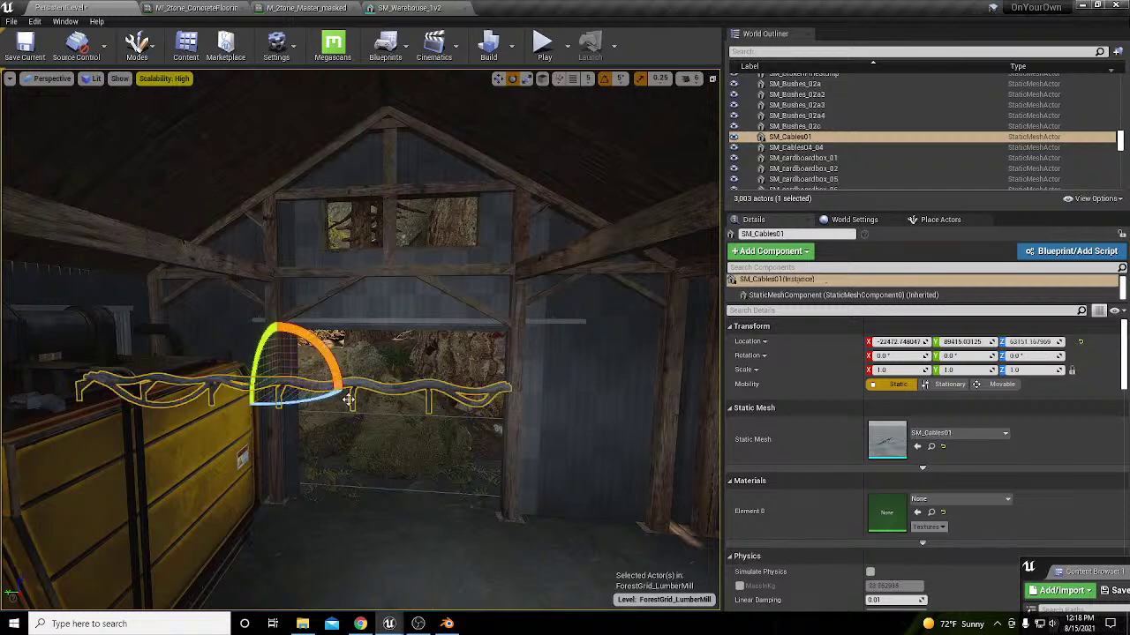
mouse_move(308, 392)
right_mouse_down()
mouse_move(291, 389)
mouse_move(309, 370)
mouse_move(312, 397)
right_mouse_up()
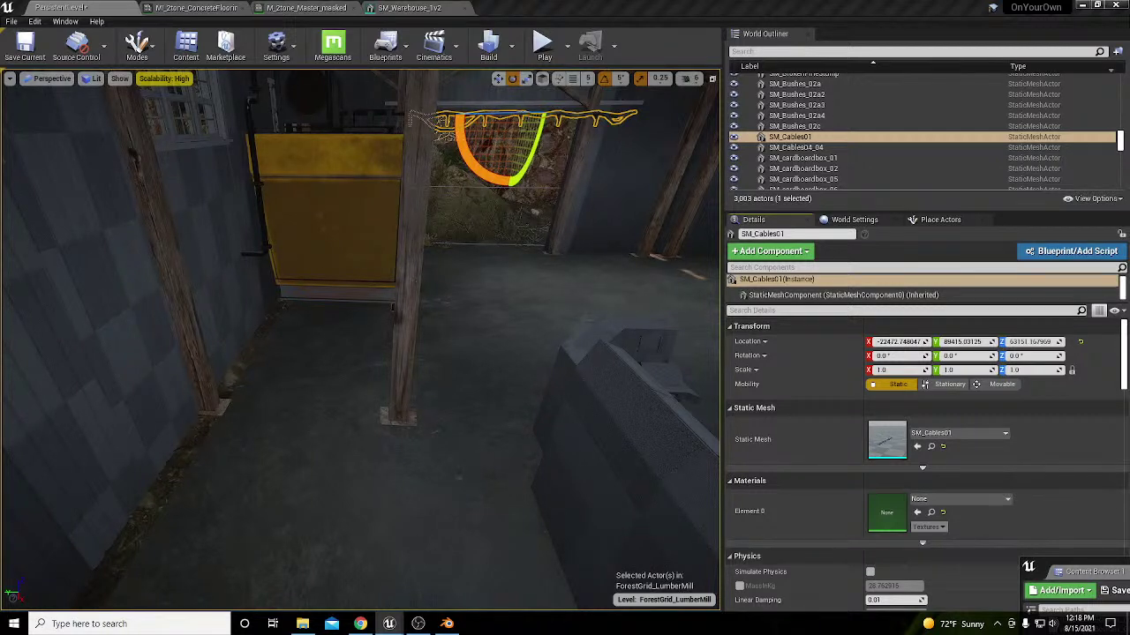
Step: Place the SM_Cables12 coil on the floor behind the console, rotate it to about -100° and shift it partly under the console
left_click_drag(1129, 591, 474, 533)
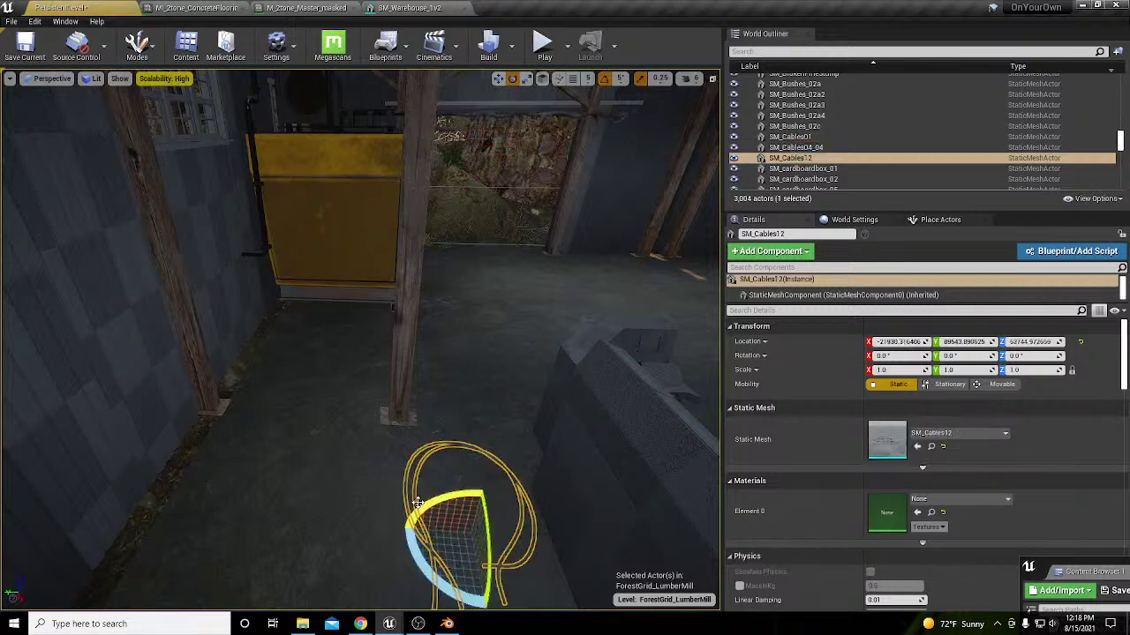
right_click_drag(474, 532, 512, 591)
key("e")
left_click_drag(446, 479, 515, 425)
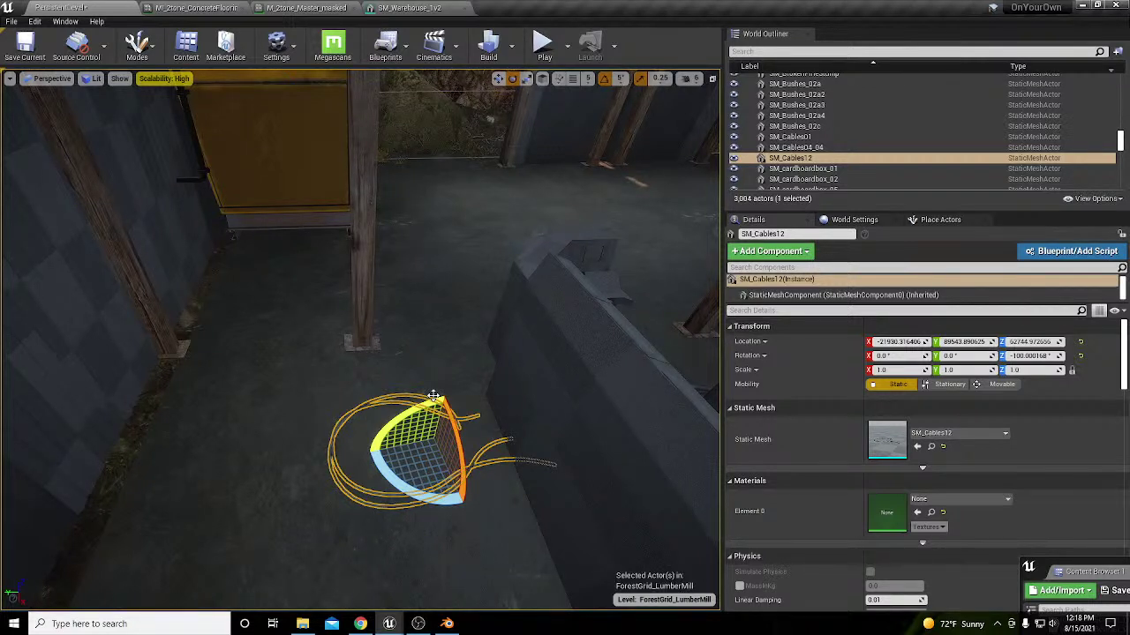
key("w")
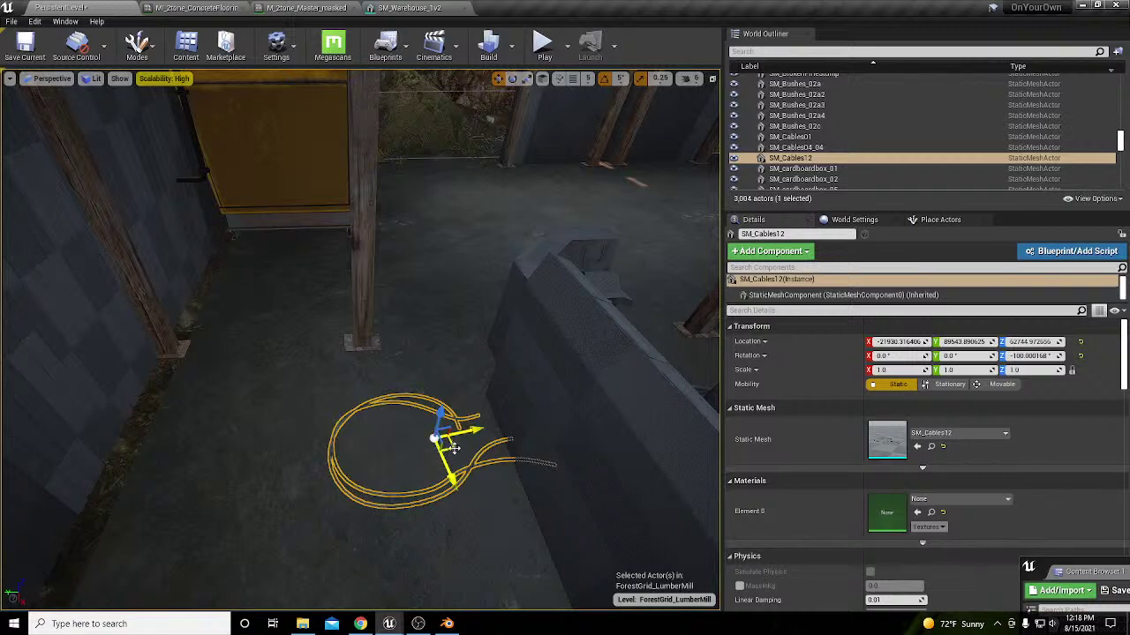
left_click_drag(455, 450, 518, 486)
right_click_drag(518, 487, 415, 490)
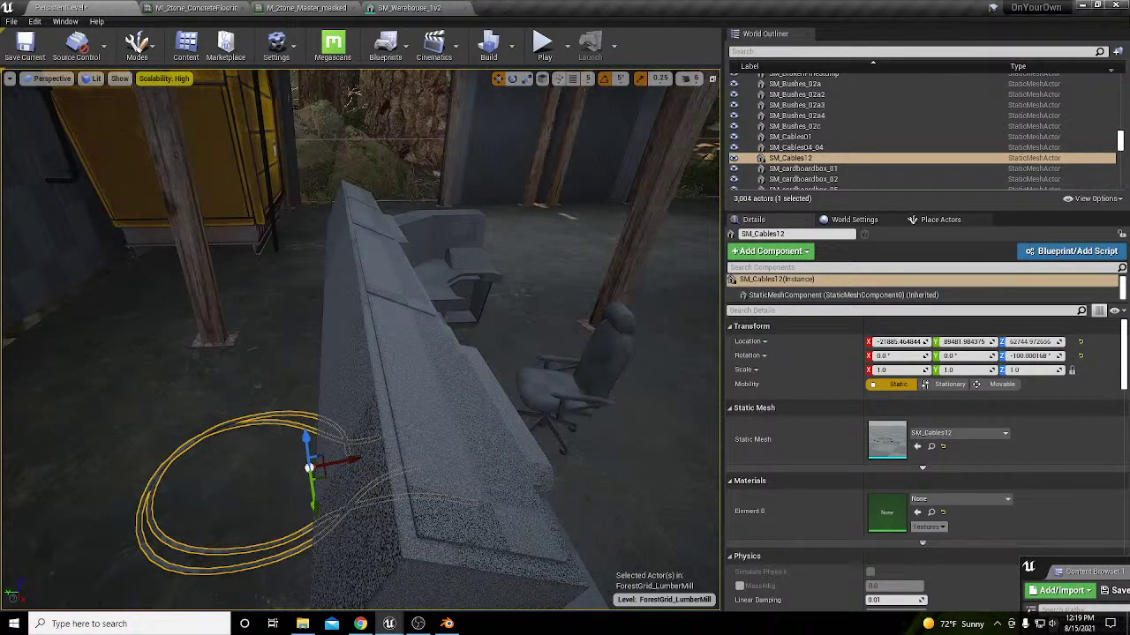
Step: Add the SM_Cables11 cable beside the first coil, rotate it to about -60° and nudge it toward the back of the console
left_click_drag(1128, 609, 273, 423)
key("e")
left_click_drag(284, 471, 349, 457)
key("w")
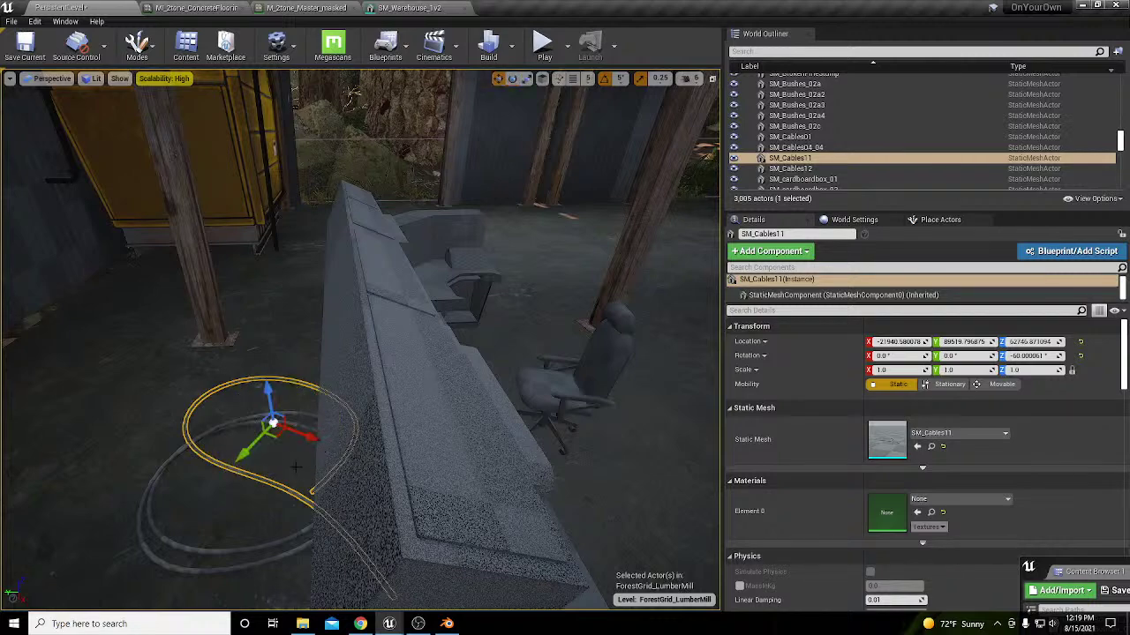
left_click_drag(278, 439, 302, 435)
right_click_drag(302, 435, 179, 420)
right_click_drag(294, 436, 375, 303)
Step: Duplicate the BP_NeonLight3 ceiling light along the Y axis so the copy hangs near the console desks
left_click(426, 291)
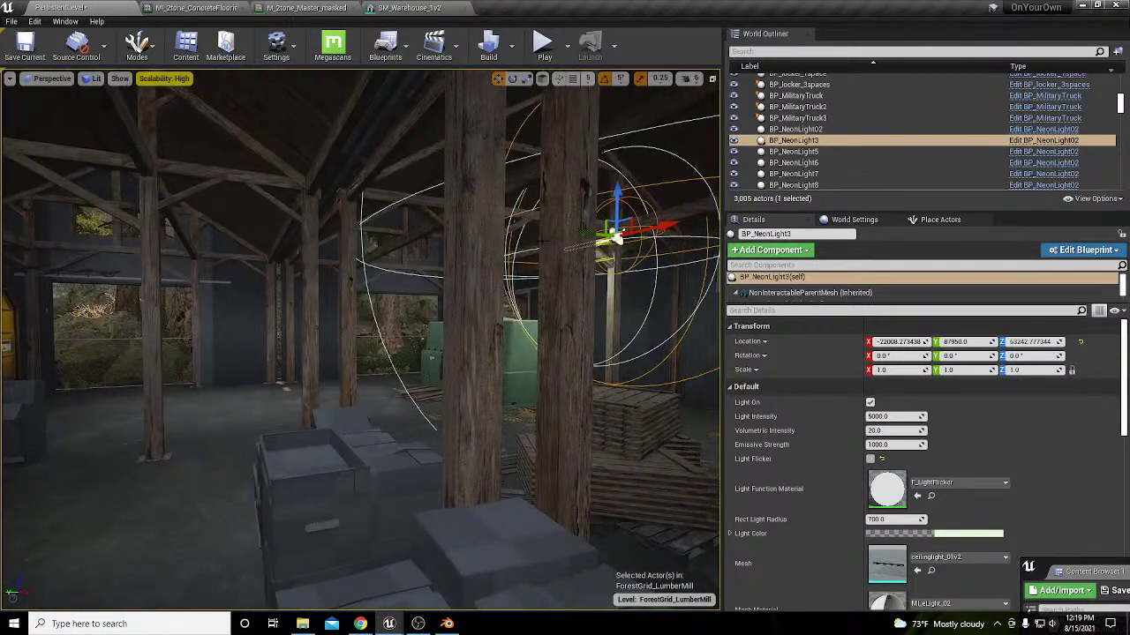
left_click_drag(578, 232, 188, 292, "alt")
right_click_drag(188, 292, 154, 293)
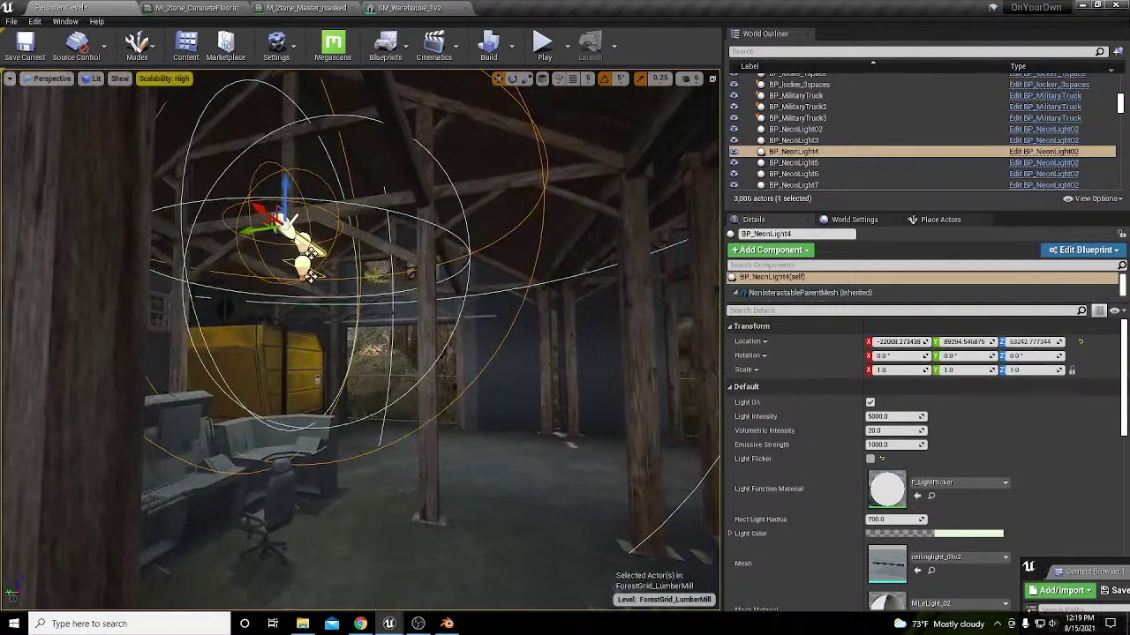
left_click_drag(256, 231, 205, 238)
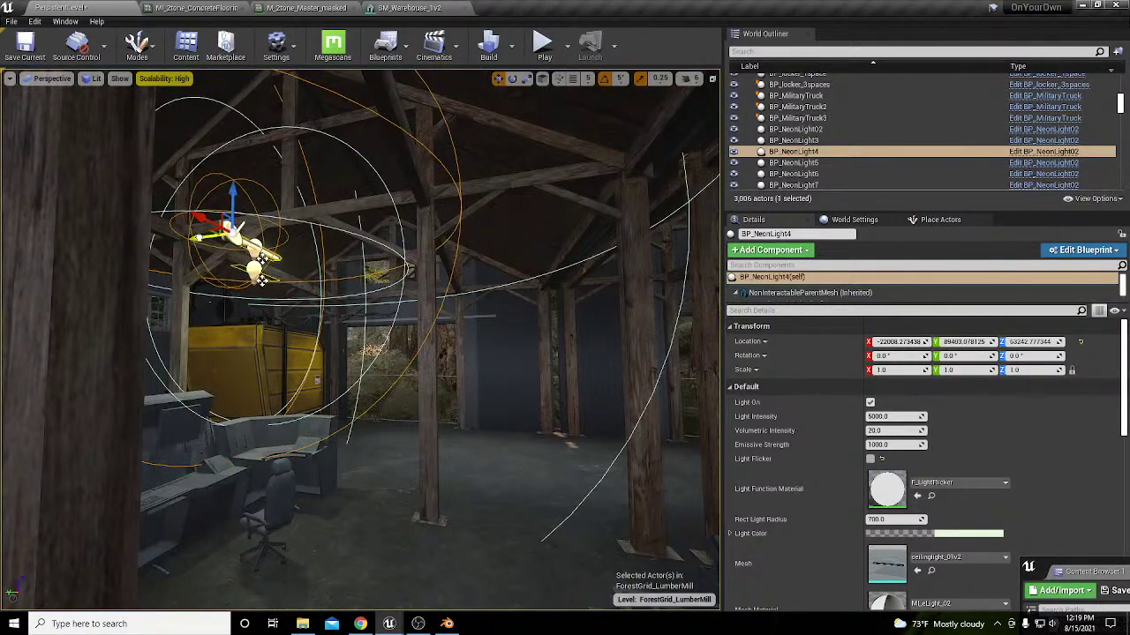
right_click_drag(205, 239, 170, 264)
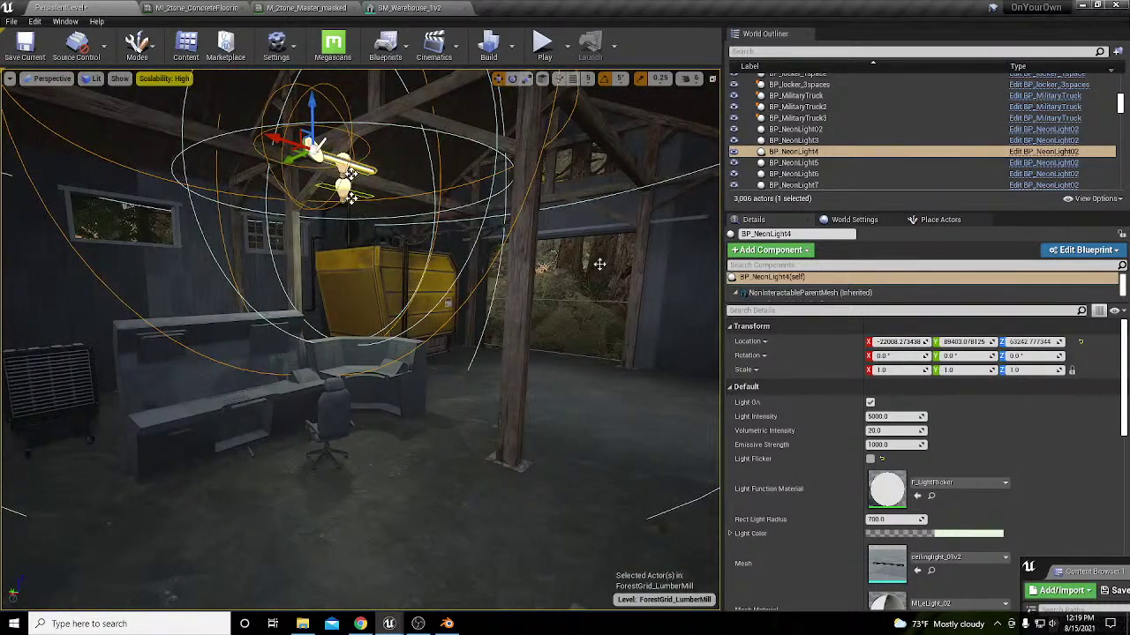
Step: Find the BP_Sky_newV2 actor by searching for "sky" and set its Lighting to Night
left_click(746, 51)
type("sk")
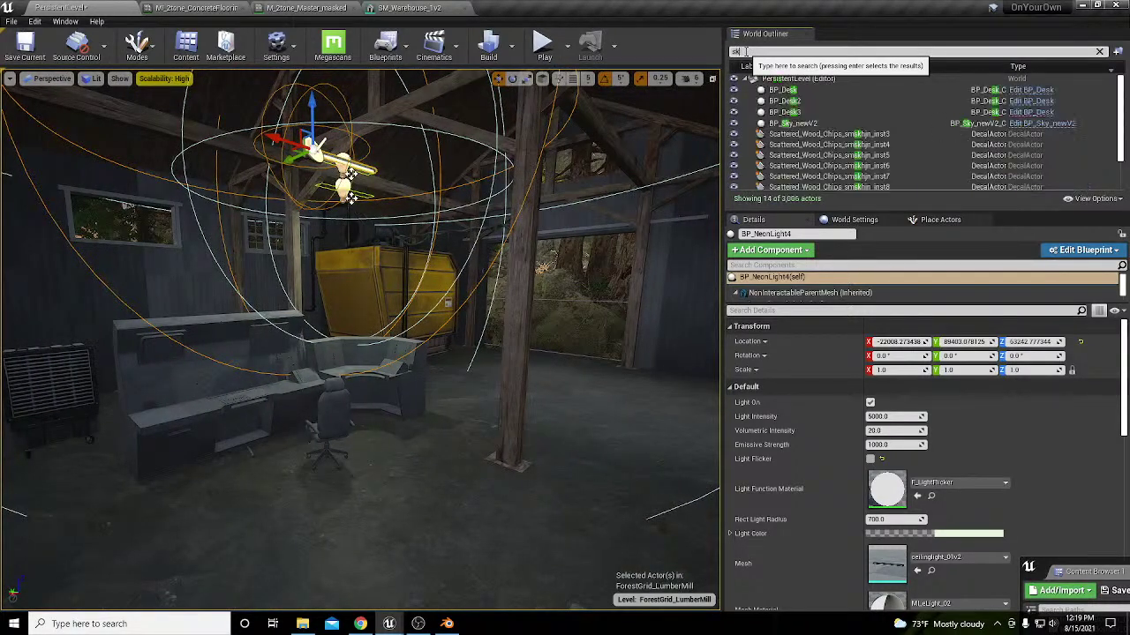
type("y")
left_click(785, 90)
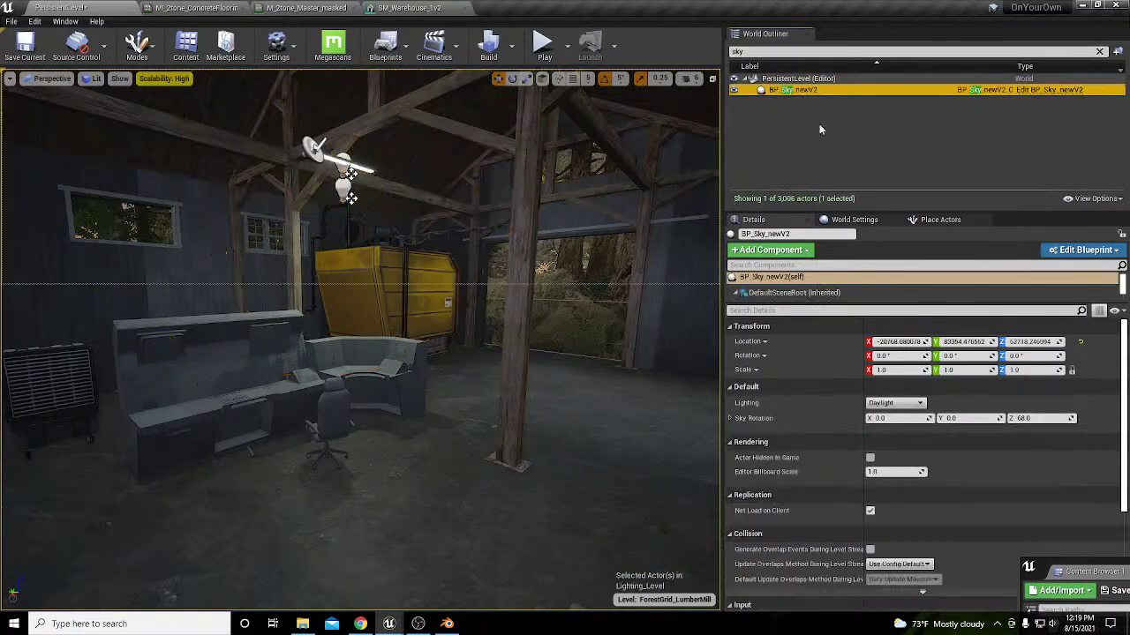
left_click(894, 404)
left_click(879, 437)
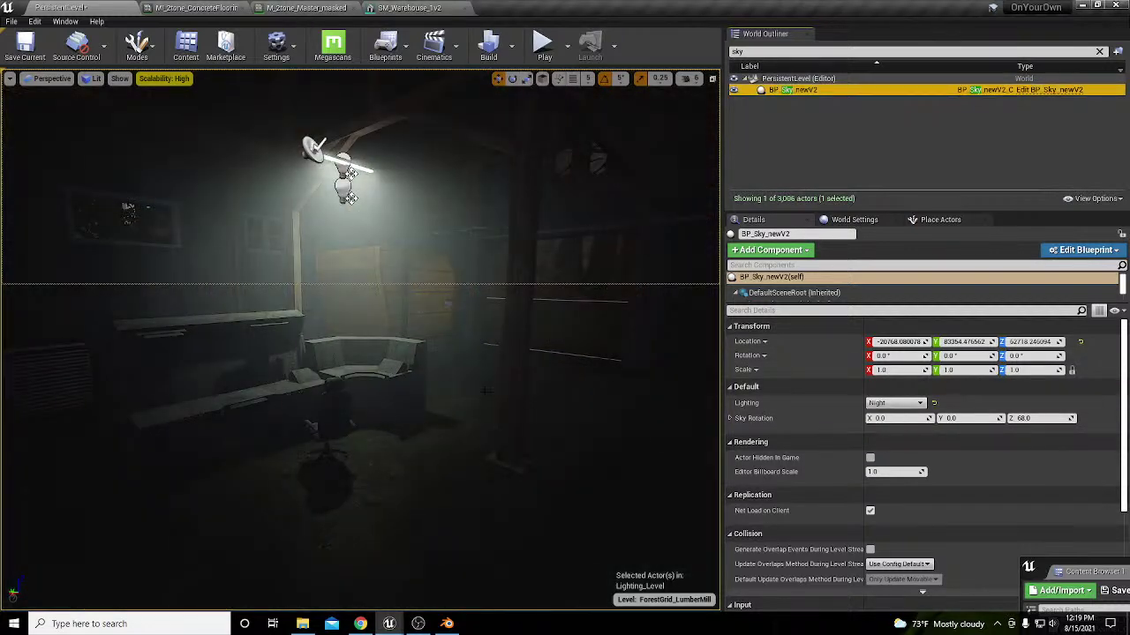
right_click_drag(486, 390, 399, 404)
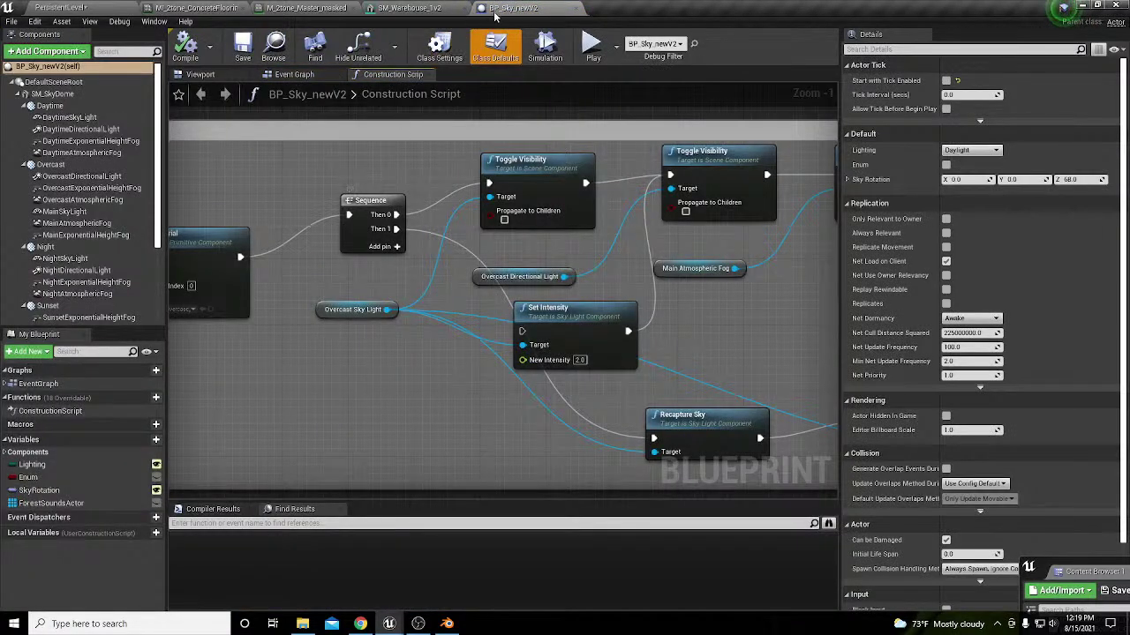
Step: Close the BP_Sky_newV2 blueprint and SM_Warehouse_1v2 mesh editors and return to the level
left_click(575, 8)
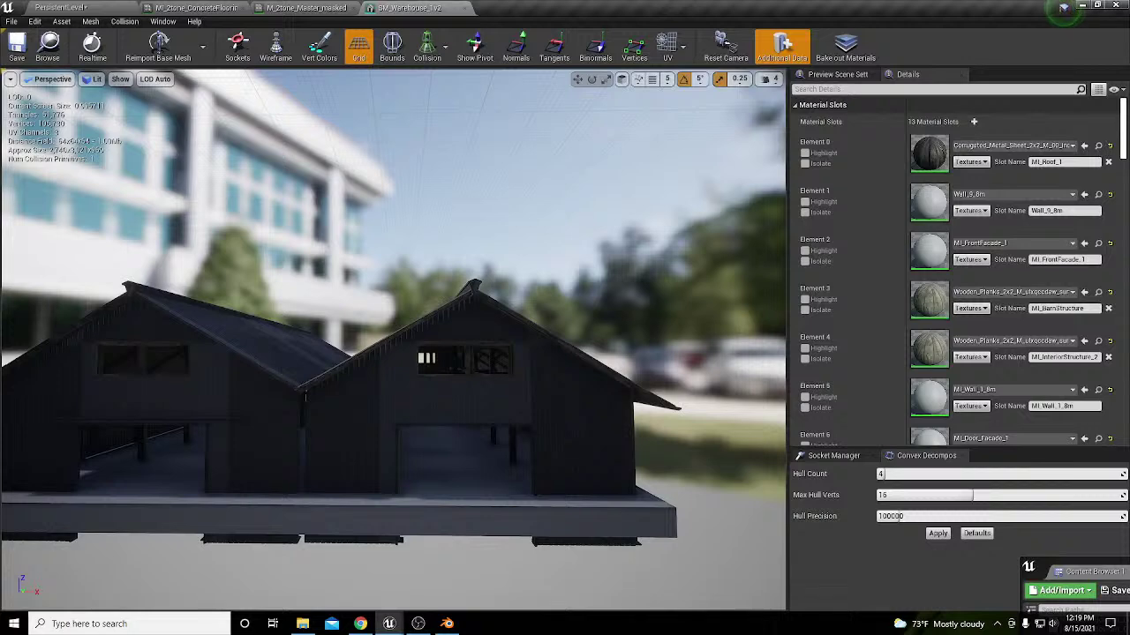
left_click(446, 8)
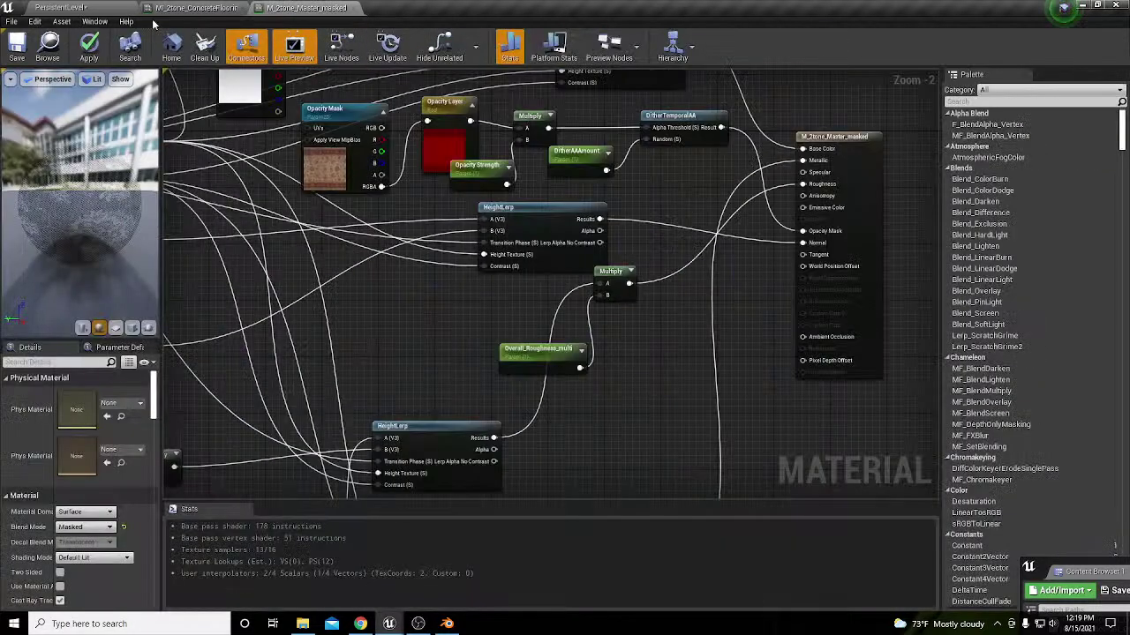
left_click(128, 11)
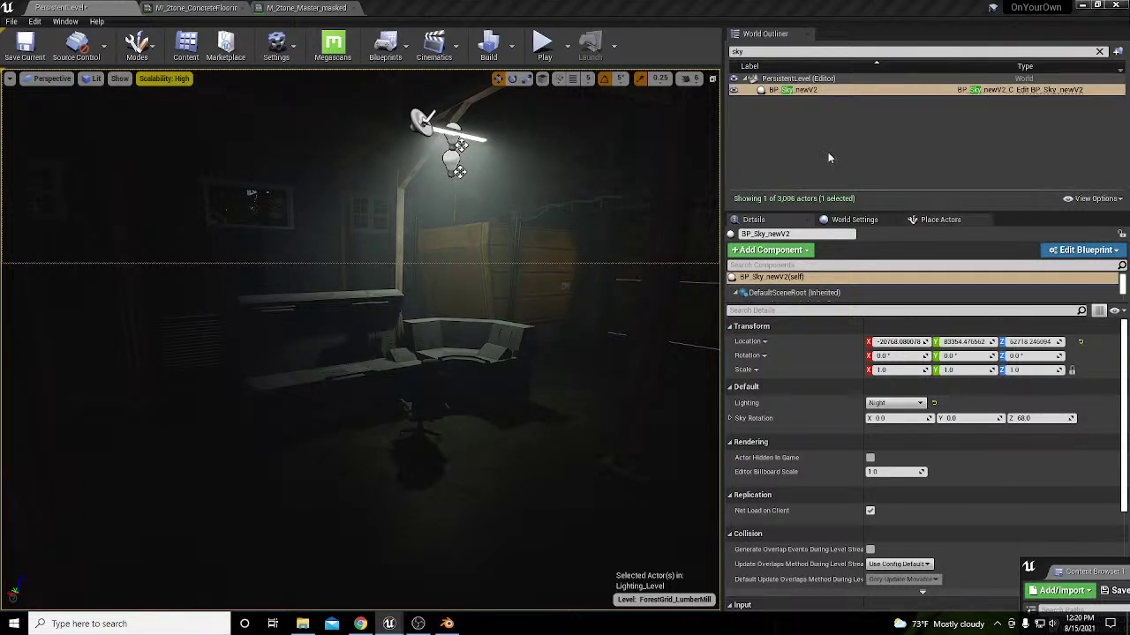
Step: Raise the Light Intensity of the neon light above the console to about 12,223
left_click(423, 121)
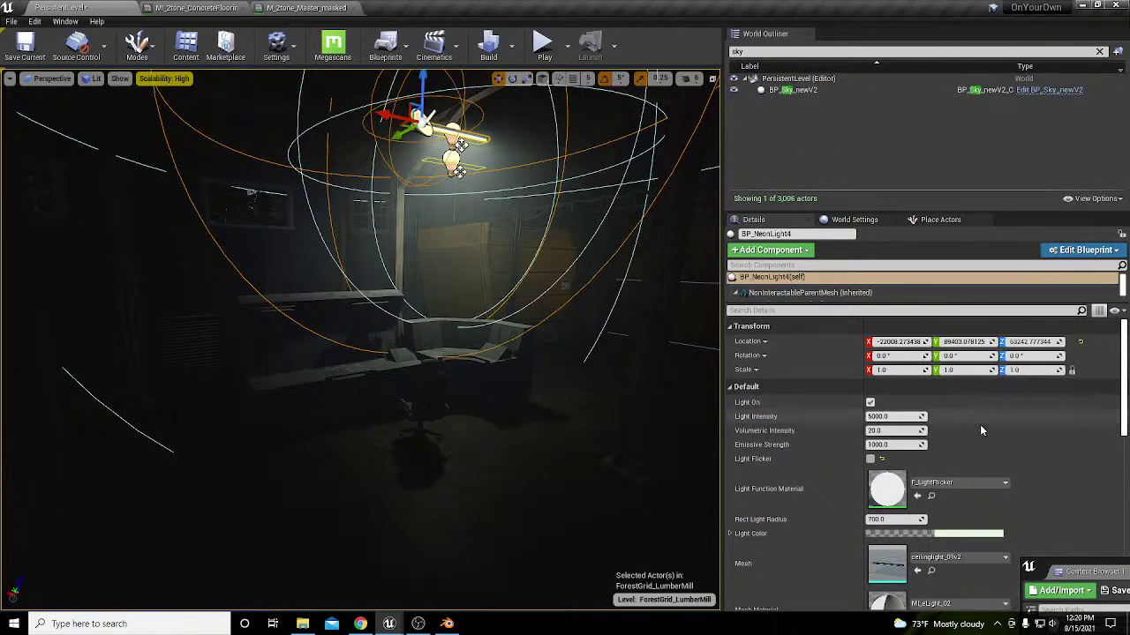
left_click_drag(896, 417, 1002, 416)
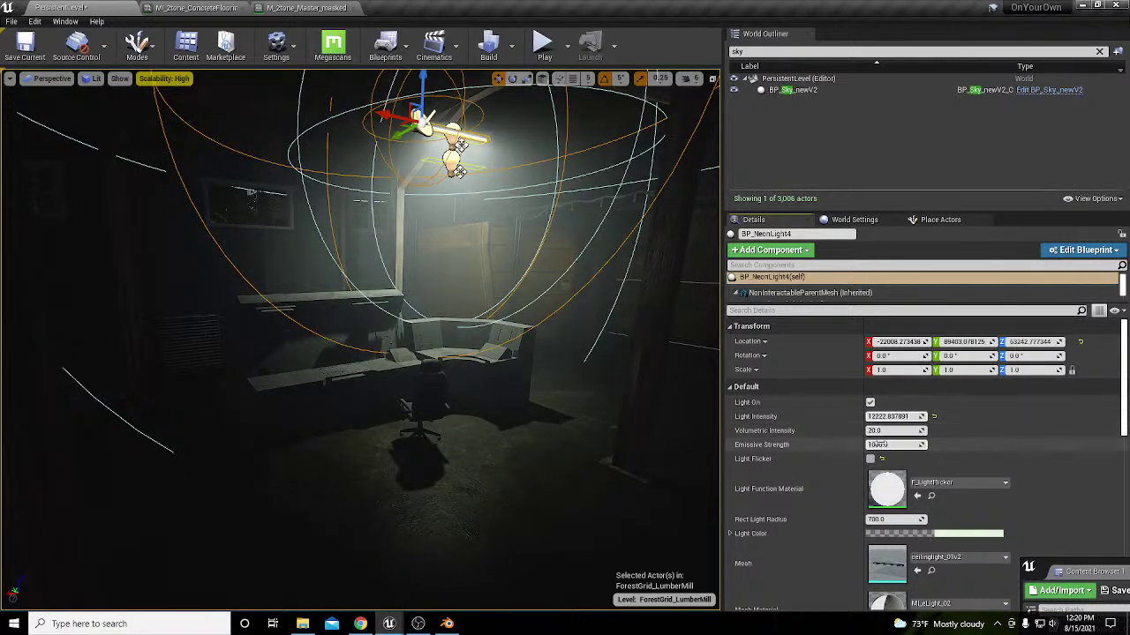
left_click(880, 445)
left_click(880, 430)
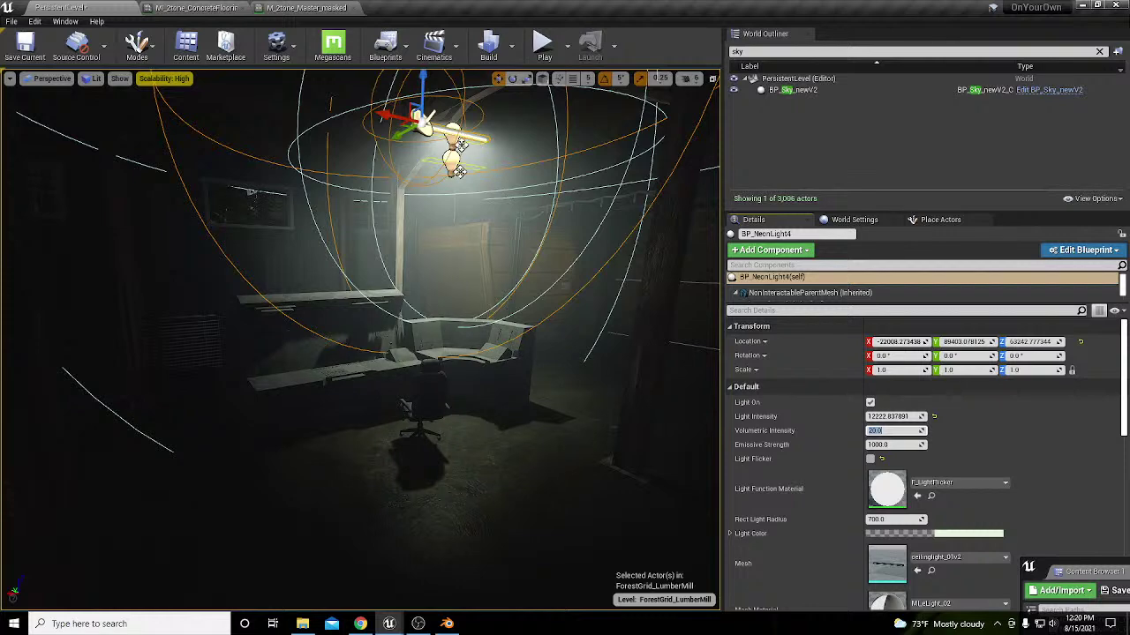
key("Return")
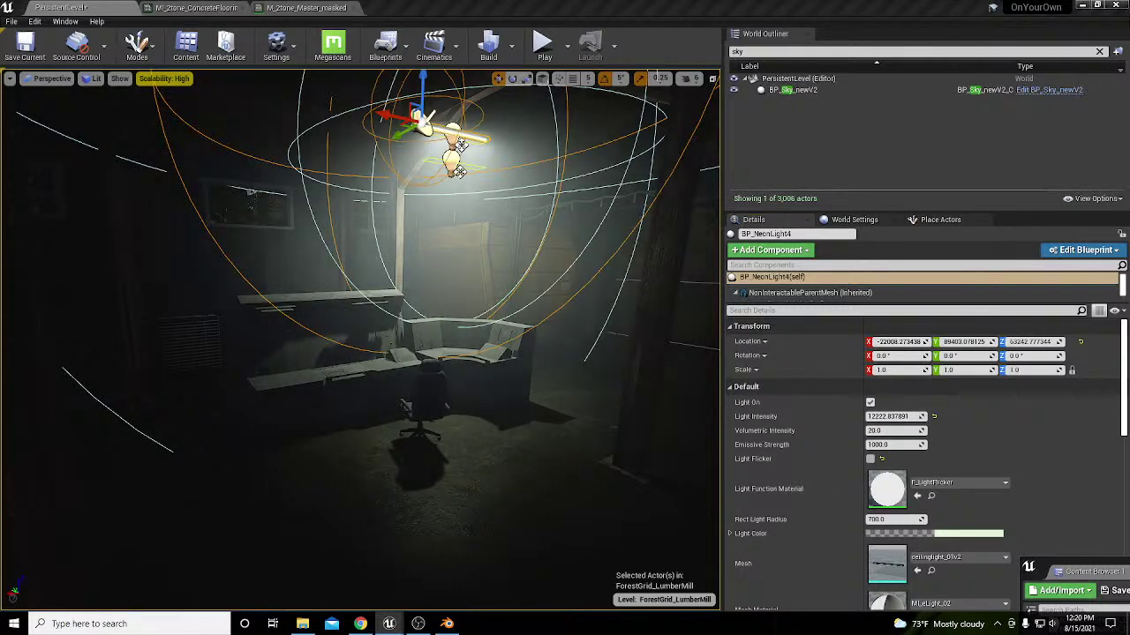
Step: Lower the neon light's Volumetric Intensity to about 11.7 and increase its Rect Light Radius
mouse_move(890, 431)
left_mouse_down()
mouse_move(920, 431)
mouse_move(892, 431)
left_mouse_up()
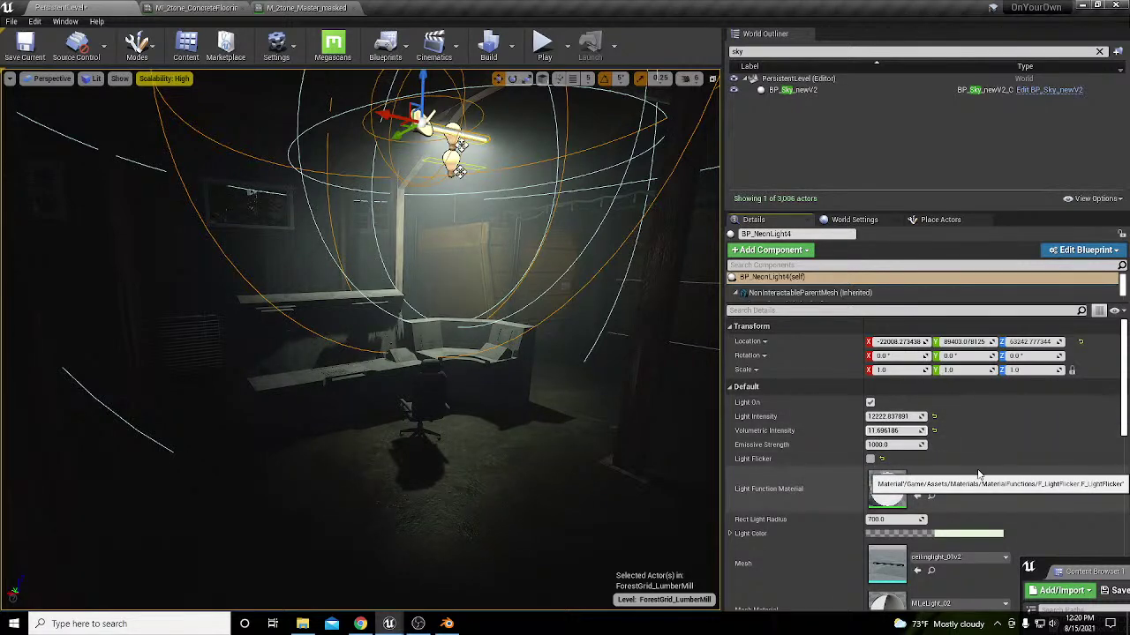
scroll(978, 477, "down", 3)
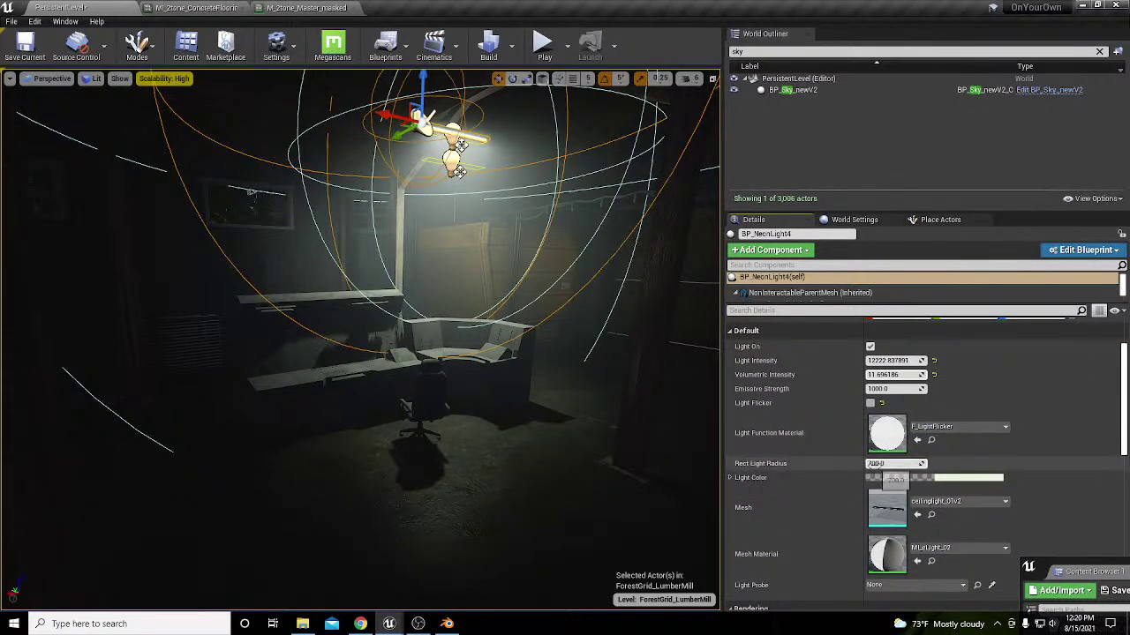
mouse_move(893, 464)
left_mouse_down()
mouse_move(971, 464)
mouse_move(882, 463)
mouse_move(900, 463)
left_mouse_up()
Step: Try adding a LightProbe actor on the floor in front of the console, and delete it again
left_click(937, 219)
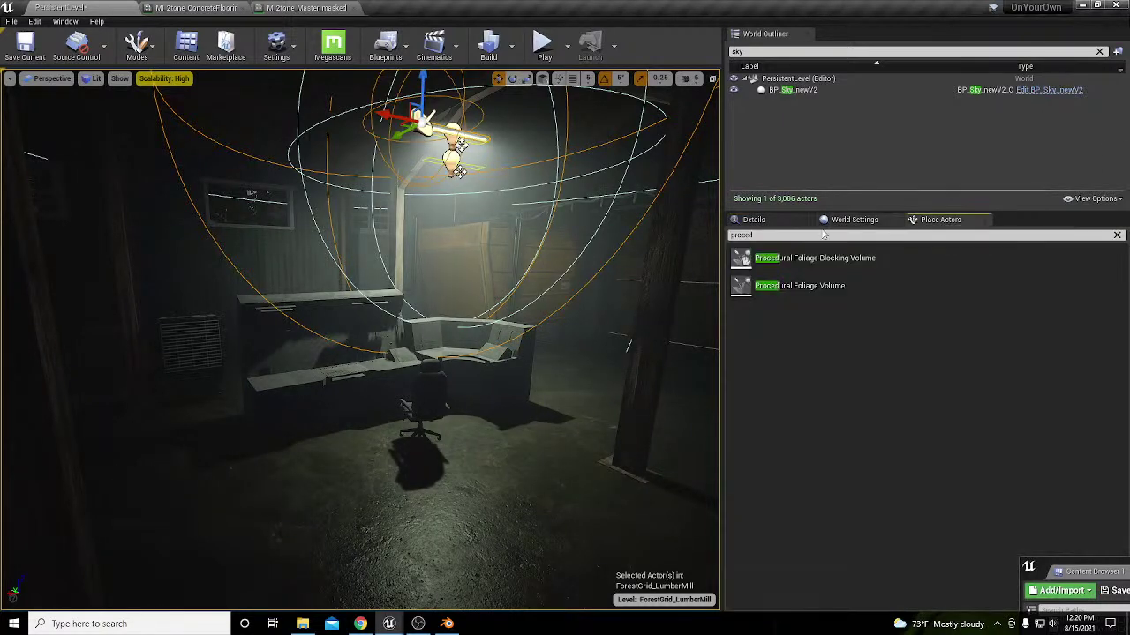
left_click(769, 235)
key("BackSpace")
key("BackSpace")
key("BackSpace")
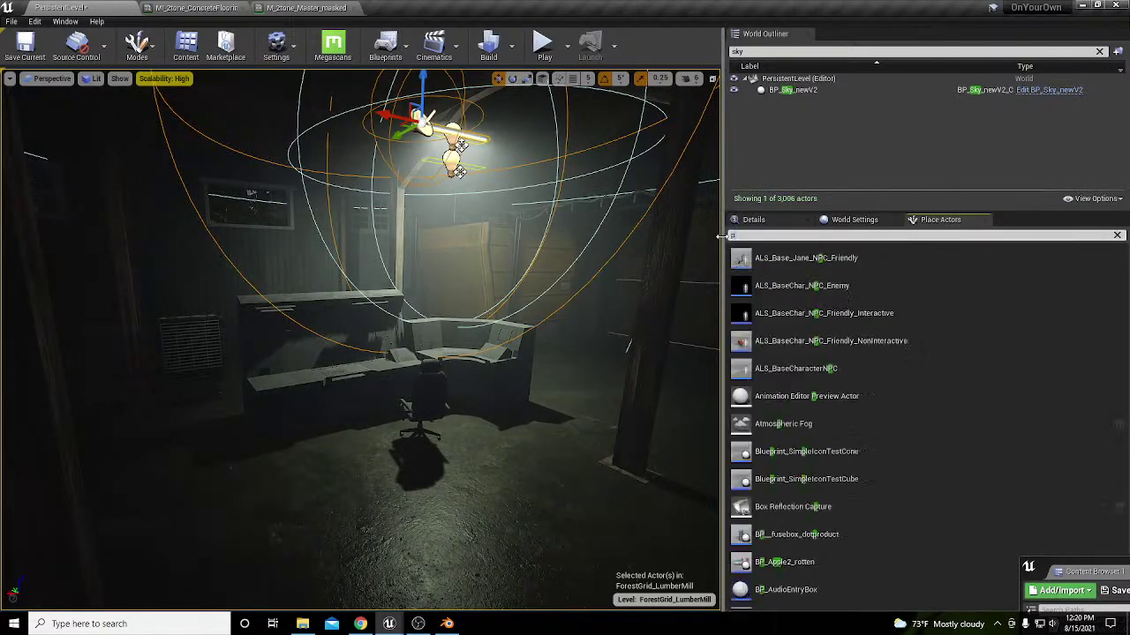
type("be")
left_click_drag(772, 313, 377, 412)
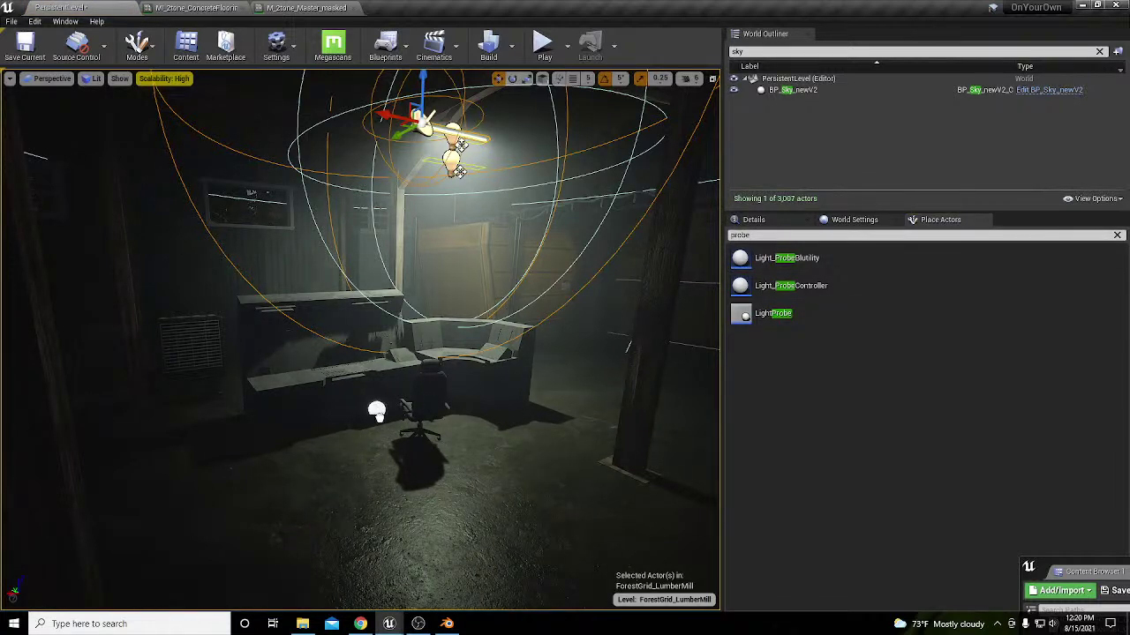
left_click(381, 416)
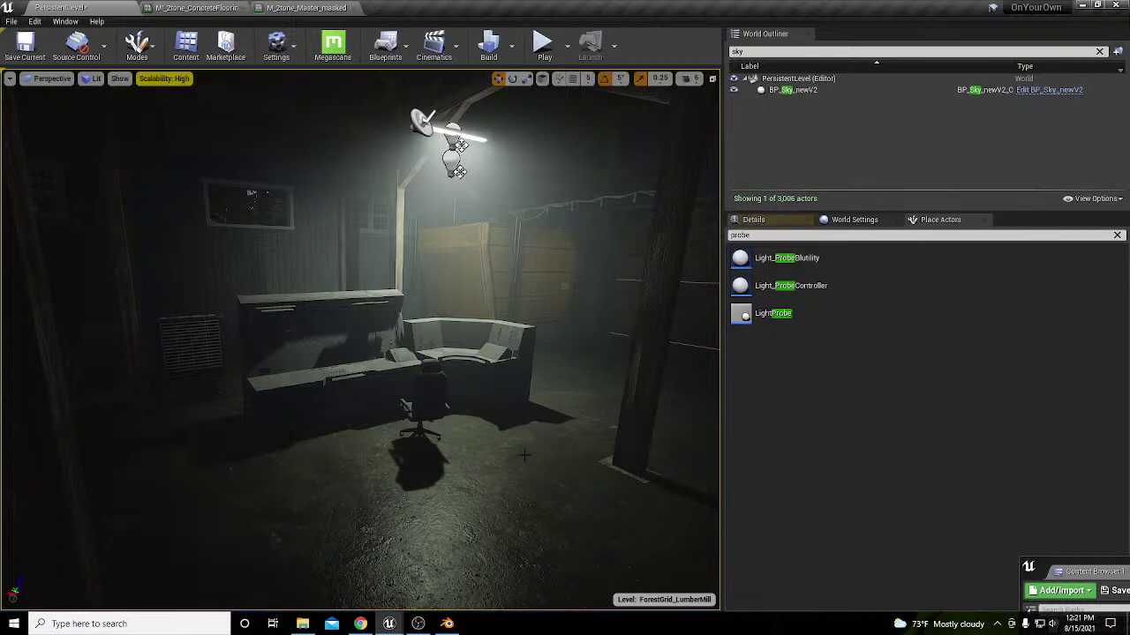
key("Delete")
mouse_move(389, 624)
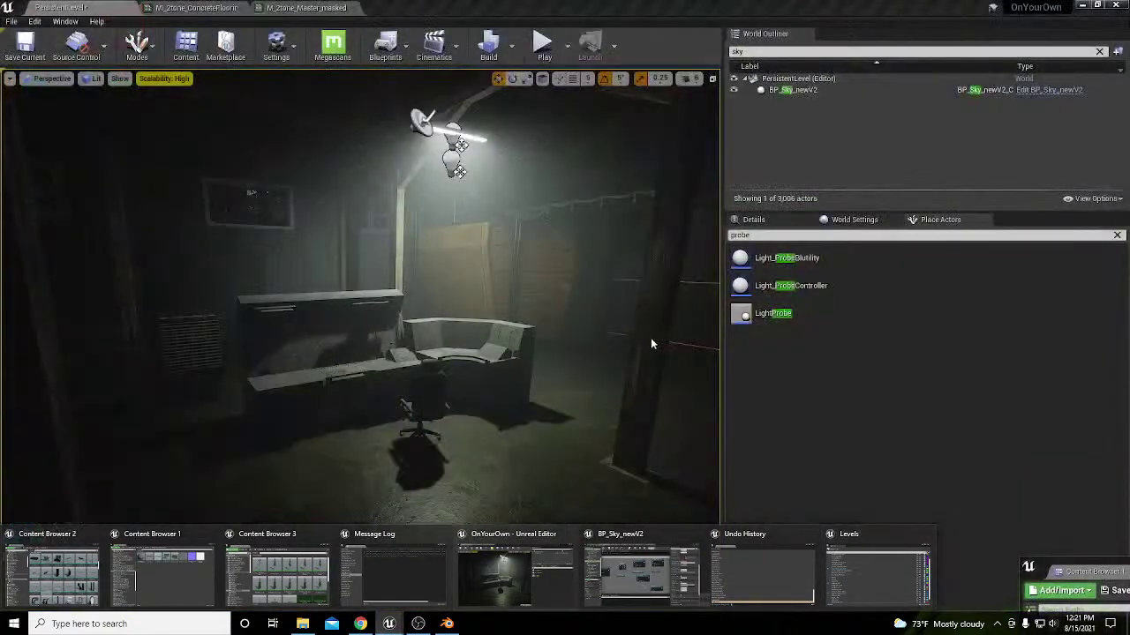
right_click_drag(650, 338, 652, 338)
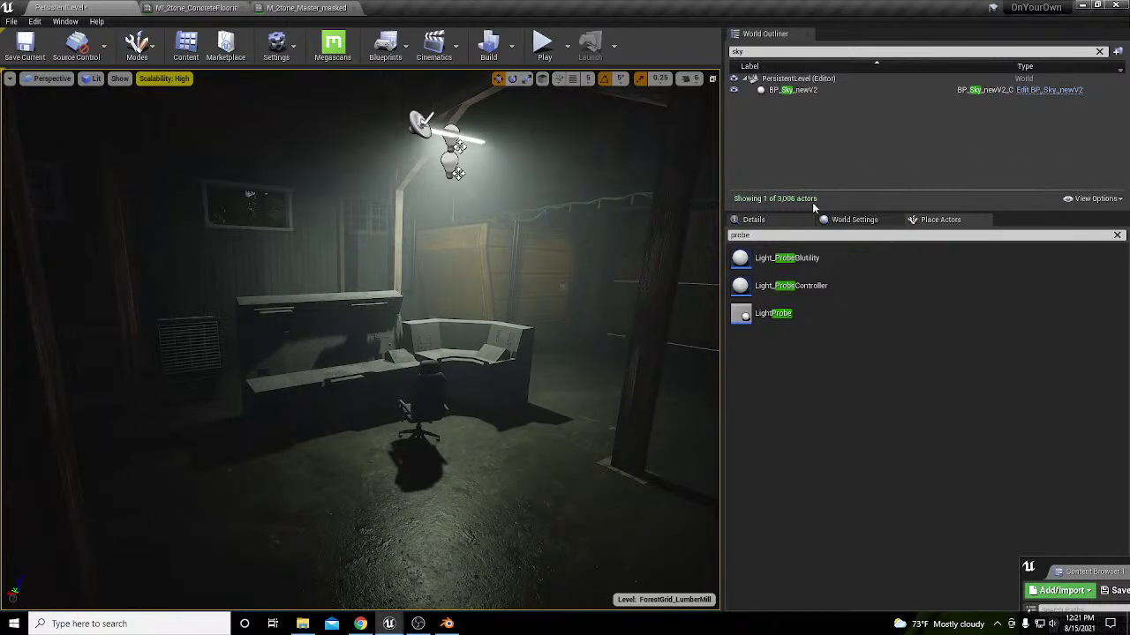
Step: Place a Point Light in front of the console and raise it to hang beneath the neon light
left_click_drag(771, 52, 735, 52)
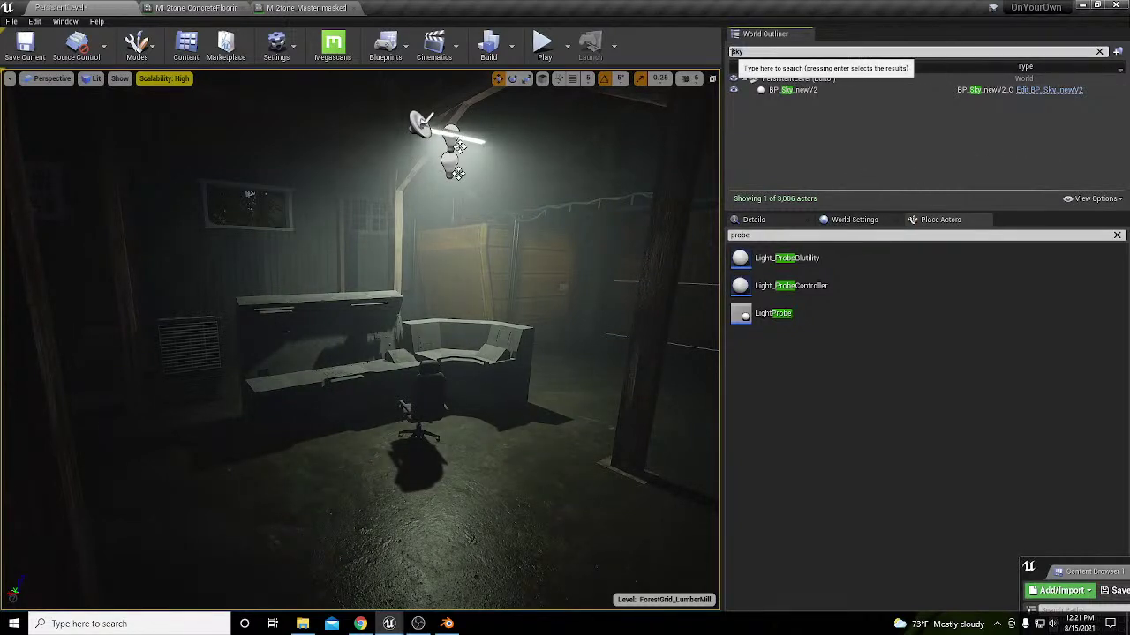
key("BackSpace")
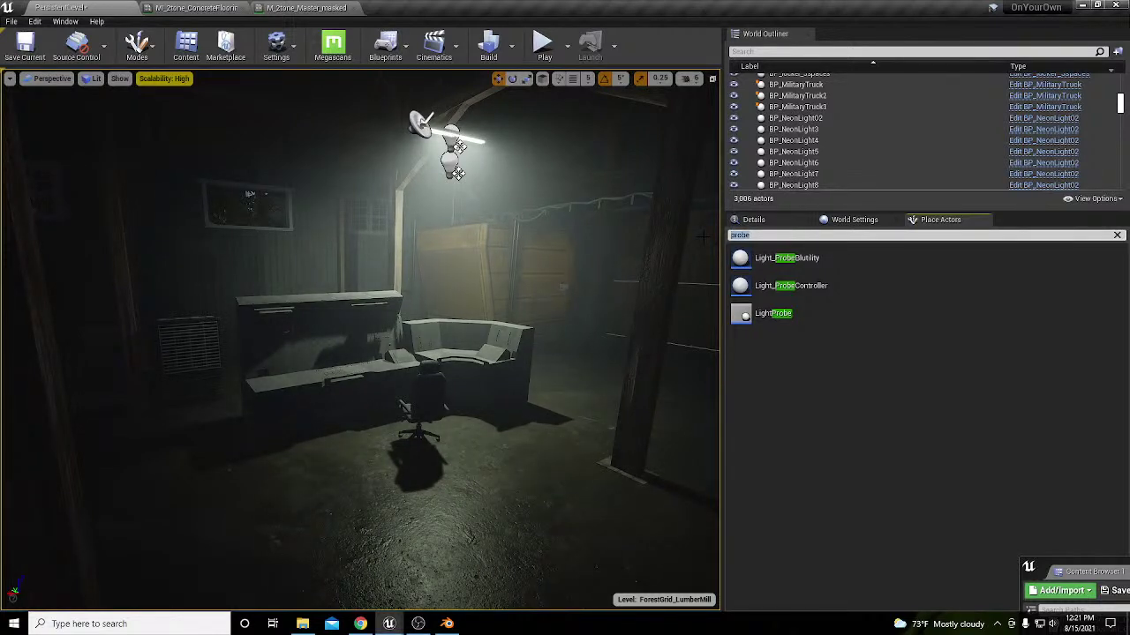
type("point")
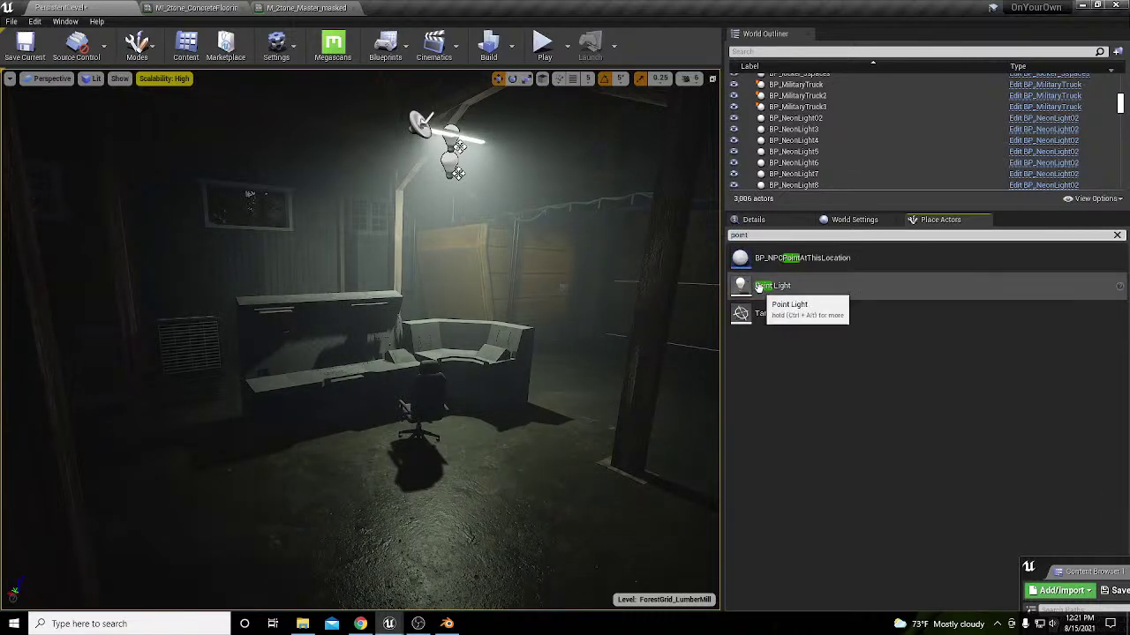
left_click_drag(748, 286, 382, 408)
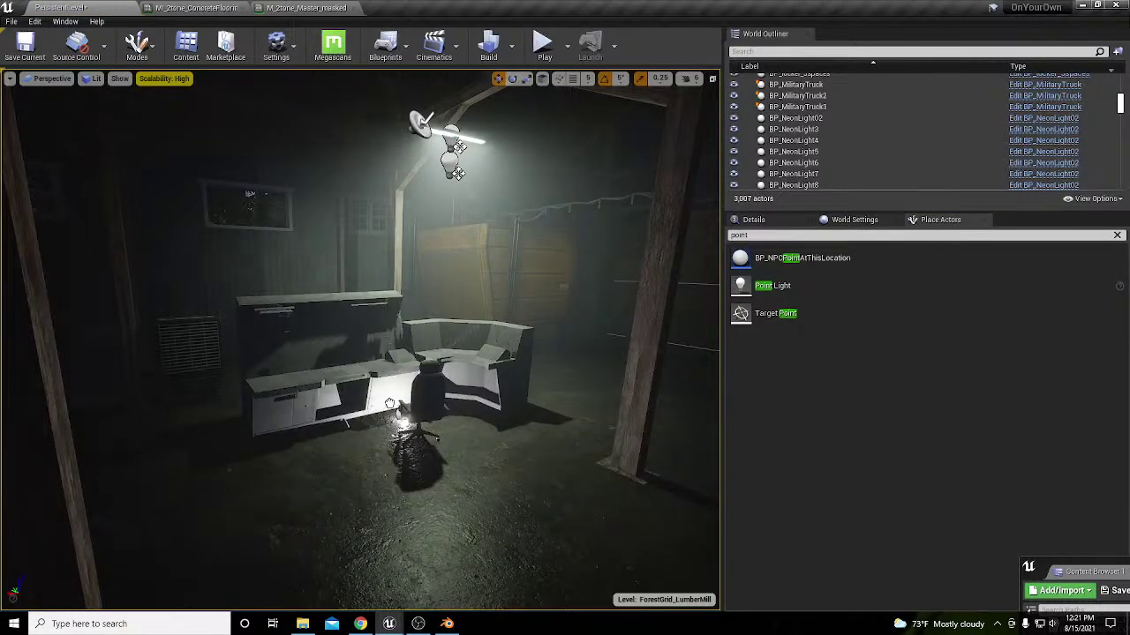
left_click_drag(403, 340, 410, 194)
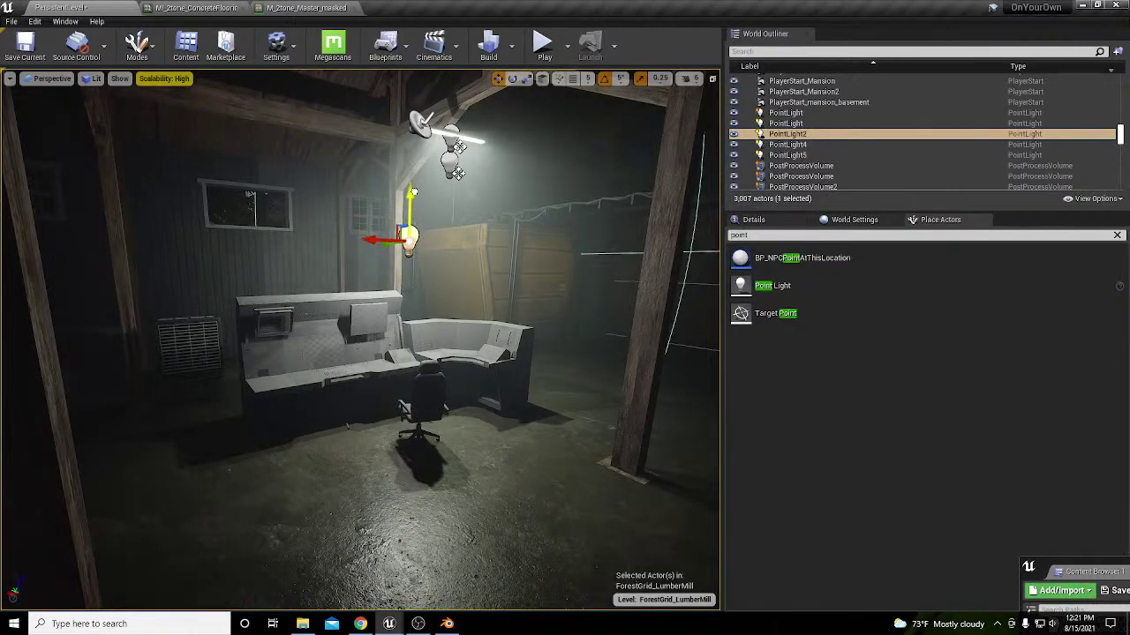
left_click_drag(371, 242, 534, 274)
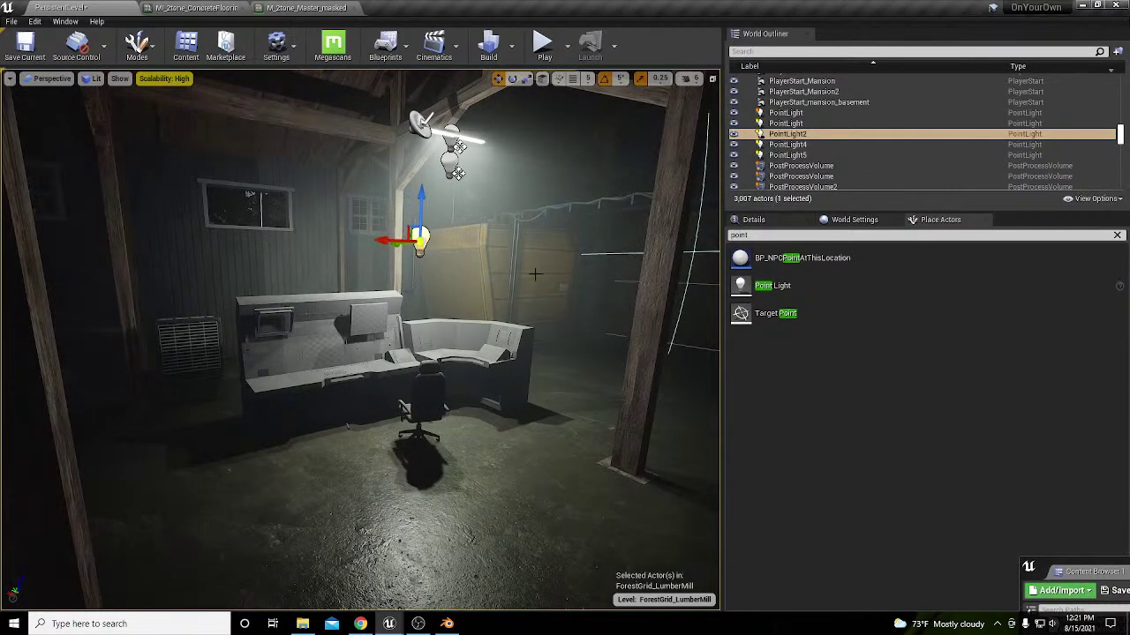
Step: Turn off Cast Shadows on the new point light and set its Intensity to 2 cd
left_click(799, 221)
scroll(976, 472, "down", 5)
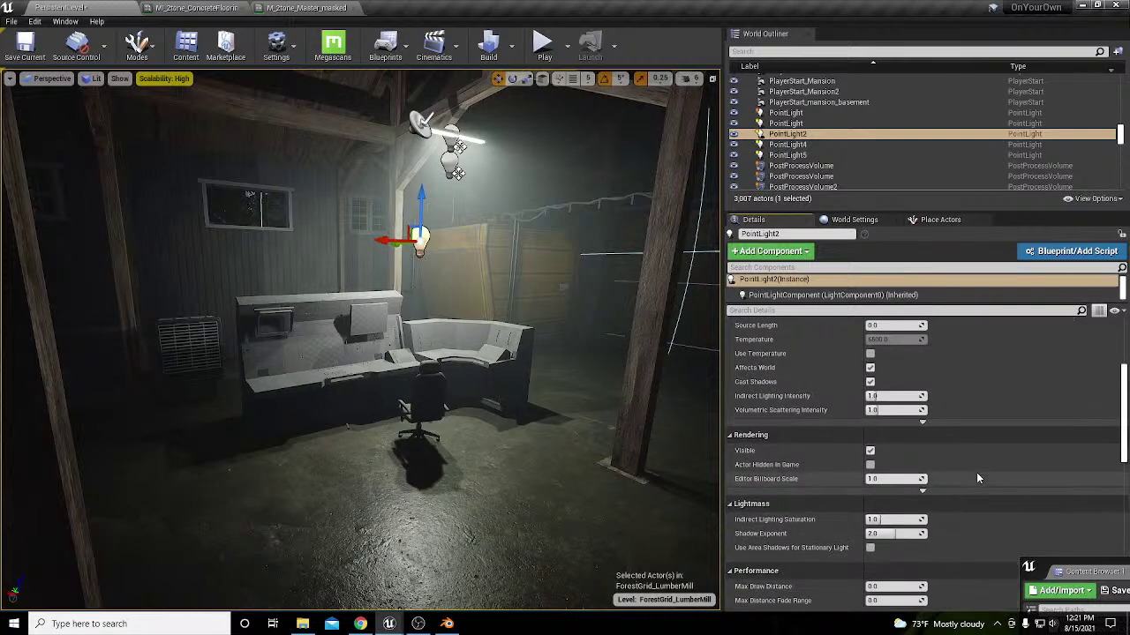
left_click(870, 381)
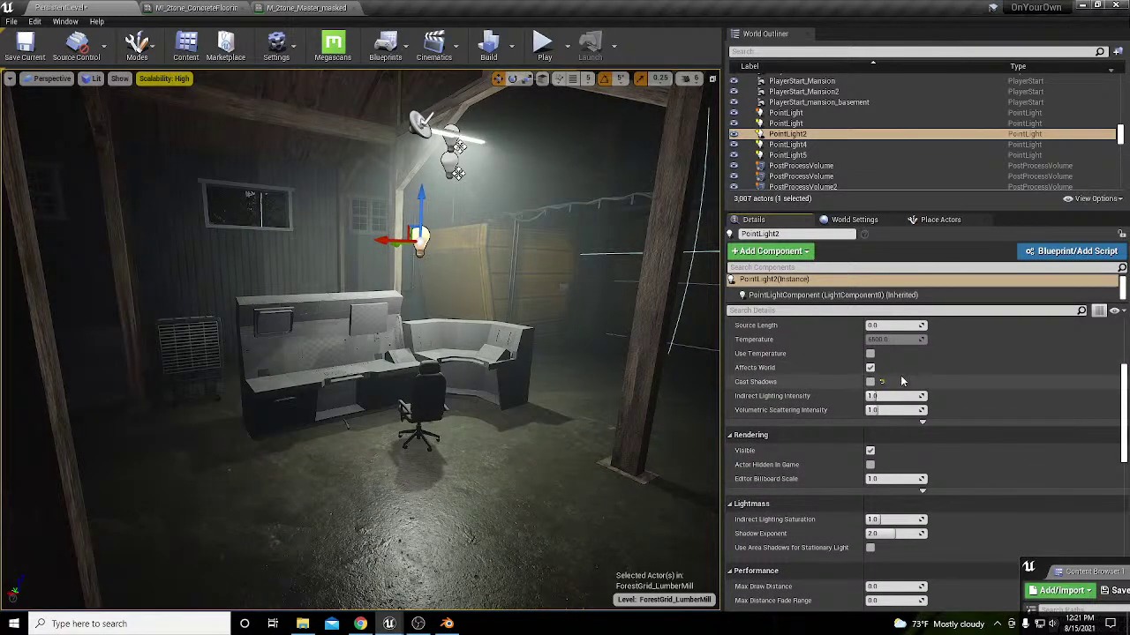
scroll(992, 420, "up", 3)
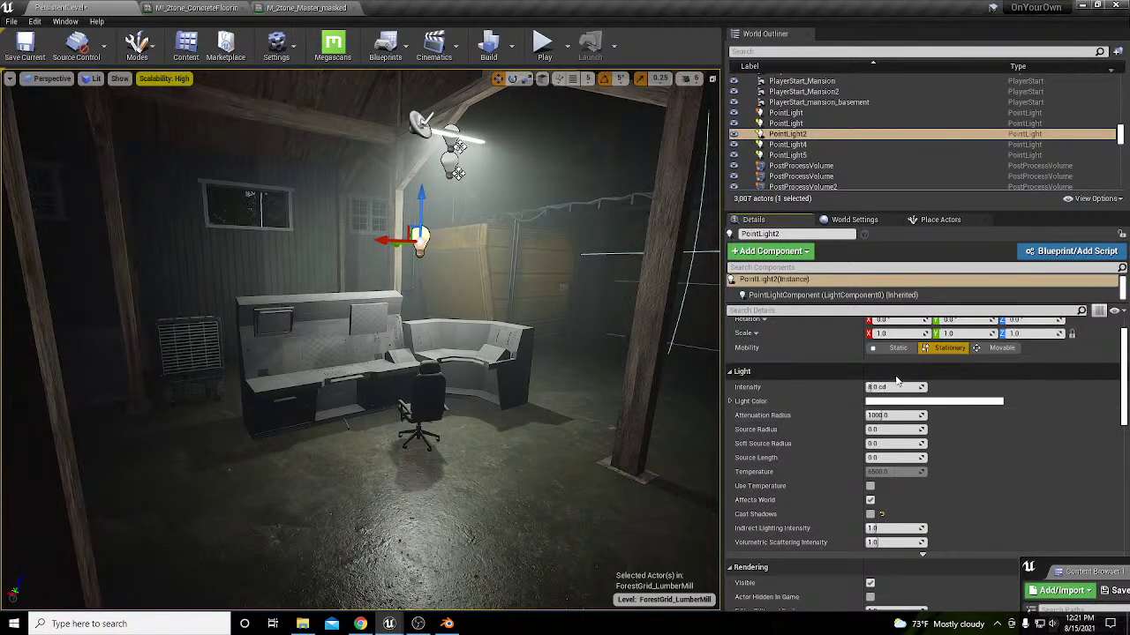
left_click_drag(900, 387, 875, 387)
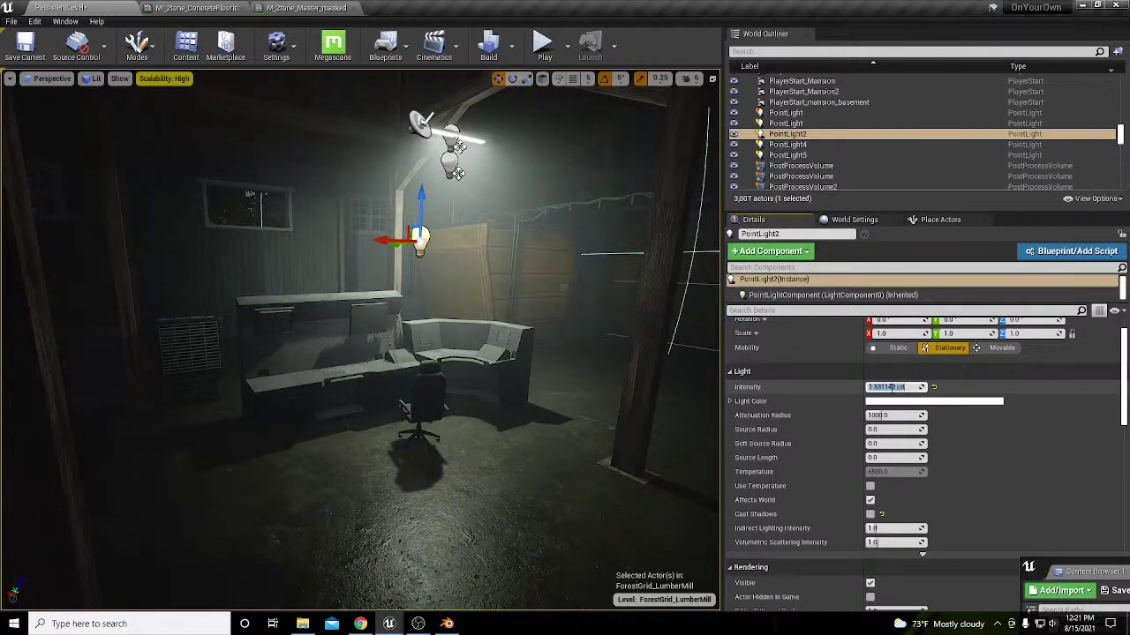
type("2")
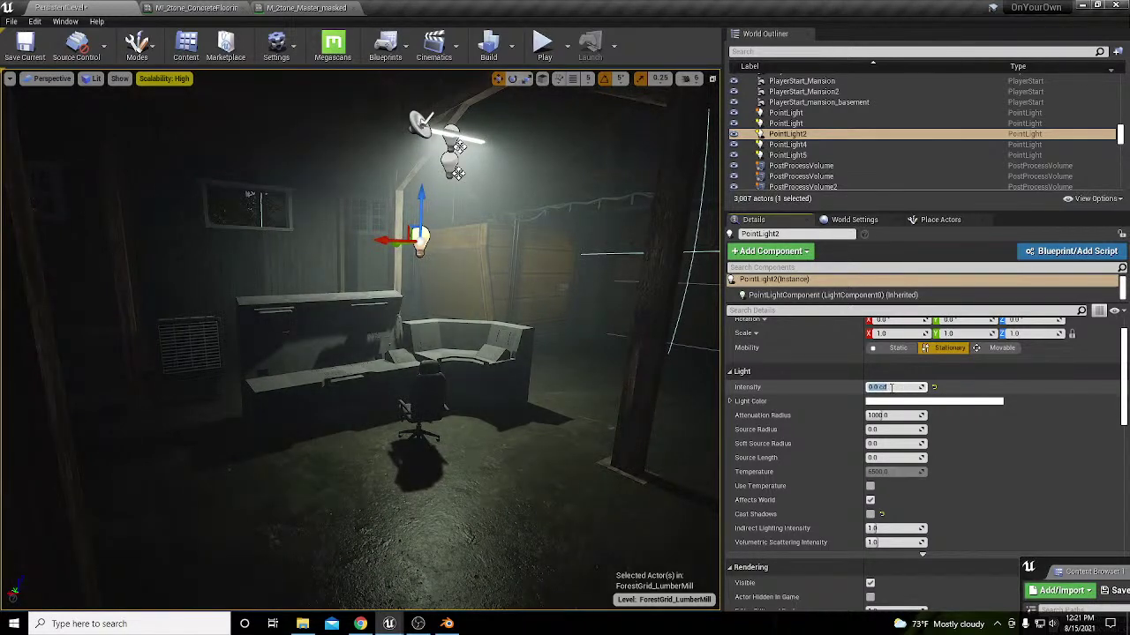
key("Return")
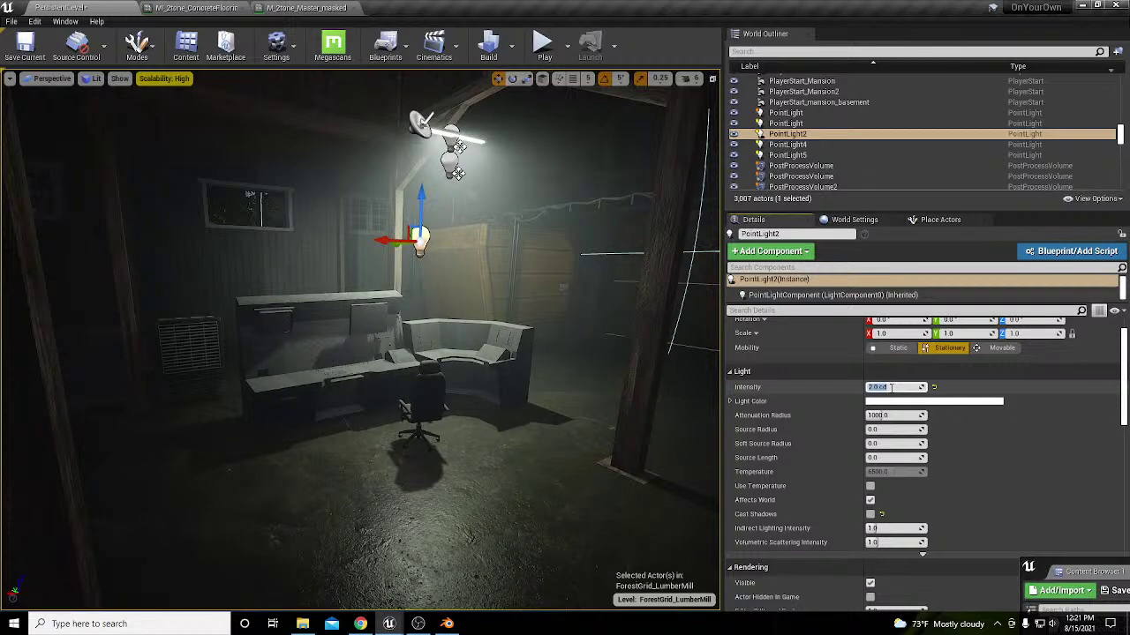
Step: Tint the point light's Light Color a pale yellow
left_click(980, 402)
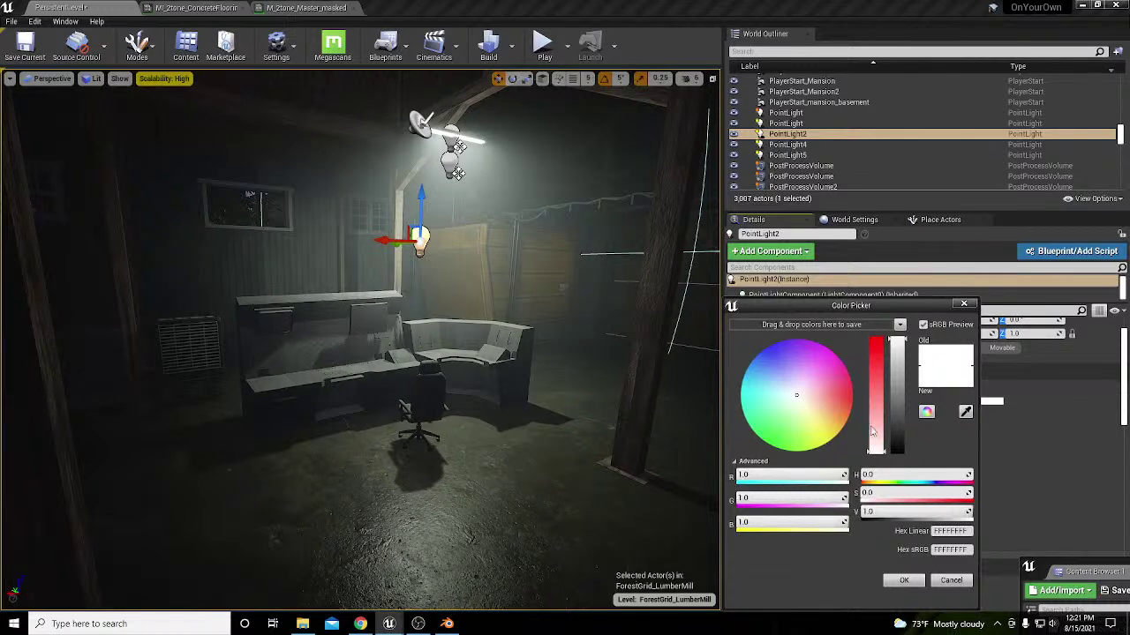
left_click(815, 422)
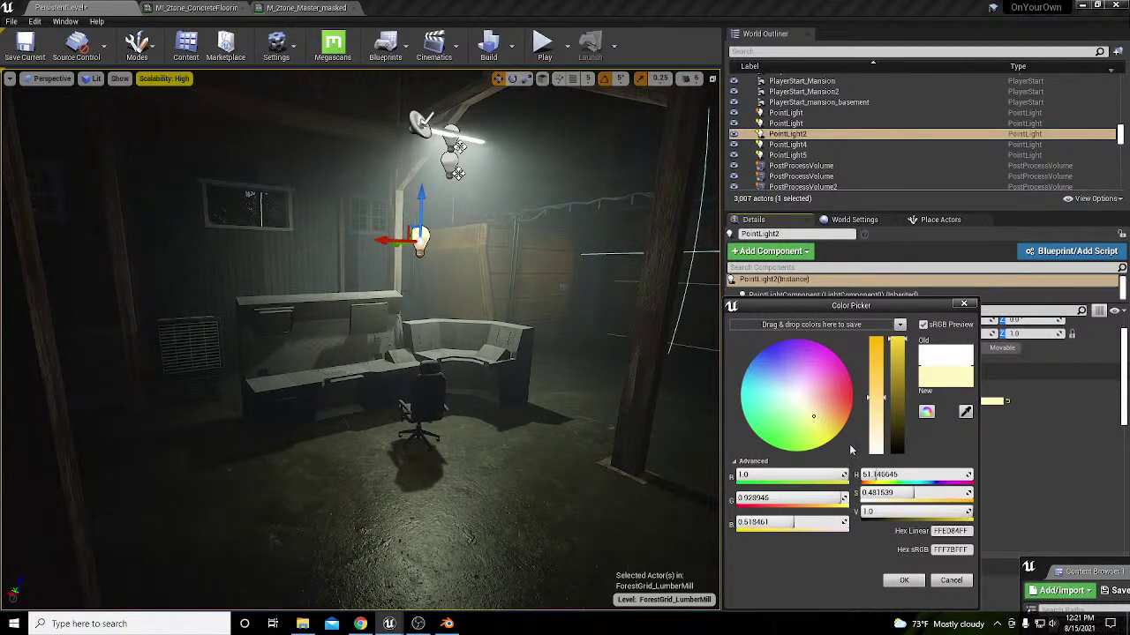
left_click_drag(815, 422, 808, 417)
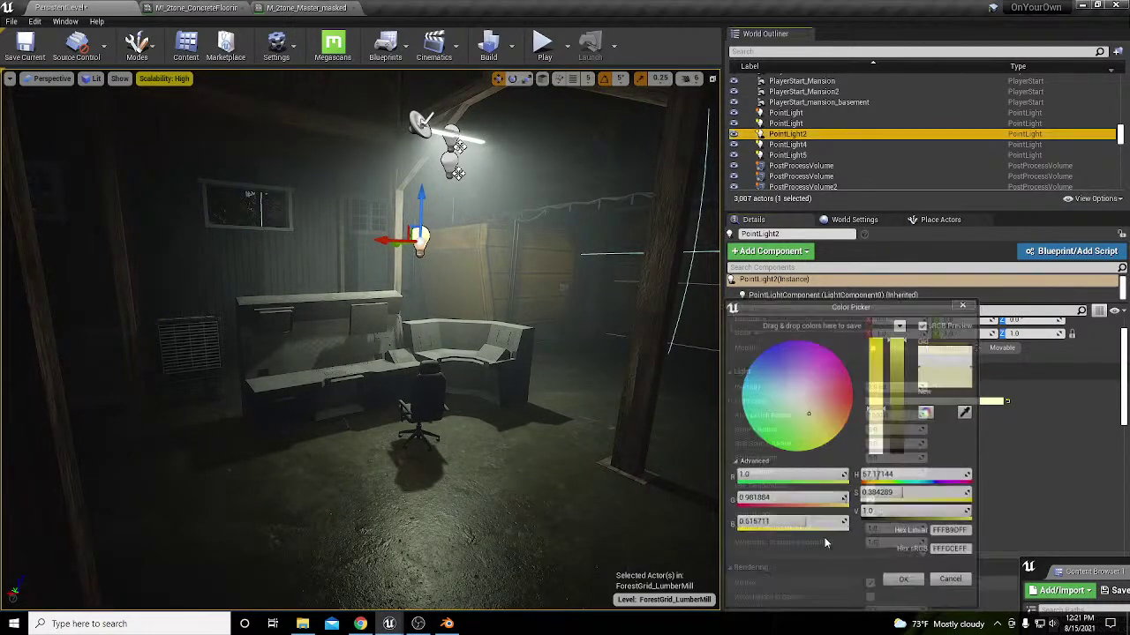
left_click(904, 579)
left_click(450, 142)
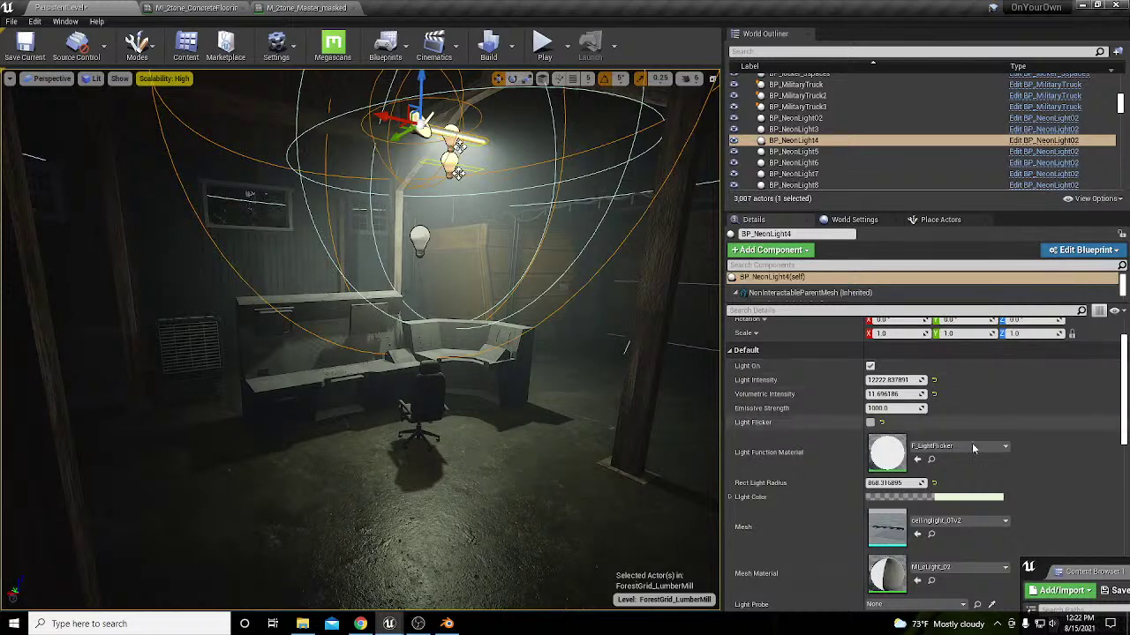
left_click(987, 496)
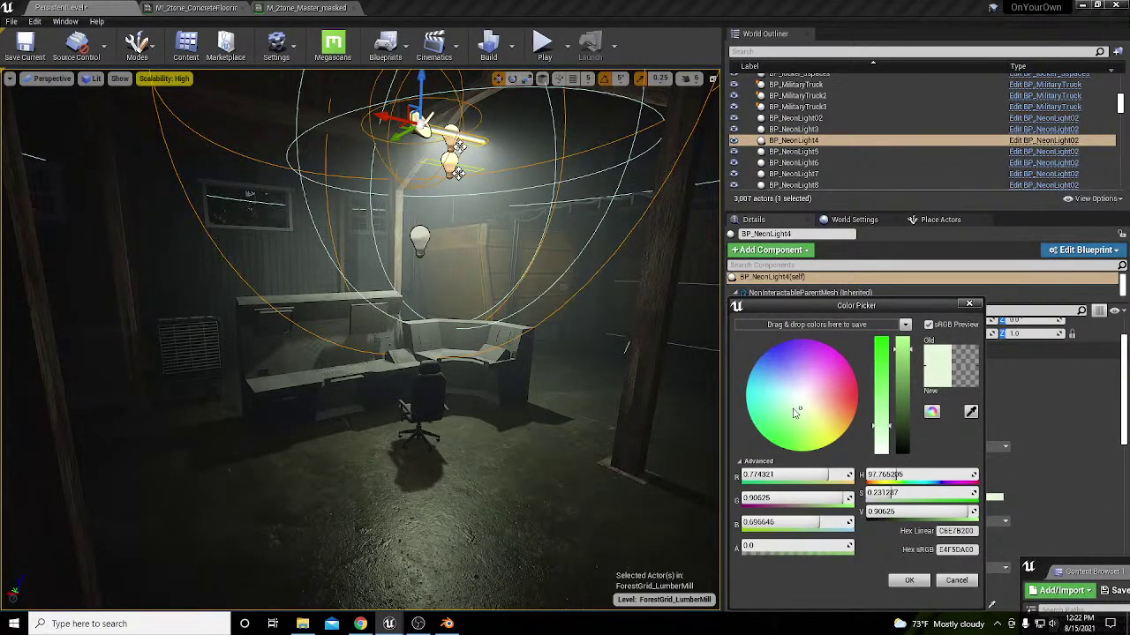
mouse_move(798, 412)
left_mouse_down()
mouse_move(814, 415)
mouse_move(797, 414)
left_mouse_up()
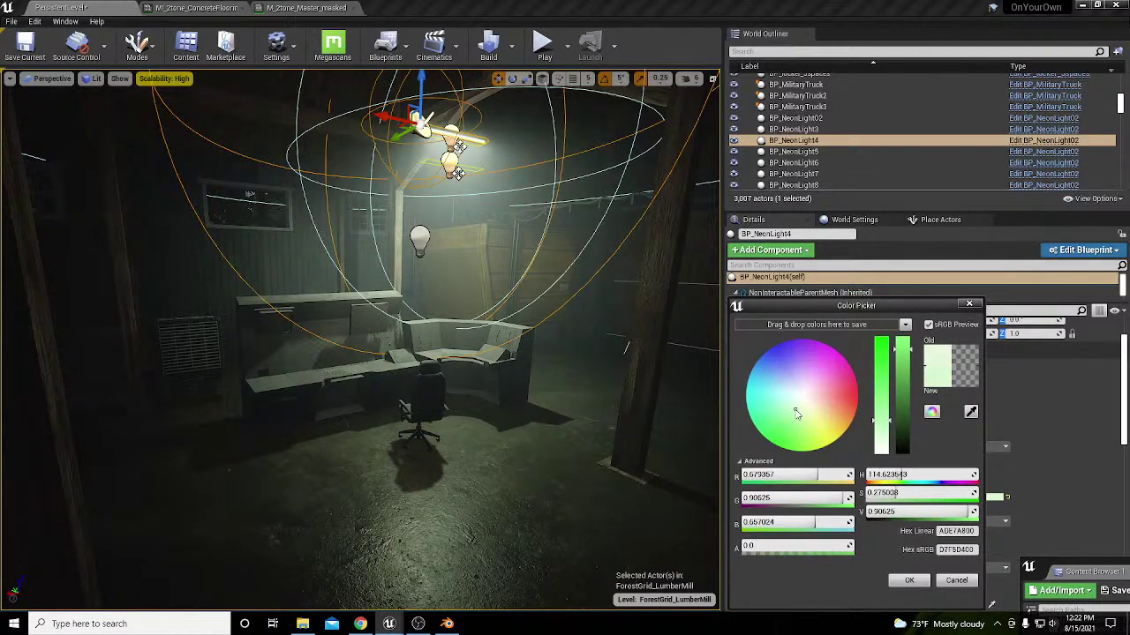
left_click(960, 580)
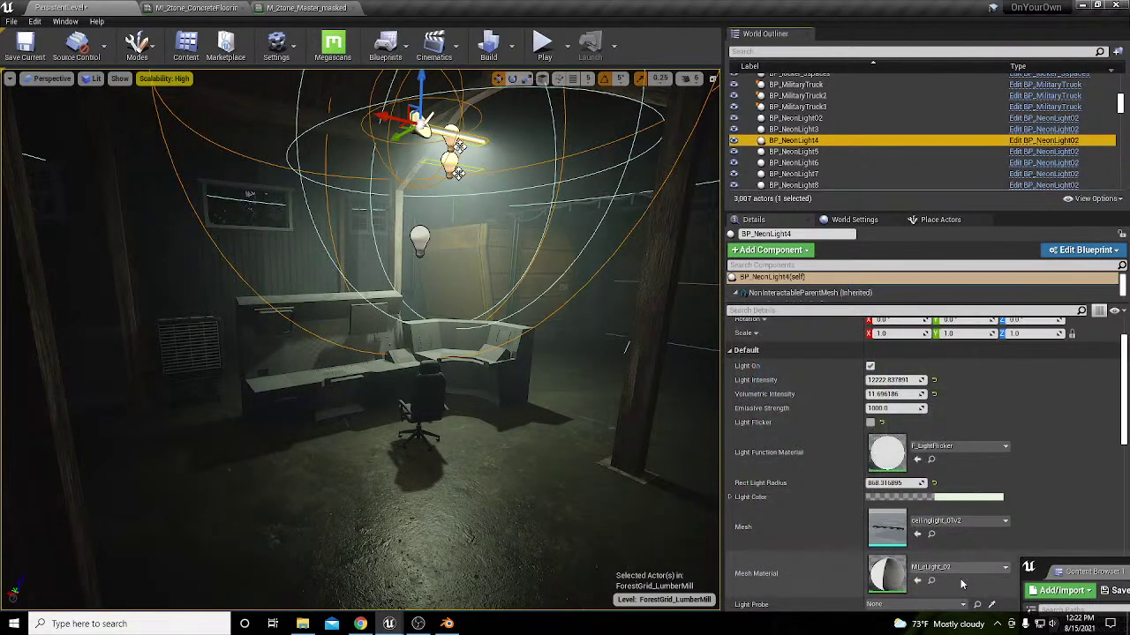
Step: Copy the neon light's Light Color and paste it into the point light's Light Color
right_click(969, 496)
left_click(996, 544)
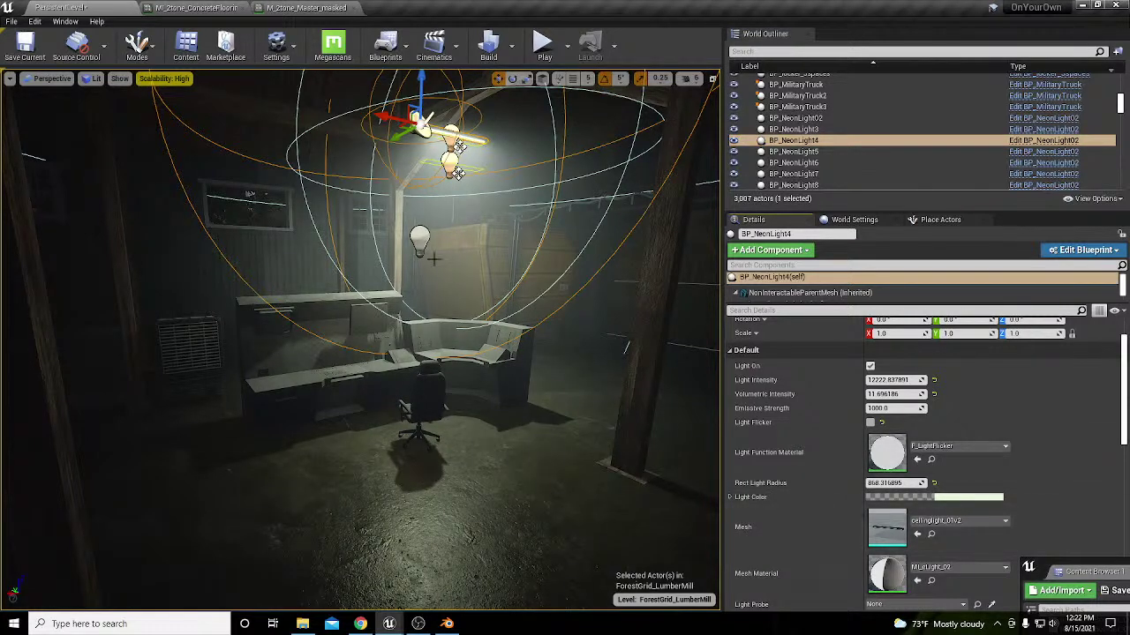
left_click(419, 239)
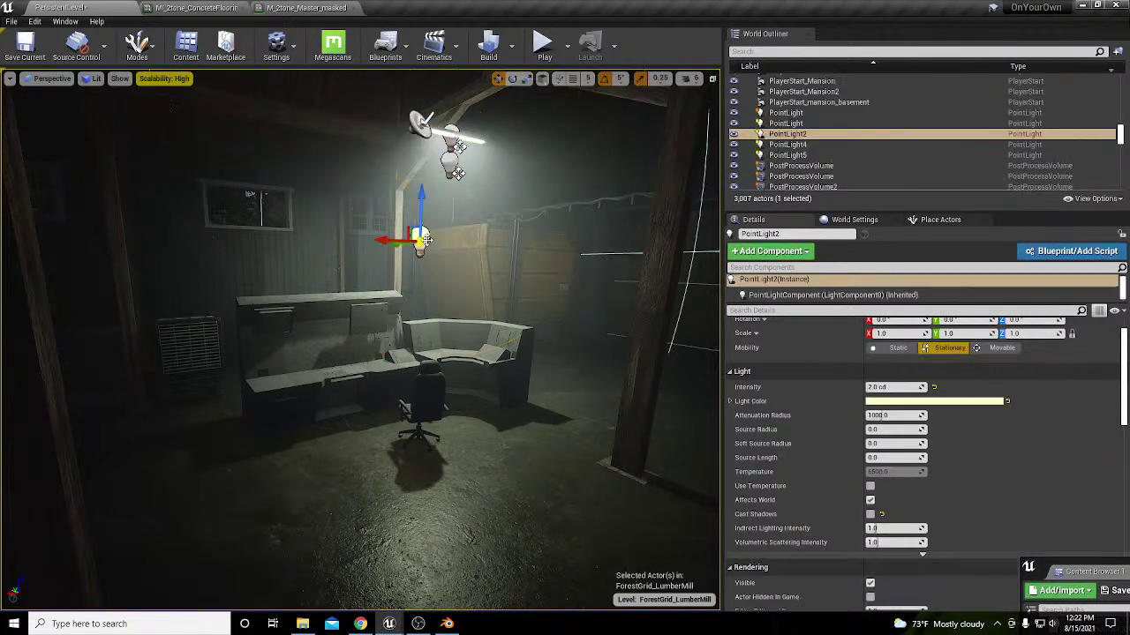
right_click(959, 404)
left_click(985, 464)
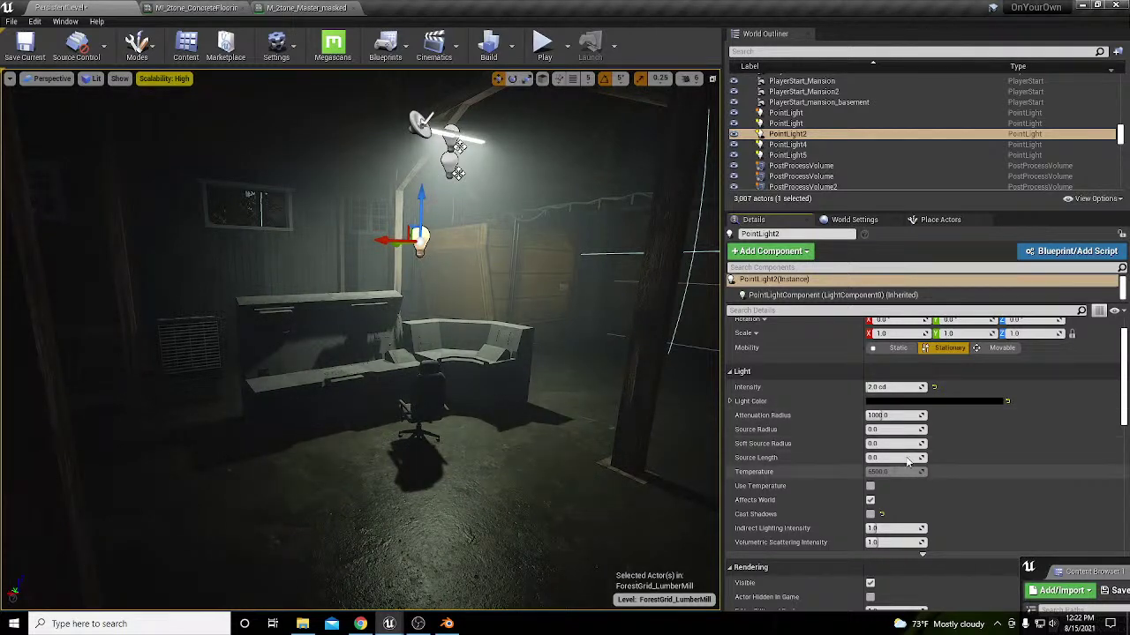
Step: Set the point light's Light Color to a pale green with hue about 110, saturation 0.21 and value 0.83
left_click(909, 388)
left_click(952, 402)
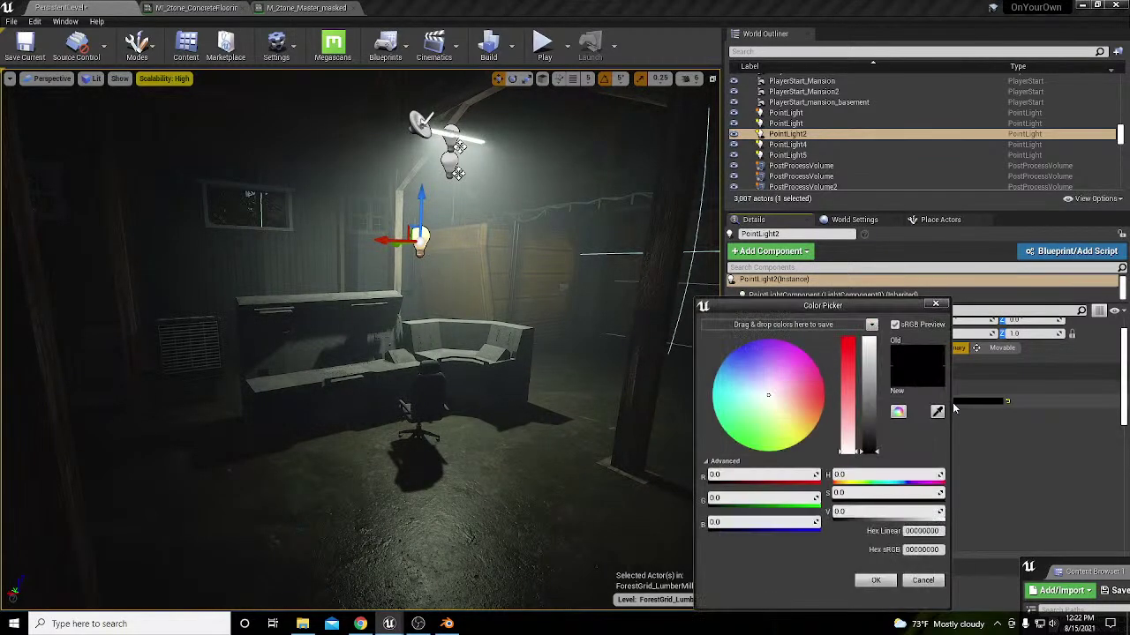
left_click(764, 410)
left_click_drag(765, 410, 767, 412)
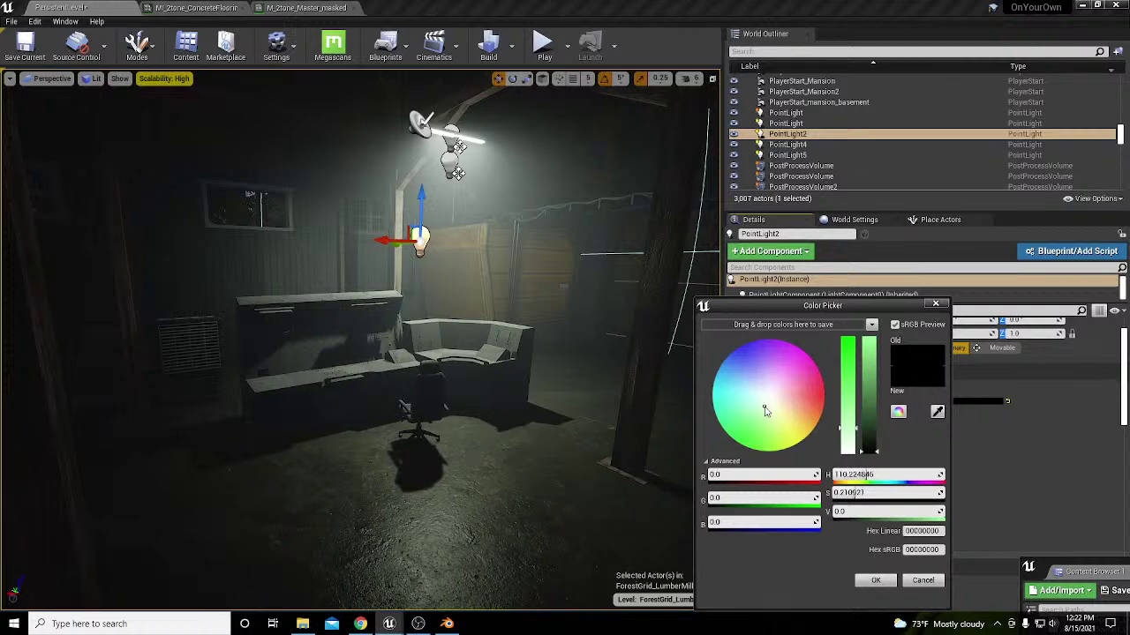
left_click_drag(868, 416, 871, 357)
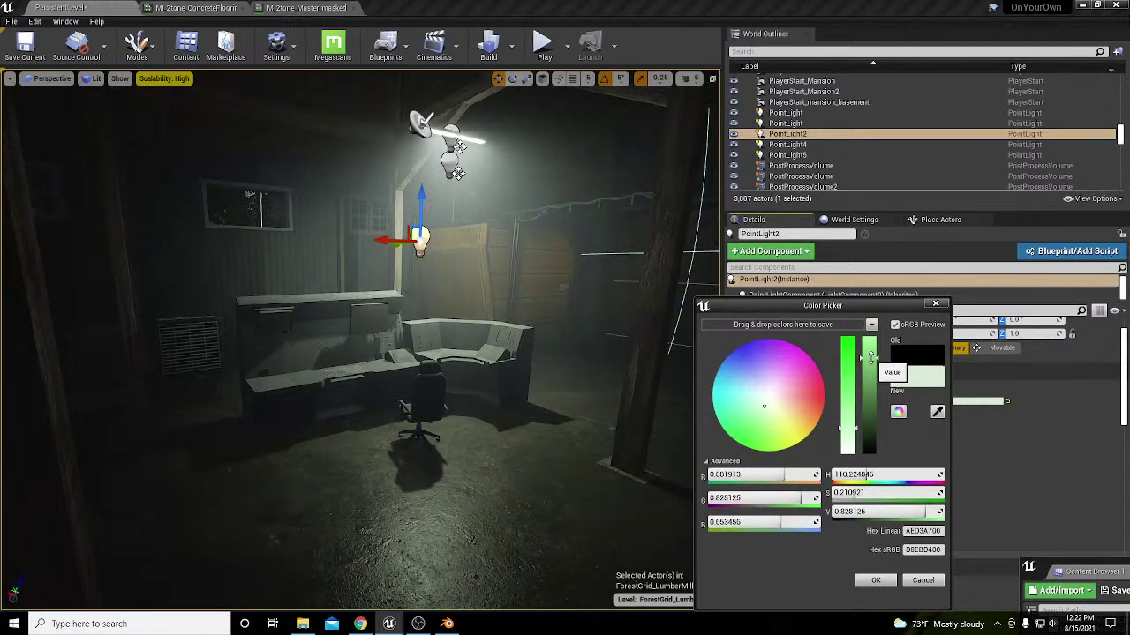
left_click(875, 580)
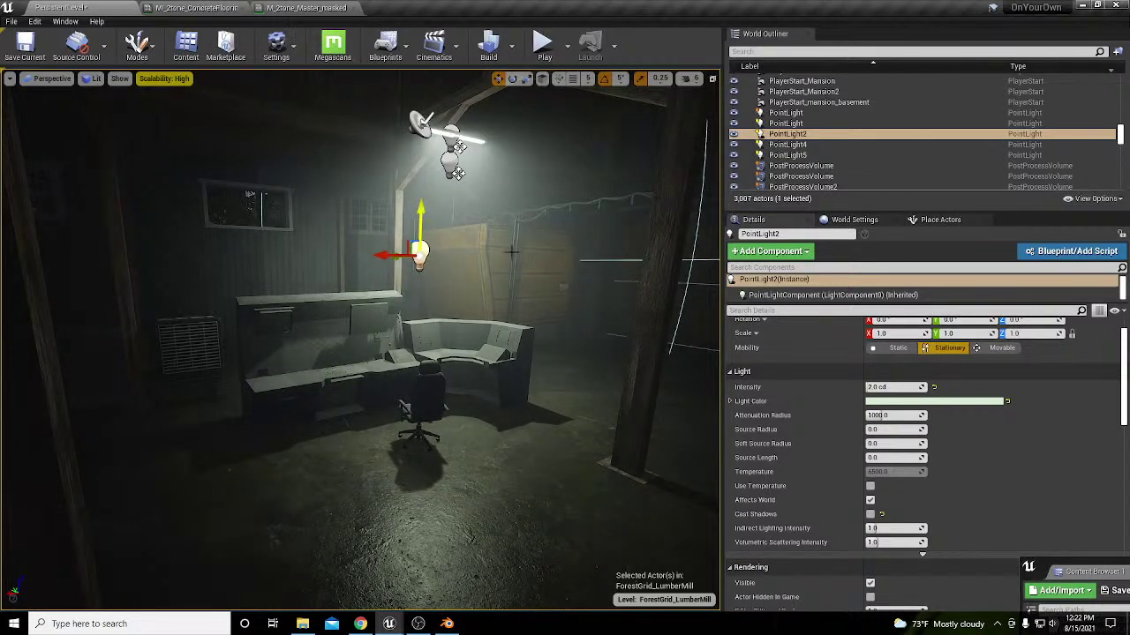
Step: Set the point light's Volumetric Scattering Intensity and Specular Scale to 0
left_click(891, 543)
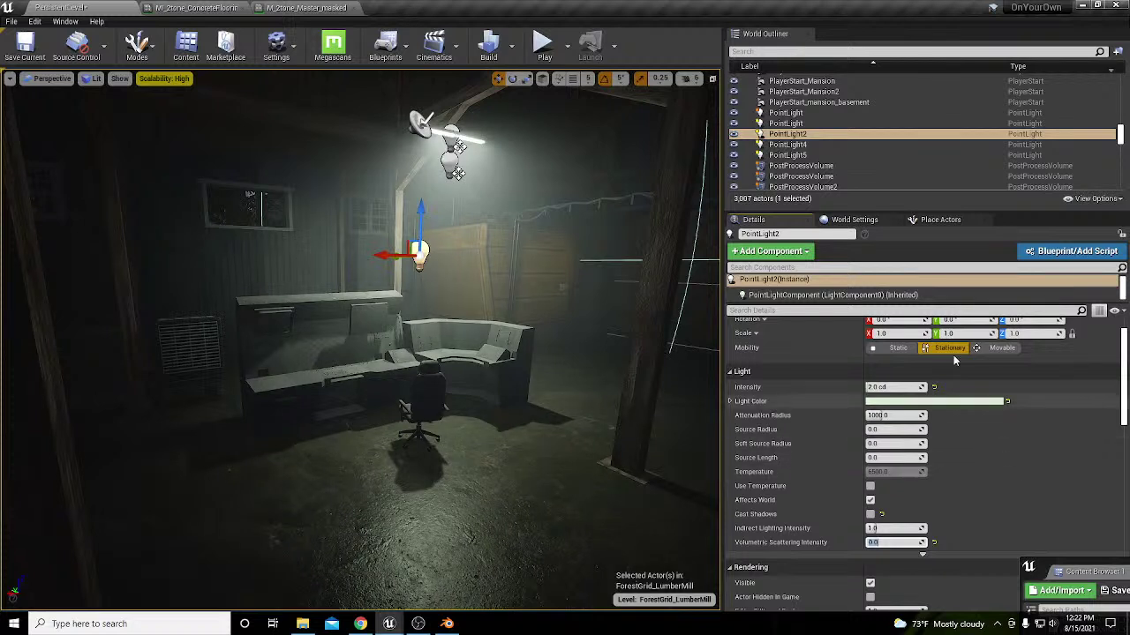
left_click(835, 311)
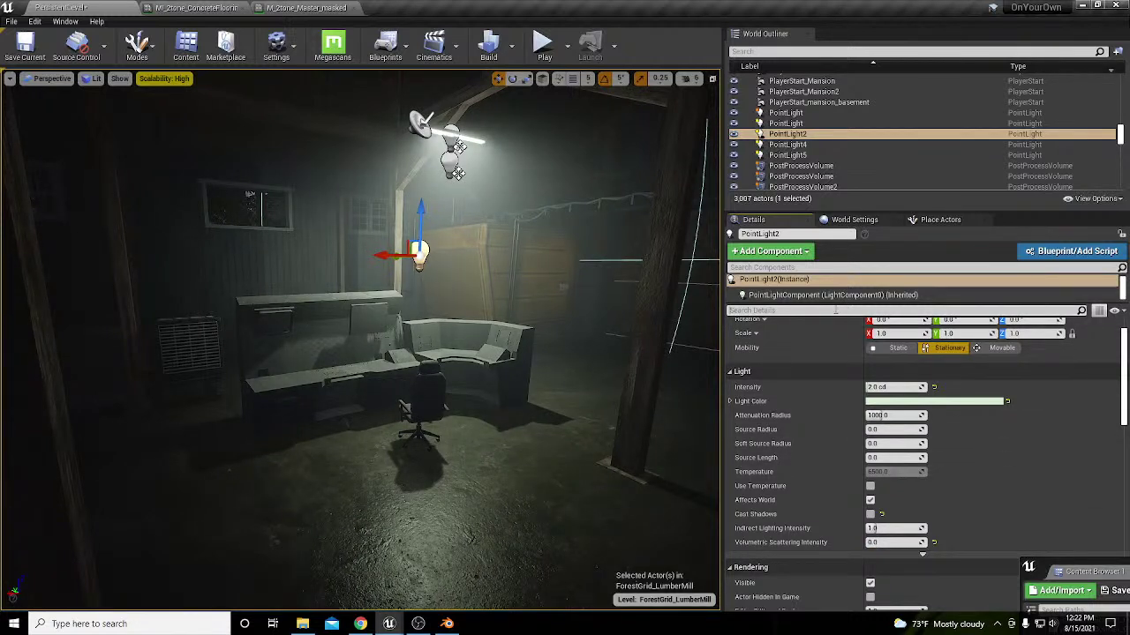
type("spec")
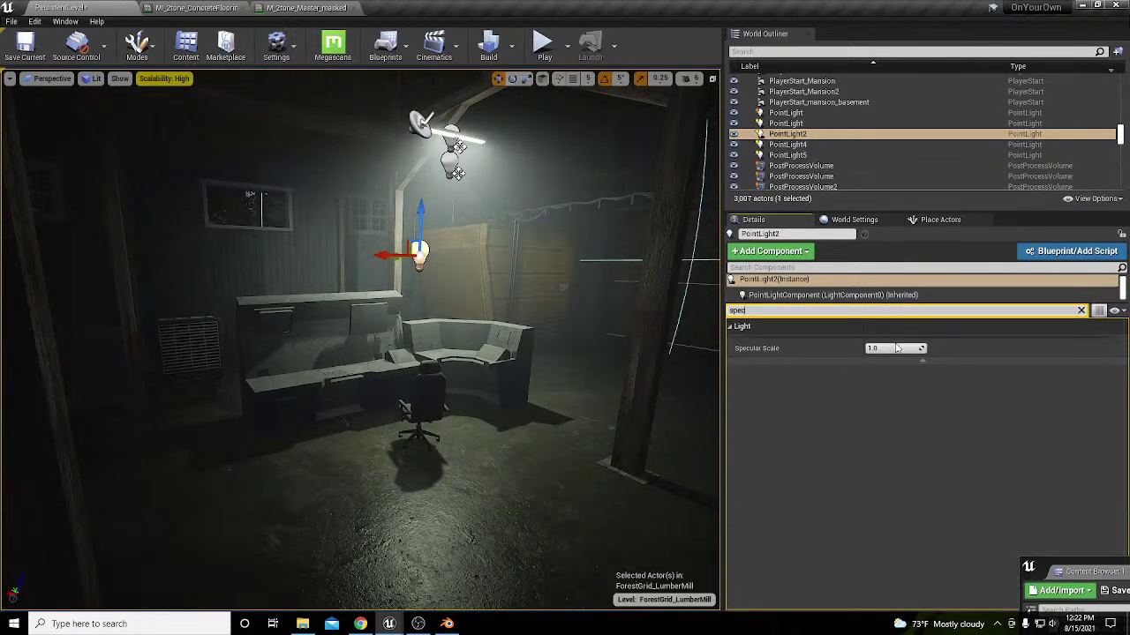
left_click_drag(896, 348, 676, 393)
Step: Check the warehouse in the Light Complexity view mode and delete the point light below the neon light
right_click_drag(676, 394, 486, 340)
key("alt+7")
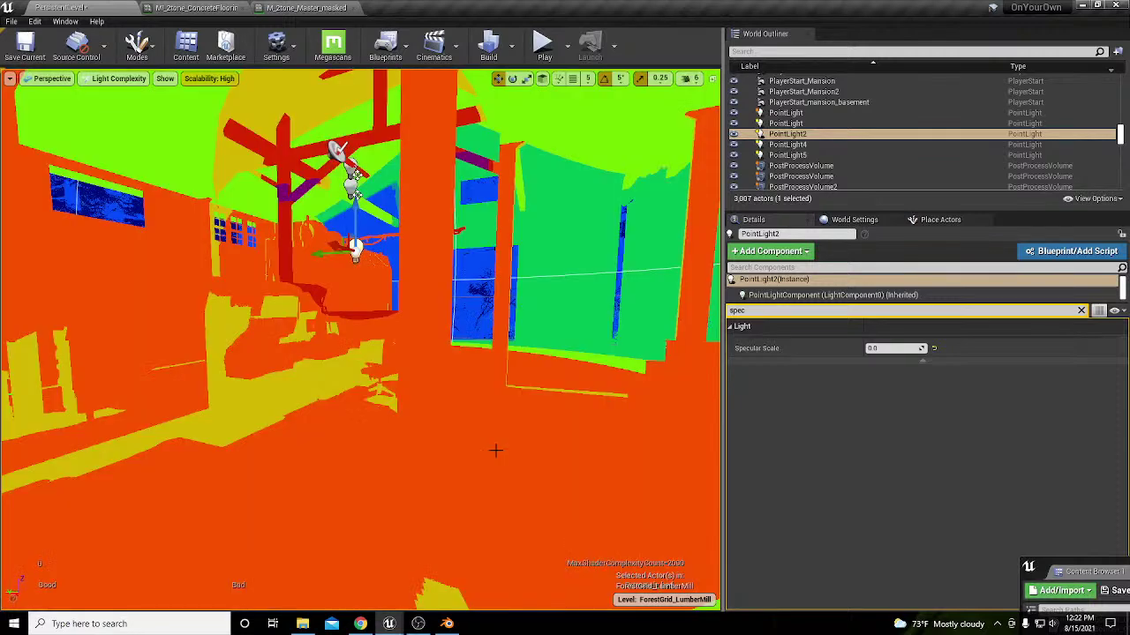
left_click(1080, 311)
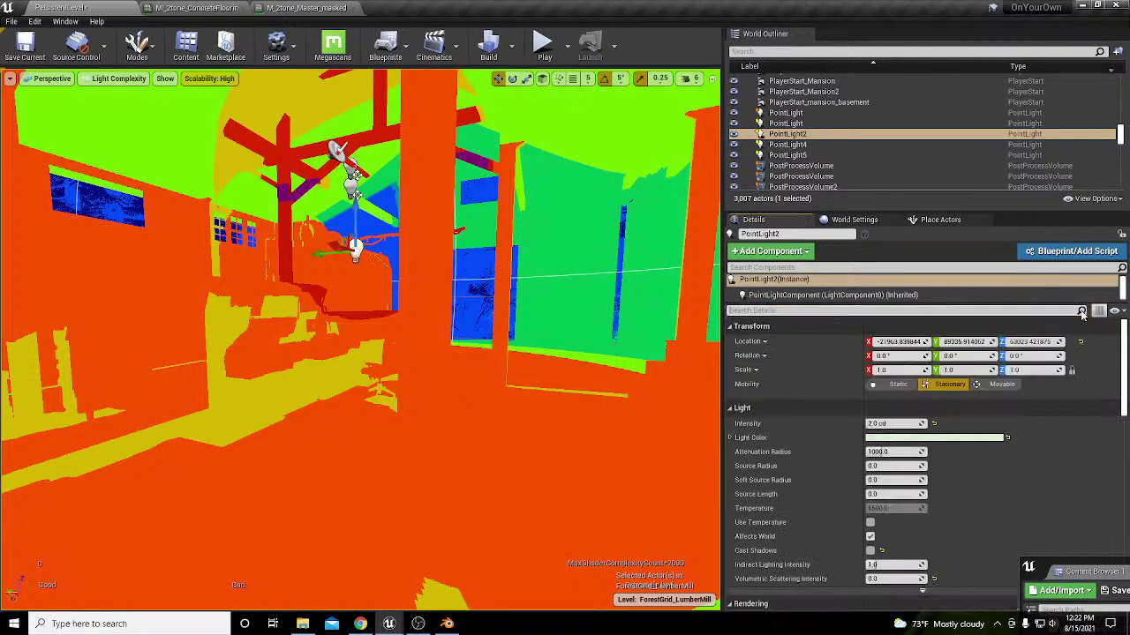
right_click_drag(399, 279, 399, 279)
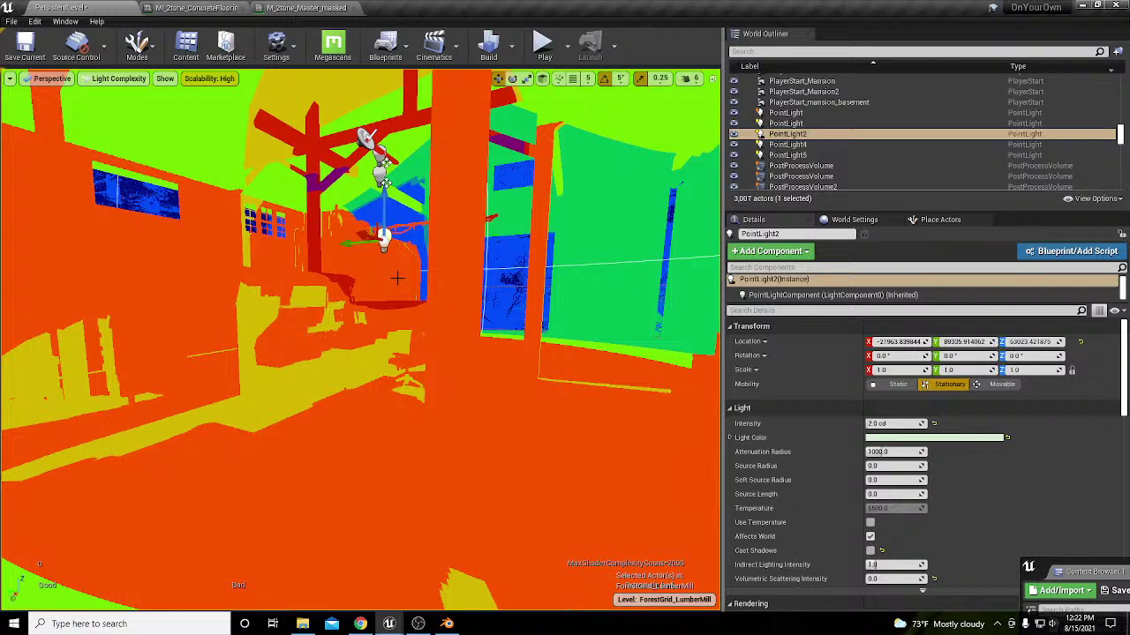
key("Delete")
right_click_drag(427, 316, 427, 316)
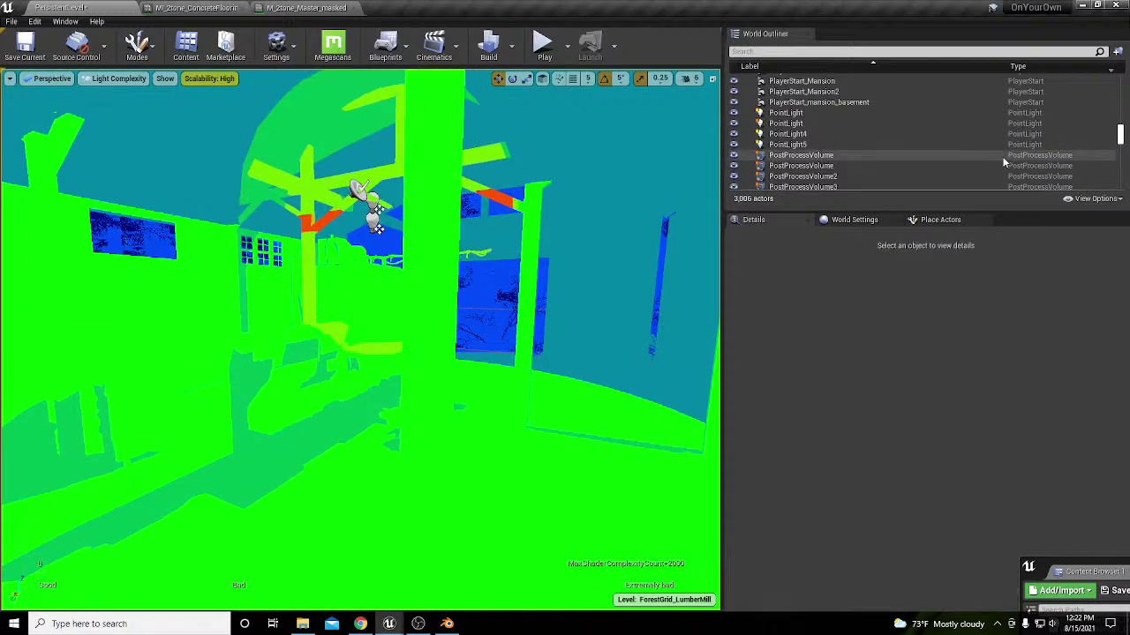
Step: Return the viewport to Lit mode and inspect the console and chair up close
left_click(940, 219)
right_click_drag(278, 322, 658, 419)
key("alt+4")
right_click_drag(471, 542, 470, 542)
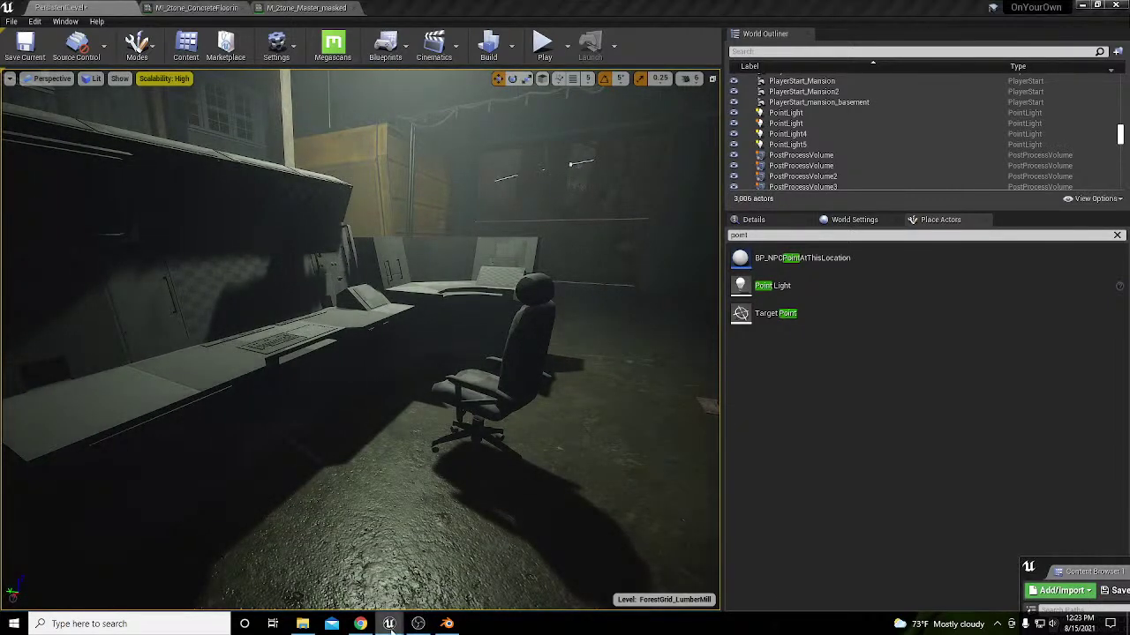
mouse_move(389, 624)
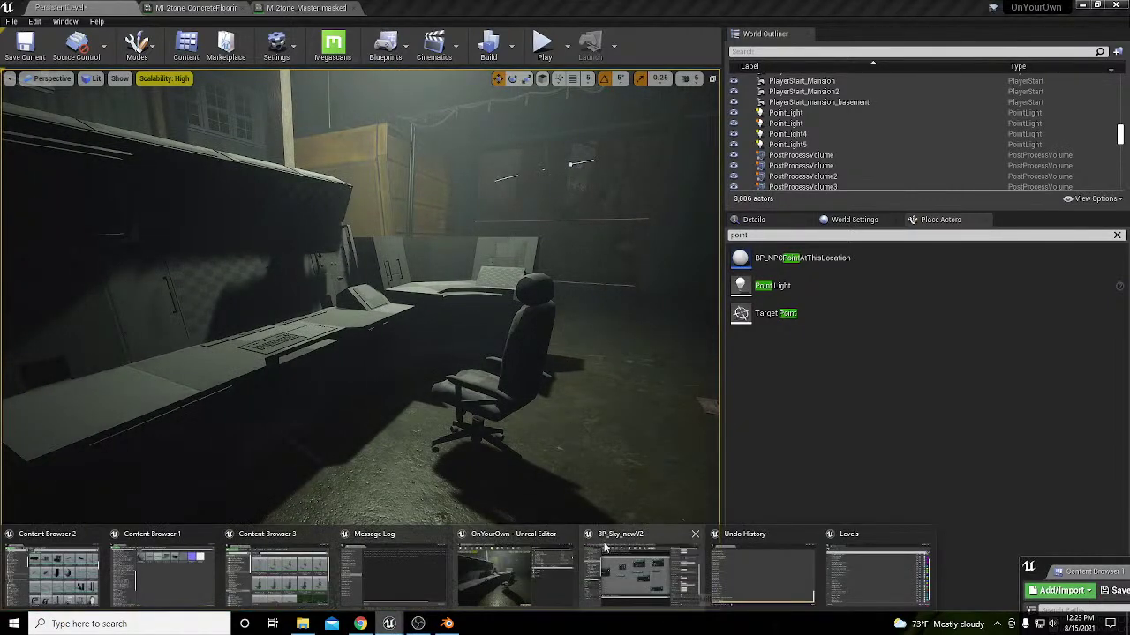
Step: Make LightProbes_Level the current level and filter the World Outliner by "prob"
left_click(810, 534)
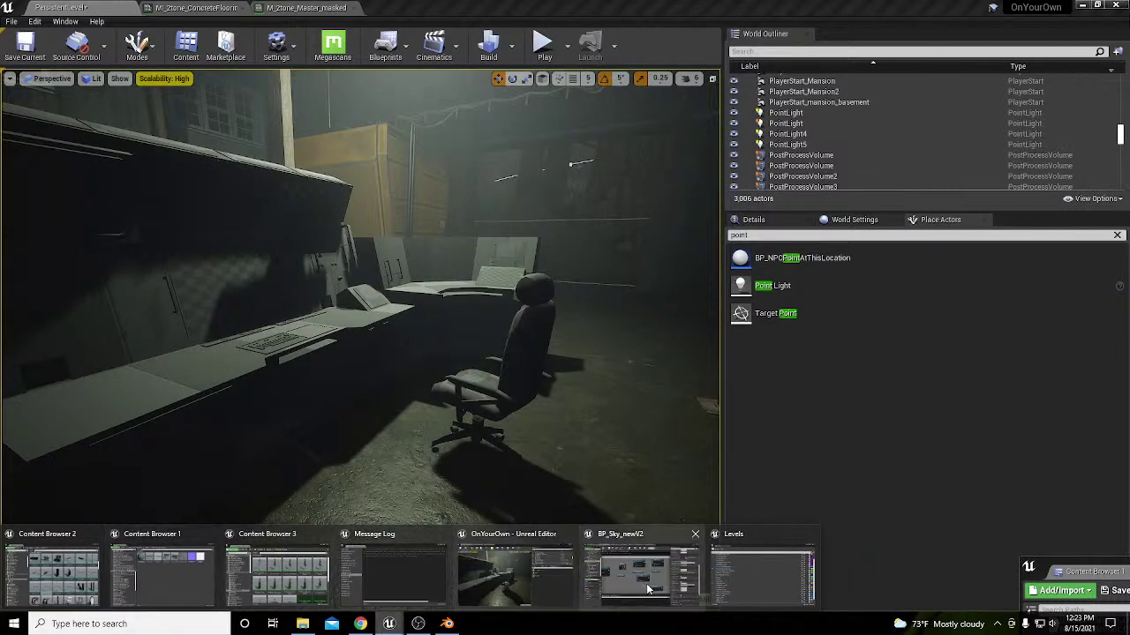
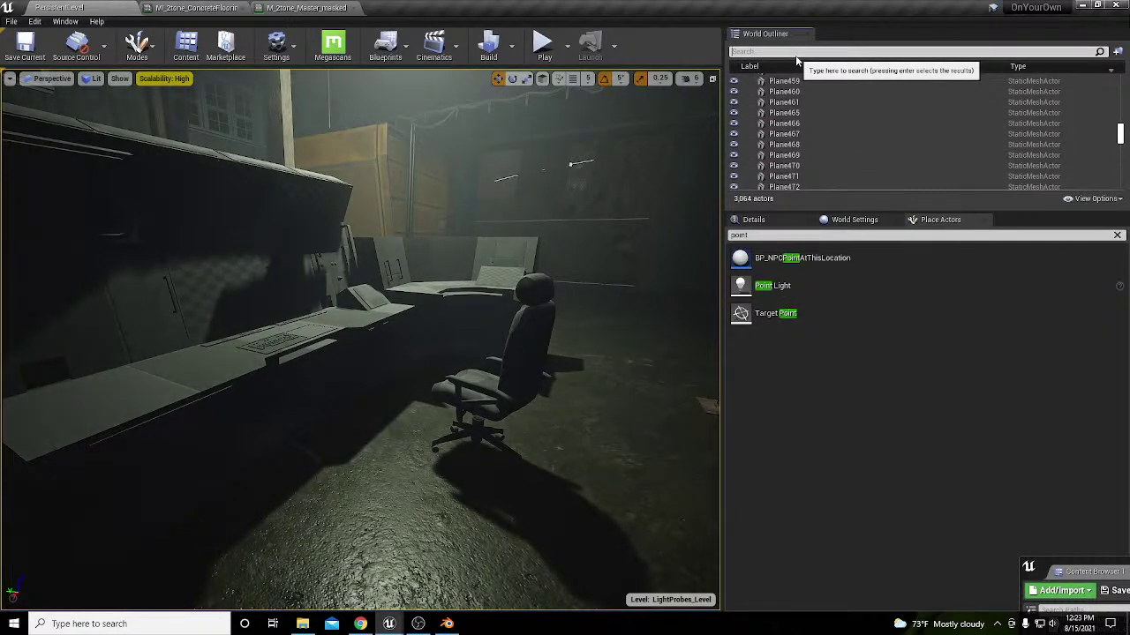
type("prob")
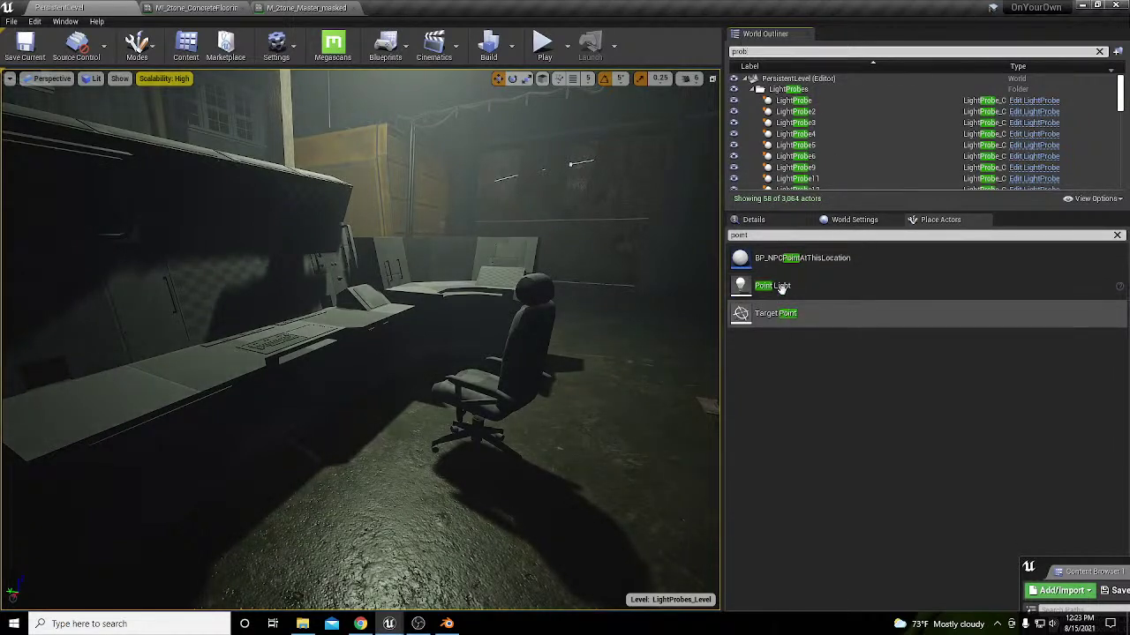
Step: Find the LightProbe actor among the placeable actors and place it on the floor between the console and the chair, accepting placement outside the level bounds
left_click(746, 235)
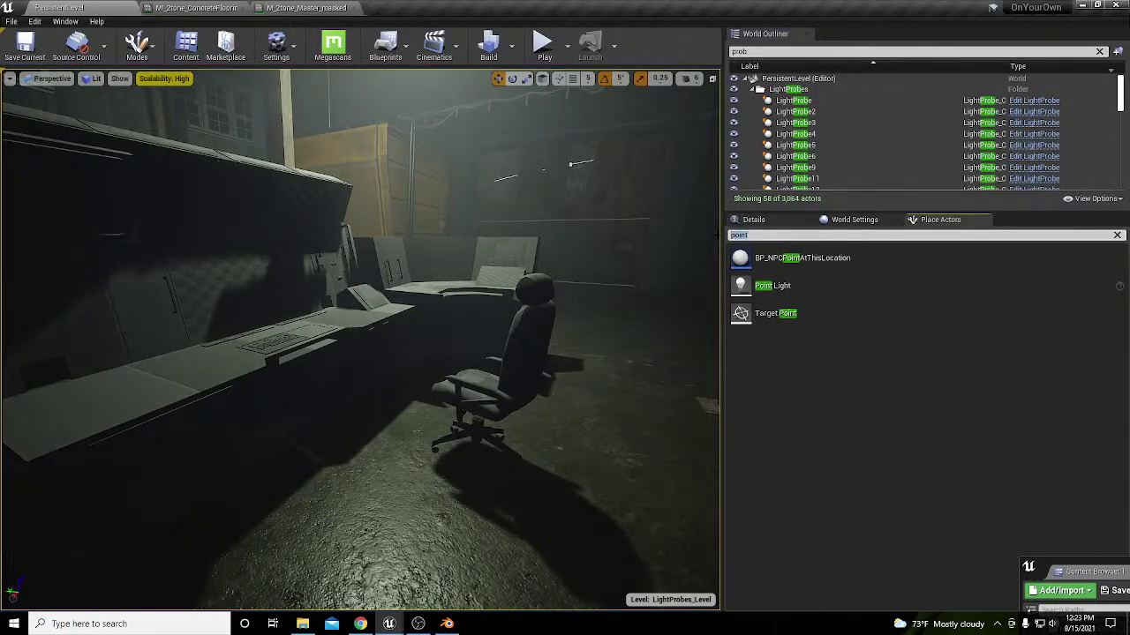
type("lg")
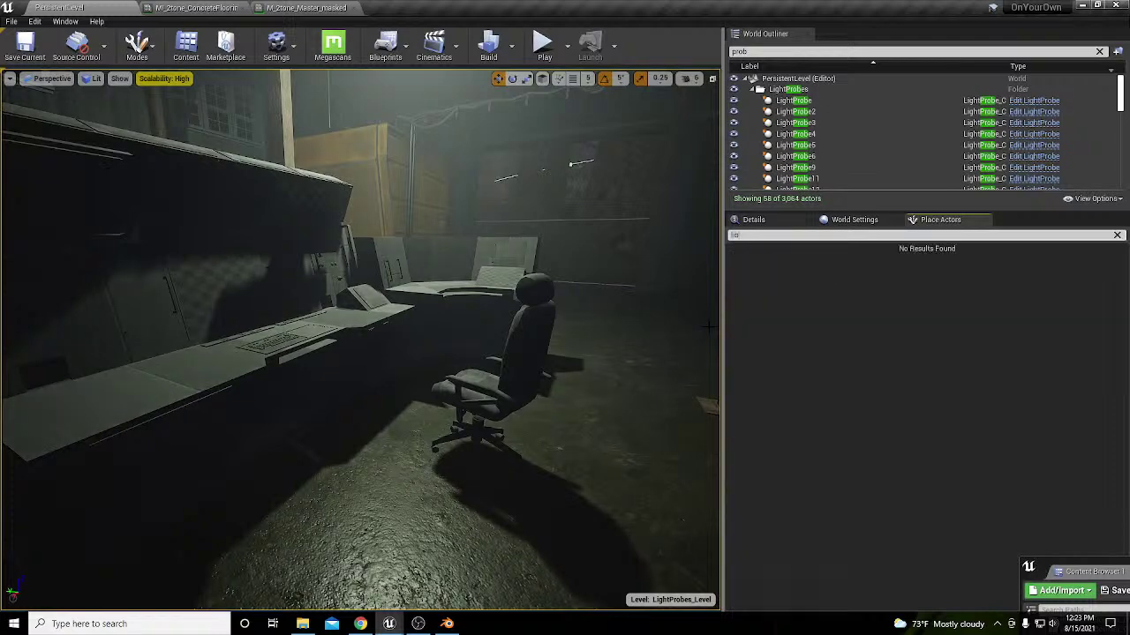
key("BackSpace")
key("BackSpace")
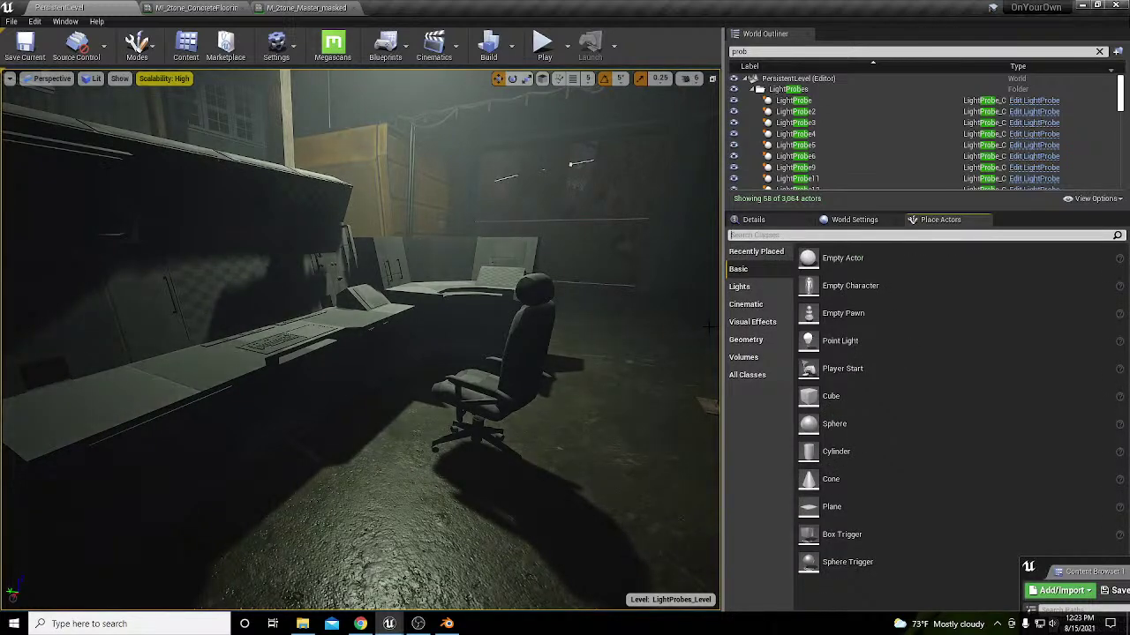
type("probe")
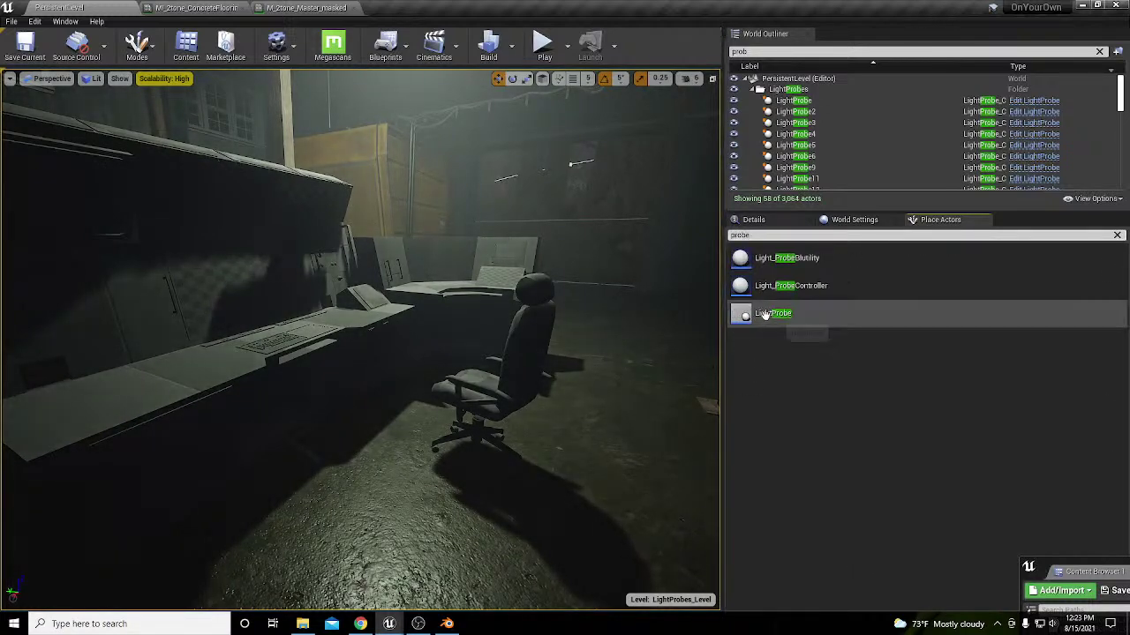
left_click_drag(764, 315, 386, 409)
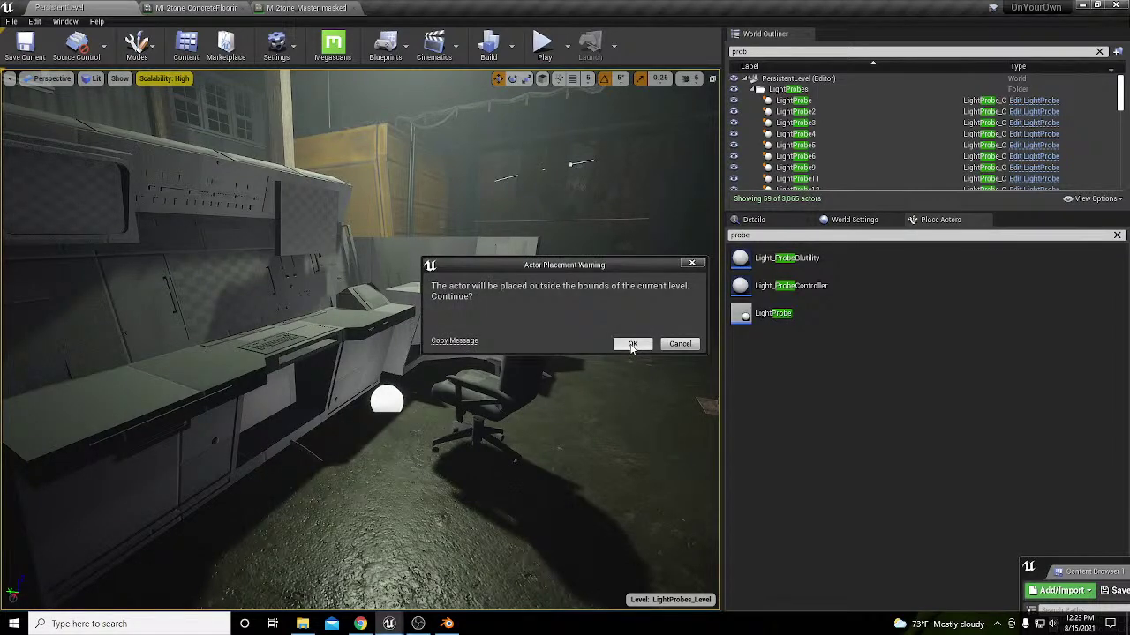
left_click(631, 344)
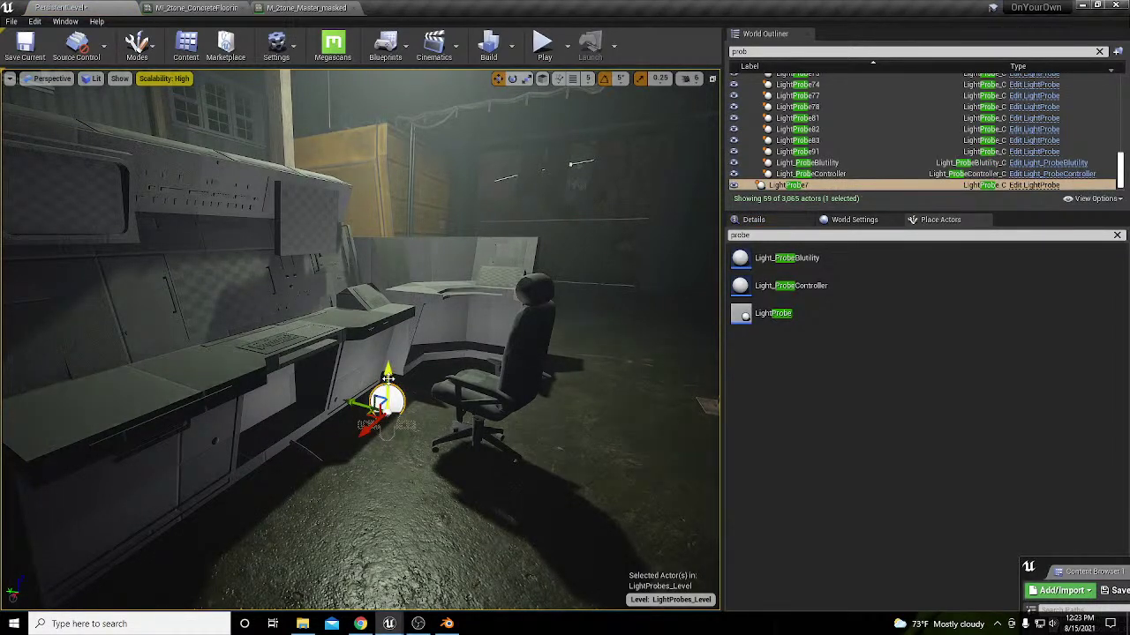
Step: Raise the light probe to just above the console desk, checking the scene in the Light Complexity view mode
left_click_drag(388, 379, 390, 196)
right_click_drag(439, 362, 415, 380)
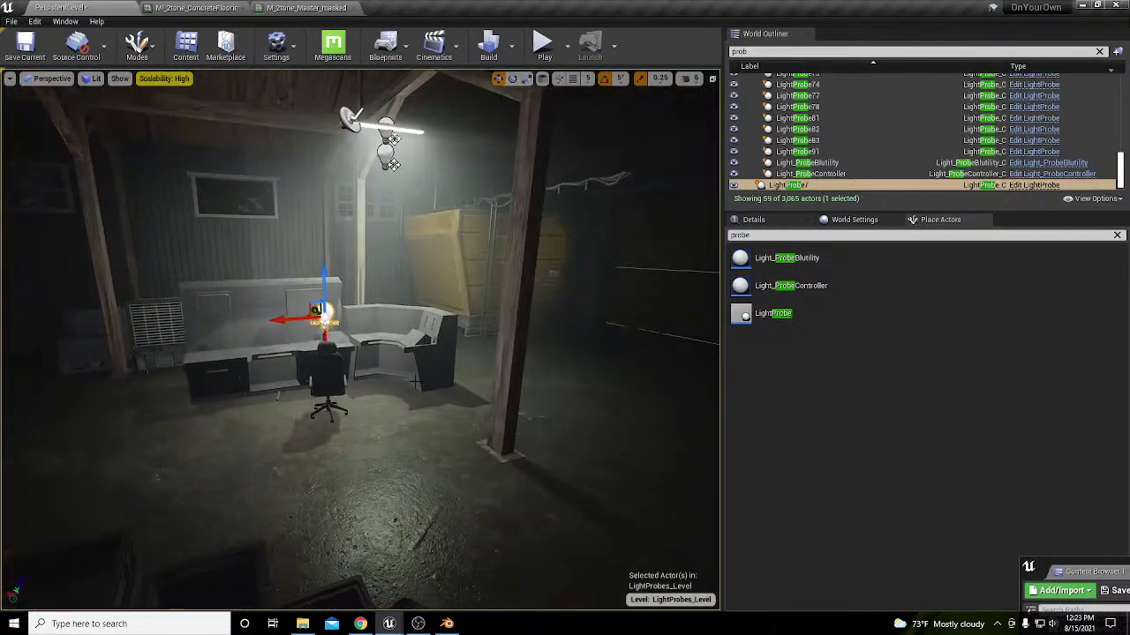
key("alt+7")
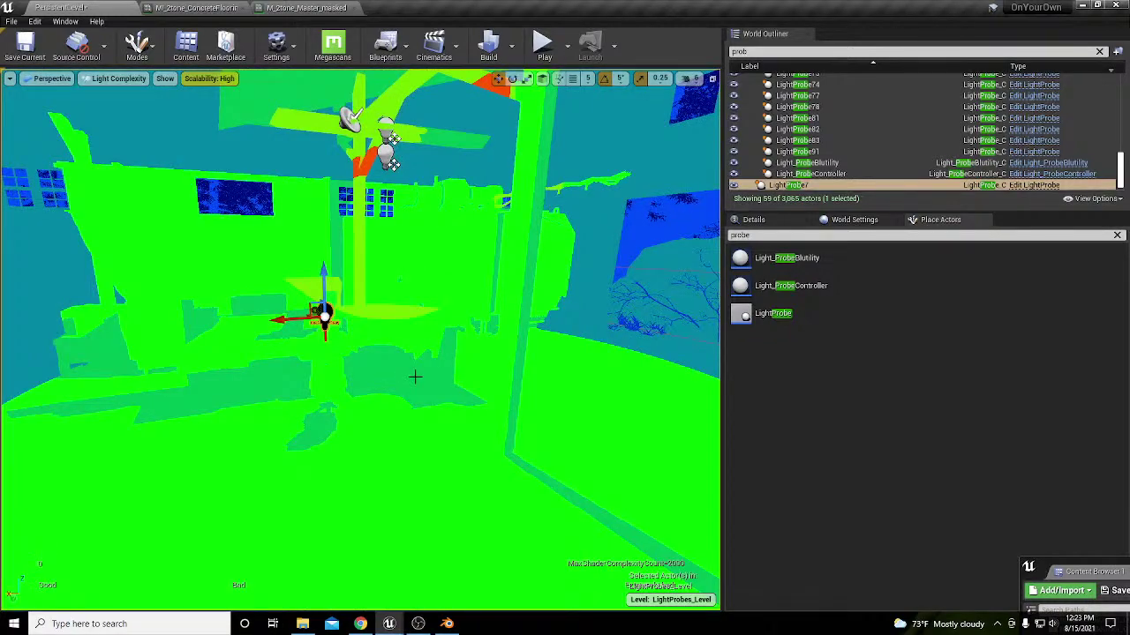
key("alt+4")
right_click_drag(415, 377, 364, 319)
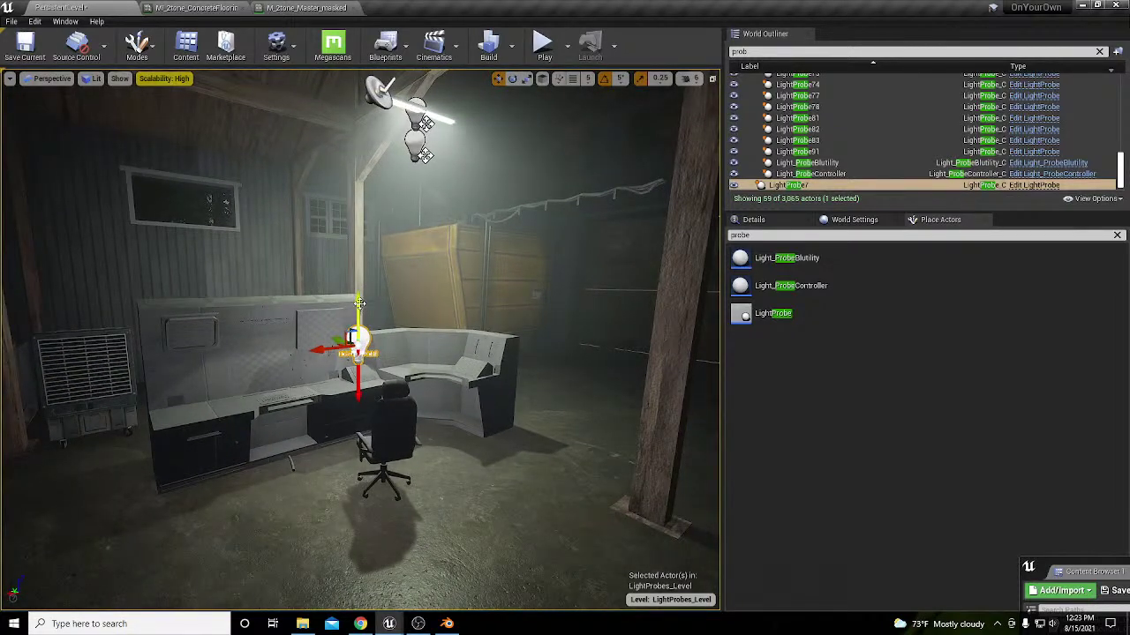
left_click_drag(366, 293, 368, 339)
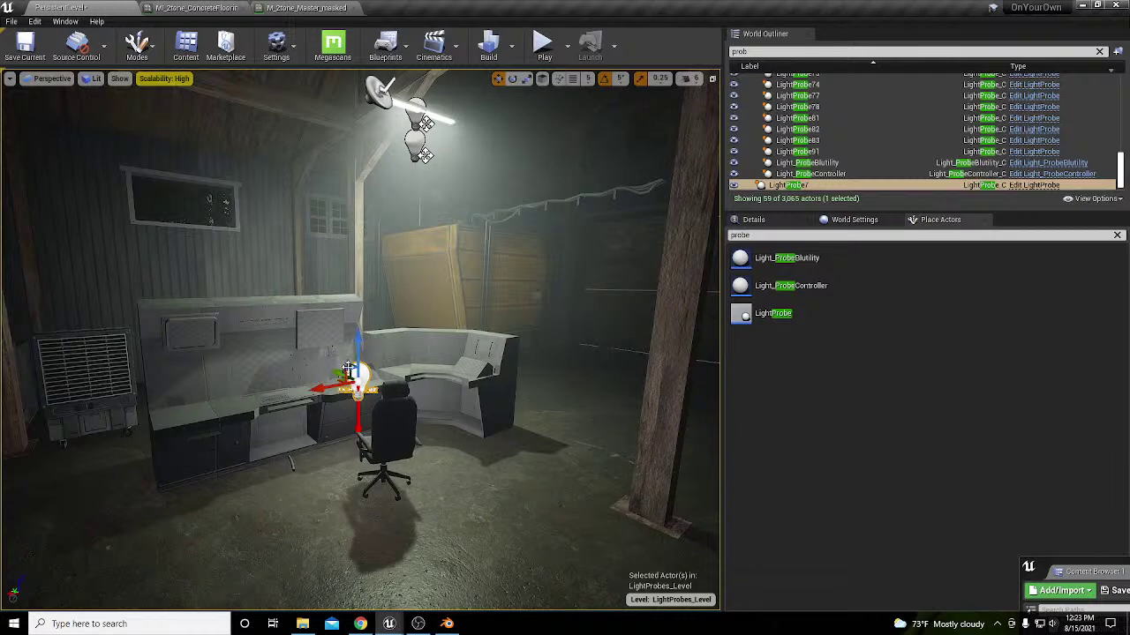
Step: Set the light probe's Light Brightness to 0.2
left_click(785, 220)
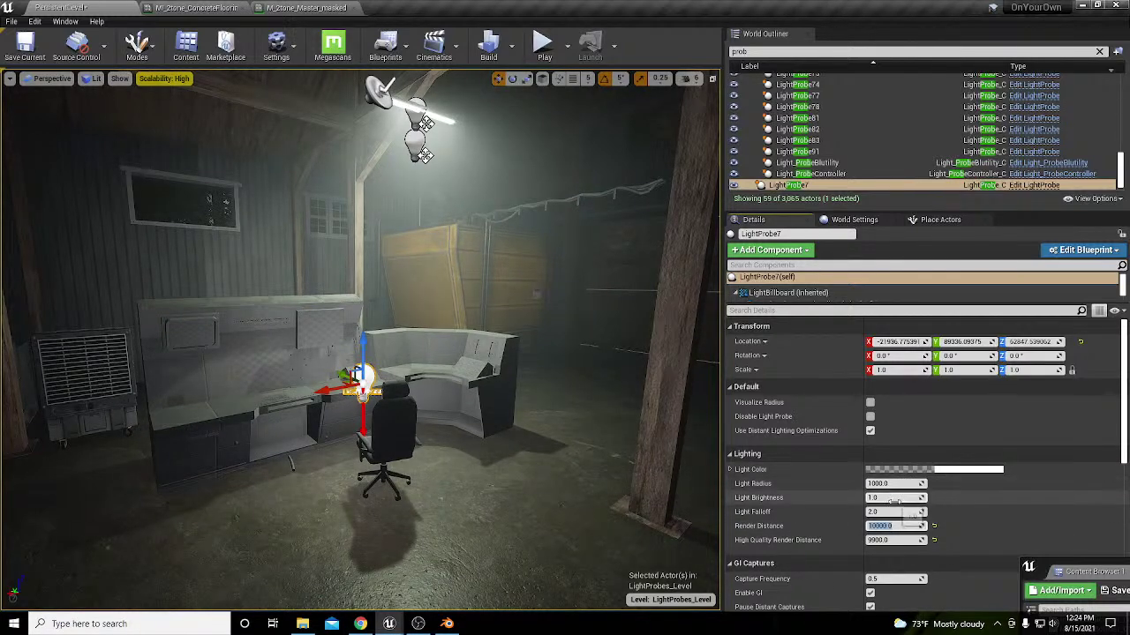
type("0")
key("Return")
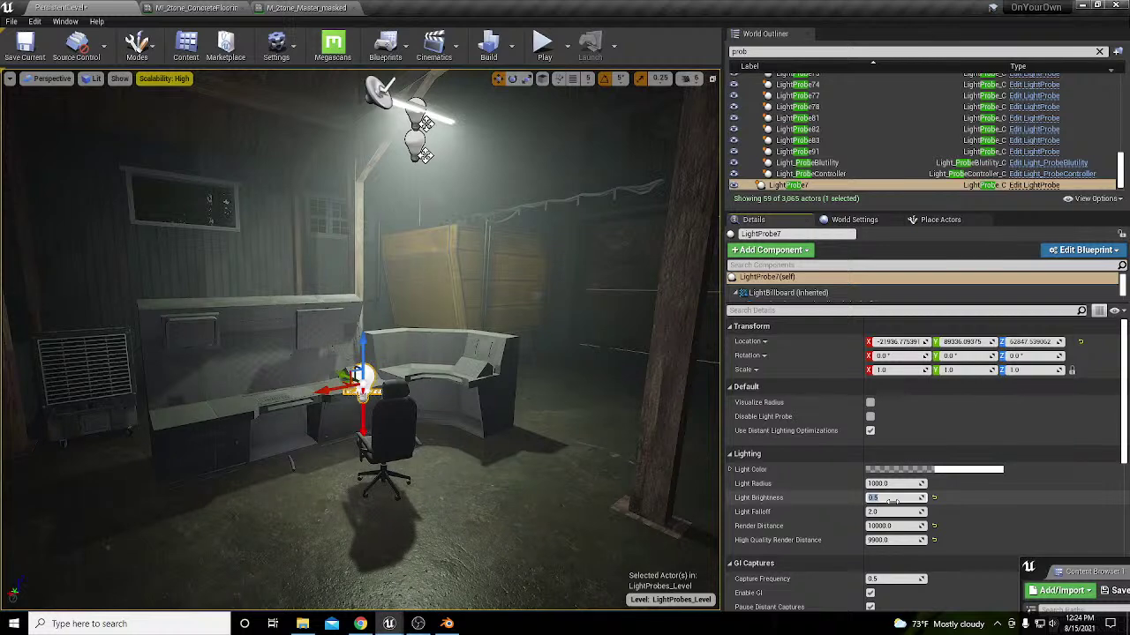
type("0.2")
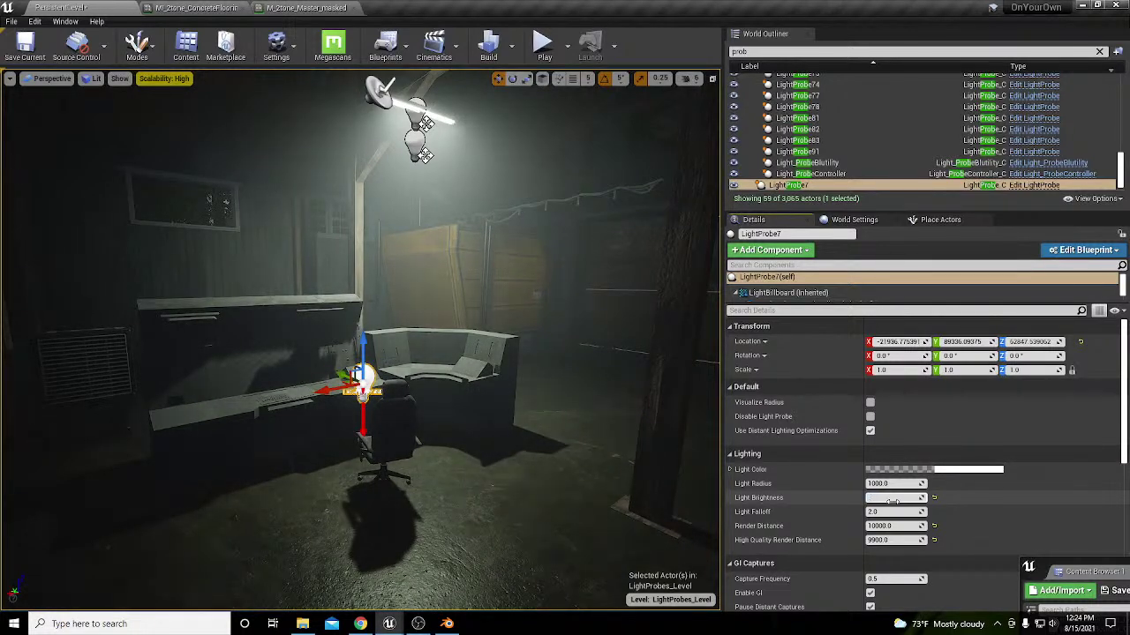
key("Return")
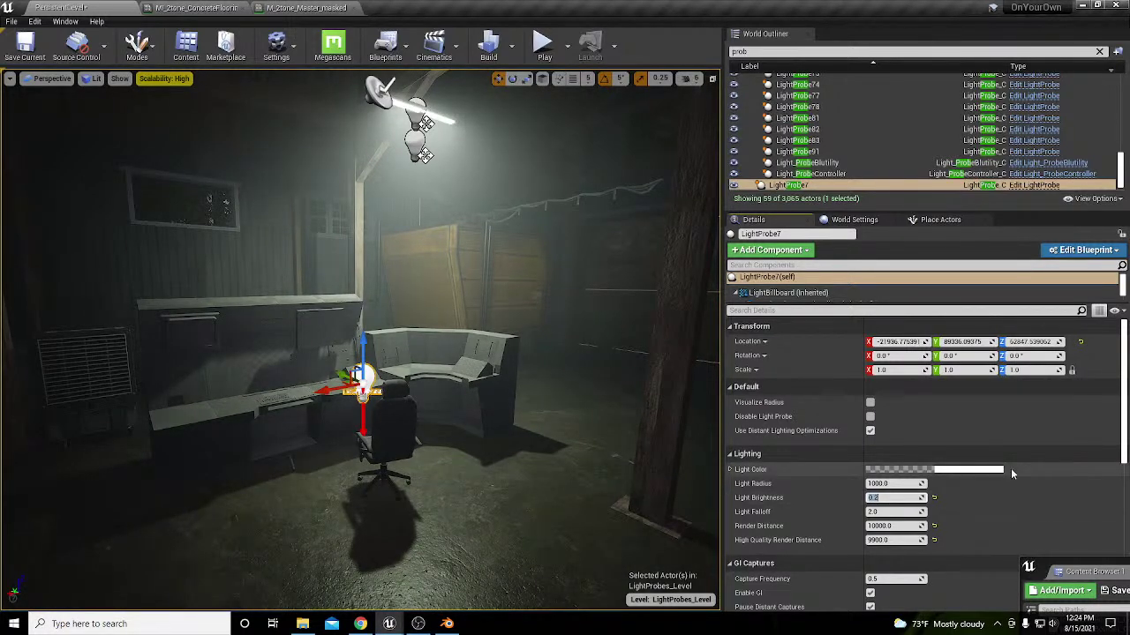
Step: Set the light probe's Light Color to a pale green with hue about 103, saturation 0.18 and value 1.0
left_click(973, 476)
left_click(780, 410)
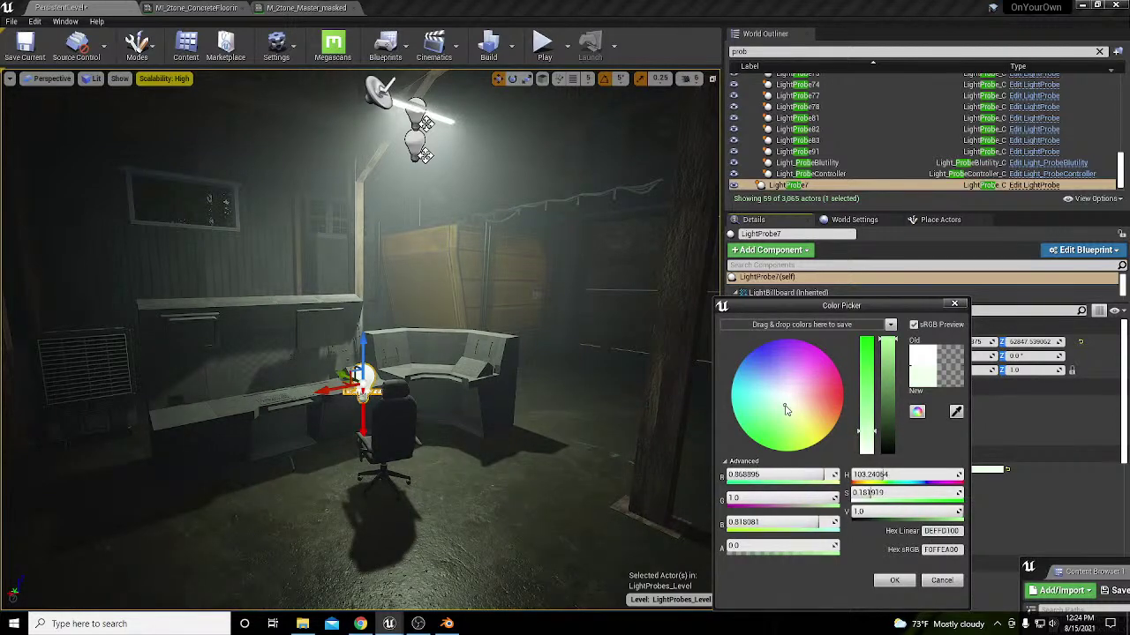
left_click(891, 581)
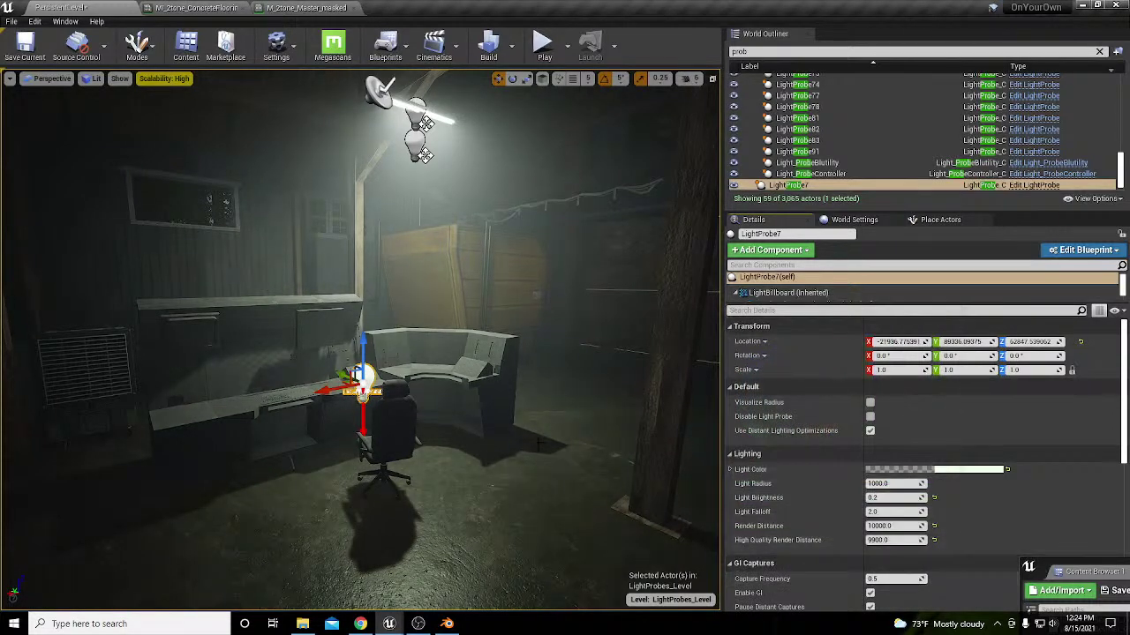
Step: Rotate the neon light above the console to -90 degrees about the Z axis
right_click_drag(445, 408, 467, 389)
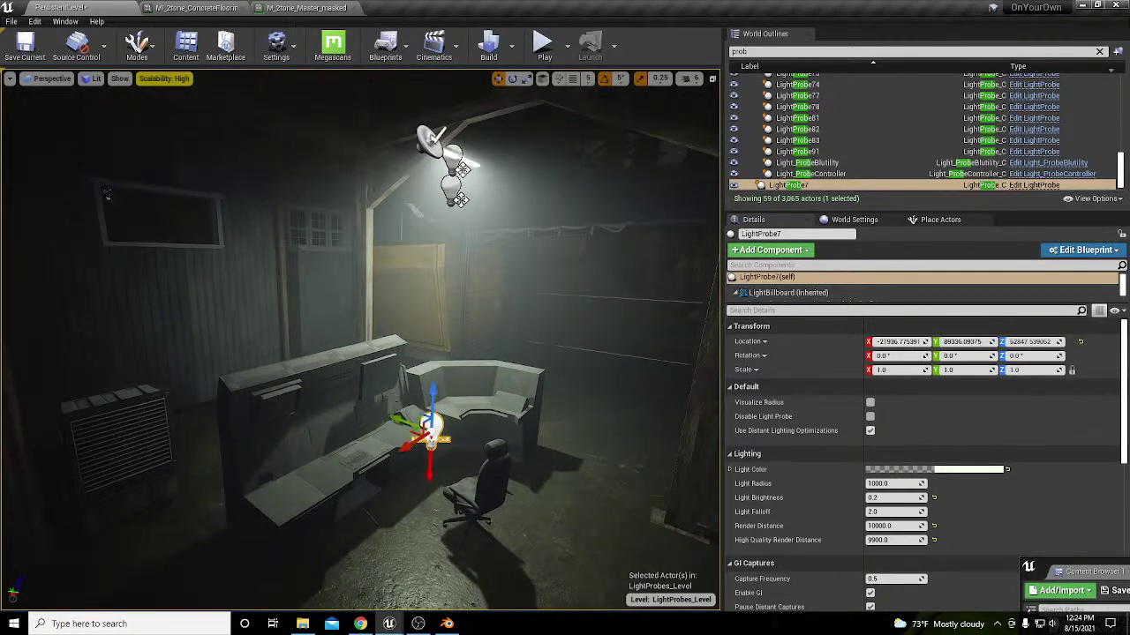
left_click(452, 159)
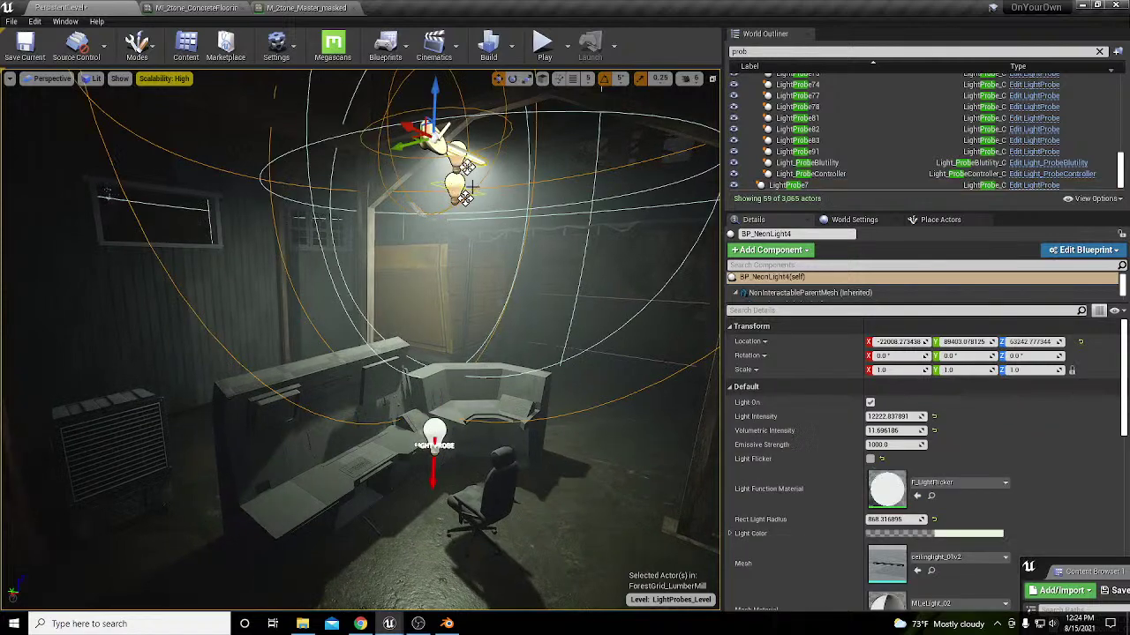
right_click_drag(452, 159, 410, 147)
key("e")
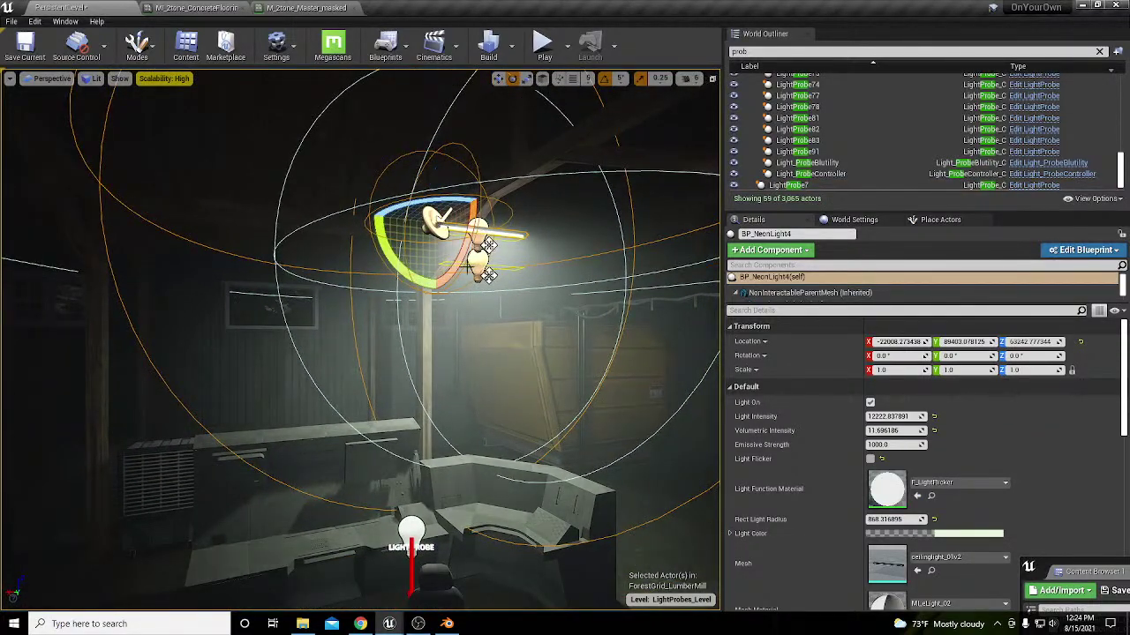
mouse_move(458, 268)
left_mouse_down()
mouse_move(512, 250)
mouse_move(458, 267)
left_mouse_up()
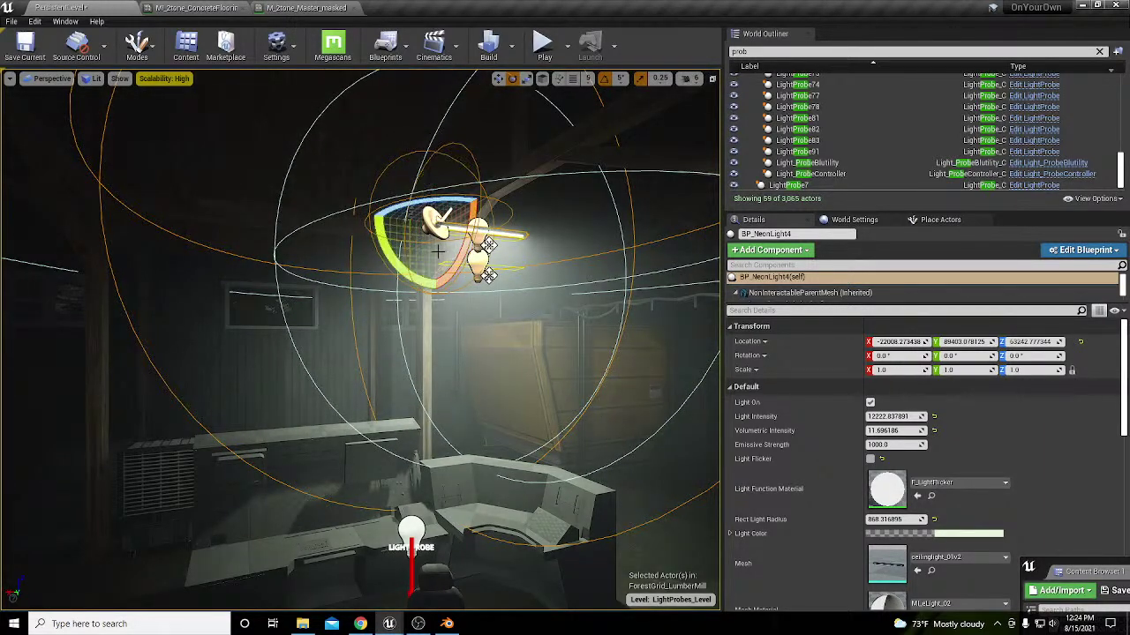
left_click_drag(402, 210, 484, 197)
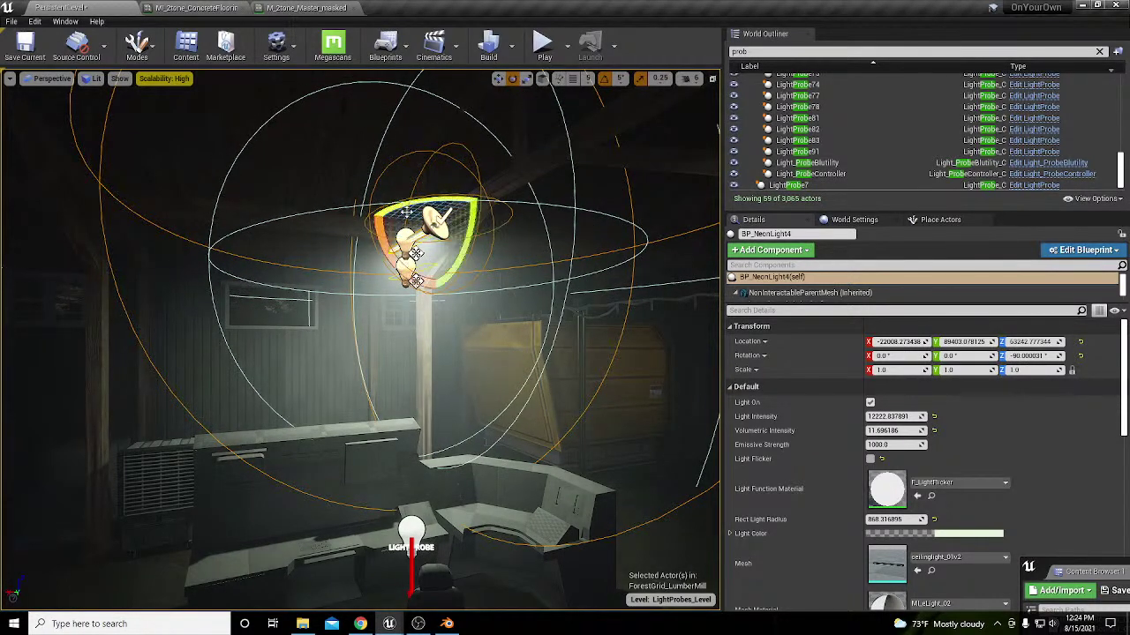
Step: Move the neon light up and along the roof so it sits centred under the diagonal wooden beam
left_click_drag(424, 218, 481, 191, "shift")
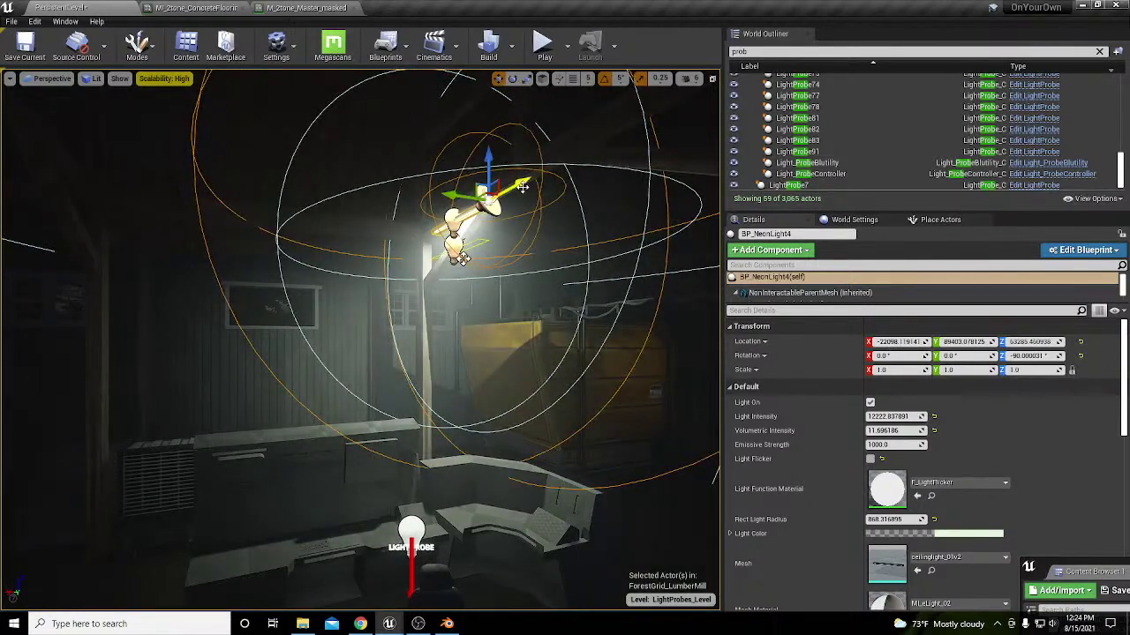
left_click_drag(523, 187, 633, 141)
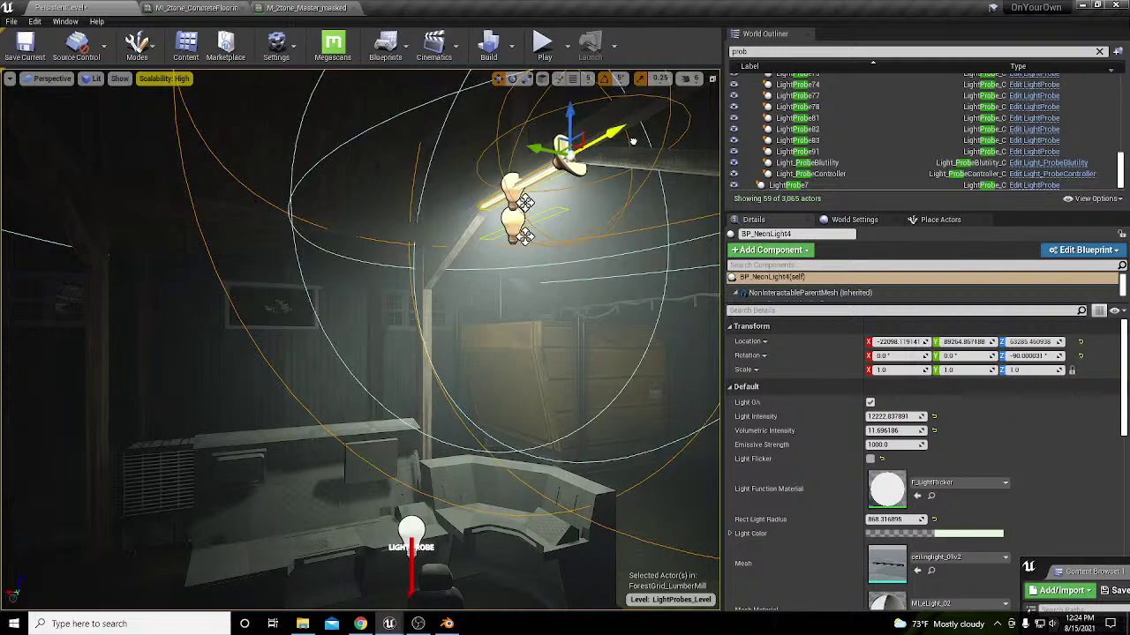
key("f")
key("w")
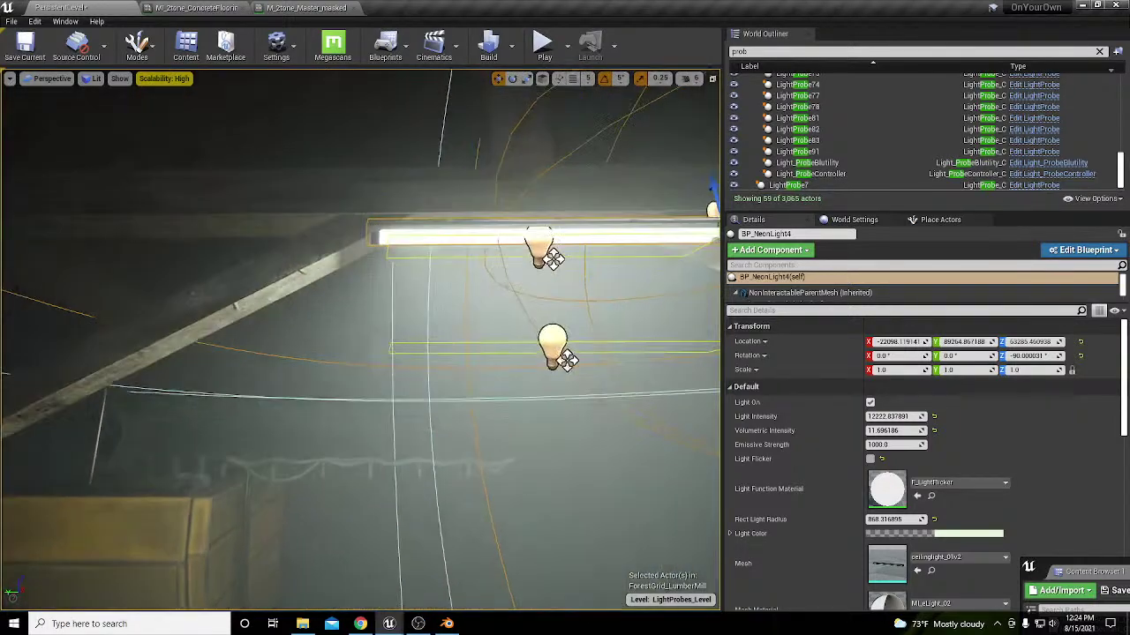
key("d")
key("d")
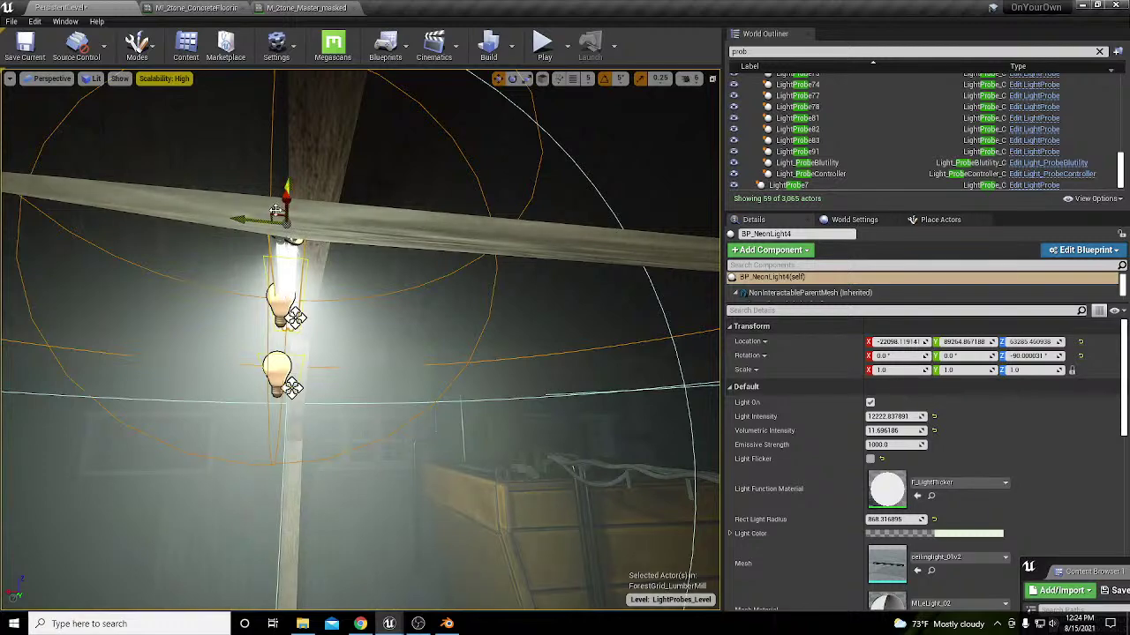
left_click_drag(280, 216, 301, 228)
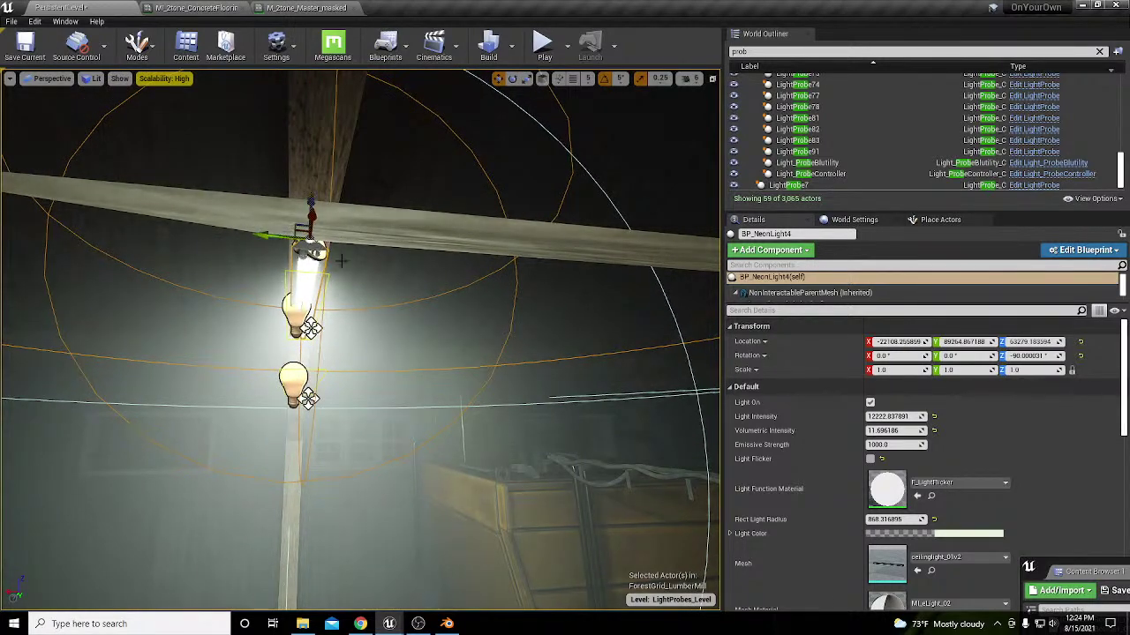
Step: Duplicate the neon light and place the copy under the neighbouring roof beam, at X about -21549
right_click_drag(337, 248, 274, 304)
key("s")
right_click_drag(337, 248, 394, 173)
key("s")
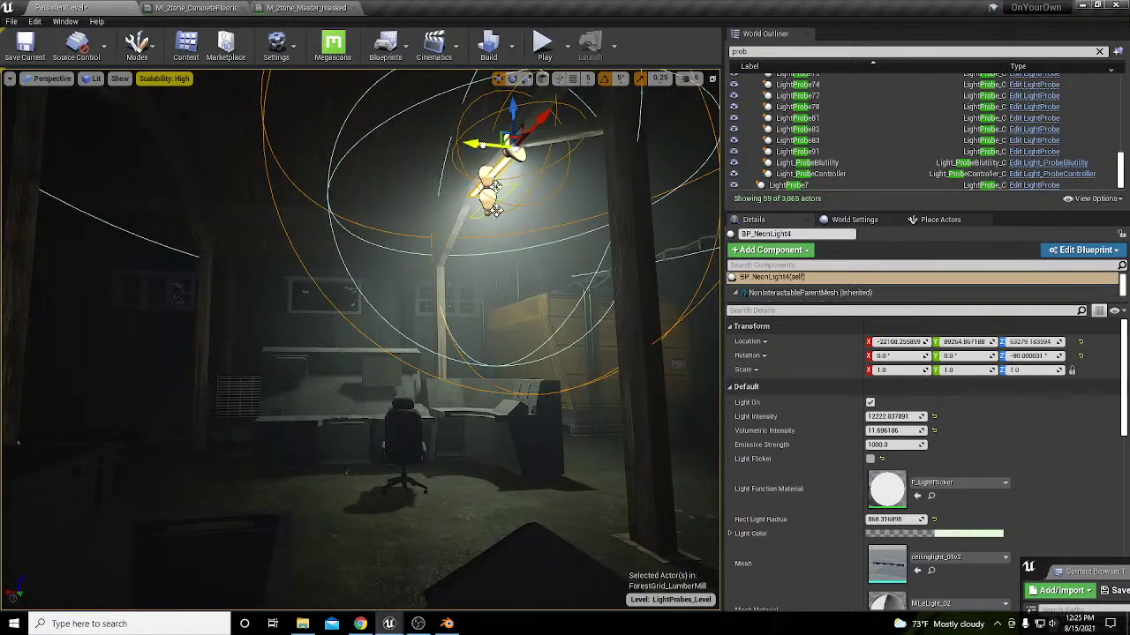
left_click_drag(477, 143, 115, 111, "alt")
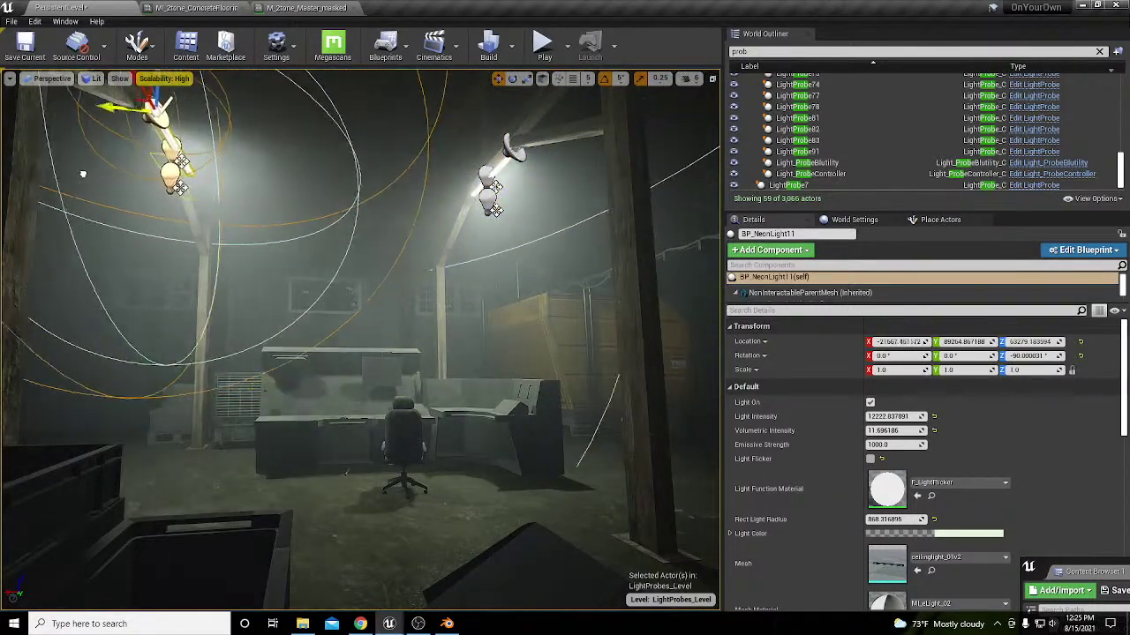
left_click_drag(51, 174, 75, 174, "alt")
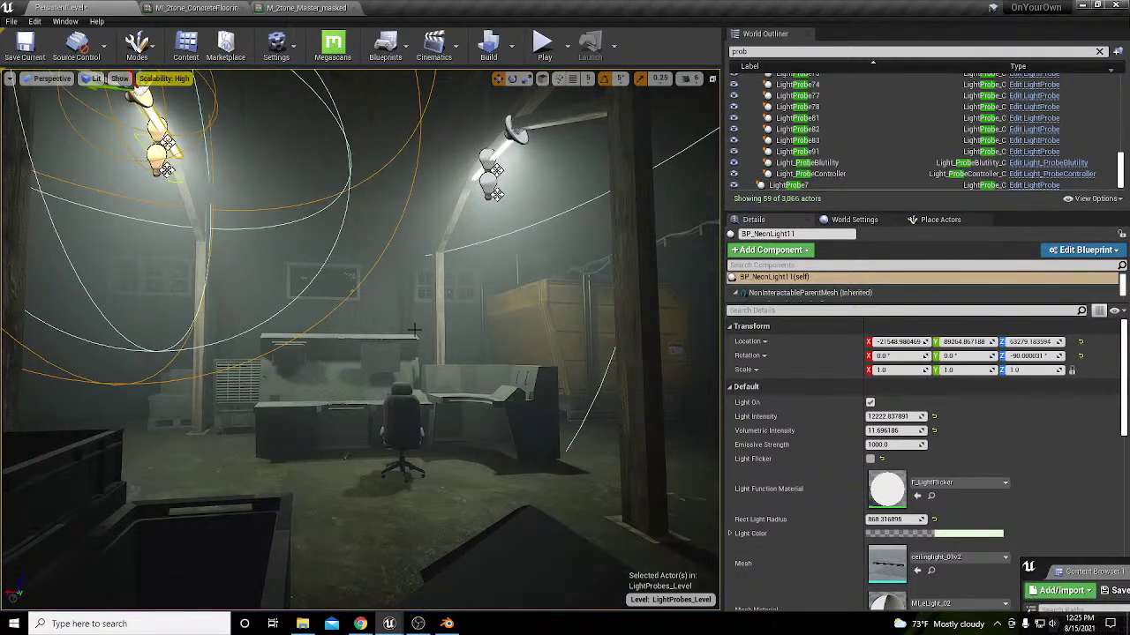
Step: Examine the warehouse with both neon lights in the Light Complexity view mode and again in Lit mode
key("alt+7")
right_click_drag(414, 330, 315, 371)
key("s")
key("w")
key("alt+4")
key("s")
key("w")
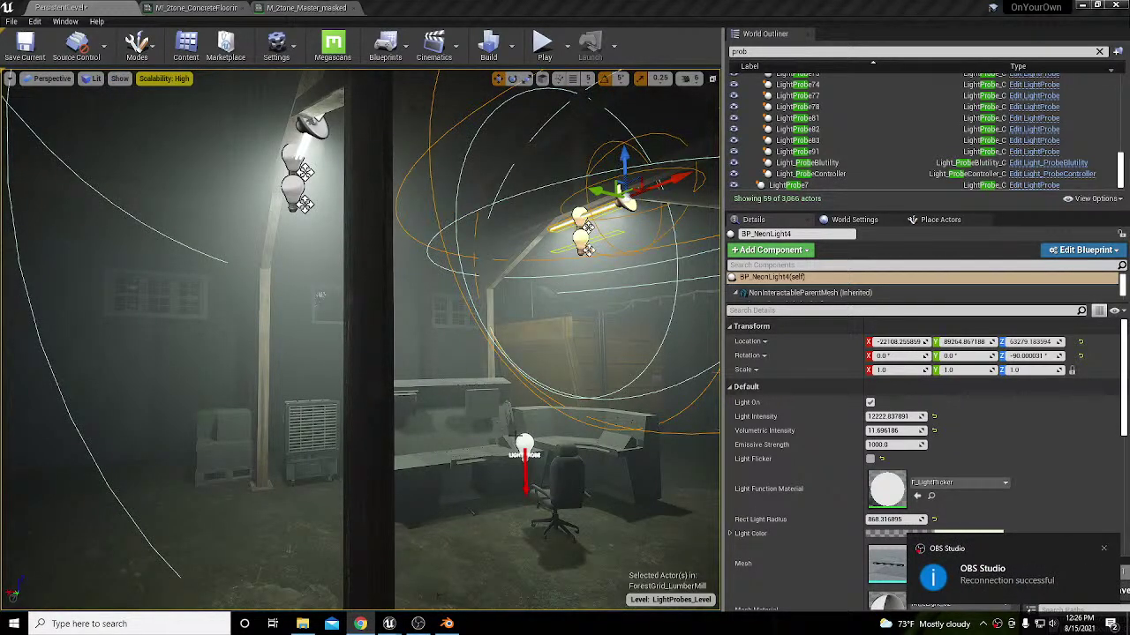
Step: Set the Volumetric Intensity of the neon light above the console to 5.0
right_click_drag(504, 421, 501, 438)
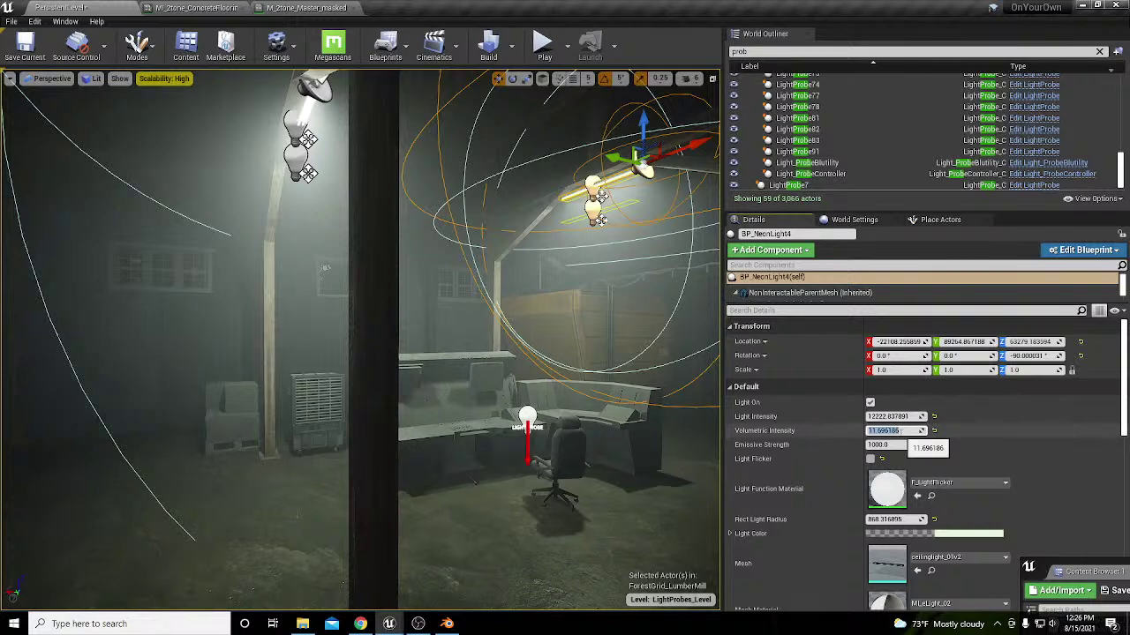
left_click(893, 431)
type("5.0")
key("Return")
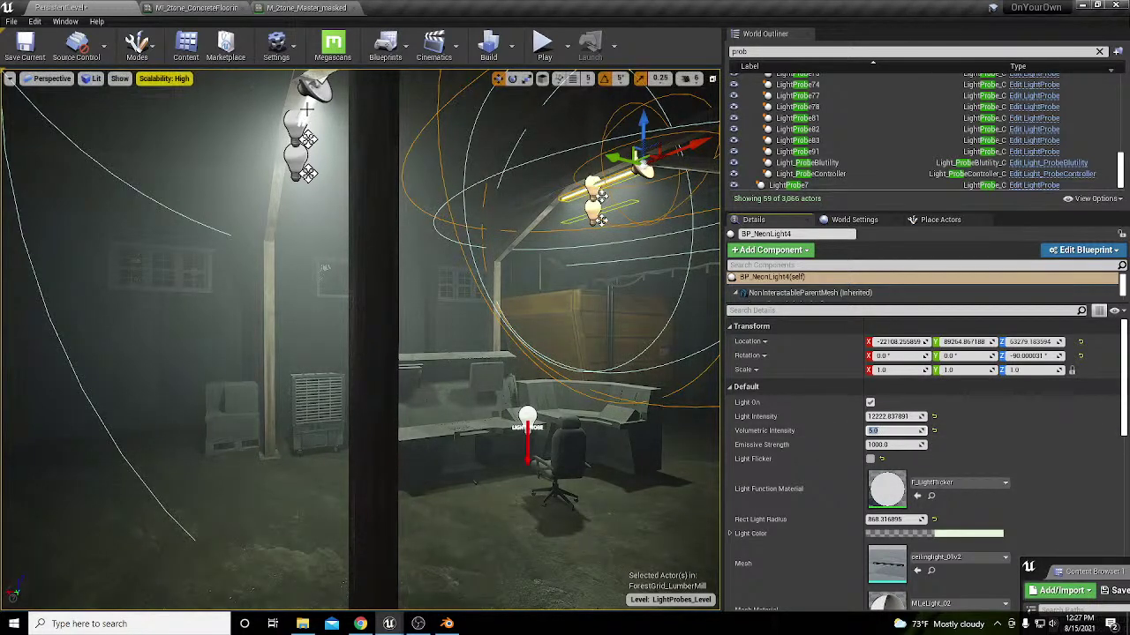
Step: Set the Volumetric Intensity of the duplicated neon light under the neighbouring roof beam to 5.0 and preview it without editor overlays
left_click(311, 93)
left_click(893, 431)
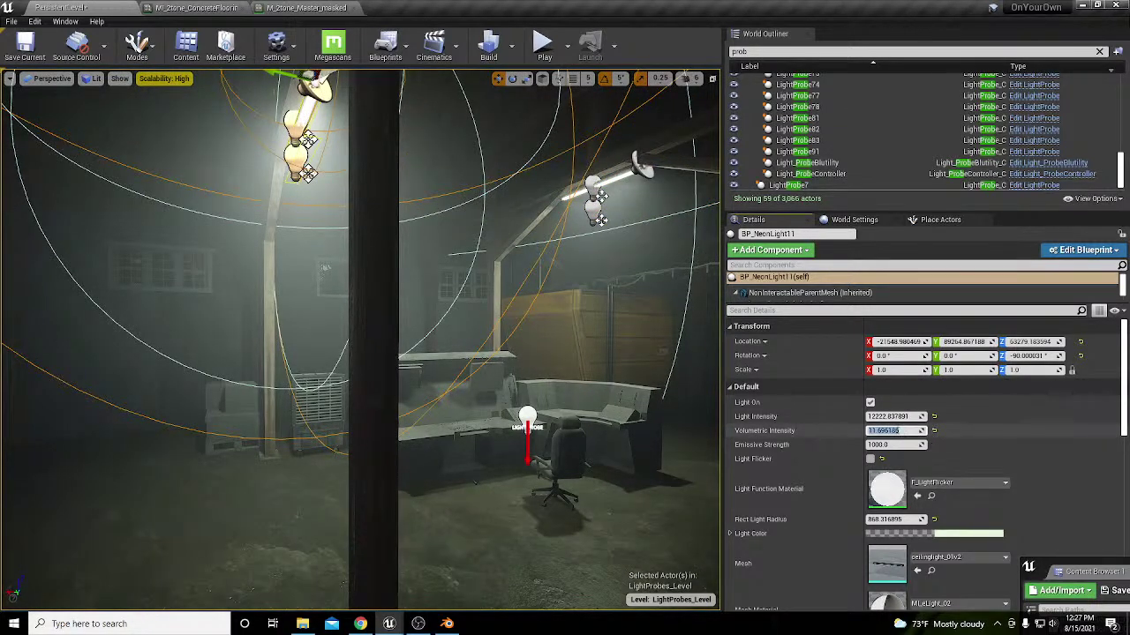
type("5.0")
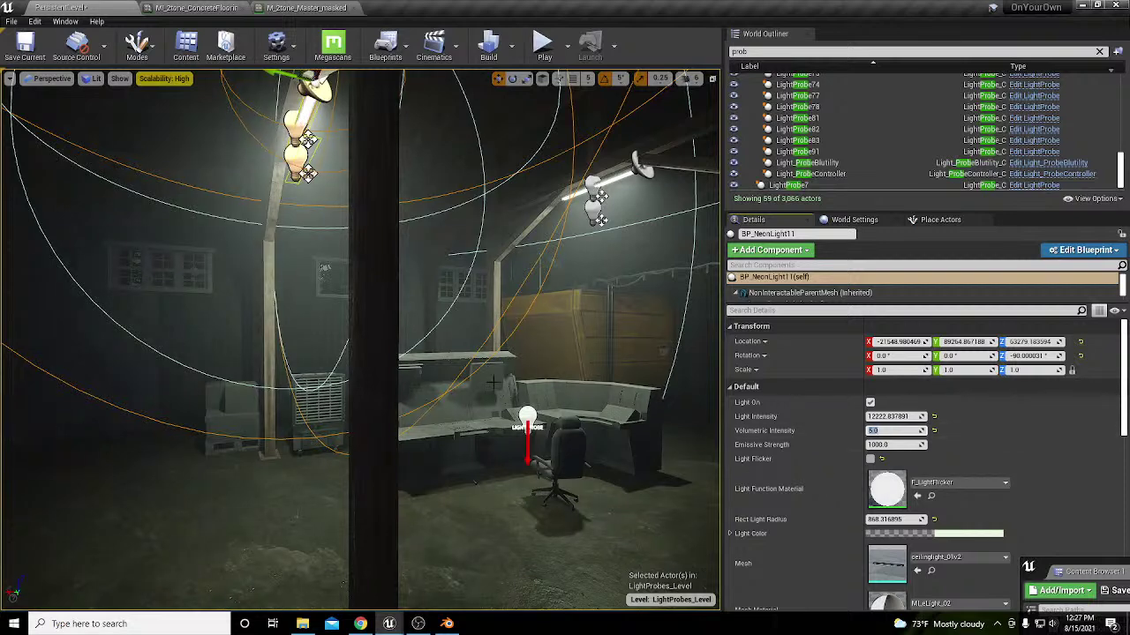
right_click_drag(487, 376, 521, 376)
key("g")
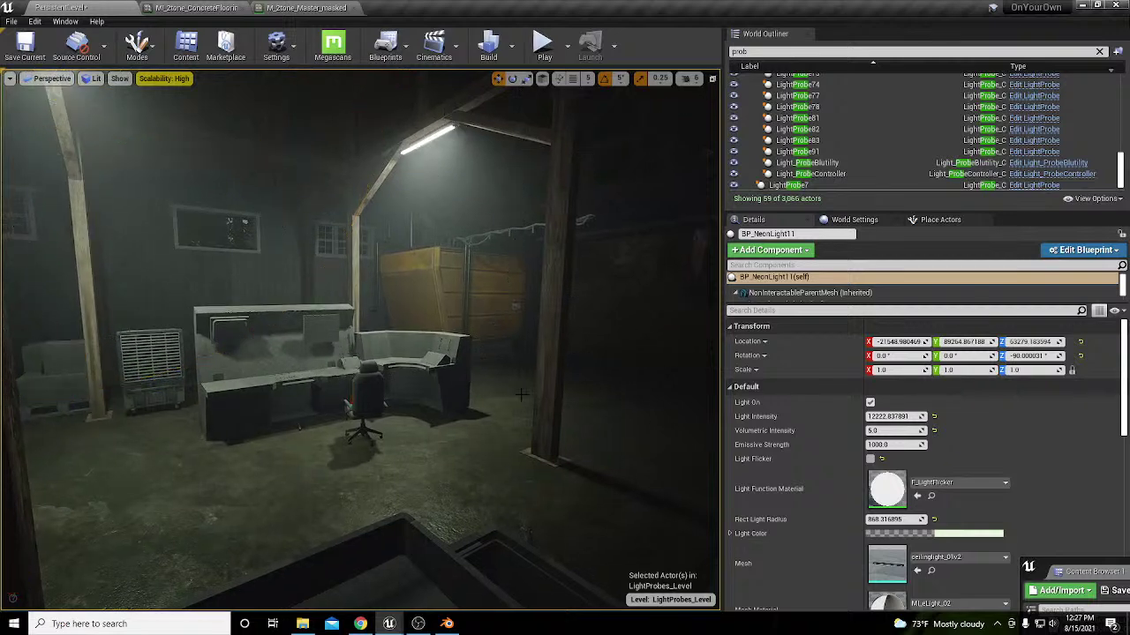
Step: Select the neon light above the console, review its light settings and open its blueprint for editing
left_click(432, 137)
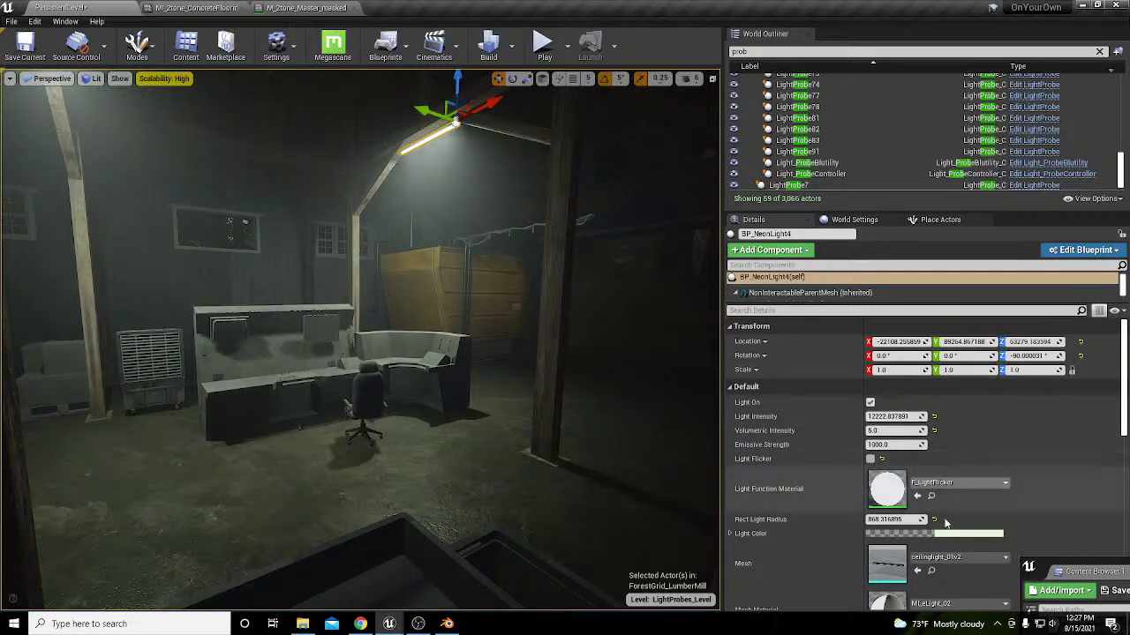
scroll(951, 522, "down", 3)
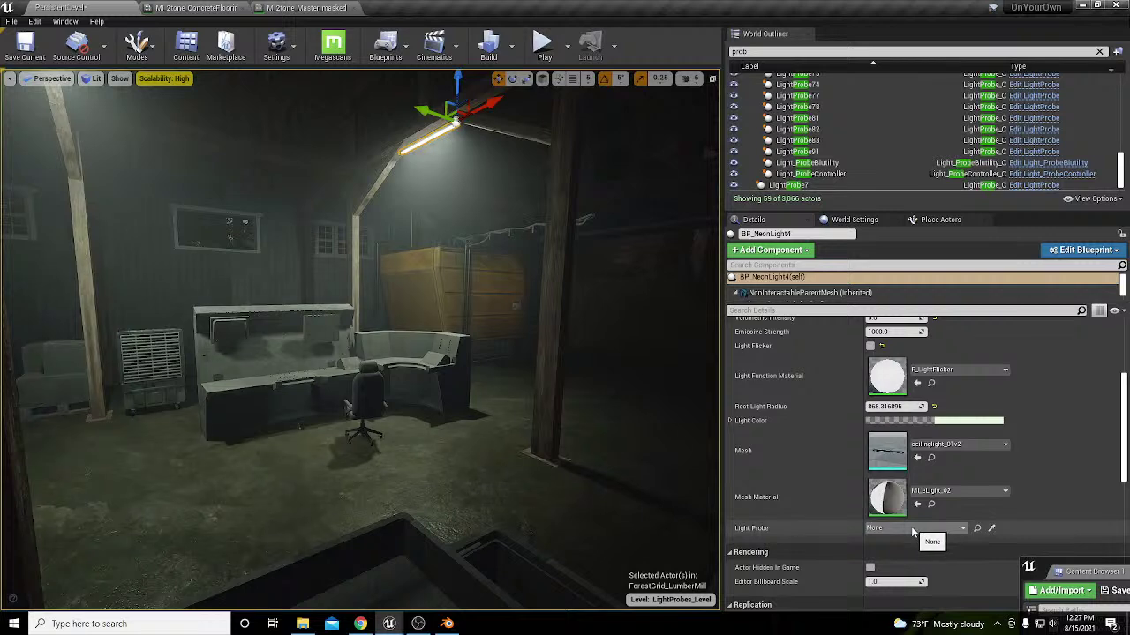
right_click_drag(481, 400, 467, 383)
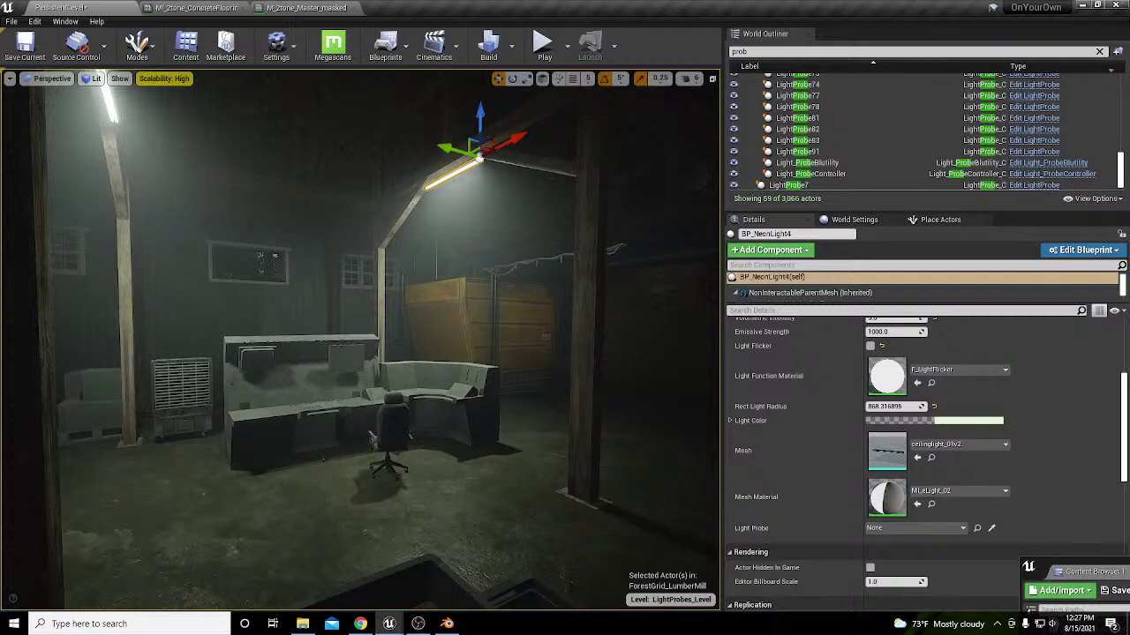
scroll(974, 457, "up", 3)
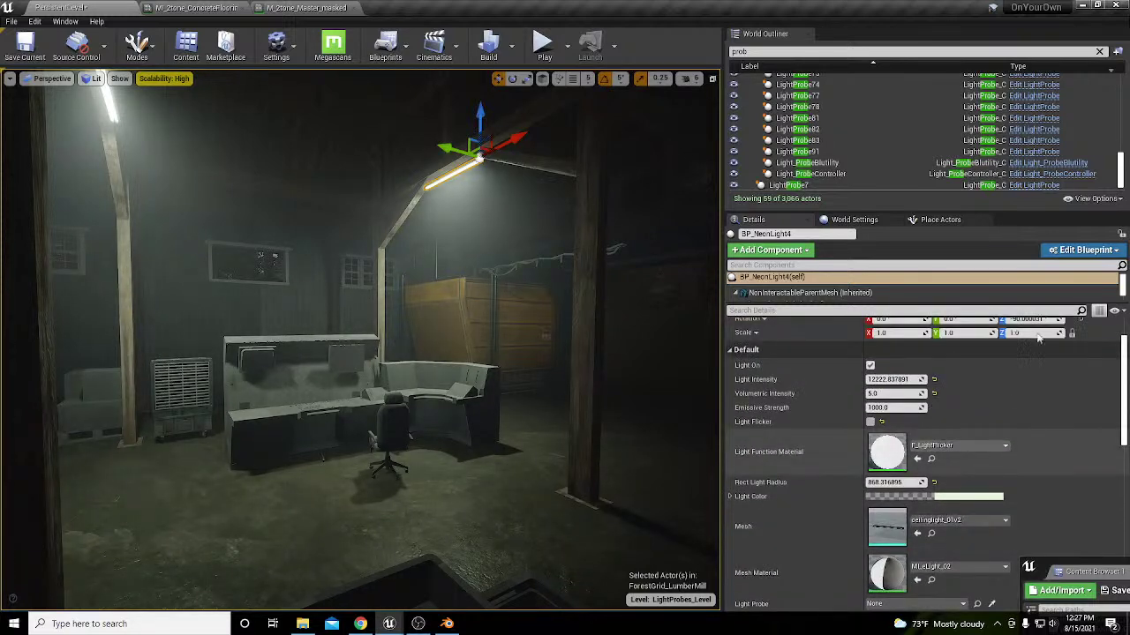
left_click(1086, 250)
left_click(1019, 274)
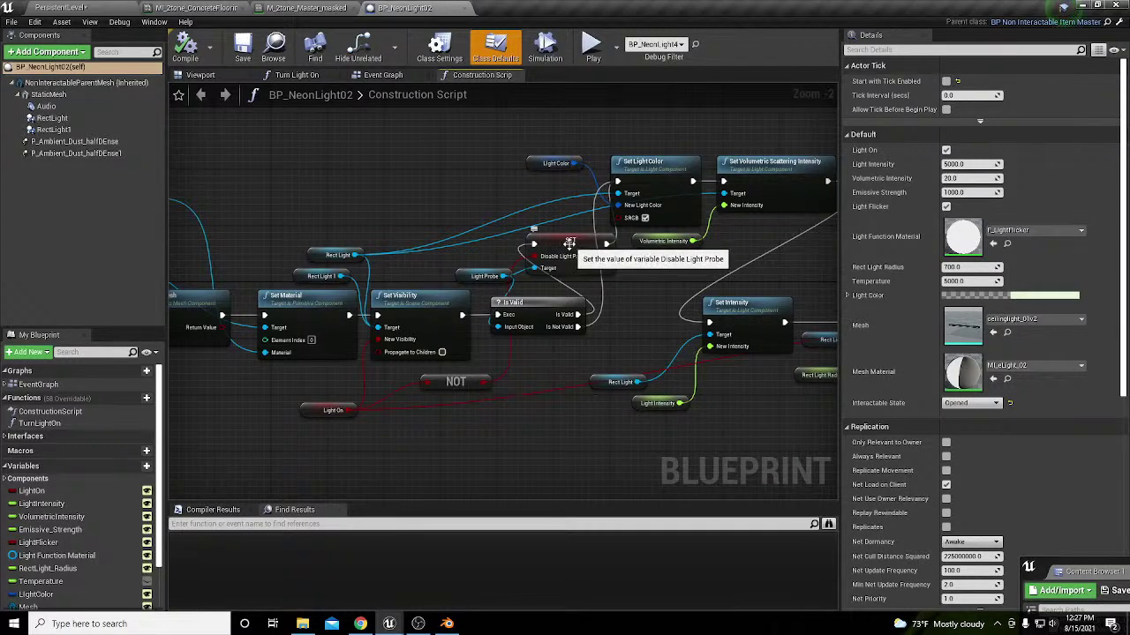
Step: Find the references to the LightFlicker variable and examine the nodes around its Branch in the construction script
right_click_drag(390, 203, 540, 205)
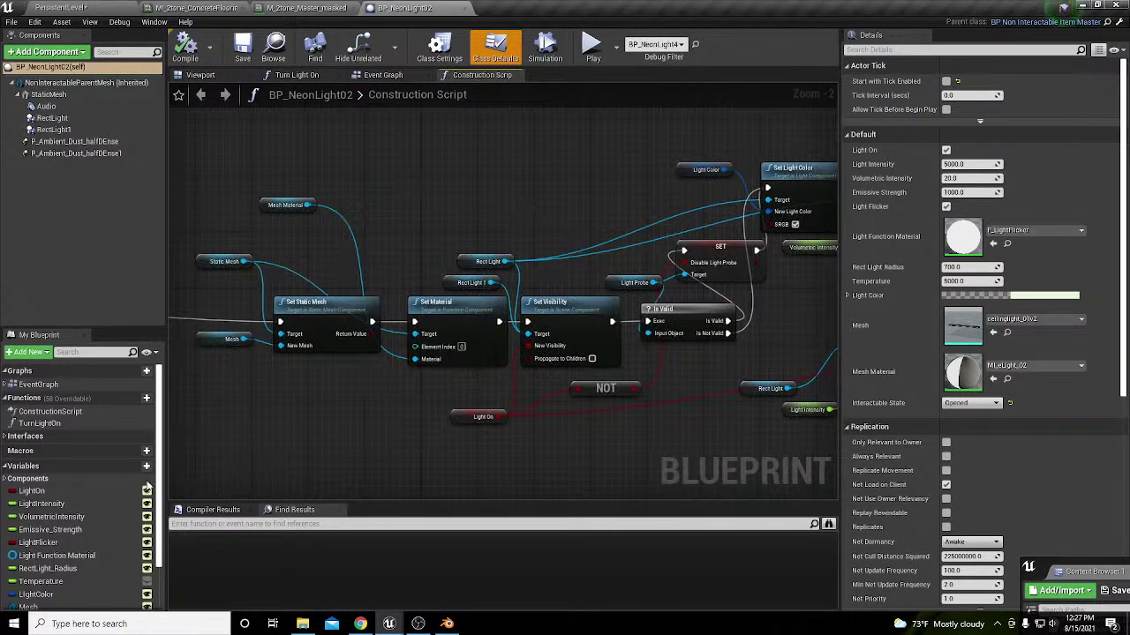
right_click(53, 542)
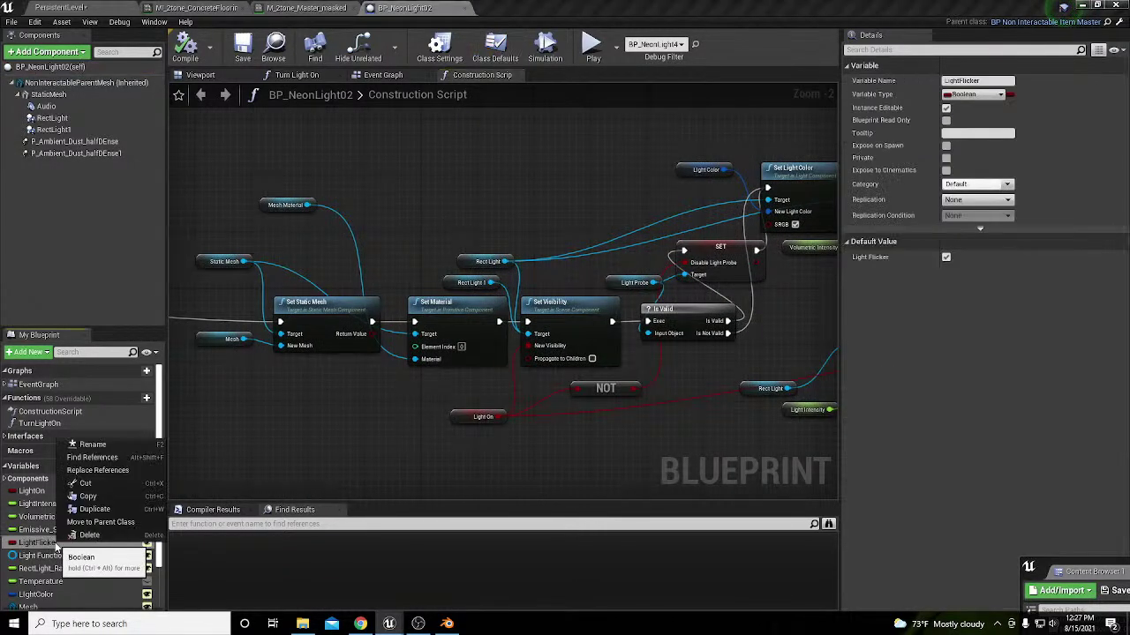
left_click(93, 457)
double_click(216, 547)
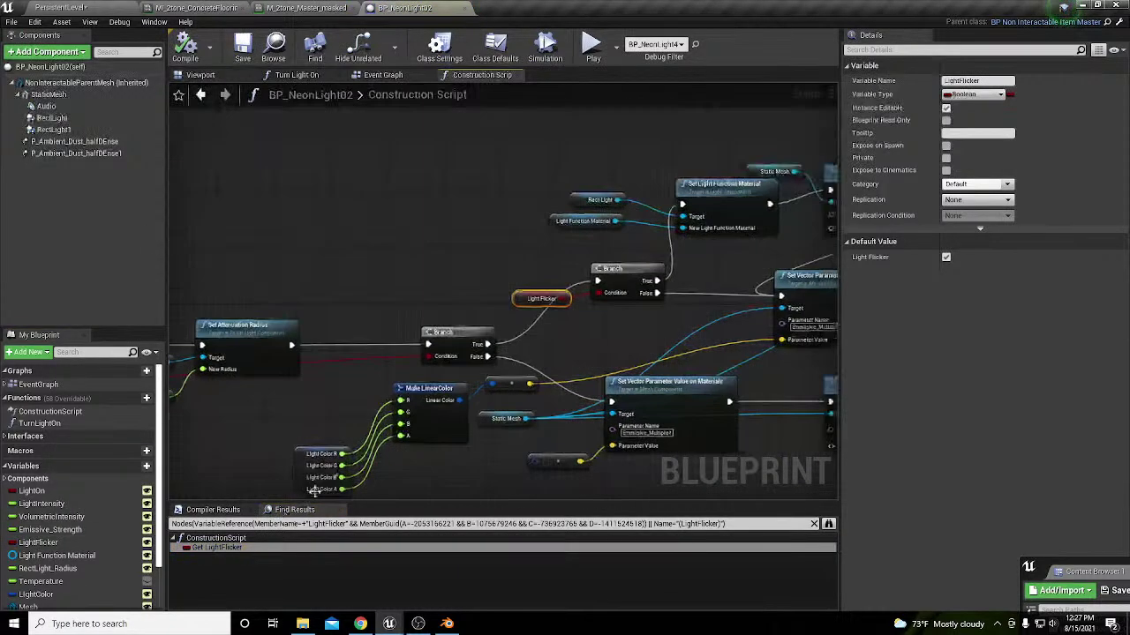
right_click_drag(622, 355, 428, 375)
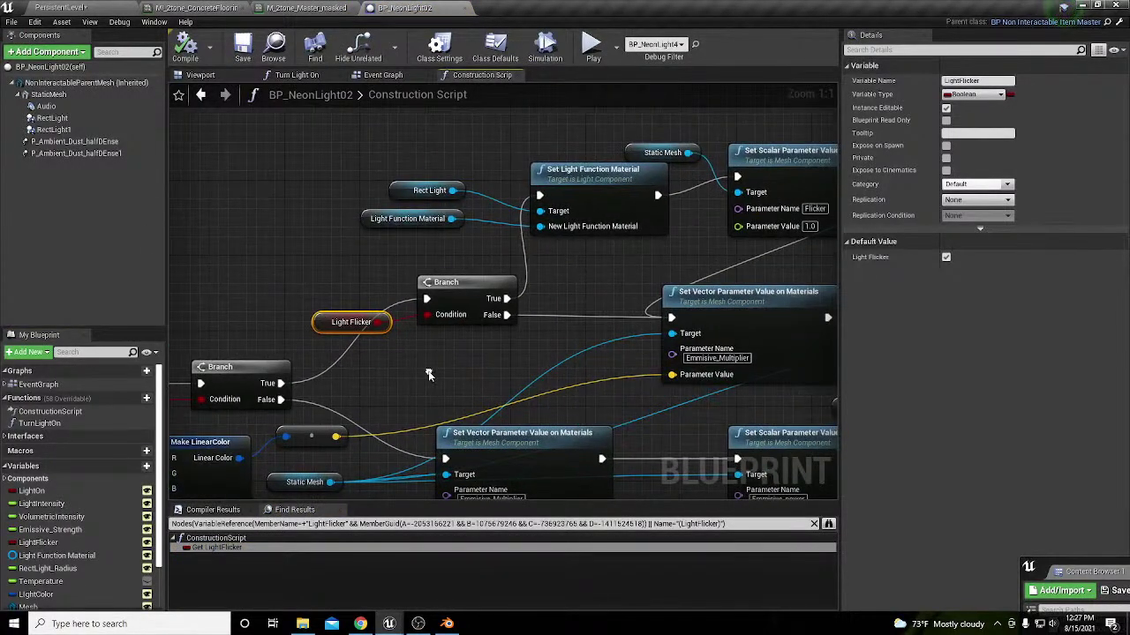
scroll(449, 345, "down", 1)
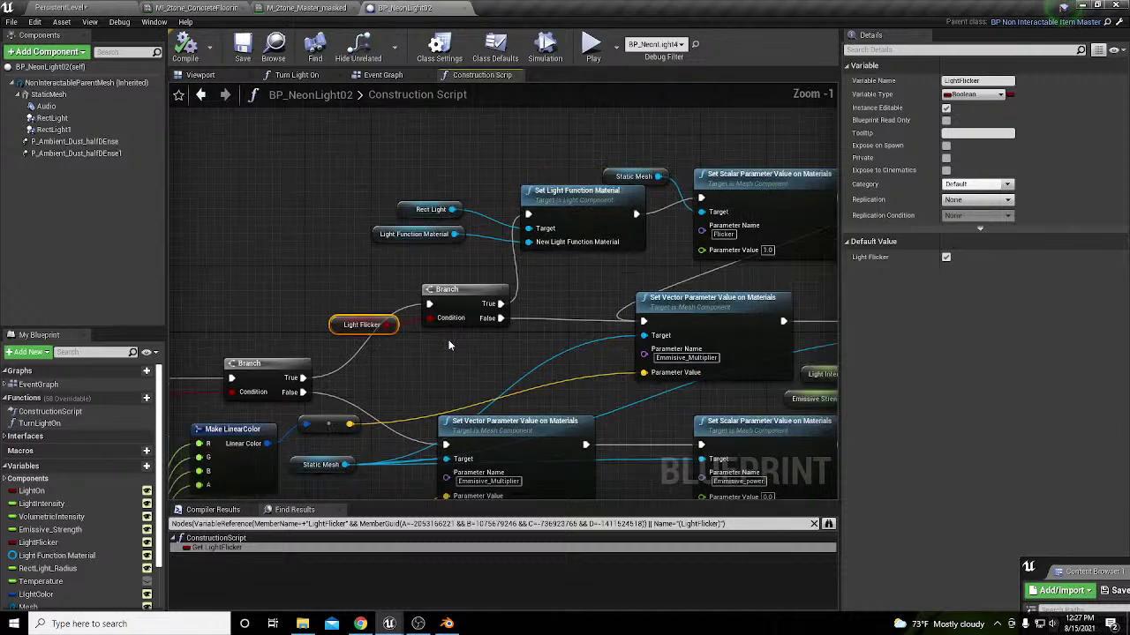
right_click_drag(471, 353, 391, 348)
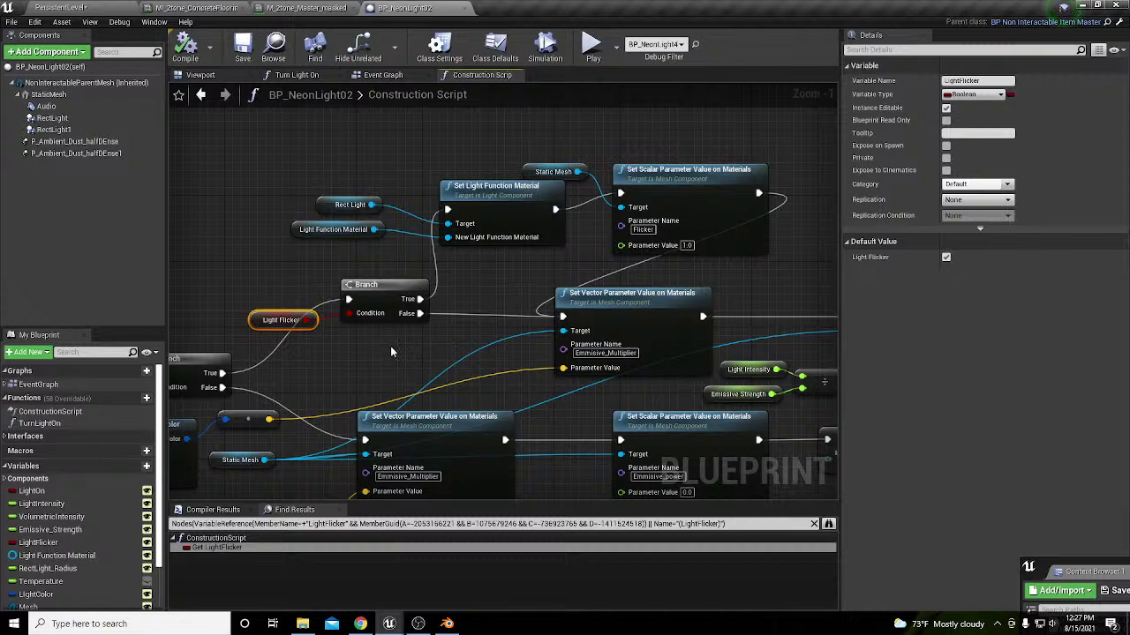
scroll(361, 343, "down", 2)
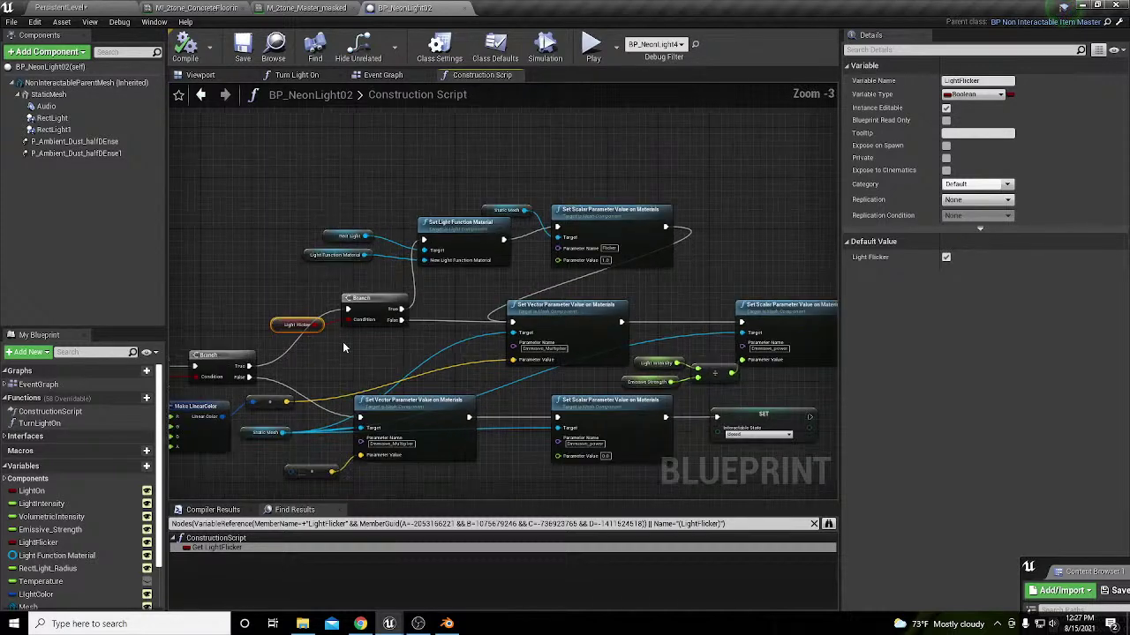
right_click_drag(655, 297, 462, 290)
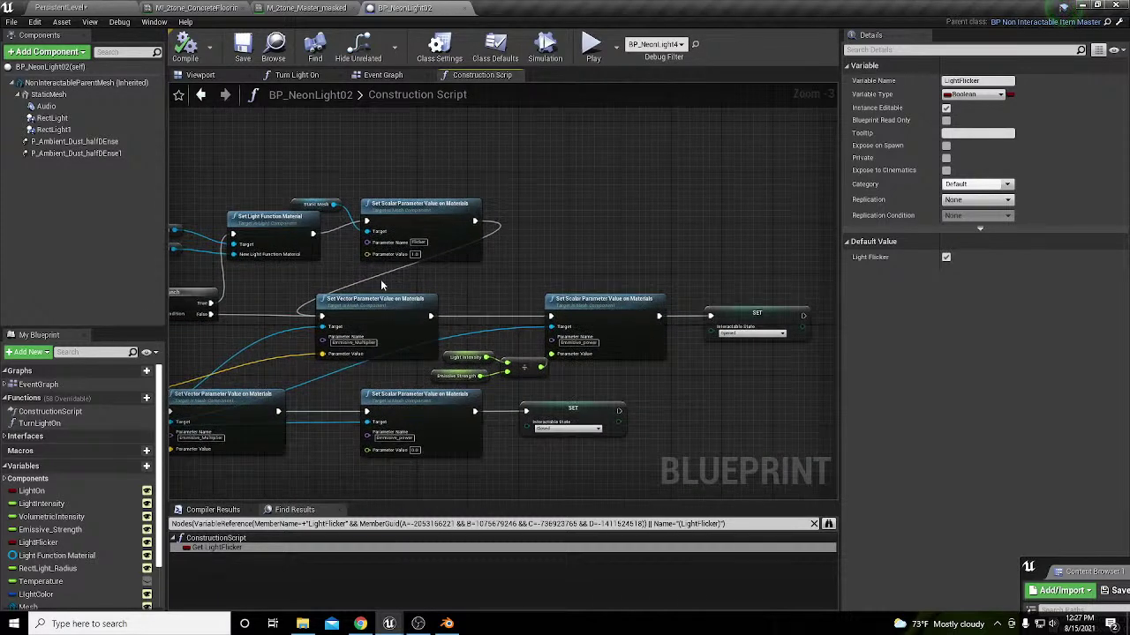
Step: Shift the emissive parameter nodes away from the Light Flicker Branch and place a copy of Set Light Function Material on its False line
left_click_drag(381, 285, 759, 369)
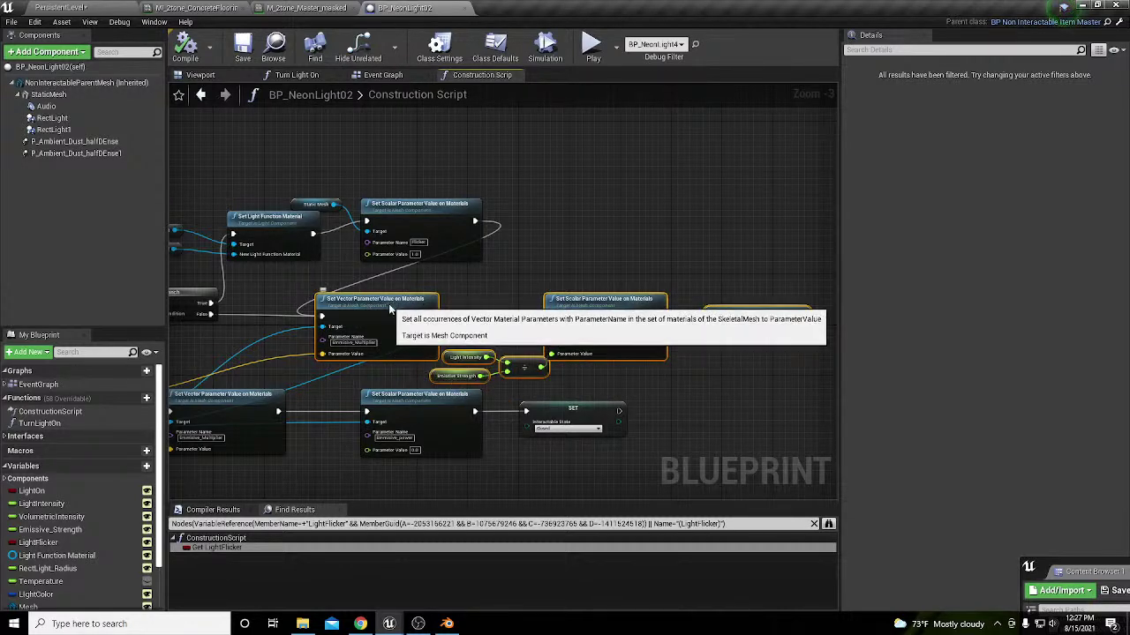
left_click_drag(389, 307, 573, 306)
right_click_drag(290, 266, 389, 272)
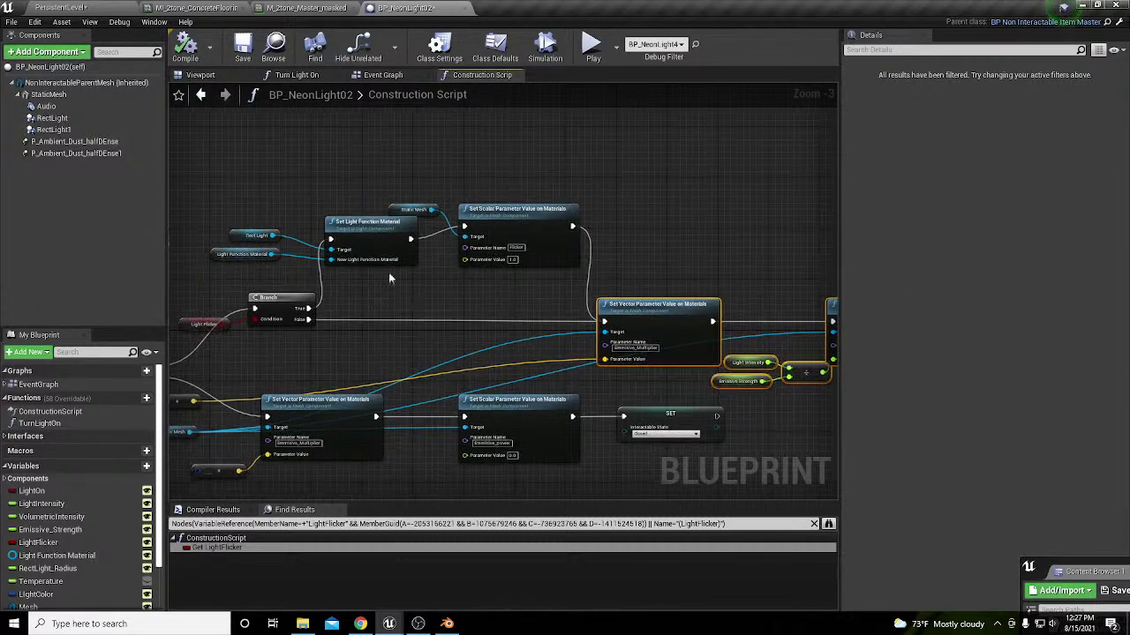
left_click(365, 229)
key("ctrl+v")
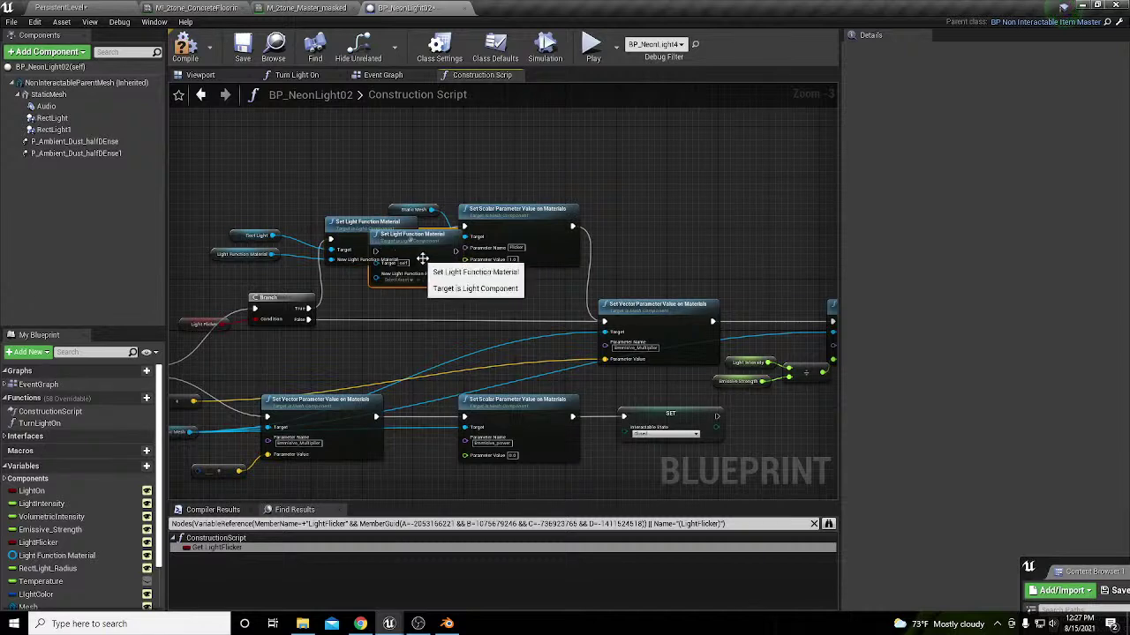
left_click_drag(426, 242, 442, 315)
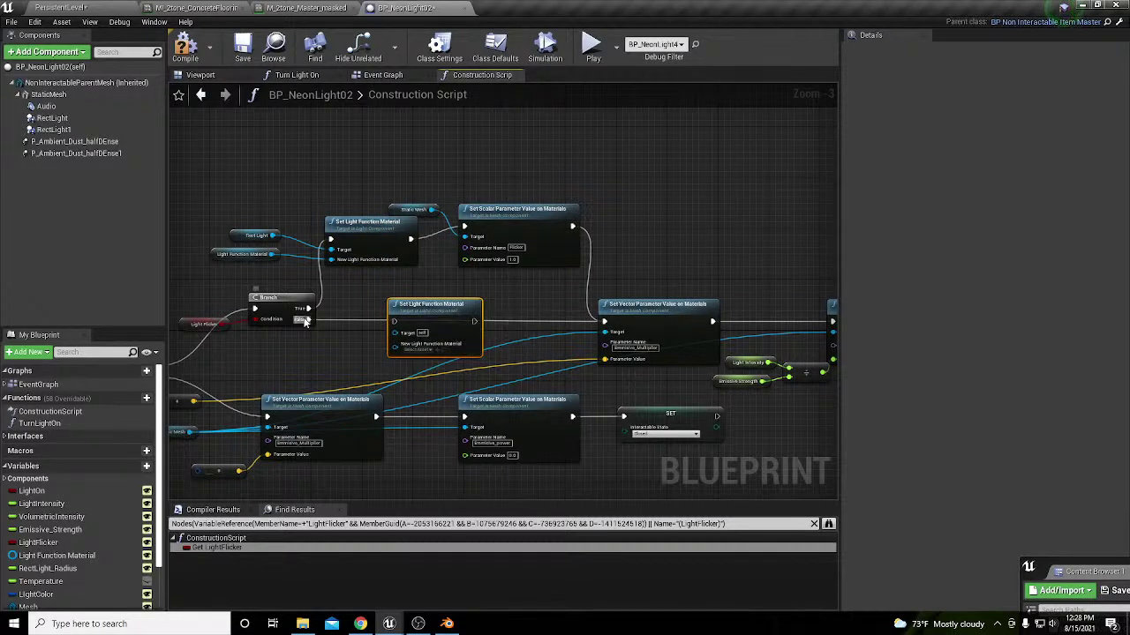
Step: Wire the copied node between the Branch's False output and Set Vector Parameter Value, with Rect Light as its target, and compile the blueprint
left_click_drag(303, 322, 394, 321)
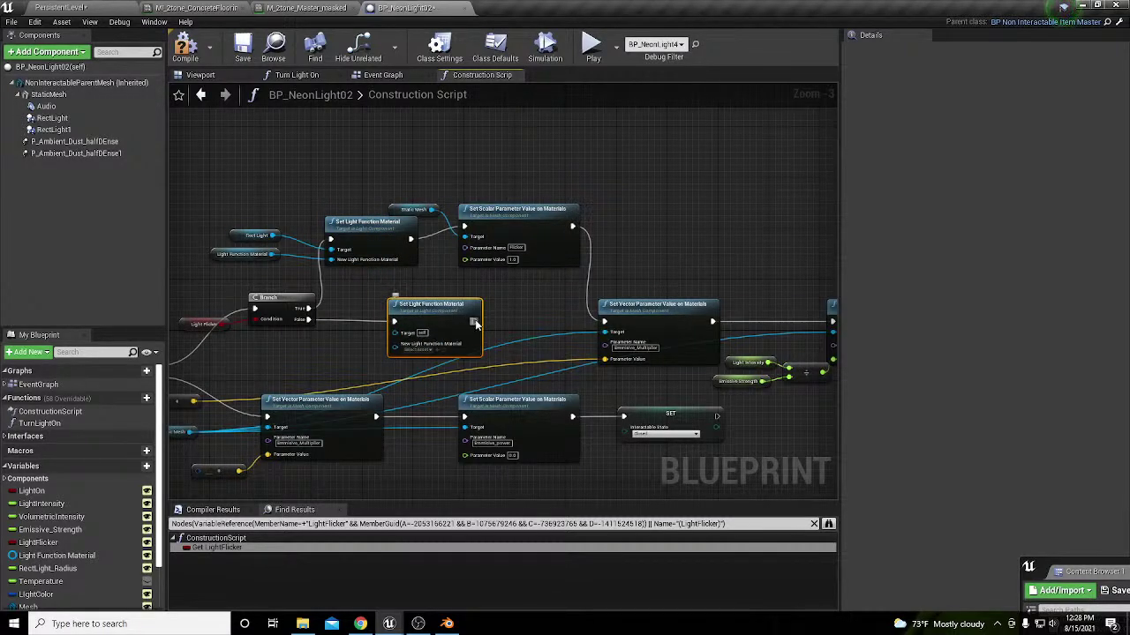
left_click_drag(476, 323, 604, 322)
left_click_drag(278, 241, 394, 332)
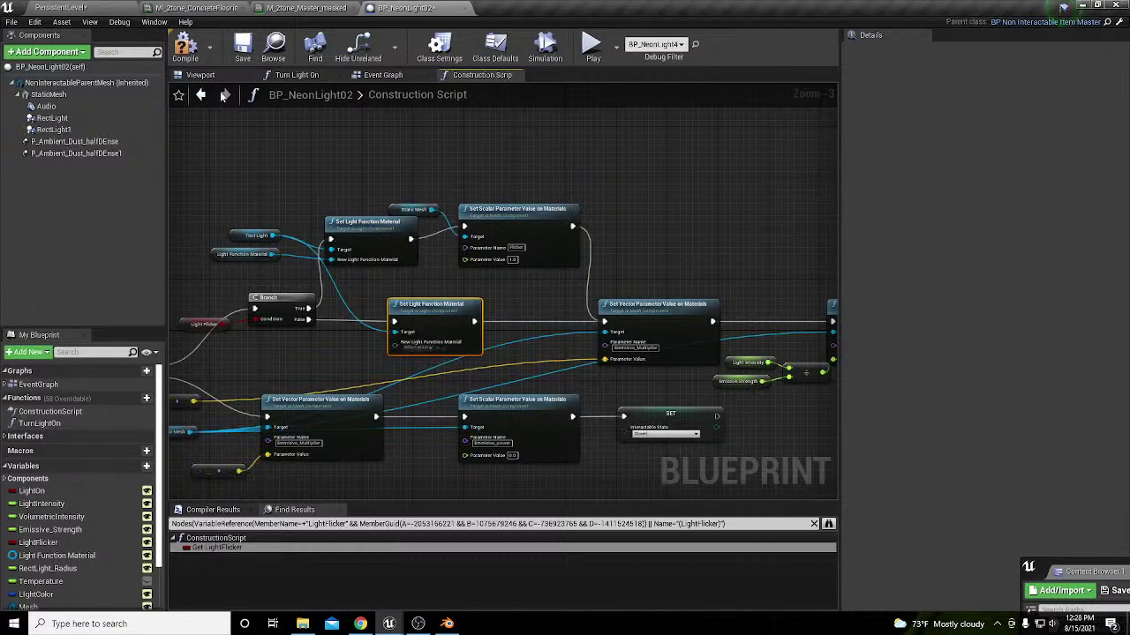
left_click(185, 46)
Step: Return to the level and test the flicker change by switching Light Flicker on and off again for the duplicated neon light
left_click(79, 8)
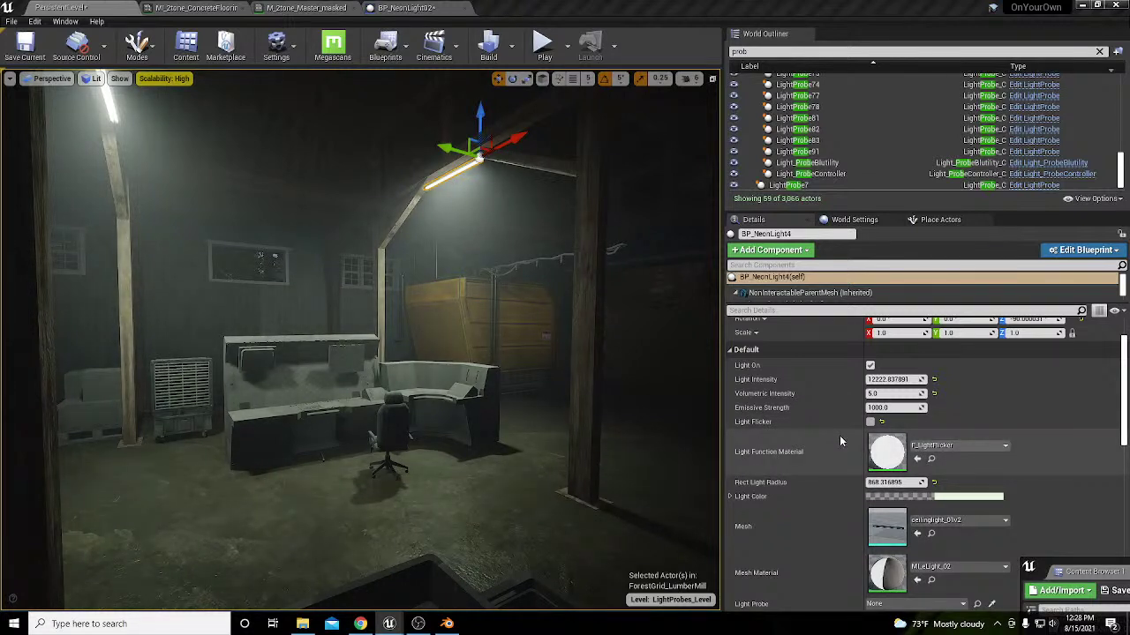
left_click(109, 105)
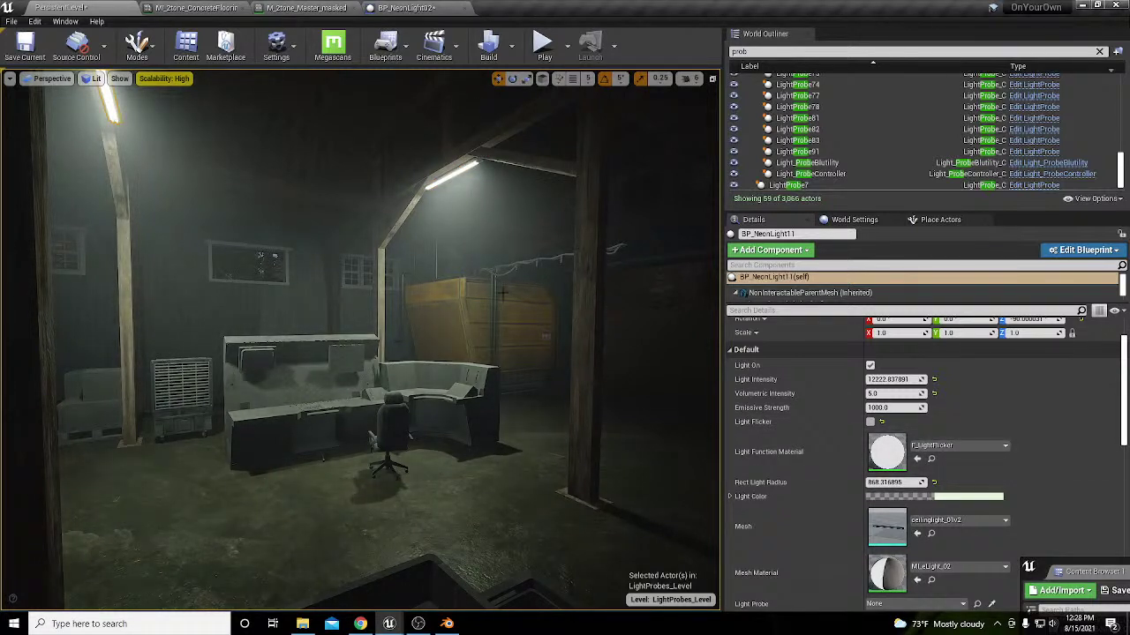
left_click(870, 423)
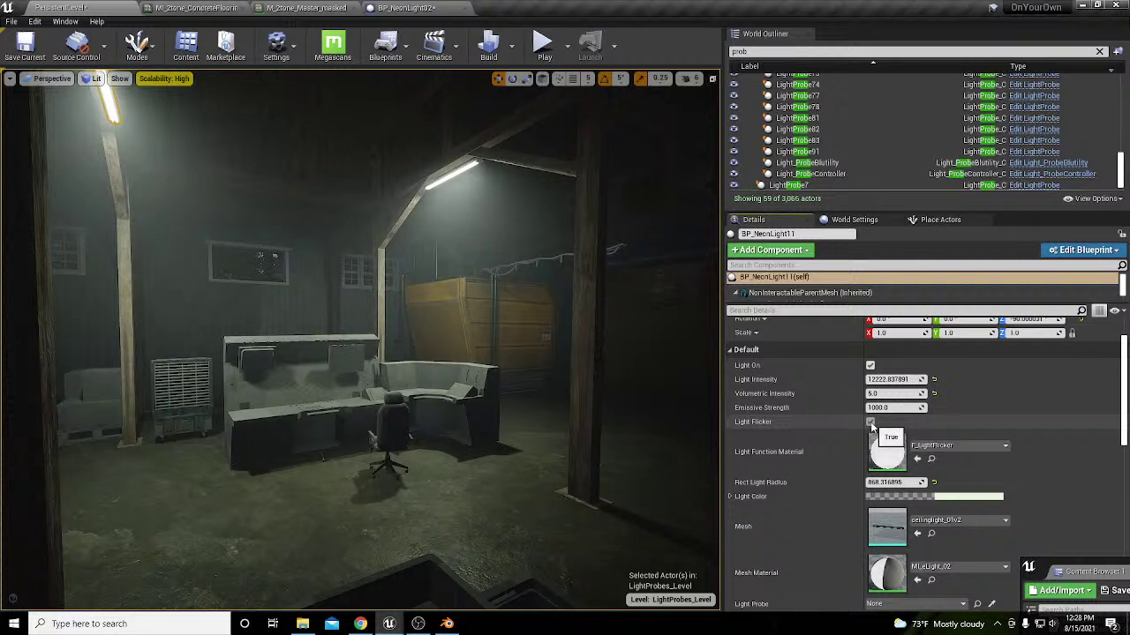
left_click(870, 423)
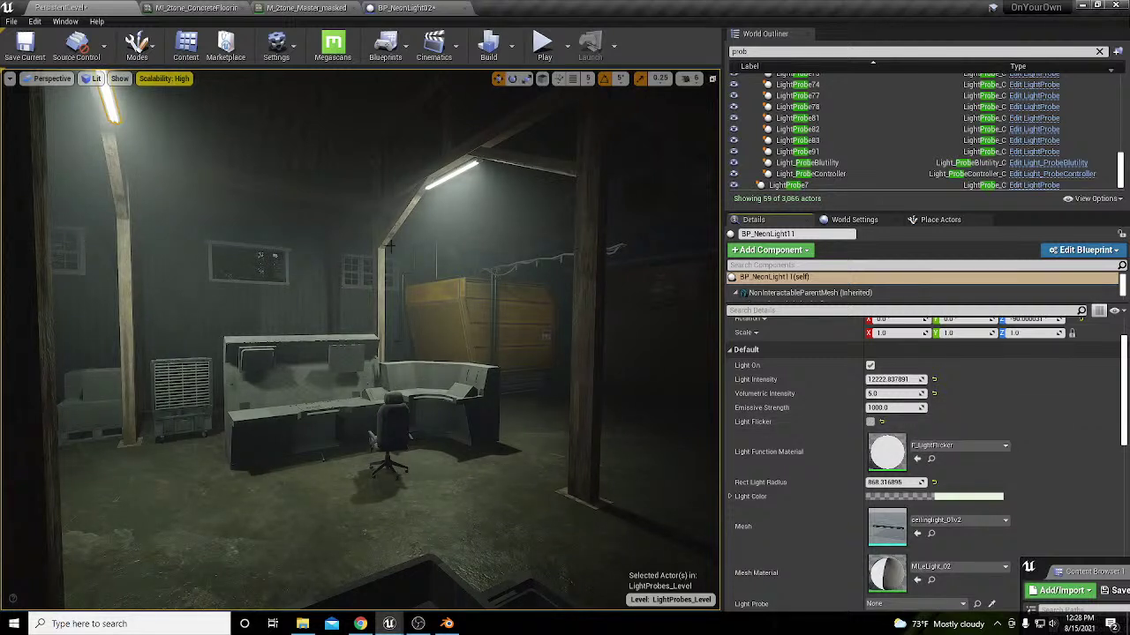
left_click(454, 176)
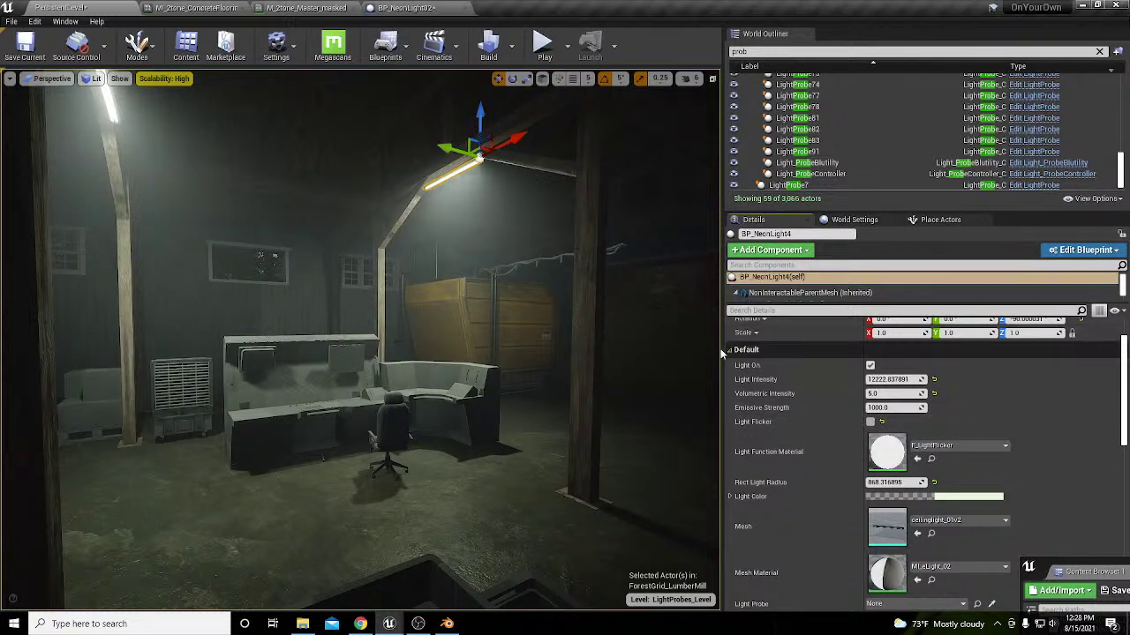
Step: Widen the viewport and nudge the duplicated neon light sideways to line it up with its roof beam
left_click_drag(721, 347, 818, 348)
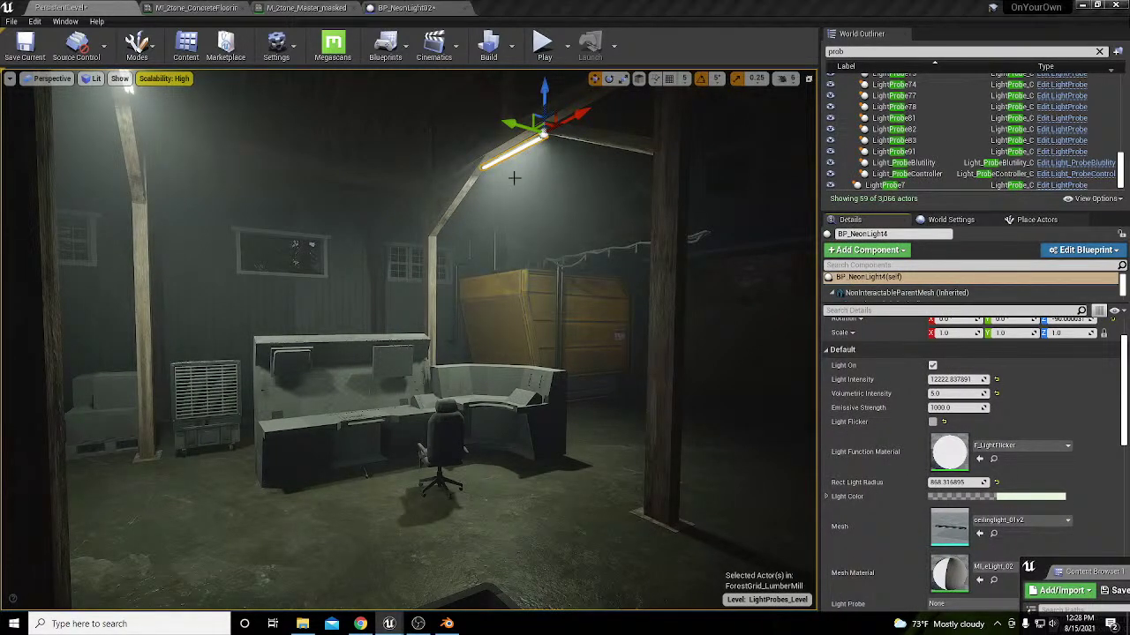
right_click_drag(520, 265, 477, 217)
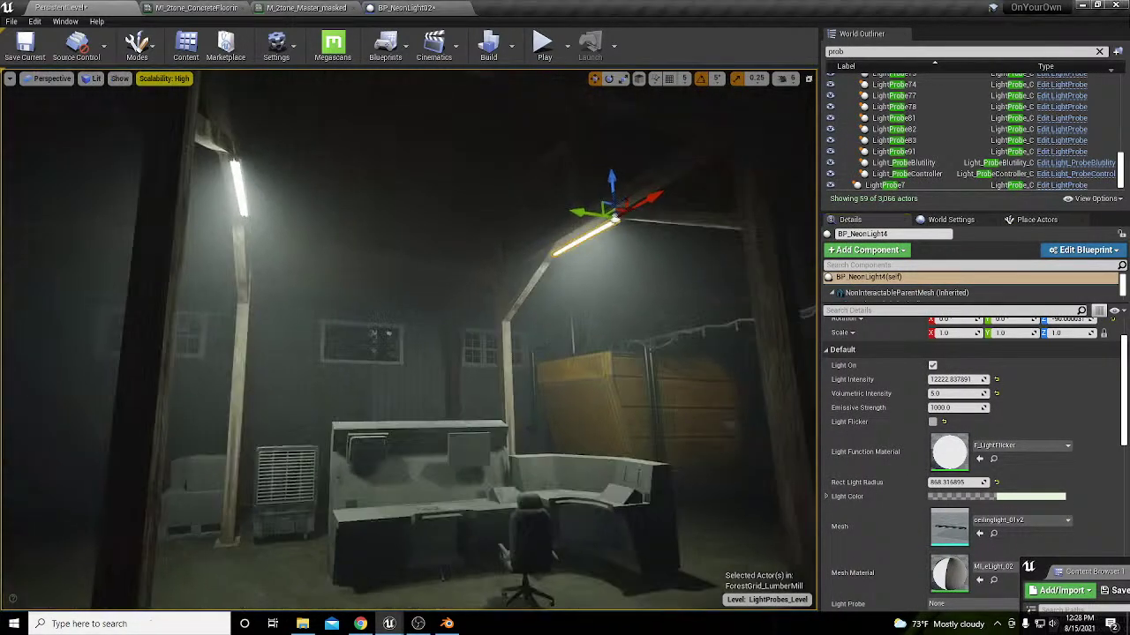
left_click(236, 181)
left_click_drag(204, 152, 195, 150)
right_click_drag(617, 181, 617, 221)
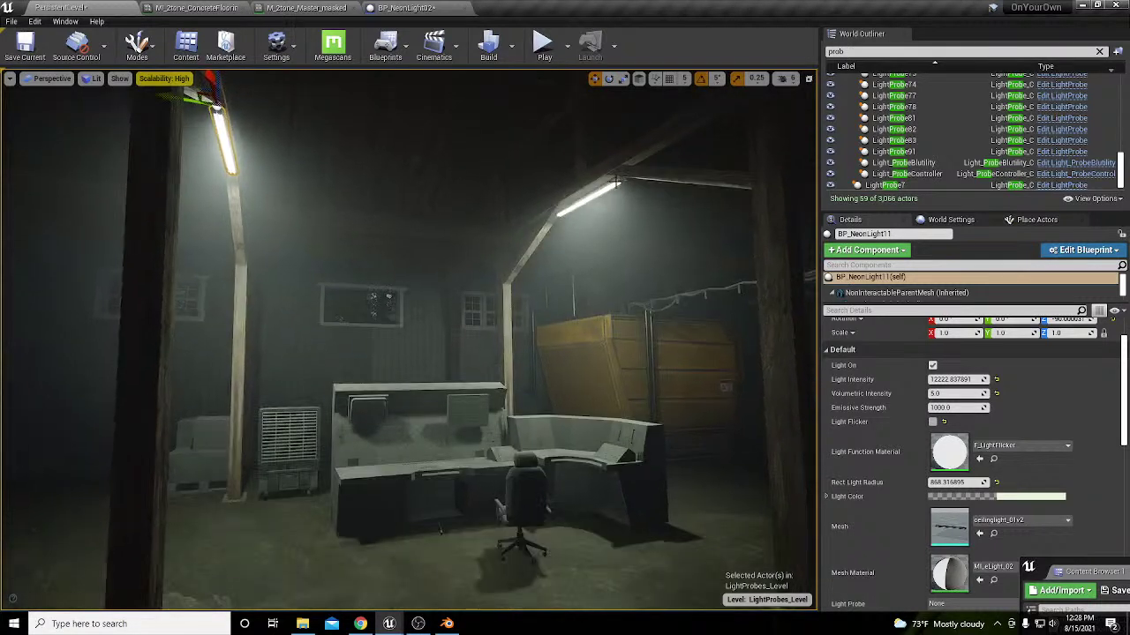
Step: Move the light probe near the console away from the desk and slightly down so it sits at the office chair
left_click(606, 188)
right_click_drag(572, 311, 547, 349)
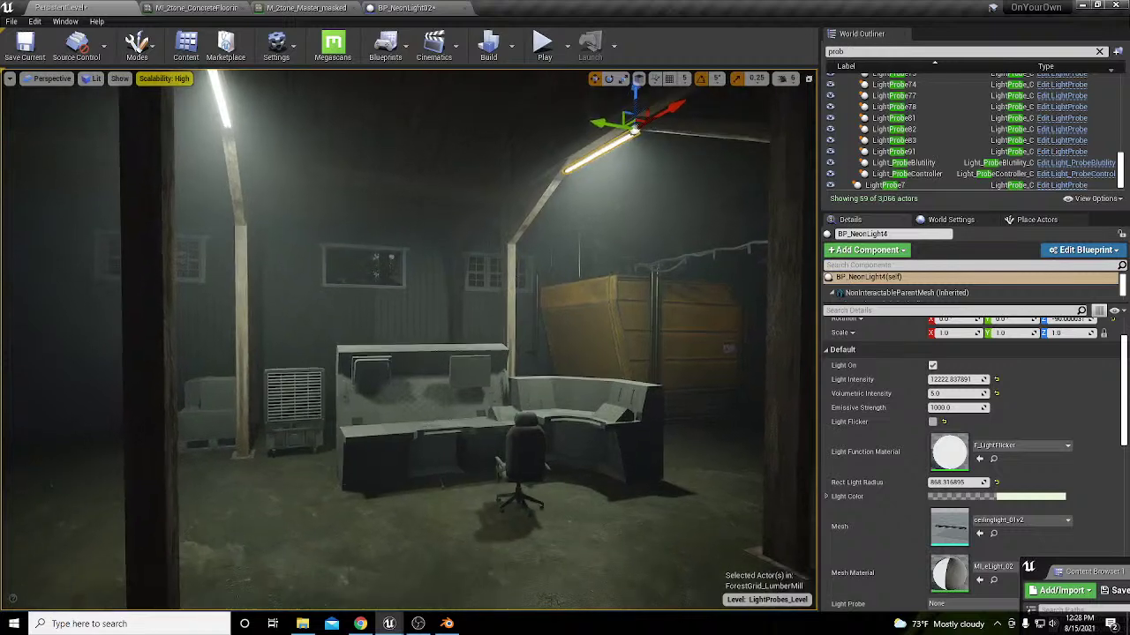
key("g")
left_click(503, 414)
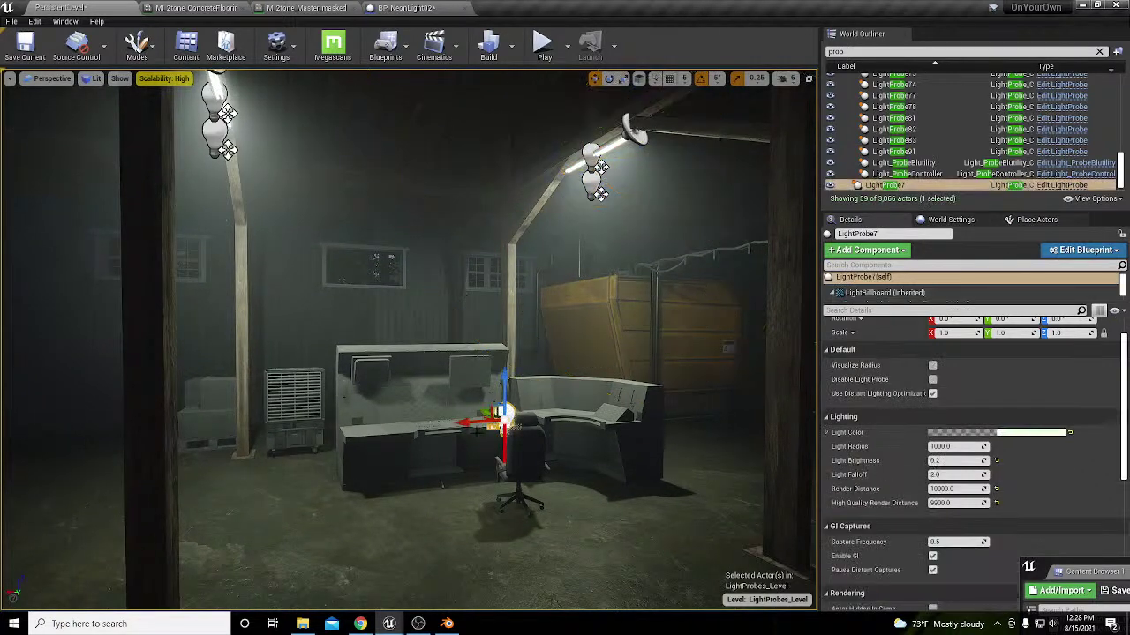
left_click_drag(467, 423, 500, 434)
mouse_move(514, 443)
left_mouse_down()
mouse_move(461, 455)
mouse_move(516, 445)
mouse_move(501, 453)
mouse_move(508, 459)
left_mouse_up()
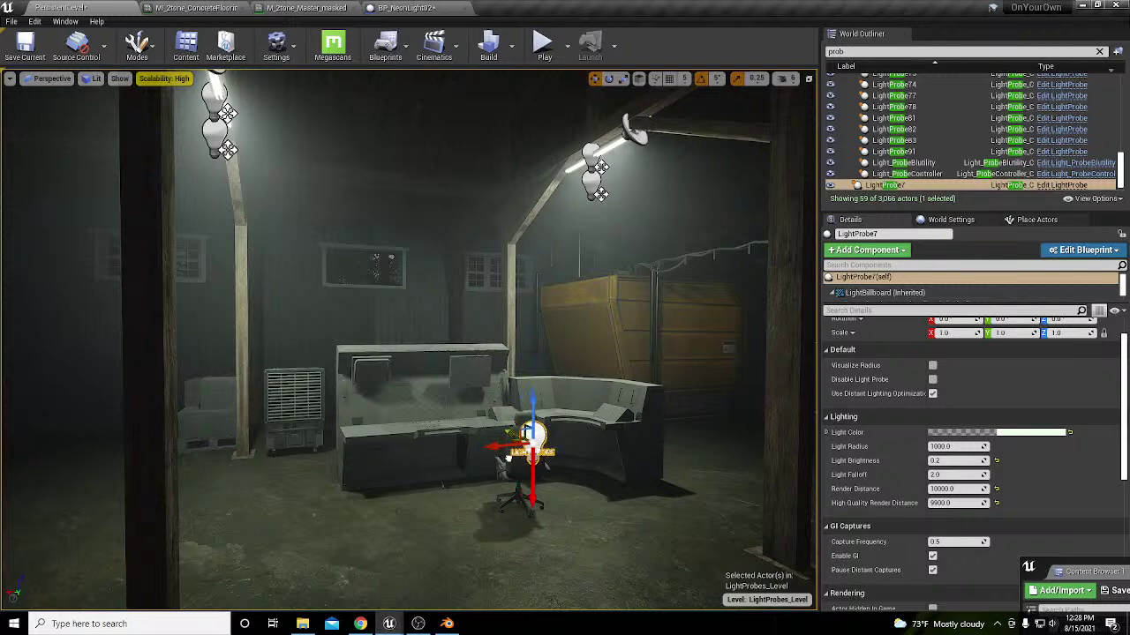
right_click_drag(509, 459, 474, 452)
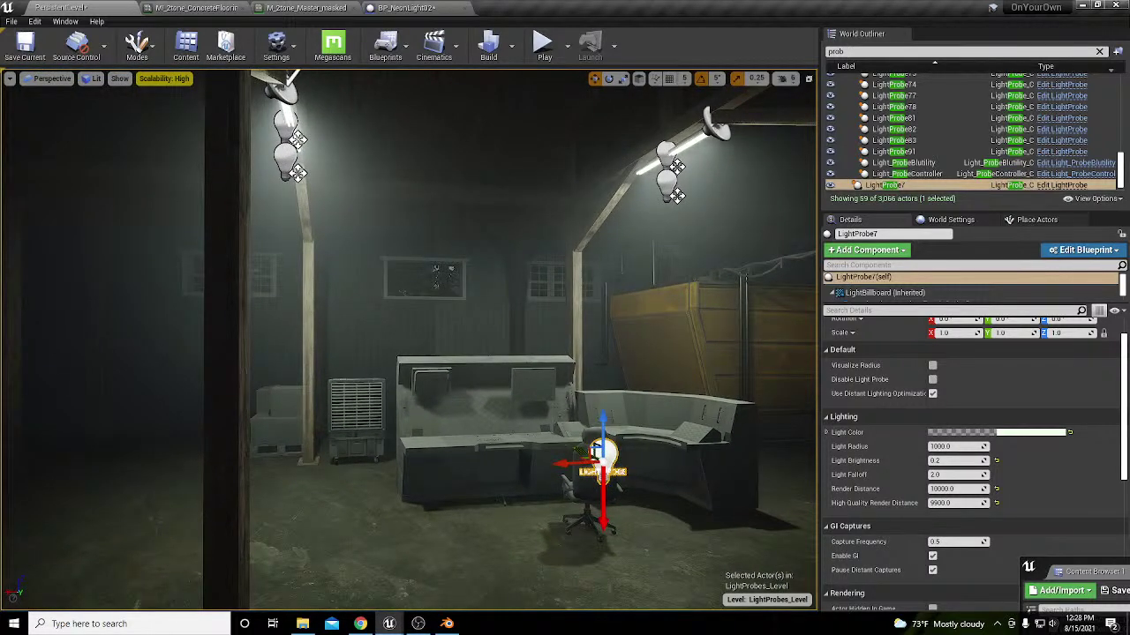
Step: Try to assign the light probe at the office chair as the Light Probe of the neon light over the console
left_click(693, 134)
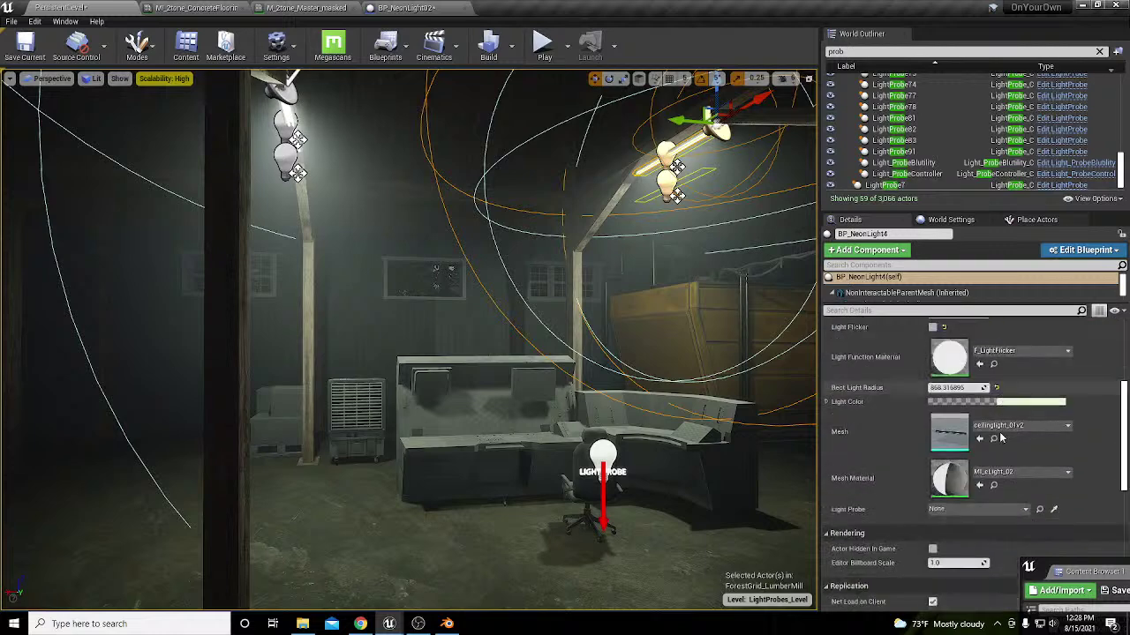
scroll(1000, 438, "down", 1)
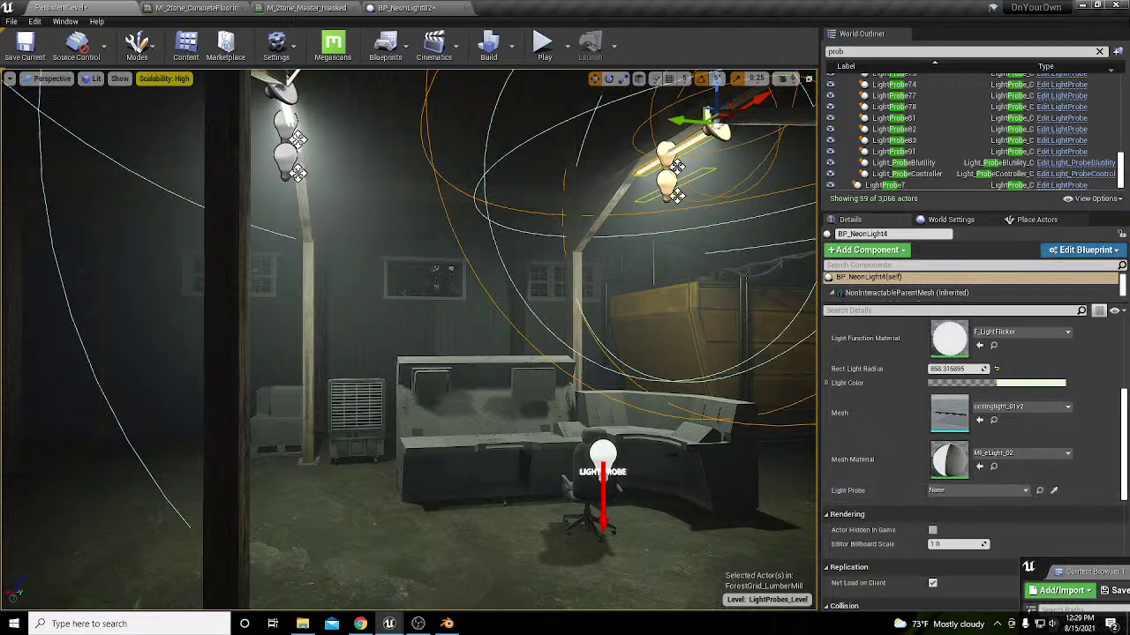
left_click(1054, 490)
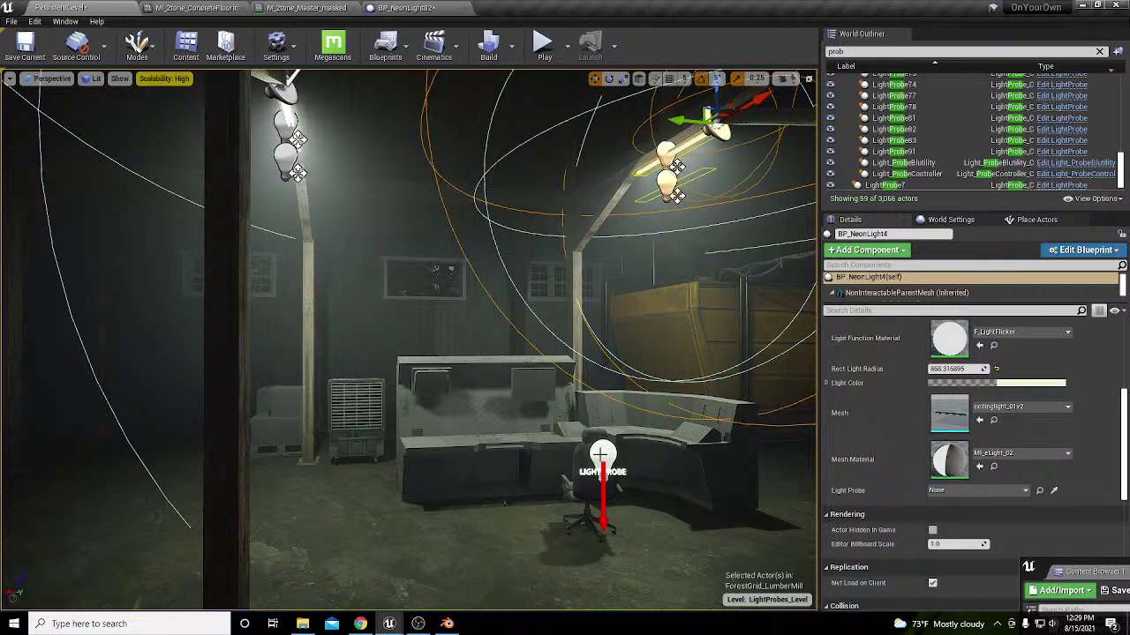
left_click(600, 454)
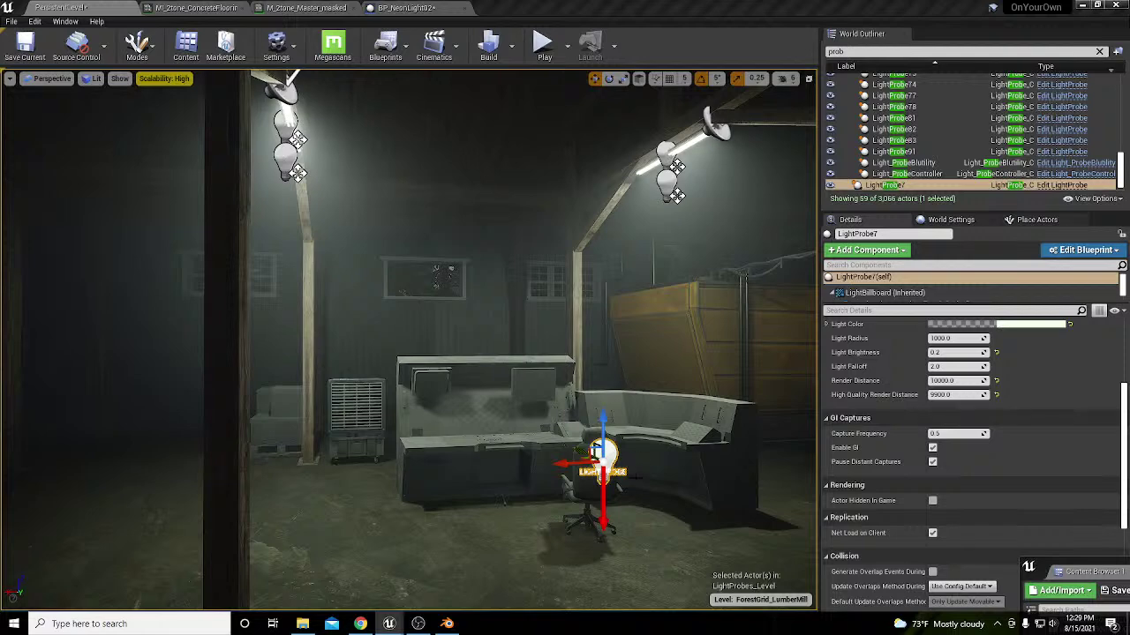
Step: Delete the light probe at the office chair, accepting that its Light_ProbeController reference breaks
right_click_drag(663, 450, 658, 471)
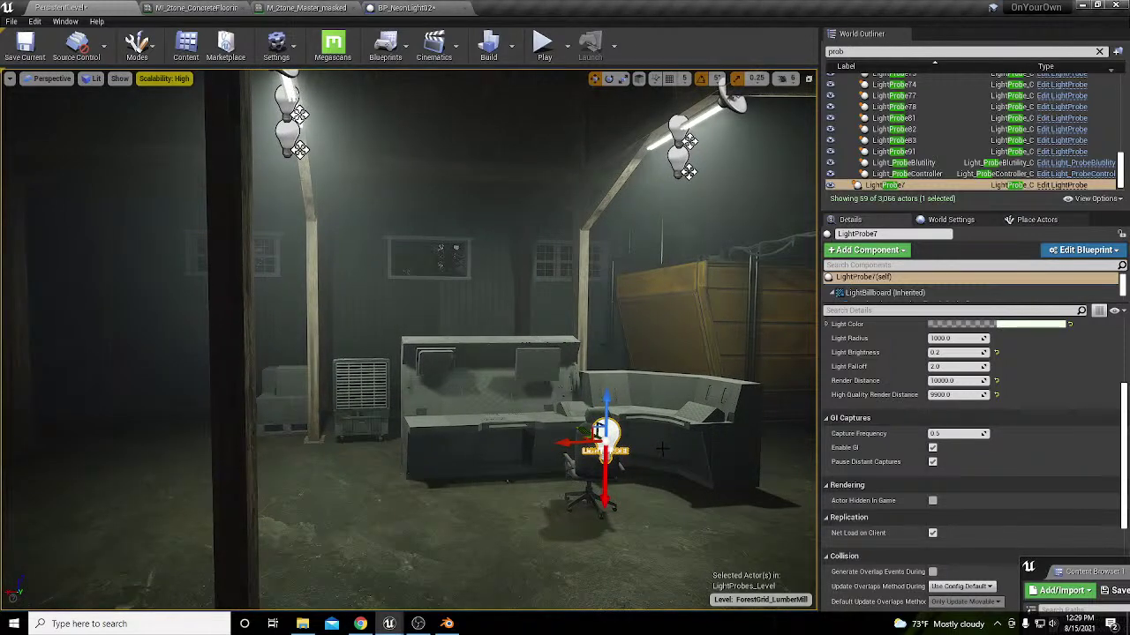
key("Delete")
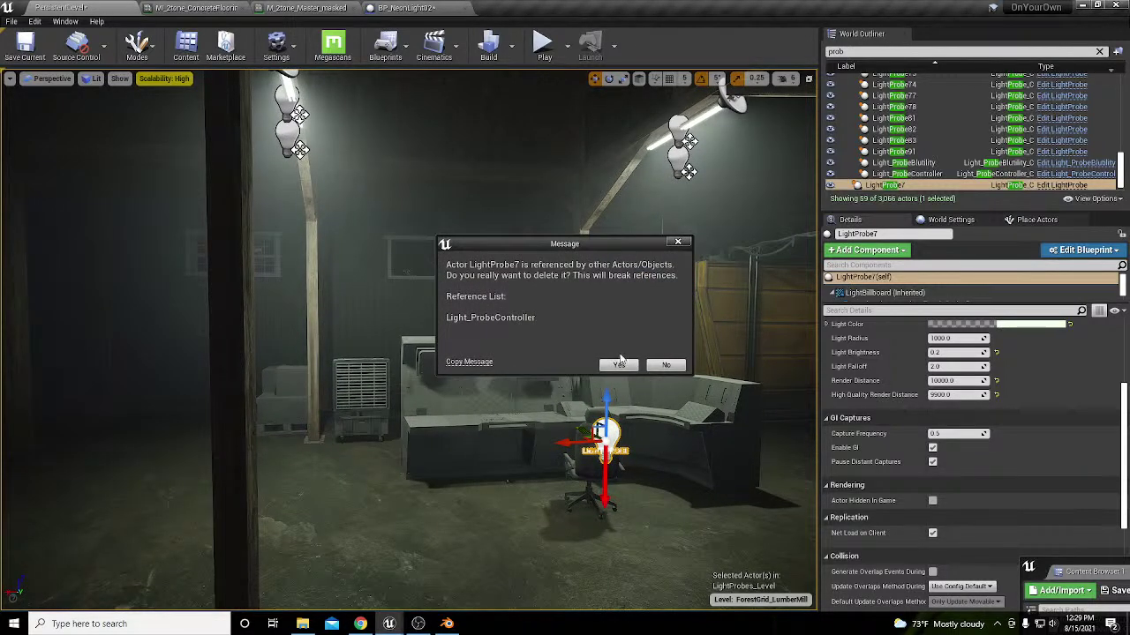
left_click(619, 364)
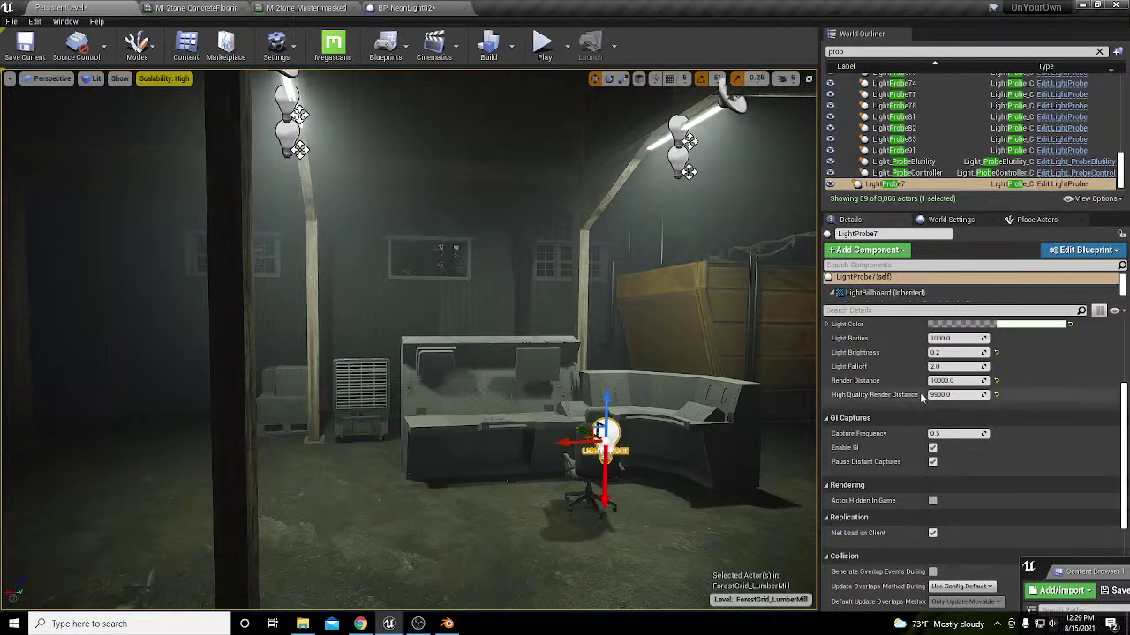
left_click(686, 134)
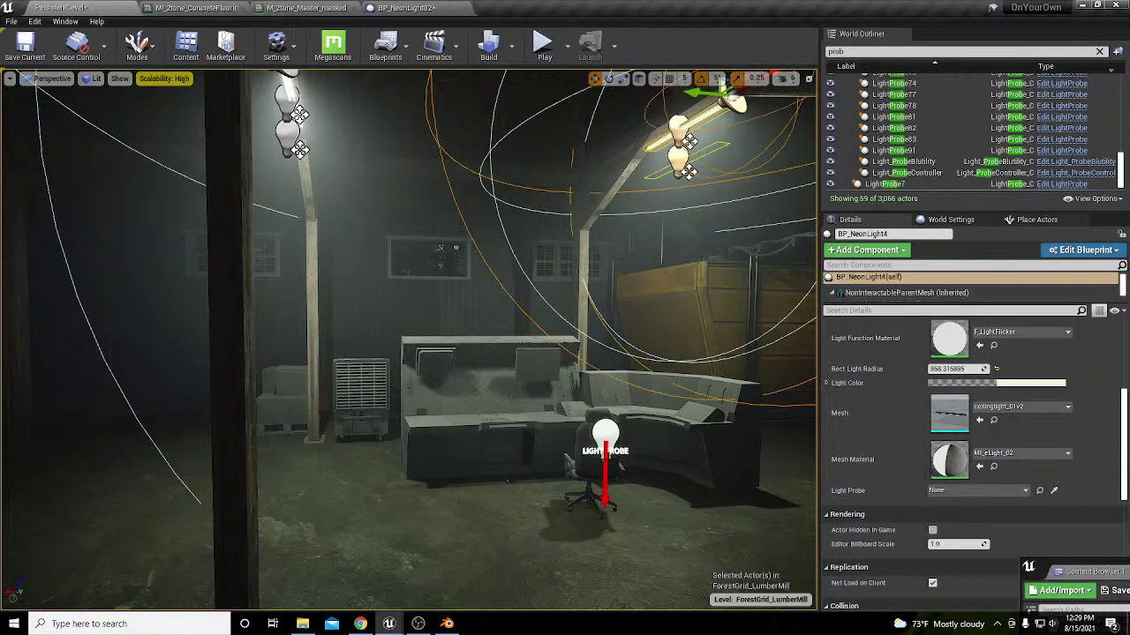
left_click(605, 455)
key("Delete")
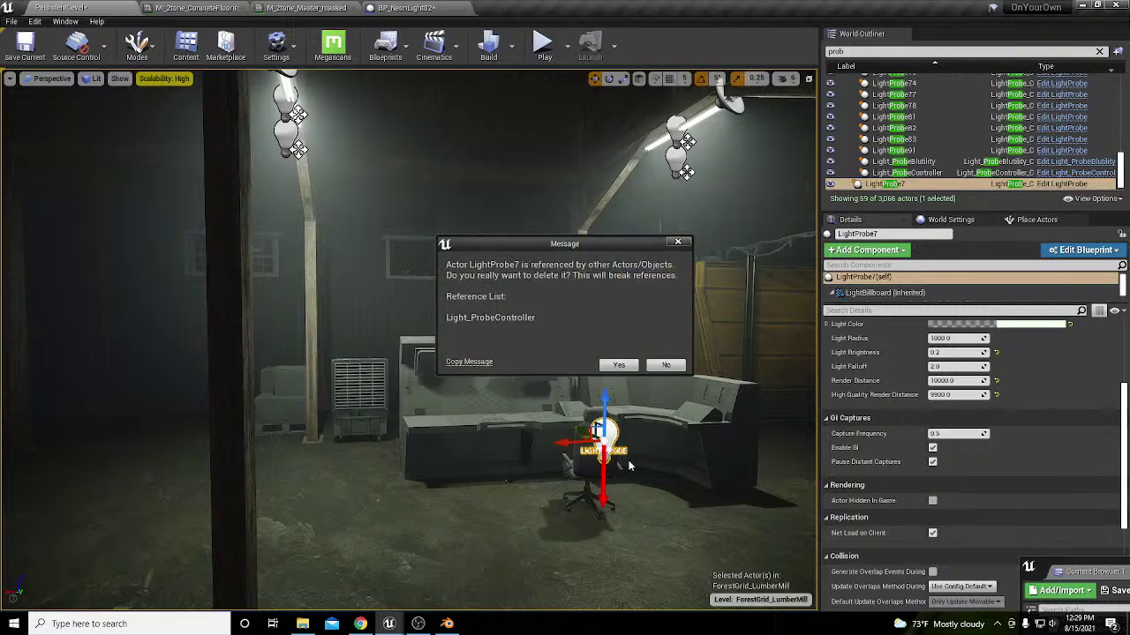
left_click(619, 366)
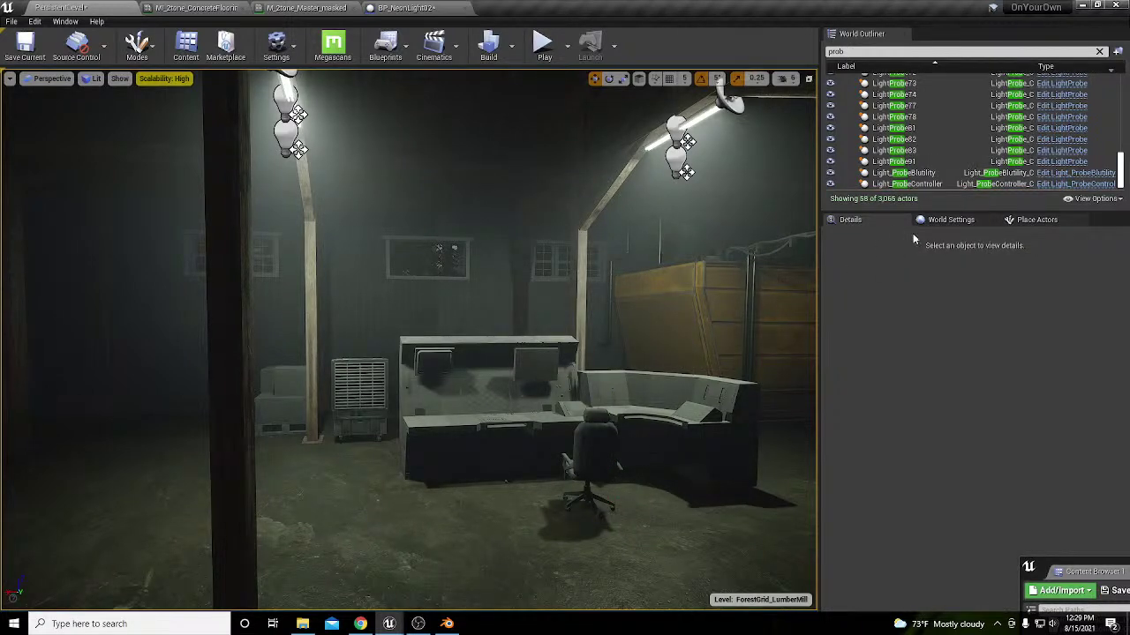
Step: Place a new LightProbe actor at the office chair and set its Render Distance to 10000
left_click(1034, 220)
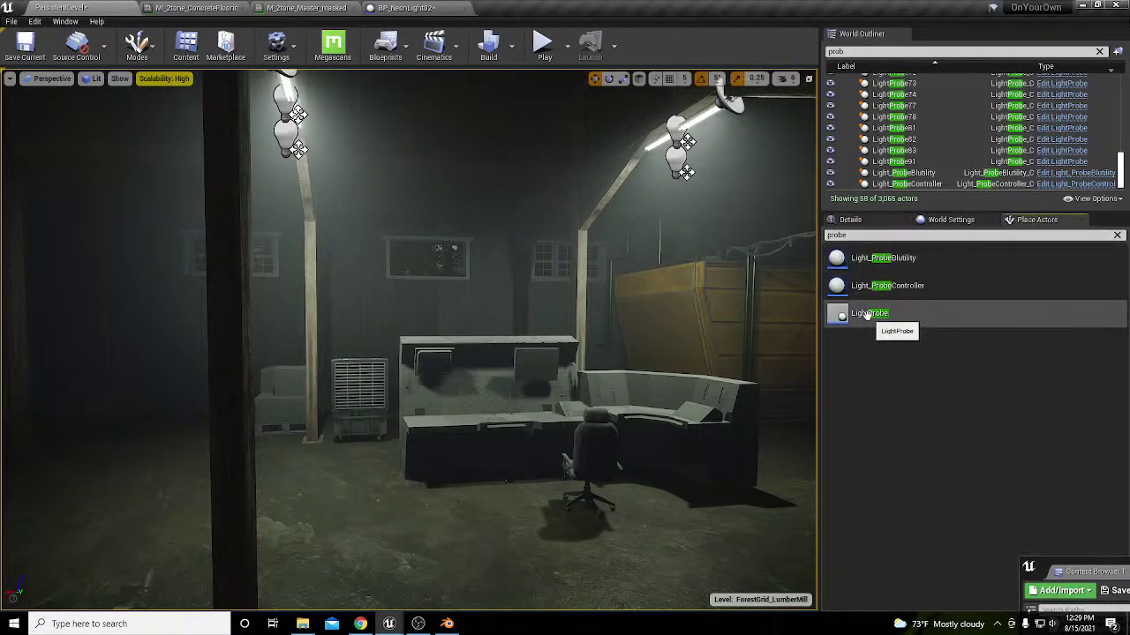
left_click_drag(866, 315, 584, 466)
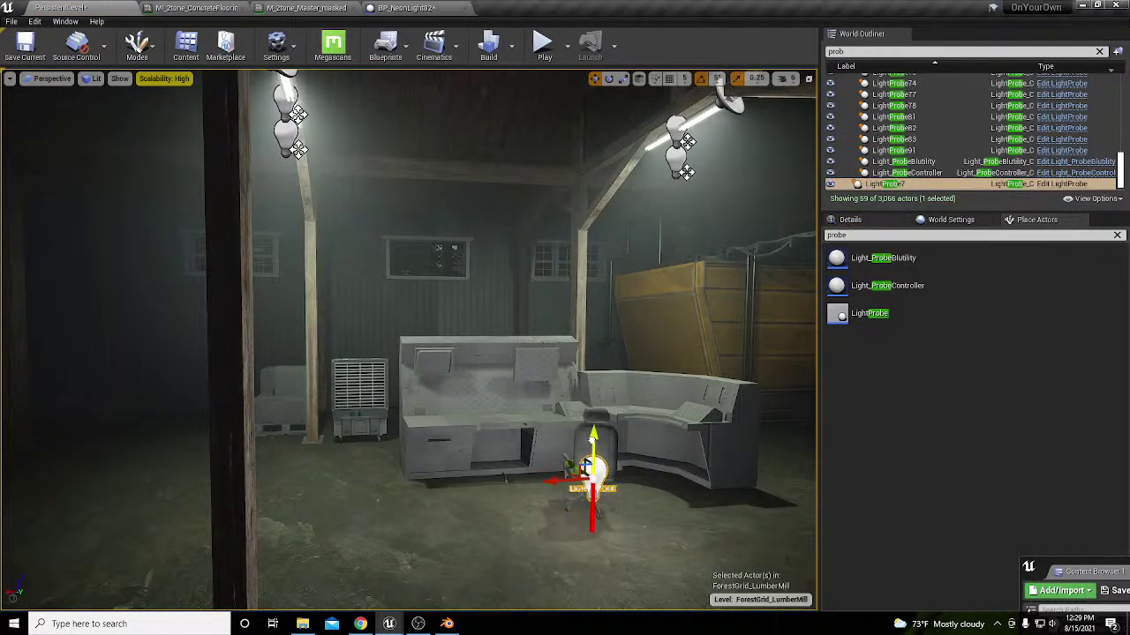
left_click(848, 219)
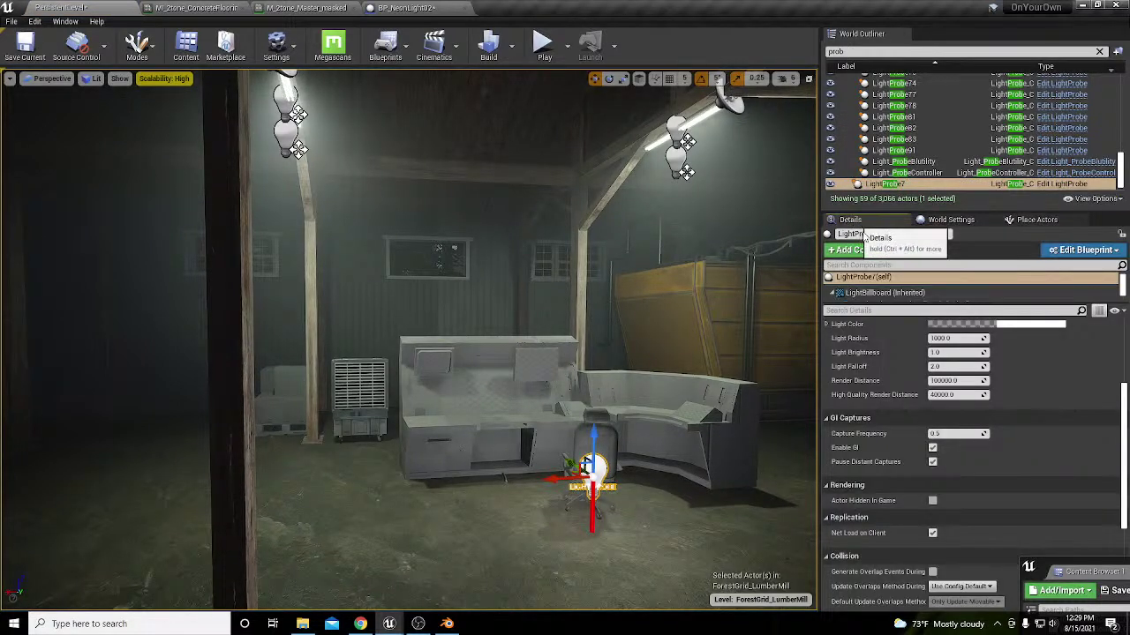
left_click(944, 380)
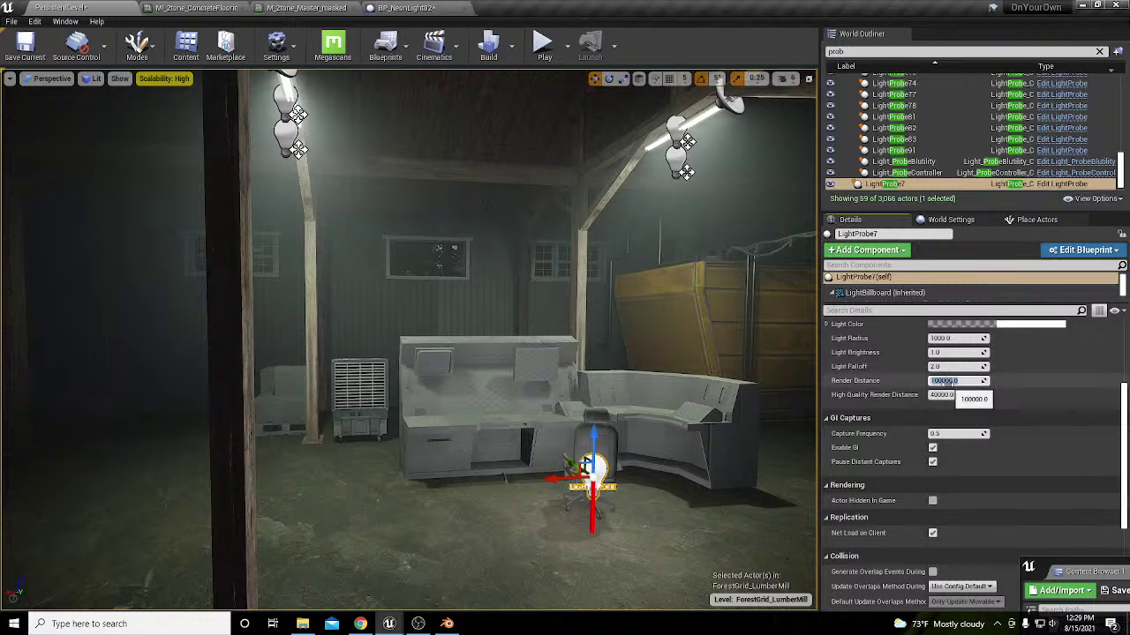
type("10000")
key("Return")
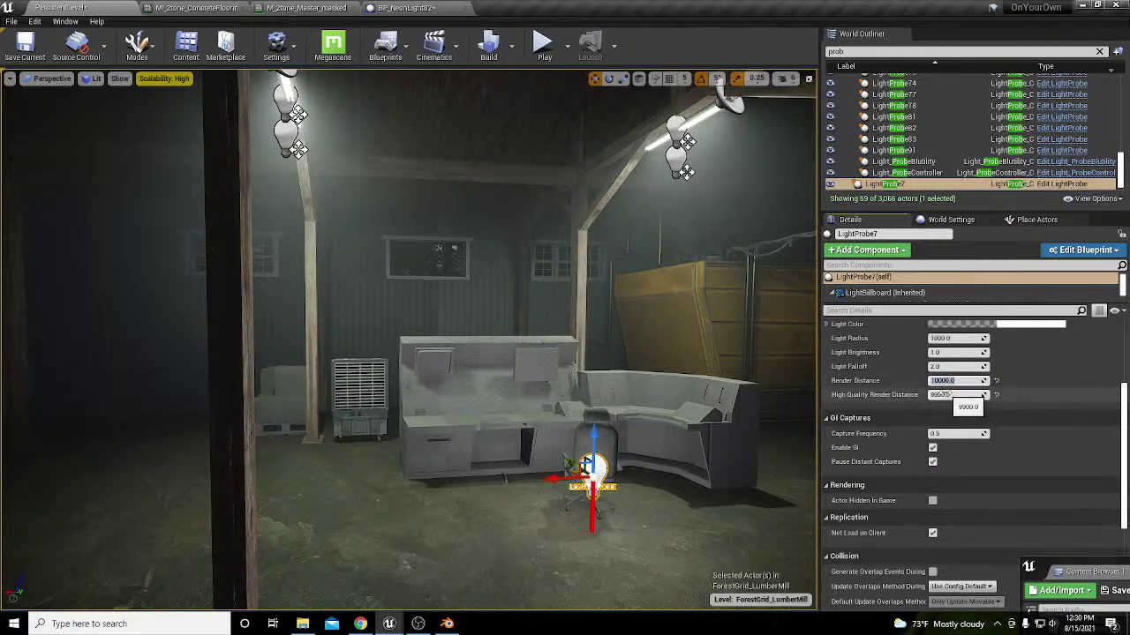
Step: Try lower Light Brightness values on the new probe, including 0.5 and 0, and settle on 0.3
left_click(940, 353)
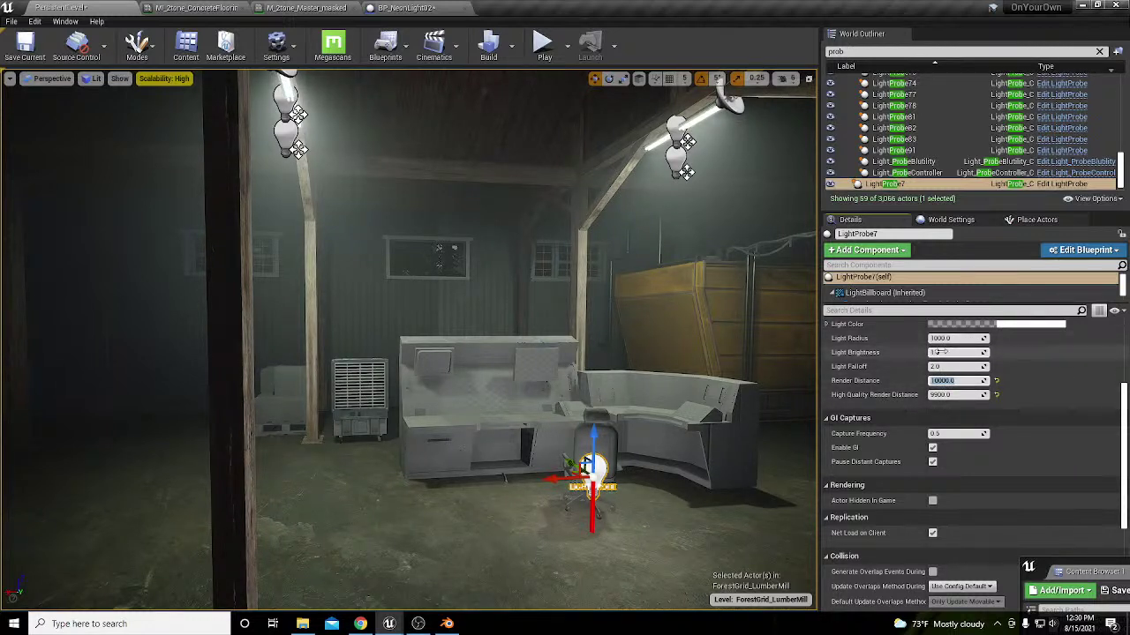
type("0.5")
key("Return")
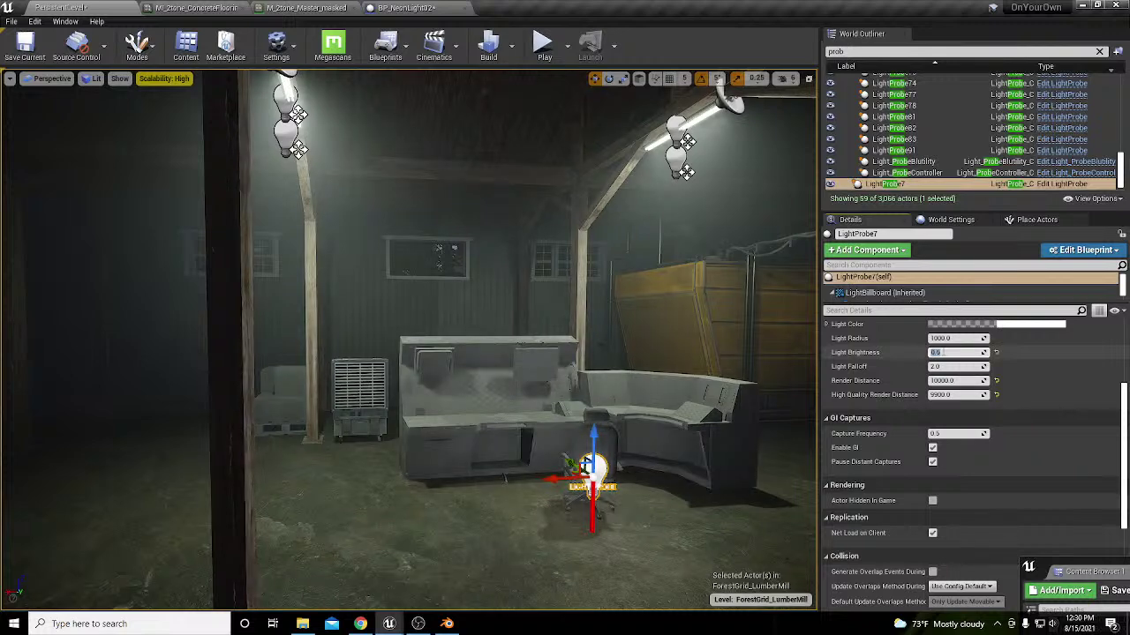
type("0.2")
key("Return")
type("0")
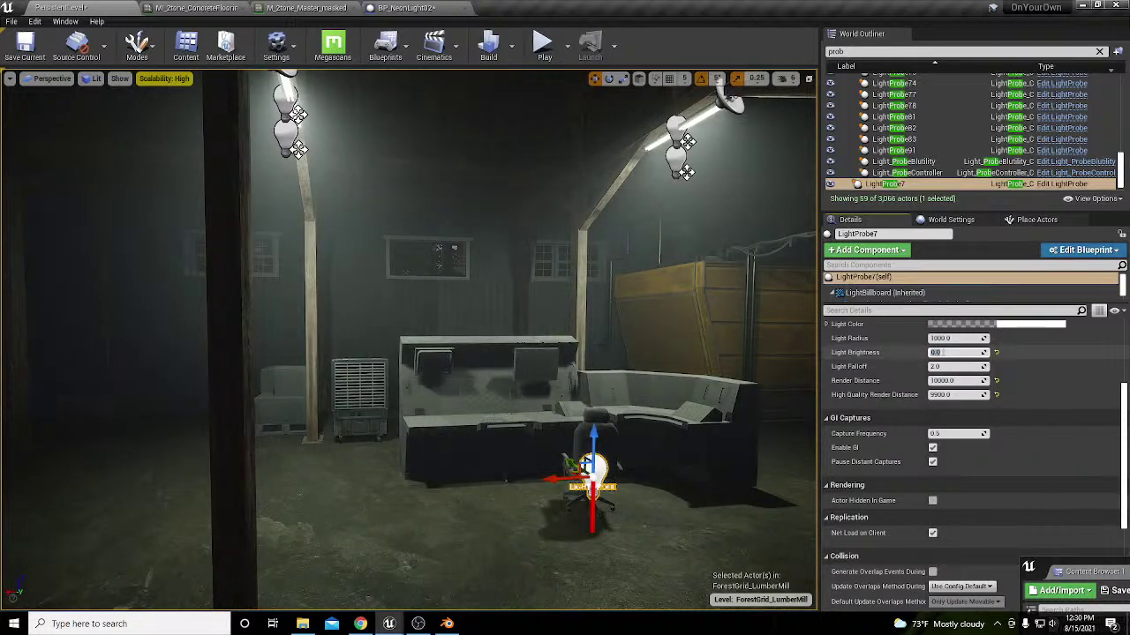
type(".2")
key("Return")
key("Return")
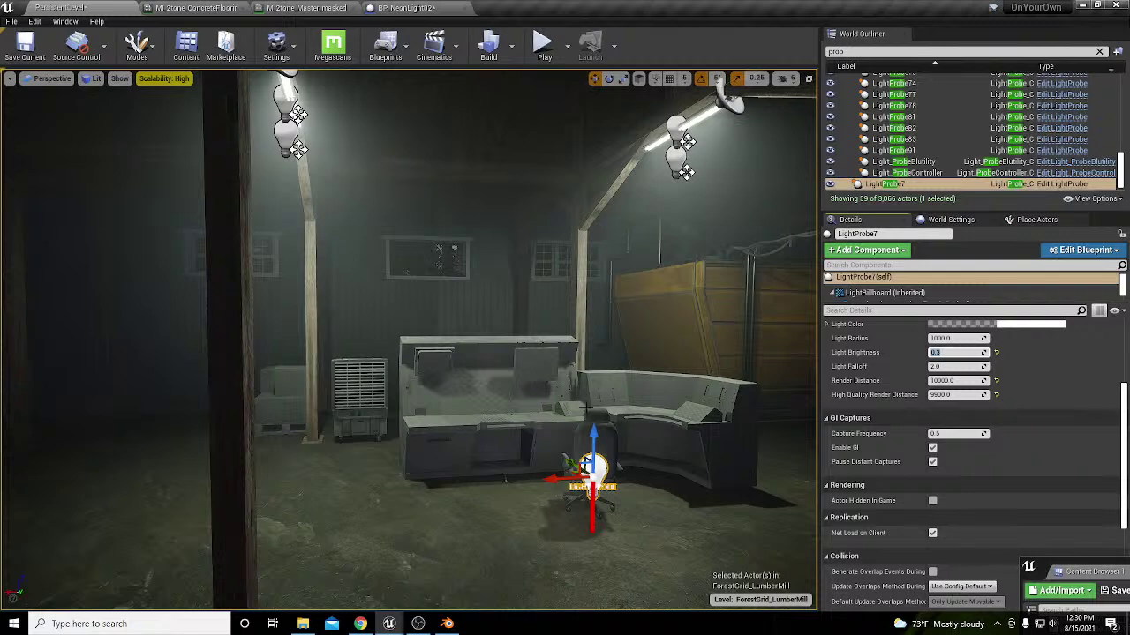
Step: Assign the new probe at the office chair as the Light Probe of the neon light over the console
left_click(712, 140)
left_click(1053, 490)
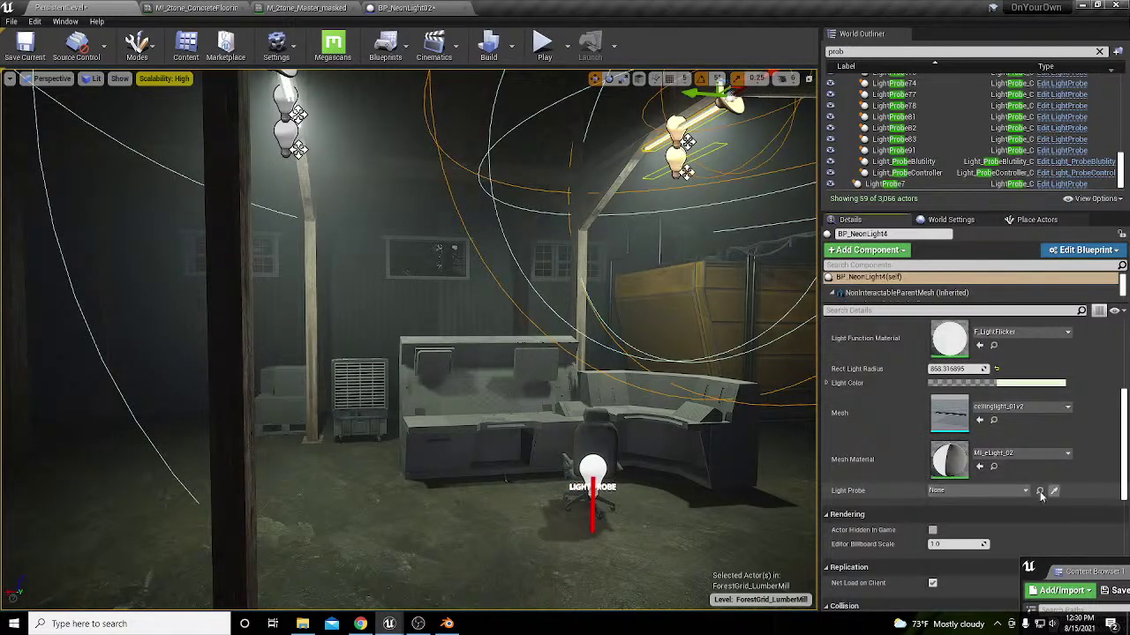
left_click(593, 468)
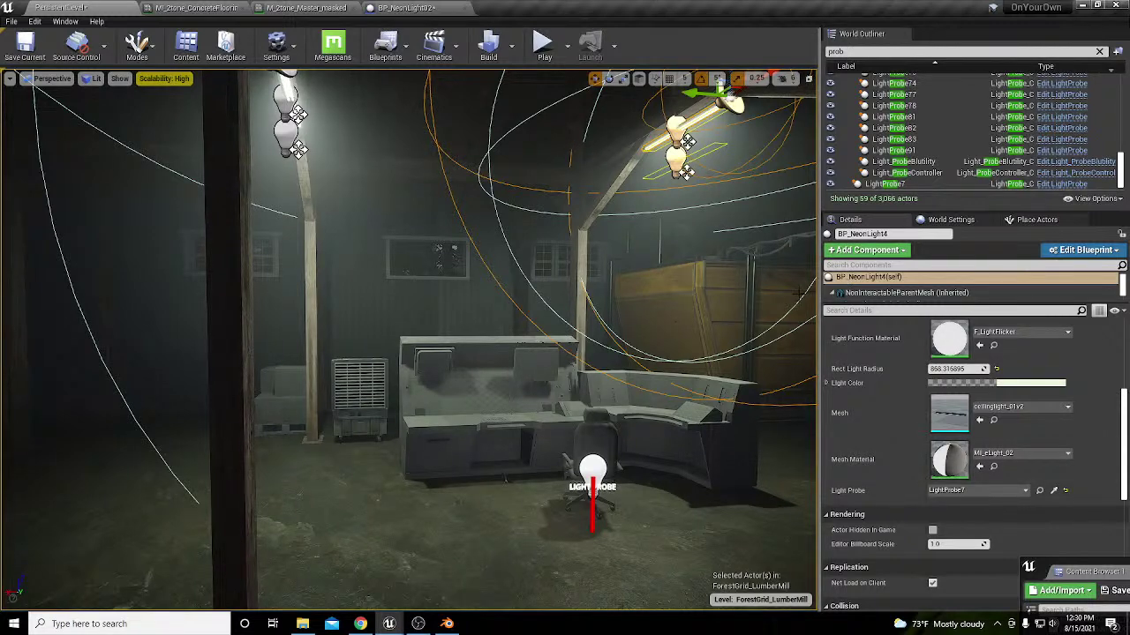
Step: Test the link between neon light and probe by switching Light On off and back on several times
scroll(1027, 428, "up", 3)
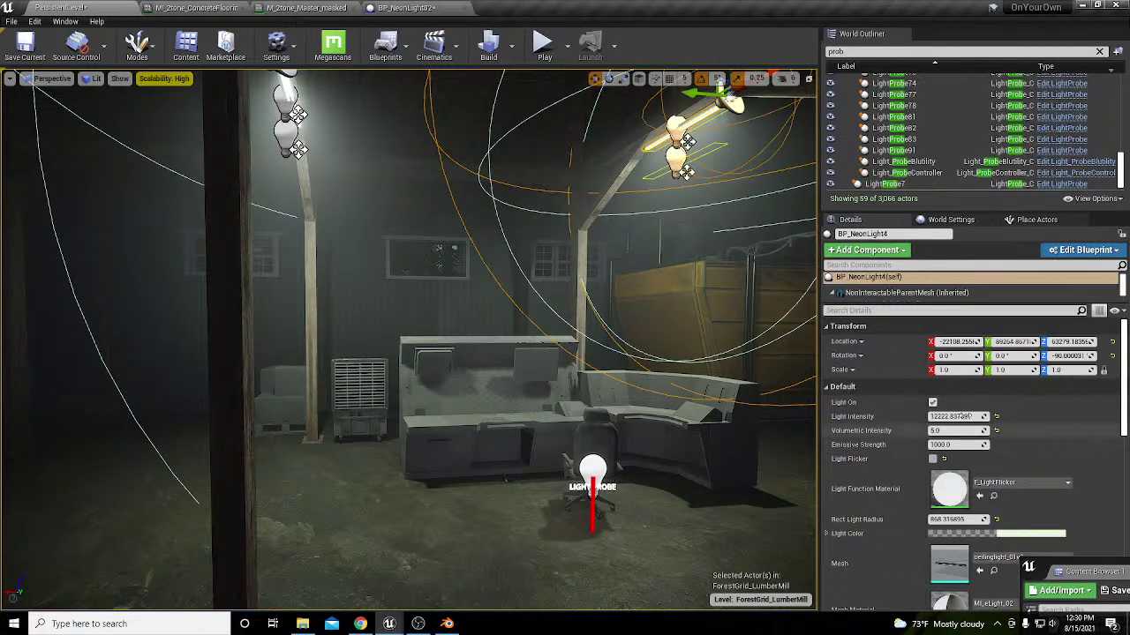
left_click(933, 404)
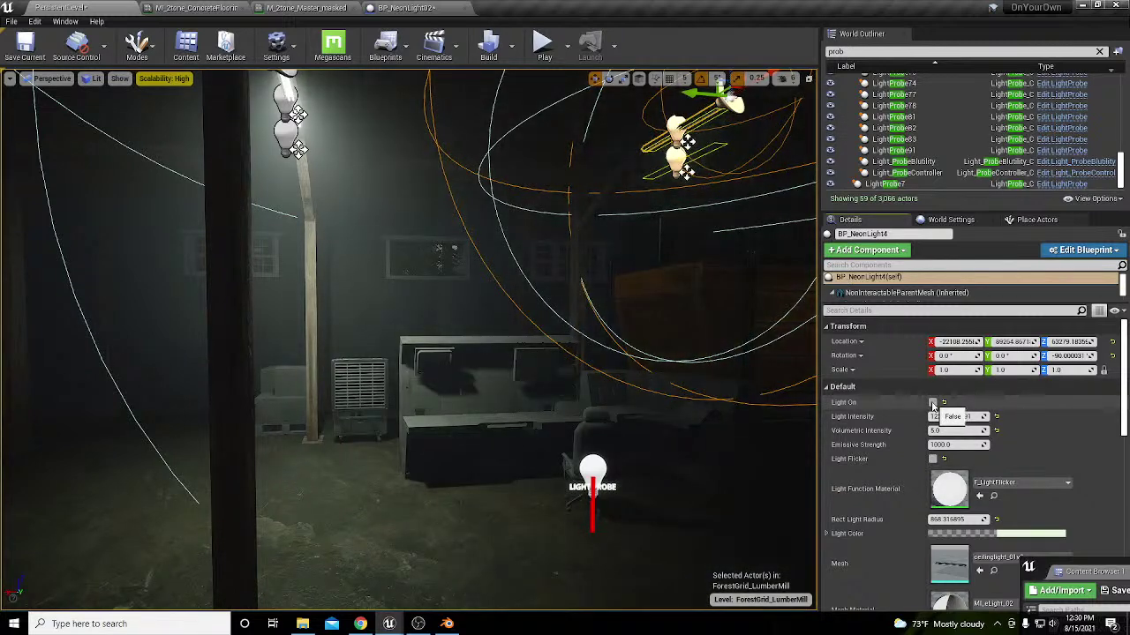
left_click(933, 404)
left_click(933, 404)
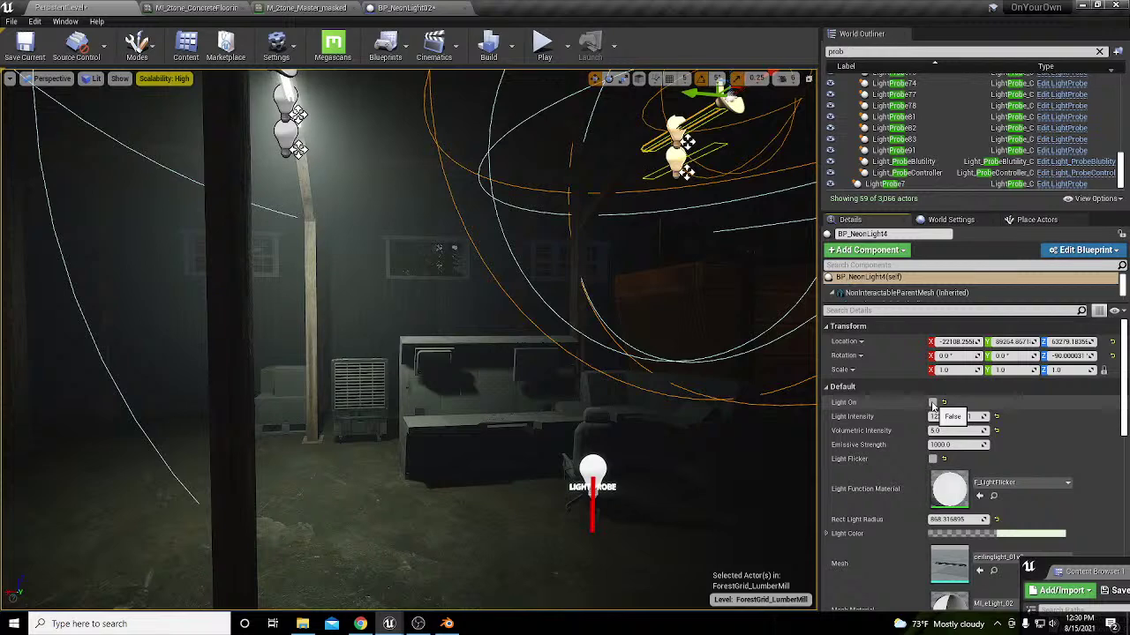
left_click(933, 405)
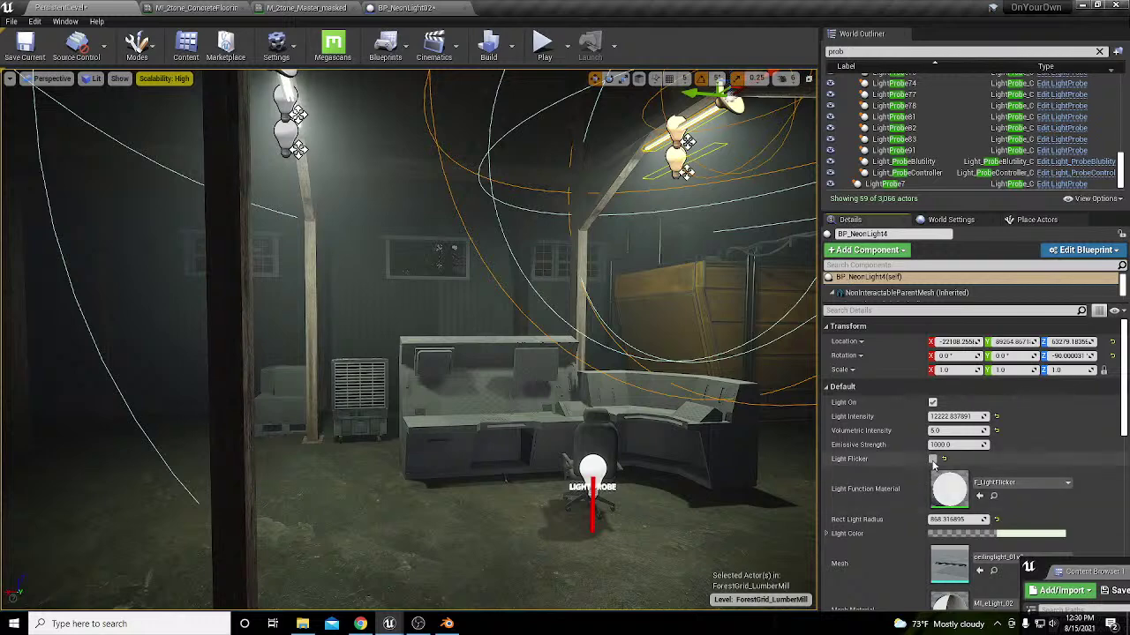
left_click(933, 402)
left_click(933, 403)
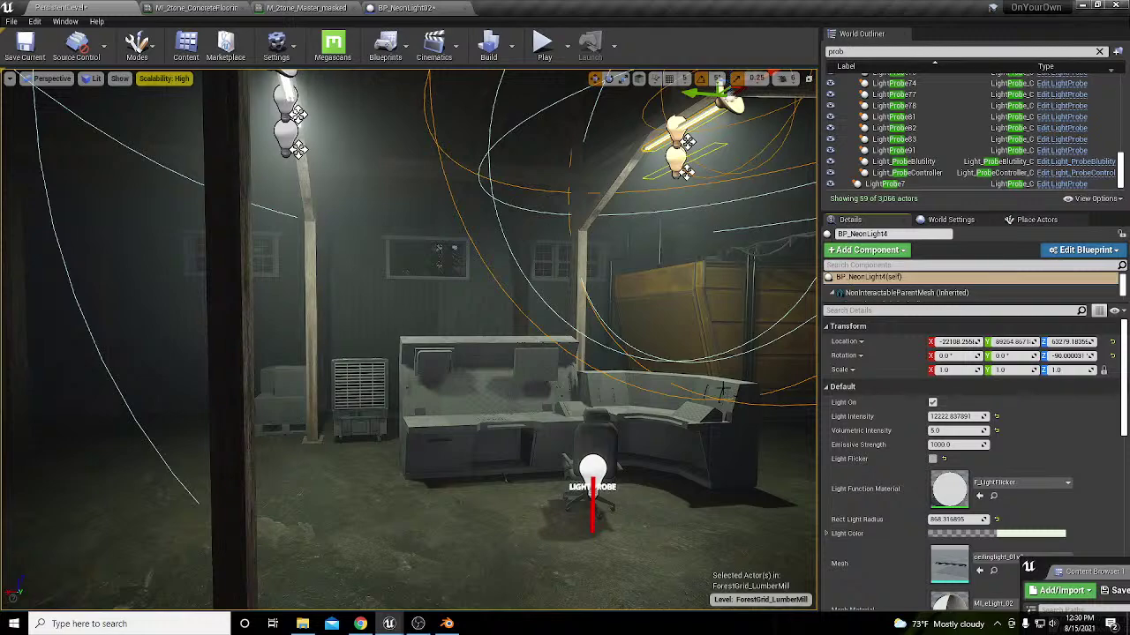
Step: Duplicate the office chair's light probe across the warehouse and position the copy over the plank pile beneath the other neon light
right_click_drag(666, 432, 720, 451)
key("a")
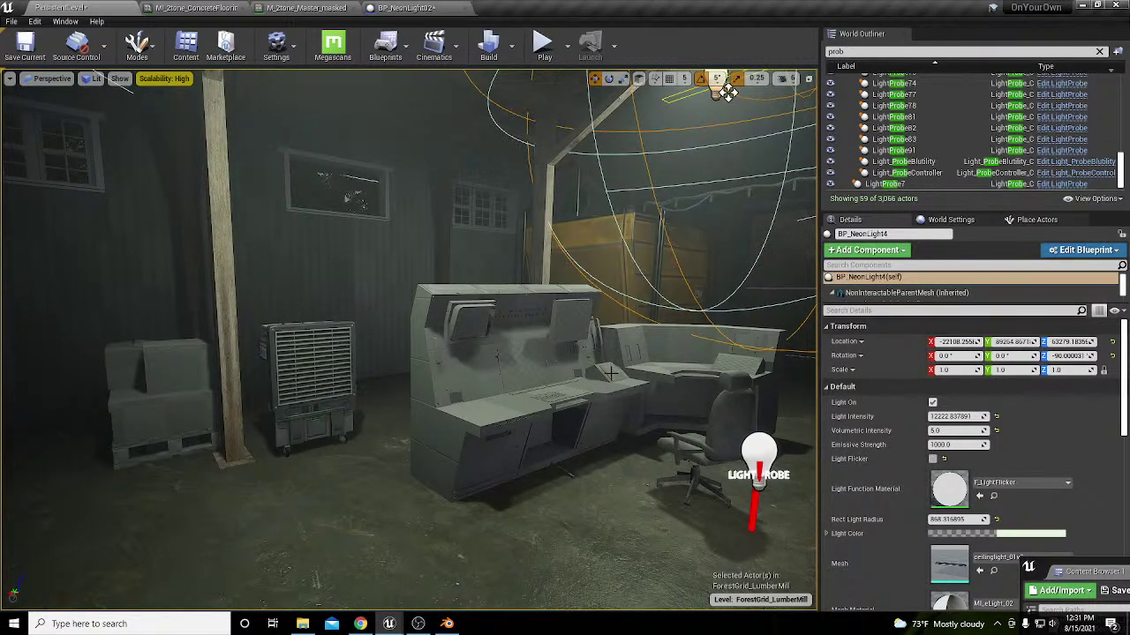
right_click_drag(610, 381, 671, 350)
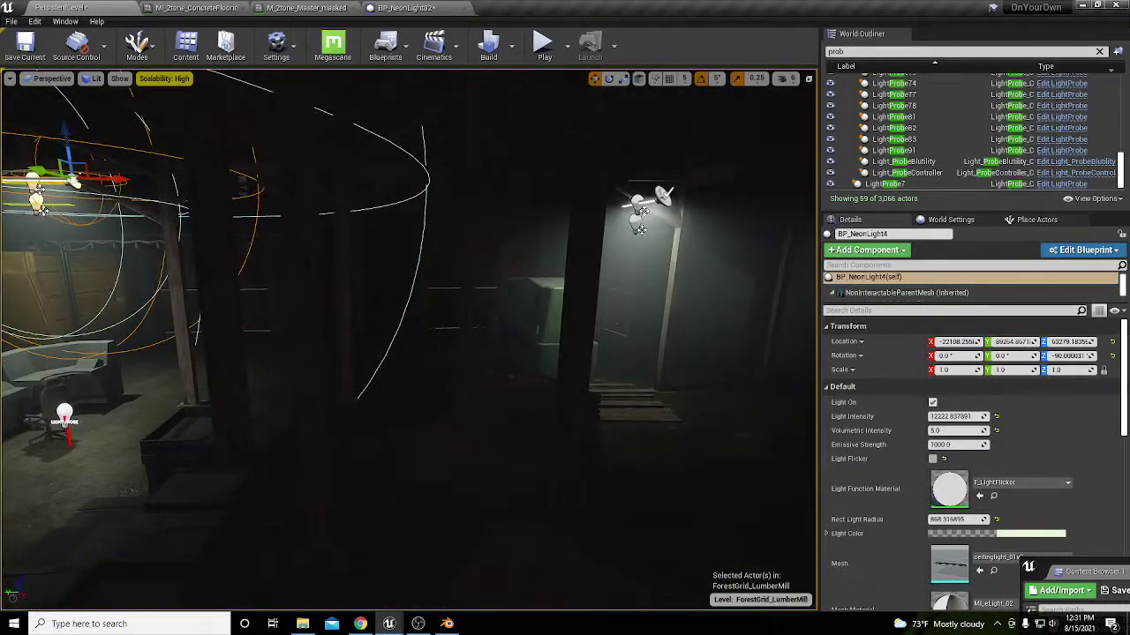
left_click(65, 413)
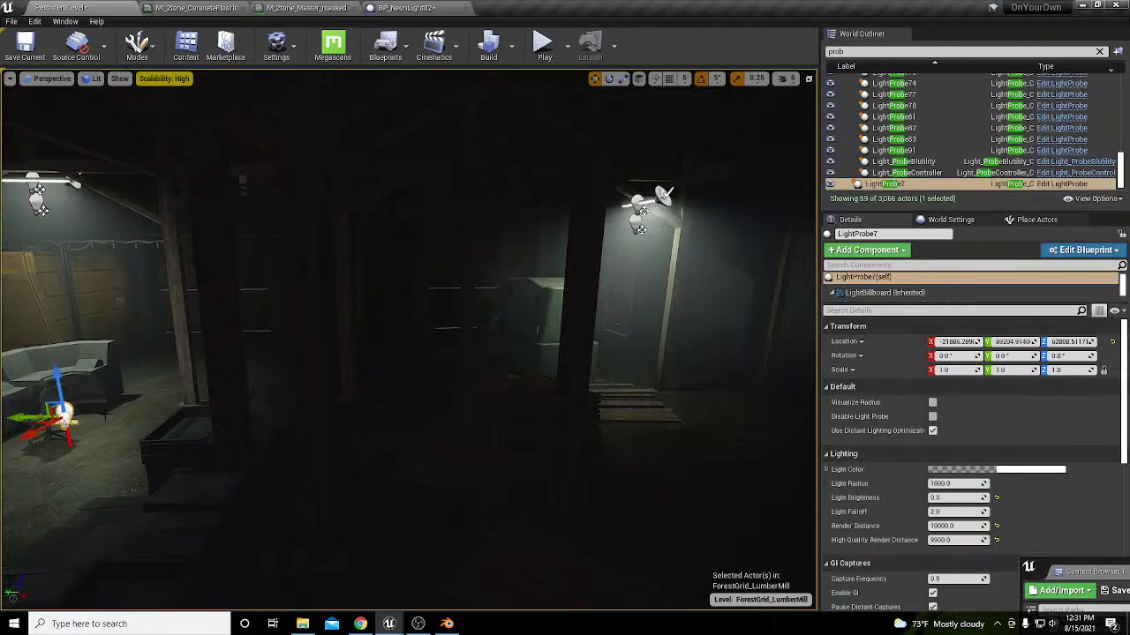
left_click_drag(44, 416, 618, 400, "alt")
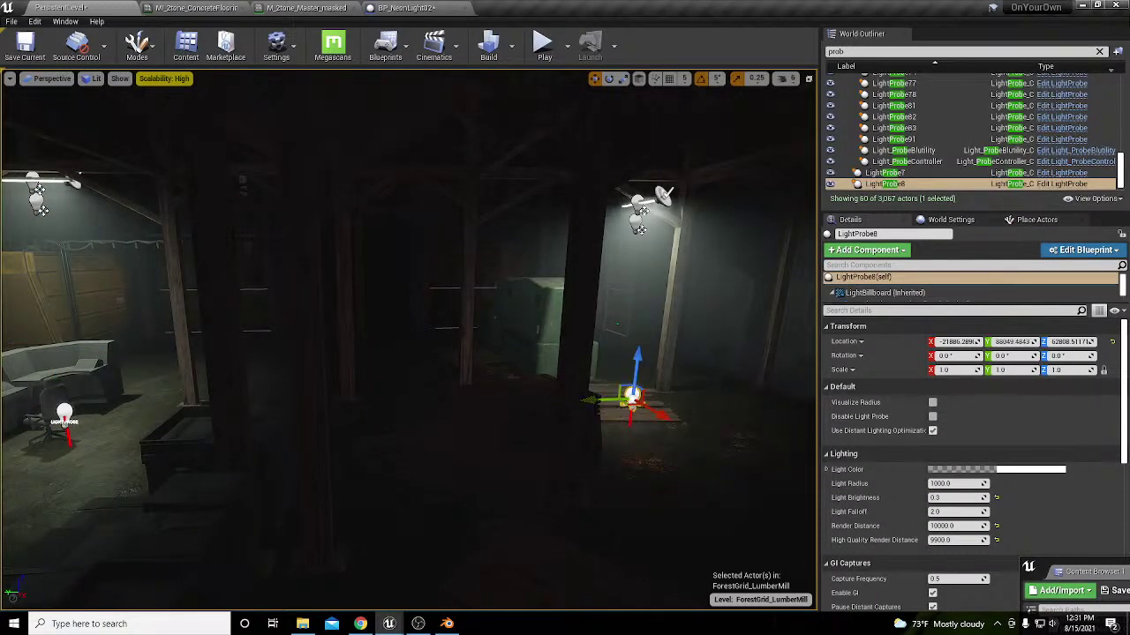
right_click_drag(618, 399, 716, 386)
key("w")
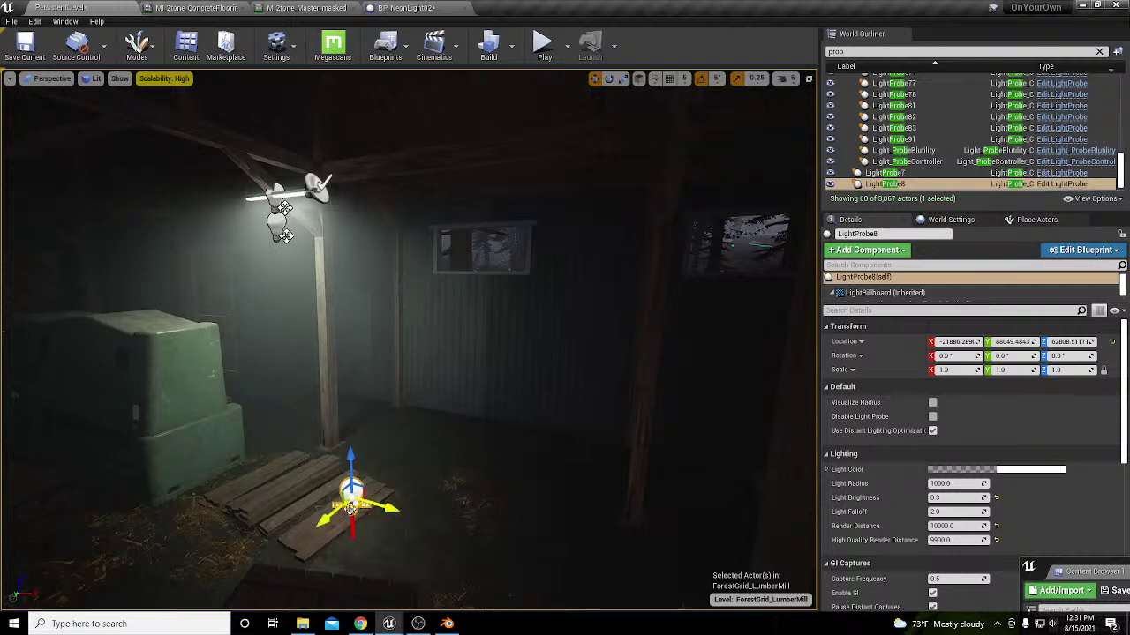
left_click_drag(352, 508, 291, 473)
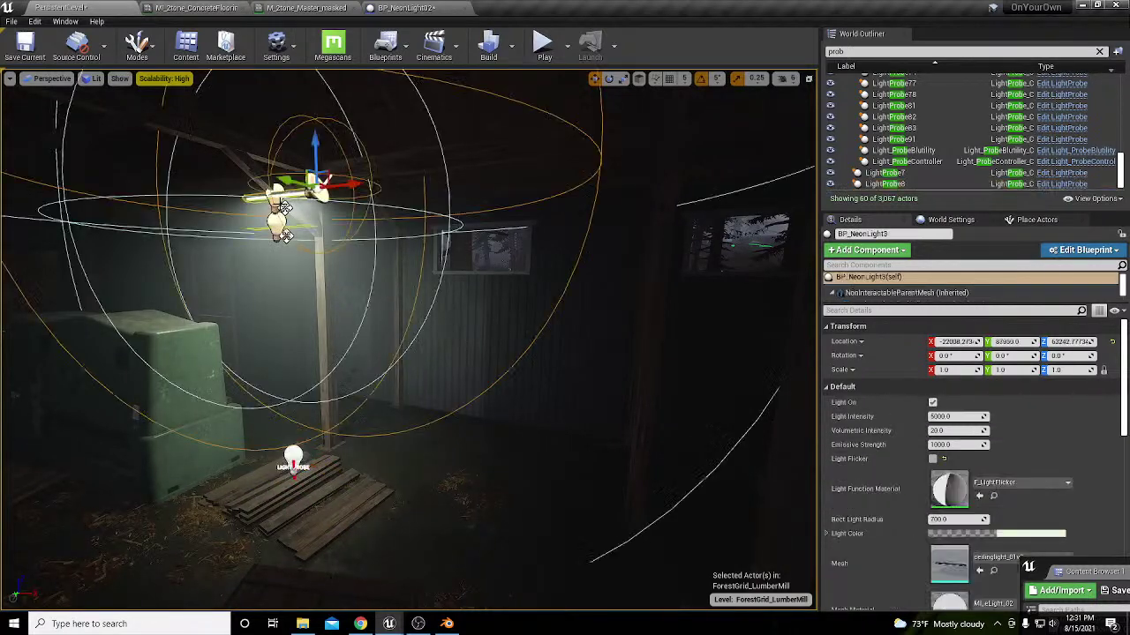
Step: Assign the duplicated probe over the plank pile as the Light Probe of the neon light above it
left_click(277, 201)
scroll(982, 535, "down", 5)
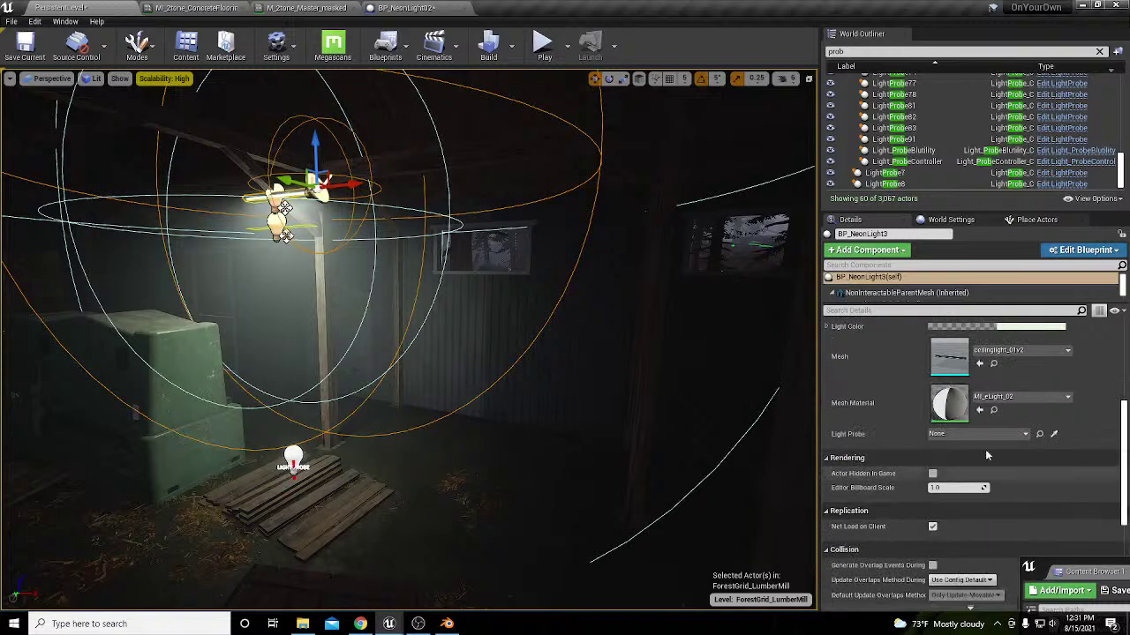
left_click(1052, 436)
left_click(292, 463)
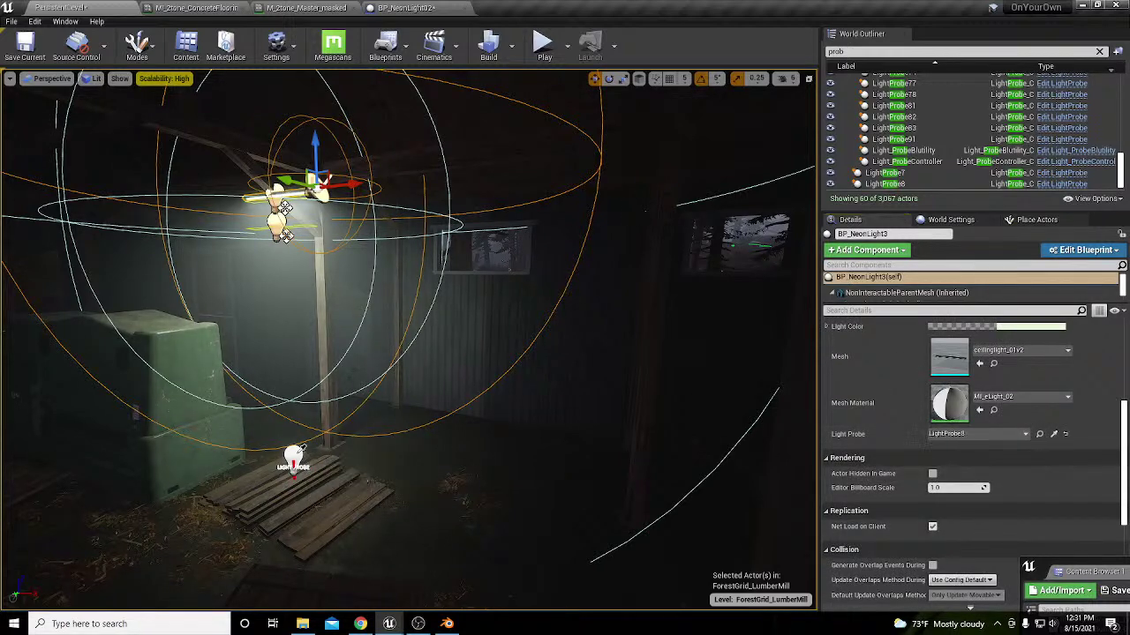
Step: Raise the light probe higher above the plank pile and set its Light Radius to 1500
right_click_drag(382, 457, 242, 433)
key("s")
left_click(475, 419)
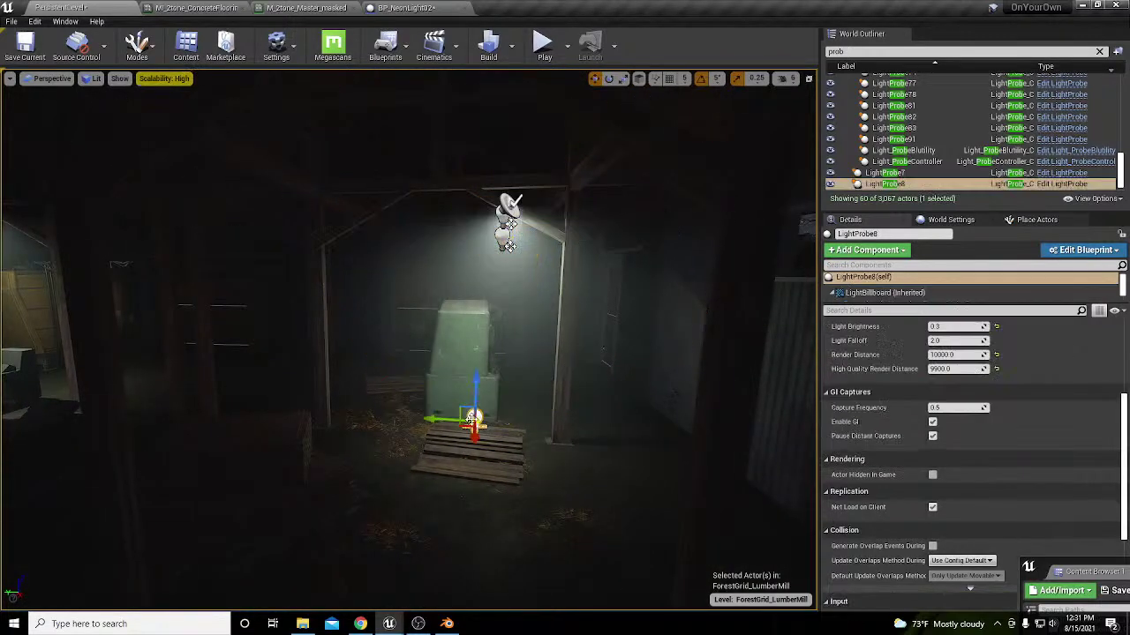
left_click_drag(475, 380, 476, 323)
scroll(965, 354, "up", 3)
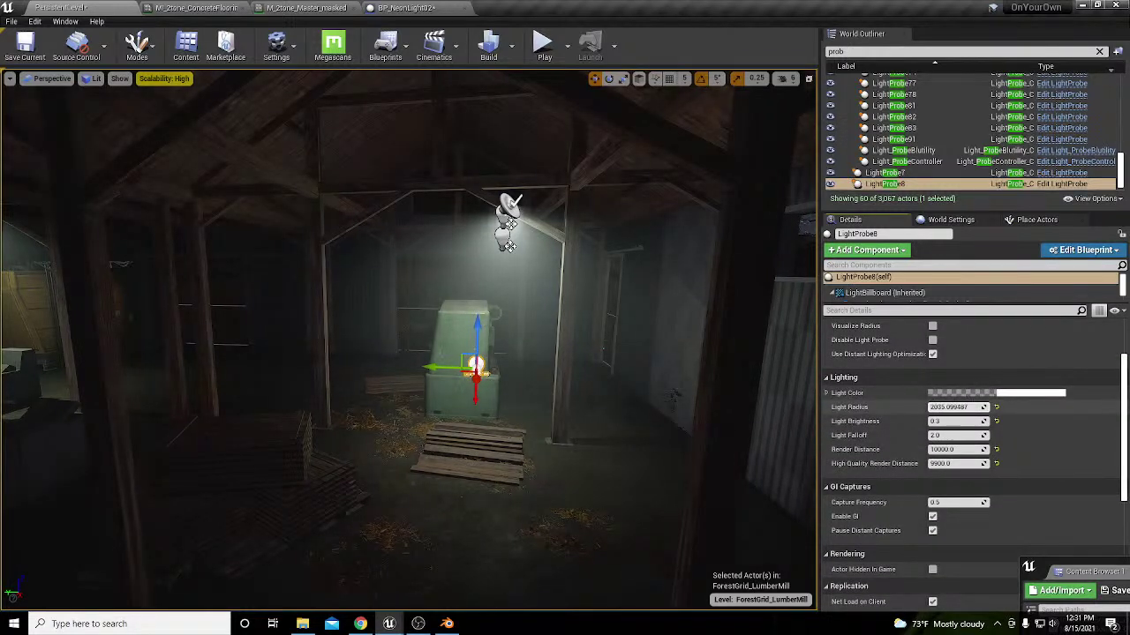
left_click_drag(958, 407, 940, 407)
left_click(962, 407)
type("1500")
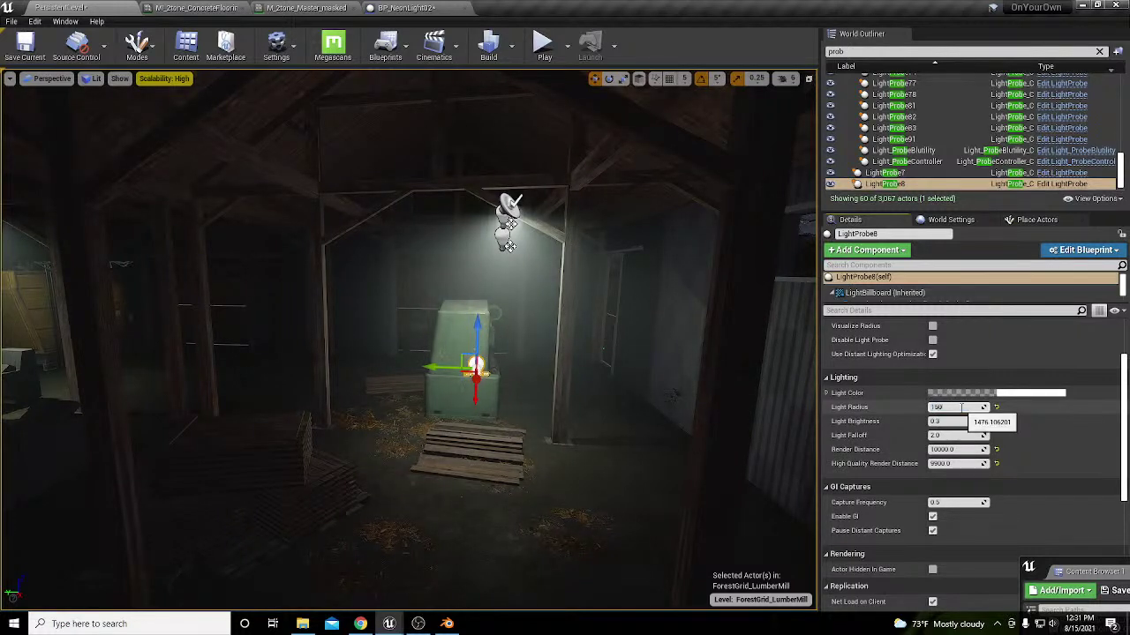
key("Return")
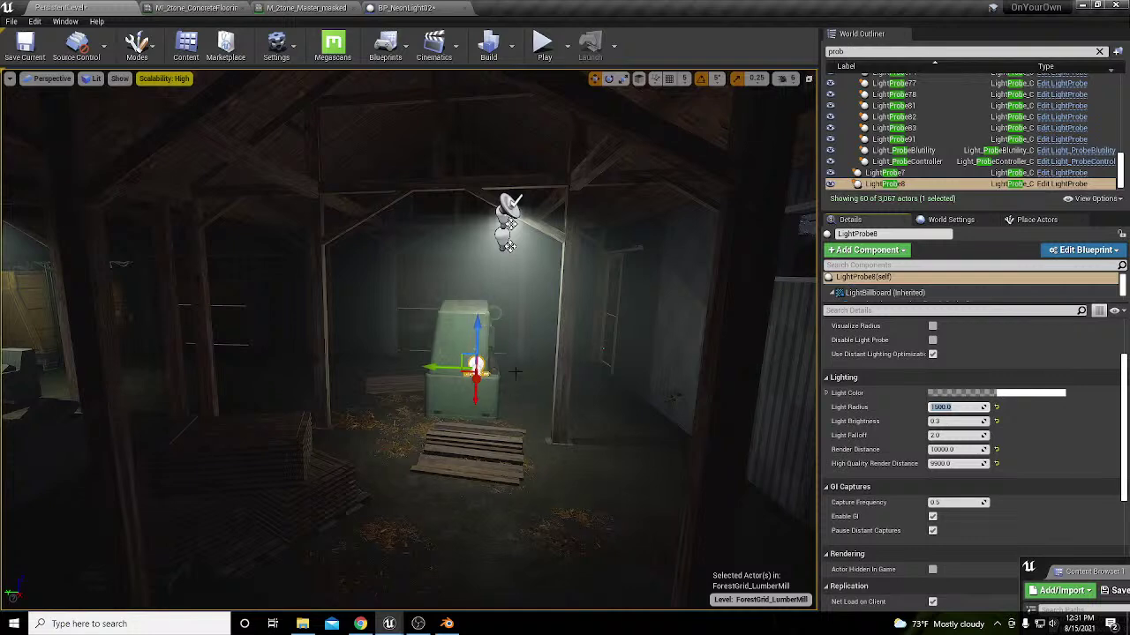
Step: Test the plank pile's neon light and its probe by switching Light On off and back on
left_click(509, 205)
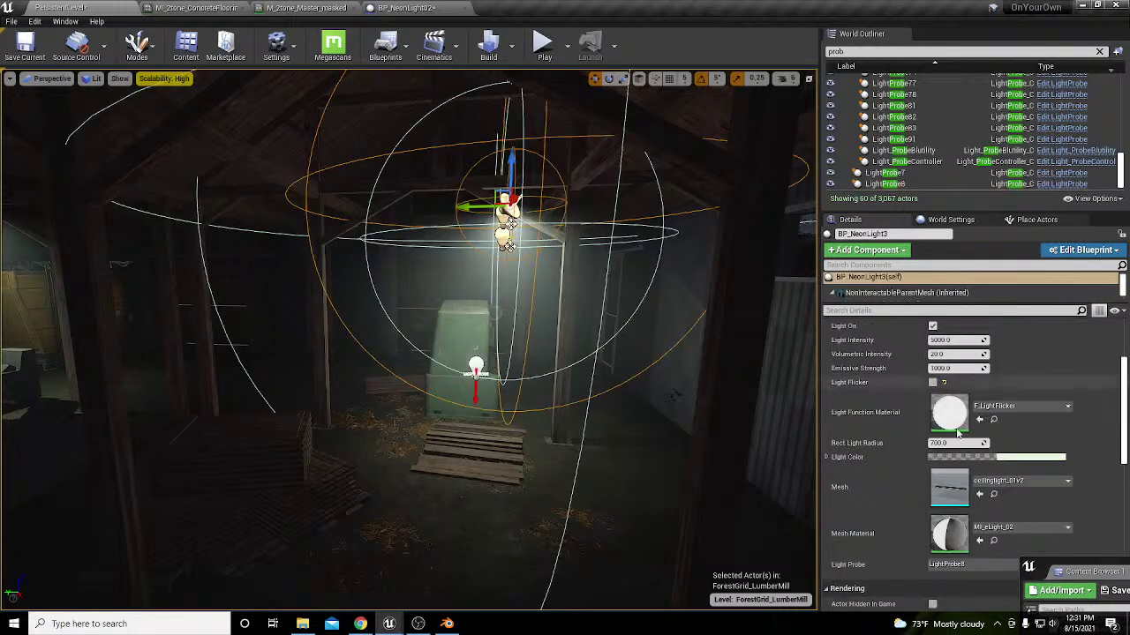
left_click(933, 326)
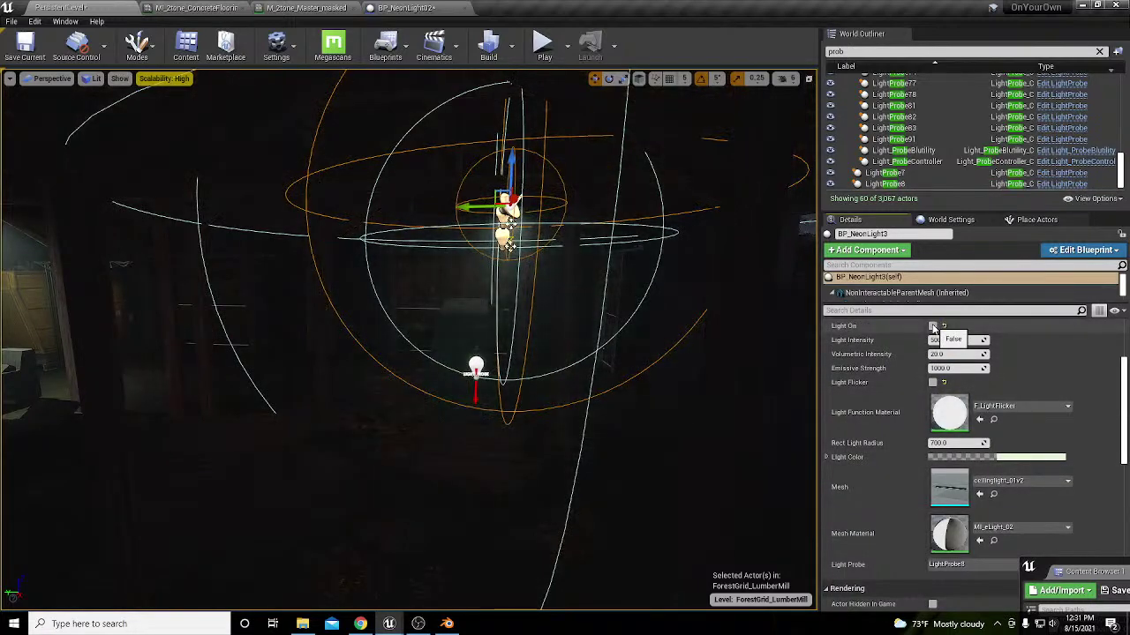
left_click(934, 327)
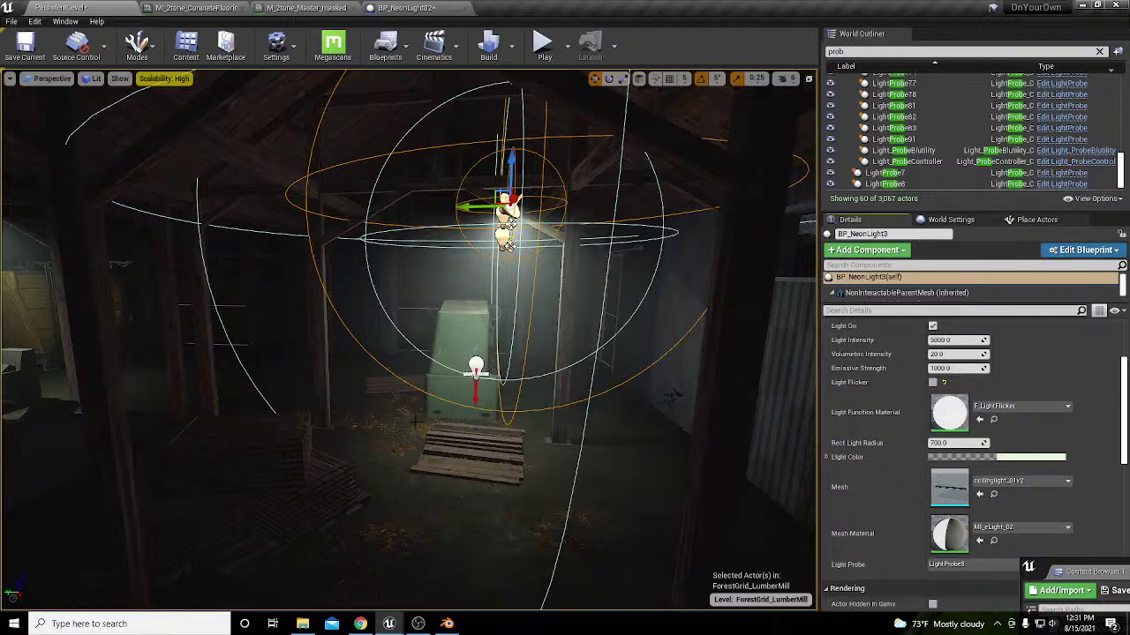
Step: Duplicate the plank pile's light probe across the warehouse and place the copy beneath the neon light over the scattered leaves
key("a")
right_click_drag(618, 353, 777, 353)
mouse_move(256, 416)
right_mouse_down()
mouse_move(340, 416)
mouse_move(256, 415)
right_mouse_up()
key("a")
left_click(185, 379)
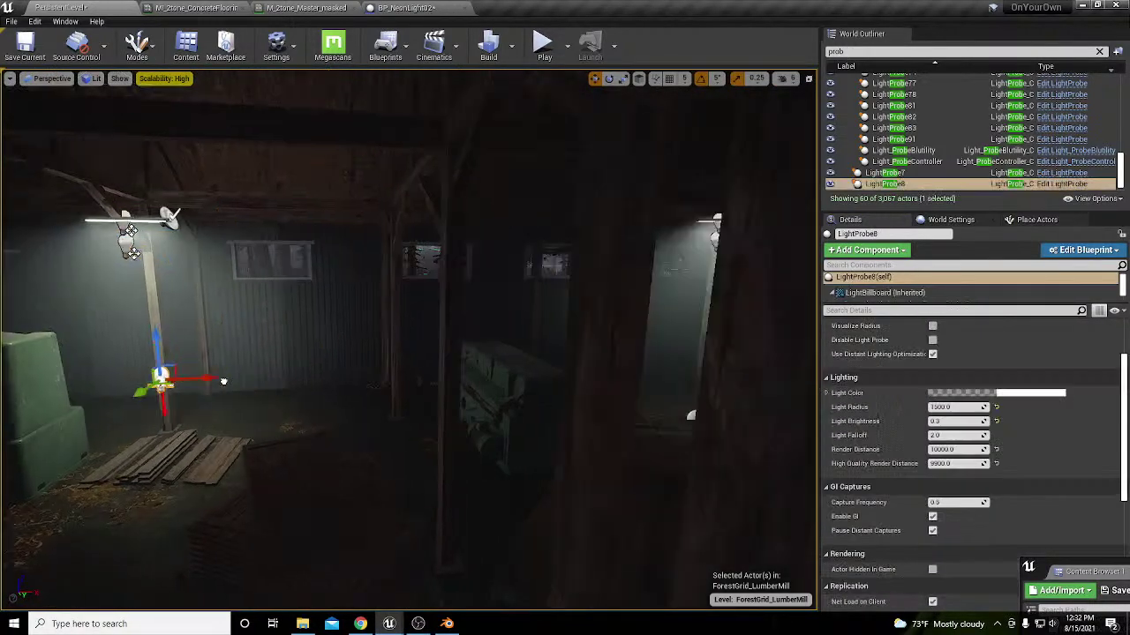
right_click_drag(185, 380, 506, 445)
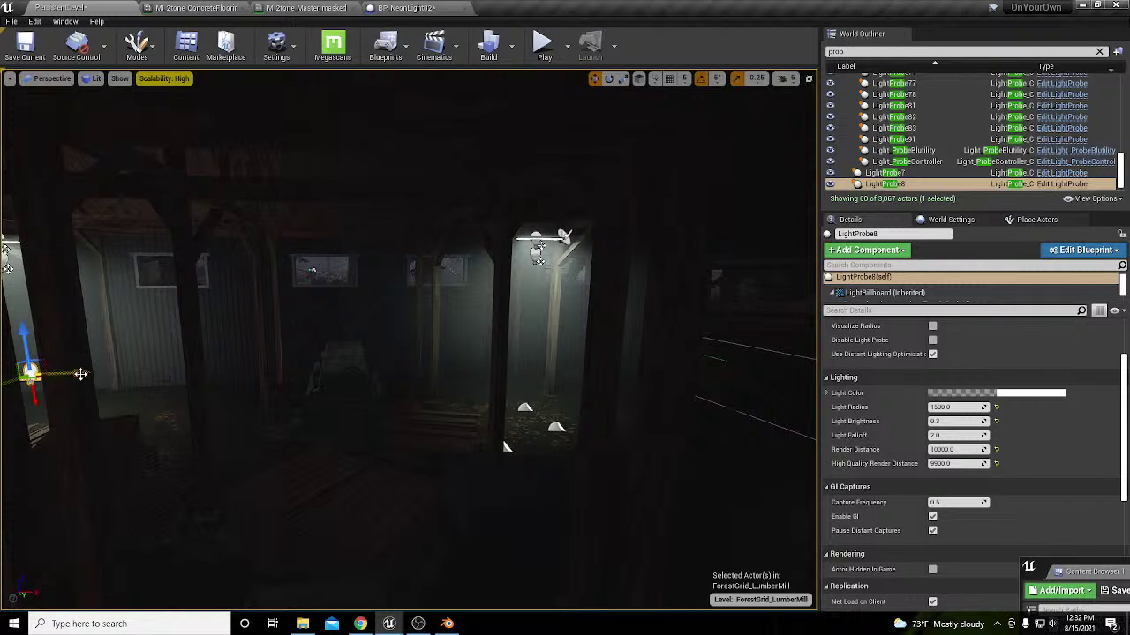
left_click_drag(78, 374, 567, 367, "alt")
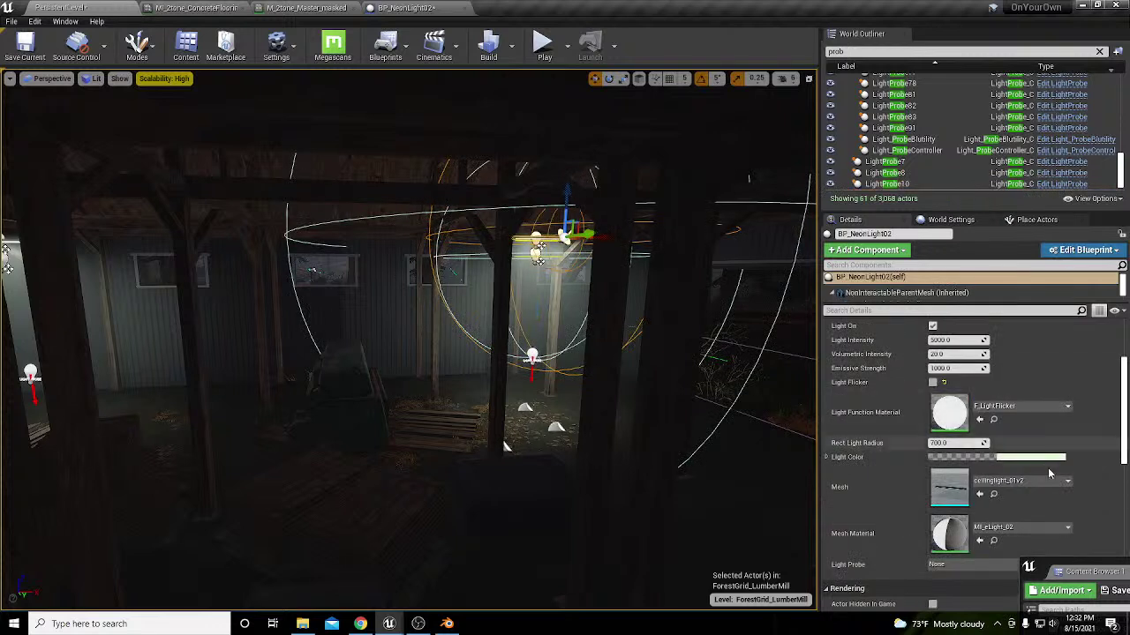
Step: Assign the duplicated probe as the Light Probe of the neon light over the scattered leaves
left_click(1056, 569)
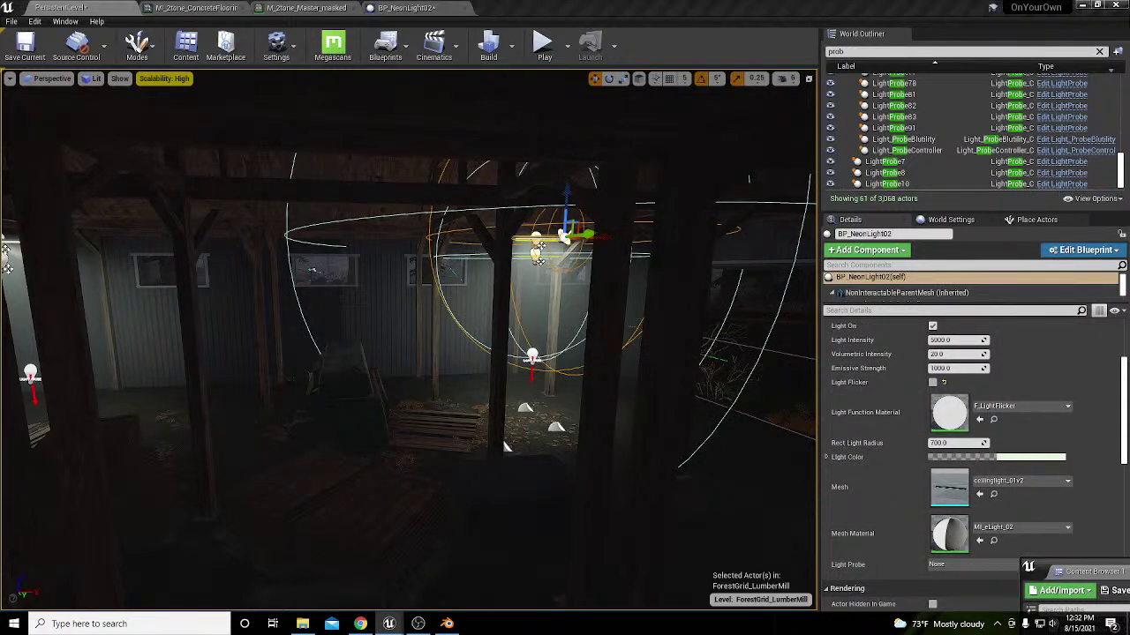
left_click(1053, 564)
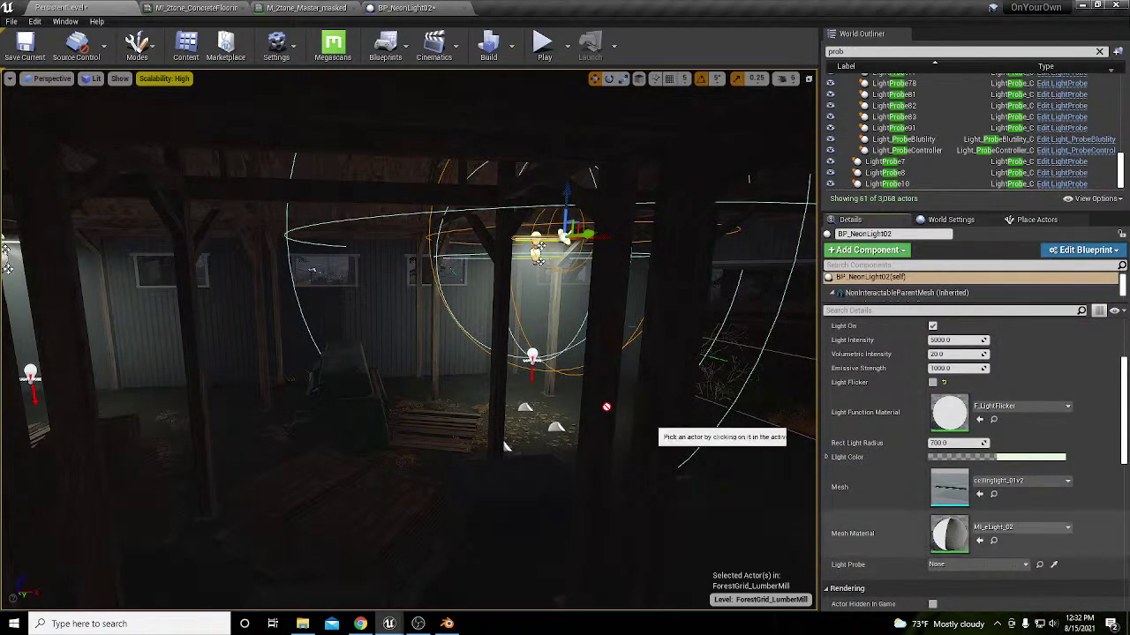
left_click(532, 360)
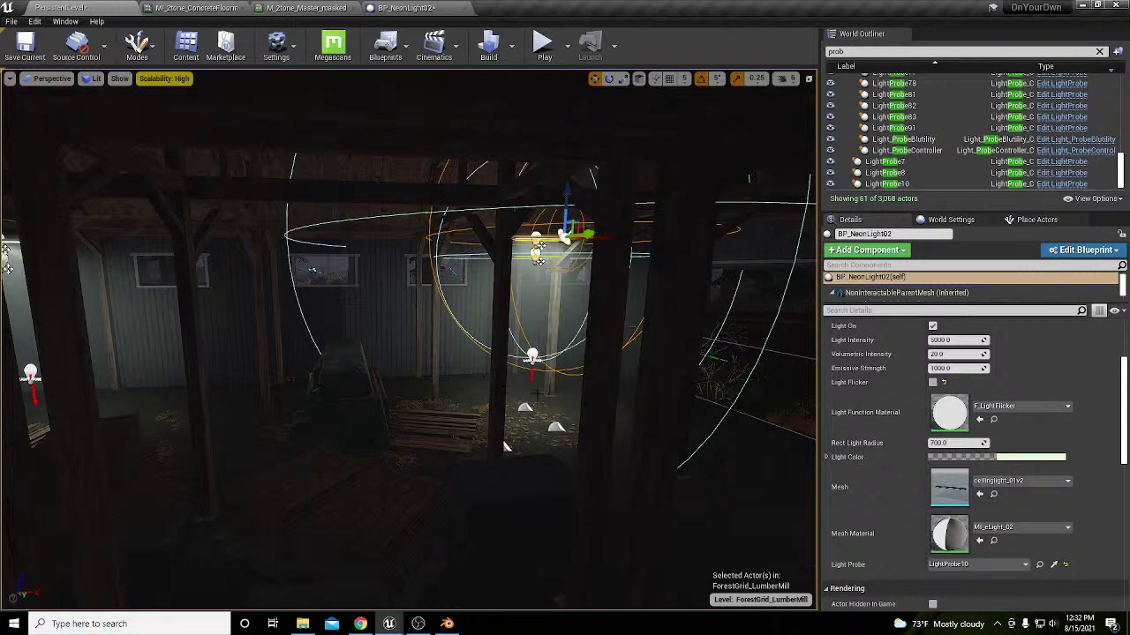
Step: Set Volumetric Intensity to 5 on the plank pile's neon light and to 10 on the neon light over the scattered leaves
right_click_drag(504, 446, 539, 424)
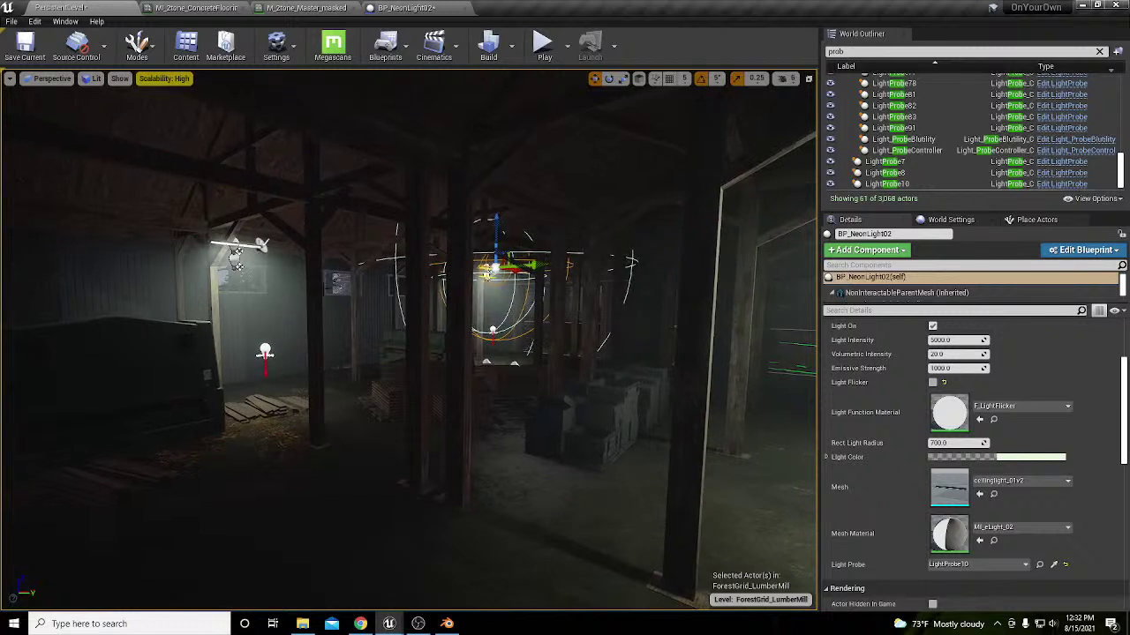
left_click(236, 254)
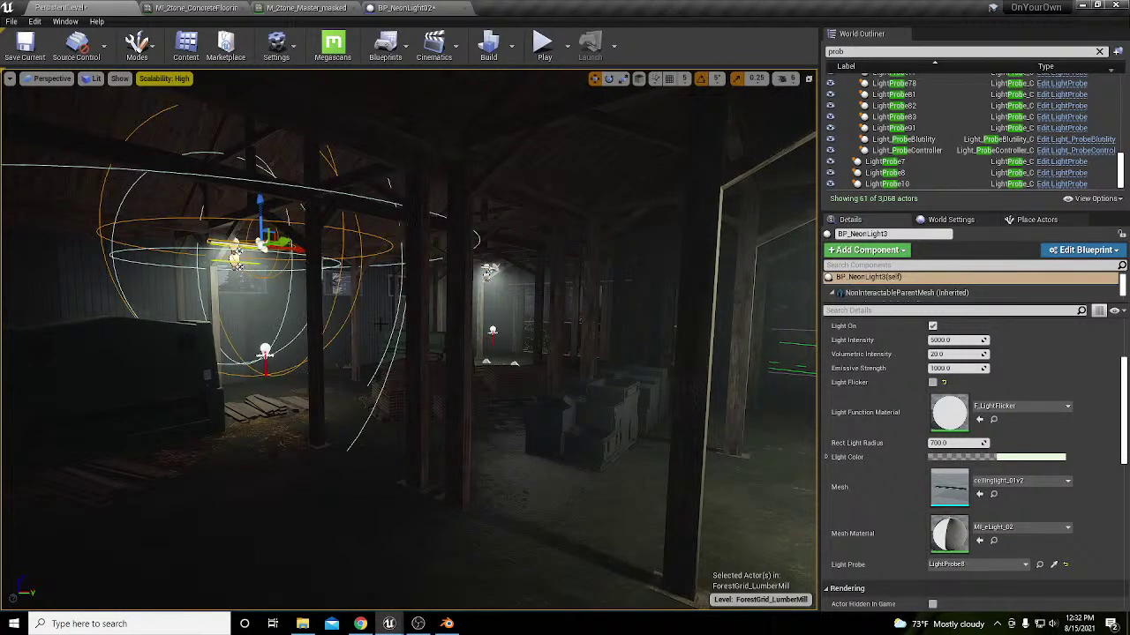
left_click(953, 354)
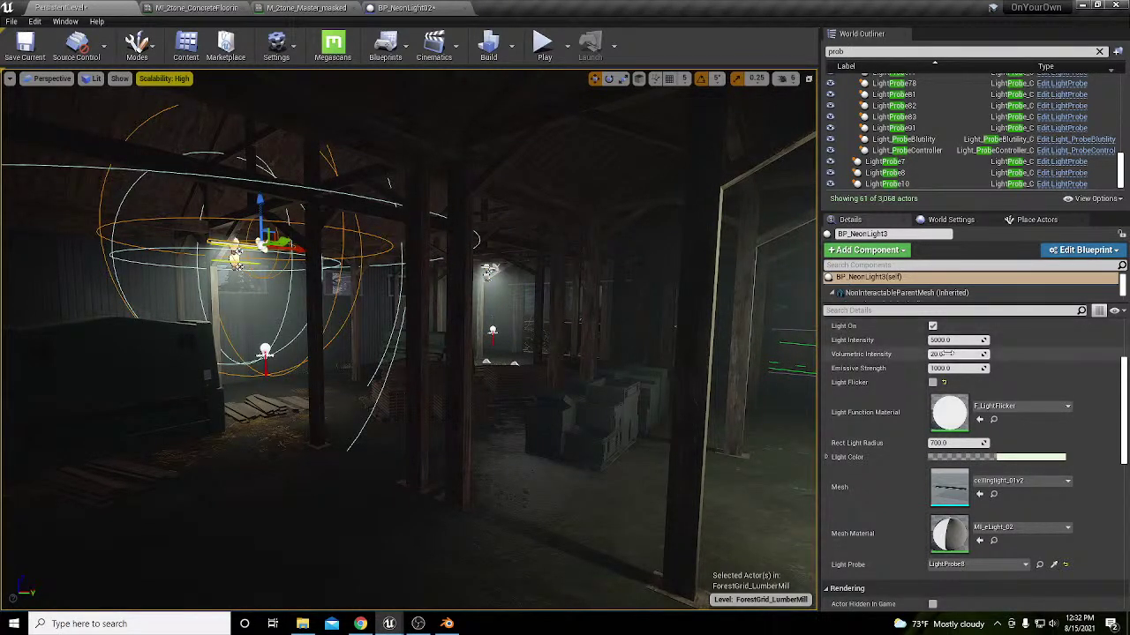
type("5")
key("Return")
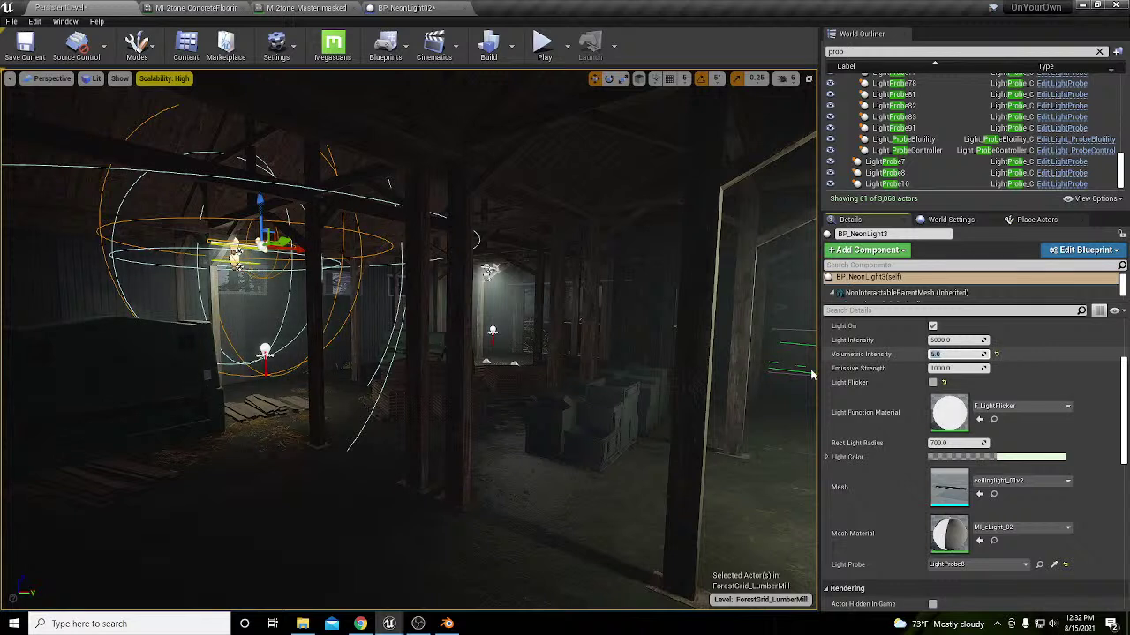
left_click(487, 270)
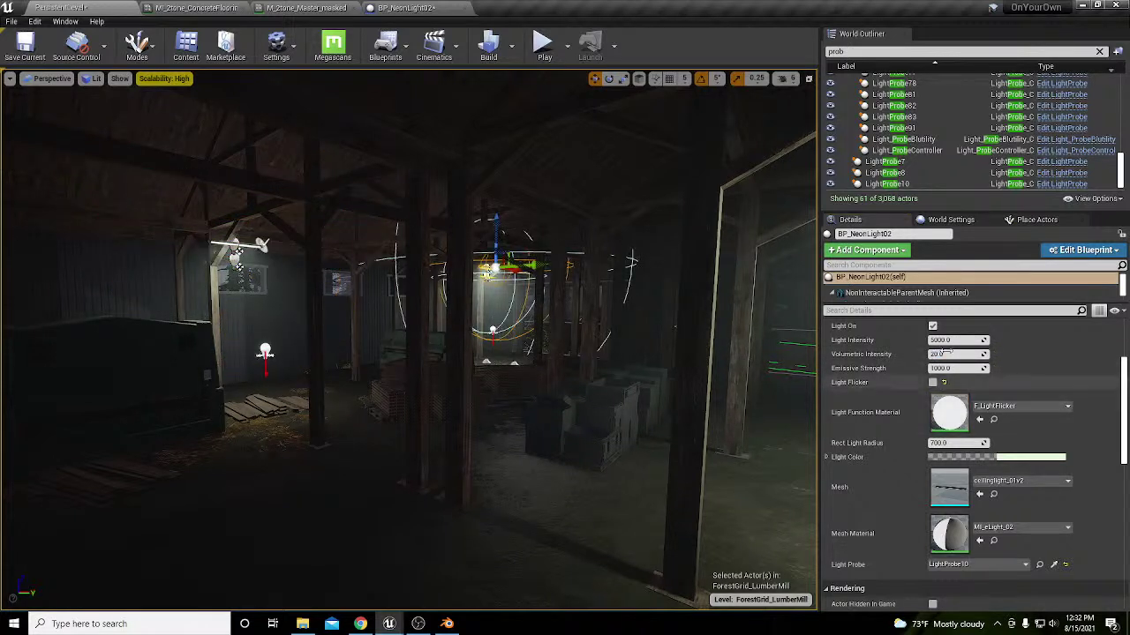
left_click(949, 354)
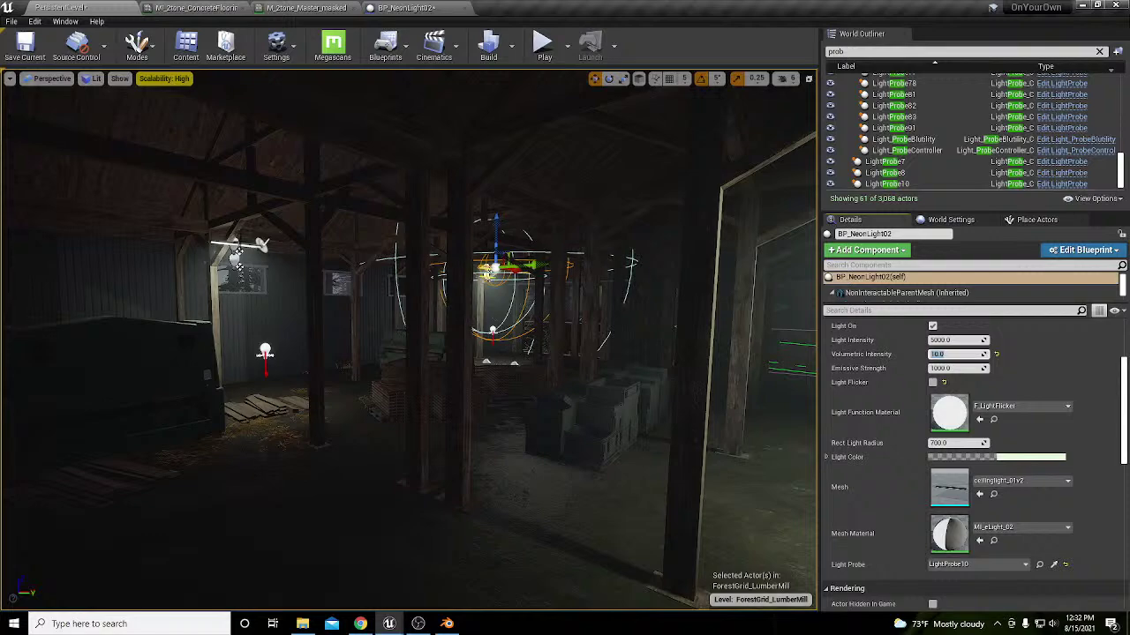
Step: Raise the neon light near the plank pile closer to the roof beams
left_click(237, 252)
key("f")
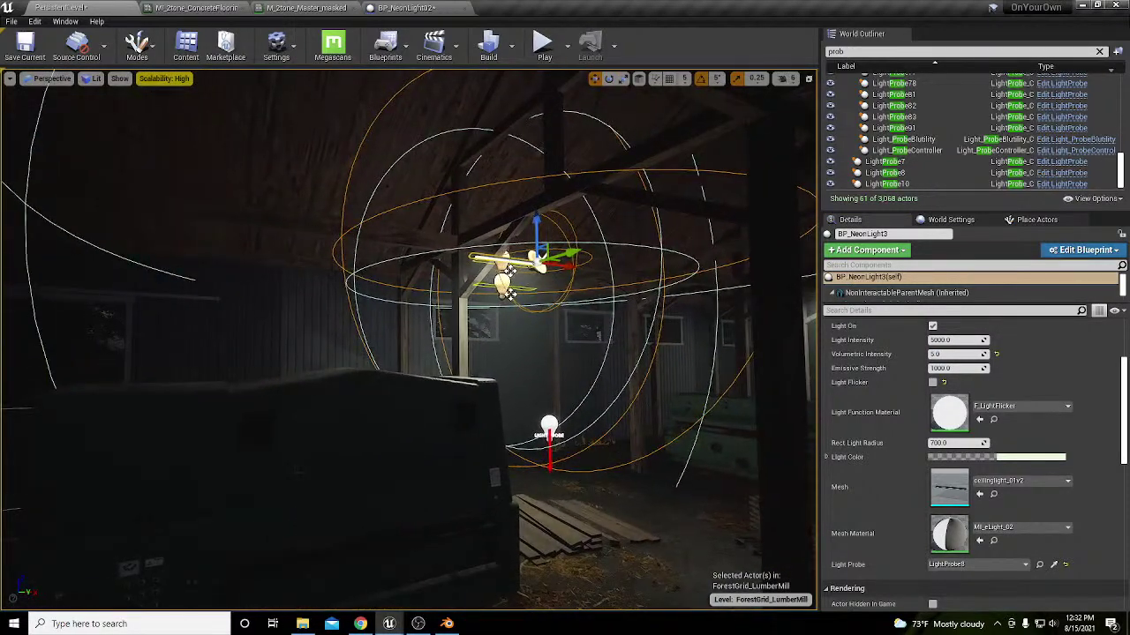
right_click_drag(572, 254, 646, 252)
key("s")
key("w")
key("w")
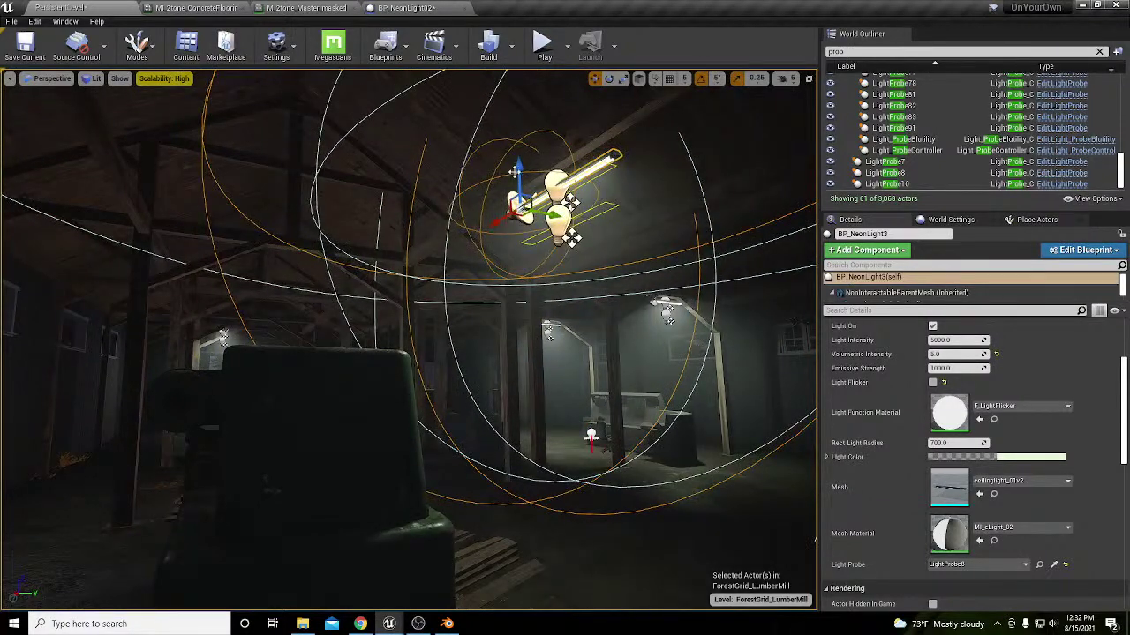
left_click_drag(515, 170, 526, 143)
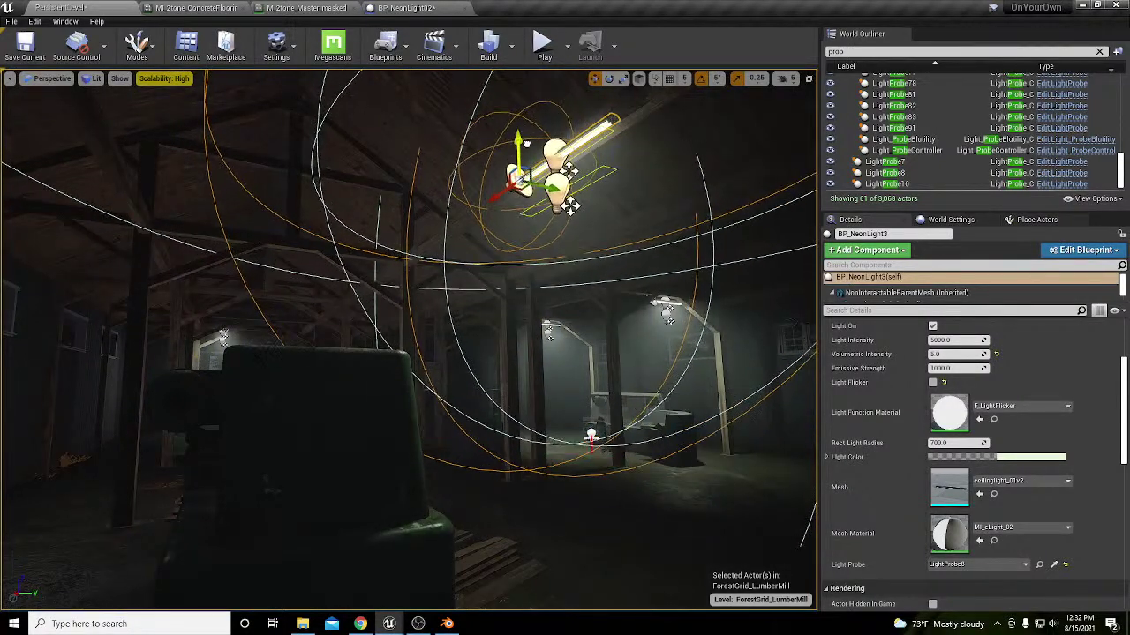
Step: Move the light probe from the plank pile to the open floor at the other end of the green machine
right_click_drag(530, 221, 552, 269)
left_click(636, 336)
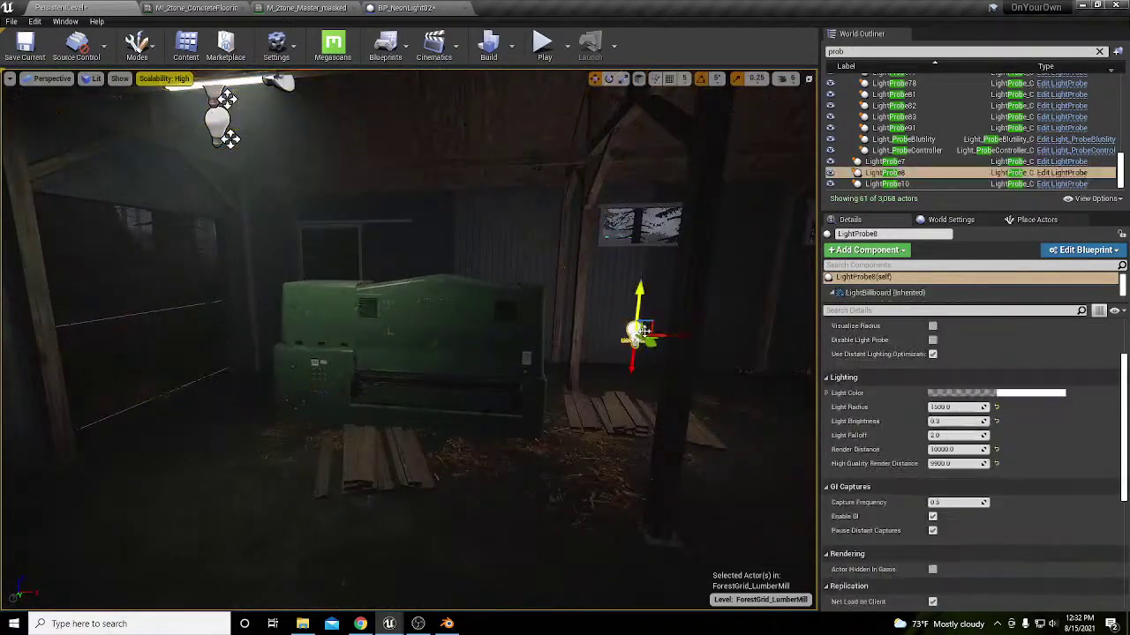
right_click_drag(635, 336, 424, 203)
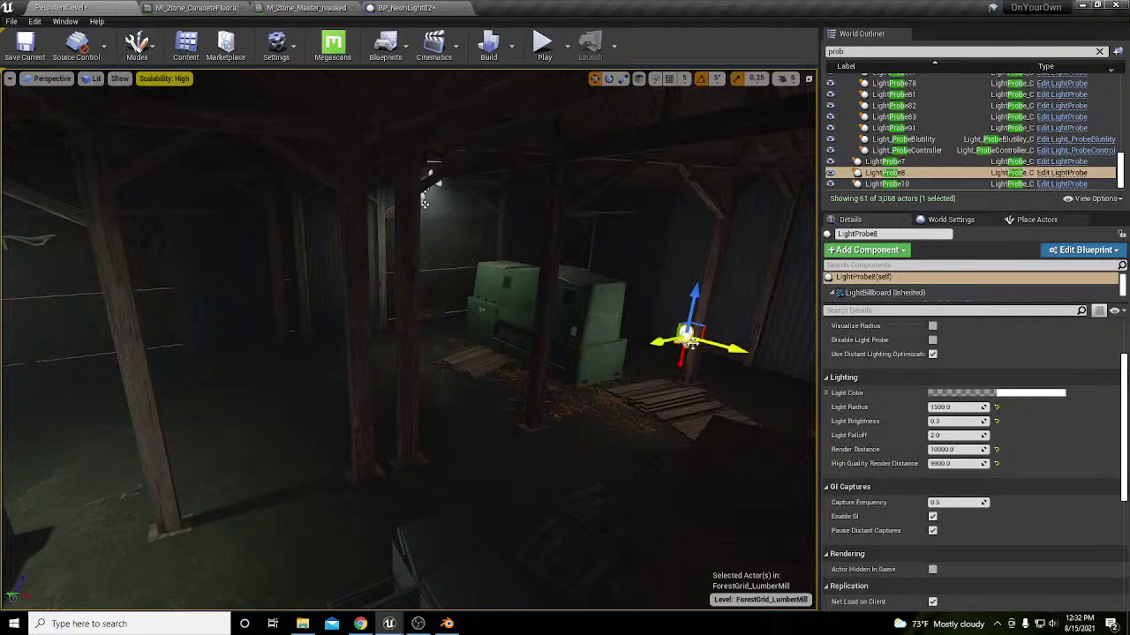
left_click_drag(666, 341, 428, 331)
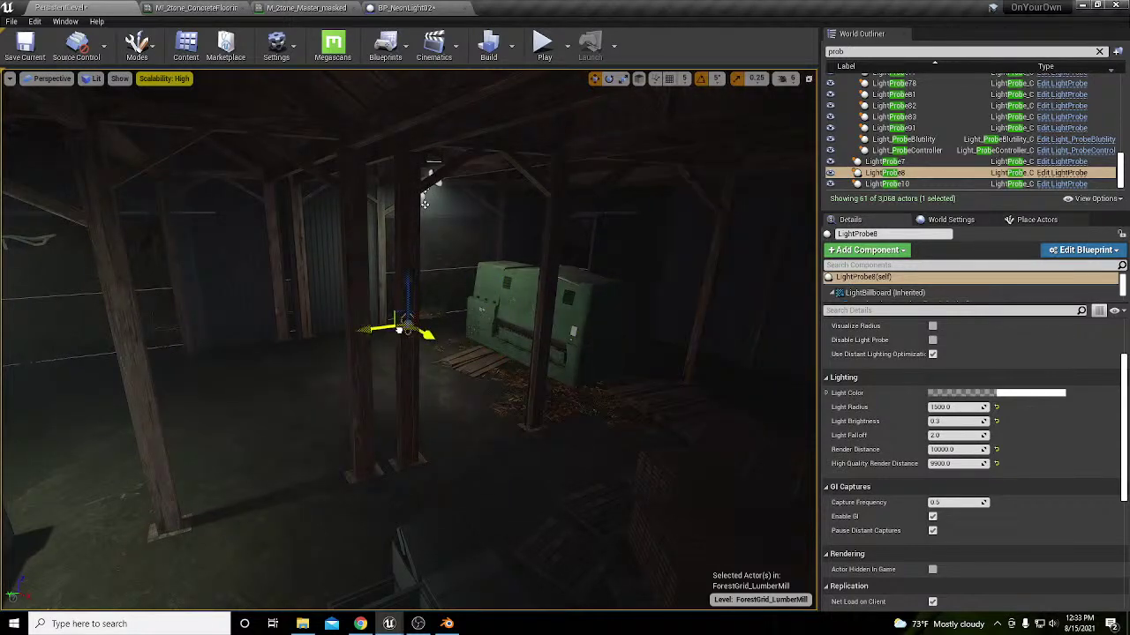
right_click_drag(425, 203, 455, 220)
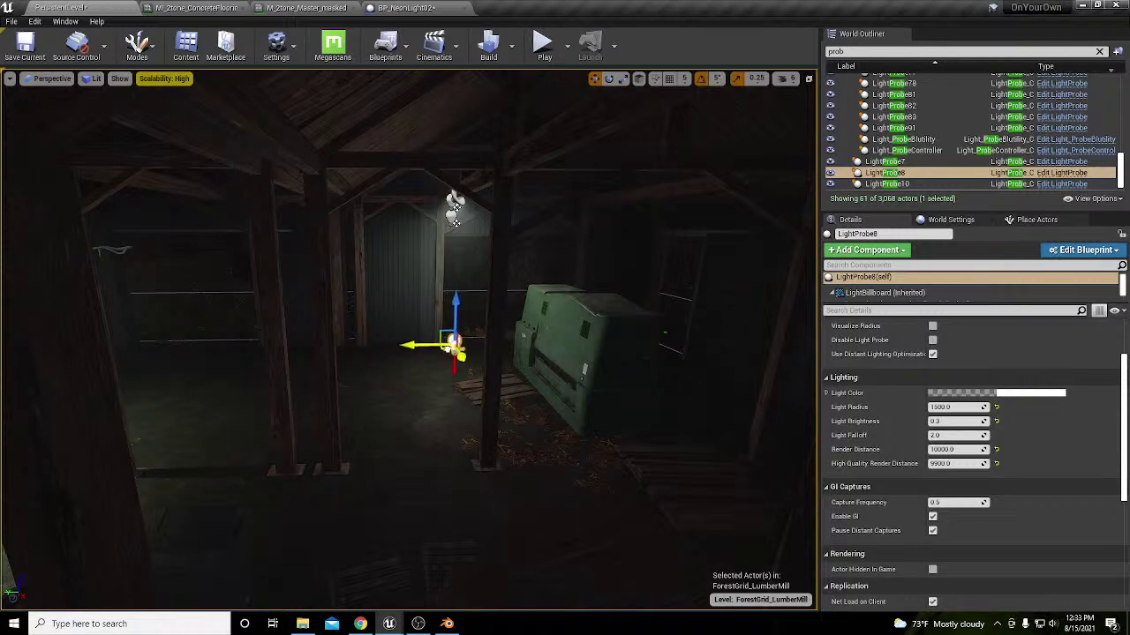
Step: Rotate the neon light over the scattered leaves and raise it to sit against the roof beam
right_click_drag(455, 220, 565, 273)
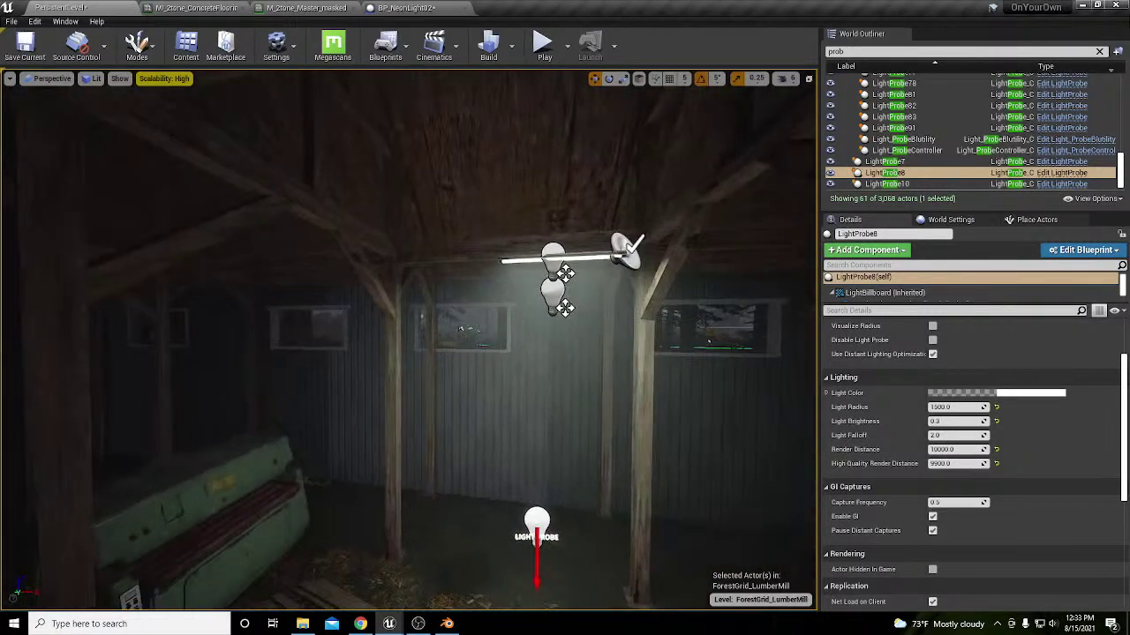
left_click(565, 273)
key("e")
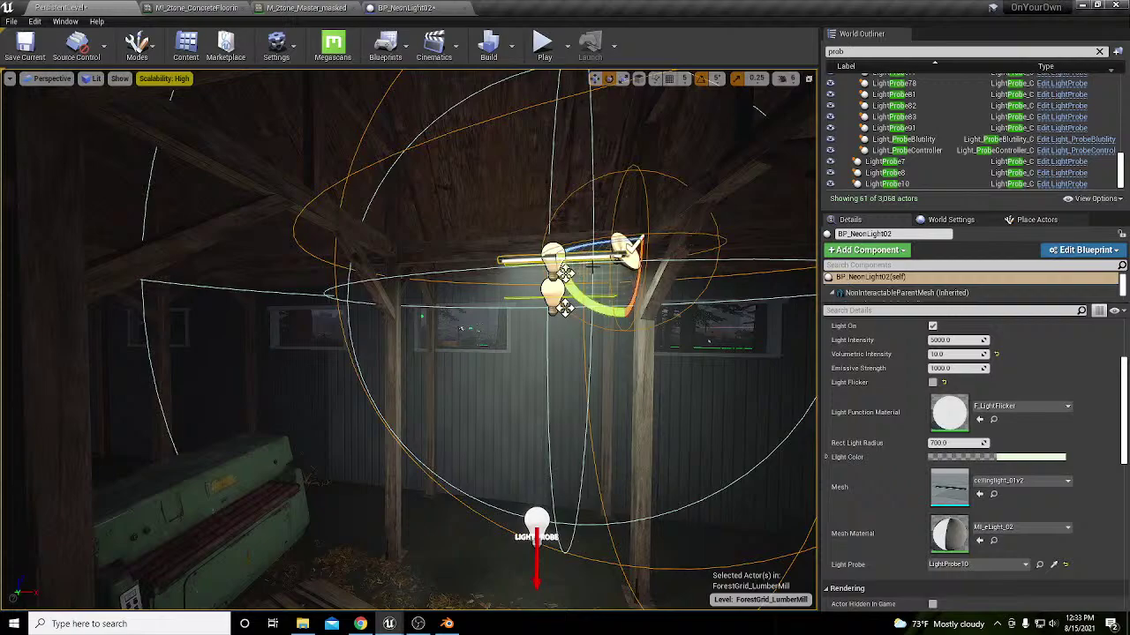
left_click_drag(575, 287, 676, 257)
right_click_drag(676, 257, 164, 381)
key("w")
left_click_drag(363, 236, 378, 215)
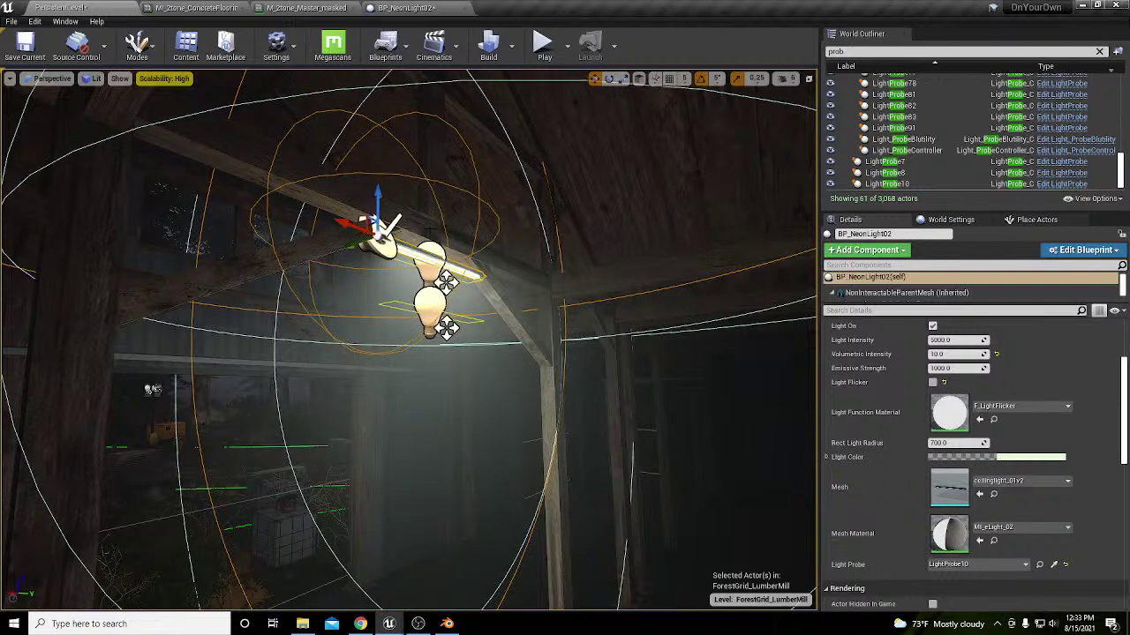
Step: Move the light probe beneath that neon light from the scattered leaves to the open floor beside the wooden post
right_click_drag(378, 215, 381, 304)
left_click(468, 461)
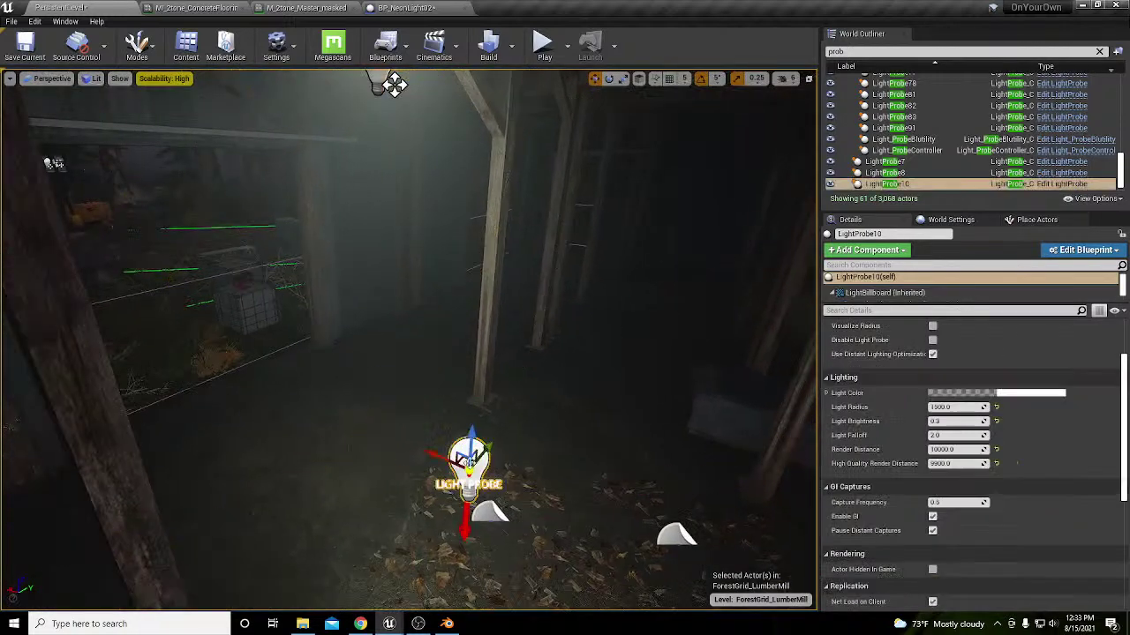
left_click_drag(468, 459, 427, 389)
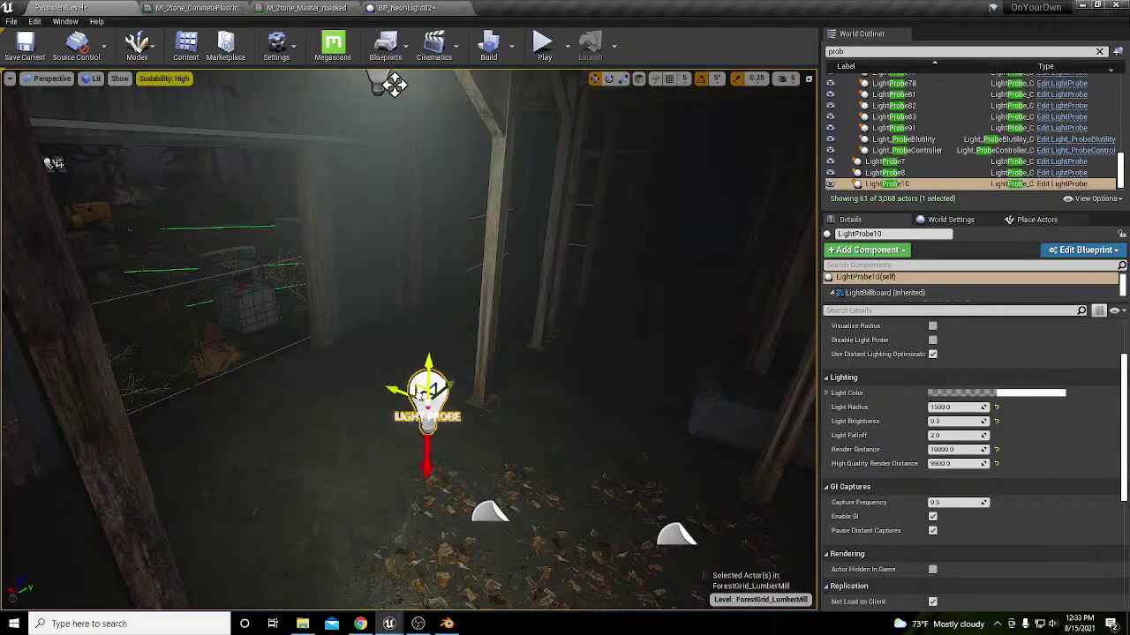
key("ctrl+z")
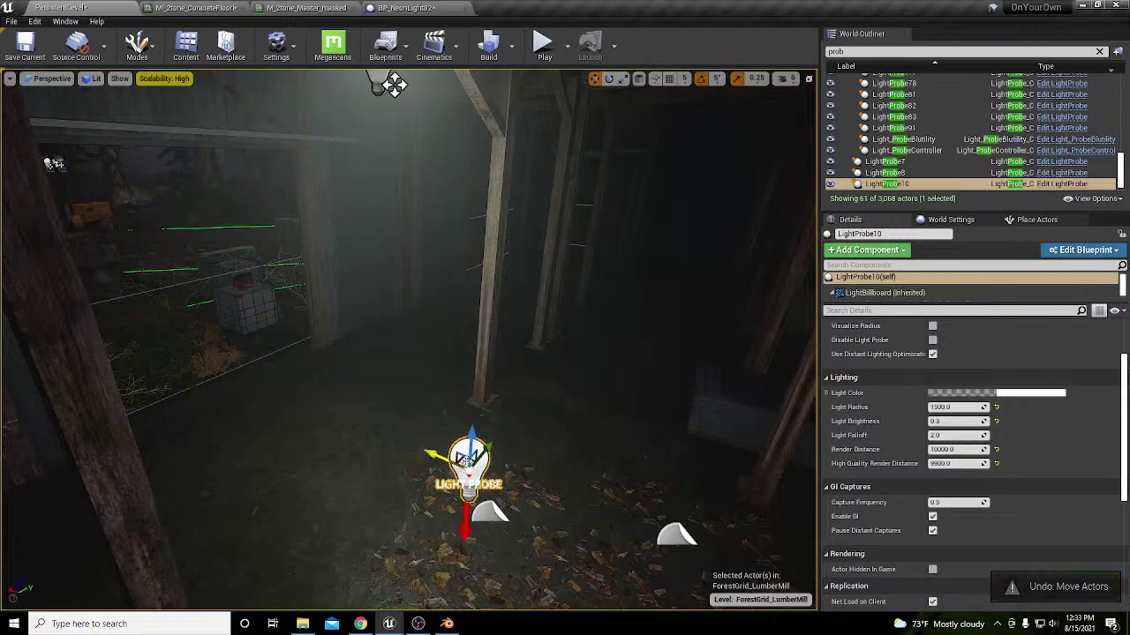
left_click_drag(468, 459, 385, 378)
Step: Move the air conditioner beside the control console closer to the wooden post
right_click_drag(385, 377, 503, 371)
right_click_drag(562, 294, 495, 295)
right_click_drag(516, 254, 525, 245)
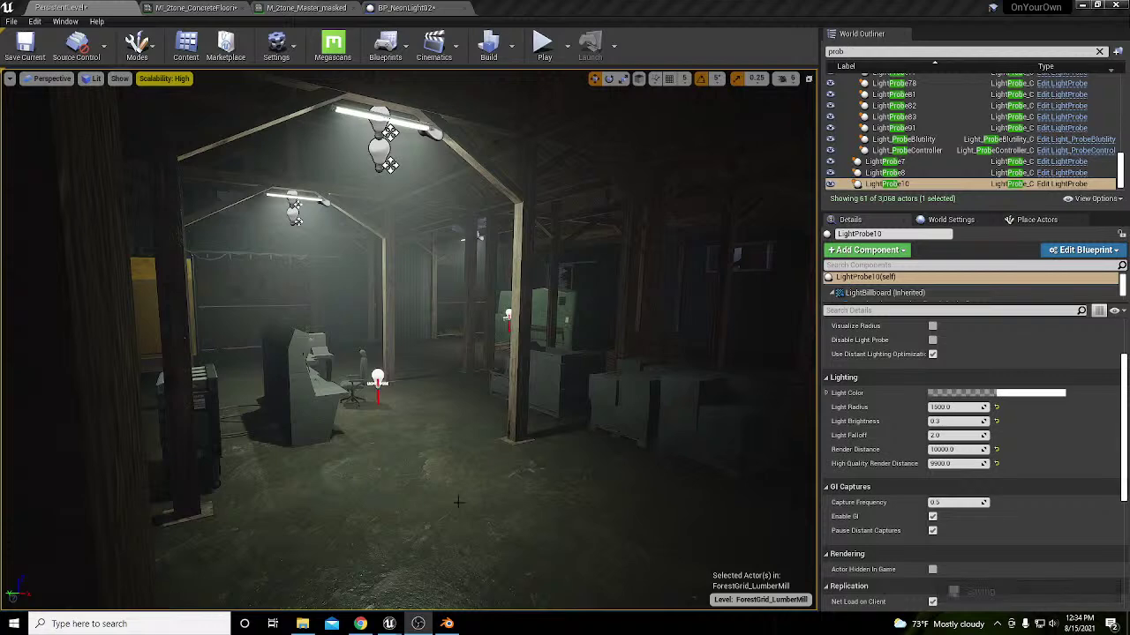
right_click_drag(408, 340, 268, 343)
right_click_drag(468, 415, 443, 485)
left_click(312, 434)
key("f")
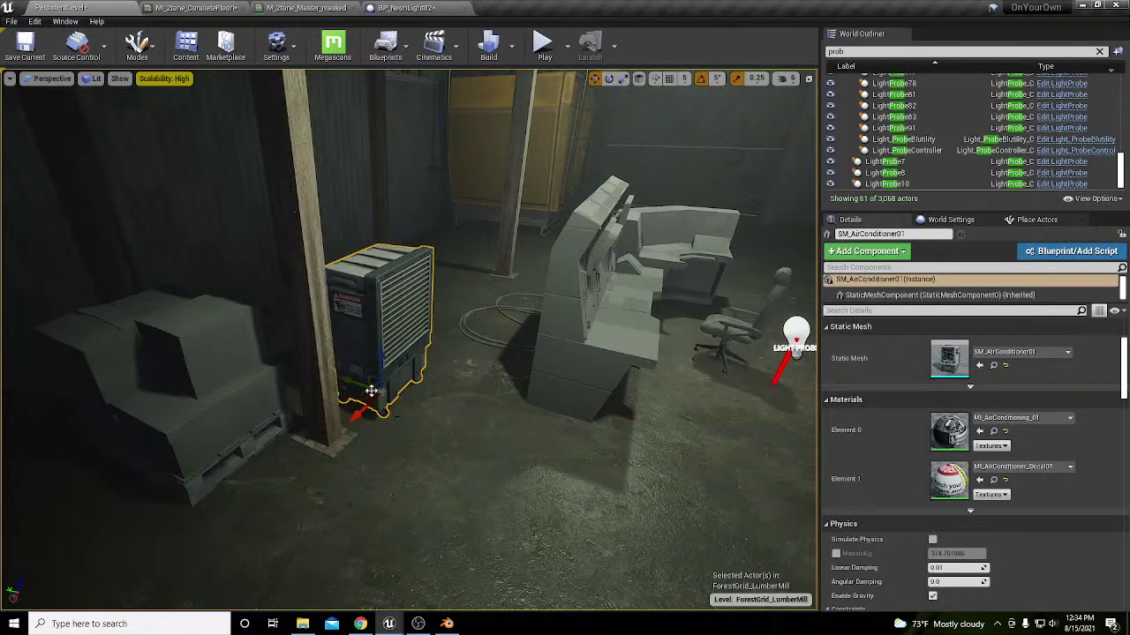
left_click_drag(372, 391, 352, 406)
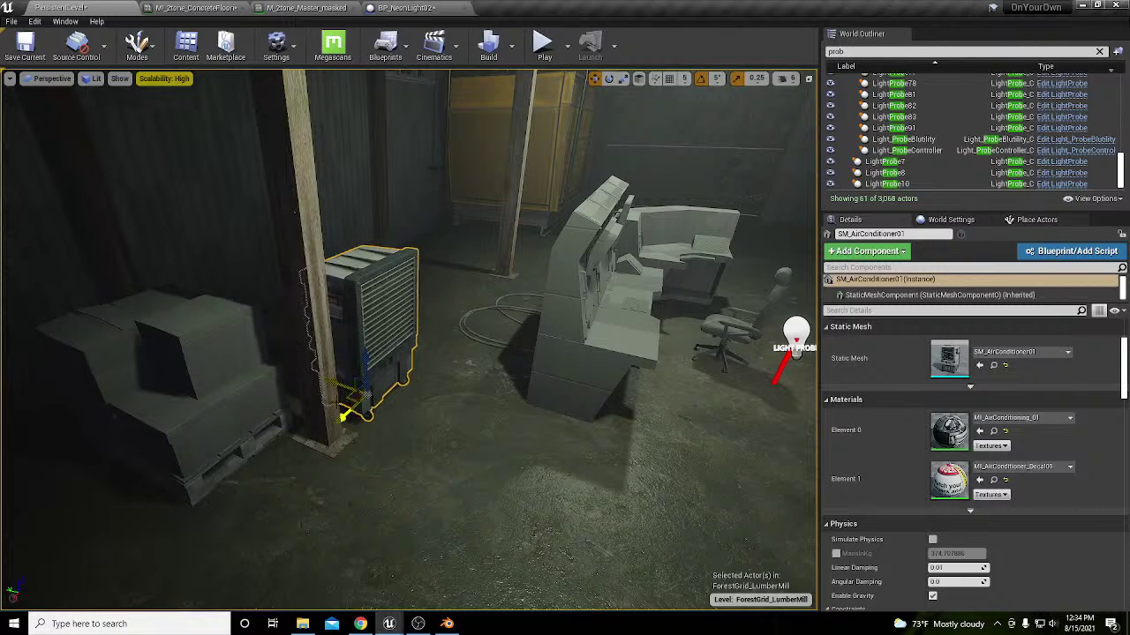
Step: Inspect the untextured box stack beside the air conditioner and the box group in the dark area near the wooden posts
left_click(167, 389)
key("f")
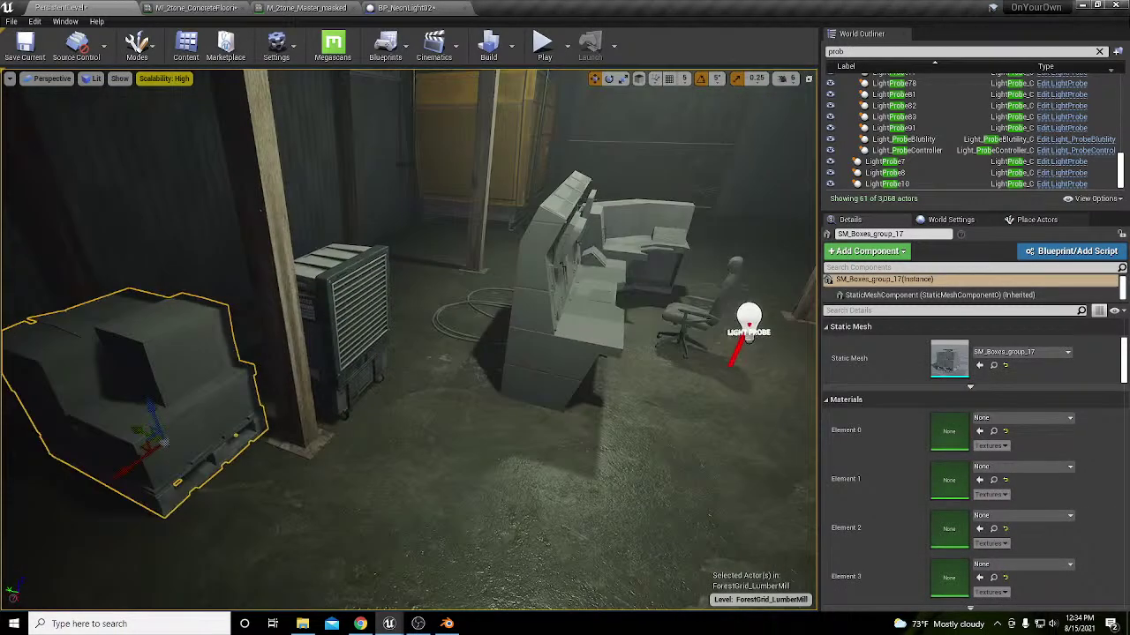
right_click_drag(409, 339, 291, 303)
key("d")
key("d")
key("d")
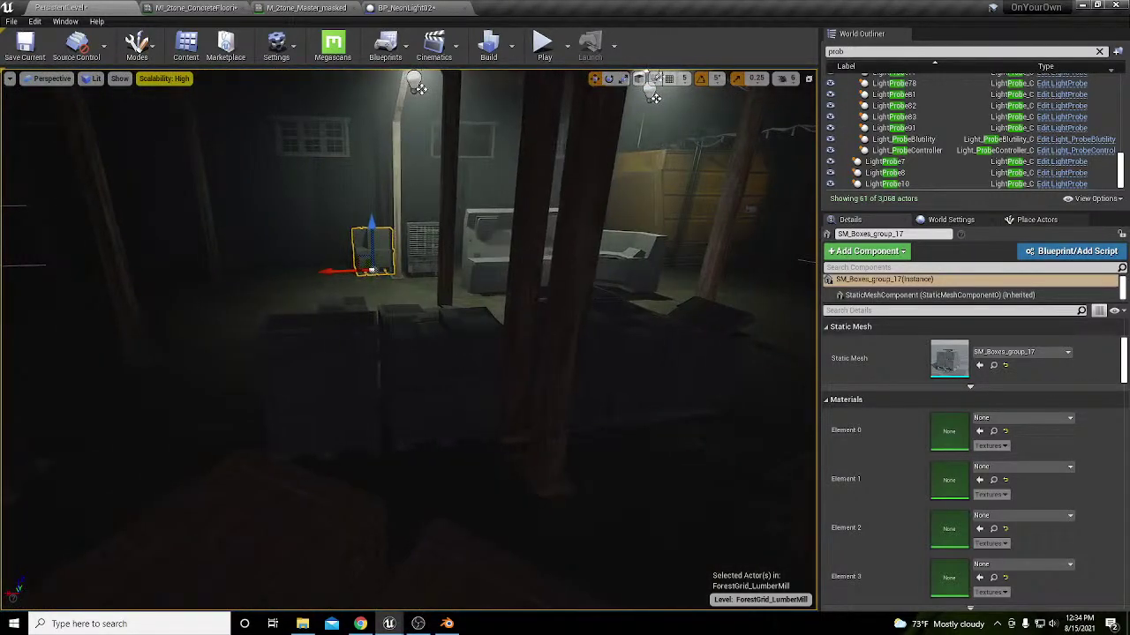
left_click(380, 364)
mouse_move(295, 425)
left_mouse_down()
mouse_move(277, 425)
mouse_move(295, 424)
left_mouse_up()
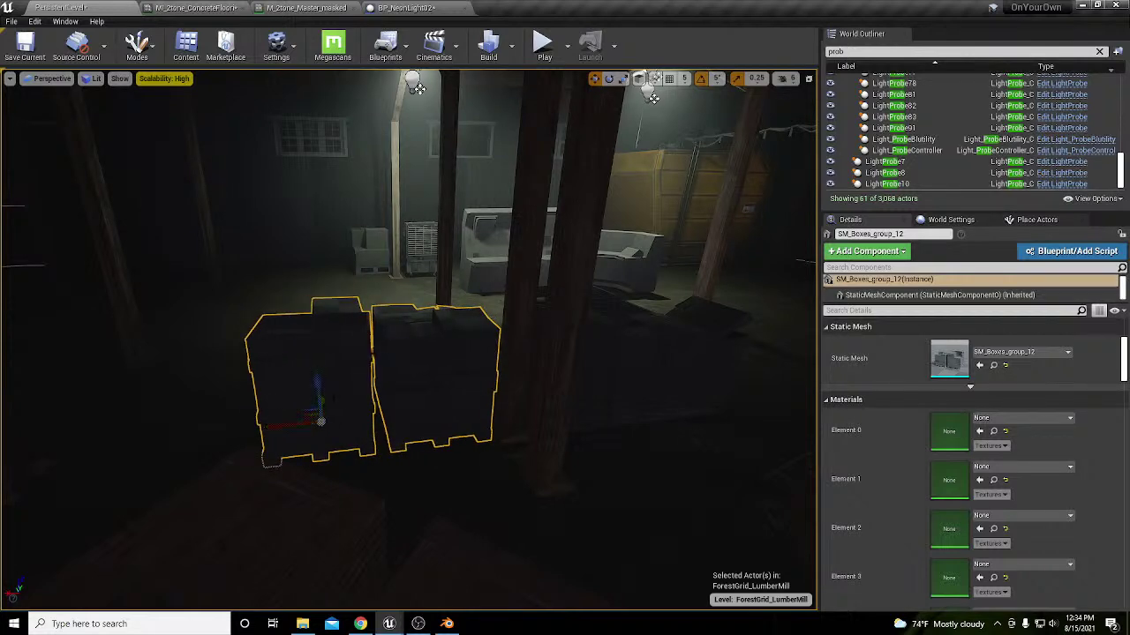
mouse_move(384, 389)
right_mouse_down()
mouse_move(464, 385)
mouse_move(380, 382)
mouse_move(332, 339)
mouse_move(256, 341)
mouse_move(249, 355)
mouse_move(247, 339)
mouse_move(386, 388)
right_mouse_up()
key("s")
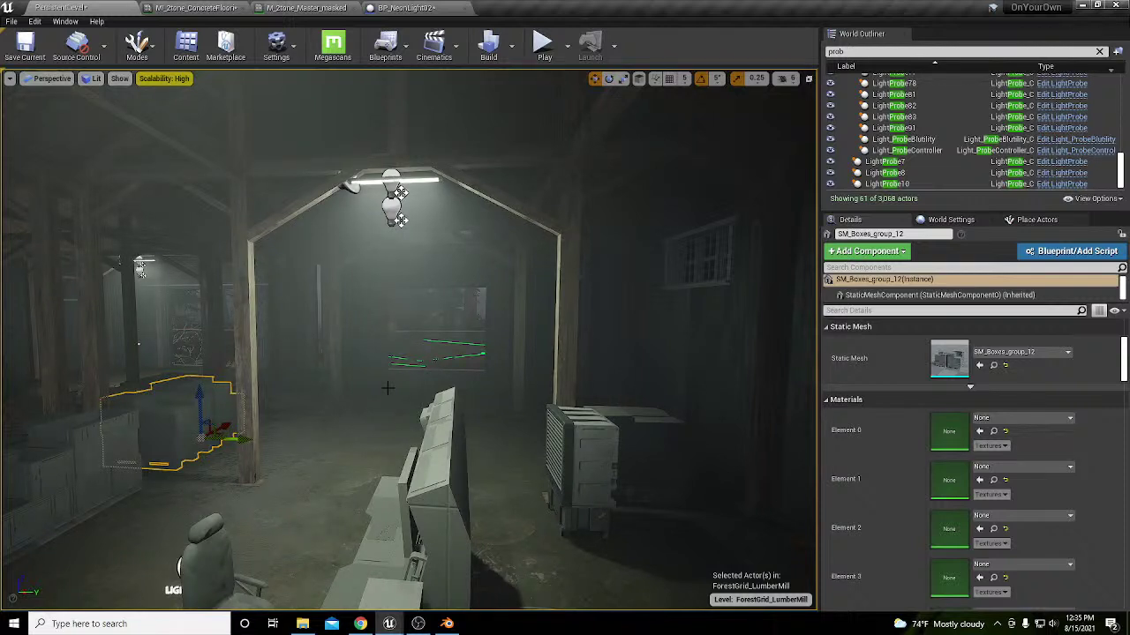
Step: Examine how the neon lights and light probes illuminate the control console, the wooden posts and the floor by the green machine
right_click_drag(410, 339, 362, 433)
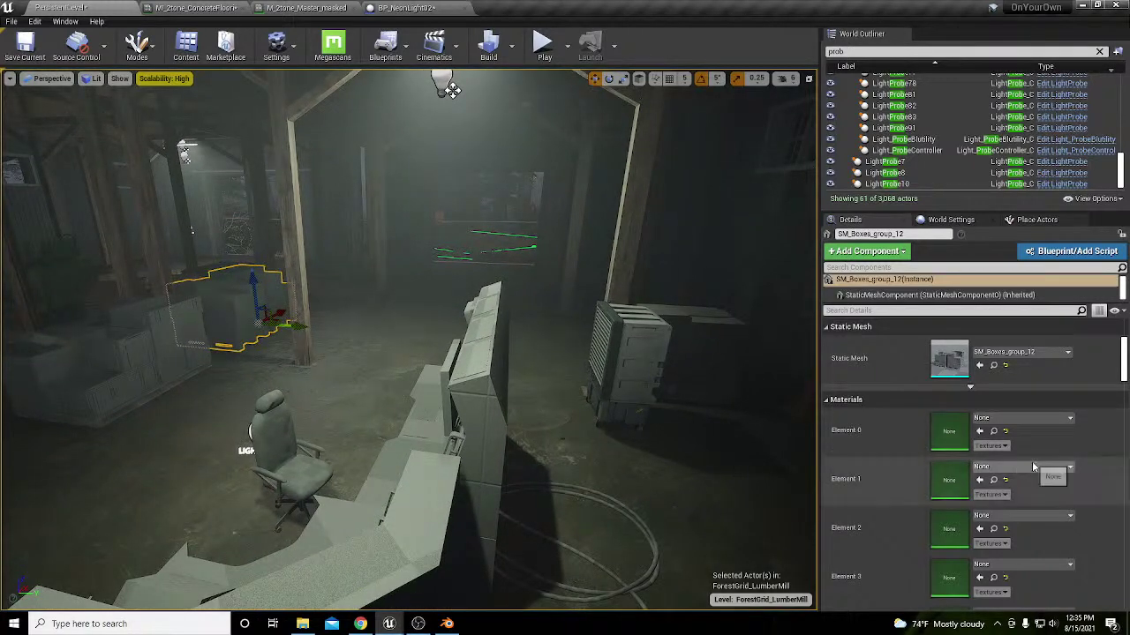
scroll(1033, 462, "down", 5)
scroll(1033, 461, "up", 5)
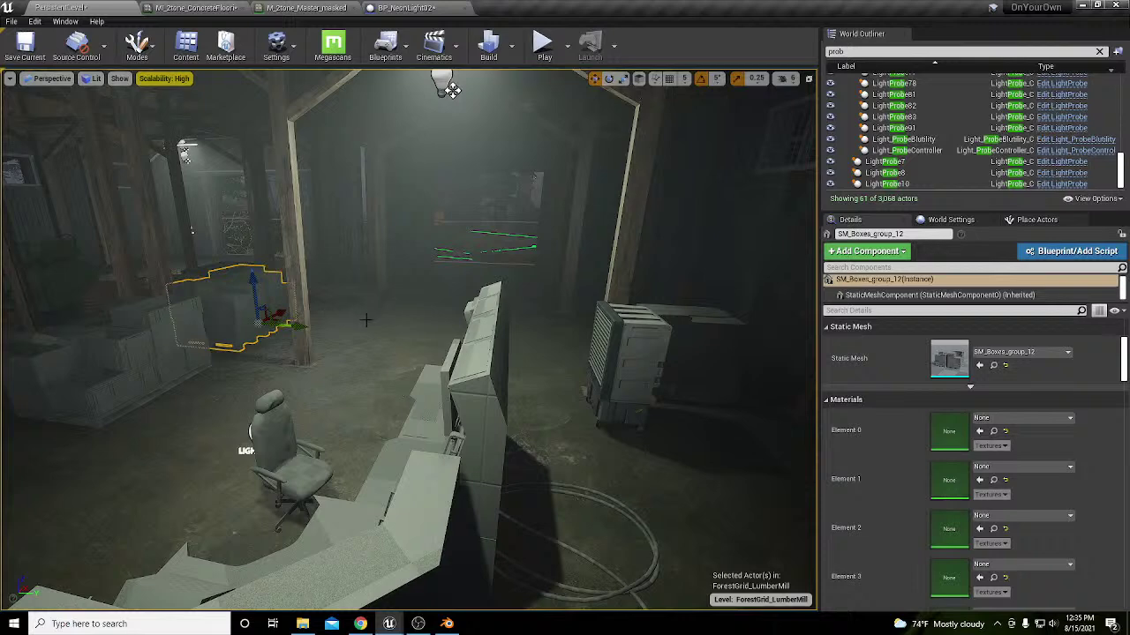
right_click_drag(366, 319, 319, 293)
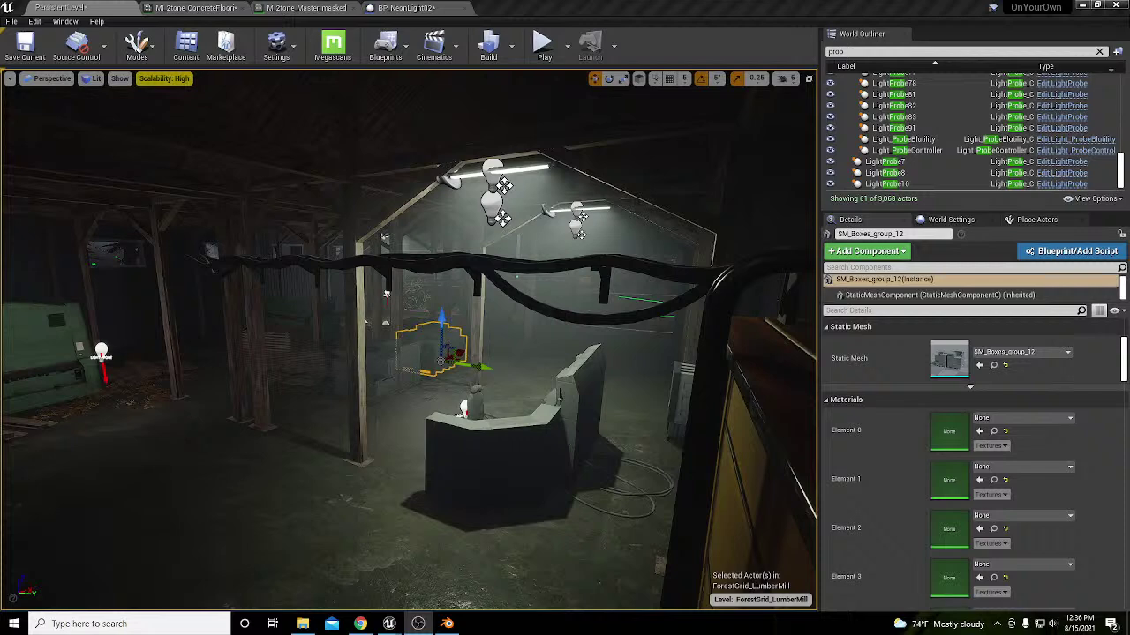
right_click_drag(594, 368, 551, 379)
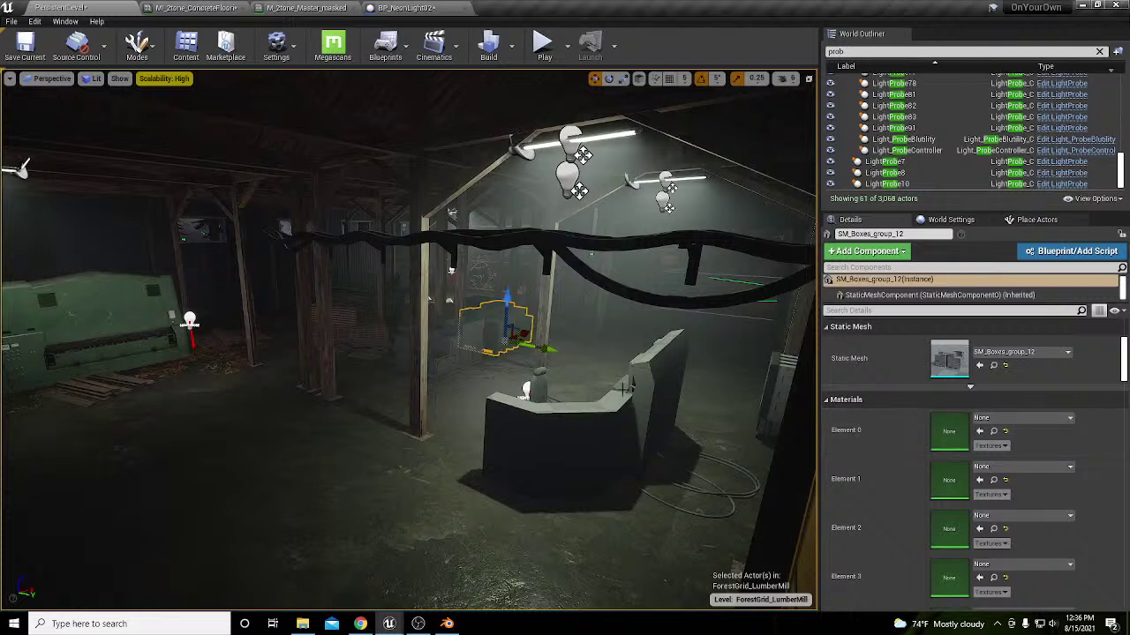
right_click_drag(547, 379, 561, 369)
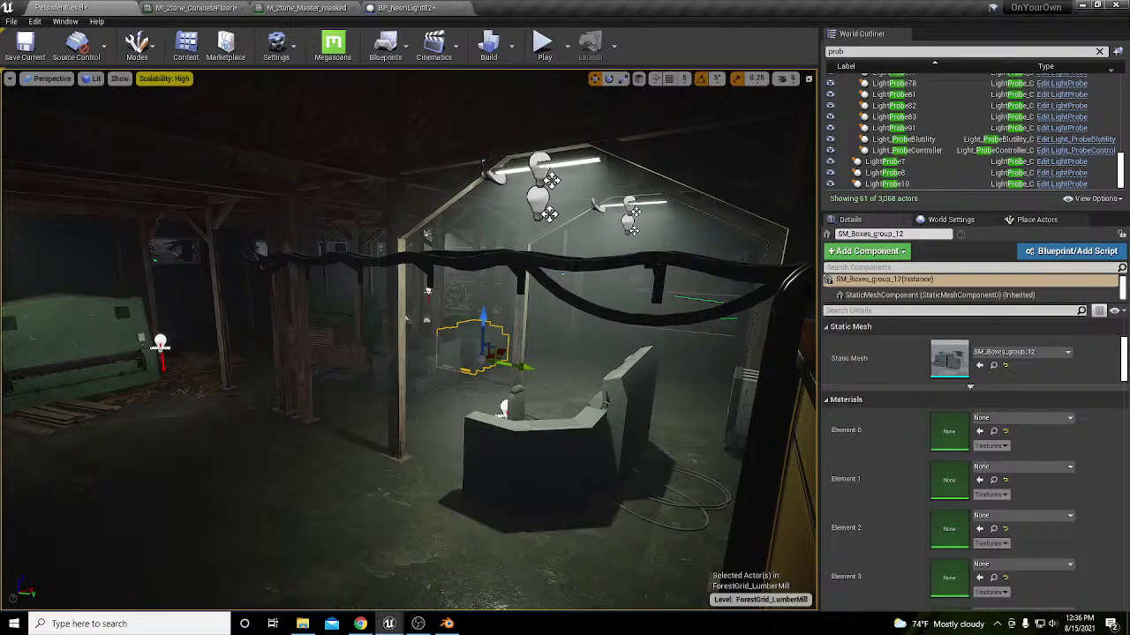
right_click_drag(496, 370, 414, 362)
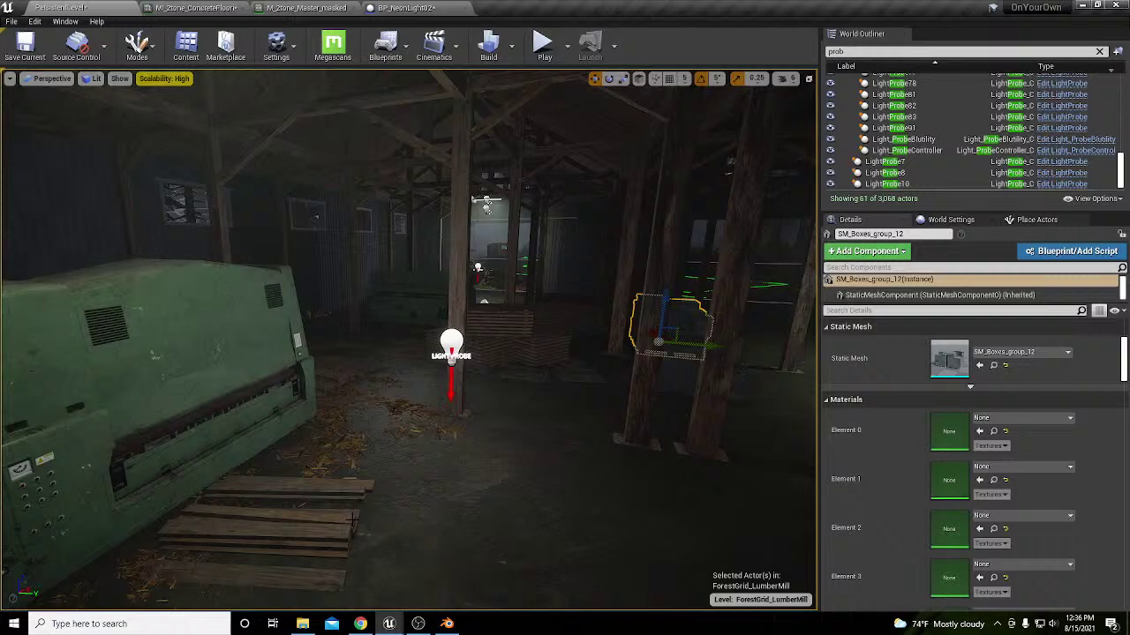
mouse_move(487, 504)
right_mouse_down()
mouse_move(500, 483)
mouse_move(486, 500)
right_mouse_up()
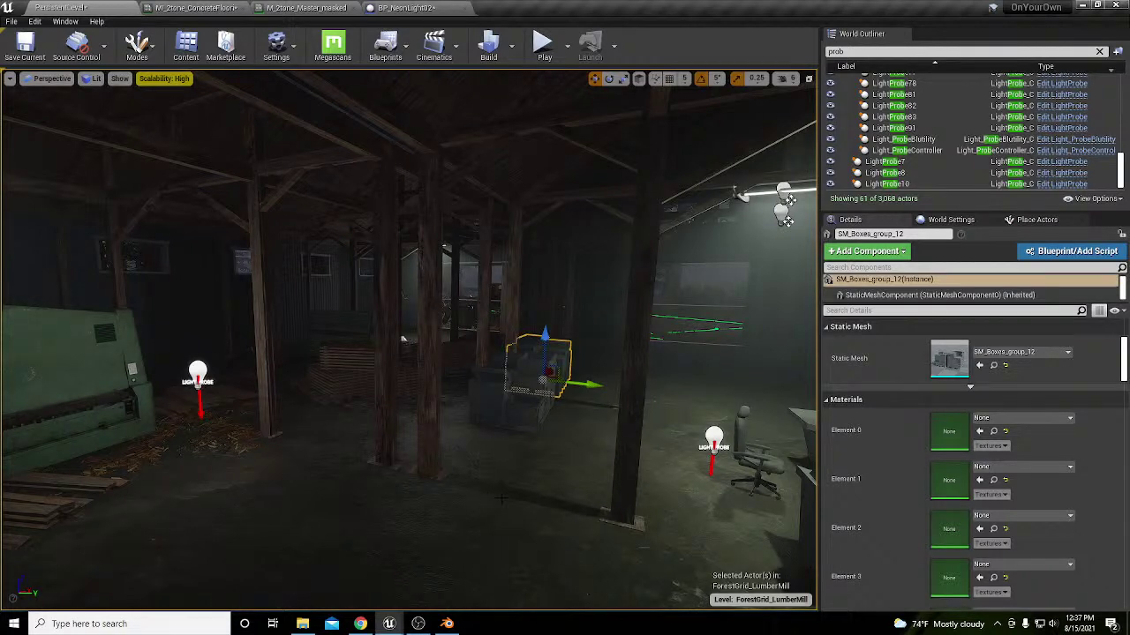
left_click_drag(487, 501, 486, 415)
key("d")
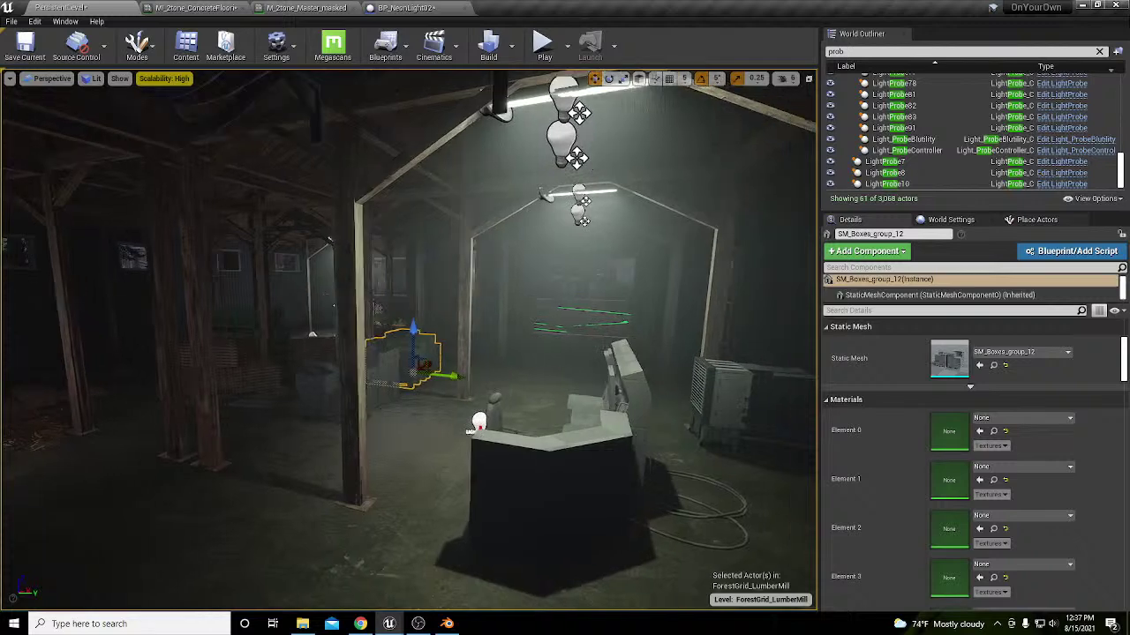
key("a")
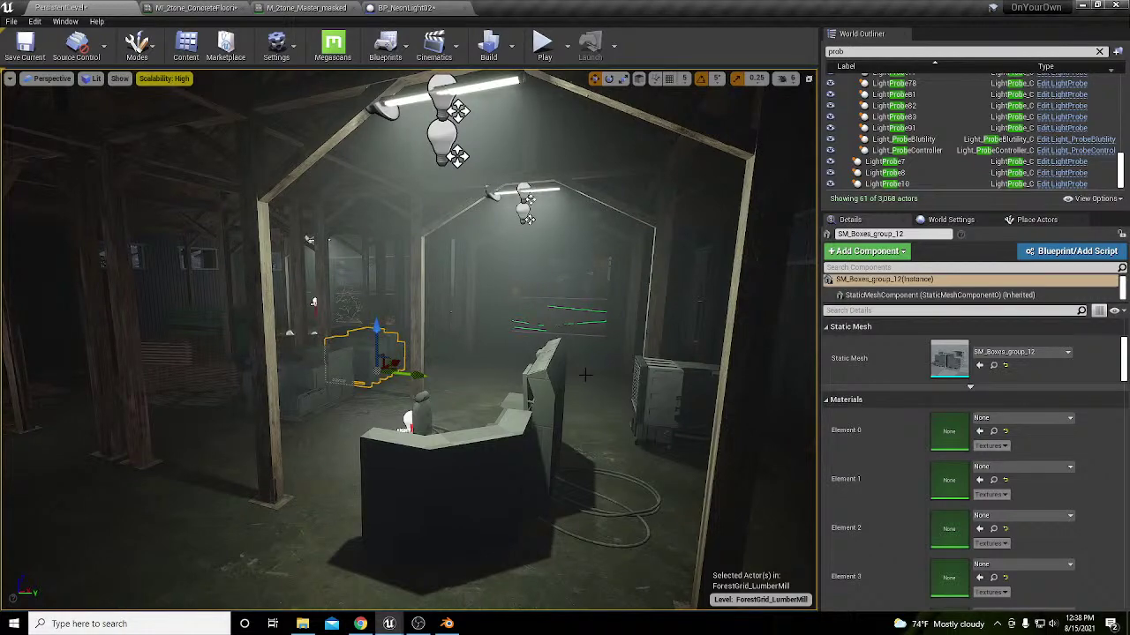
Step: Set the Lighting option of the level's sky actor in the forest to Sunset
right_click_drag(585, 375, 510, 257)
left_click(447, 177)
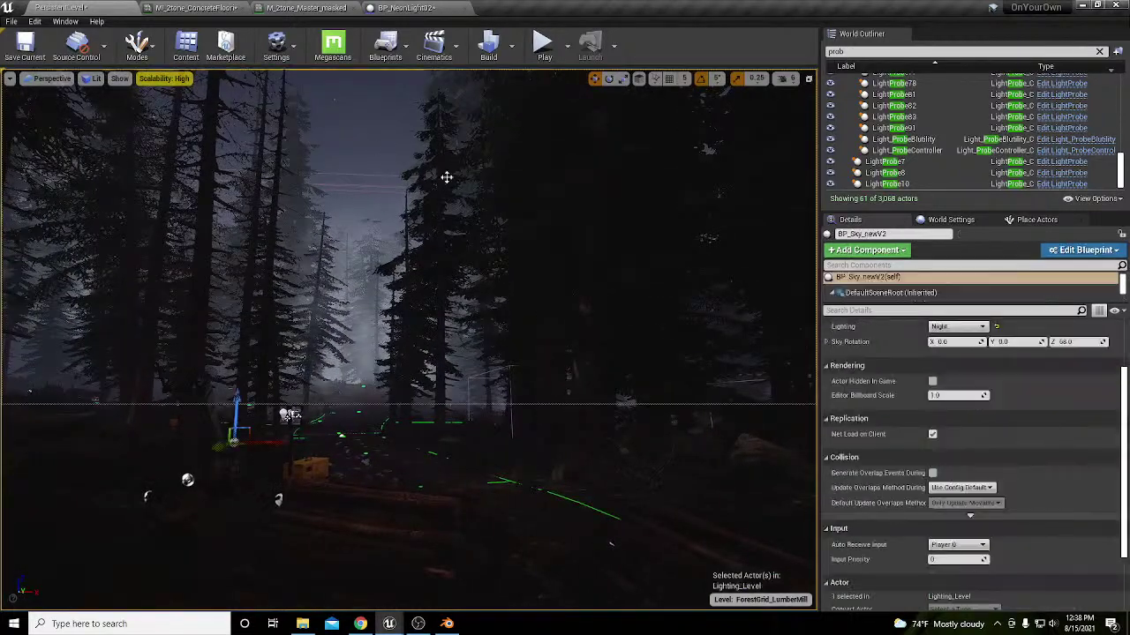
left_click(969, 326)
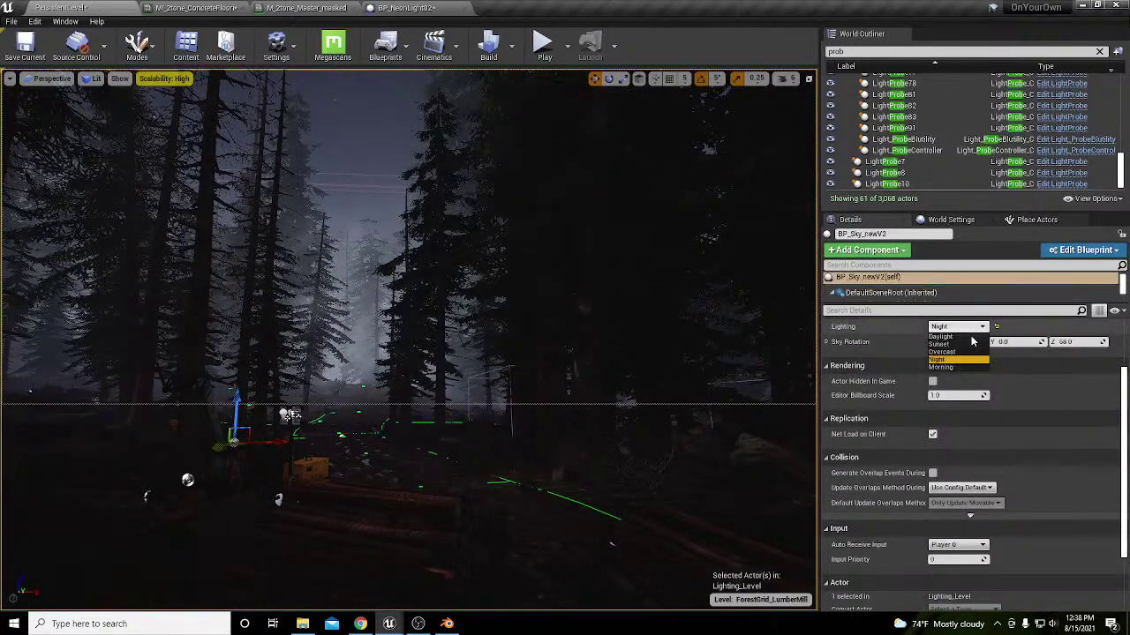
left_click(953, 344)
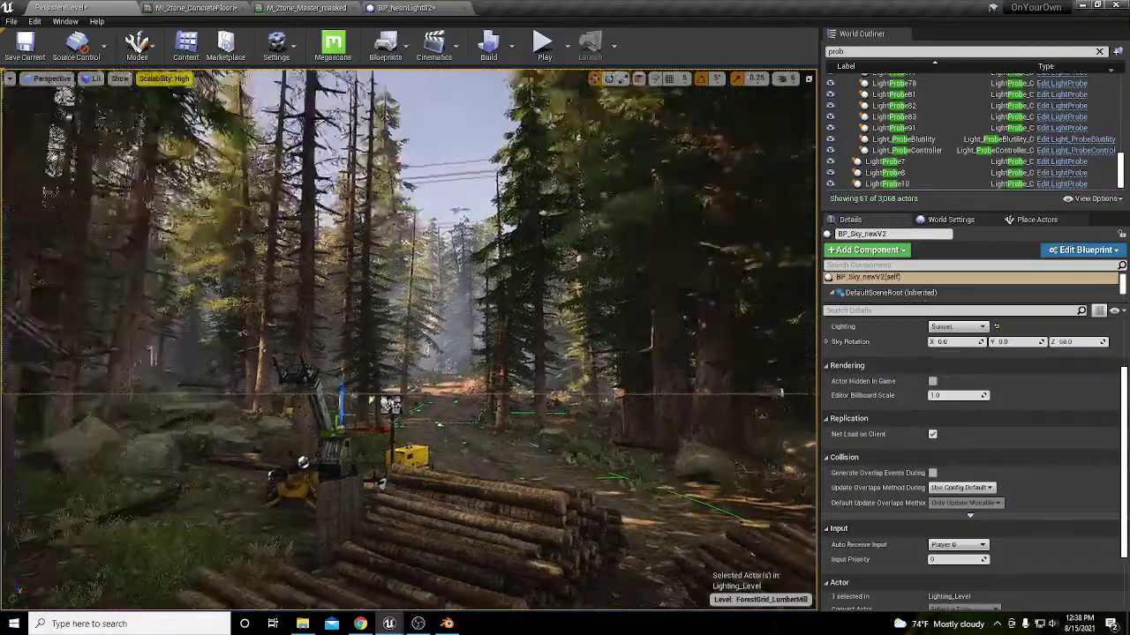
Step: Search the level's actor list for "procedural"
right_click_drag(432, 448, 425, 448)
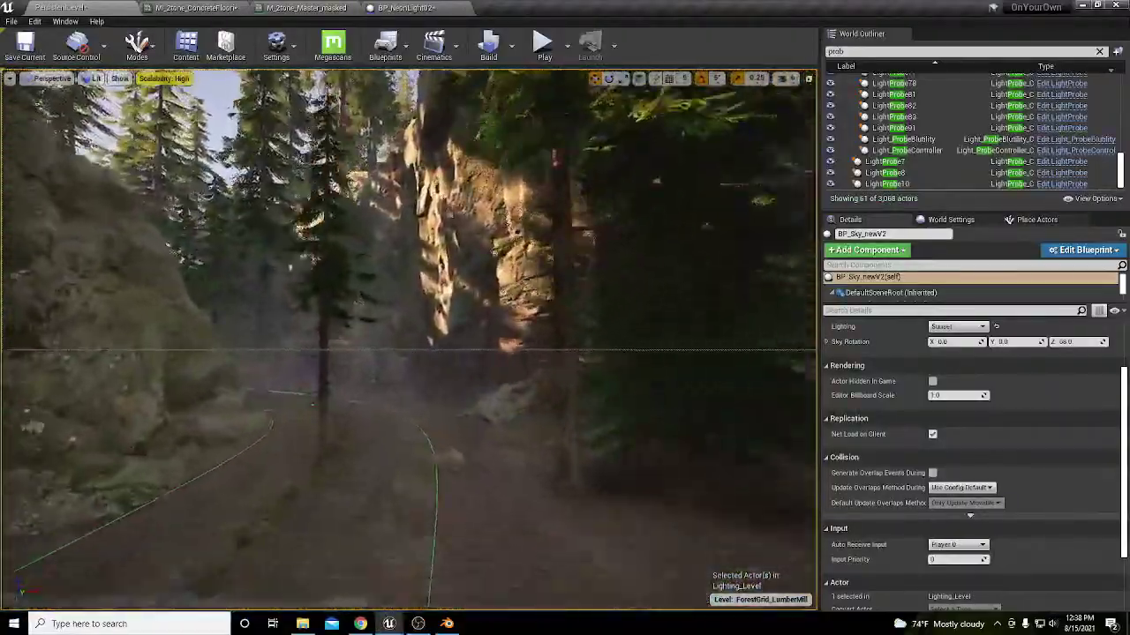
key("w")
right_click_drag(409, 339, 381, 338)
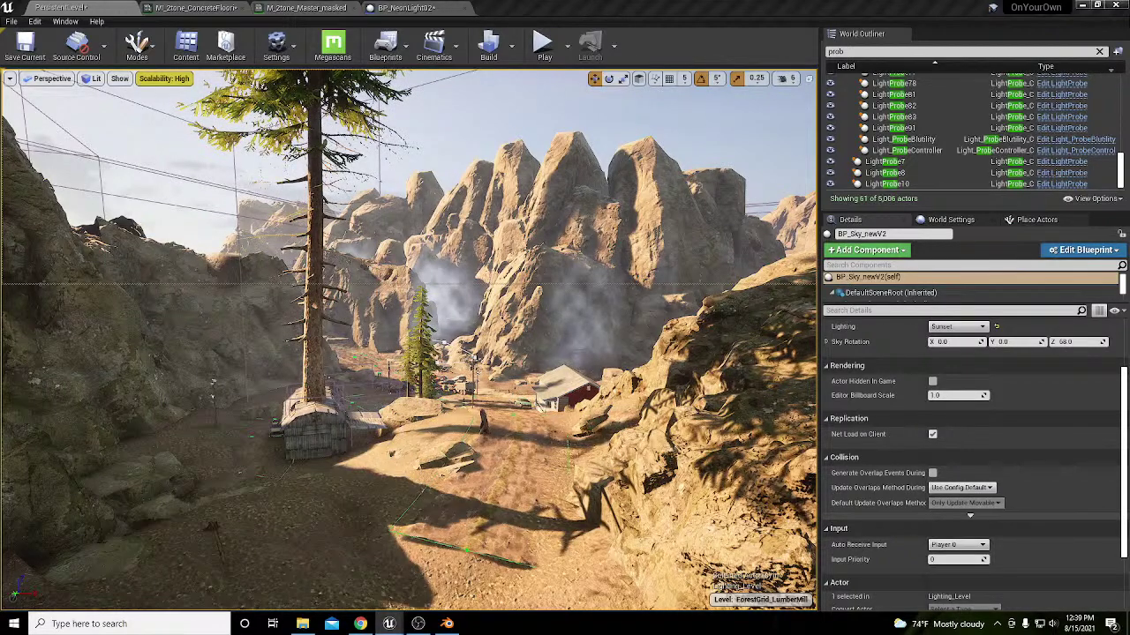
key("w")
right_click_drag(410, 339, 493, 419)
double_click(837, 51)
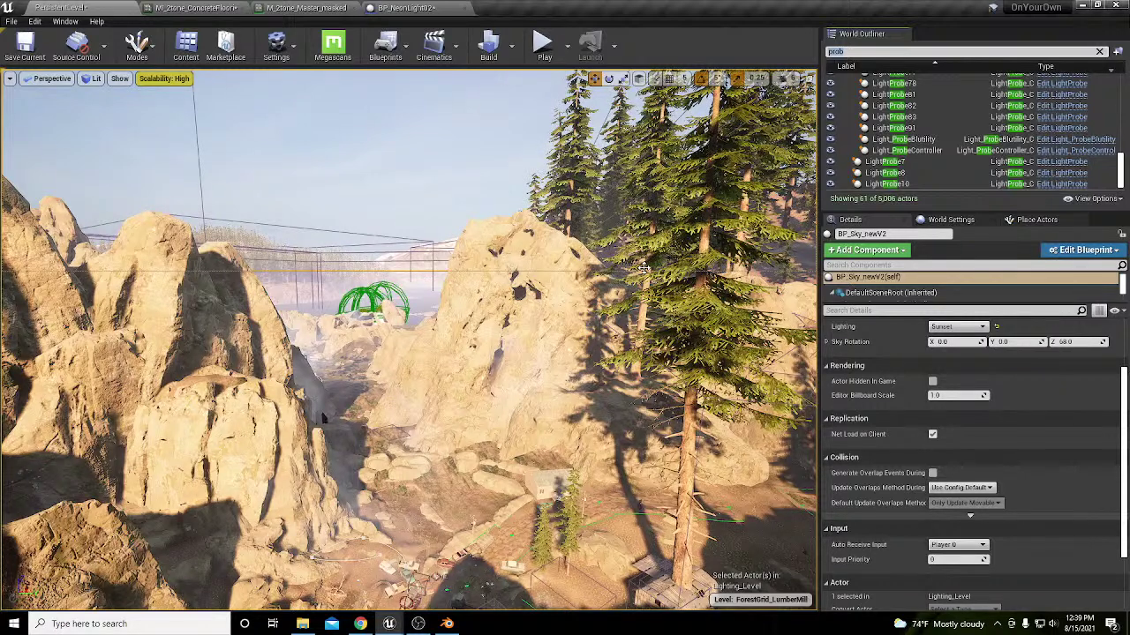
key("BackSpace")
type("c")
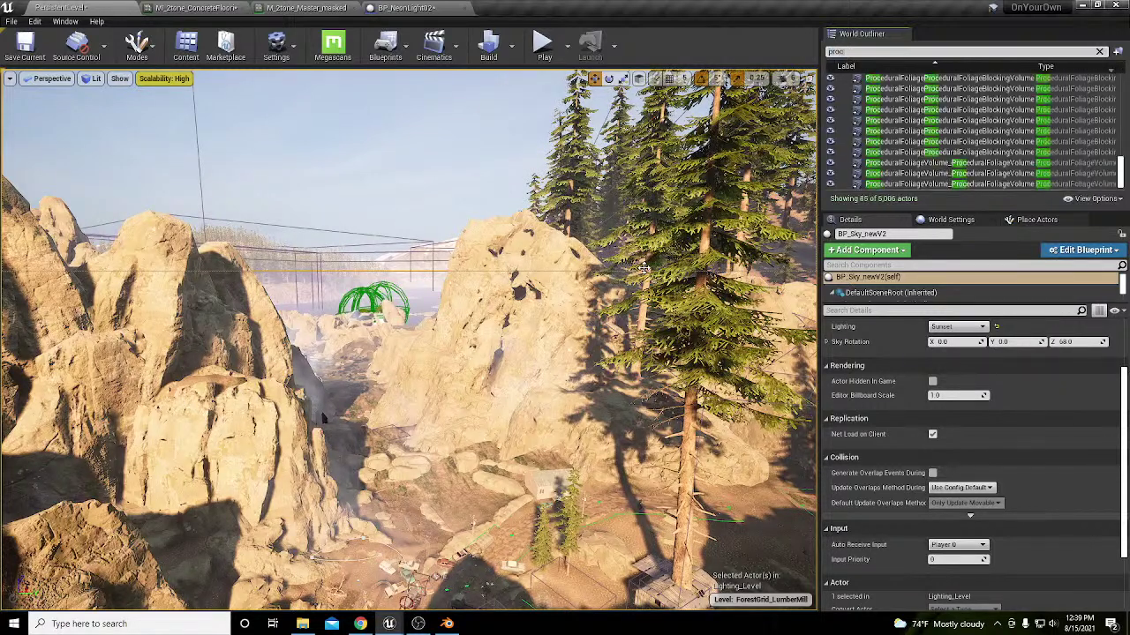
type("edra")
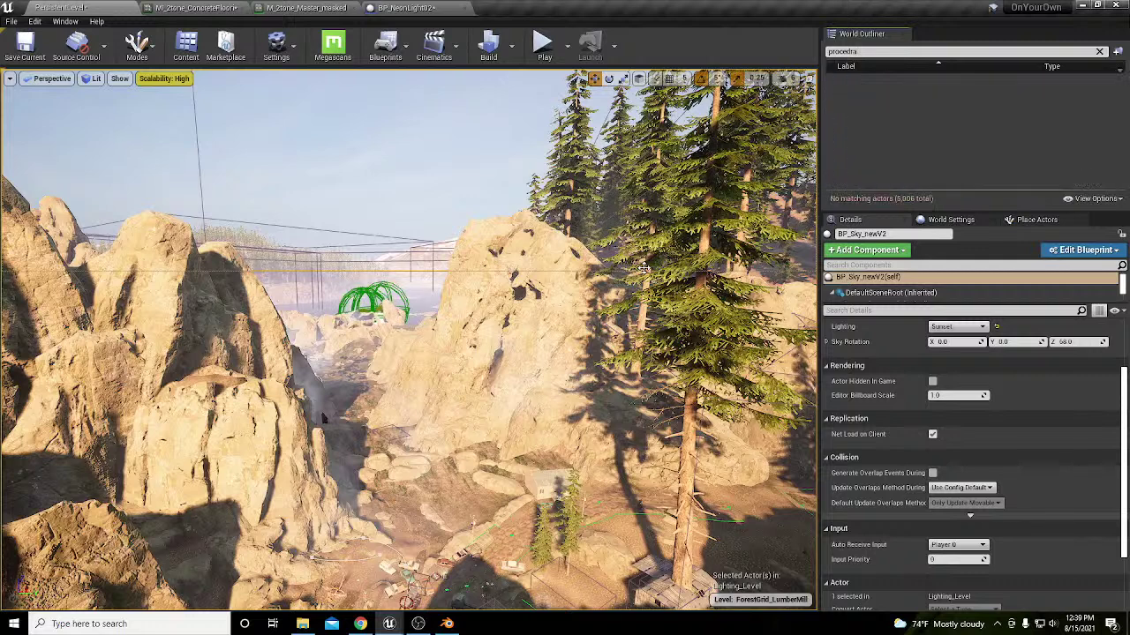
key("BackSpace")
key("BackSpace")
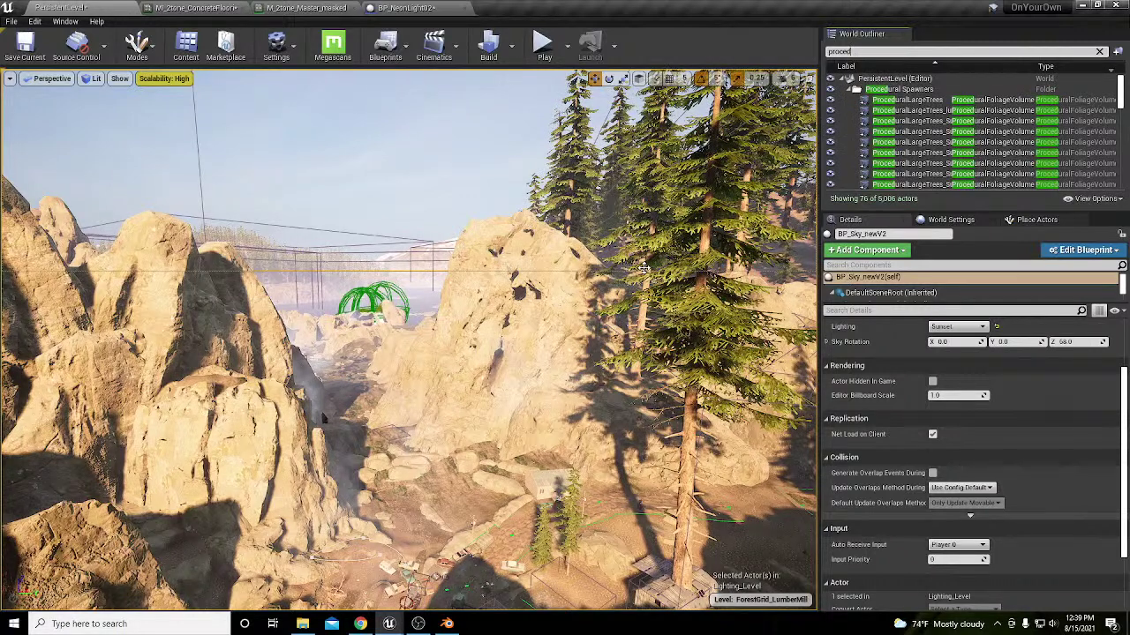
type("ural")
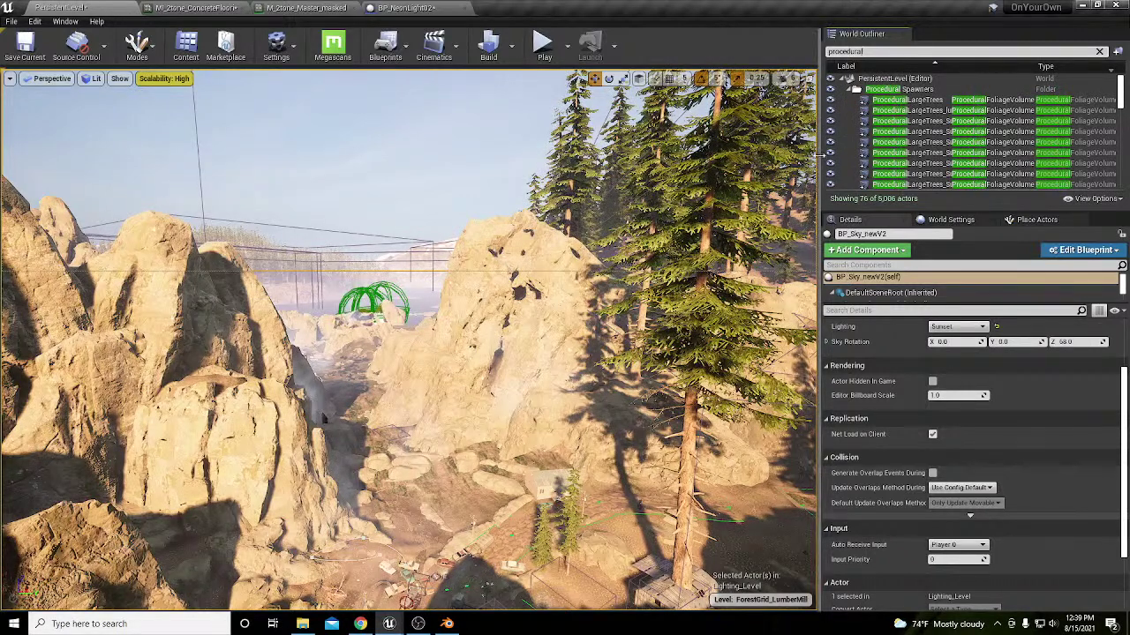
Step: Widen the actor list, select the ProceduralLargeTrees volume and examine its foliage spawner settings and the forest trees
left_click_drag(820, 157, 755, 157)
left_click(839, 100)
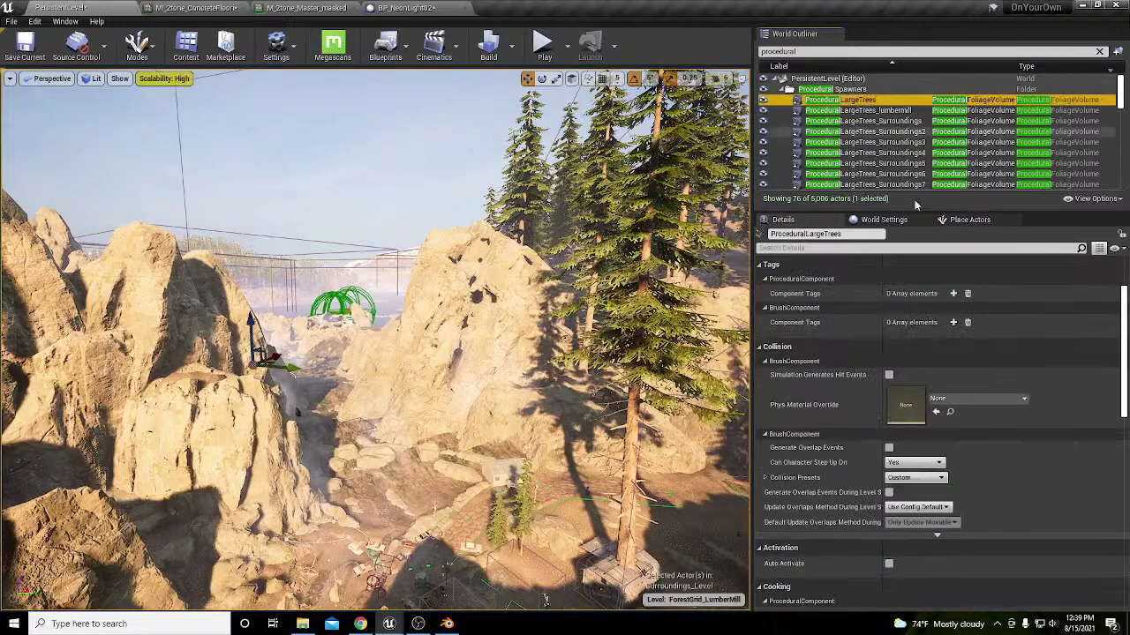
scroll(969, 474, "down", 3)
scroll(969, 474, "down", 6)
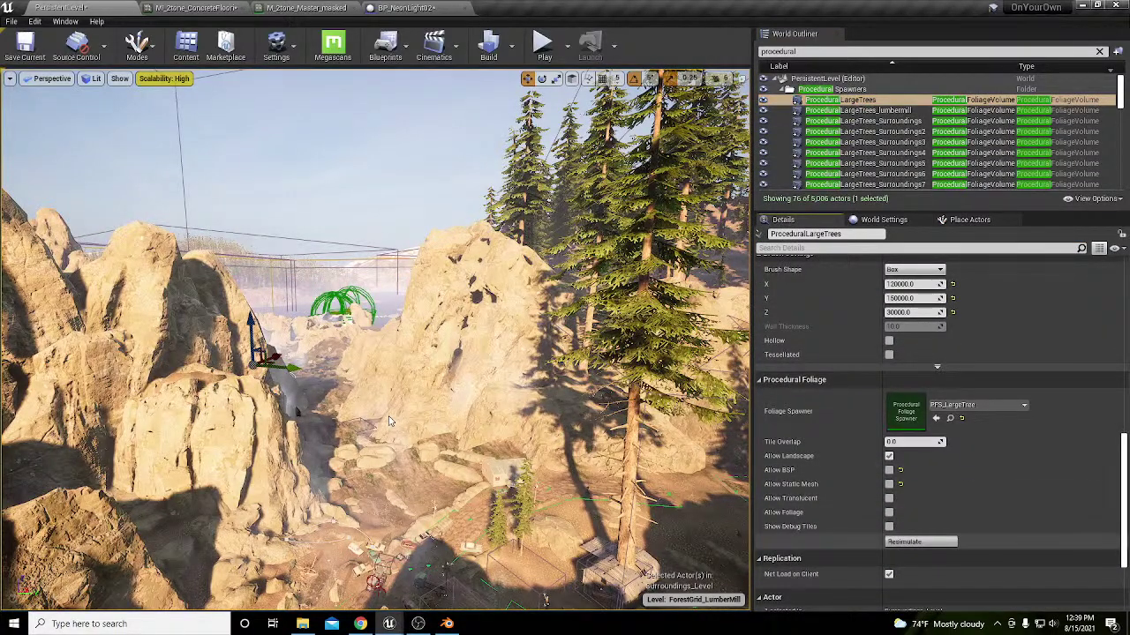
mouse_move(389, 421)
right_mouse_down()
mouse_move(414, 415)
mouse_move(417, 437)
mouse_move(416, 415)
mouse_move(420, 432)
mouse_move(391, 439)
right_mouse_up()
key("w")
key("w")
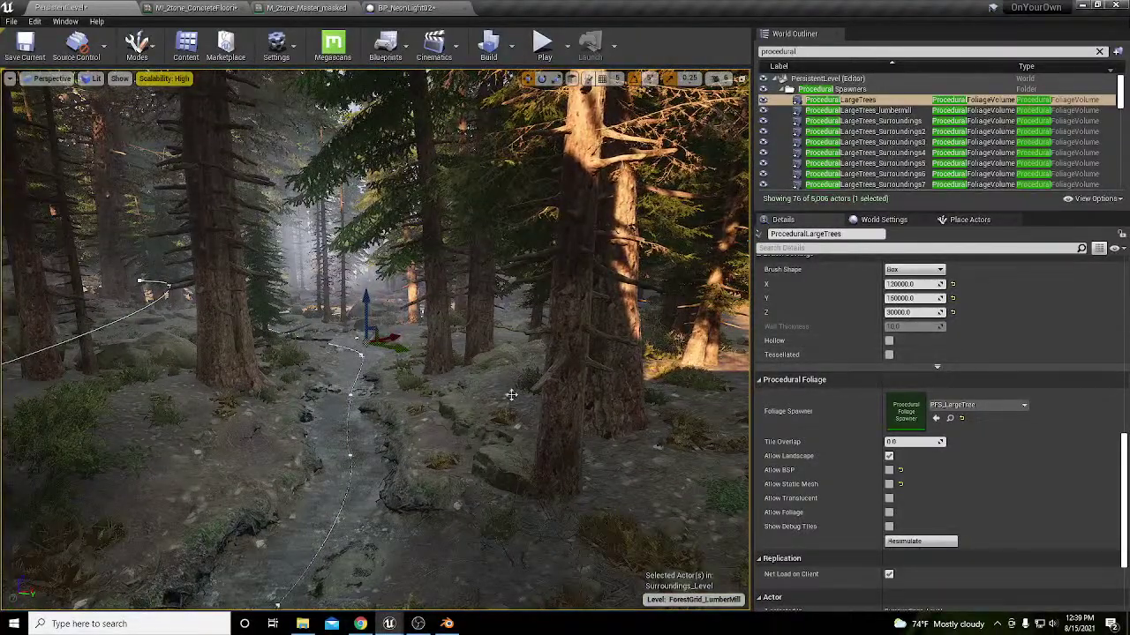
right_click_drag(491, 398, 464, 395)
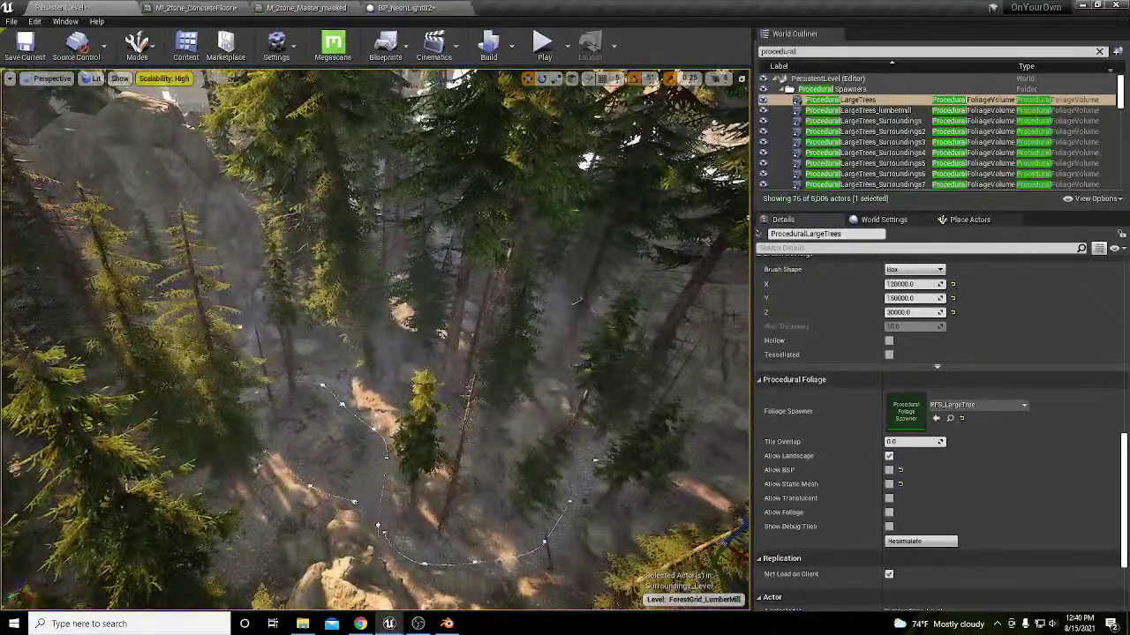
Step: Search the level's actors for "reflect" and focus on the first BoxReflectionCapture
left_click(784, 51)
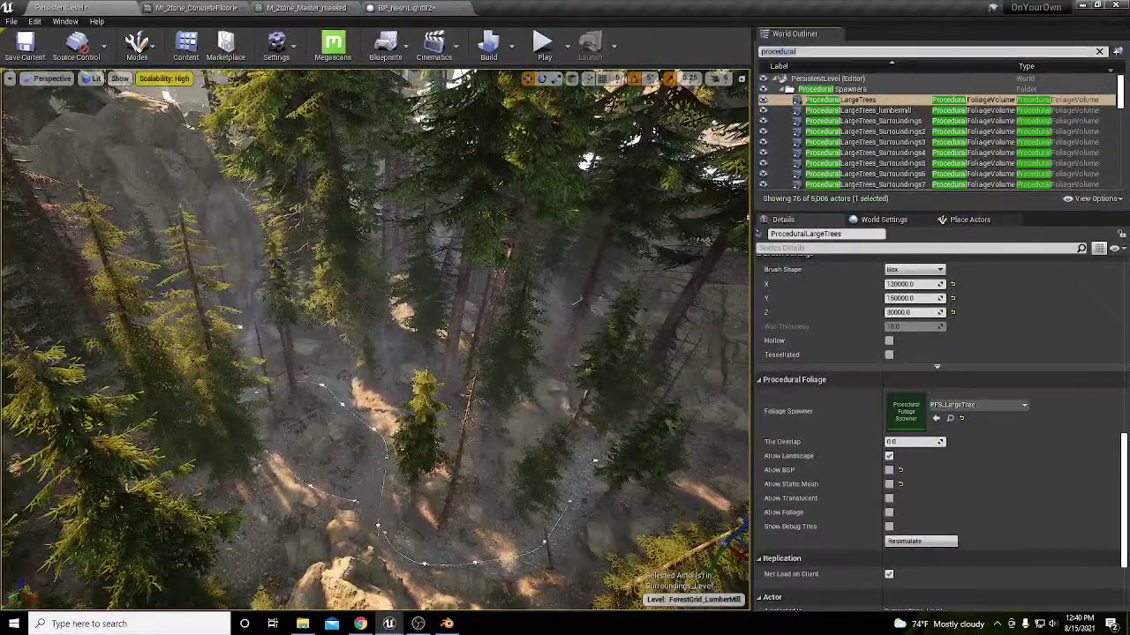
type("reflect")
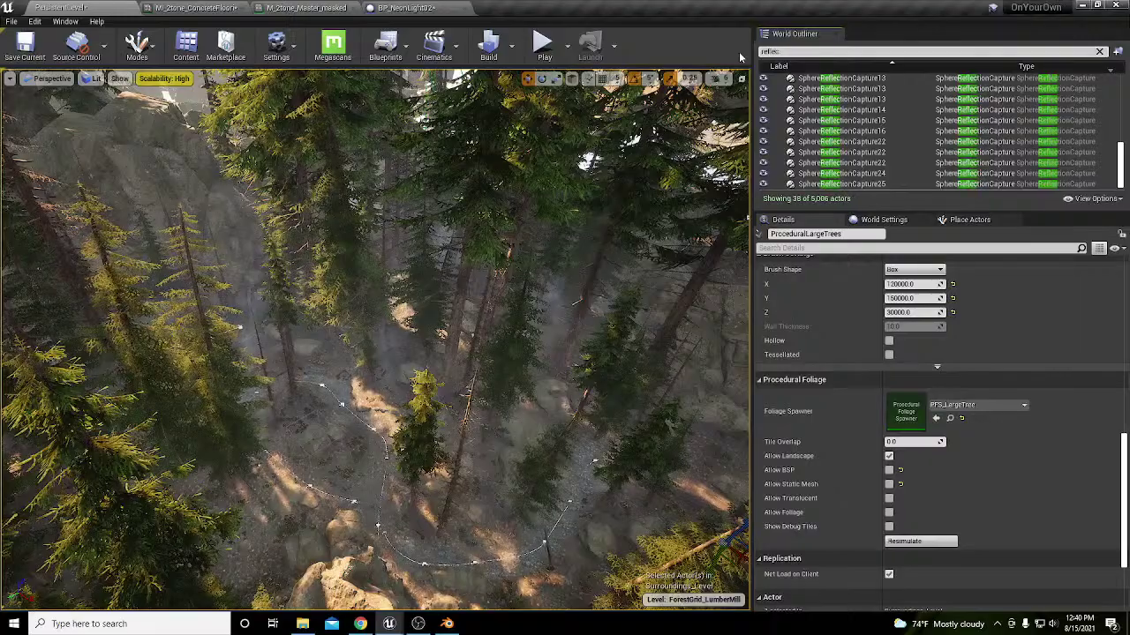
scroll(883, 132, "up", 10)
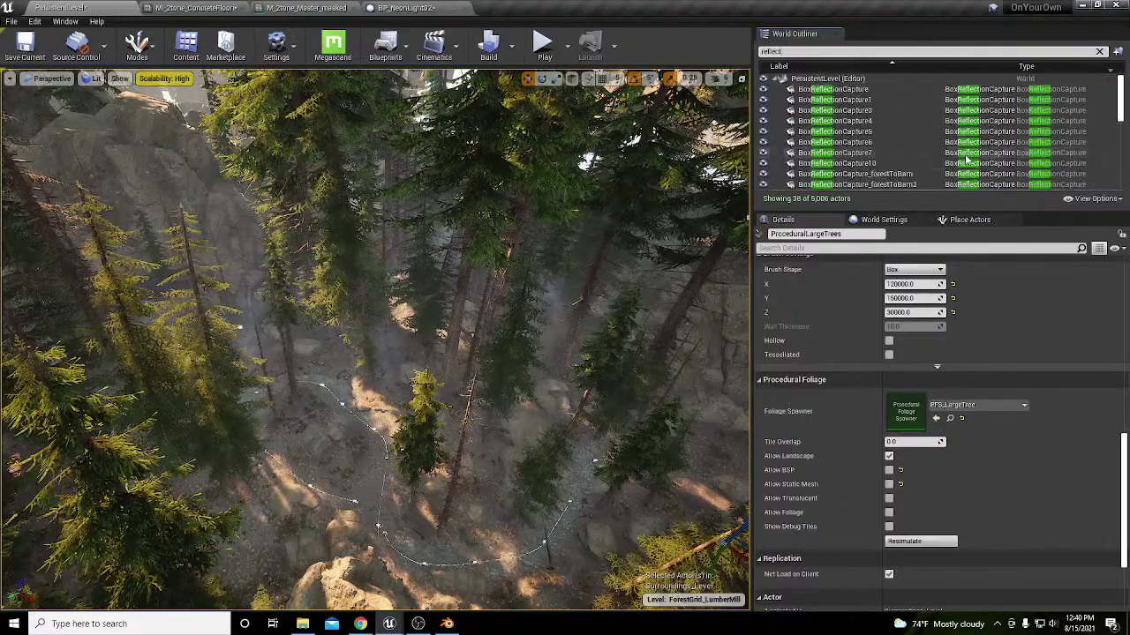
left_click(852, 90)
double_click(854, 94)
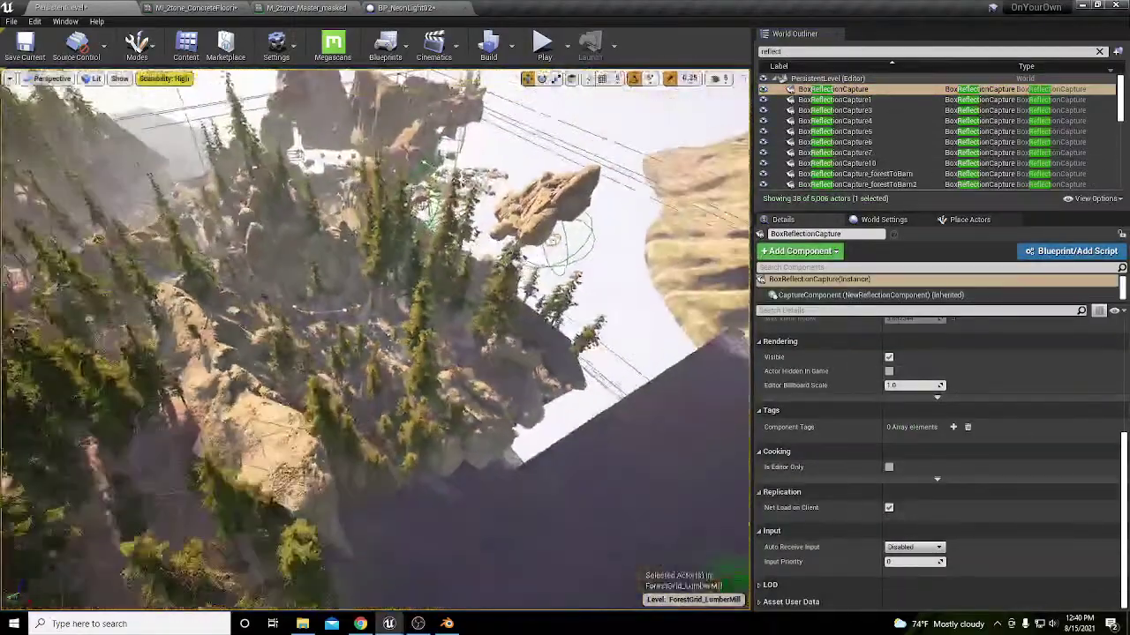
Step: Survey the whole landscape from above and examine the large coastal cliff meshes among the trees
mouse_move(375, 340)
right_mouse_down()
mouse_move(343, 328)
mouse_move(375, 323)
right_mouse_up()
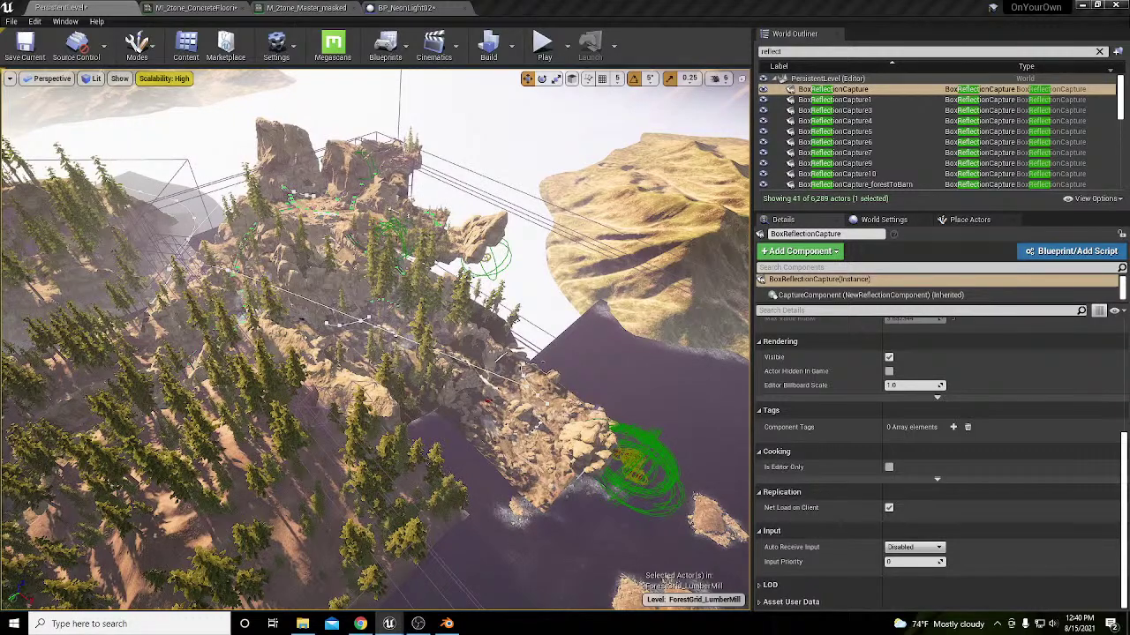
key("w")
right_click_drag(436, 401, 336, 333)
left_click(336, 334)
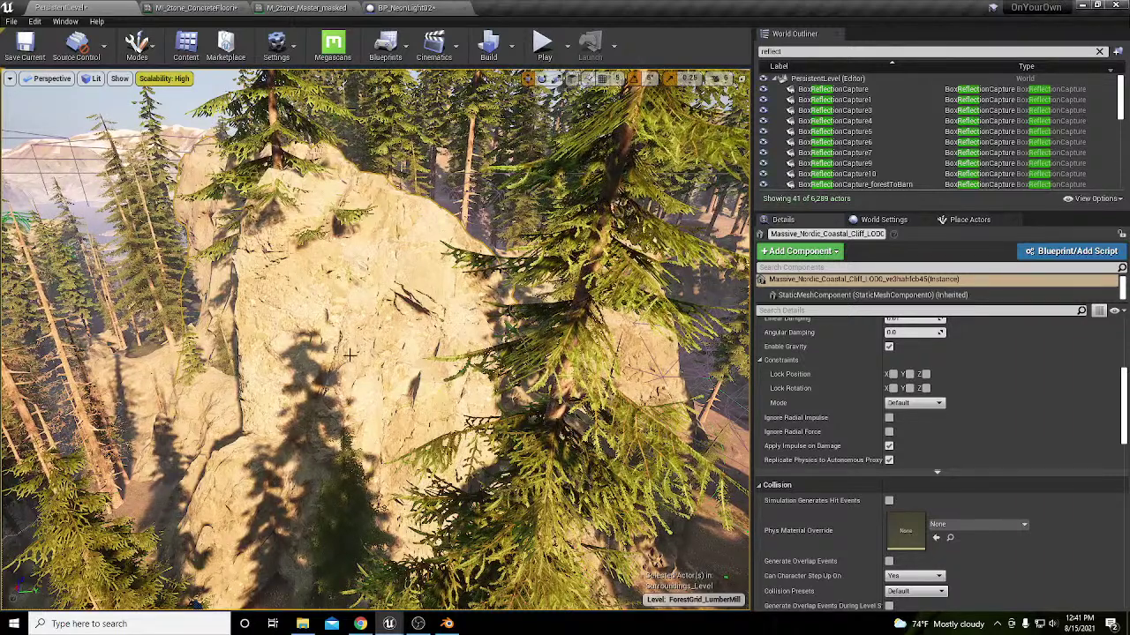
right_click_drag(351, 351, 256, 334)
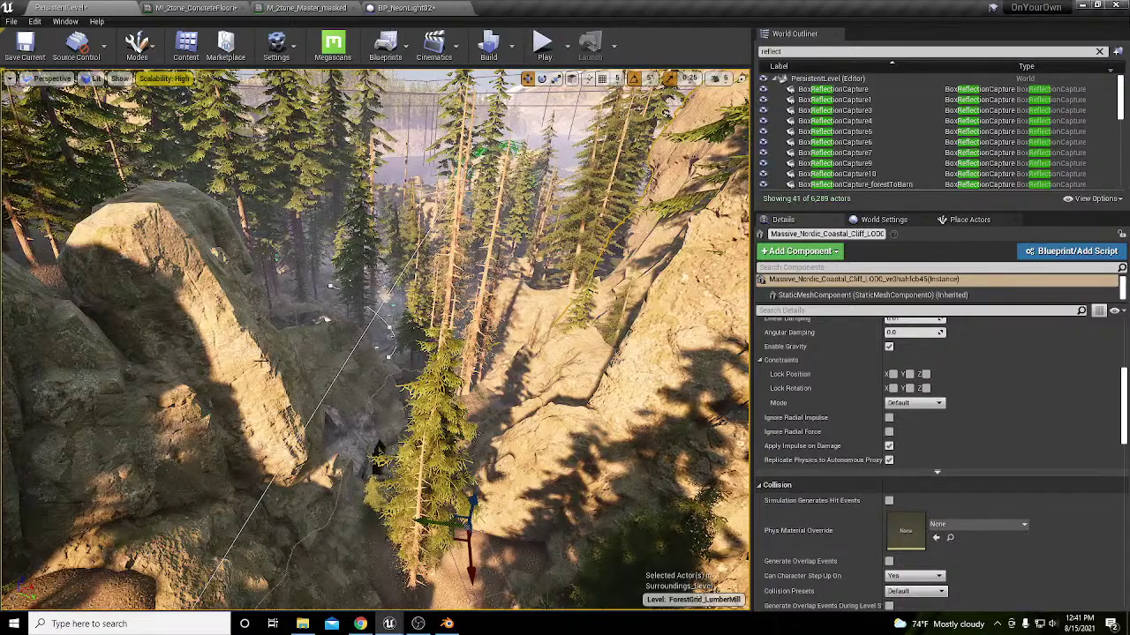
right_click_drag(268, 325, 203, 358)
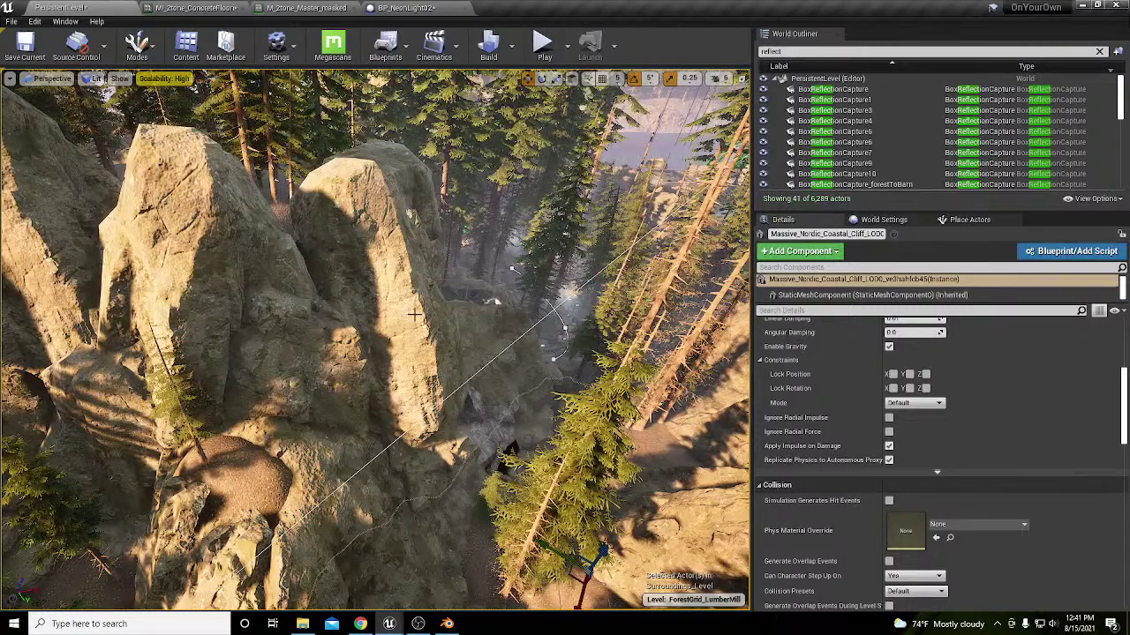
Step: Fly over the forest level to examine the cliffs, the red-walled buildings with parked cars, the rock overhang and the distant mountains
right_click_drag(400, 311, 358, 309)
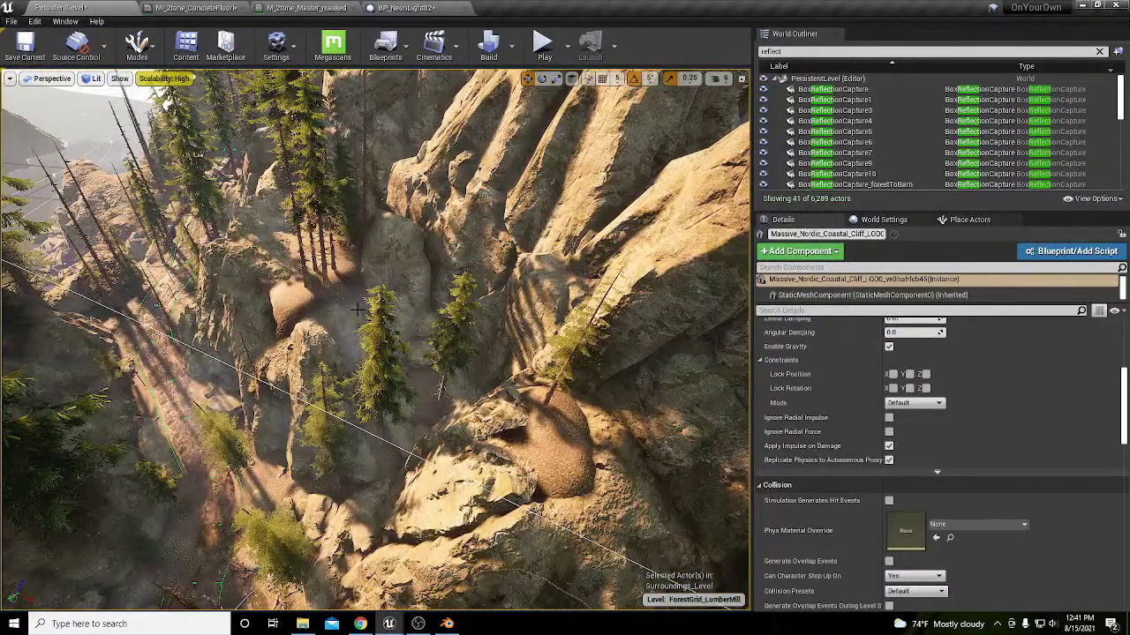
right_click_drag(358, 308, 243, 287)
key("w")
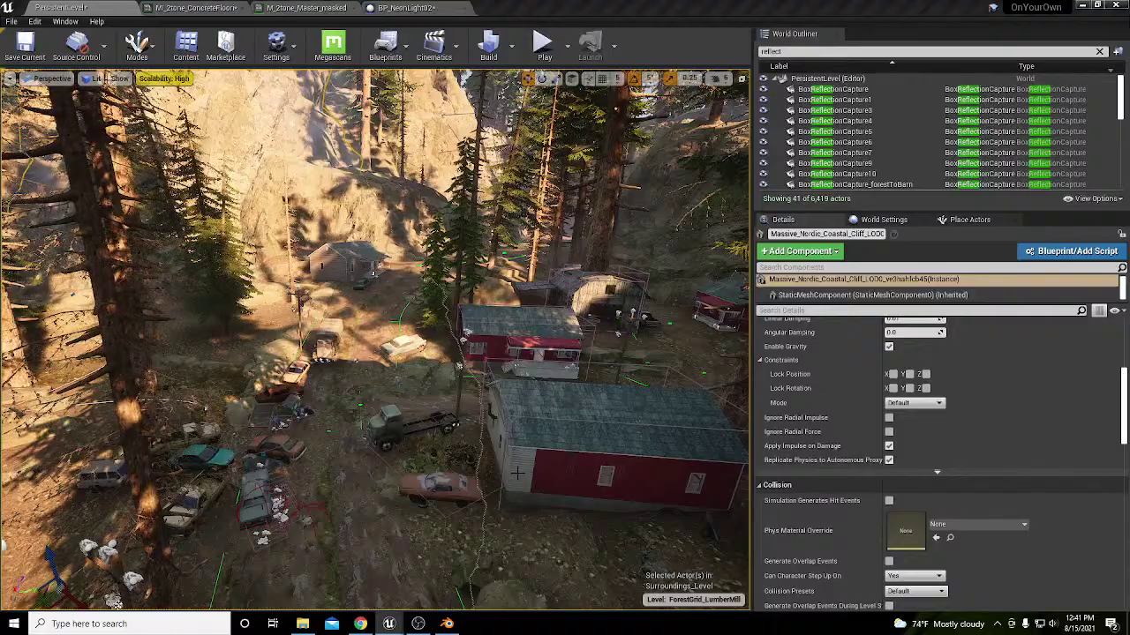
right_click_drag(375, 340, 463, 334)
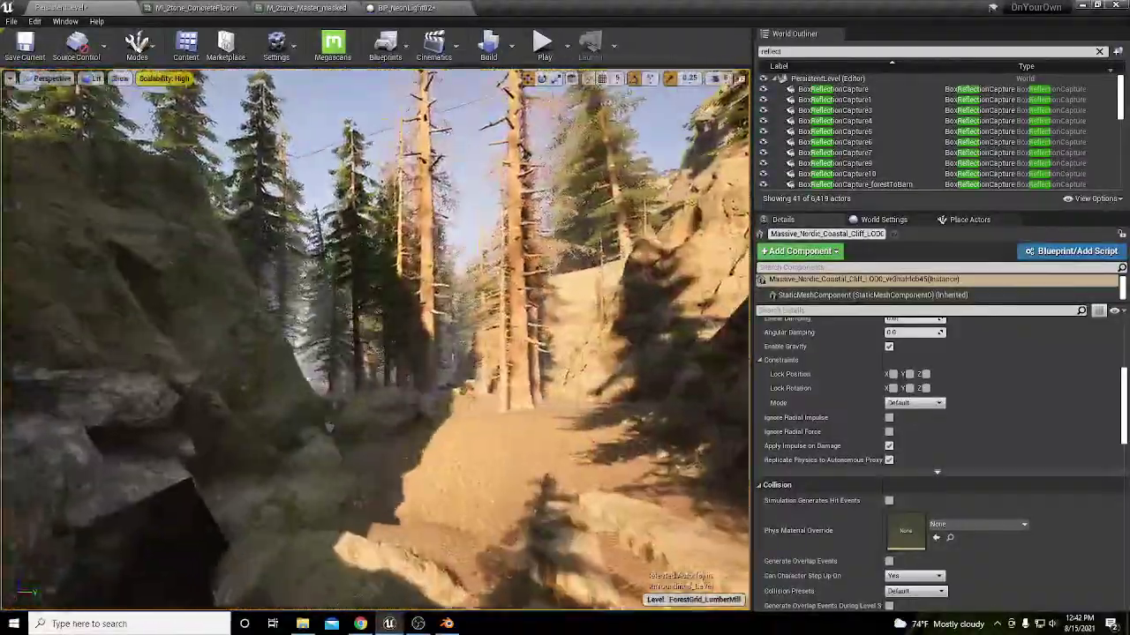
right_click_drag(376, 340, 295, 336)
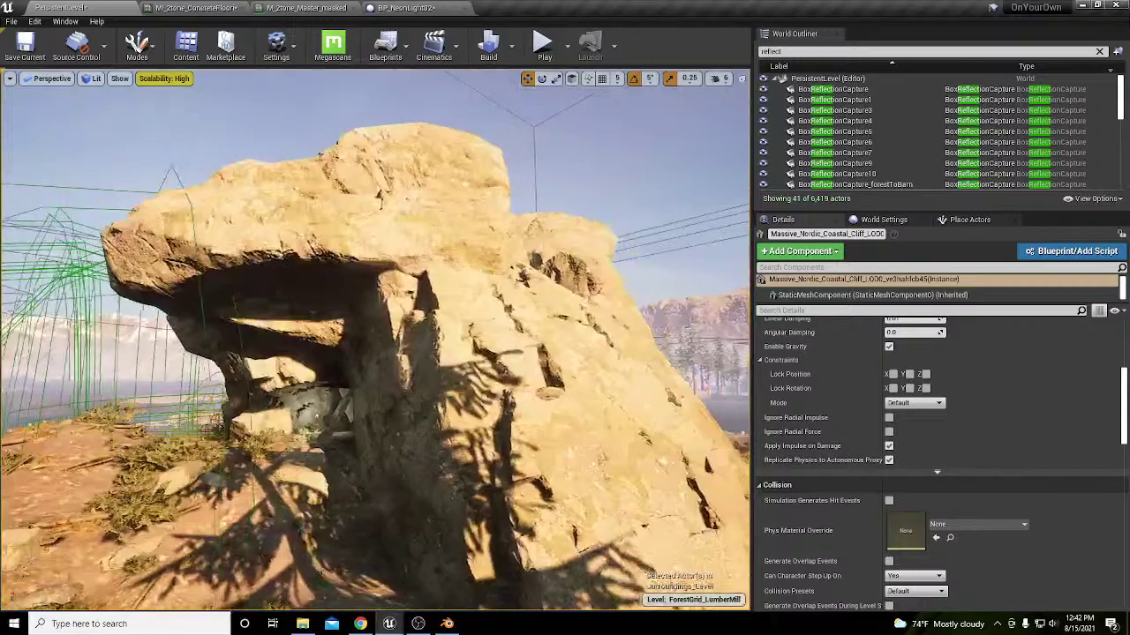
right_click_drag(375, 340, 277, 360)
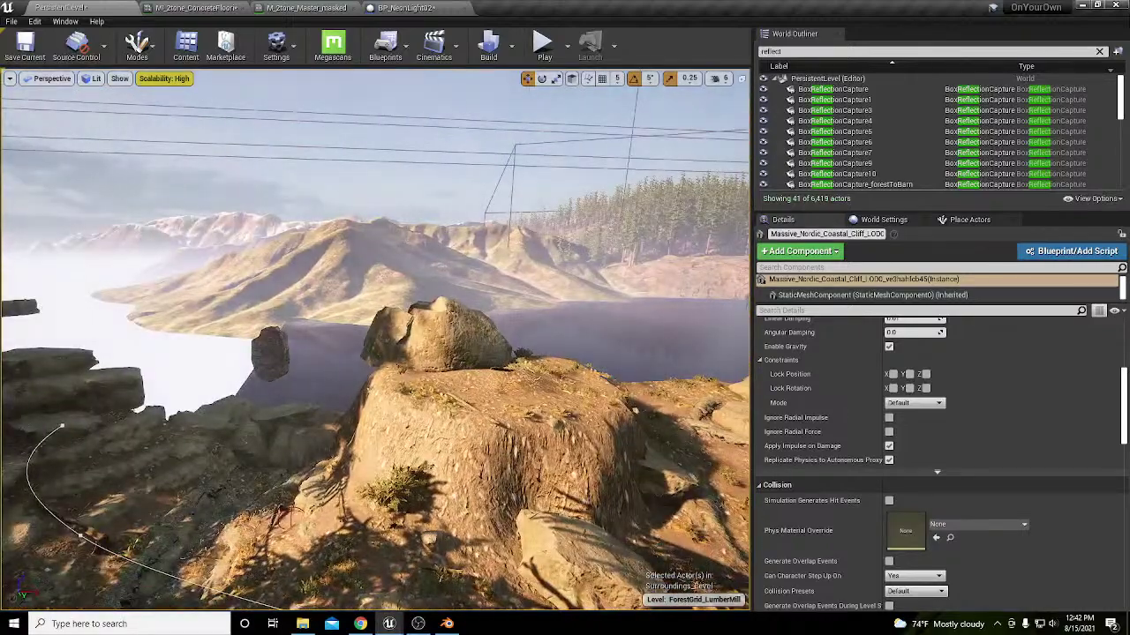
right_click_drag(278, 360, 151, 300)
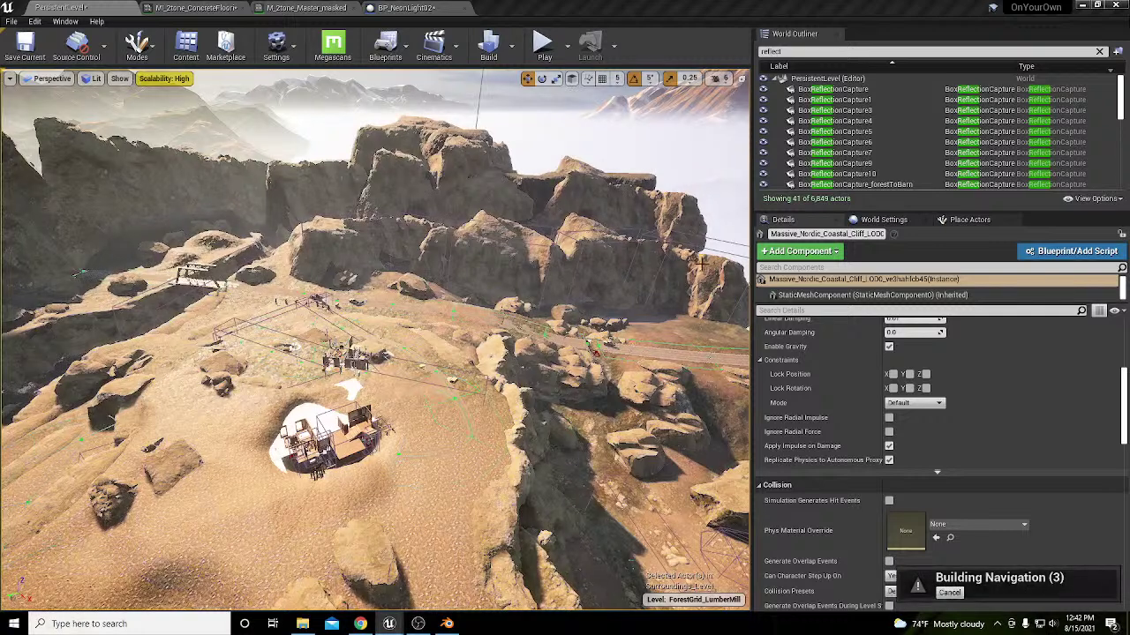
Step: Search the level's actors for "proced", select the ProceduralLargeTrees volume and review its brush and Procedural Foliage settings
left_click(763, 52)
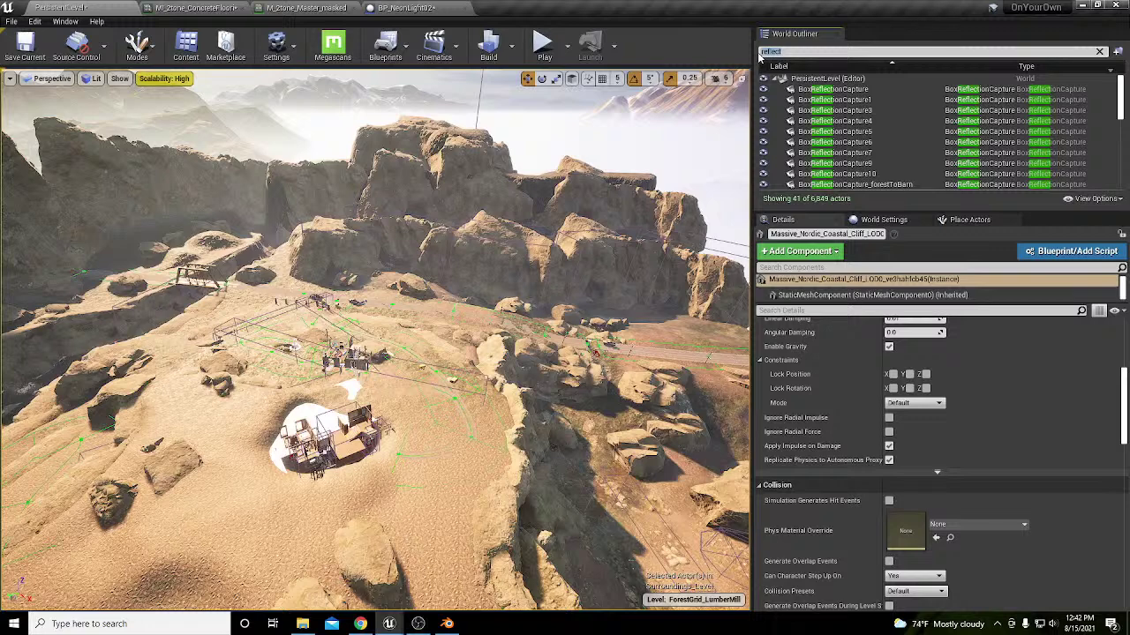
type("proced")
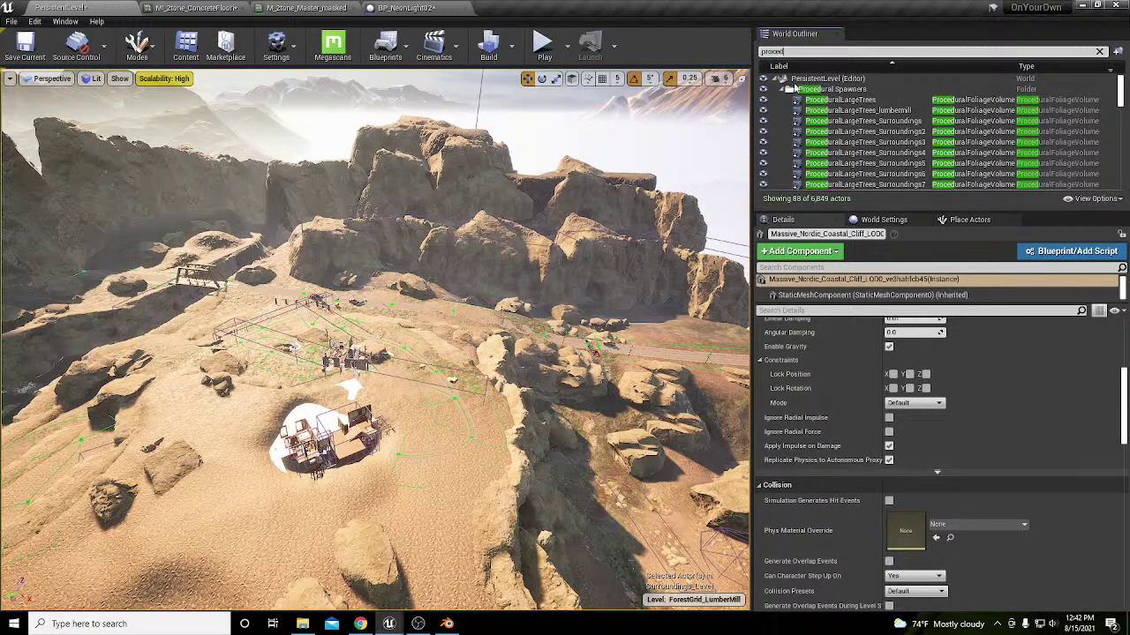
left_click(834, 100)
scroll(940, 300, "down", 5)
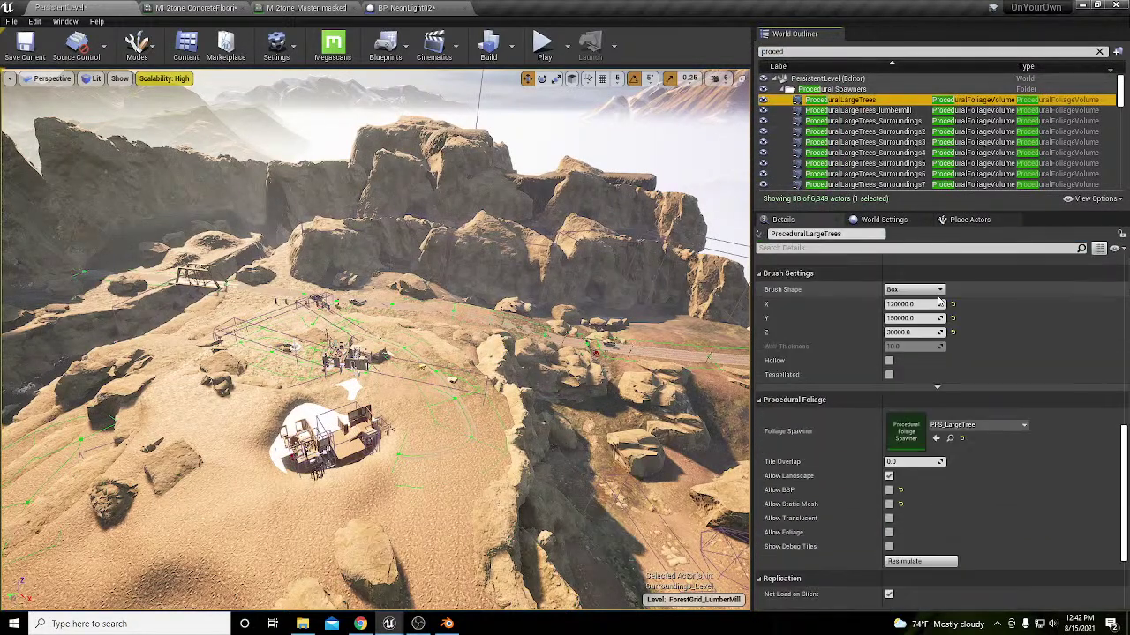
scroll(940, 301, "down", 4)
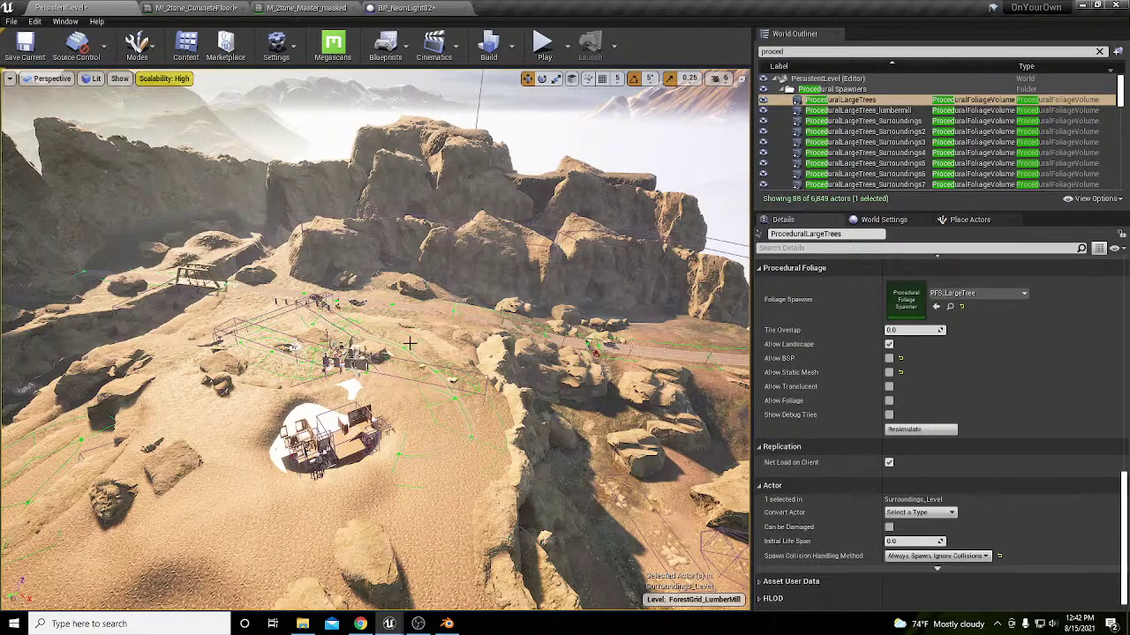
Step: Examine the large trees across the landscape from above, along the cliffs and down to the shaded forest floor beside the road
right_click_drag(409, 343, 436, 342)
key("s")
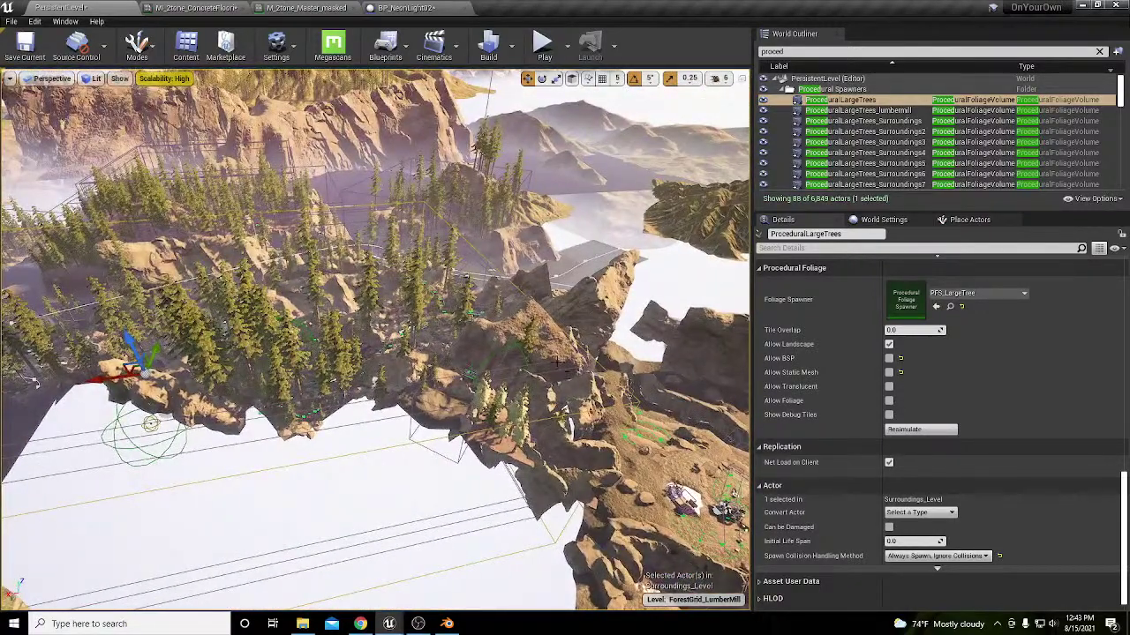
right_click_drag(584, 375, 535, 417)
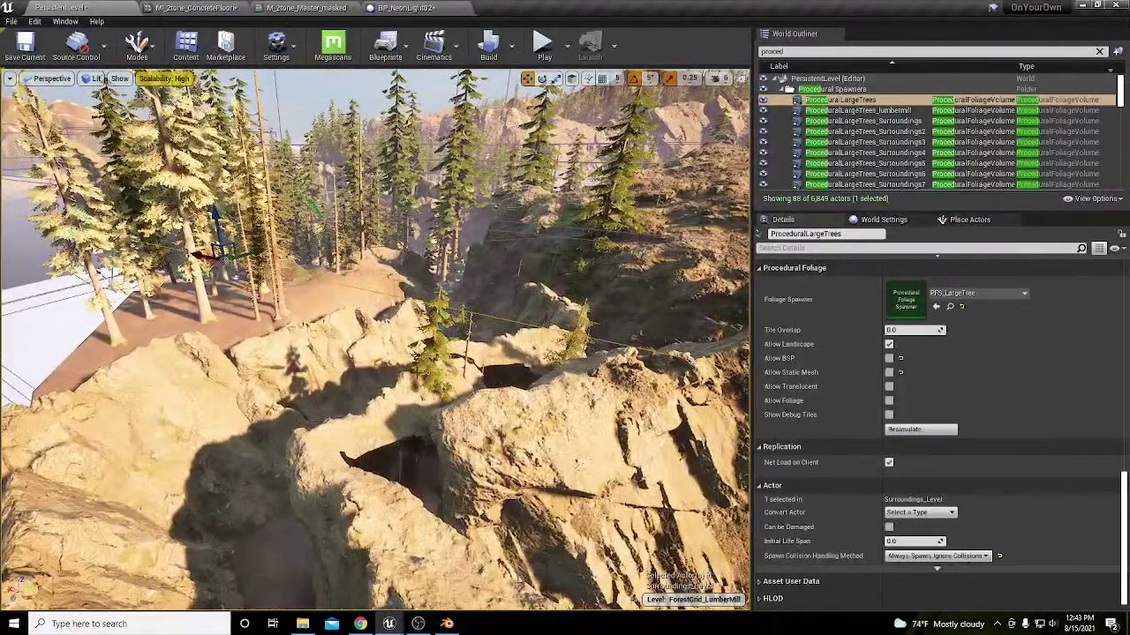
right_click_drag(340, 454, 336, 437)
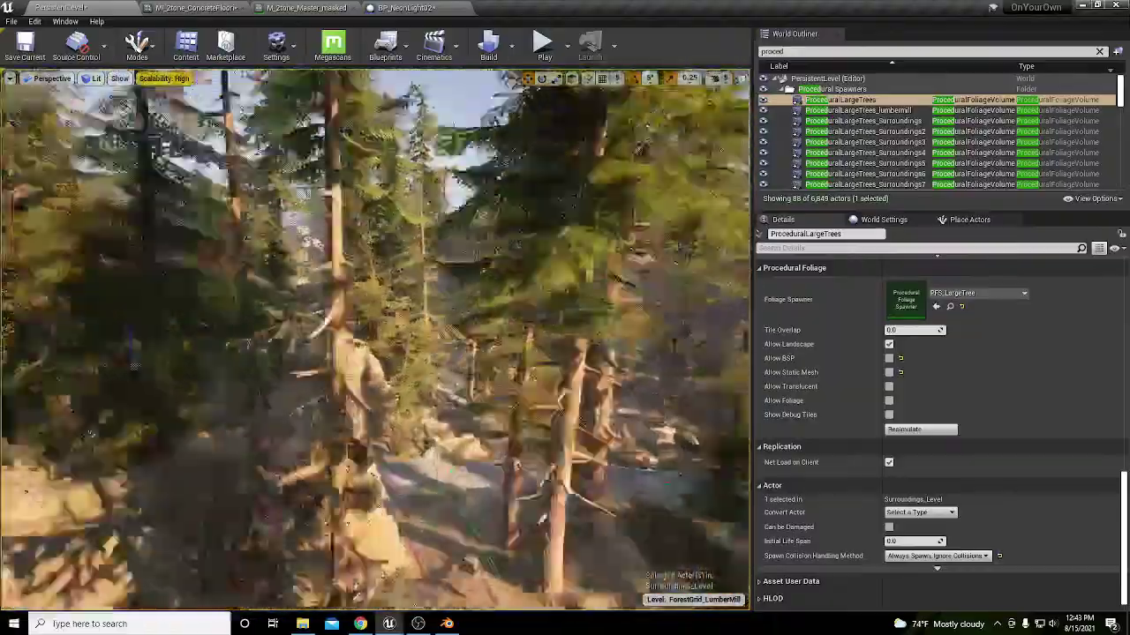
mouse_move(375, 353)
right_mouse_down()
mouse_move(381, 366)
mouse_move(375, 340)
mouse_move(382, 348)
right_mouse_up()
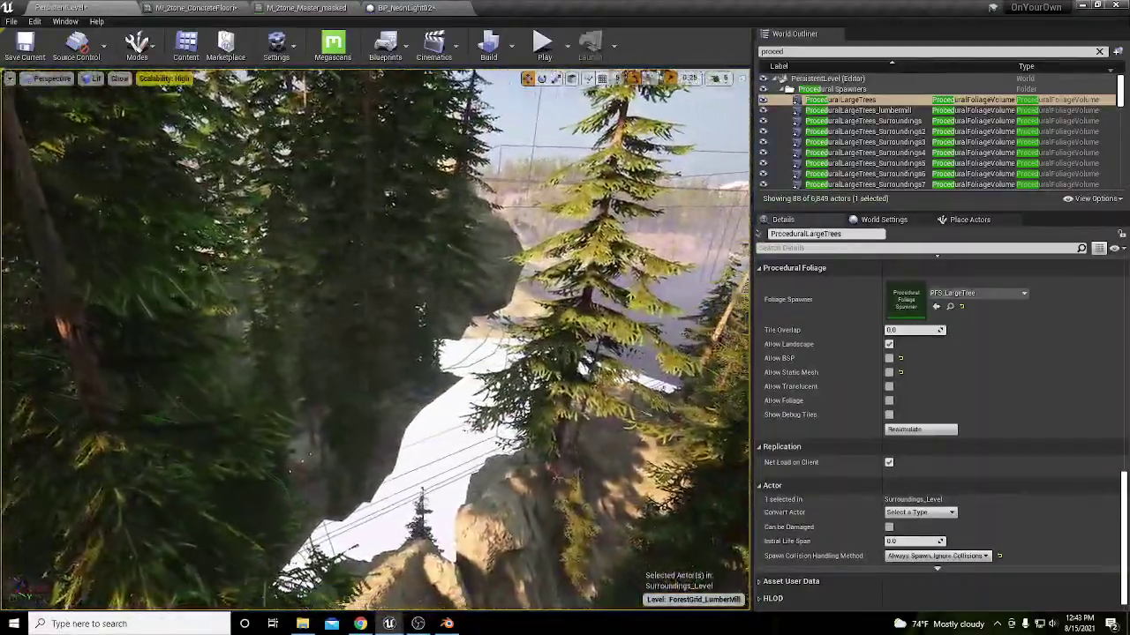
right_click_drag(381, 349, 383, 385)
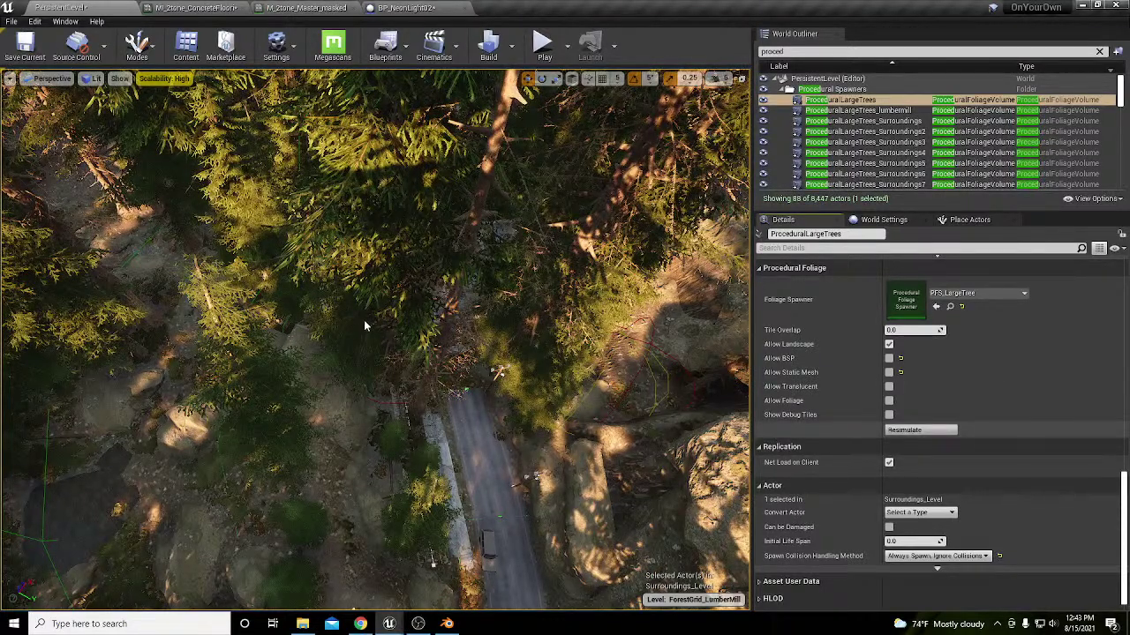
right_click_drag(364, 321, 327, 309)
key("w")
key("w")
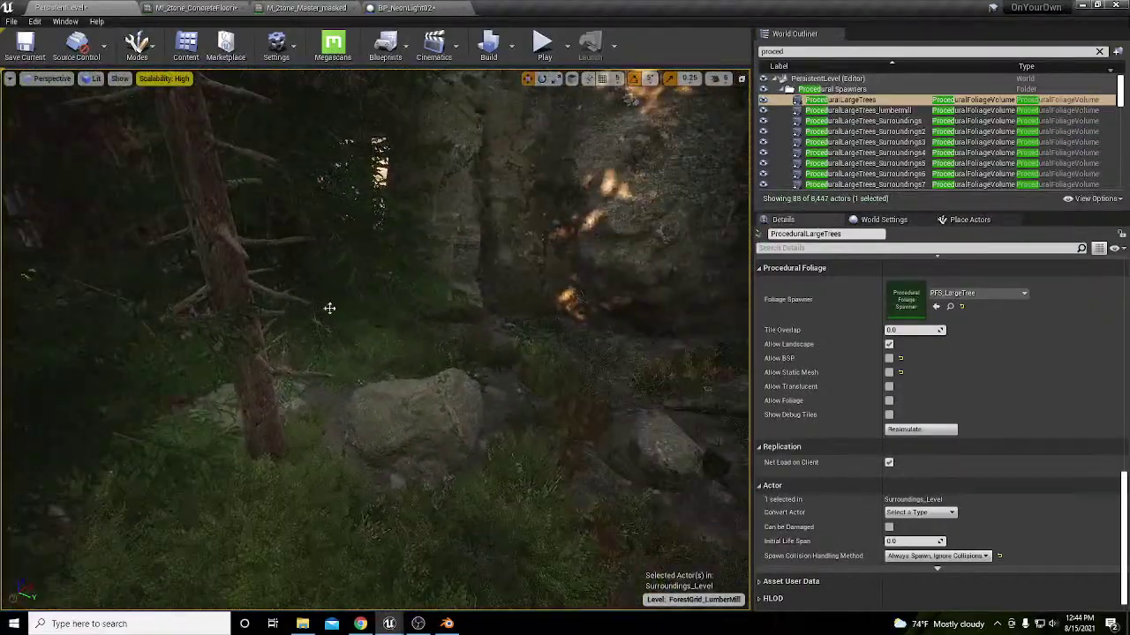
Step: Clear the actor selection and examine the open quarry area with its tunnel entrances, utility poles, rail tracks and surrounding cliffs
left_click(328, 308)
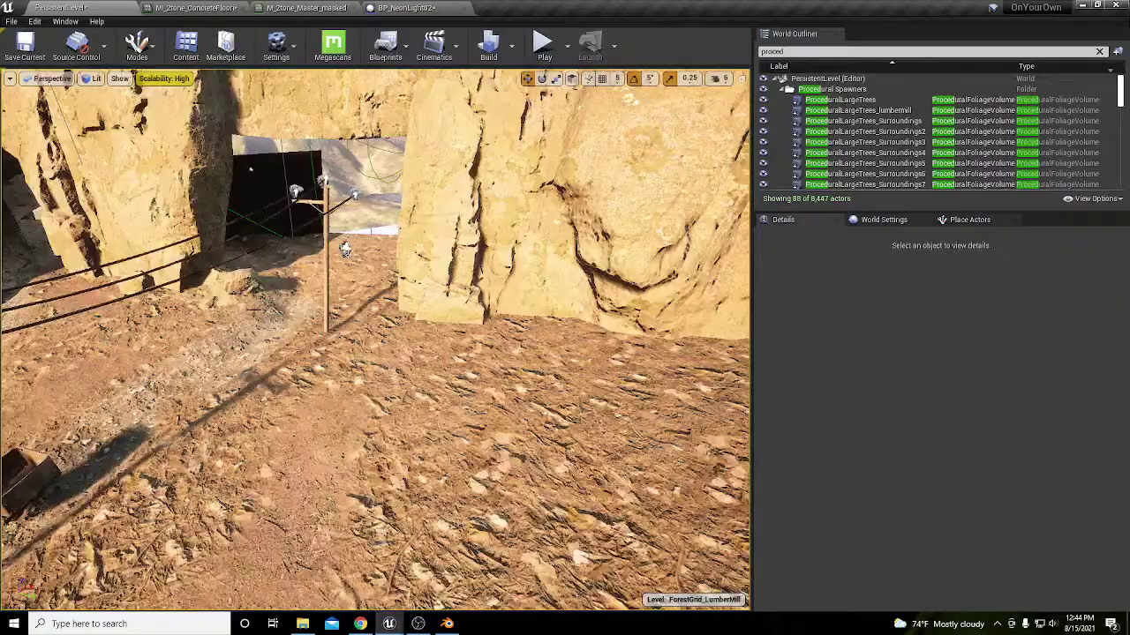
right_click_drag(375, 339, 261, 291)
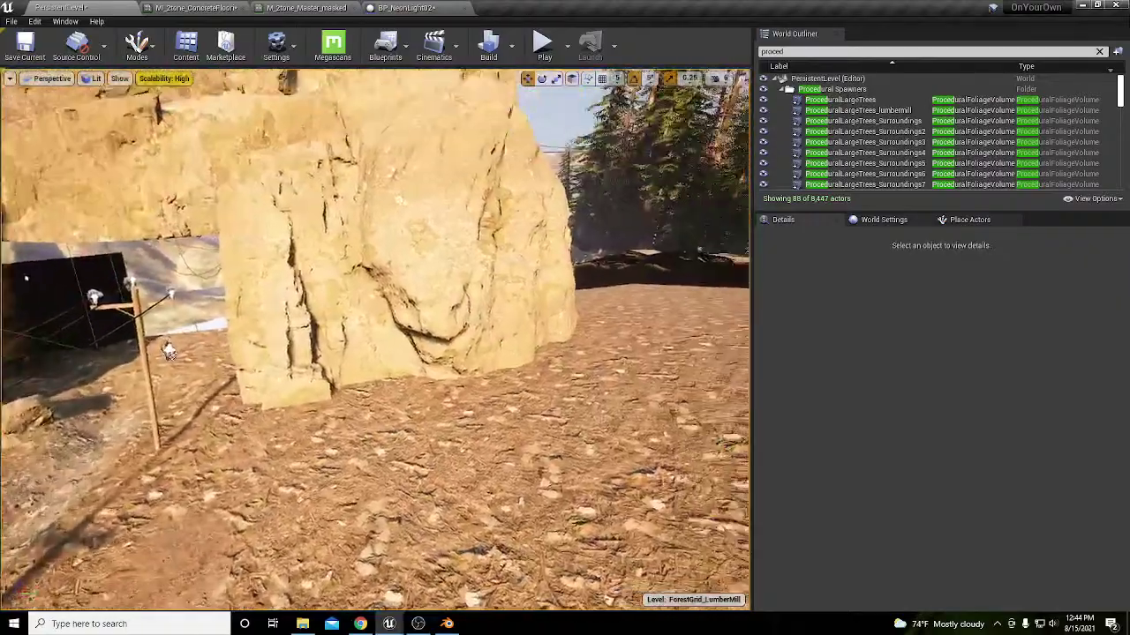
key("s")
key("s")
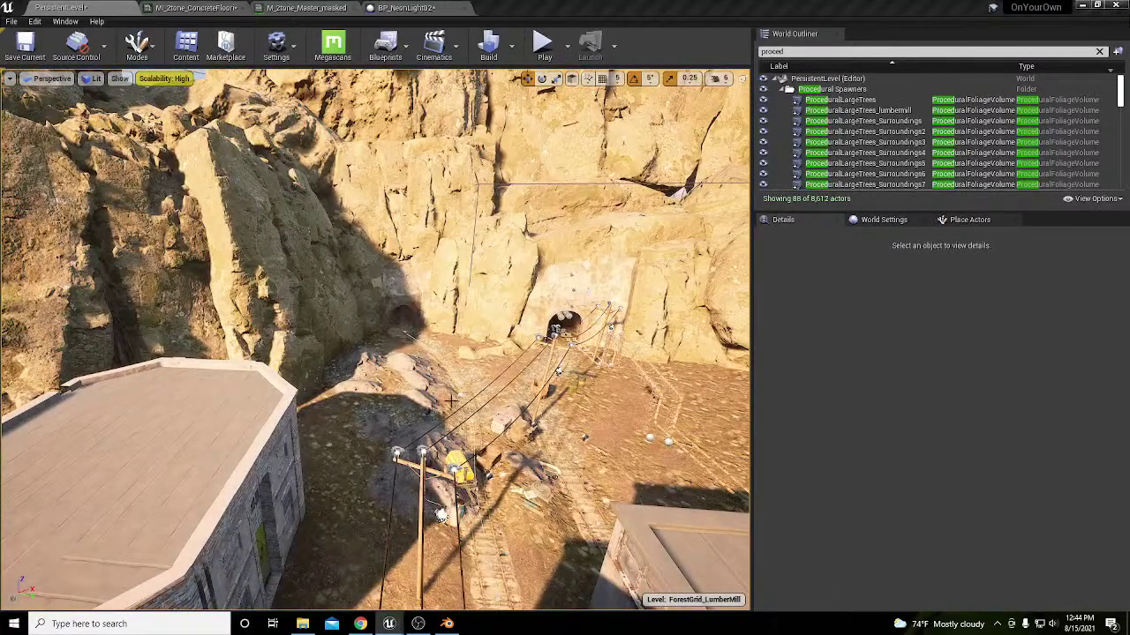
right_click_drag(264, 291, 295, 296)
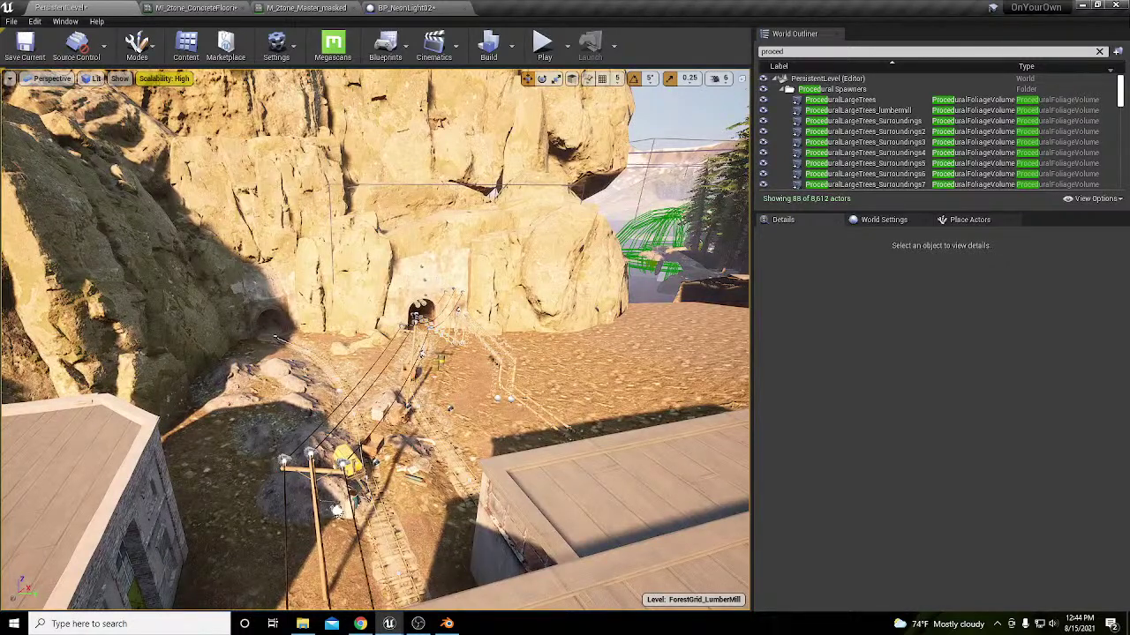
right_click_drag(296, 295, 298, 307)
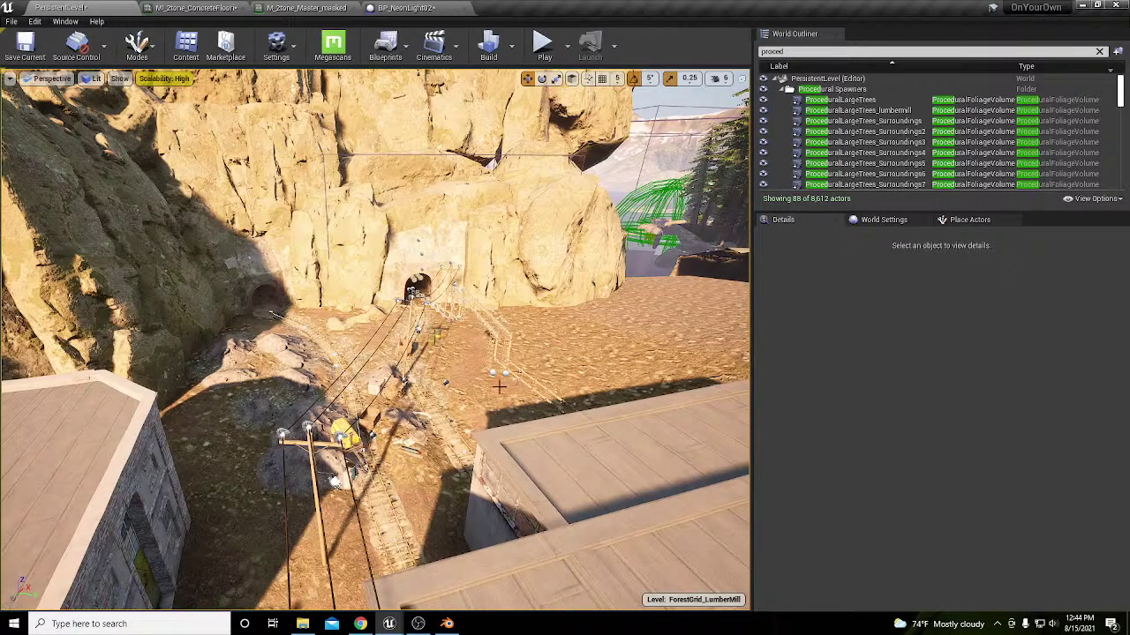
mouse_move(500, 388)
right_mouse_down()
mouse_move(538, 379)
mouse_move(497, 387)
right_mouse_up()
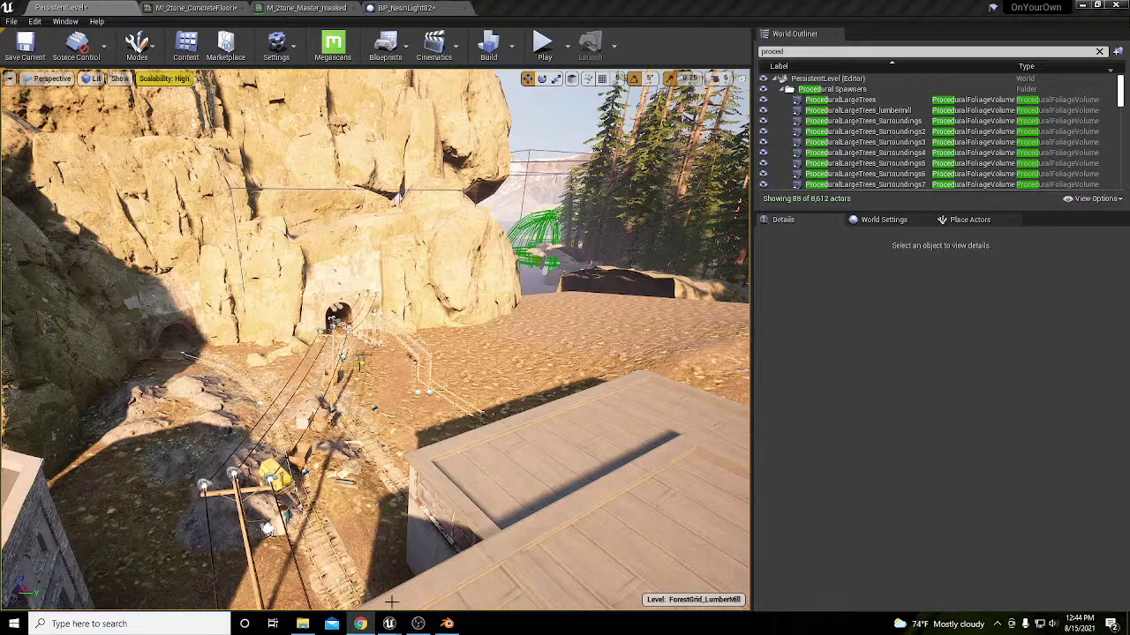
mouse_move(417, 624)
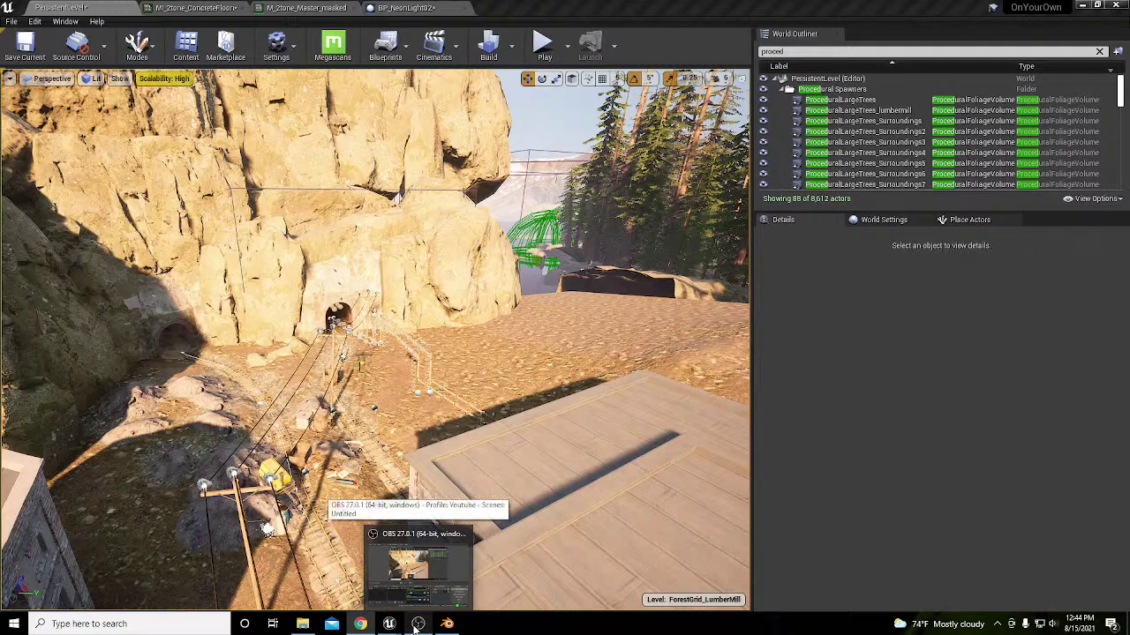